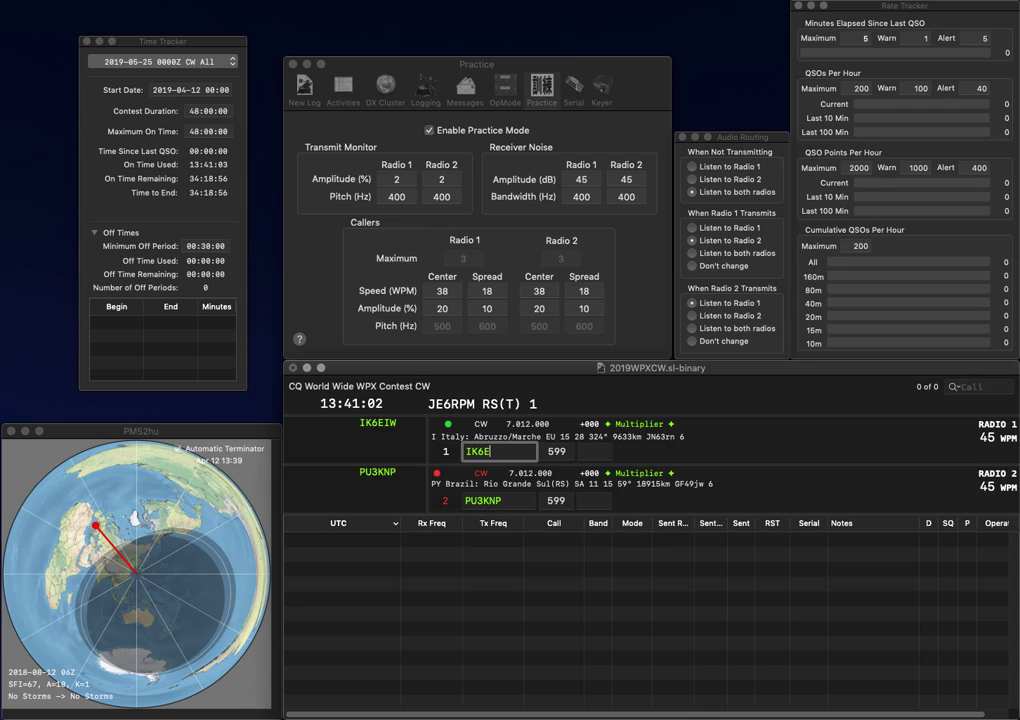
type("IW")
key("Return")
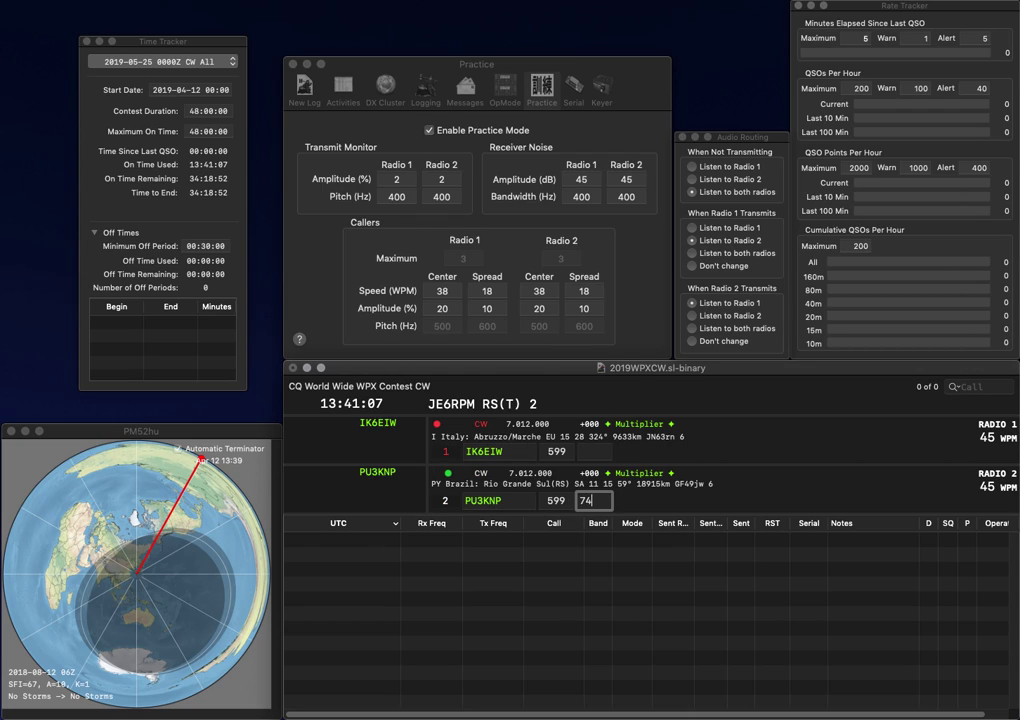
type("0")
key("Return")
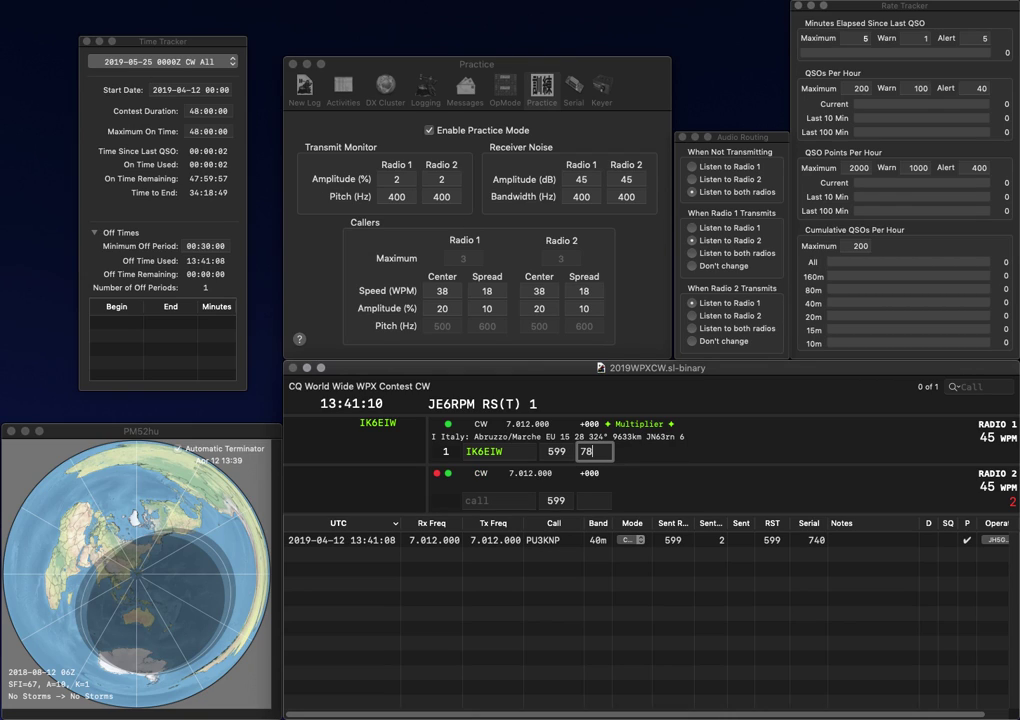
key("Return")
type("MBW")
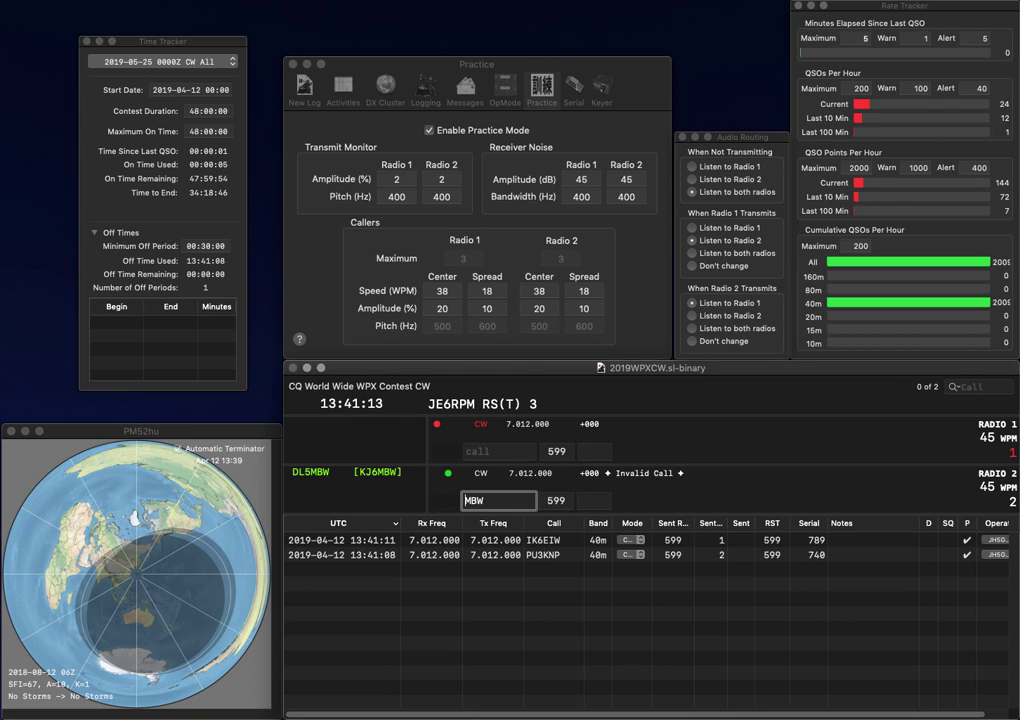
key("Return")
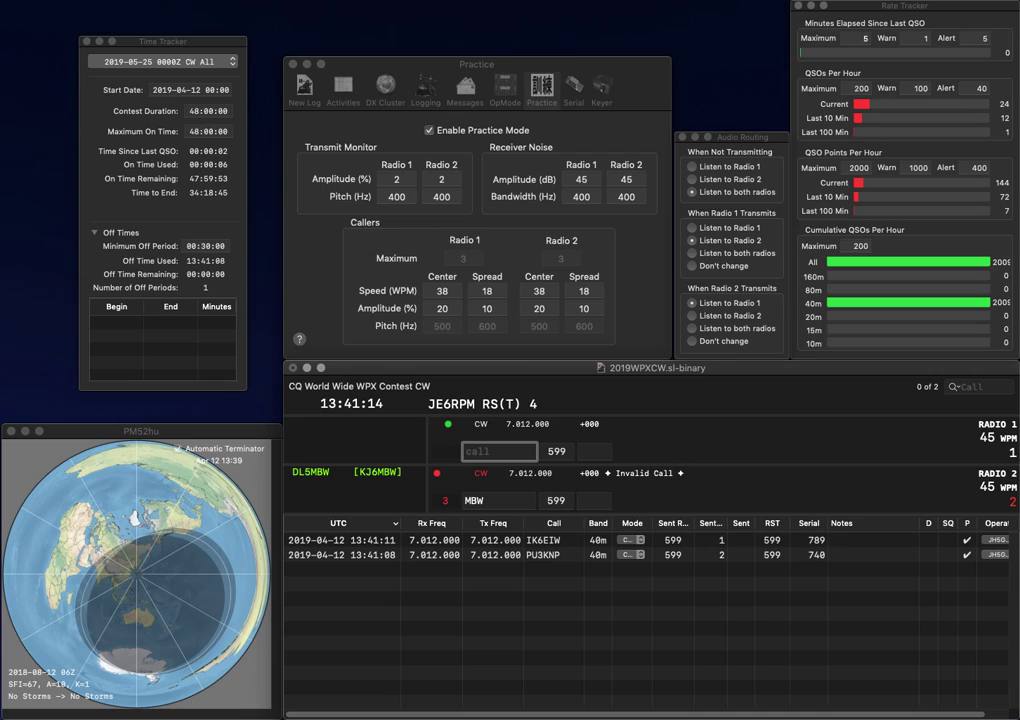
type("DM3M")
key("Return")
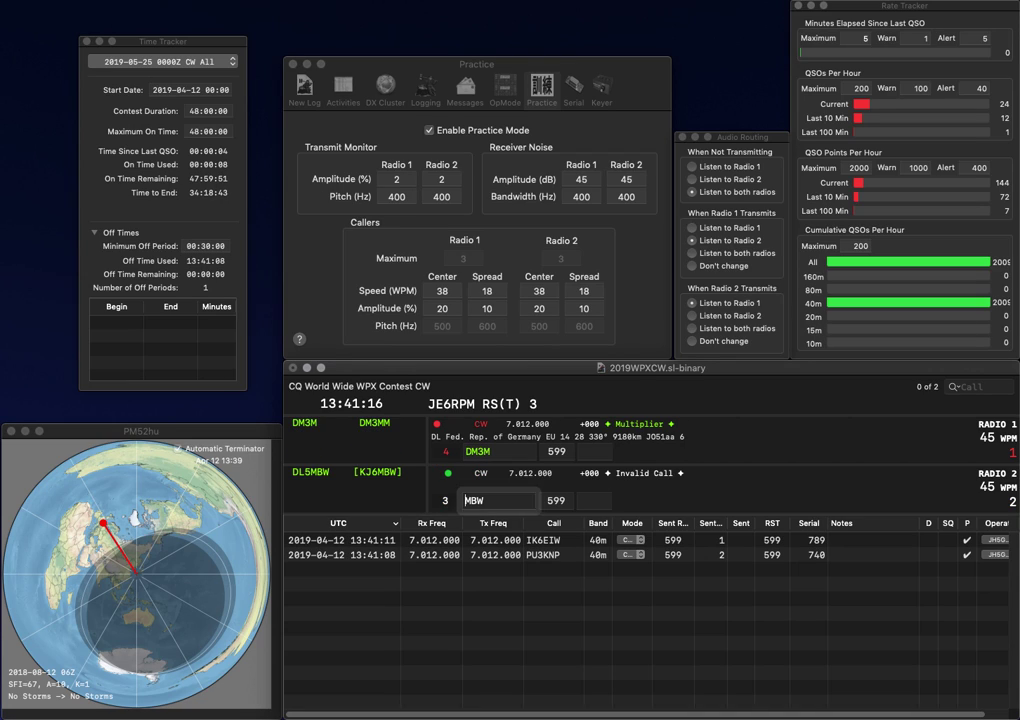
type("DL5")
key("Return")
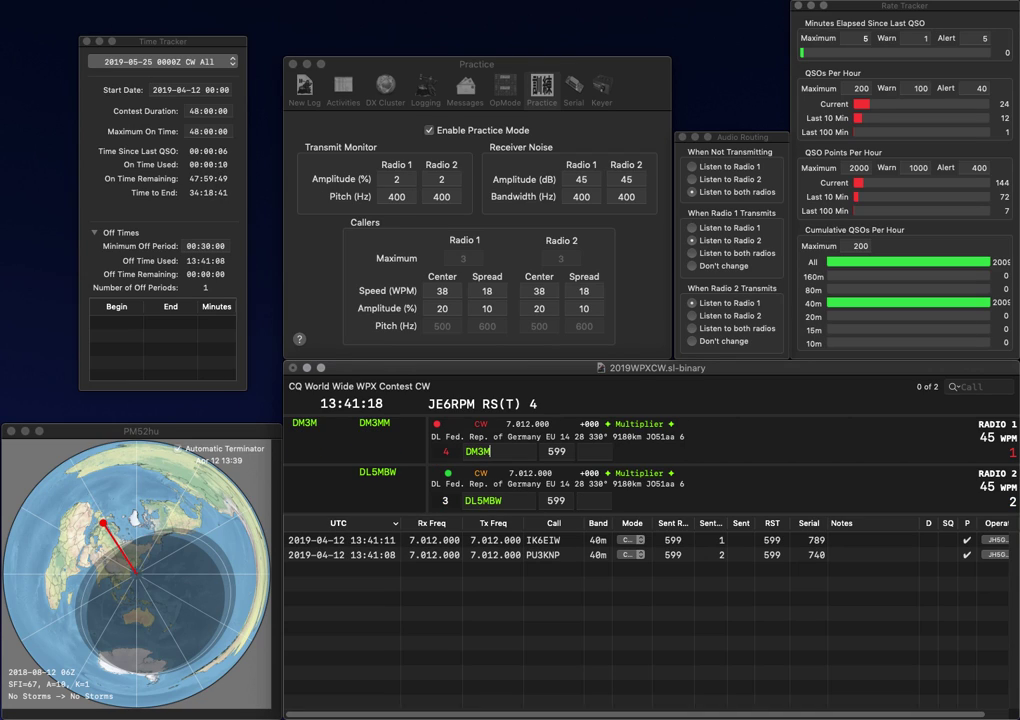
key("space")
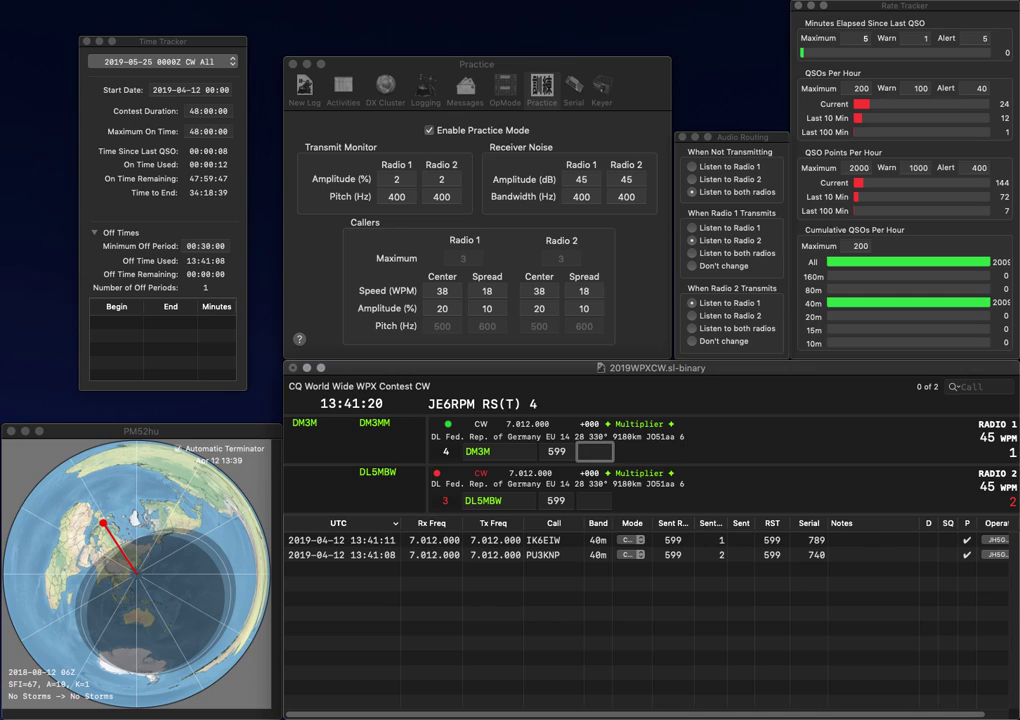
type("408")
key("BackSpace")
type("9")
key("Return")
type("79")
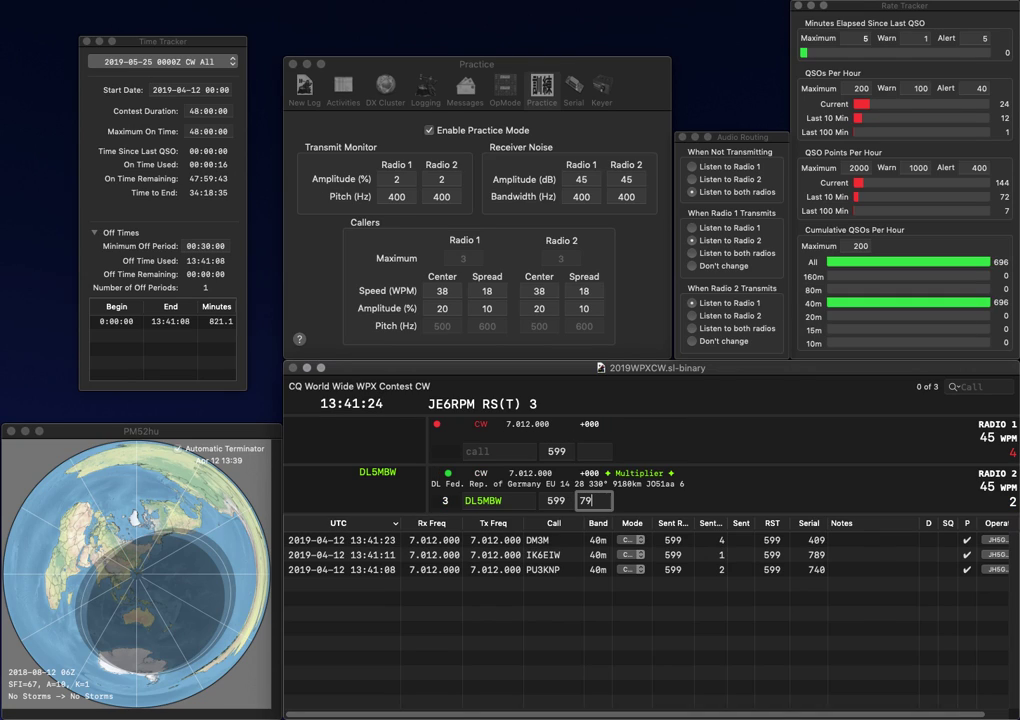
type("8")
key("Return")
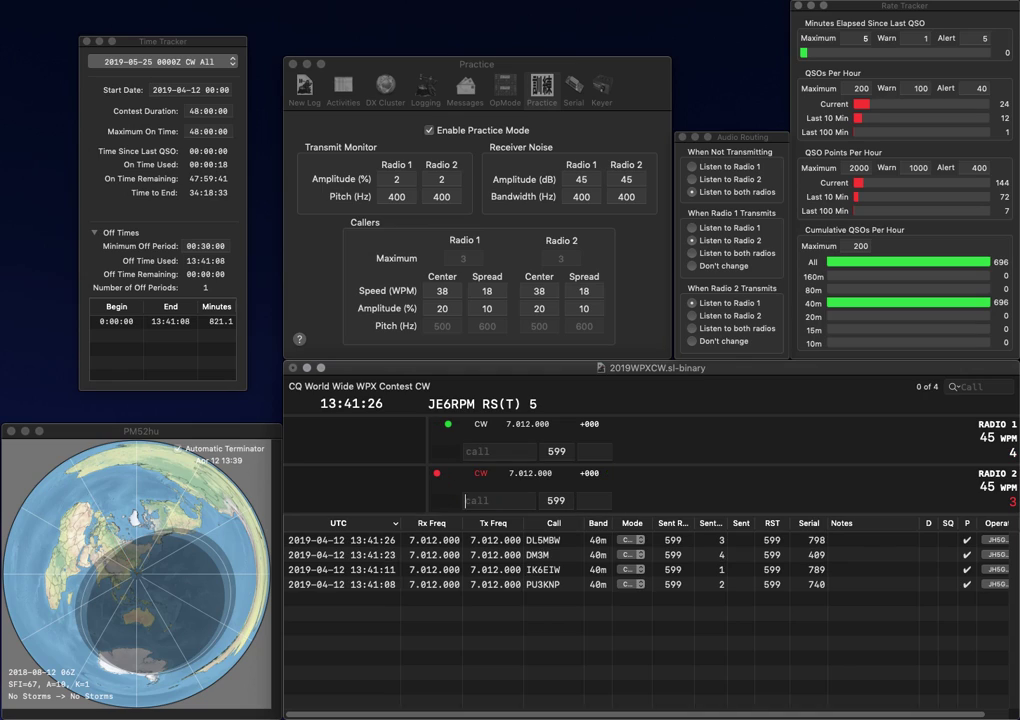
type("LZ1BW")
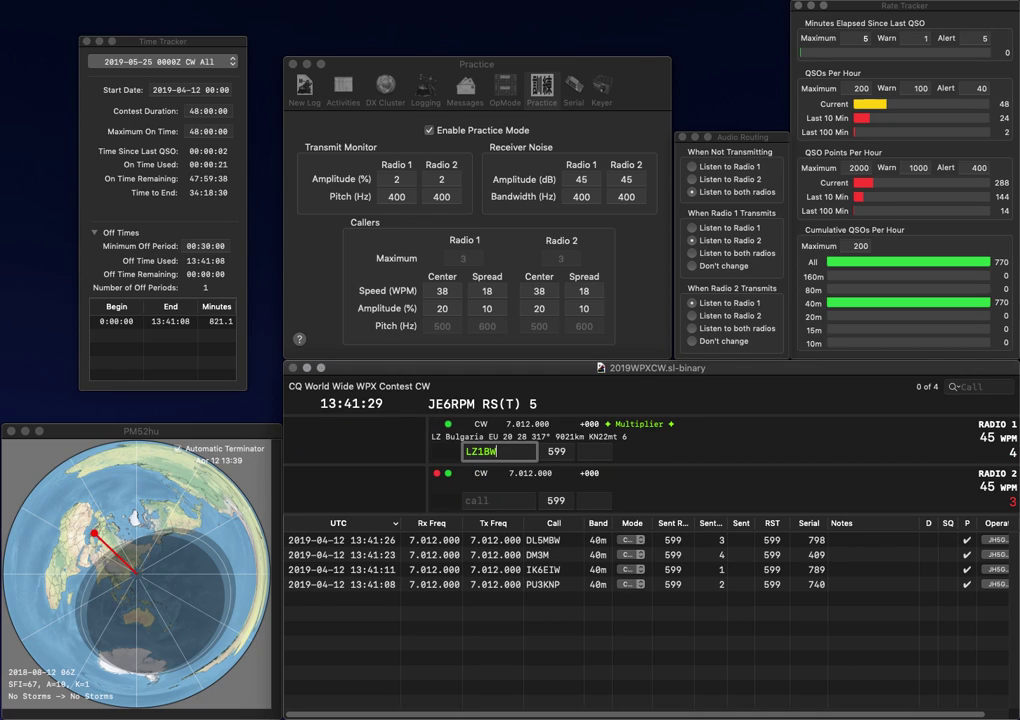
key("BackSpace")
type("P")
key("Return")
type("4TRH")
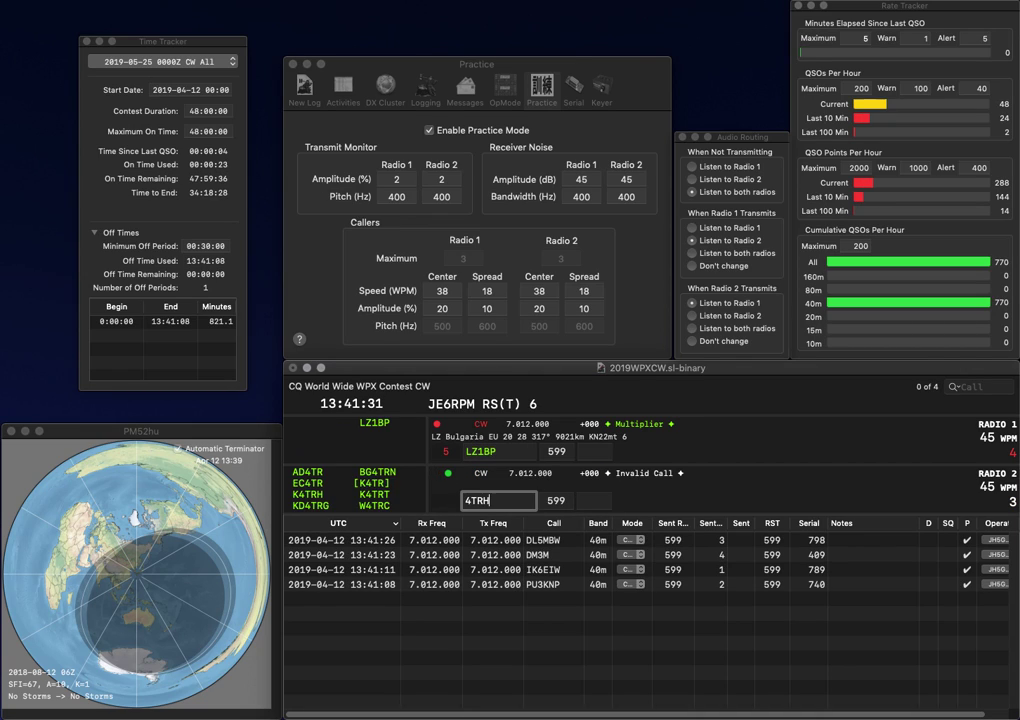
key("ctrl+a")
type("K")
key("Return")
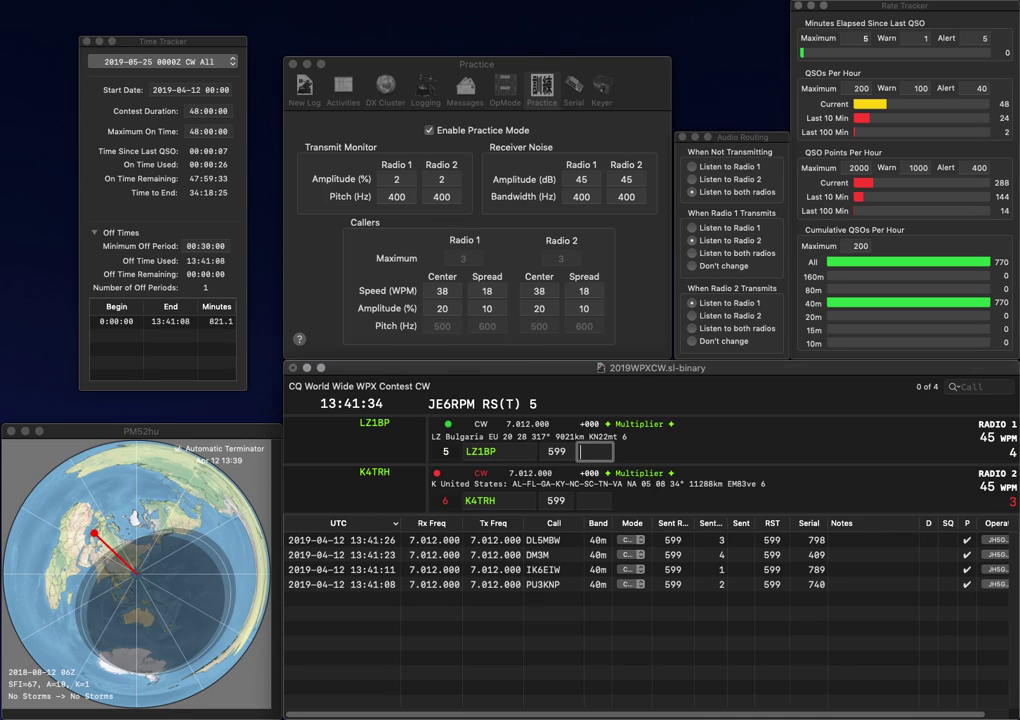
type("398")
key("Return")
type("33")
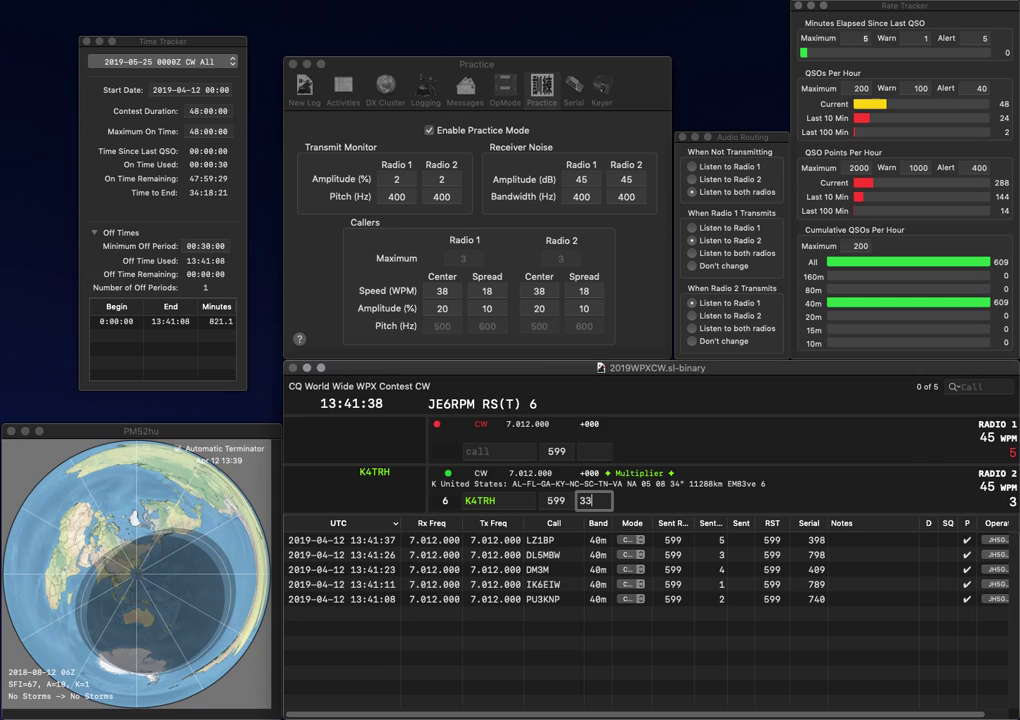
type("0")
key("Return")
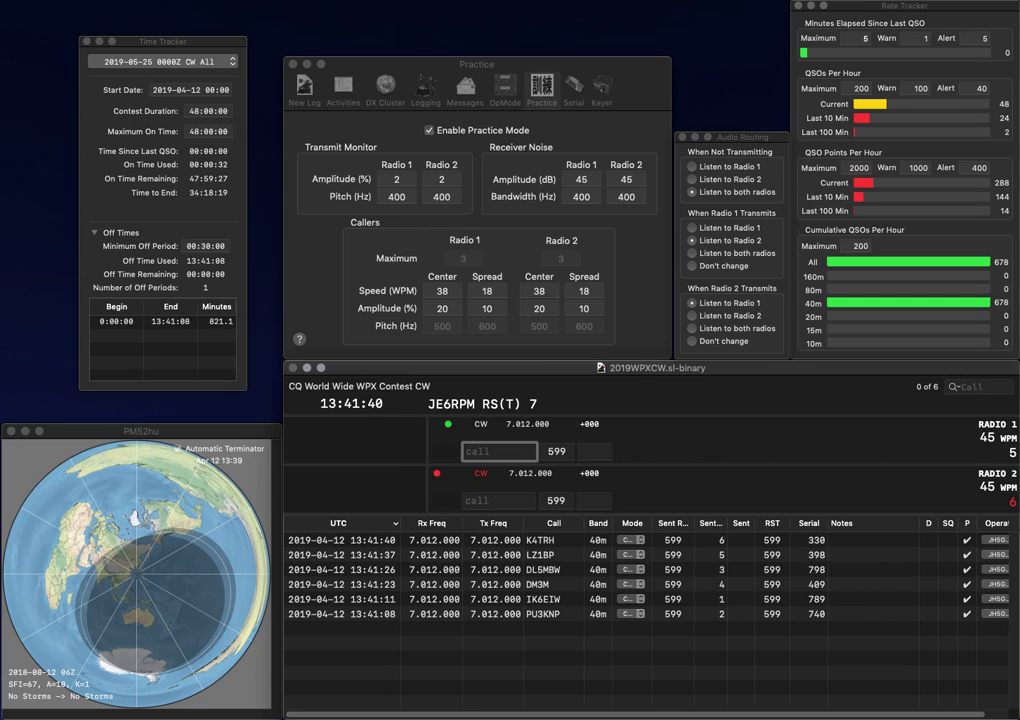
type("N8IRC")
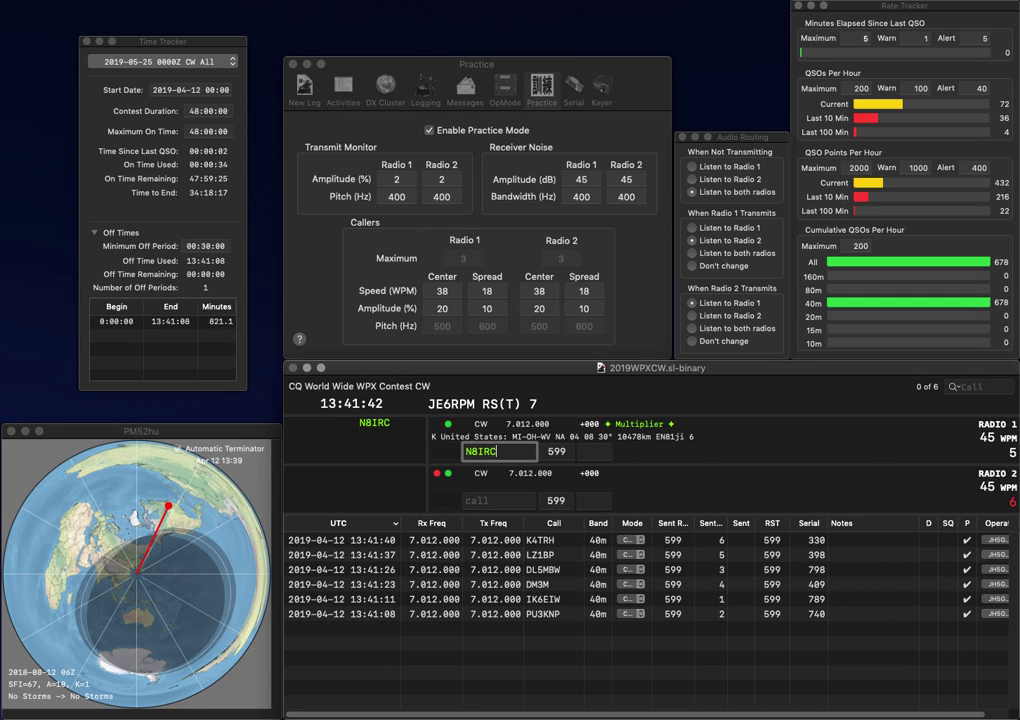
key("Return")
type("UT7IA")
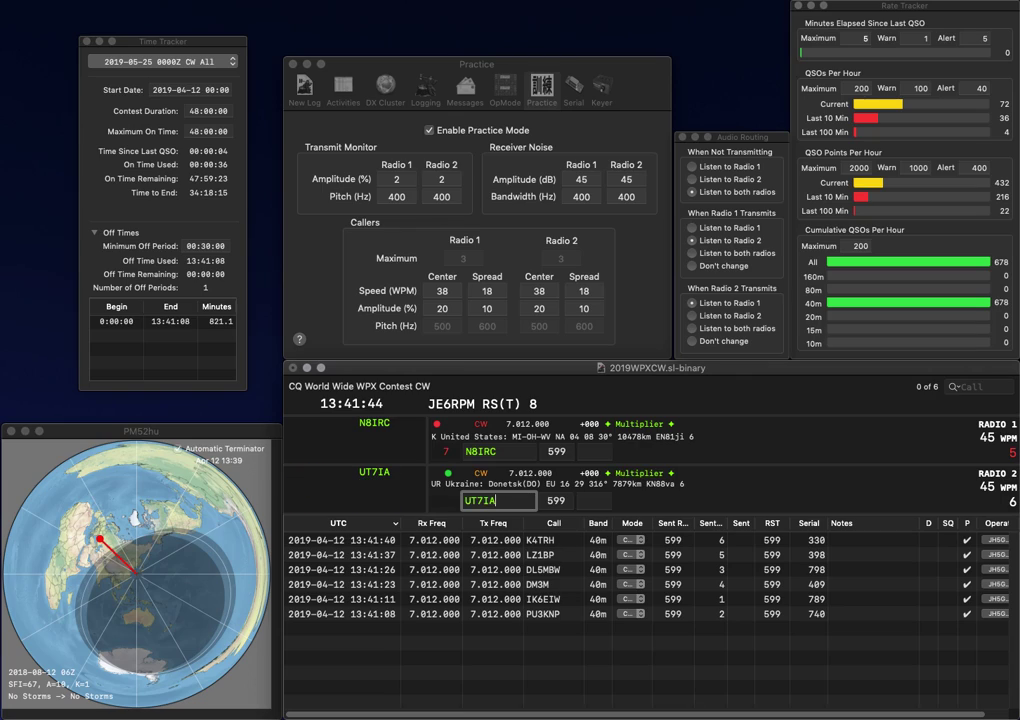
key("Return")
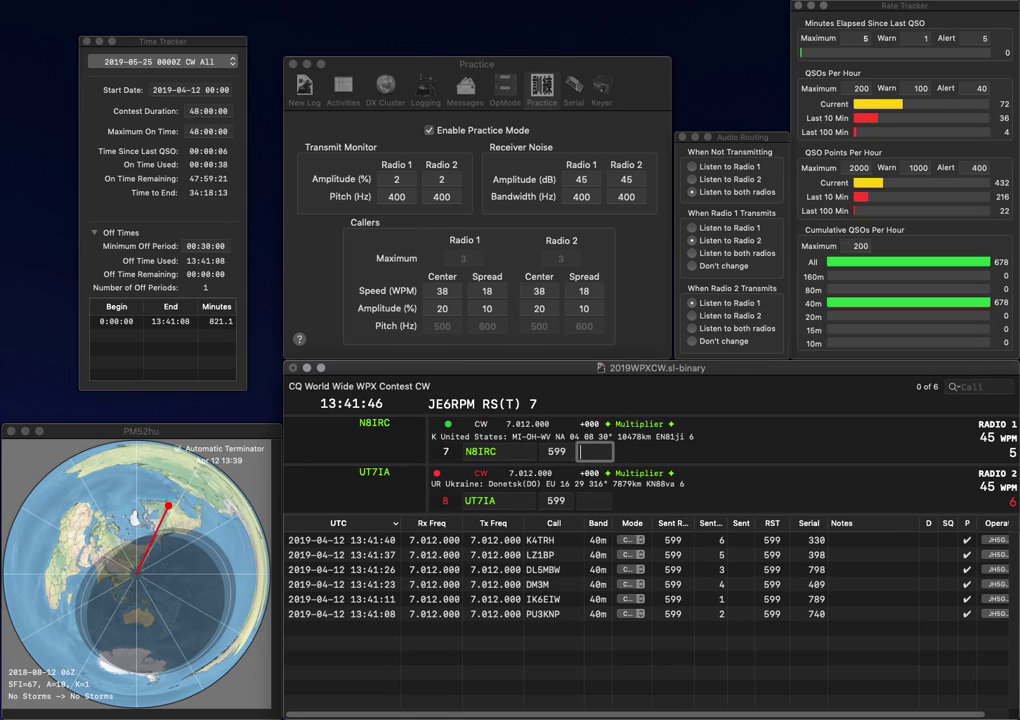
type("290")
key("Return")
type("6")
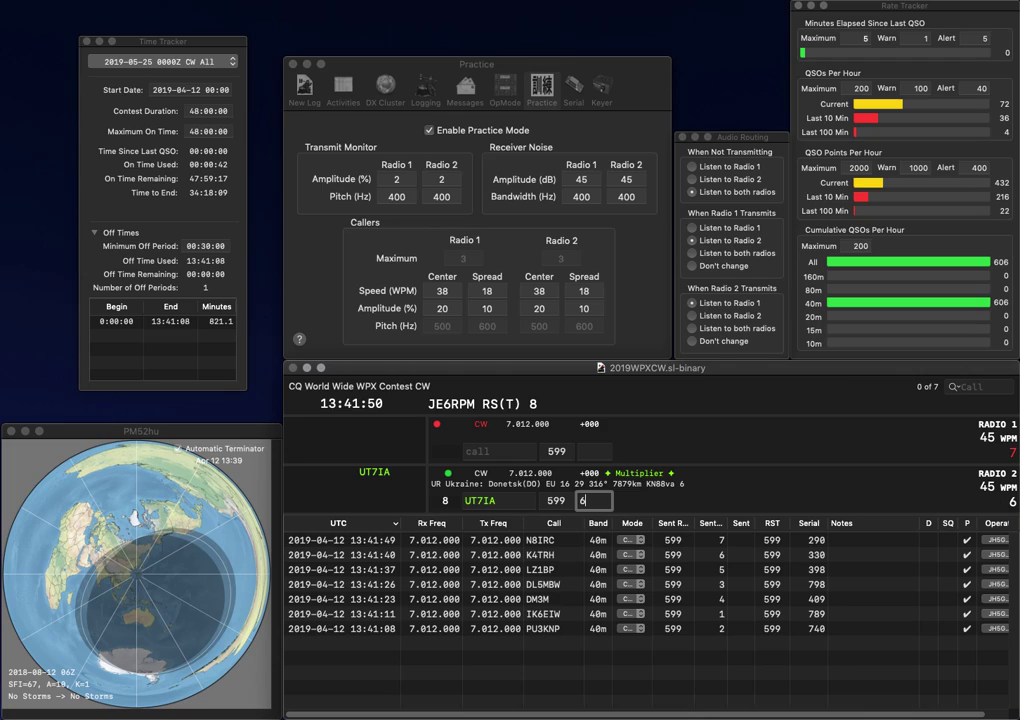
type("84")
key("Return")
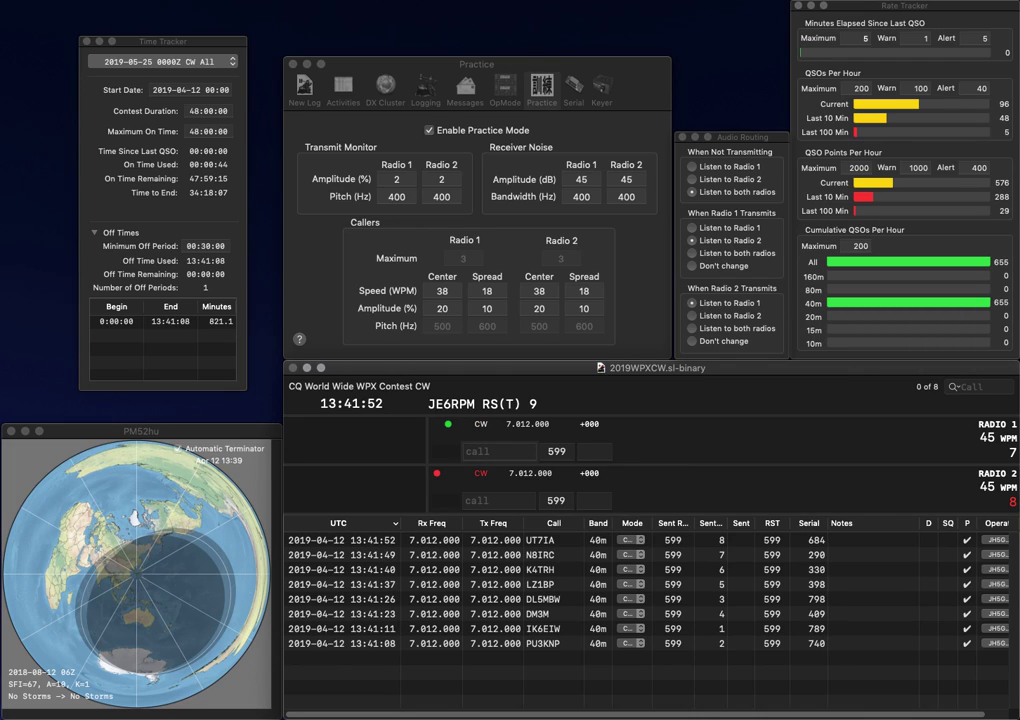
Enter and answer JJ2DWL on Radio 1 and W7DCE on Radio 2
type("JJ2D")
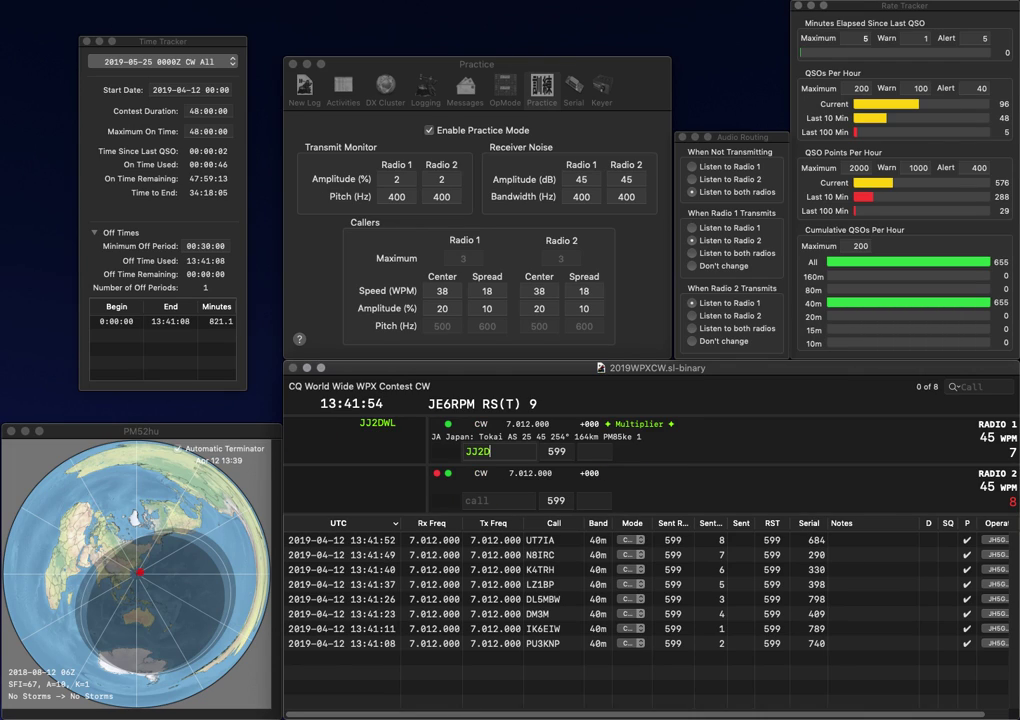
type("WL")
key("Return")
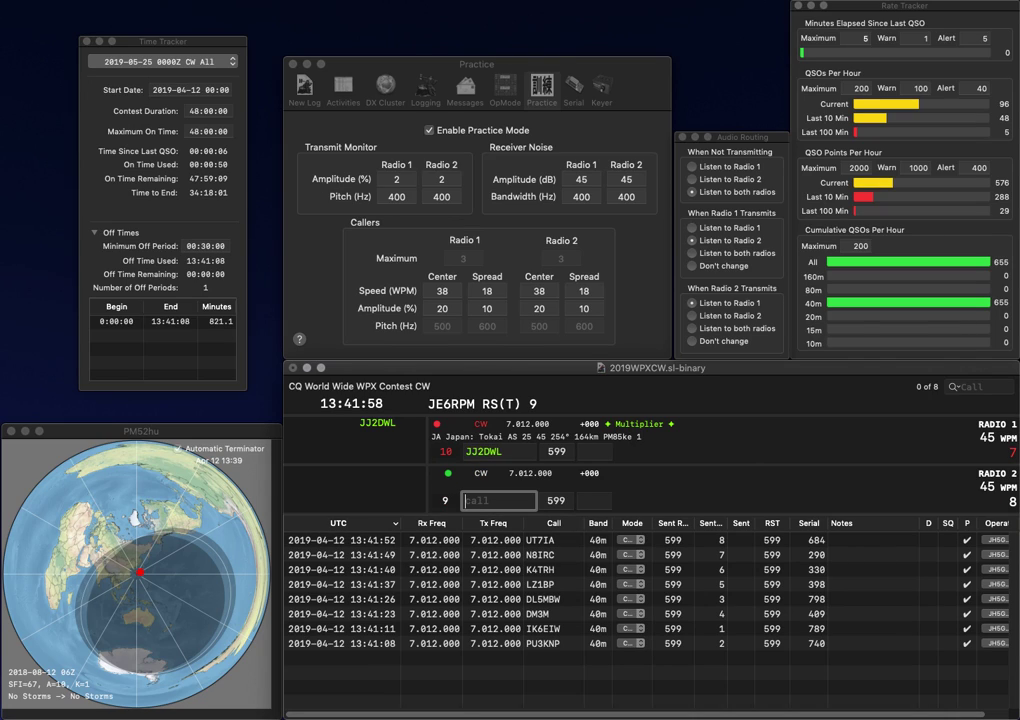
type("DJ7DCE")
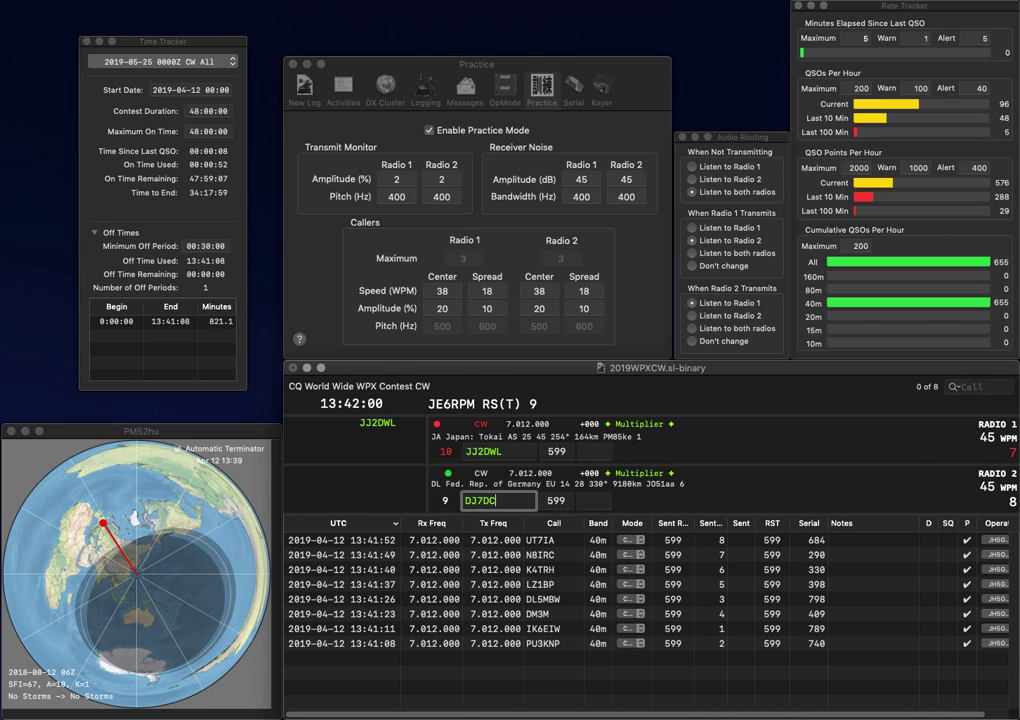
key("Home")
key("Delete")
type("W")
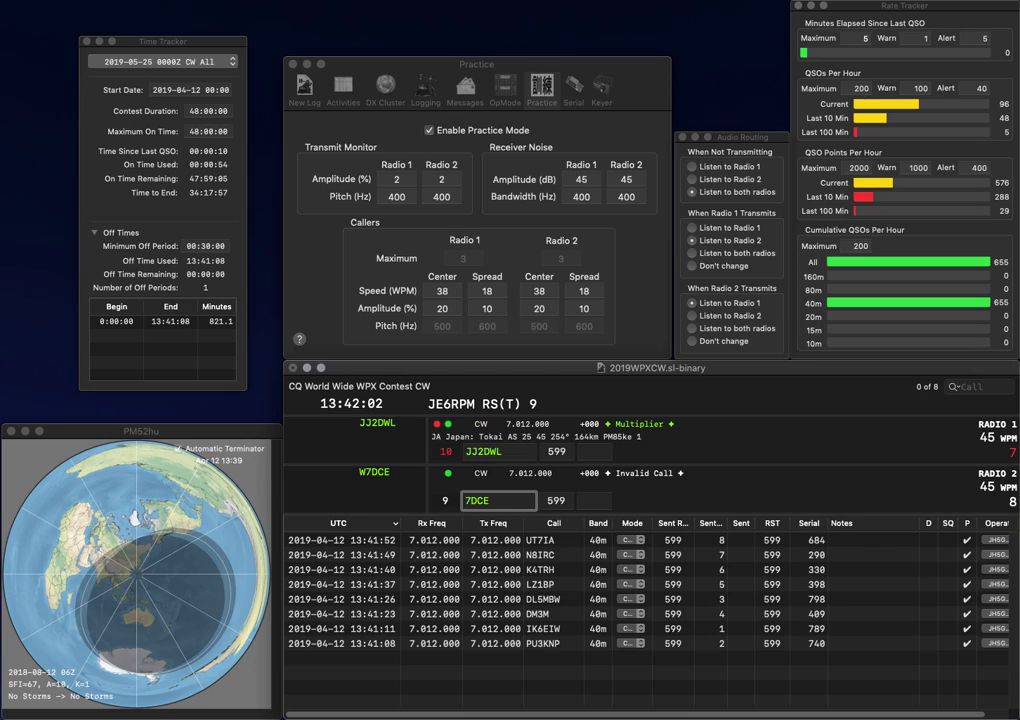
key("Return")
key("space")
type("2")
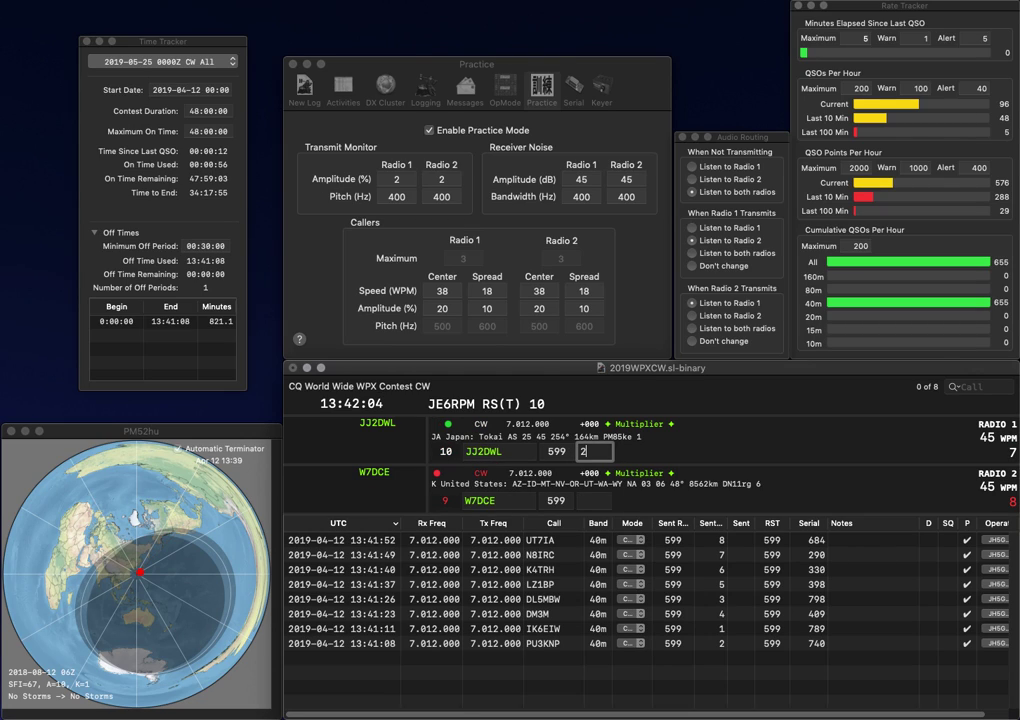
type("82")
key("Return")
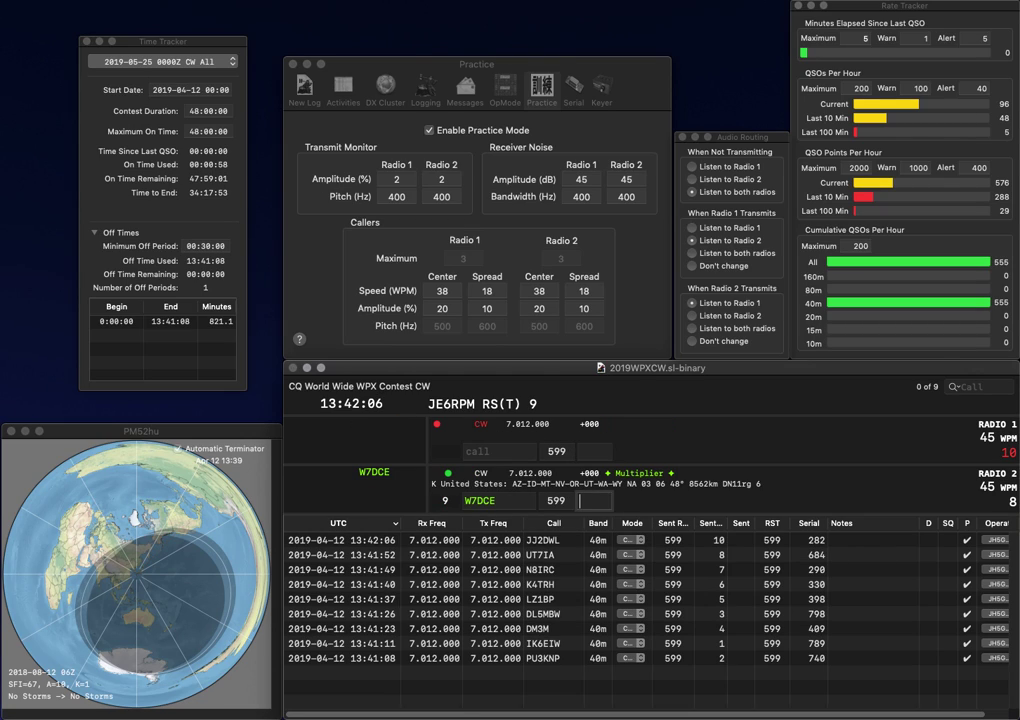
type("966")
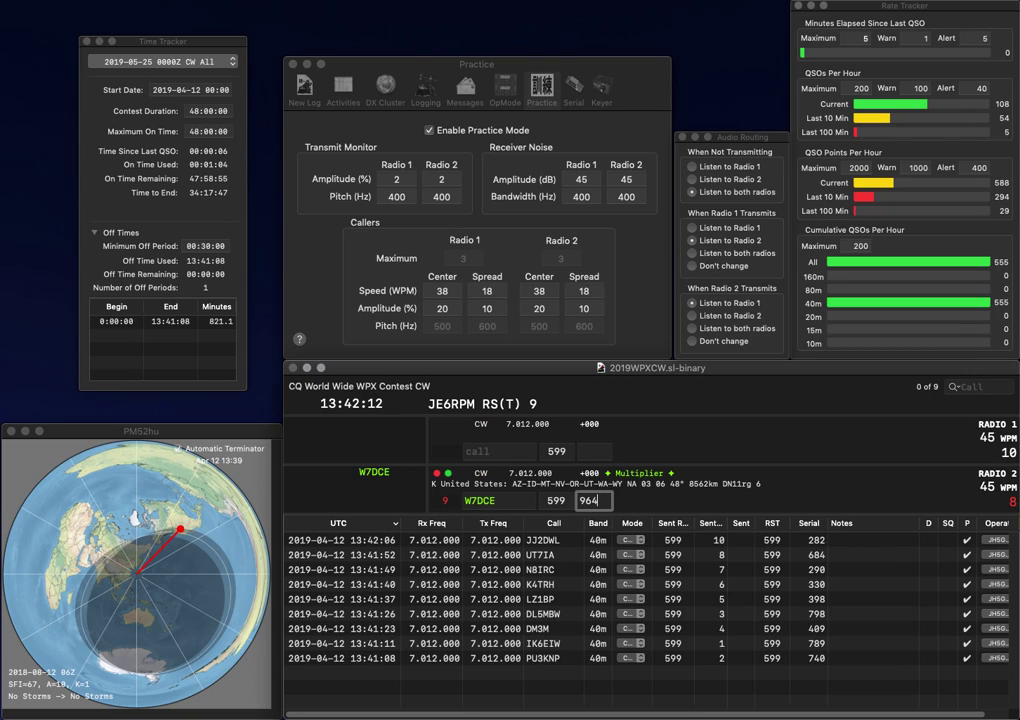
key("Return")
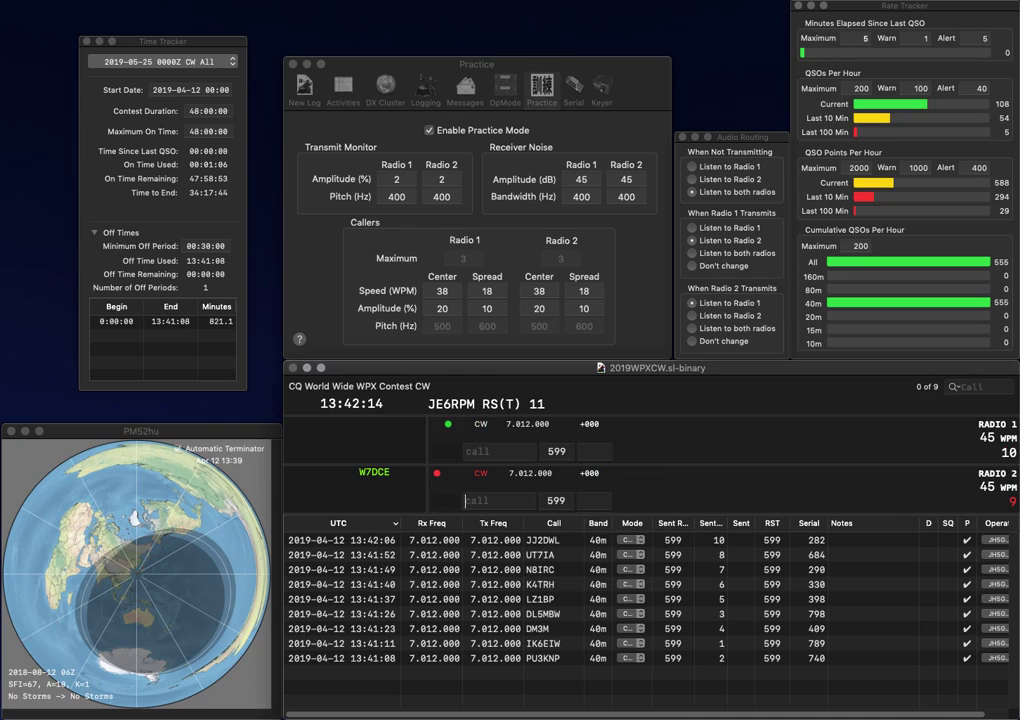
type("VE3")
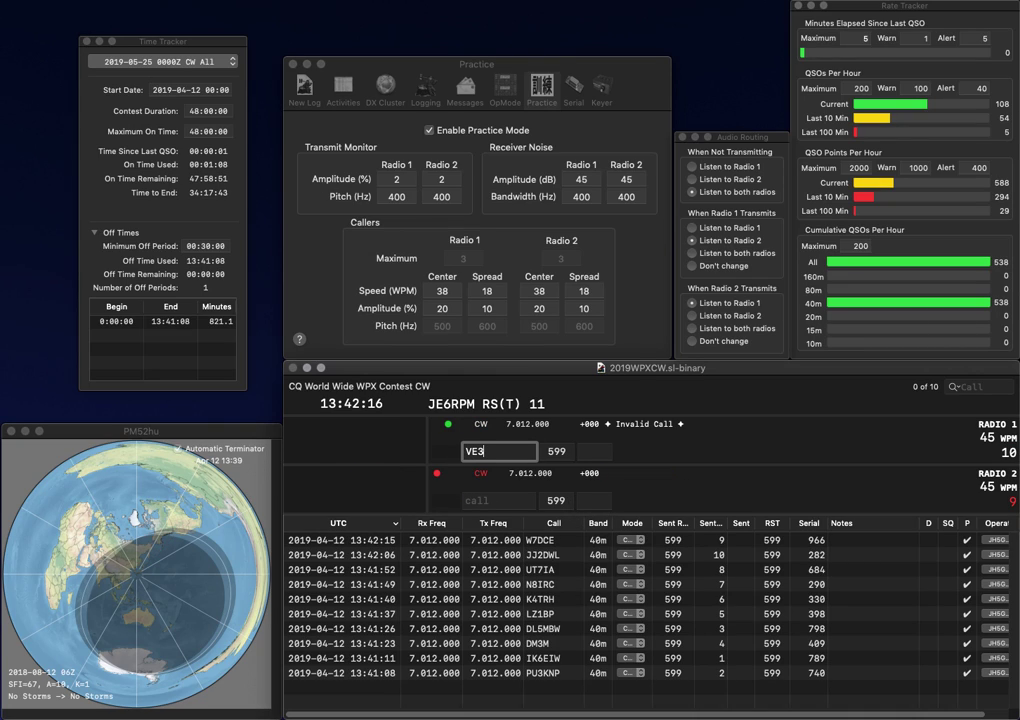
type("HTF")
key("Return")
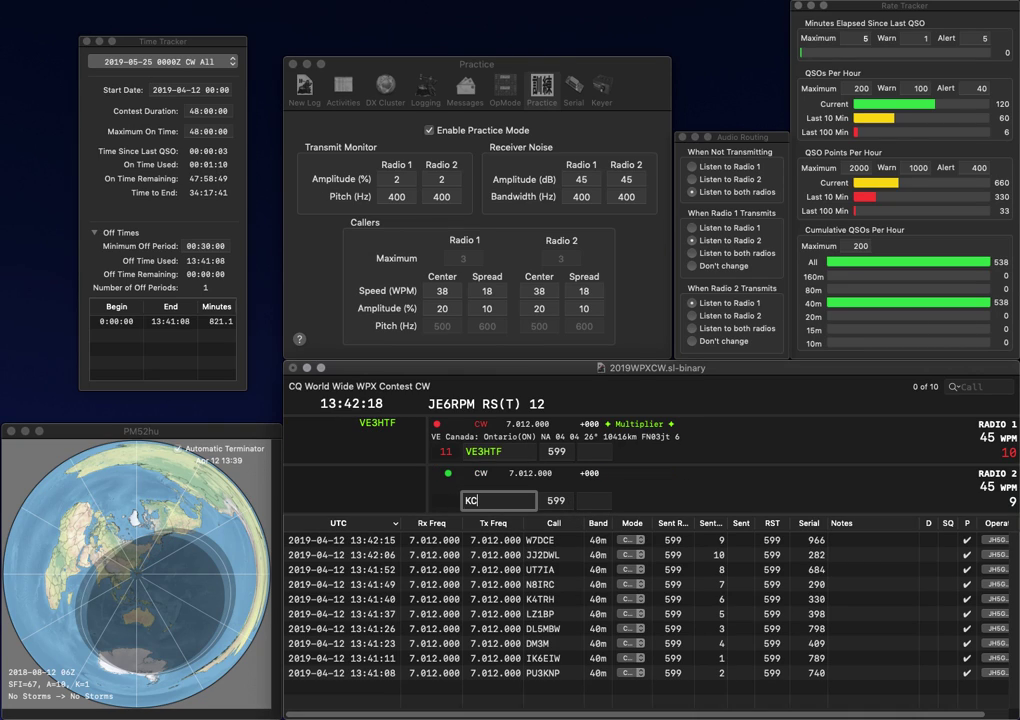
type("CT1")
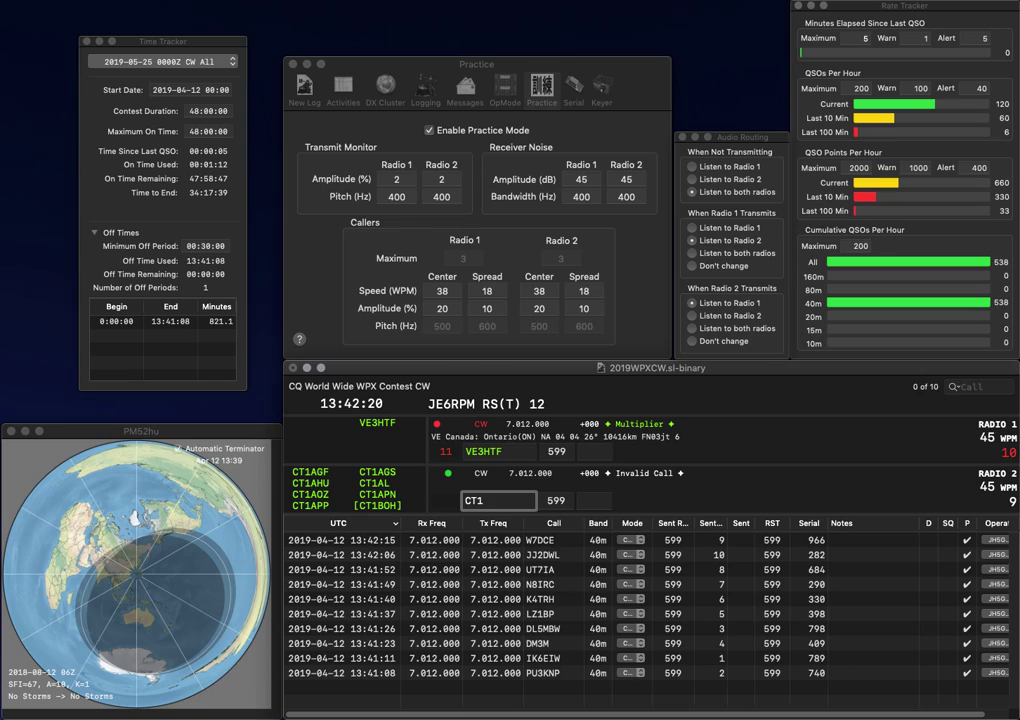
key("BackSpace")
key("Return")
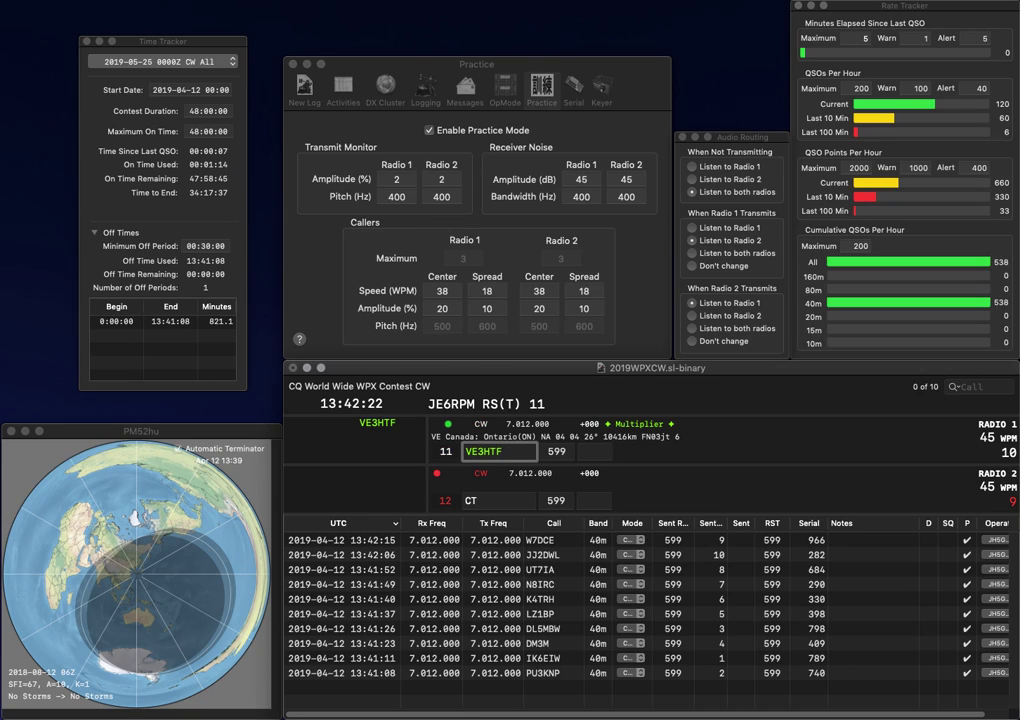
key("Tab")
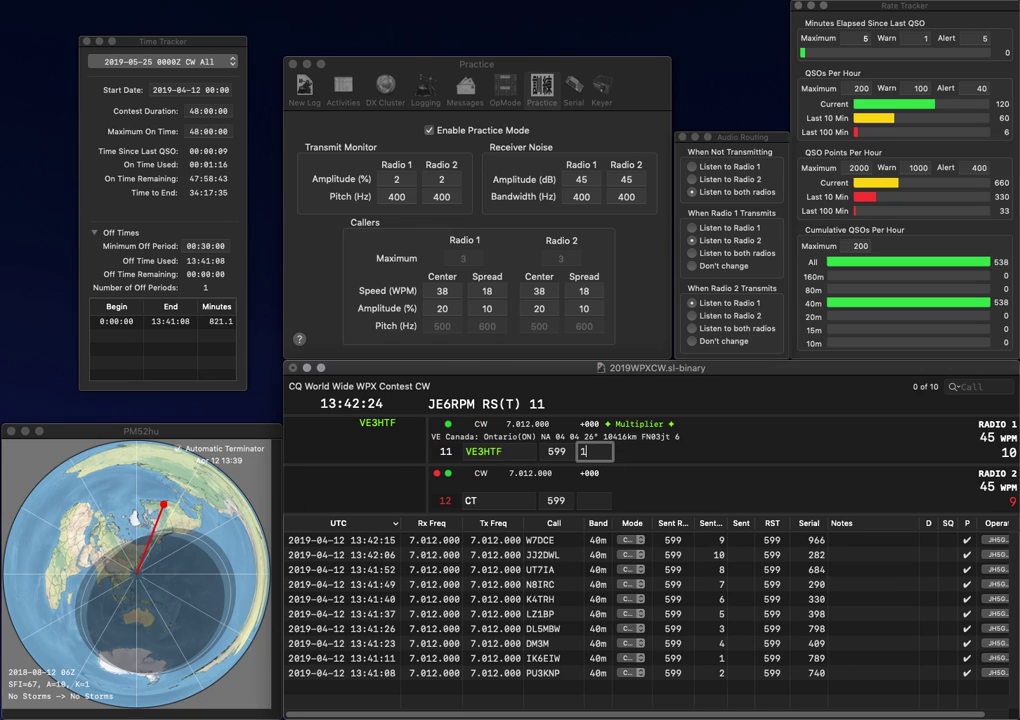
type("159")
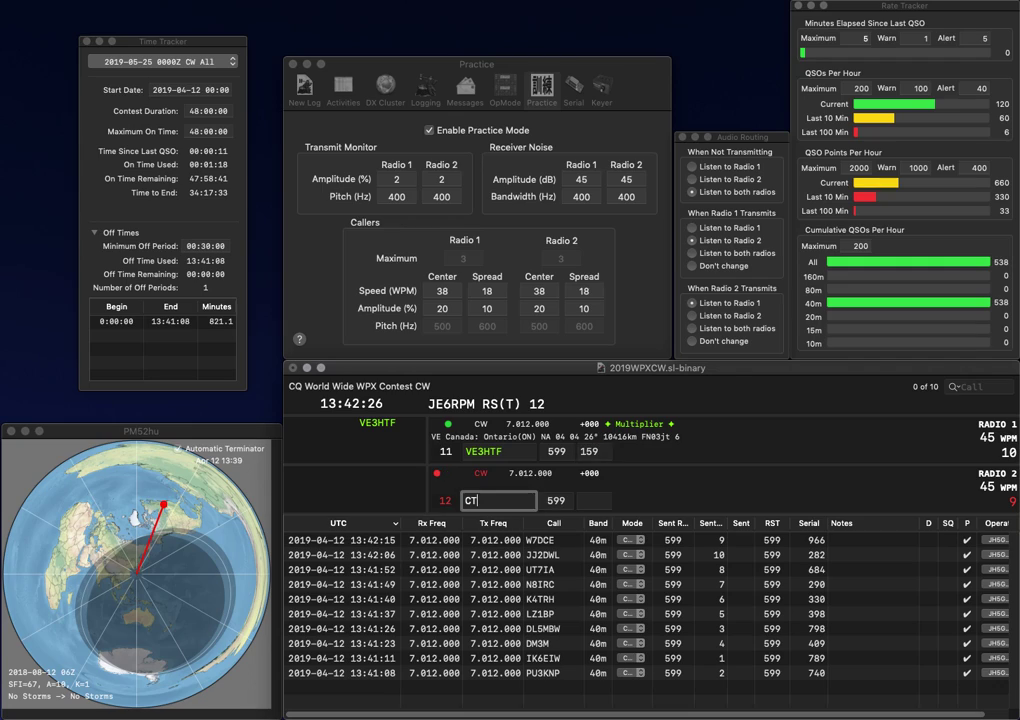
key("Return")
type("2")
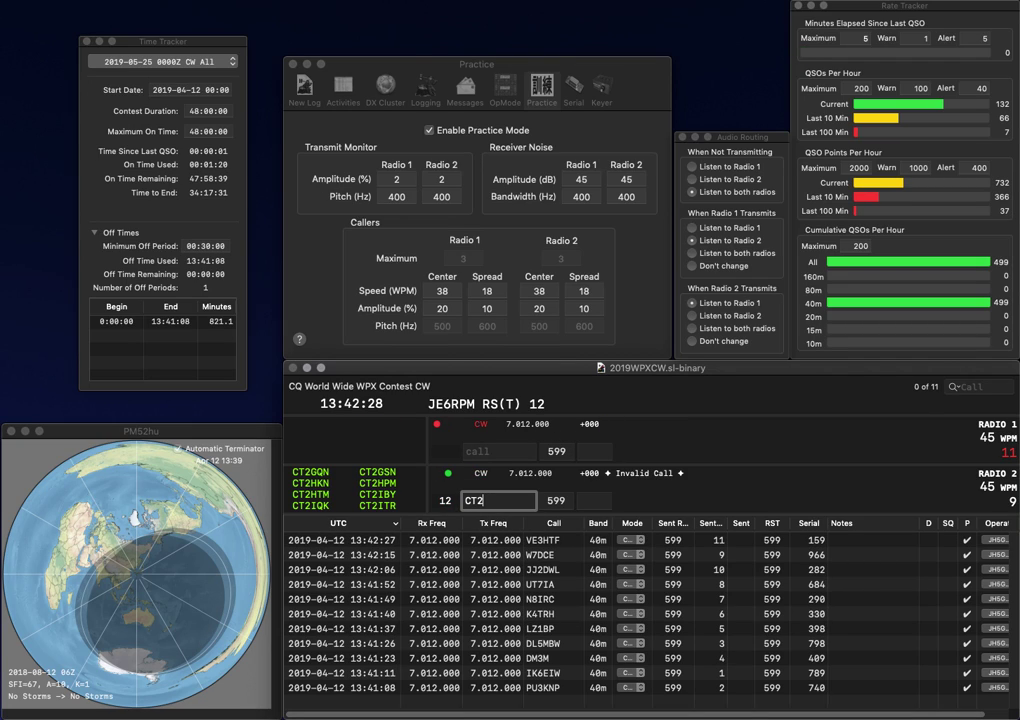
type("HPM")
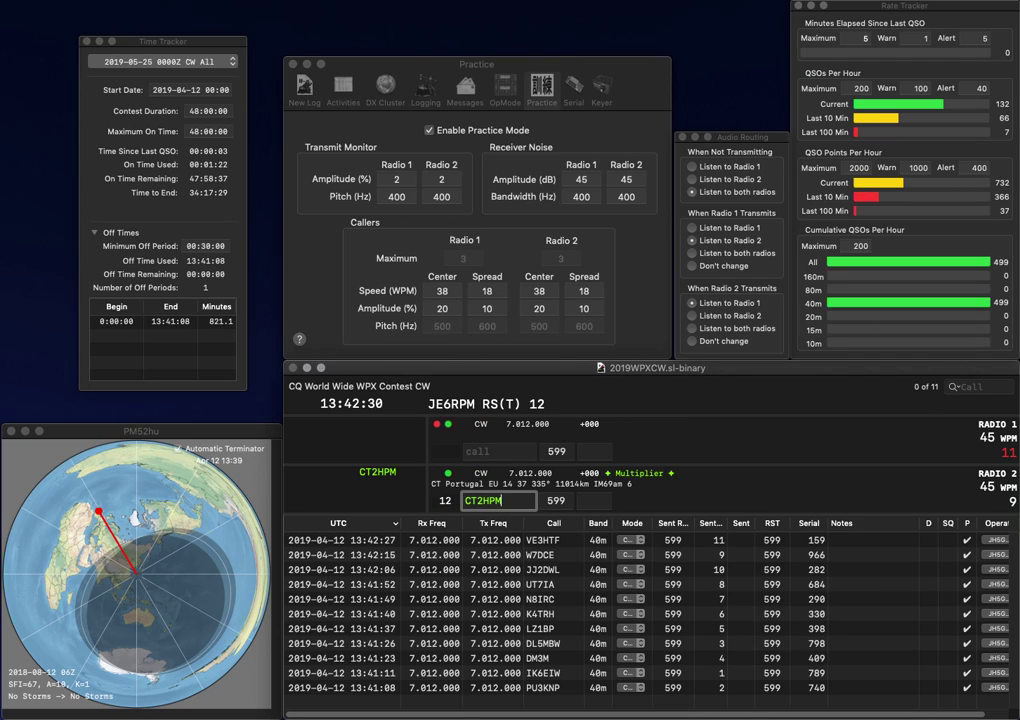
key("Return")
type("BP")
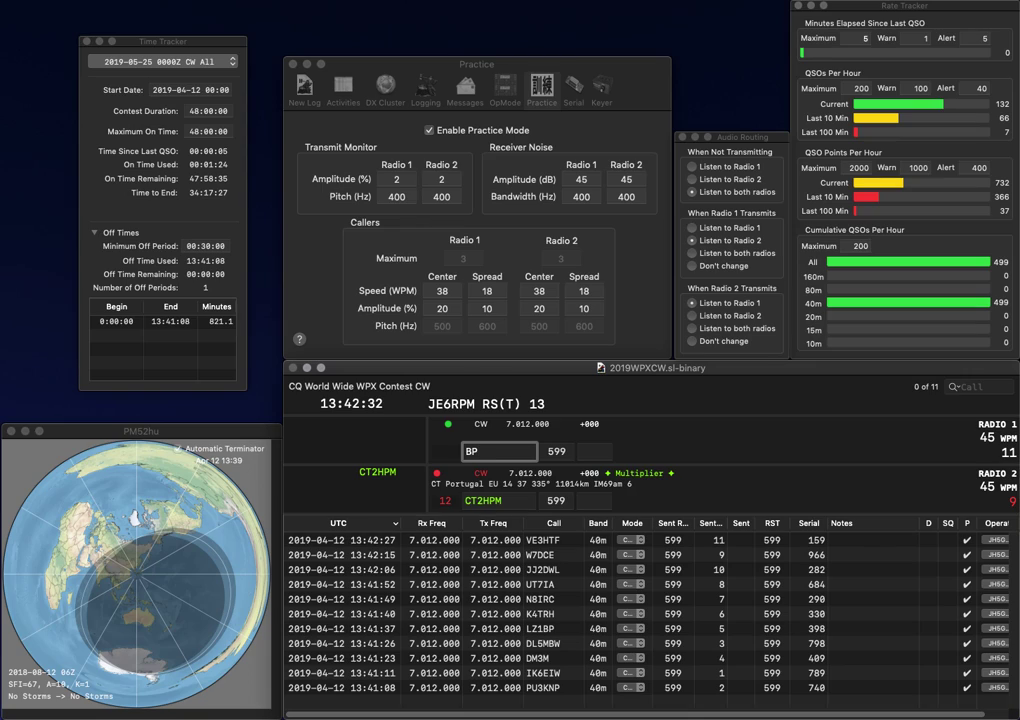
key("Return")
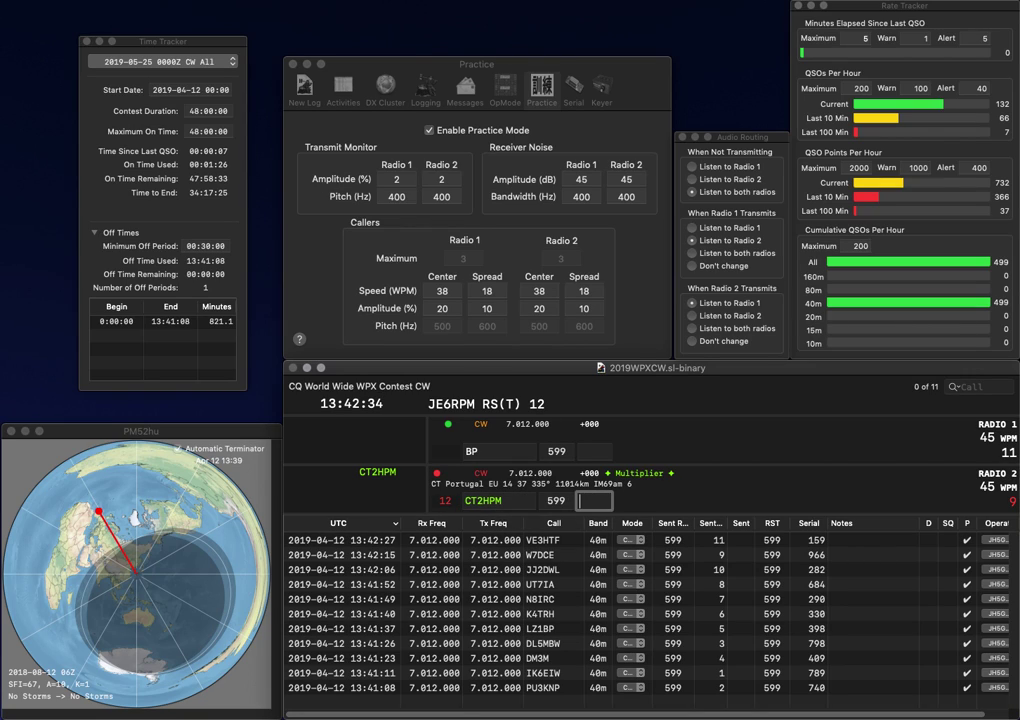
type("2")
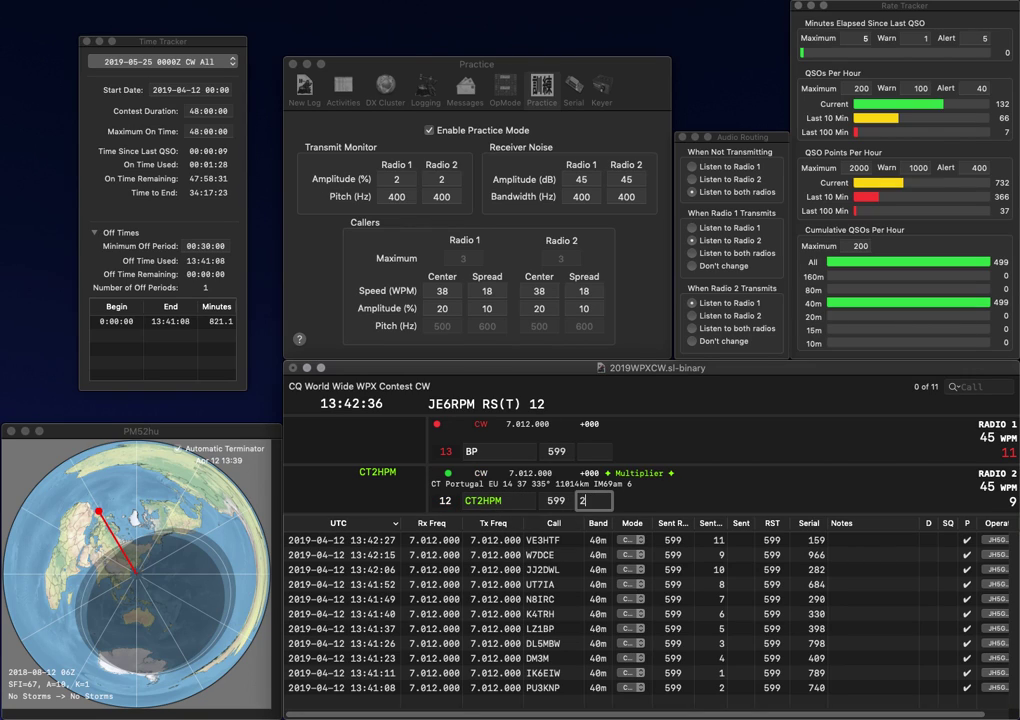
type("6")
key("Return")
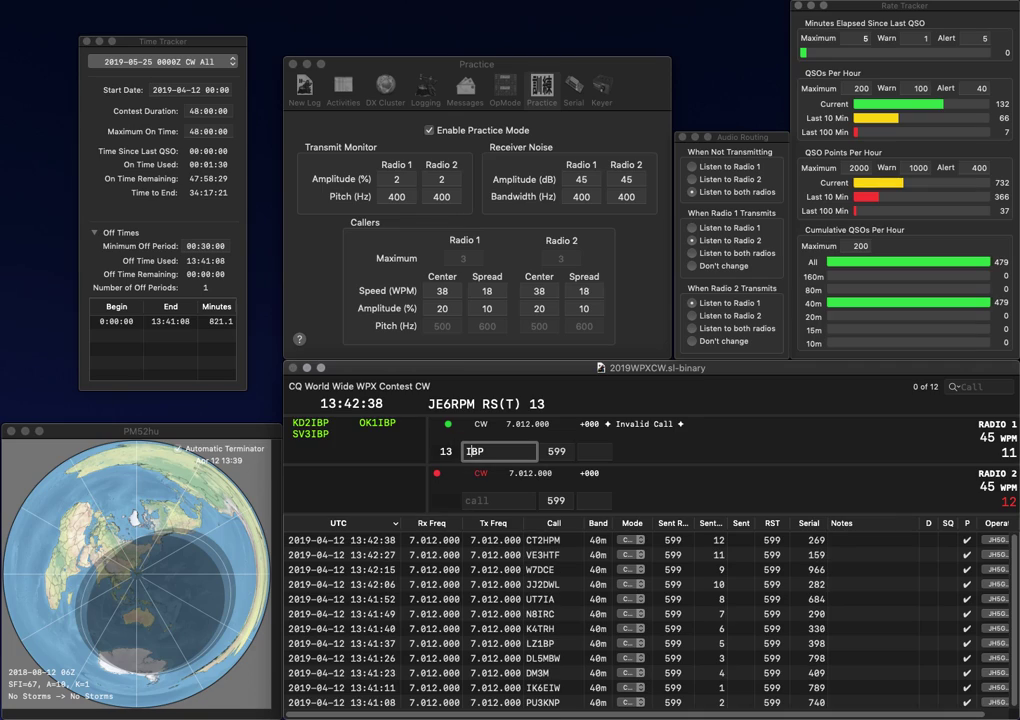
Complete the Radio 1 call as I1BPU and answer it, and answer KE1IU on Radio 2
type("I1BPU")
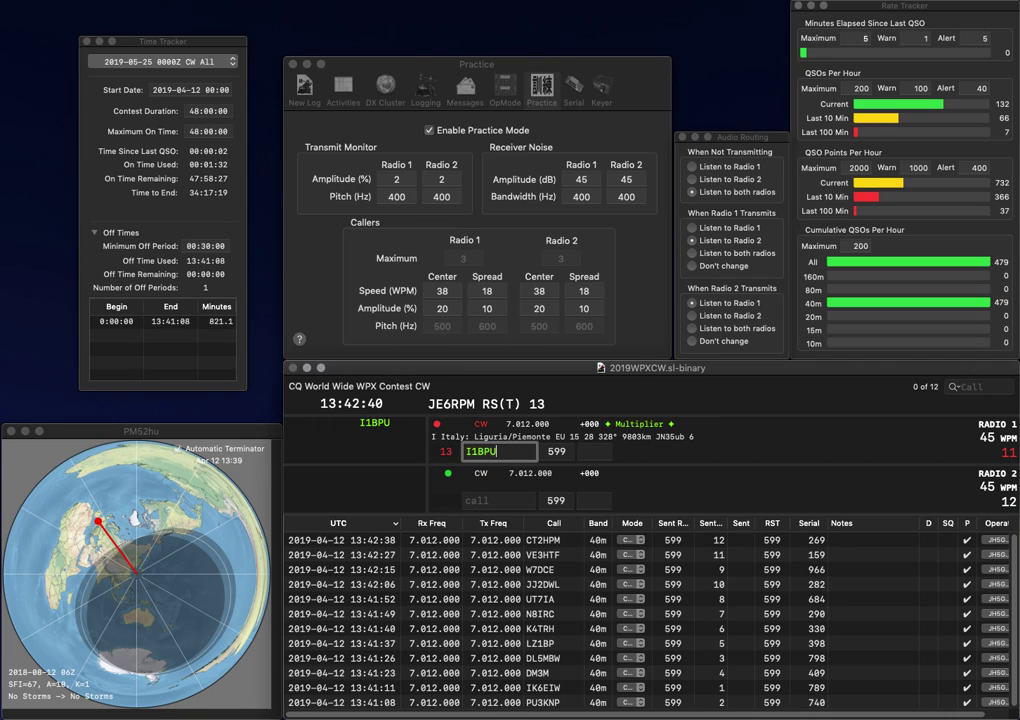
key("Return")
type("KE1IU")
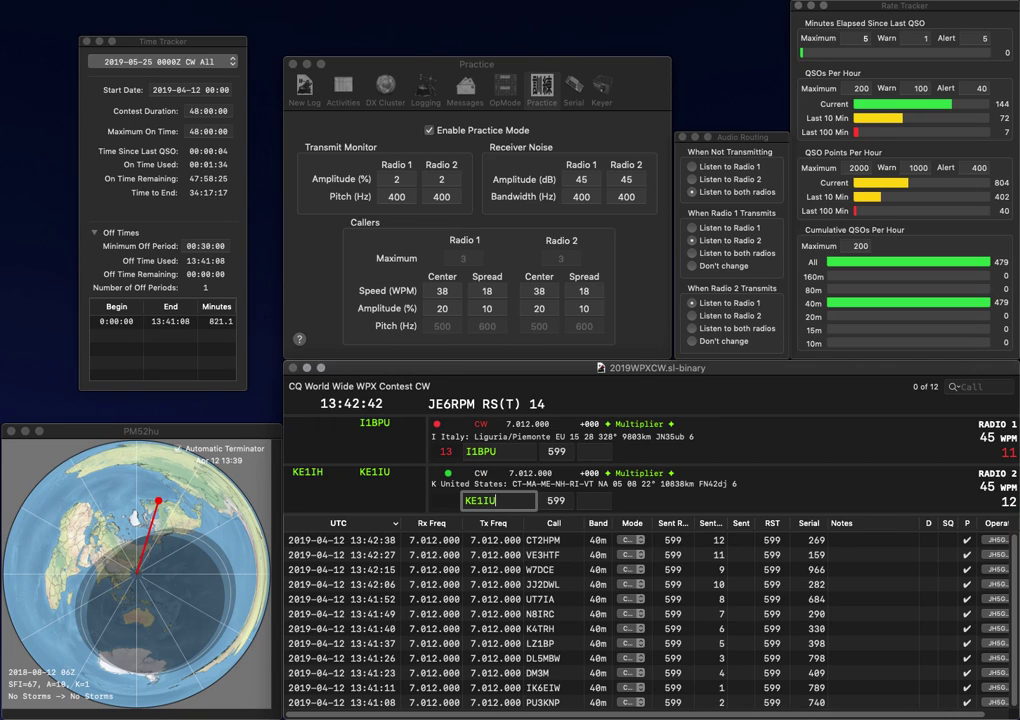
key("Return")
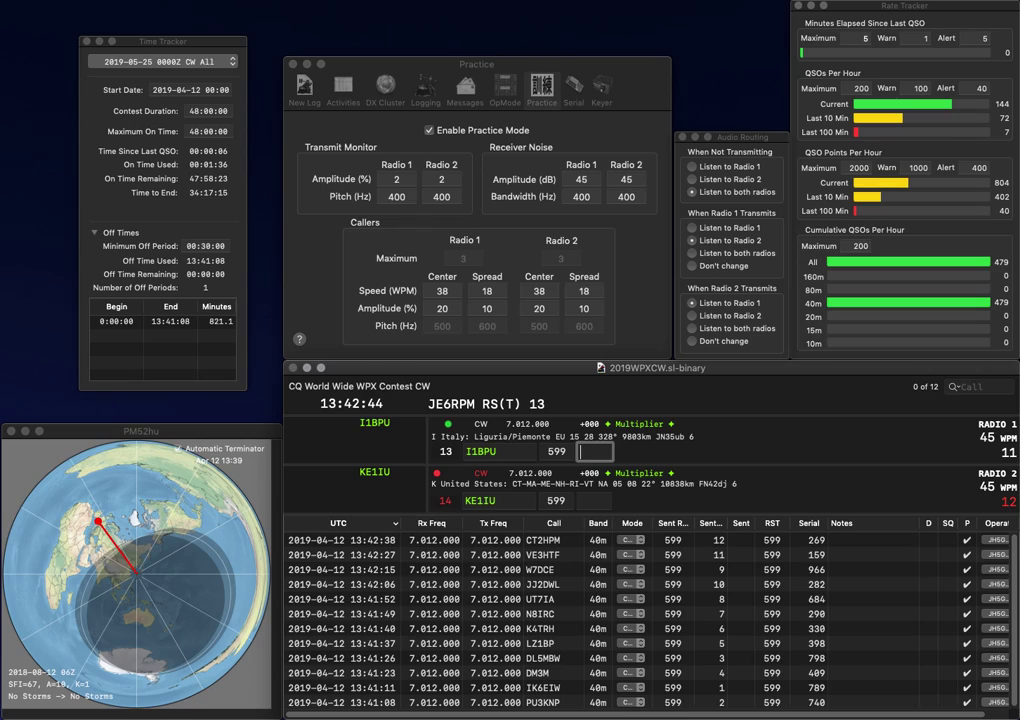
type("136")
key("Return")
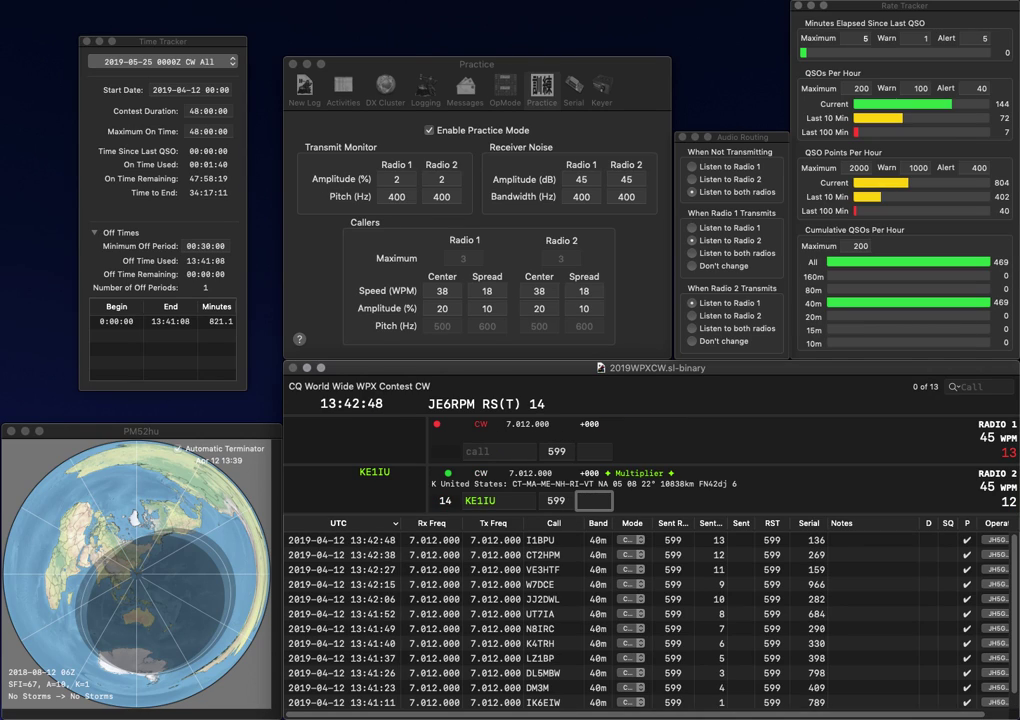
type("737")
key("Return")
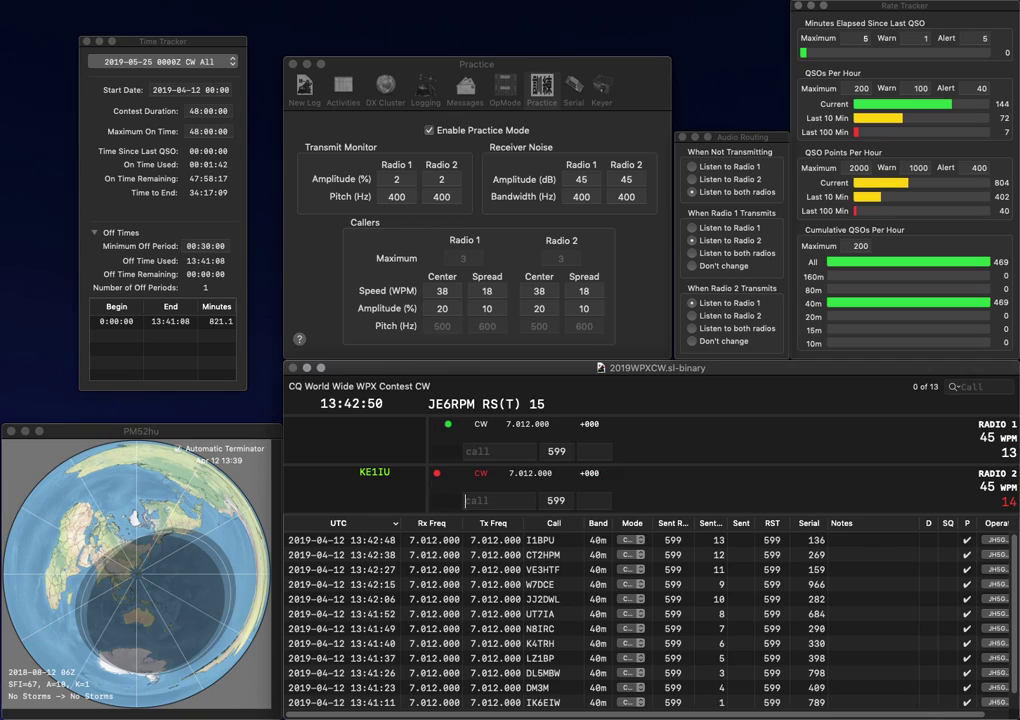
type("GBAK")
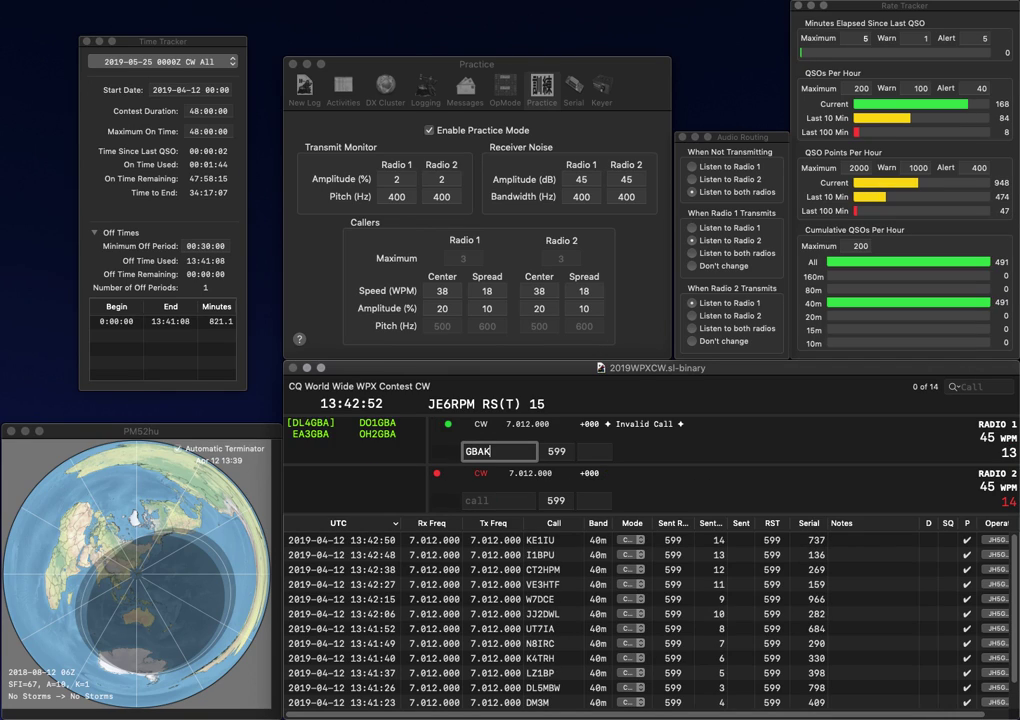
key("Return")
type("OZ0JD")
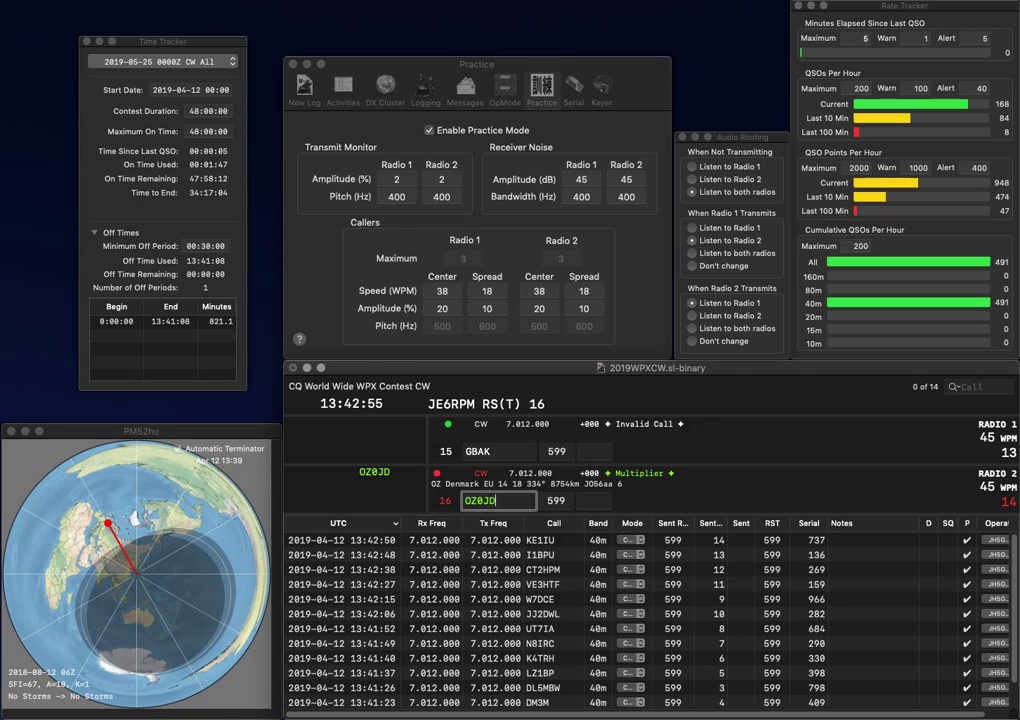
key("Return")
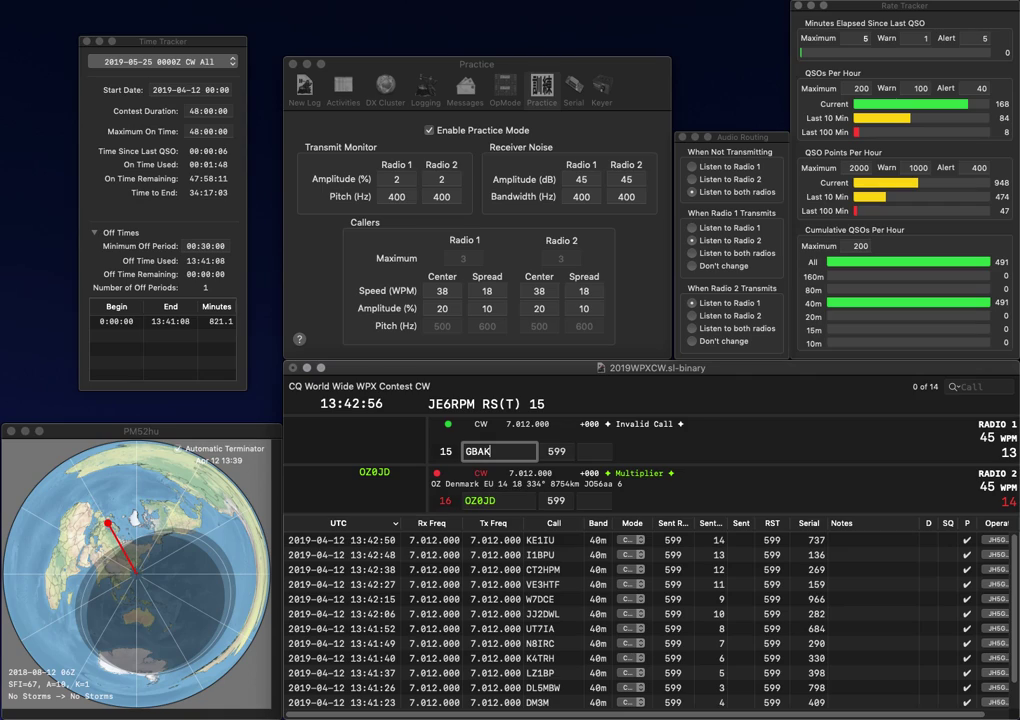
type("6U")
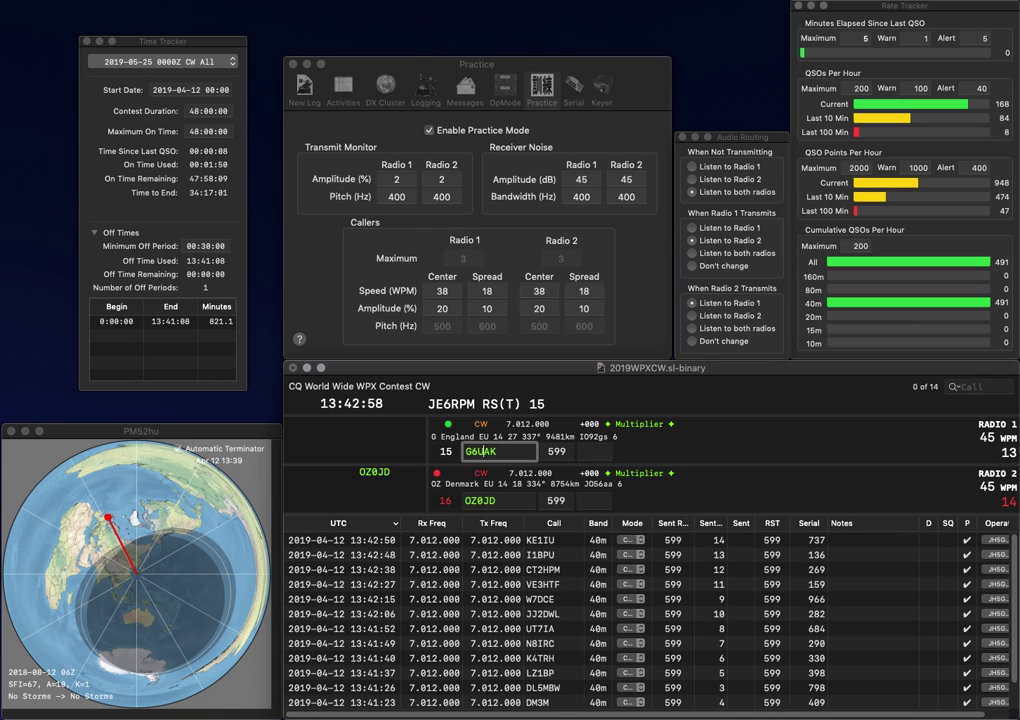
key("Return")
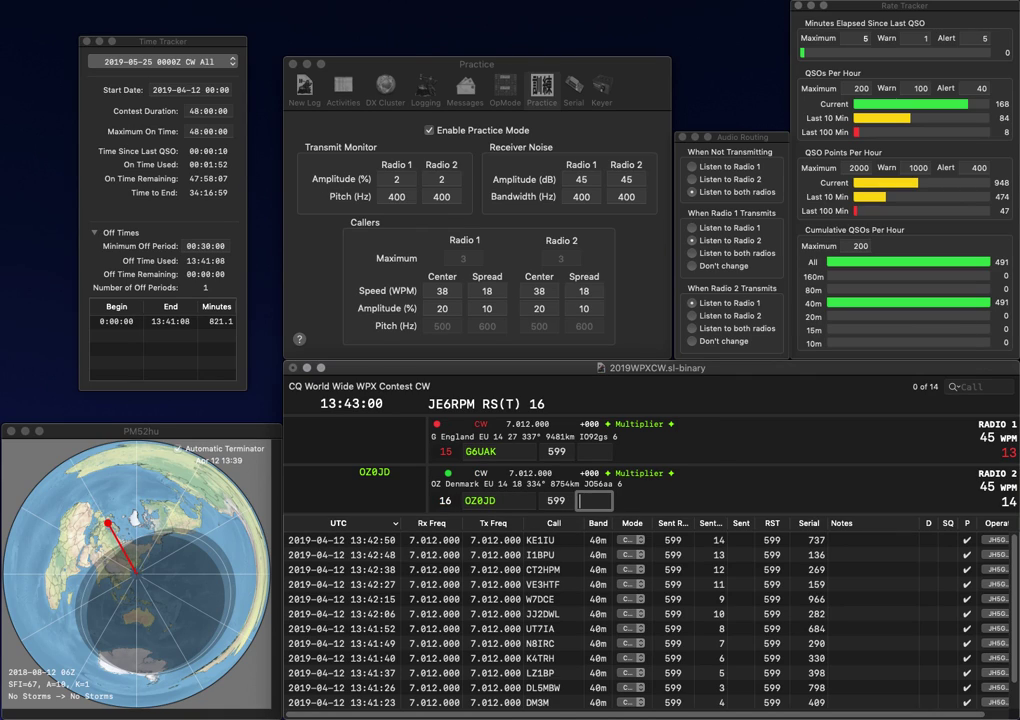
type("573")
key("Return")
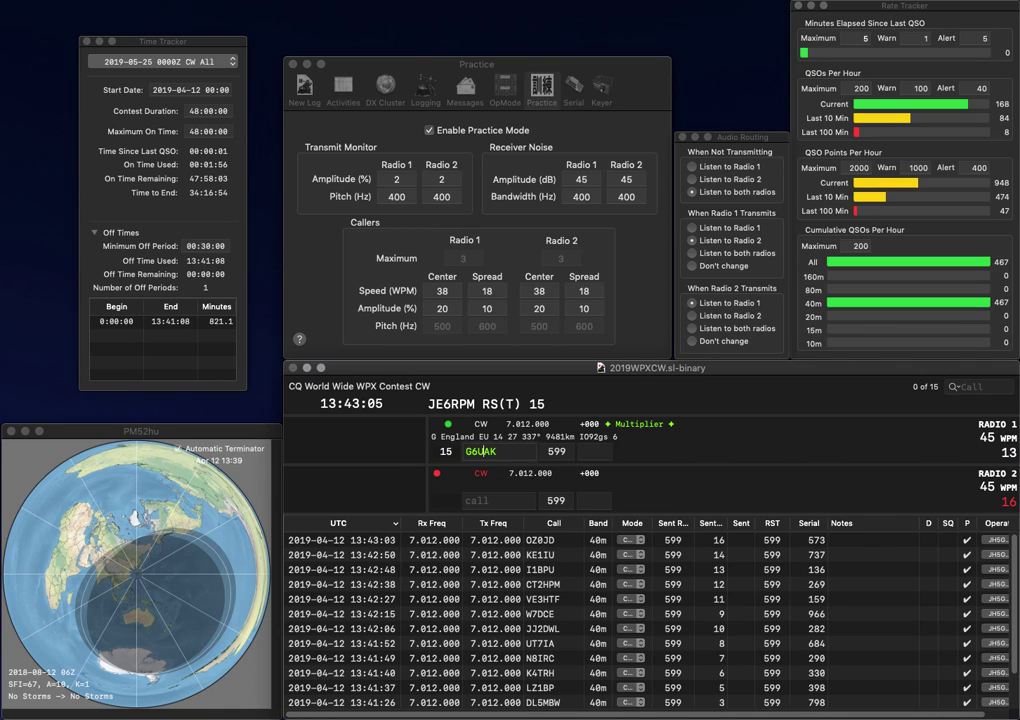
key("Left")
key("BackSpace")
type("W")
key("Return")
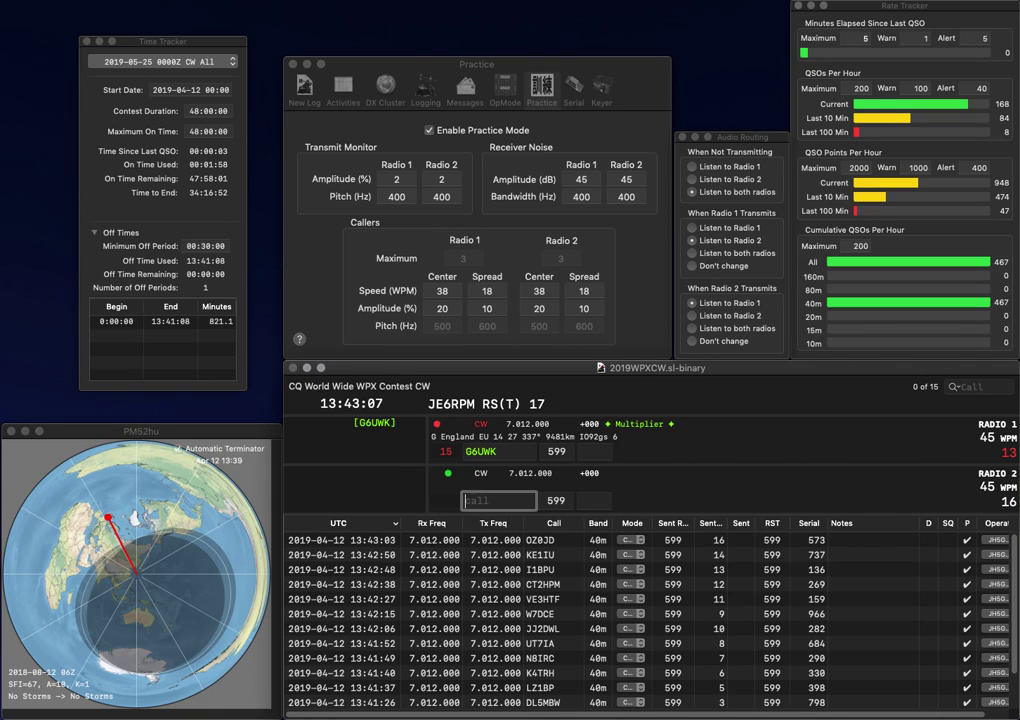
type("IE")
key("BackSpace")
key("BackSpace")
type("IE9")
key("BackSpace")
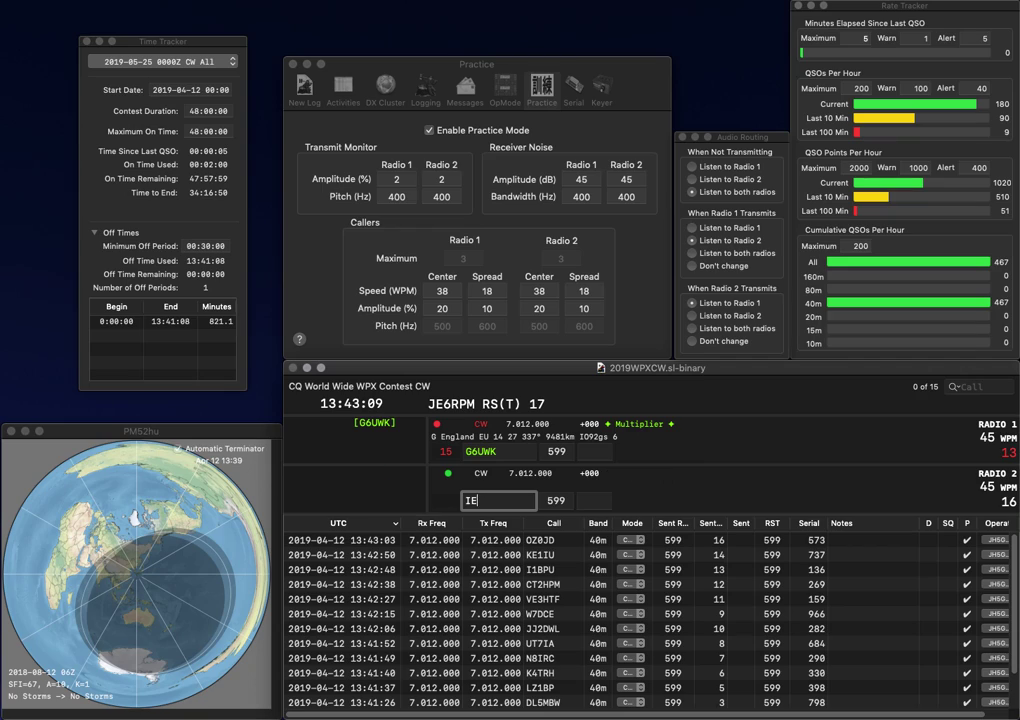
key("BackSpace")
type("ES")
key("Return")
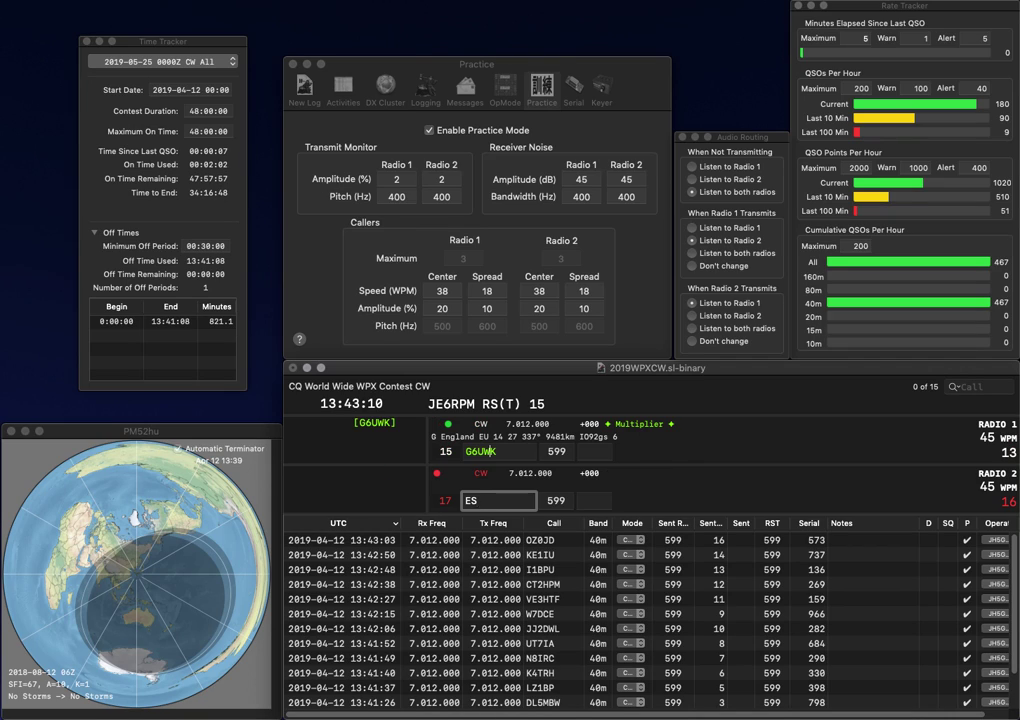
type("54")
key("Return")
Complete the Radio 2 call as ES5EP and answer it, and answer IN3MNS on Radio 1
type("5EP")
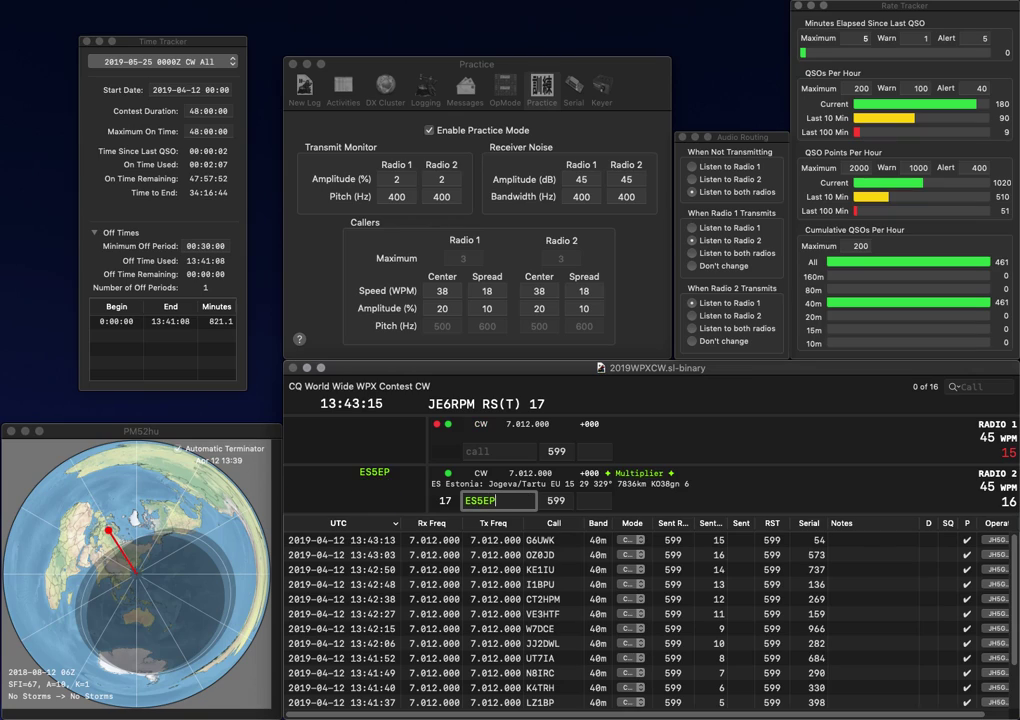
key("Return")
type("IN3MNS")
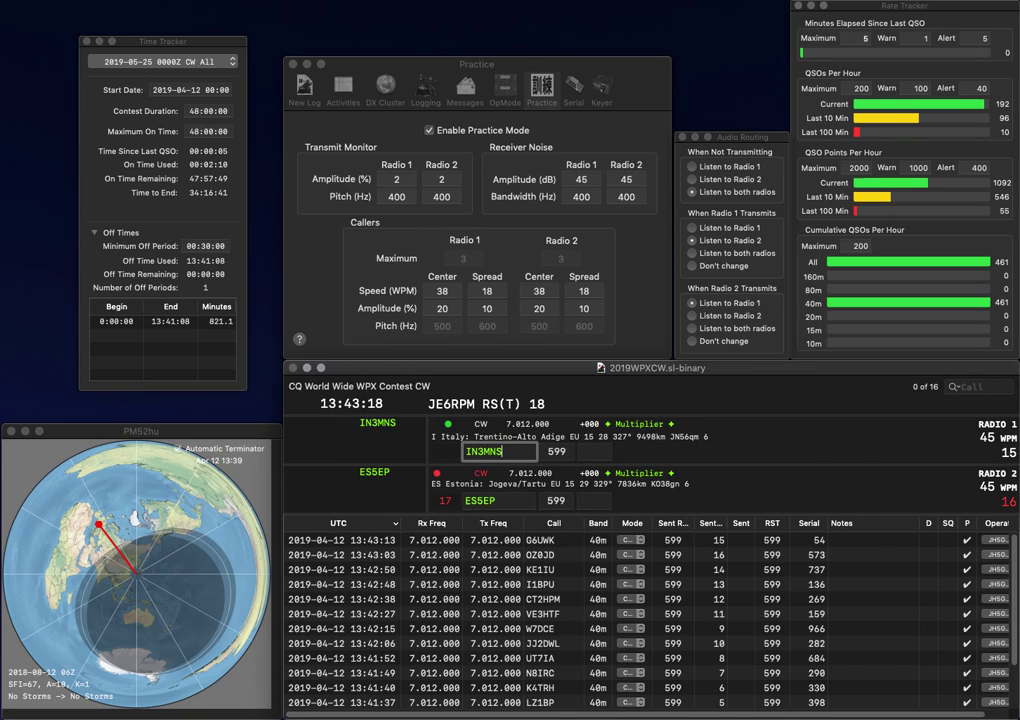
key("Return")
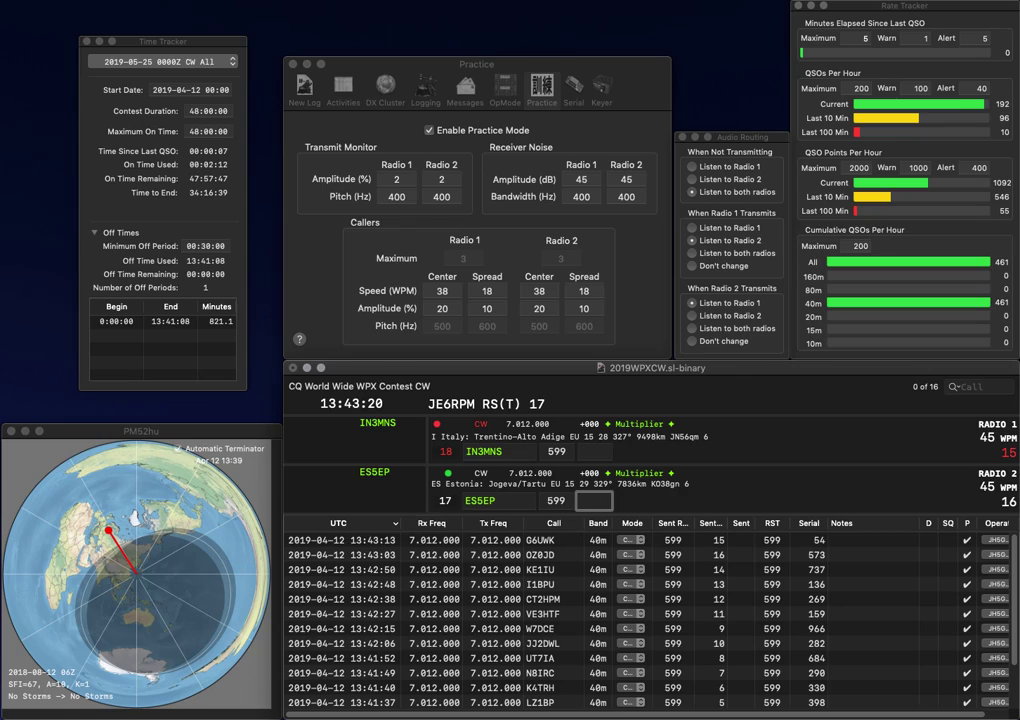
type("941")
key("Return")
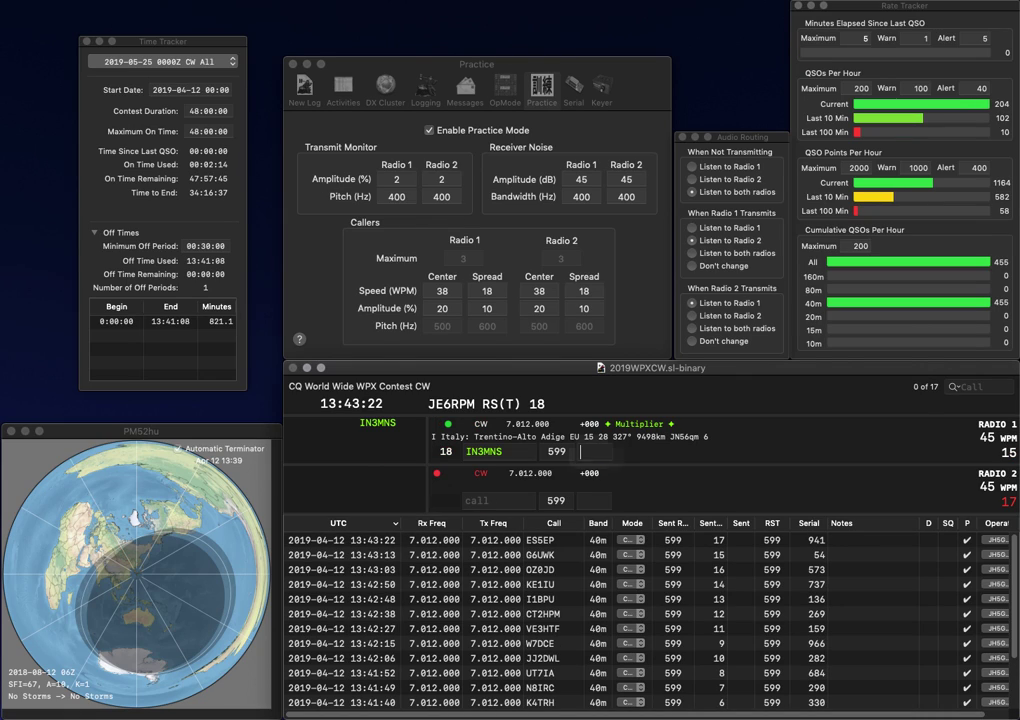
type("498")
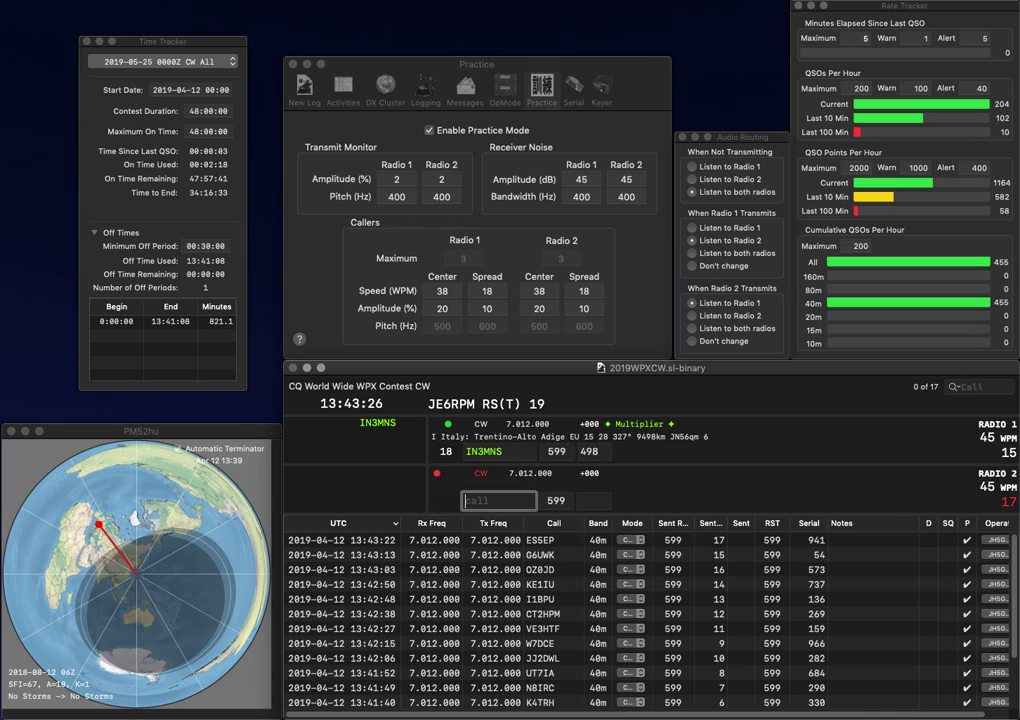
key("Return")
type("N2")
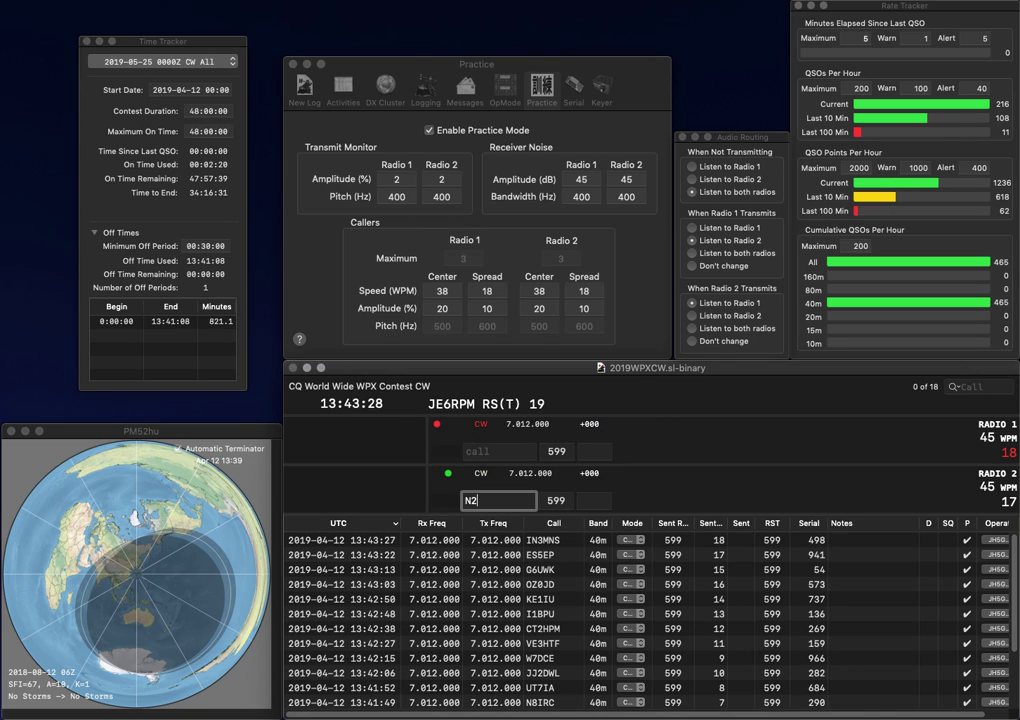
type("DEQ")
key("Return")
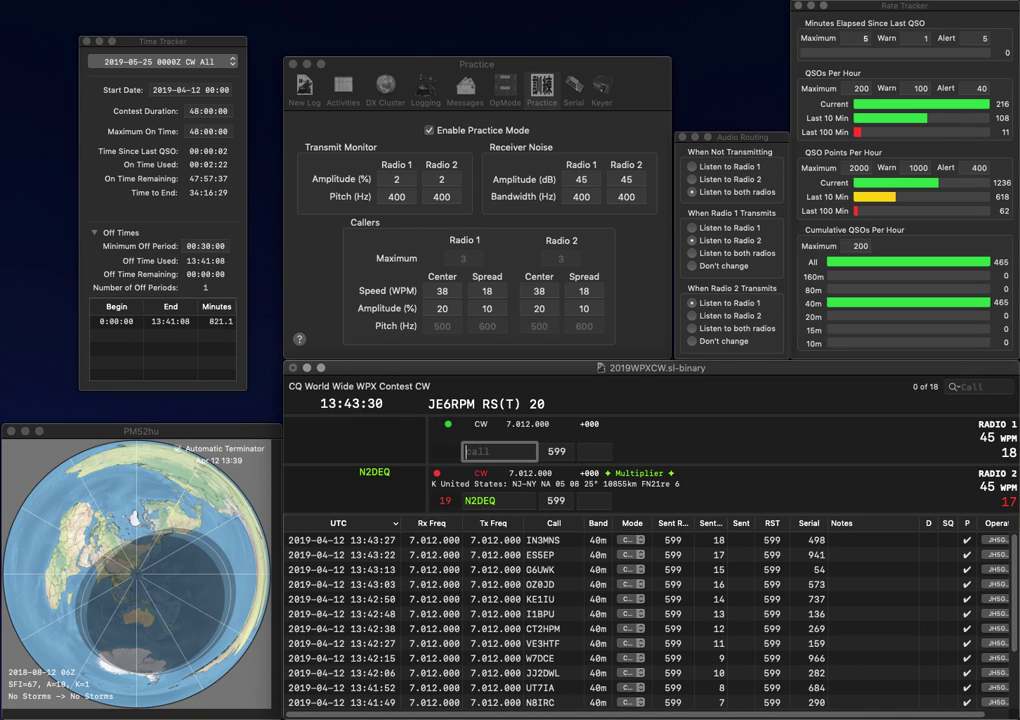
type("4YCC")
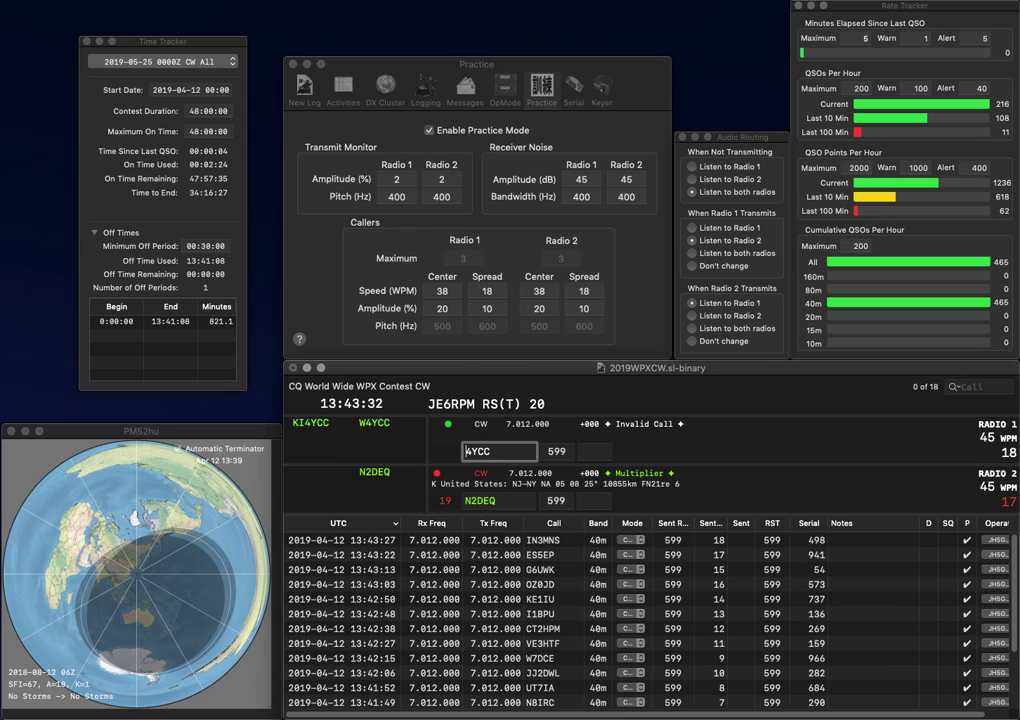
key("Return")
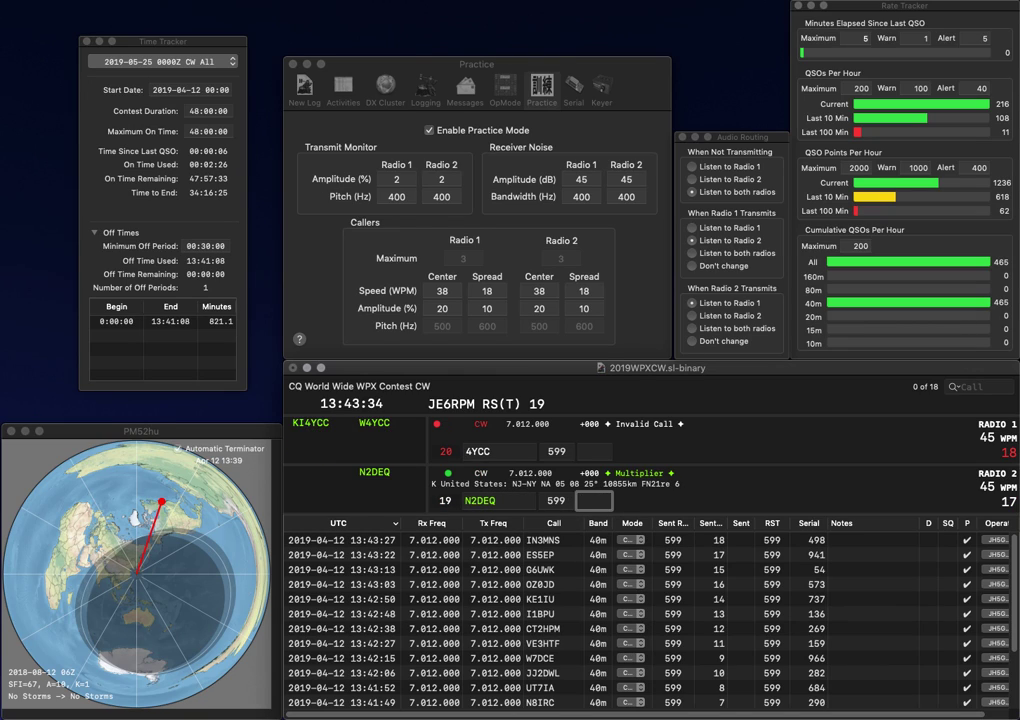
key("Return")
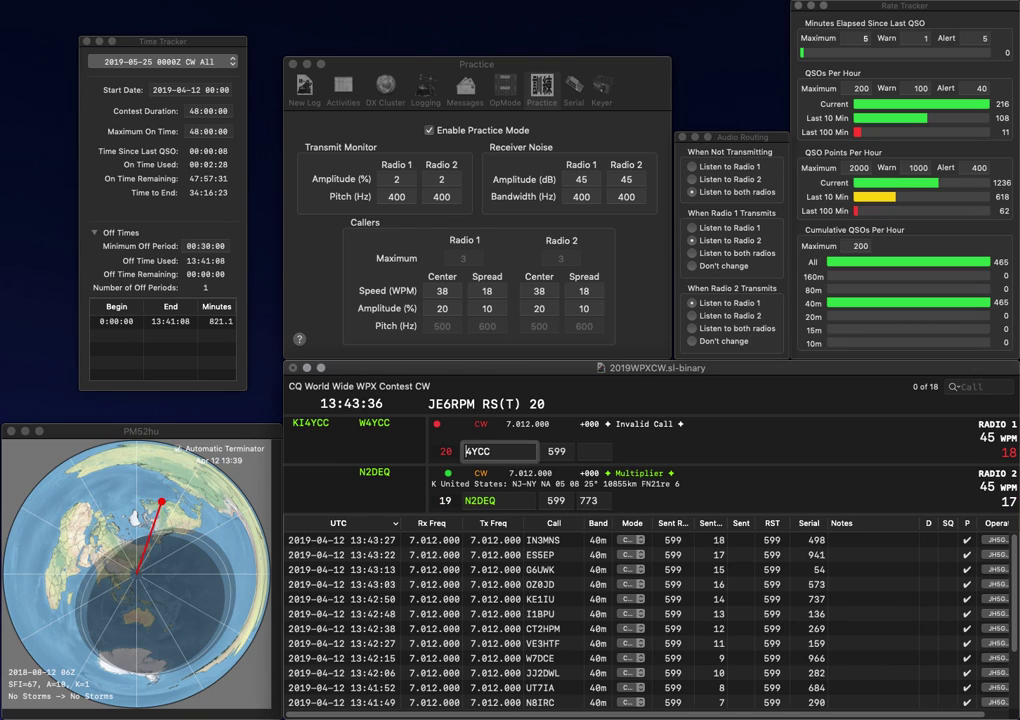
type("KI")
key("Return")
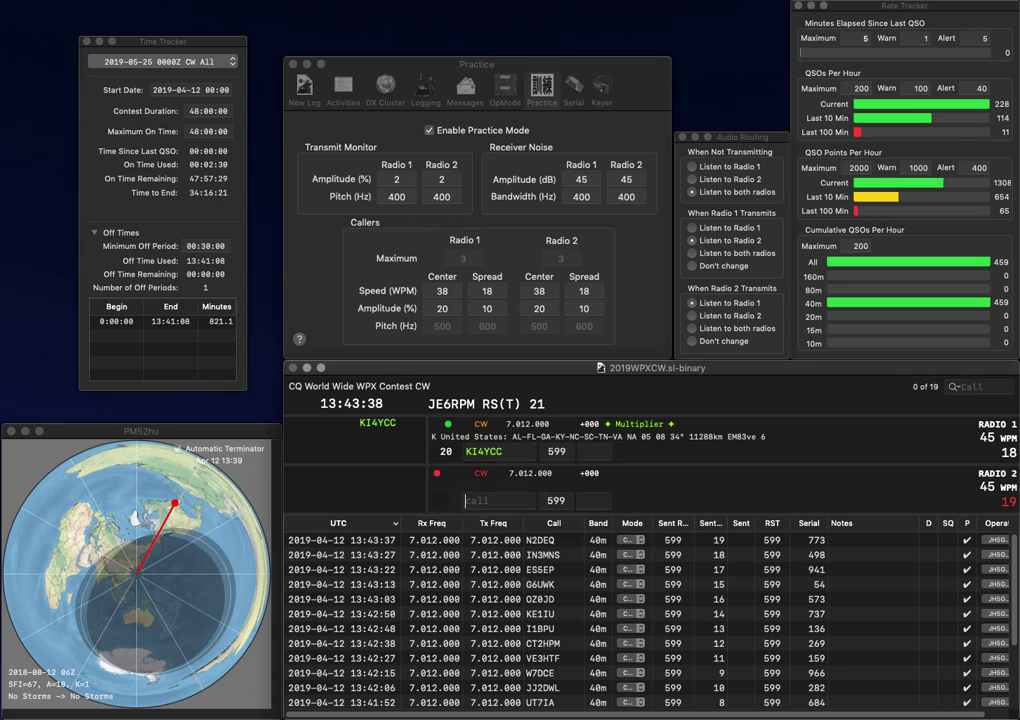
type("K")
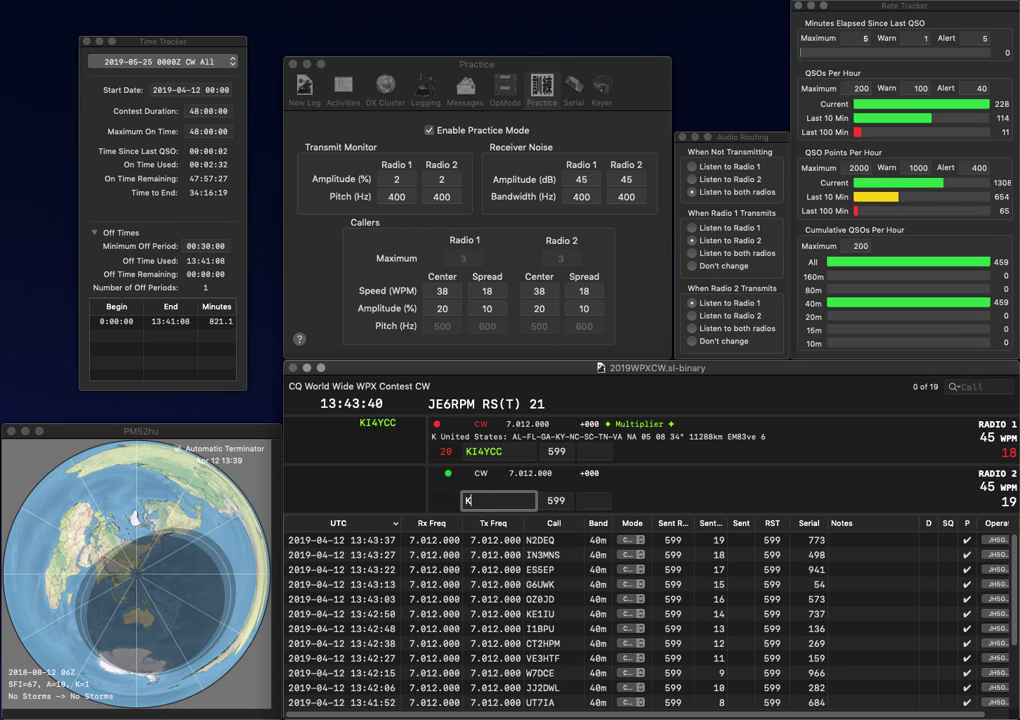
type("0DVO")
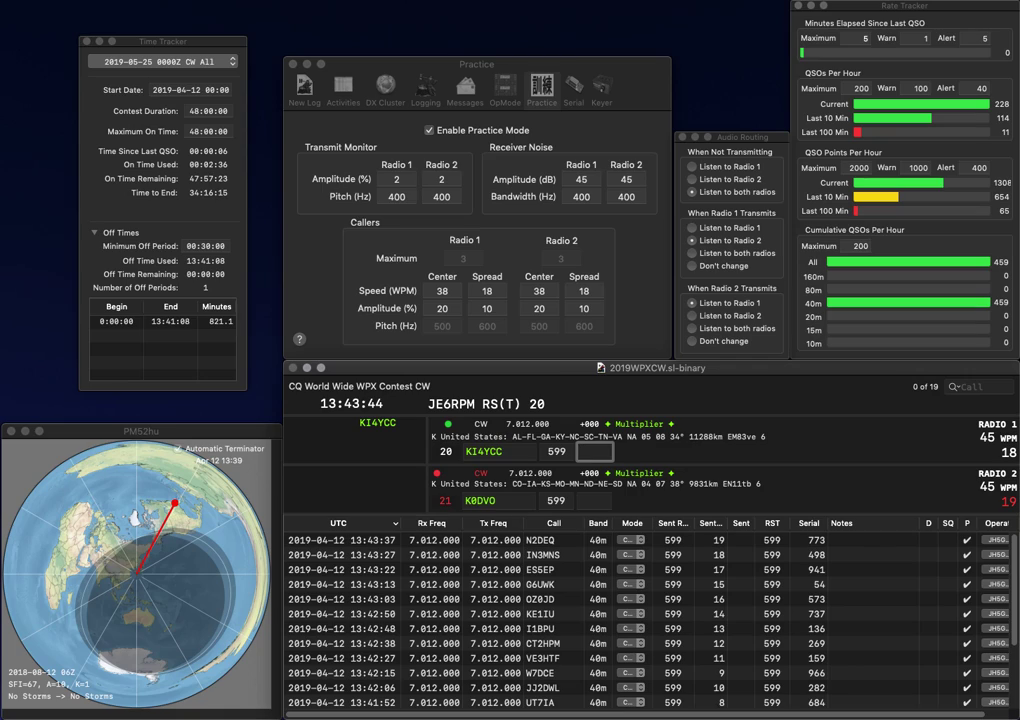
type("604")
key("Return")
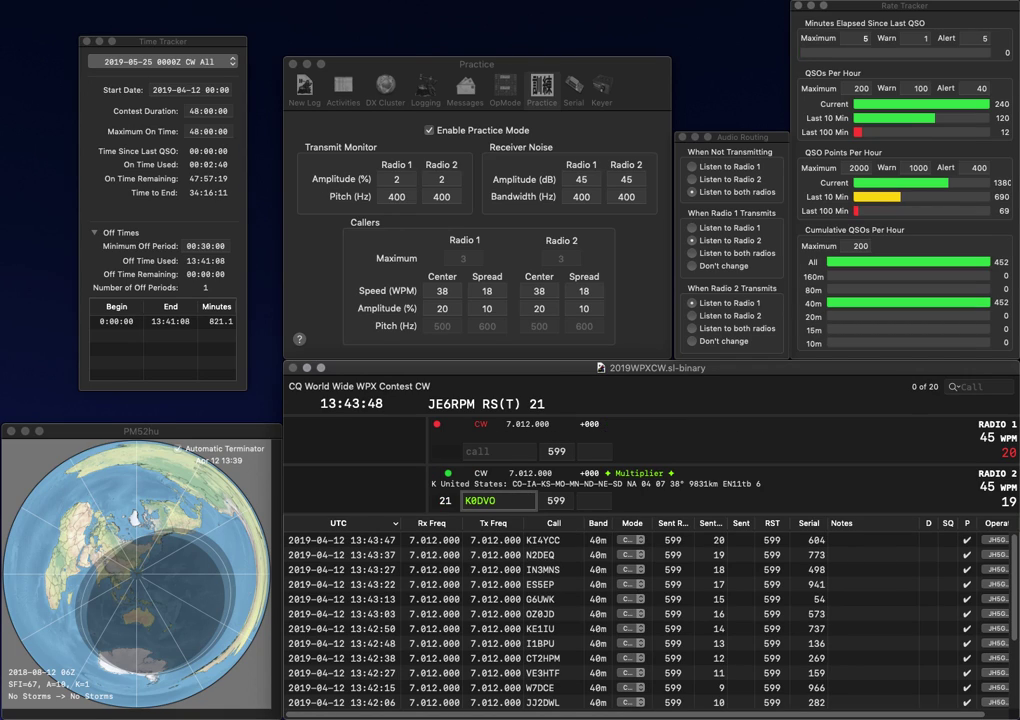
key("BackSpace")
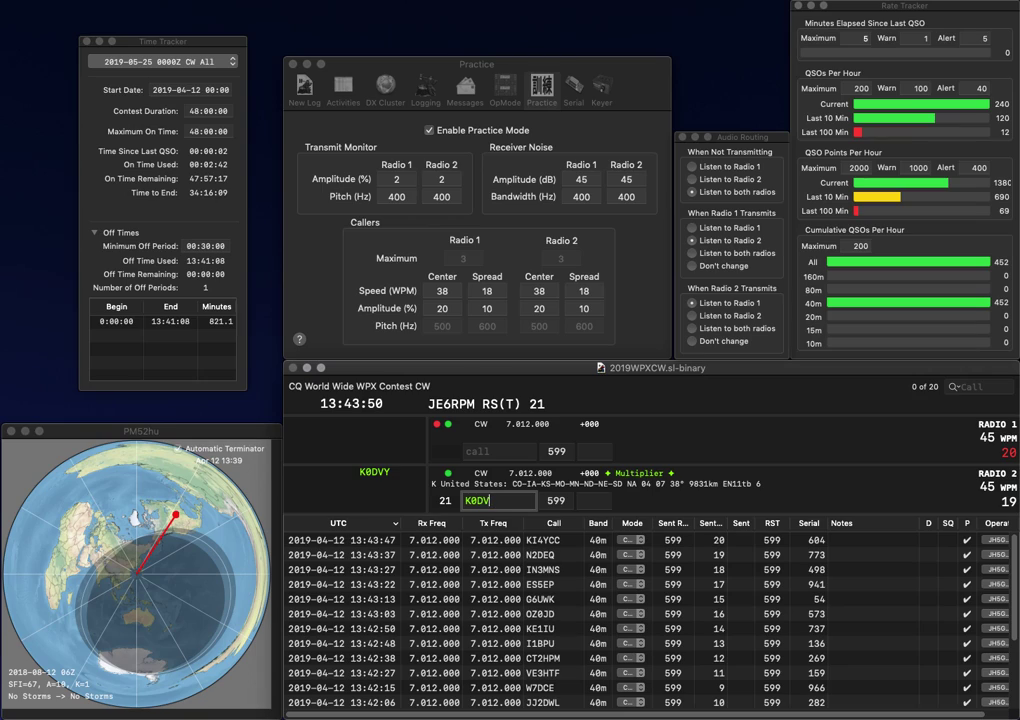
type("Y")
key("Return")
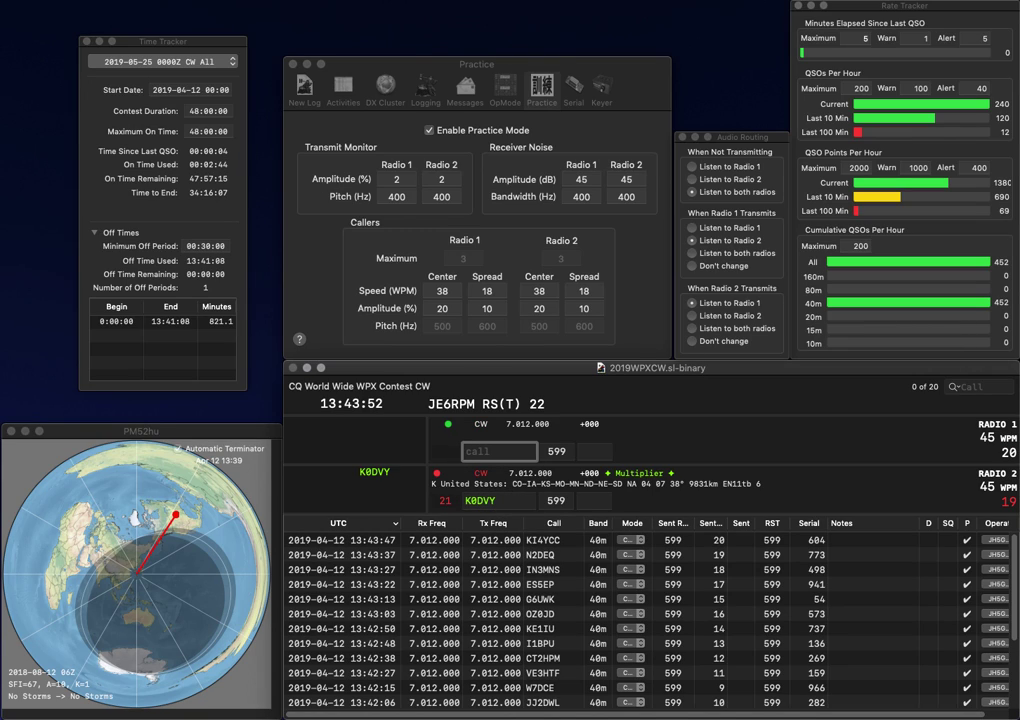
type("D9E")
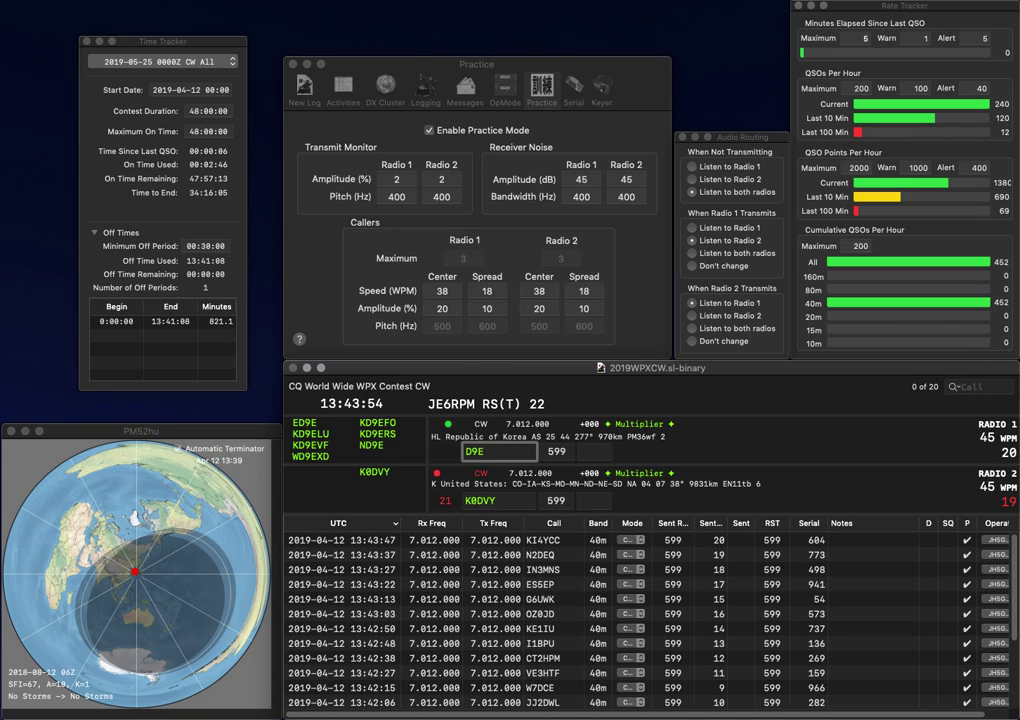
type("QN")
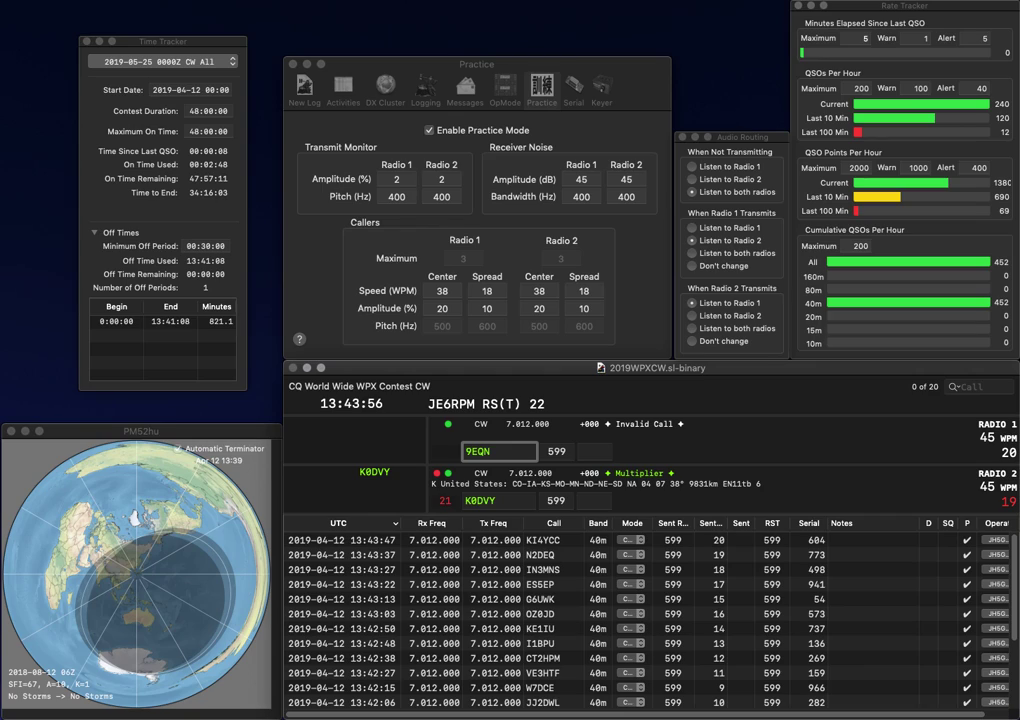
key("Return")
type("75")
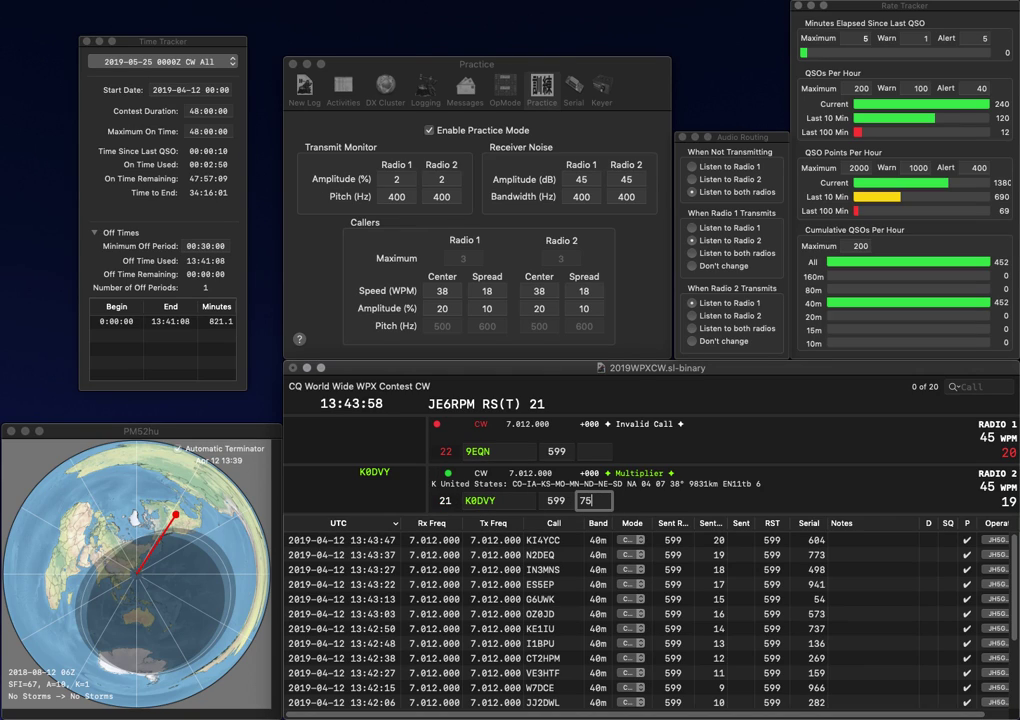
type("9")
key("Return")
type("W")
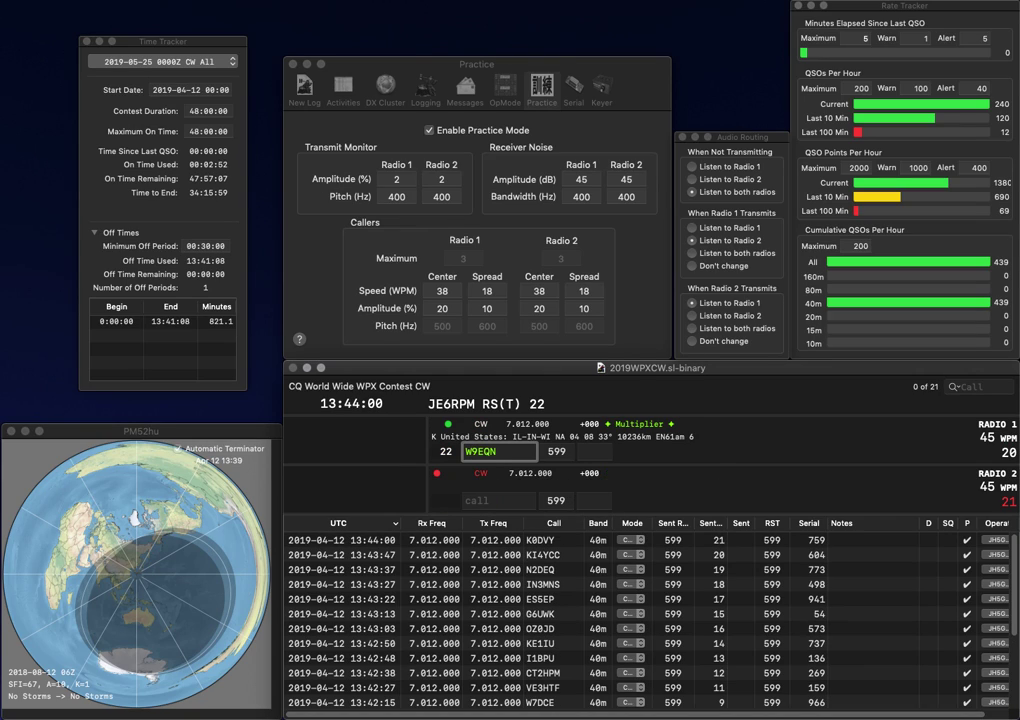
type("D")
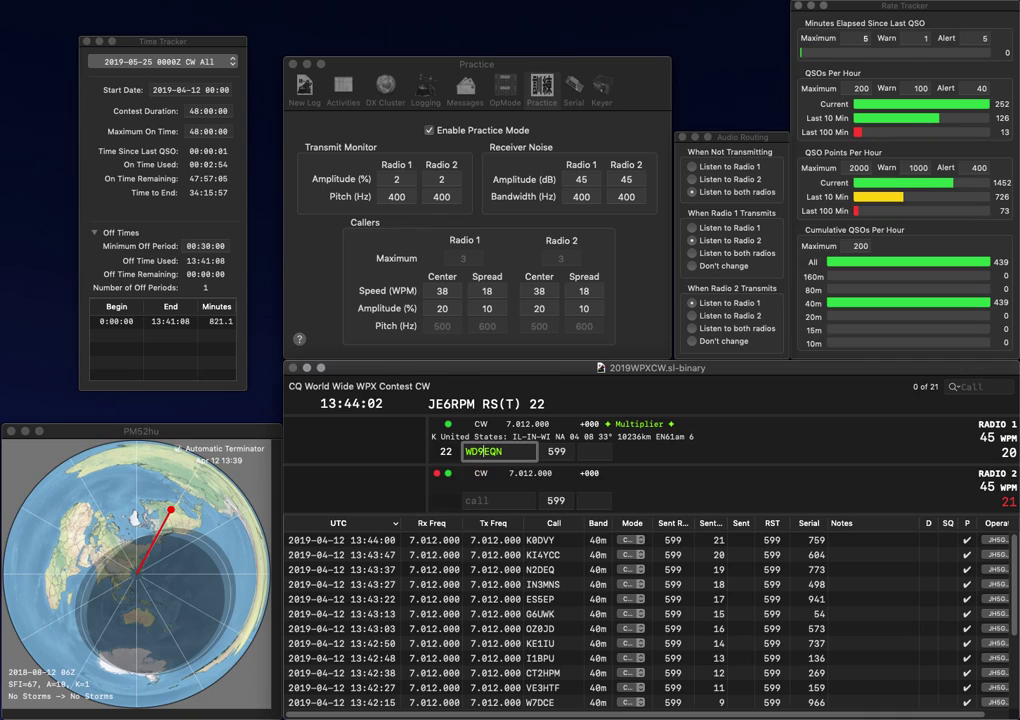
key("Left")
key("BackSpace")
type("I")
key("Down")
key("Return")
key("Up")
key("Return")
Answer N8YXR on Radio 2 and log WD9IQN on Radio 1 with received serial 701
type("N")
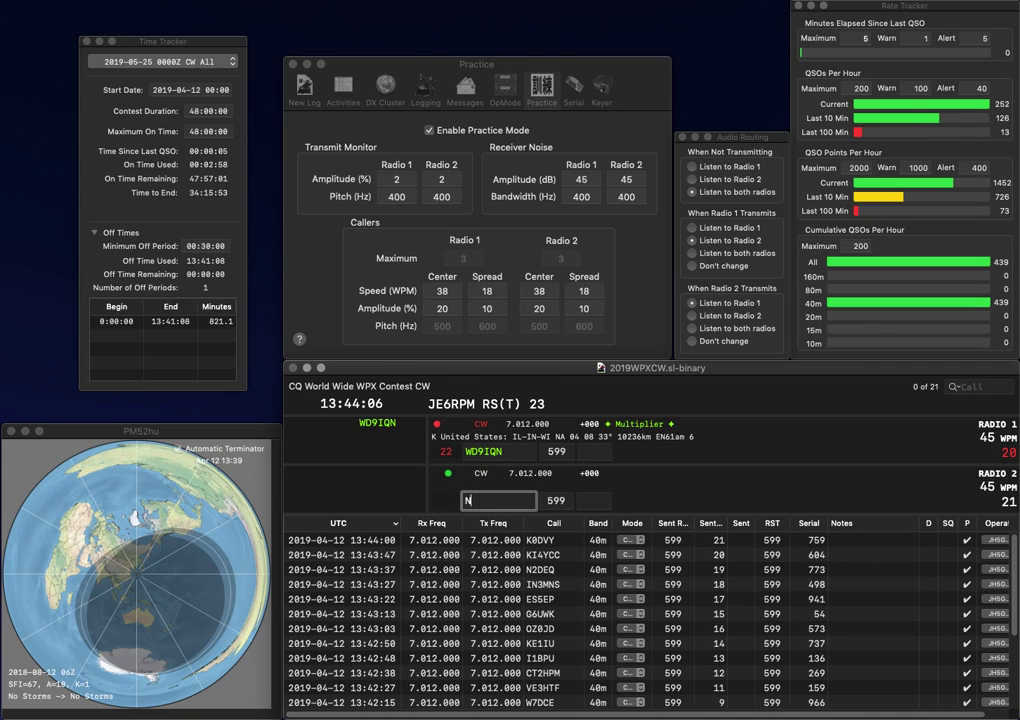
type("8YX")
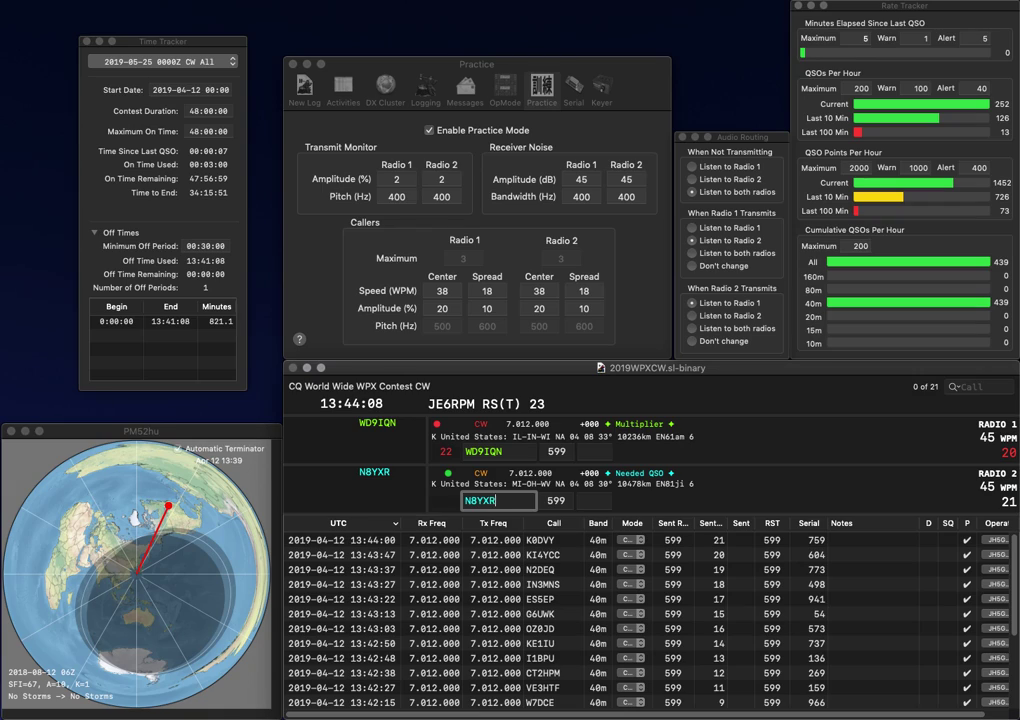
type("R")
key("Return")
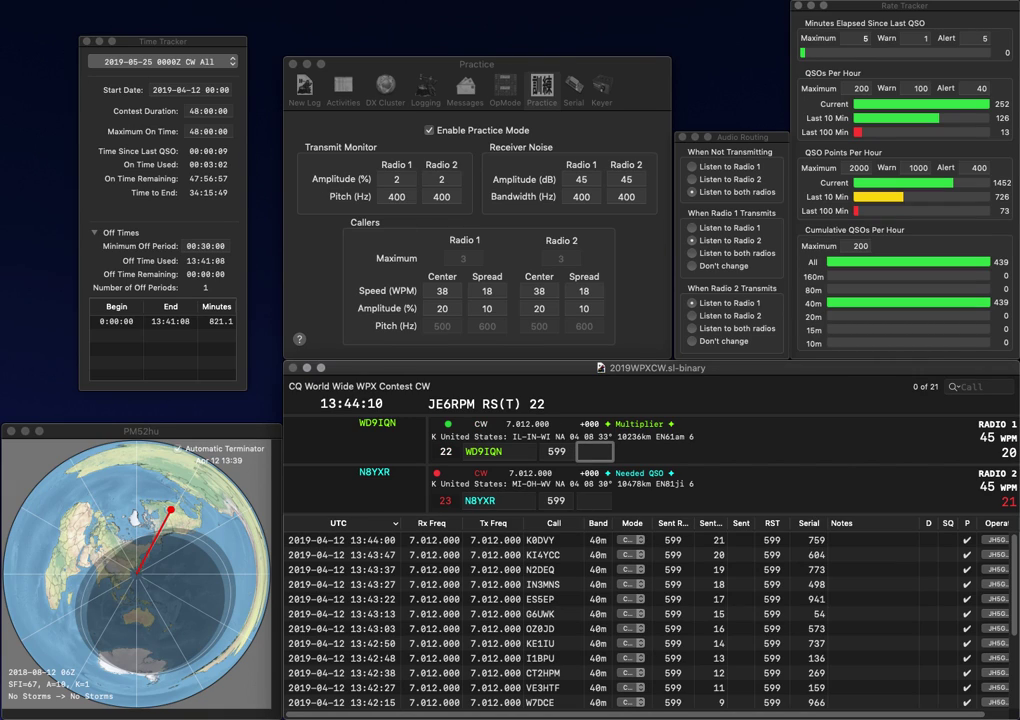
type("701")
key("Return")
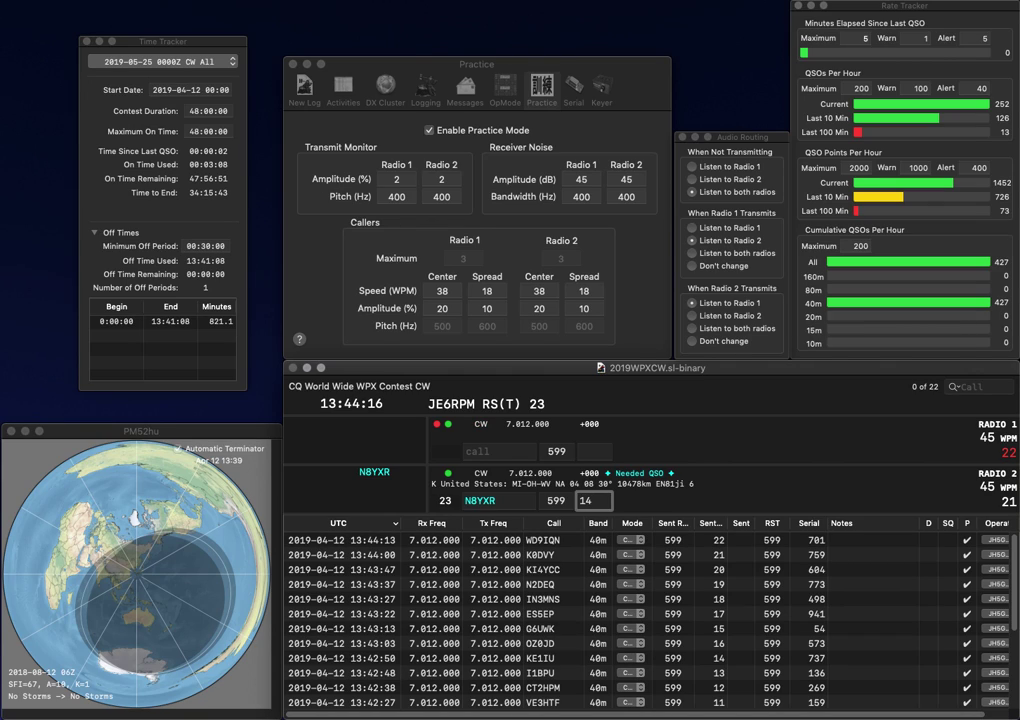
type("9")
key("Return")
type("4AFP")
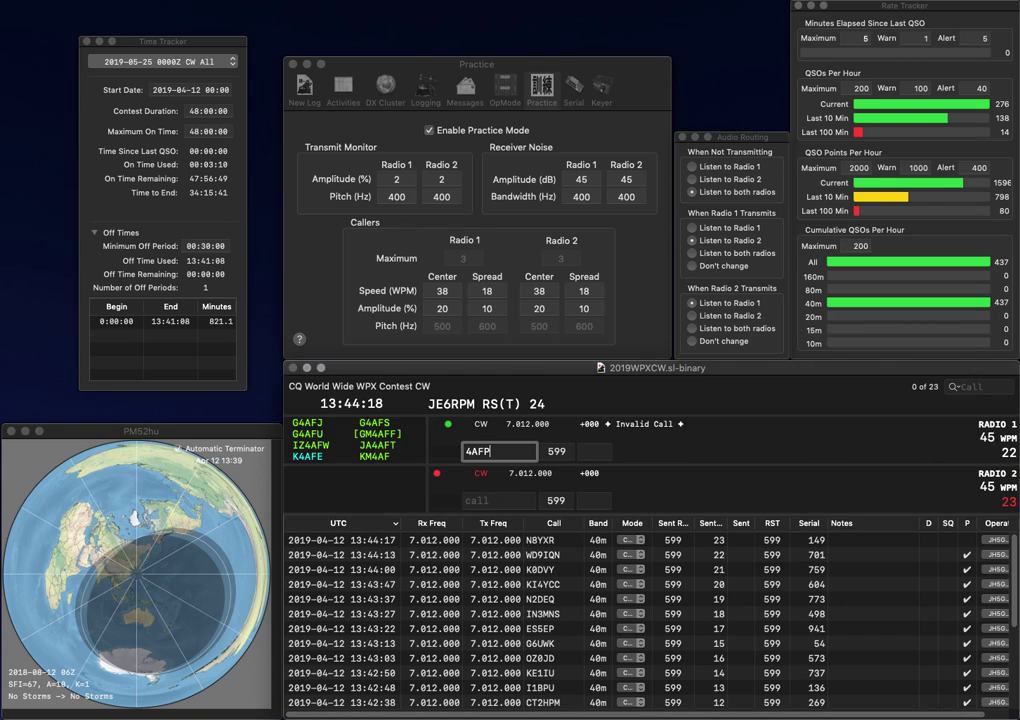
key("super+Left")
type("WN")
key("Return")
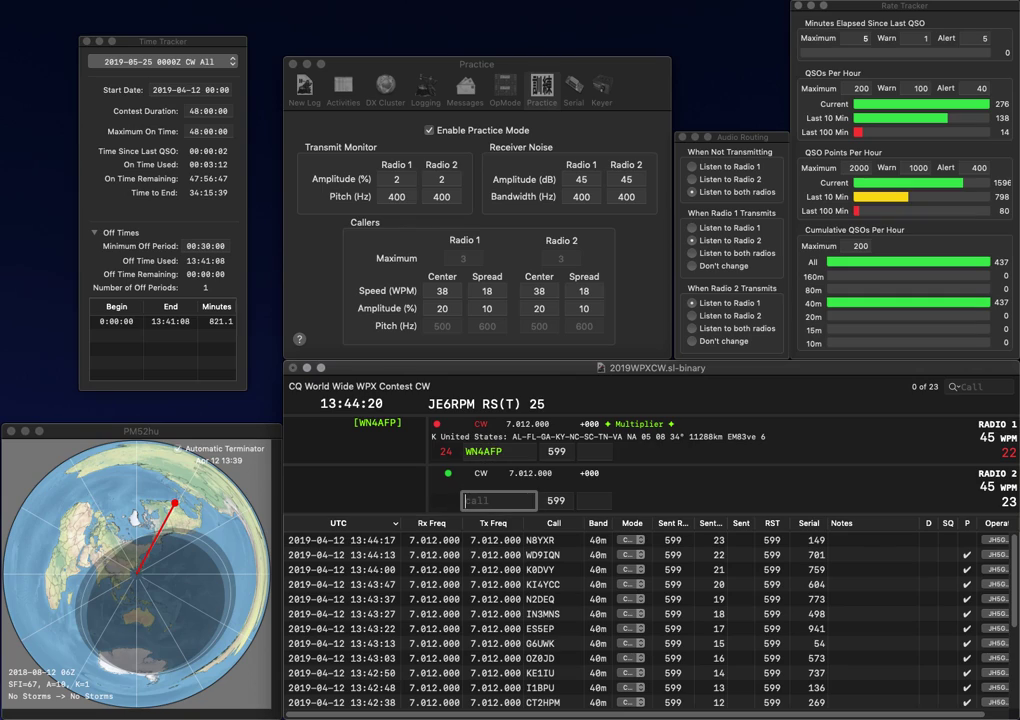
type("LZ2")
type("DF")
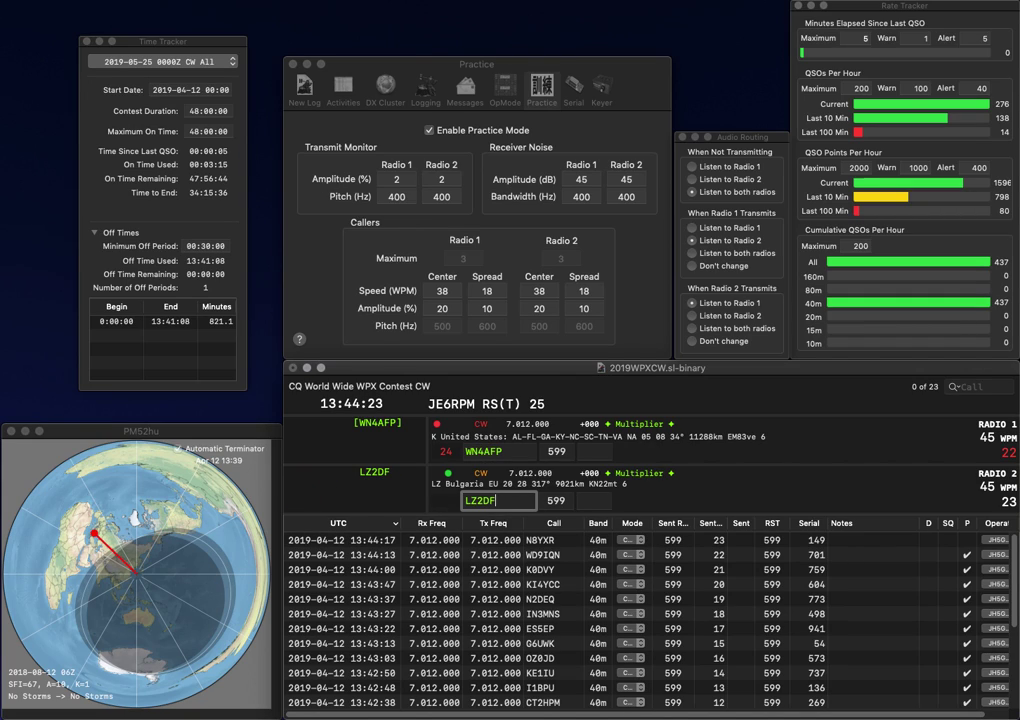
key("Return")
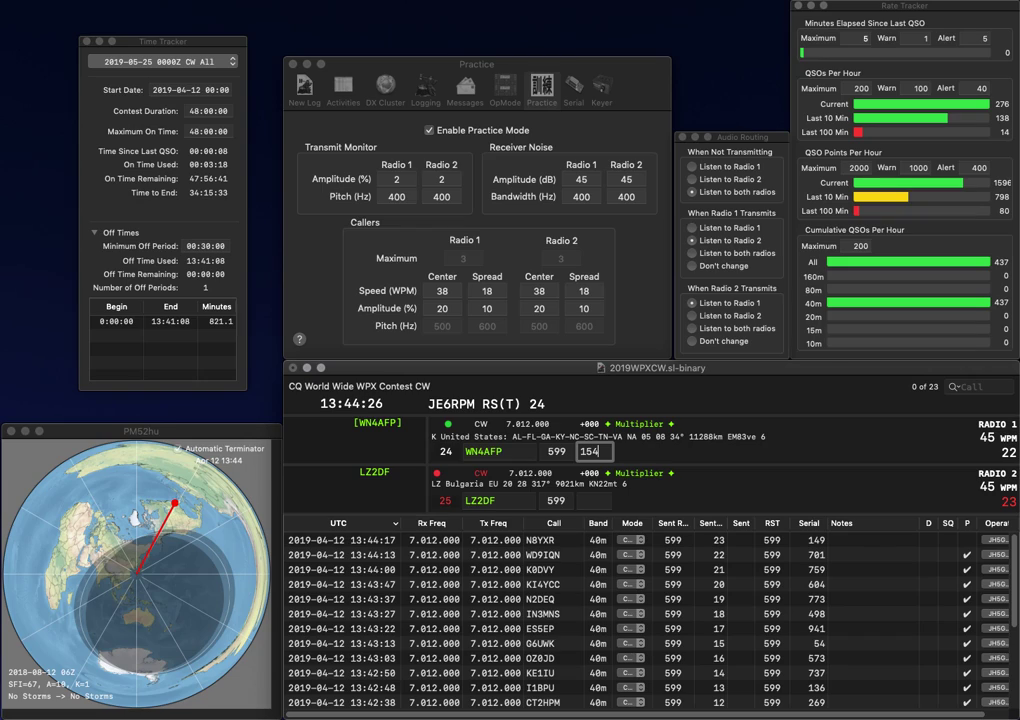
key("Return")
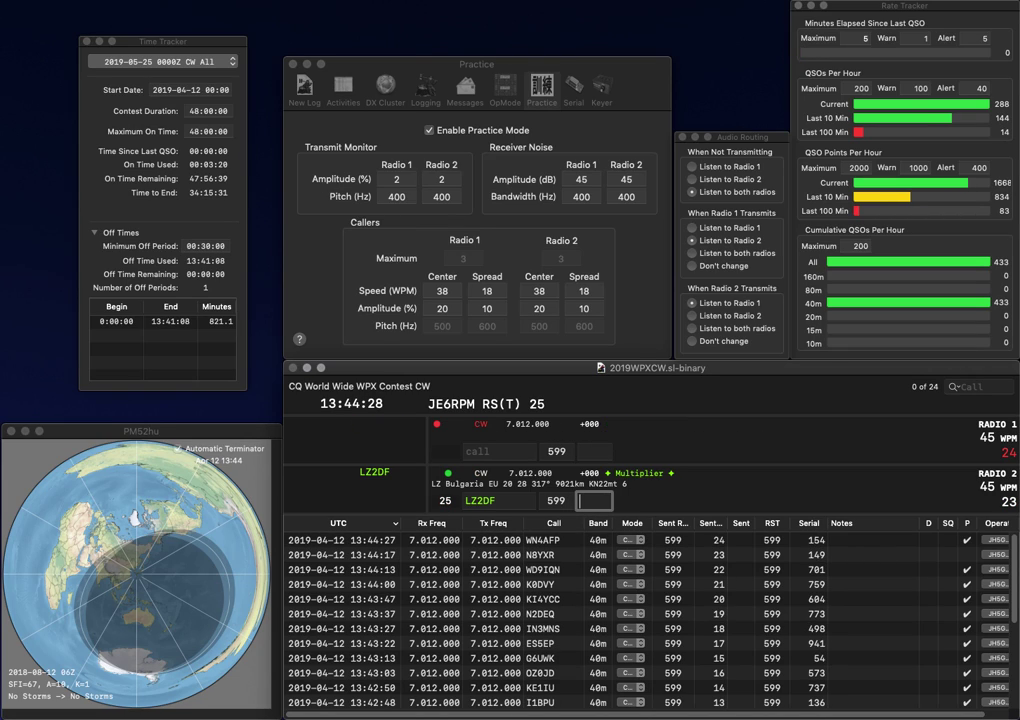
Log LZ2DF on Radio 2 with received serial 510 and answer VE3RDP on Radio 1
type("510")
key("Return")
type("RDP")
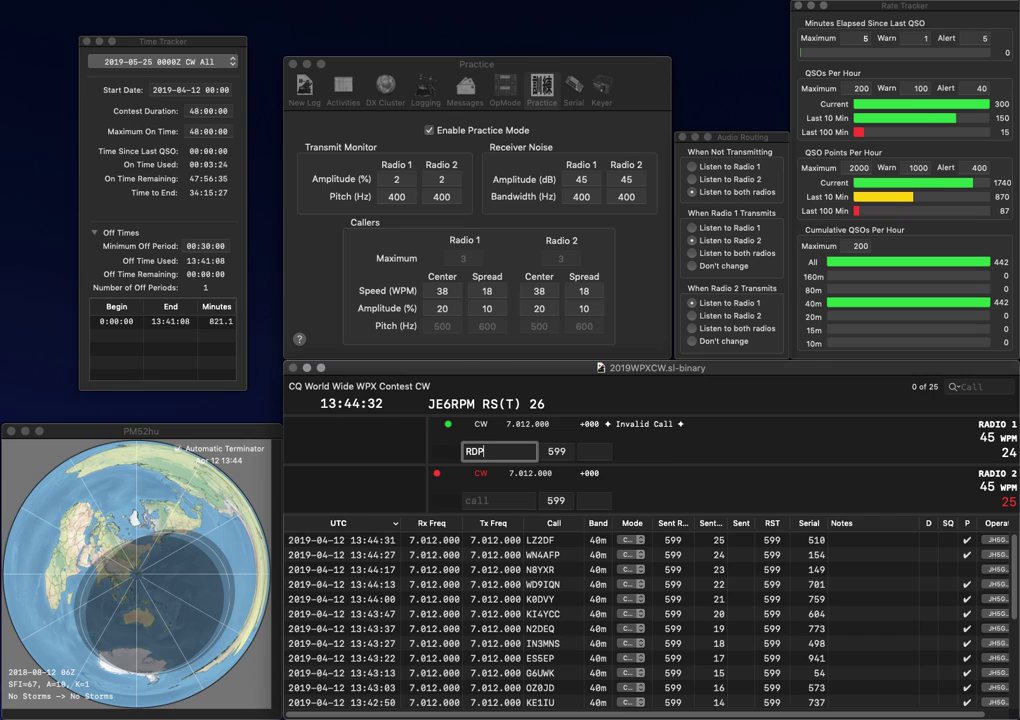
key("Left")
key("Left")
key("Left")
type("VE3")
key("Return")
type("N")
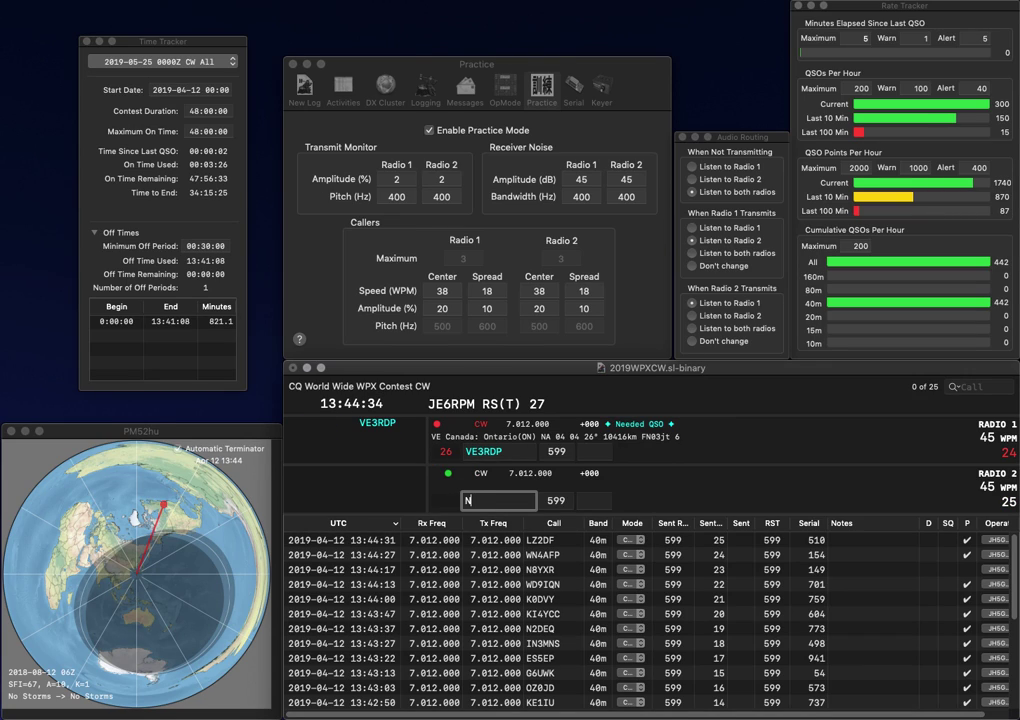
type("Y4JB")
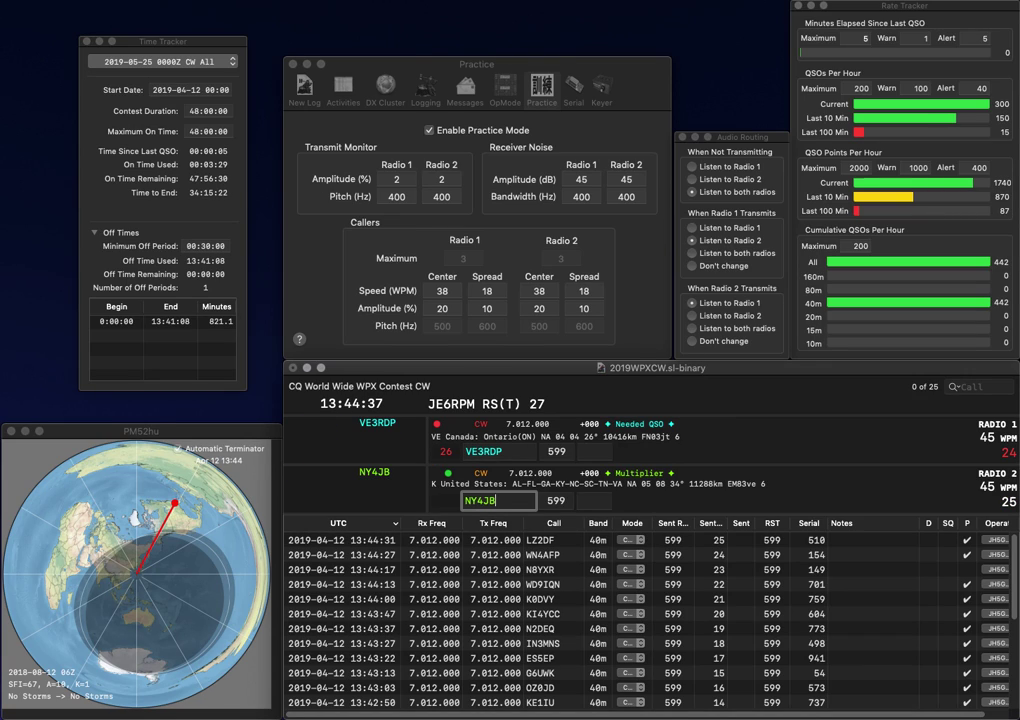
key("Return")
left_click(581, 451)
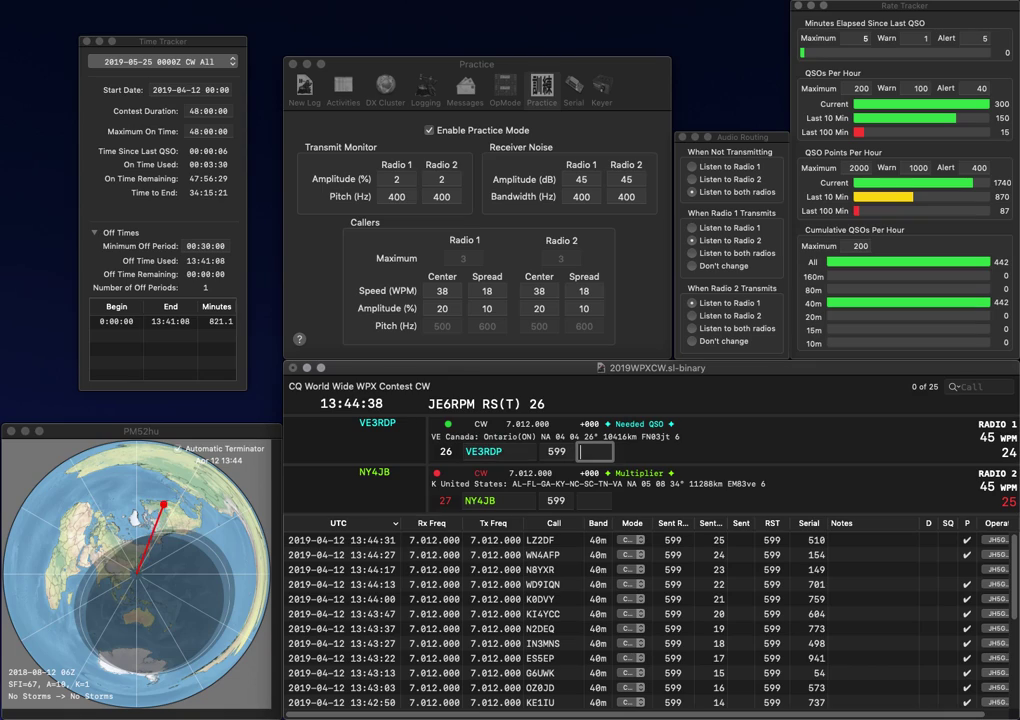
type("255")
key("Return")
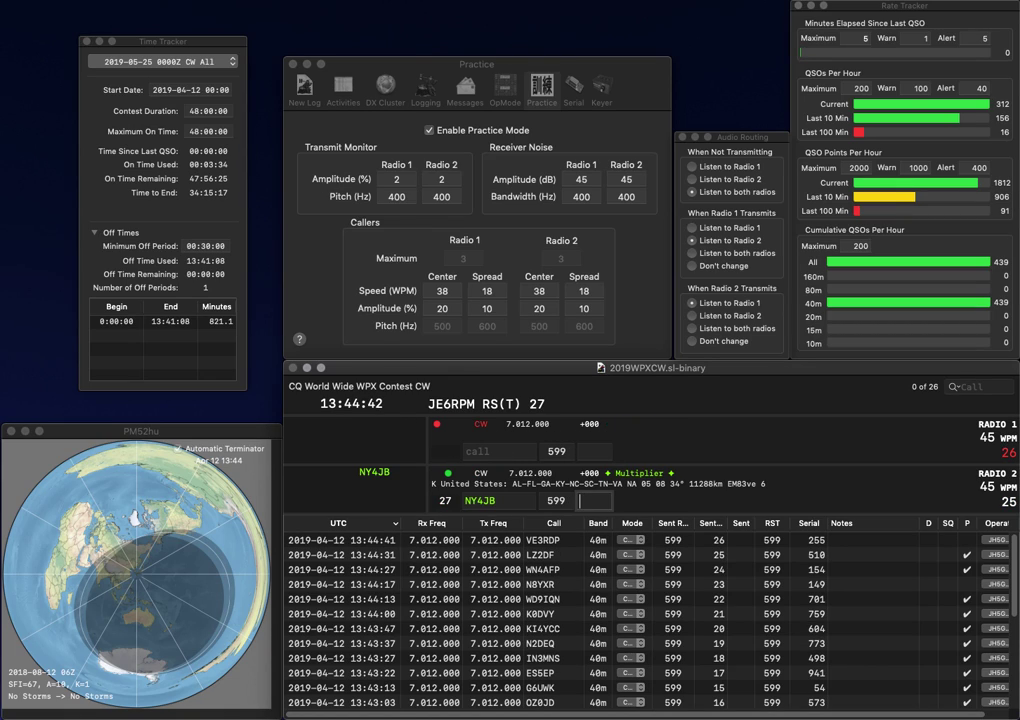
type("272")
key("Return")
type("C")
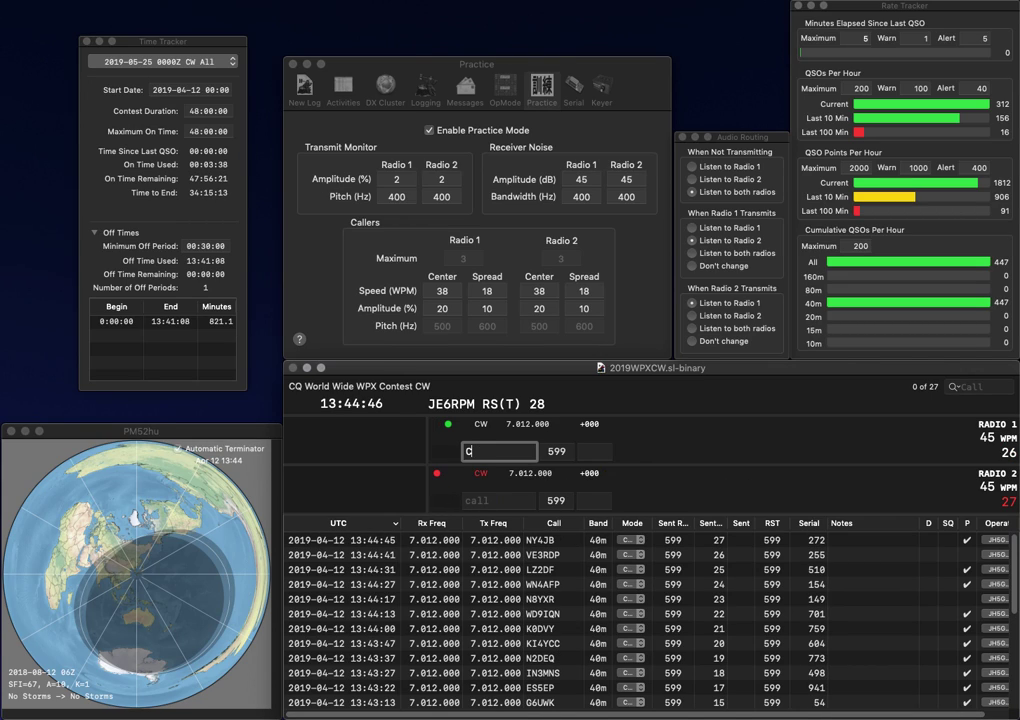
type("/8")
key("Return")
type("N2")
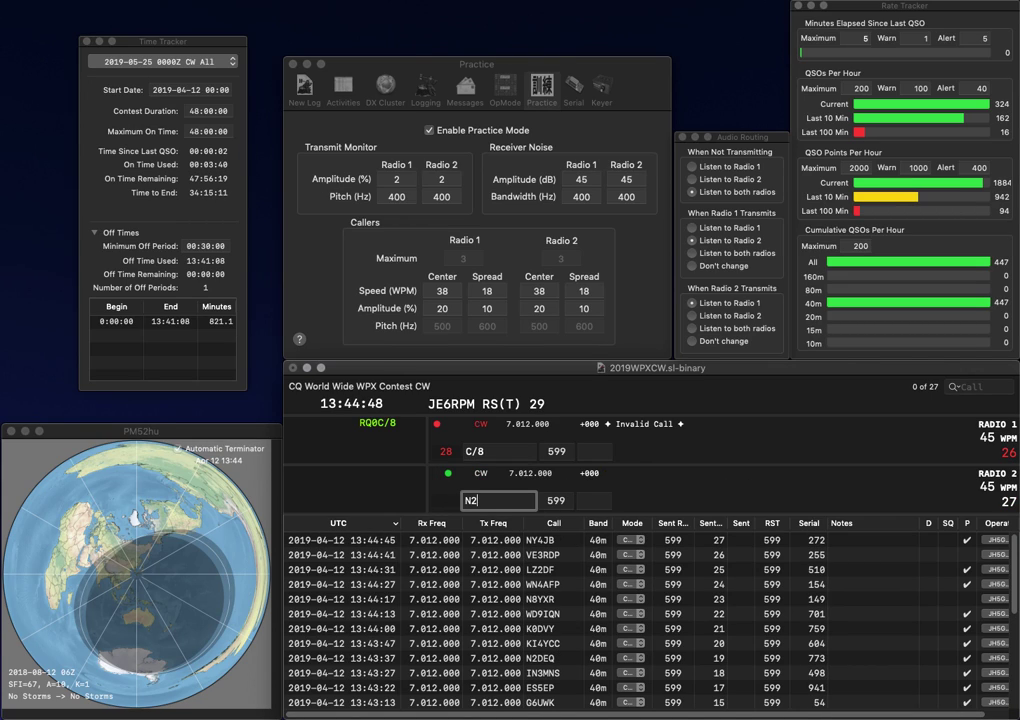
type("XW")
key("Return")
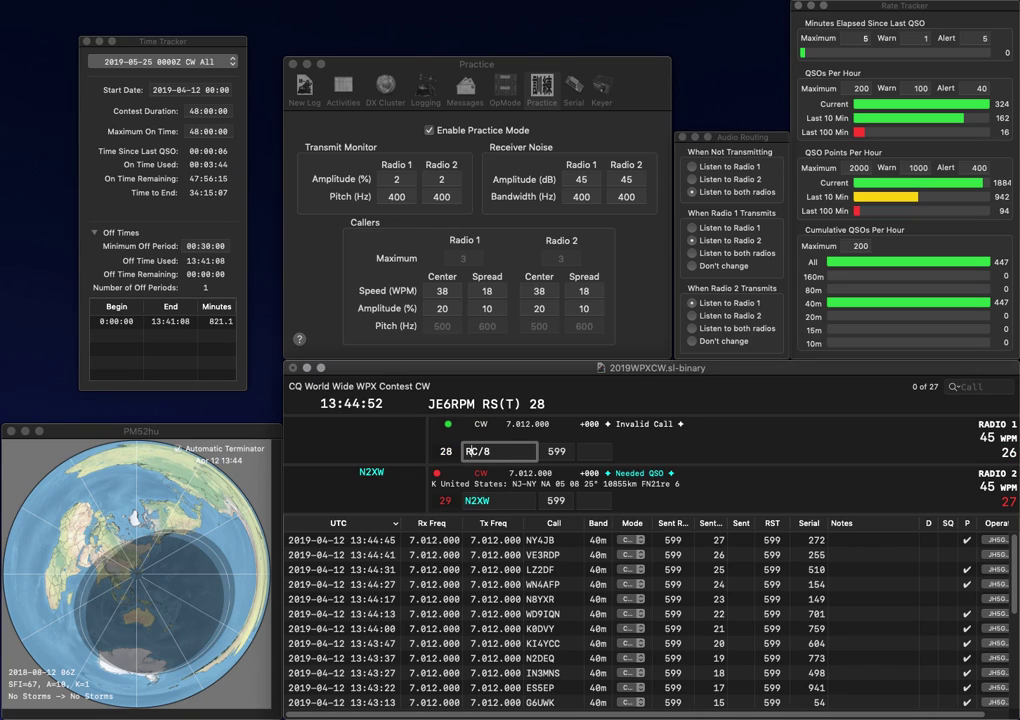
type("RQ0")
key("Return")
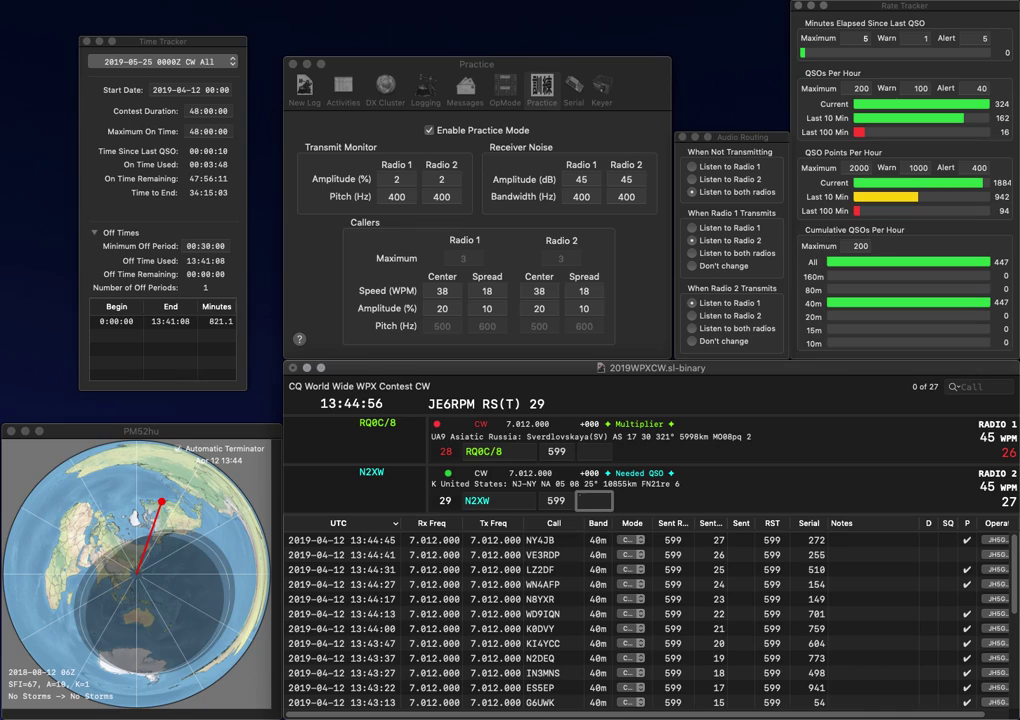
type("923")
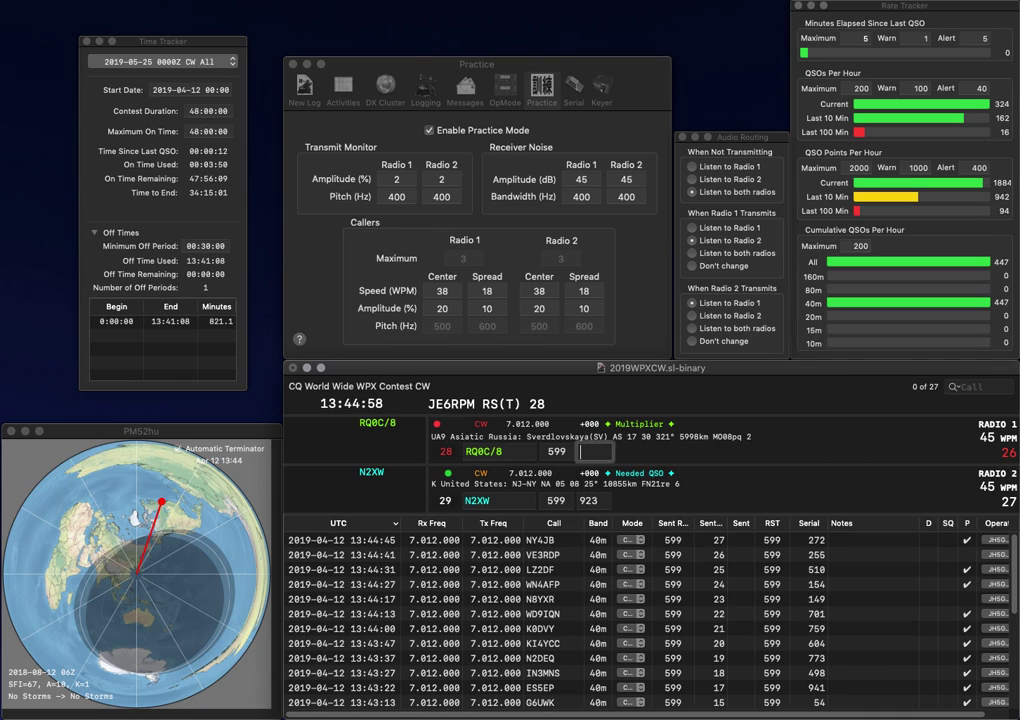
key("Return")
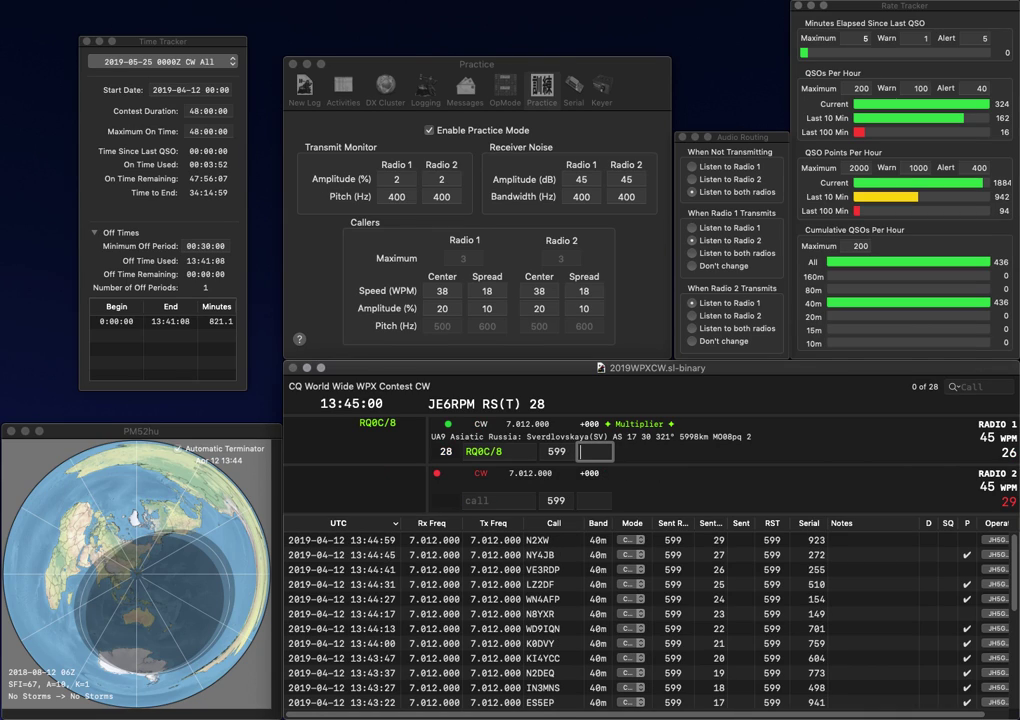
type("323")
key("Return")
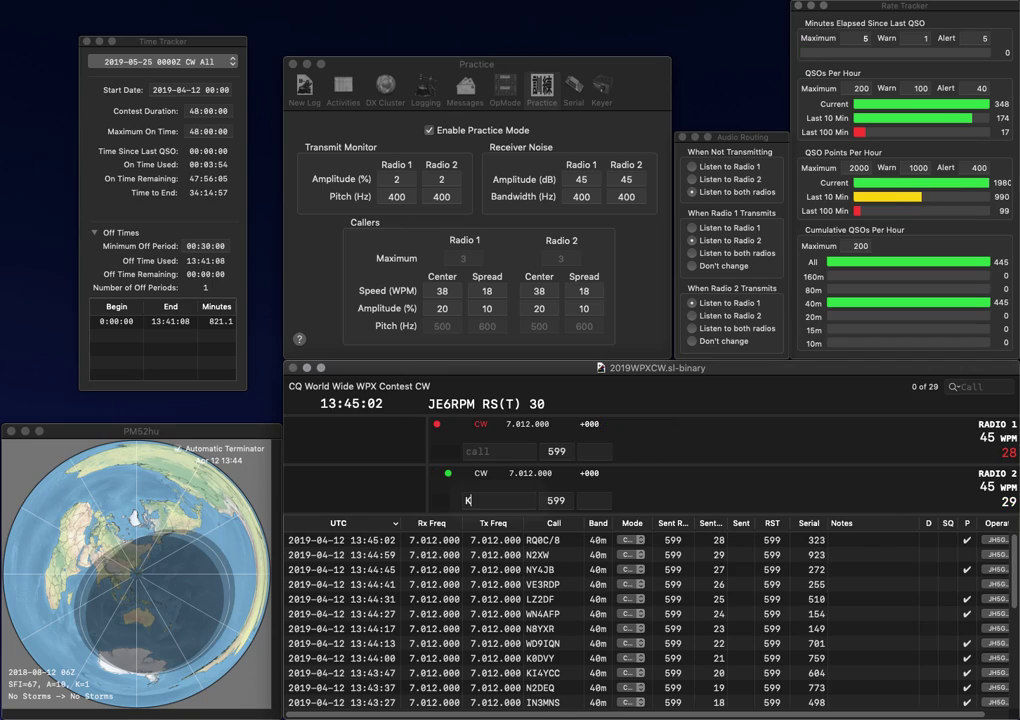
type("K5MJ")
key("Return")
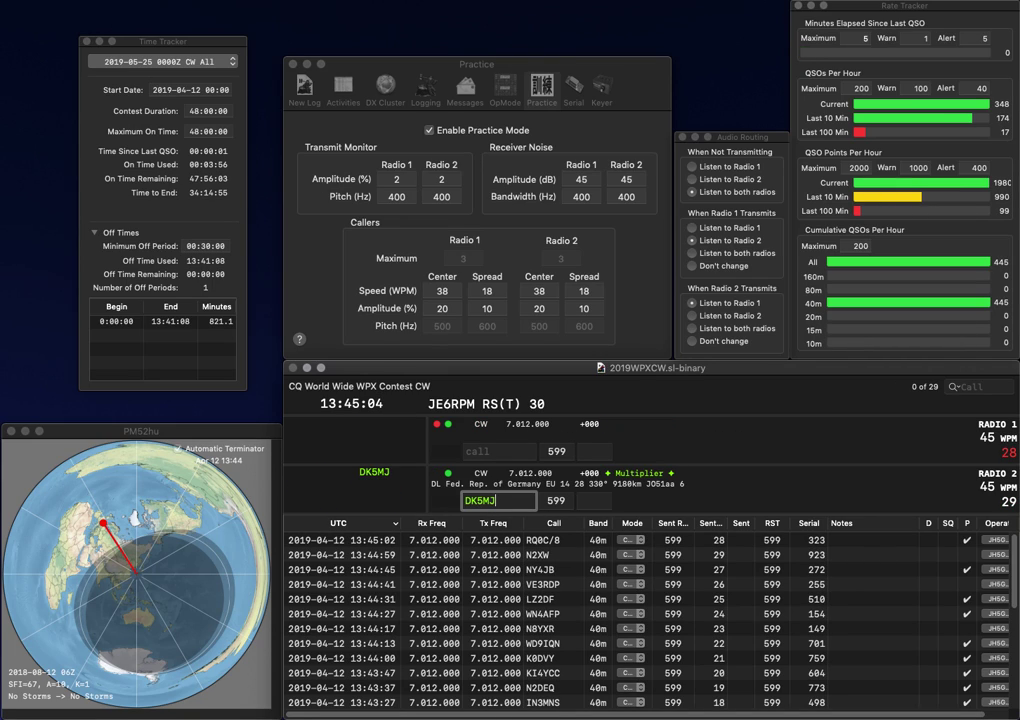
type("VE33")
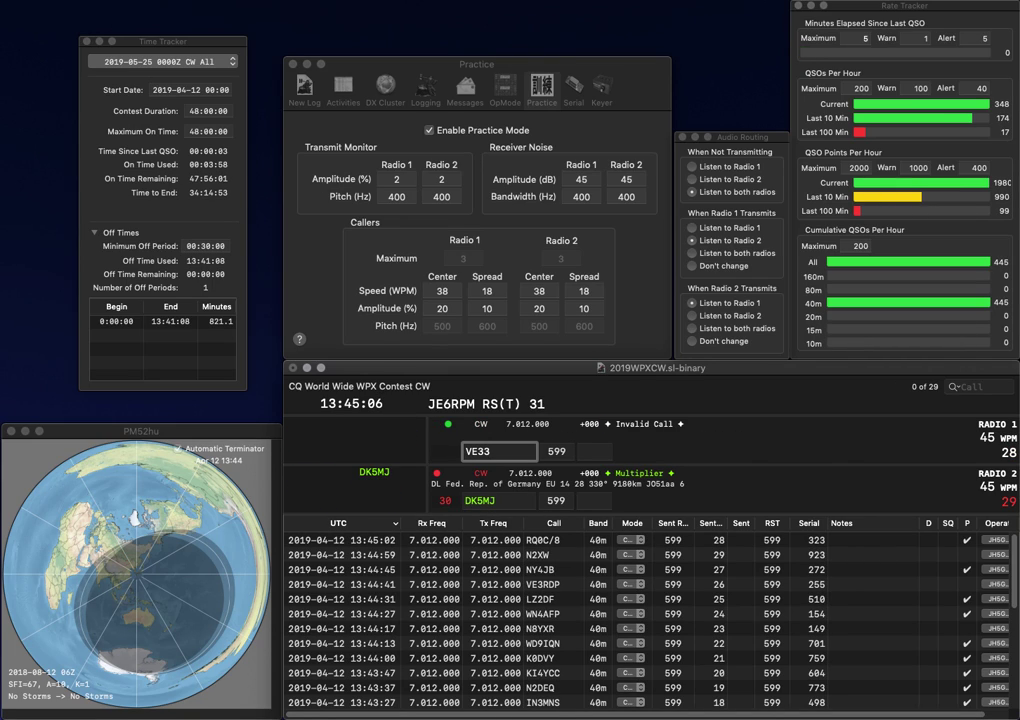
key("BackSpace")
type("CP")
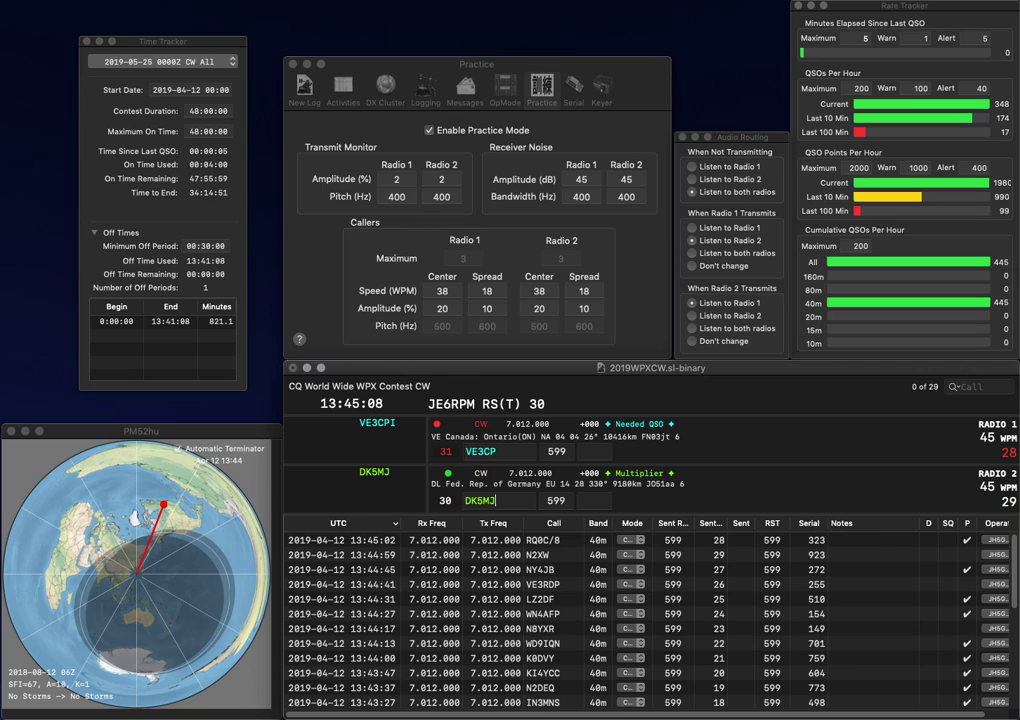
key("Return")
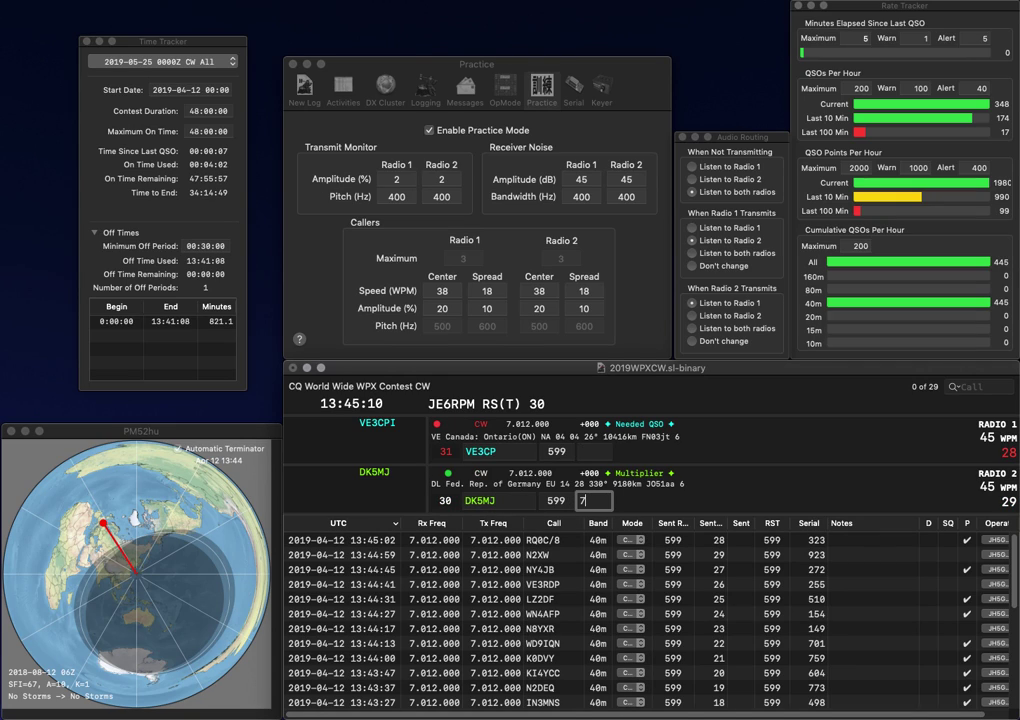
Log DK5MJ on Radio 2 with received serial 737 and correct the Radio 1 call to VE3KP
key("Return")
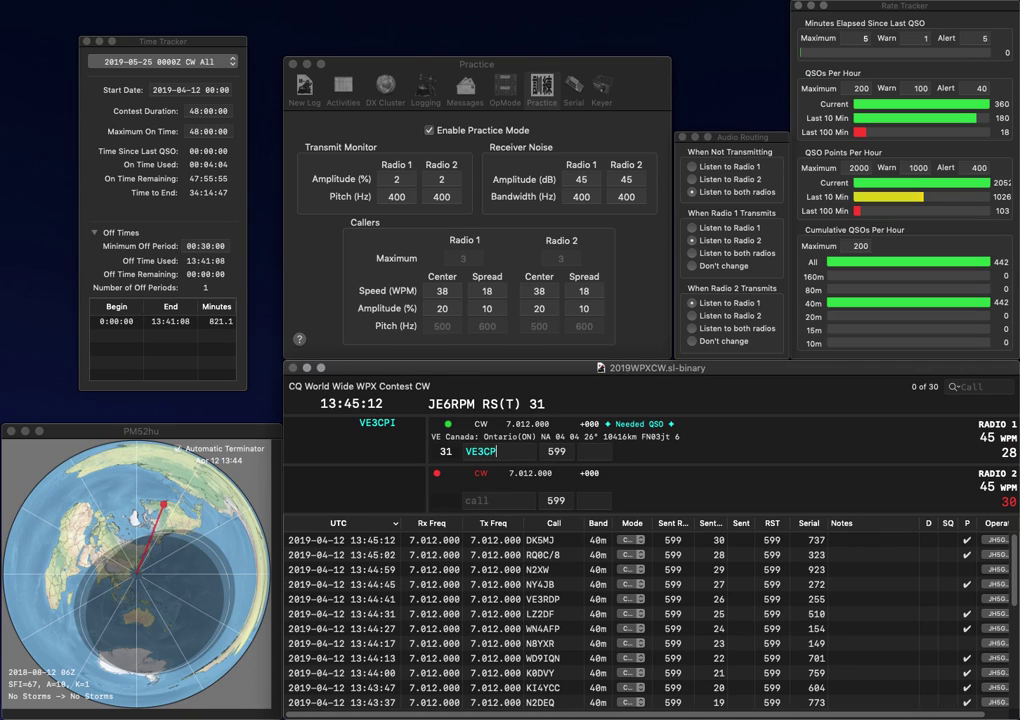
key("Left")
key("BackSpace")
type("K")
key("Return")
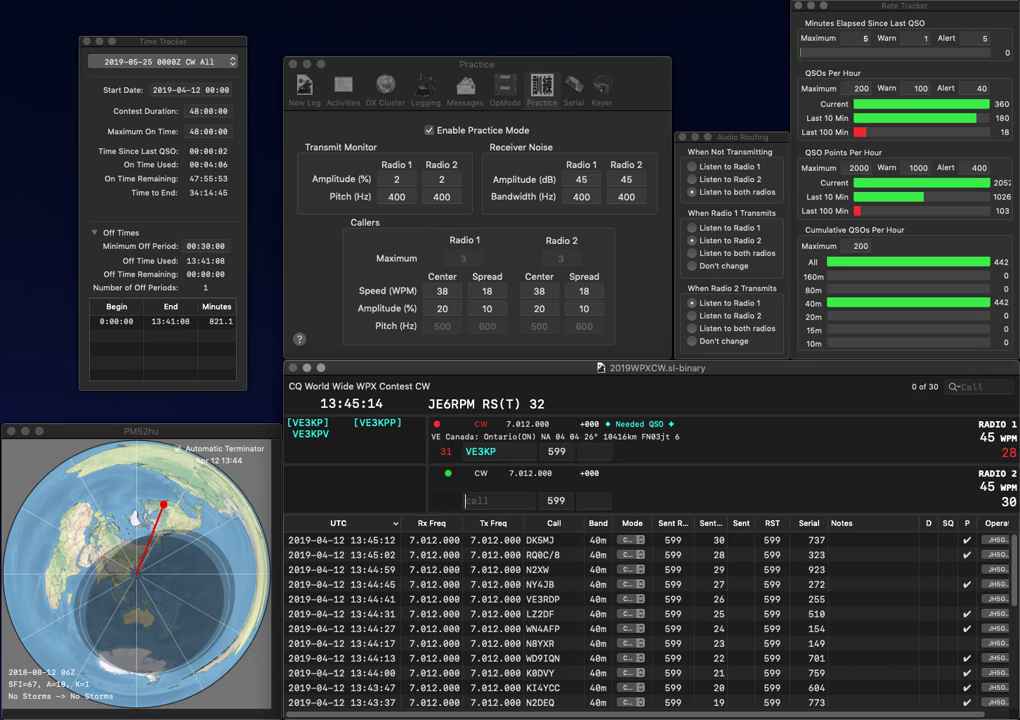
type("K1ZPZ")
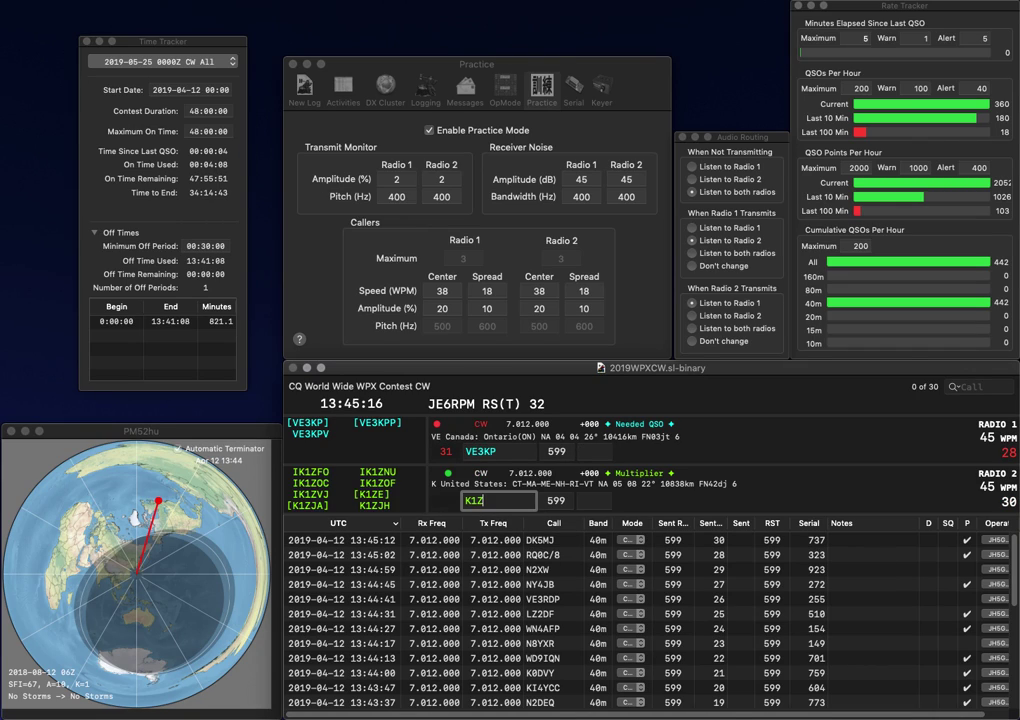
key("Return")
key("space")
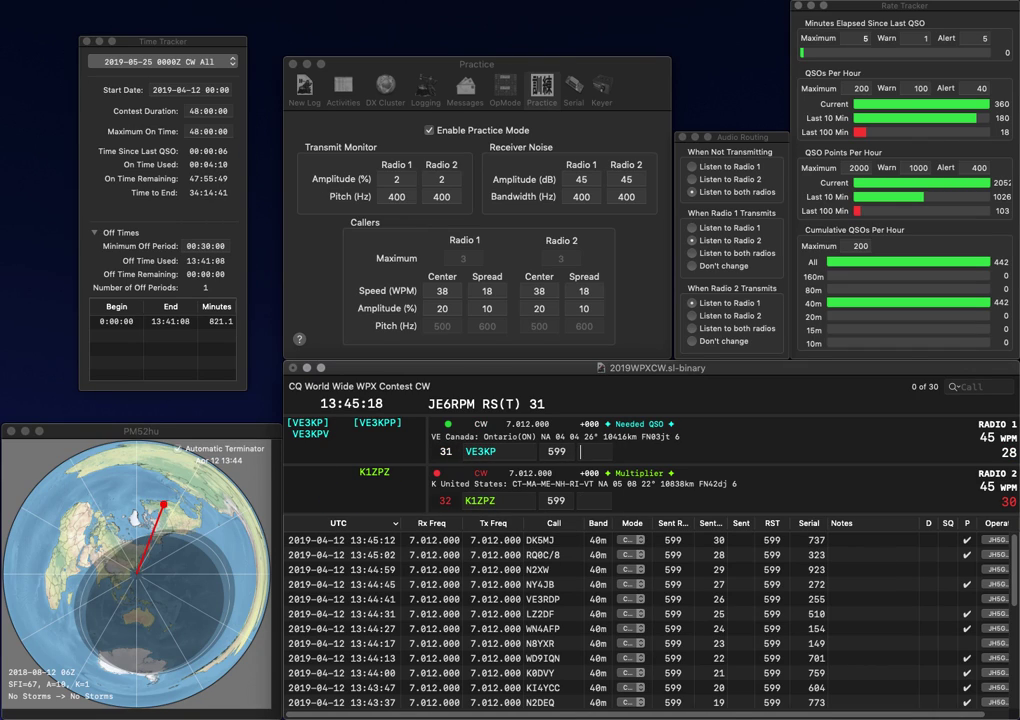
type("345")
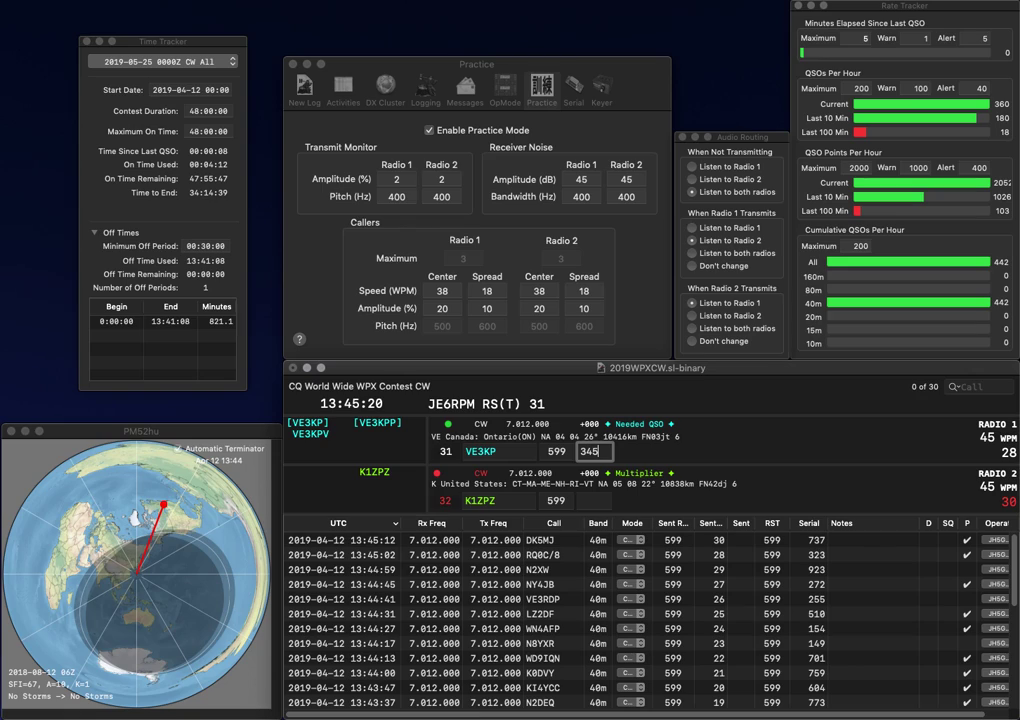
key("Return")
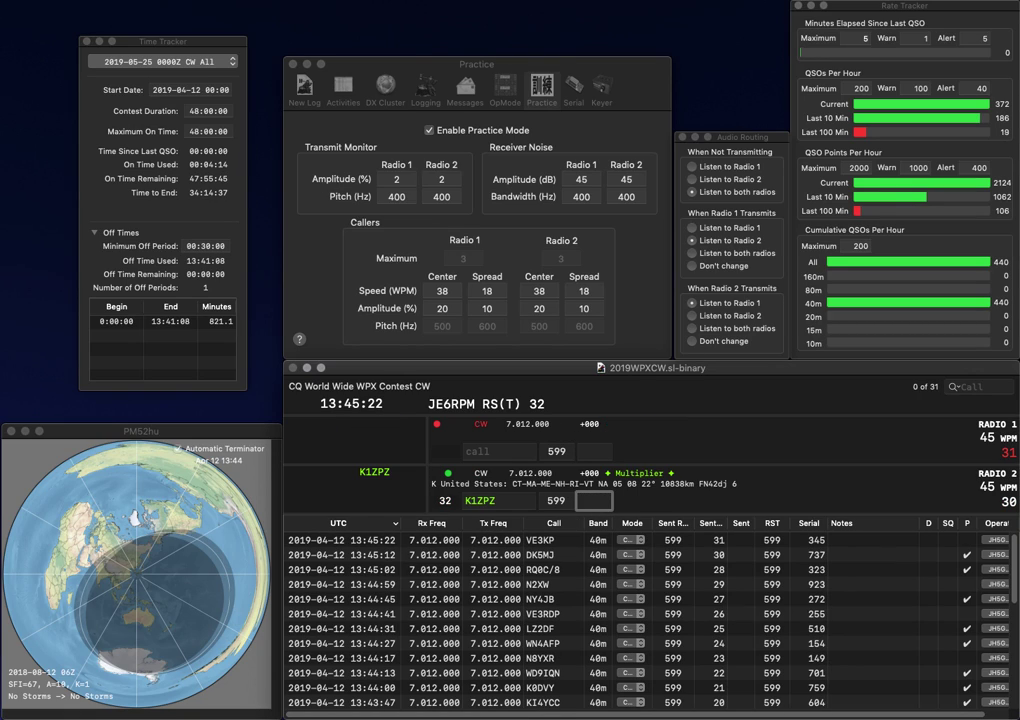
type("606")
key("Return")
type("9J")
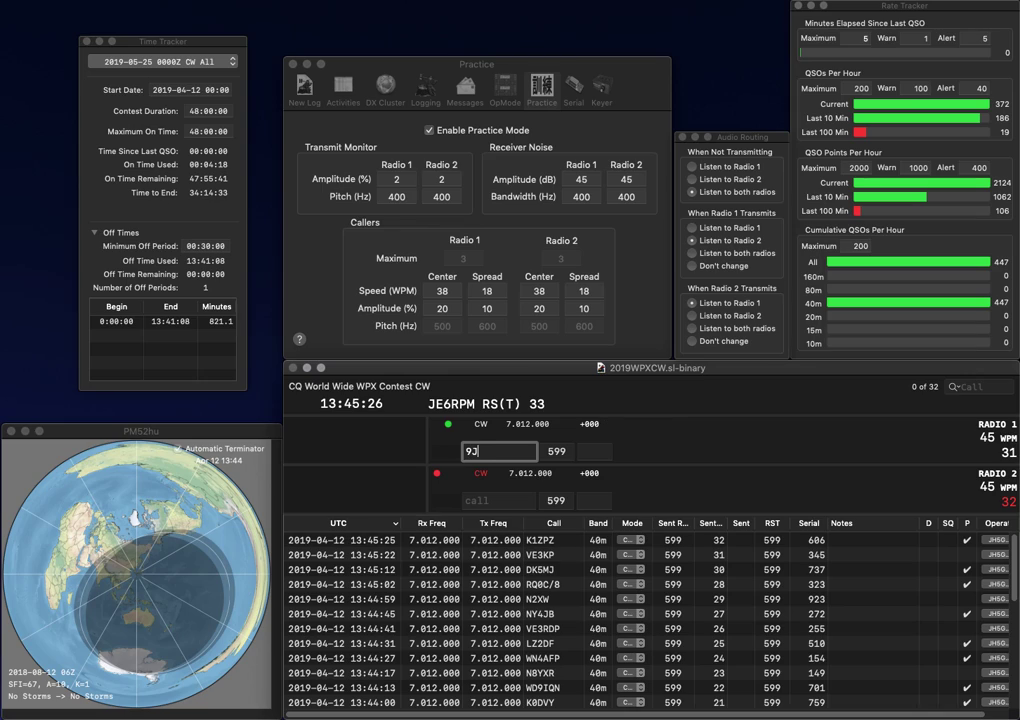
type("O/6")
key("Home")
type("R")
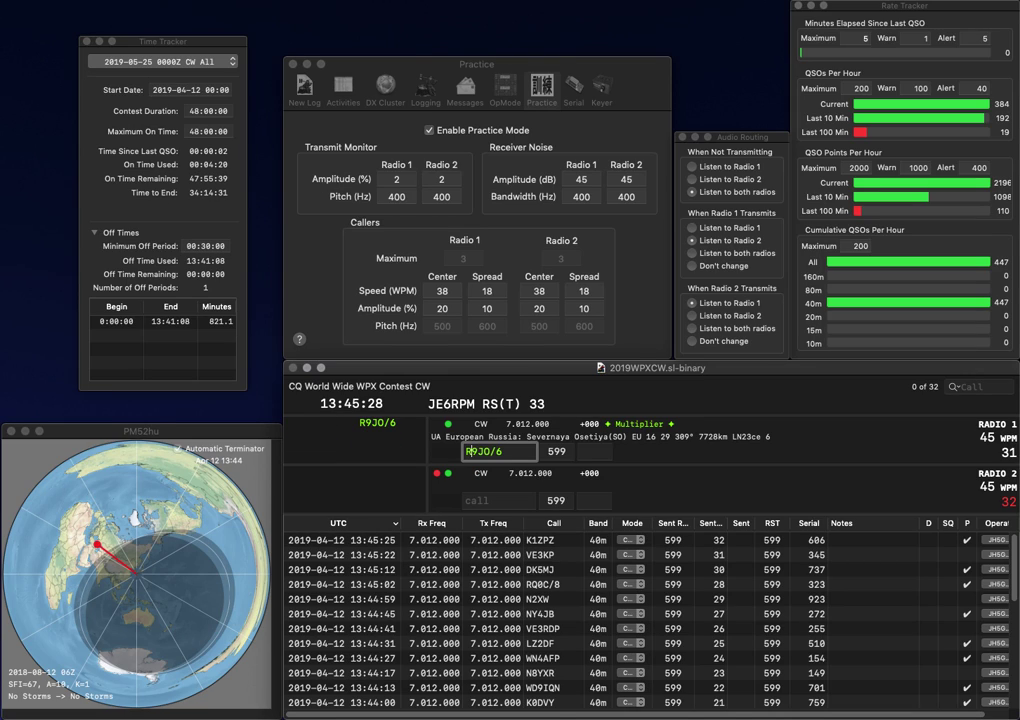
key("Return")
type("G")
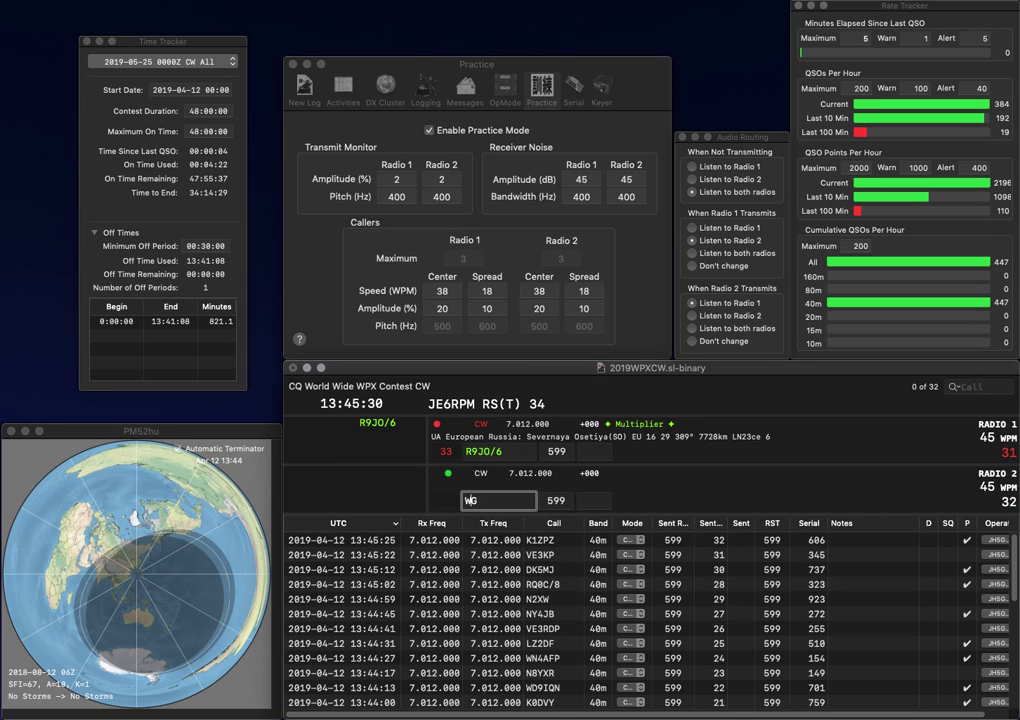
key("Return")
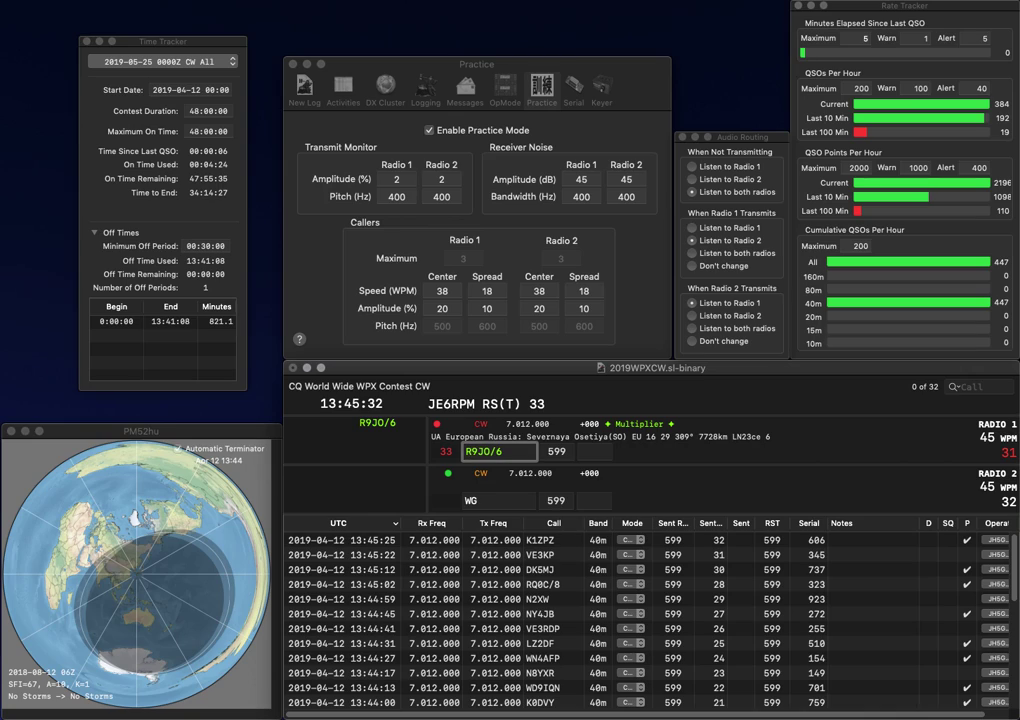
key("space")
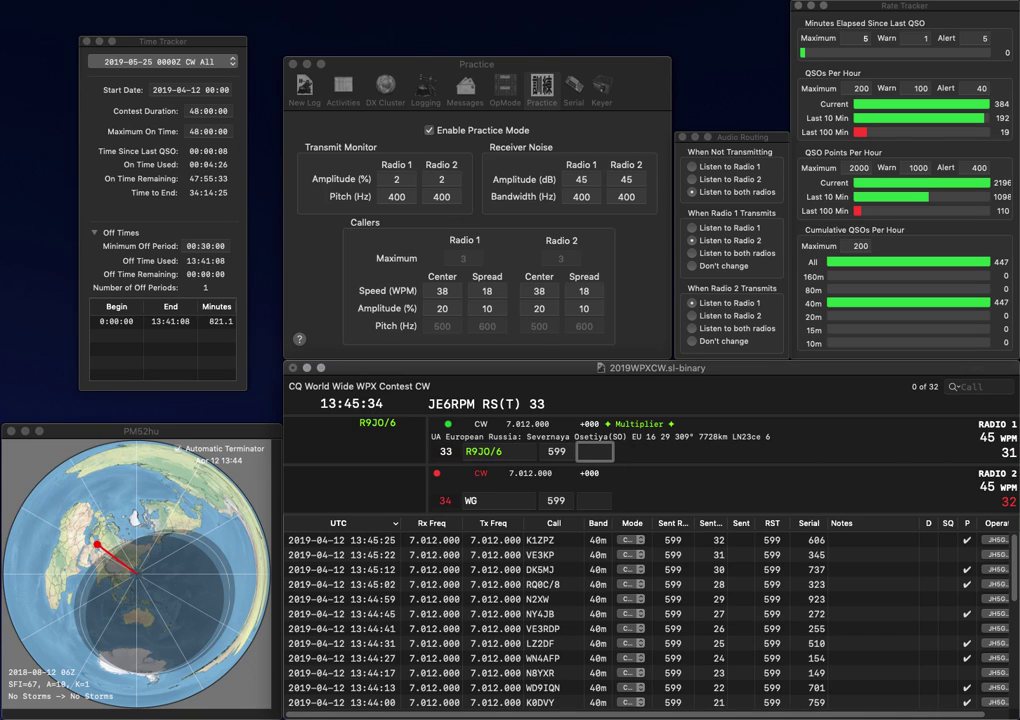
type("475")
key("Return")
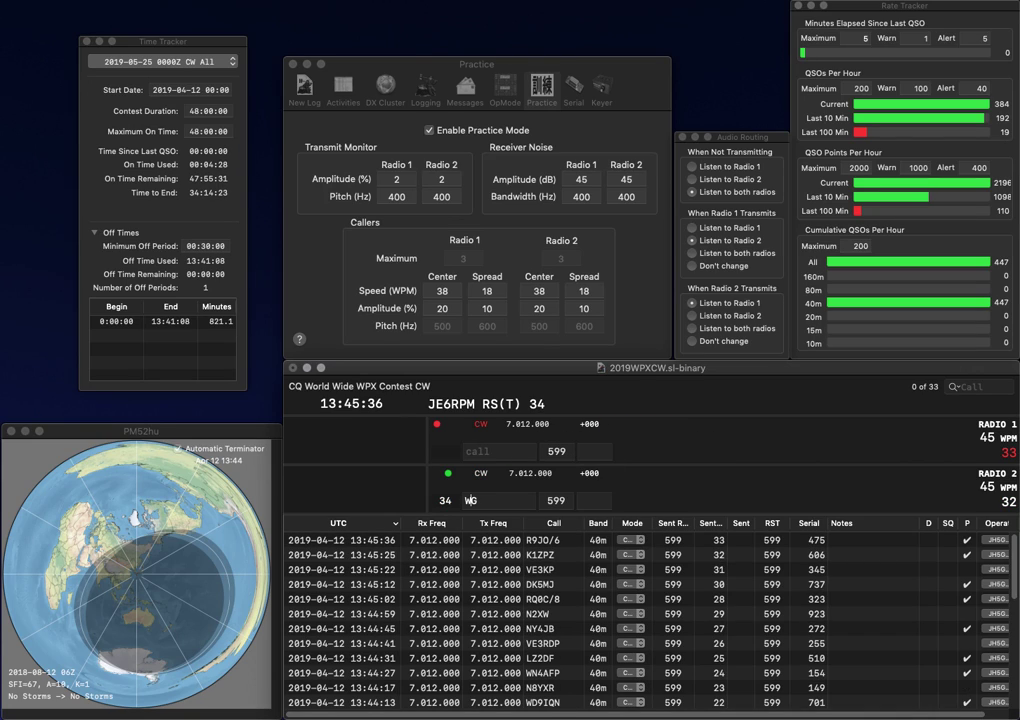
Change the partial Radio 2 call to UY5G and send the exchange again
type("5")
key("Left")
key("Left")
key("Delete")
type("UY")
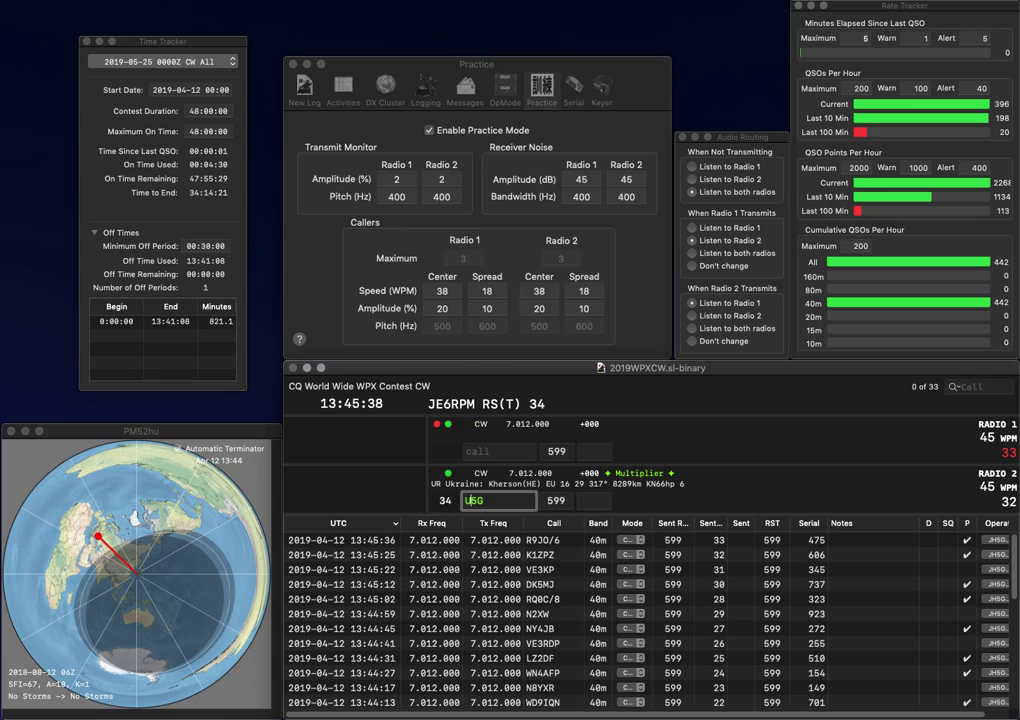
key("Return")
Answer the caller on Radio 1 as F4VIE
type("F4V")
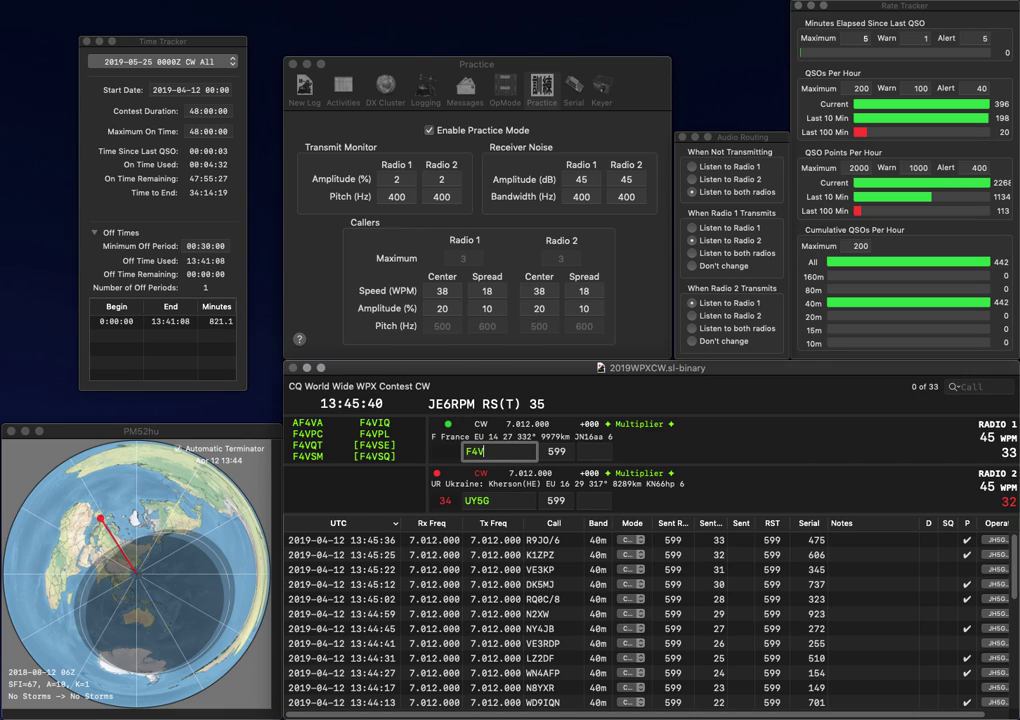
type("IE")
key("Return")
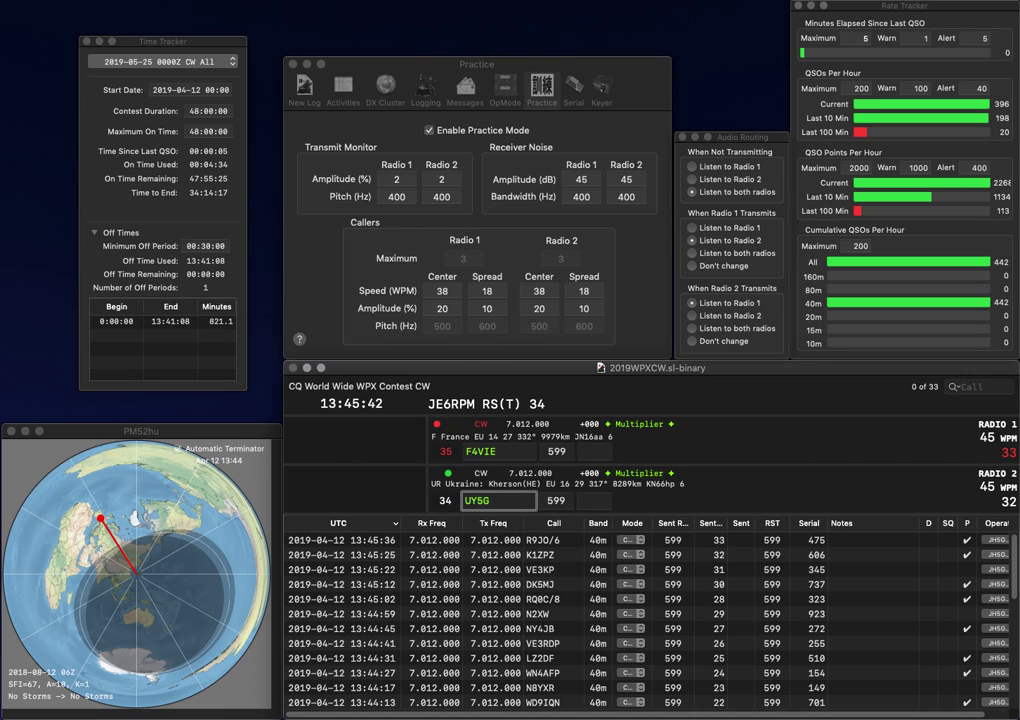
Correct the Radio 2 call to UC5G and the Radio 1 call to F4VSE, resending each exchange
left_click(481, 500)
key("BackSpace")
type("C")
key("Return")
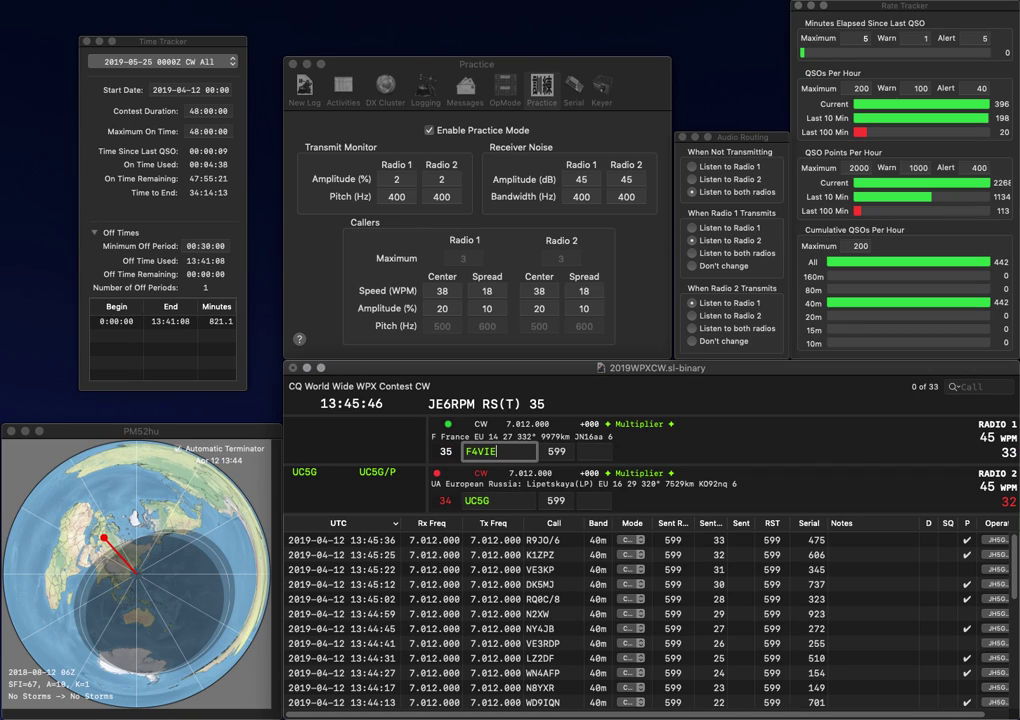
key("BackSpace")
type("S")
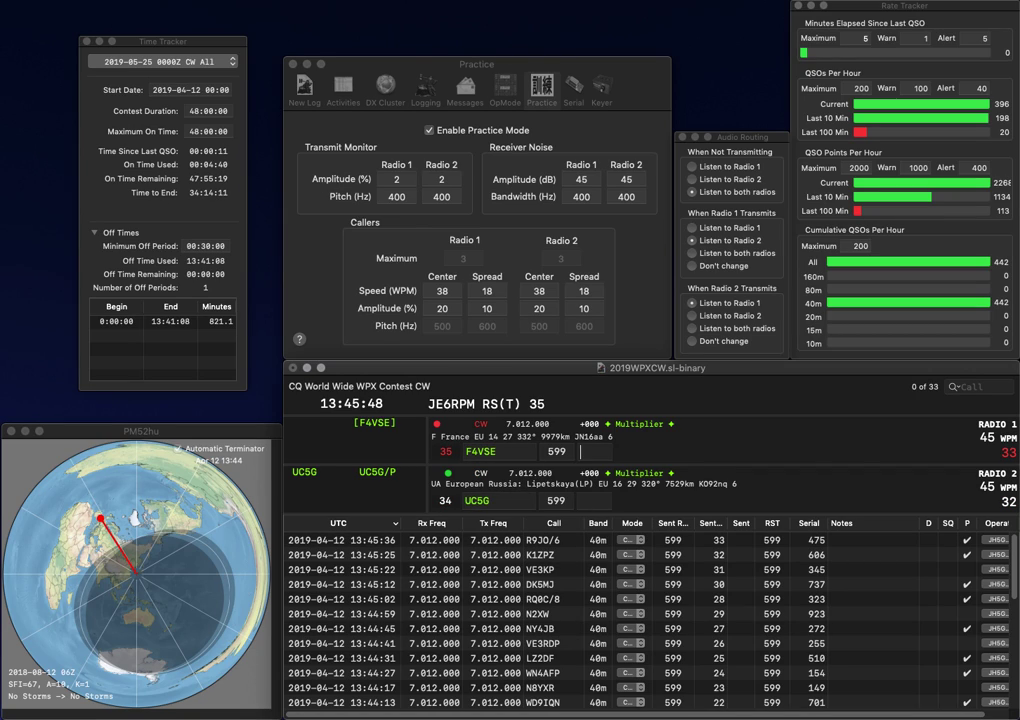
key("Return")
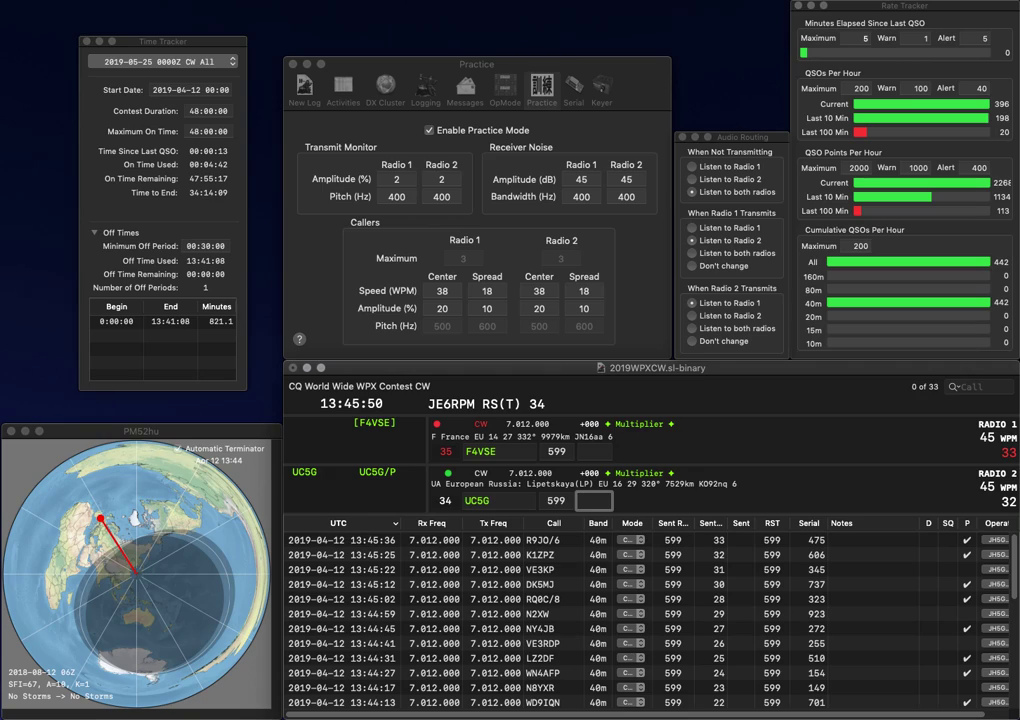
Log UC5G on Radio 2 with received serial 848 and F4VSE on Radio 1 with serial 782
type("84")
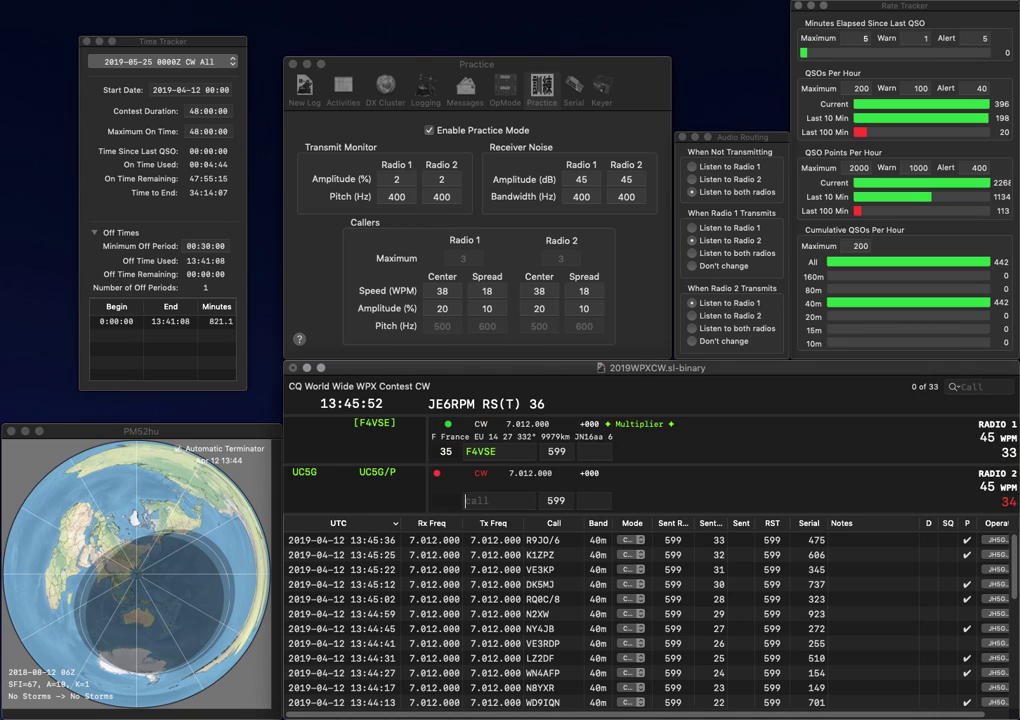
key("Return")
type("782")
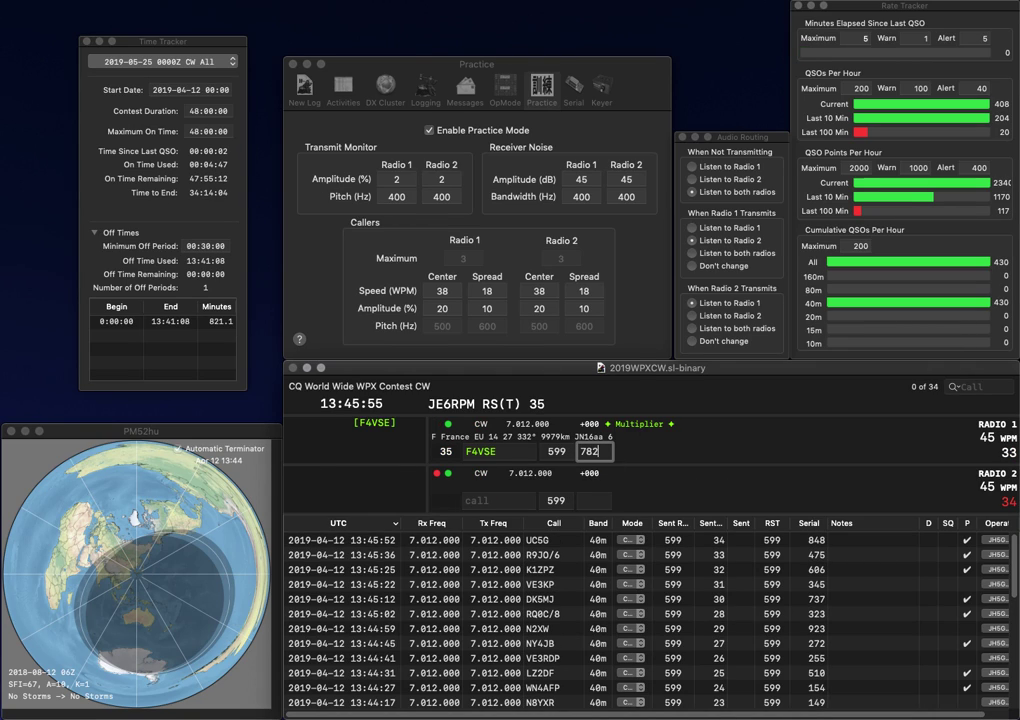
key("Return")
Answer RC0C on Radio 2 and JH2UVL on Radio 1
type("RC")
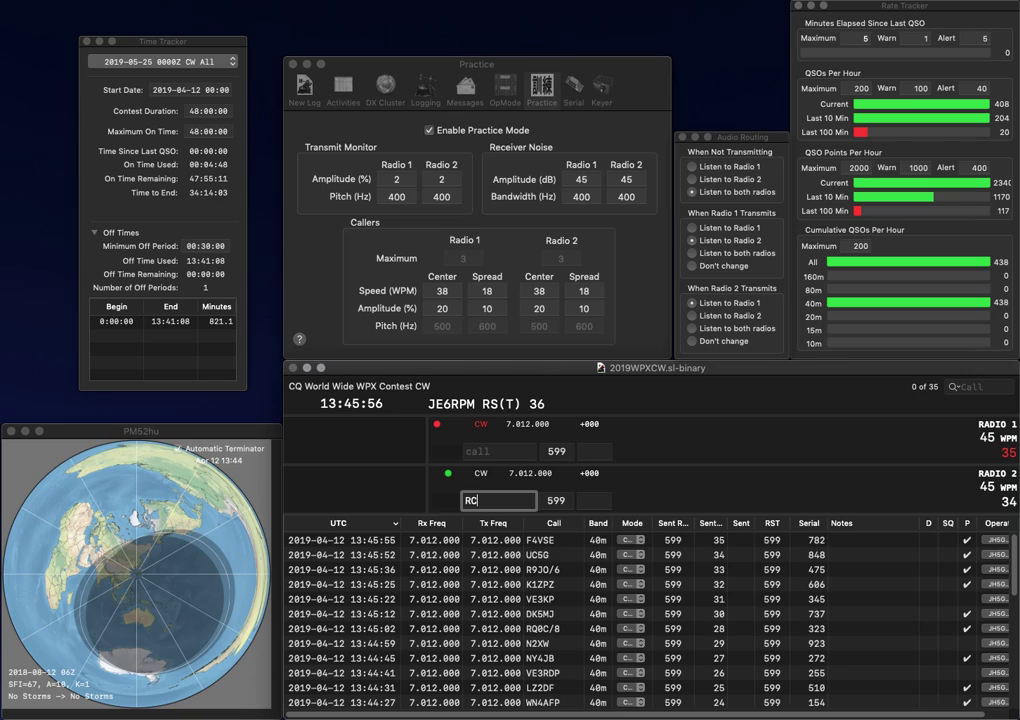
type("0C")
key("Return")
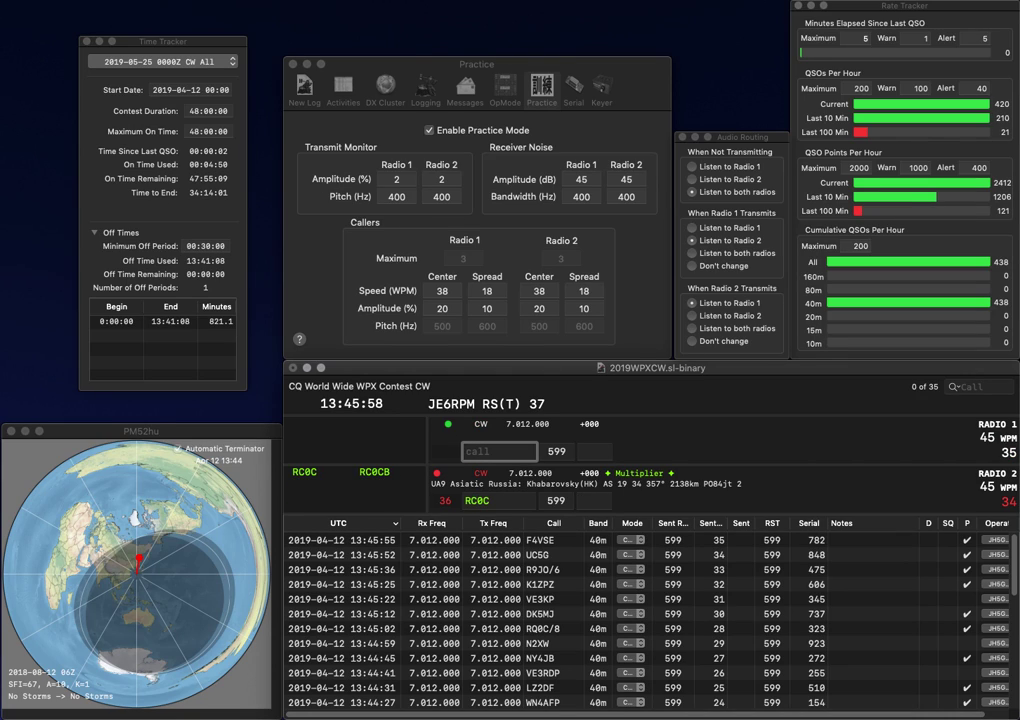
type("JH2U")
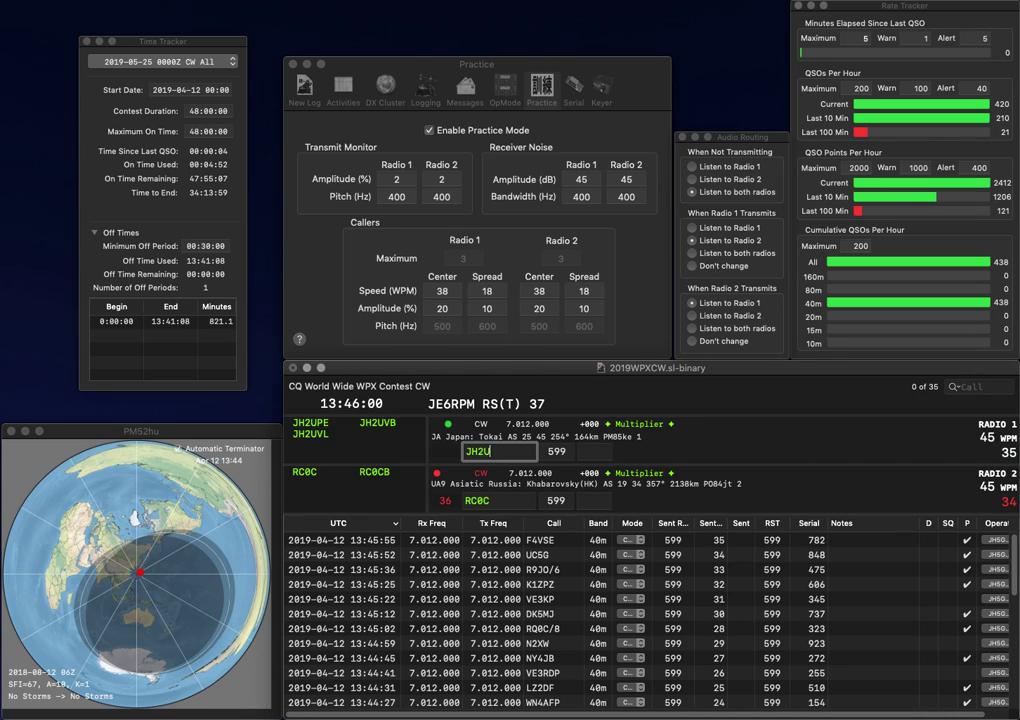
type("VL")
key("Return")
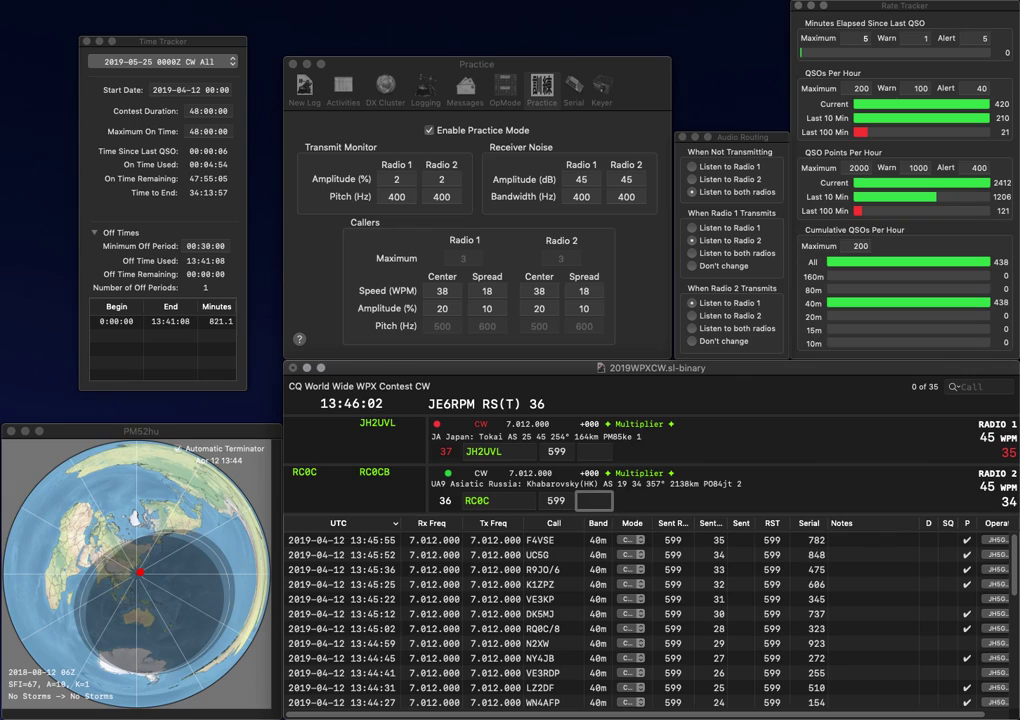
Log RC0C on Radio 2 with received serial 749 and JH2UVL on Radio 1 with serial 194
type("749")
key("Return")
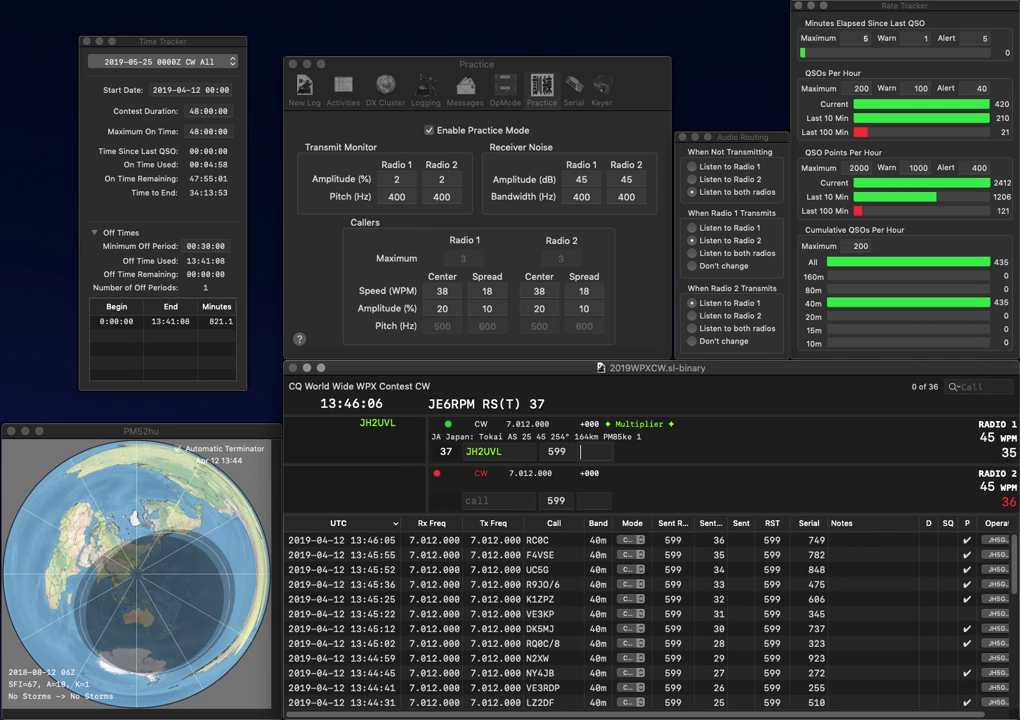
type("194")
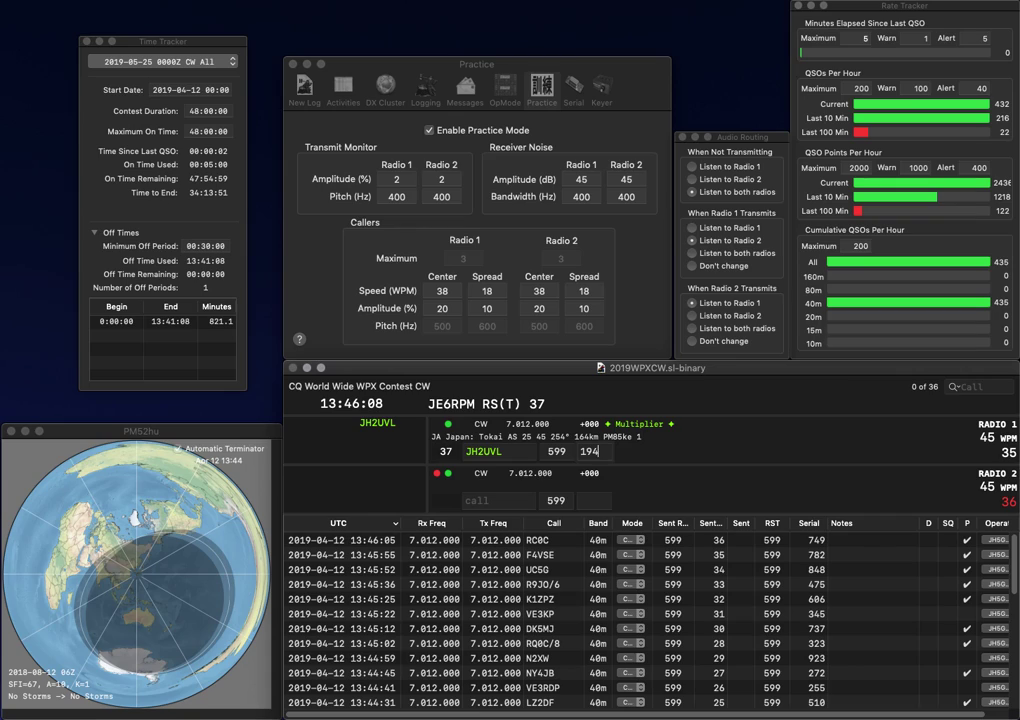
key("Return")
Answer OK2EW on Radio 2 and KC9YTT on Radio 1
type("OK2EW")
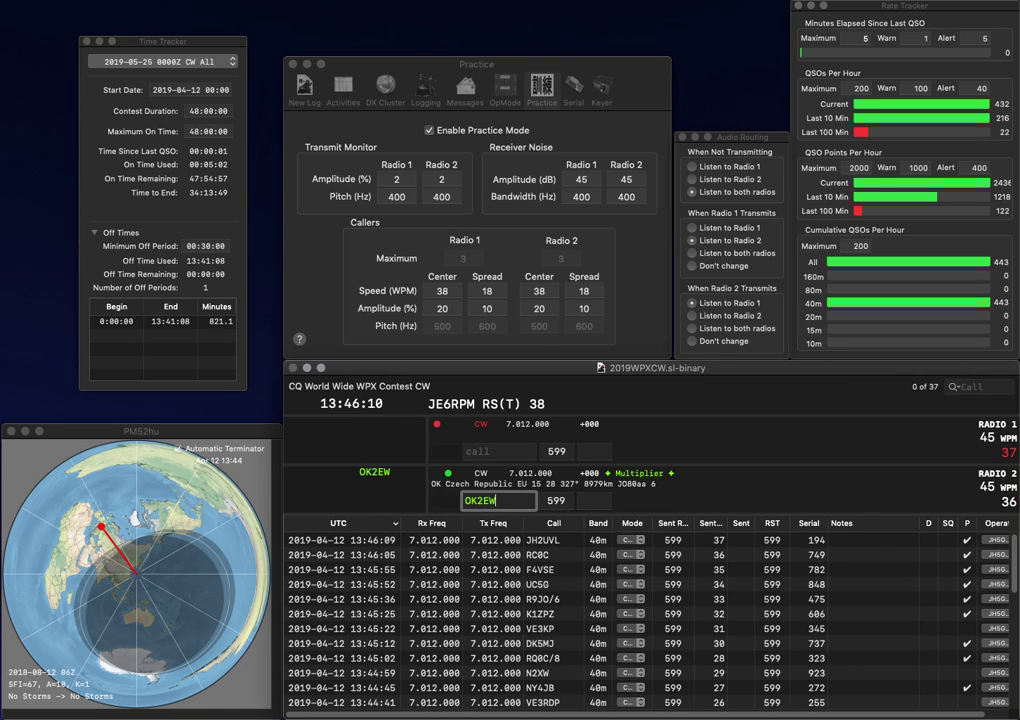
key("Return")
type("KC")
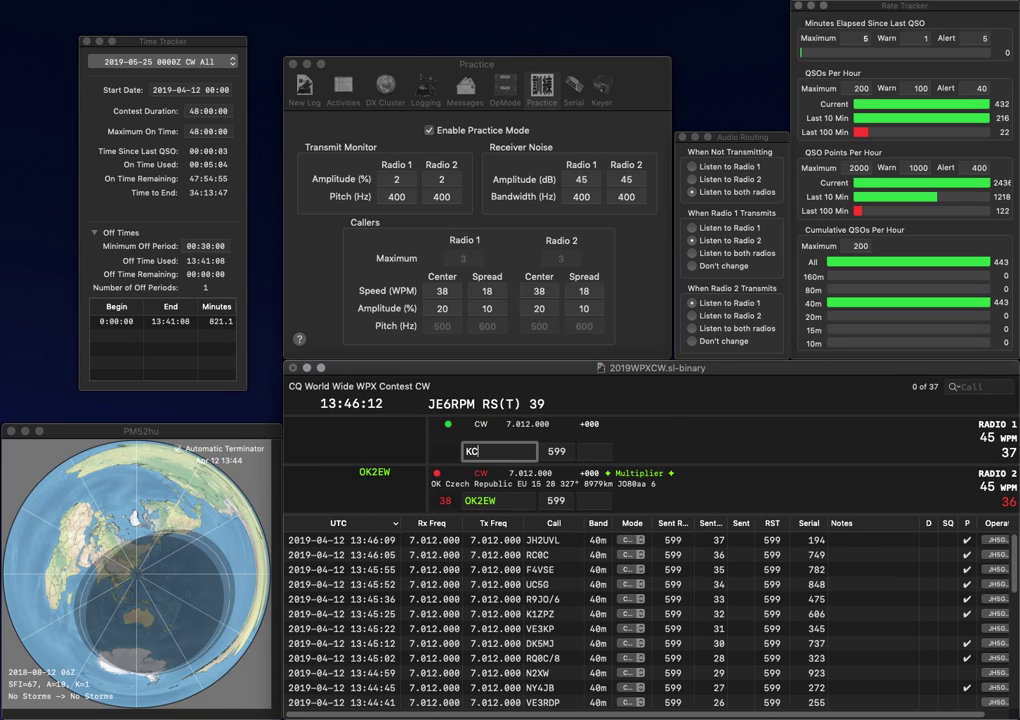
type("9YTT")
key("Return")
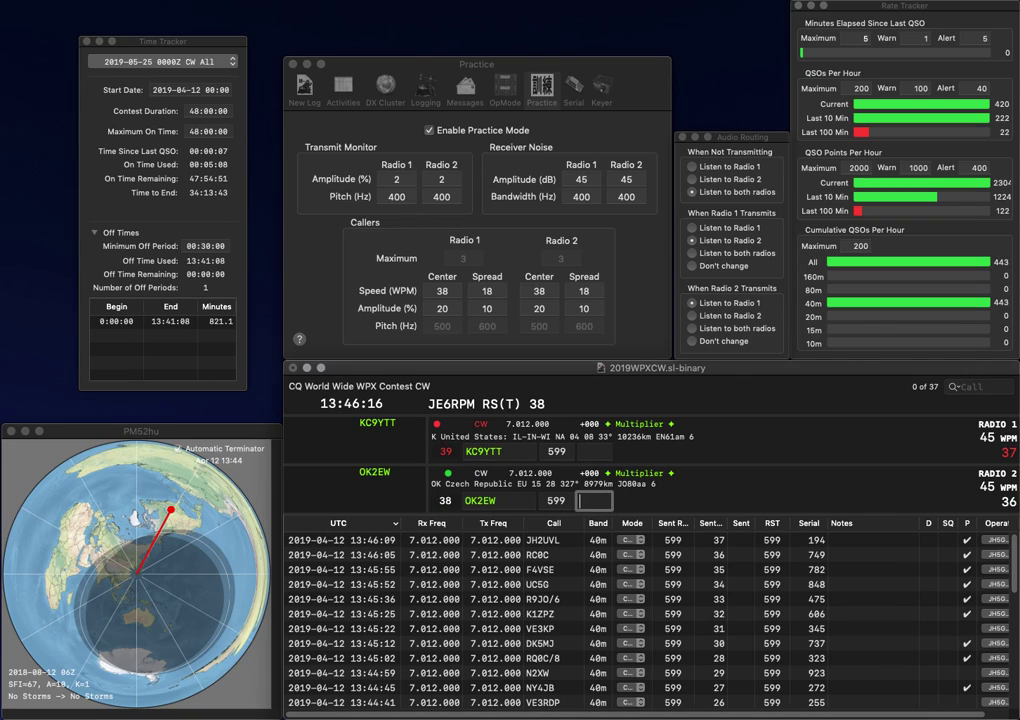
type("989")
key("Return")
type("1")
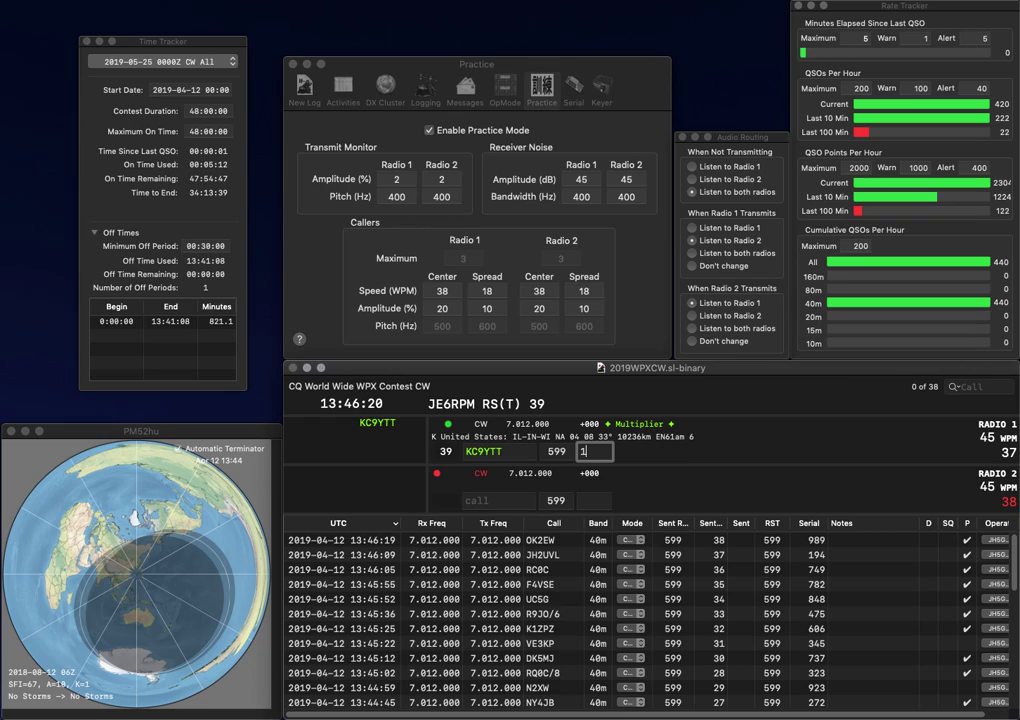
type("92")
key("Return")
Answer KU4VK on Radio 2 and enter the partial call N8 on Radio 1
type("KU")
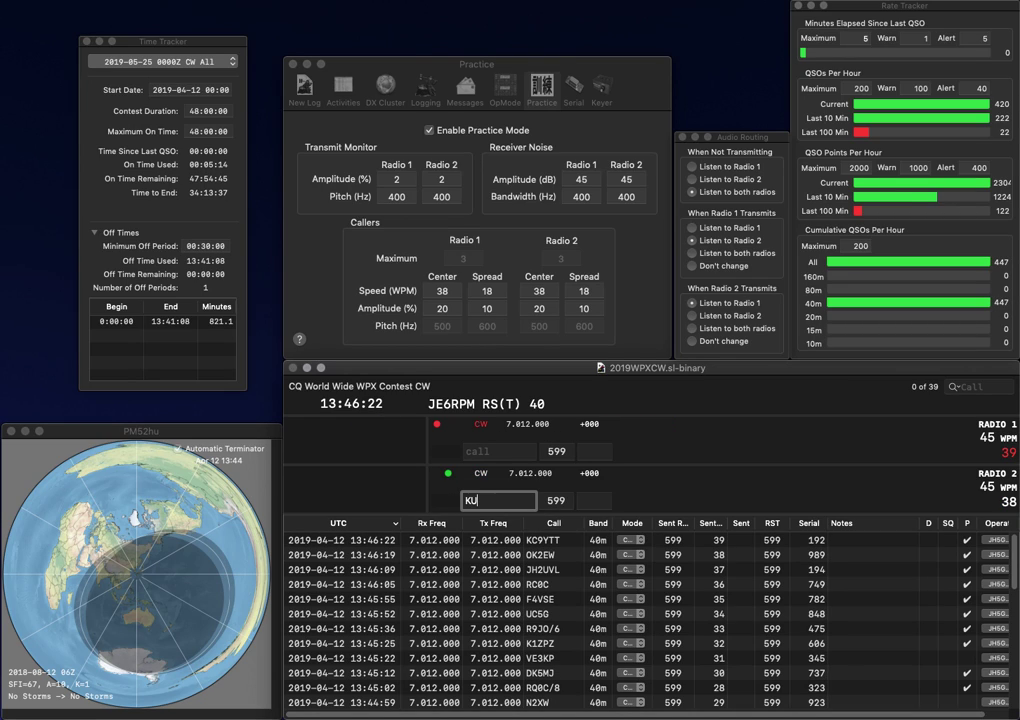
type("4VK")
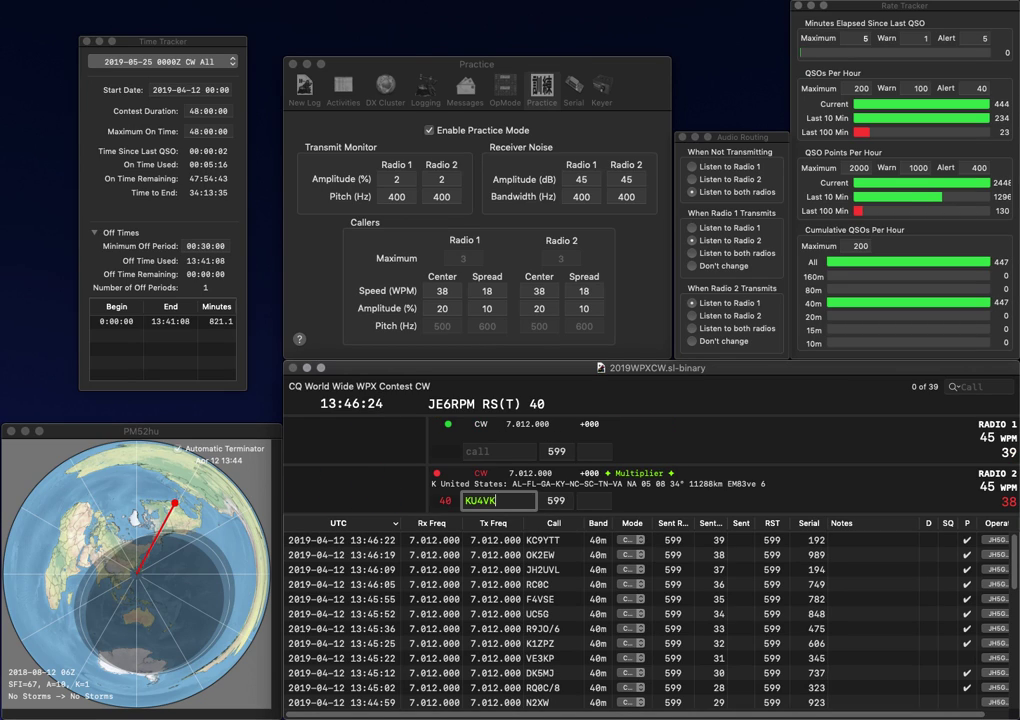
key("Return")
type("N")
key("Down")
key("BackSpace")
key("BackSpace")
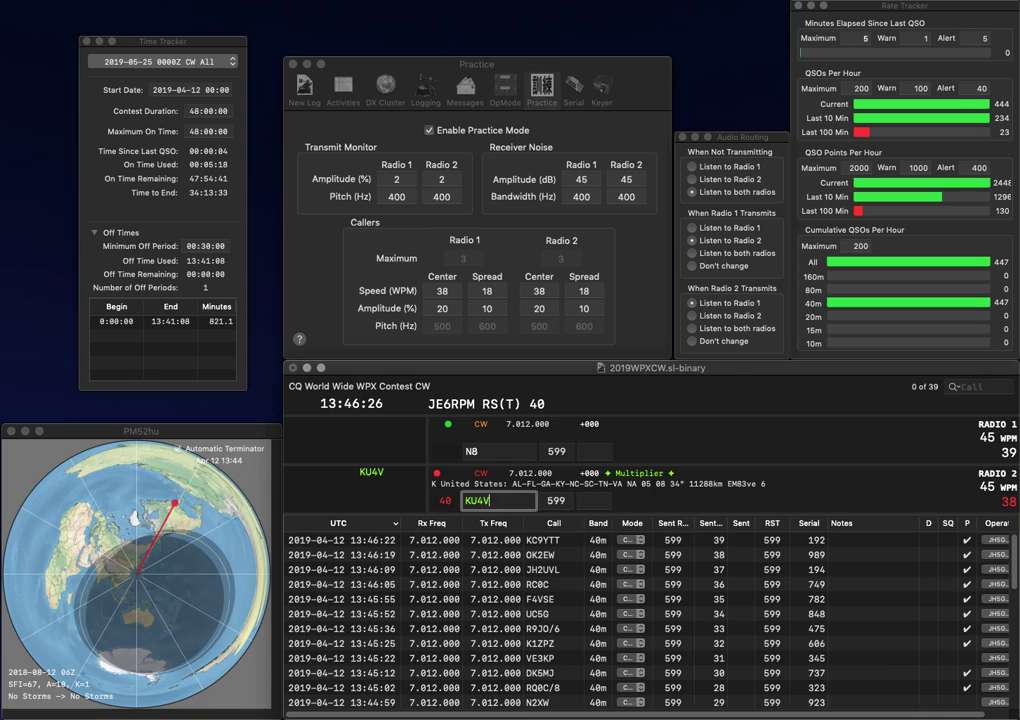
type("UK")
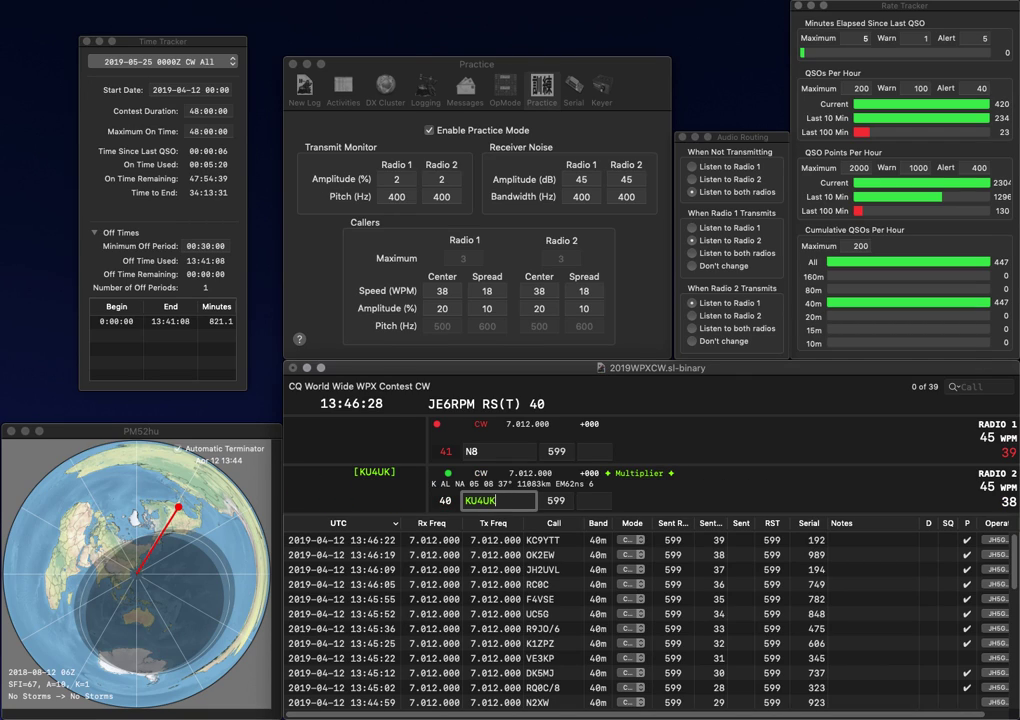
key("Return")
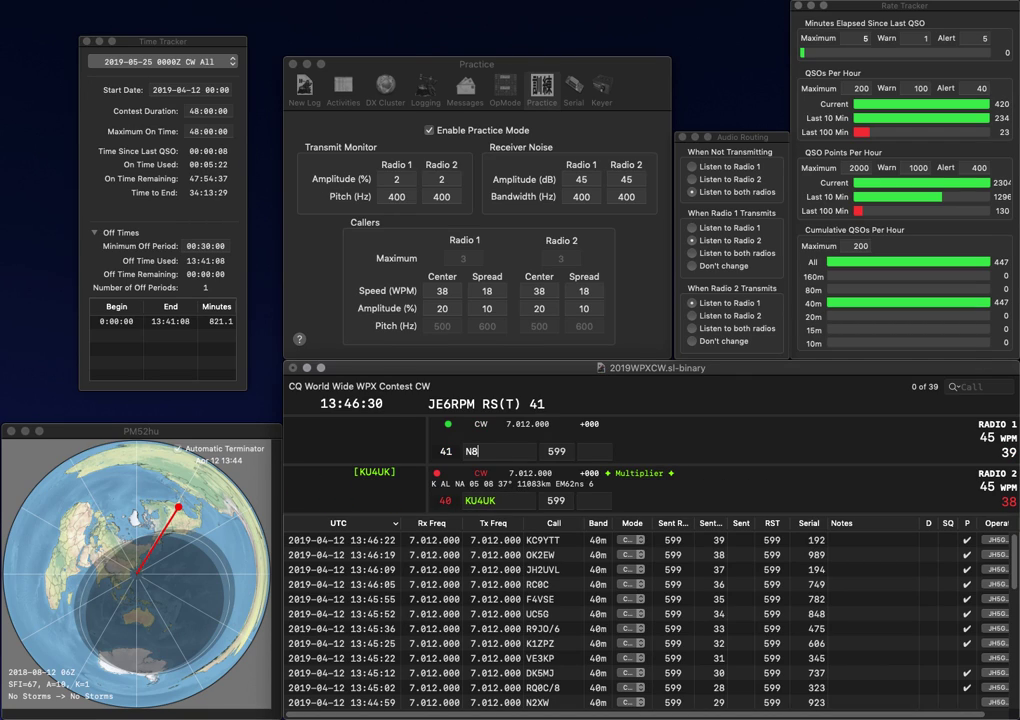
type("ZFH")
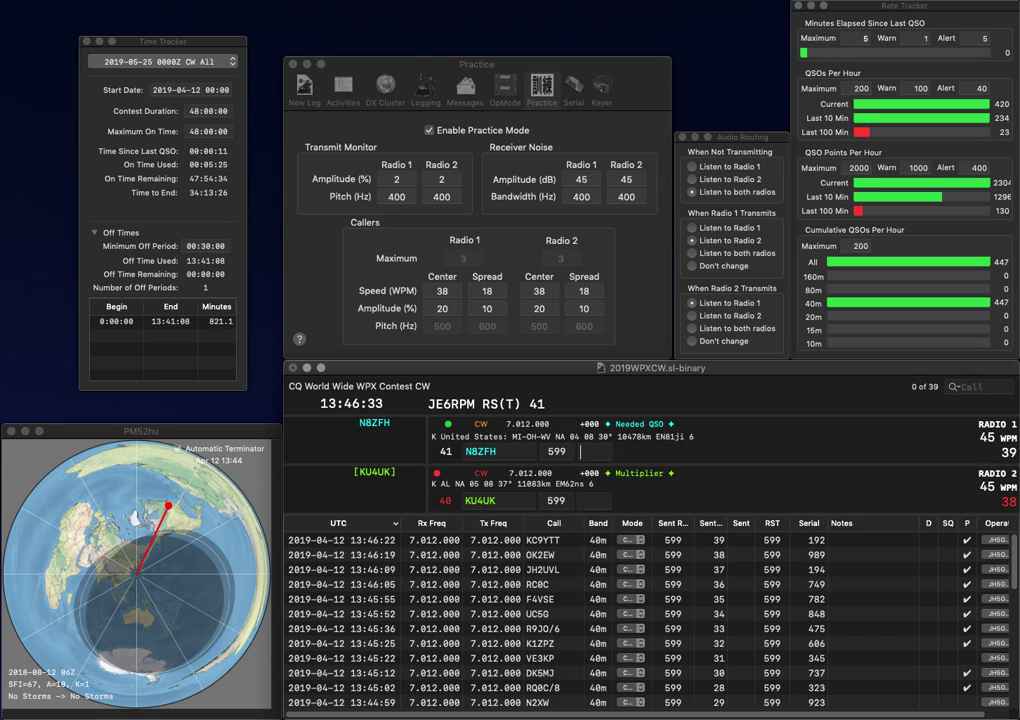
key("Return")
key("Tab")
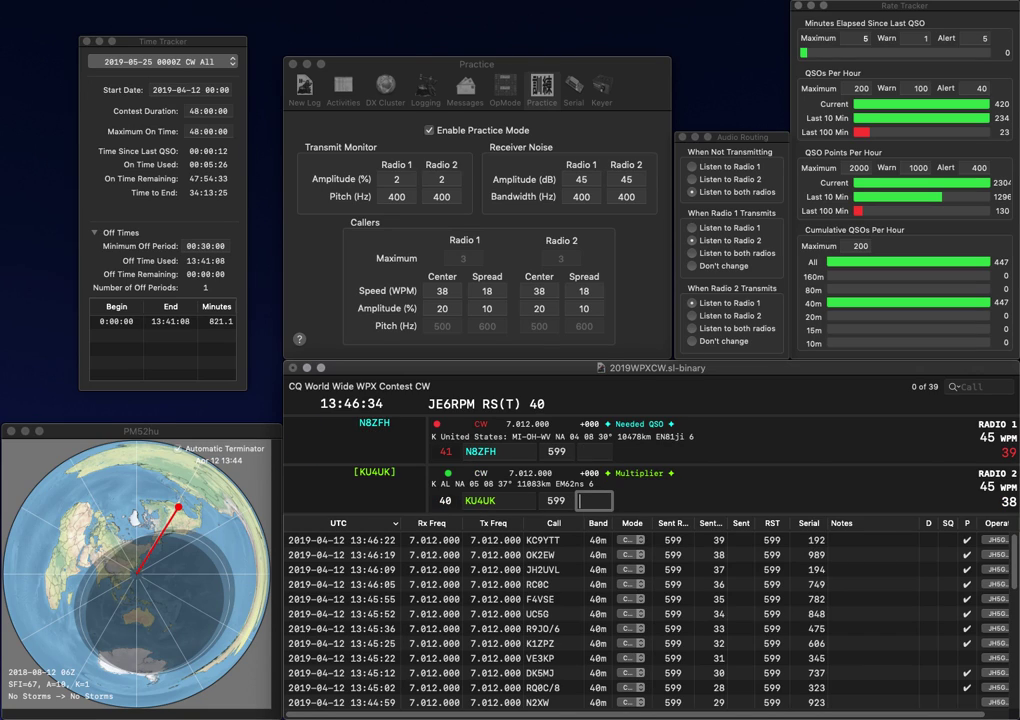
type("154")
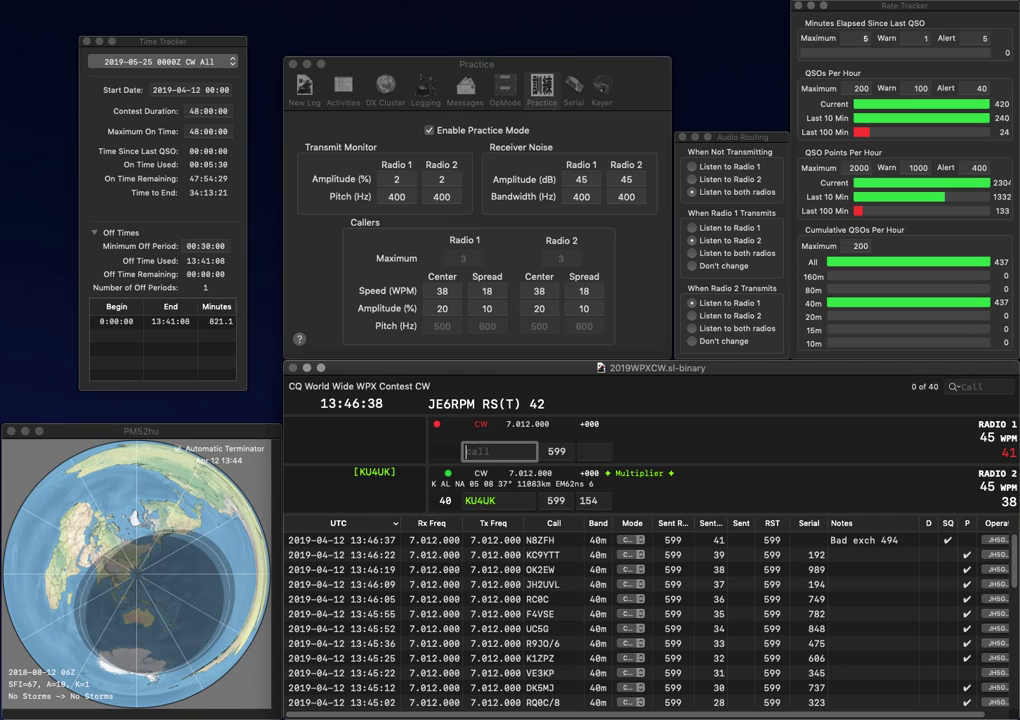
key("Return")
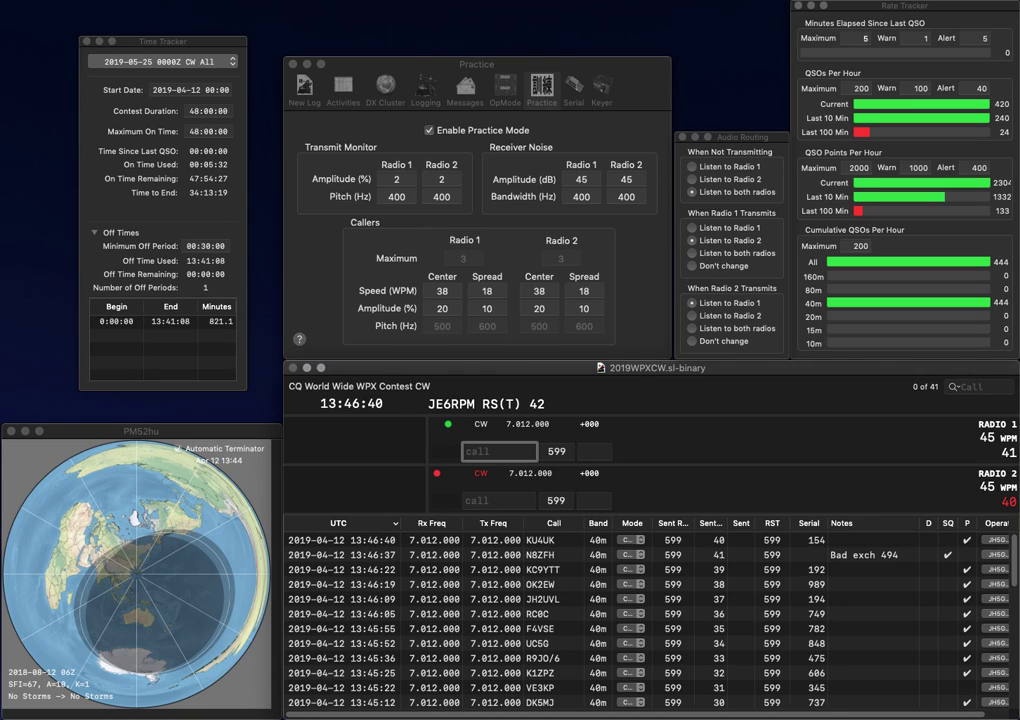
type("9A7DD")
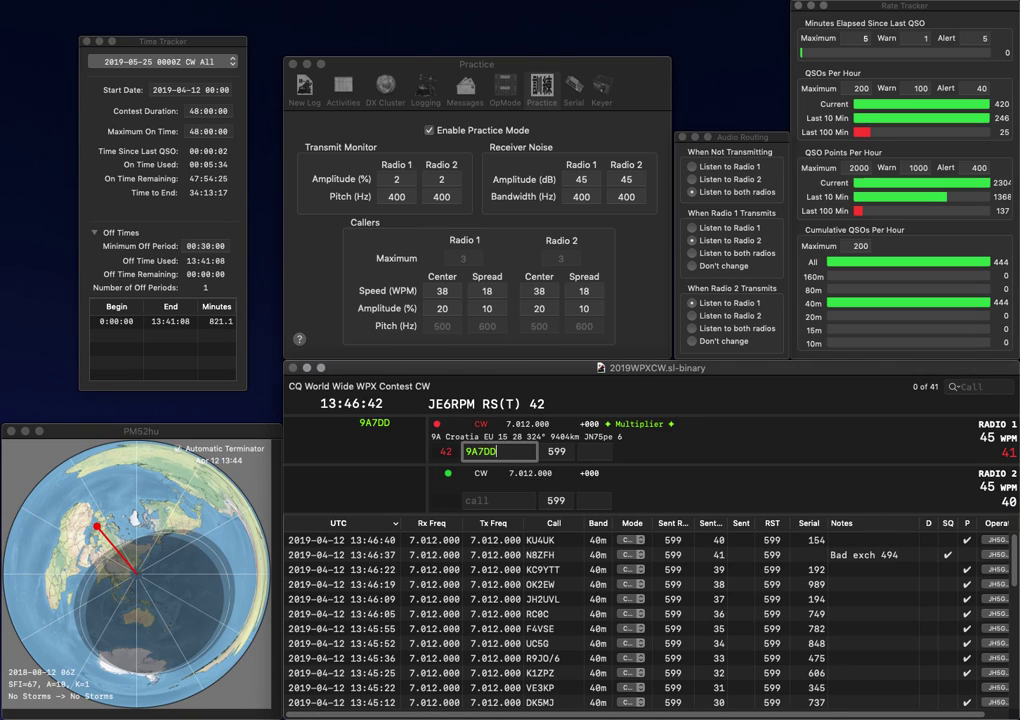
key("Return")
type("W7WVF")
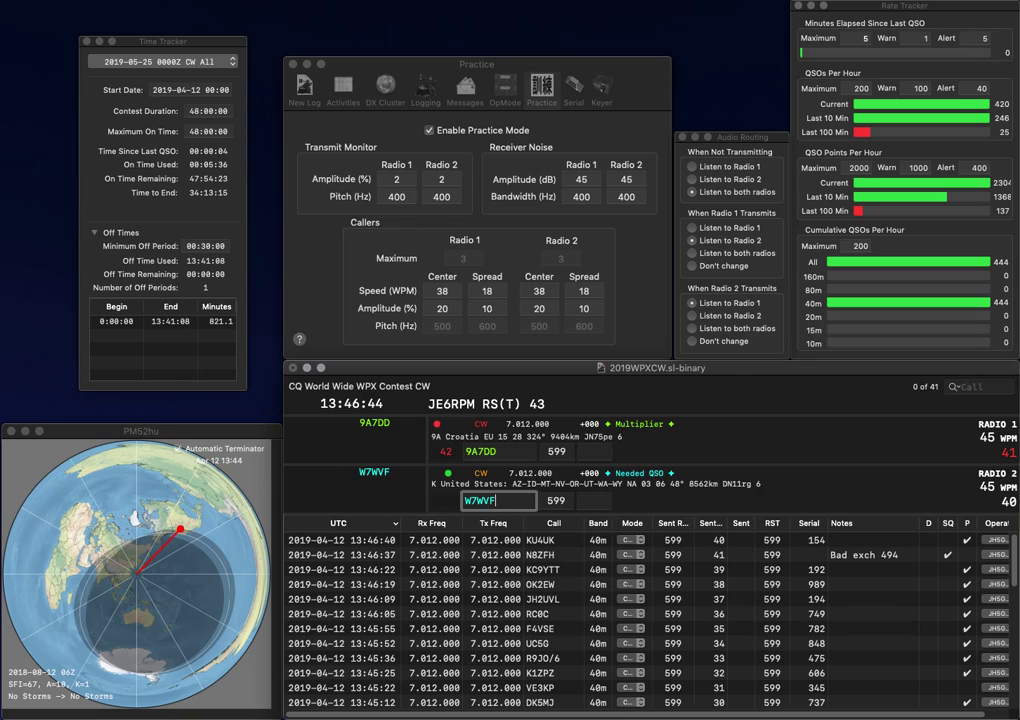
key("Return")
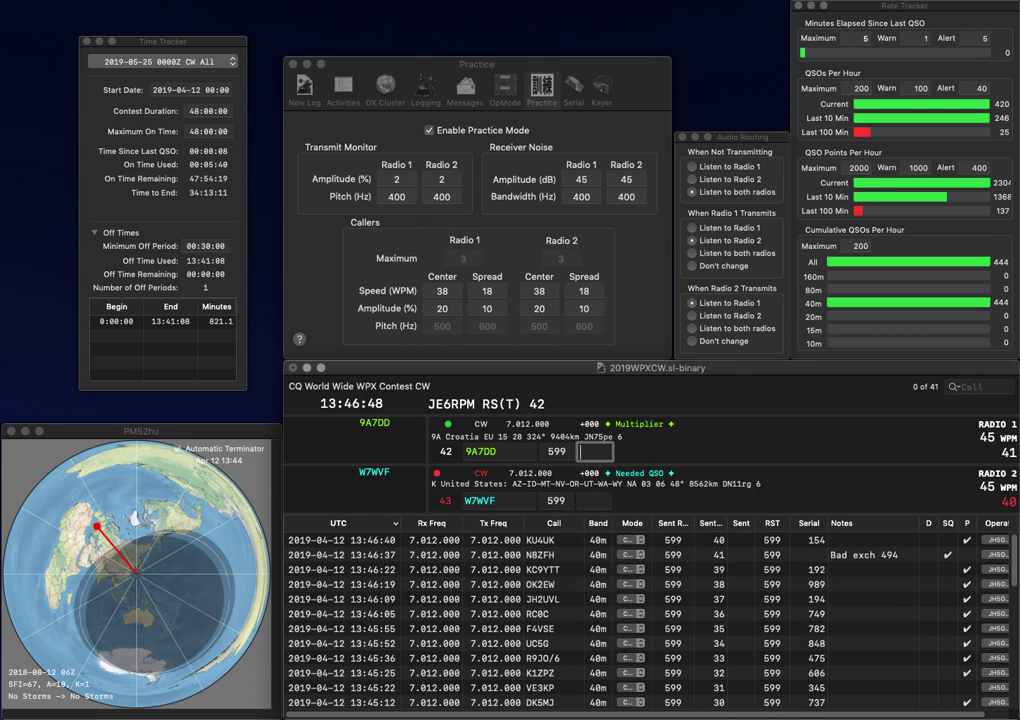
type("931")
key("Return")
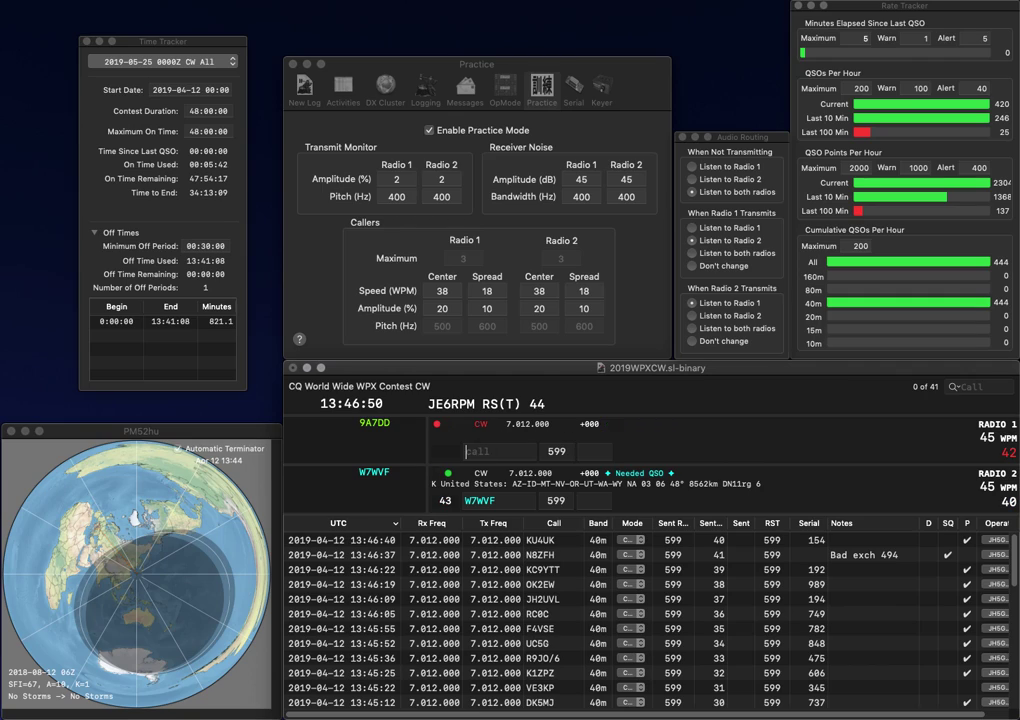
type("6")
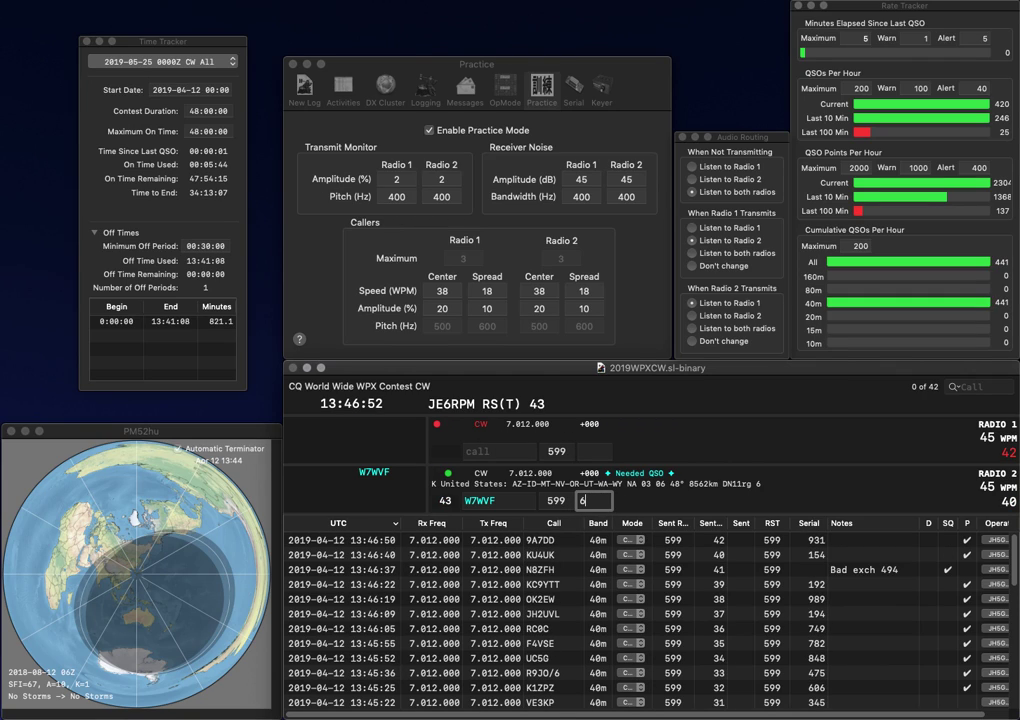
type("62")
key("Return")
type("YO")
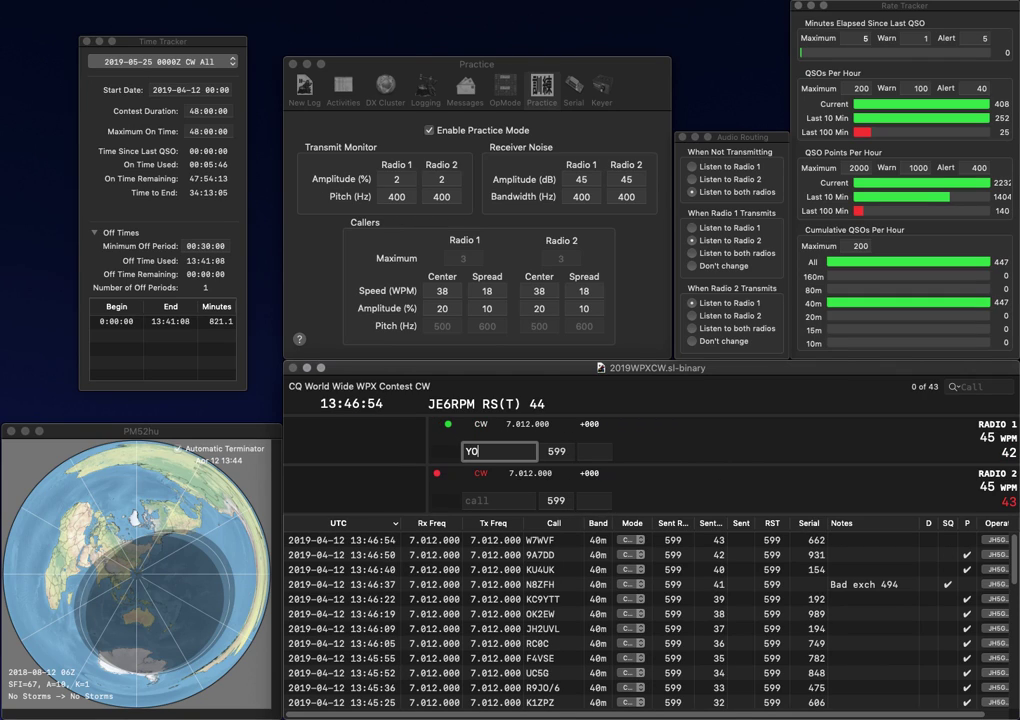
key("Return")
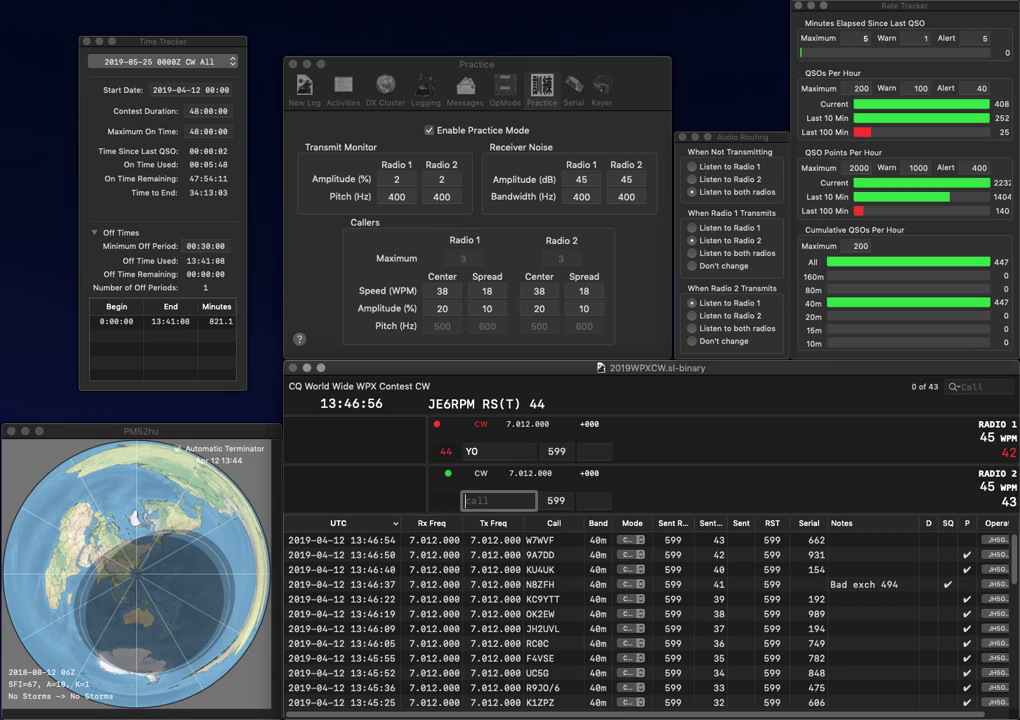
Answer W3GH on Radio 2, and correct the Radio 1 call to W8ZM and resend the exchange
type("W3GH")
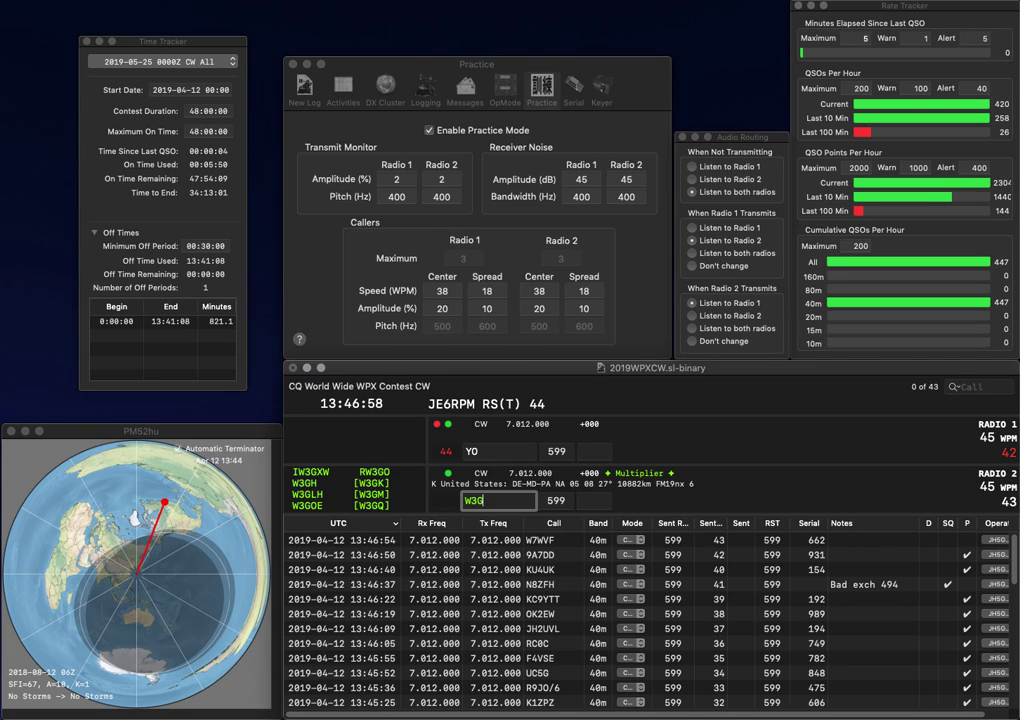
key("Return")
key("BackSpace")
key("BackSpace")
type("8ZM")
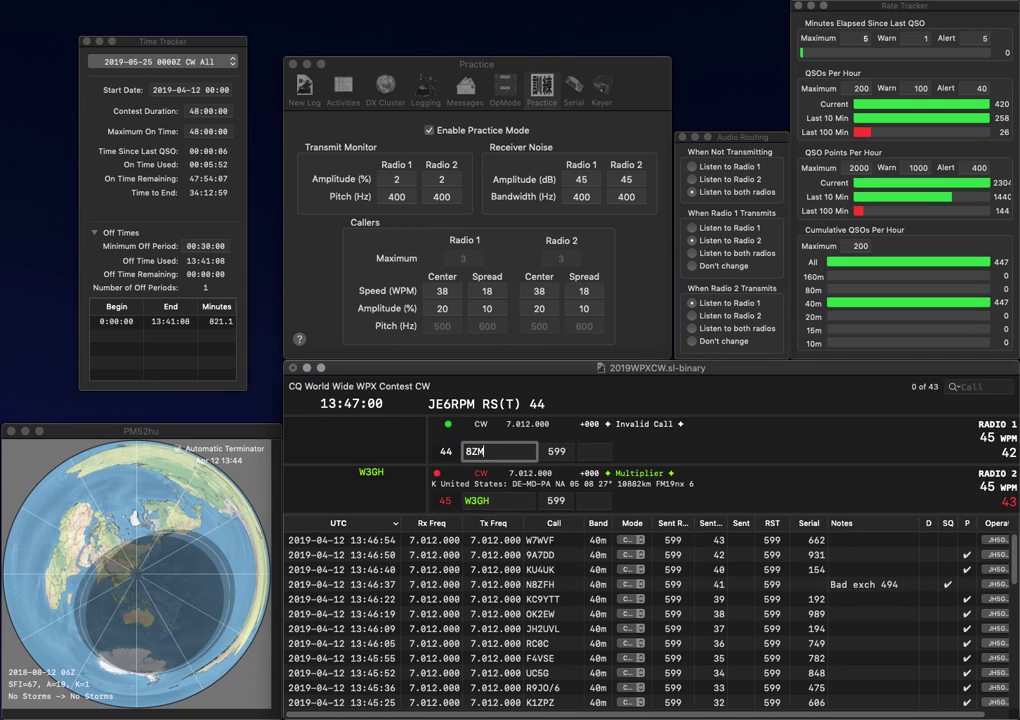
key("Home")
type("W")
key("Return")
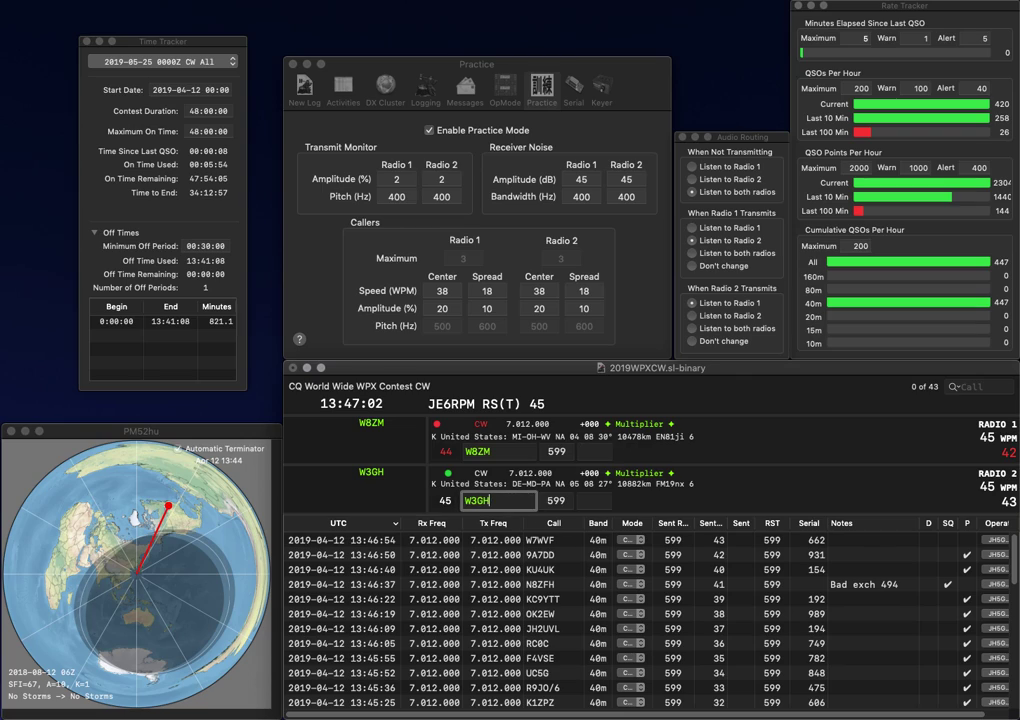
type("6")
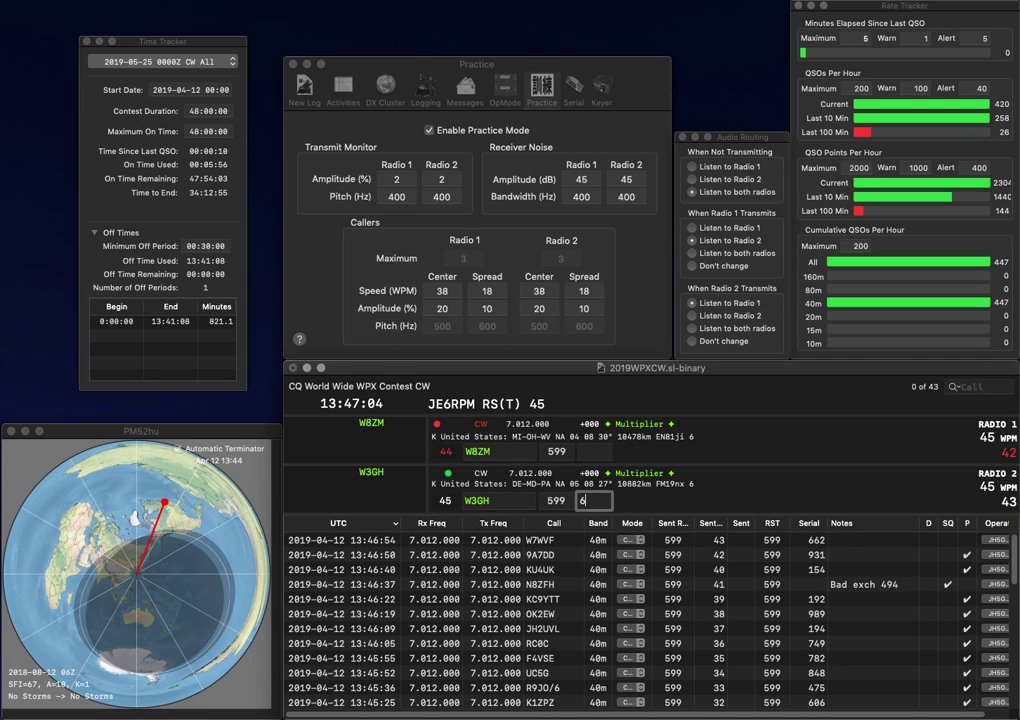
type("64")
key("Return")
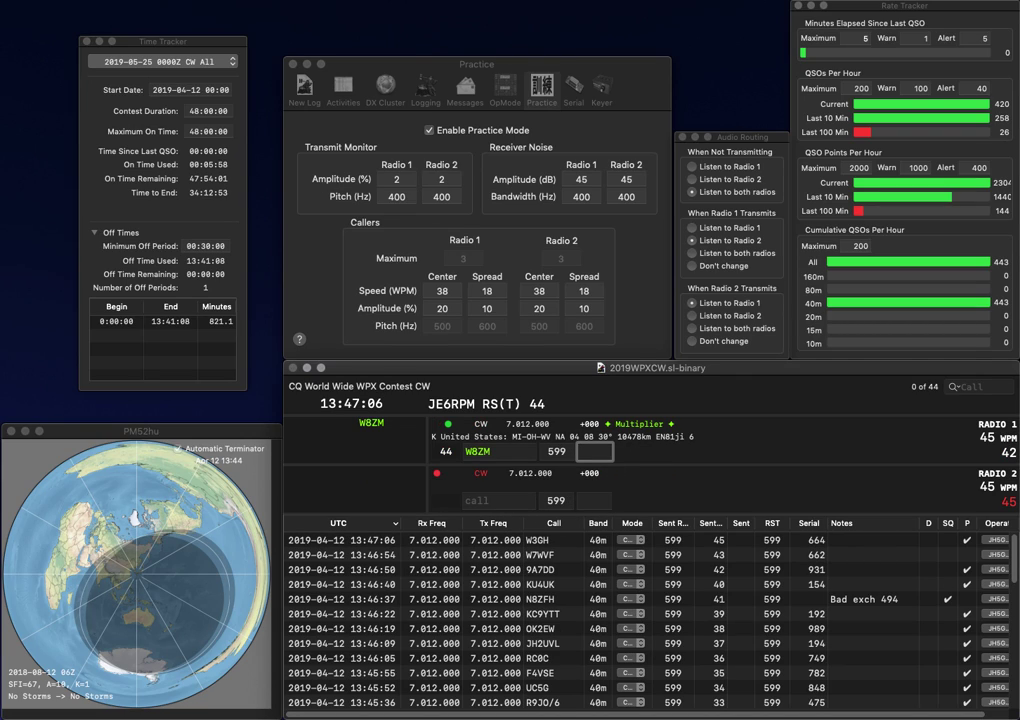
type("28")
key("Return")
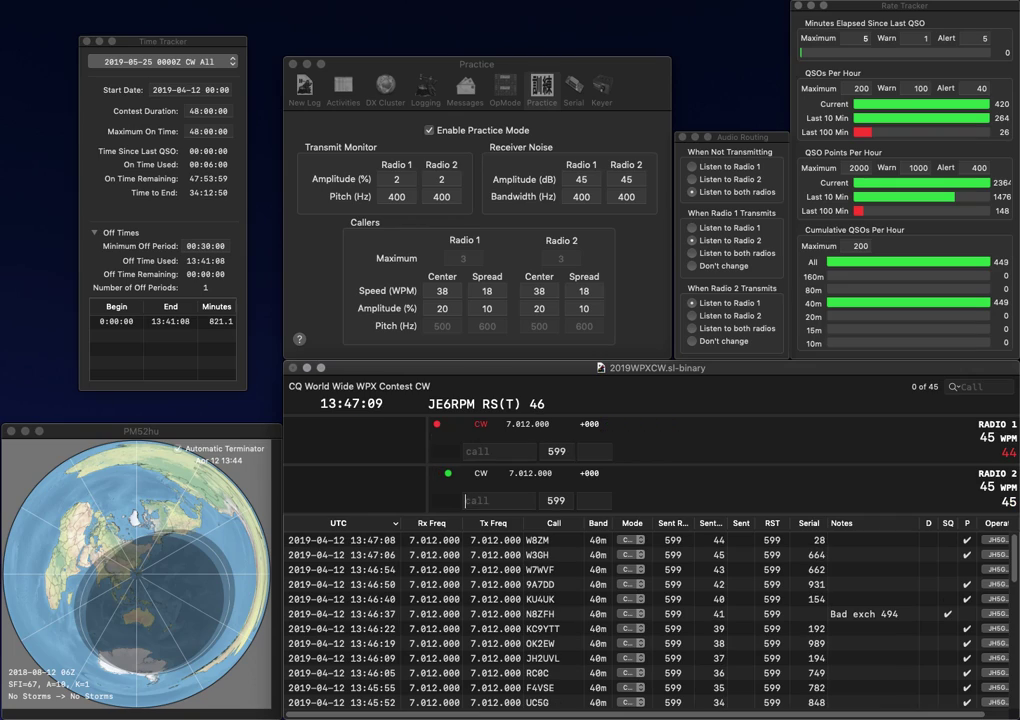
type("RM4HZ")
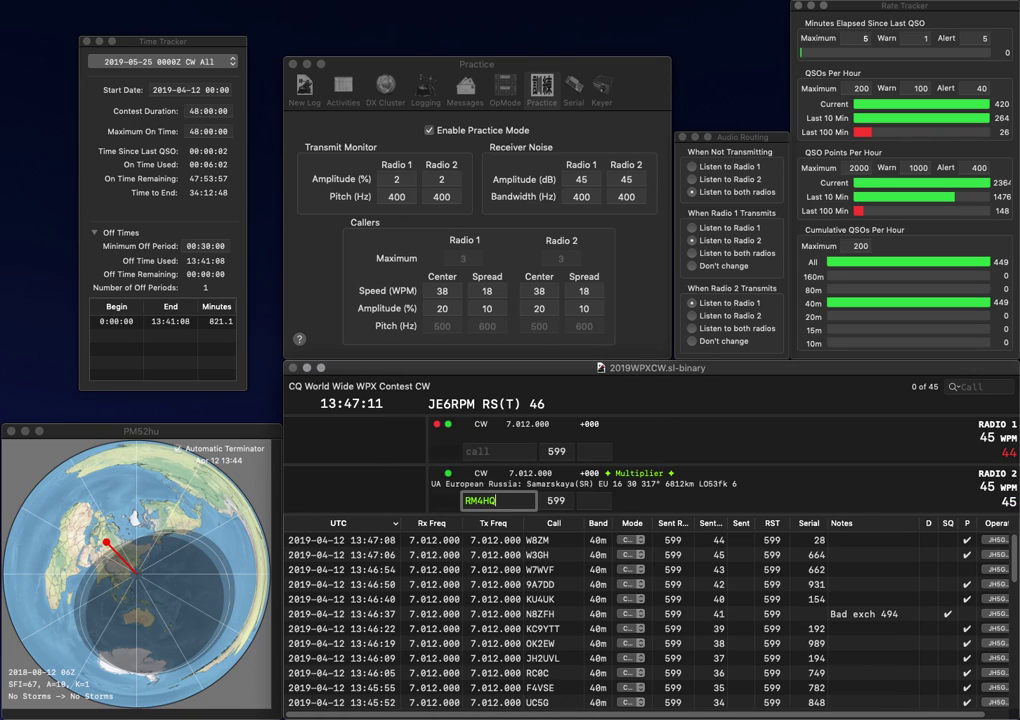
key("Return")
type("G4")
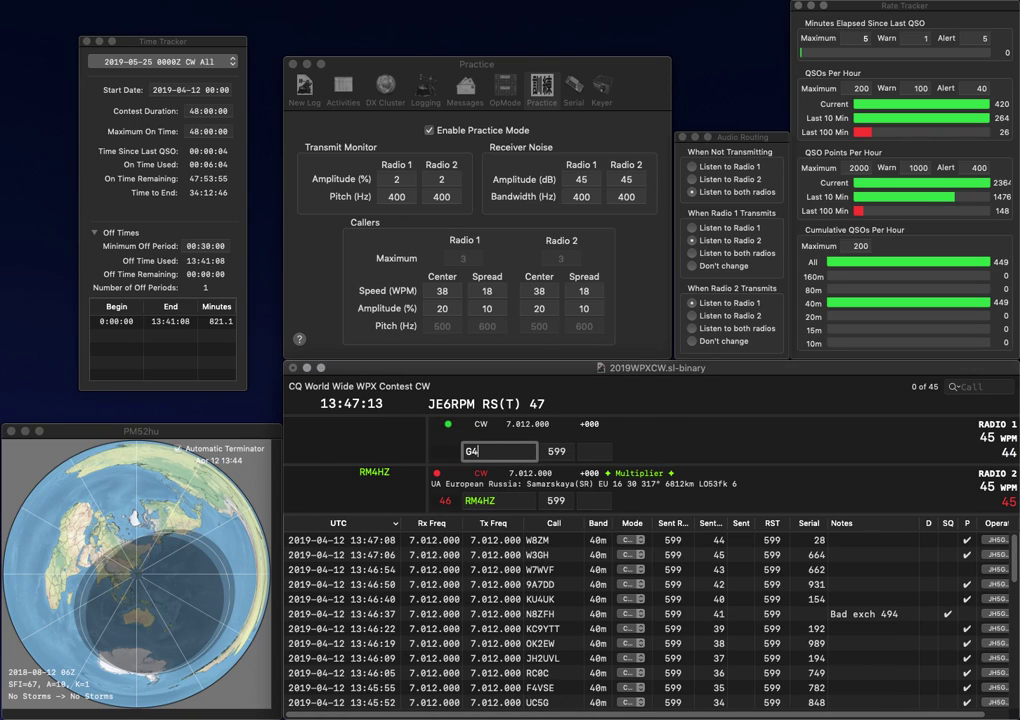
type("WGE/P")
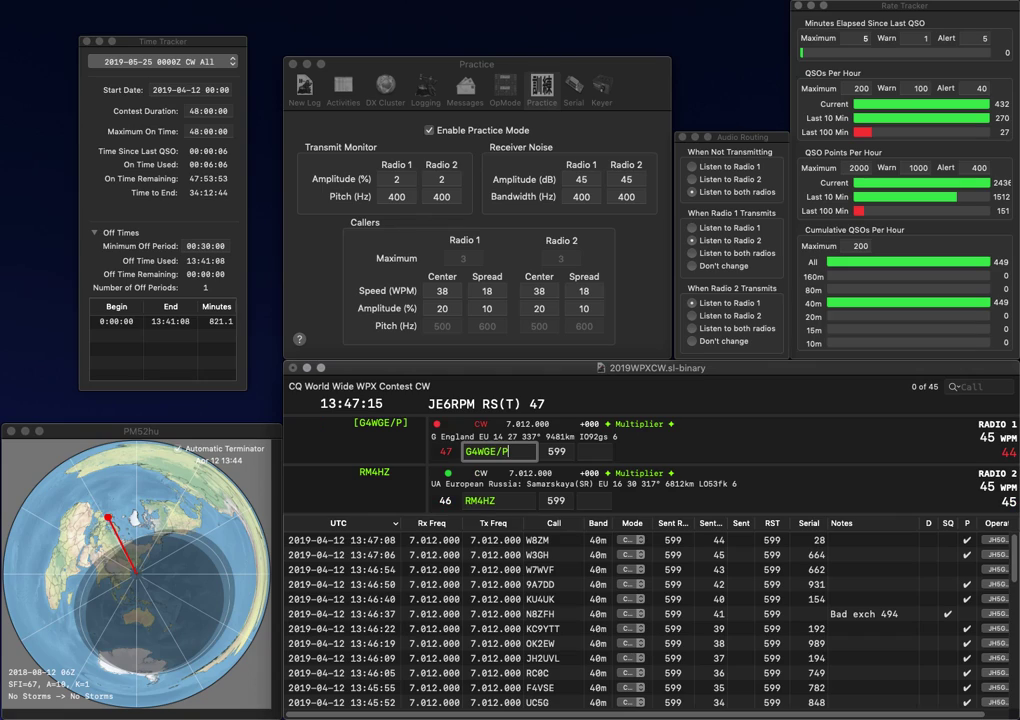
key("Return")
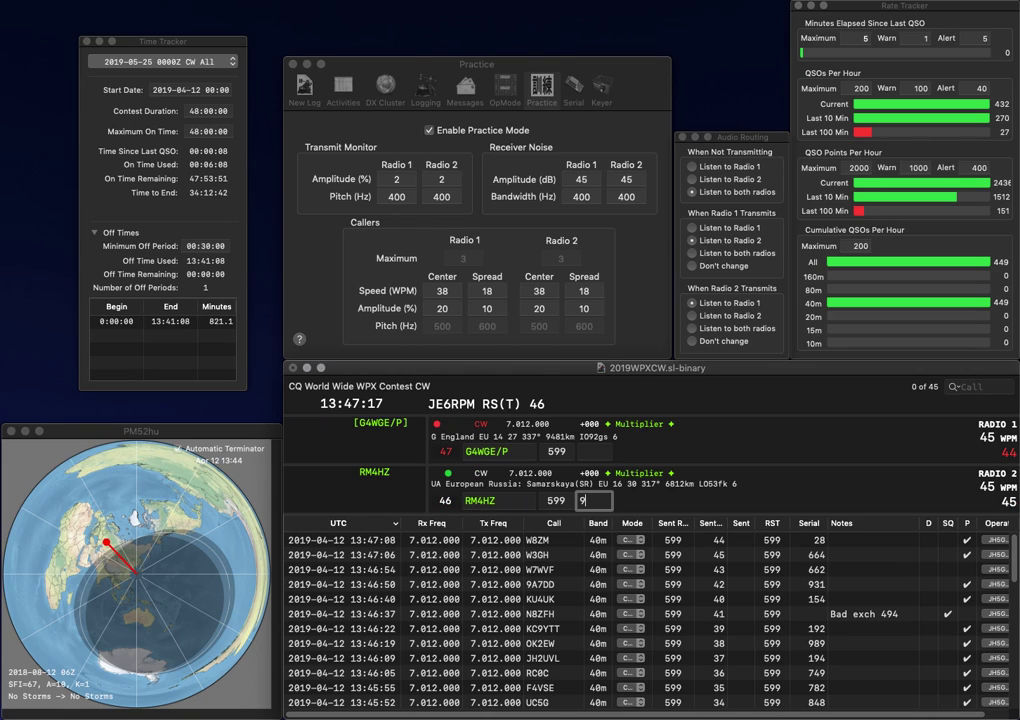
Log RM4HZ on Radio 2 with received serial 908 and G4WGE/P on Radio 1 with serial 426
type("90")
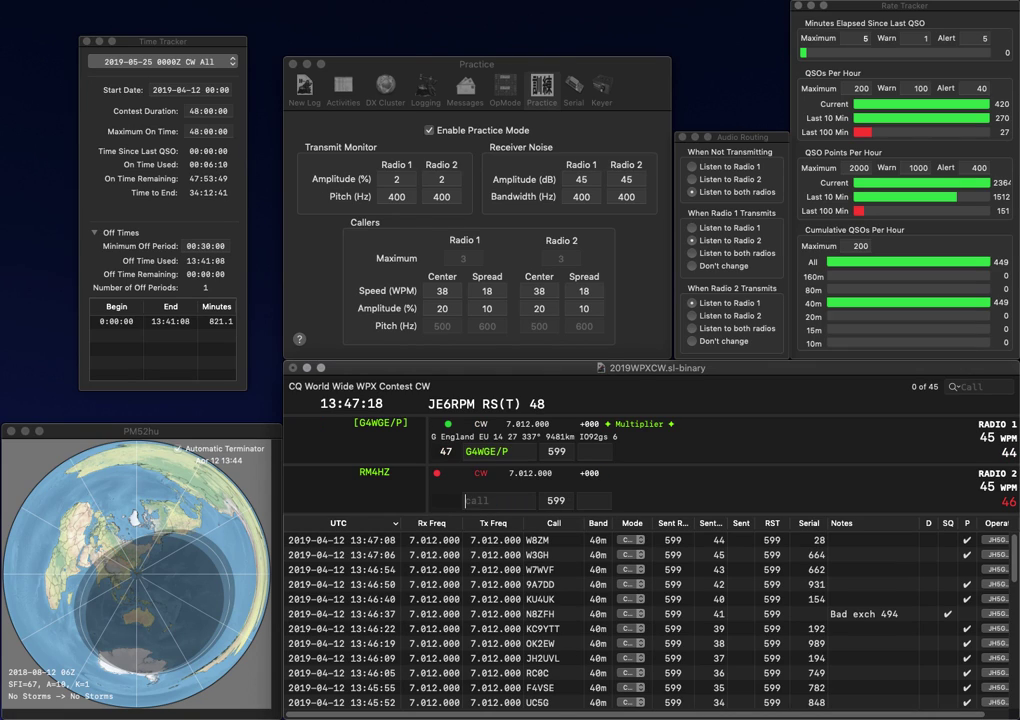
key("Return")
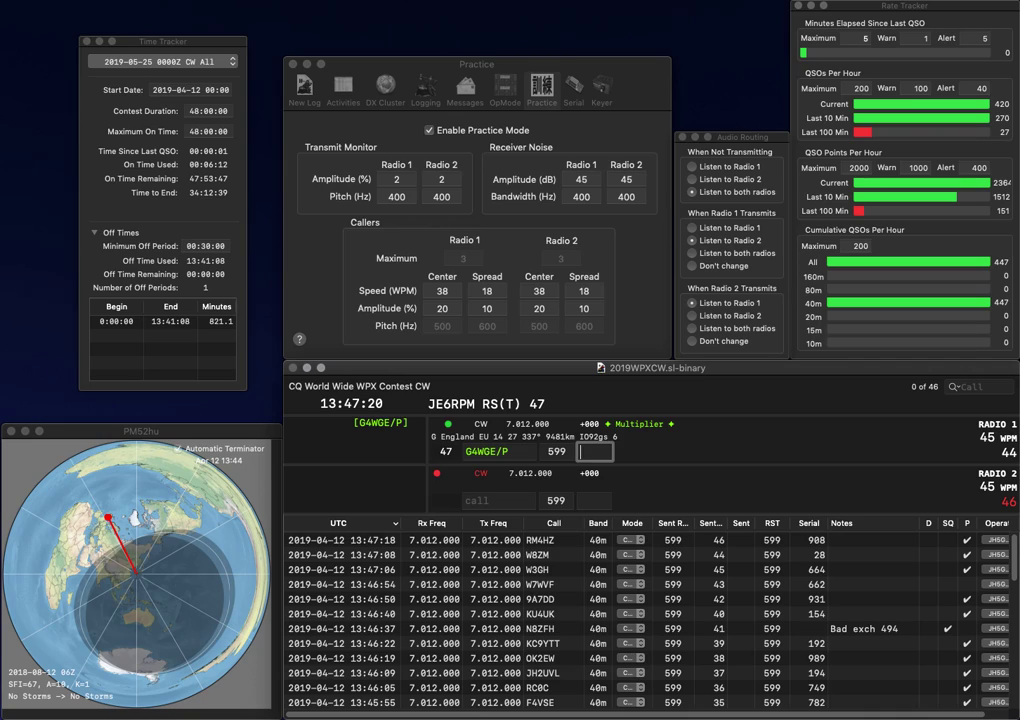
type("426")
key("Return")
Enter HB9EGA as the Radio 2 call and send the exchange
type("9EGA")
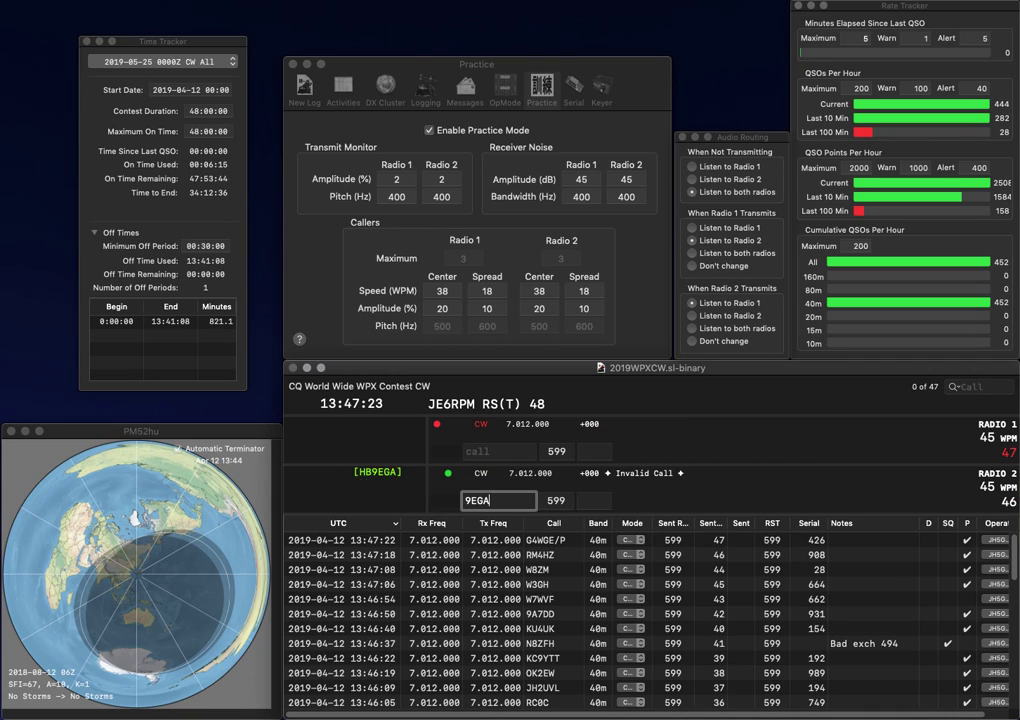
left_click(464, 500)
type("HB9")
key("Return")
Enter F1ULQ as the Radio 1 call and send the exchange
type("UR")
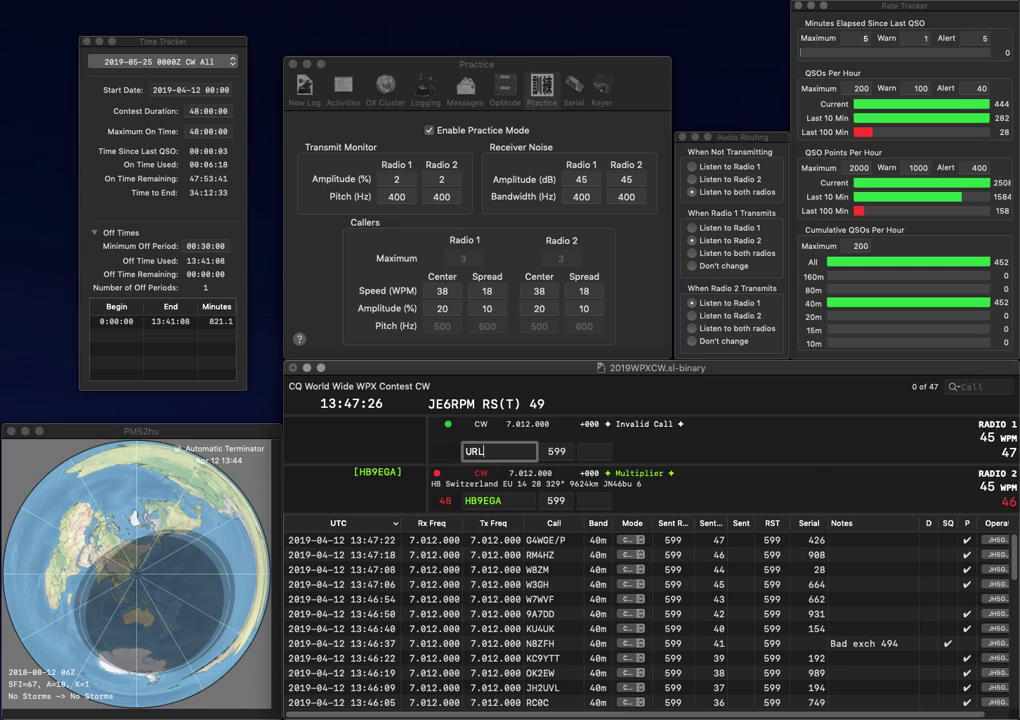
key("BackSpace")
type("LQ")
left_click(465, 451)
type("F1")
key("Return")
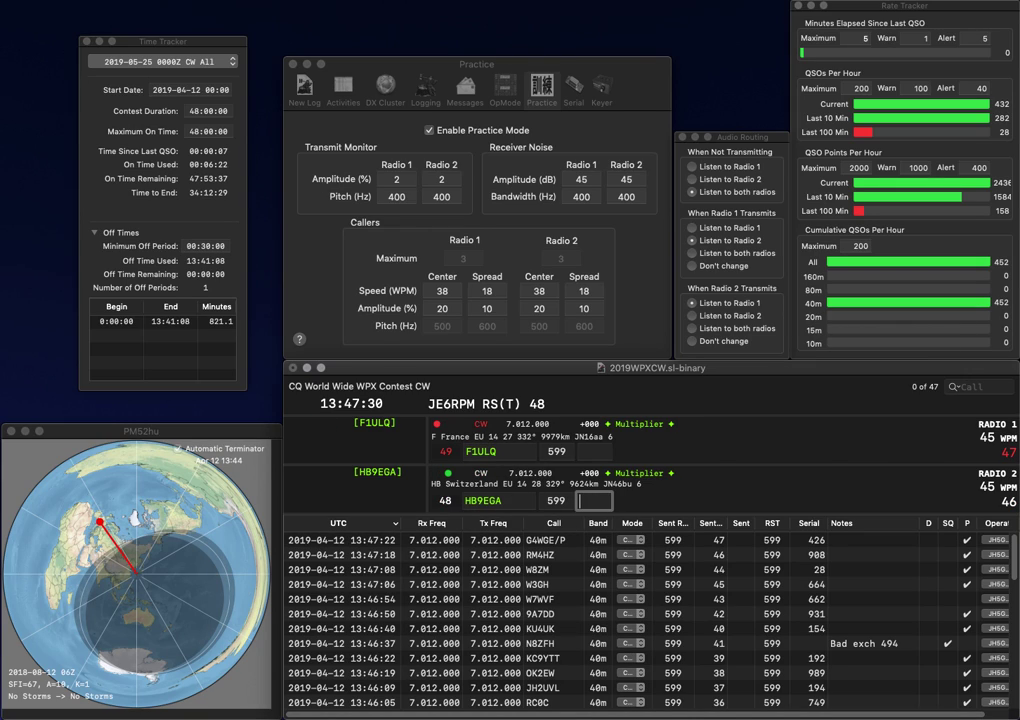
type("759")
key("Return")
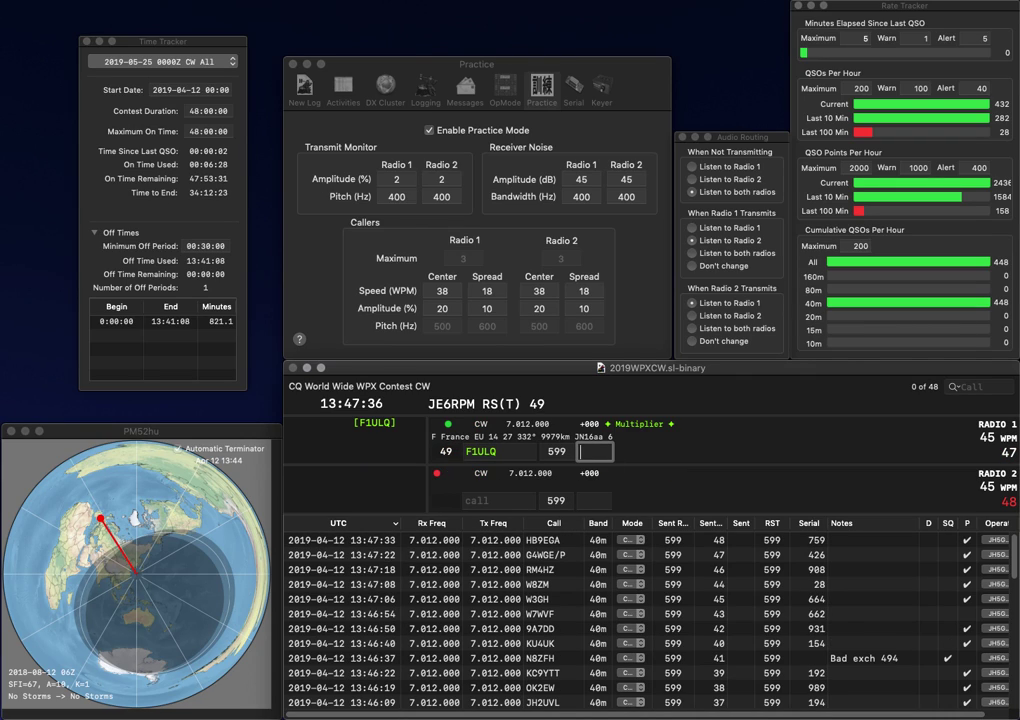
type("333")
key("Return")
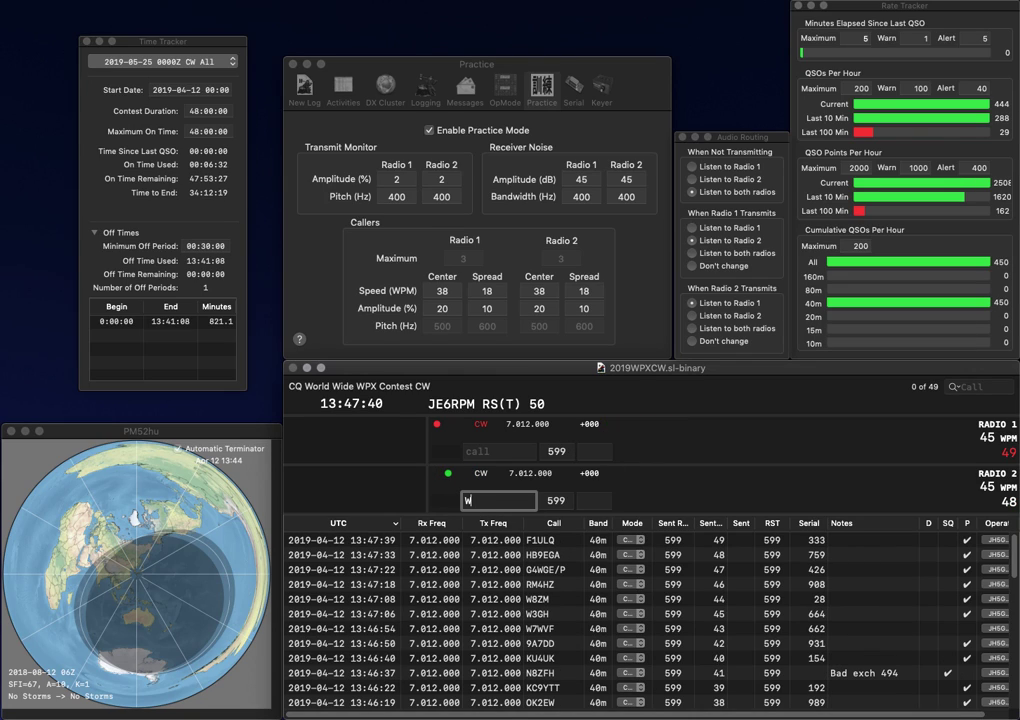
type("WA9JH")
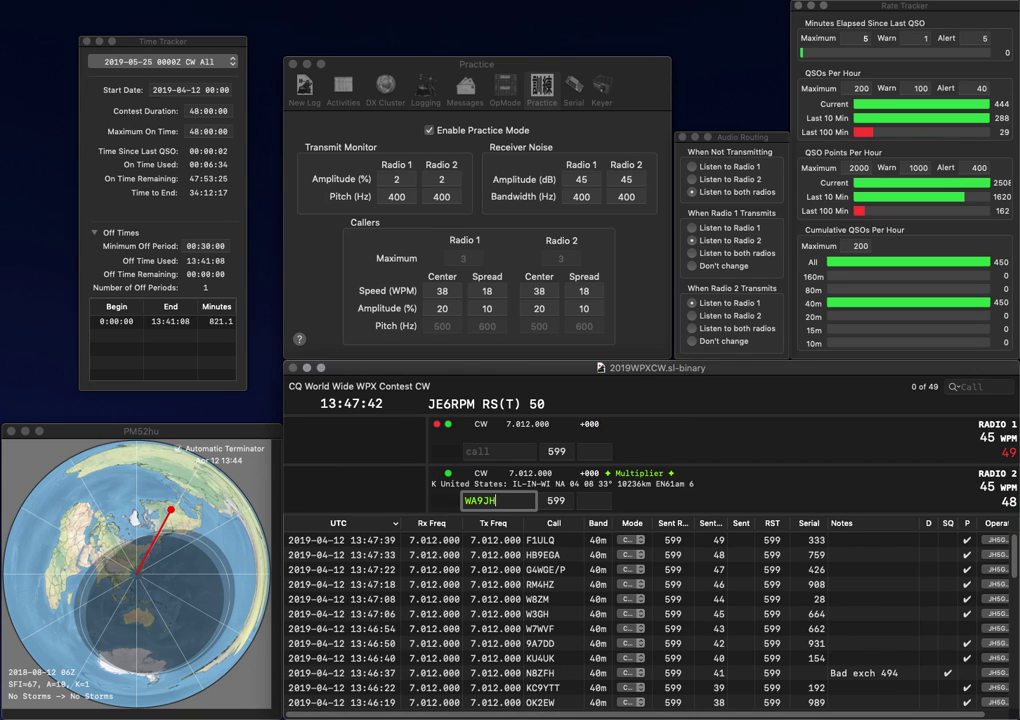
key("BackSpace")
type("SI")
key("Return")
Answer the partial call 1BSW on Radio 1
type("1")
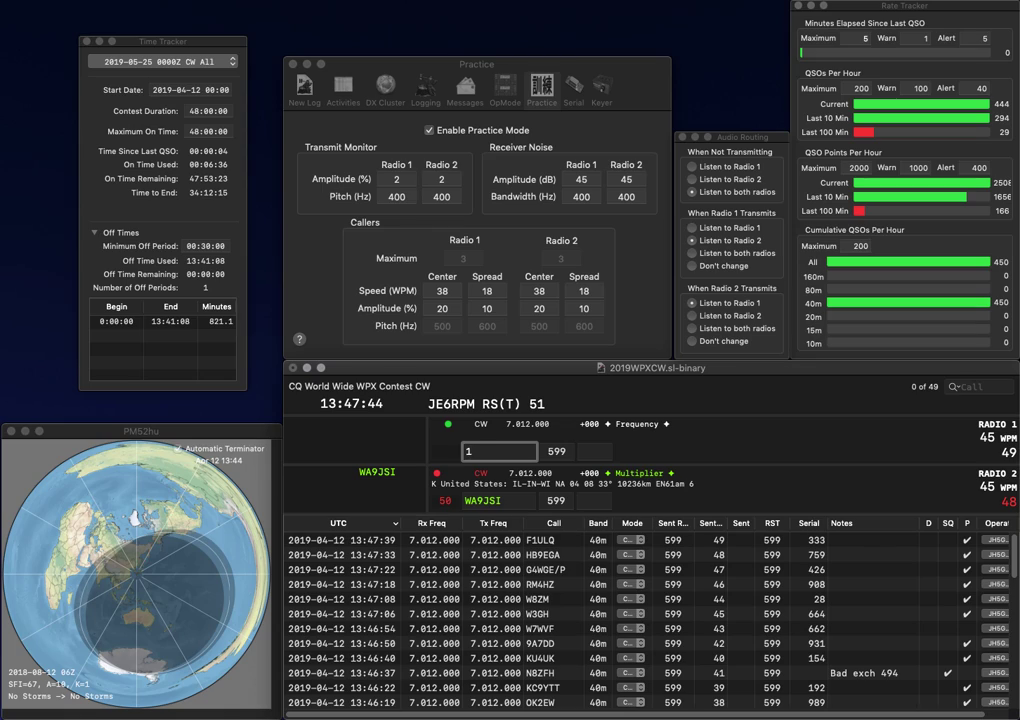
type("BI")
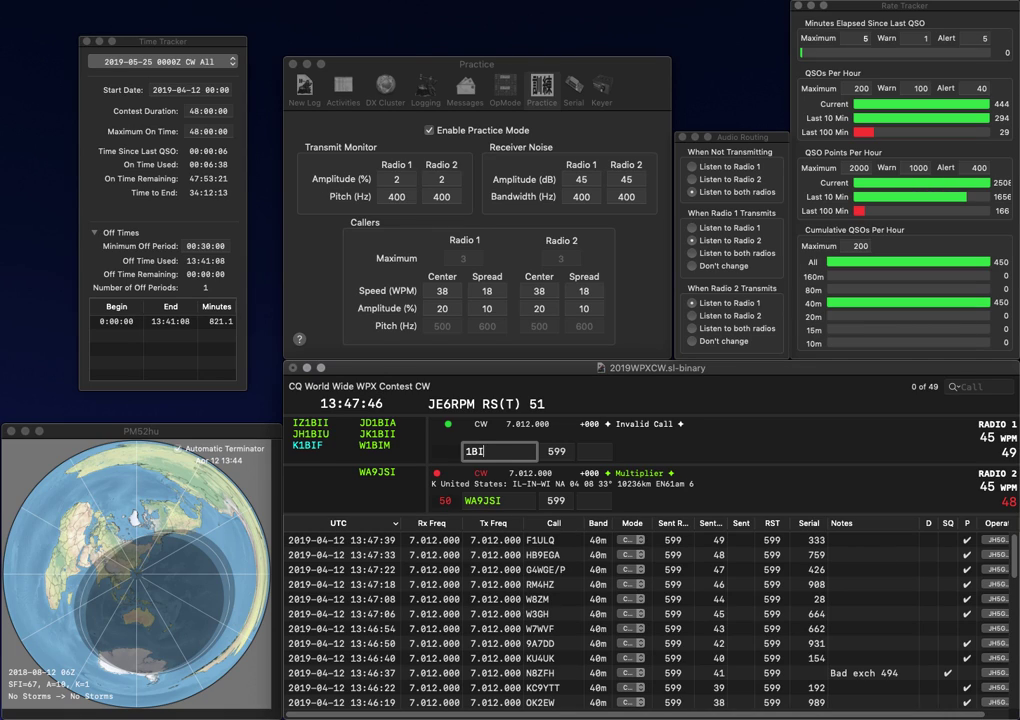
type("W")
key("Left")
key("BackSpace")
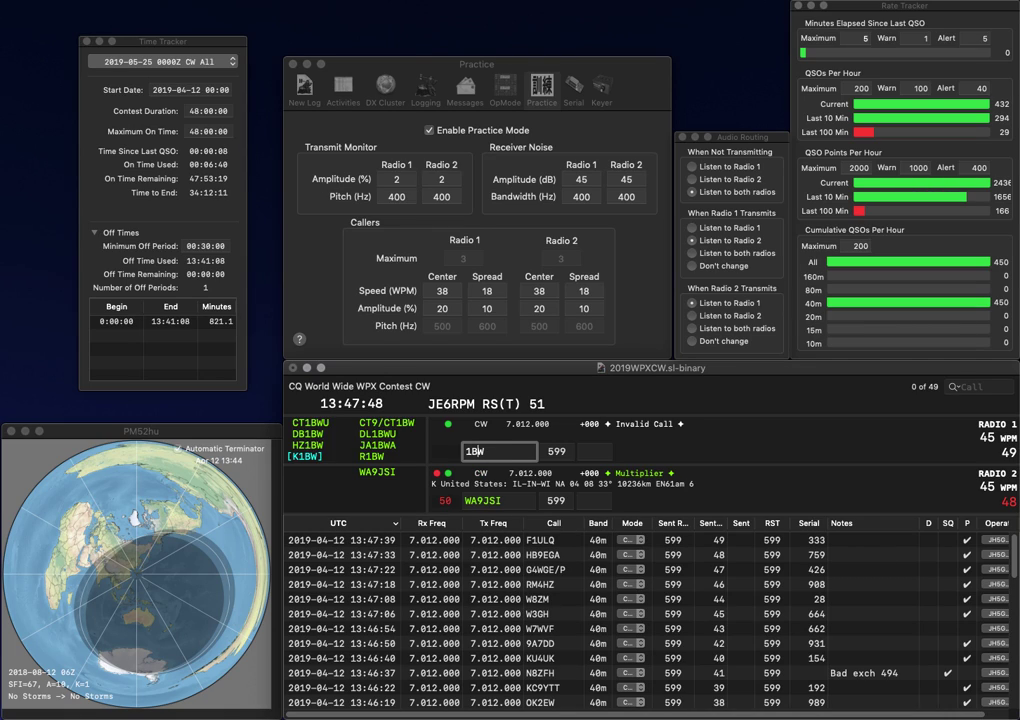
type("S")
key("Return")
key("Tab")
type("522")
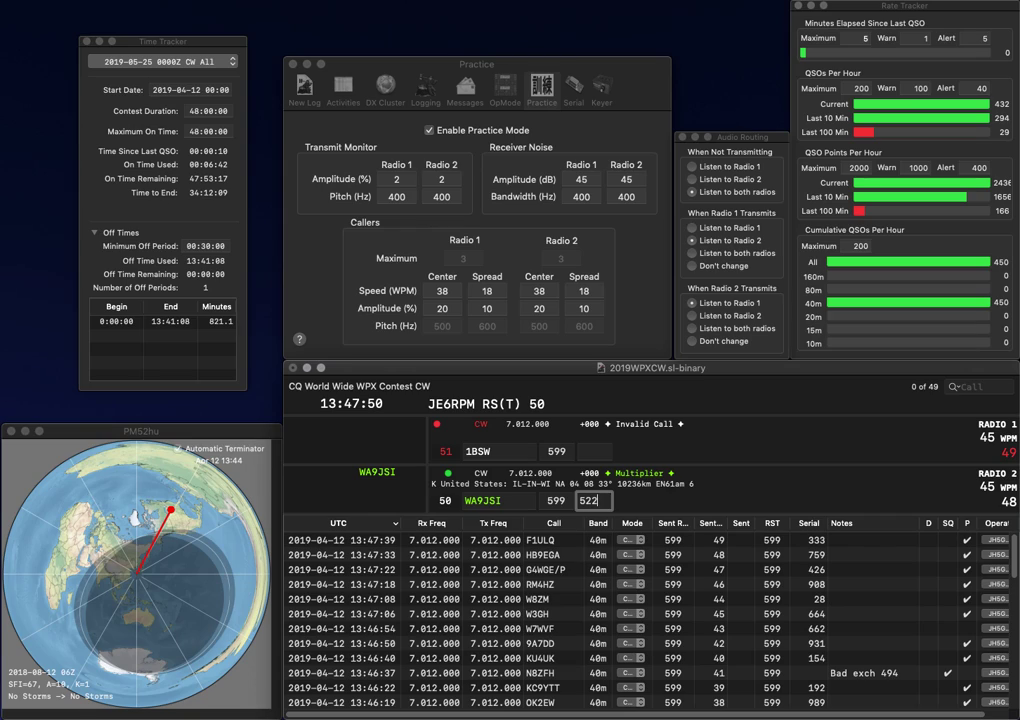
key("Return")
type("JA")
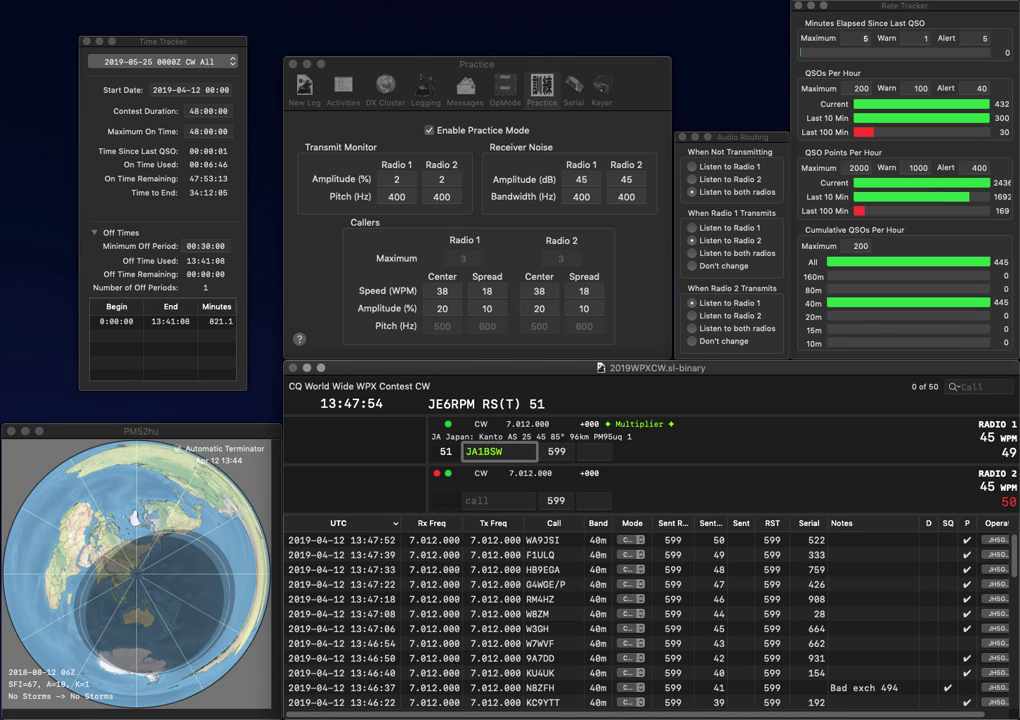
key("BackSpace")
type("N")
key("Return")
type("K8A")
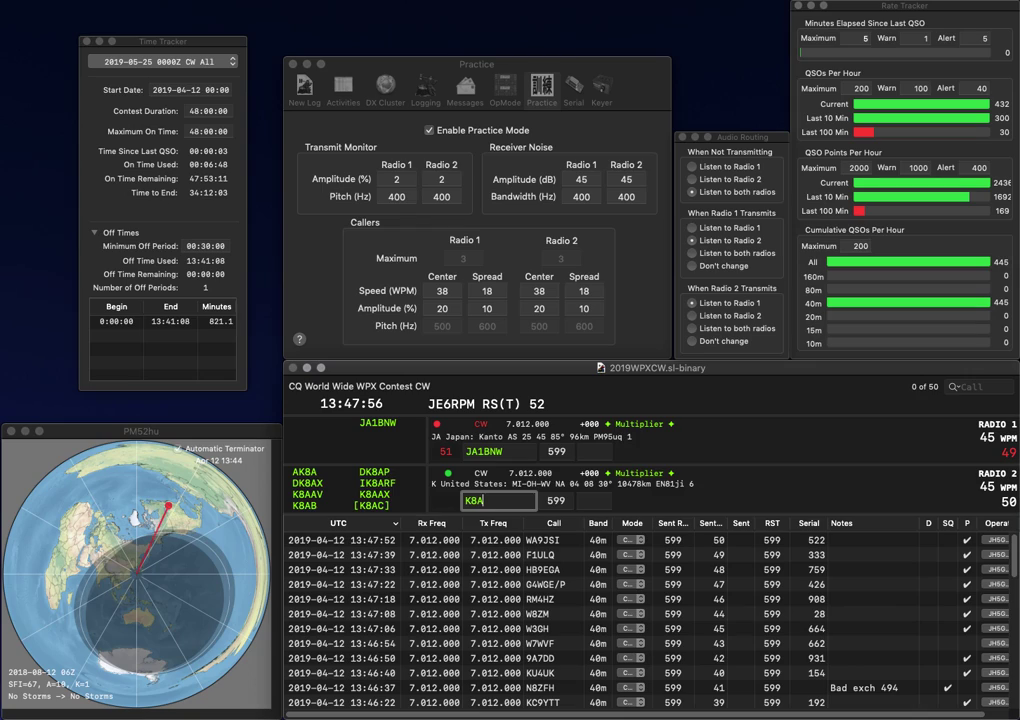
key("Home")
type("N")
key("Return")
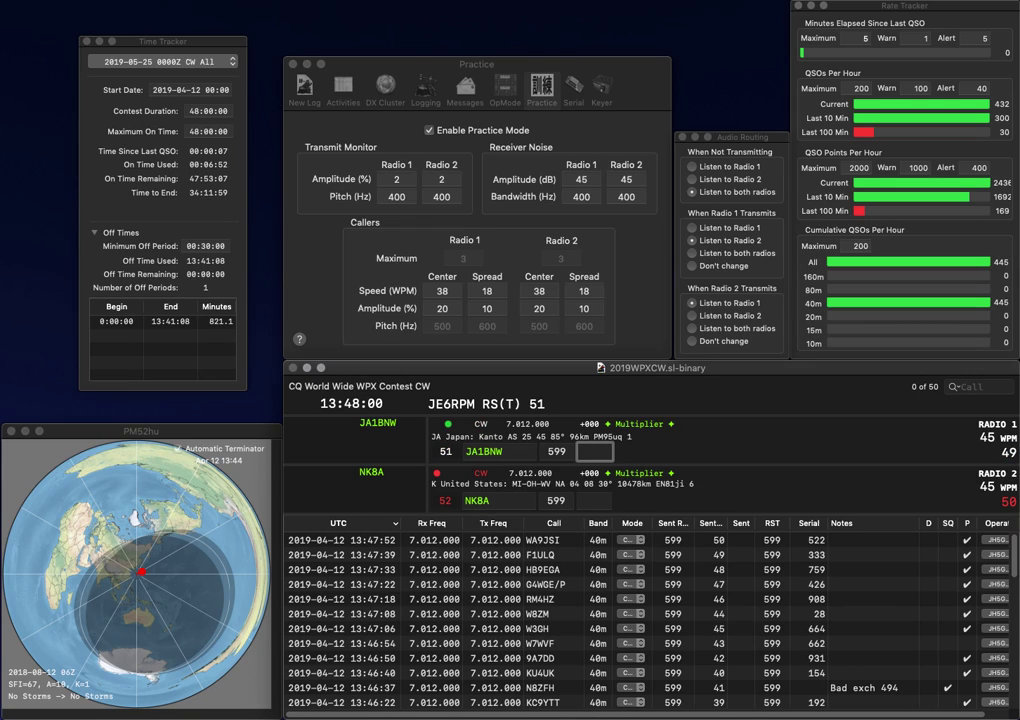
type("820")
key("Return")
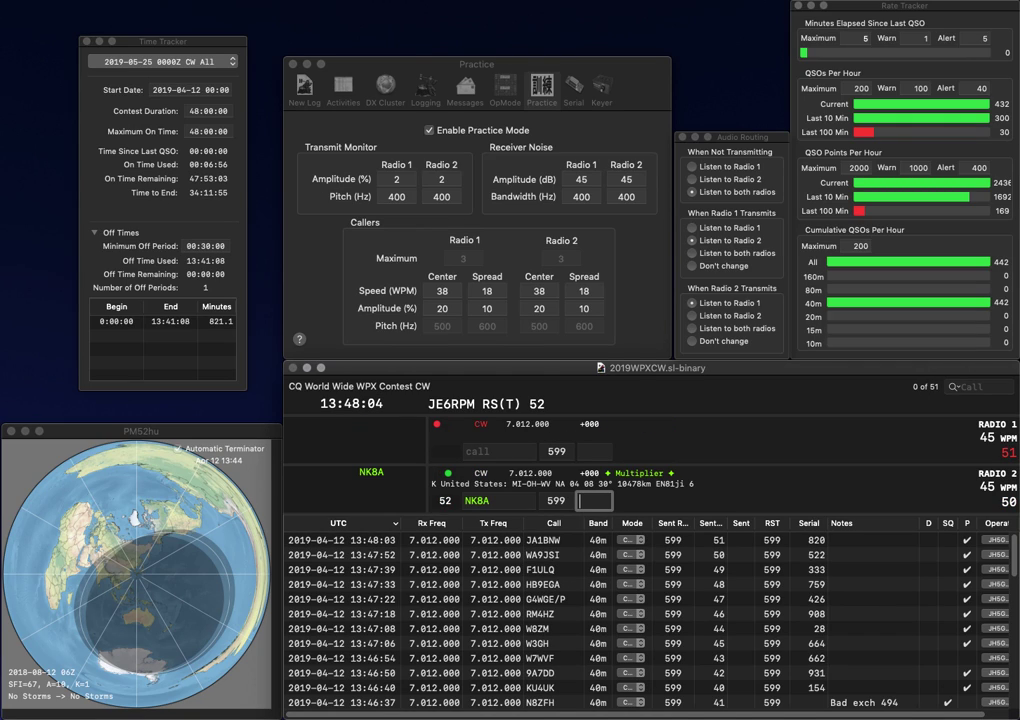
type("482")
key("Return")
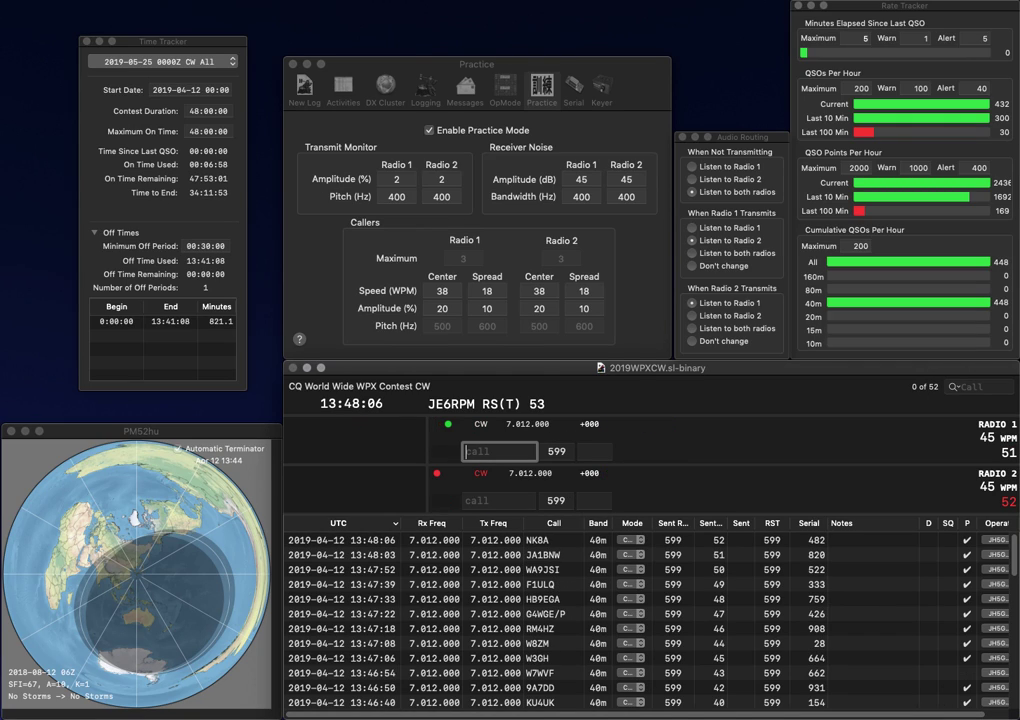
type("AC4VM")
key("Return")
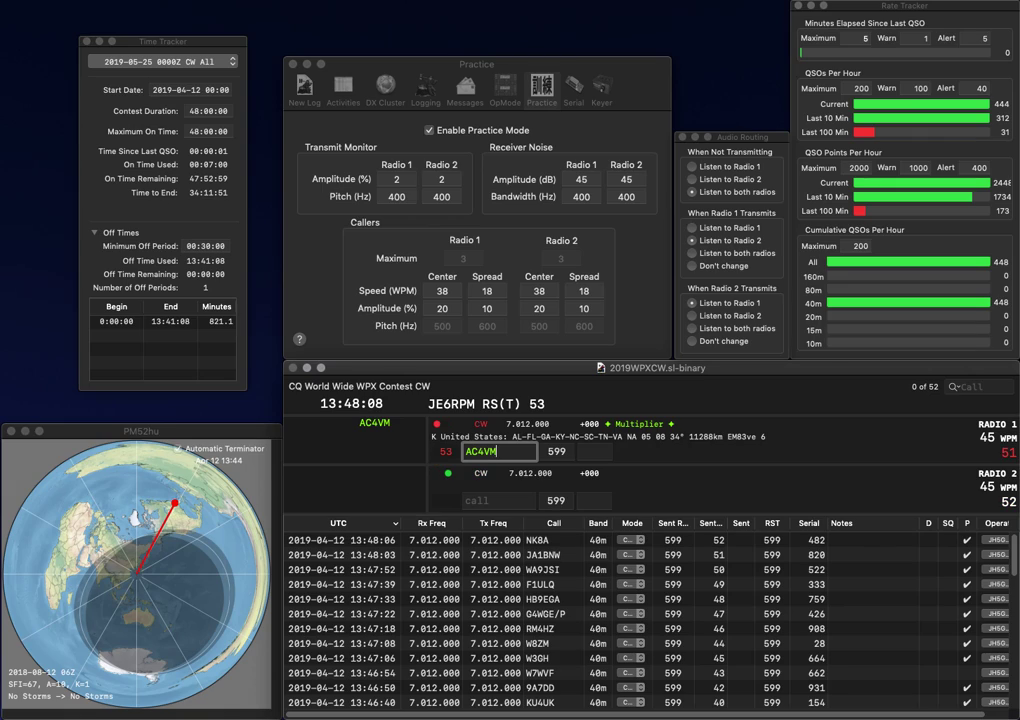
type("W2ECM")
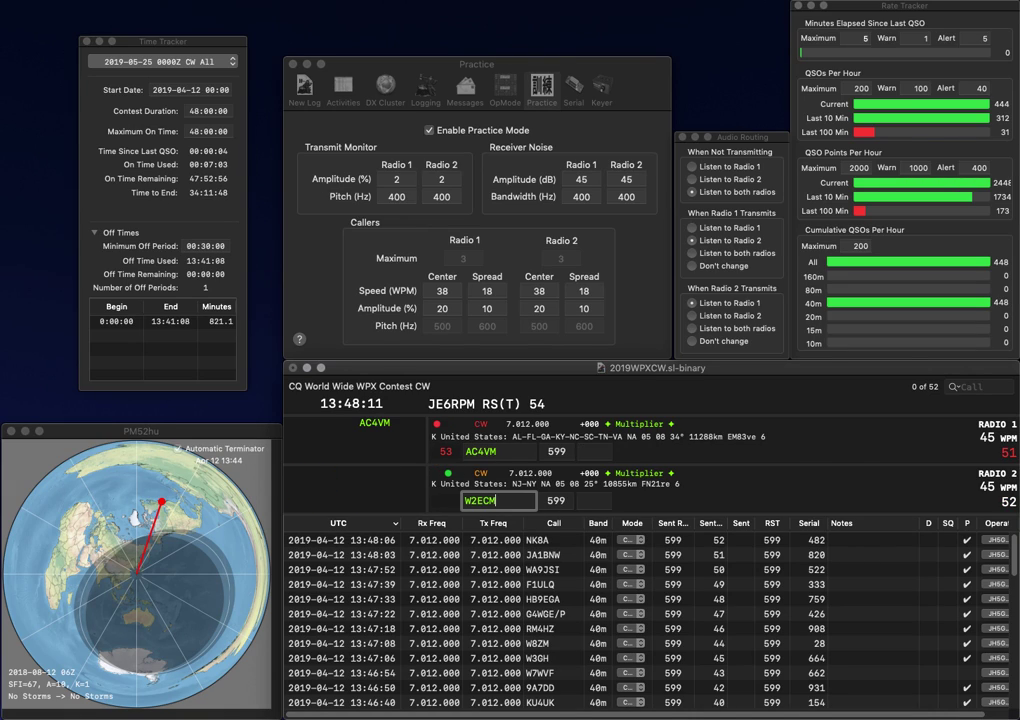
key("Return")
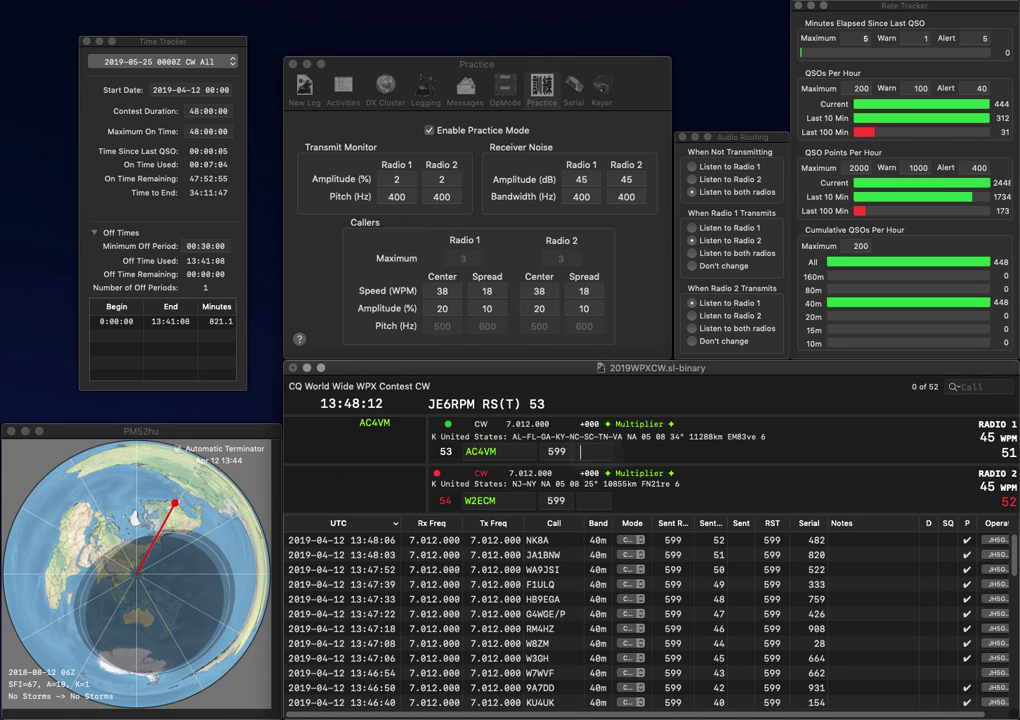
type("6")
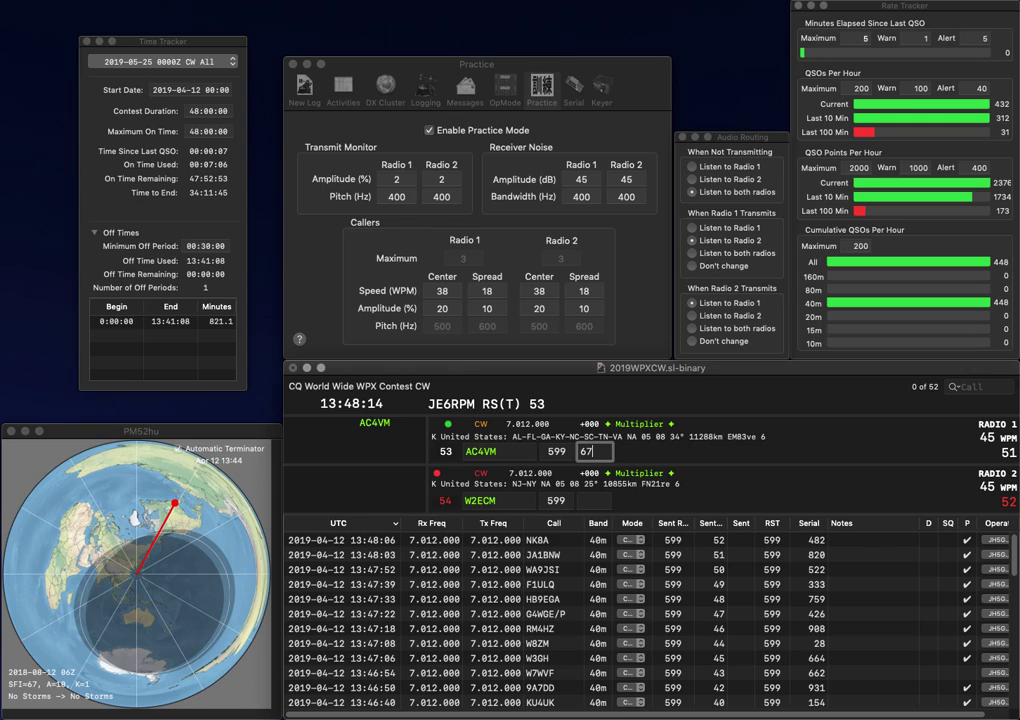
type("7")
key("Return")
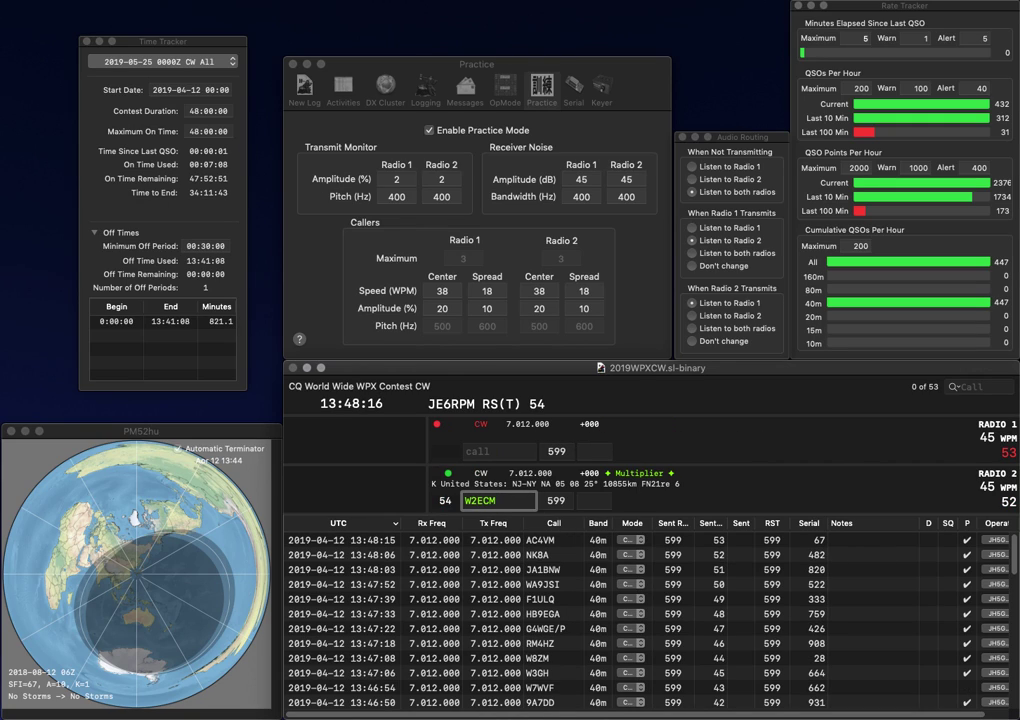
type("W")
key("Return")
type("K")
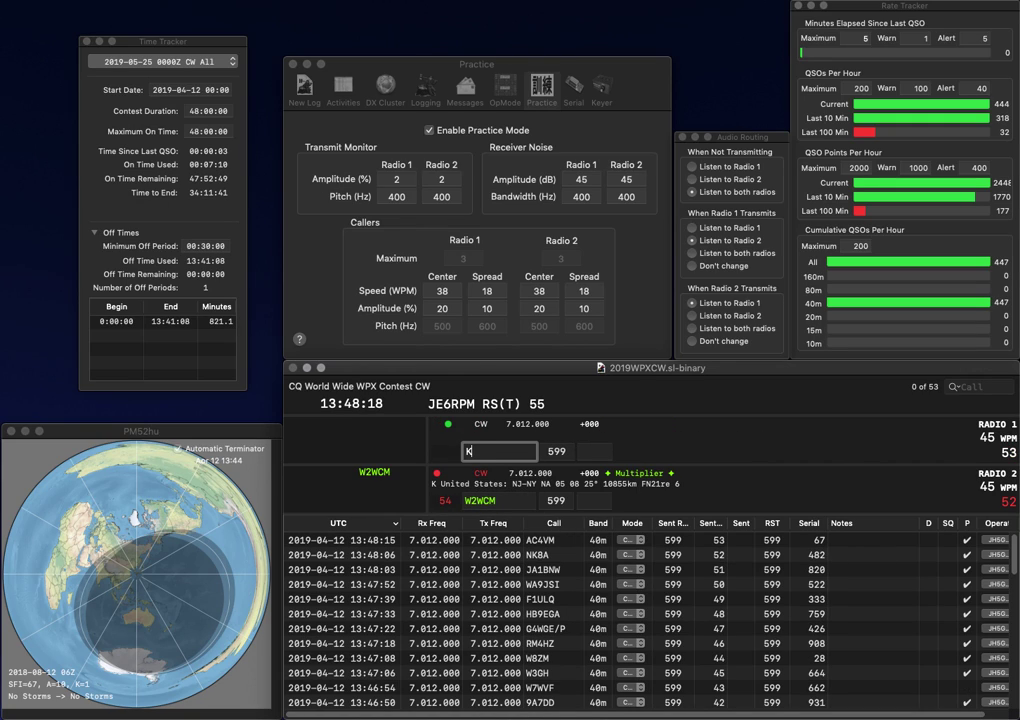
type("4JDP")
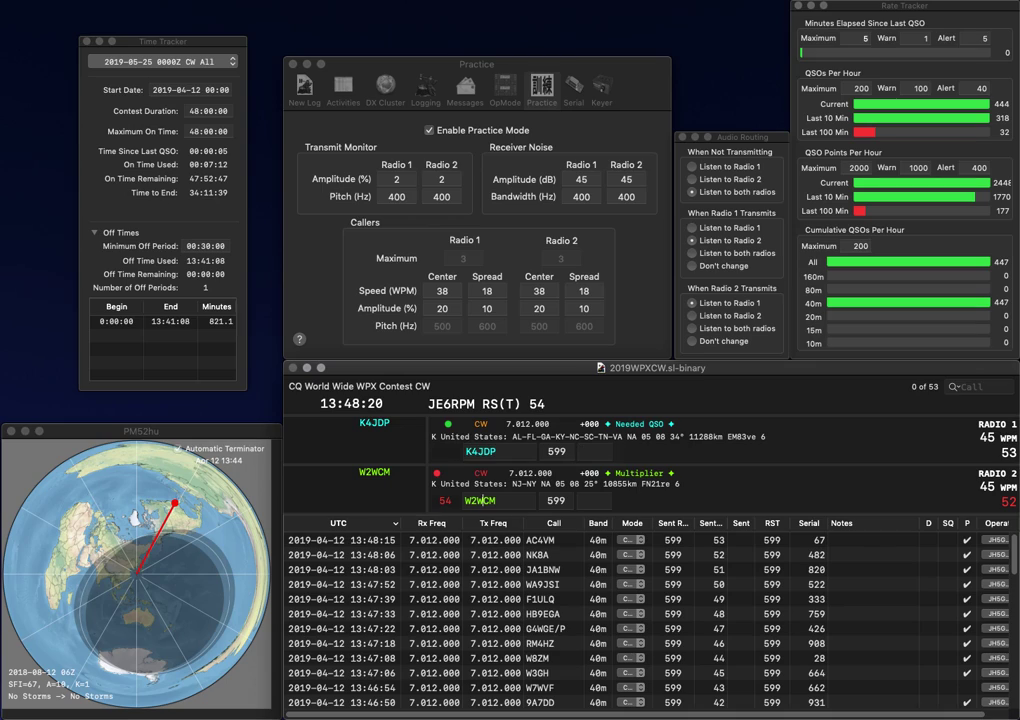
key("Return")
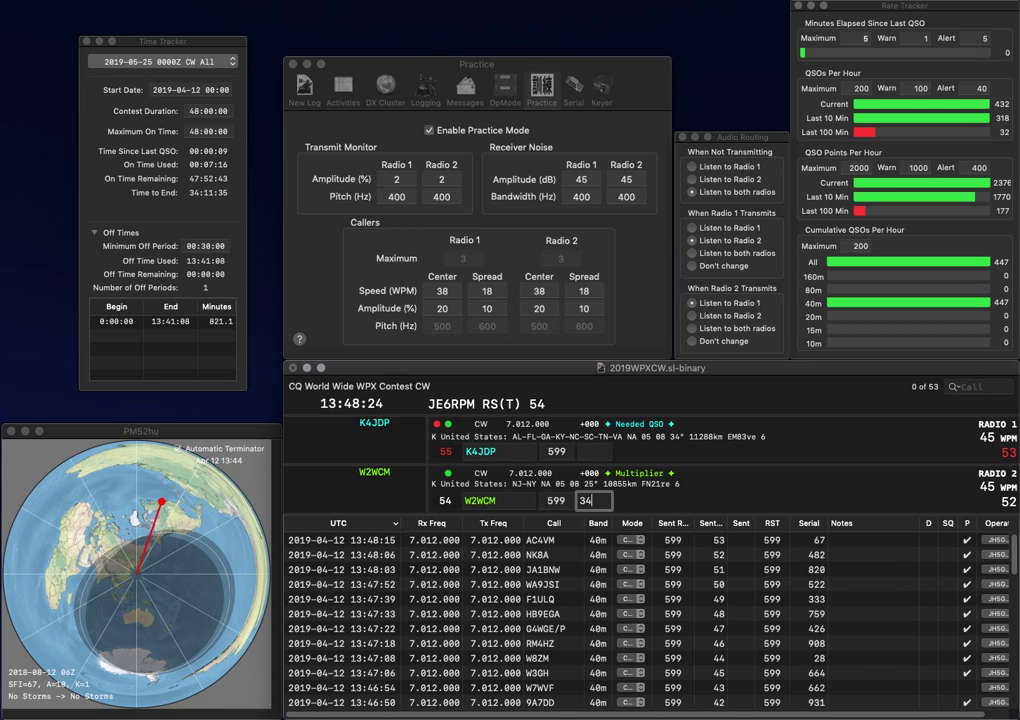
key("Return")
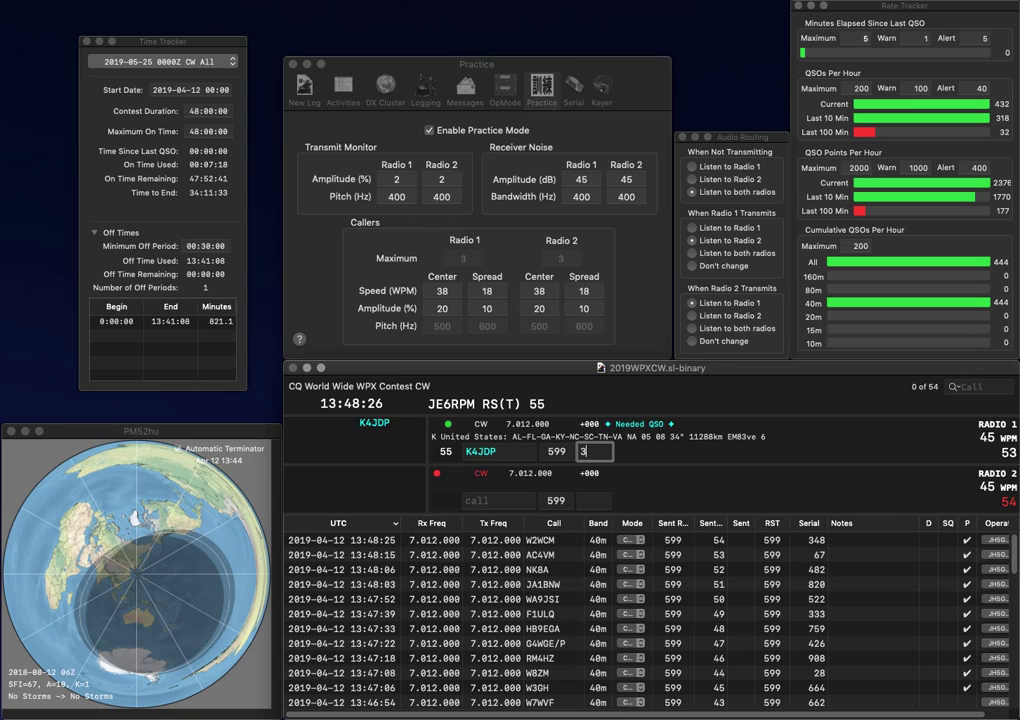
type("39")
key("Return")
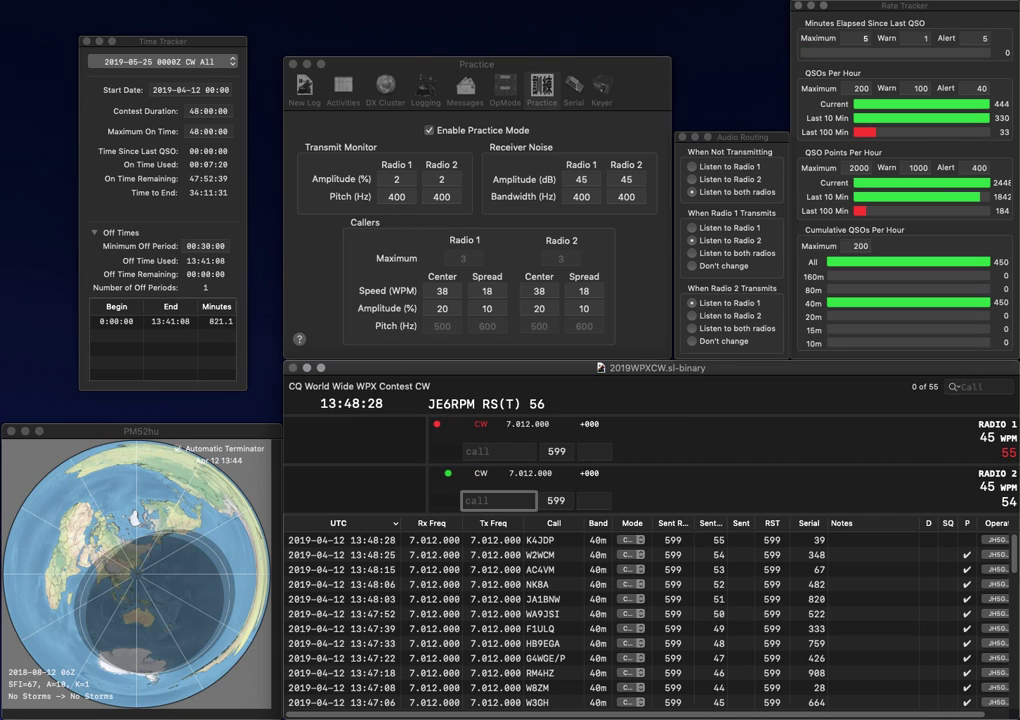
type("KU6H")
key("Return")
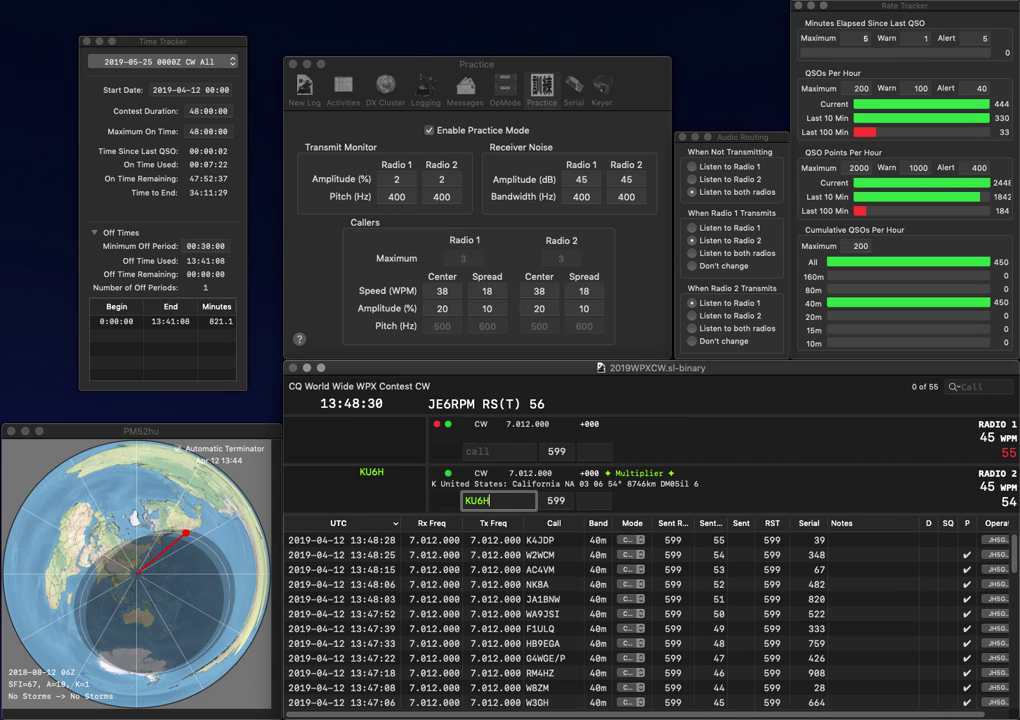
type("IW0RGN")
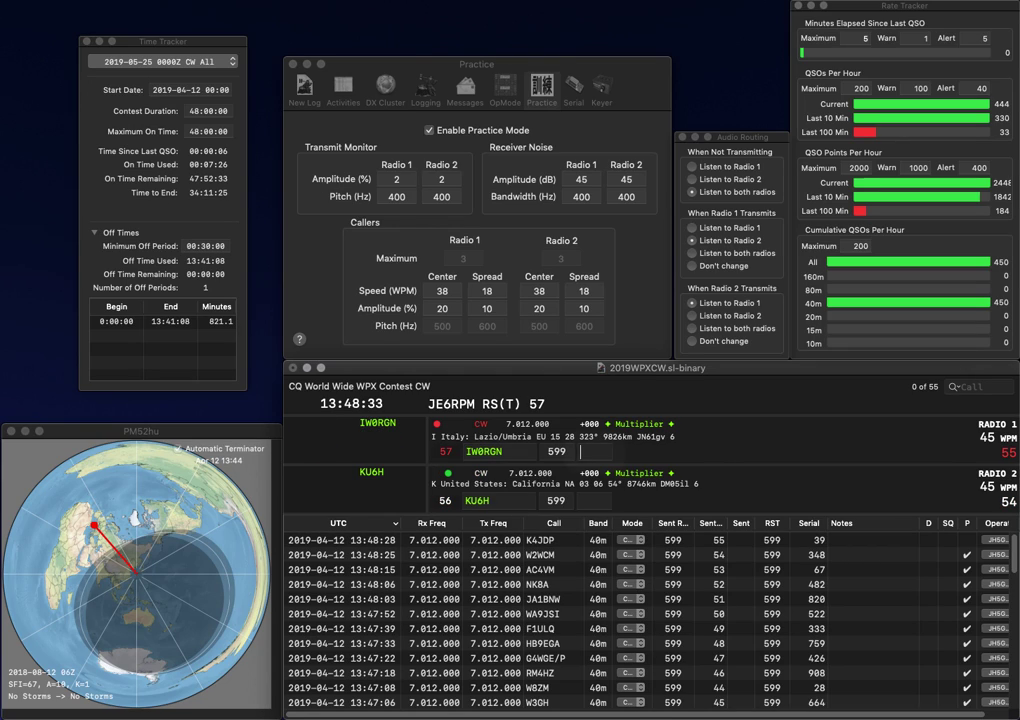
key("Return")
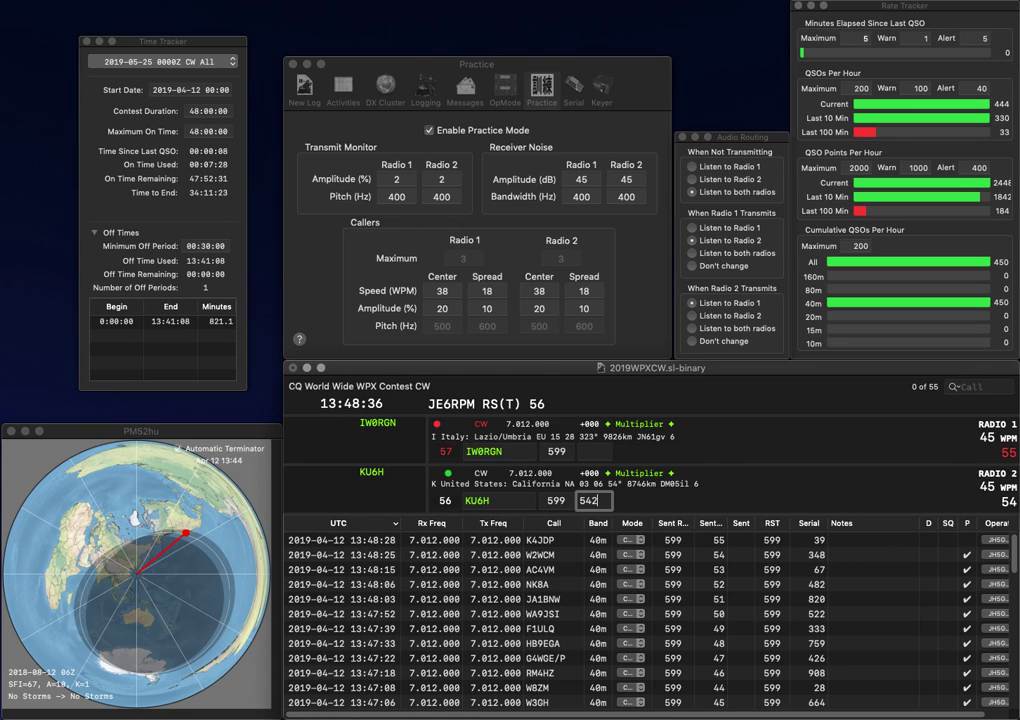
key("Return")
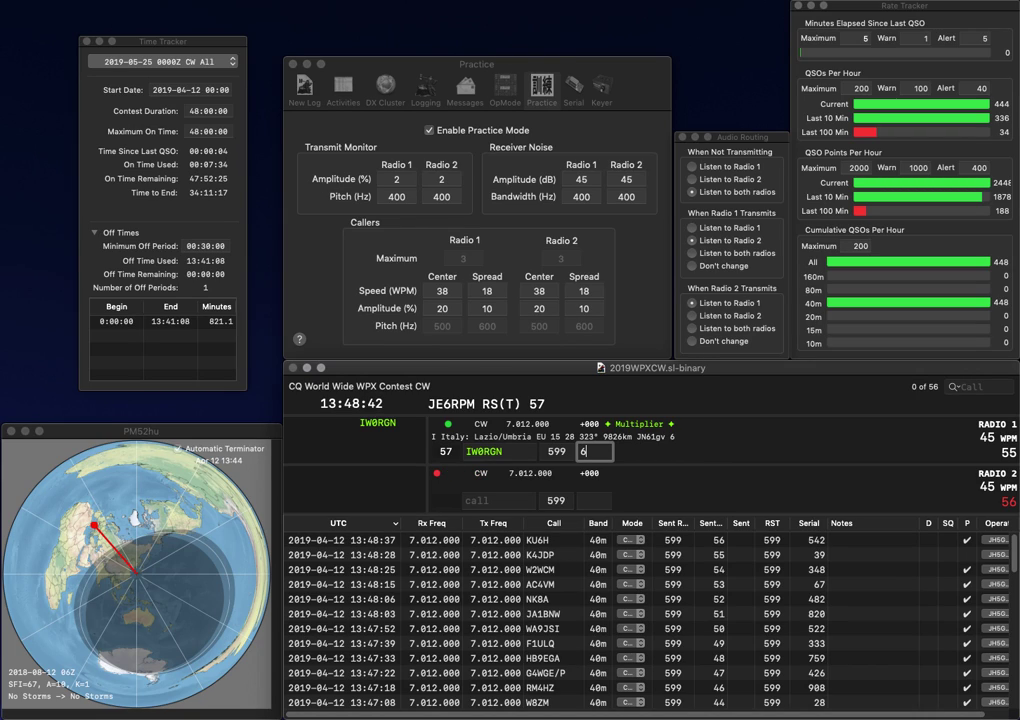
type("646")
key("Return")
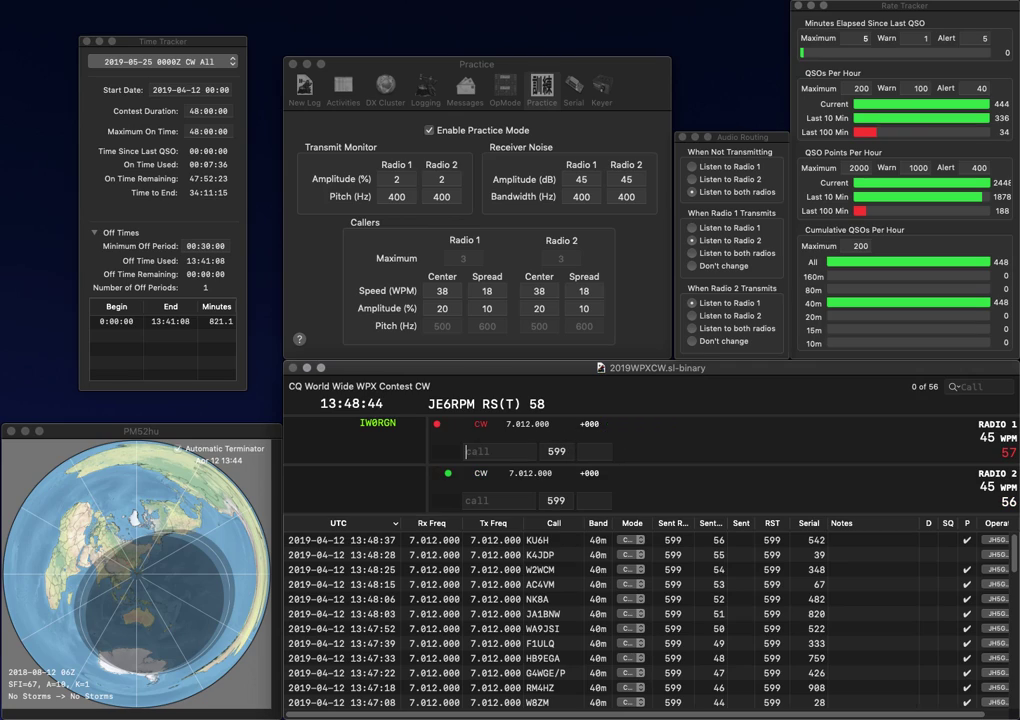
type("KJP")
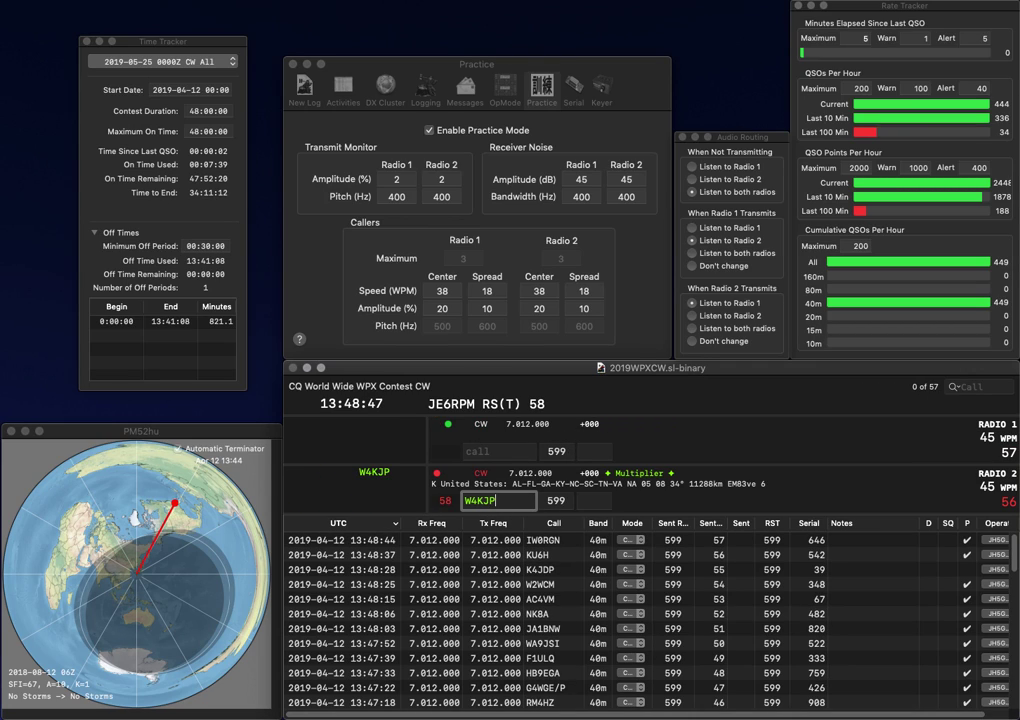
key("Return")
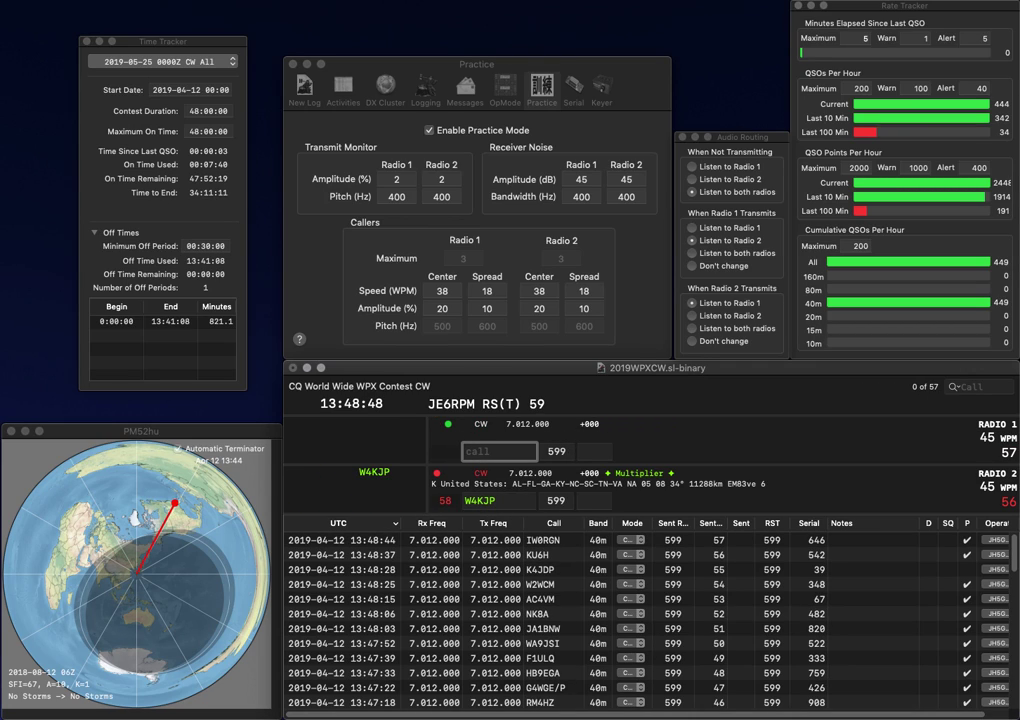
type("ZH")
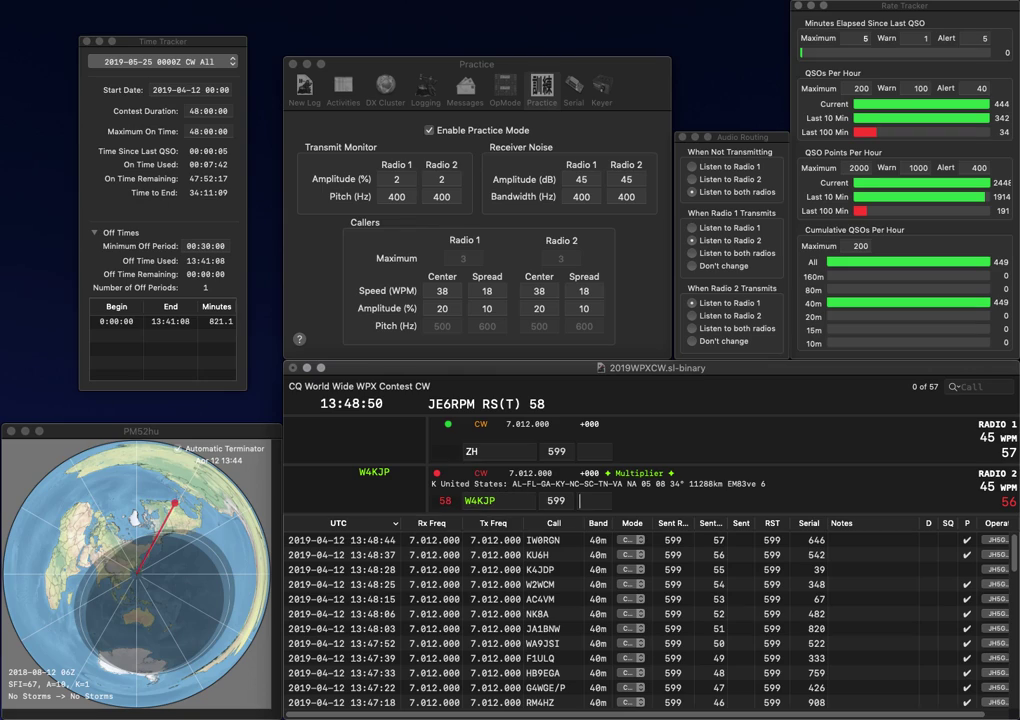
key("Return")
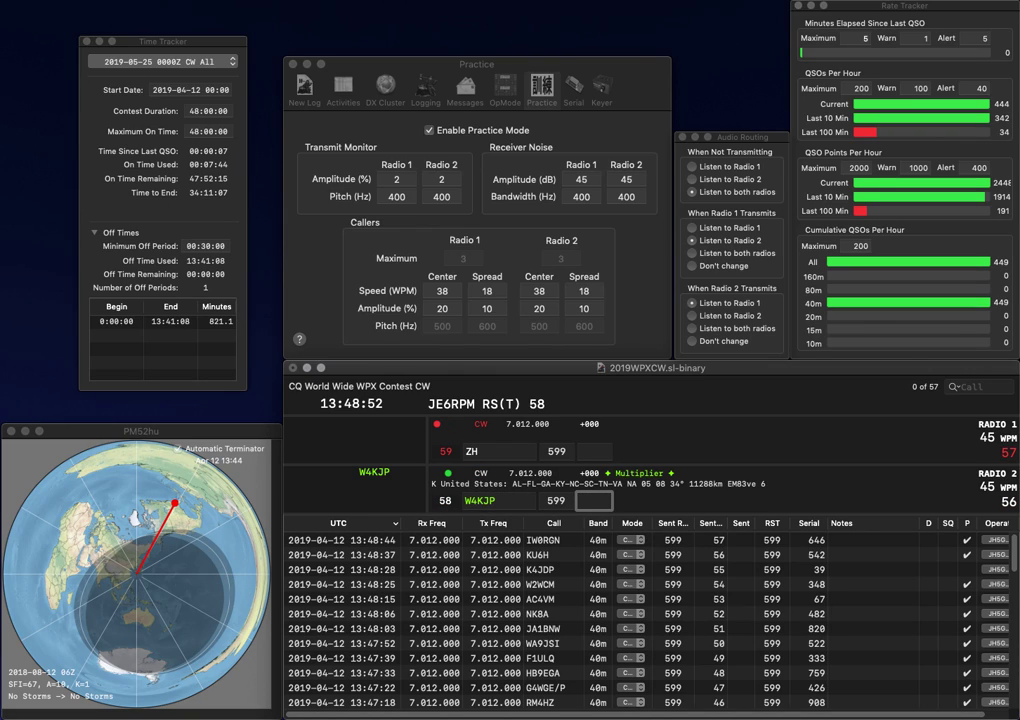
type("0")
key("Return")
type("L6")
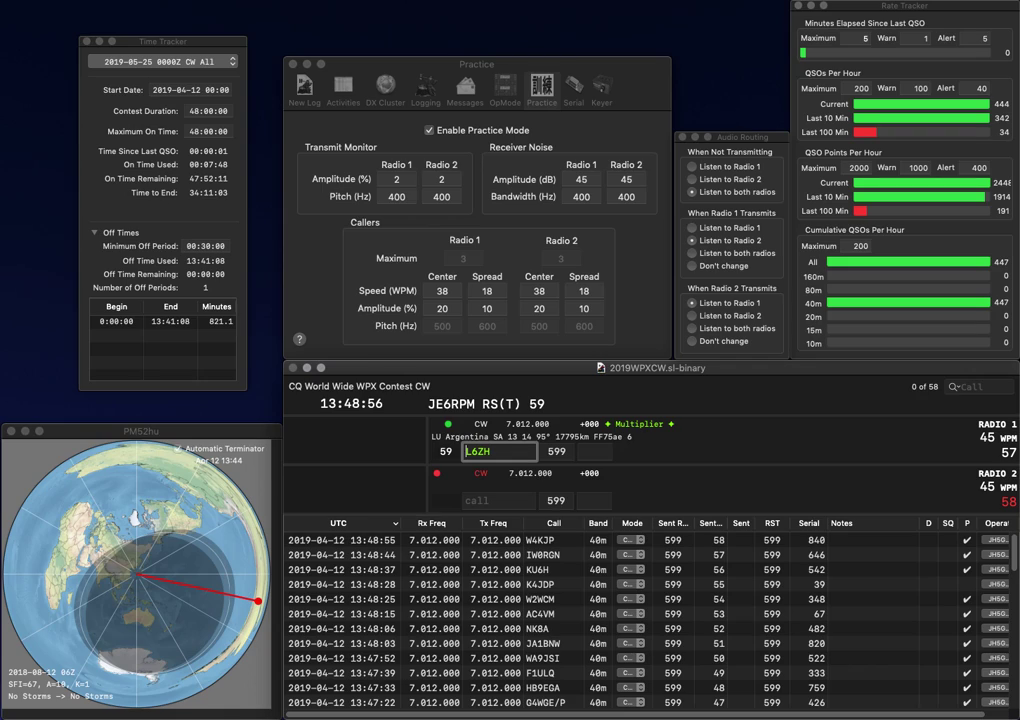
key("Right")
key("BackSpace")
type("Z7")
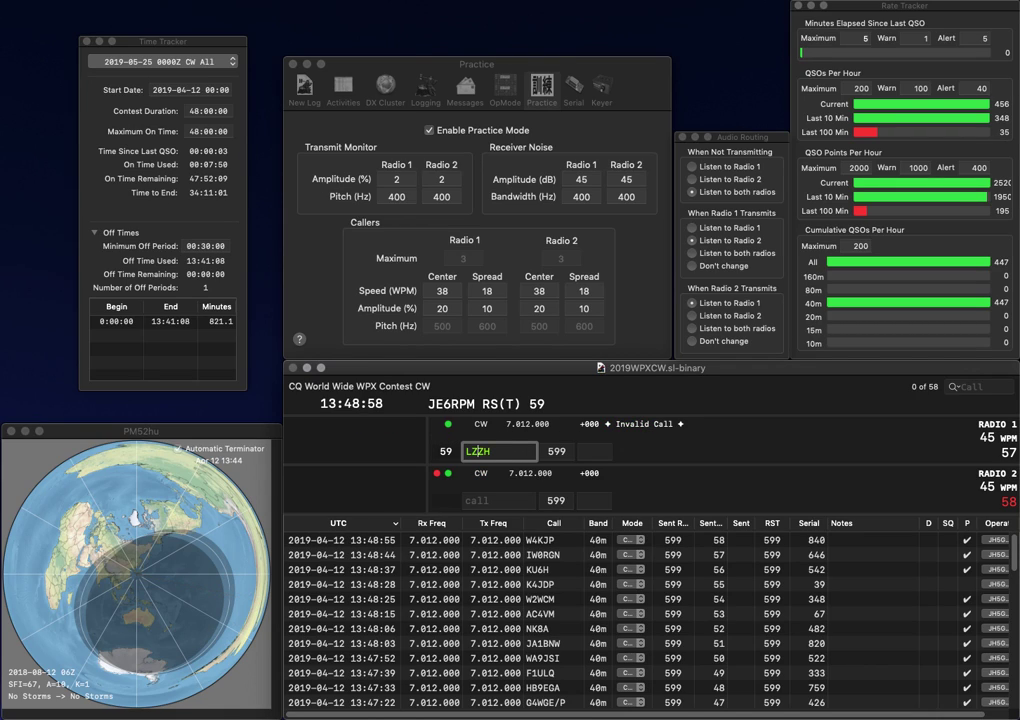
key("Return")
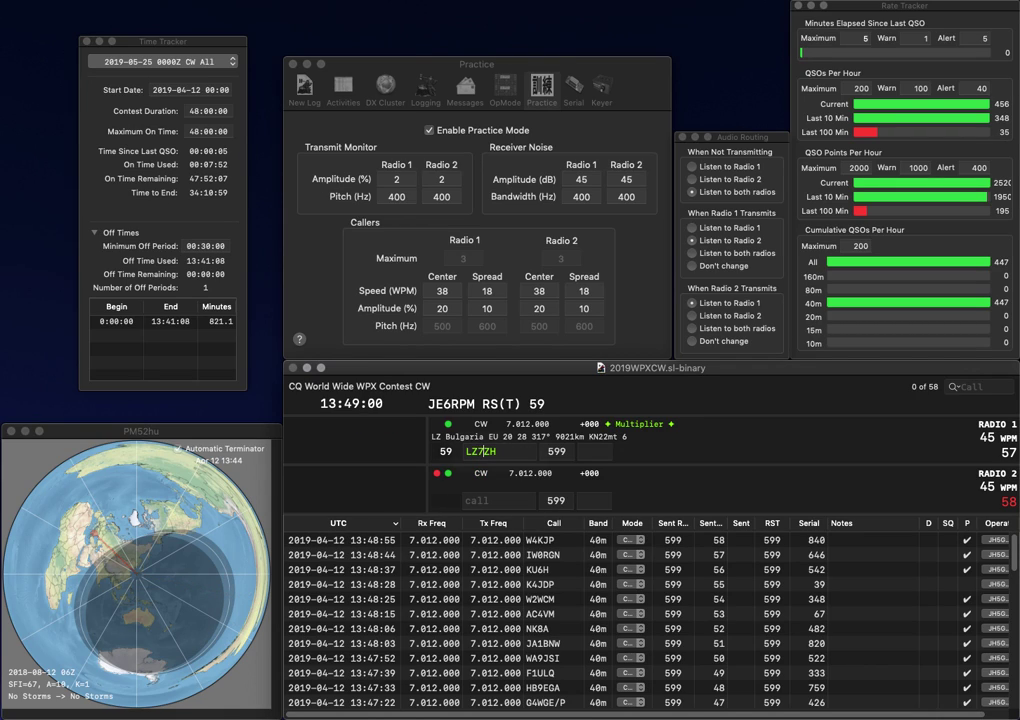
Answer WO1I on Radio 2 and correct the Radio 1 call to LZ7H
type("WO1I")
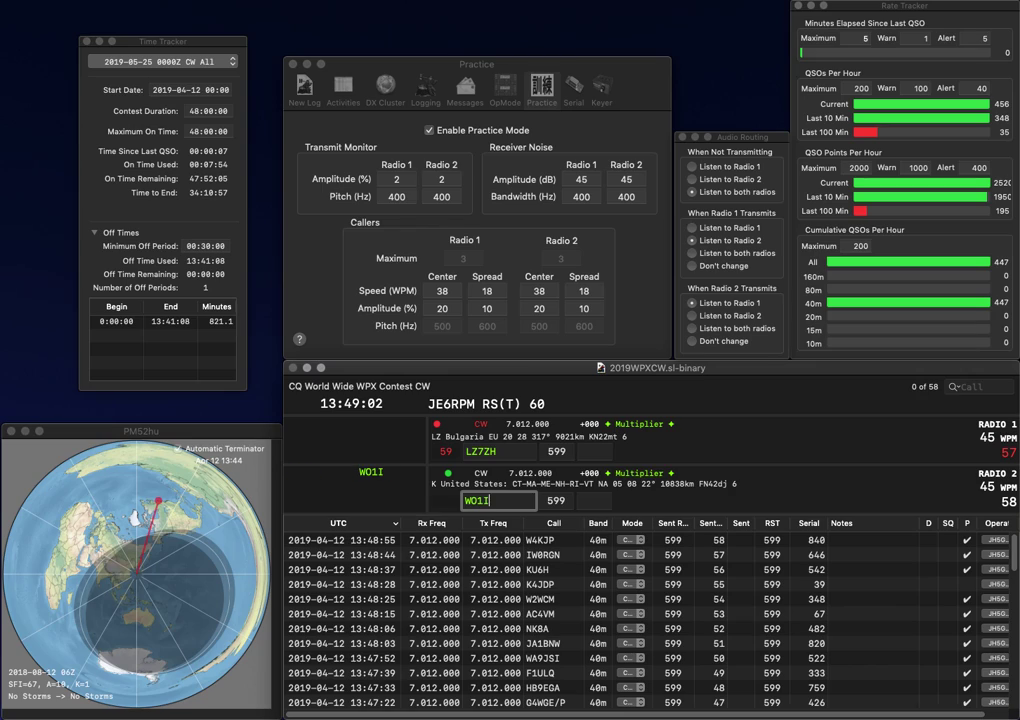
key("Return")
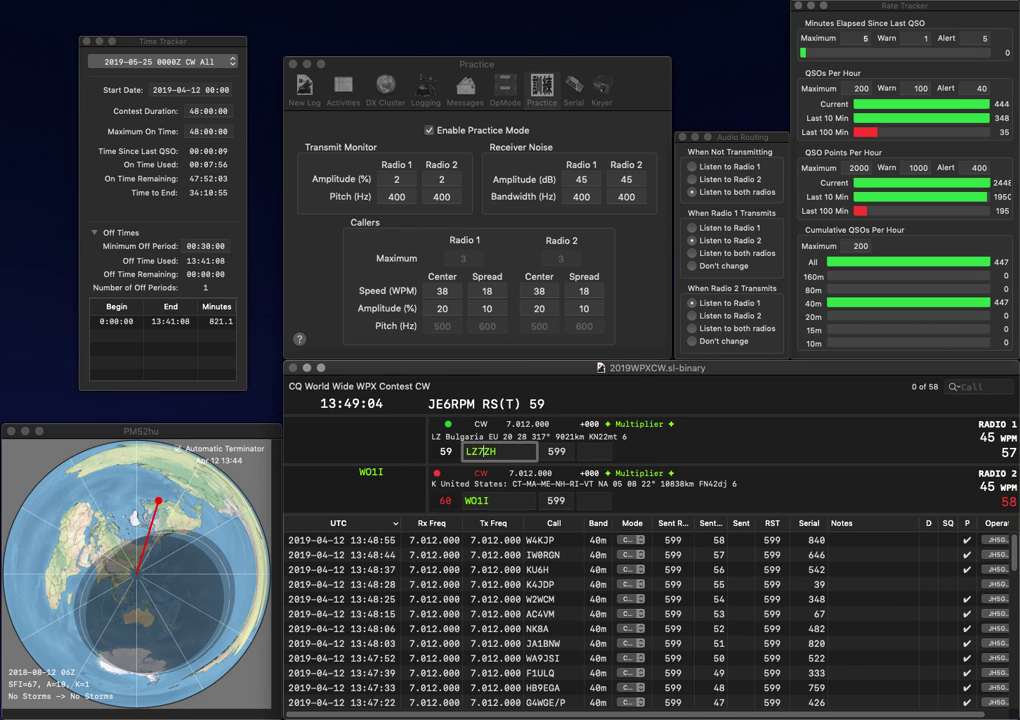
key("BackSpace")
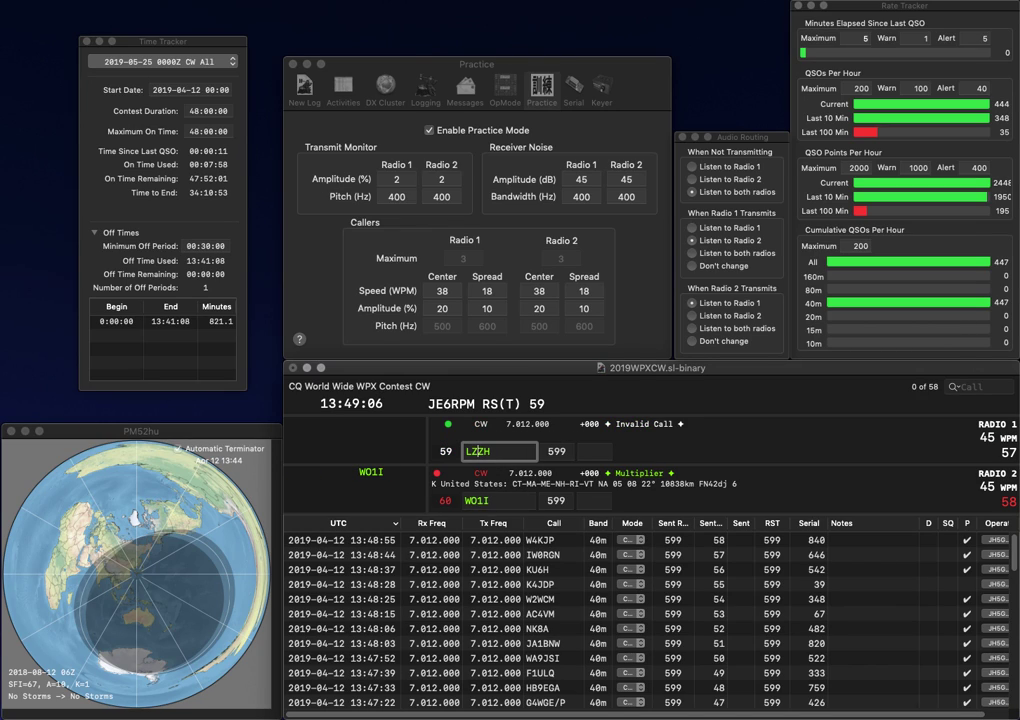
key("Delete")
type("7")
key("Return")
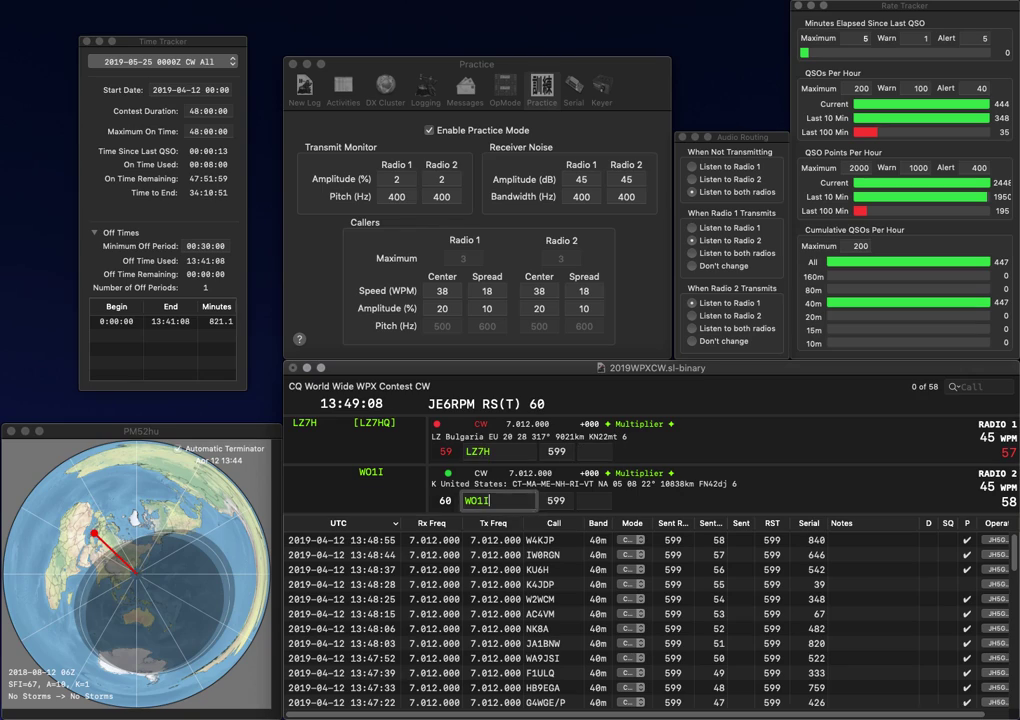
type("24")
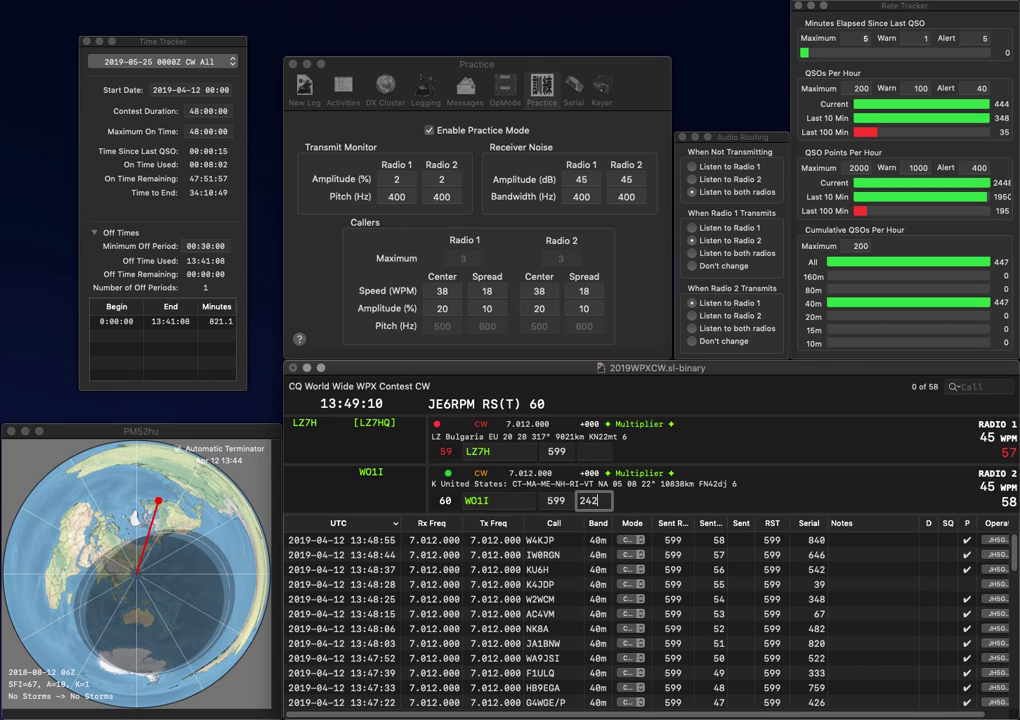
type("2")
key("Return")
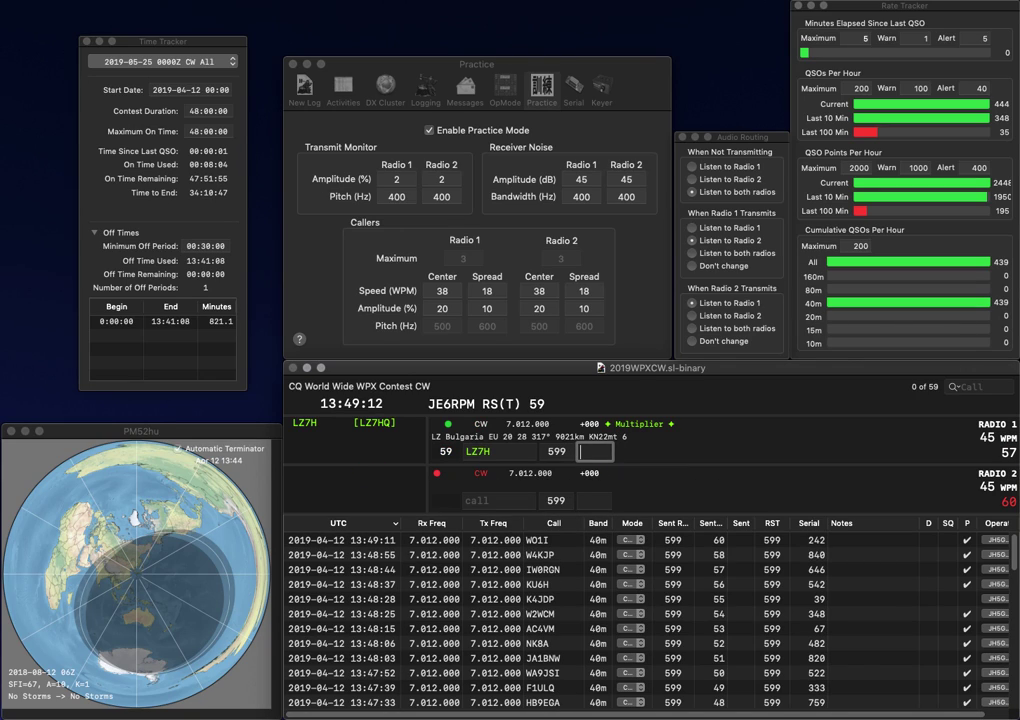
type("220")
key("Return")
type("ZKT")
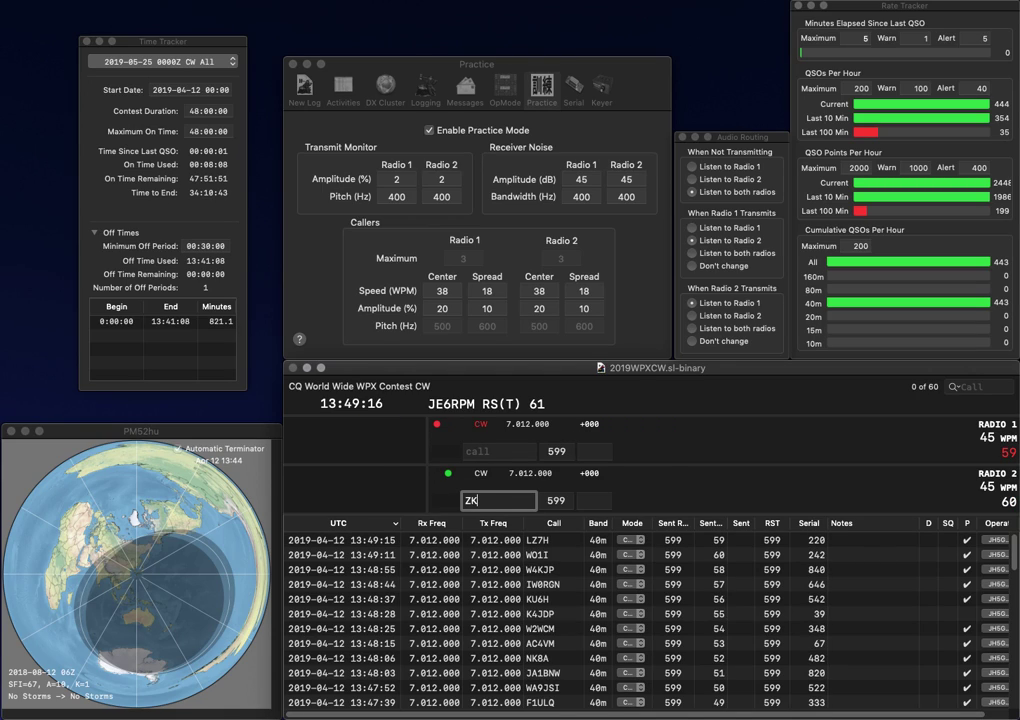
key("Left")
key("Left")
key("Left")
type("GO4")
key("Return")
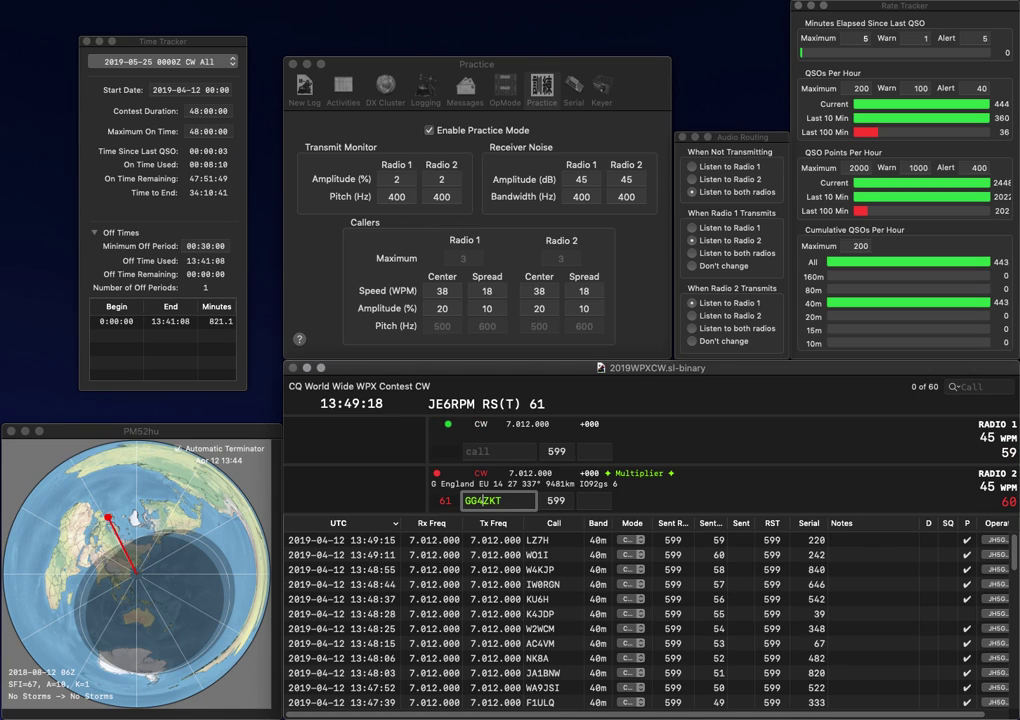
Correct the Radio 2 call to G4ZKT and resend the exchange
key("BackSpace")
key("BackSpace")
type("4")
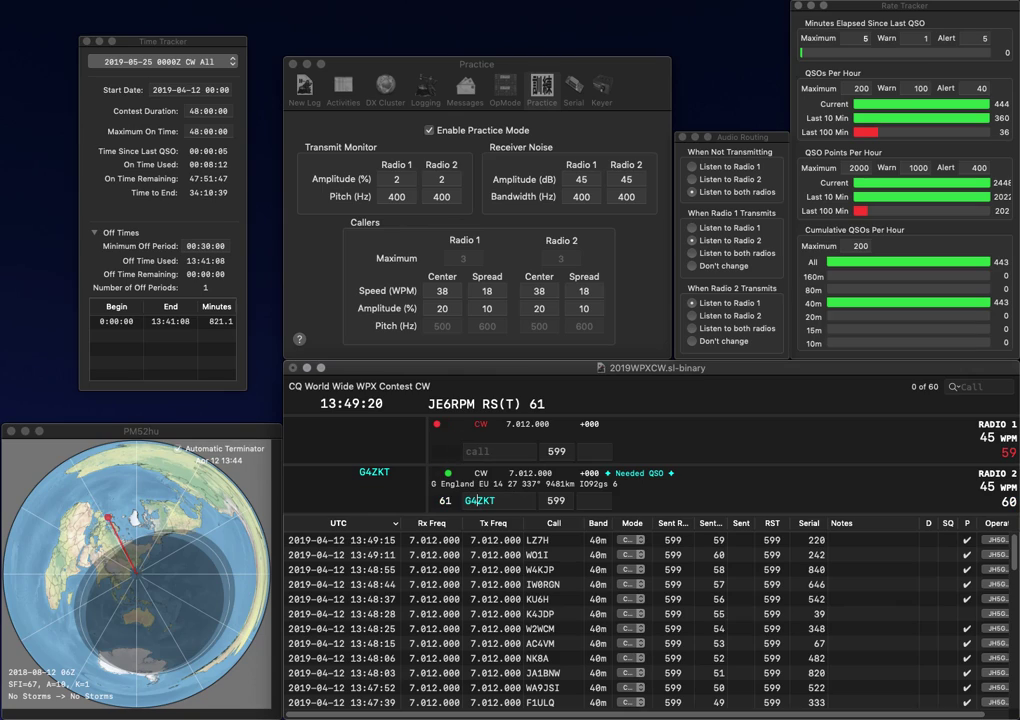
key("Return")
type("JA6GPR")
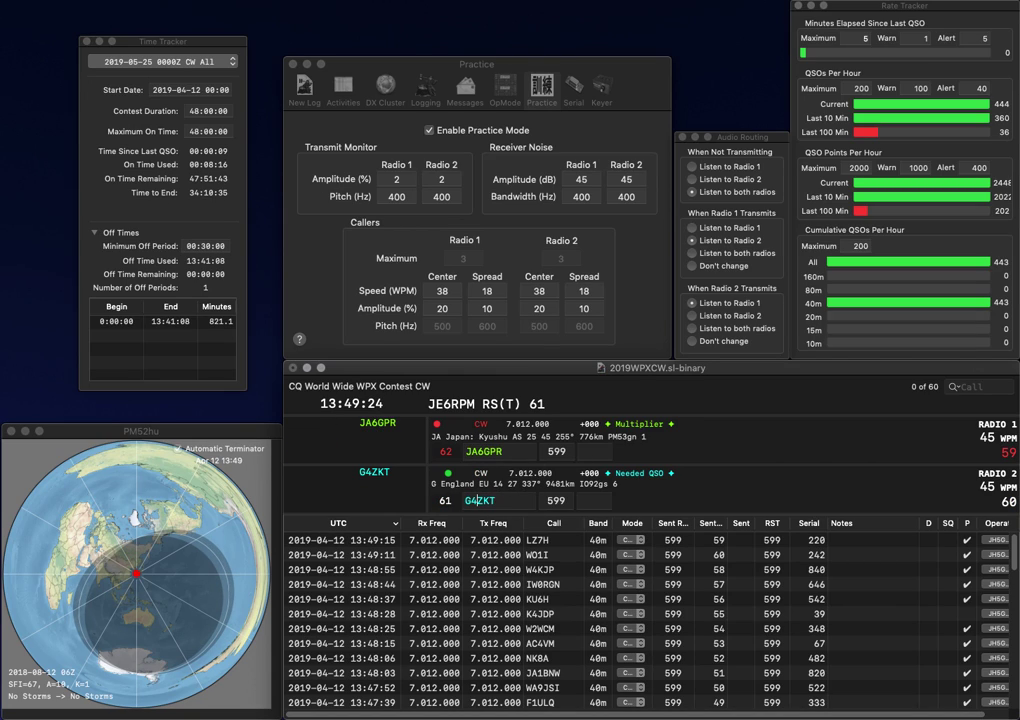
key("Return")
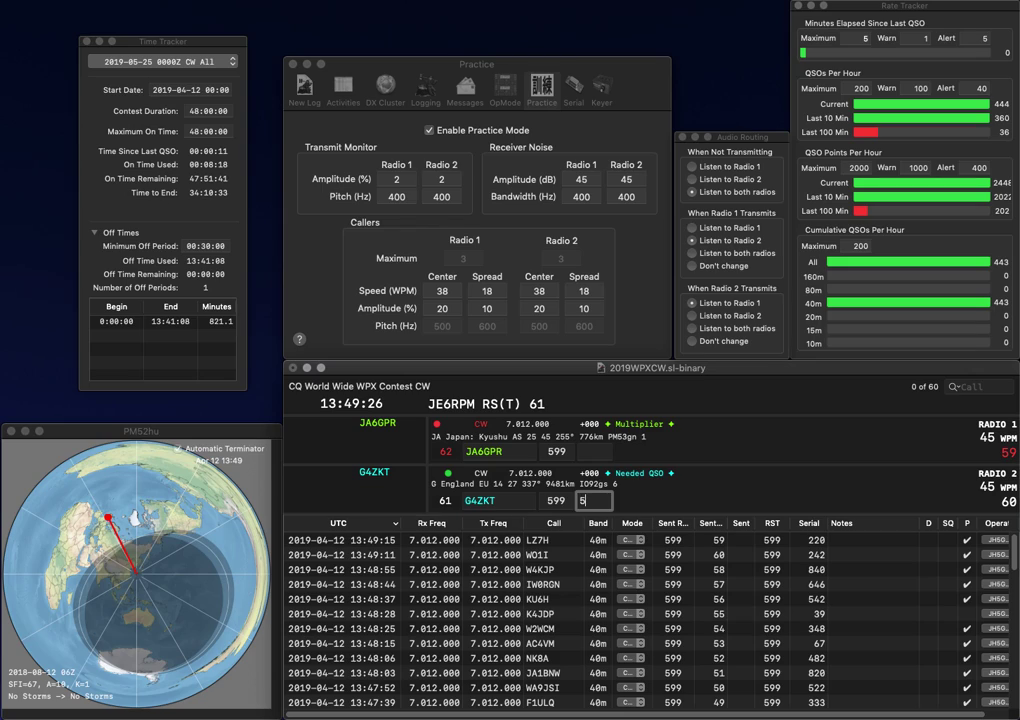
type("514")
key("Return")
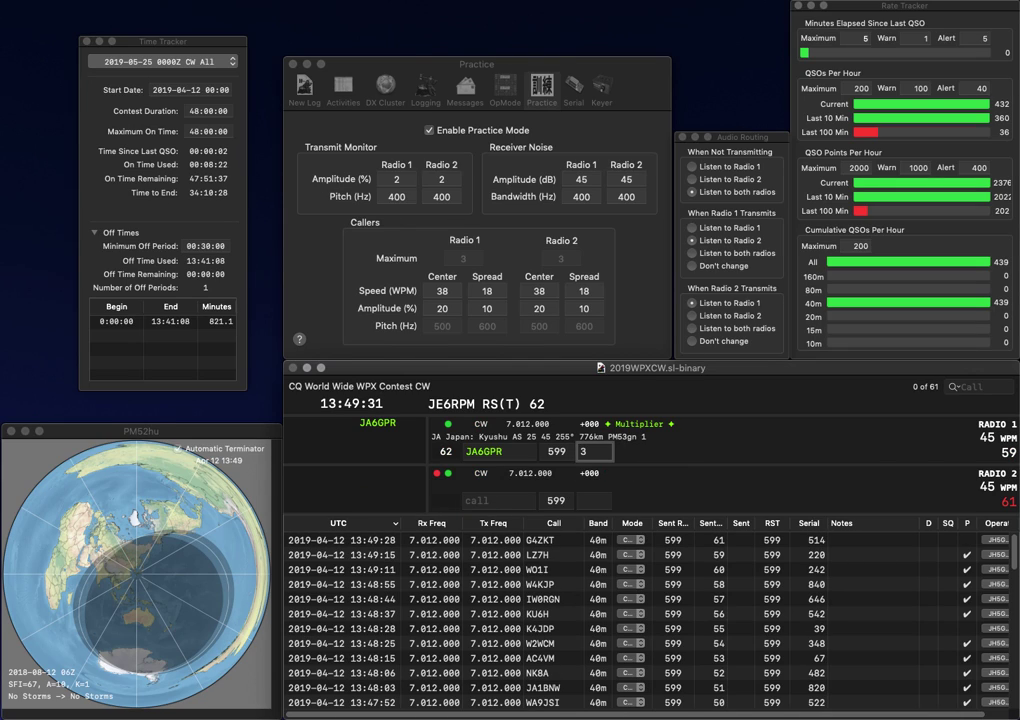
key("Return")
type("WE7")
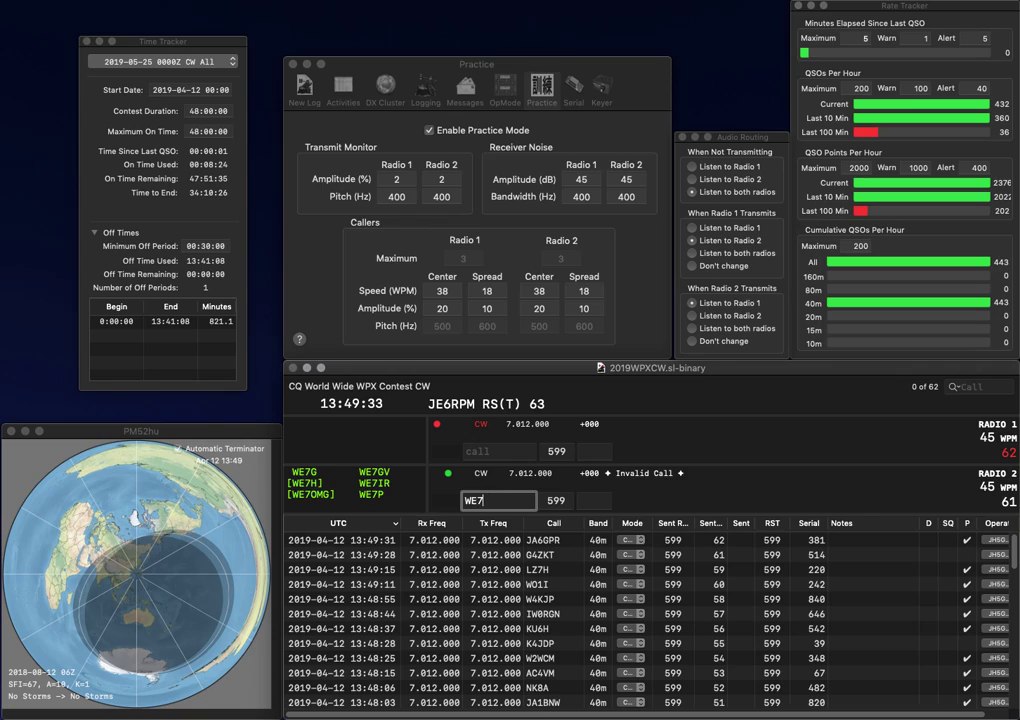
type("OMG")
key("Return")
Answer the next Radio 1 caller as VE9EX
type("V")
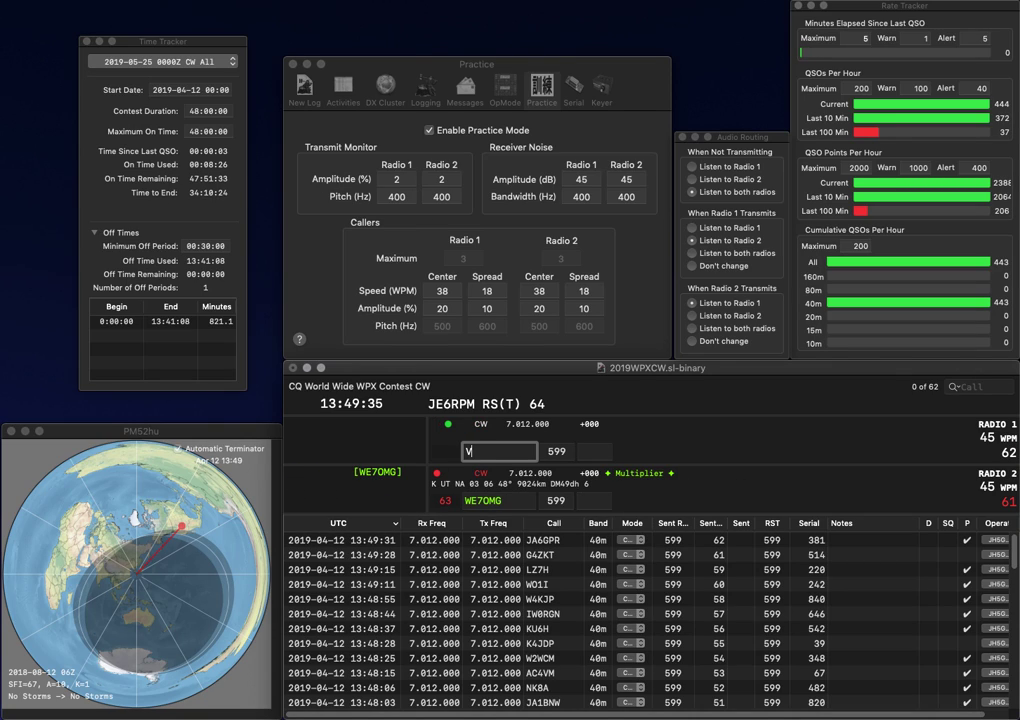
type("E9E")
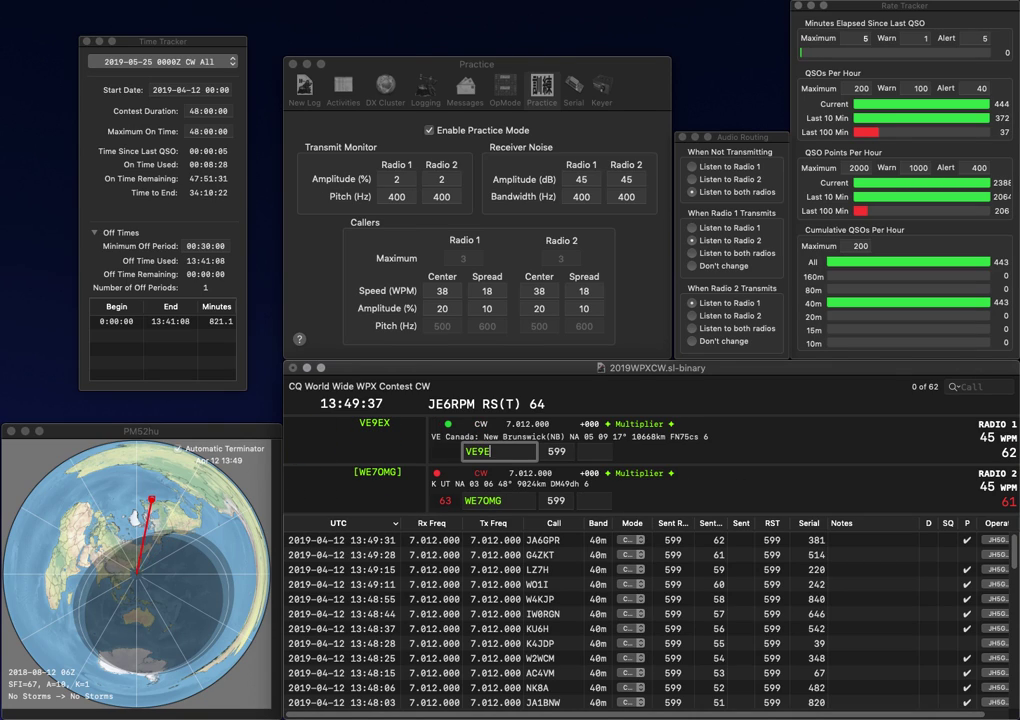
type("X")
key("Return")
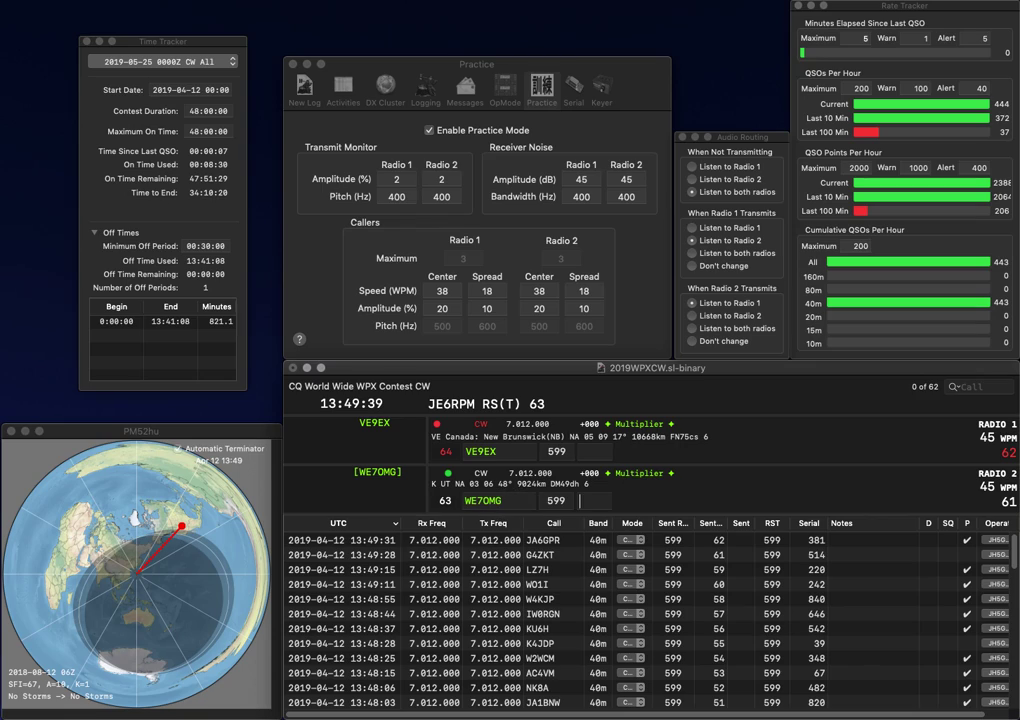
type("83")
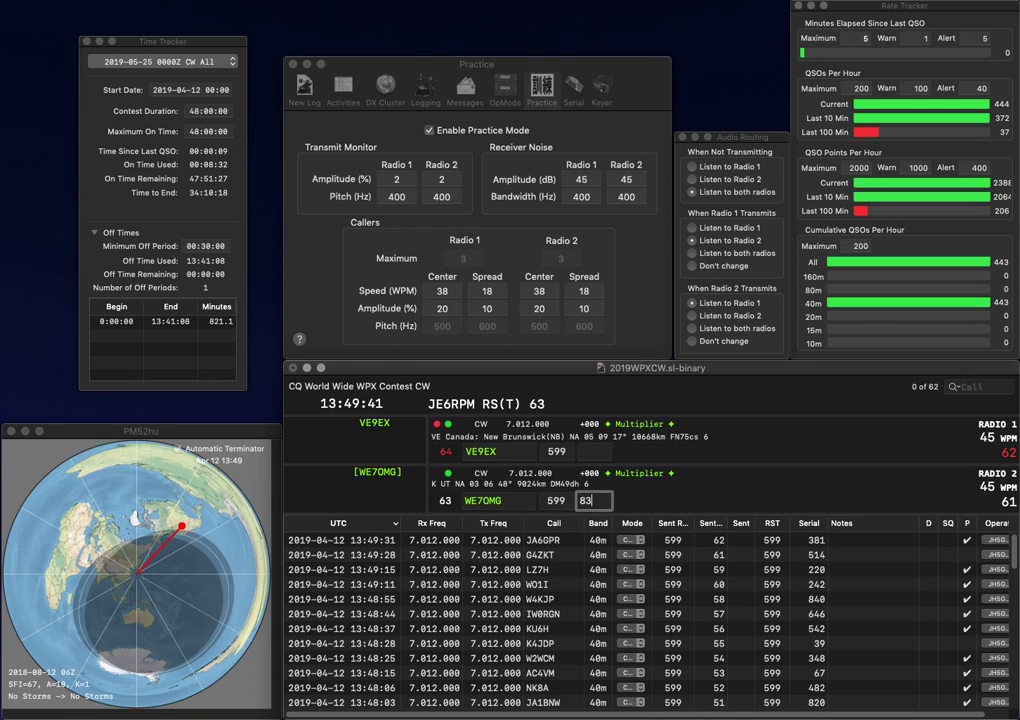
type("8")
key("Return")
type("3")
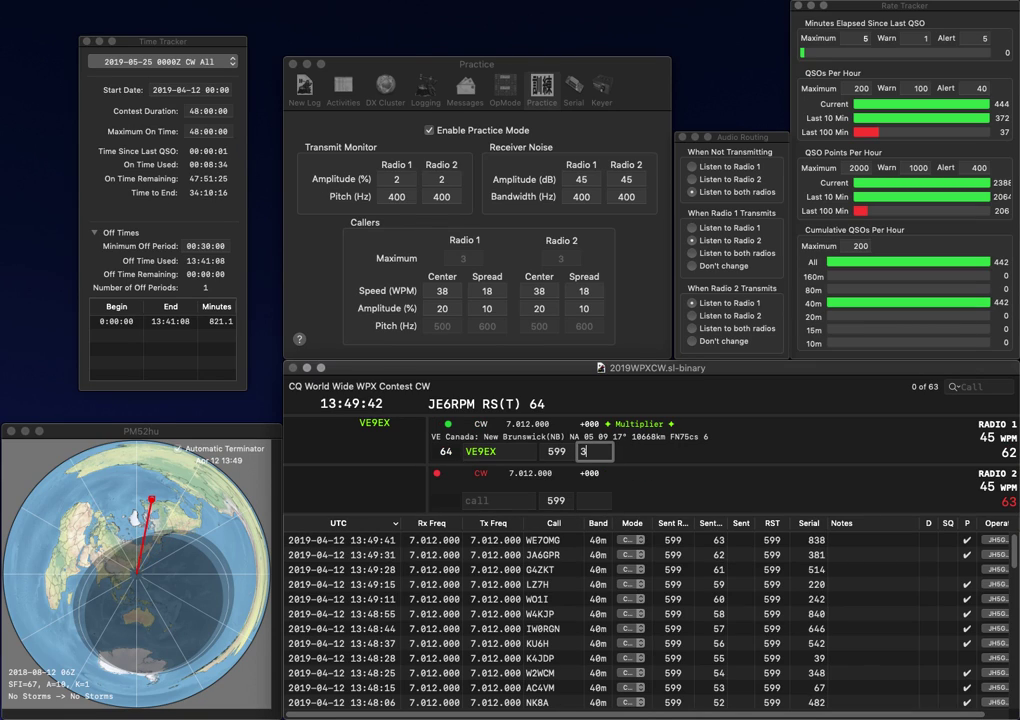
type("40")
key("Return")
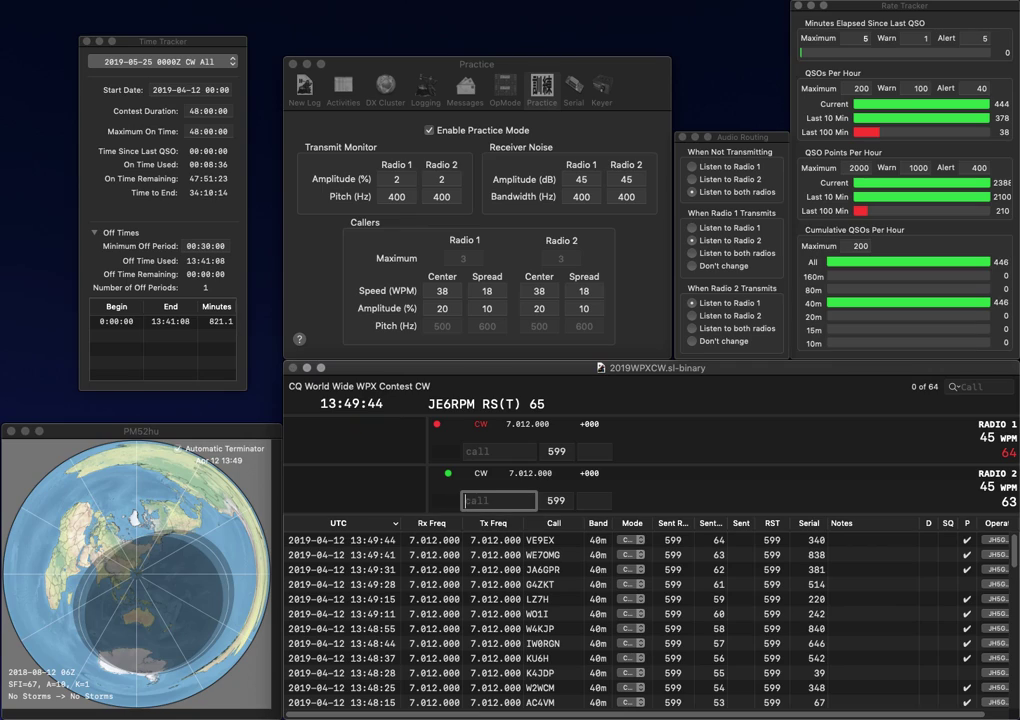
Answer the partial call DDM on Radio 2 and RK3PWR on Radio 1
type("DL")
type("M")
key("Return")
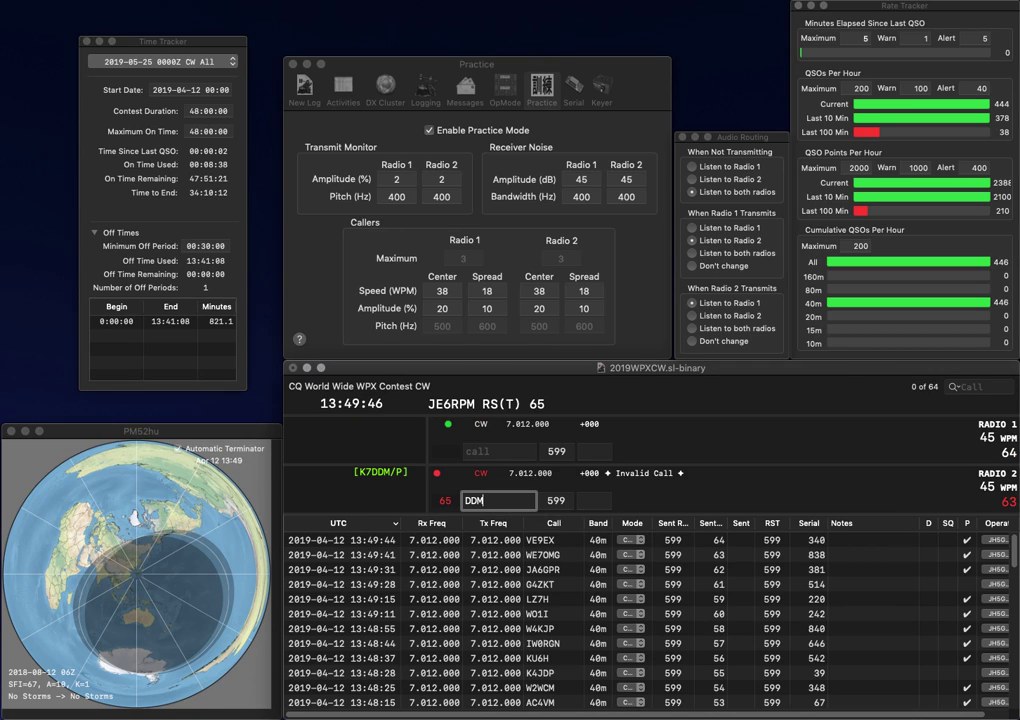
type("N")
key("BackSpace")
type("RK3")
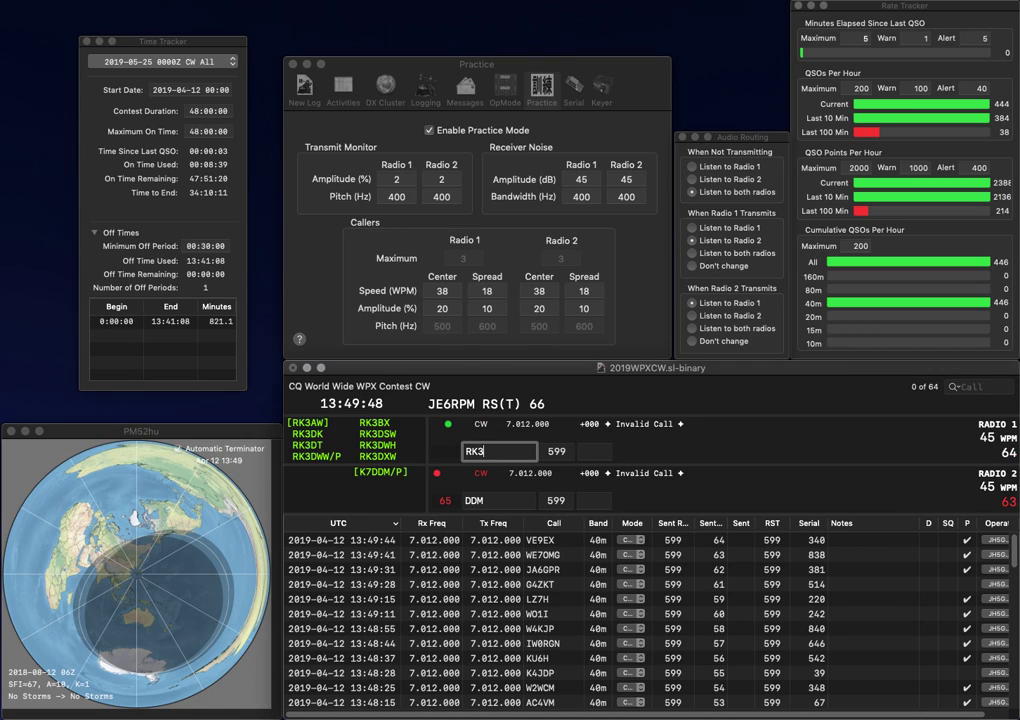
type("PWR")
key("Return")
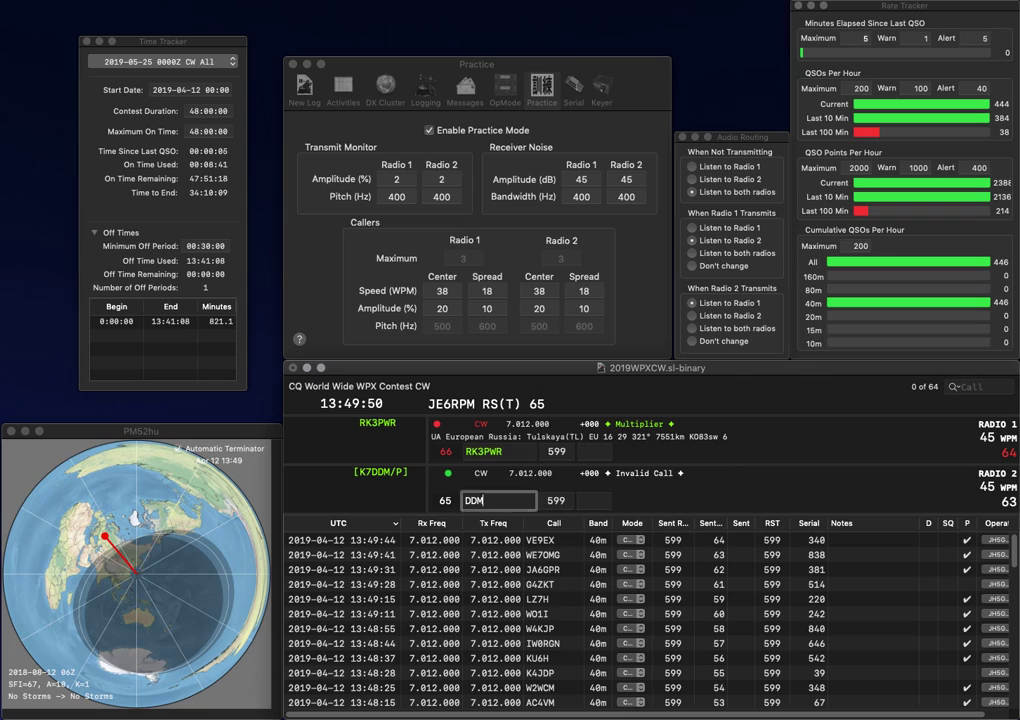
Change the partial call on Radio 2 to DSM and resend it
key("Left")
key("BackSpace")
type("S")
key("Return")
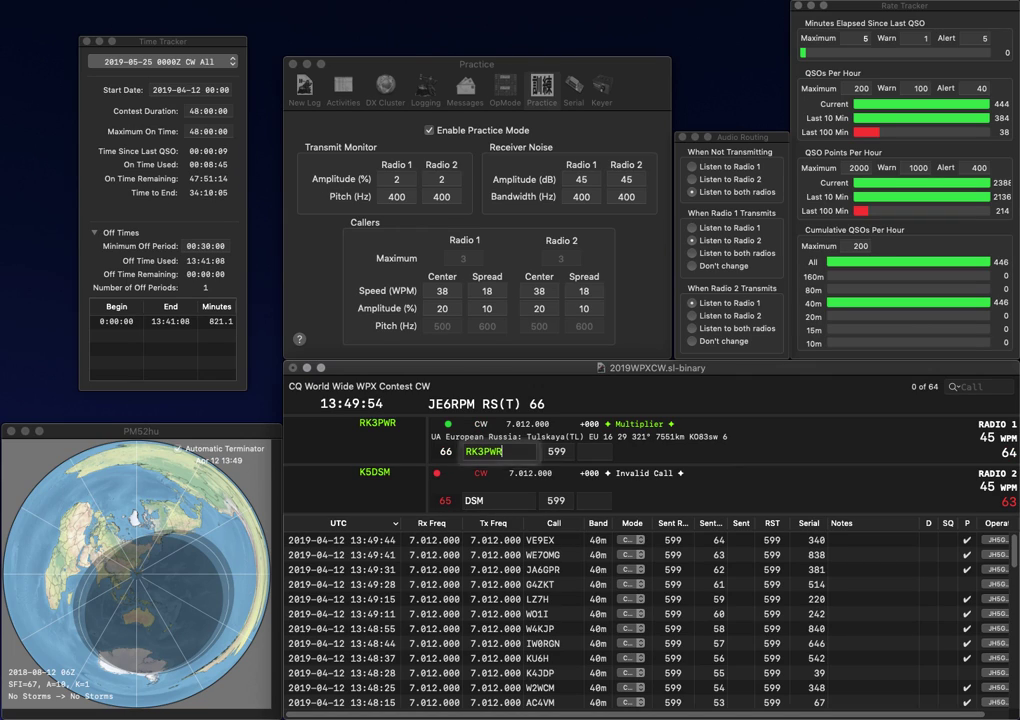
key("Tab")
type("26")
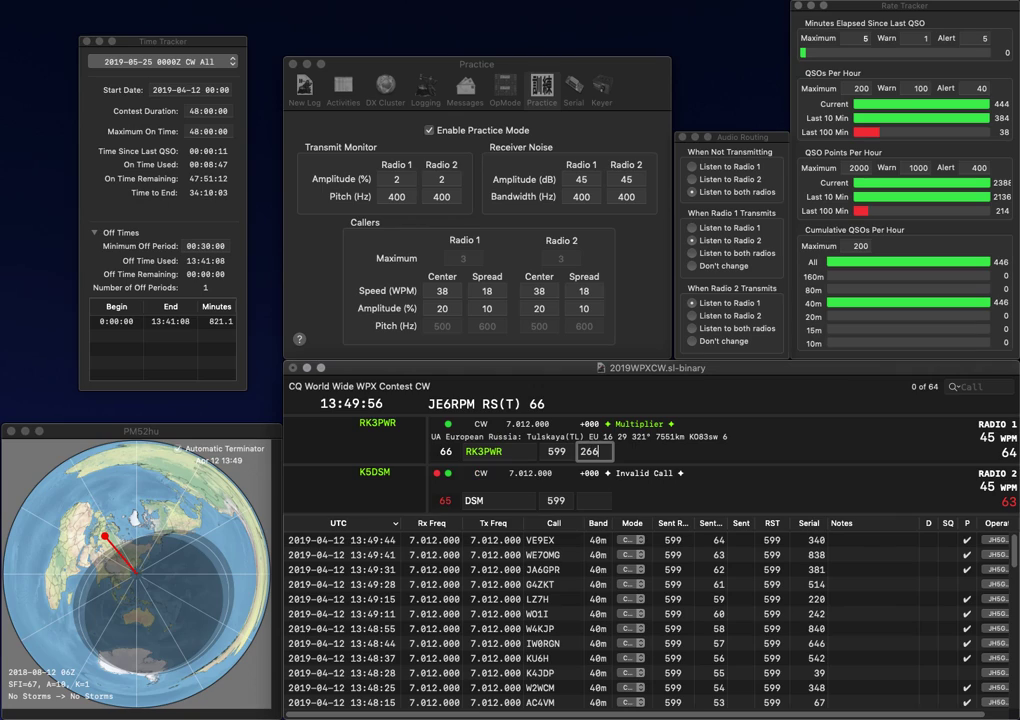
key("Return")
key("Left")
type("D8")
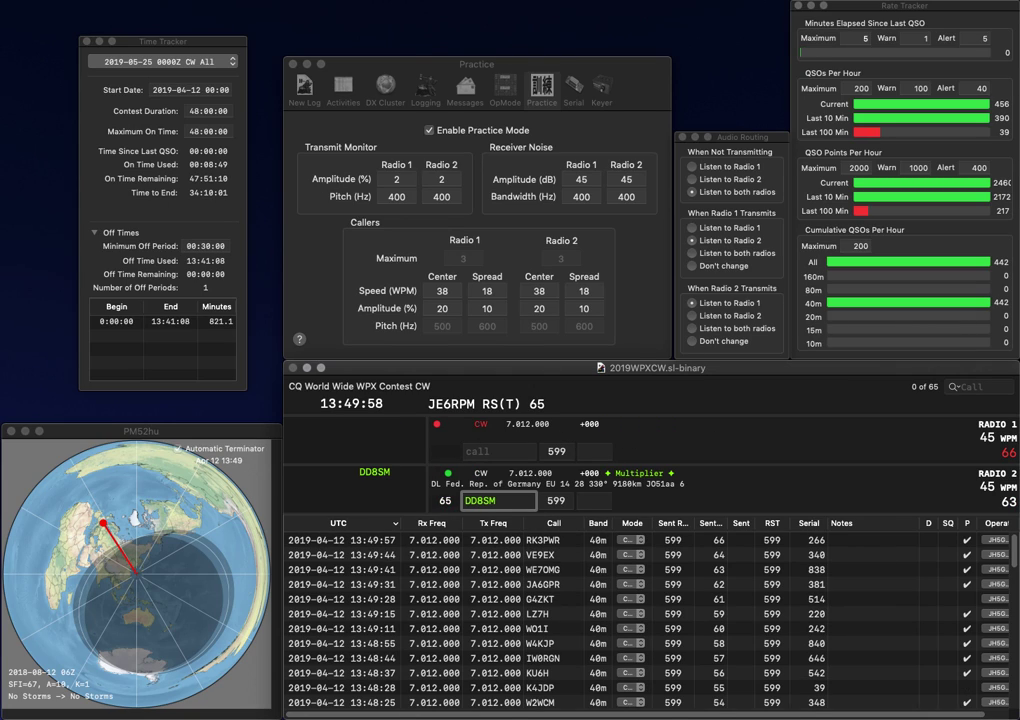
key("Return")
Answer the next Radio 1 caller as N6QZS
type("N6")
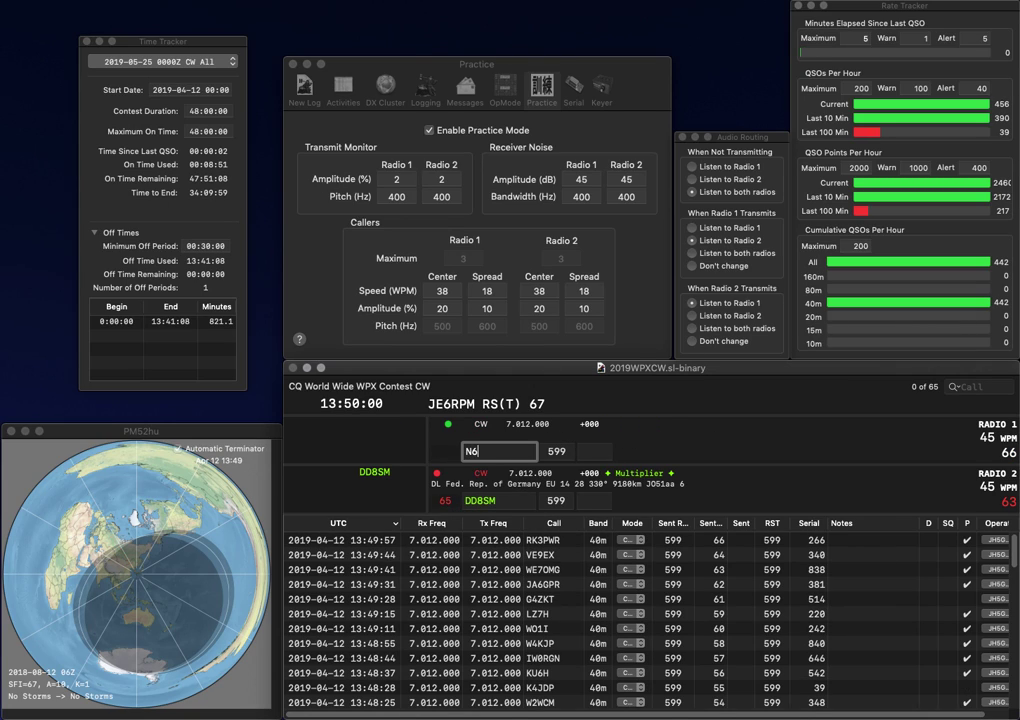
type("QZS")
key("Return")
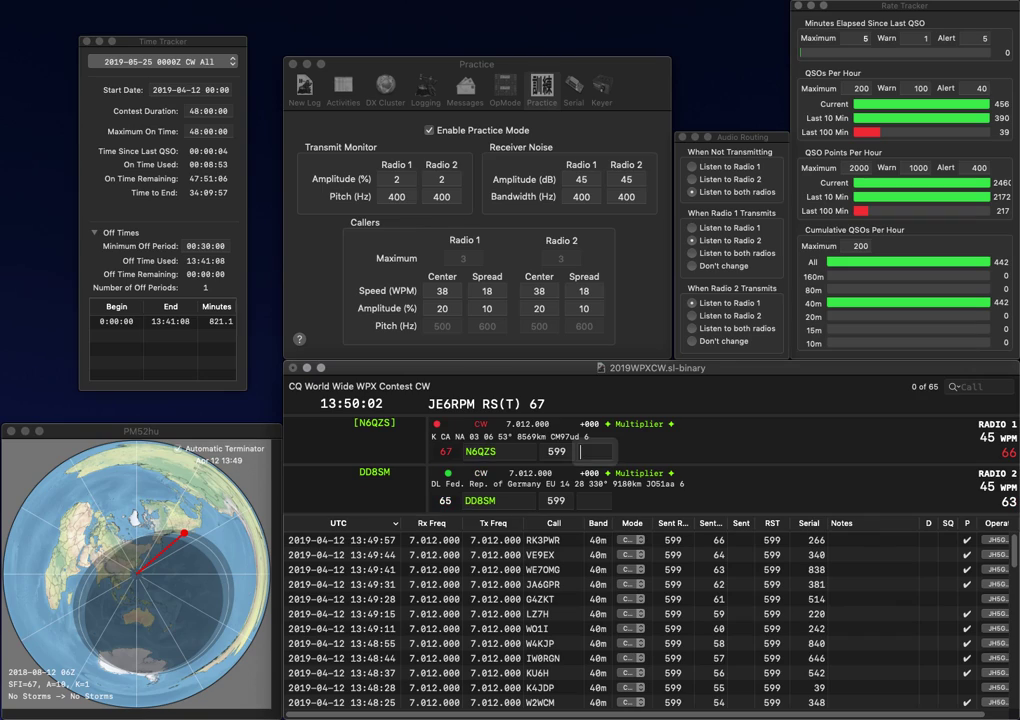
key("Down")
key("space")
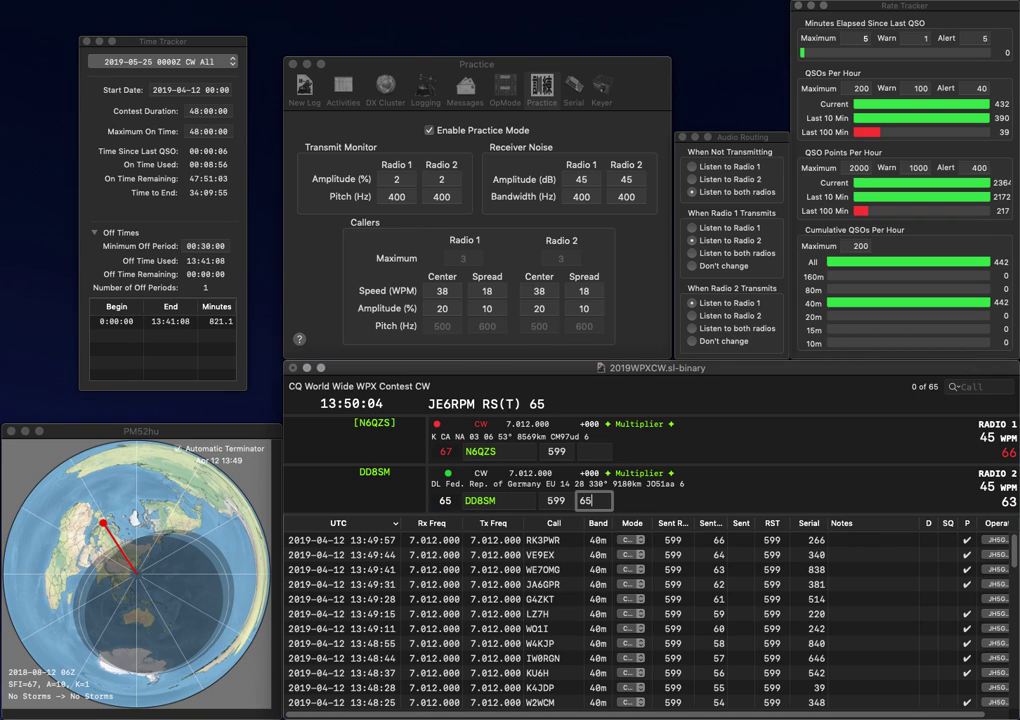
key("Return")
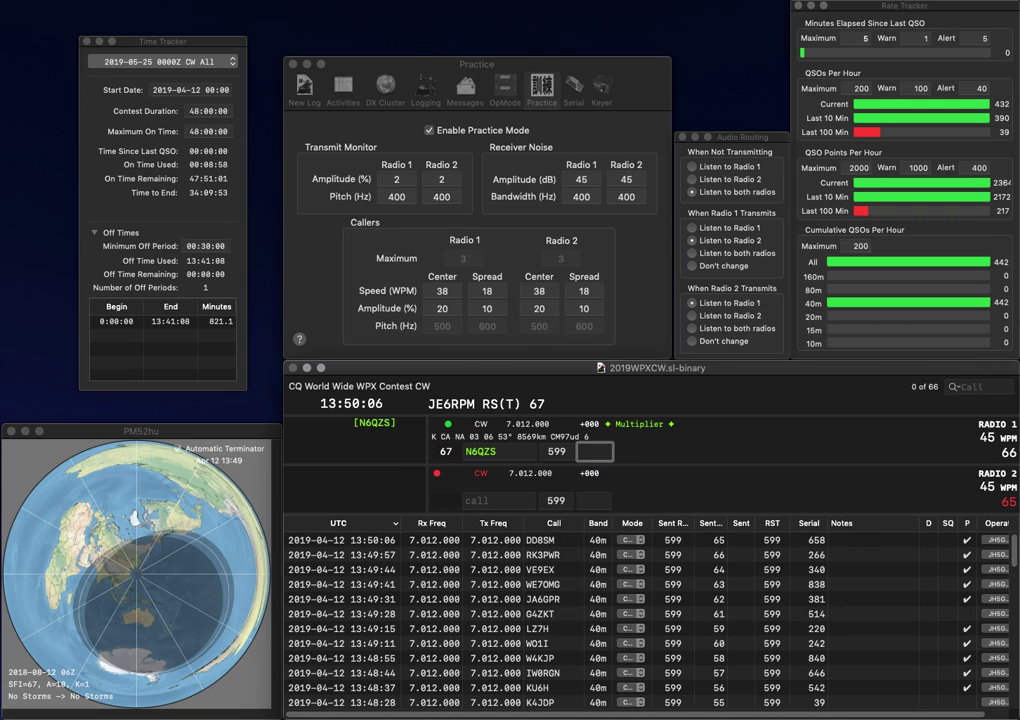
type("15")
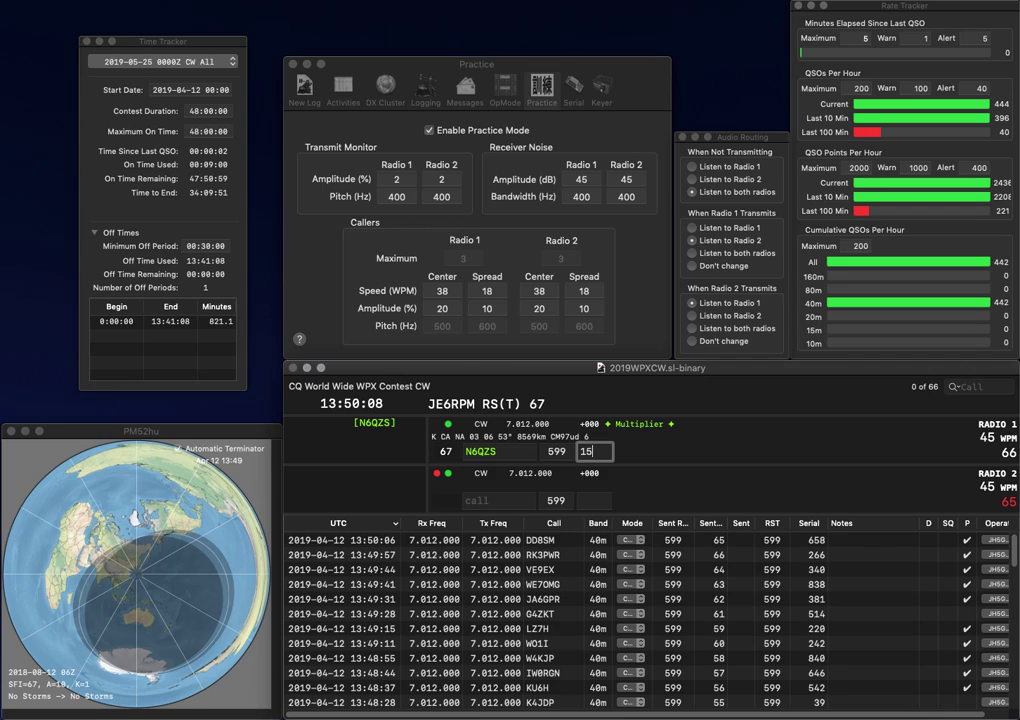
type("7")
key("Return")
Answer the partial call YU on Radio 2 and ON5FP on Radio 1
type("YU")
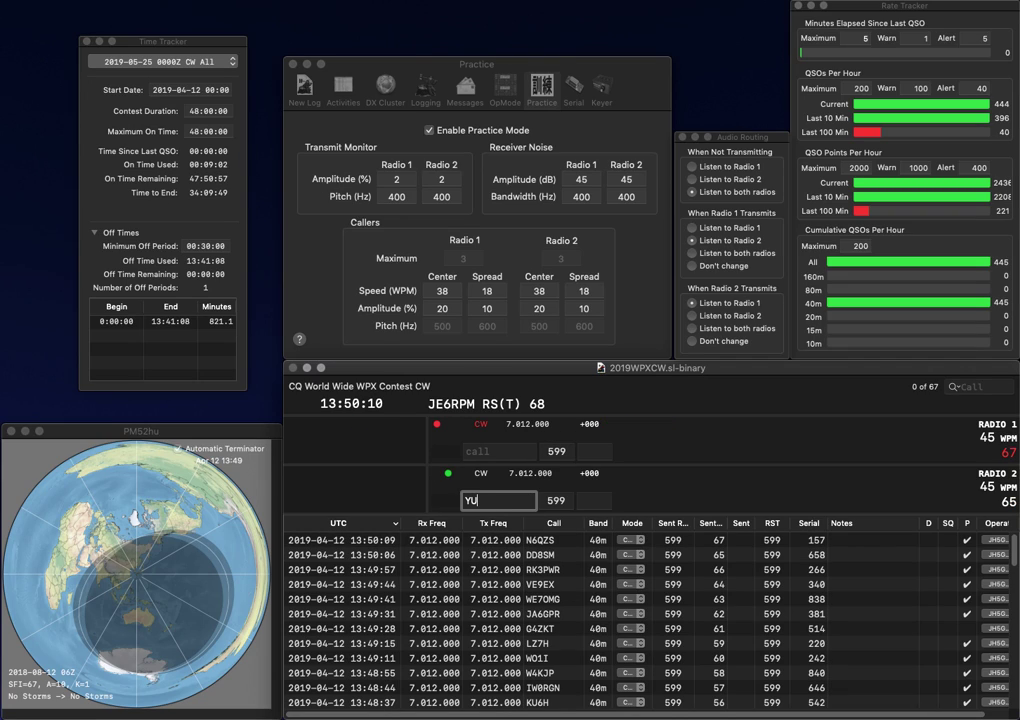
key("Return")
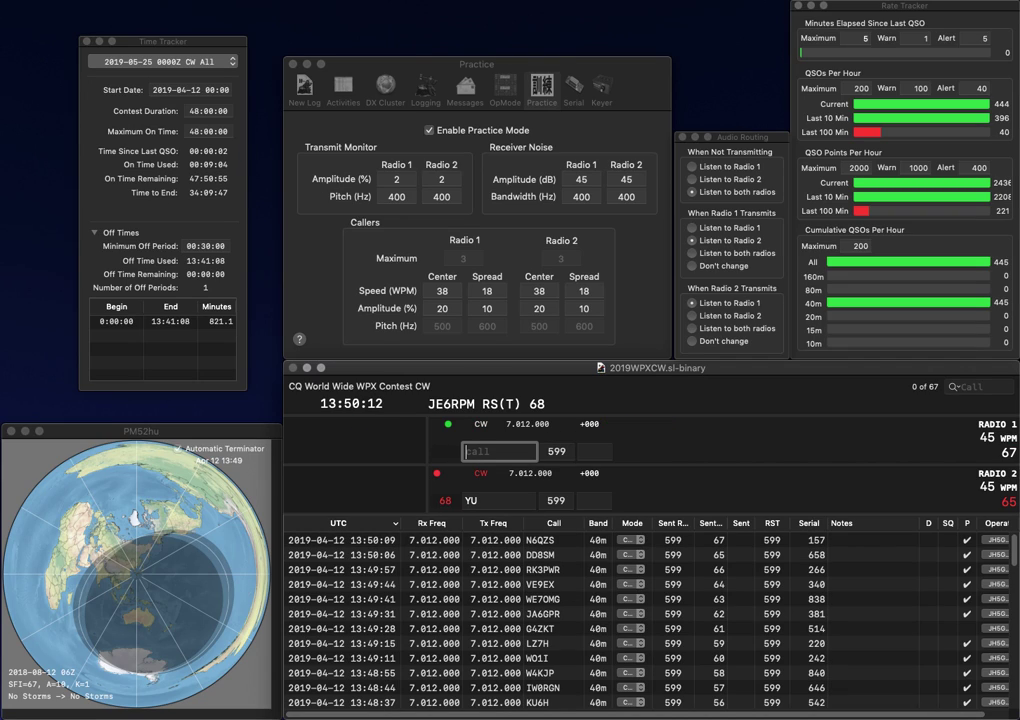
type("ON5FP")
key("Return")
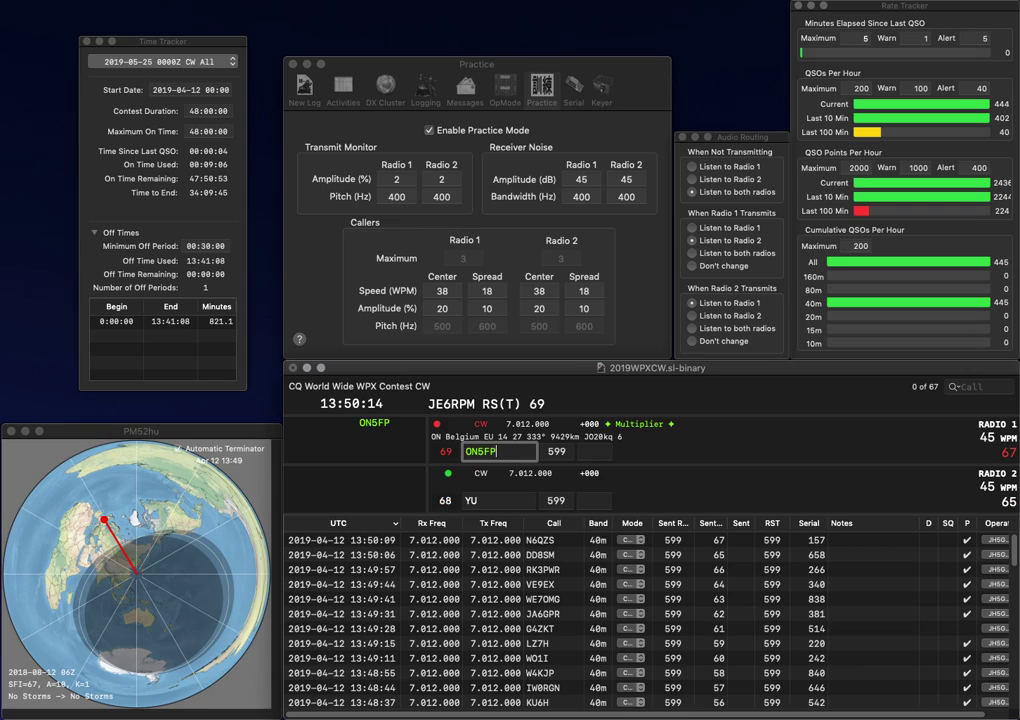
type("VE3")
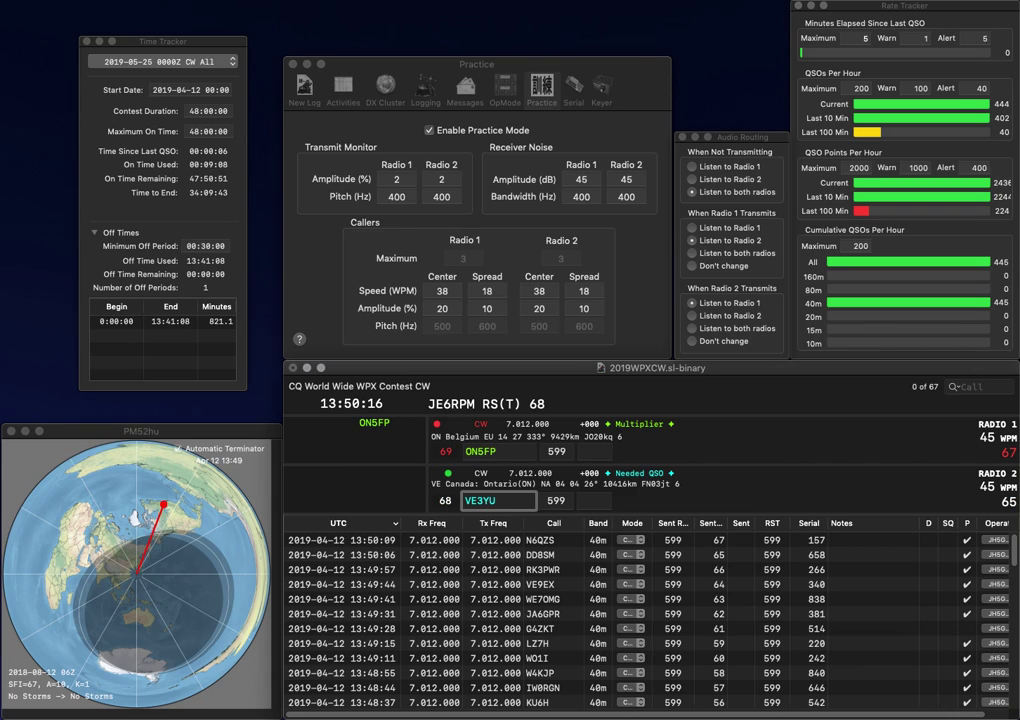
key("BackSpace")
type("V")
key("Return")
key("space")
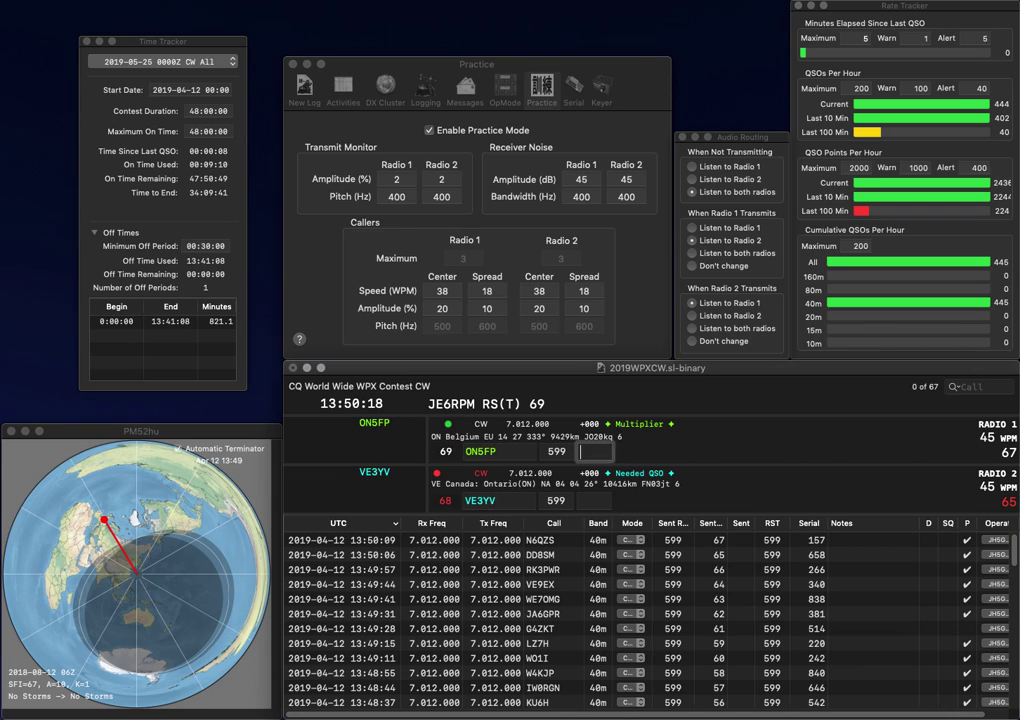
type("702")
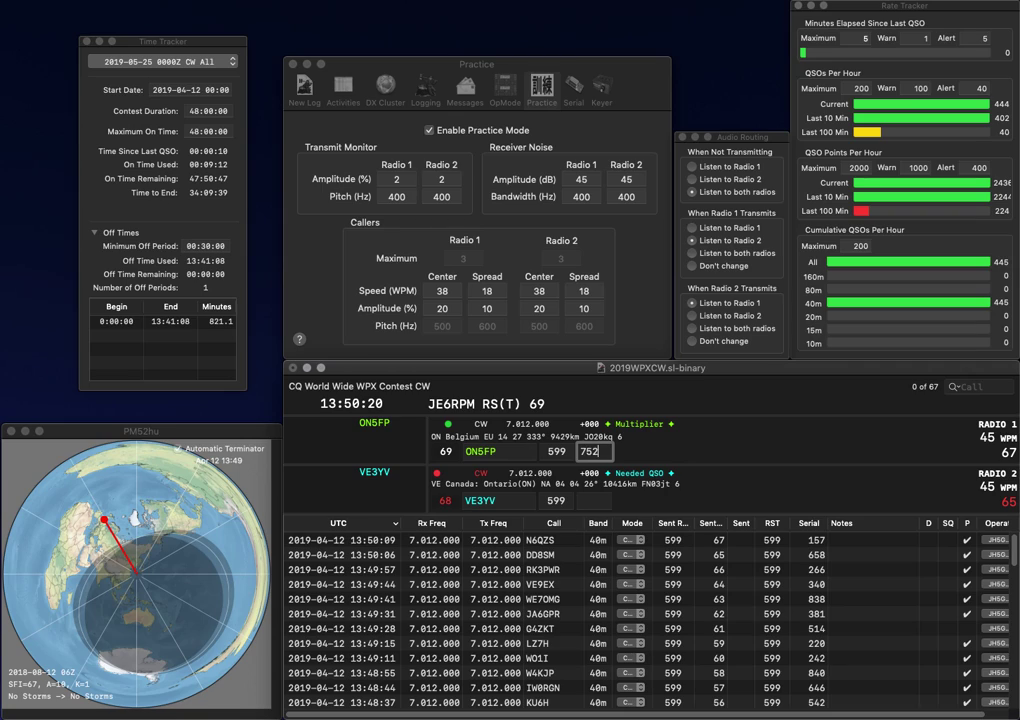
key("Return")
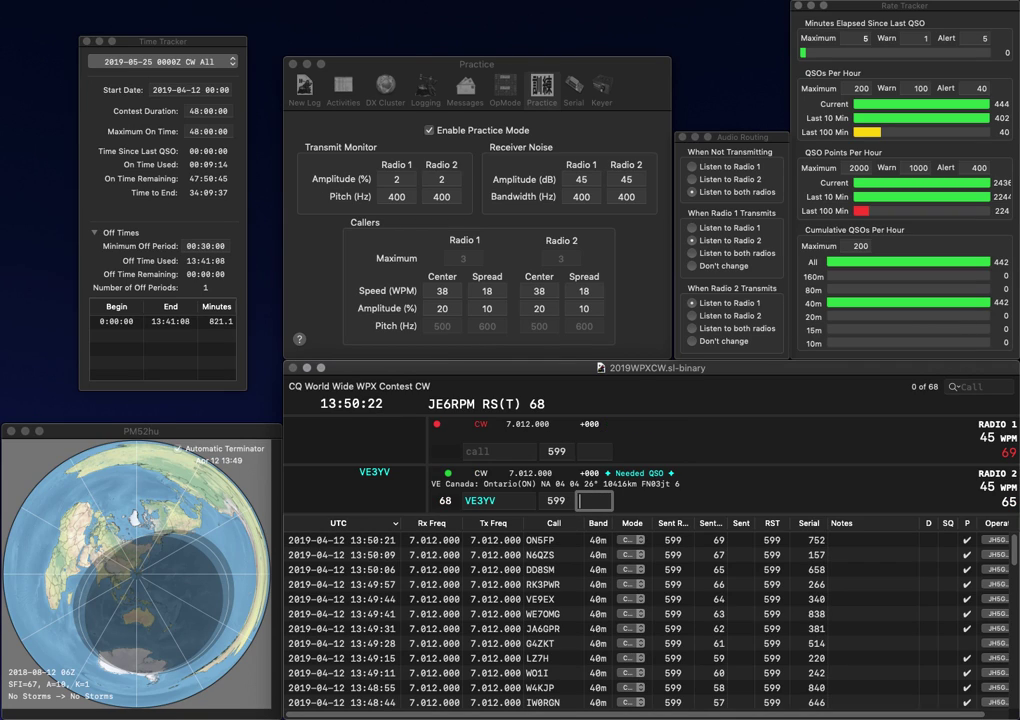
type("534")
key("Return")
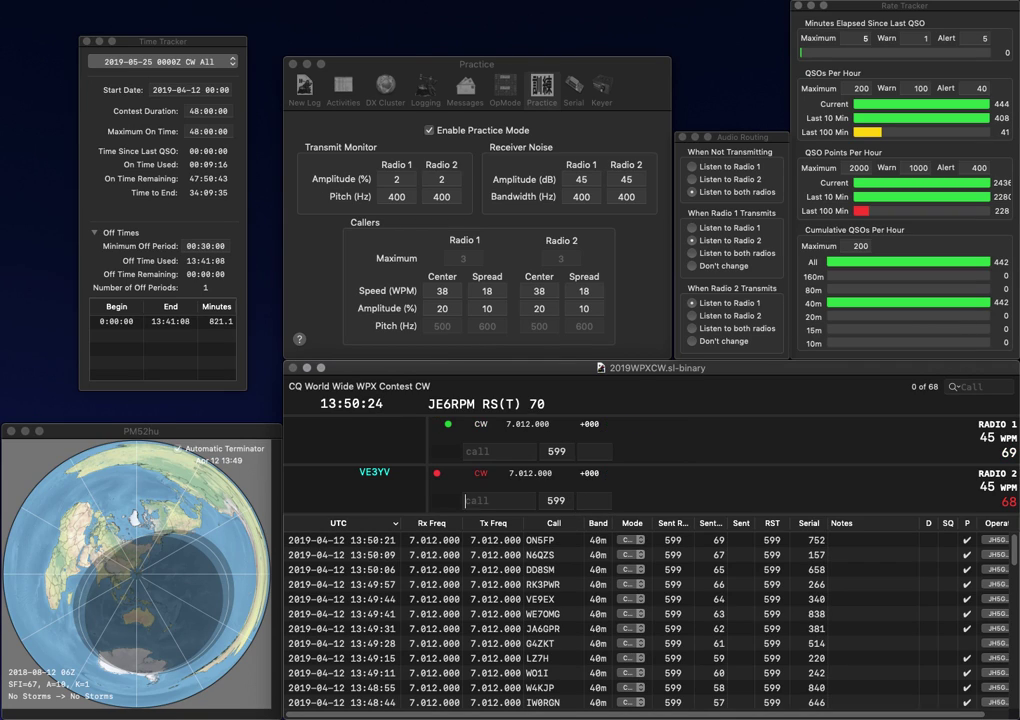
Answer W4TMD on Radio 1 and EA1CN on Radio 2
type("W4TMD")
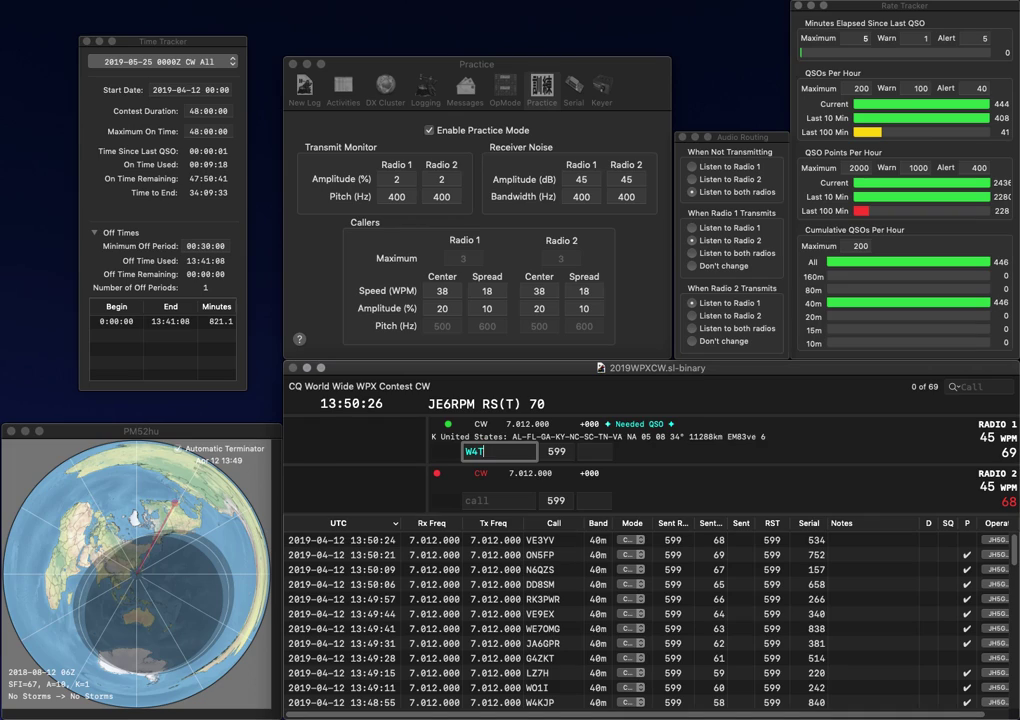
key("Return")
type("1")
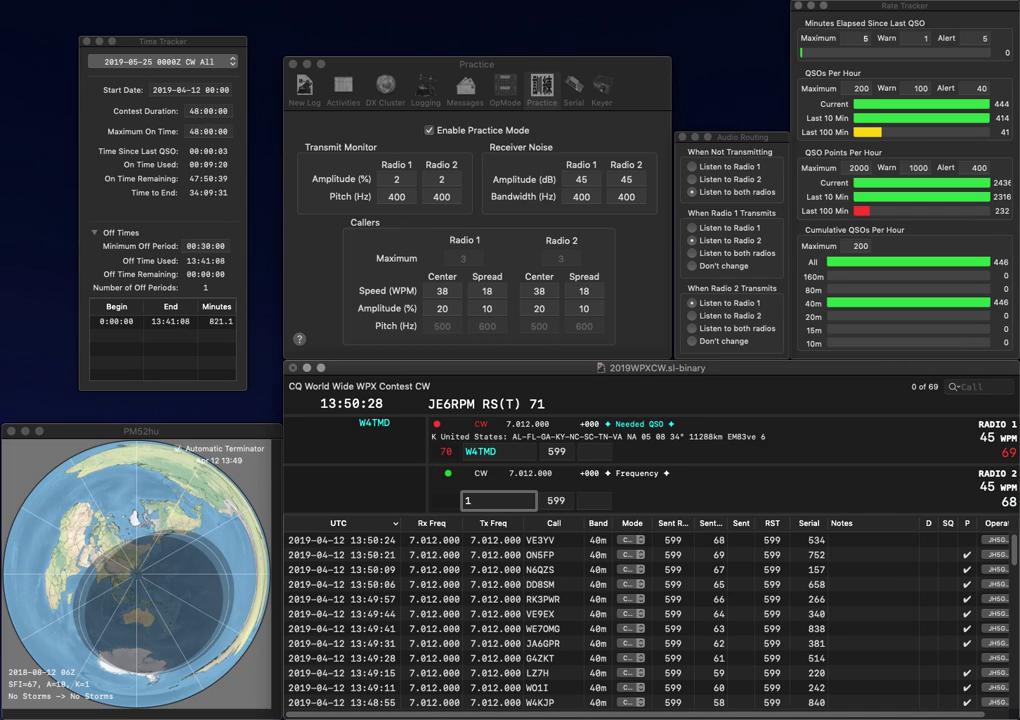
type("CN")
key("Home")
type("EA")
key("Return")
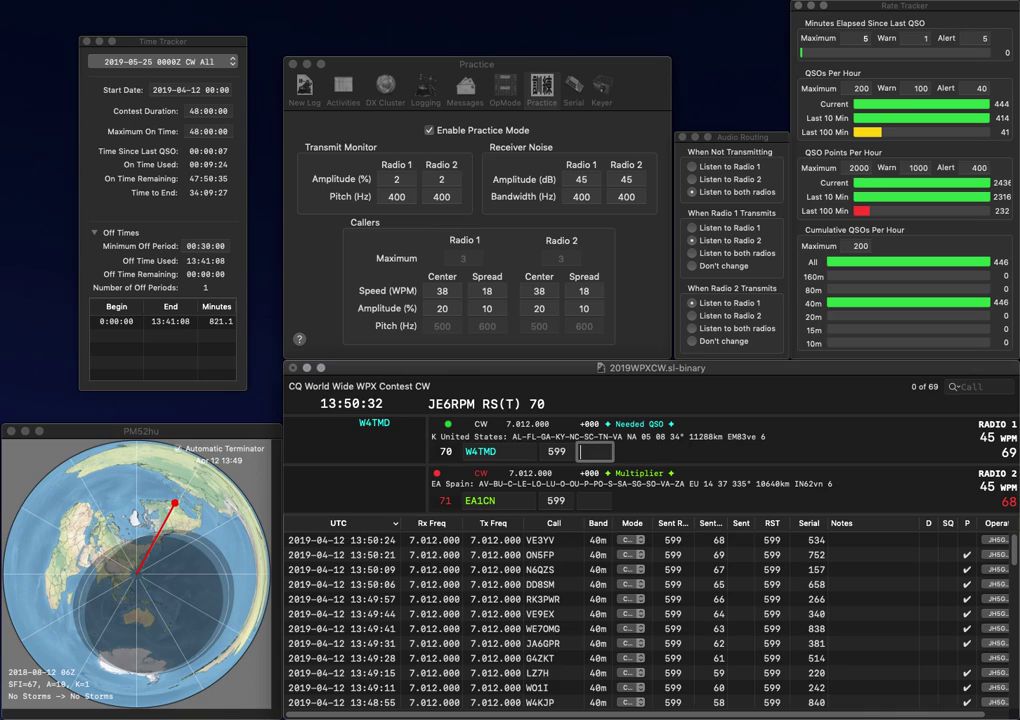
Log W4TMD on Radio 1 with received serial 667, and correct the Radio 2 call to ES1CN and resend the exchange
type("667")
key("Return")
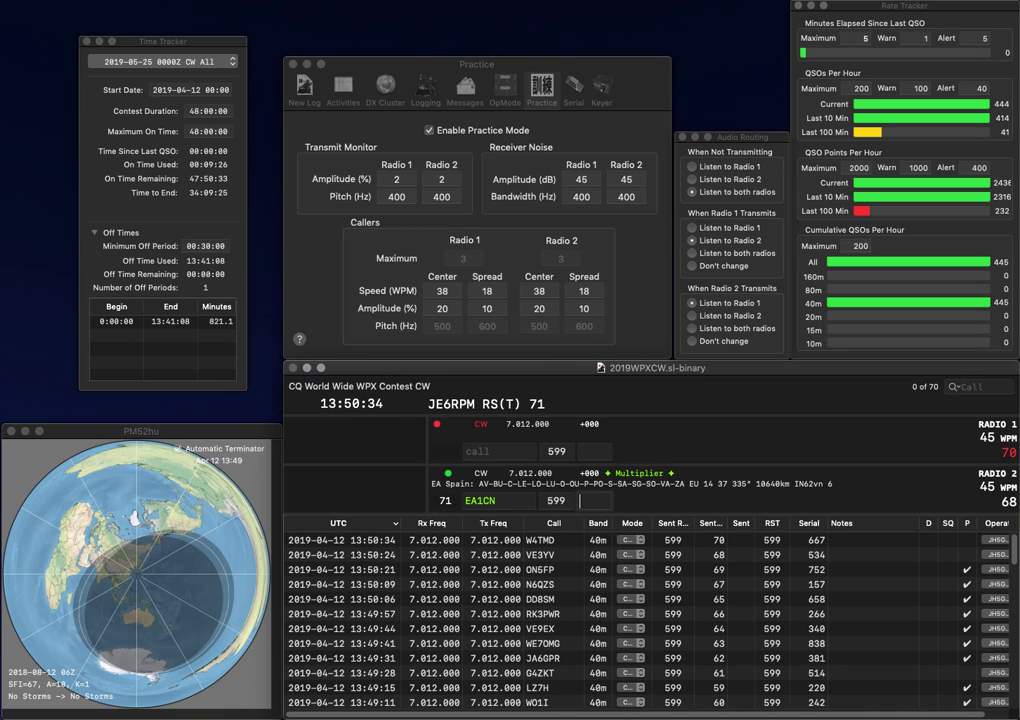
key("BackSpace")
type("S")
key("Return")
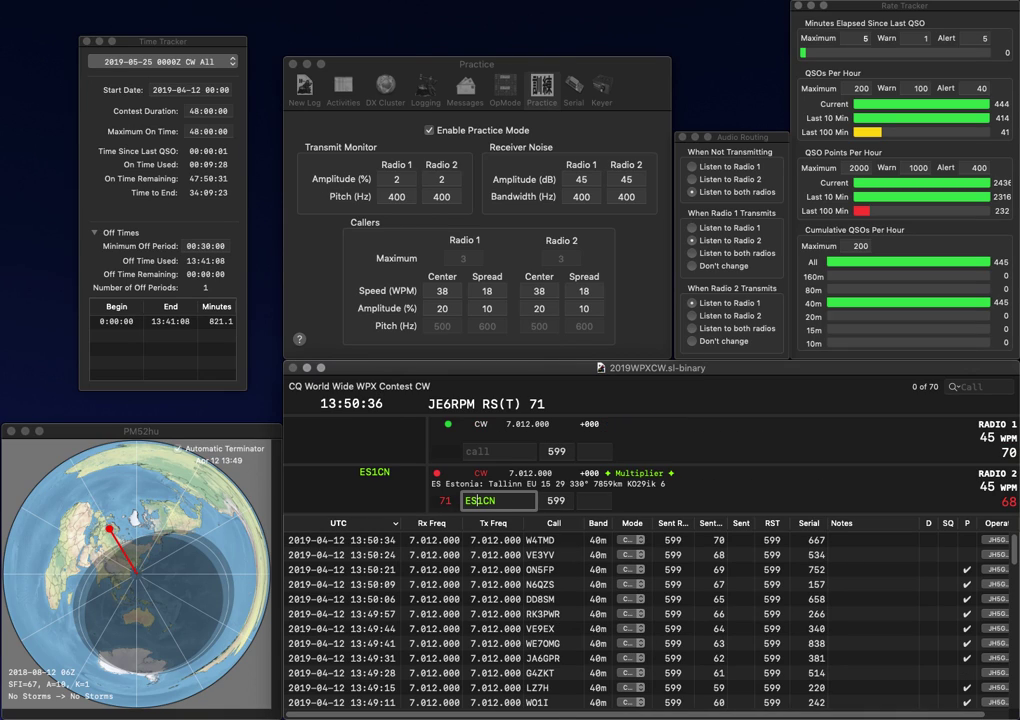
Answer the next Radio 1 caller as KL0R
type("KL")
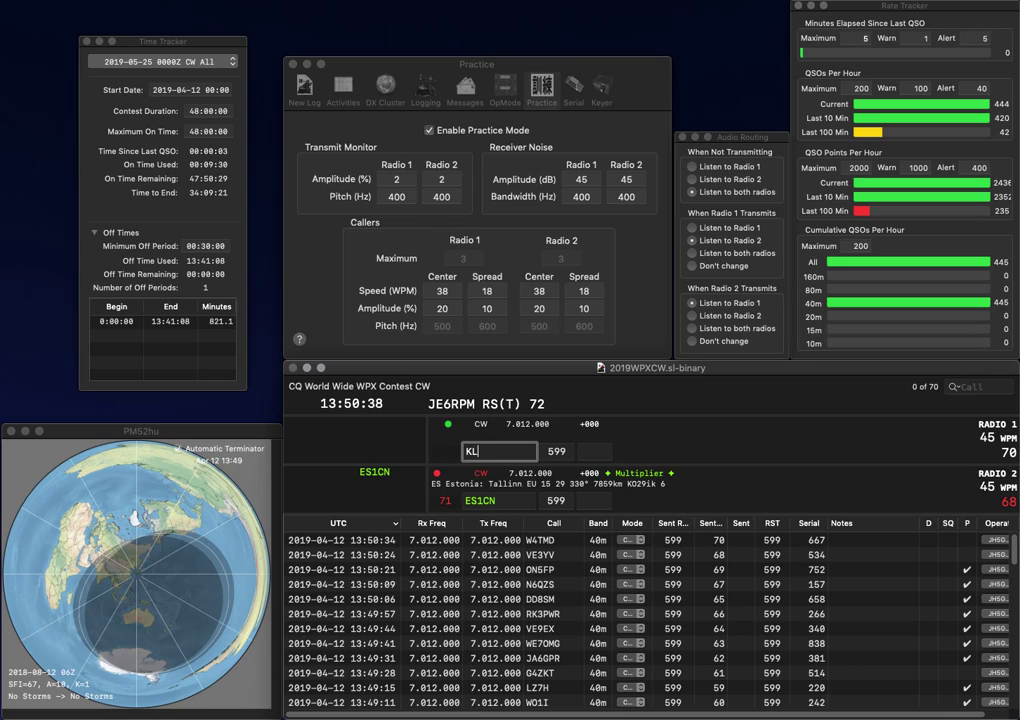
type("0R")
key("Return")
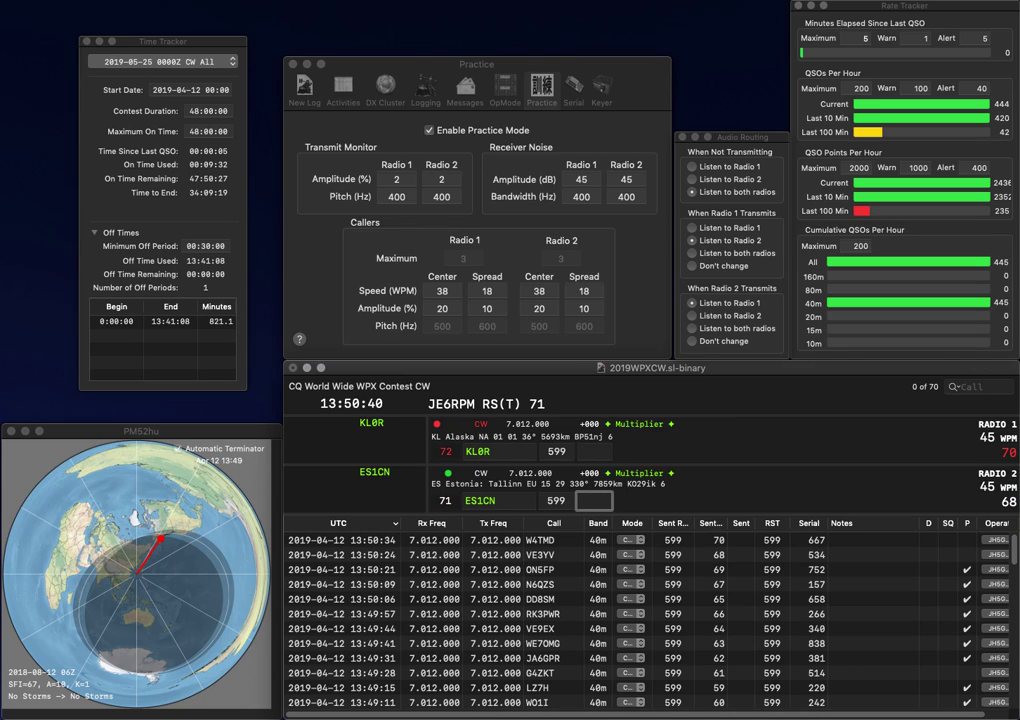
type("375")
key("Return")
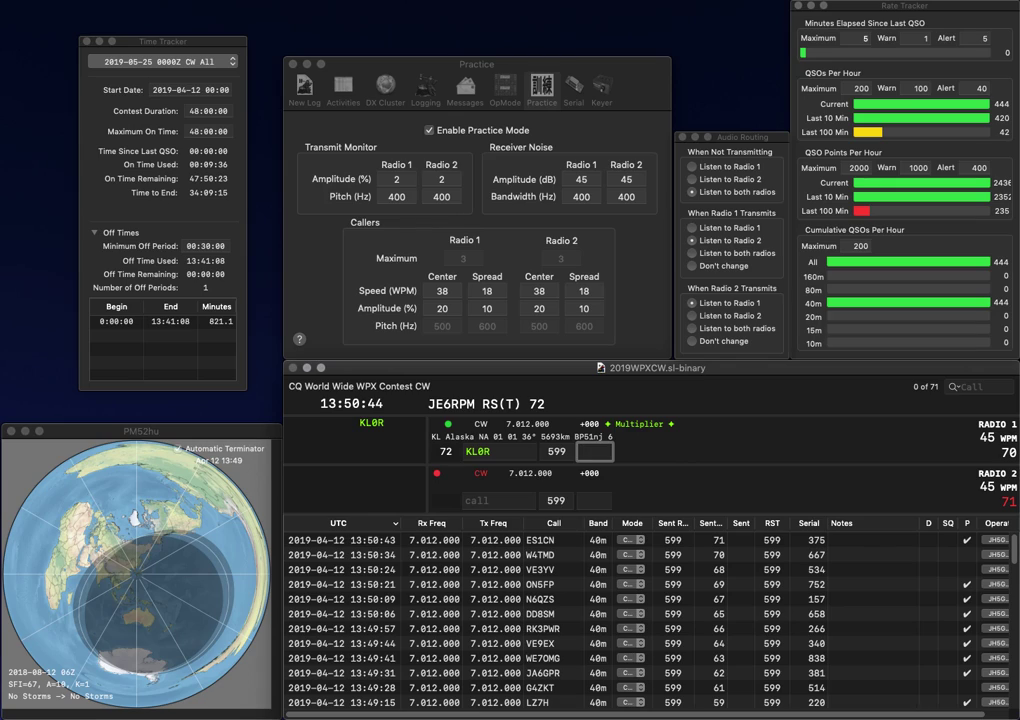
type("538")
key("Return")
Answer the next Radio 2 caller with the partial call W4J
type("W4J")
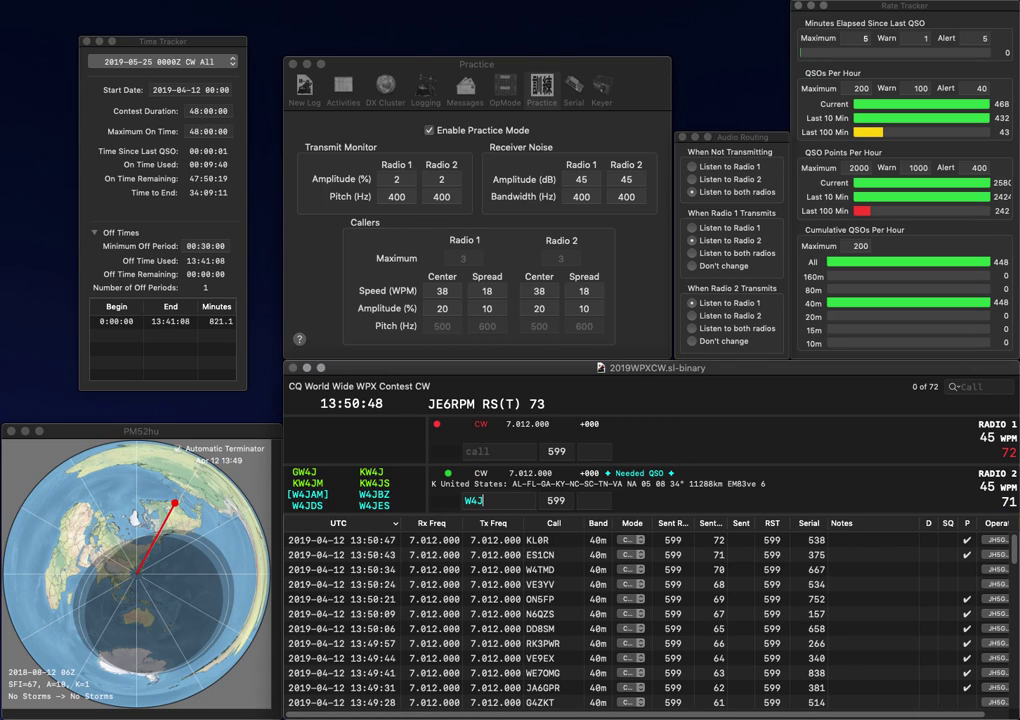
type("I")
key("BackSpace")
key("Return")
Answer VE3CEB on Radio 1, and complete the Radio 2 call as W4JSI and resend the exchange
type("VE")
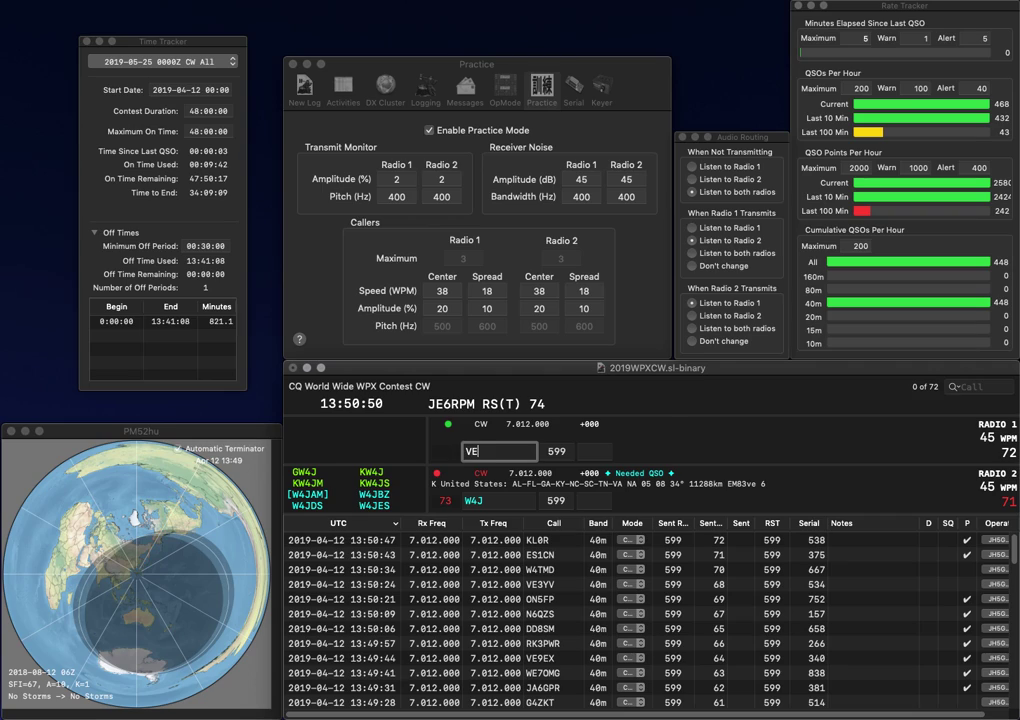
type("3CE")
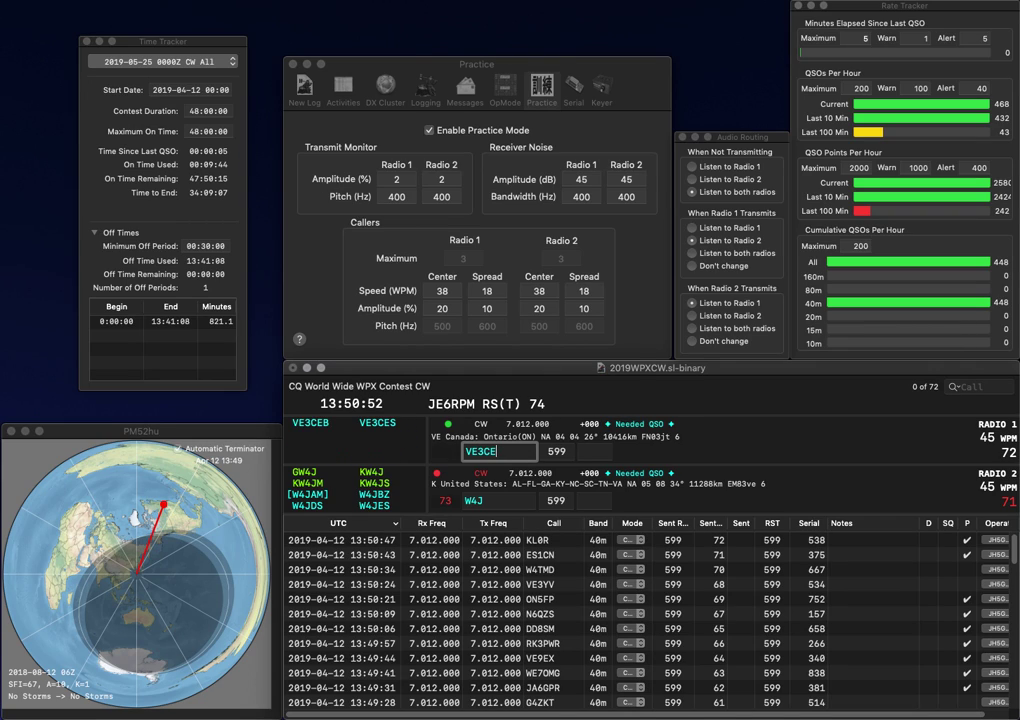
type("B")
key("Return")
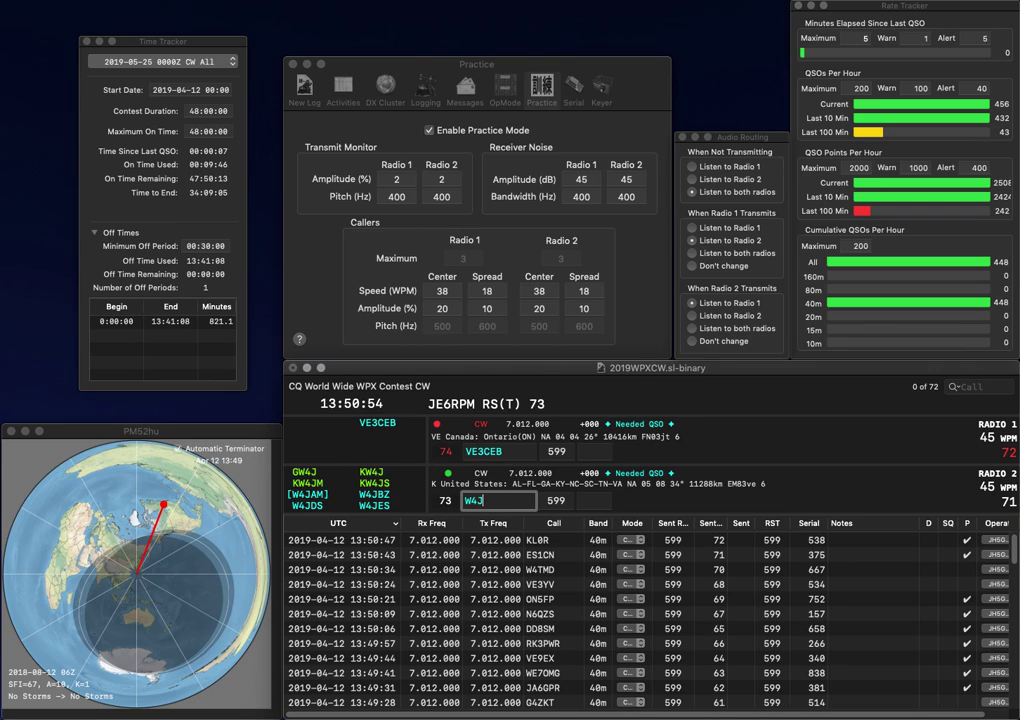
type("SI")
key("Return")
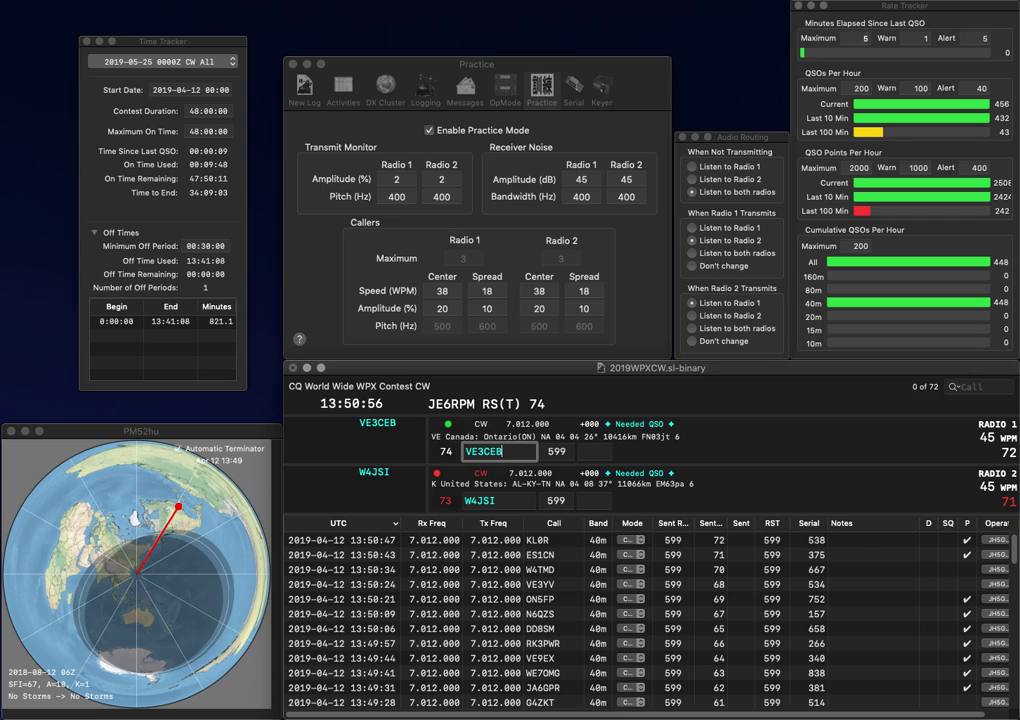
Log VE3CEB on Radio 1 with received serial 578 and W4JSI on Radio 2 with received serial 806
type("57")
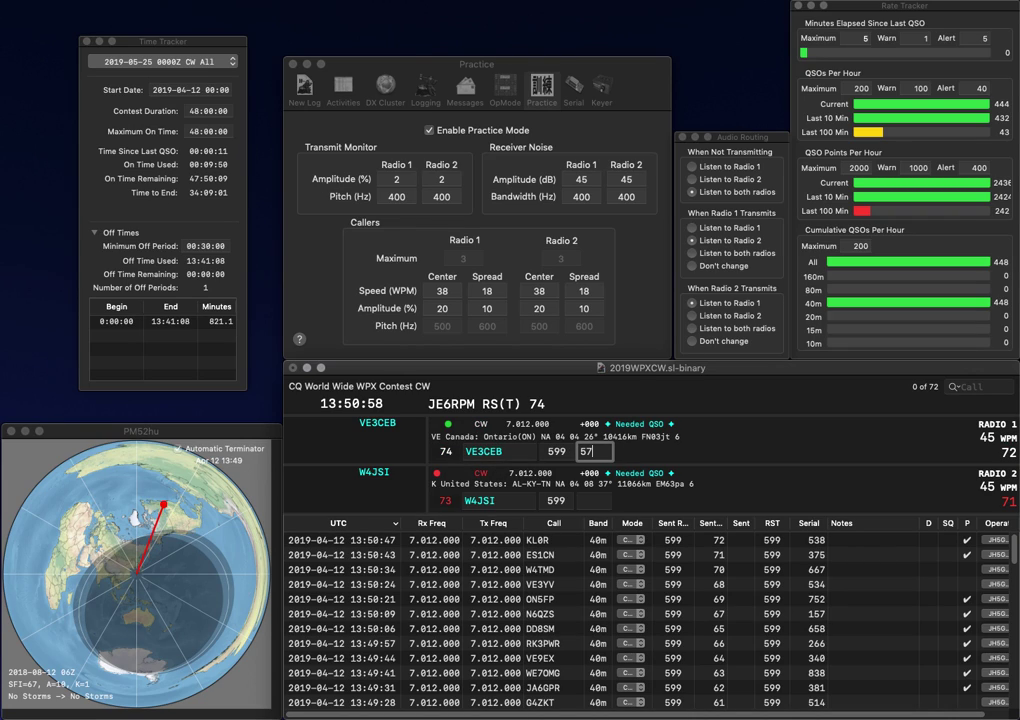
type("8")
key("Return")
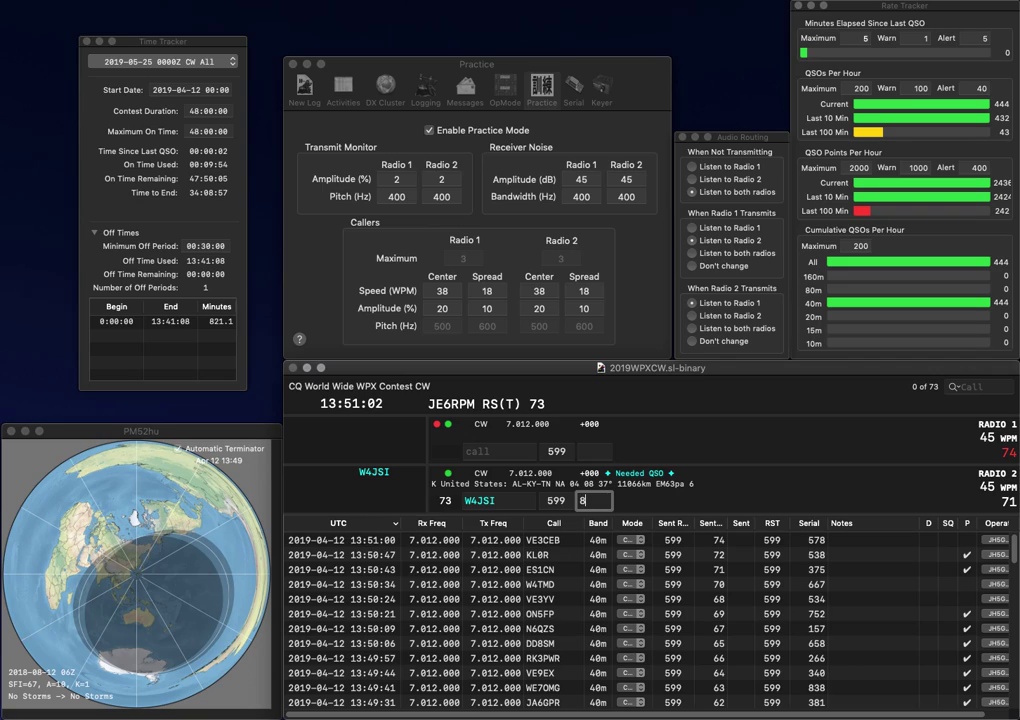
key("Return")
Answer M3YMT on Radio 1 and KA8SKC on Radio 2
type("YMT")
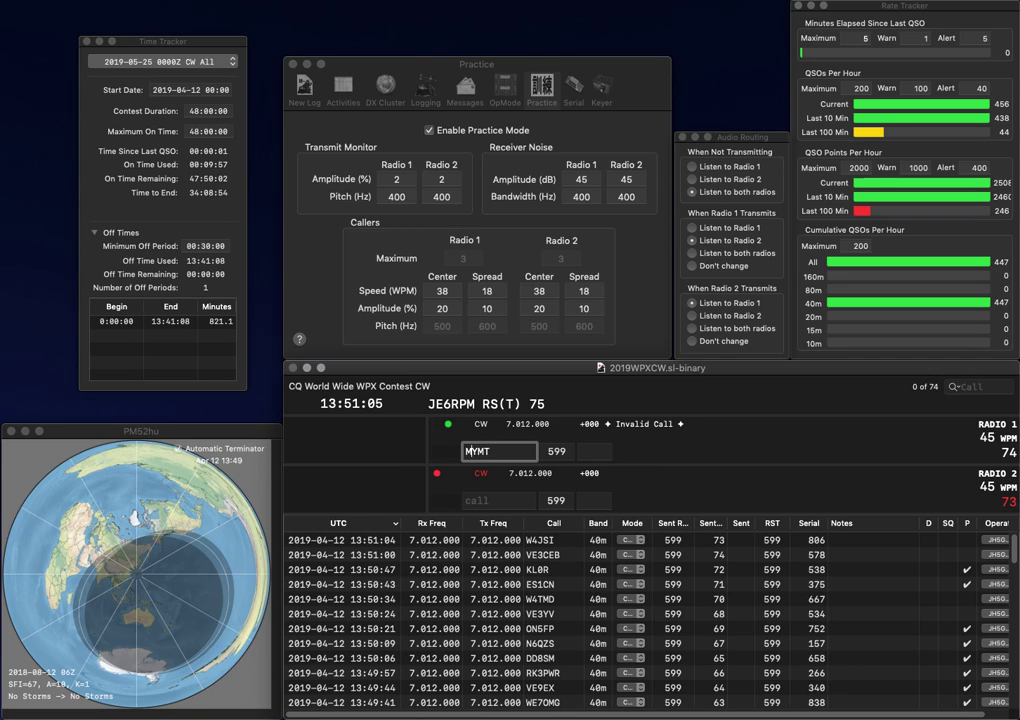
key("Return")
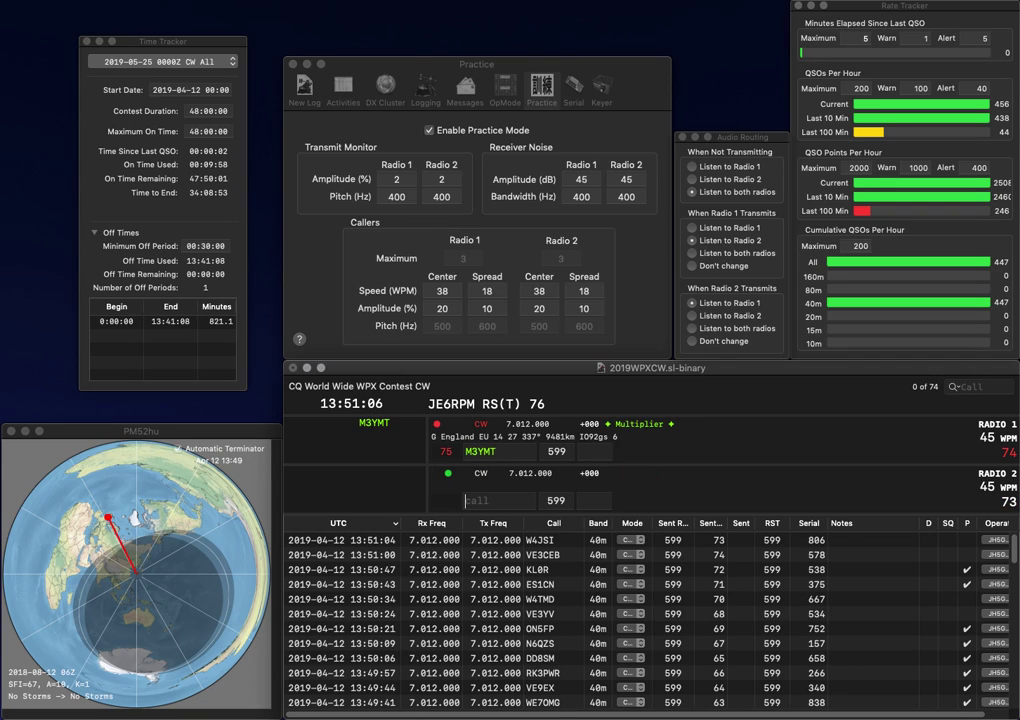
type("KA8SKC")
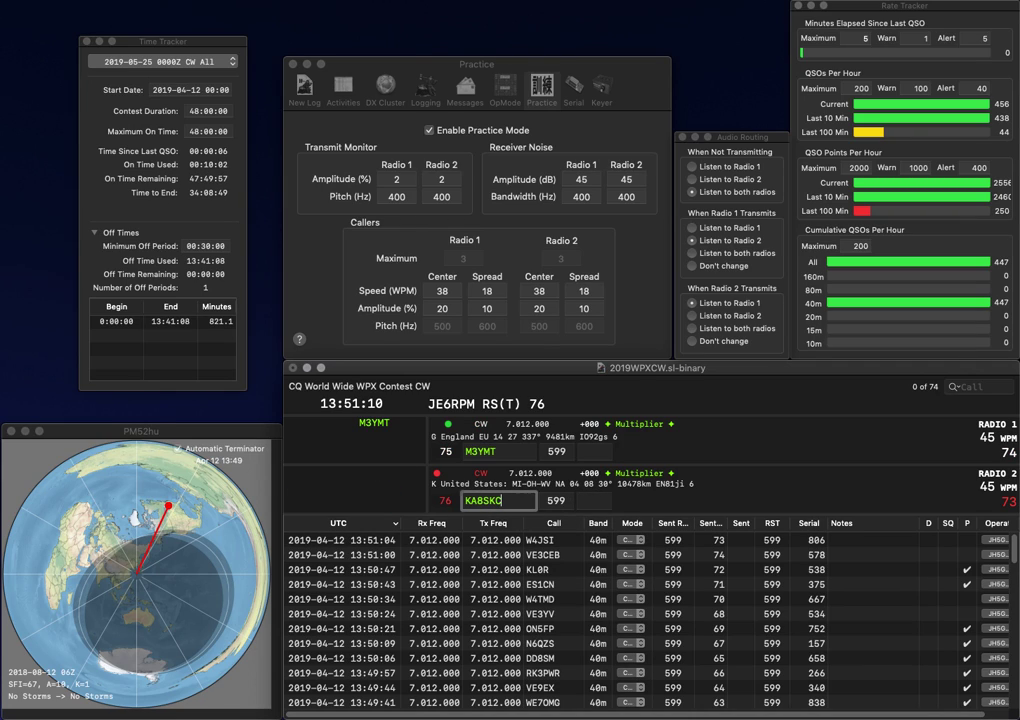
key("Return")
Log M3YMT on Radio 1 with received serial 622, and correct the Radio 2 call to KA8HKC and resend the exchange
type("6")
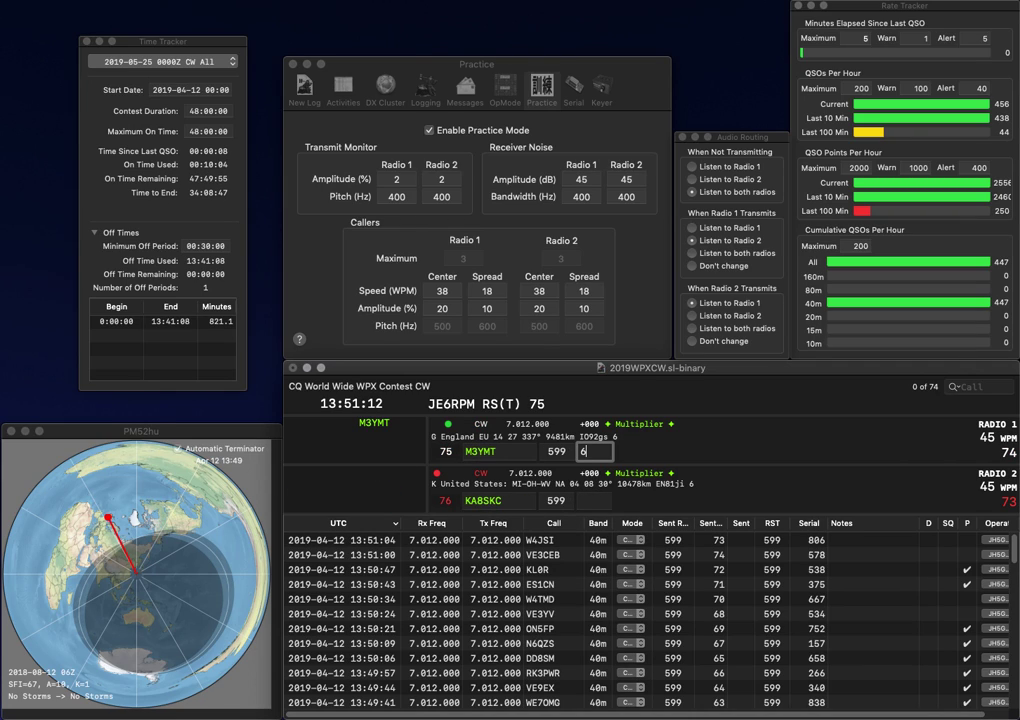
type("22")
key("Return")
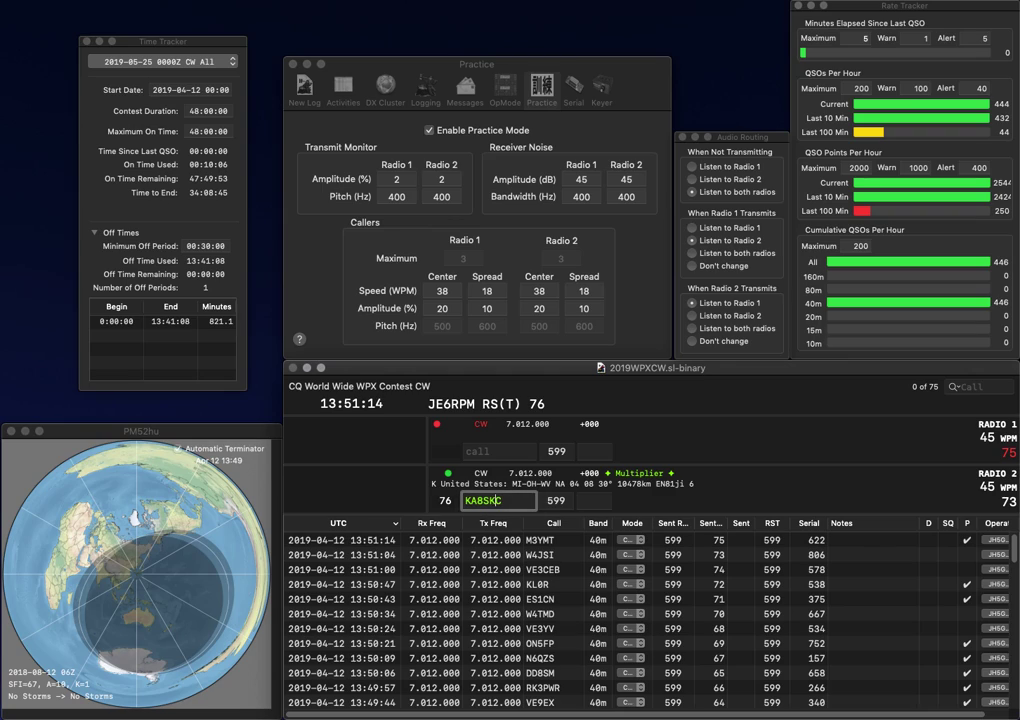
key("Left")
key("Left")
key("BackSpace")
type("H")
key("Return")
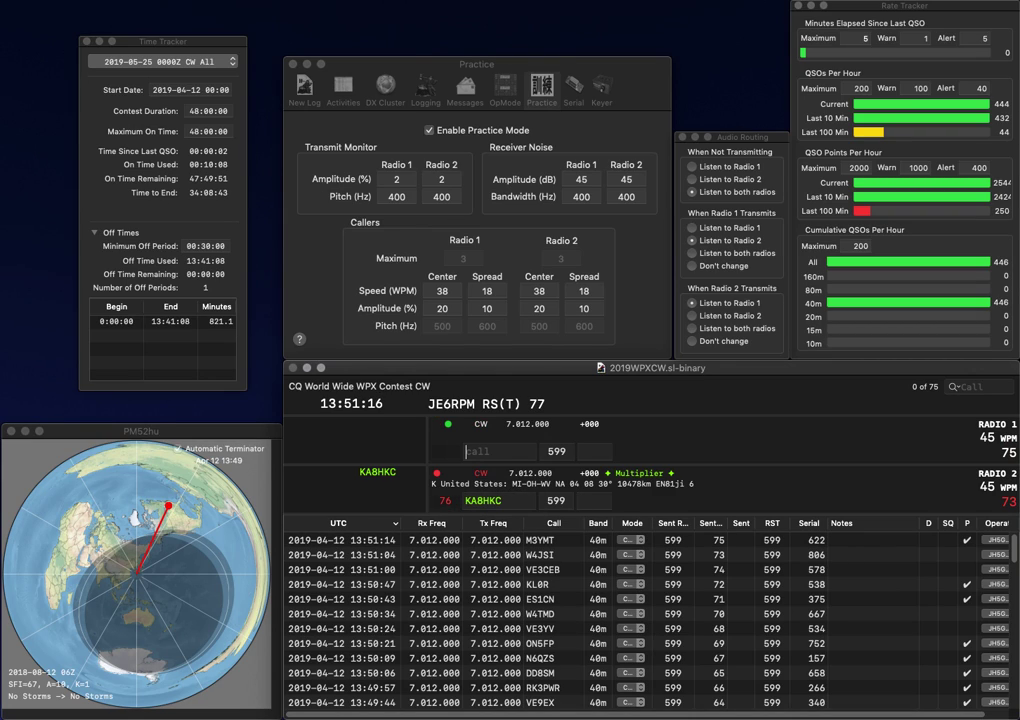
Answer the next Radio 1 caller as WB6AMY
type("WB6A")
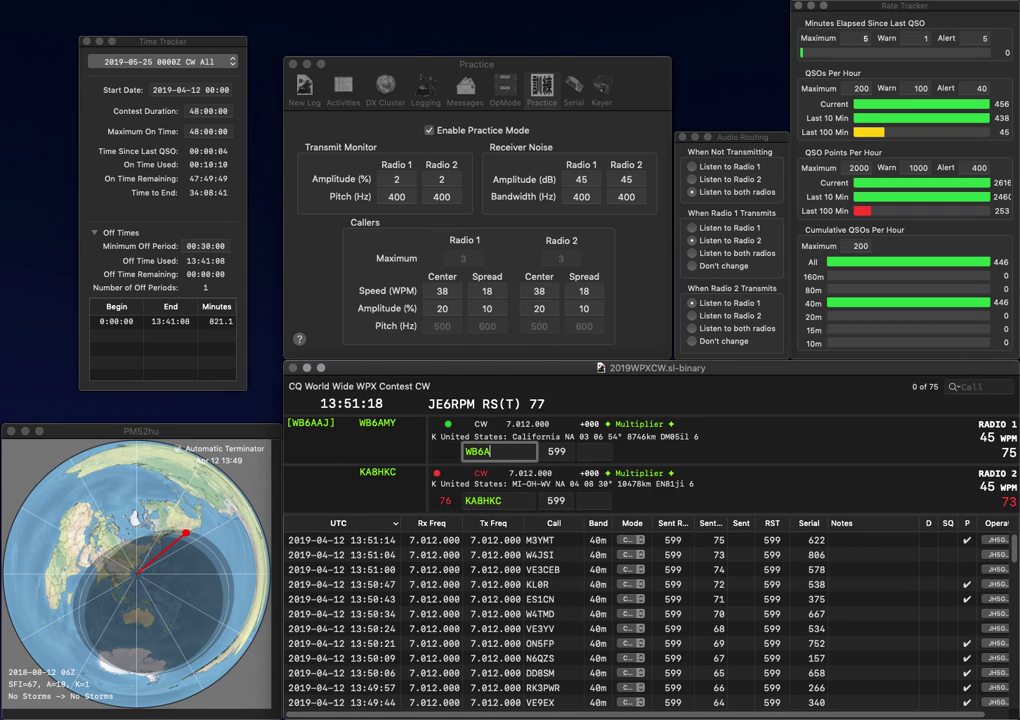
type("MY")
key("Return")
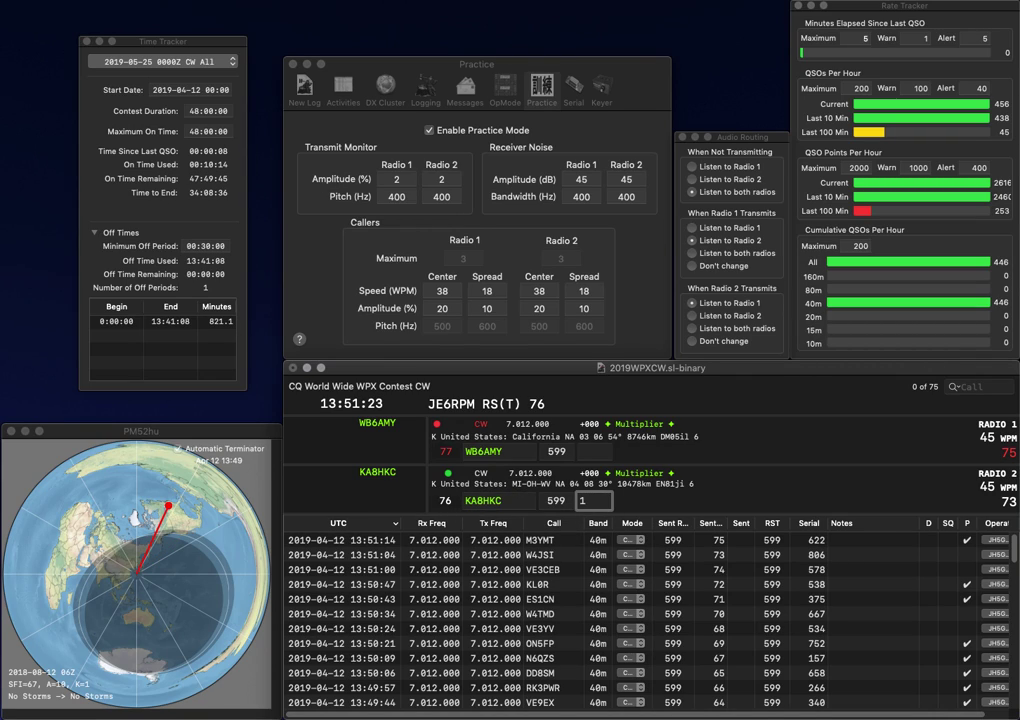
type("96")
key("Return")
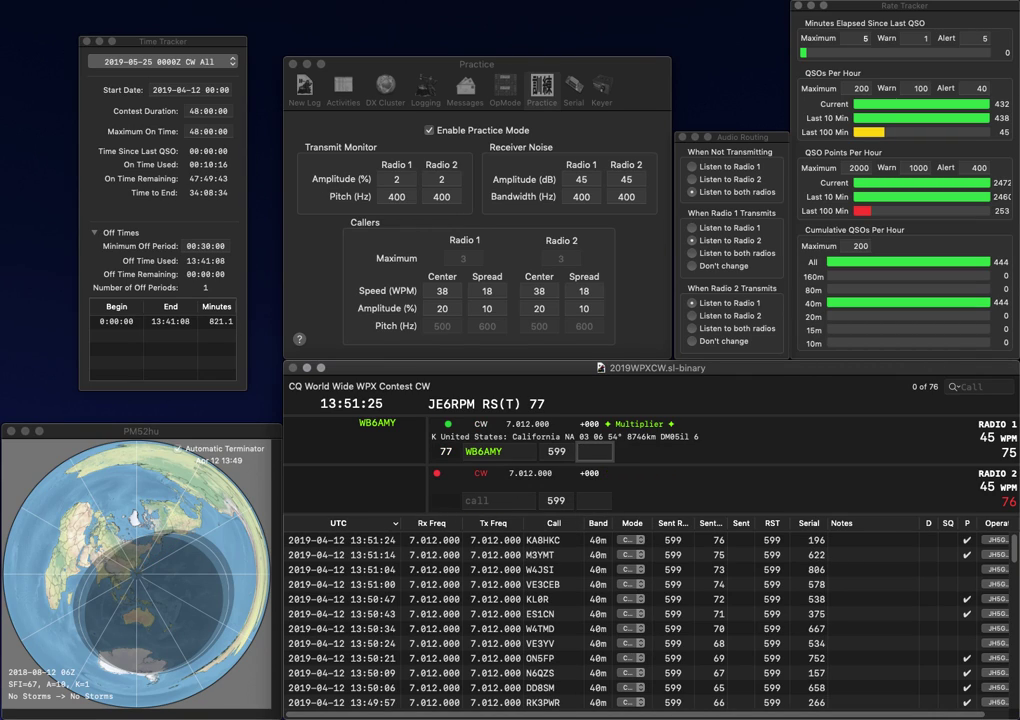
type("451")
key("Return")
Answer the next Radio 2 caller with the partial call WZ
type("WM")
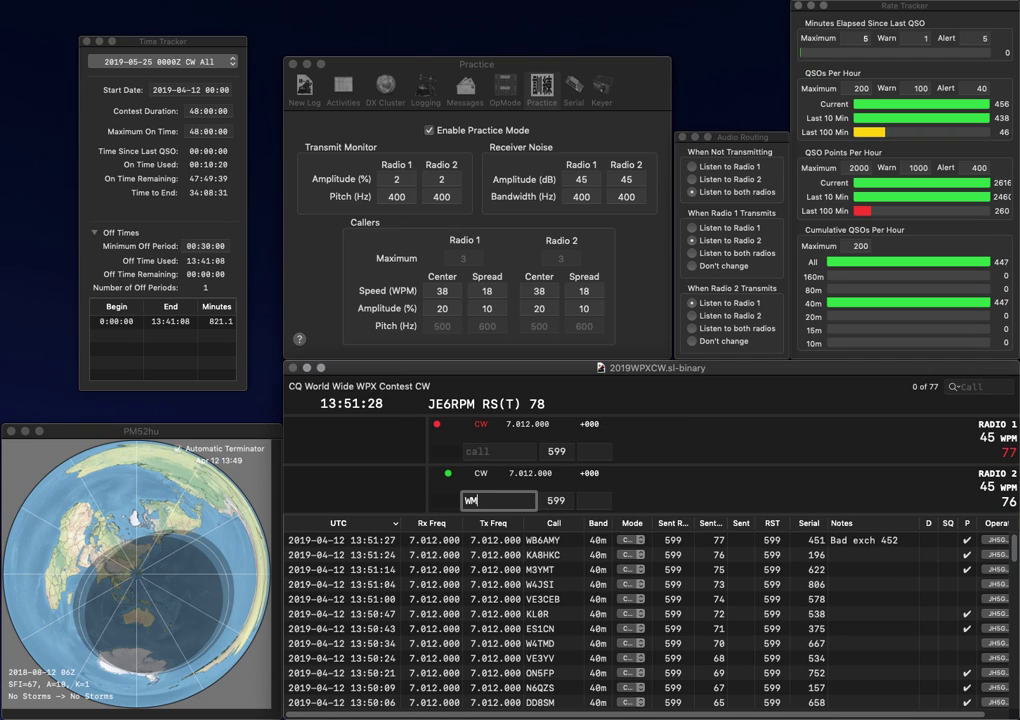
key("BackSpace")
type("Z")
key("Left")
key("Left")
key("Return")
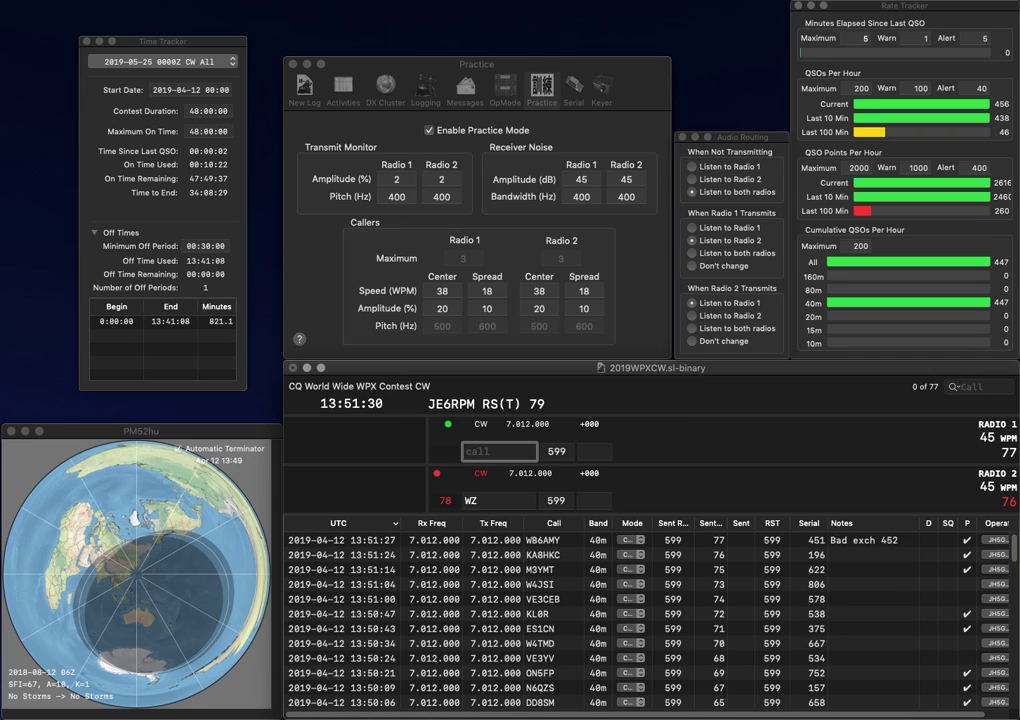
type("3RGB")
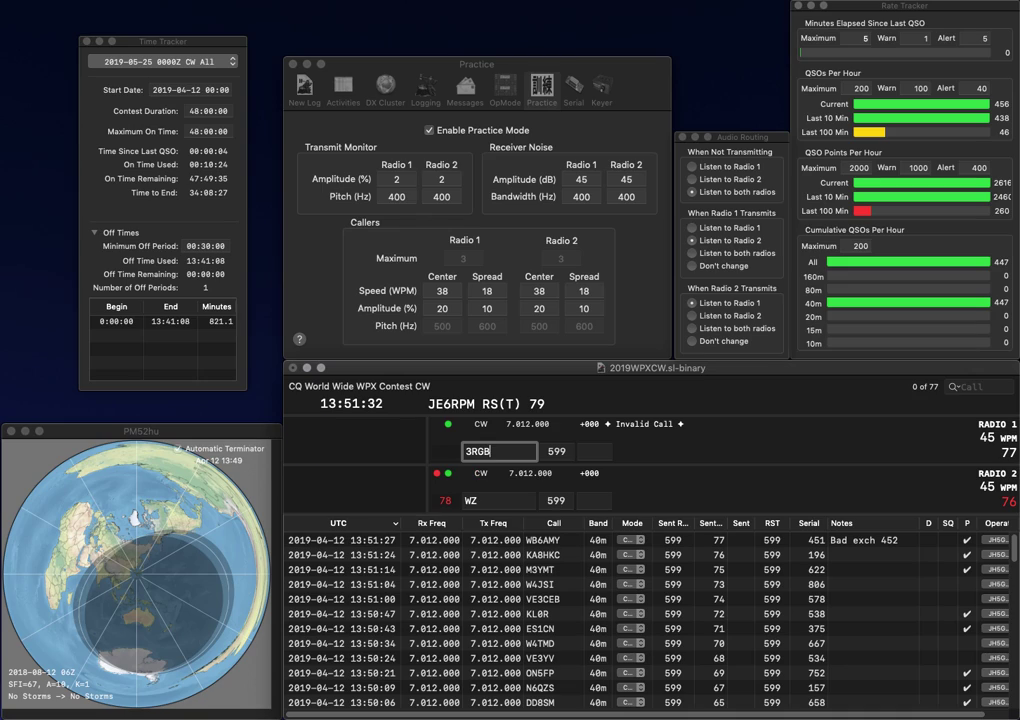
type("G")
key("Return")
type("AA5")
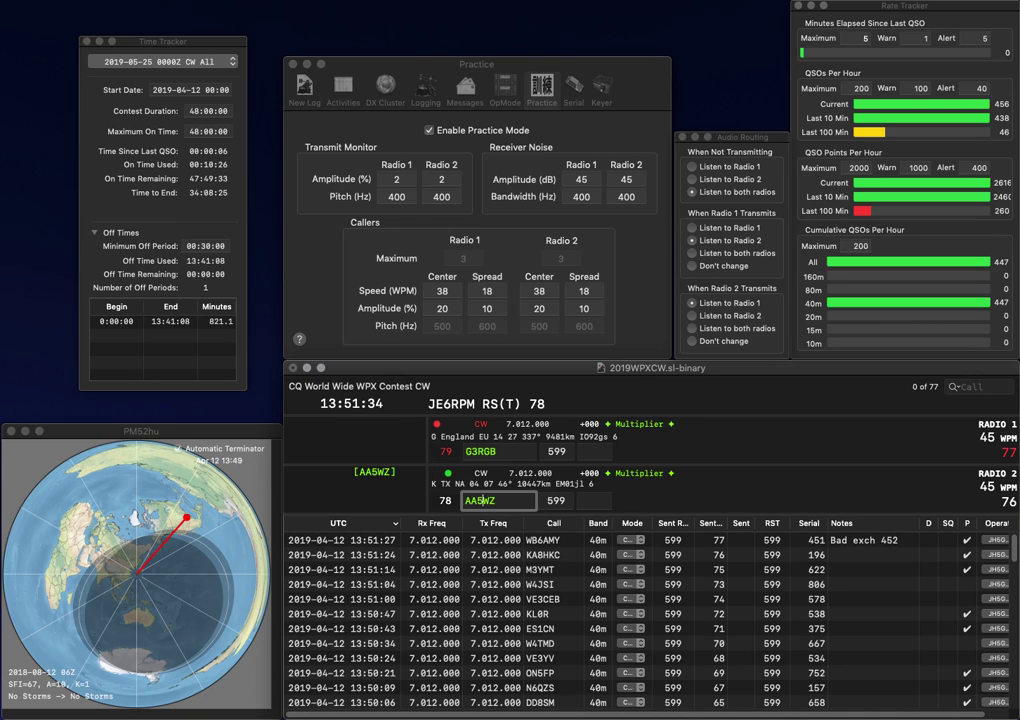
key("Return")
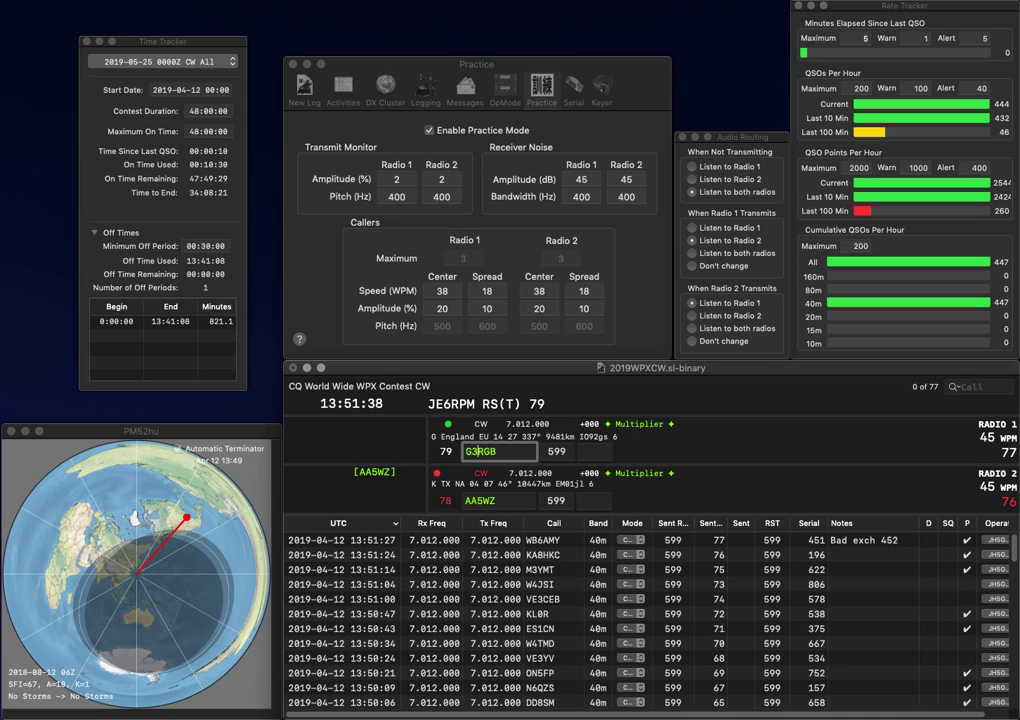
key("Right")
key("Right")
key("Right")
key("BackSpace")
type("D")
key("Return")
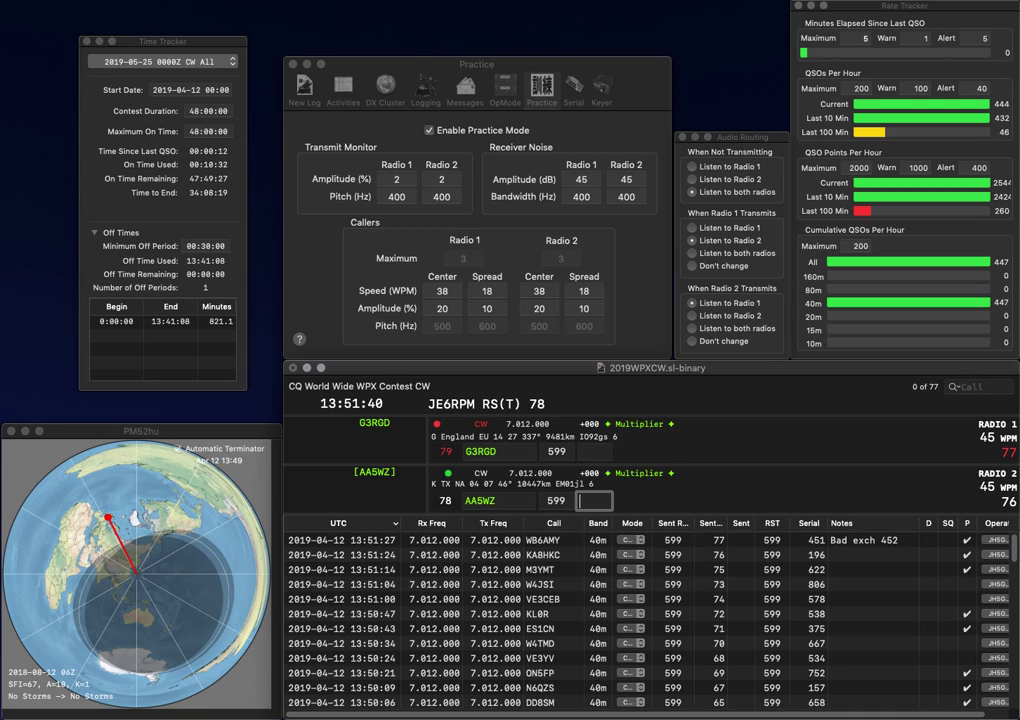
type("506")
key("Return")
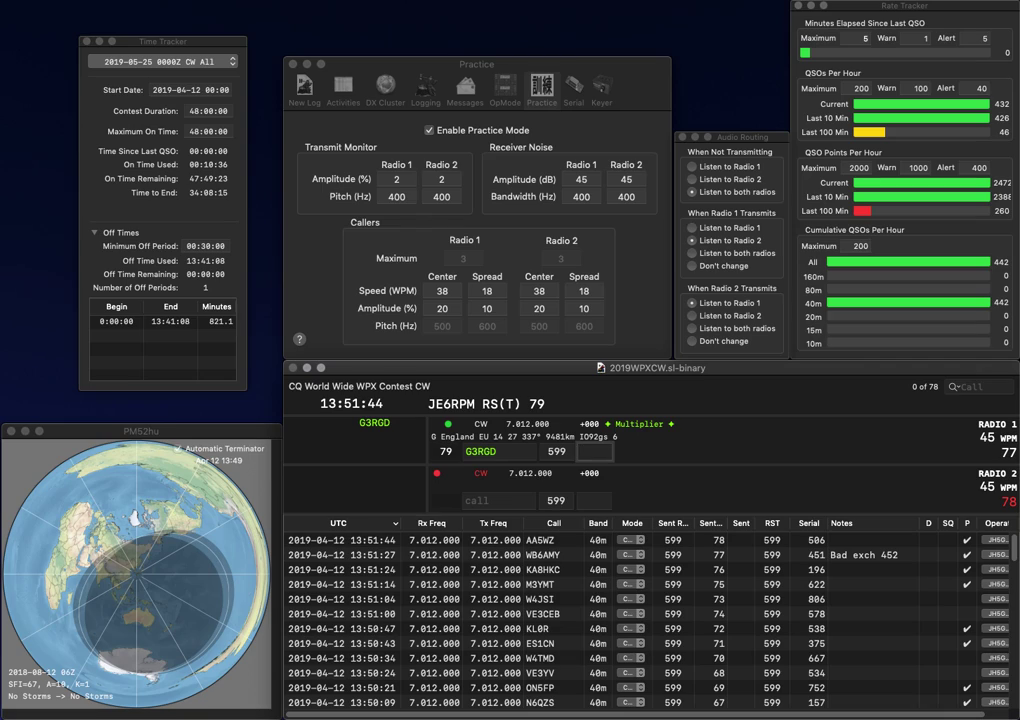
type("989")
key("Return")
Answer the partial call BW on Radio 2 and XE2T on Radio 1
type("BW")
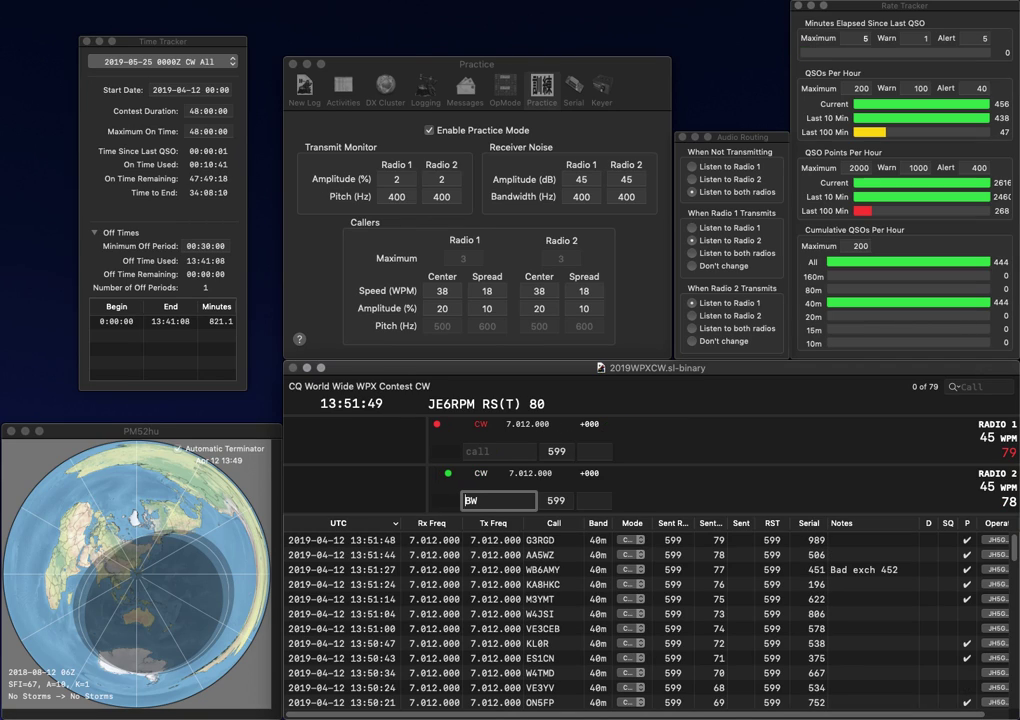
key("Return")
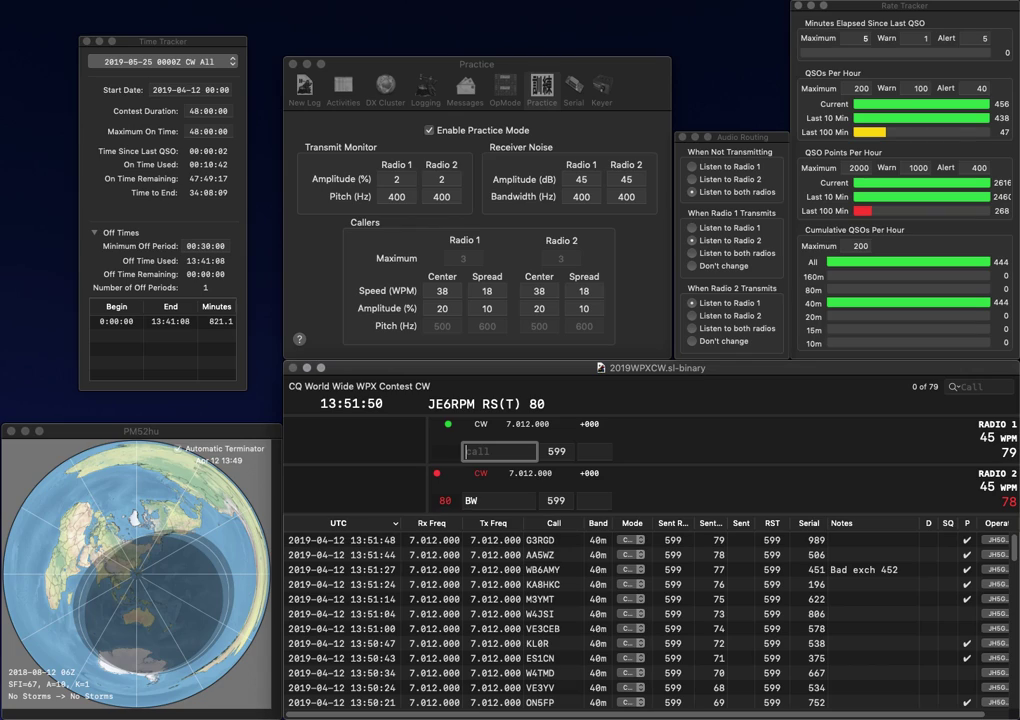
type("XE2T")
key("Return")
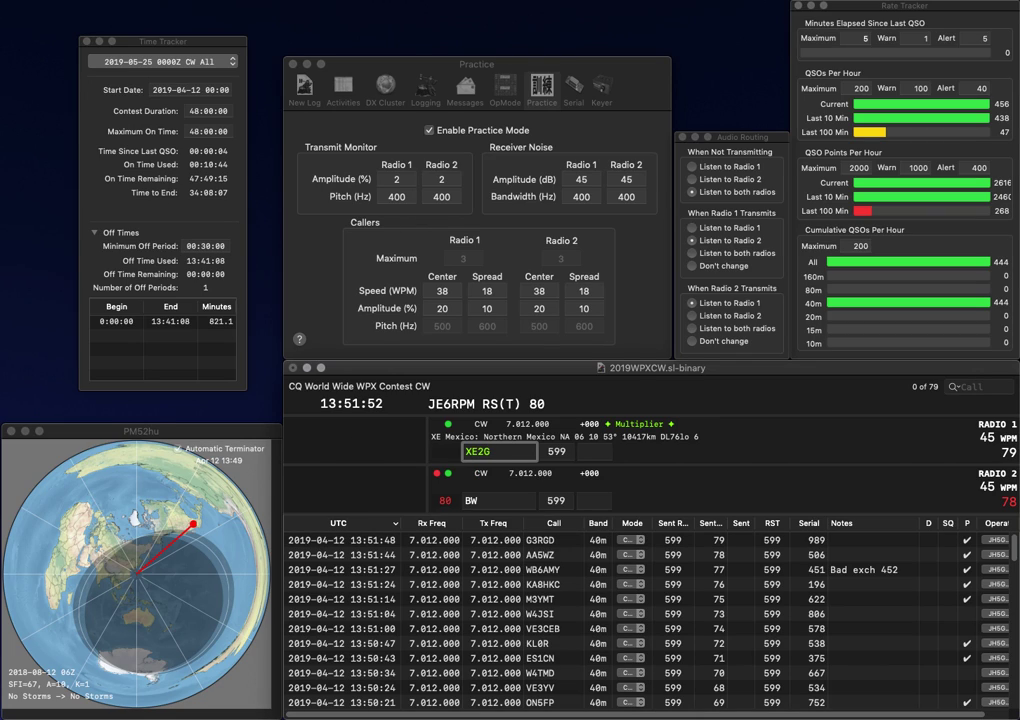
Complete the Radio 2 call as DF0BW and resend the exchange
type("0")
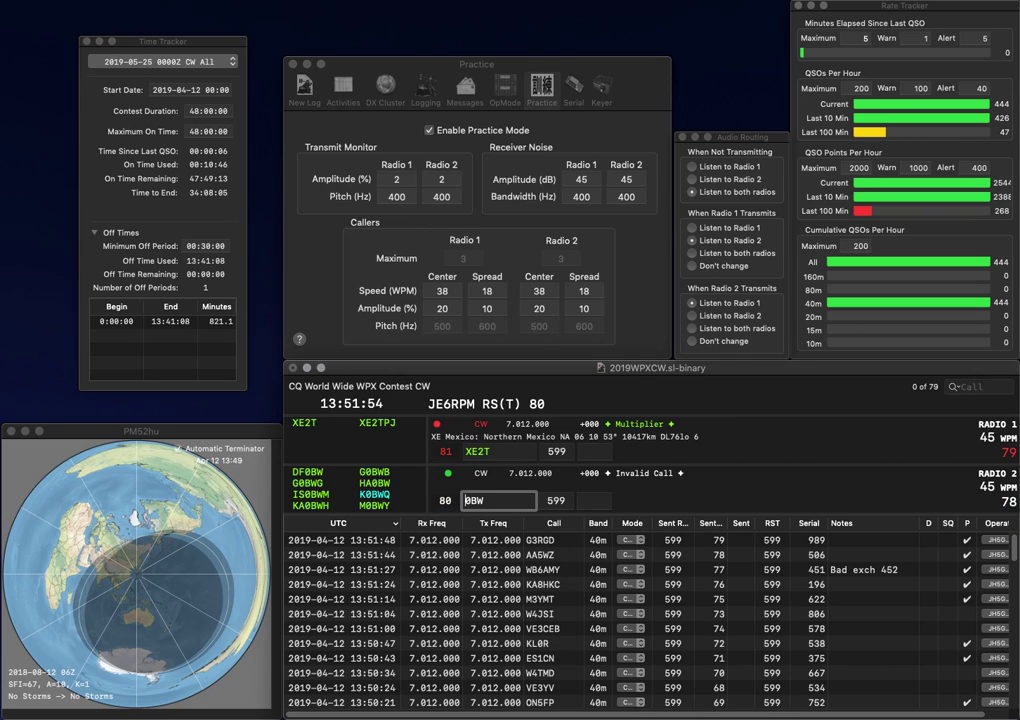
key("Left")
type("DF")
key("Return")
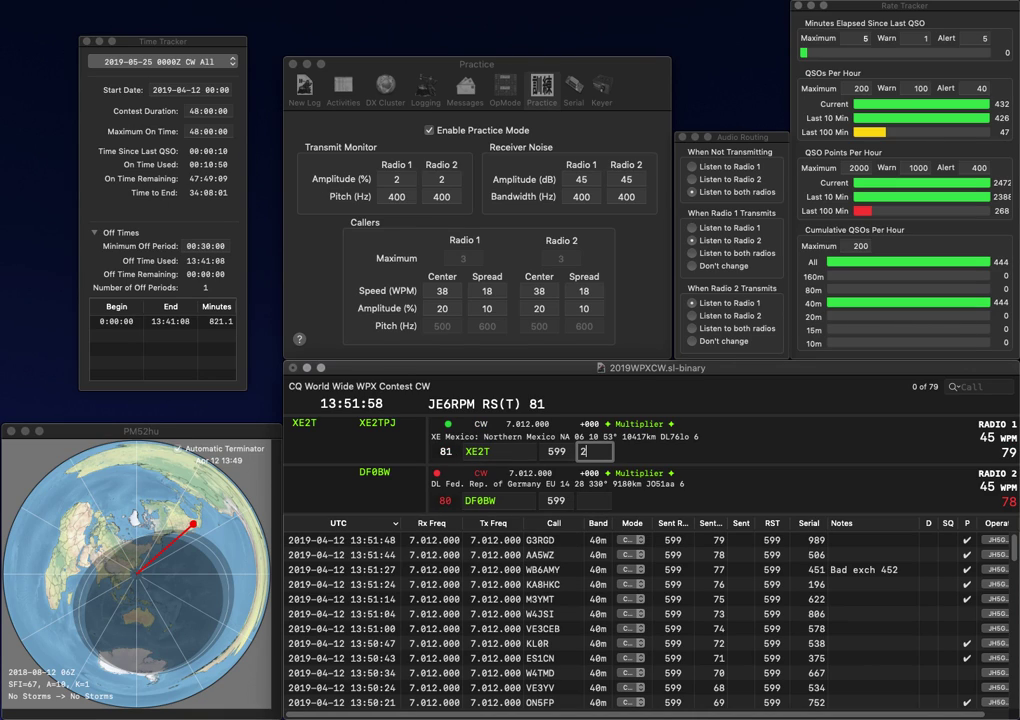
Log XE2T on Radio 1 with received serial 235 and DF0BW on Radio 2 with received serial 935
type("235")
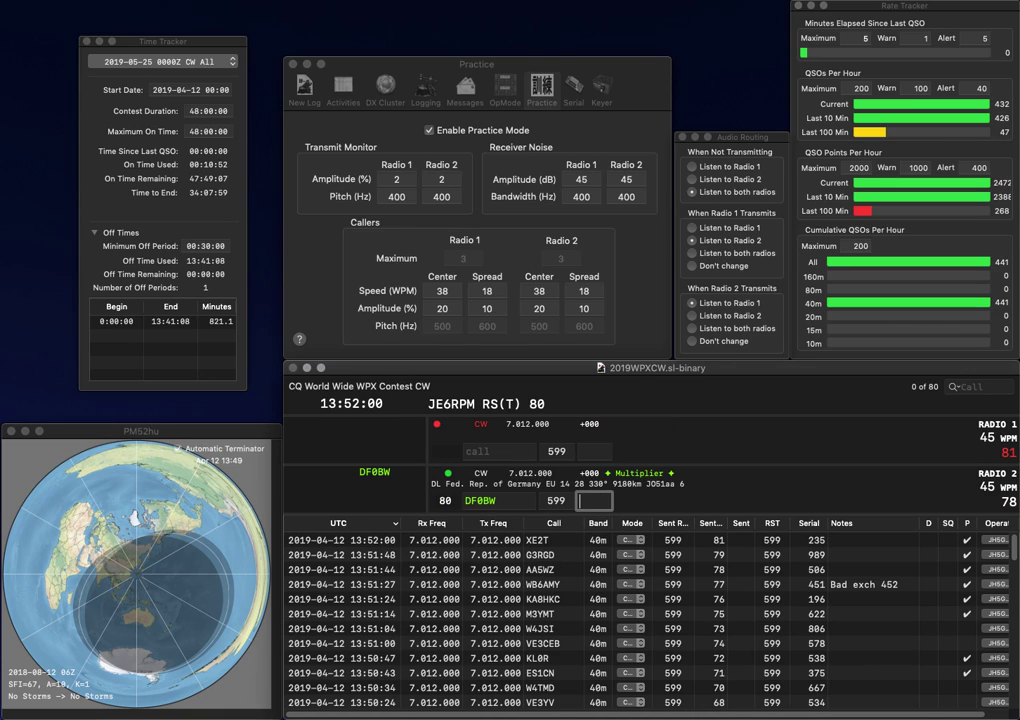
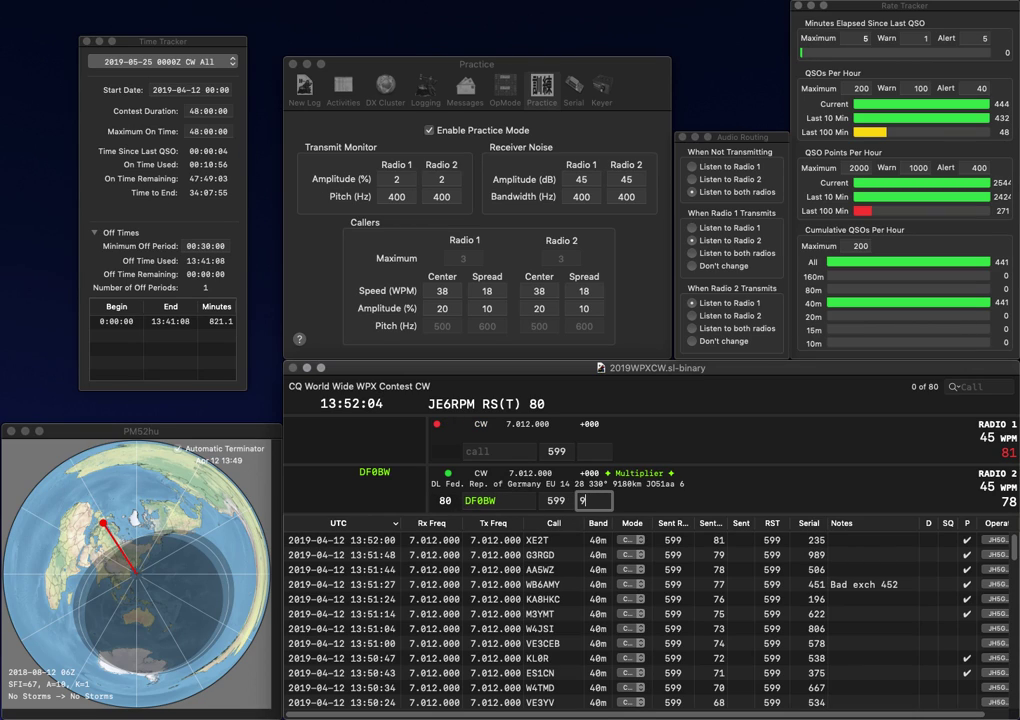
type("935")
key("Return")
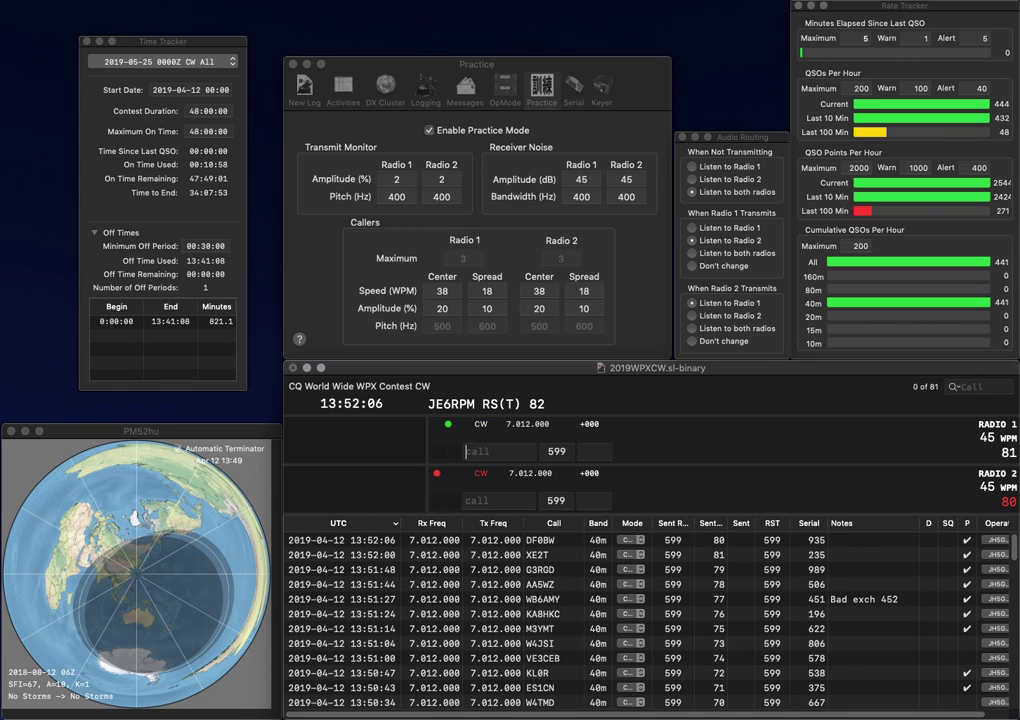
Answer DJ5MO on Radio 1 and EA8TZ on Radio 2
type("DJ5MO")
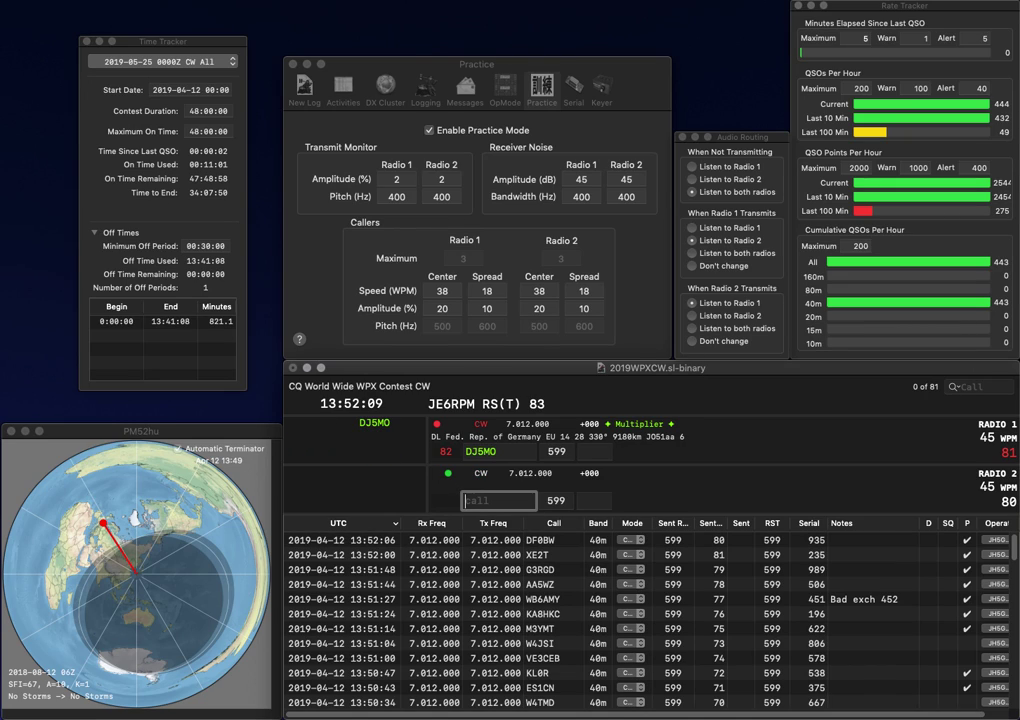
key("Return")
type("EA8")
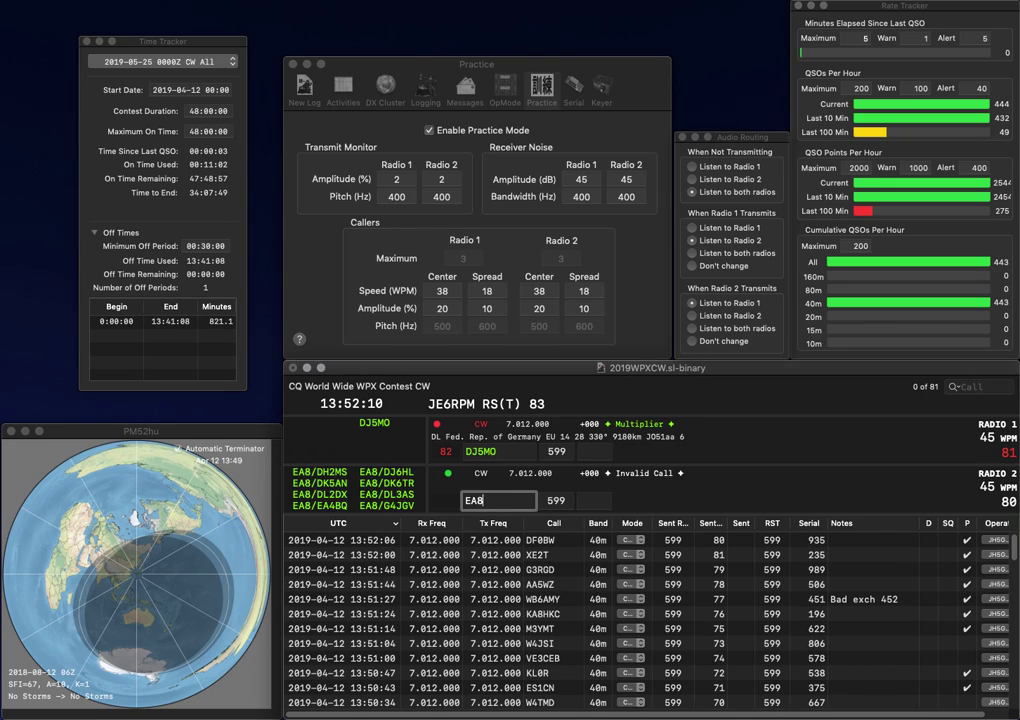
type("TZ")
key("Return")
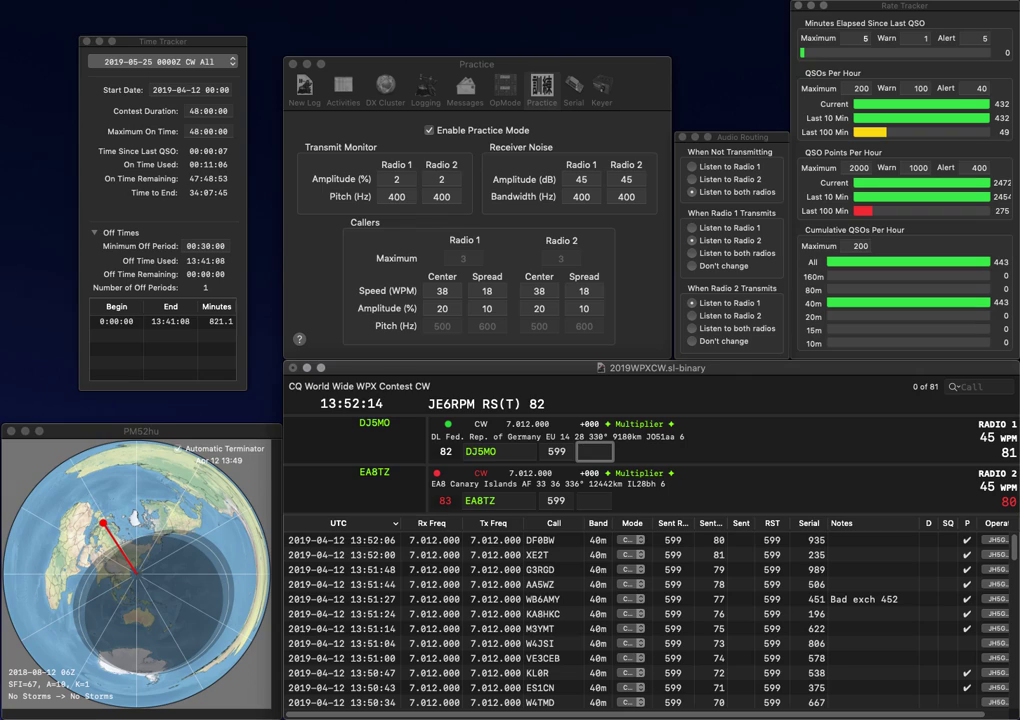
type("958")
key("Return")
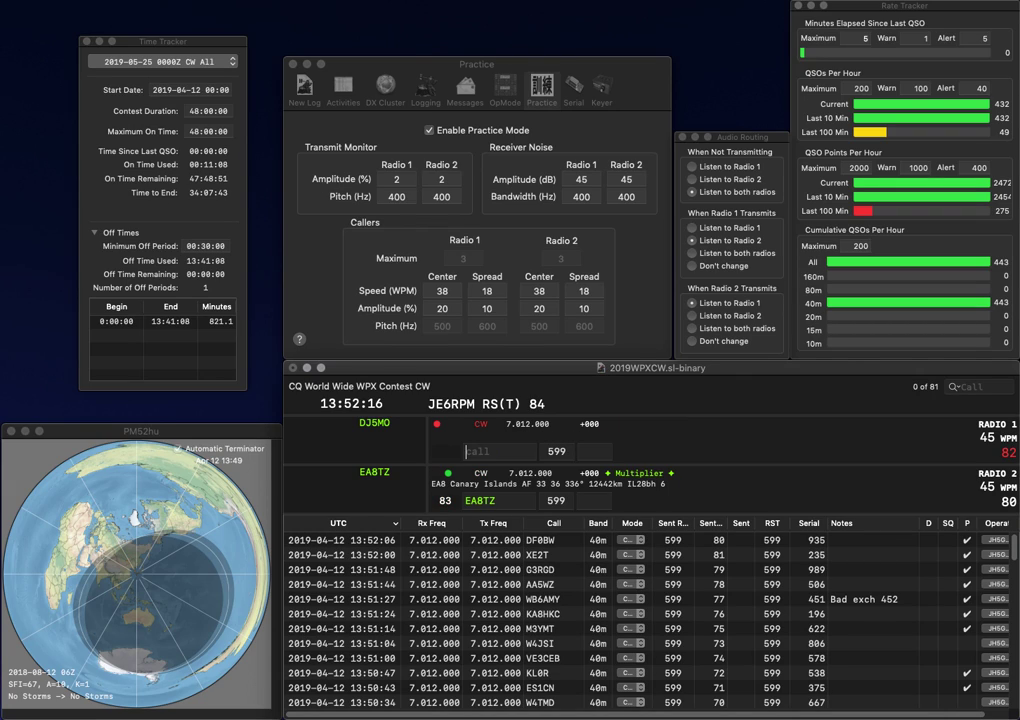
type("8")
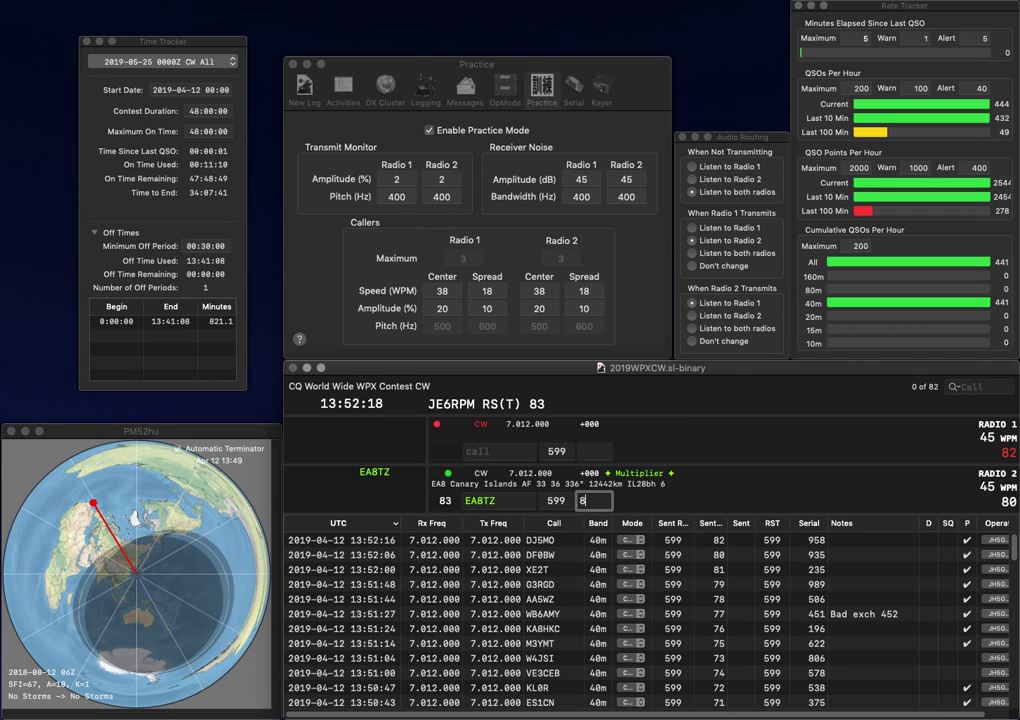
type("88")
key("Return")
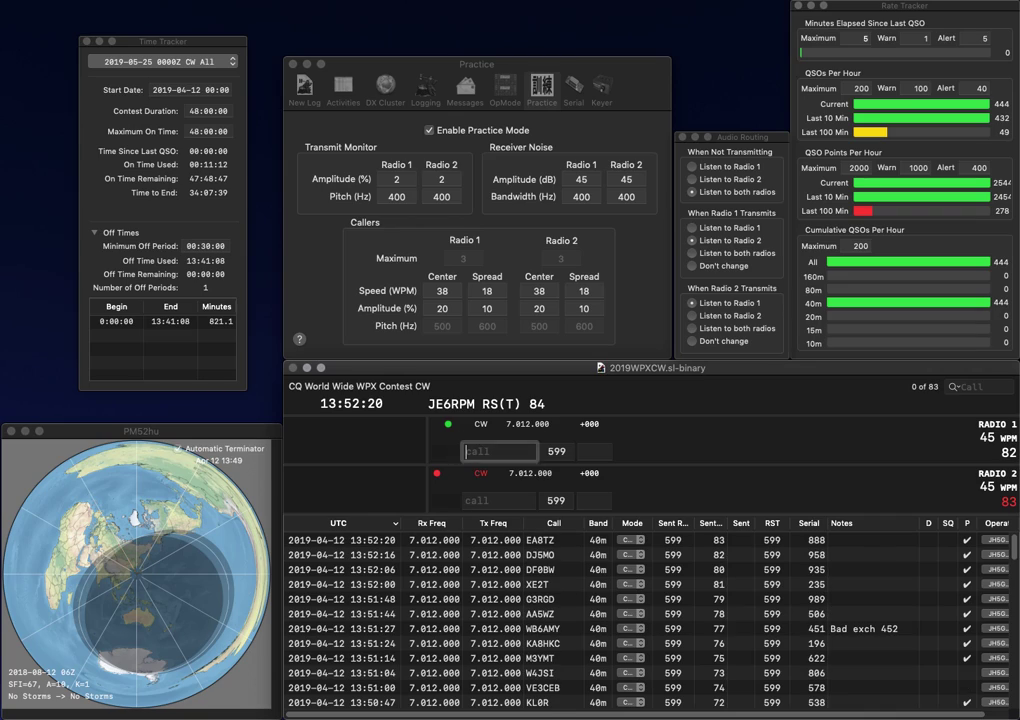
Answer the partial call FAH on Radio 1 and RA6C on Radio 2
type("FAH")
key("Return")
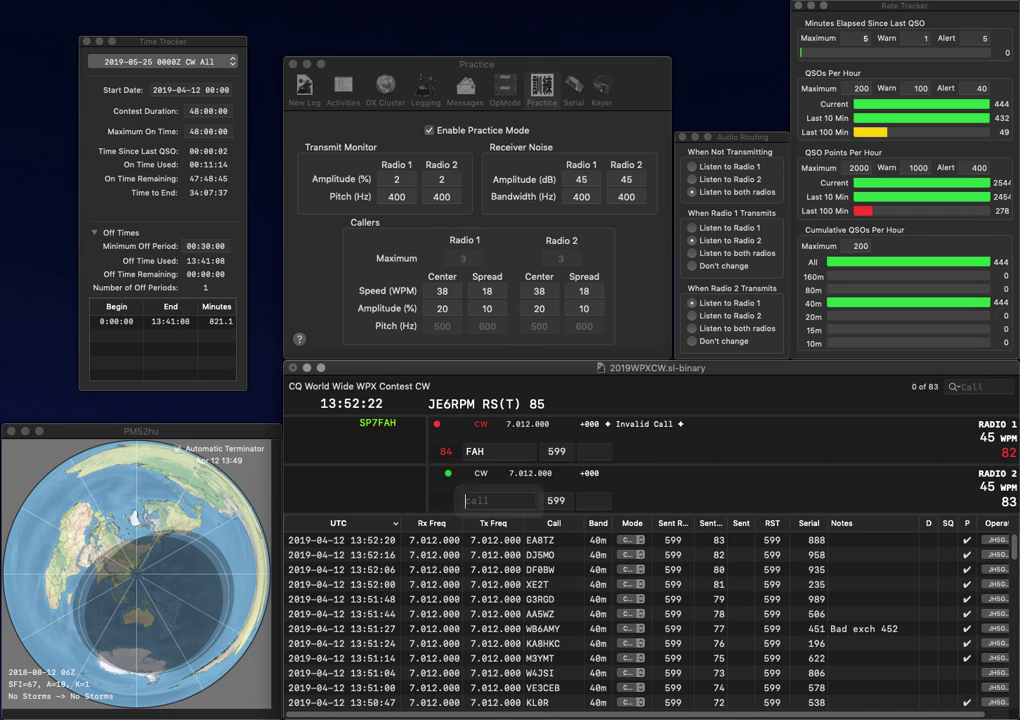
type("RA6C")
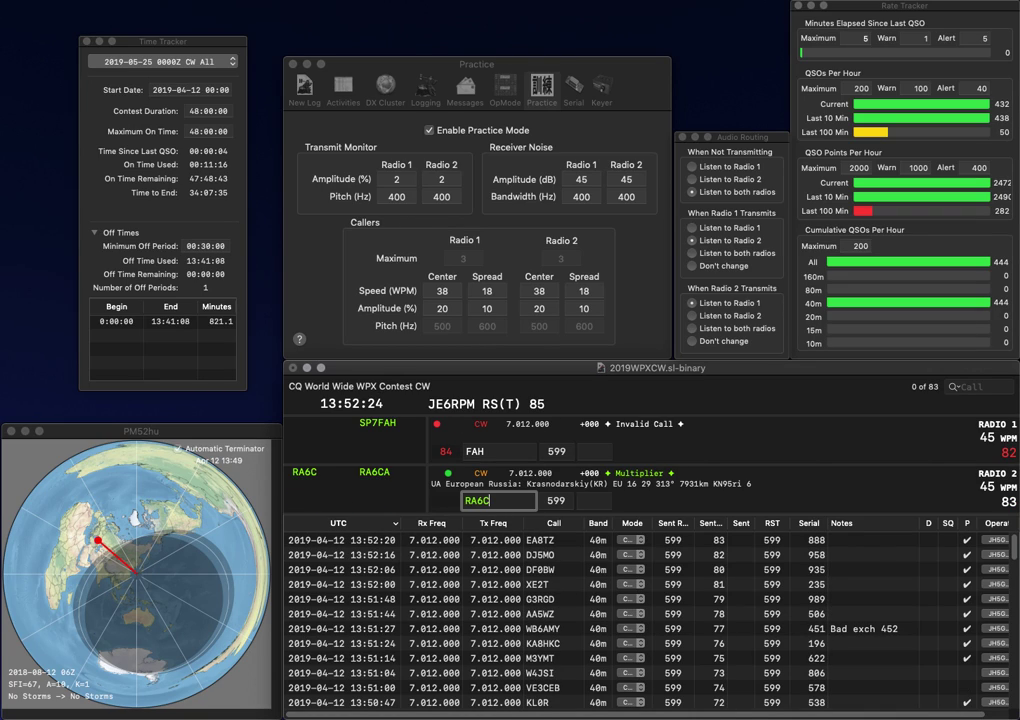
key("Return")
Complete the Radio 1 call as SP7FAH and log RA6C on Radio 2 with received serial 761
type("SP7")
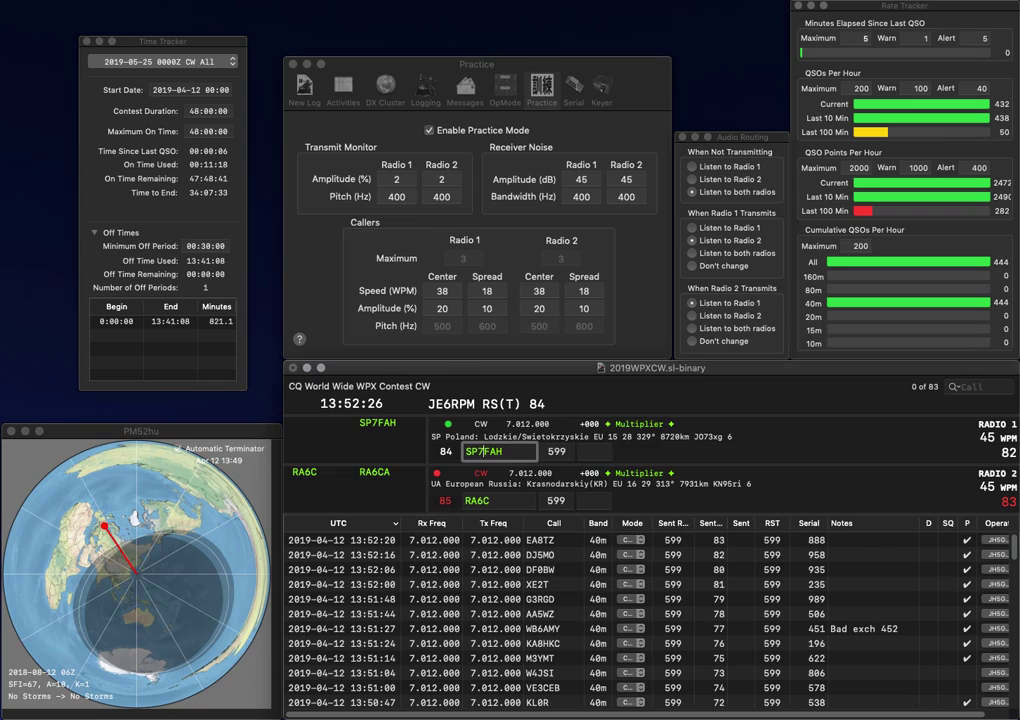
key("Return")
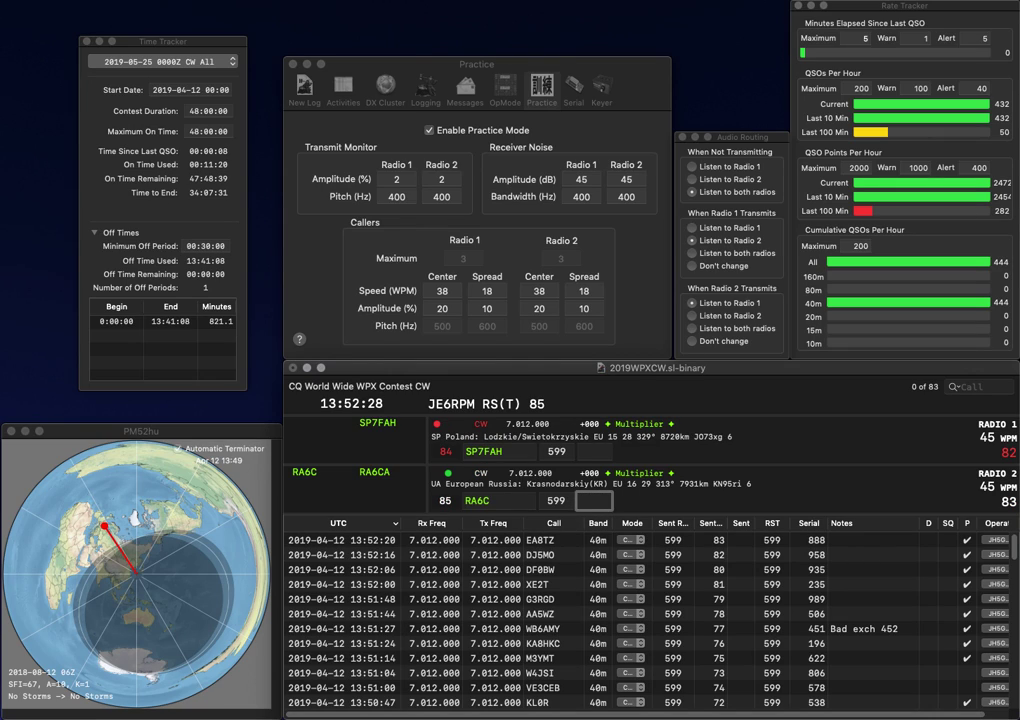
type("761")
key("Return")
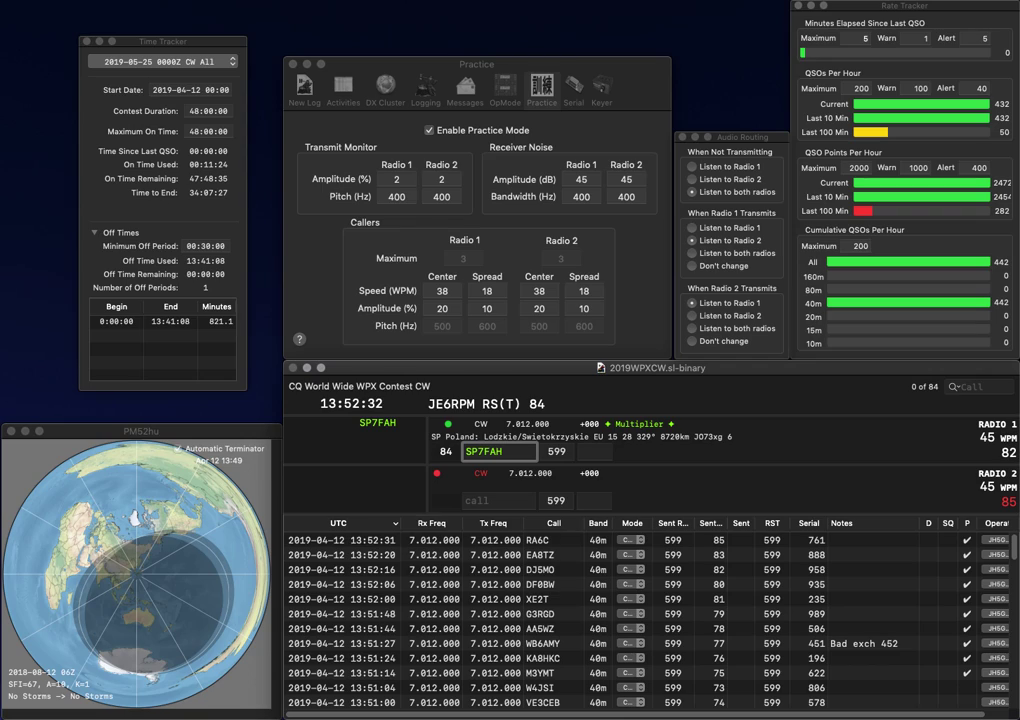
Change the Radio 1 call to SP7FH and resend the exchange
type("SP7FAH")
key("BackSpace")
key("BackSpace")
type("H")
key("Return")
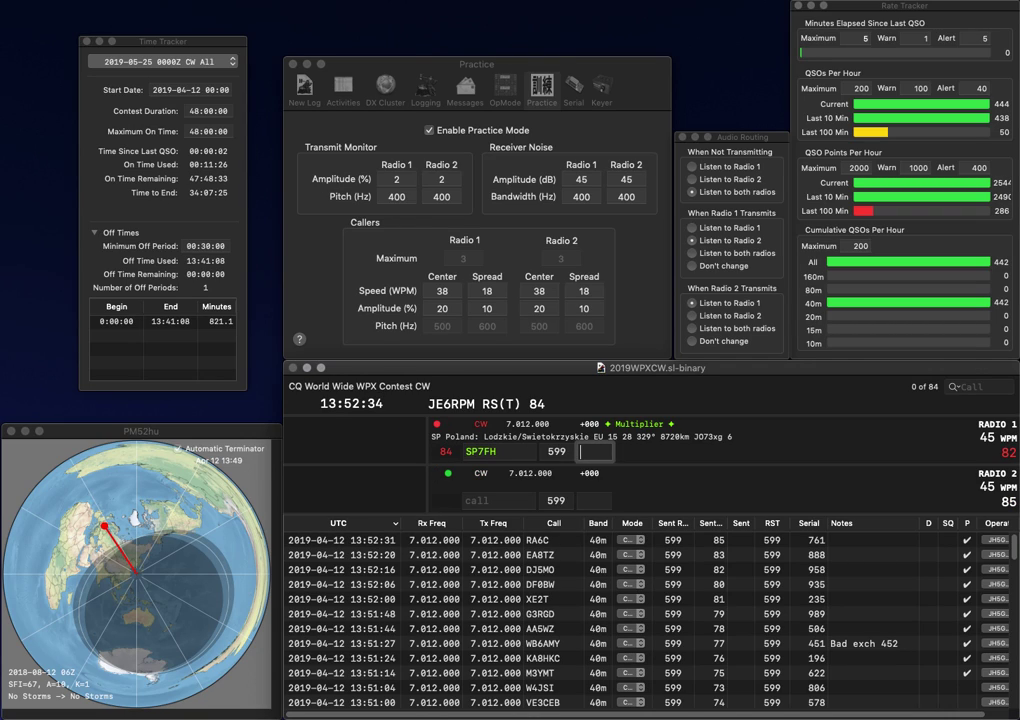
Answer the partial call BDU on Radio 2 and correct the Radio 1 call to SP7AH, resending its exchange
type("OBDU")
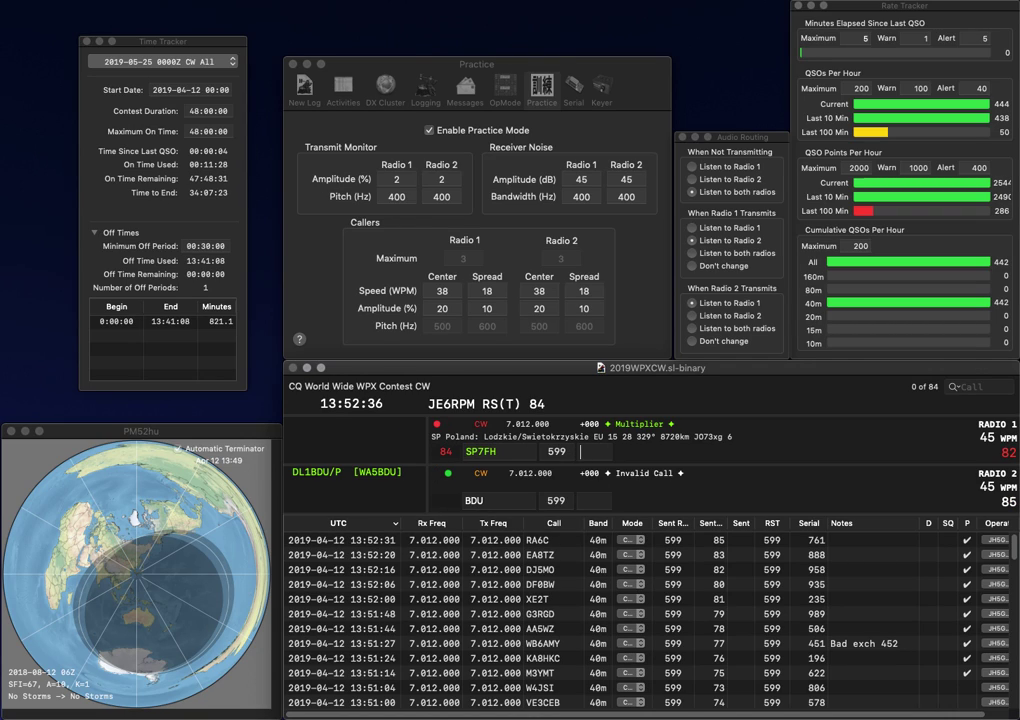
key("Return")
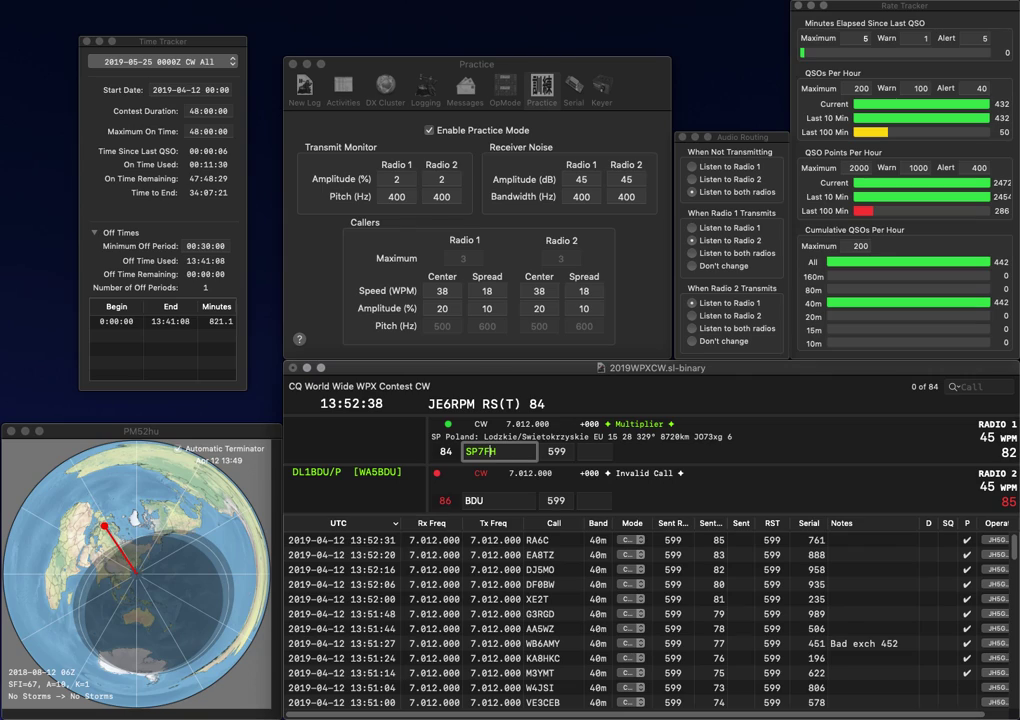
key("Left")
key("BackSpace")
type("A")
key("Return")
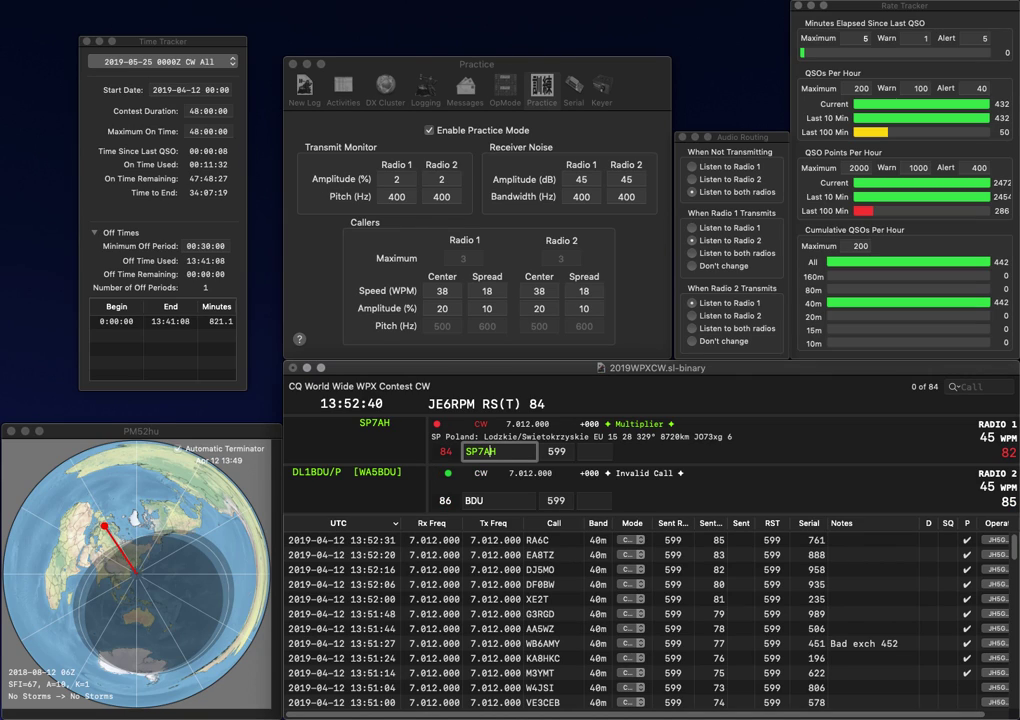
Prefix the partial call on Radio 2 with OL so it reads OLBDU, and resend the exchange
key("Home")
type("LO")
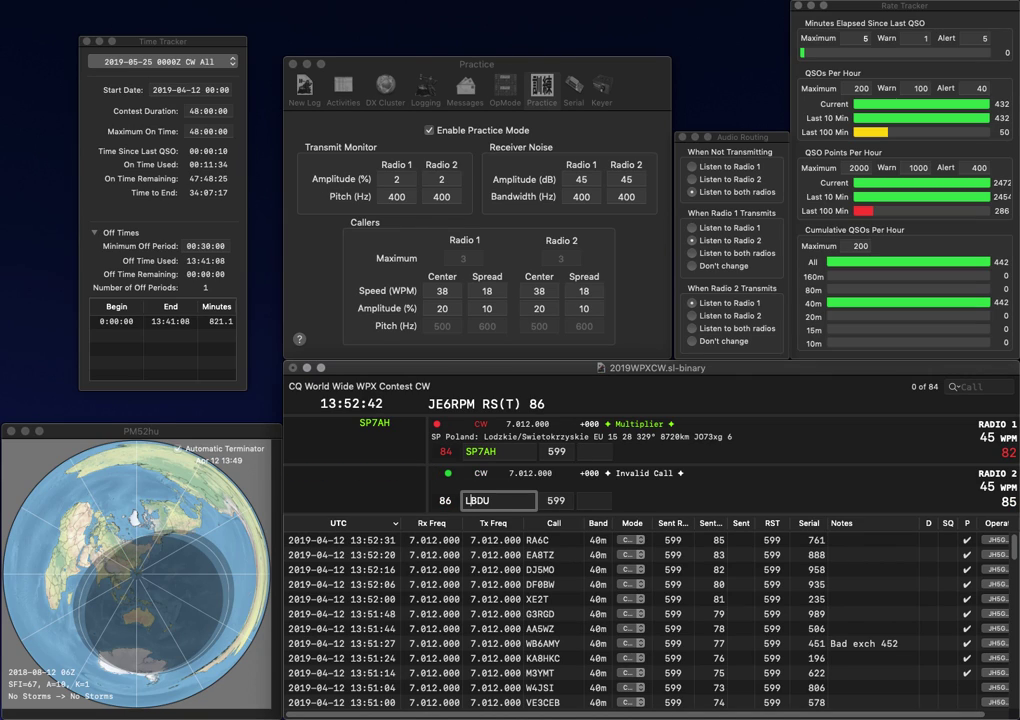
key("BackSpace")
key("BackSpace")
type("OL")
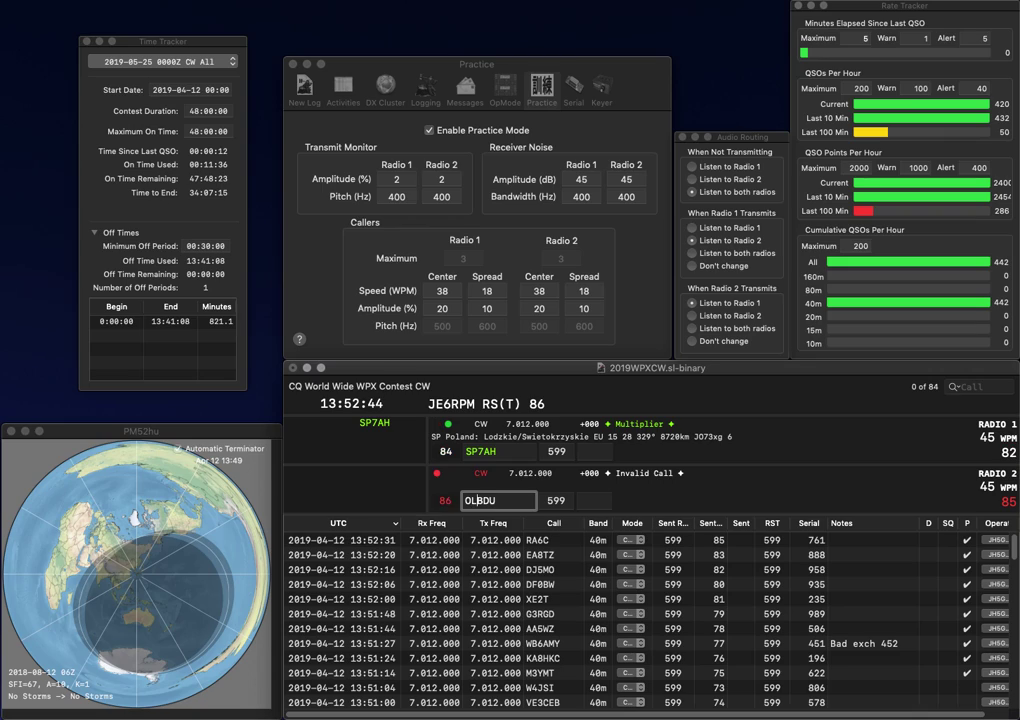
key("Return")
key("space")
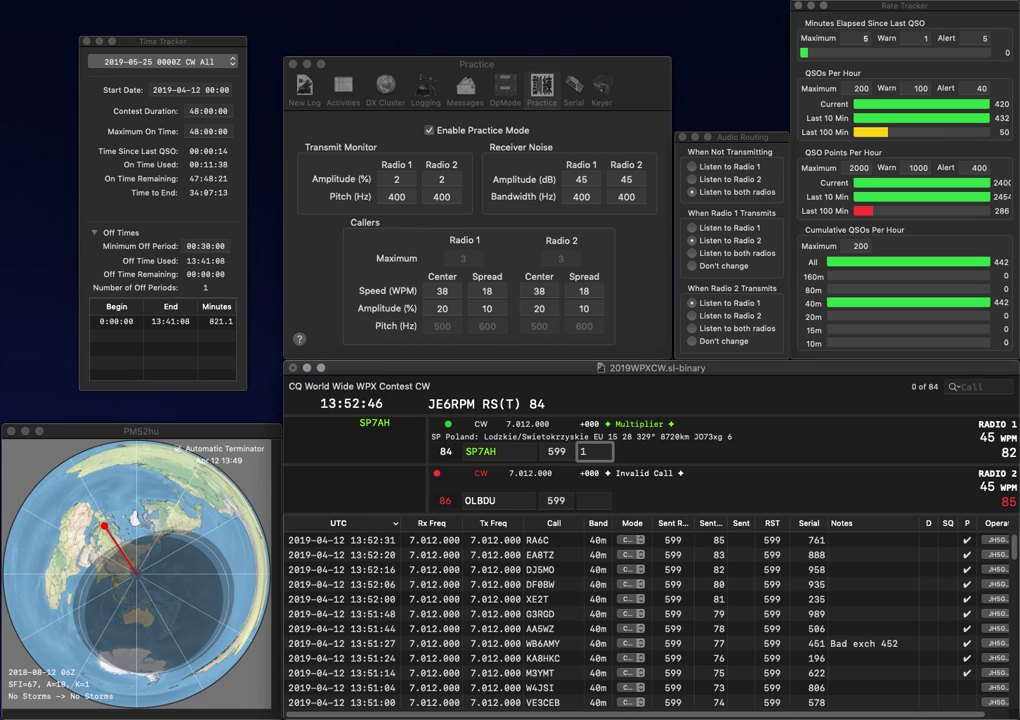
type("185")
key("Return")
Correct the Radio 2 call to OL0A and resend the exchange
key("BackSpace")
key("BackSpace")
key("BackSpace")
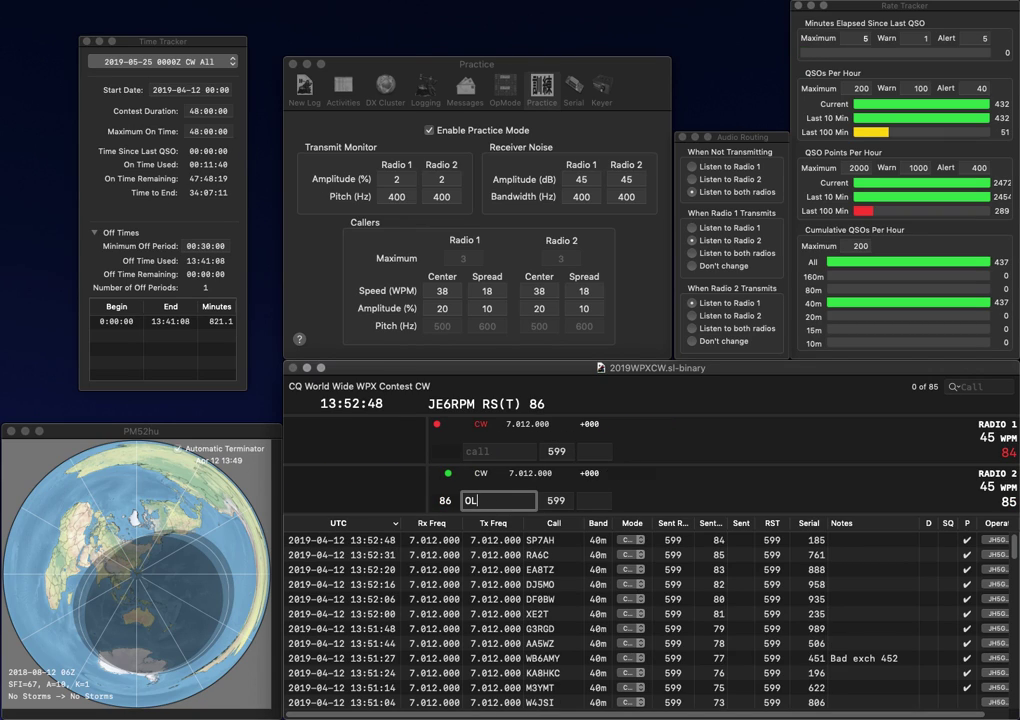
type("0A")
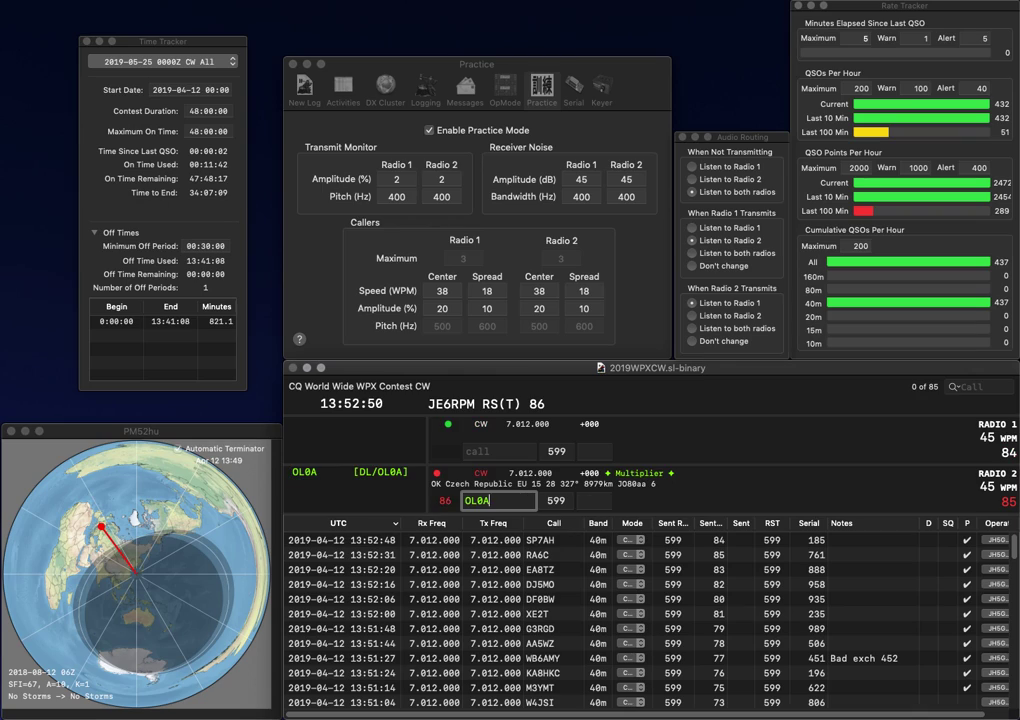
key("Return")
type("DJ3AA")
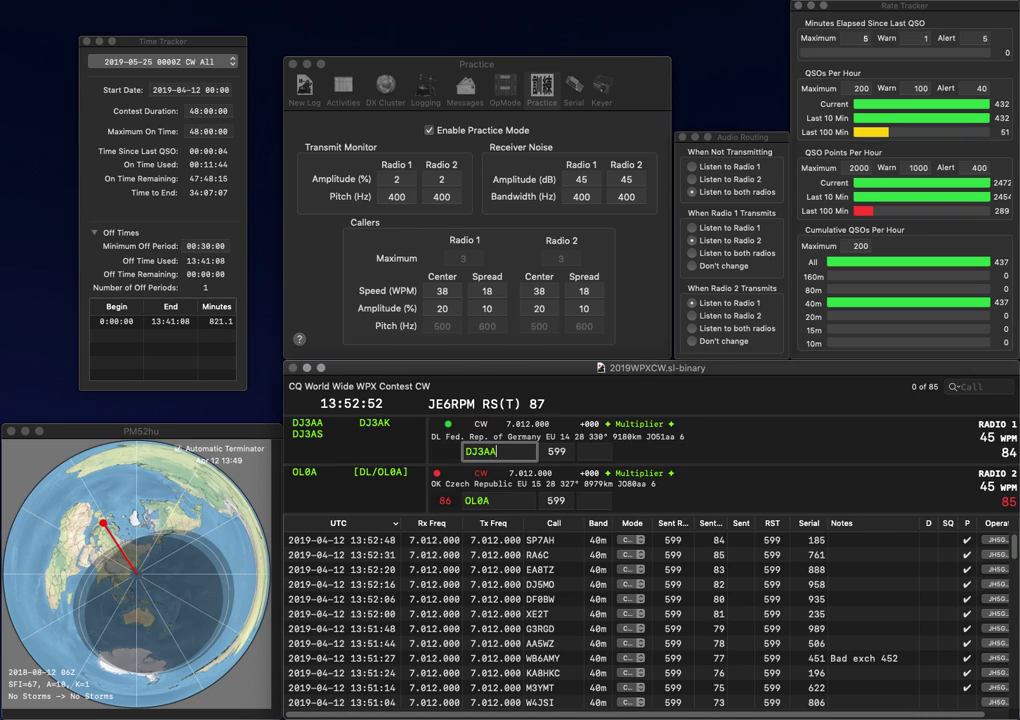
key("Return")
key("Return")
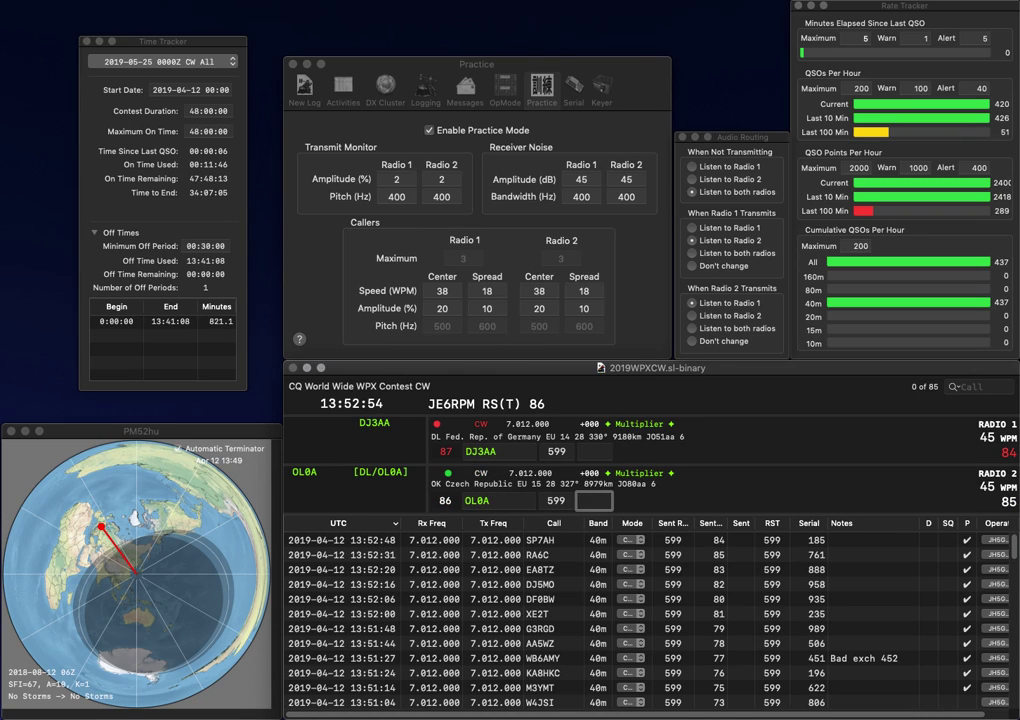
type("987")
key("Return")
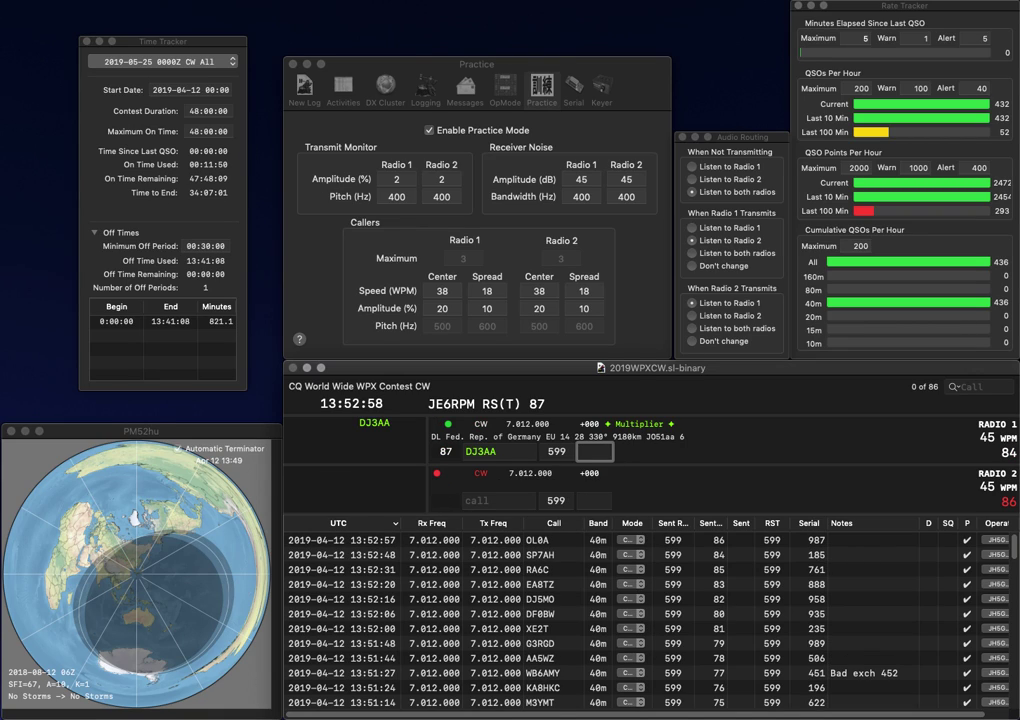
type("176")
key("Return")
Answer the partial call WCI on Radio 2 and F5IAE on Radio 1
type("WCI")
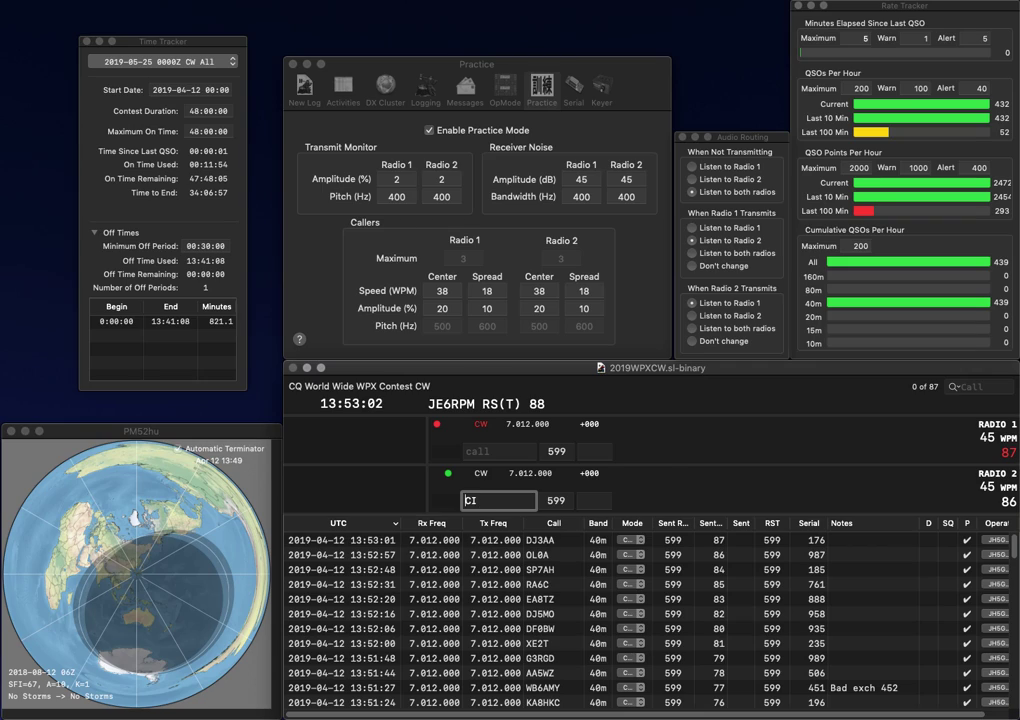
key("Return")
type("F5IAE")
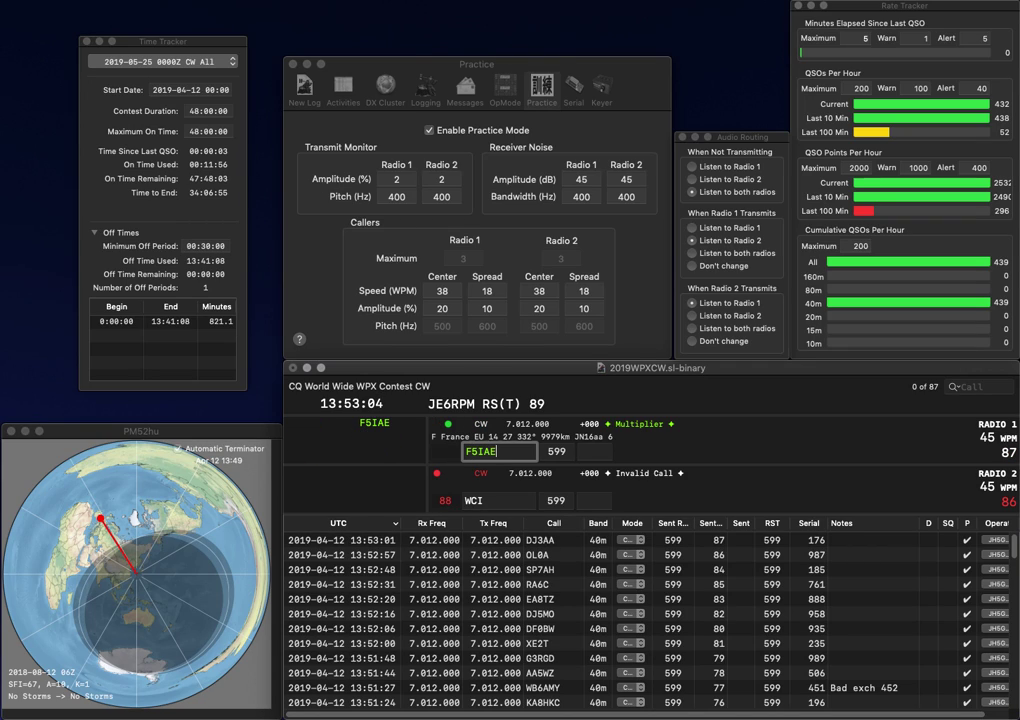
key("Return")
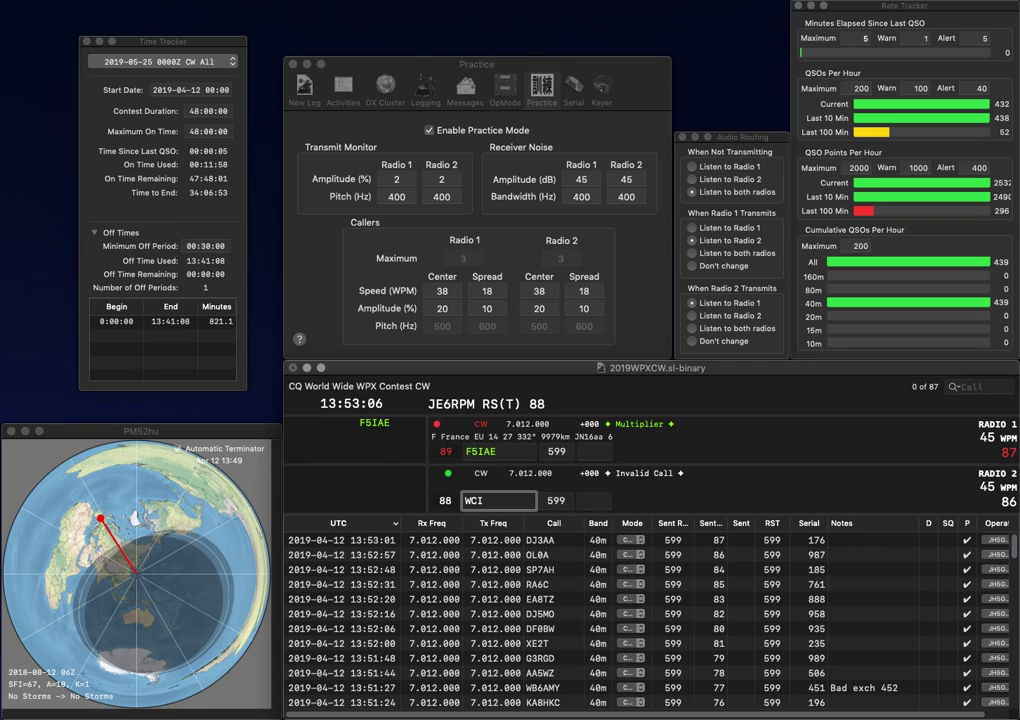
type("0")
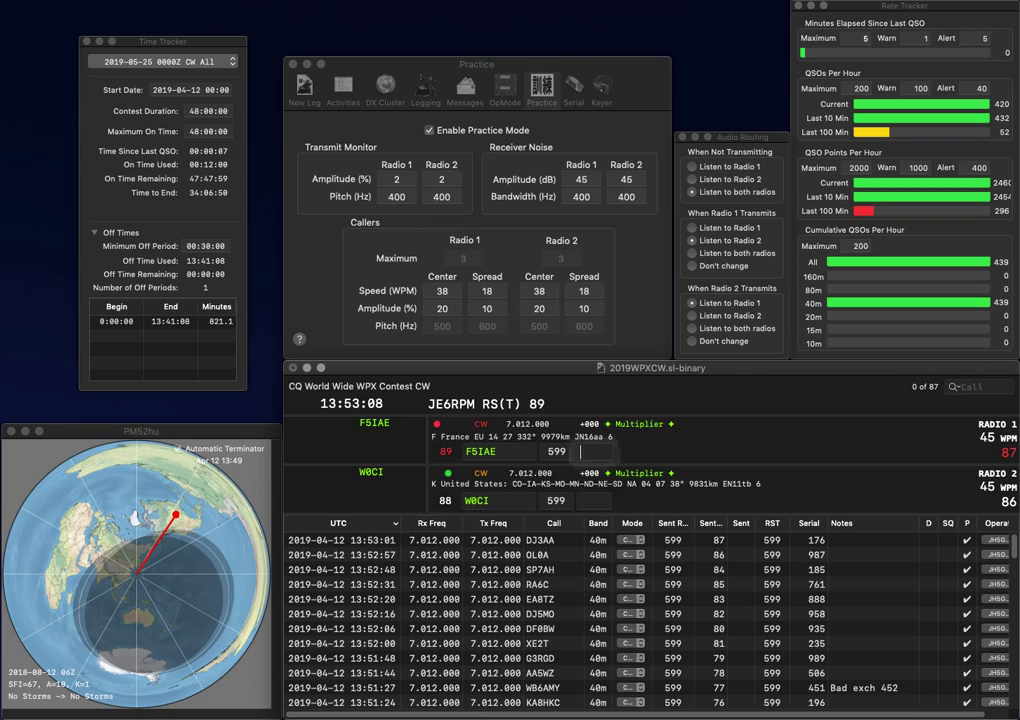
key("Return")
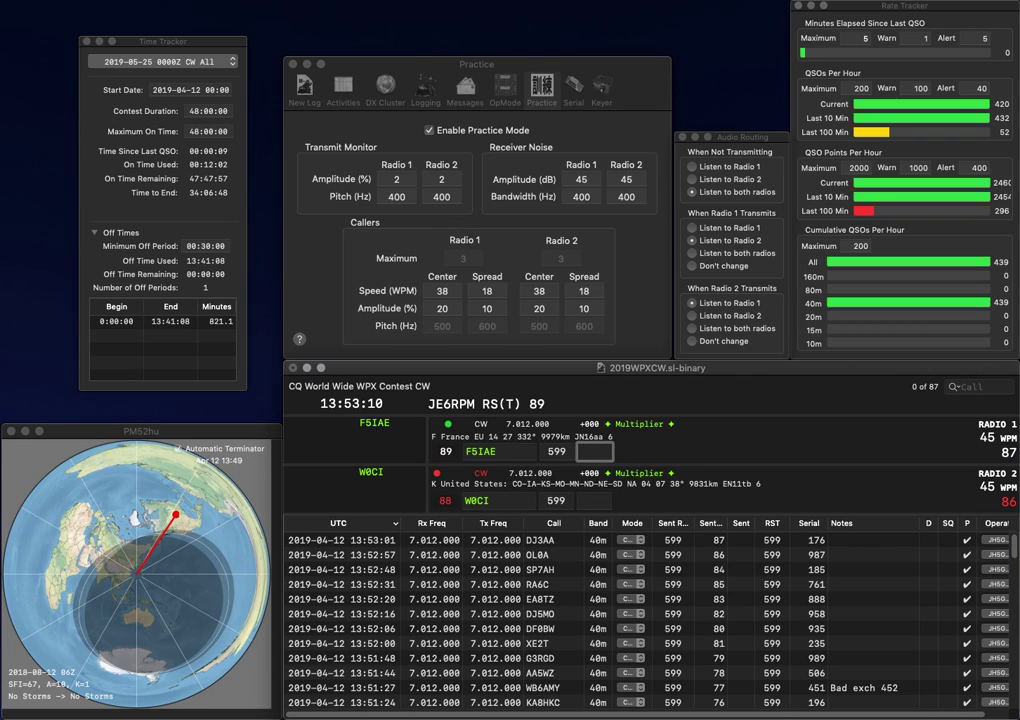
type("527")
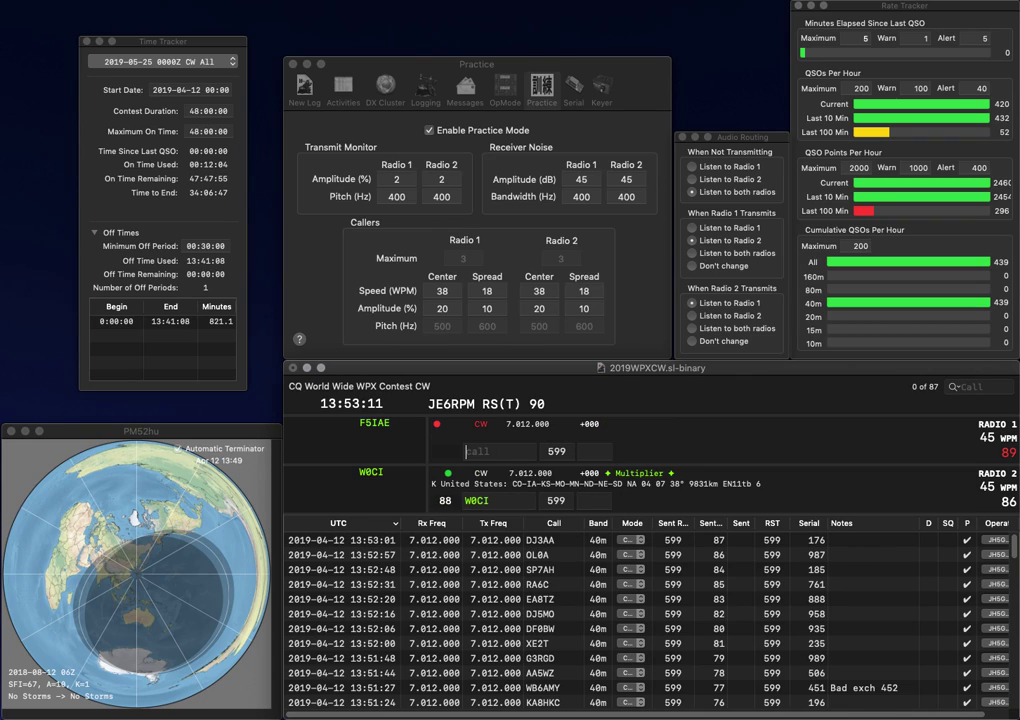
key("Return")
type("6")
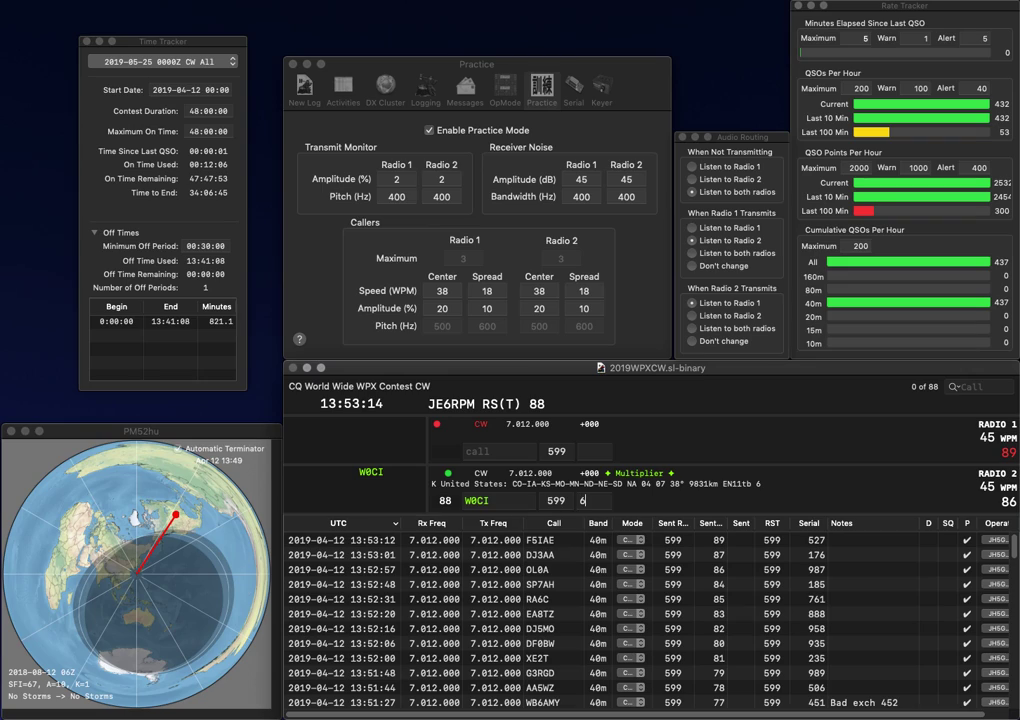
type("48")
key("Return")
Answer the partial calls 5ITU on Radio 1 and JH on Radio 2
type("5")
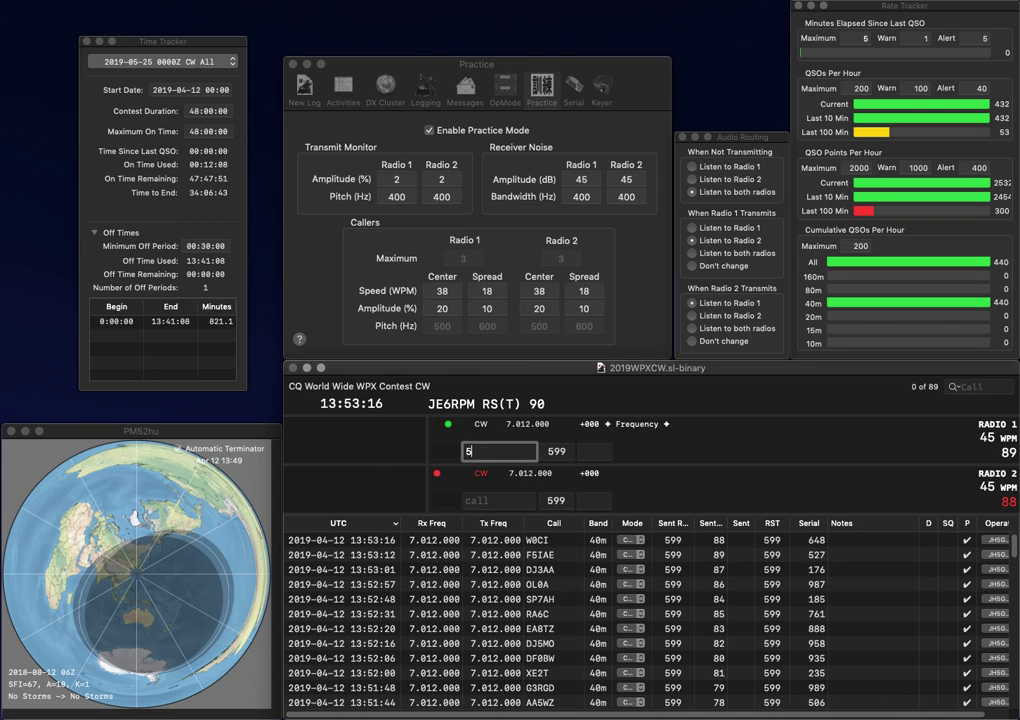
type("ITU")
key("Return")
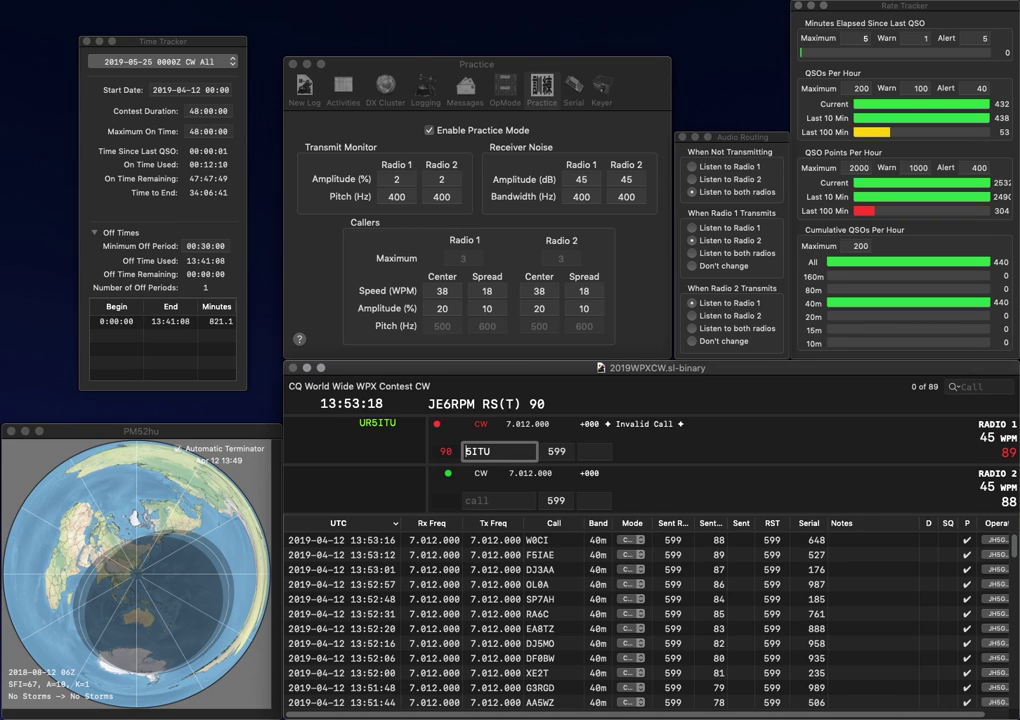
type("JH")
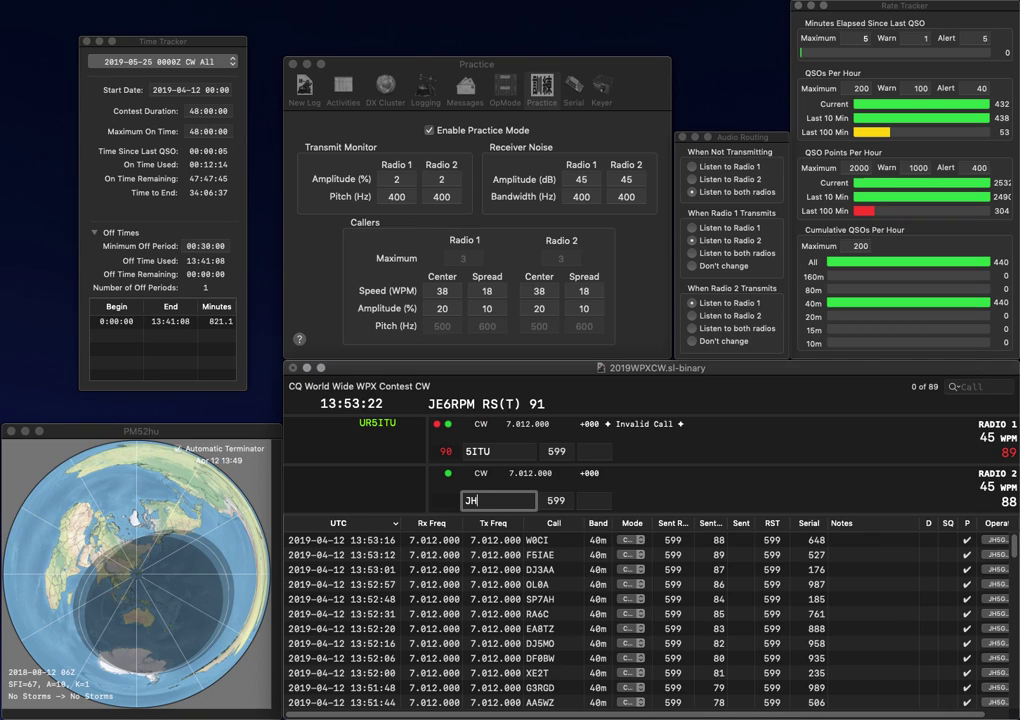
key("Return")
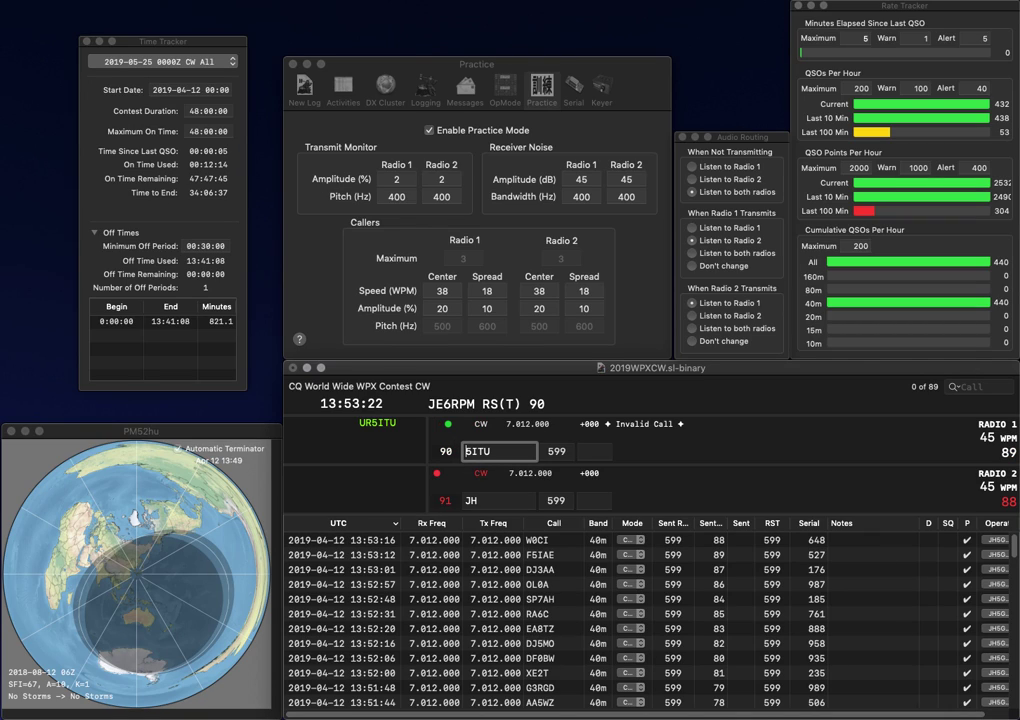
key("Home")
type("UR")
key("Return")
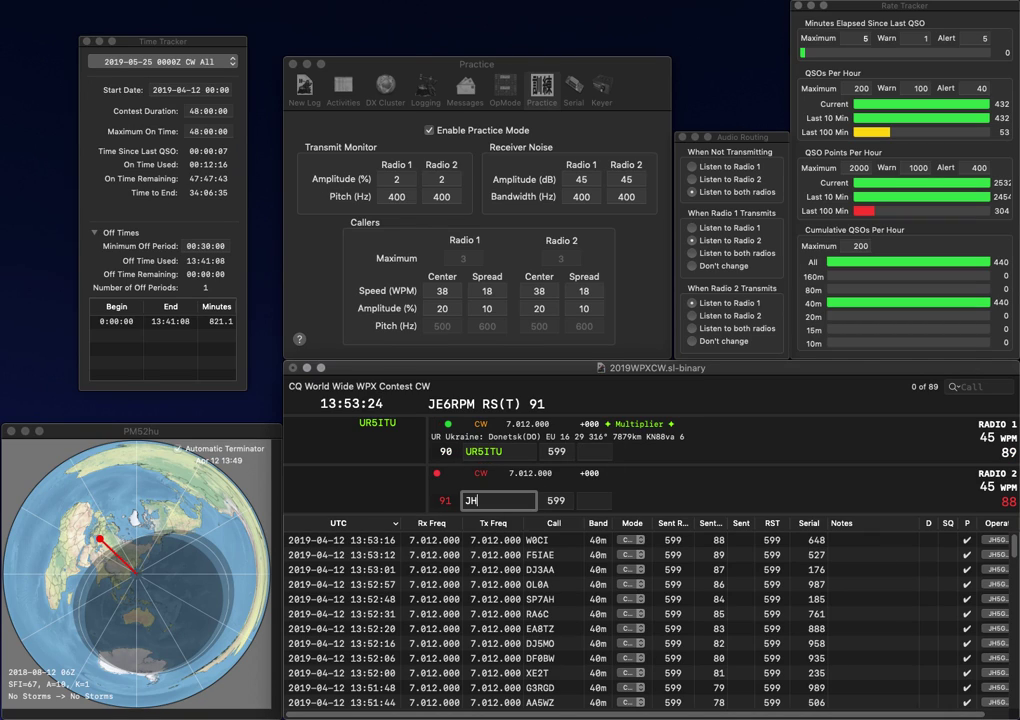
type("6")
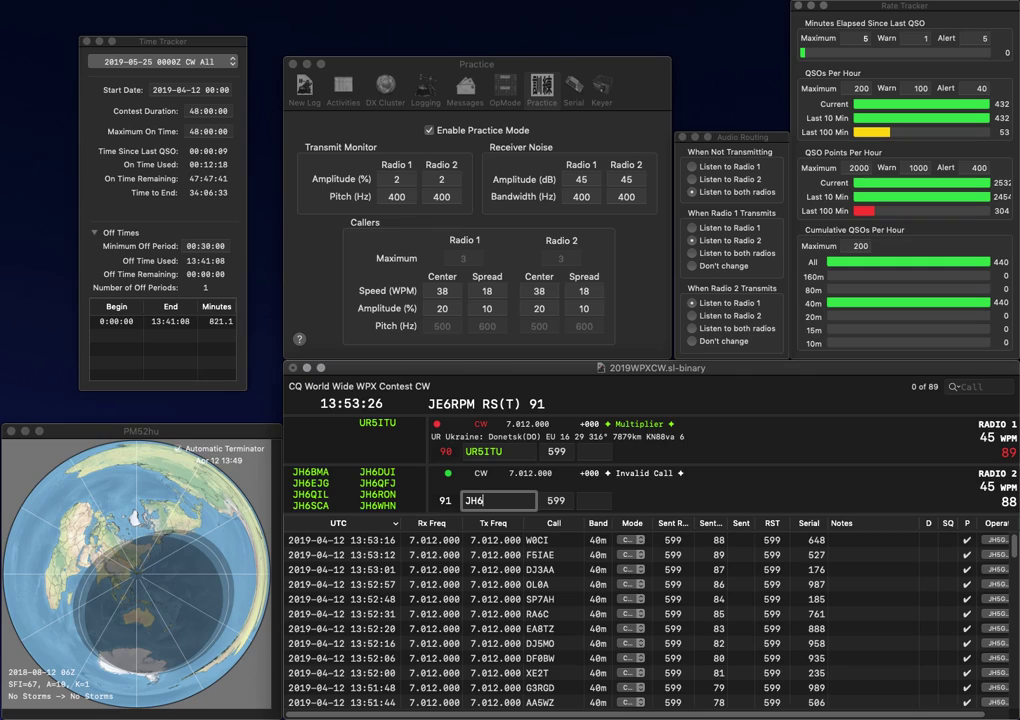
type("DUI")
key("Return")
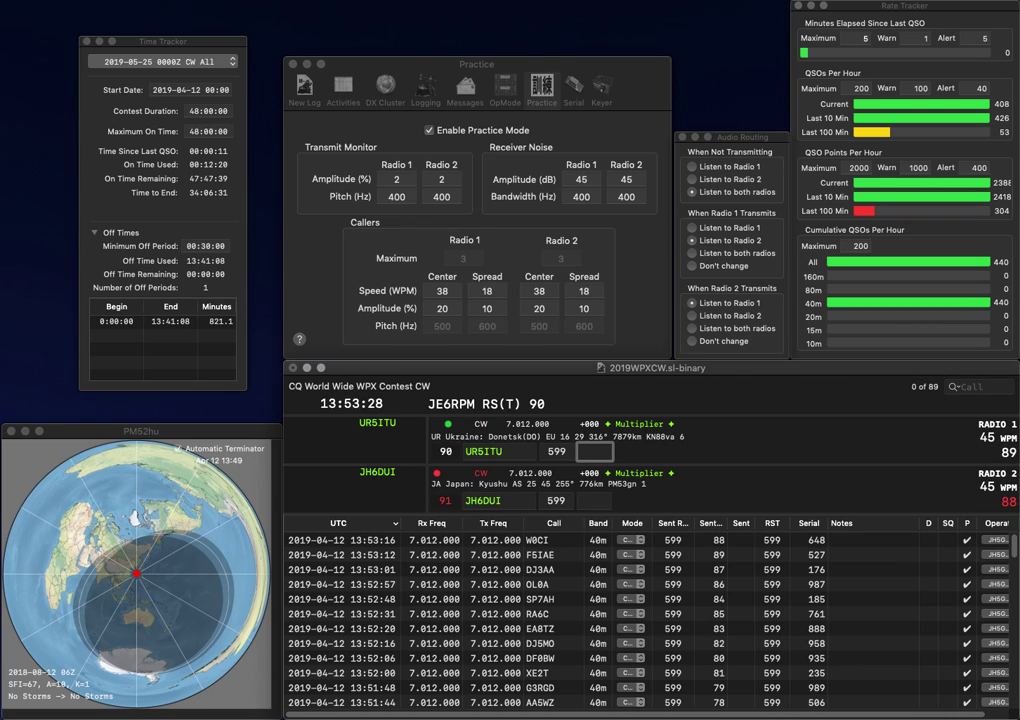
type("129")
key("Return")
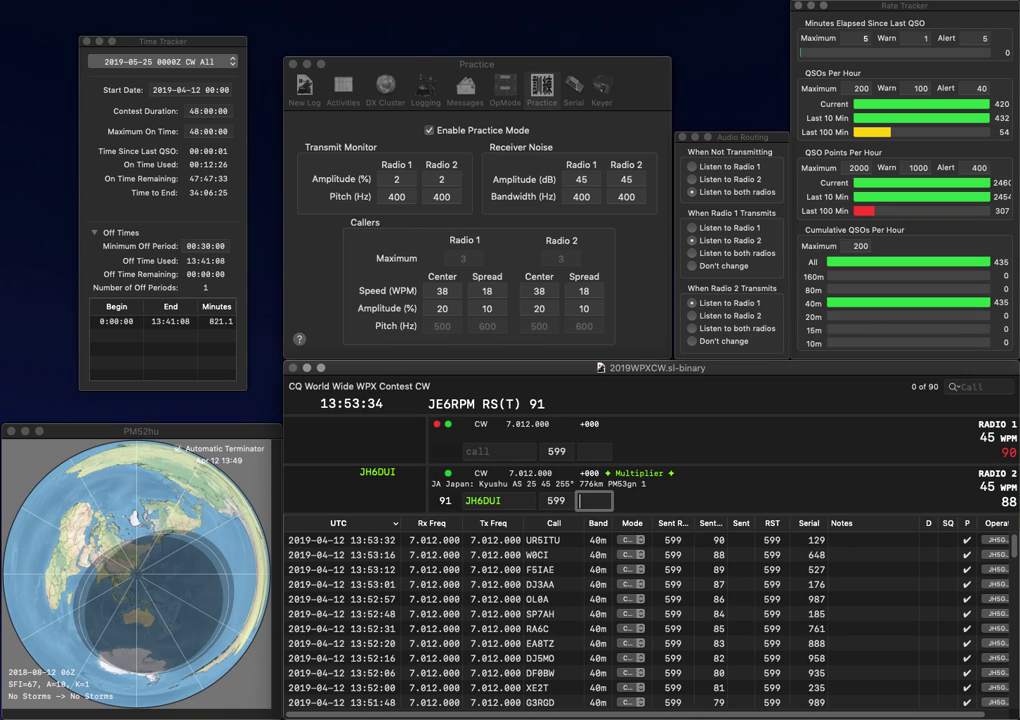
type("733")
key("Return")
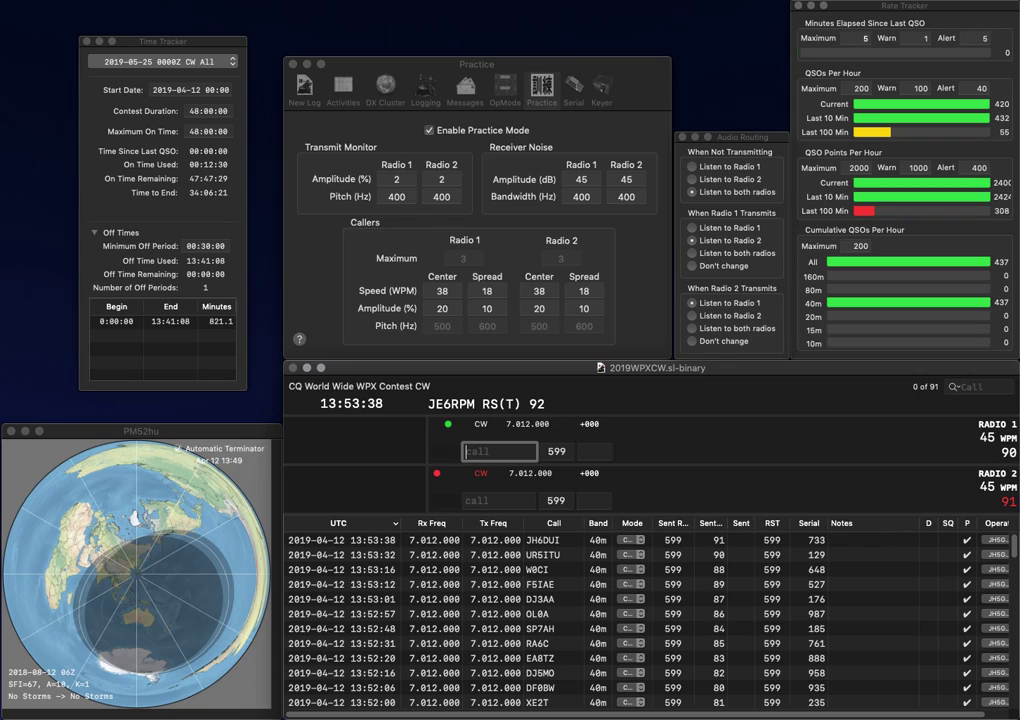
Answer the partial call C2 on Radio 1 and DX3H on Radio 2
key("Return")
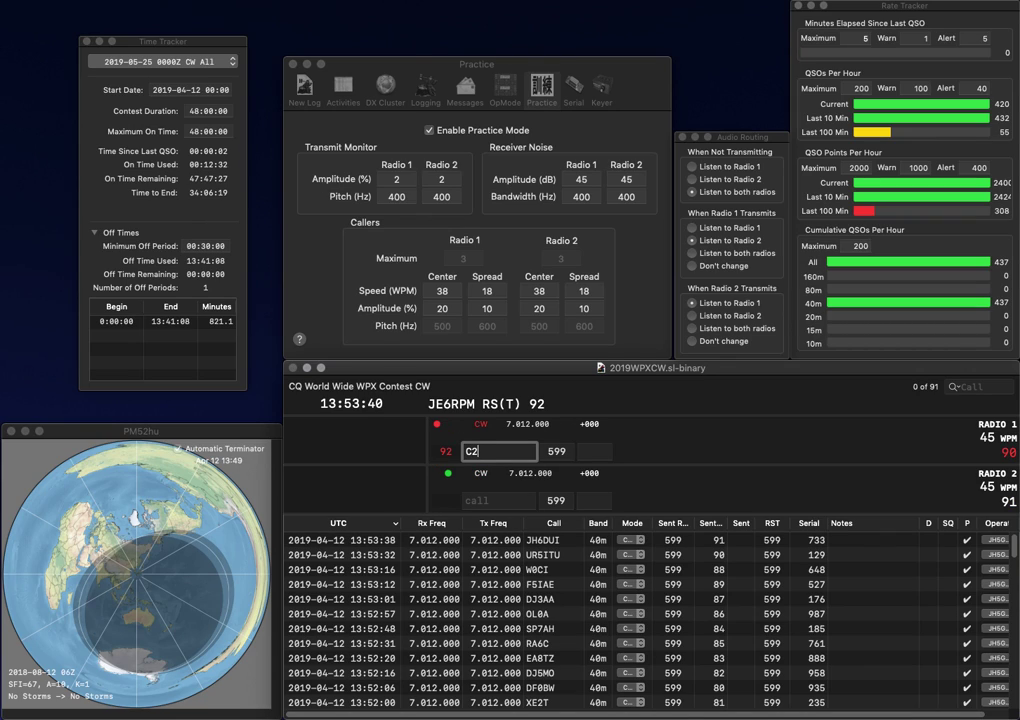
type("DX3H")
key("Return")
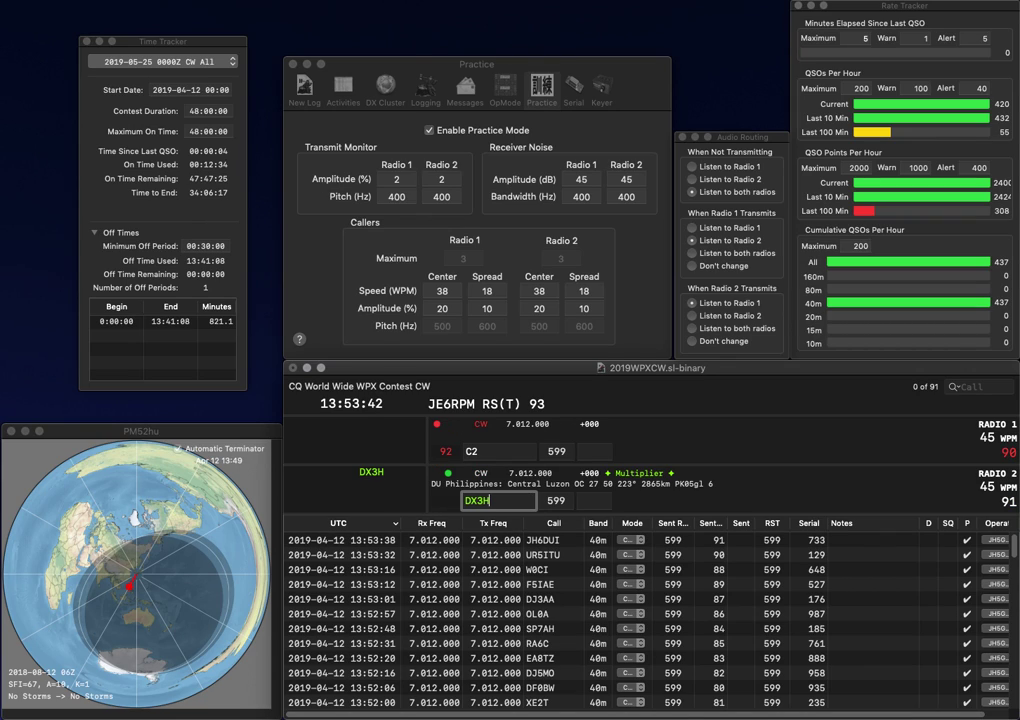
key("BackSpace")
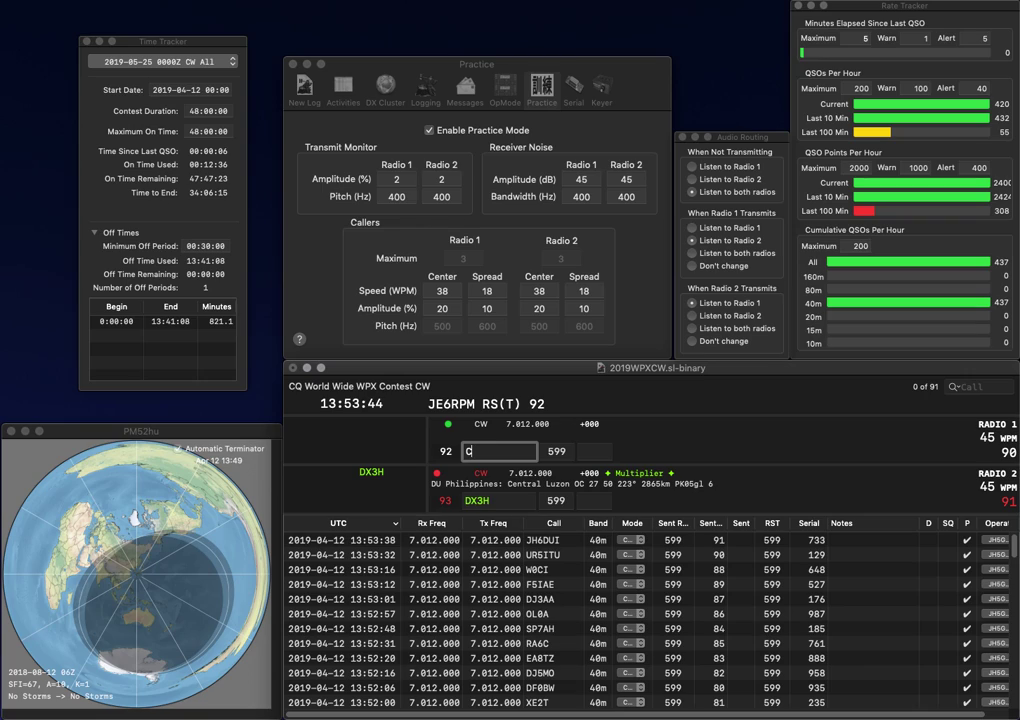
type("S2FFO")
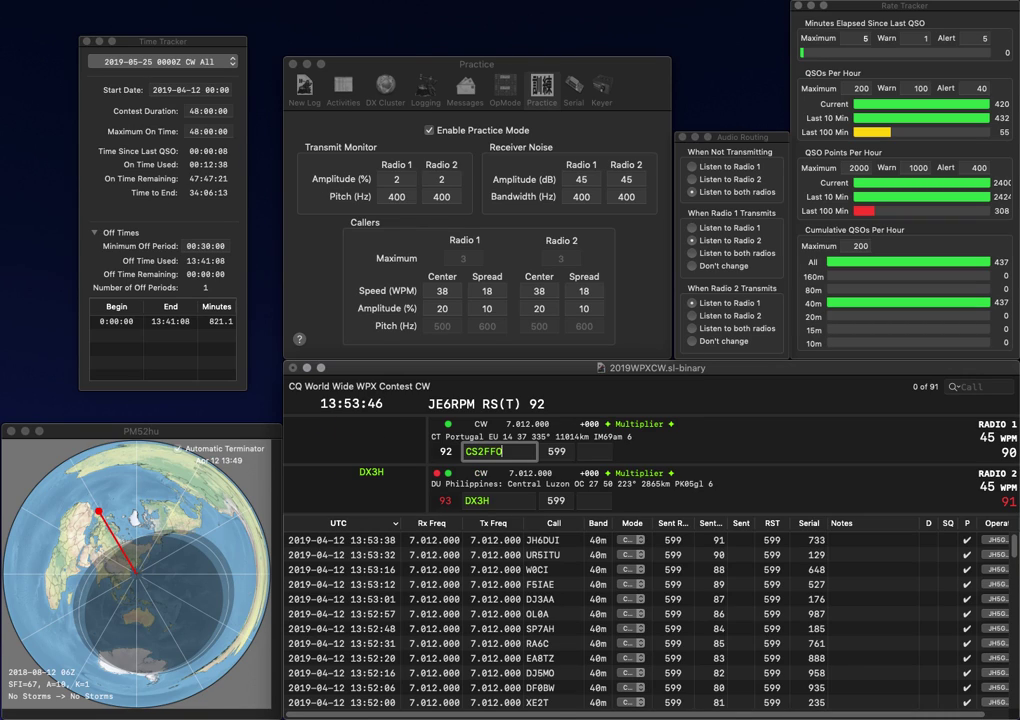
key("BackSpace")
type("Q")
key("Return")
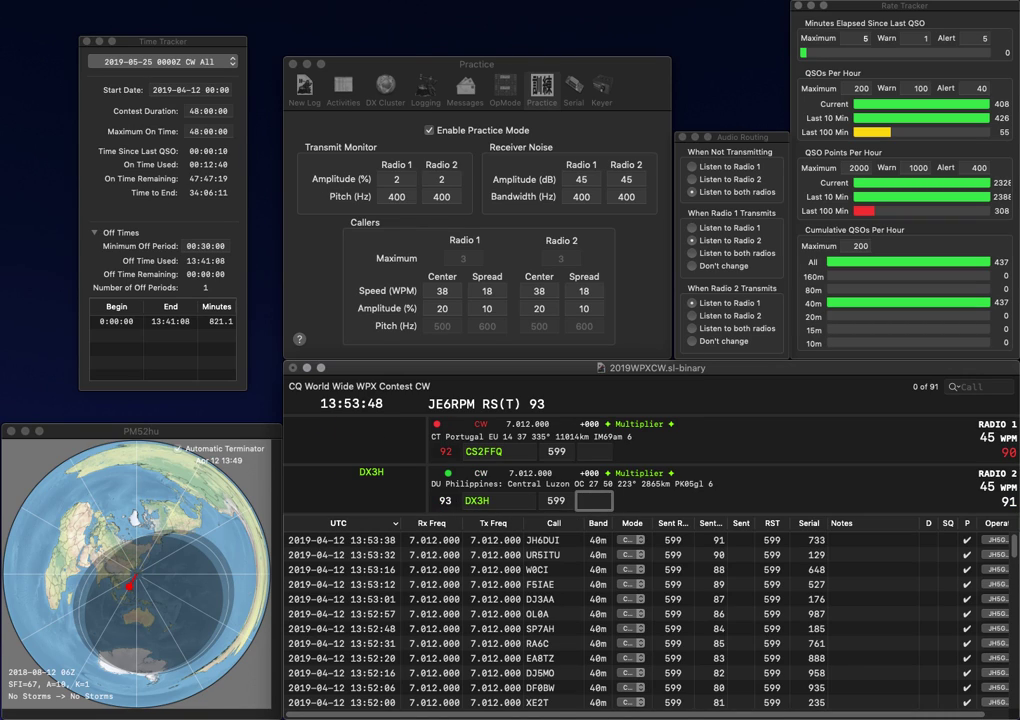
type("474")
key("Return")
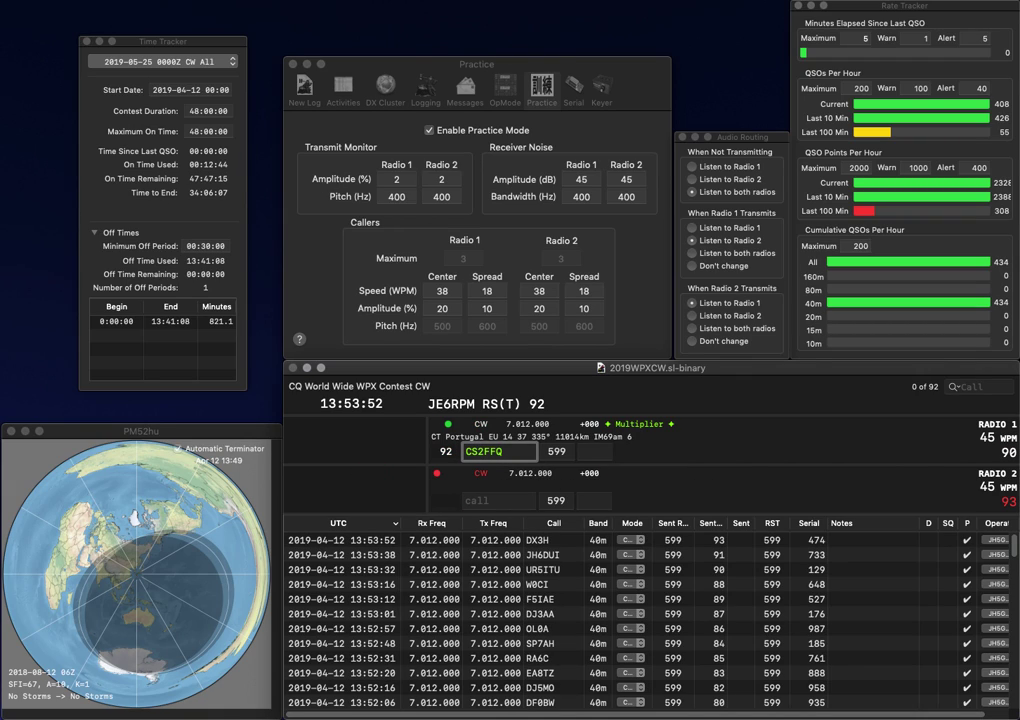
type("H")
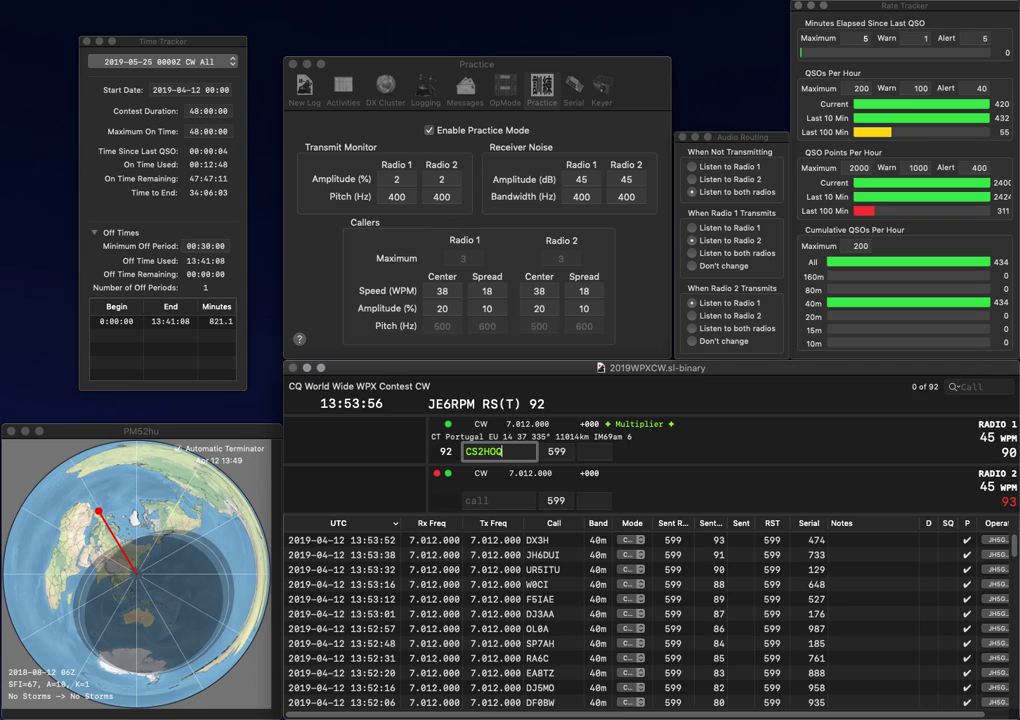
key("Return")
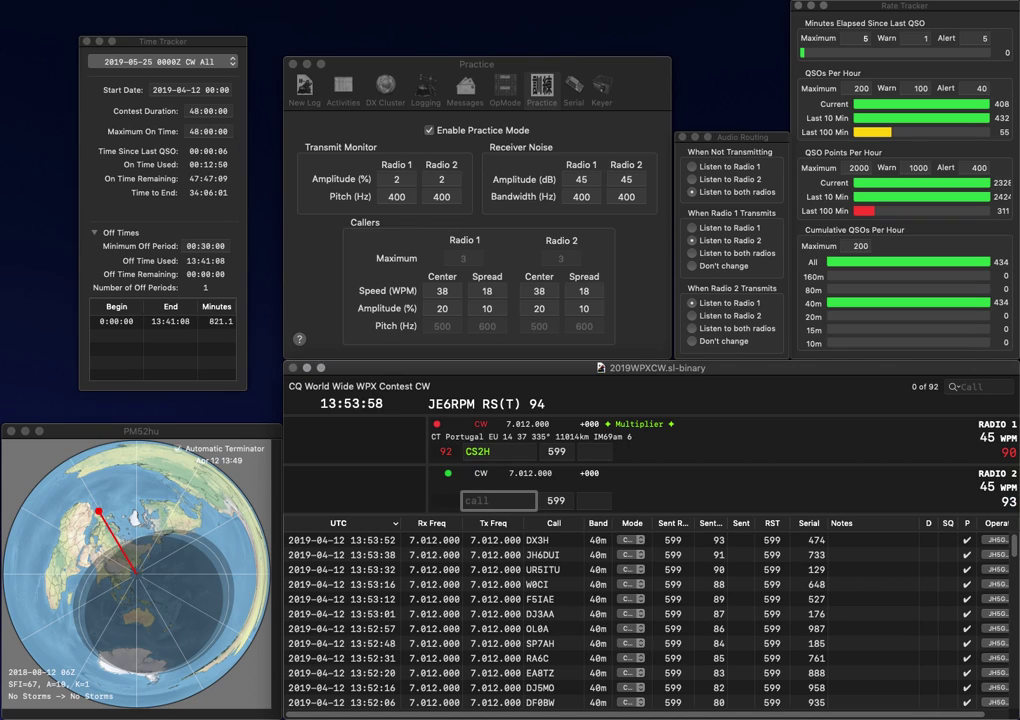
type("D")
key("BackSpace")
type("KA3FQS")
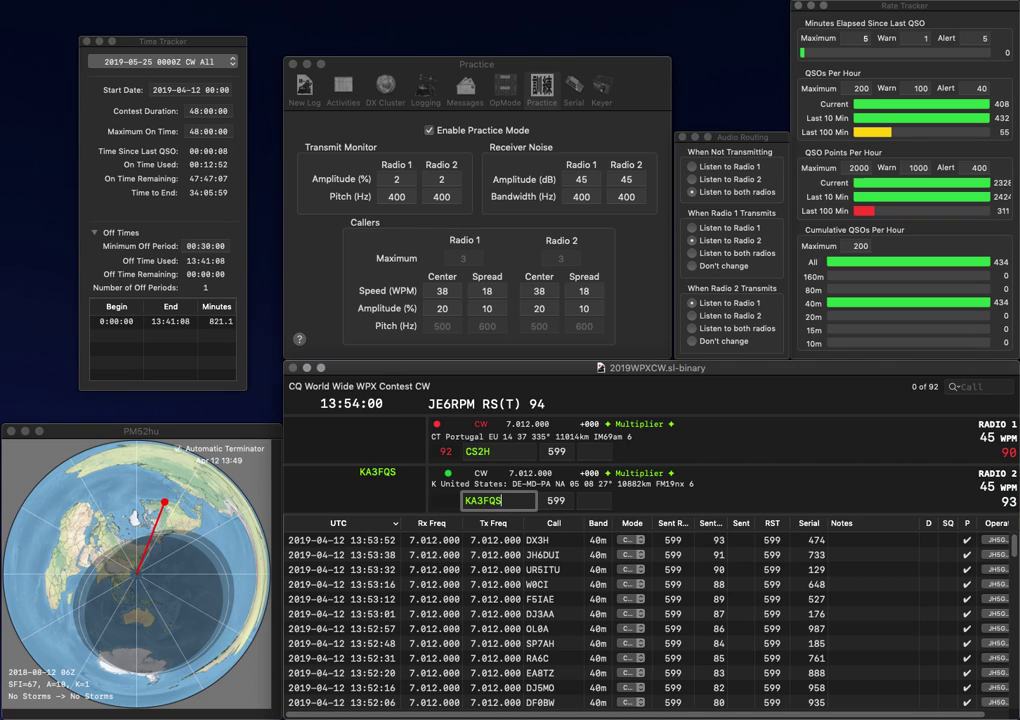
key("Return")
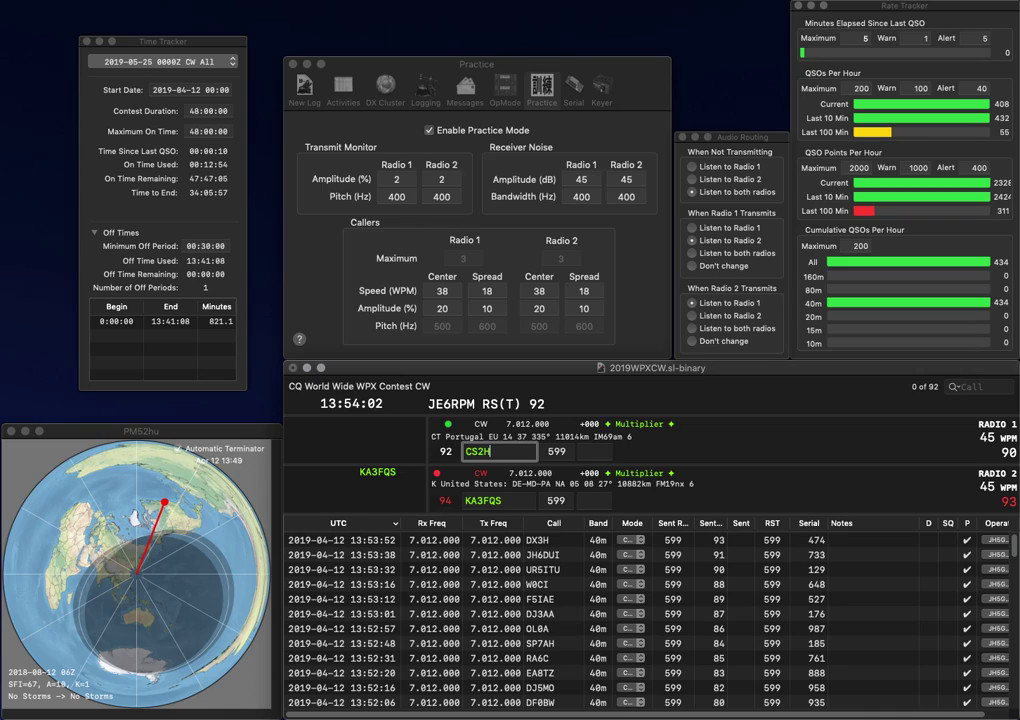
key("BackSpace")
type("5")
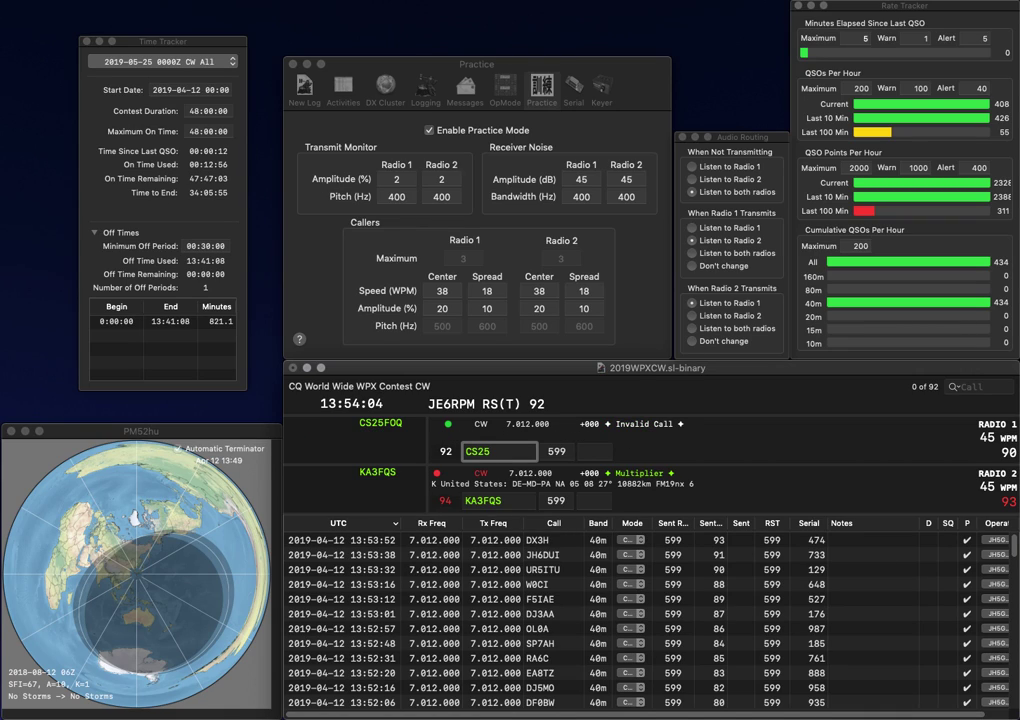
type("FOQ")
key("Return")
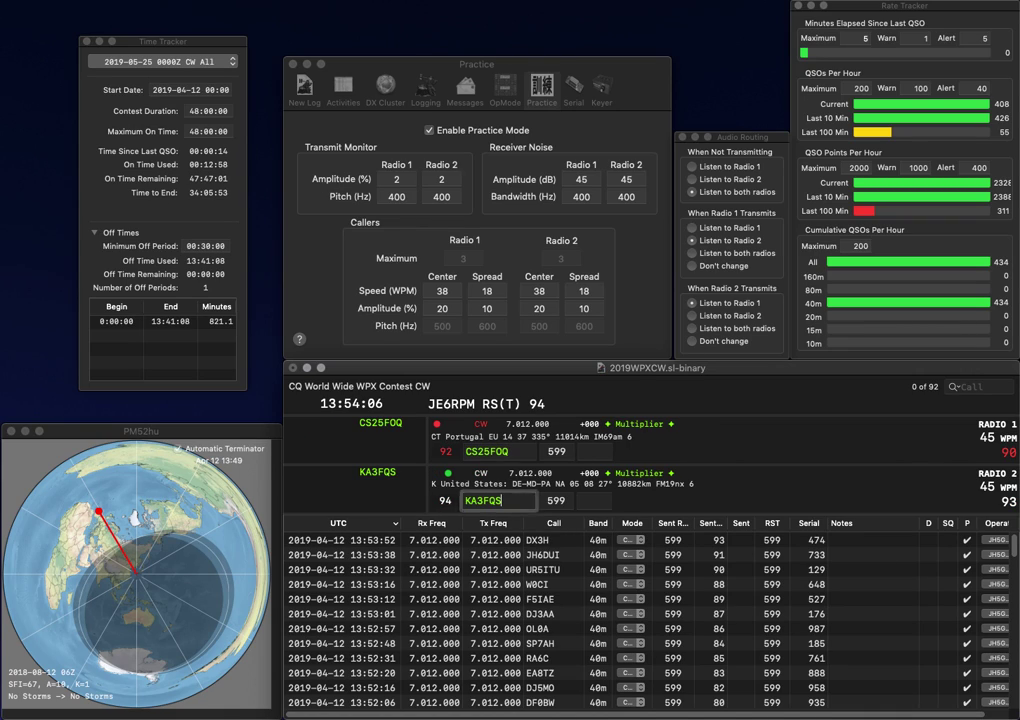
key("space")
type("72")
key("Return")
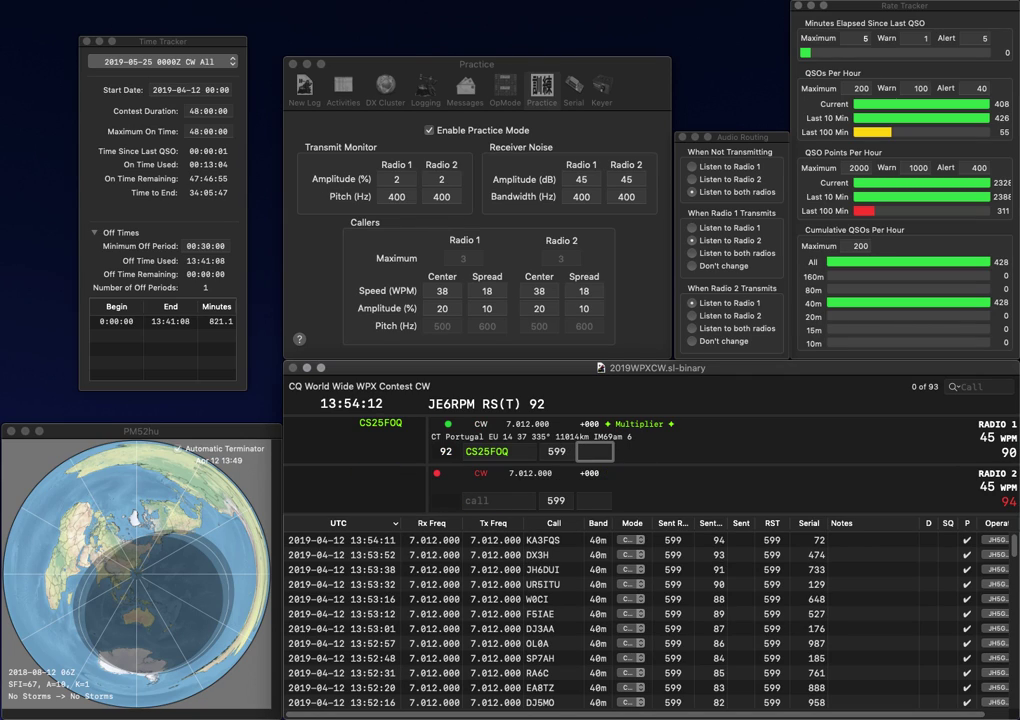
type("704")
key("Return")
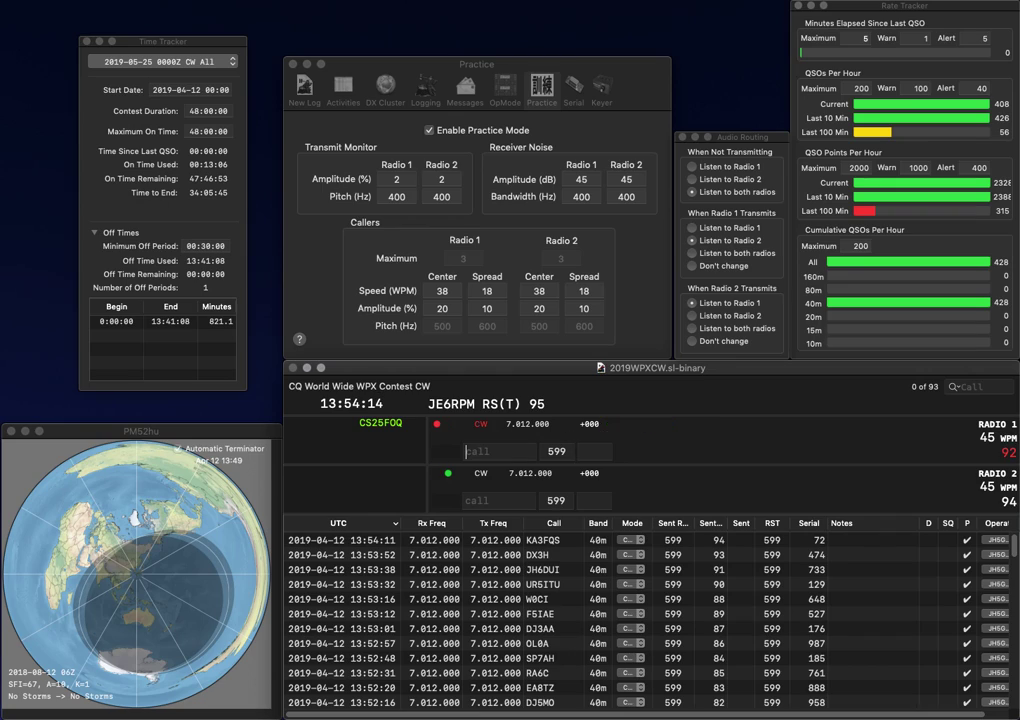
type("AE1T")
key("Return")
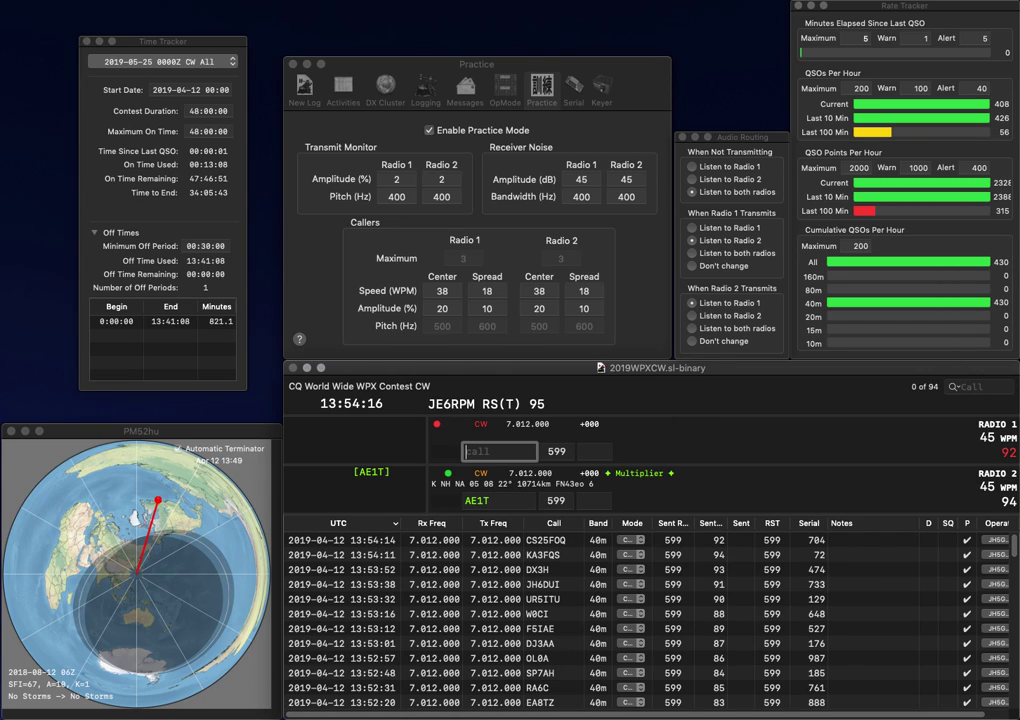
type("OK")
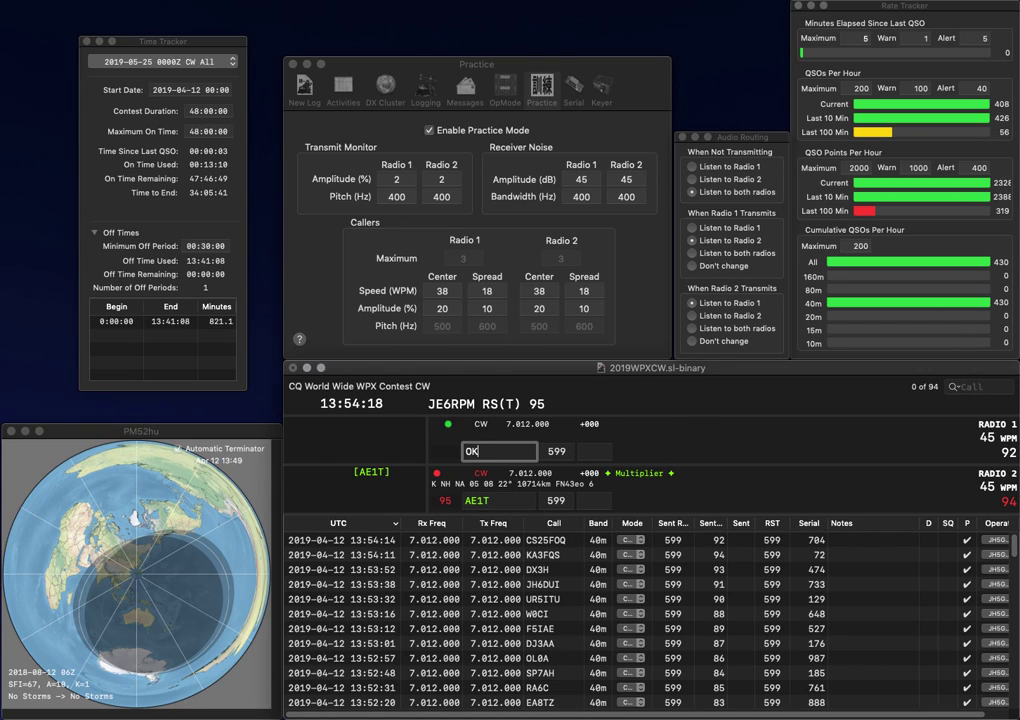
type("2PBR")
key("Return")
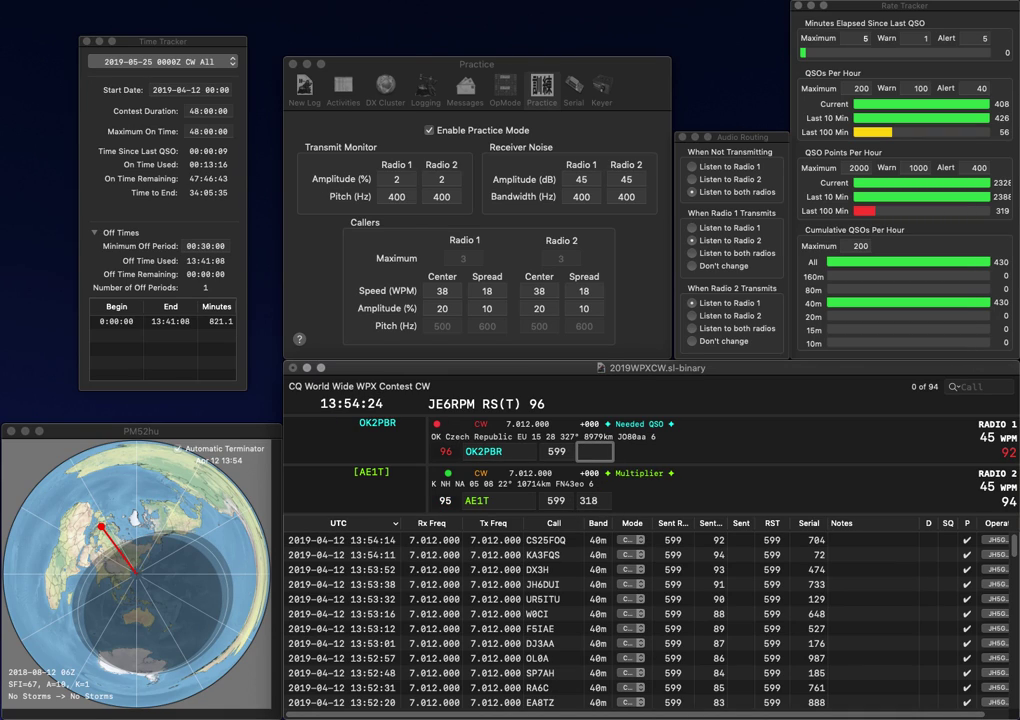
Log AE1T on Radio 2 with received serial 318 and OK2PBR on Radio 1 with received serial 490
key("Return")
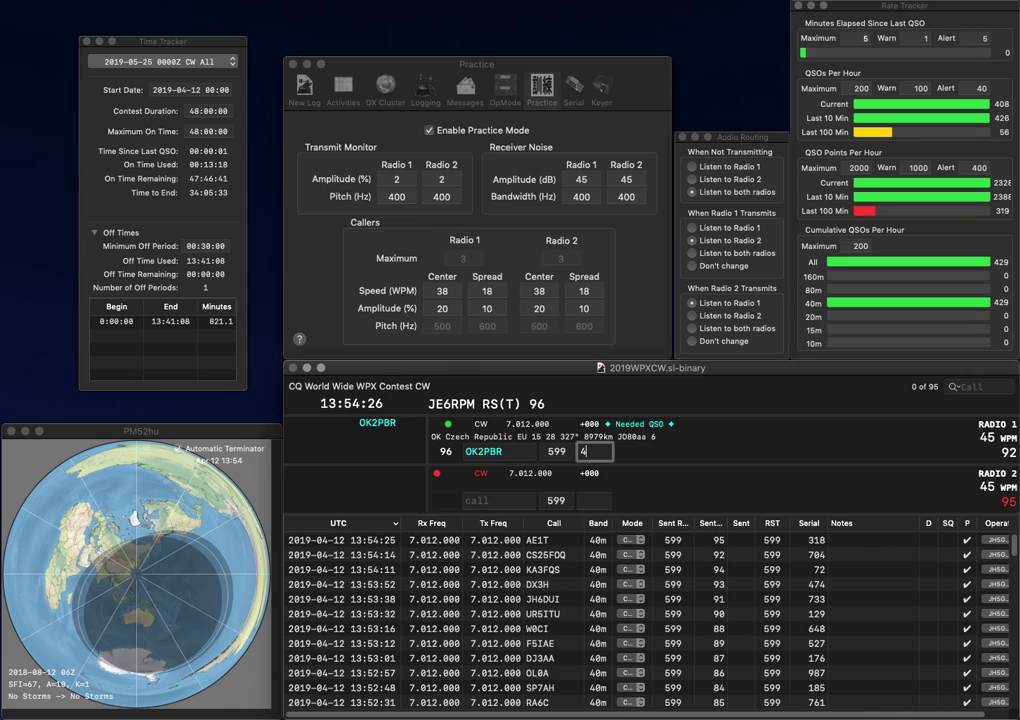
type("9")
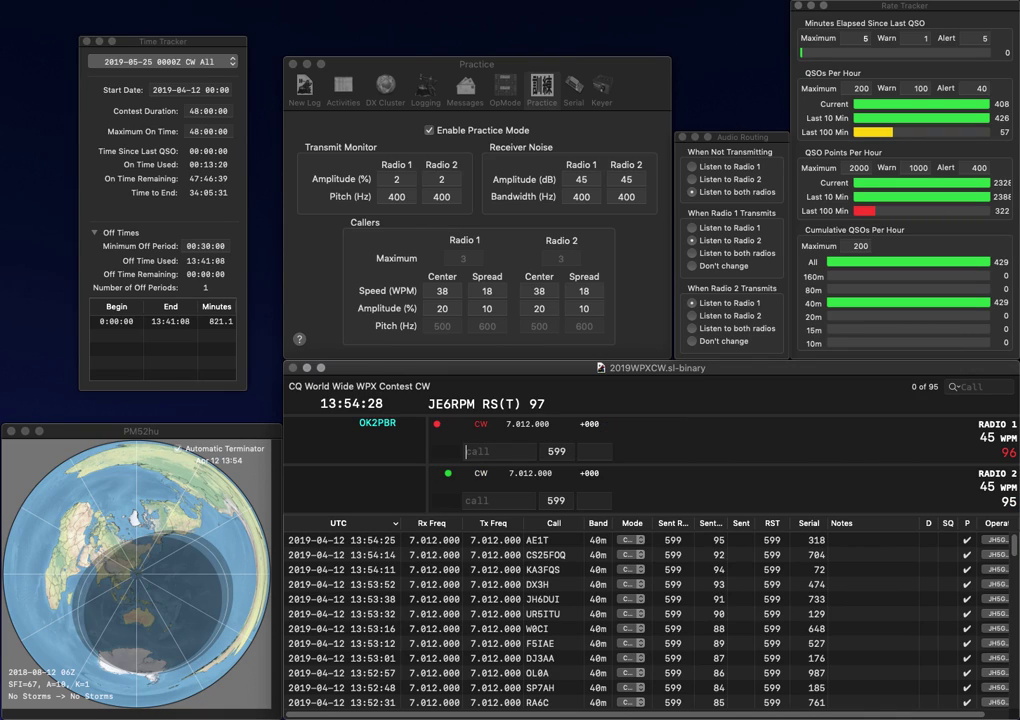
key("Return")
type("ADA")
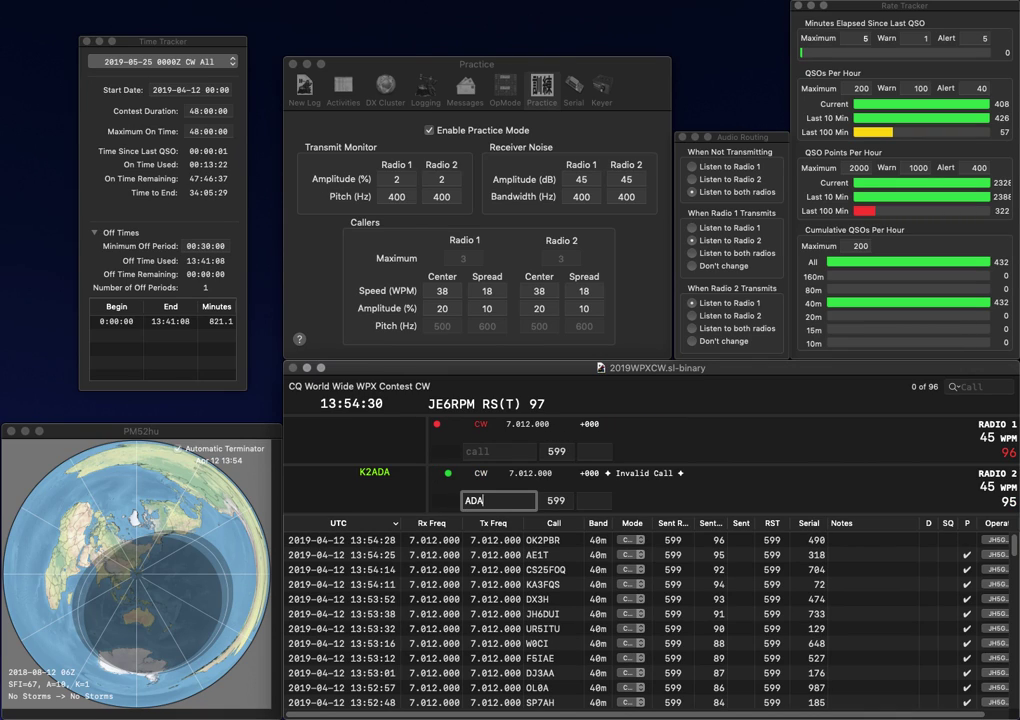
key("Return")
type("IZ8FBU")
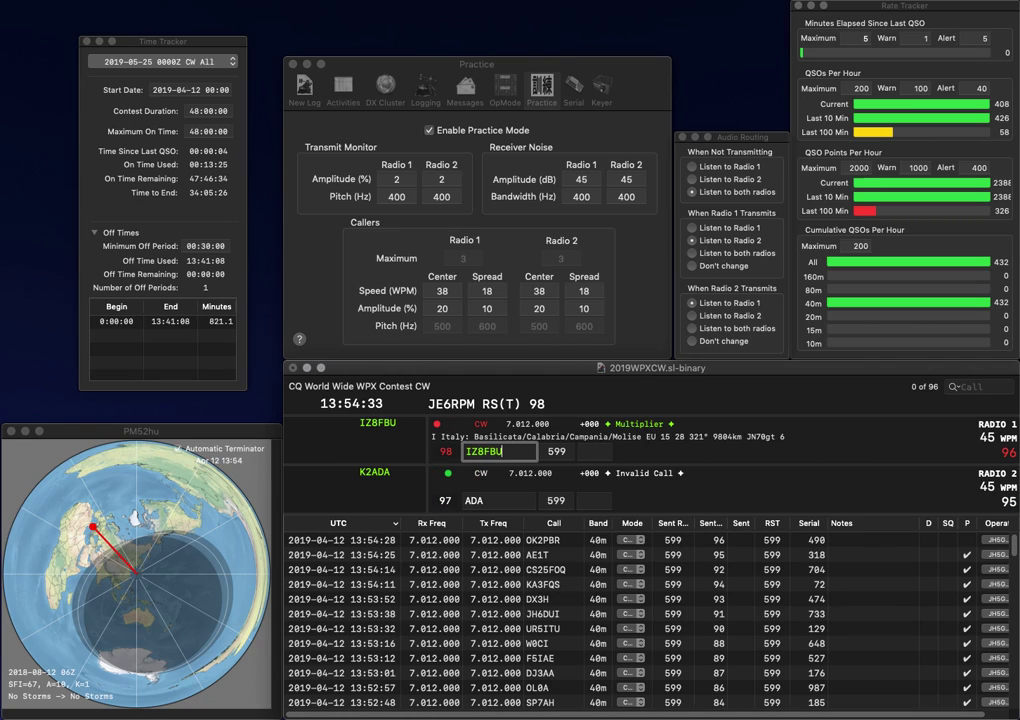
key("Return")
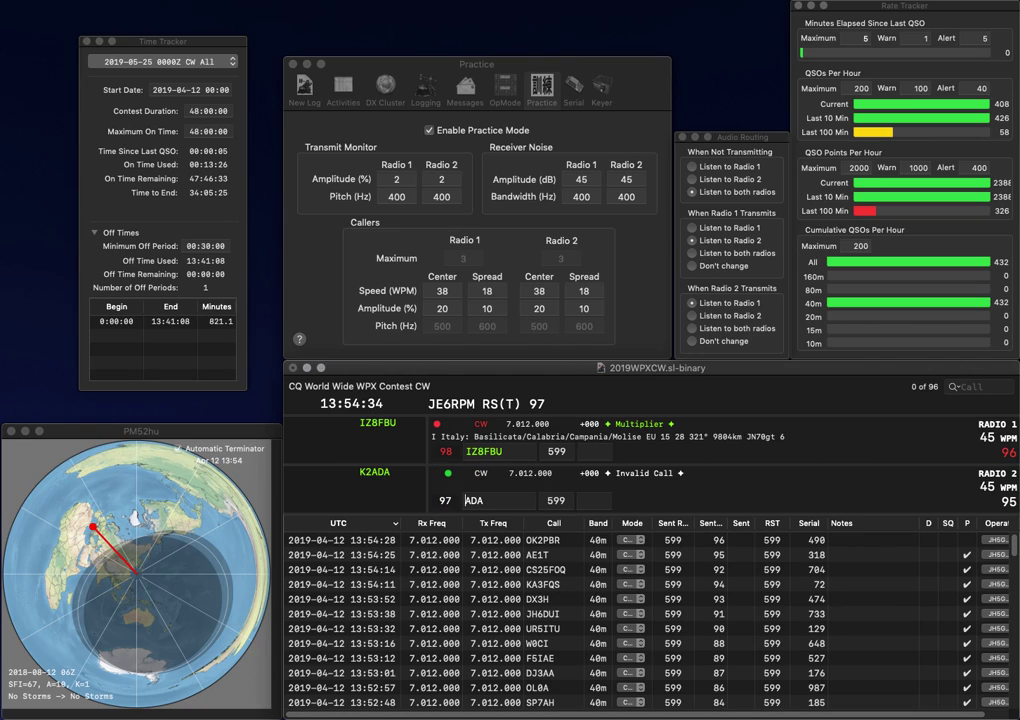
key("Delete")
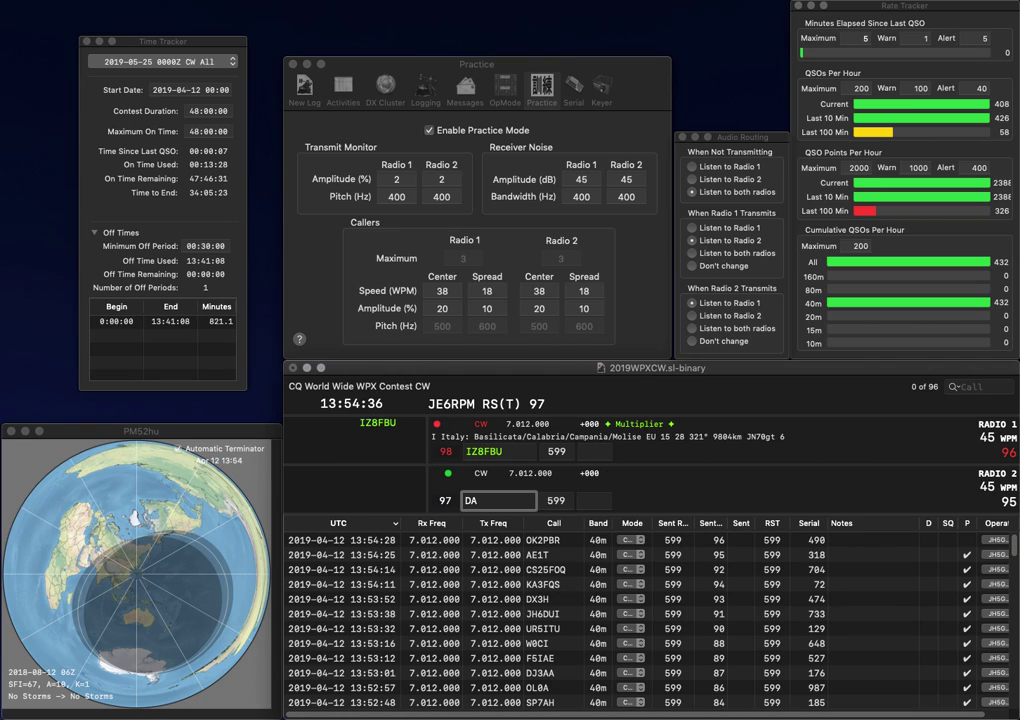
type("K7W")
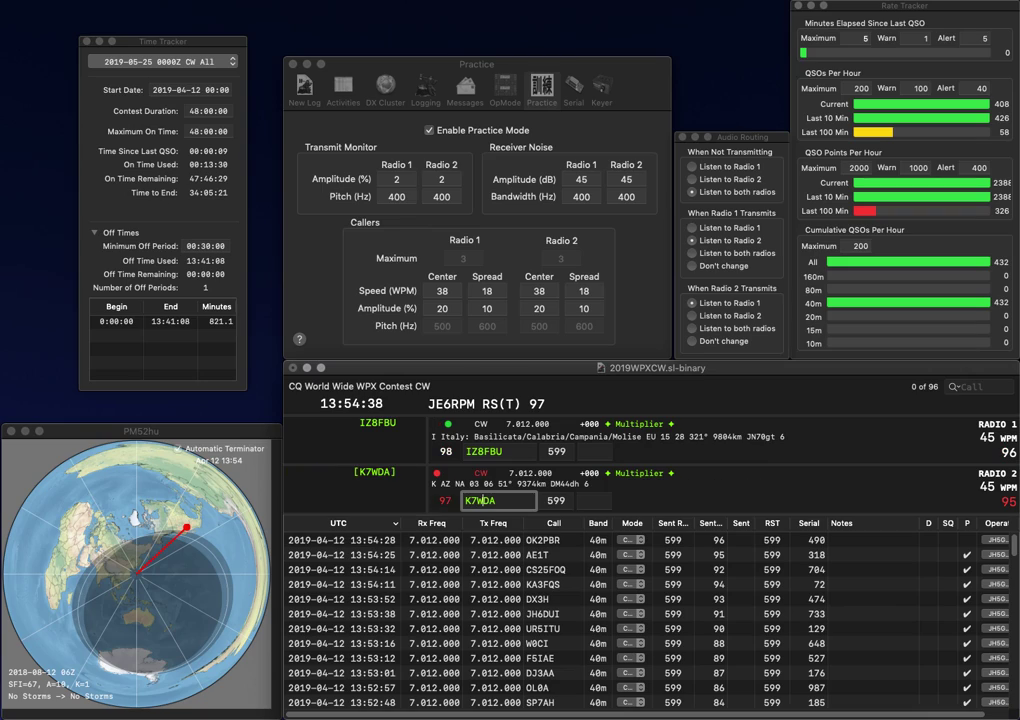
key("Return")
Log IZ8FBU on Radio 1 with received serial 95 and K7WDA on Radio 2 with received serial 405
key("space")
type("9")
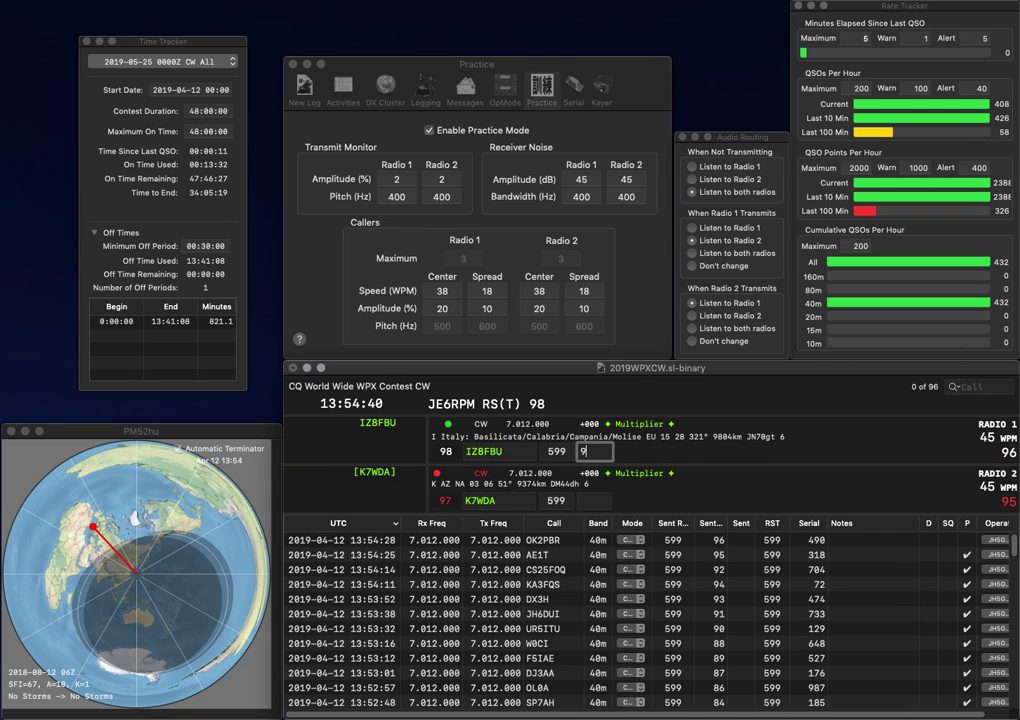
type("5")
key("Return")
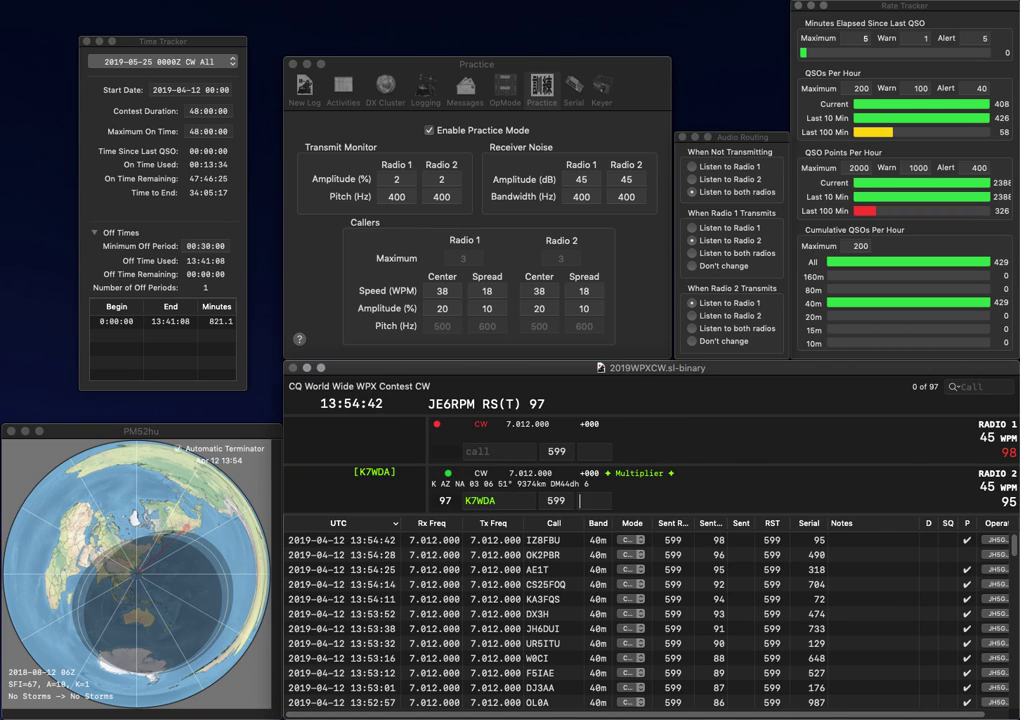
type("4")
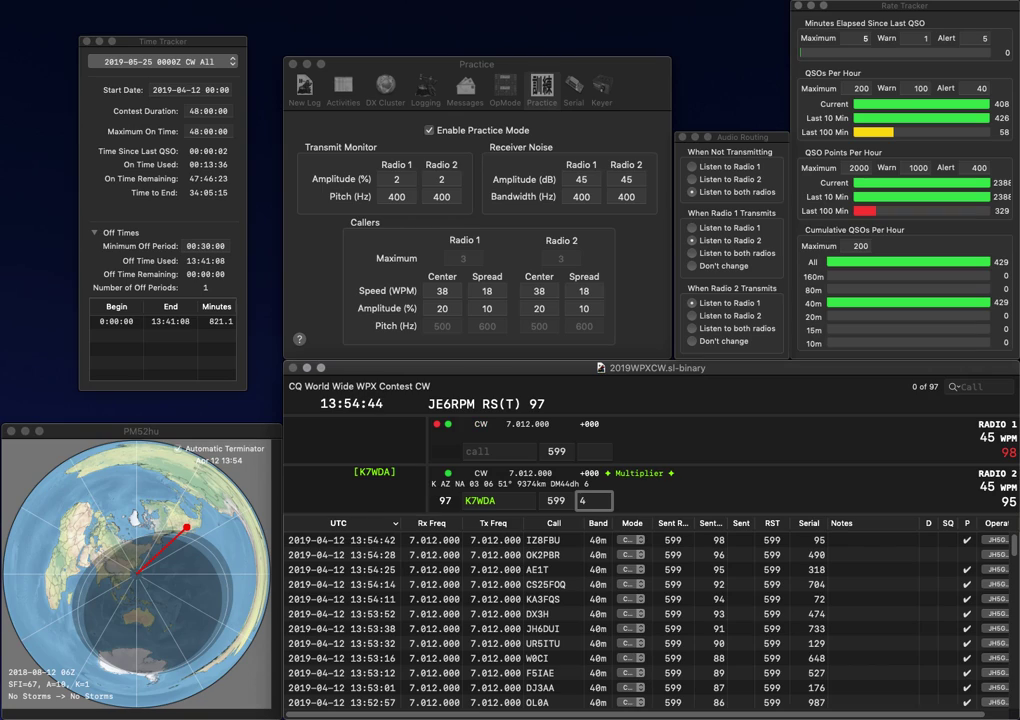
type("05")
key("Return")
type("2")
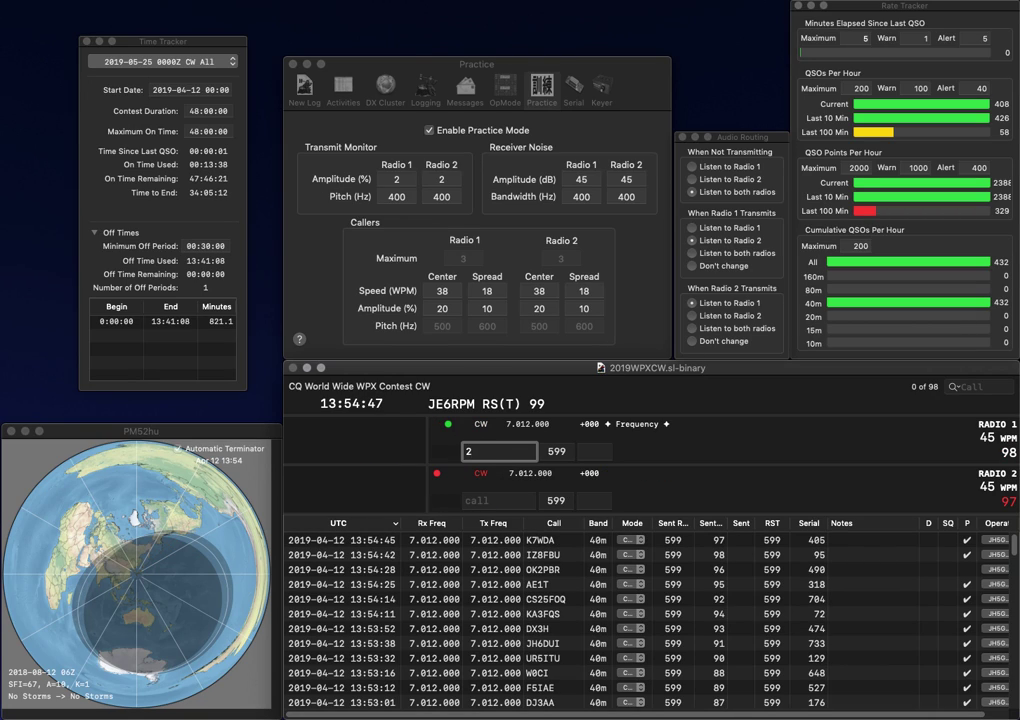
type("QQC")
key("Home")
type("JA")
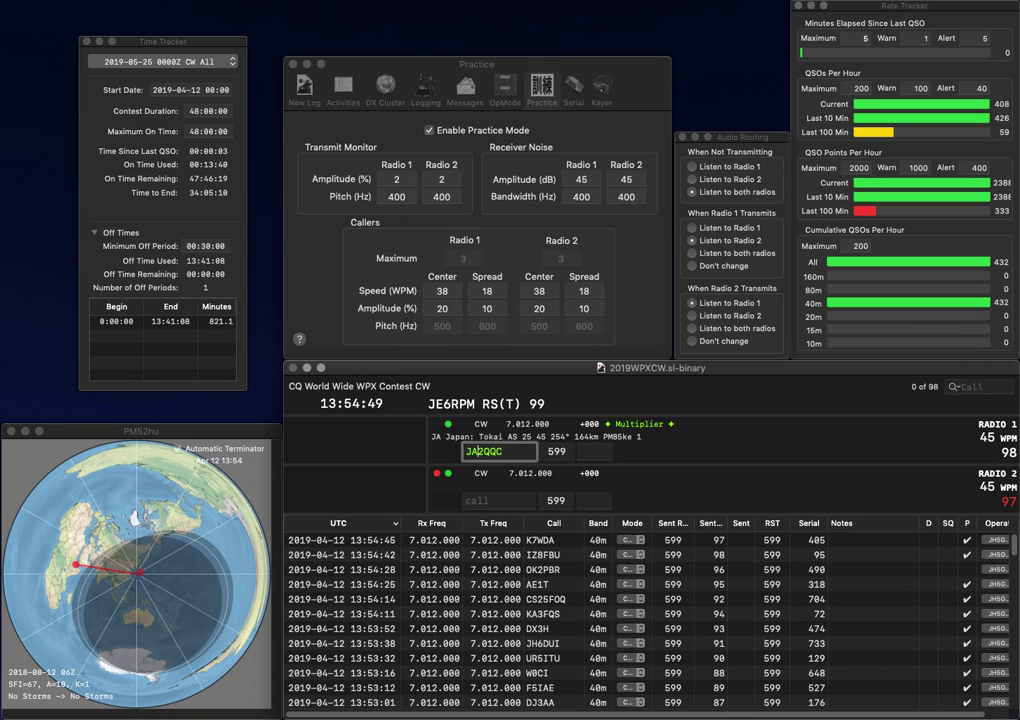
key("Return")
Answer the partial call 6AC on Radio 2 and return to Radio 1's received serial entry
type("6AC")
key("Home")
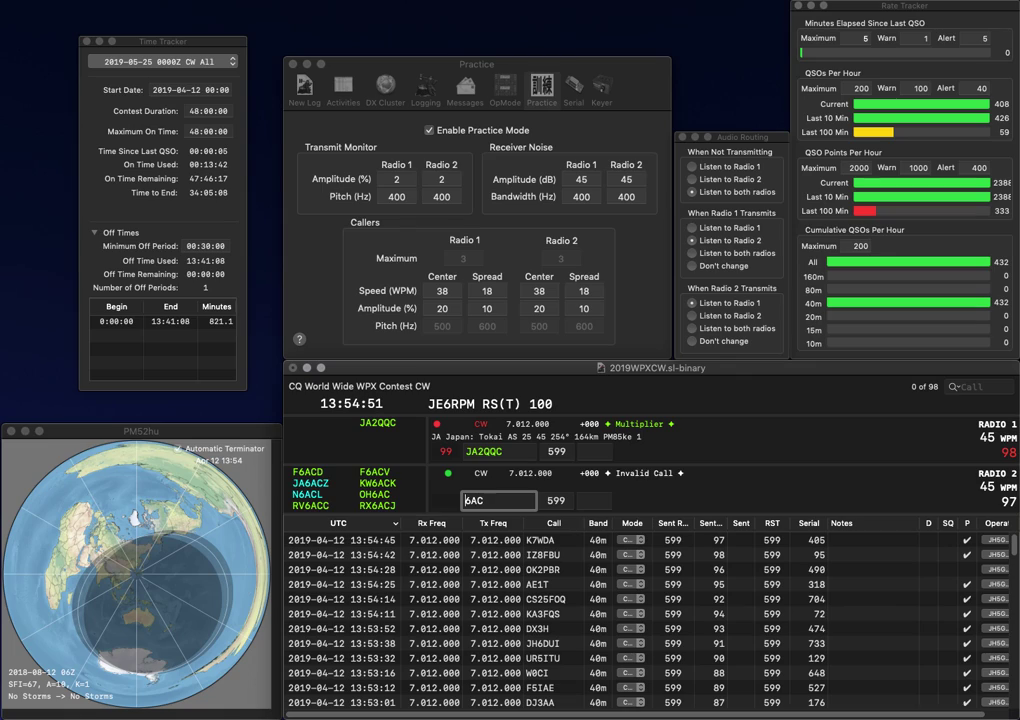
key("Up")
key("space")
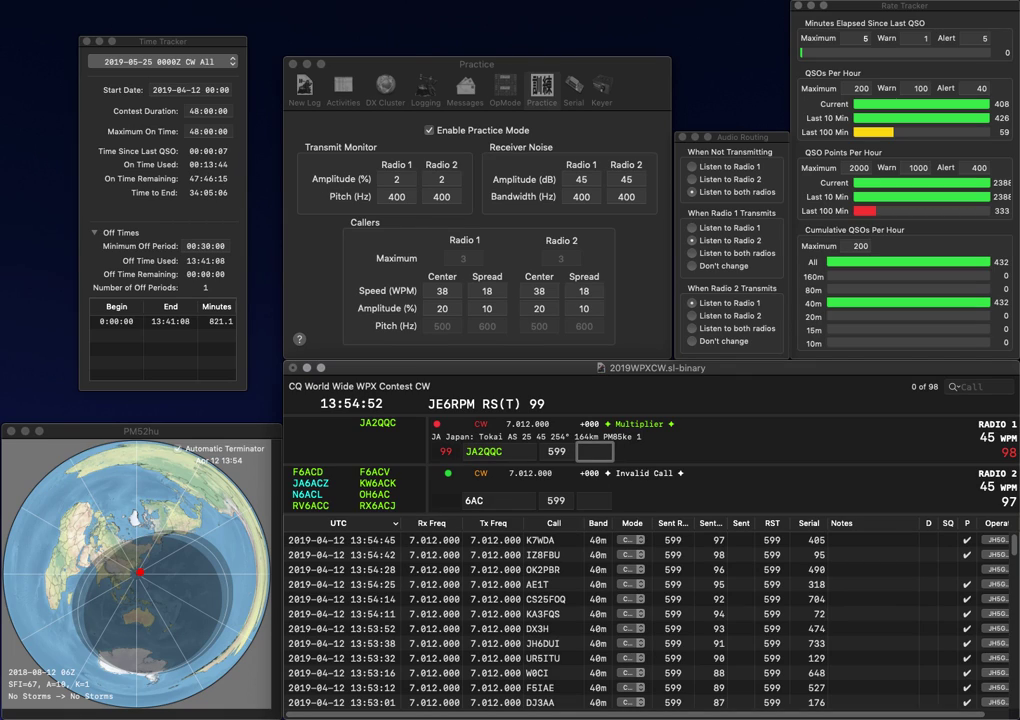
key("Return")
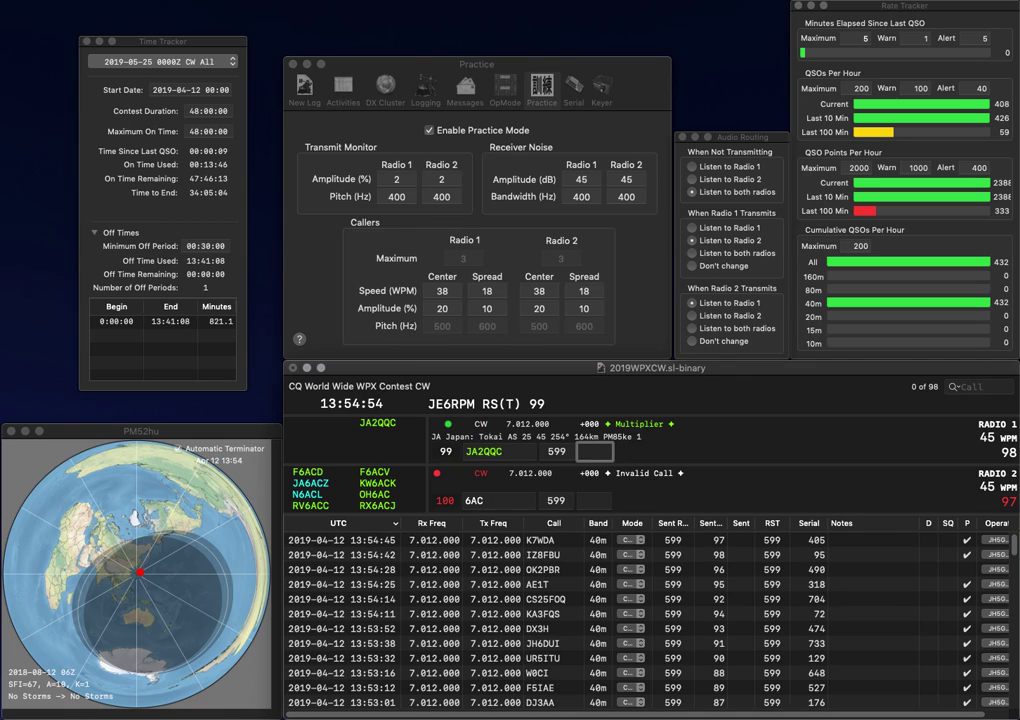
Log JA2QQC on Radio 1 with received serial 149, and complete the Radio 2 call as OH6AC, resending the exchange
type("149")
key("Return")
type("OH")
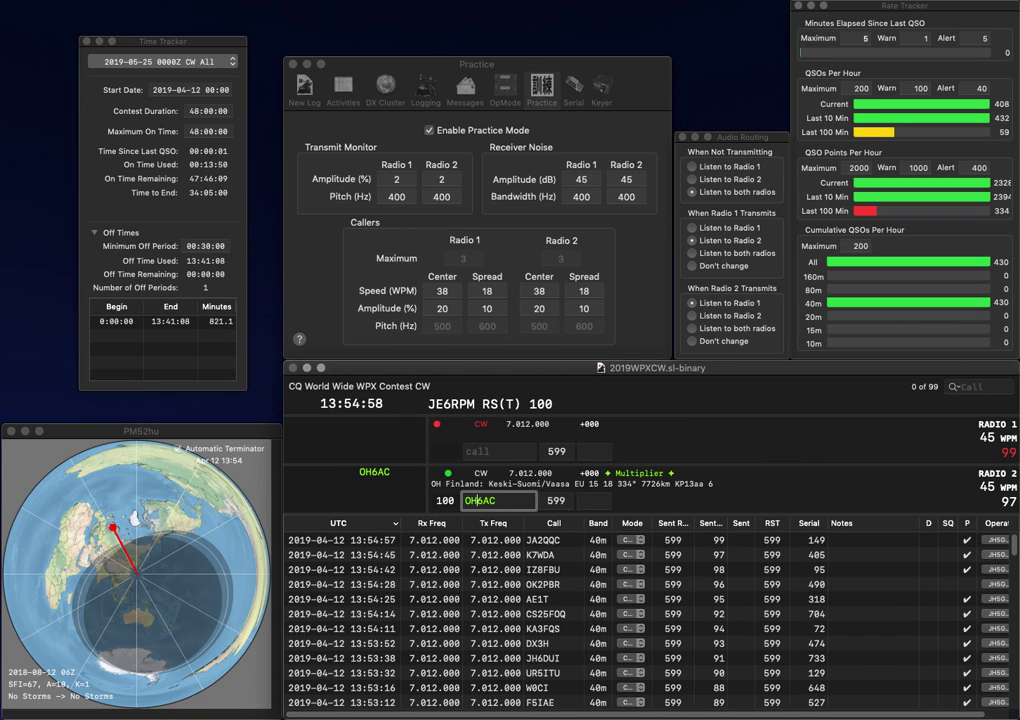
key("Return")
type("IZ")
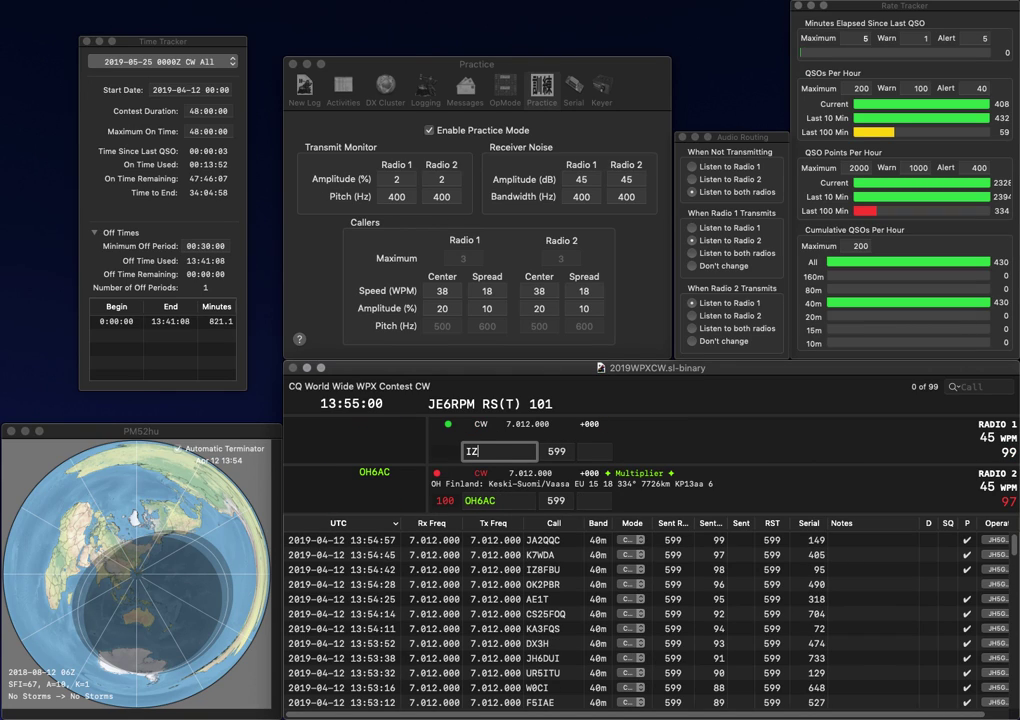
type("0KBR")
key("Return")
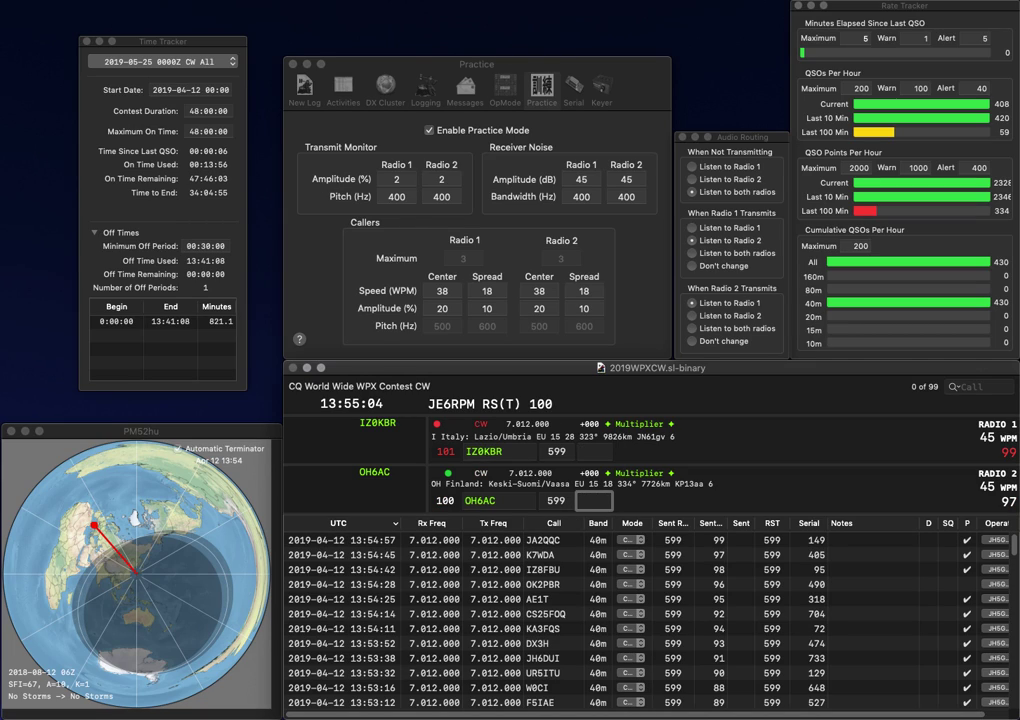
type("159")
key("Return")
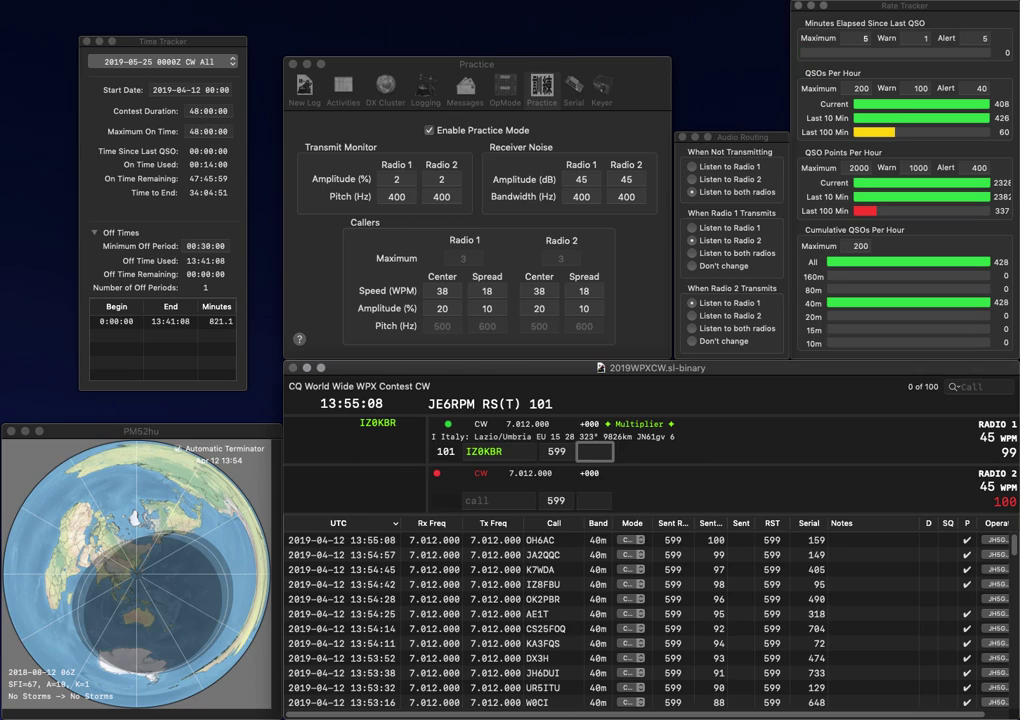
type("244")
key("Return")
Answer the caller UR5NLA on Radio 2 and the caller VK6ZOM on Radio 1
type("UR5NLA")
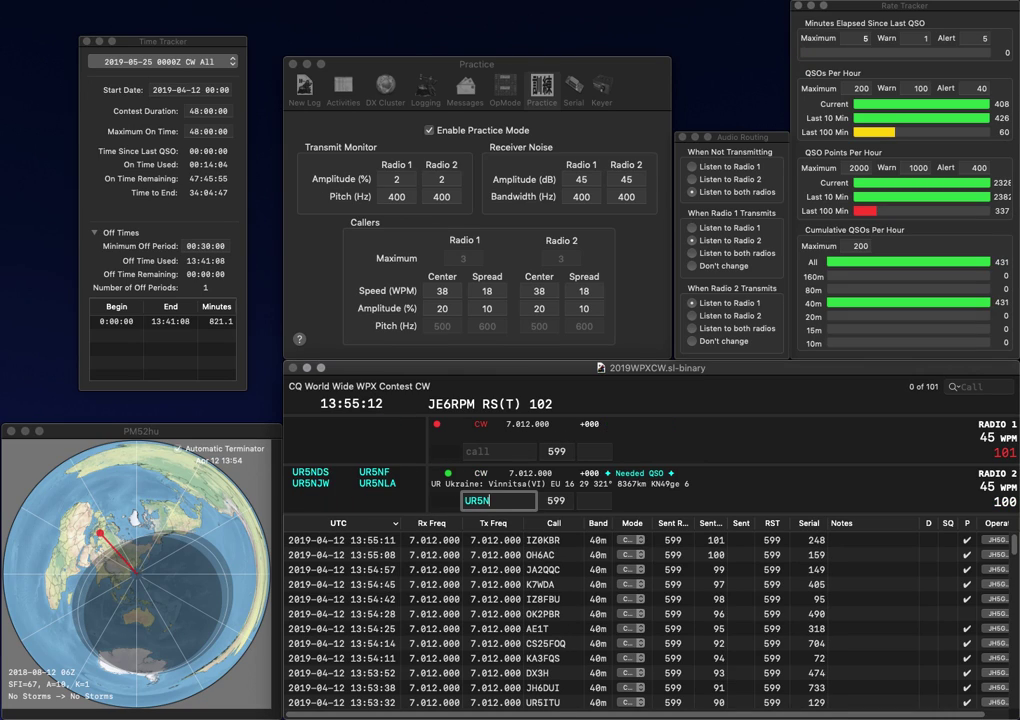
key("space")
key("Return")
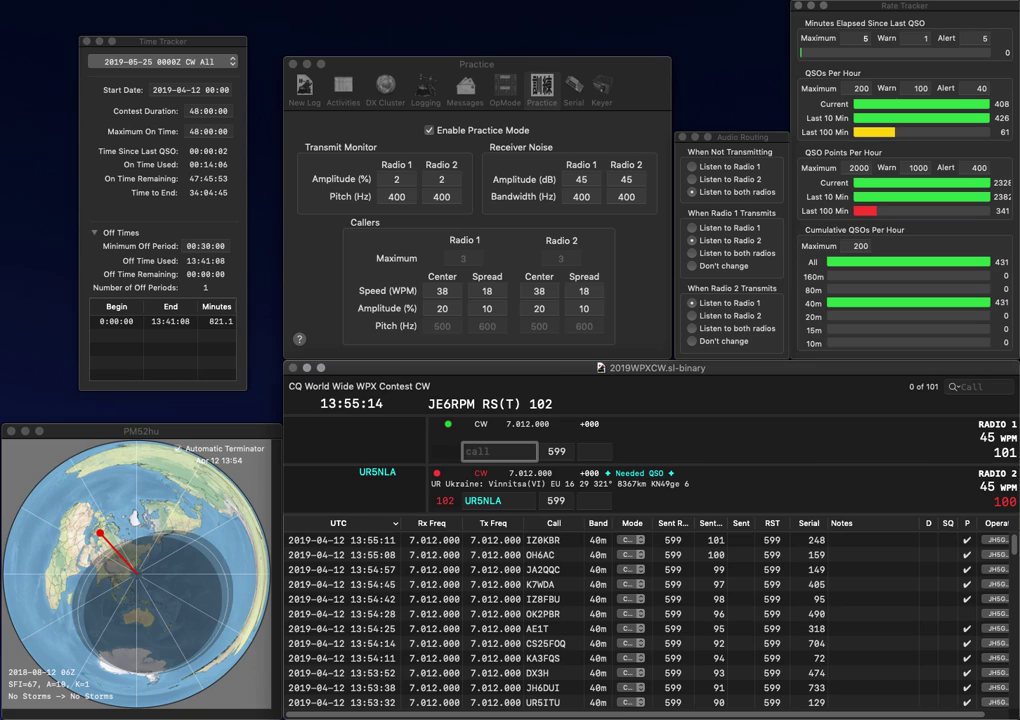
type("VK6ZOM")
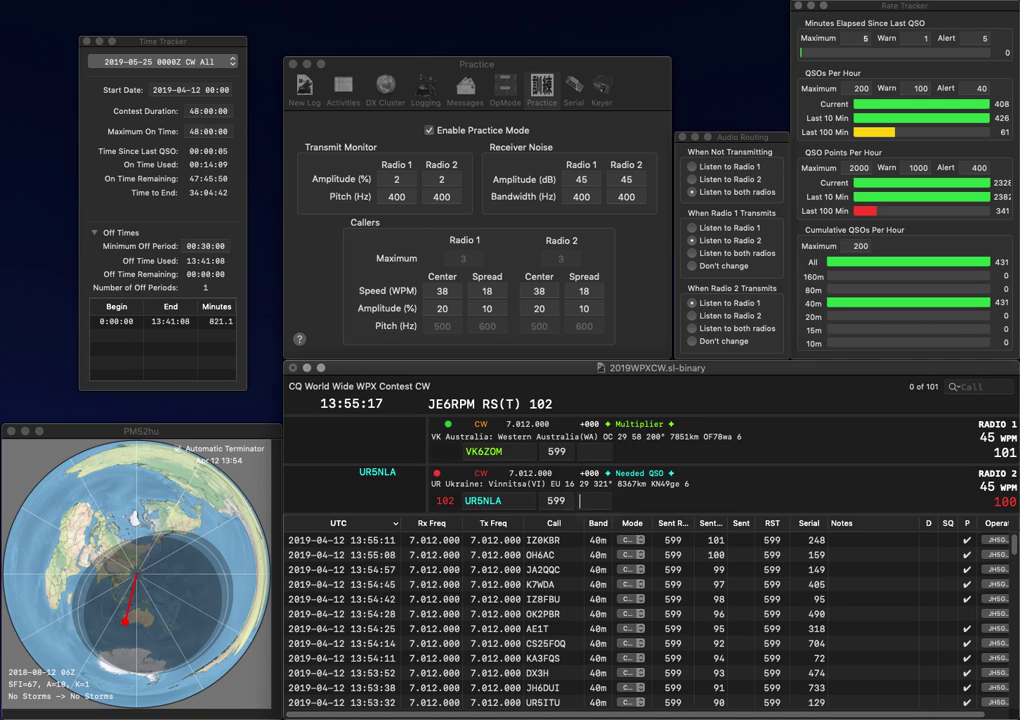
key("Return")
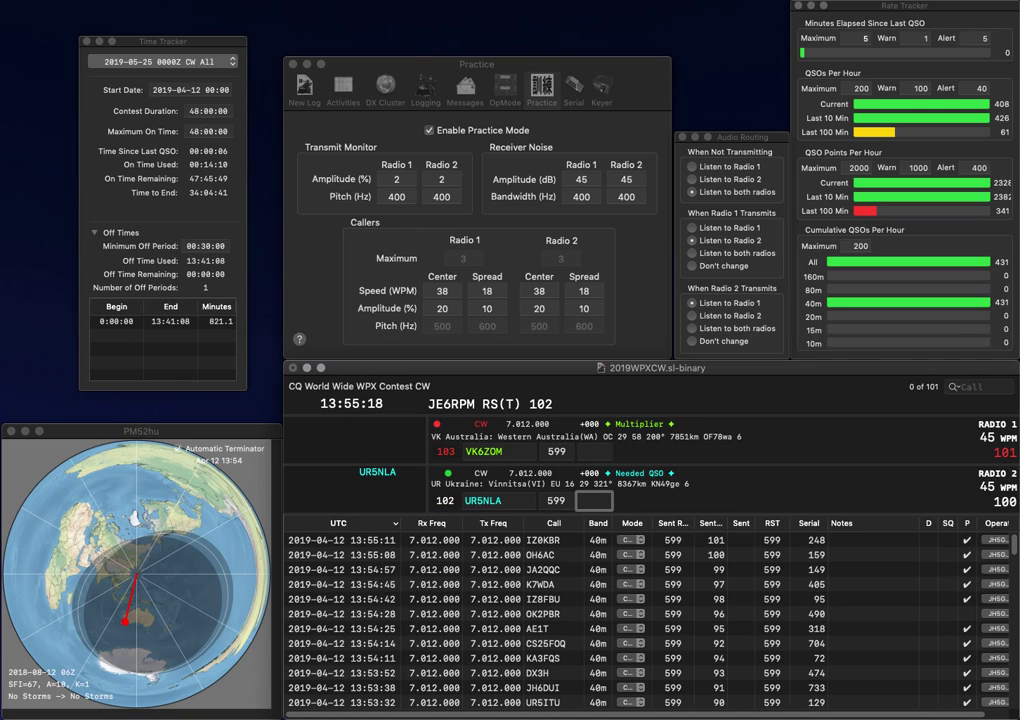
type("618")
key("Return")
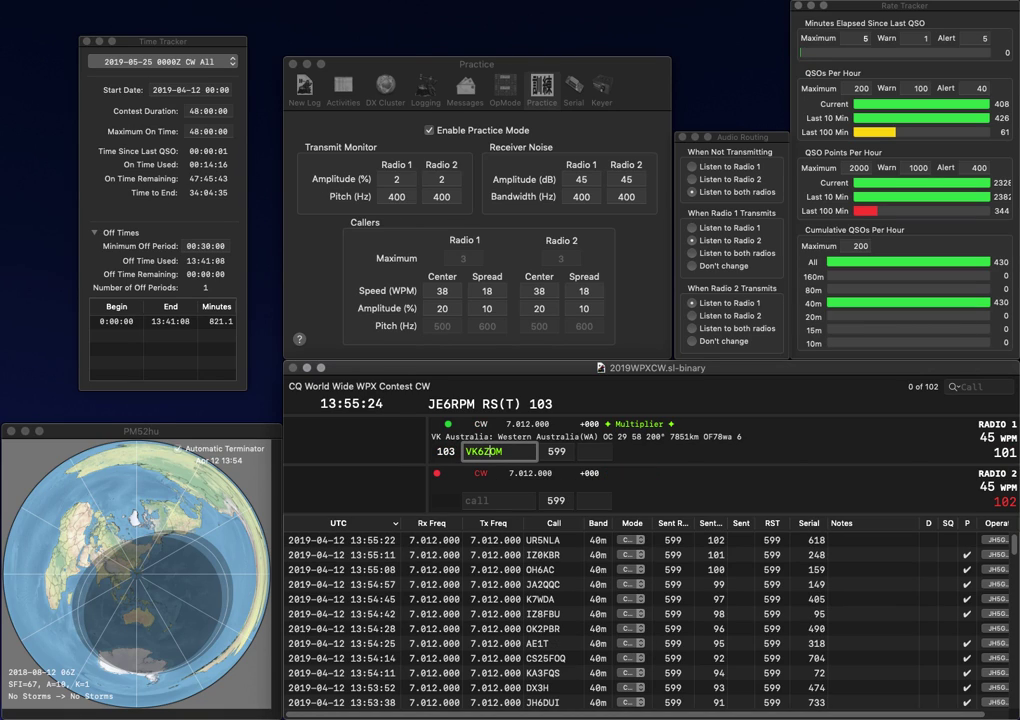
key("BackSpace")
type("G")
key("Return")
type("7")
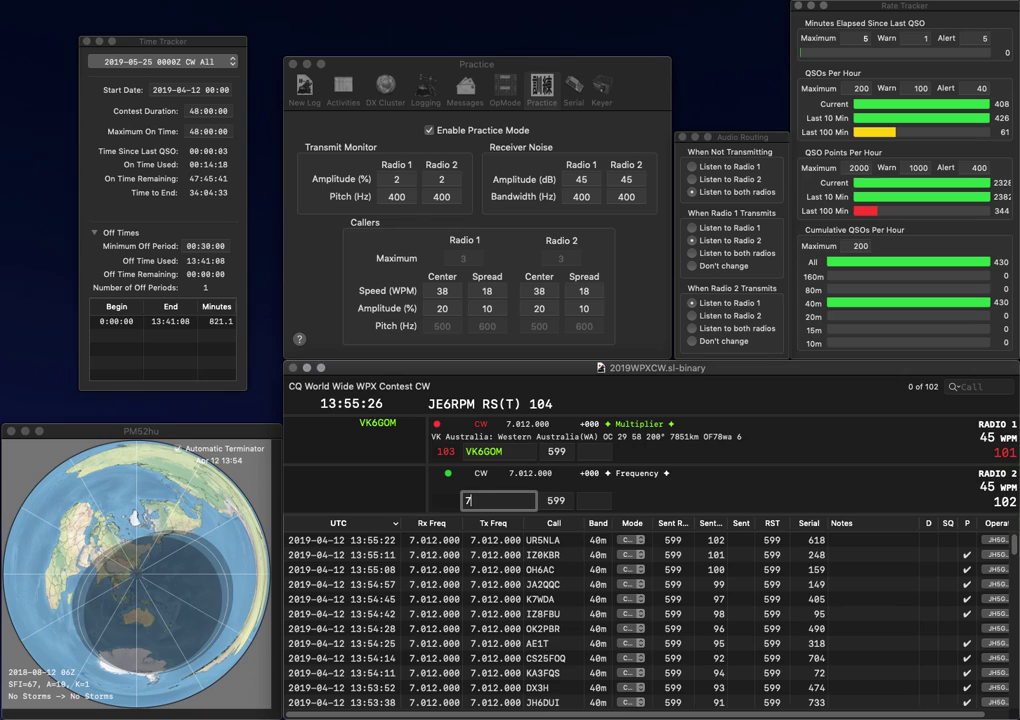
type("QN")
key("Left")
key("Left")
key("Left")
type("U")
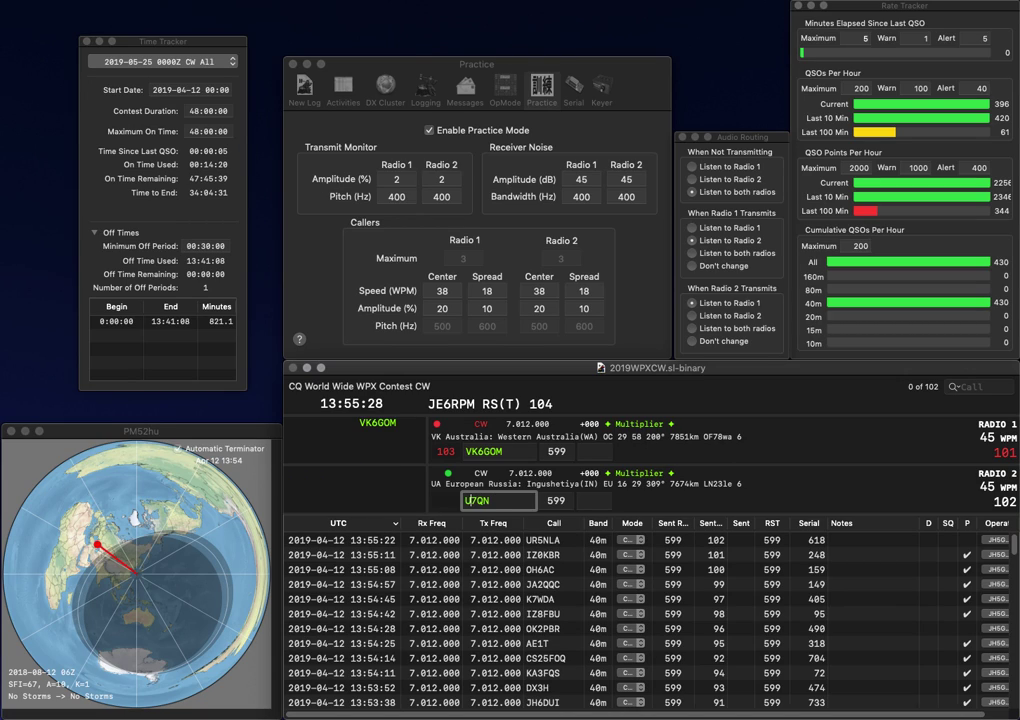
type("R")
key("Return")
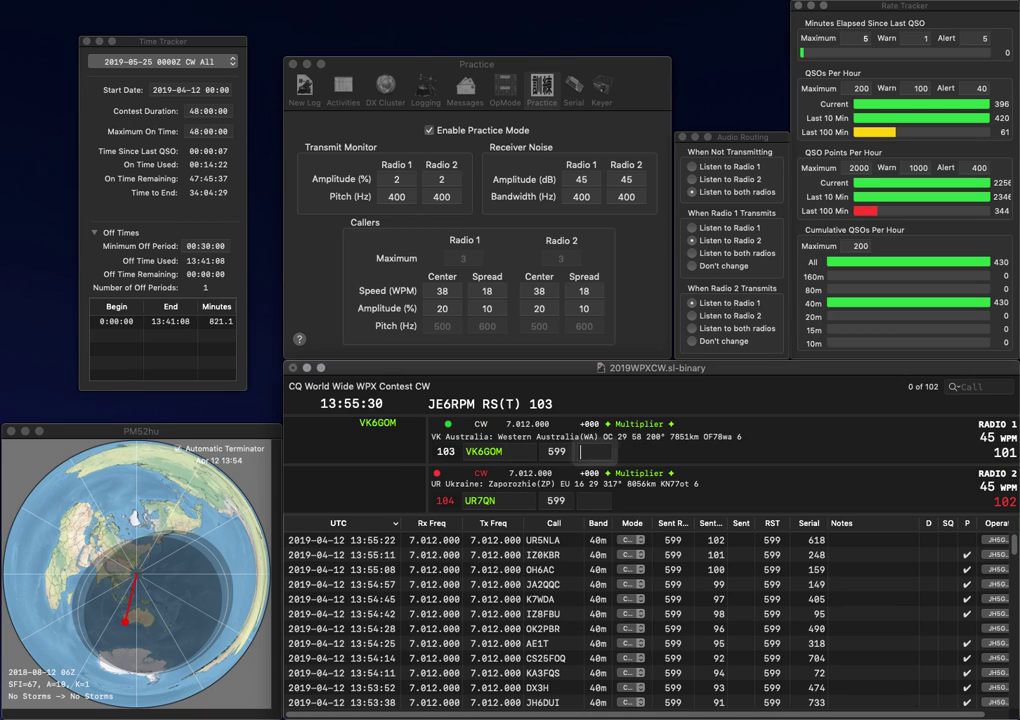
type("432")
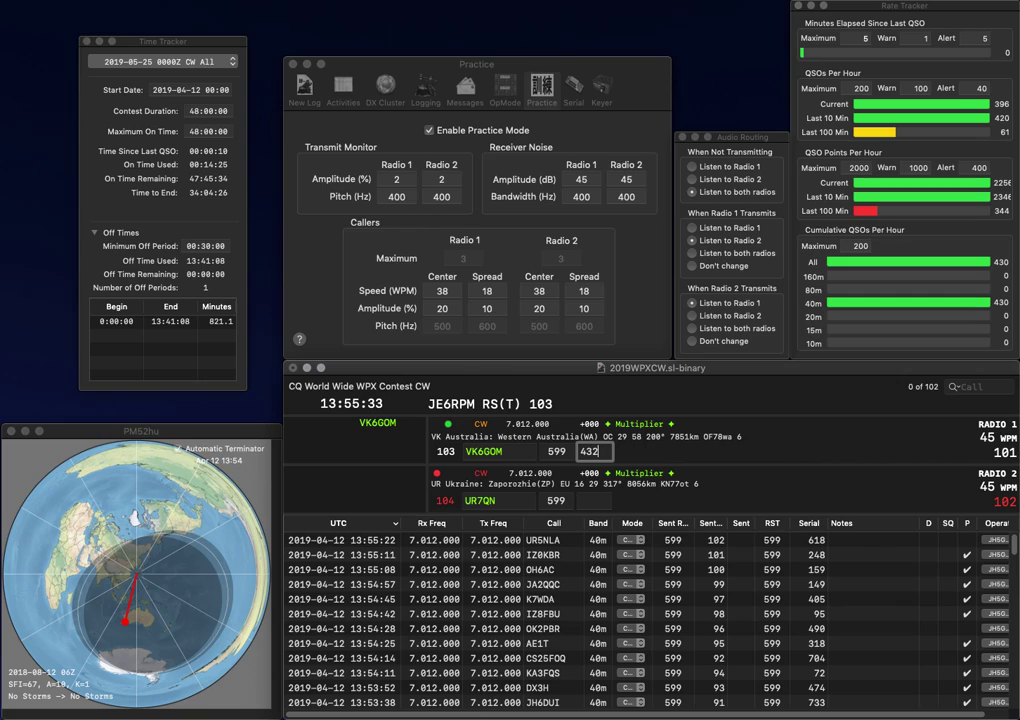
key("Return")
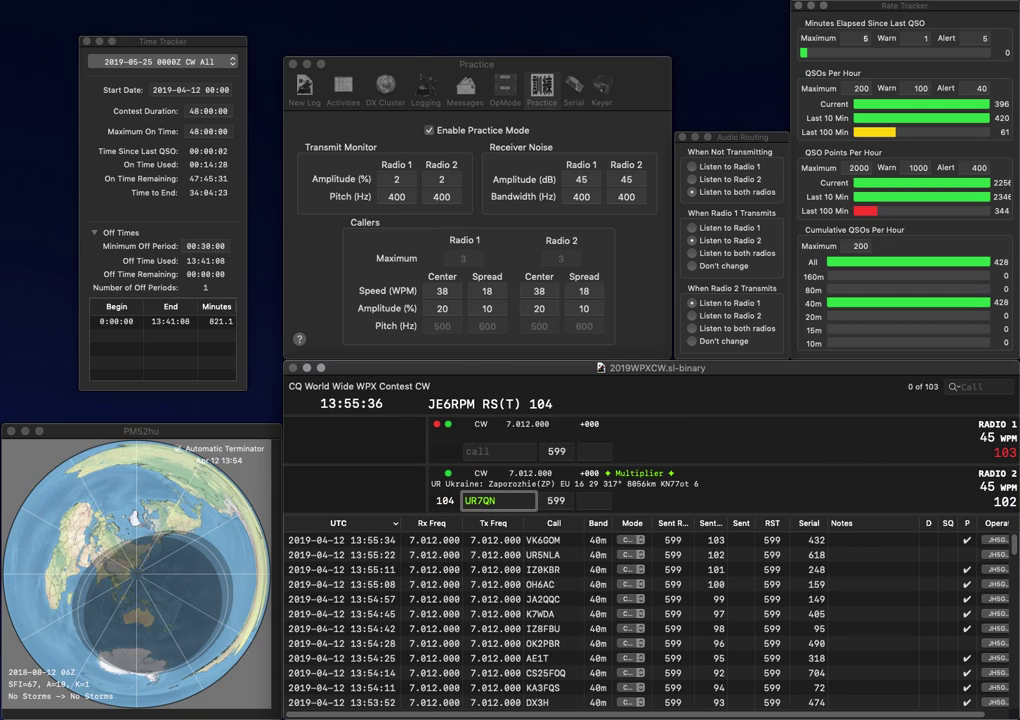
key("Right")
key("Right")
key("BackSpace")
type("M")
key("Return")
Enter the call SM2C on Radio 1, send the exchange, and return to Radio 2's received serial entry
type("2C")
key("Left")
key("Left")
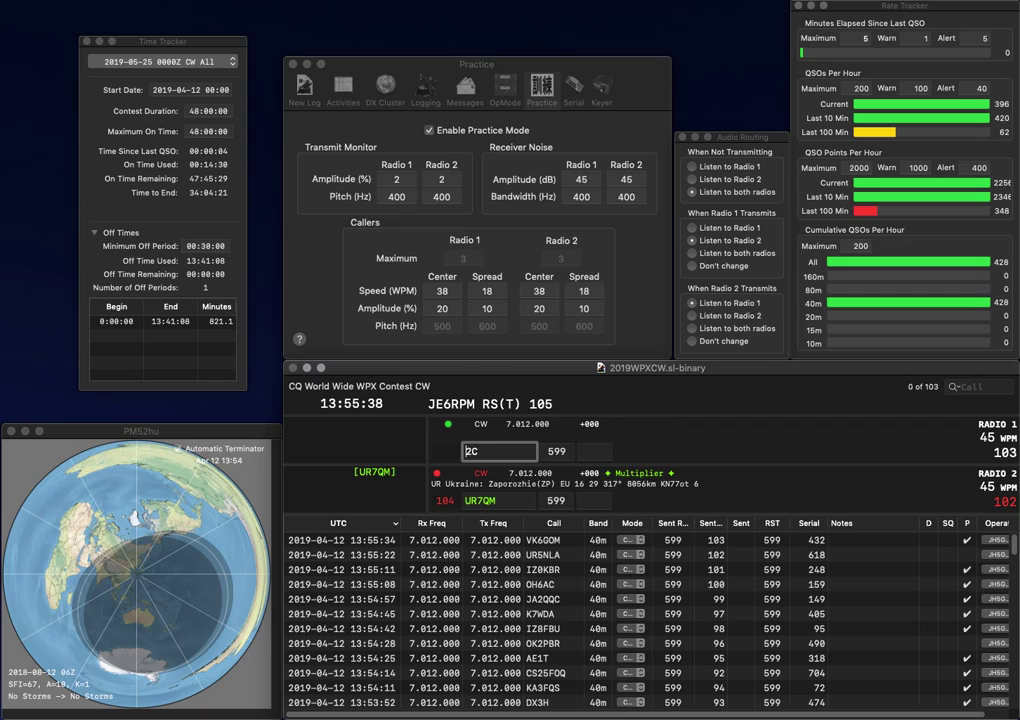
type("SM")
key("Return")
key("space")
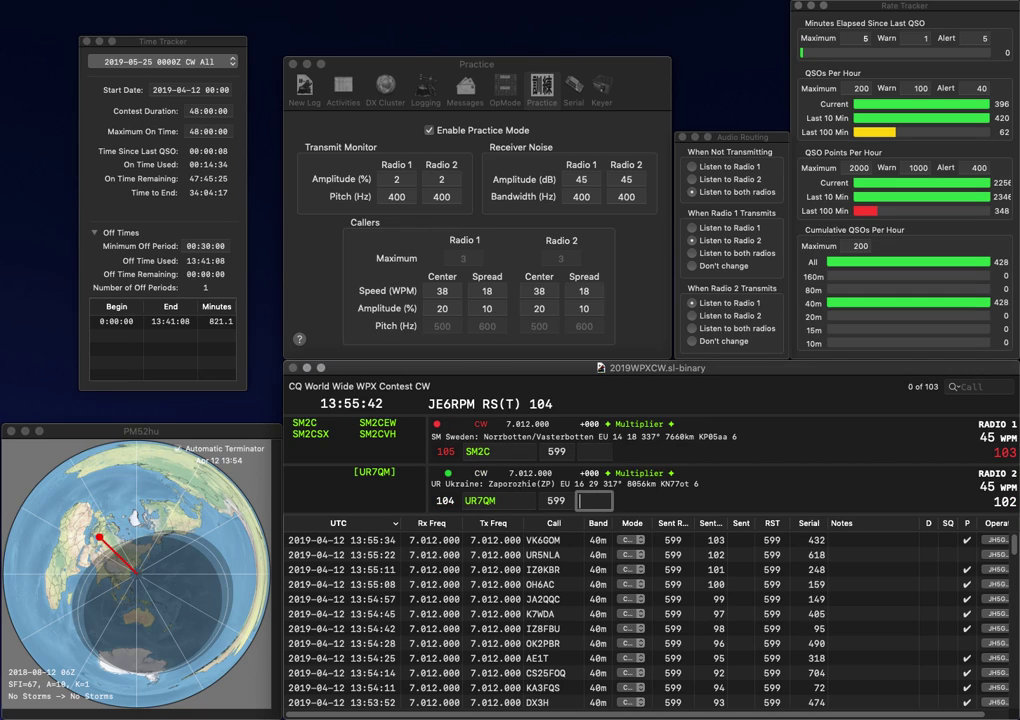
type("518")
key("Return")
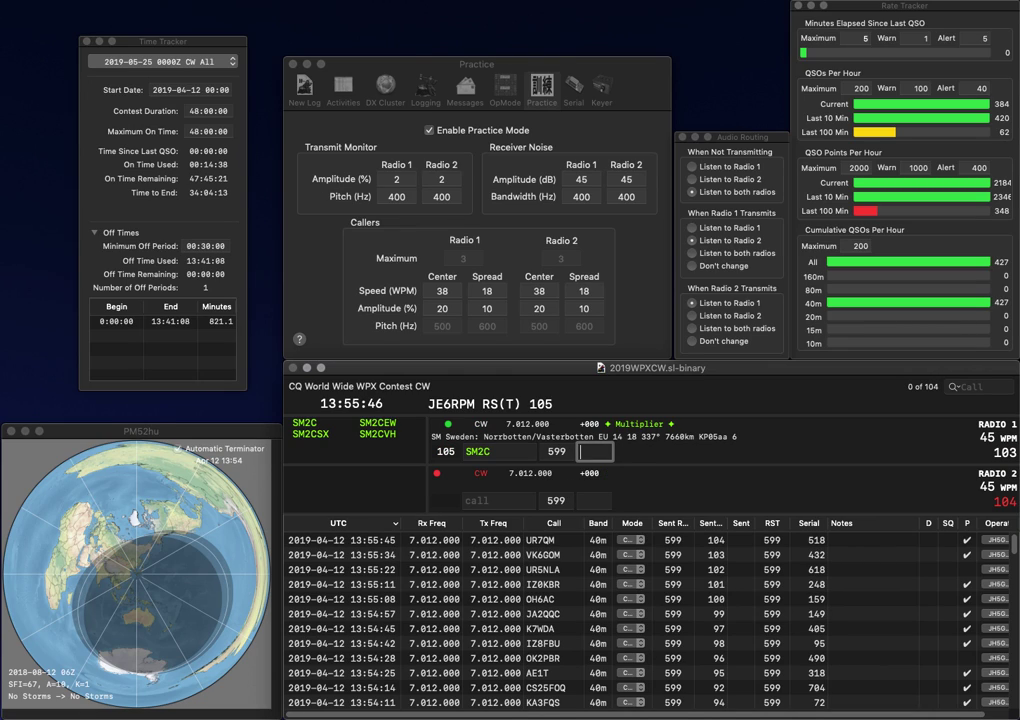
type("903")
key("Return")
type("DPZ")
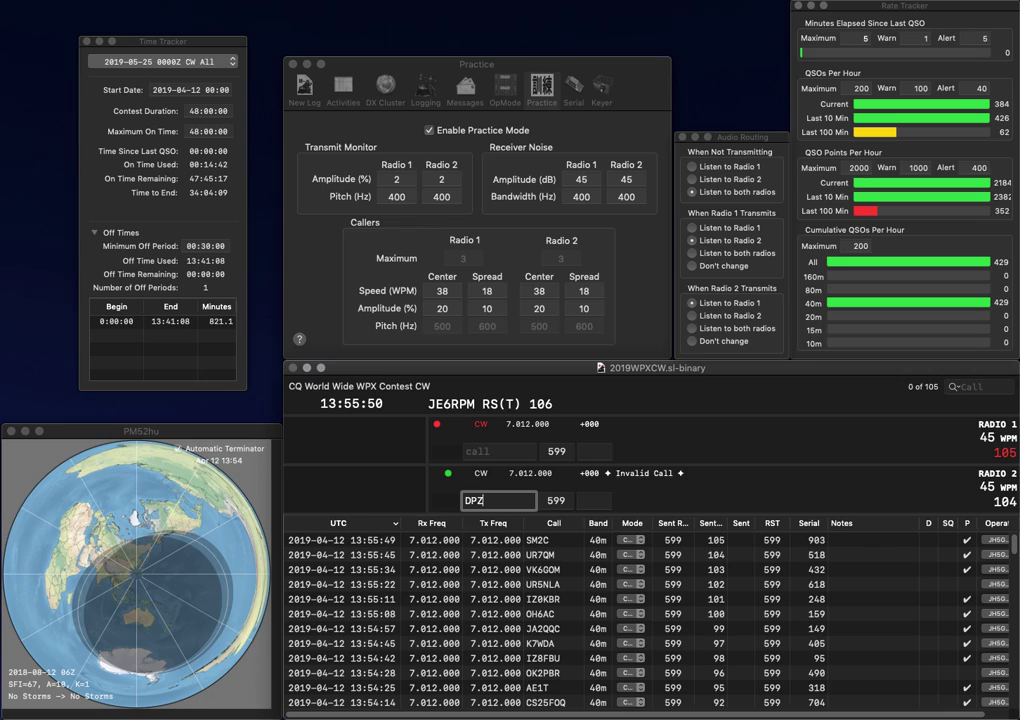
key("Return")
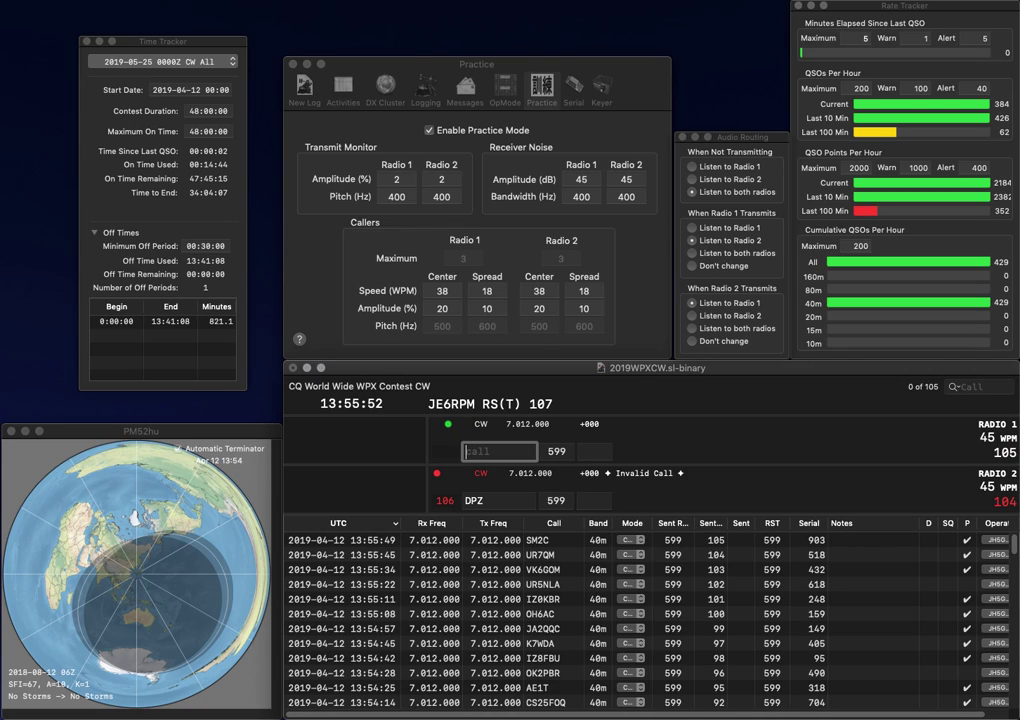
type("W3LRC")
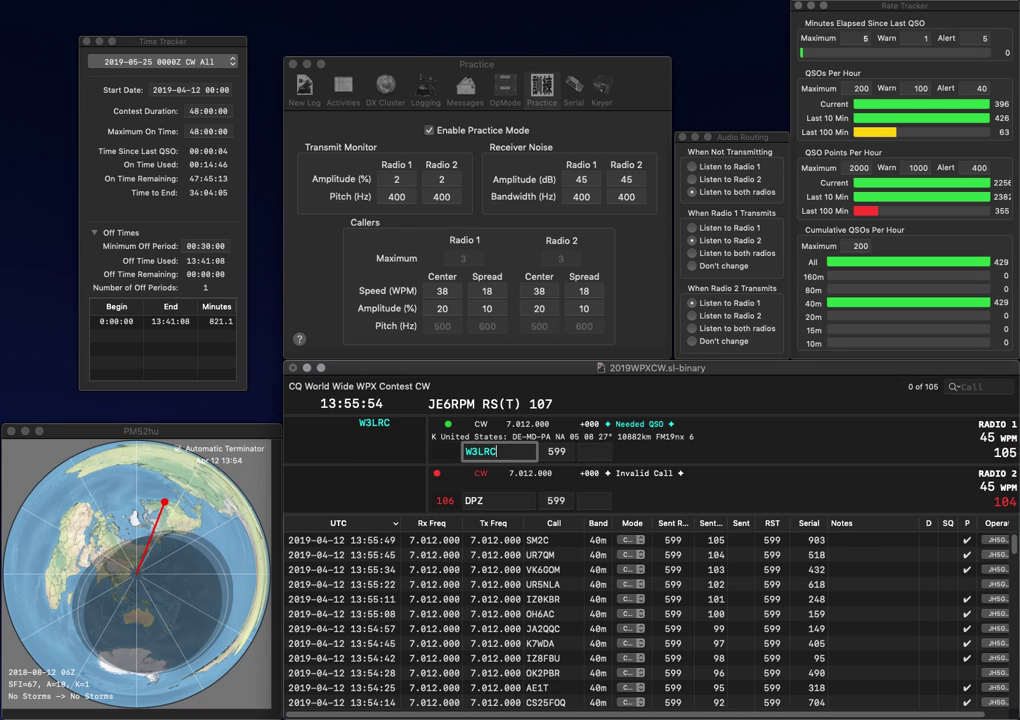
key("Return")
type("KE8")
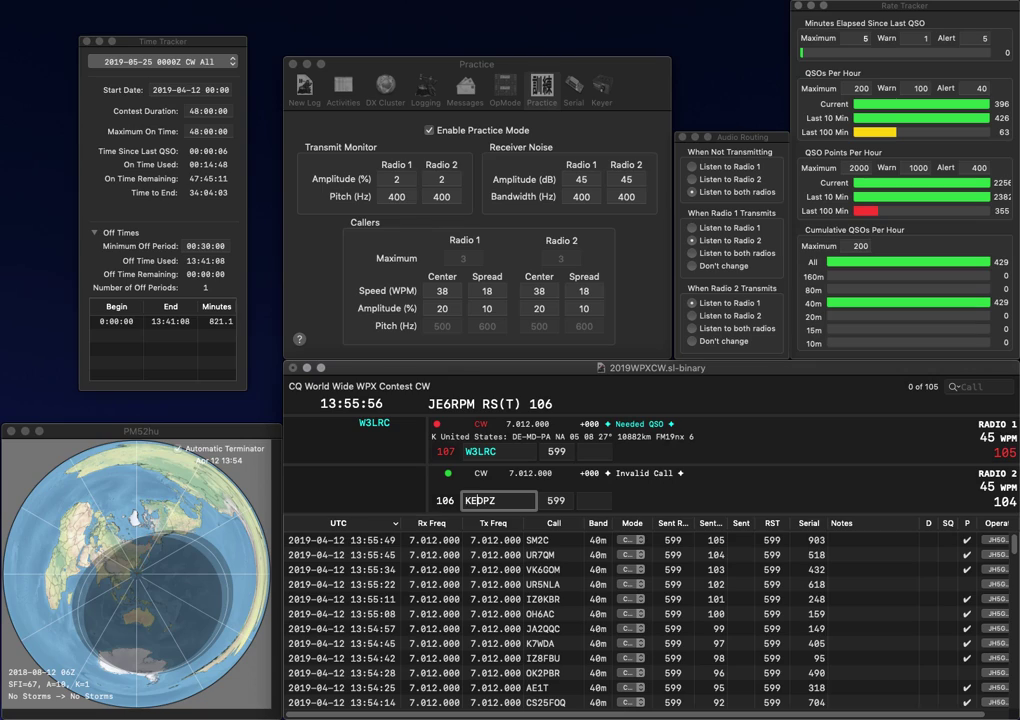
type("B")
key("Return")
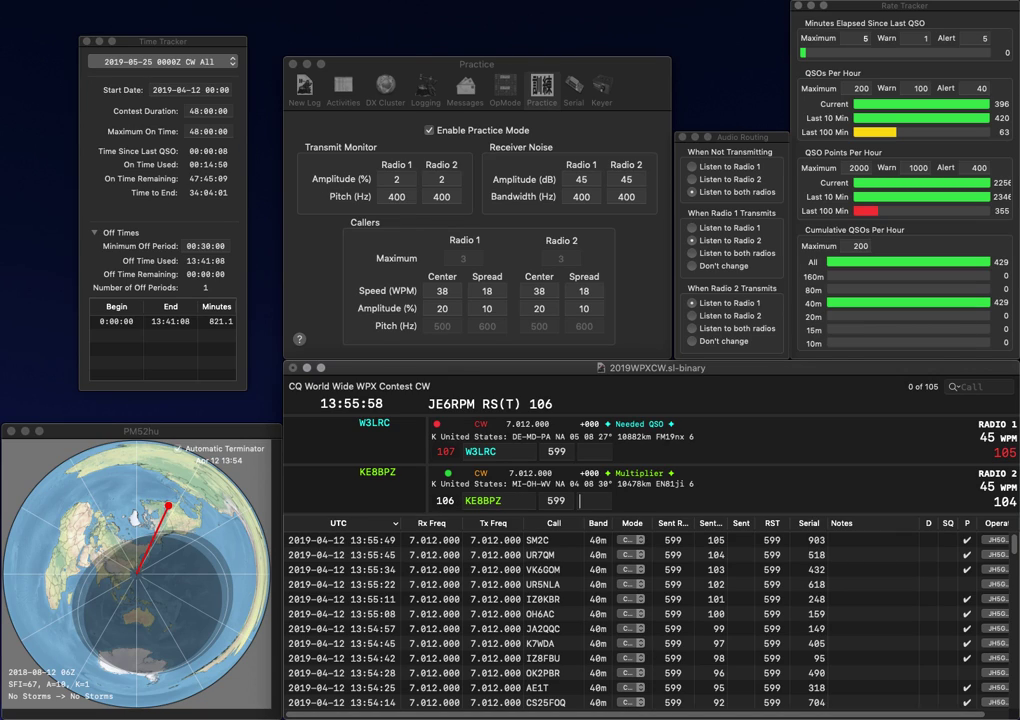
key("space")
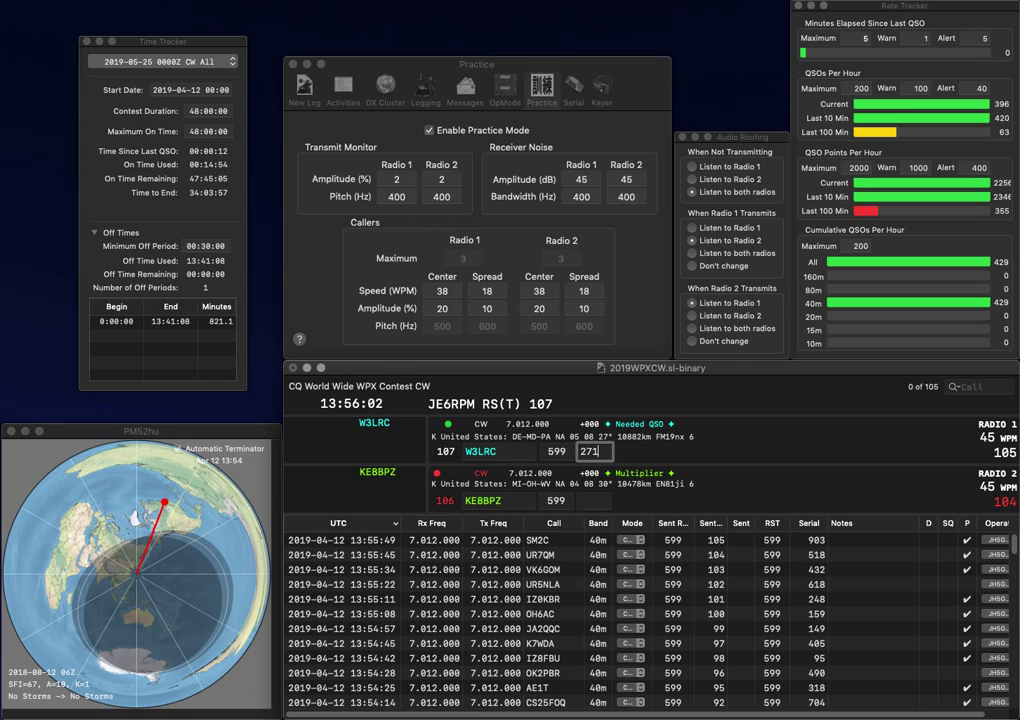
type("271")
key("Return")
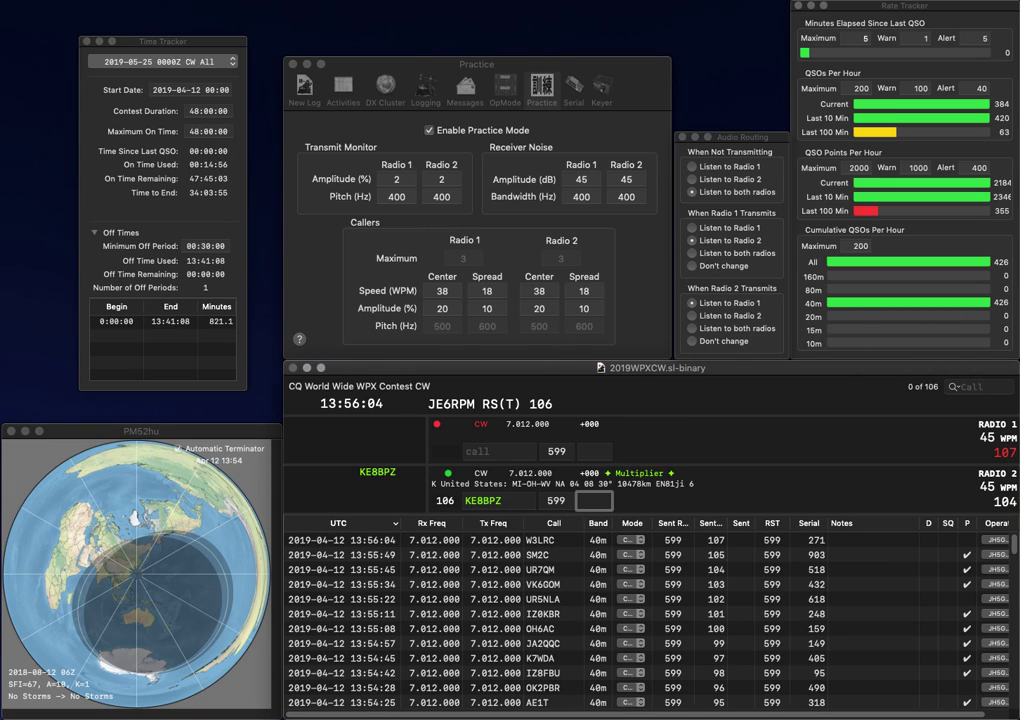
type("531")
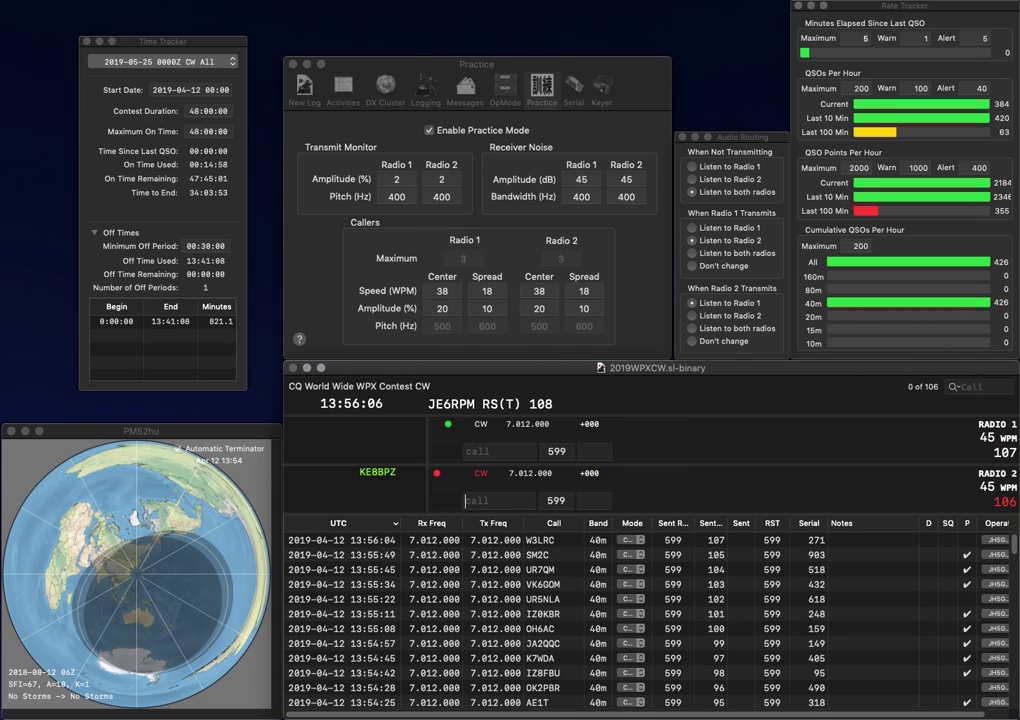
key("Return")
type("AF")
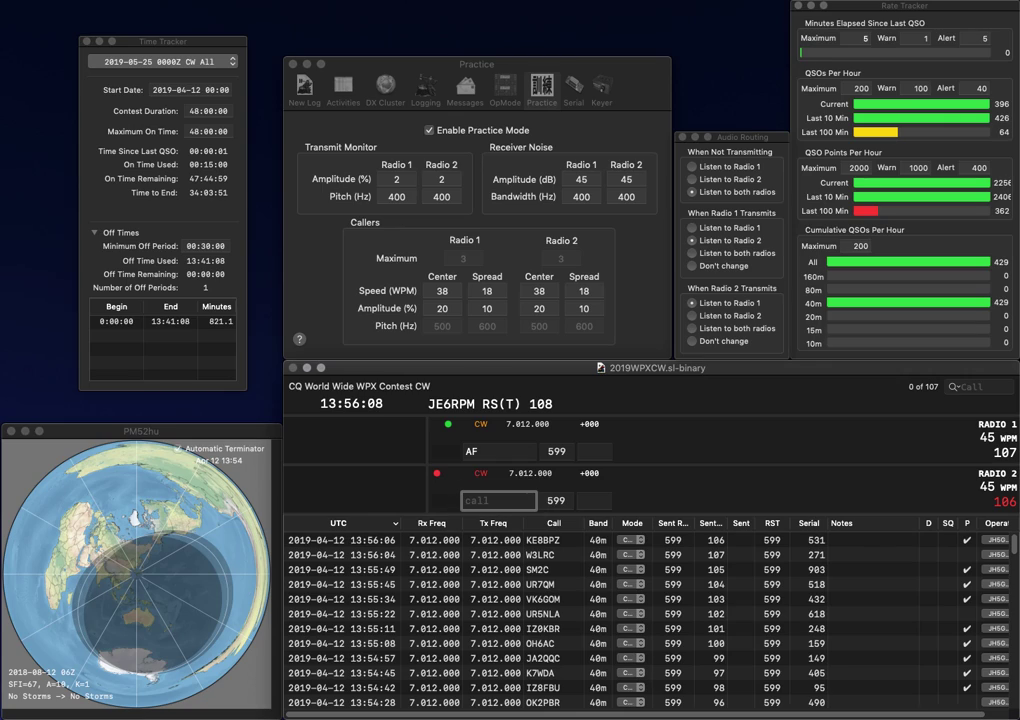
key("Return")
type("WF")
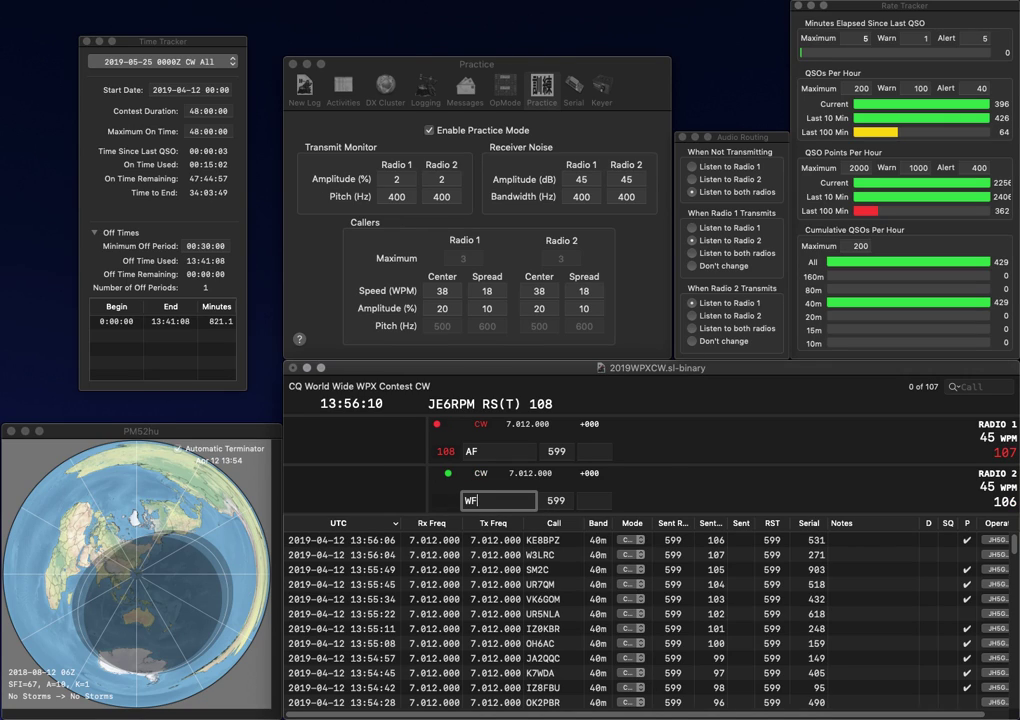
type("2S")
key("Return")
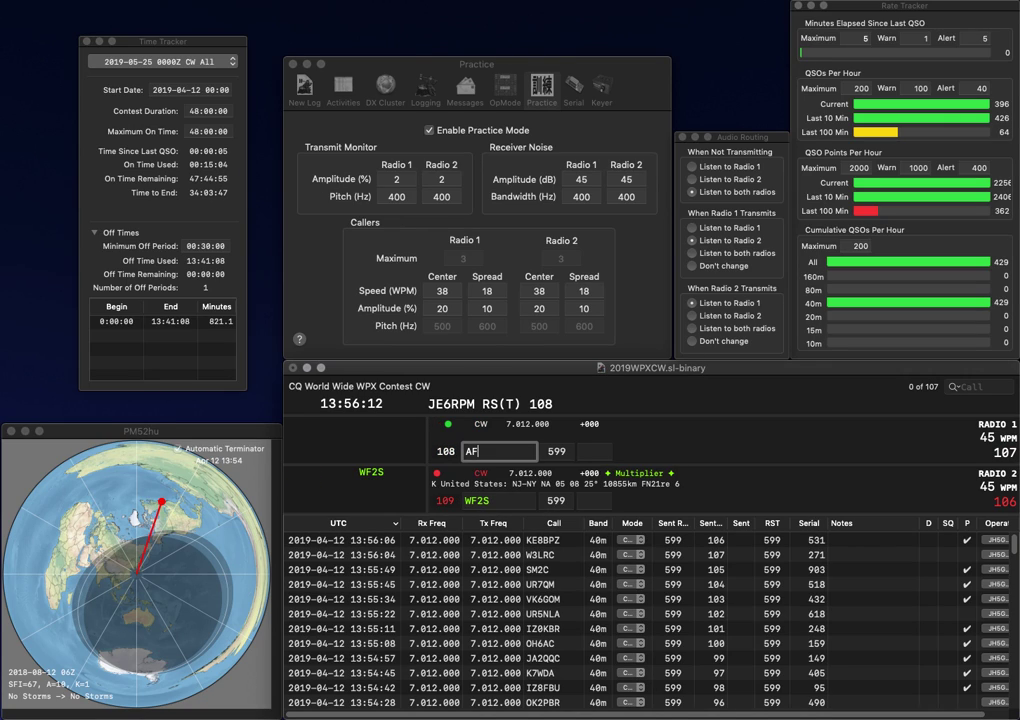
type("3T")
key("Return")
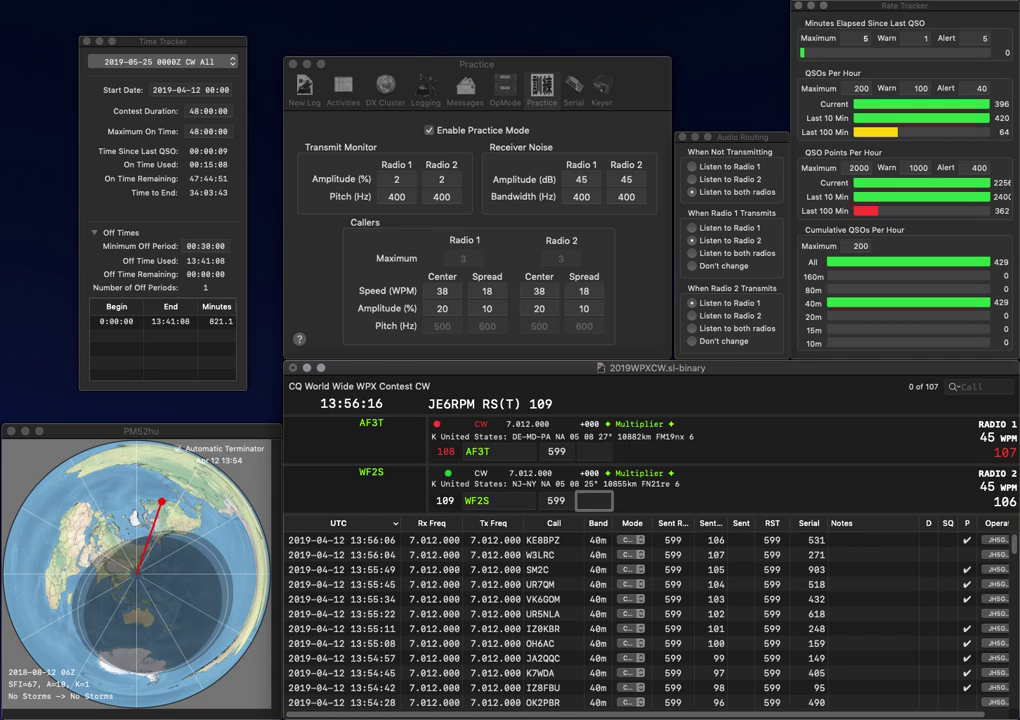
type("660")
key("Return")
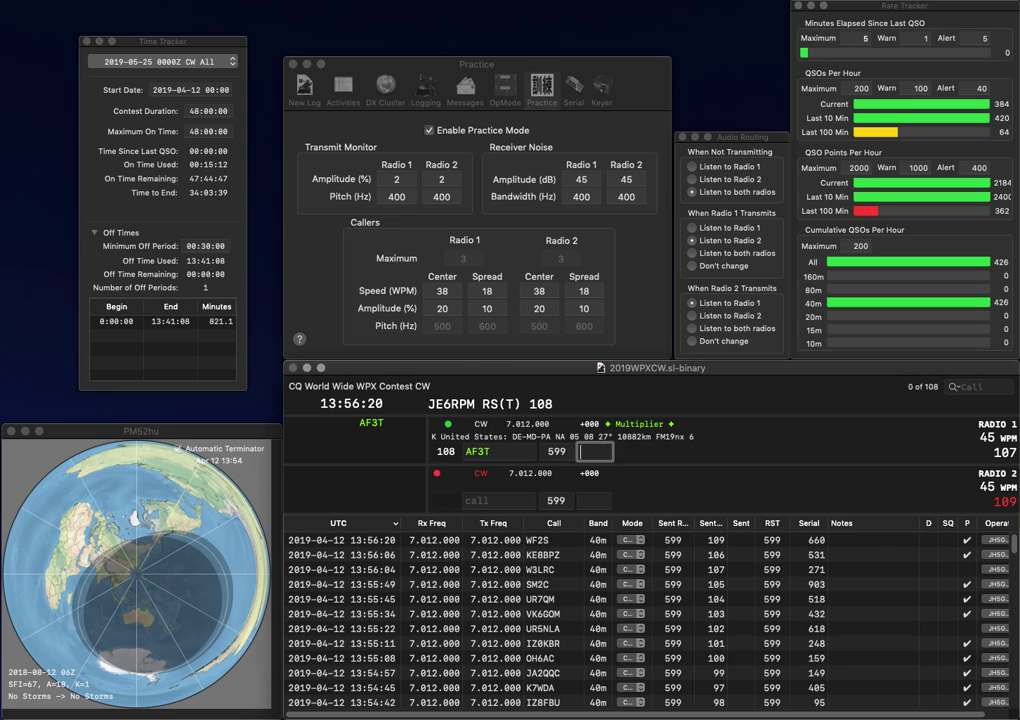
type("264")
key("Return")
type("W6DAR")
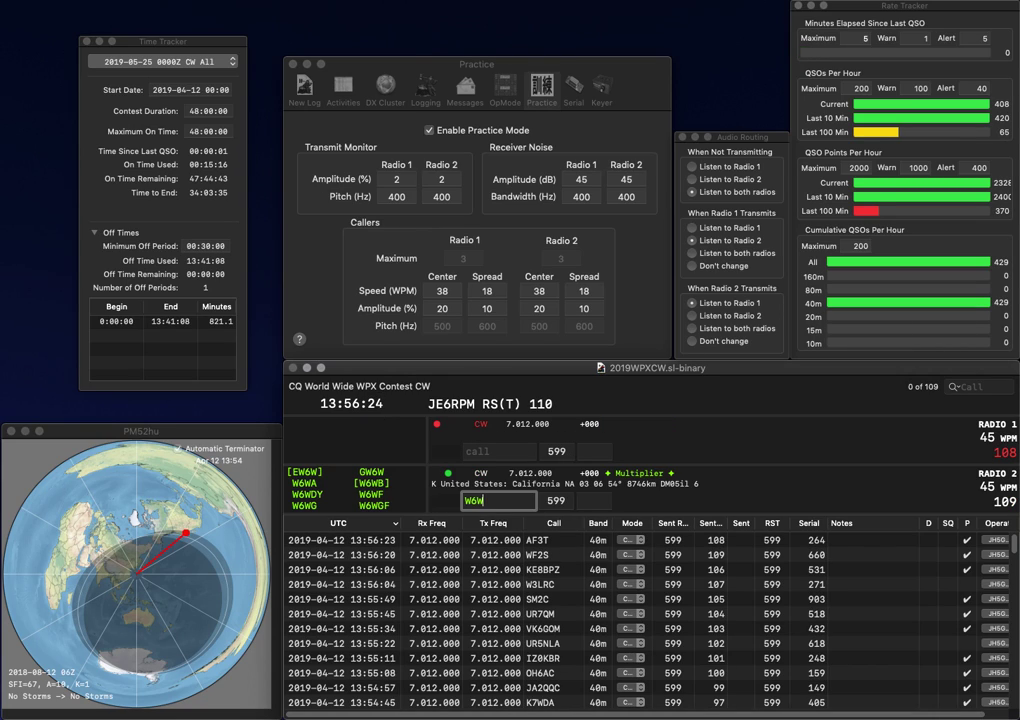
key("Return")
Enter the call EC5EA on Radio 1 and send the exchange
type("E")
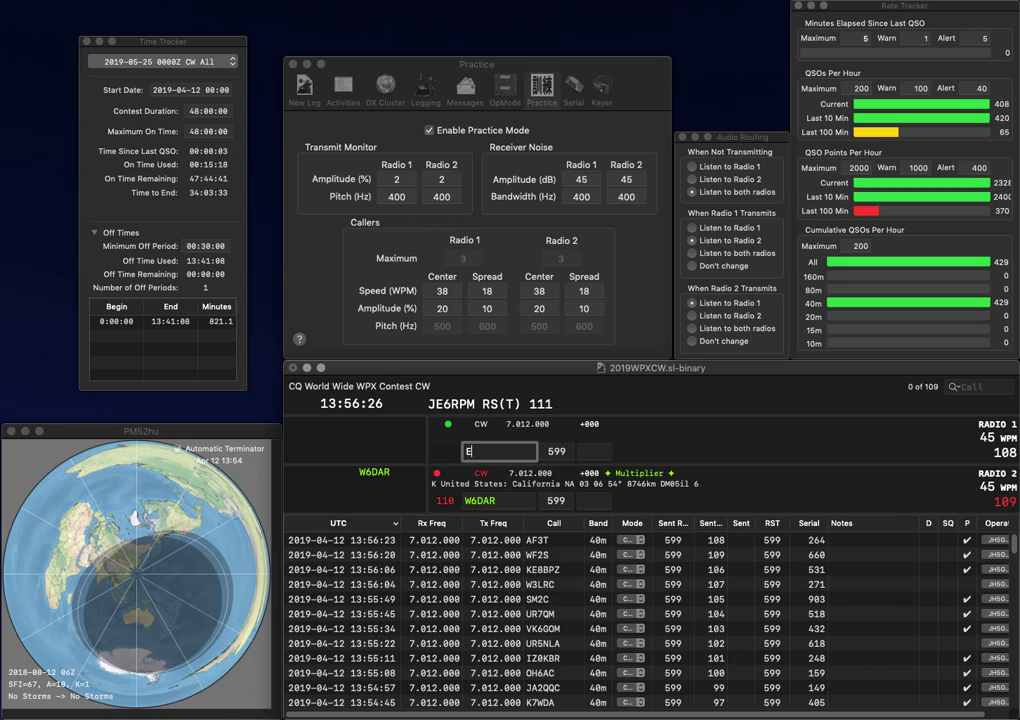
type("C5EA")
key("Return")
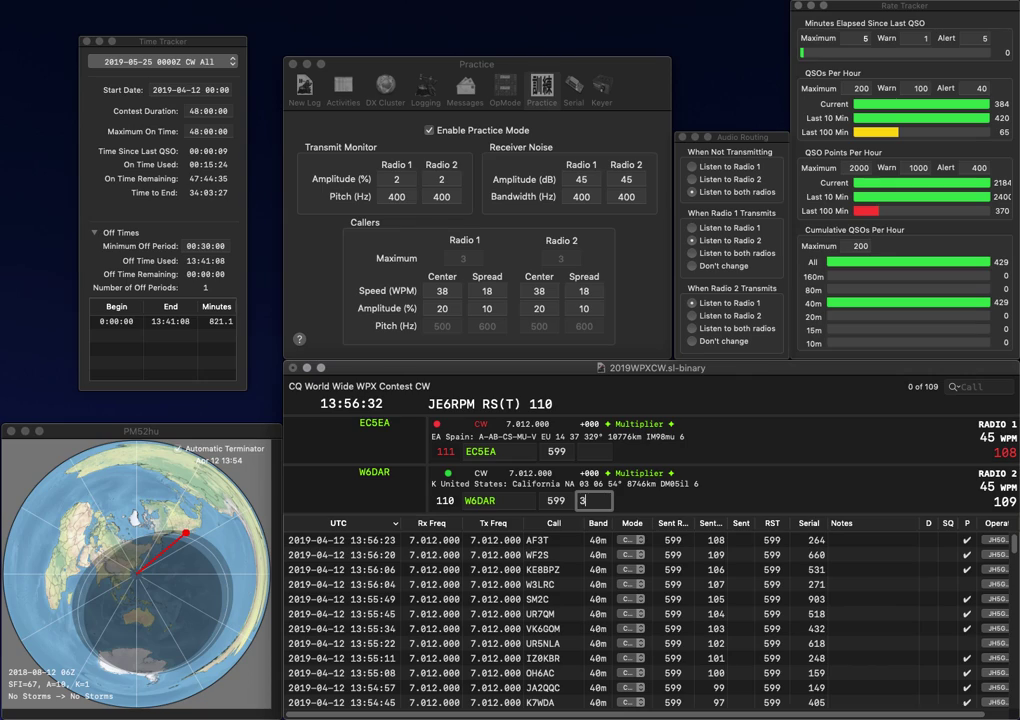
type("358")
key("Return")
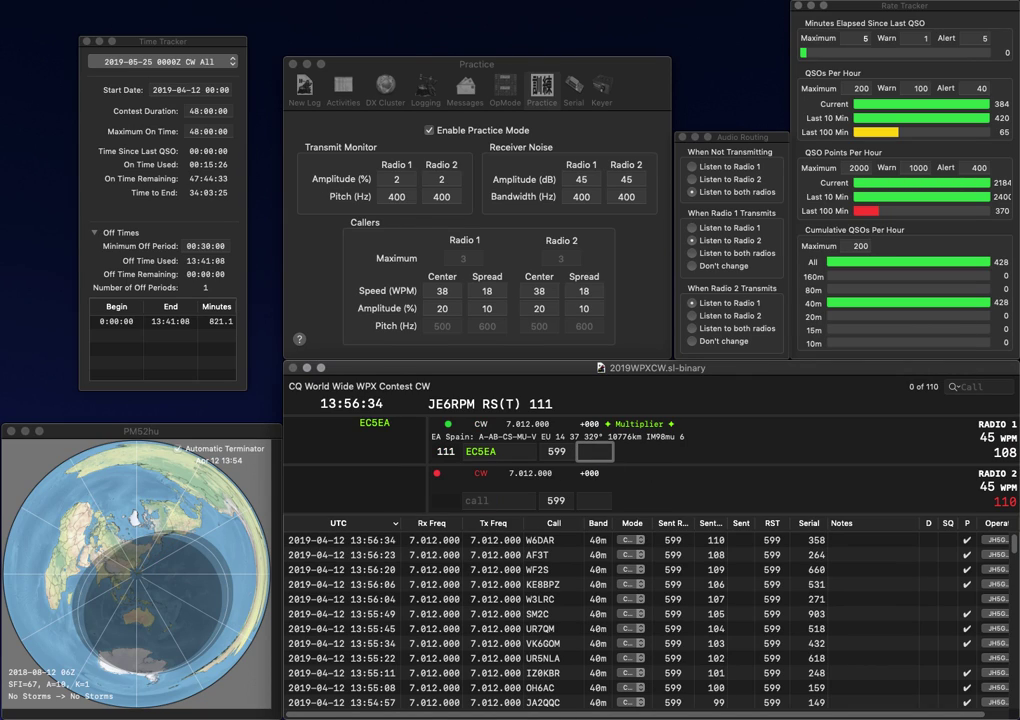
type("129")
key("Return")
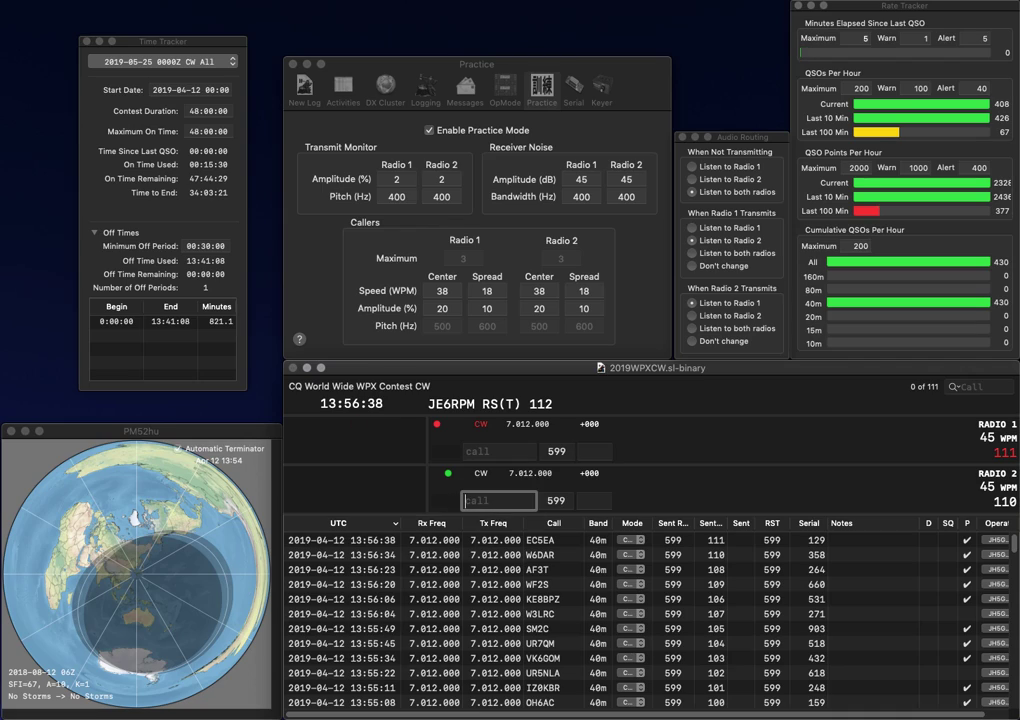
type("Q")
key("Return")
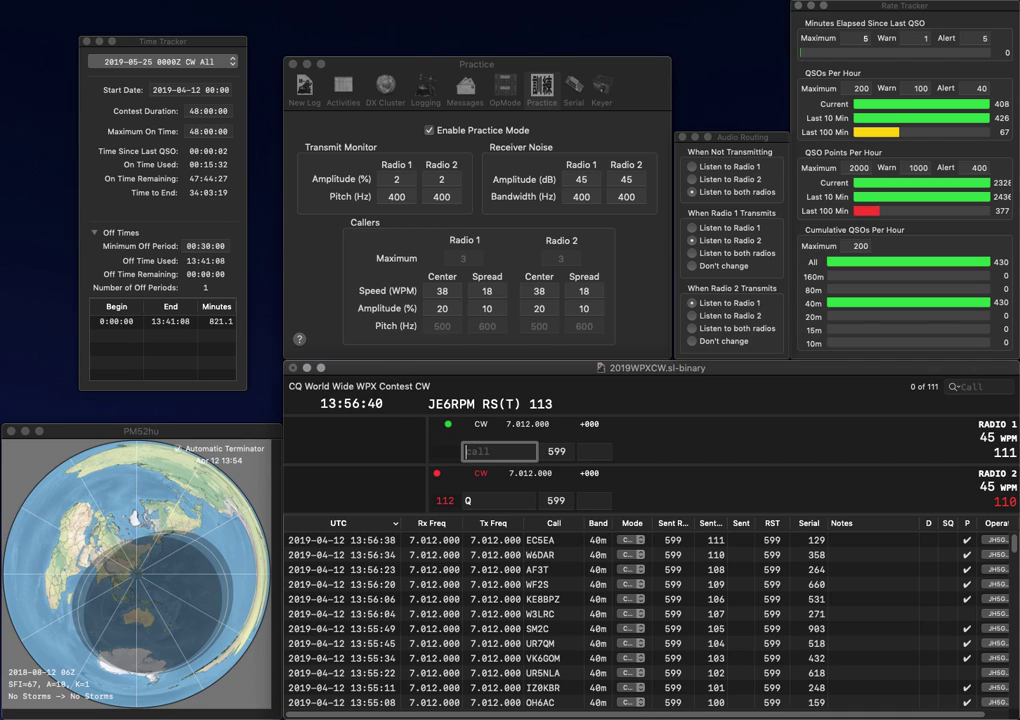
type("YO2BLX")
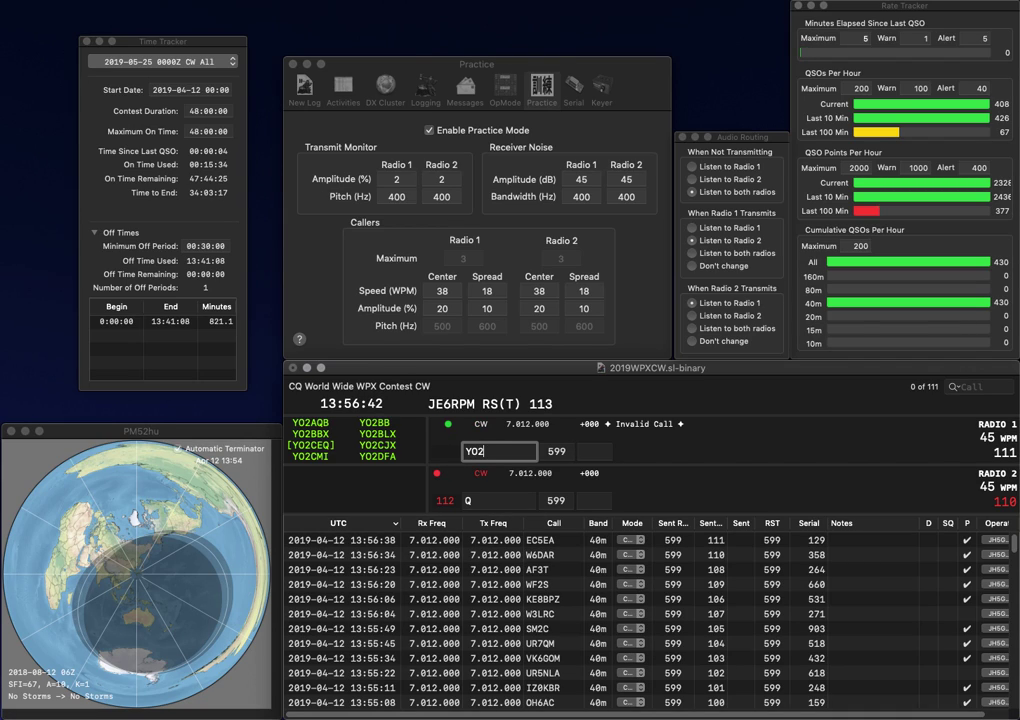
key("Return")
type("HC1J")
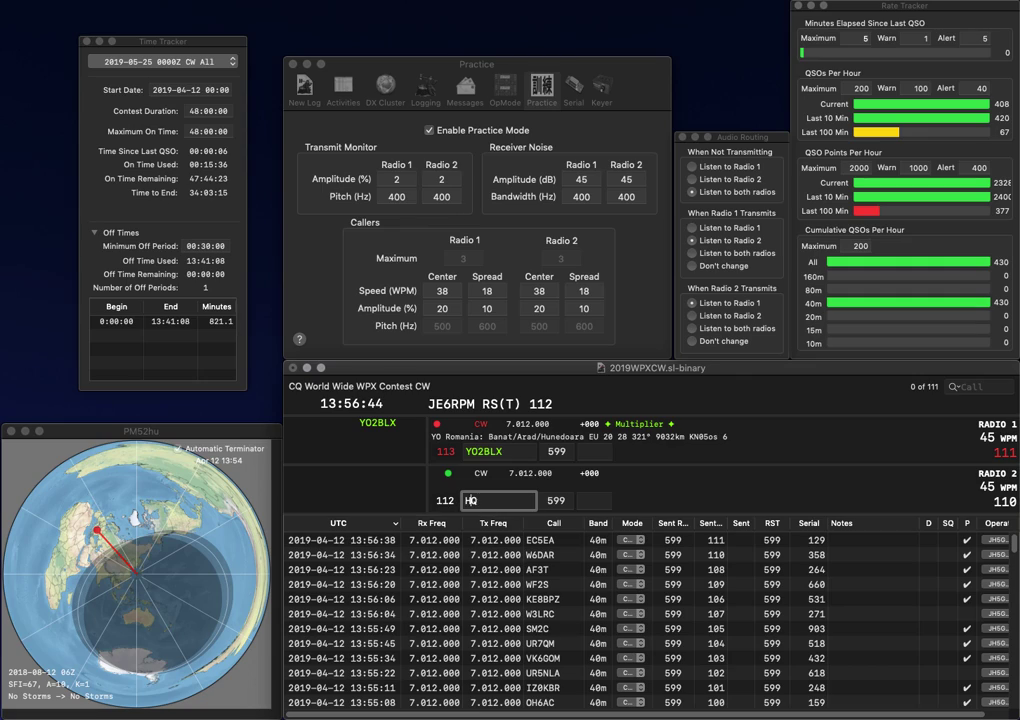
key("Return")
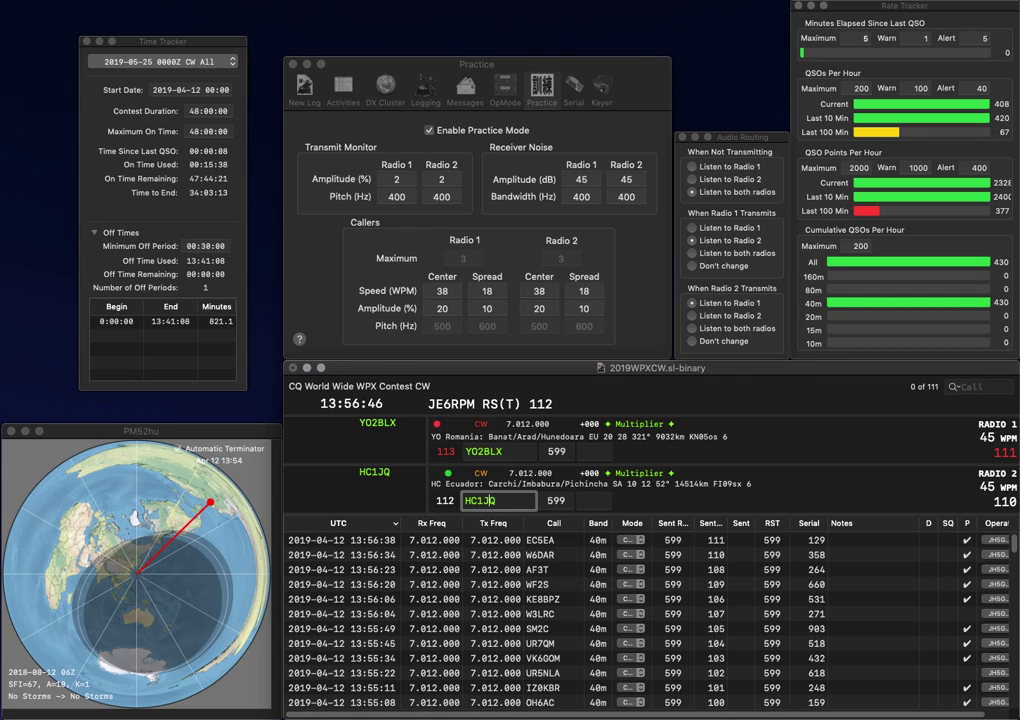
key("Tab")
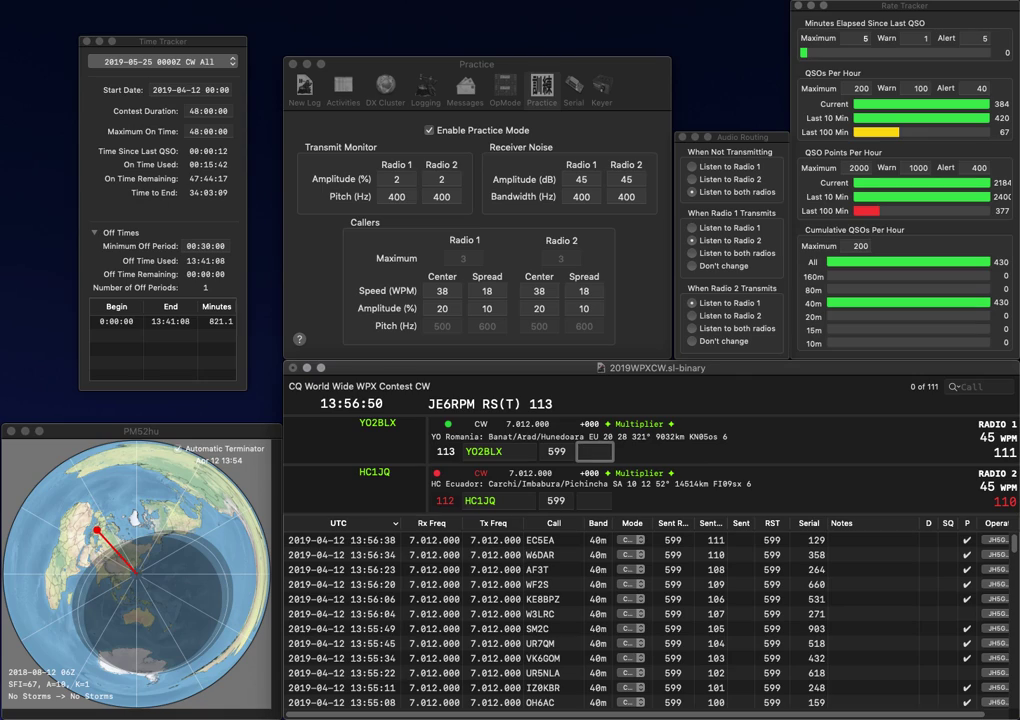
Log YO2BLX on Radio 1 with received serial 509 and HC1JQ on Radio 2 with serial 31
type("509")
key("Return")
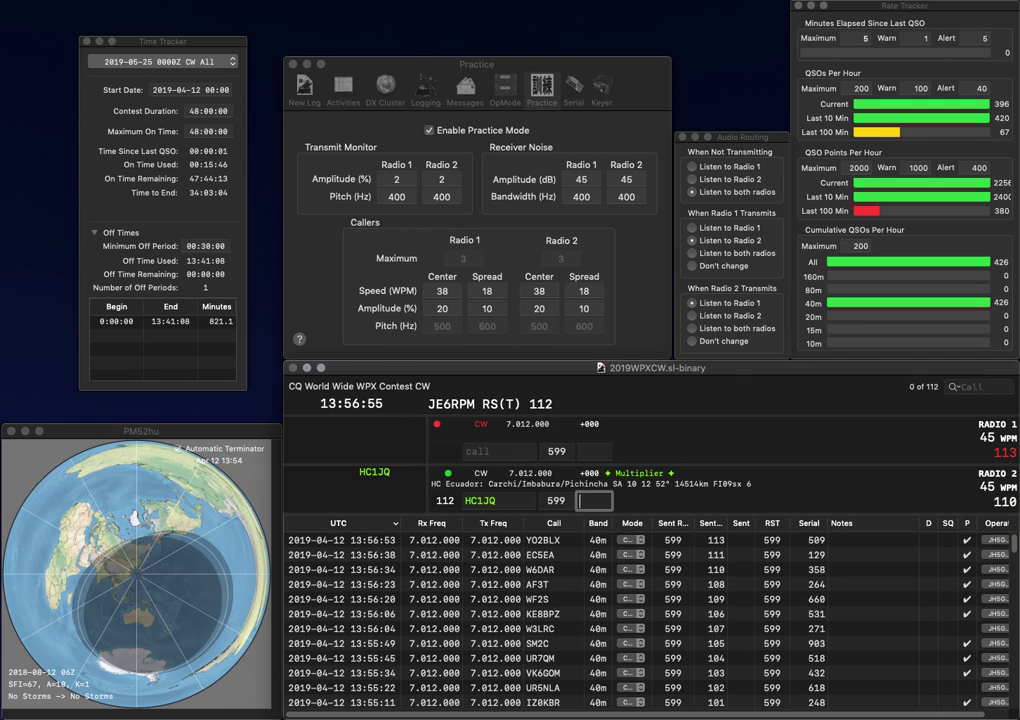
type("31")
key("Return")
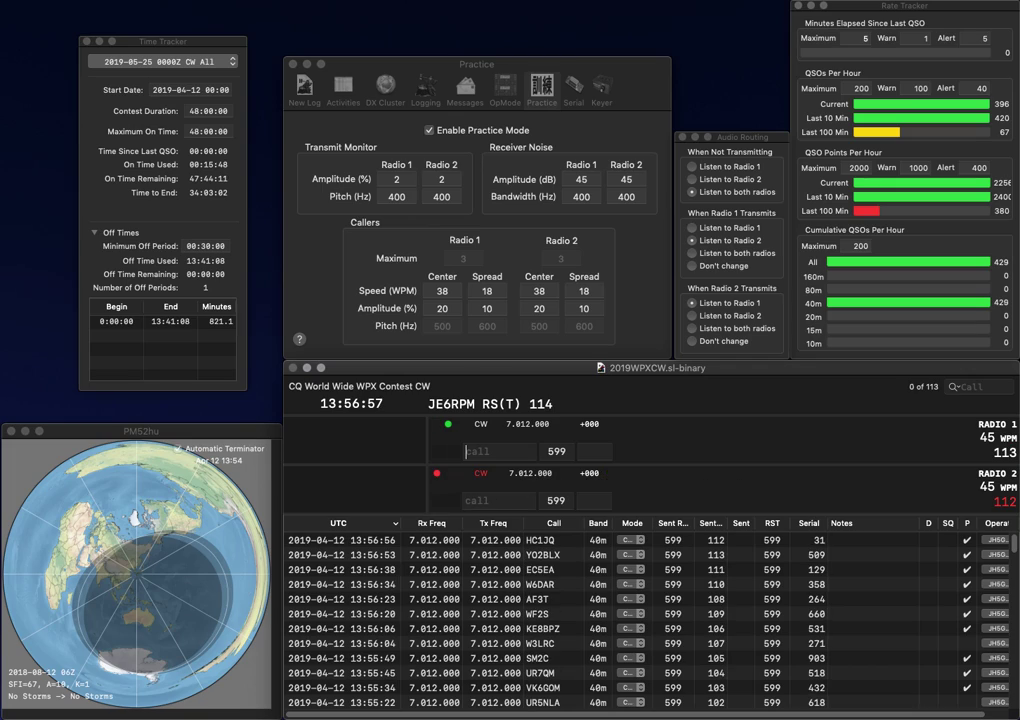
Answer the partial call MR on Radio 1 and the full call RT8U on Radio 2
type("MR?")
key("BackSpace")
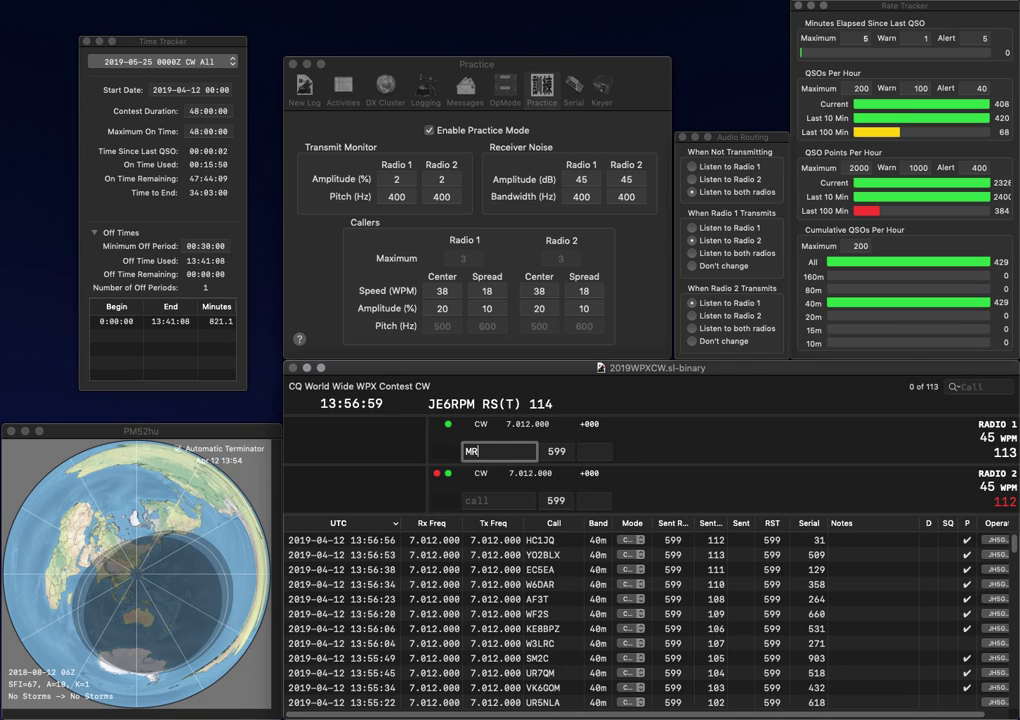
key("Return")
type("RT8U")
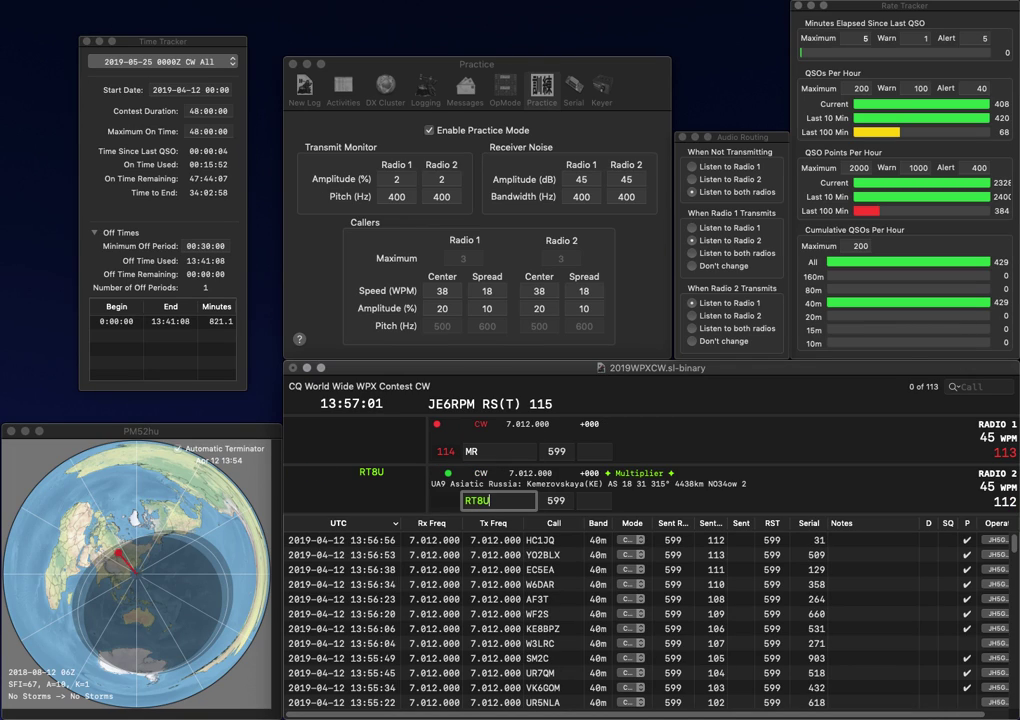
key("Return")
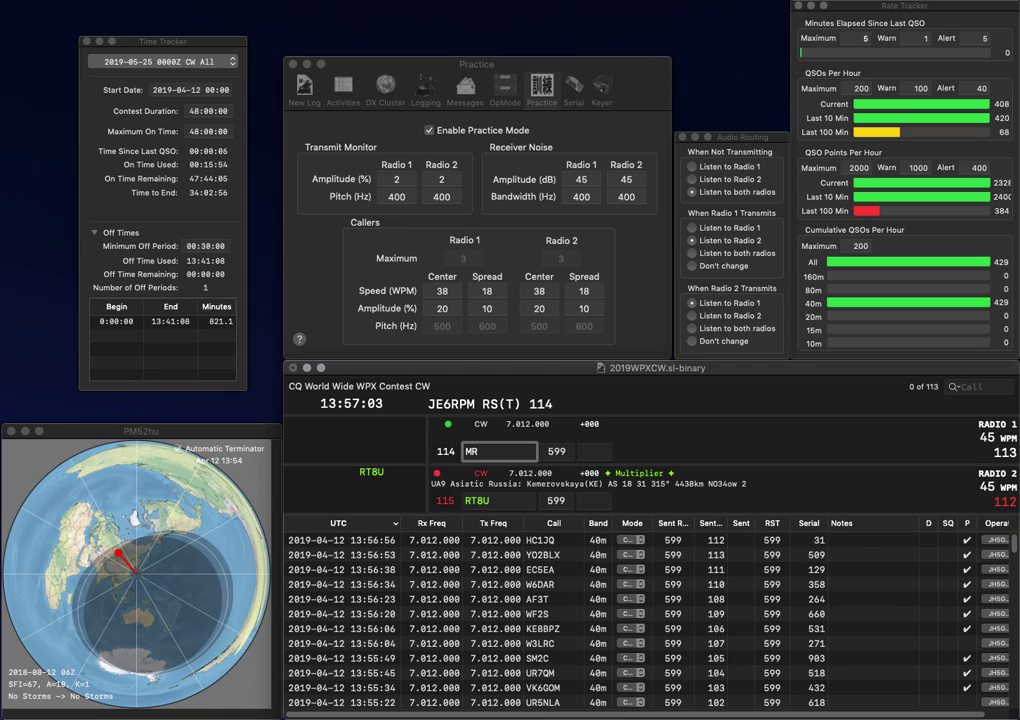
Correct the Radio 1 call to WR8AA and log it with serial 774, and log RT8U on Radio 2 with serial 366
type("8AA")
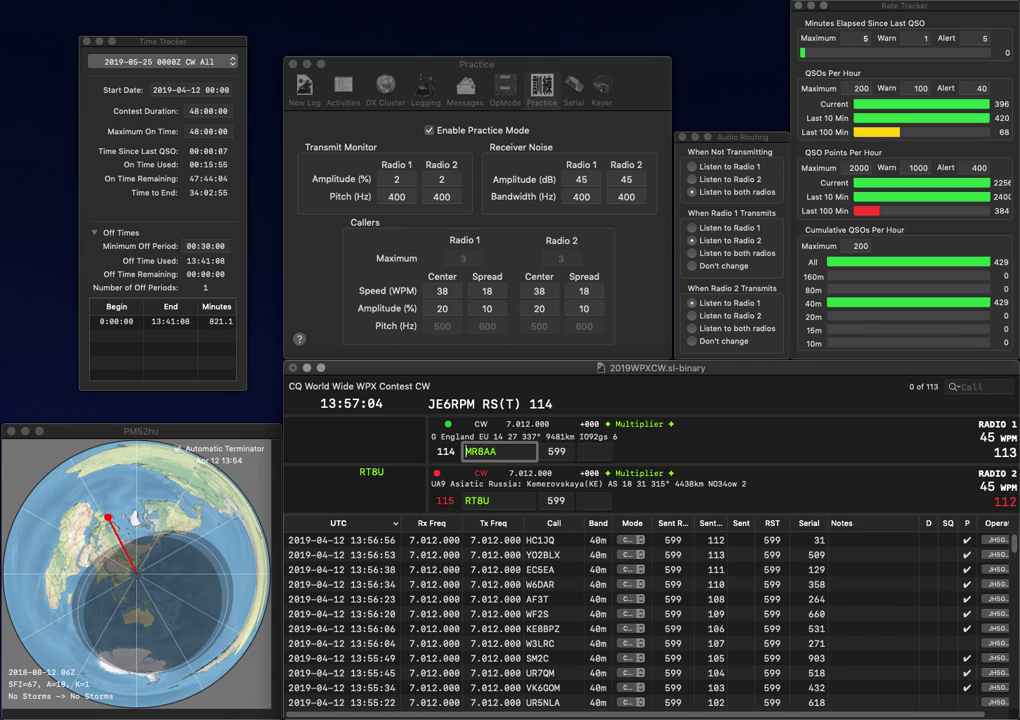
key("Home")
key("Delete")
type("W")
key("Tab")
type("77")
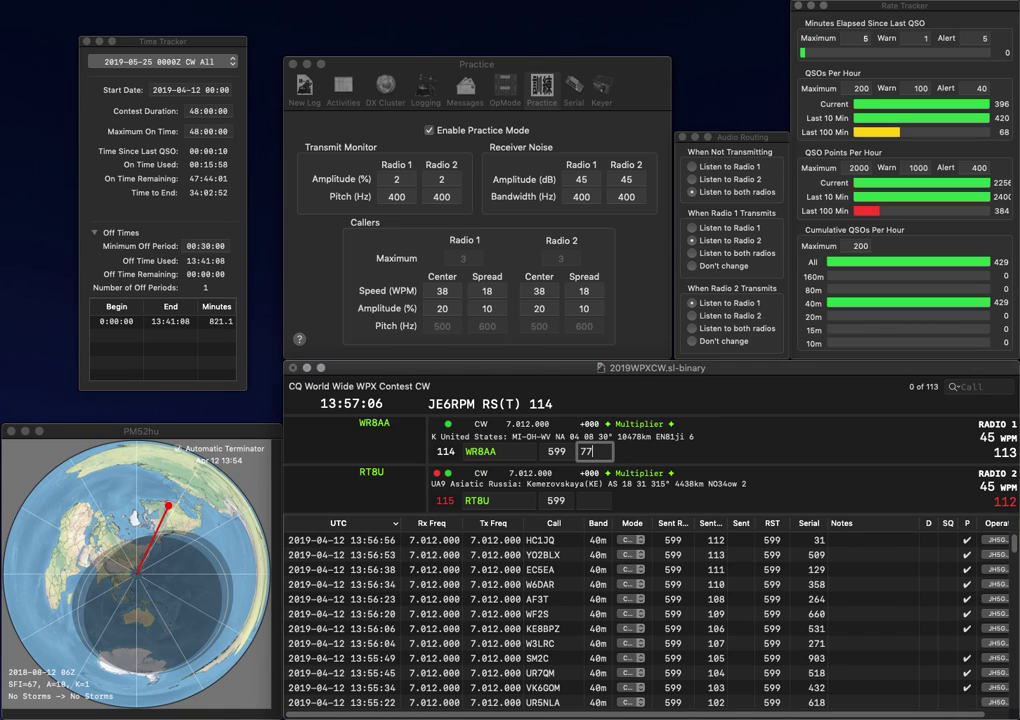
type("4")
key("Return")
type("366")
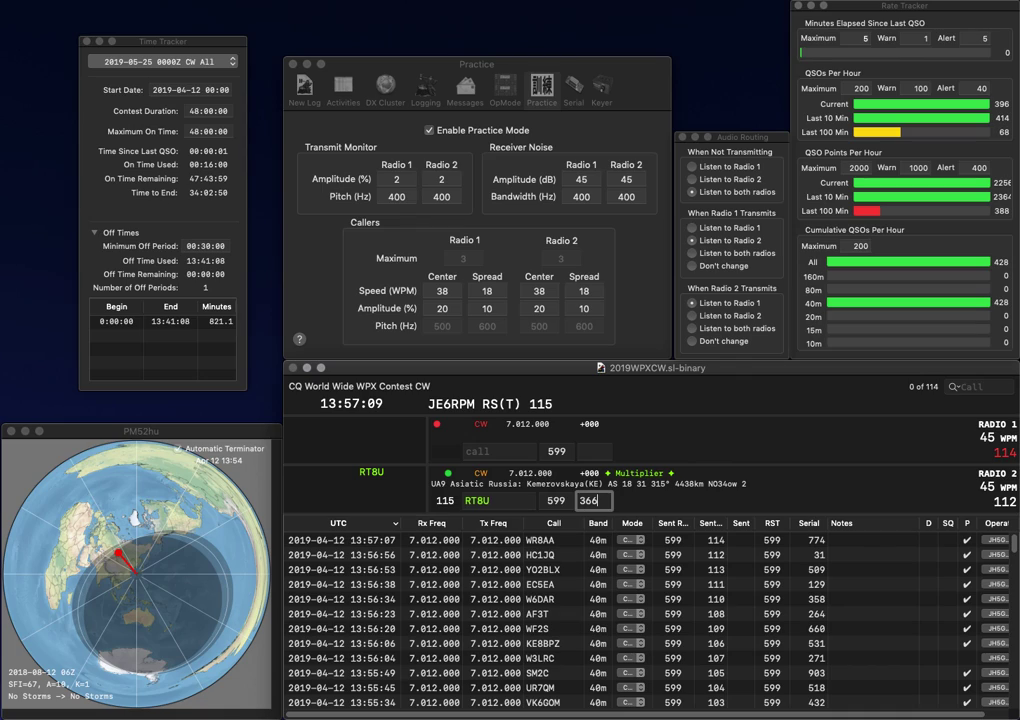
key("Return")
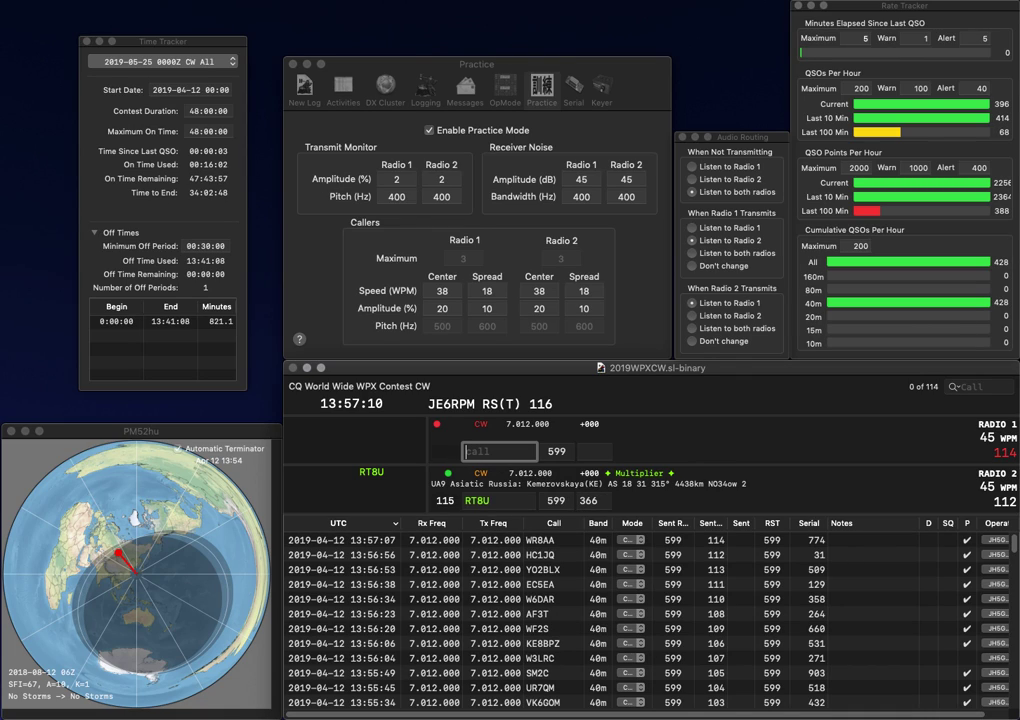
Answer the partial call W on Radio 1 and the partial call 9MA on Radio 2
type("K")
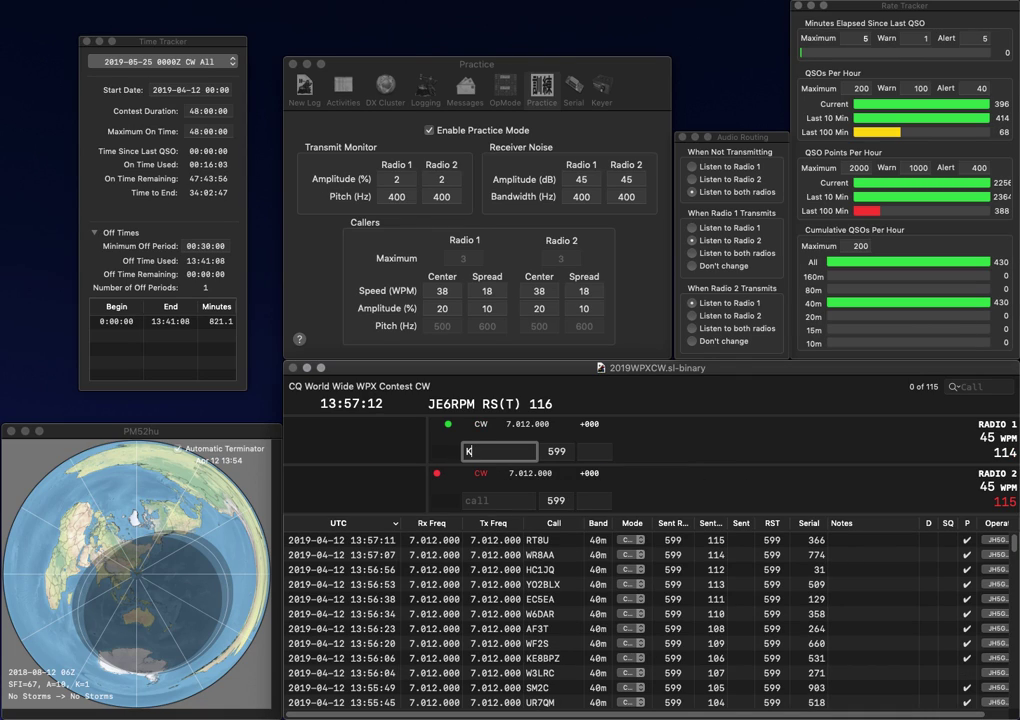
key("BackSpace")
type("W")
key("Return")
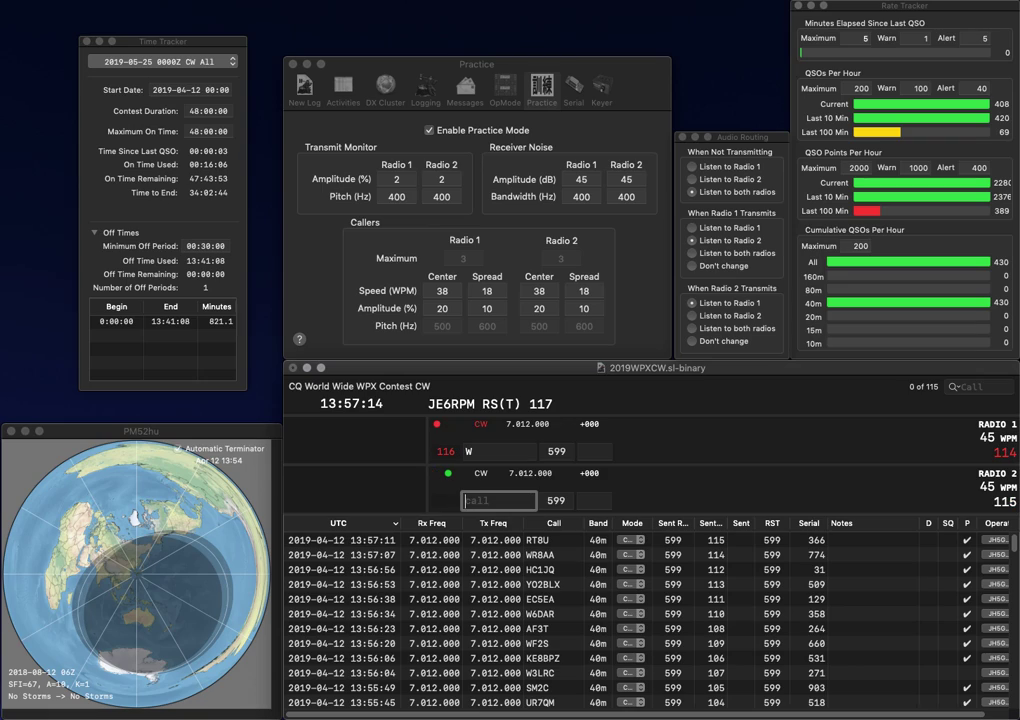
type("9MA")
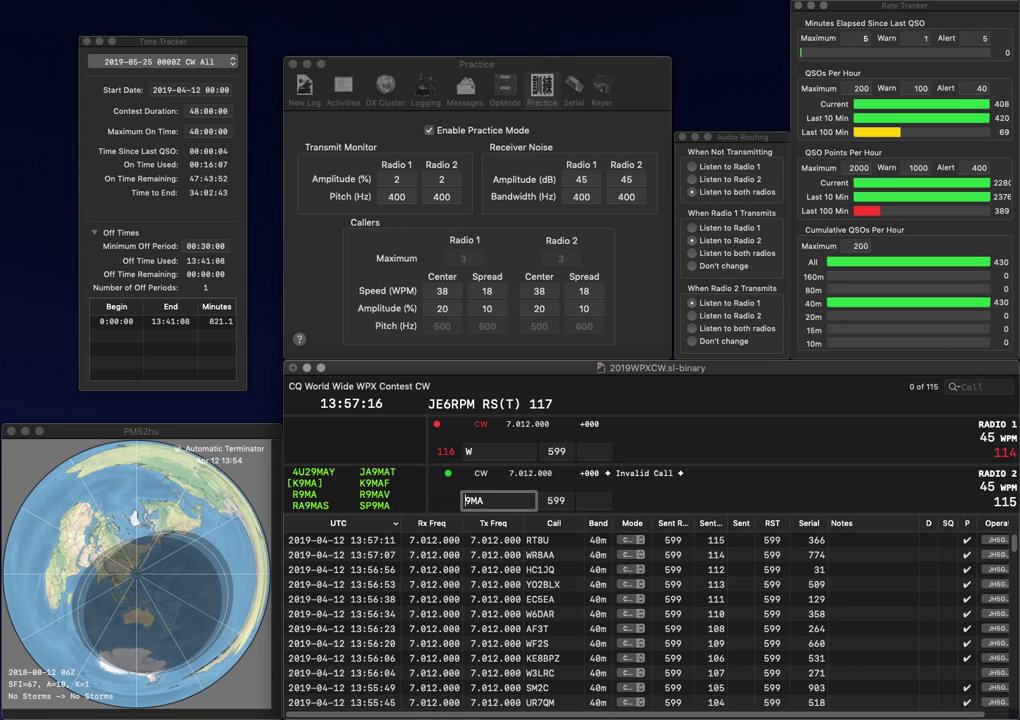
key("Return")
Replace the partial call on Radio 1 with OK and complete the Radio 2 call as UA9MA
key("BackSpace")
type("OK")
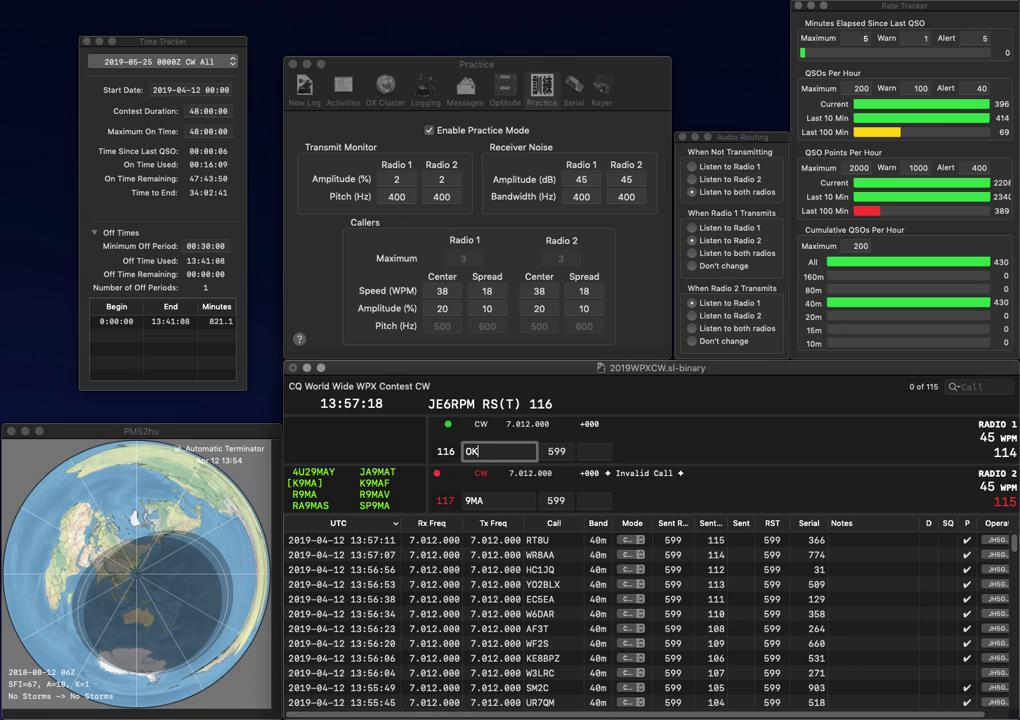
key("Return")
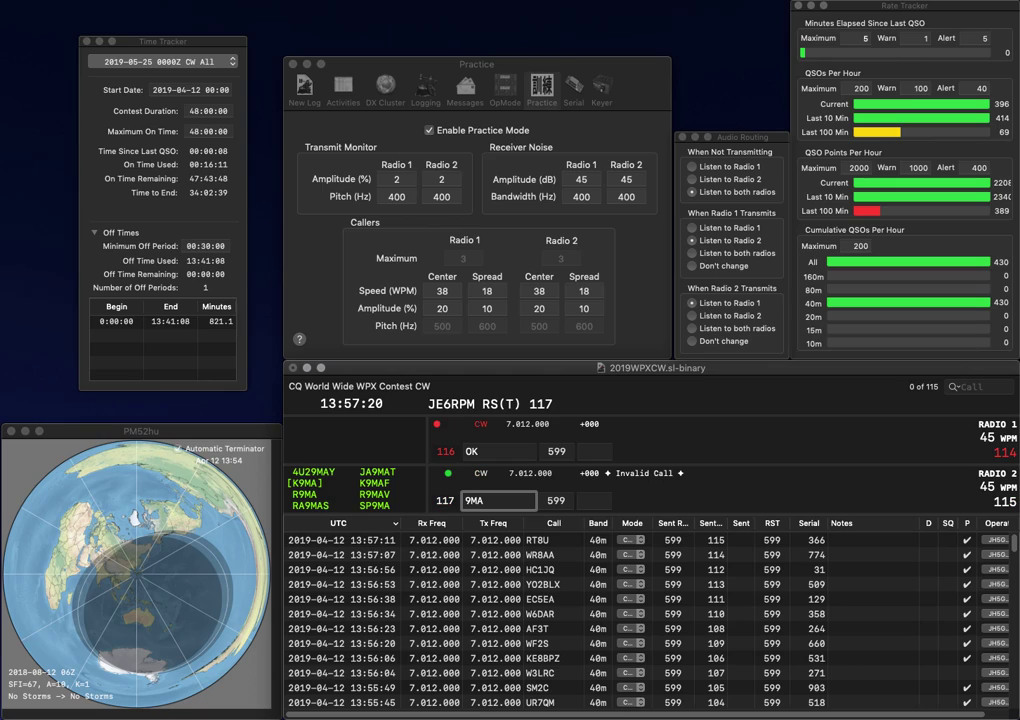
type("UA")
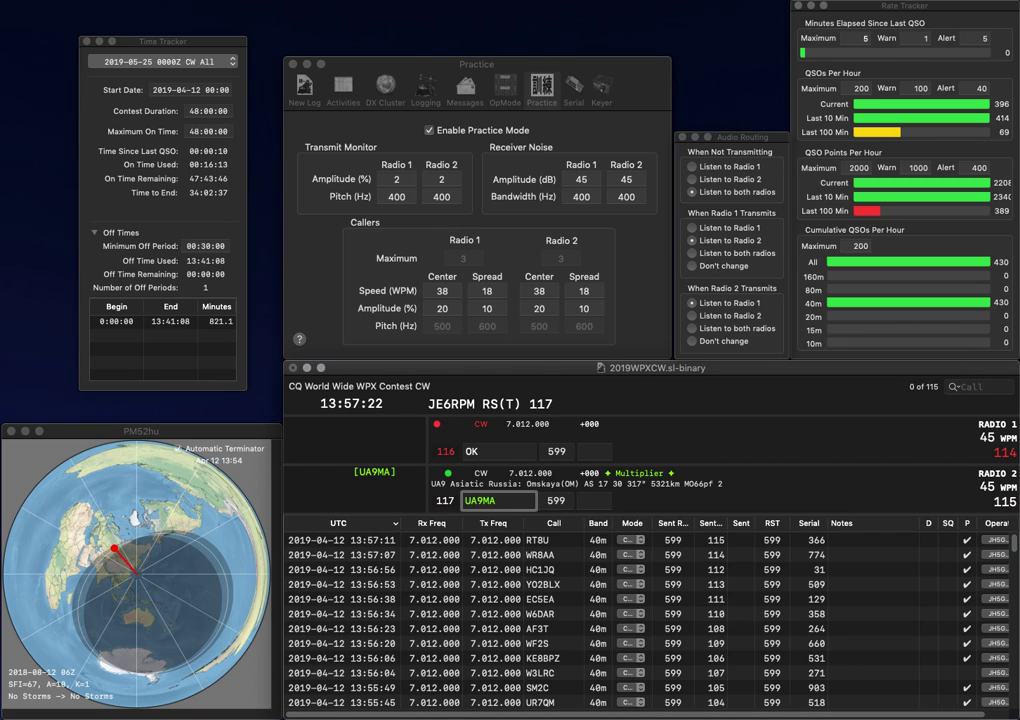
key("Return")
Correct the partial call OK on Radio 1 to OM5CM and send the exchange
type("OK")
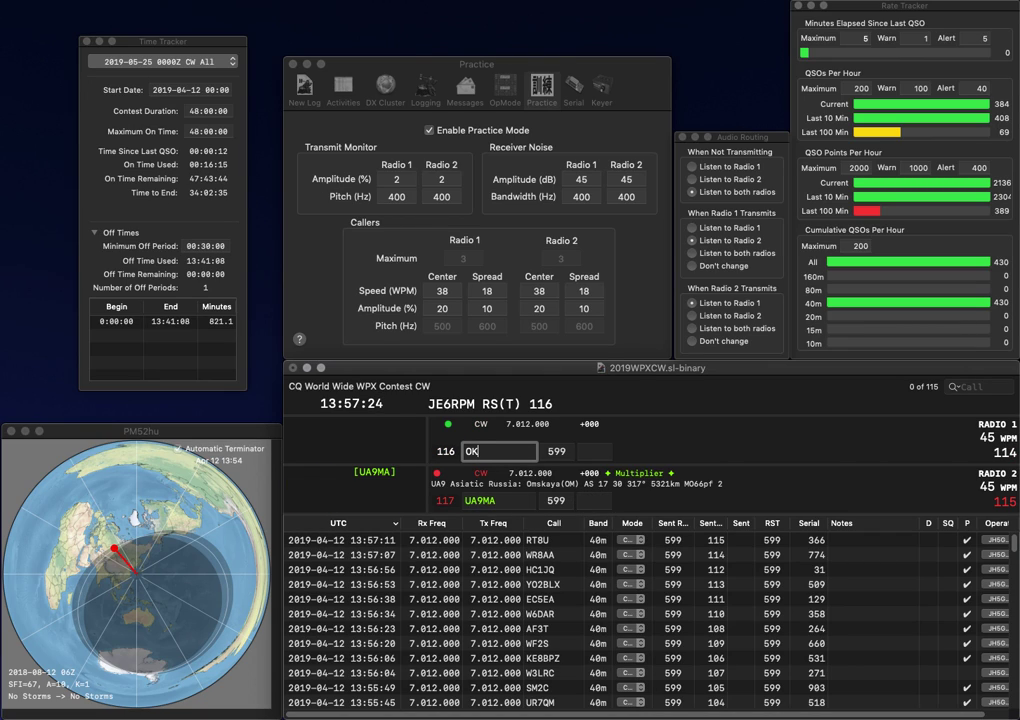
key("BackSpace")
type("M5CM")
key("Return")
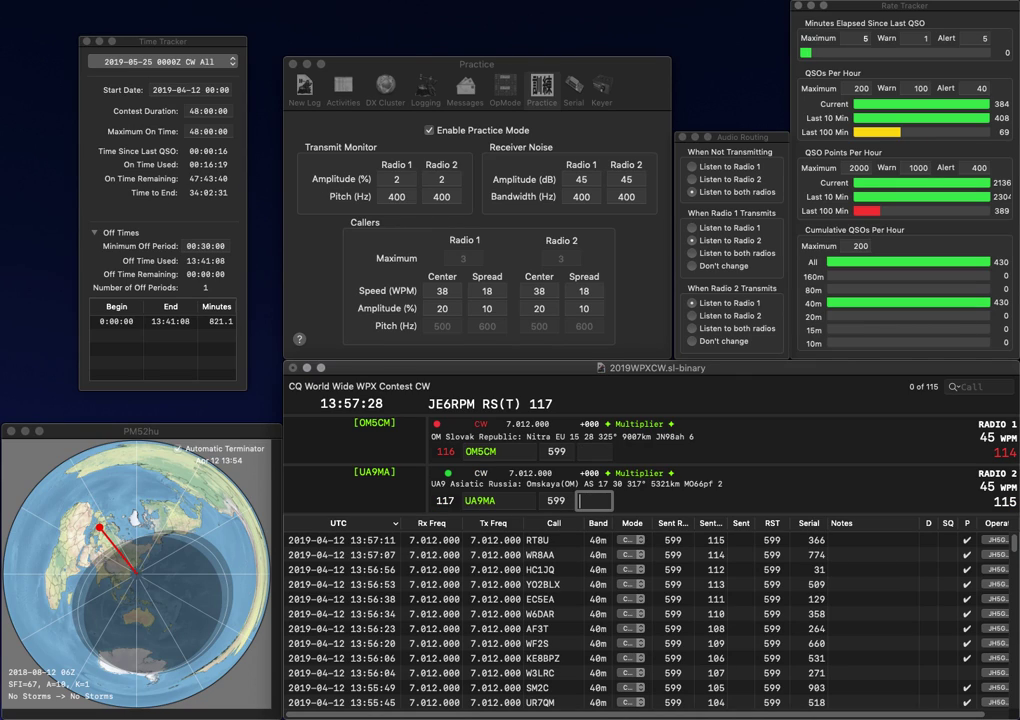
Log UA9MA on Radio 2 with received serial 32 and OM5CM on Radio 1 with serial 726
type("3")
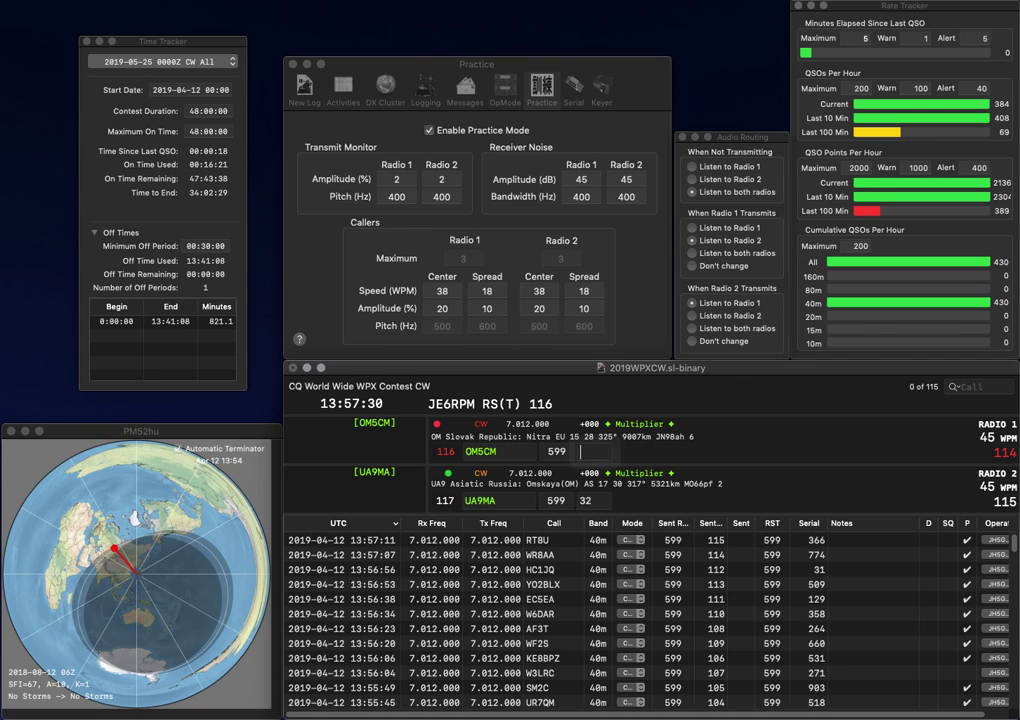
type("2")
key("Return")
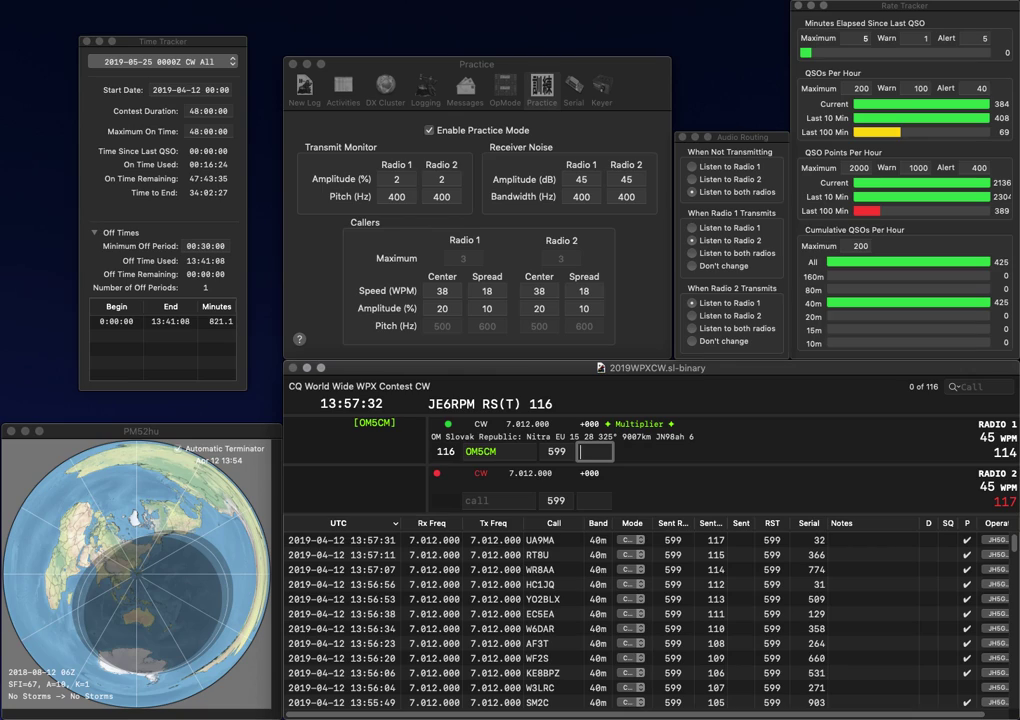
type("726")
key("Return")
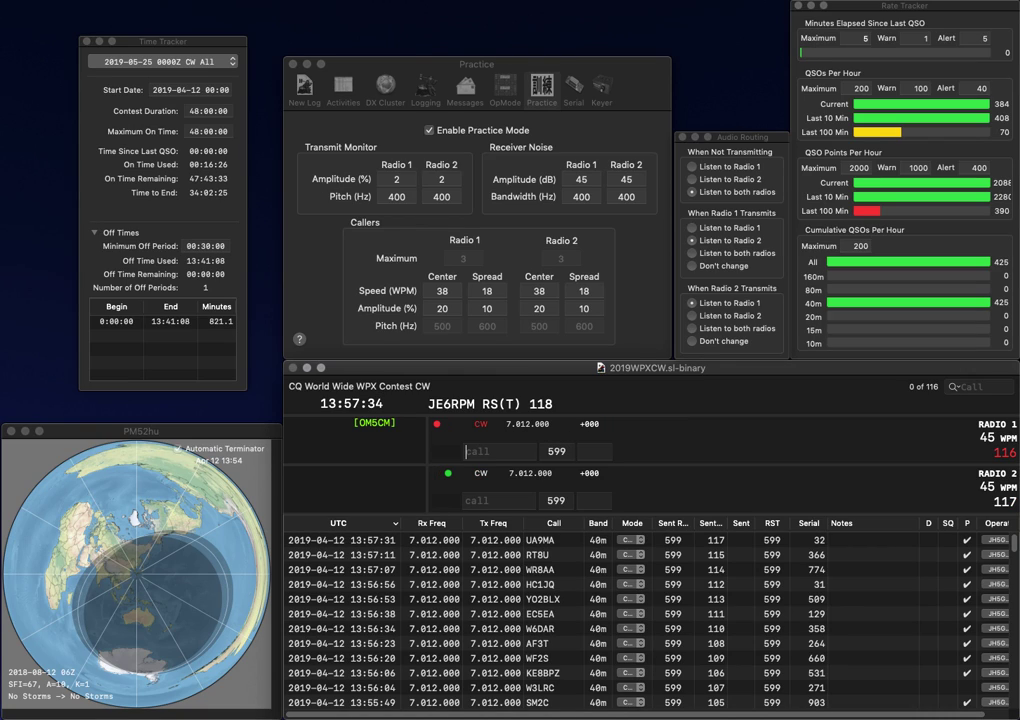
type("KM6JUR")
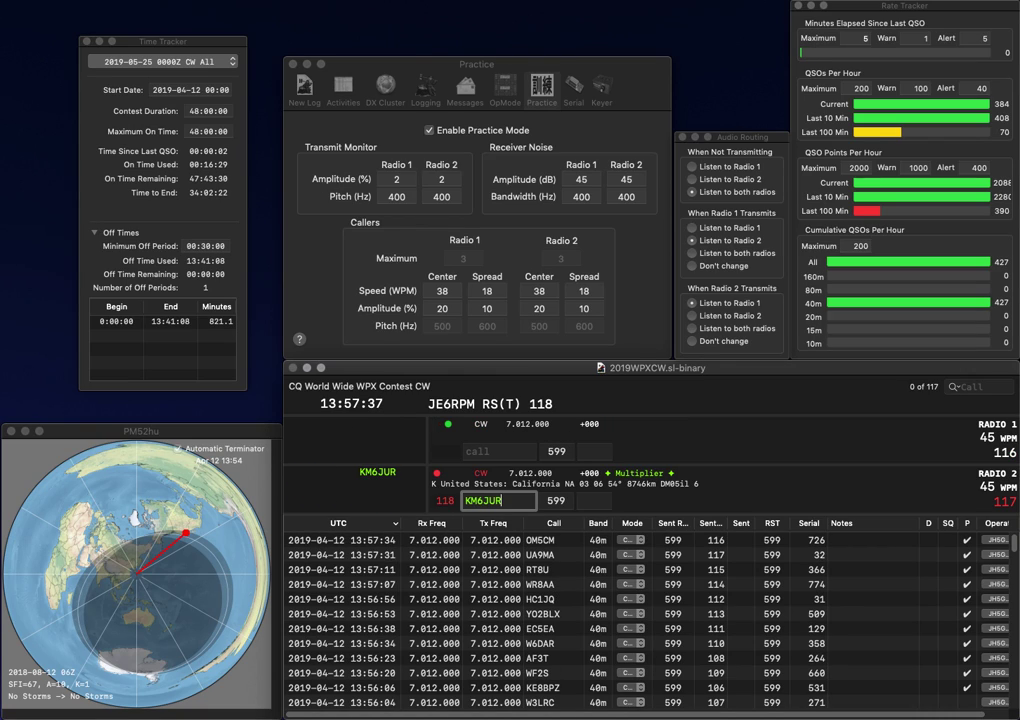
key("Return")
type("K3")
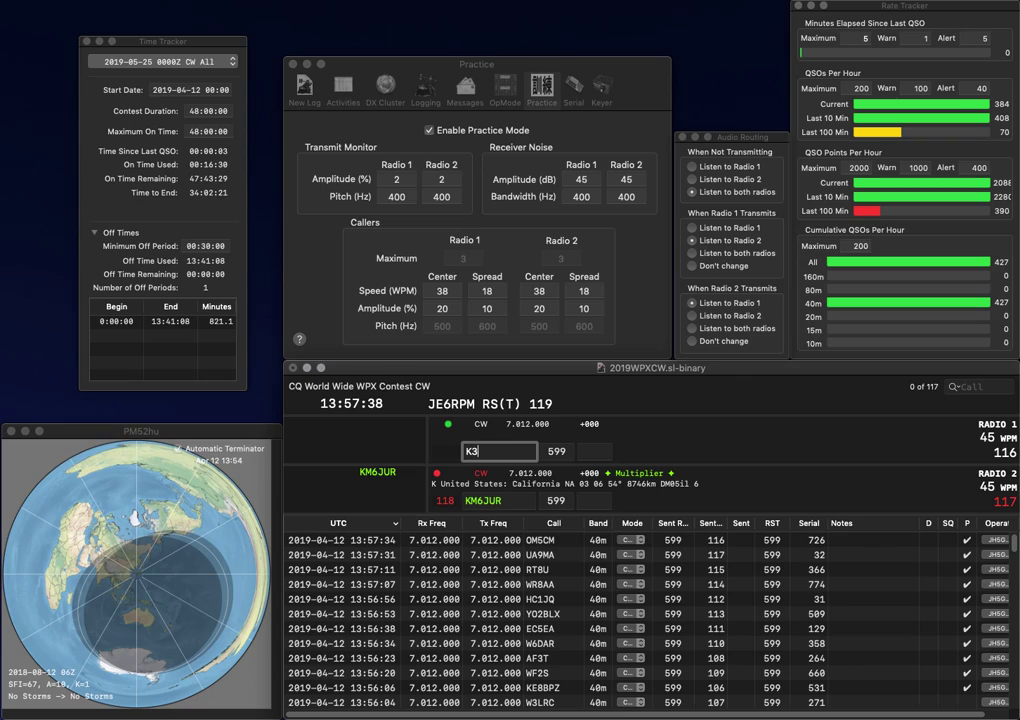
type("RSJ")
key("Return")
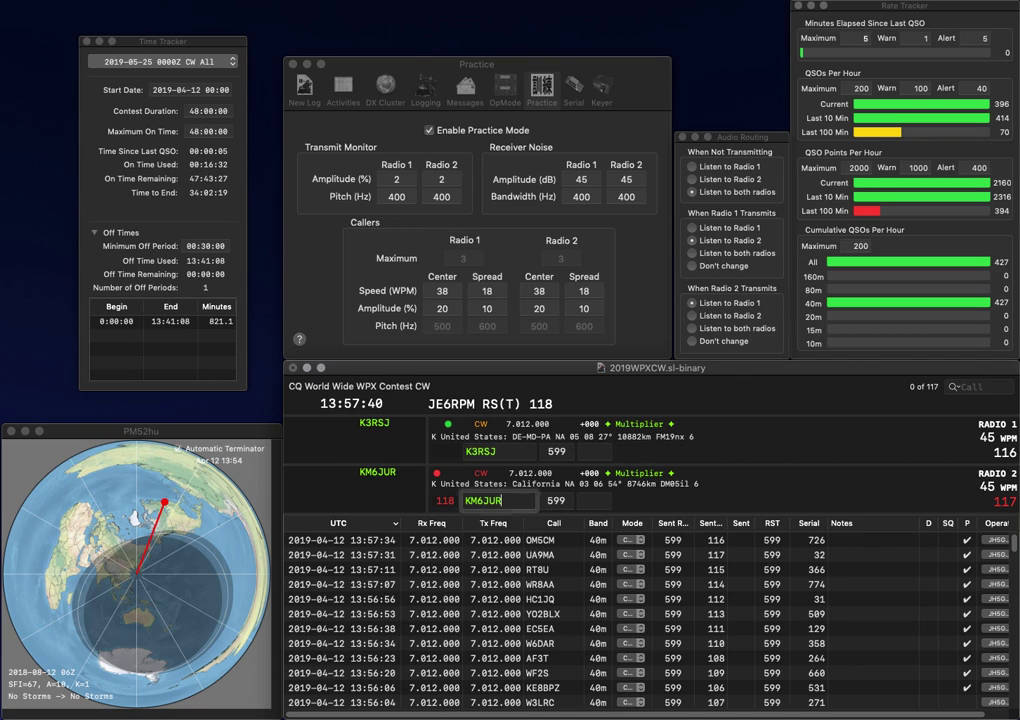
key("space")
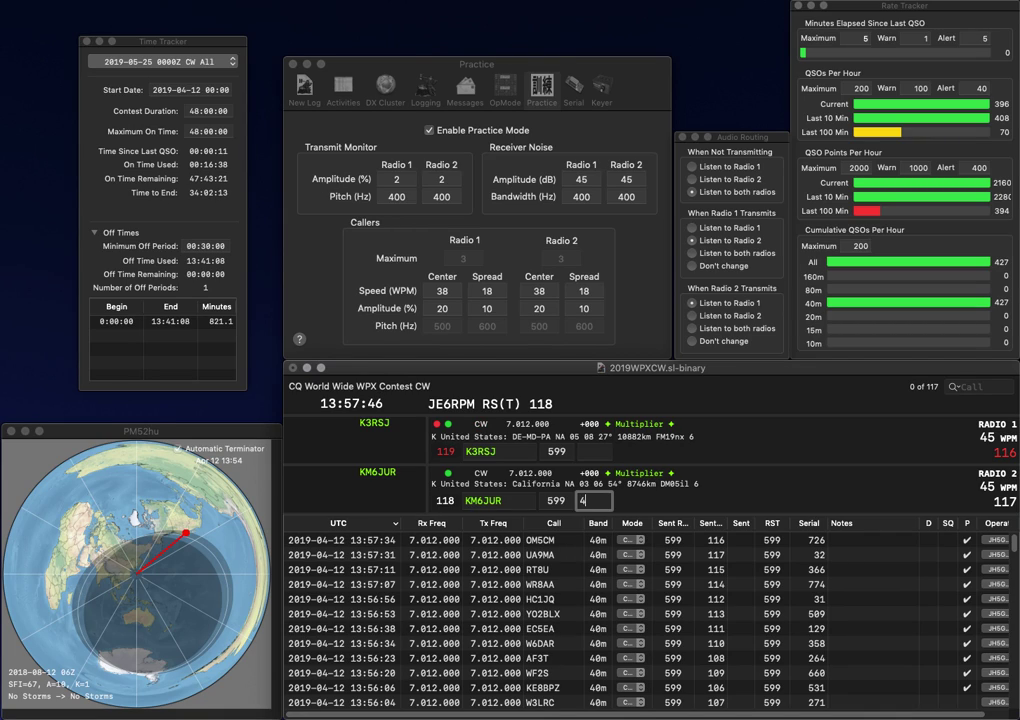
type("19")
key("Return")
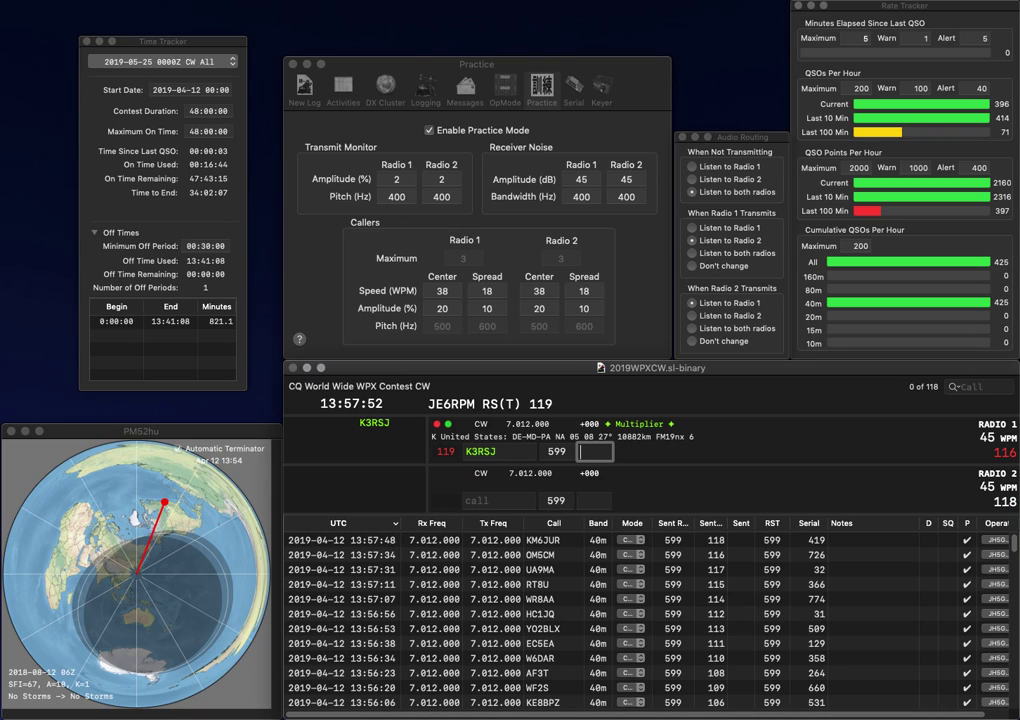
type("959")
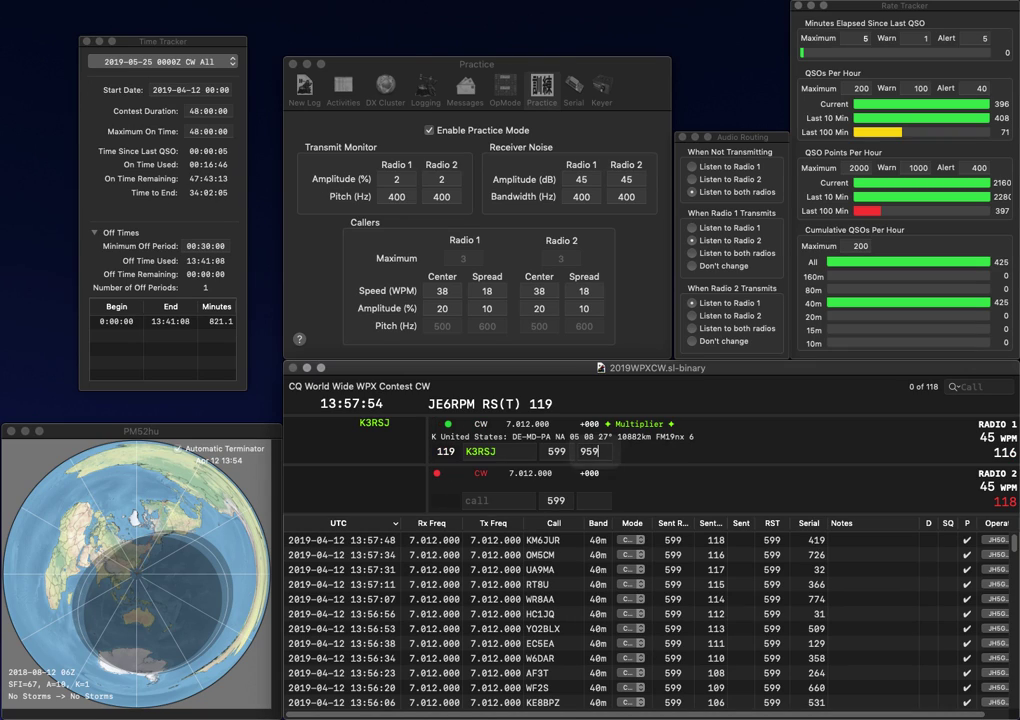
key("Return")
type("R3WR")
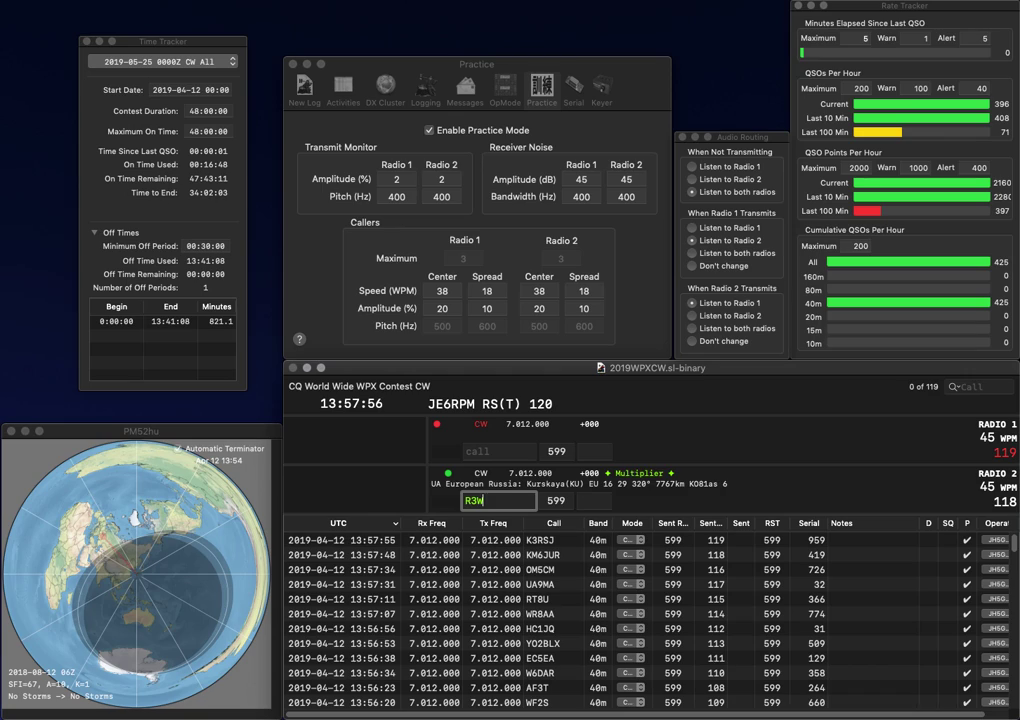
key("Return")
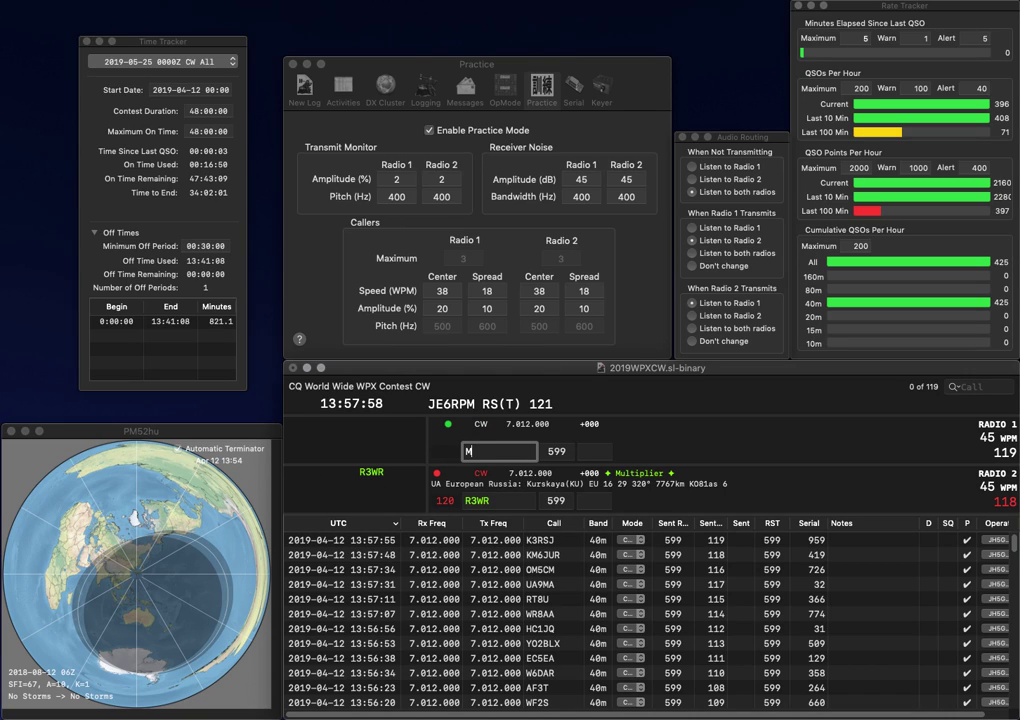
type("MM0CEZ")
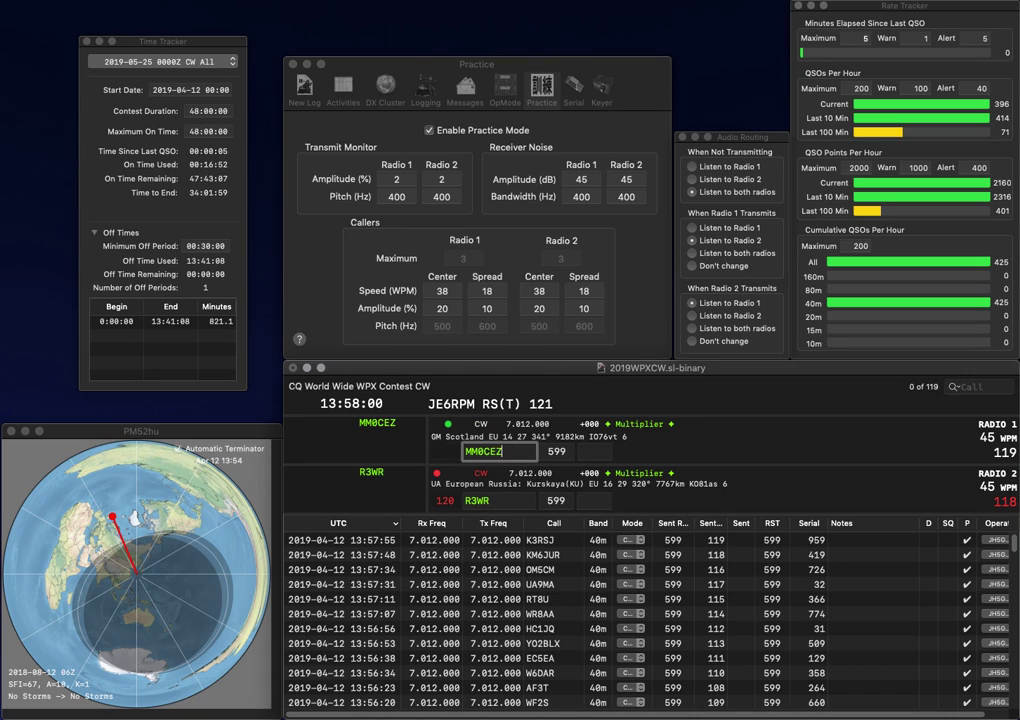
key("Return")
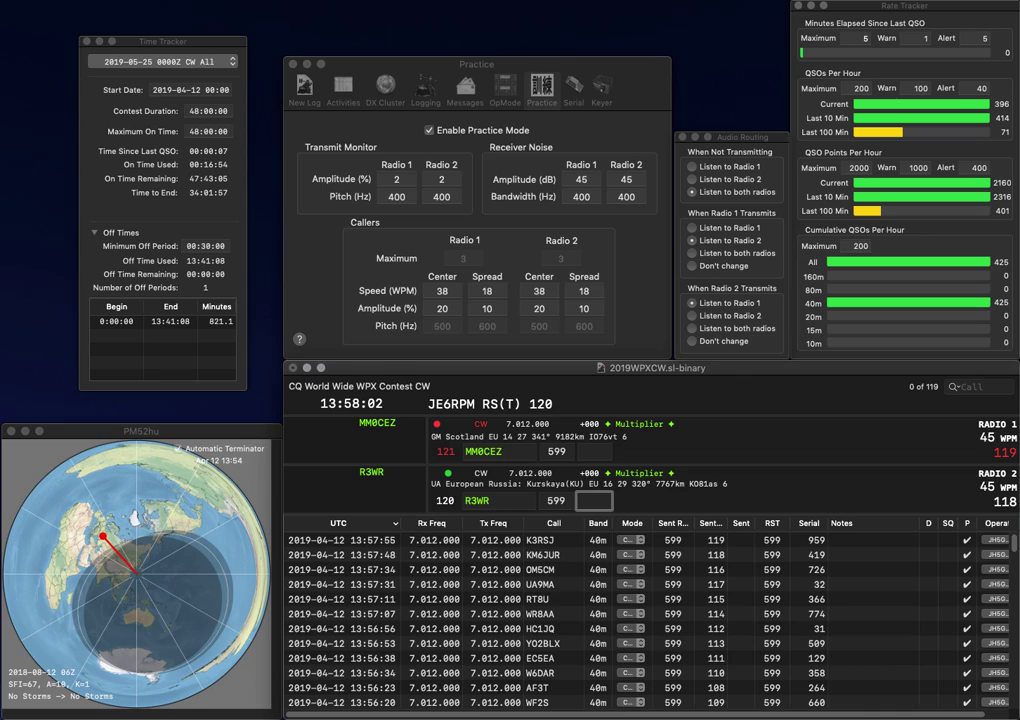
type("835")
key("Return")
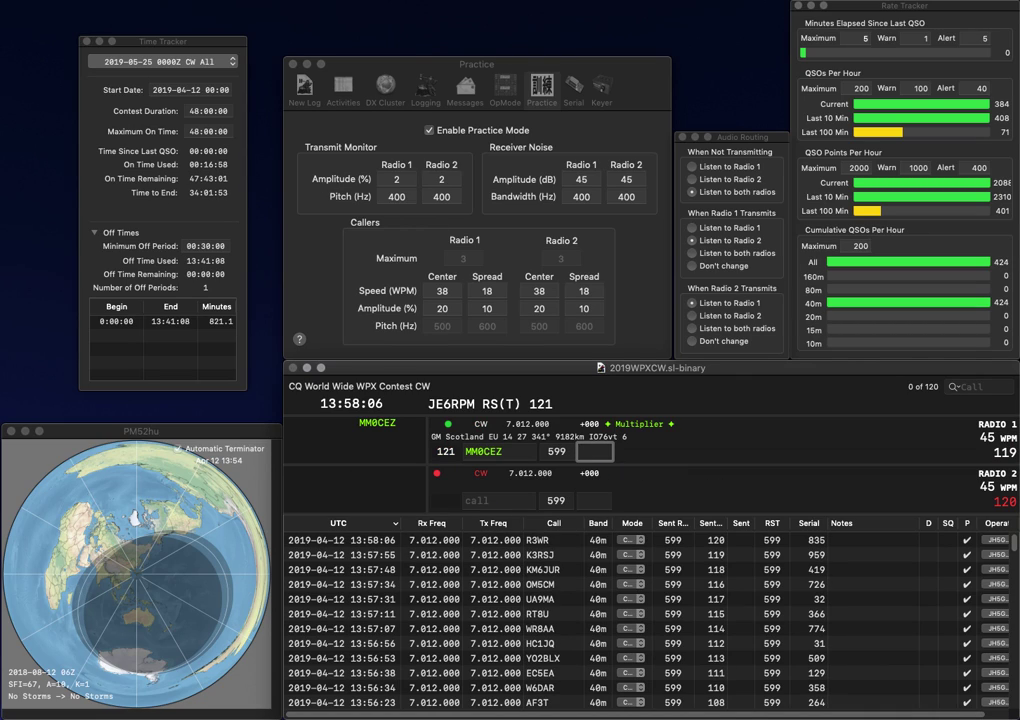
type("321")
key("Return")
Answer KF8UN on Radio 2 and F5ODK/P on Radio 1
type("KF8UN")
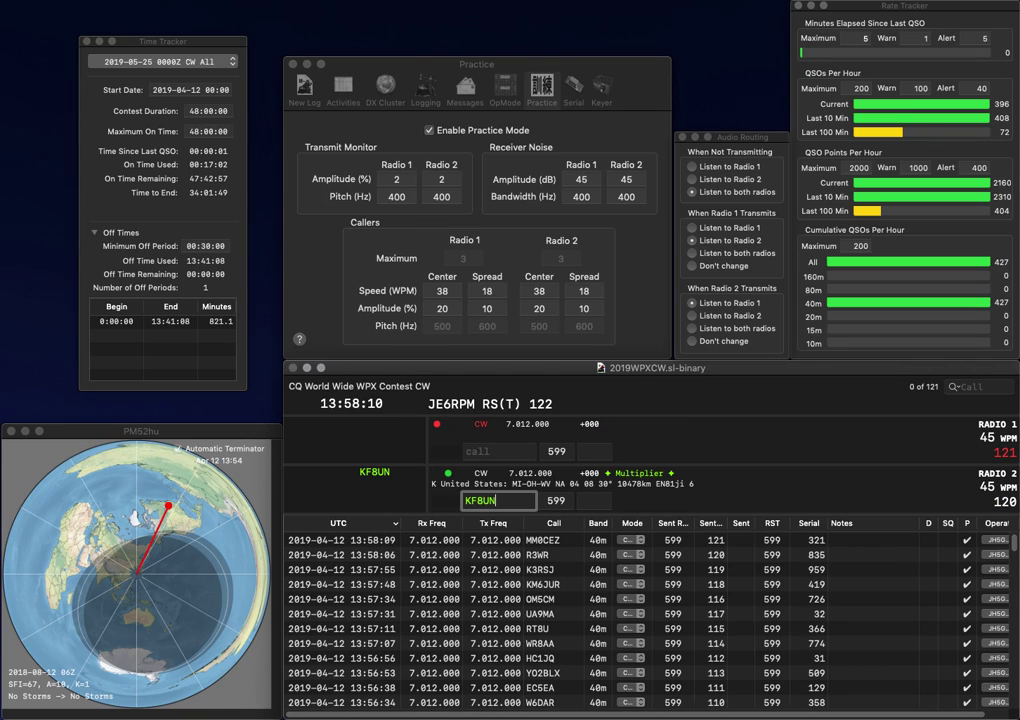
key("Return")
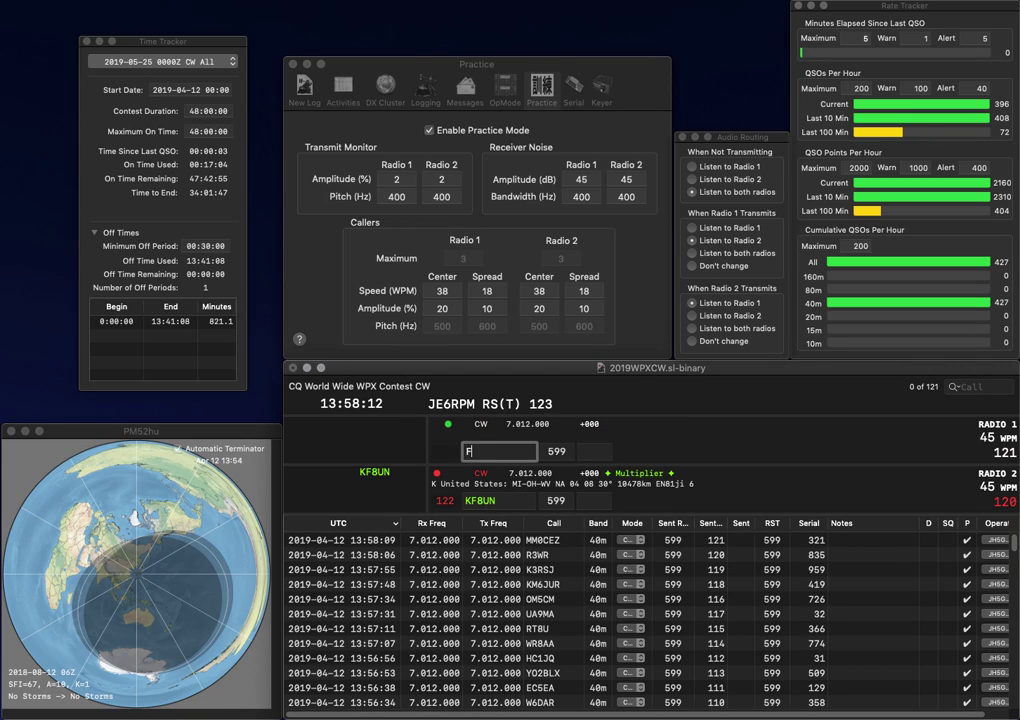
type("F5OD")
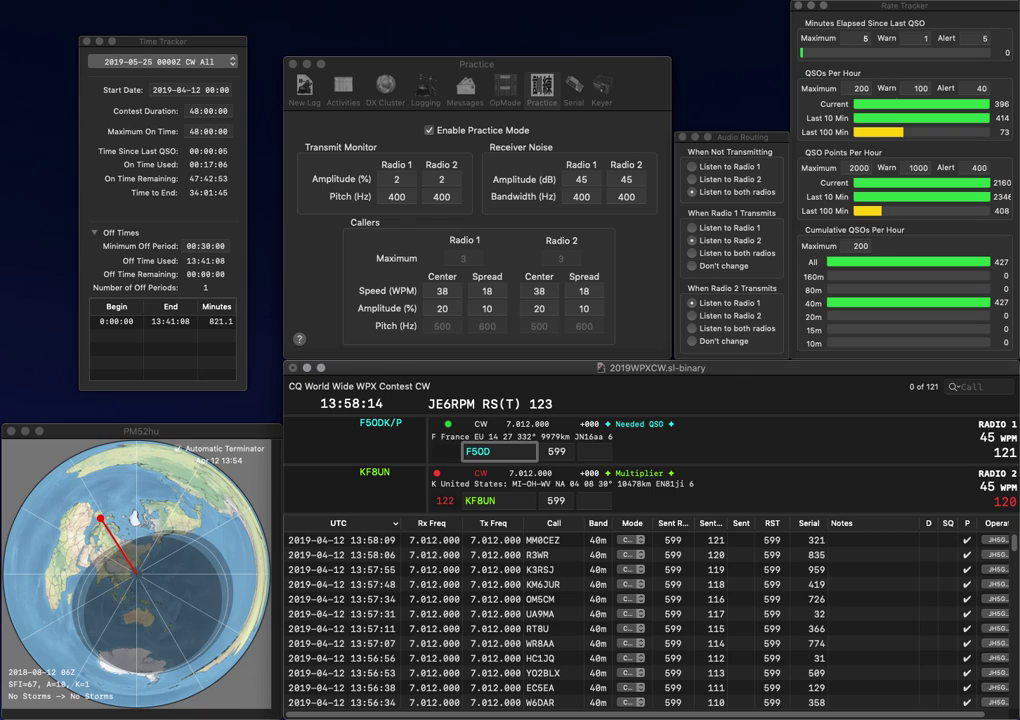
type("K/P")
key("Return")
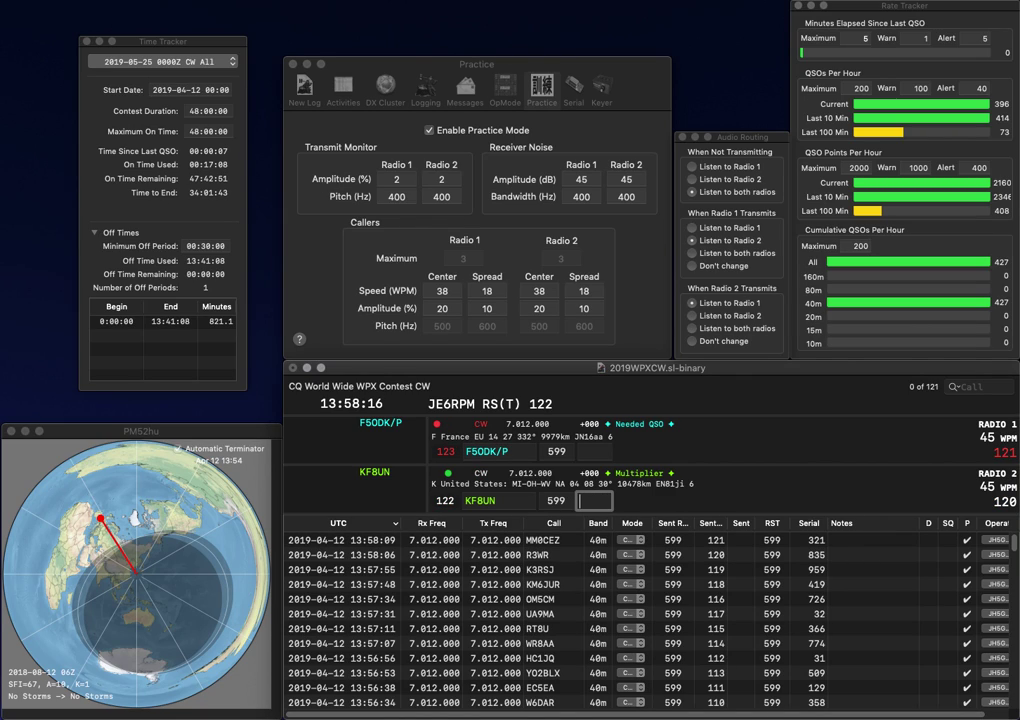
type("618")
key("Return")
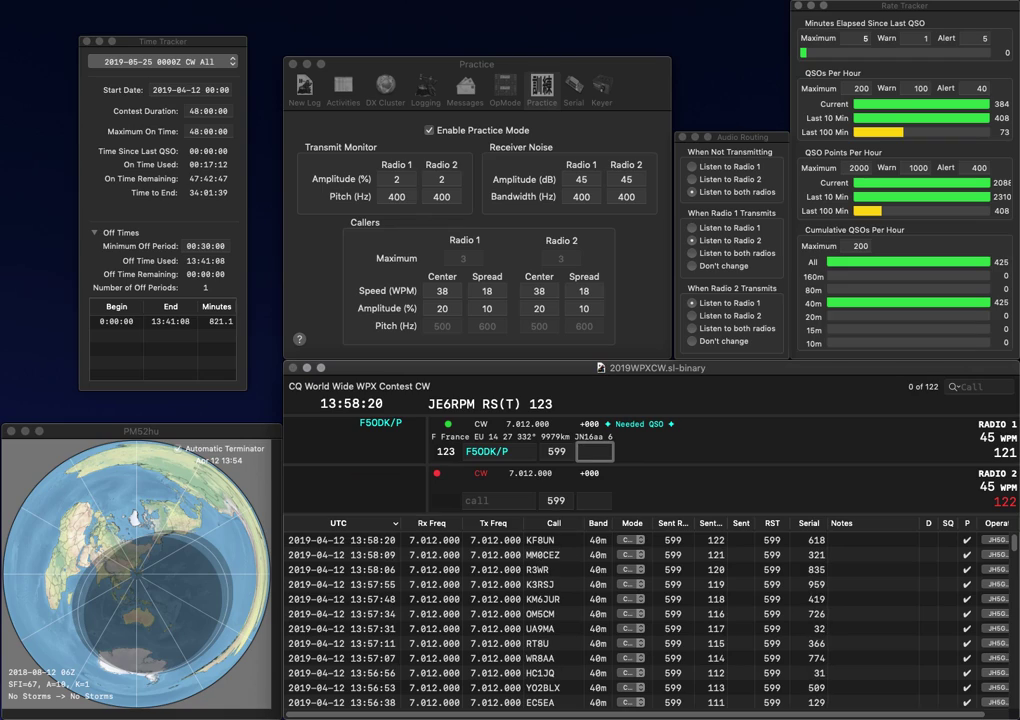
type("581")
key("Return")
type("EE")
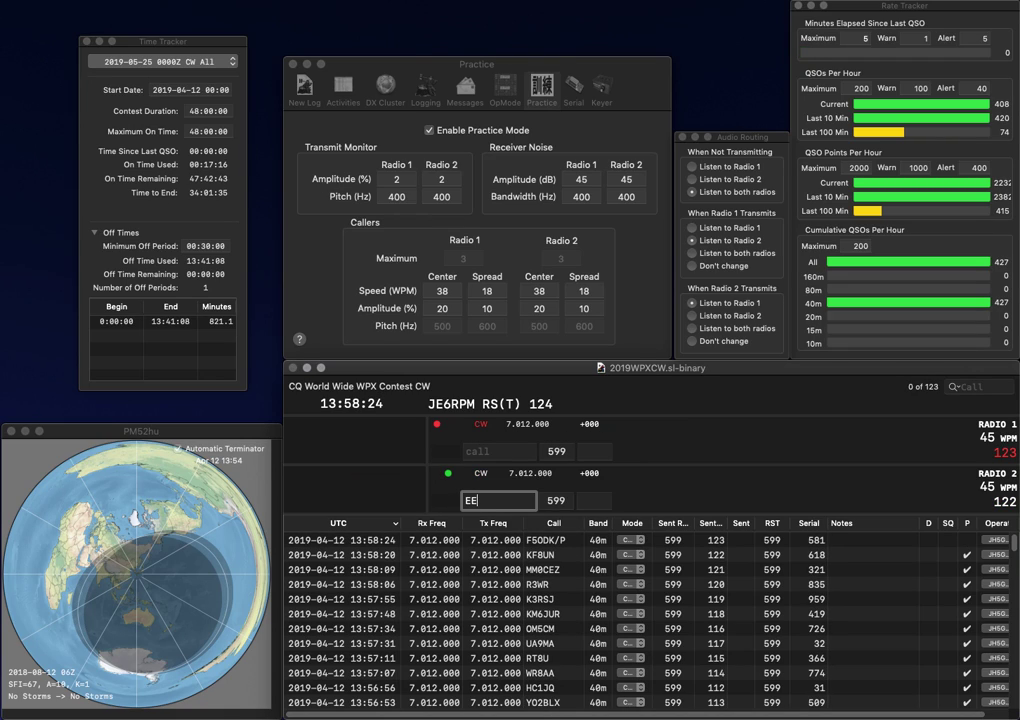
key("Return")
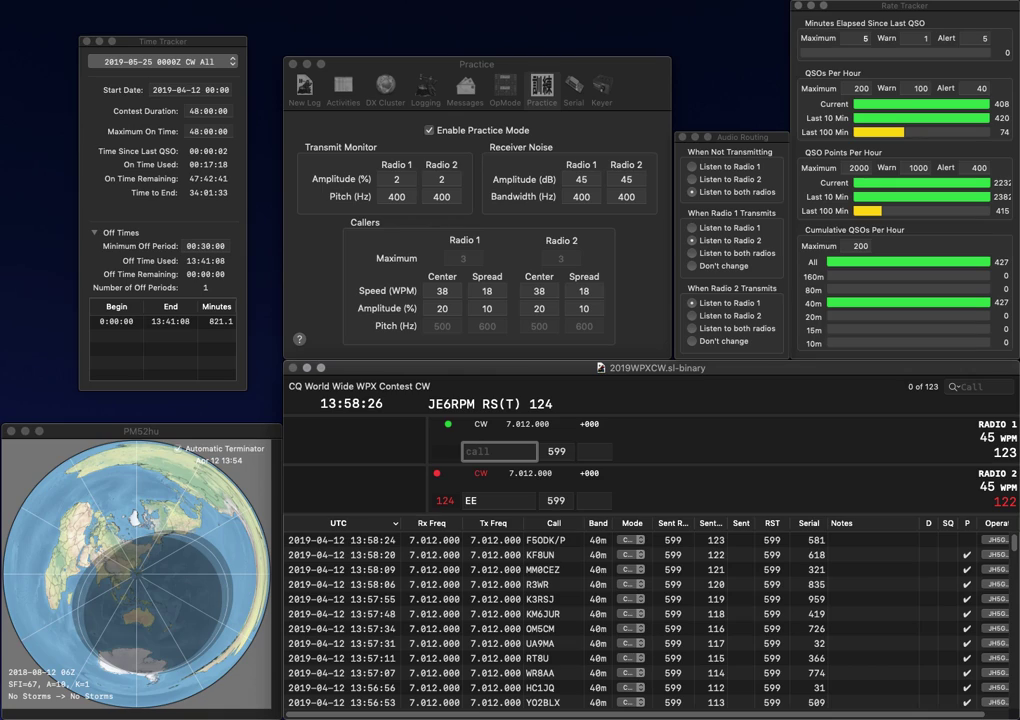
type("PT2TA")
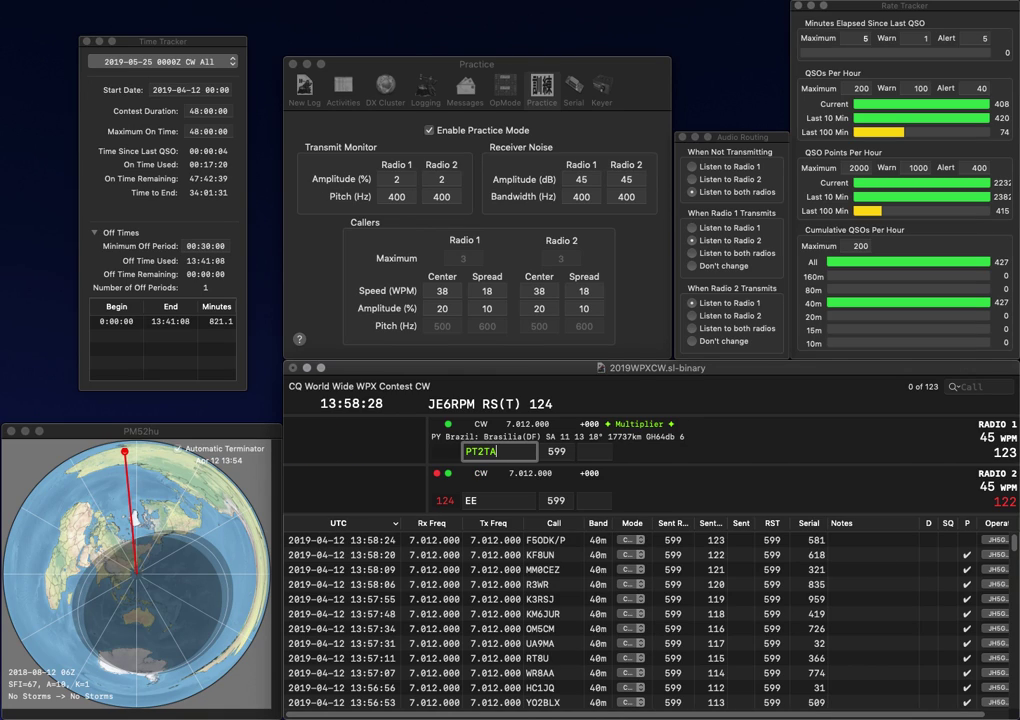
key("BackSpace")
type("ADM")
key("Return")
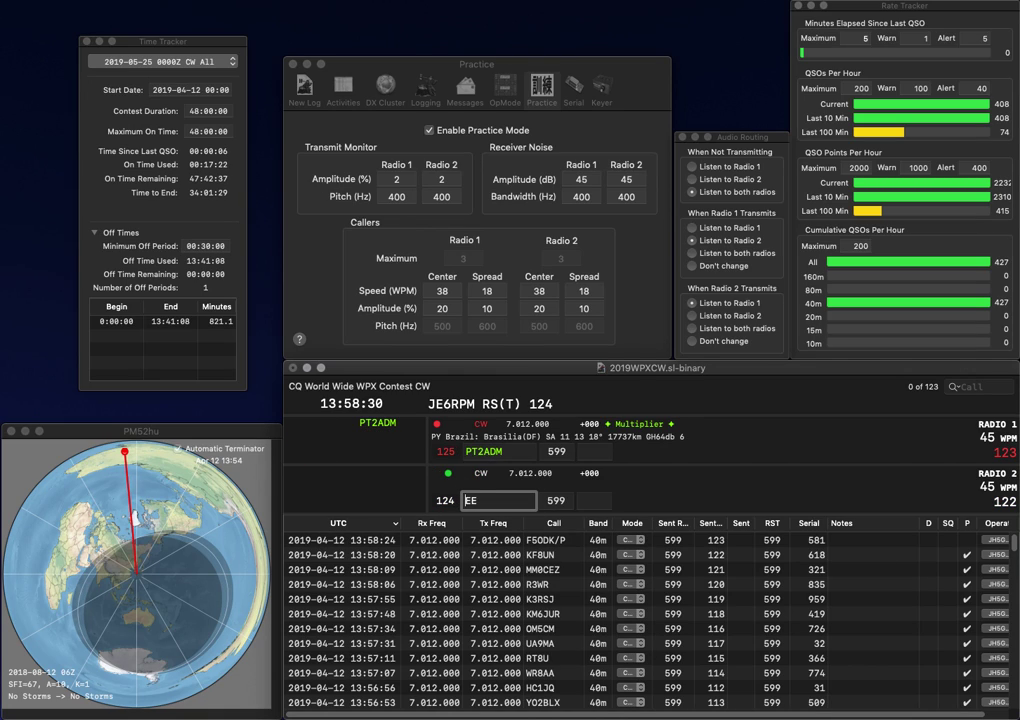
type("W1")
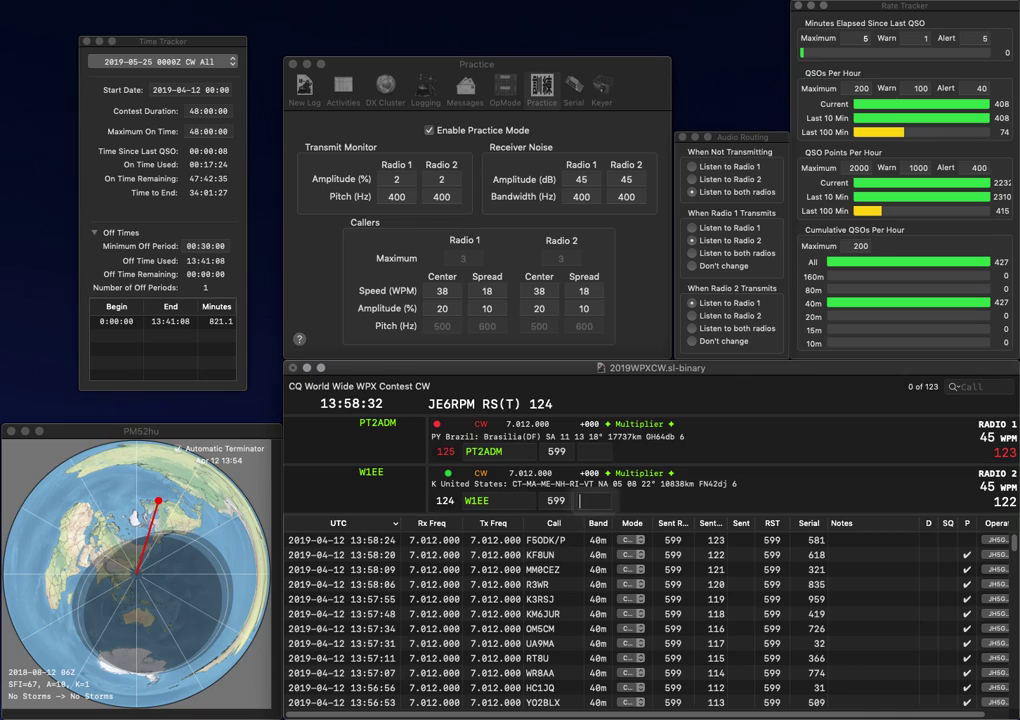
key("Return")
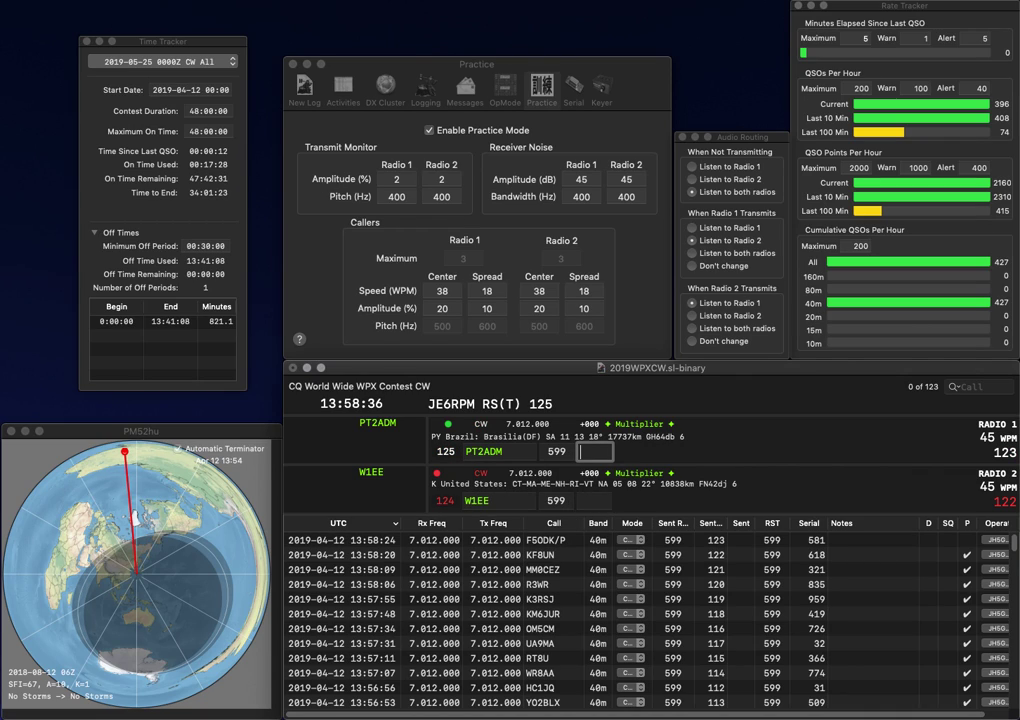
Log PT2ADM on Radio 1 with received serial 148 and W1EE on Radio 2 with serial 243
type("148")
key("Return")
type("243")
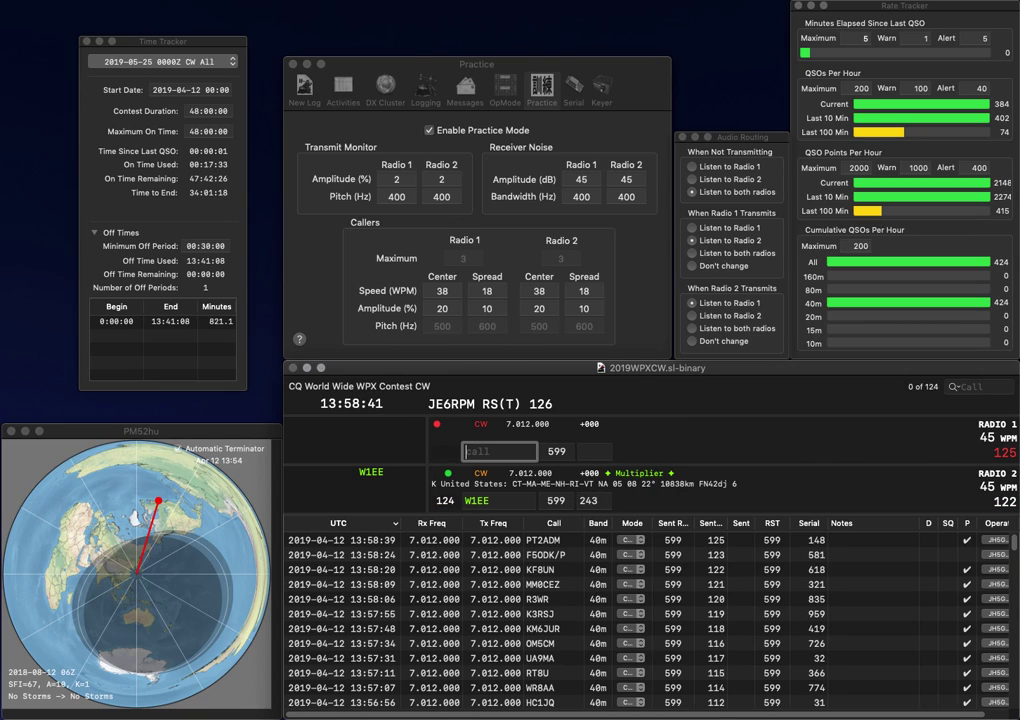
key("Return")
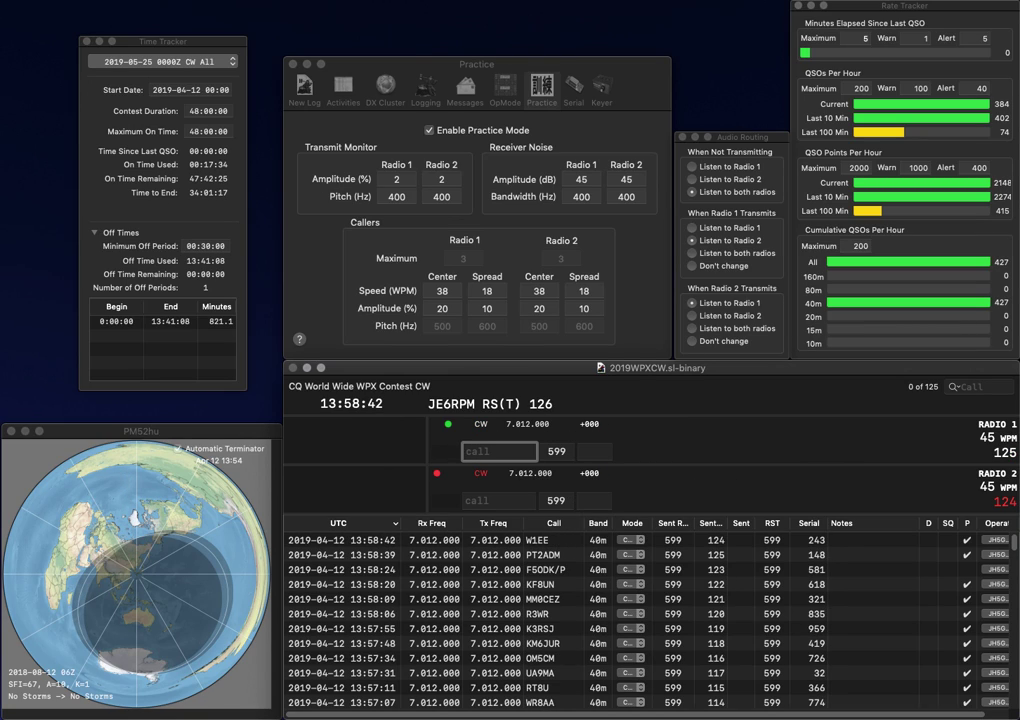
Answer S57M on Radio 1 and UW3E on Radio 2
type("STB")
key("BackSpace")
key("BackSpace")
type("5")
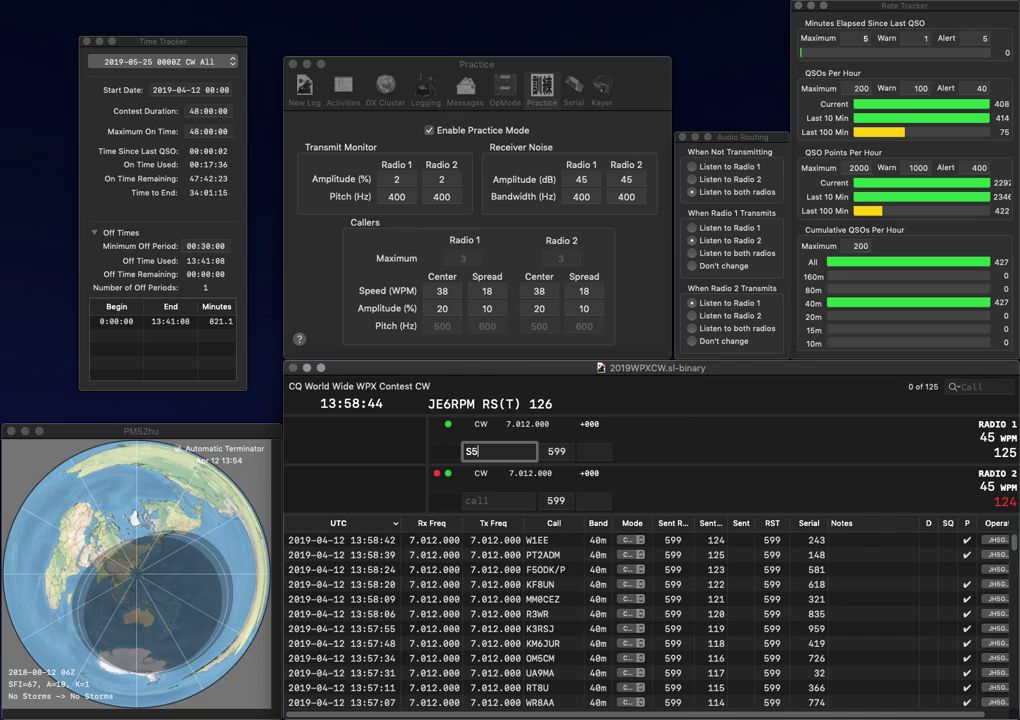
type("7M")
key("Return")
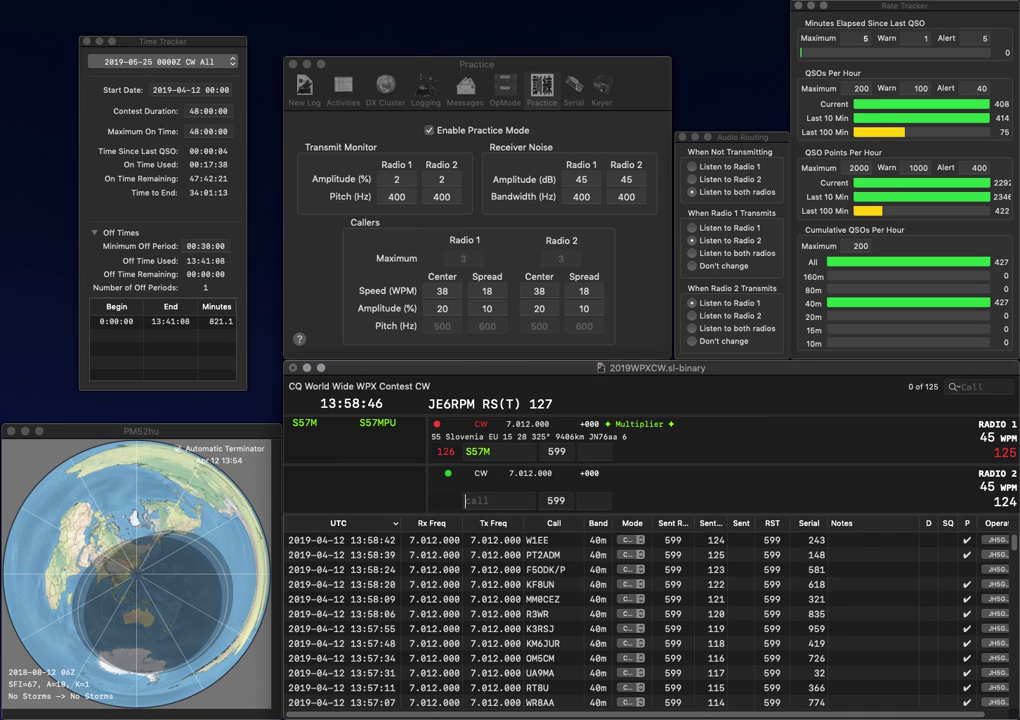
type("UW3E")
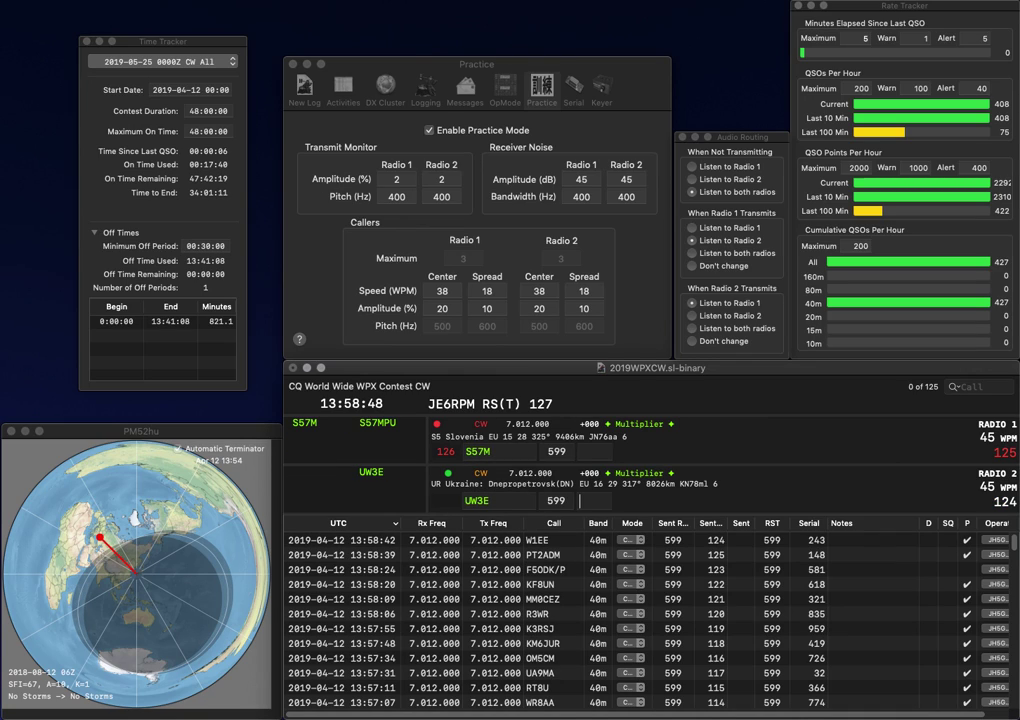
key("Return")
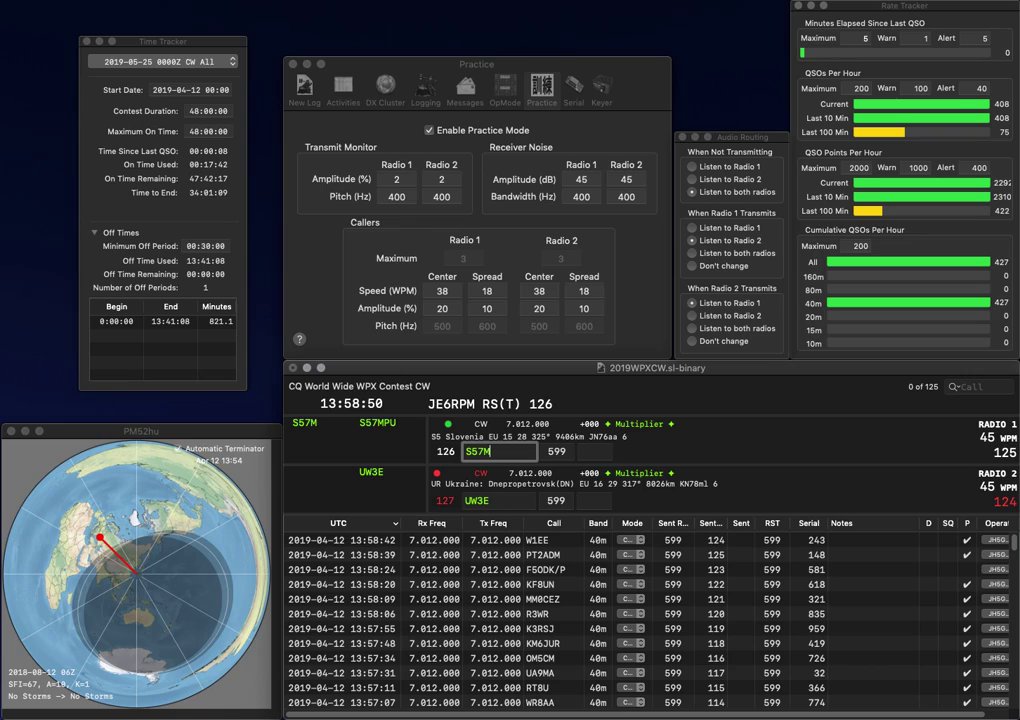
Correct the call S57M on Radio 1 to S58M and resend the exchange
key("space")
key("Left")
key("BackSpace")
type("8")
key("Return")
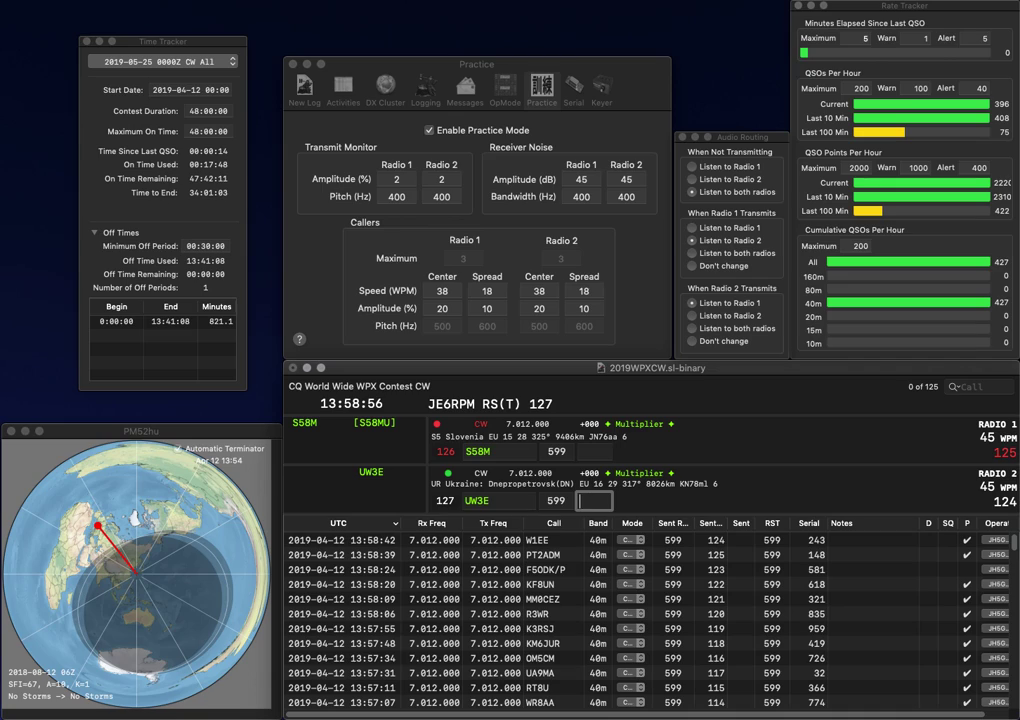
type("488")
key("Return")
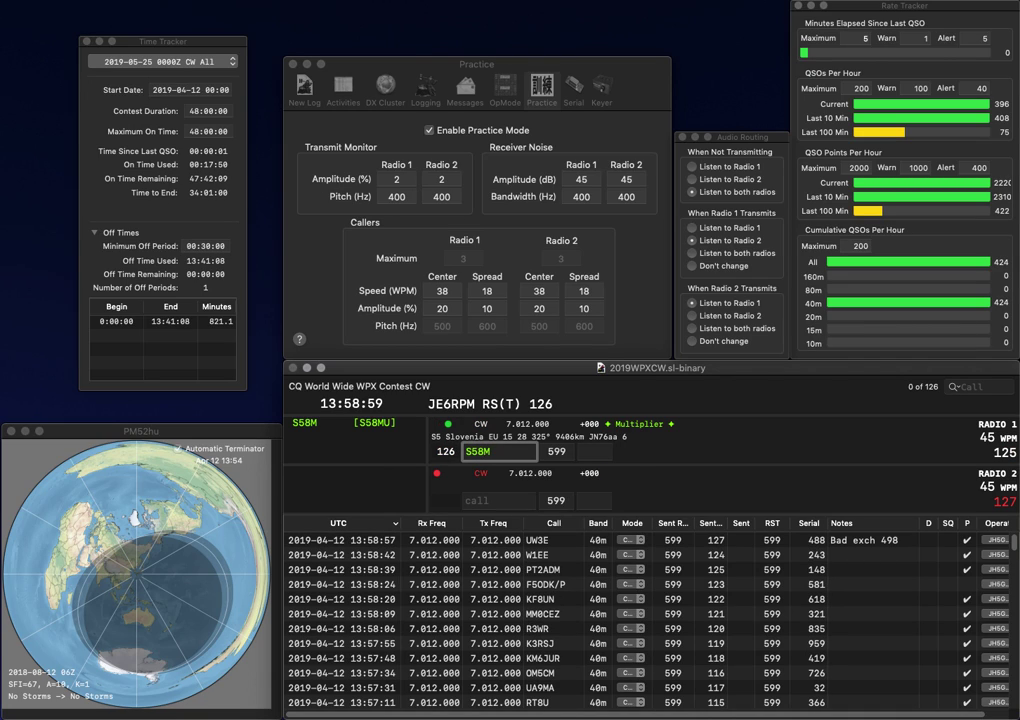
key("Tab")
type("991")
key("Return")
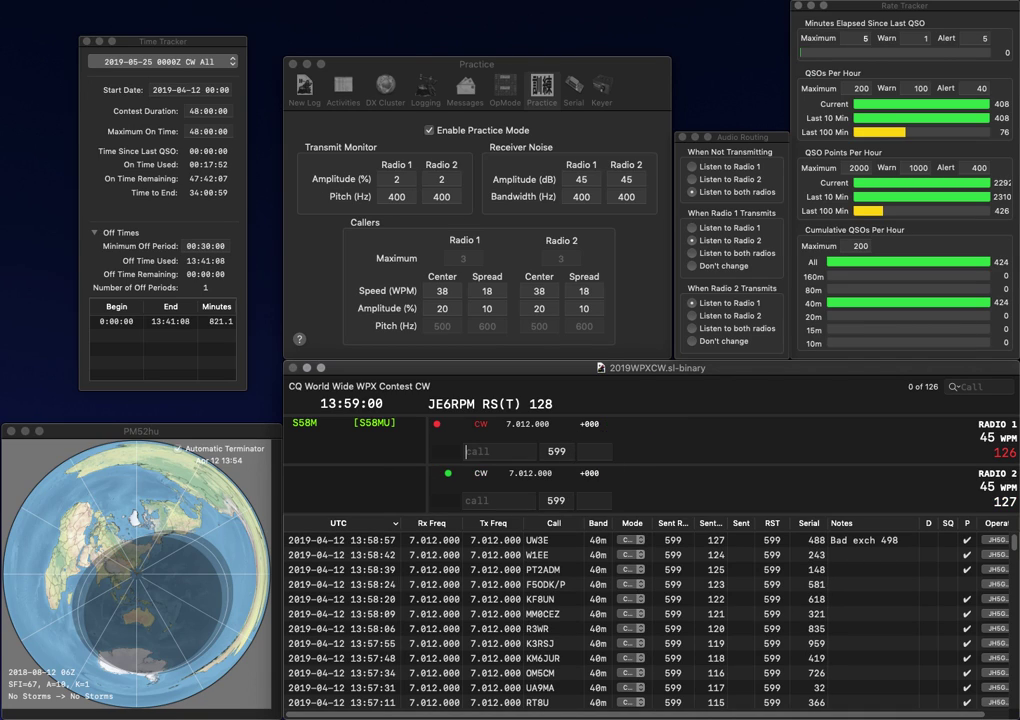
type("K4AJ")
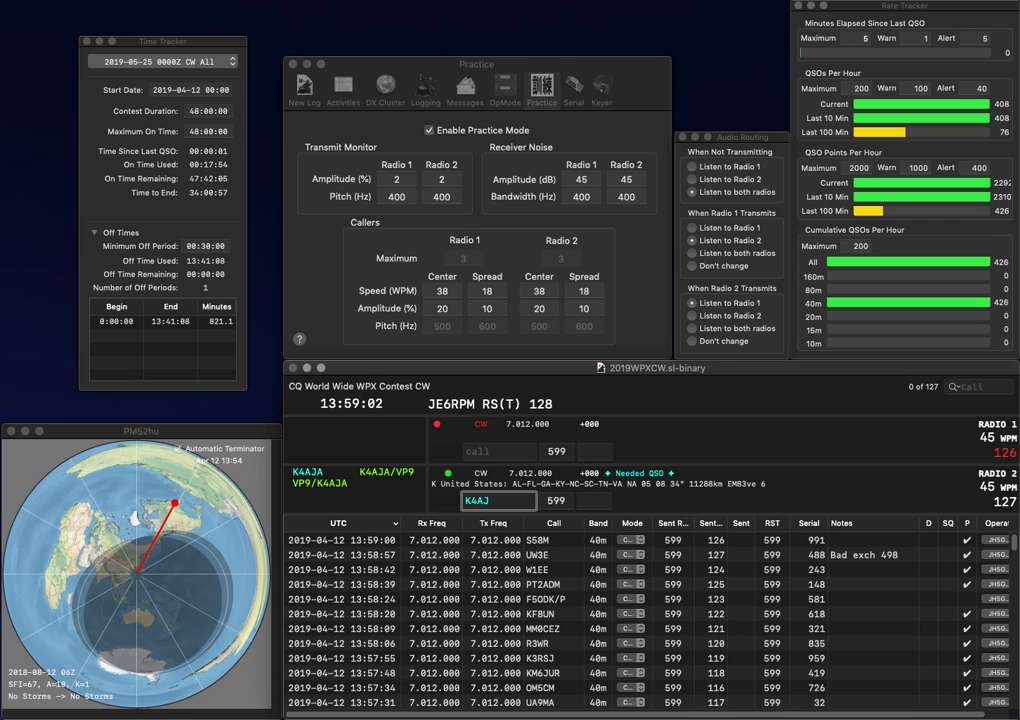
type("A")
type("/VP9")
key("Return")
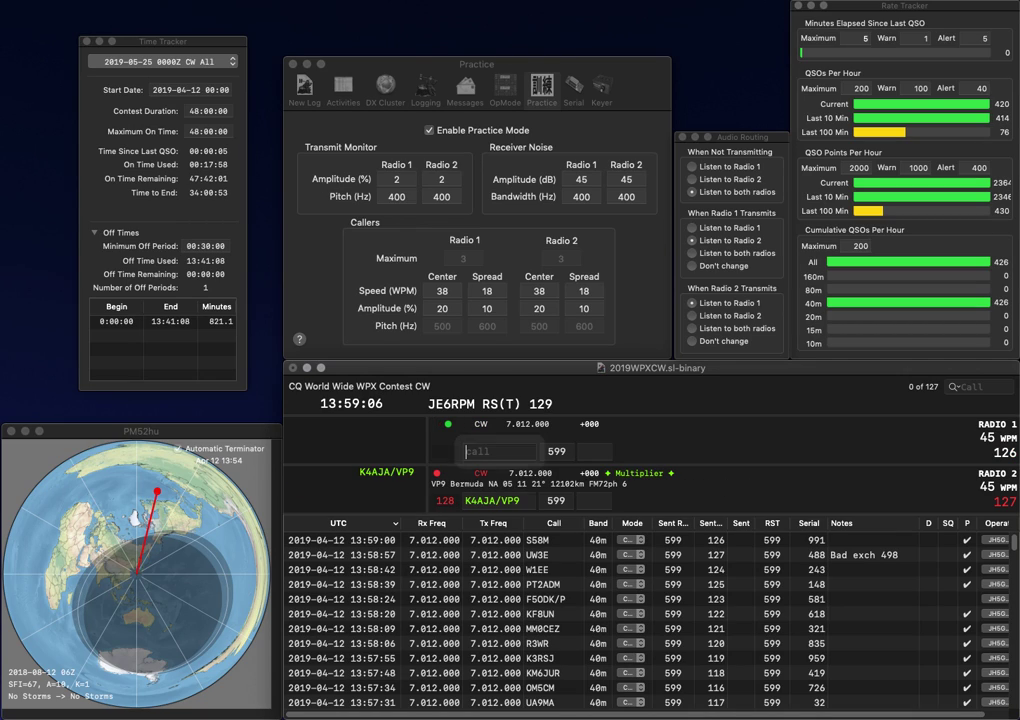
type("OA")
key("Down")
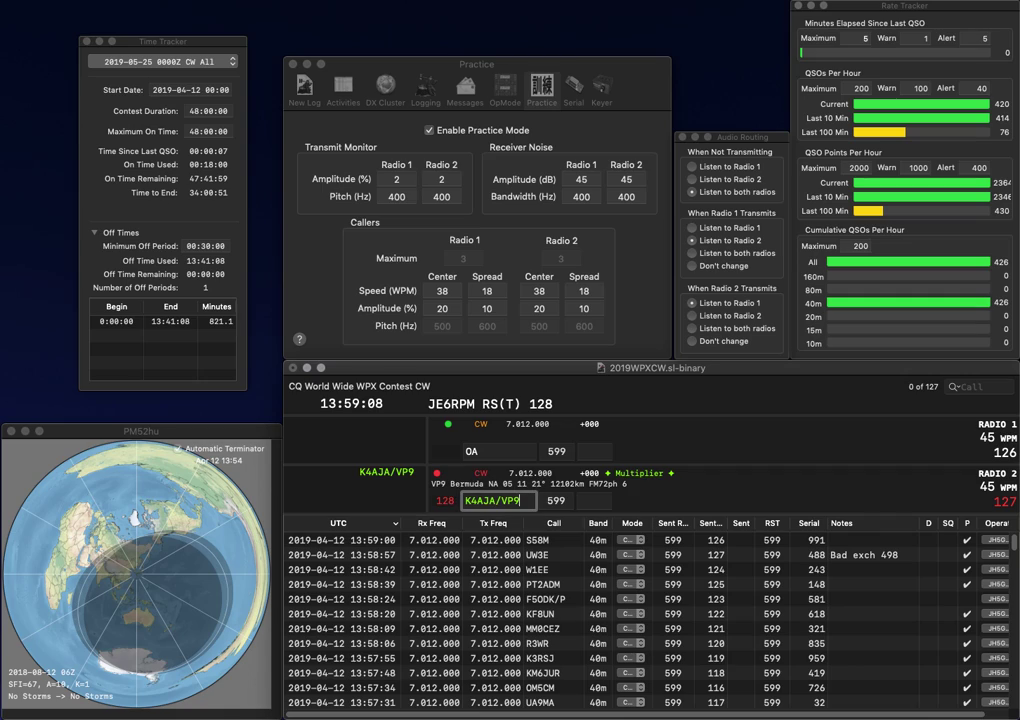
key("space")
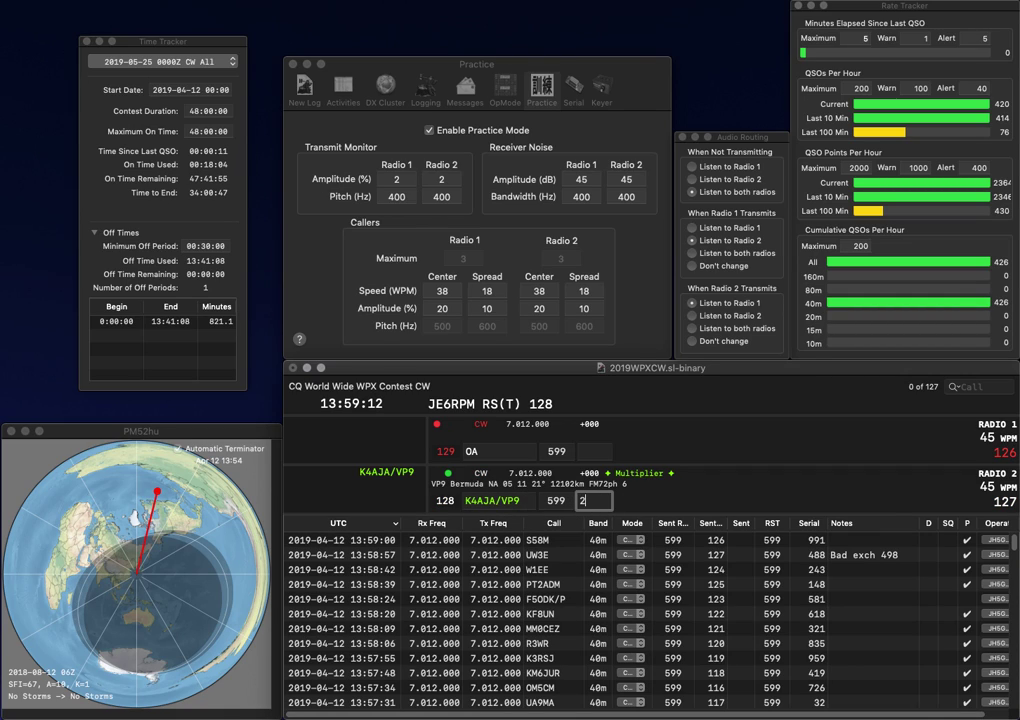
type("25")
key("Return")
Complete the partial call OA on Radio 1 to N2OA and send the exchange
type("N")
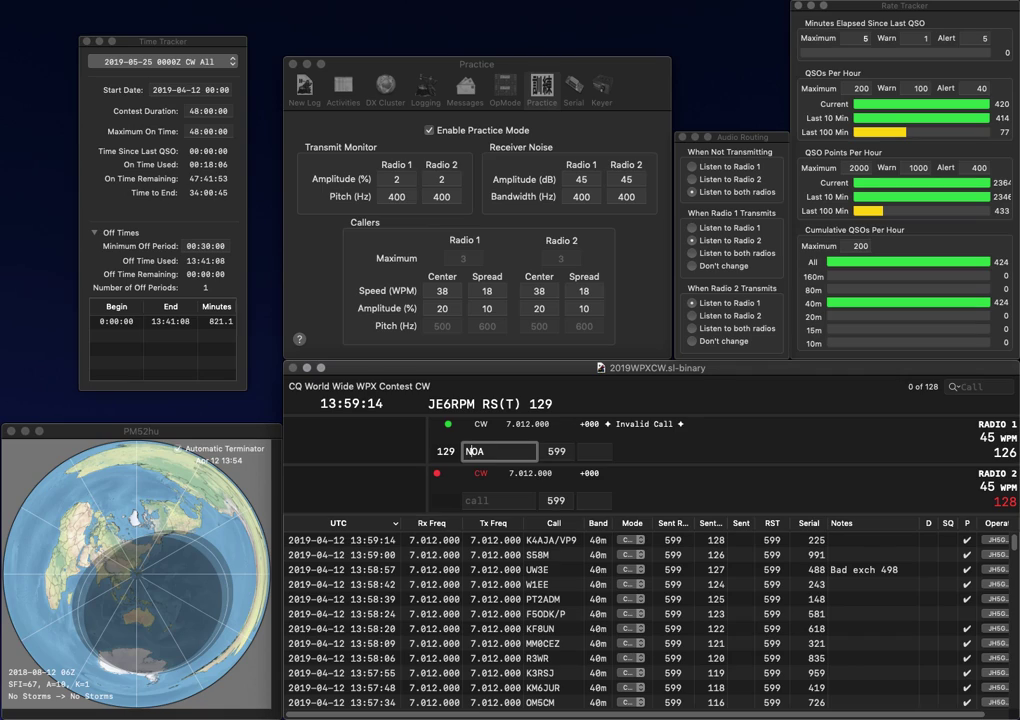
type("2")
key("Return")
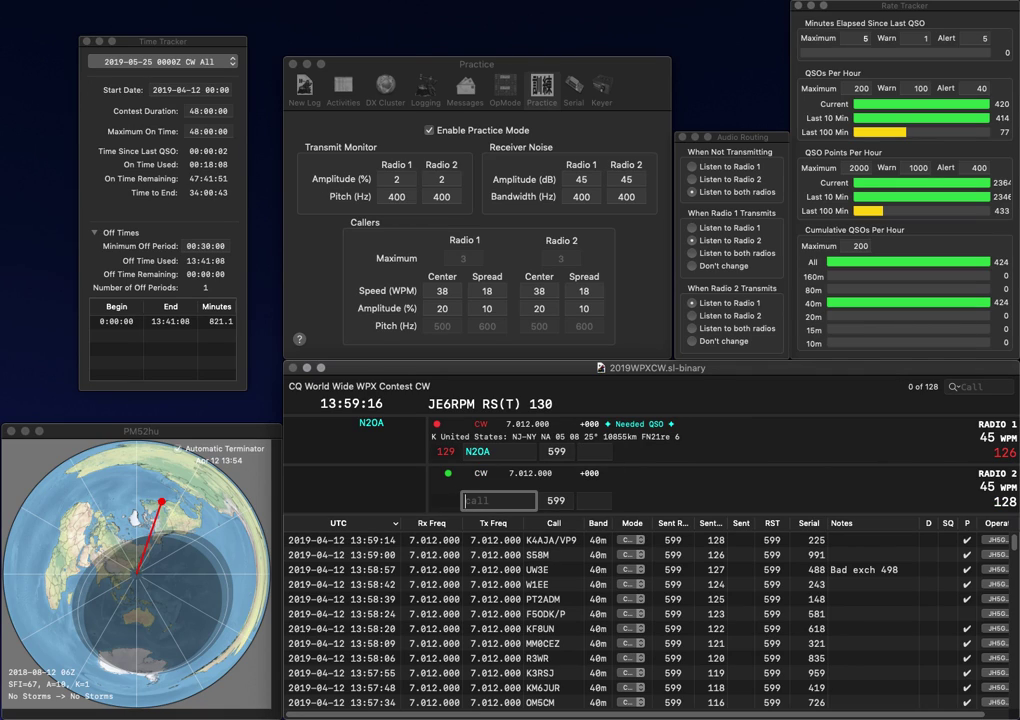
Answer the partial call K6 on Radio 2 and log N2OA on Radio 1 with received serial 783
type("K6")
left_click(595, 451)
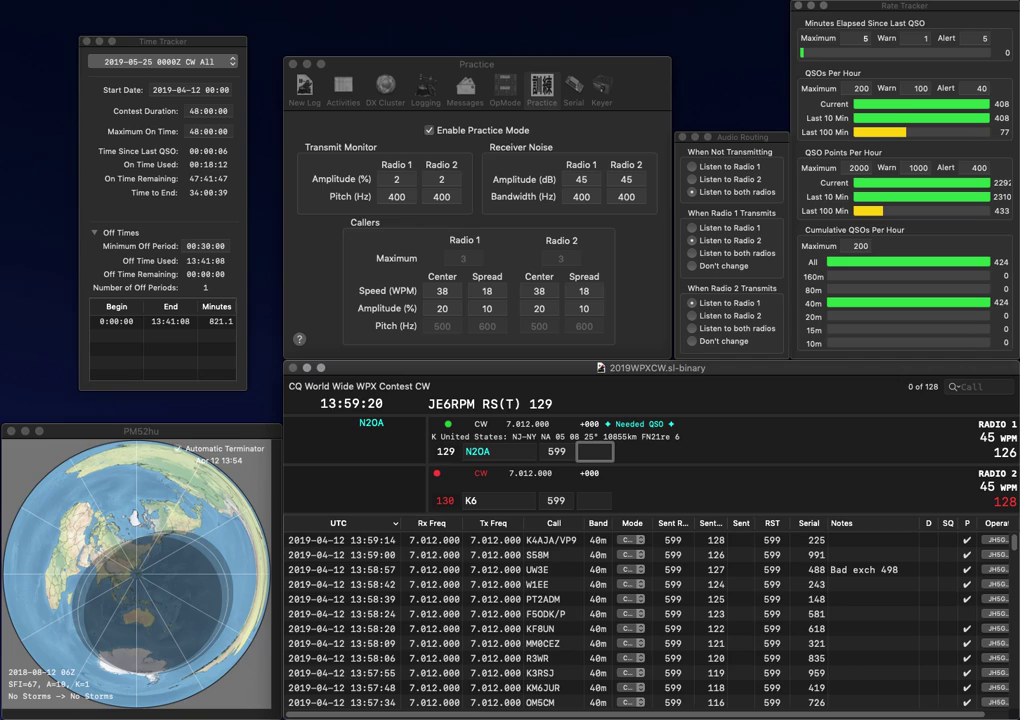
type("783")
key("Return")
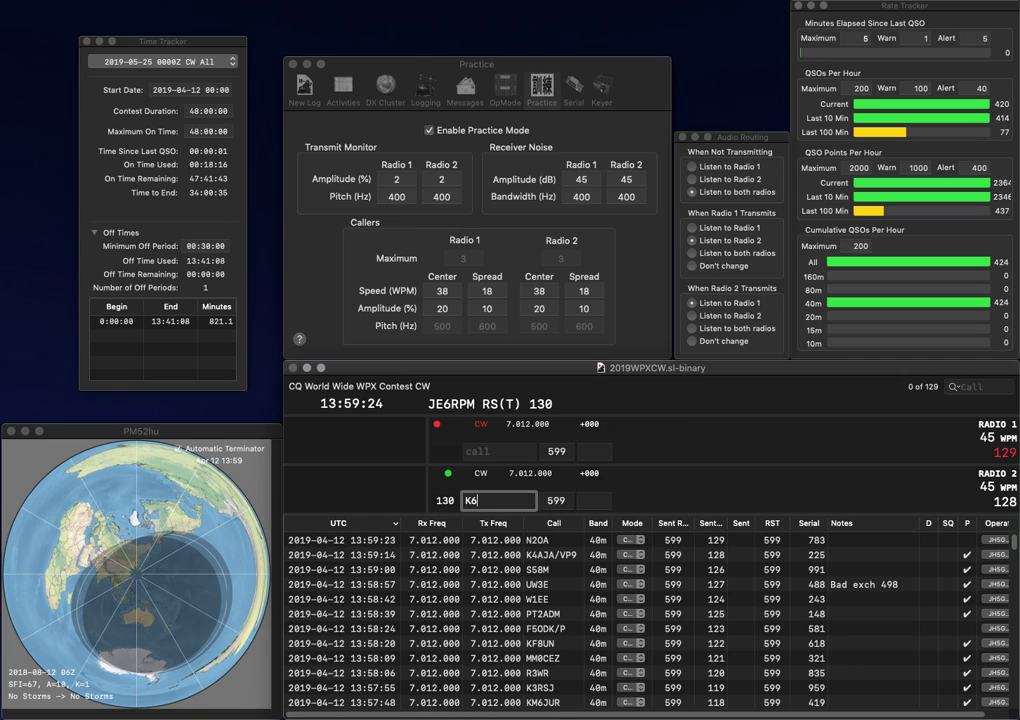
Complete the partial call K6 on Radio 2 to K6PGH and answer F4EMG on Radio 1
type("PGH")
key("Return")
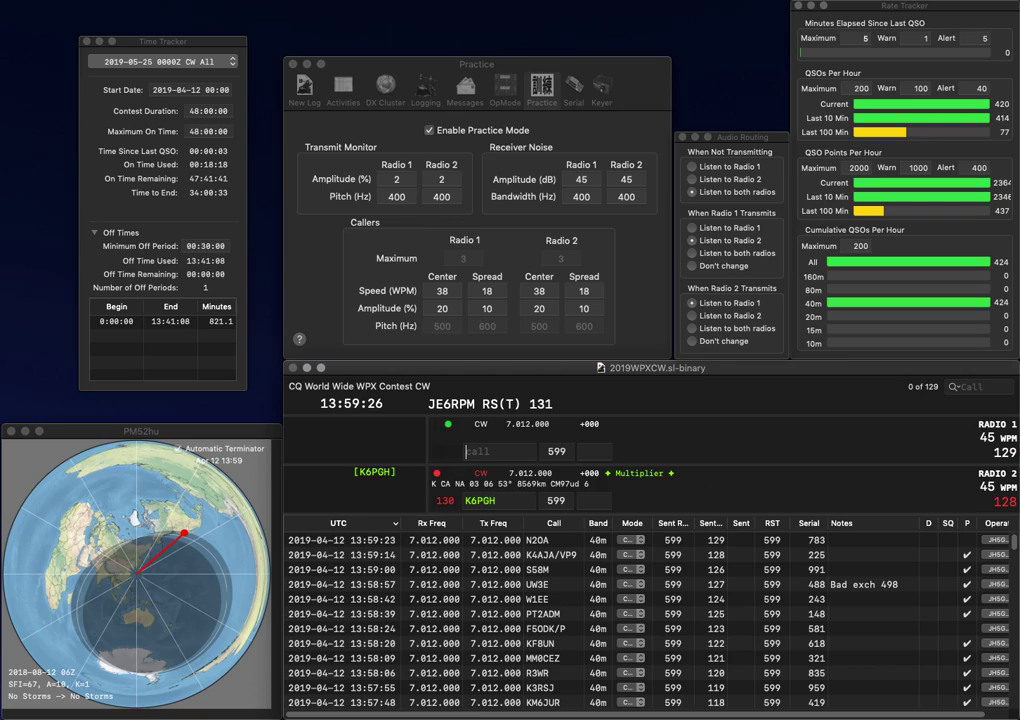
type("4EMOG")
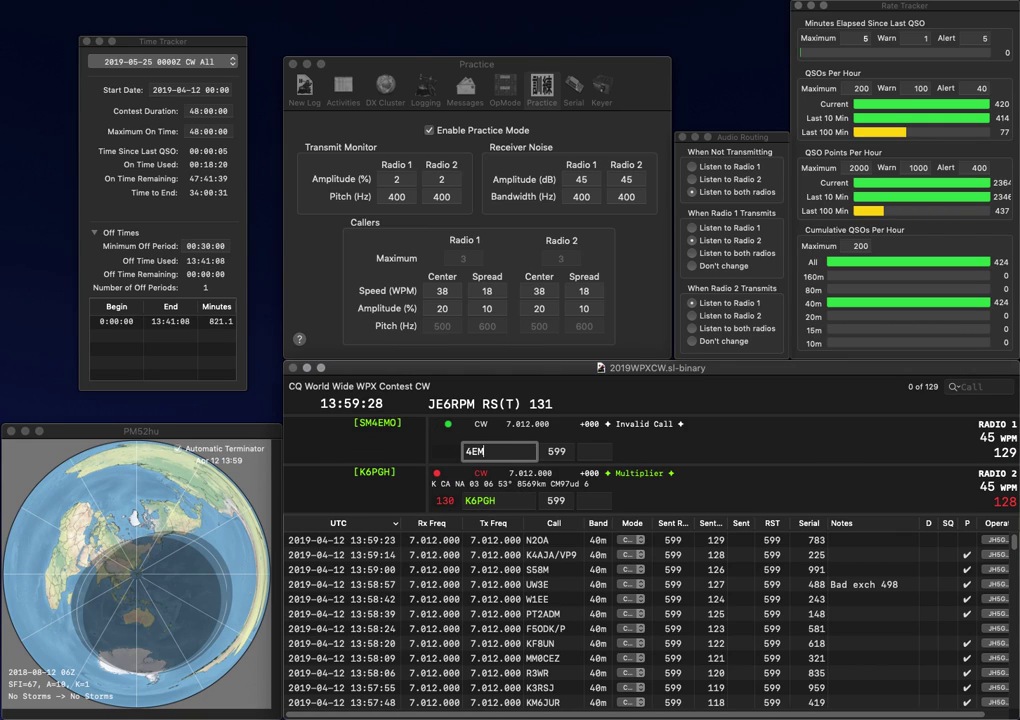
key("BackSpace")
type("MG")
key("ctrl+a")
type("F")
key("Return")
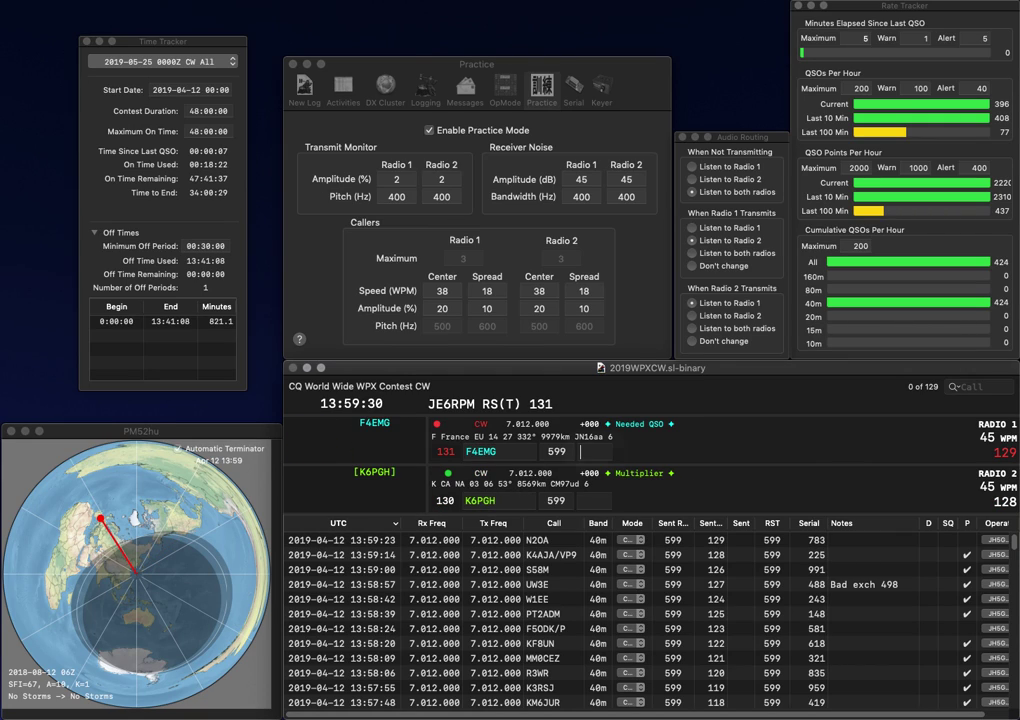
key("Tab")
key("space")
type("2")
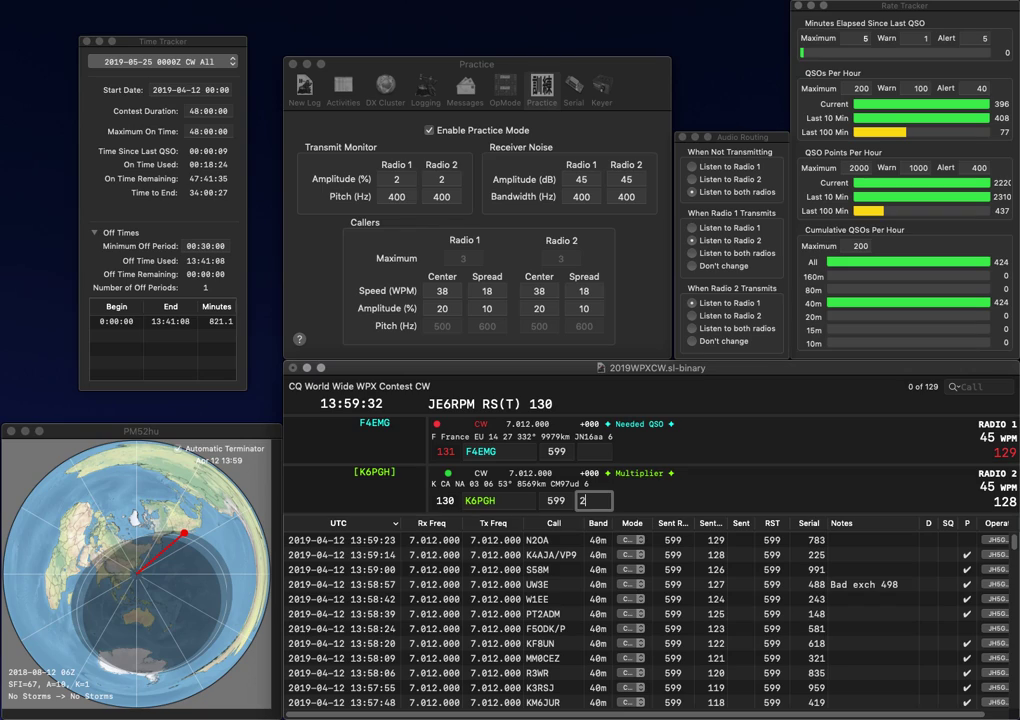
type("3")
key("Return")
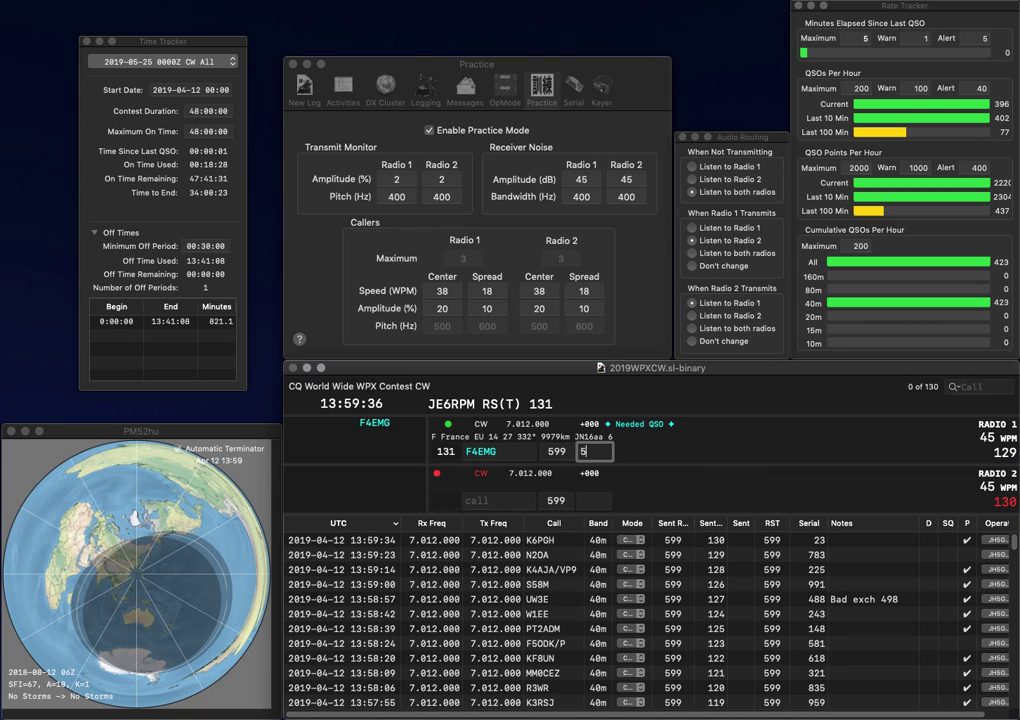
key("Return")
type("KA2D")
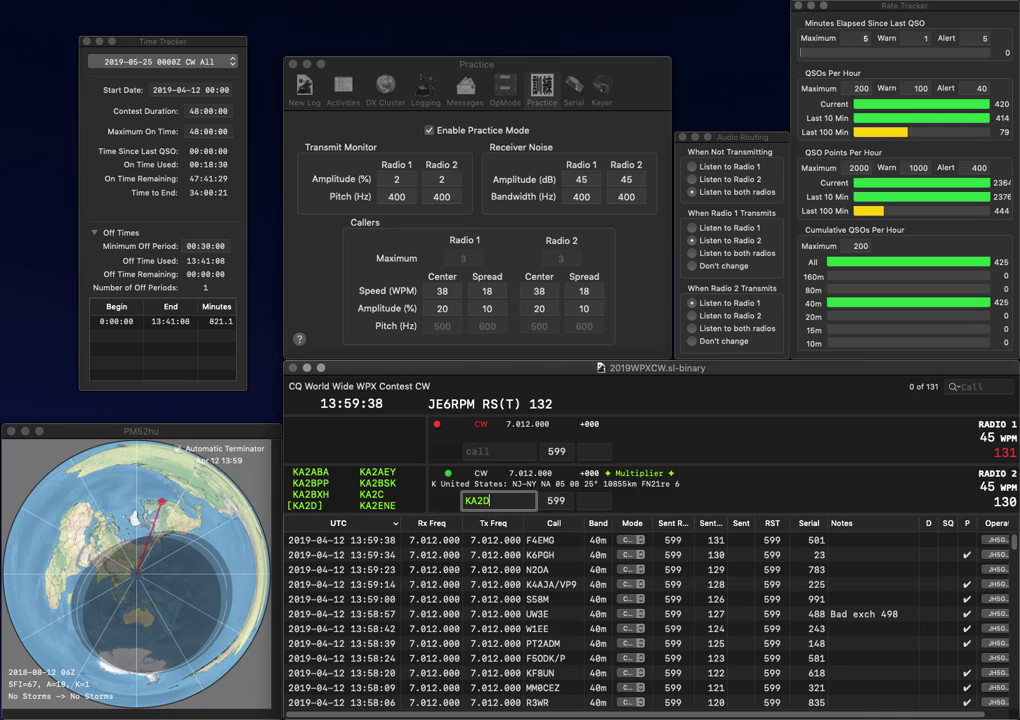
key("Return")
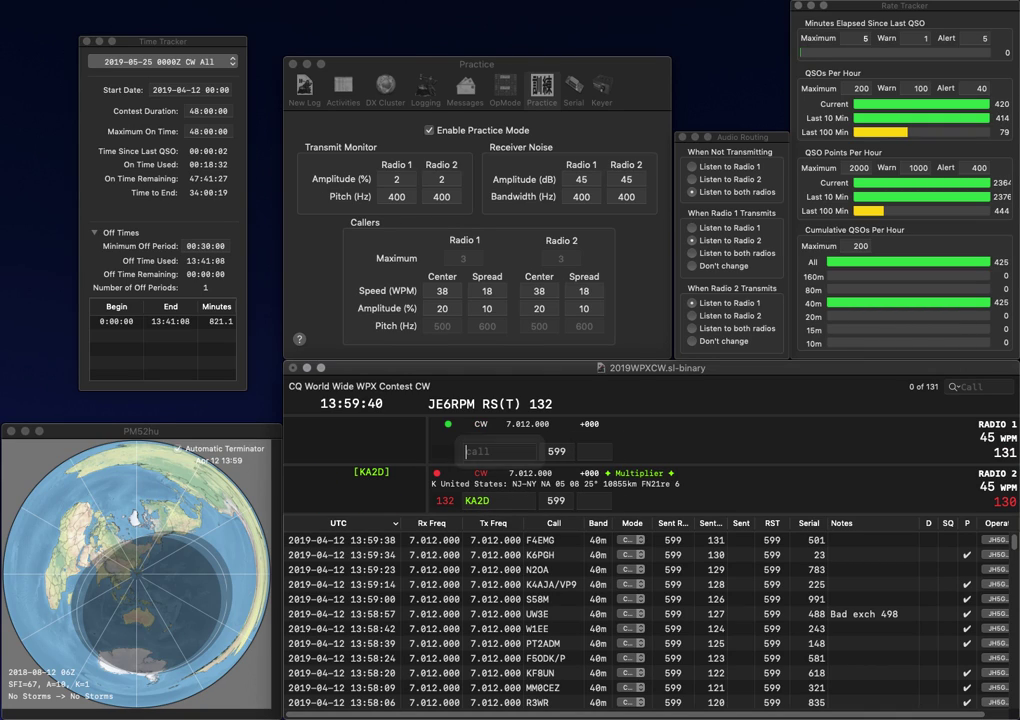
type("G4ALD")
key("Return")
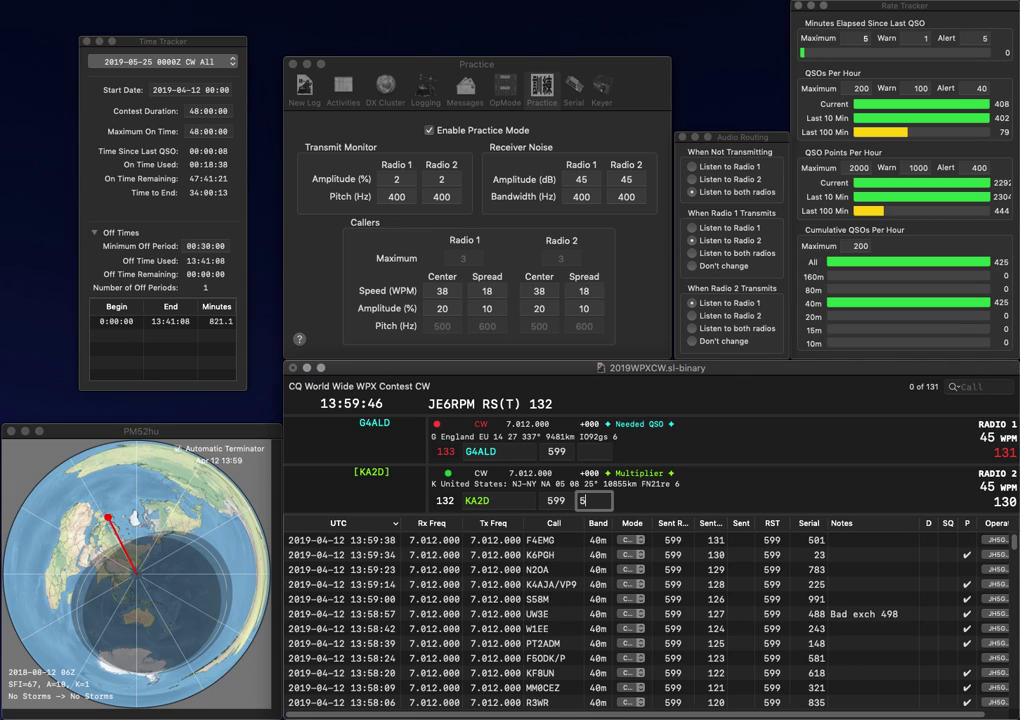
Log KA2D on Radio 2 with received serial 540 and G4ALD on Radio 1 with received serial 437
type("540")
key("Return")
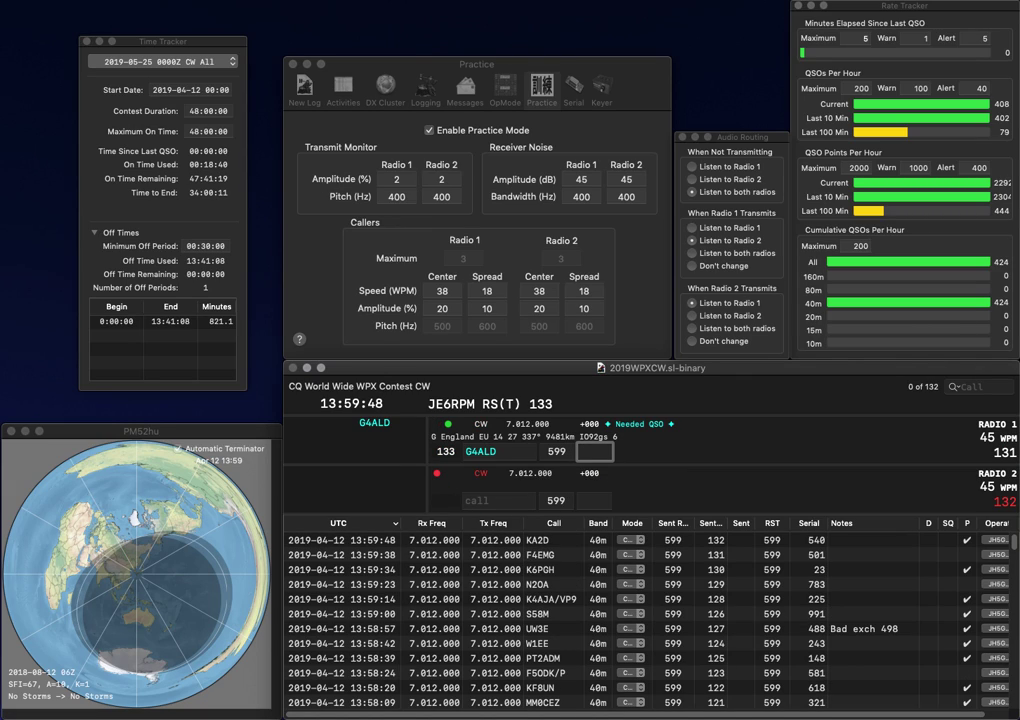
type("437")
key("Return")
Answer N9LJX on Radio 2 and the partial call AI on Radio 1
type("N9LJX")
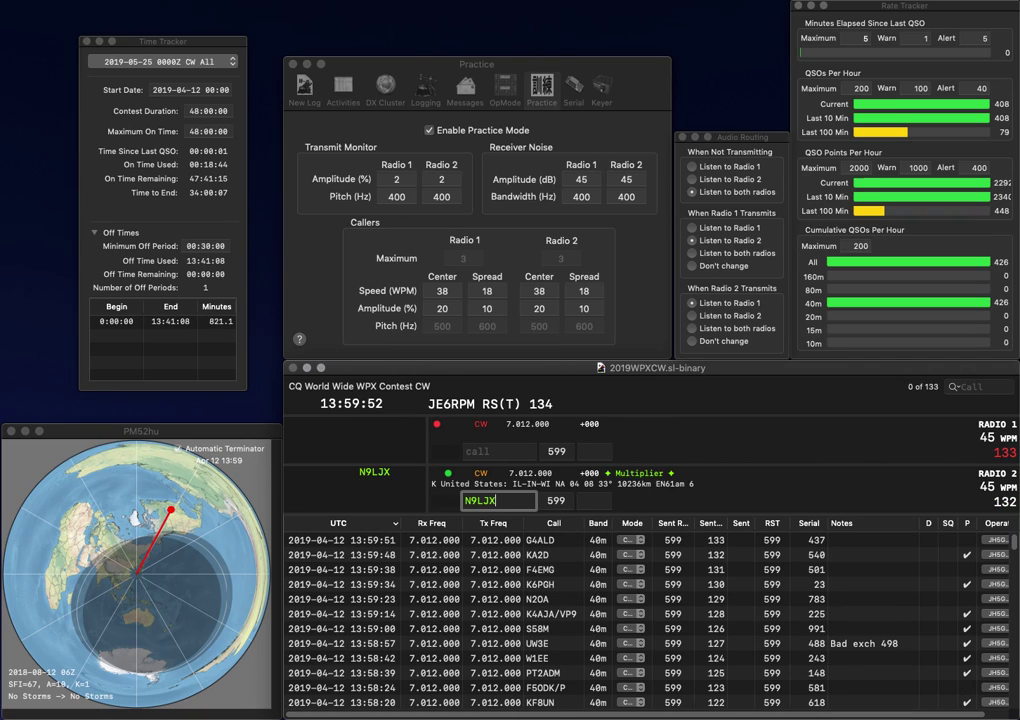
key("Return")
type("AI")
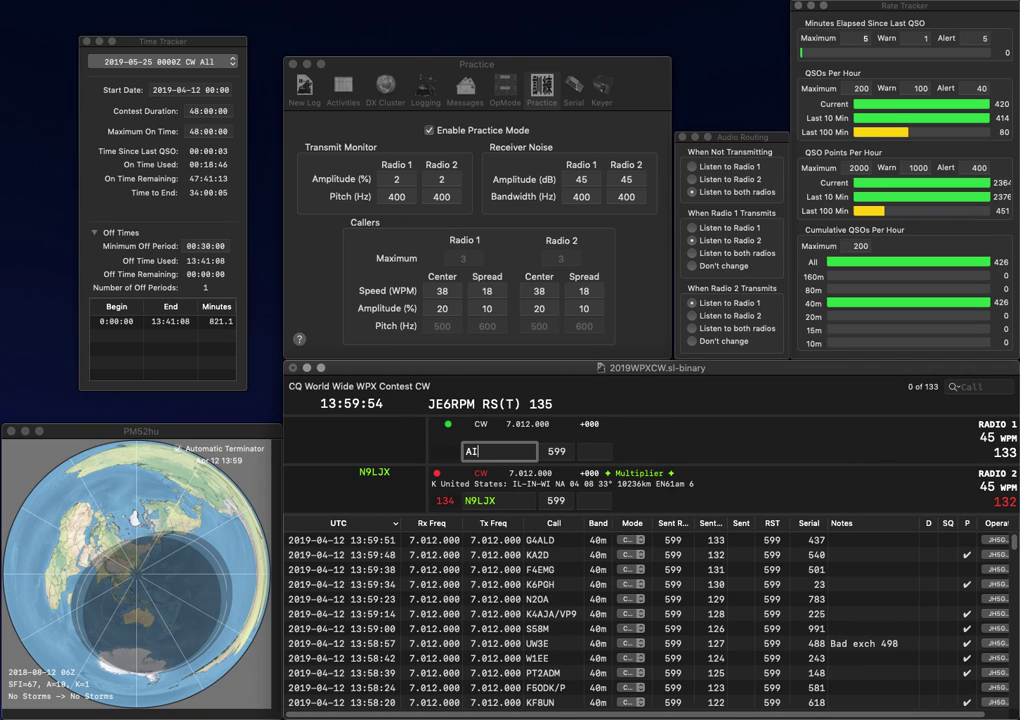
key("Down")
key("space")
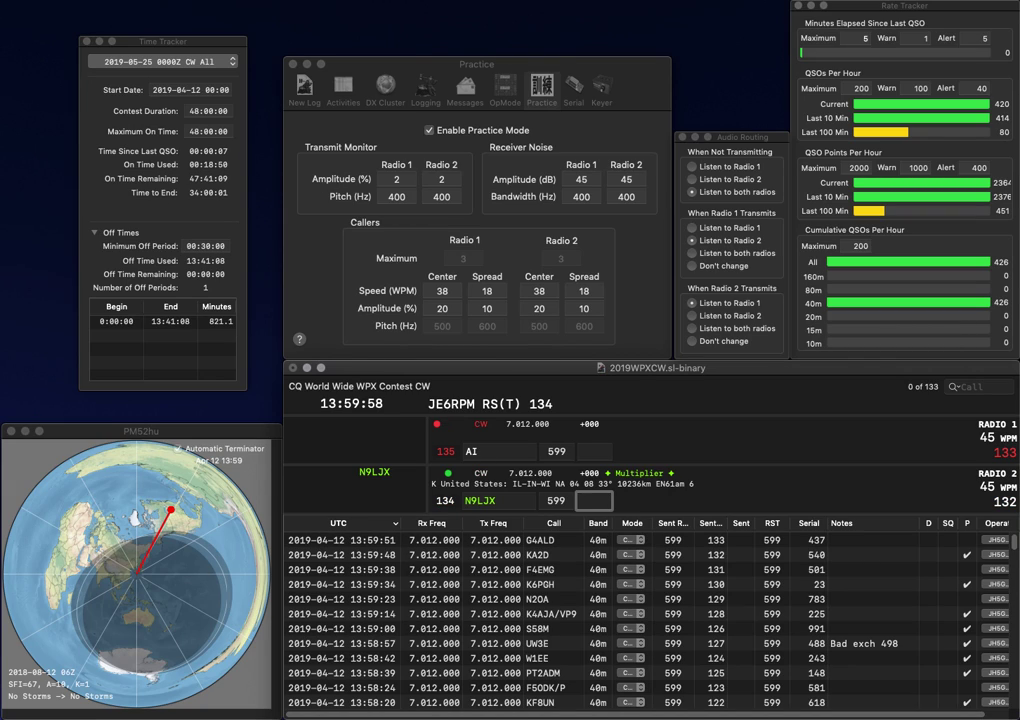
Log N9LJX on Radio 2 with received serial 463 and complete the partial call AI on Radio 1 to AI4X
type("463")
key("Return")
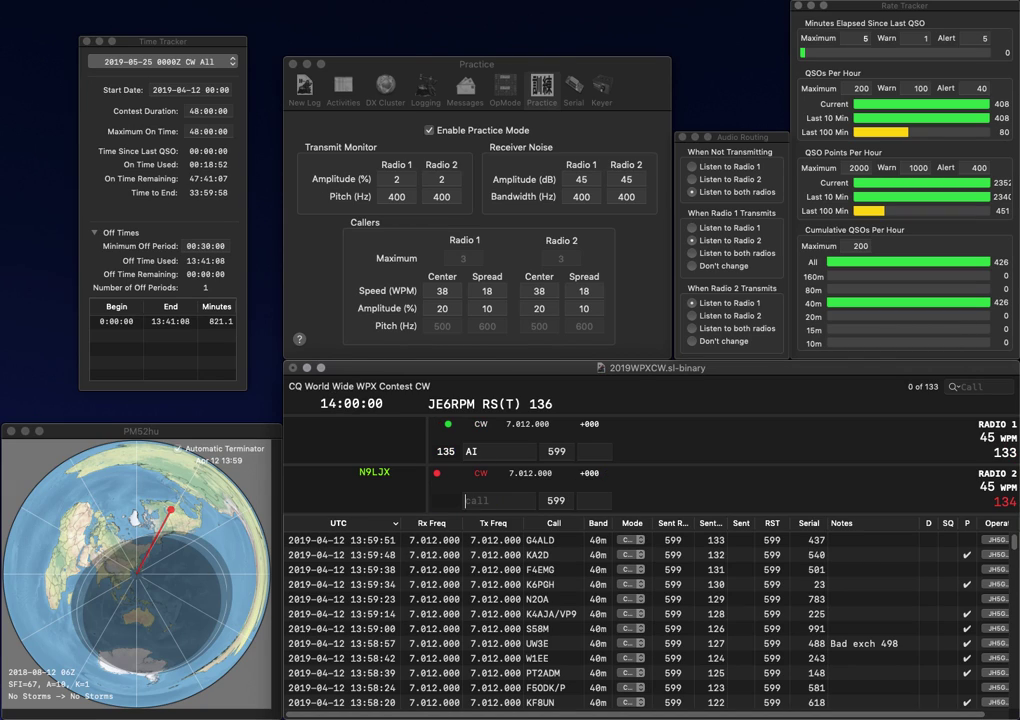
type("4X")
key("Return")
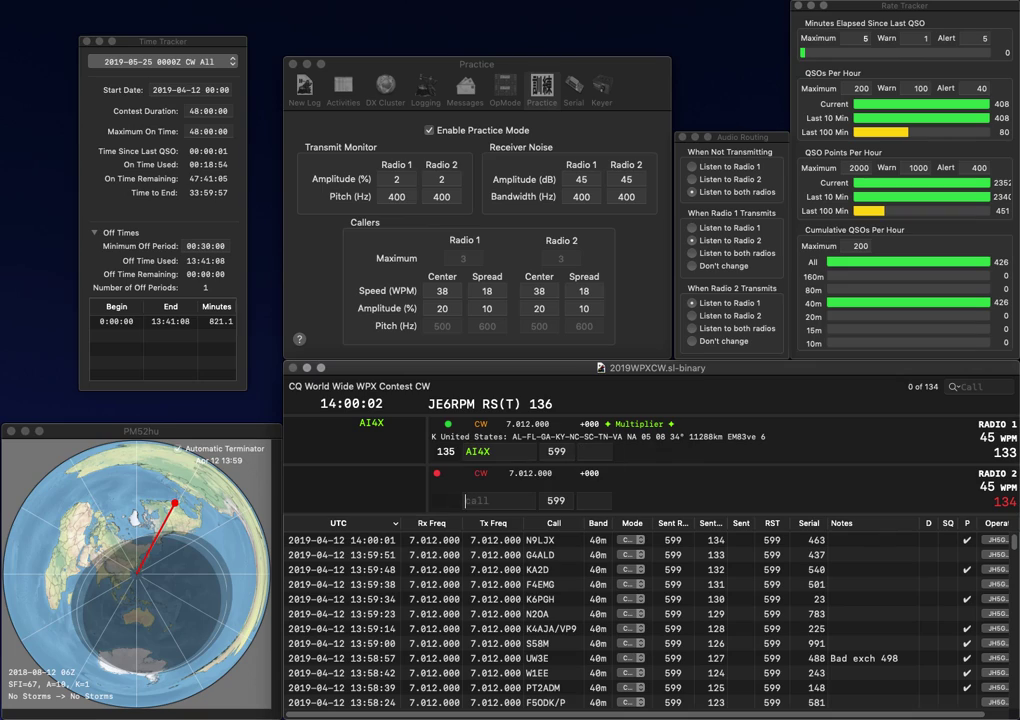
Answer DL8KX on Radio 2 and log AI4X on Radio 1 with received serial 90
type("DL")
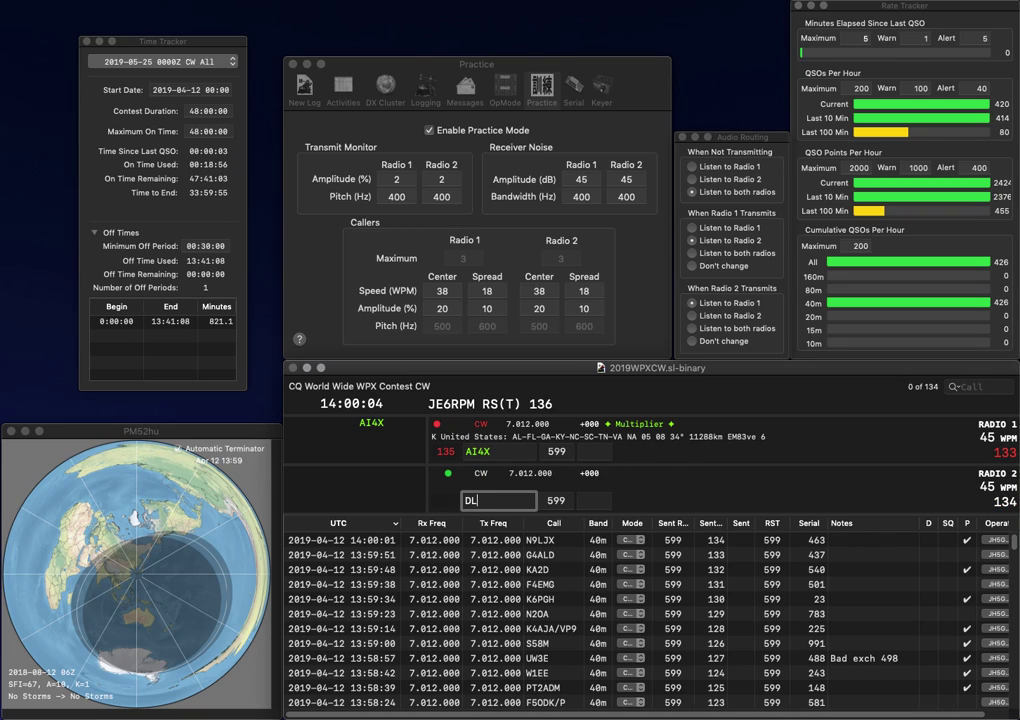
type("8KX")
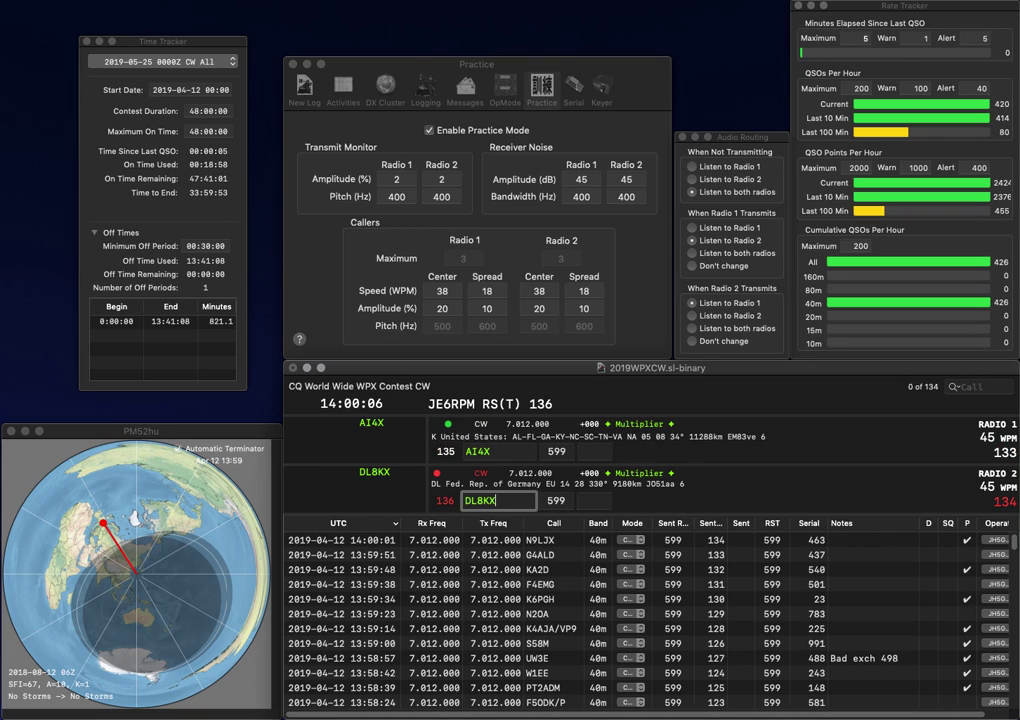
key("Return")
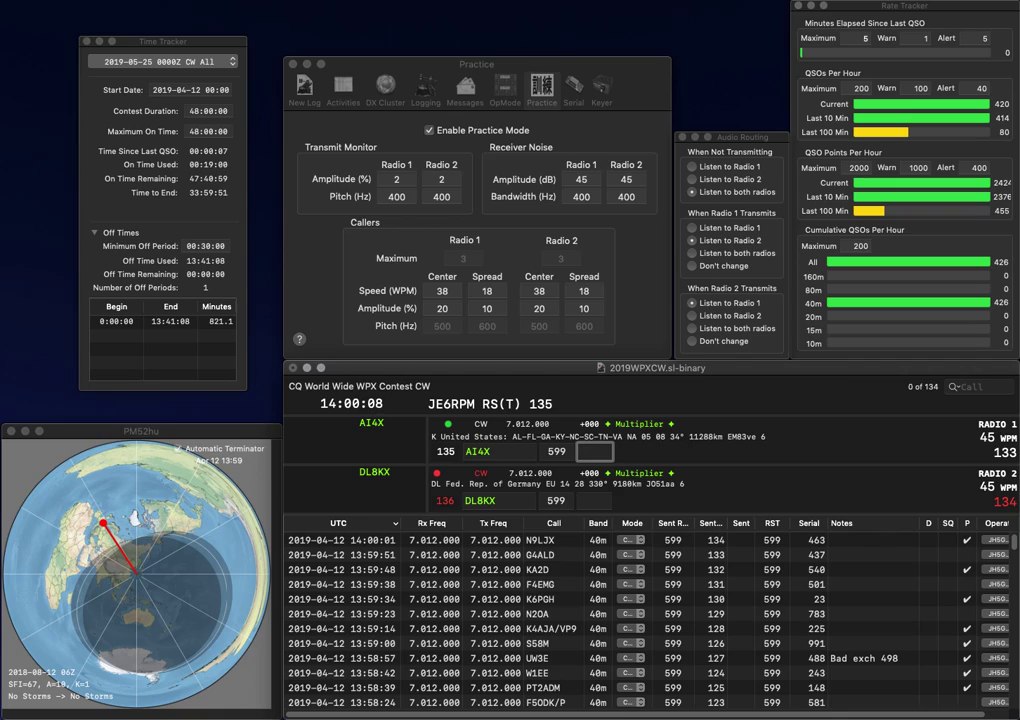
type("90")
key("Return")
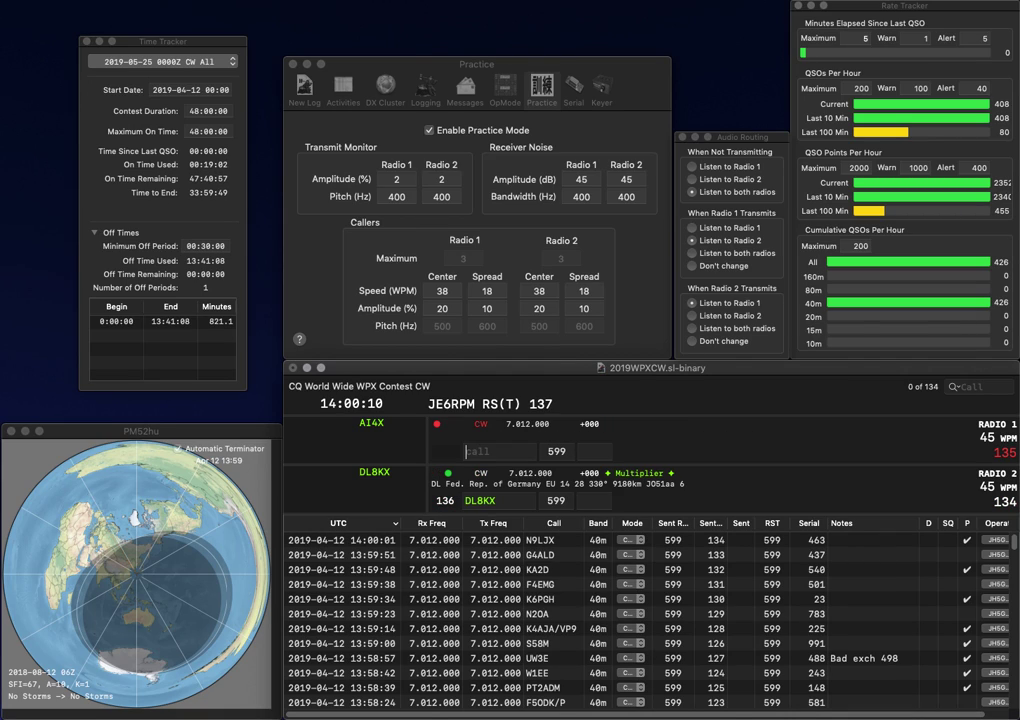
Correct the DL8KX call on Radio 2 to K8KK and resend the exchange
left_click(465, 500)
key("Delete")
key("Delete")
type("K")
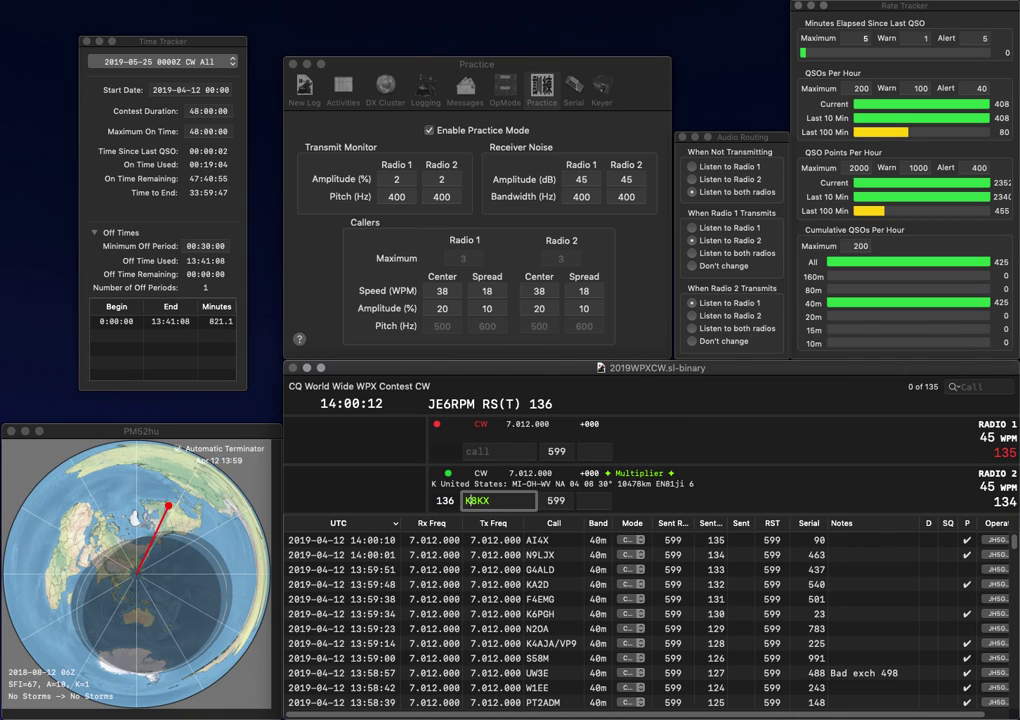
left_click(490, 500)
key("BackSpace")
type("K")
key("Return")
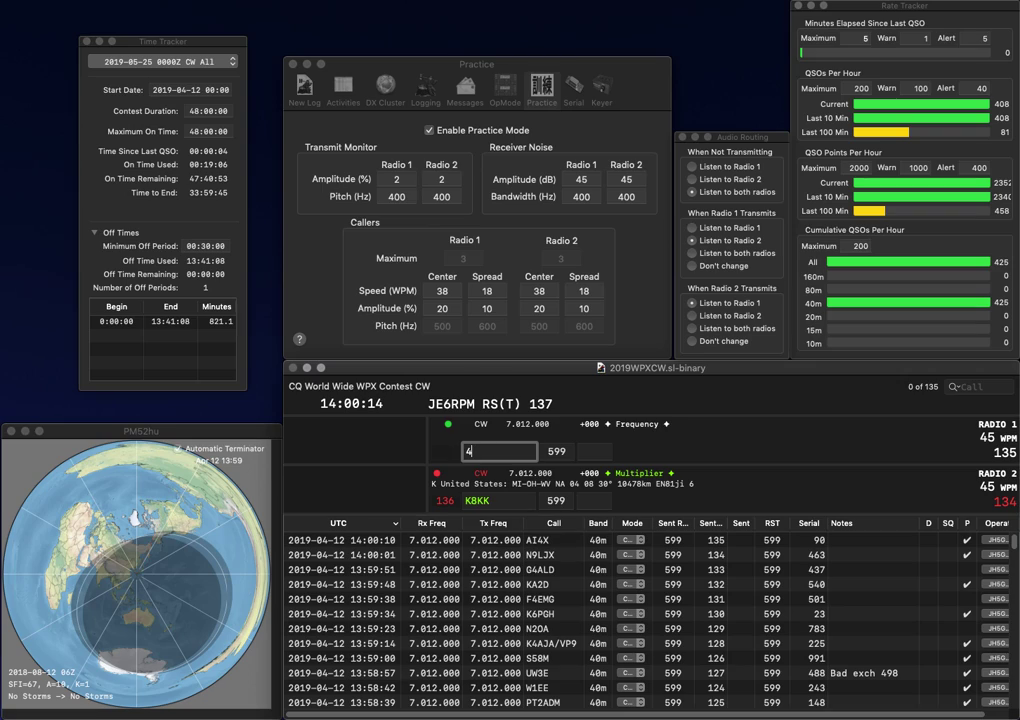
type("4YZNKI")
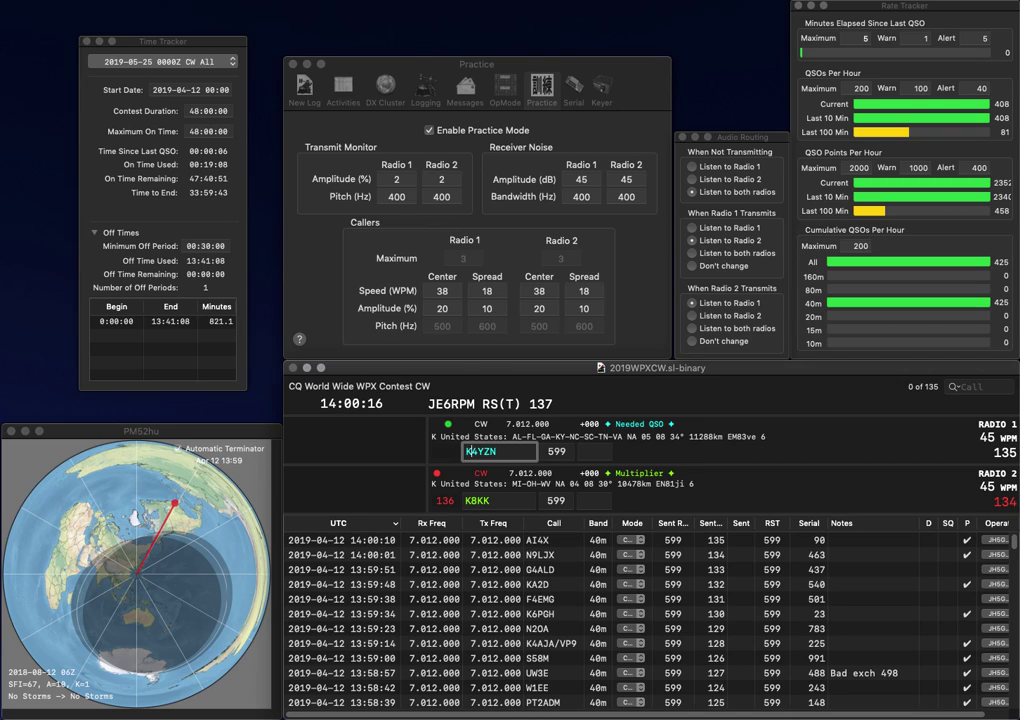
key("Return")
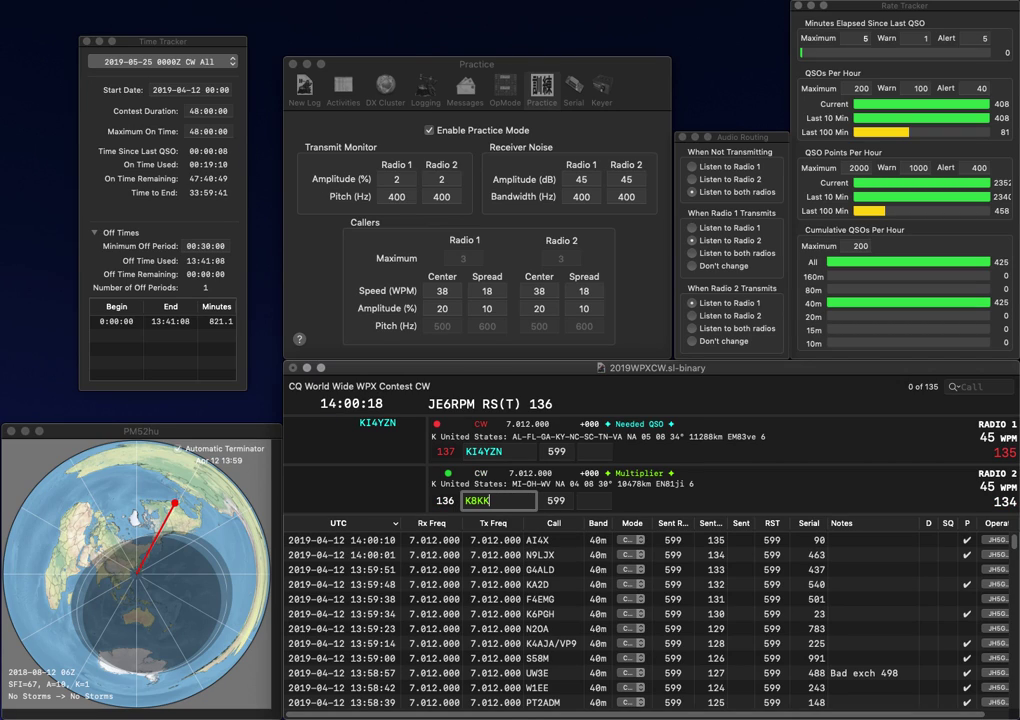
type("L7")
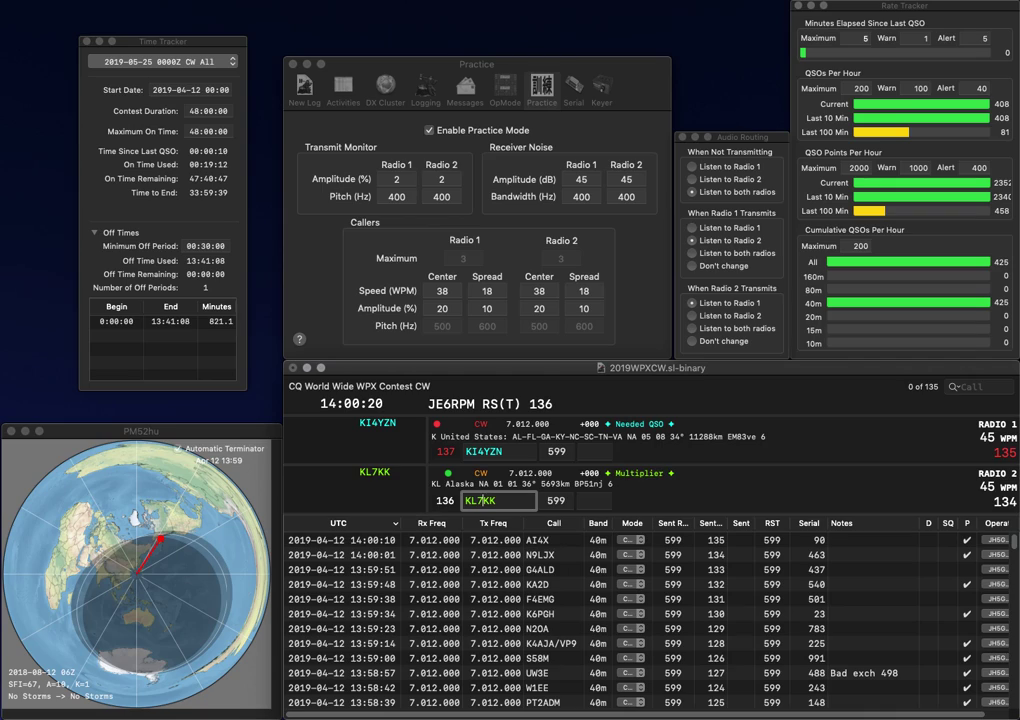
key("space")
key("Return")
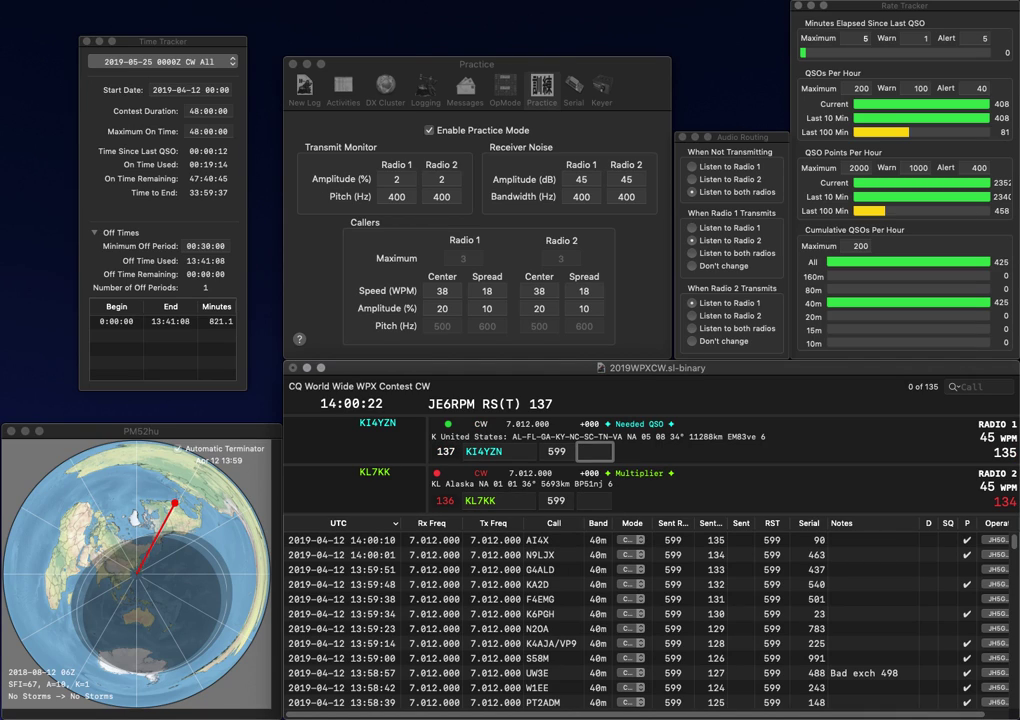
type("213")
key("Return")
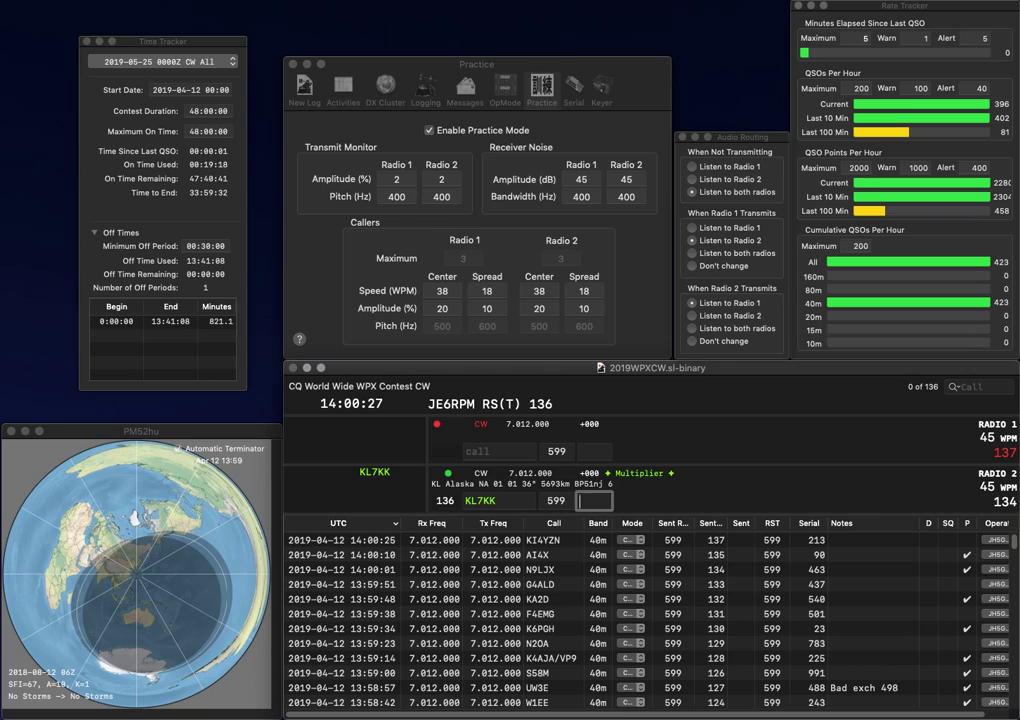
type("561")
key("Return")
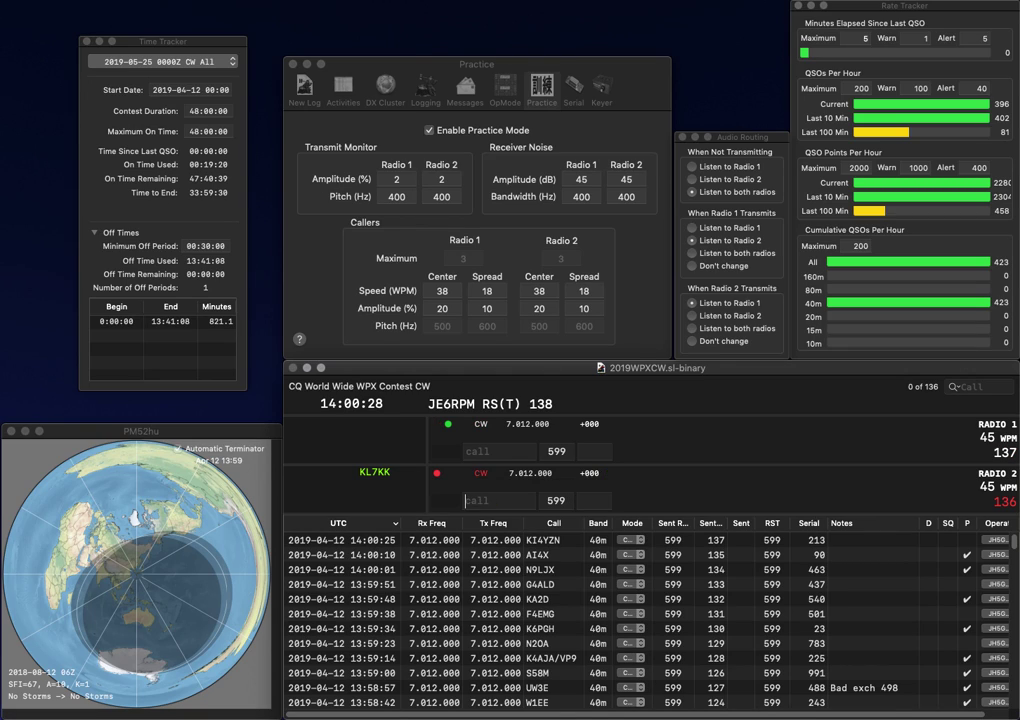
Answer the partial call 2RR on Radio 1 and N4CVG on Radio 2
type("2RR")
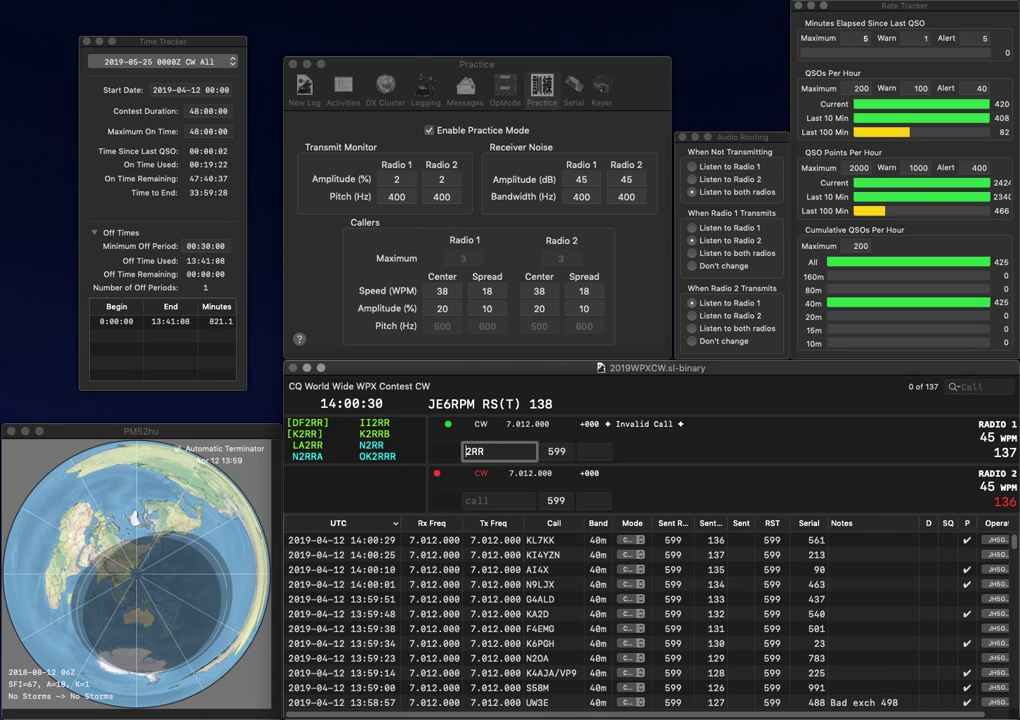
type("N4CVG")
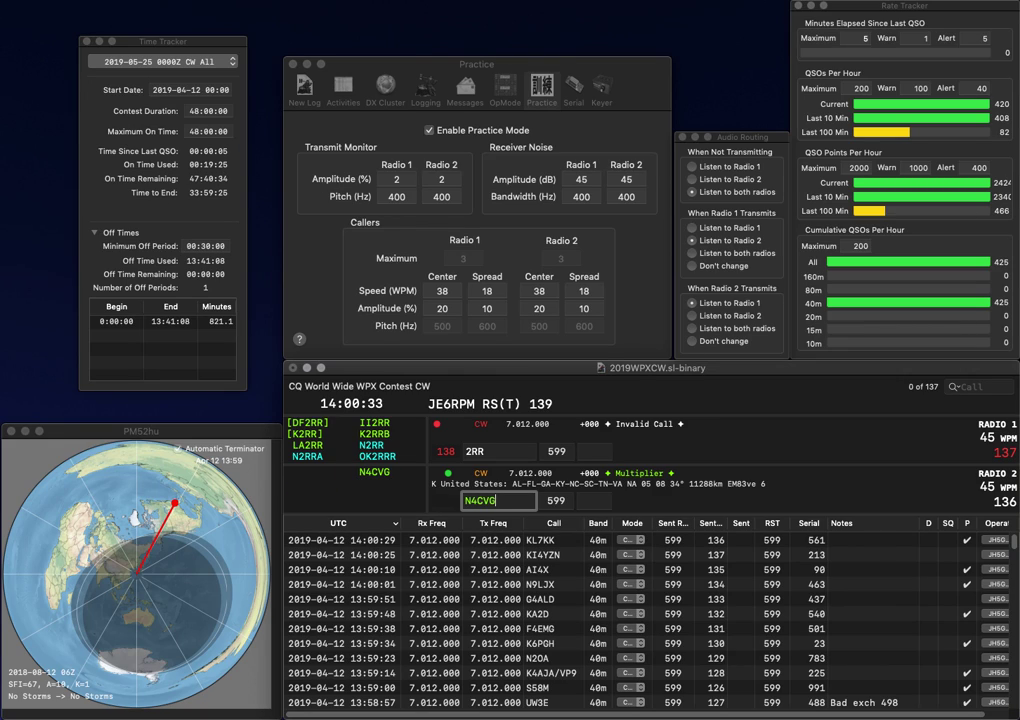
key("Return")
type("II")
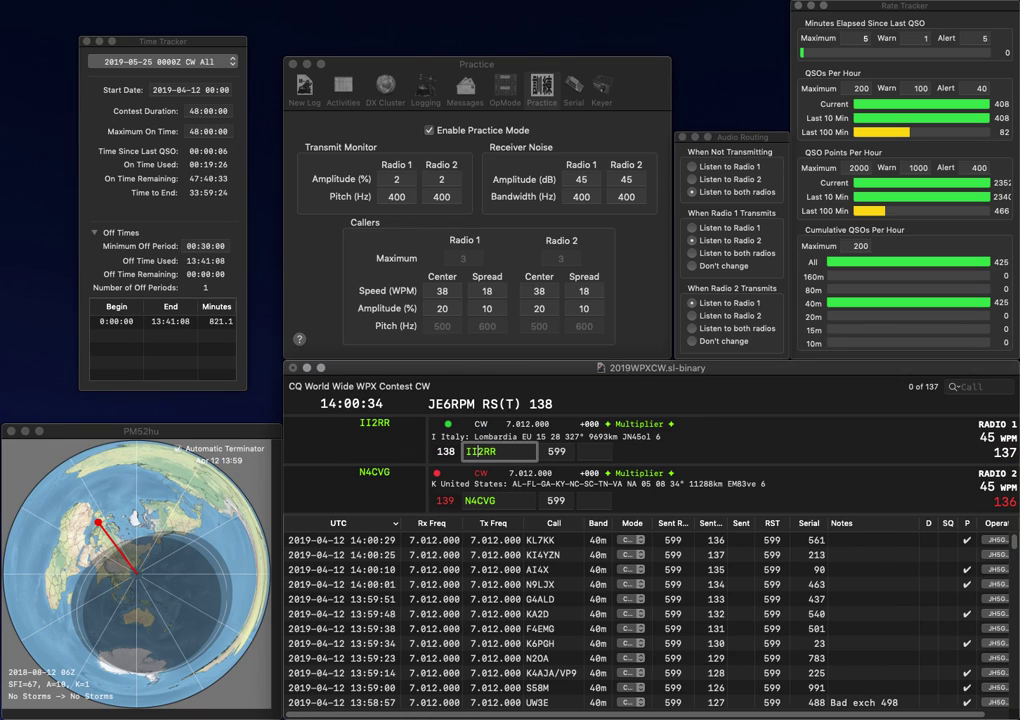
key("Return")
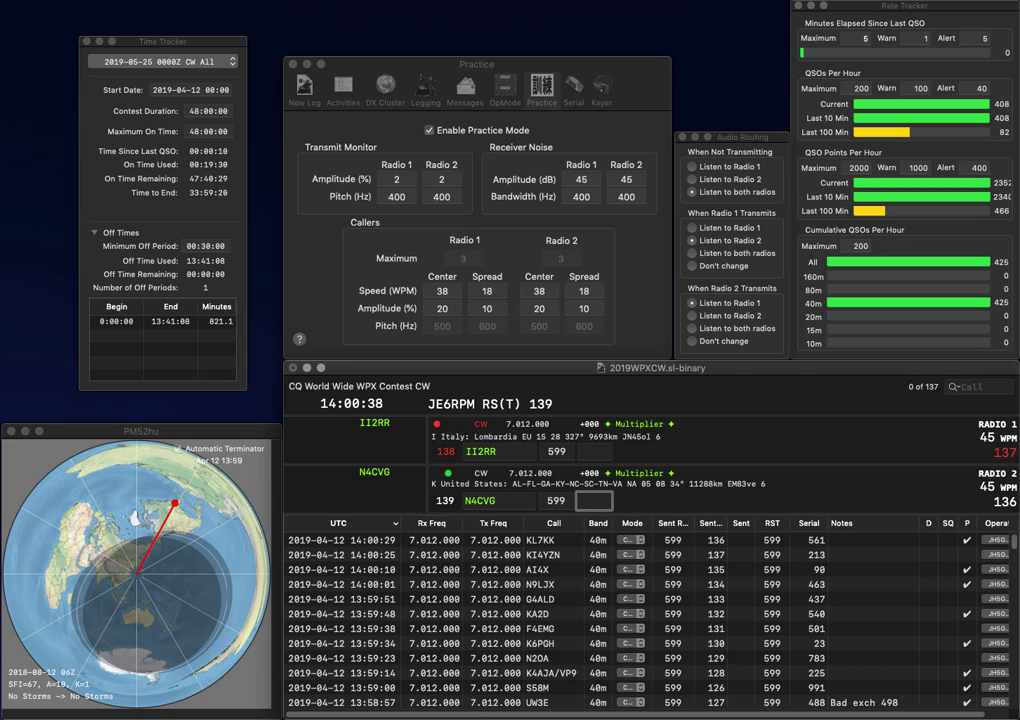
type("112")
key("Return")
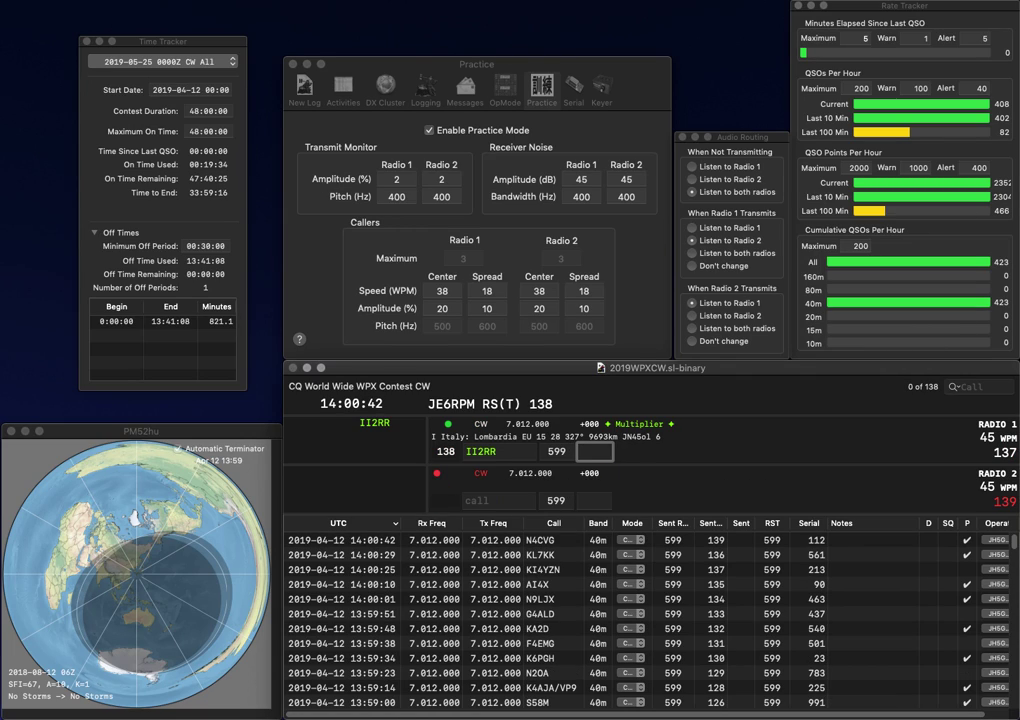
Log II2RR on Radio 1 with received serial 185 and answer KP4M on Radio 2
type("185")
key("Return")
type("KP4M")
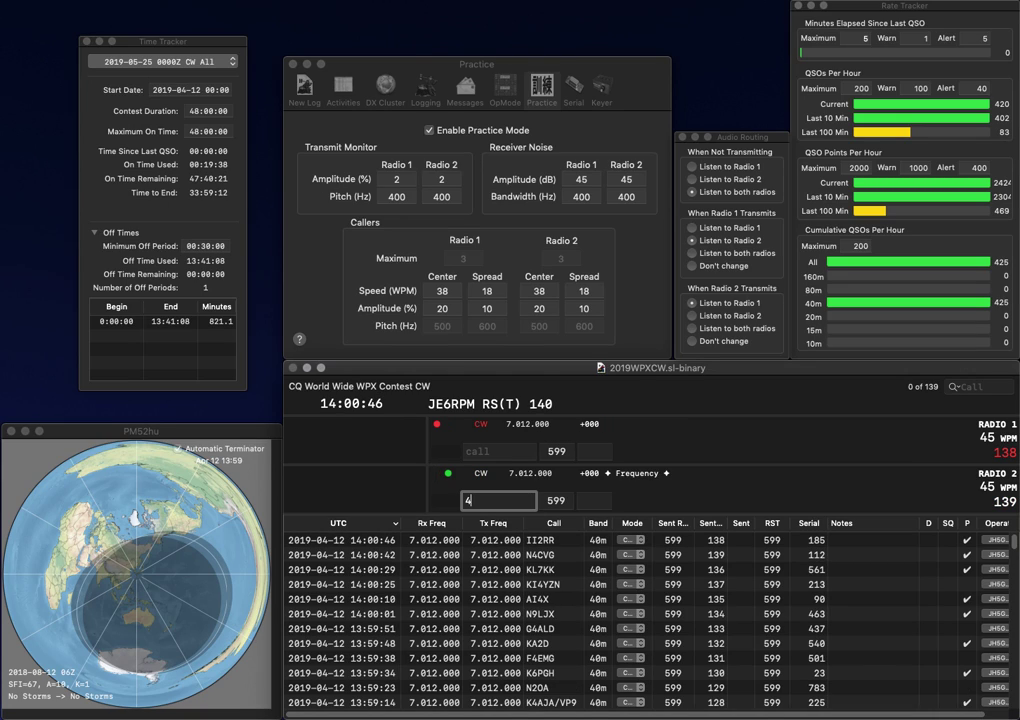
key("Return")
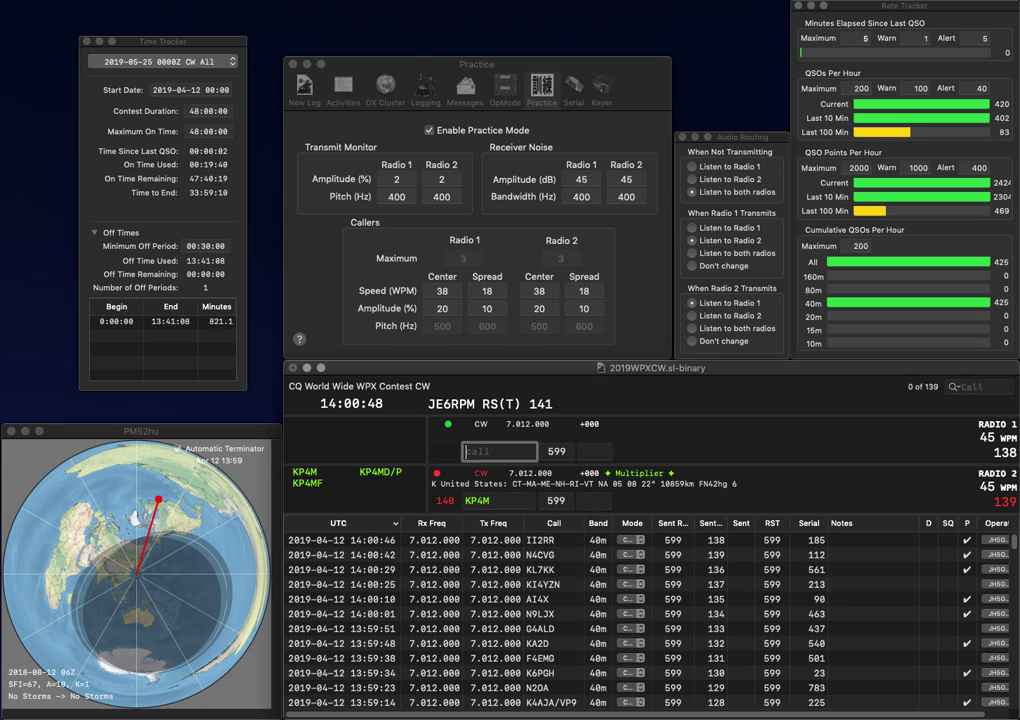
type("SQ")
key("Return")
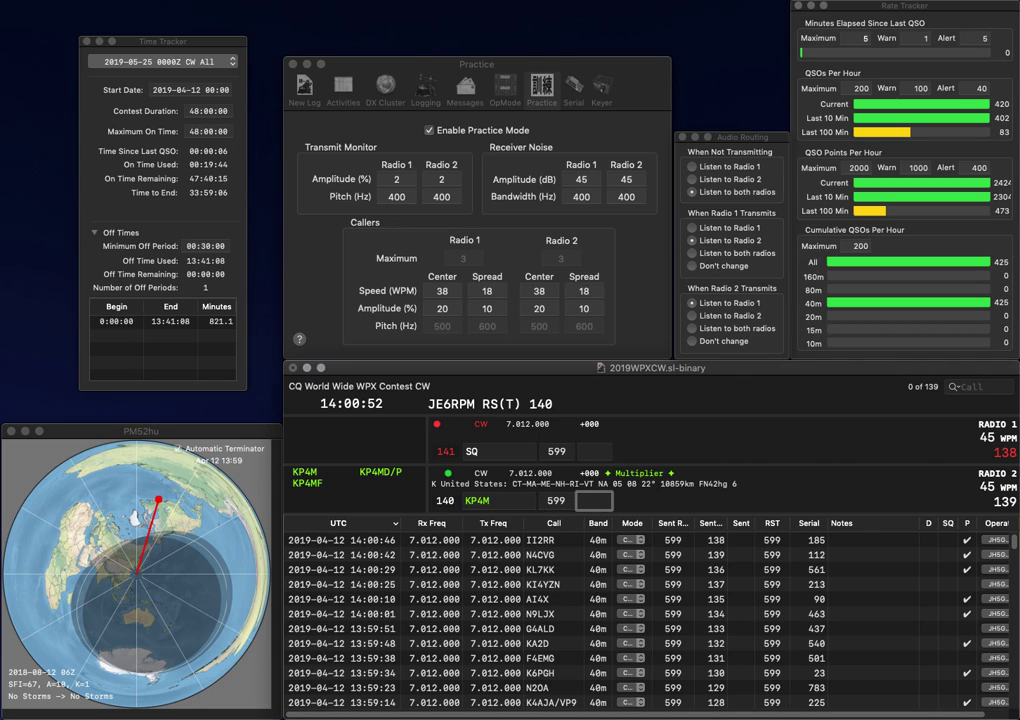
type("878")
key("Return")
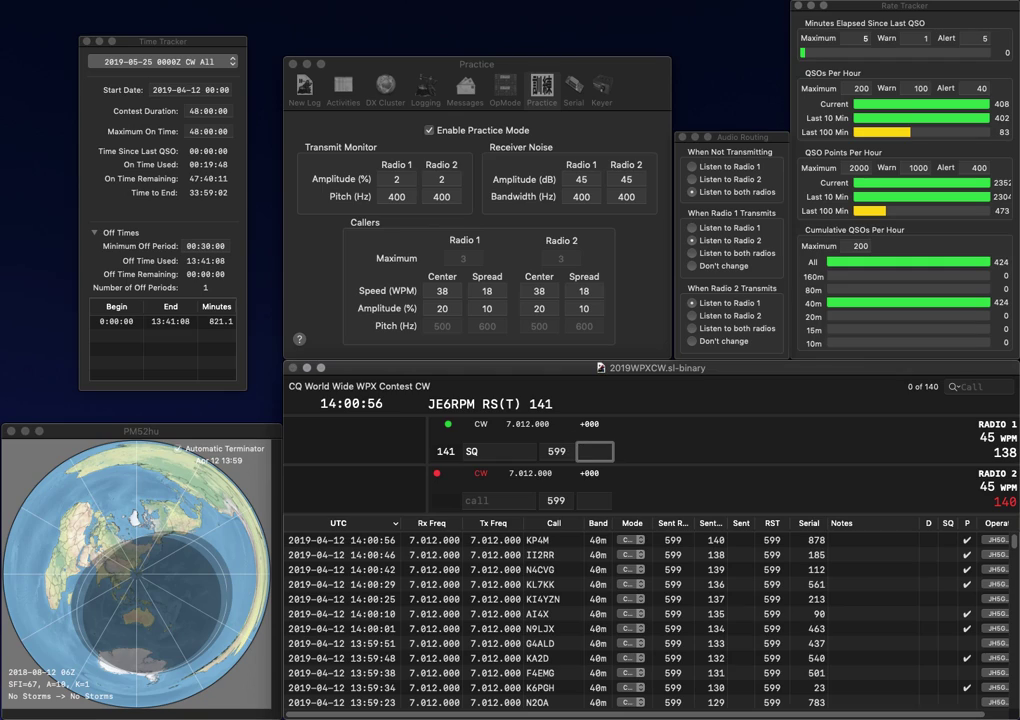
Complete the partial call SQ on Radio 1 to SQ9D and answer YO8DOH on Radio 2
type("9D")
key("Return")
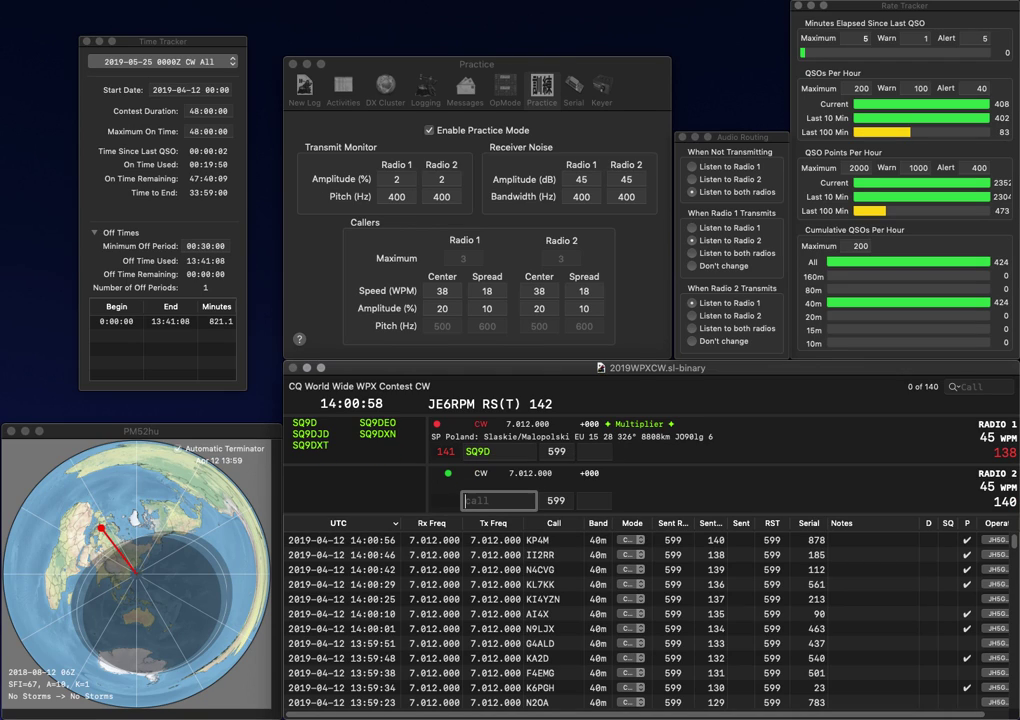
type("YO8DOH")
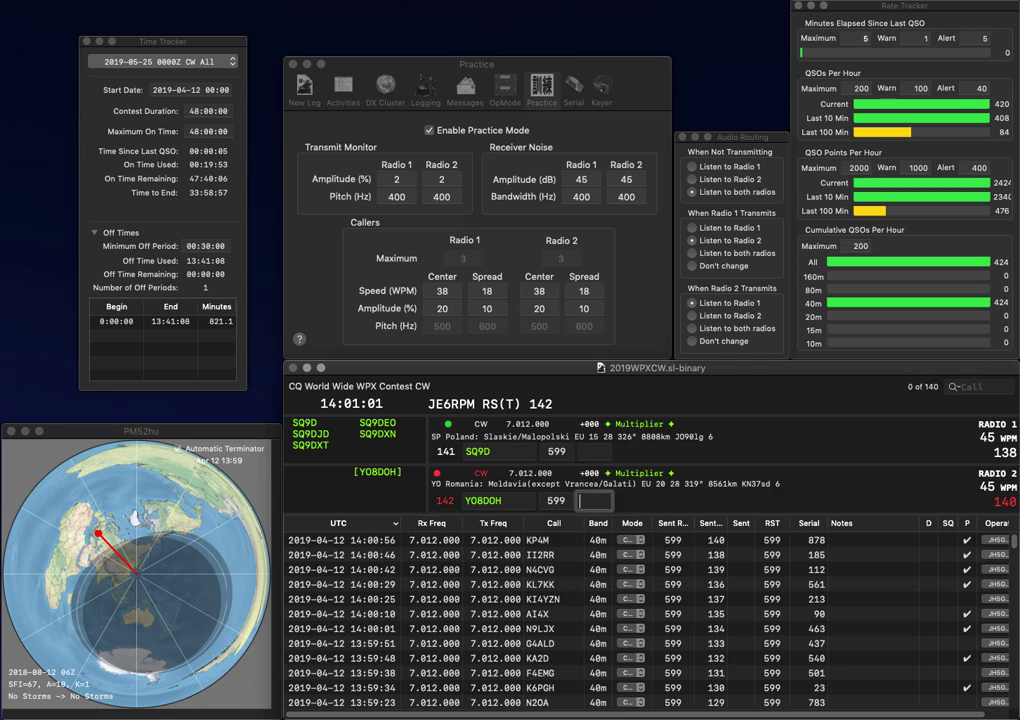
left_click(595, 452)
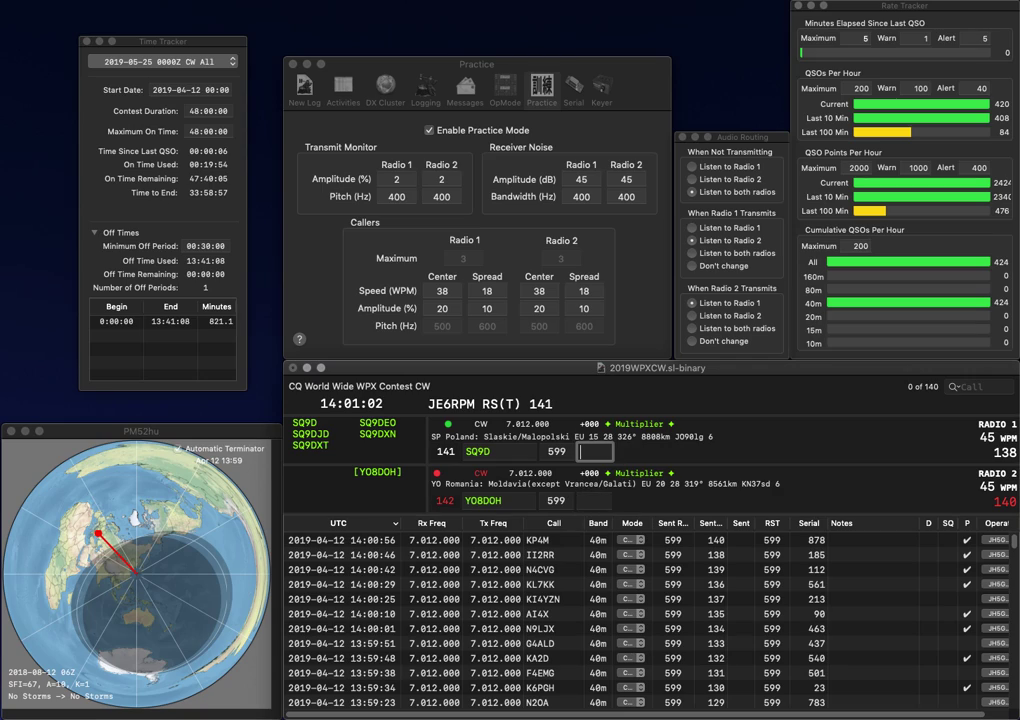
type("711")
key("Return")
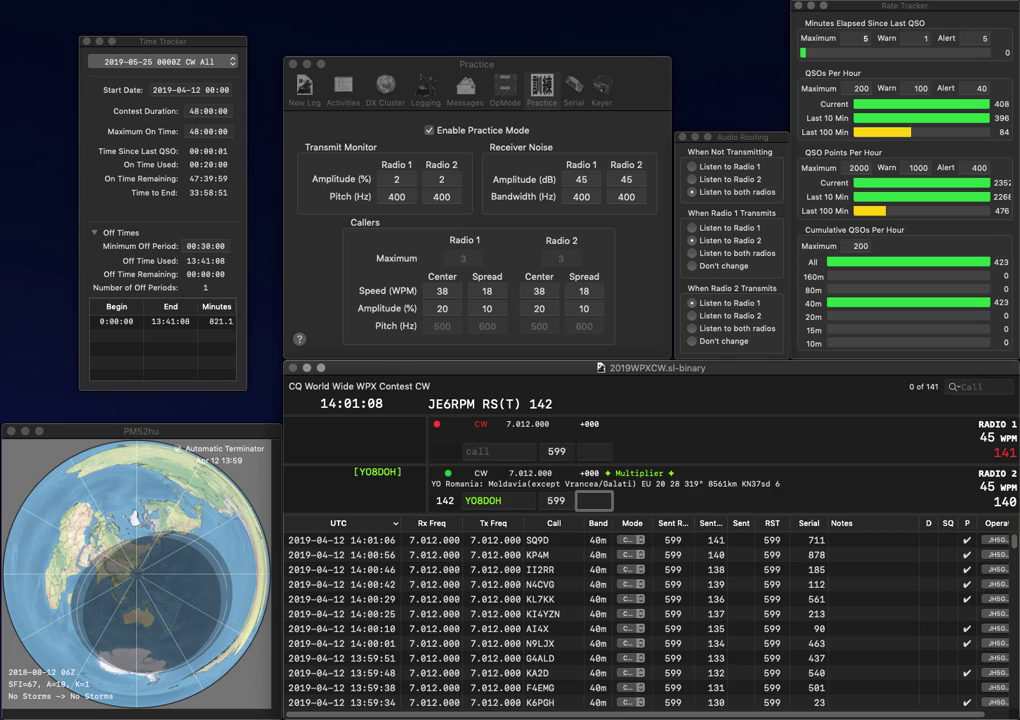
type("455")
key("Return")
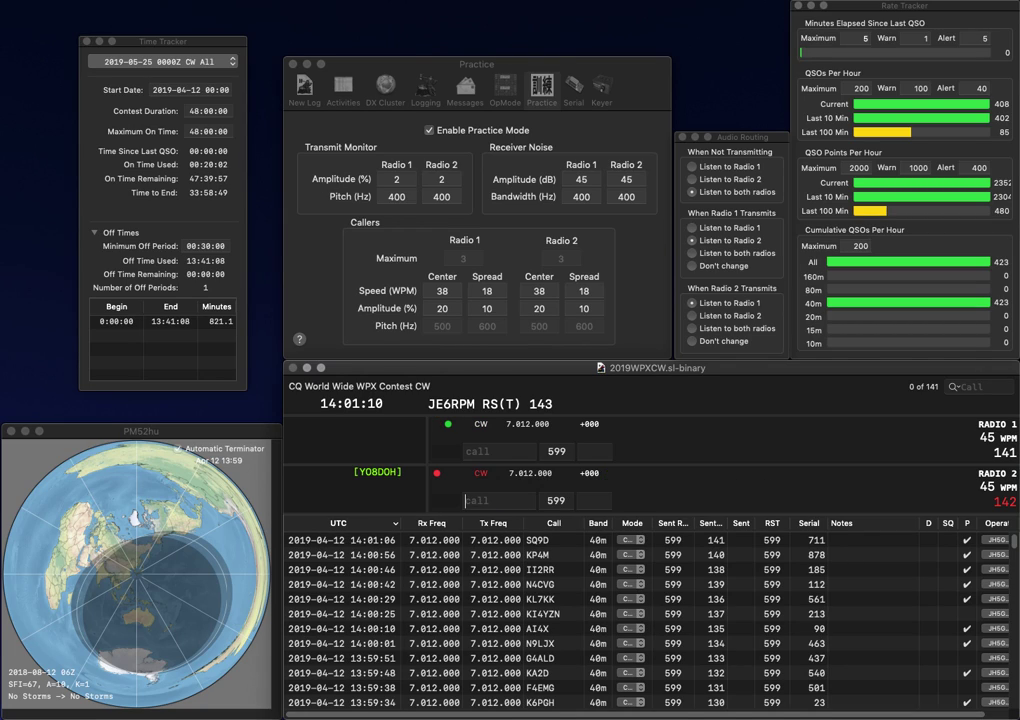
Answer N5ZNI on Radio 2 and the partial call EZ on Radio 1, completing it to W4EZ
type("EZ")
key("Return")
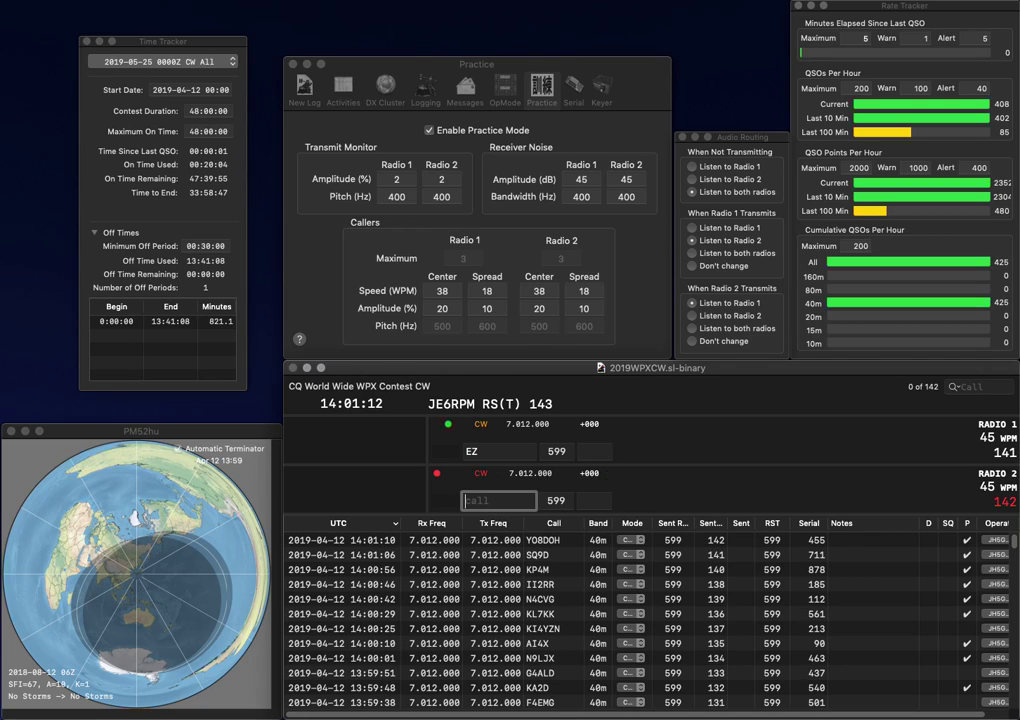
type("N5ZNI")
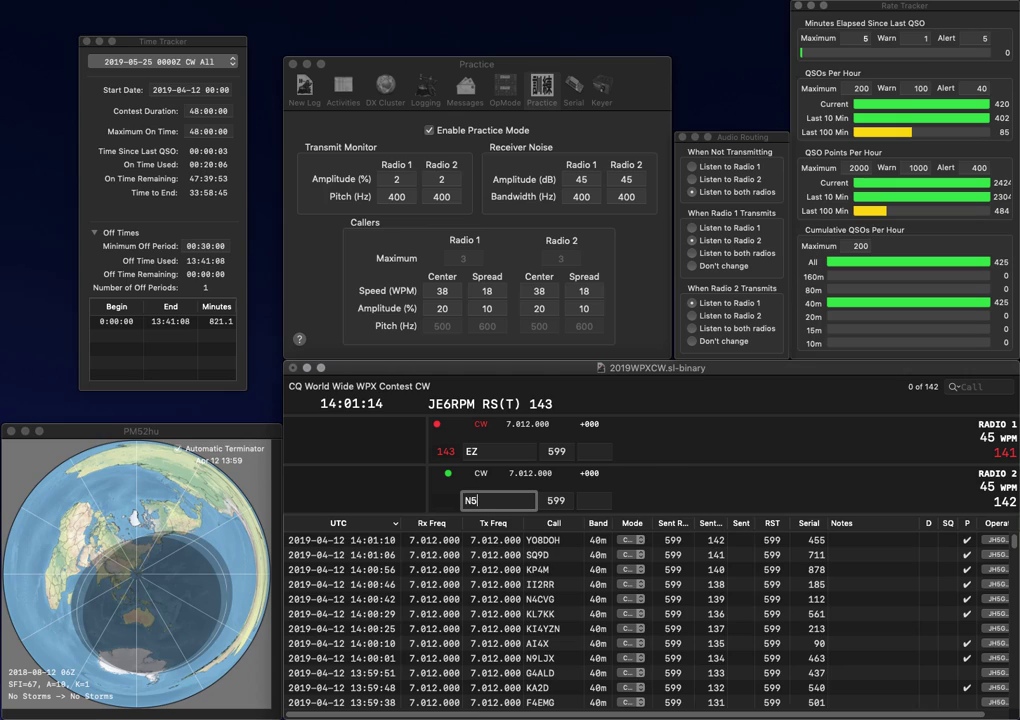
key("Return")
type("W4")
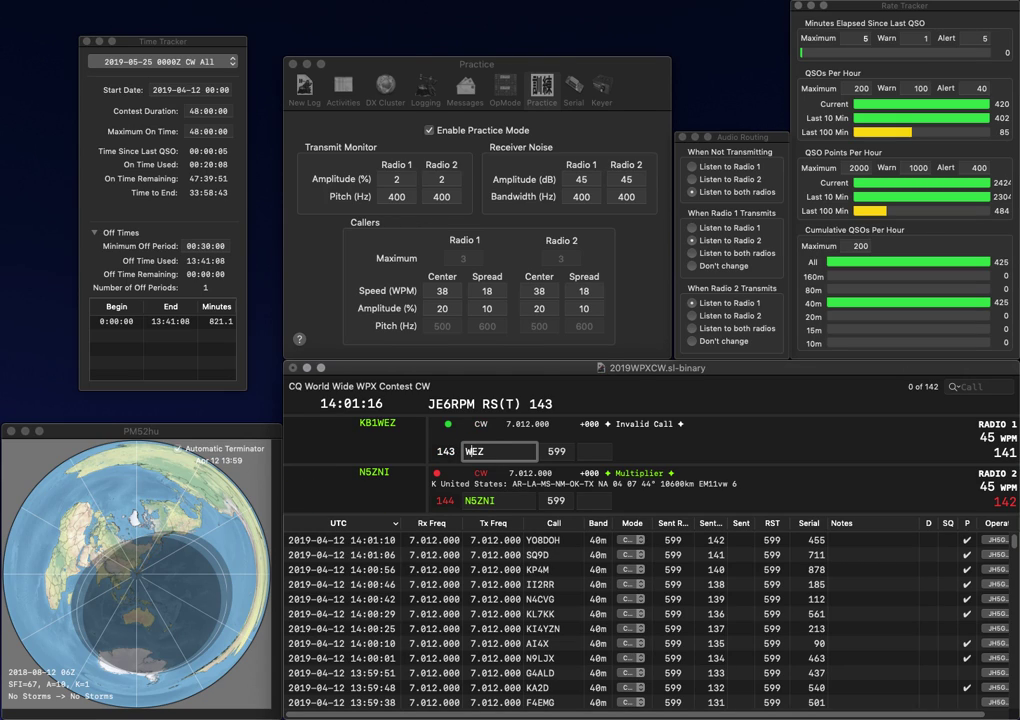
key("Return")
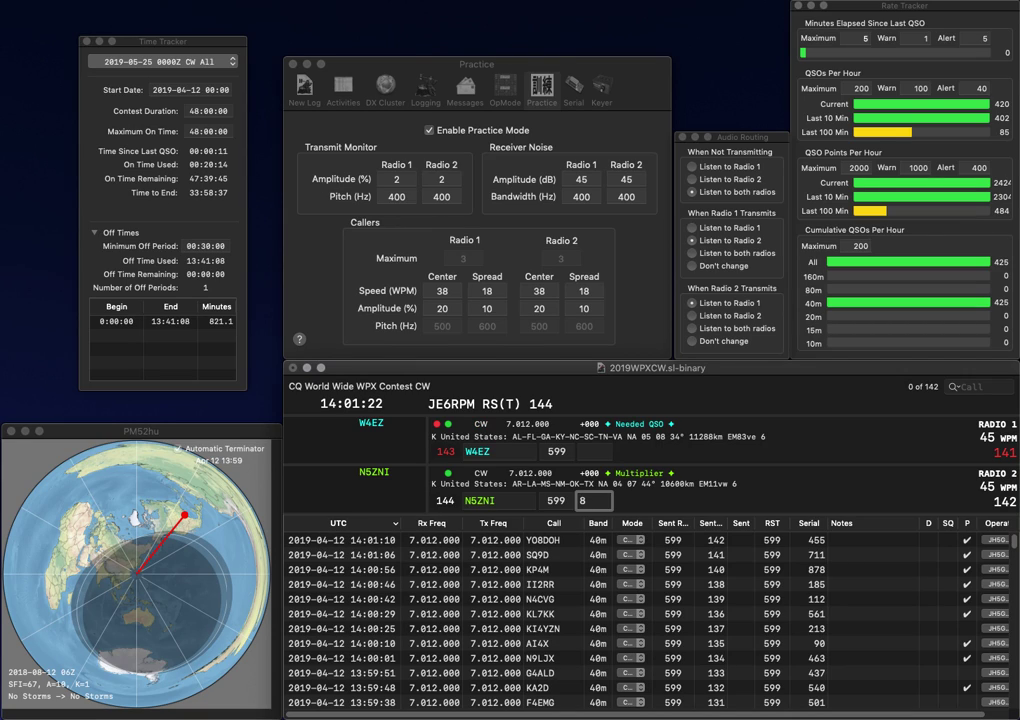
Log N5ZNI on Radio 2 with received serial 802 and W4EZ on Radio 1 with received serial 281
key("Return")
type("2")
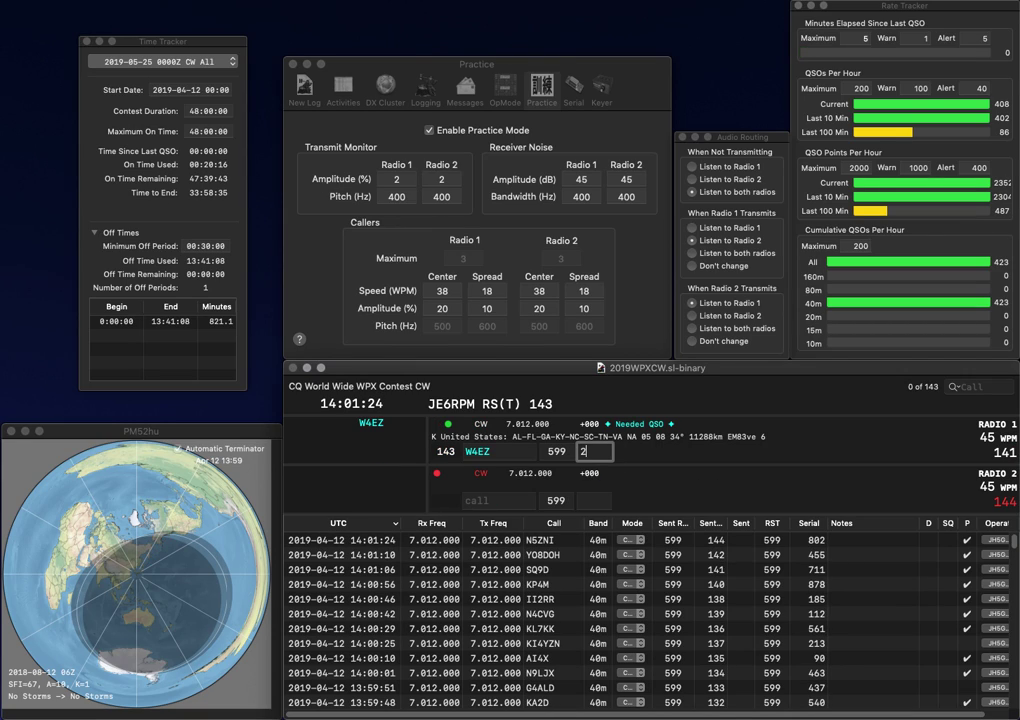
type("81")
key("Return")
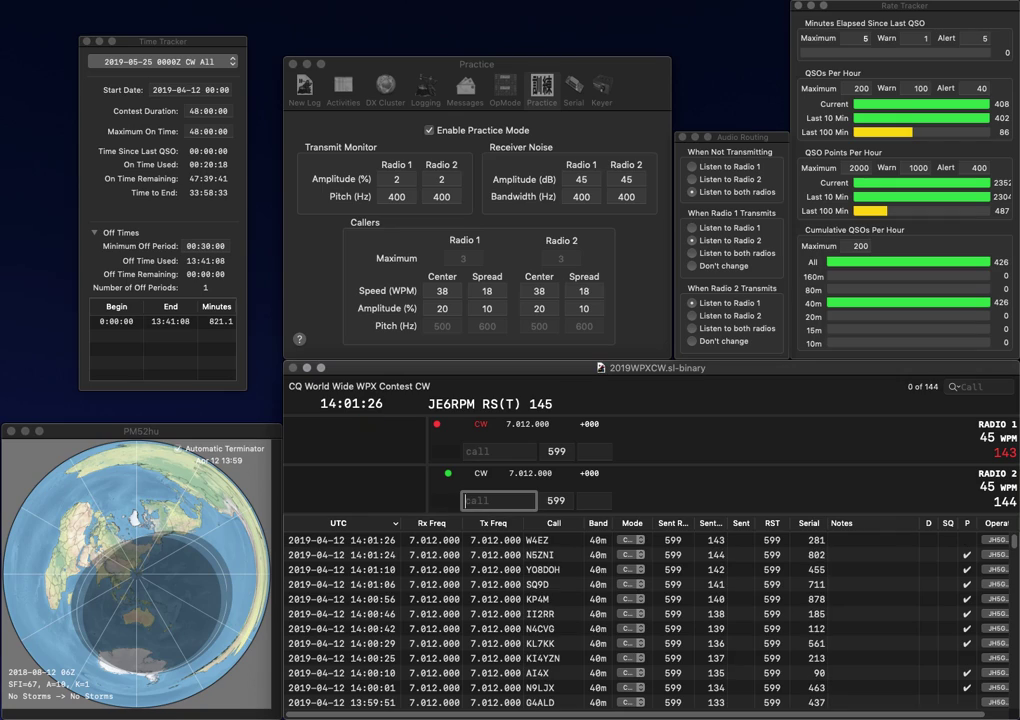
type("K4ISV")
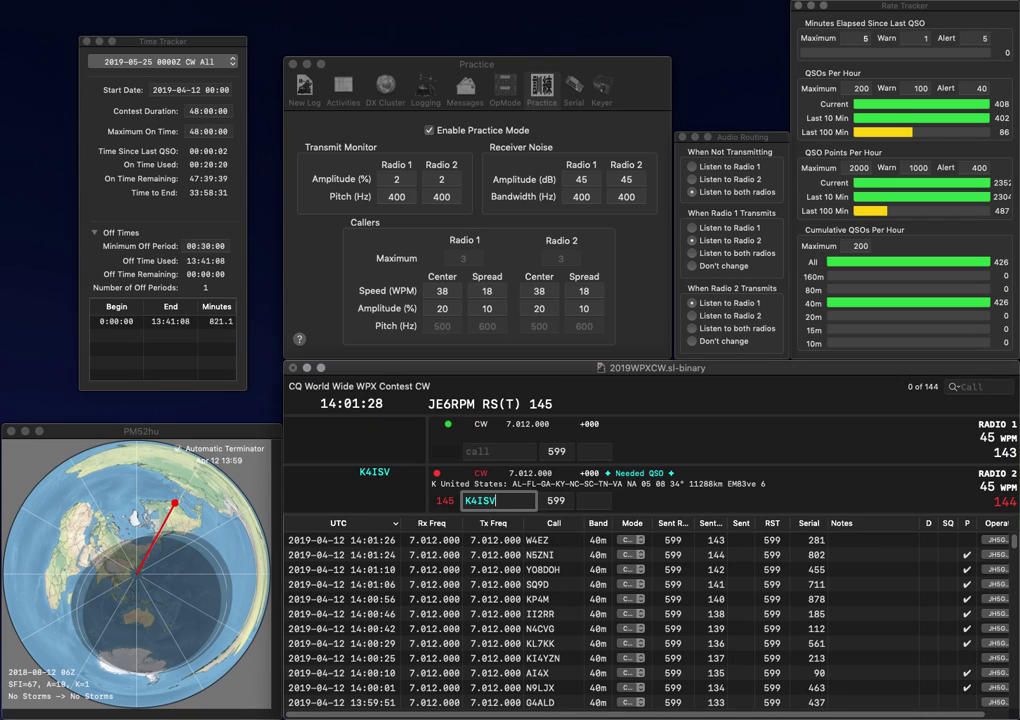
key("Return")
type("RN4")
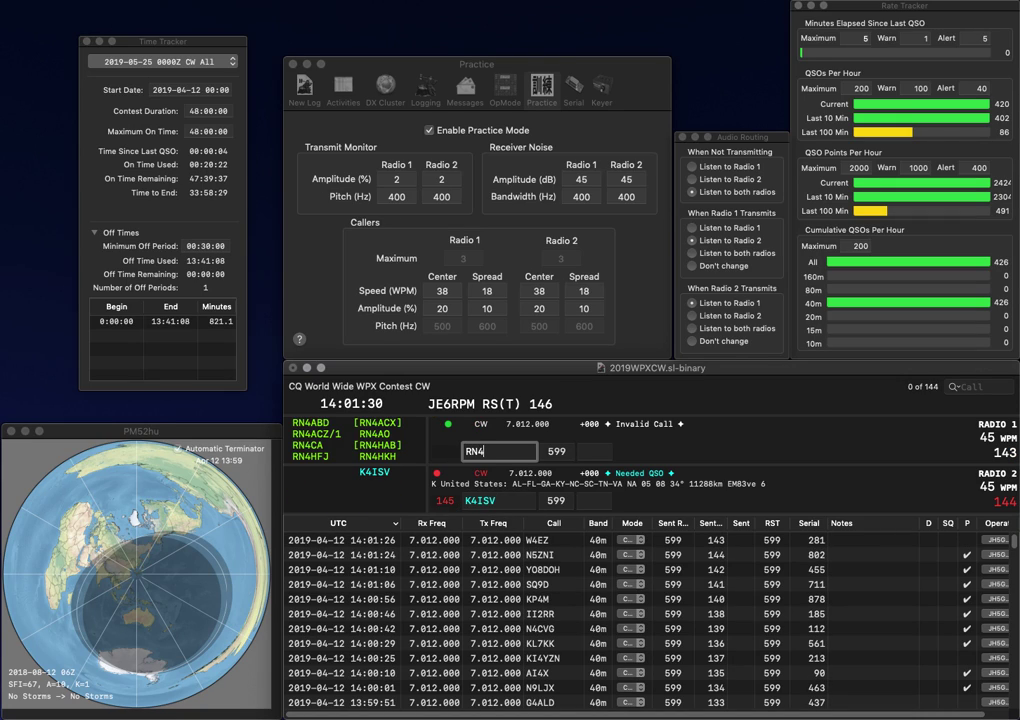
type("ZT")
key("Return")
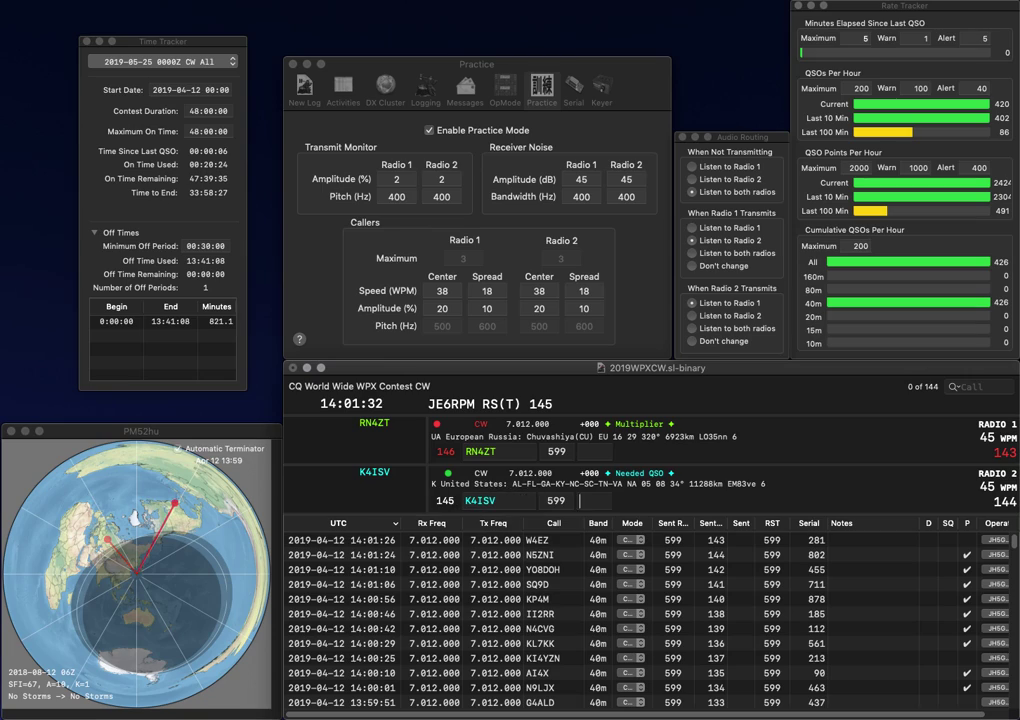
type("447")
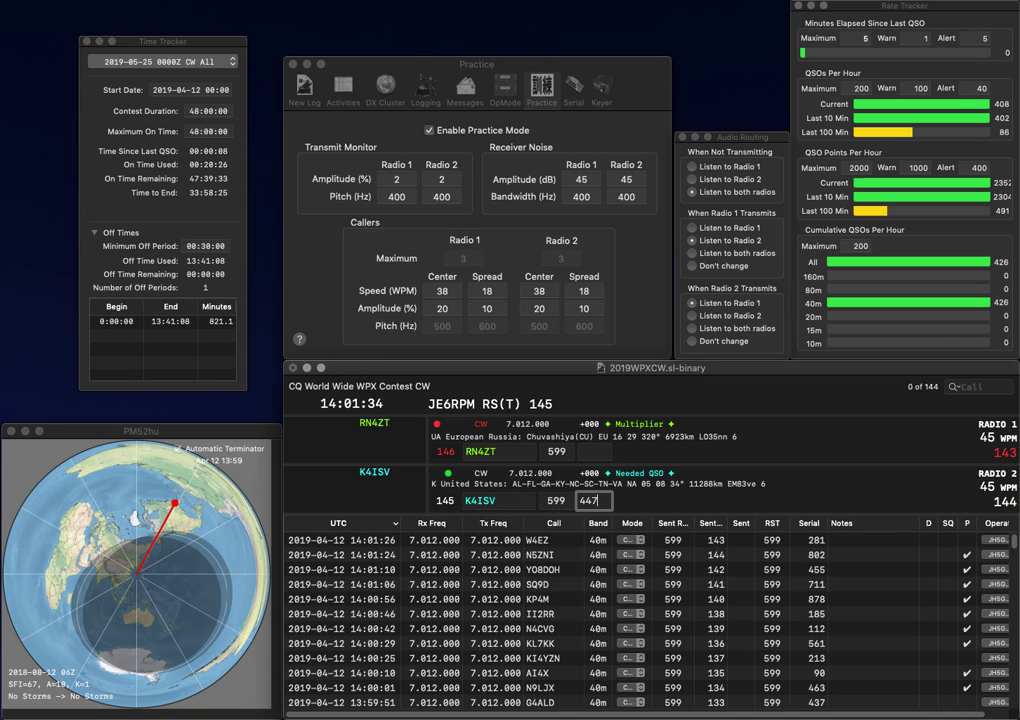
key("Return")
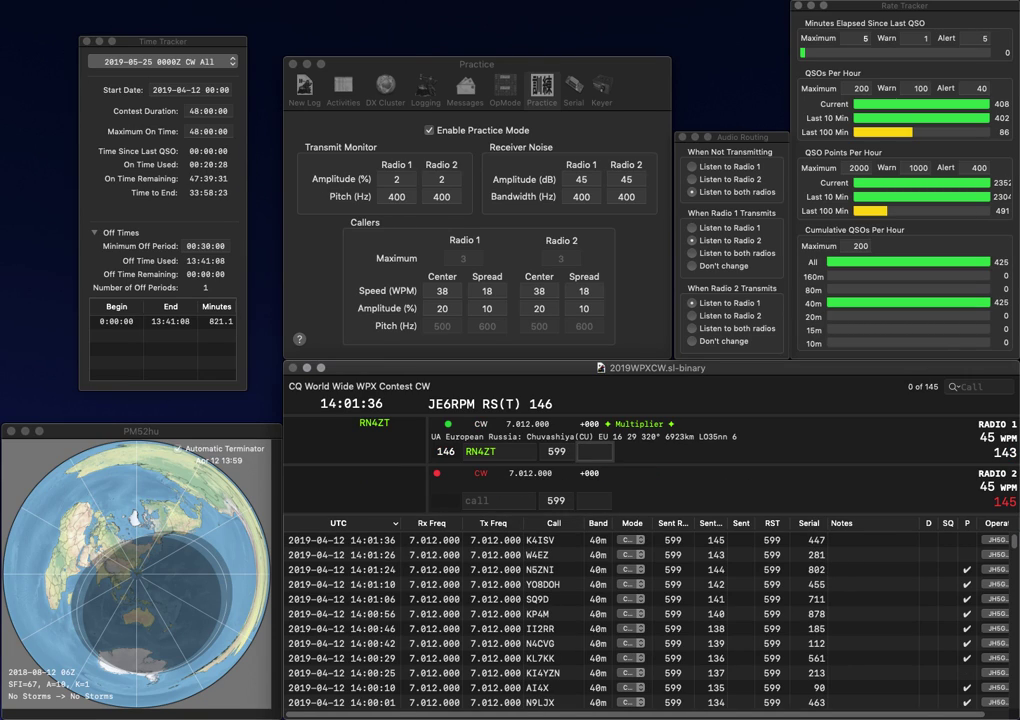
type("308")
key("Return")
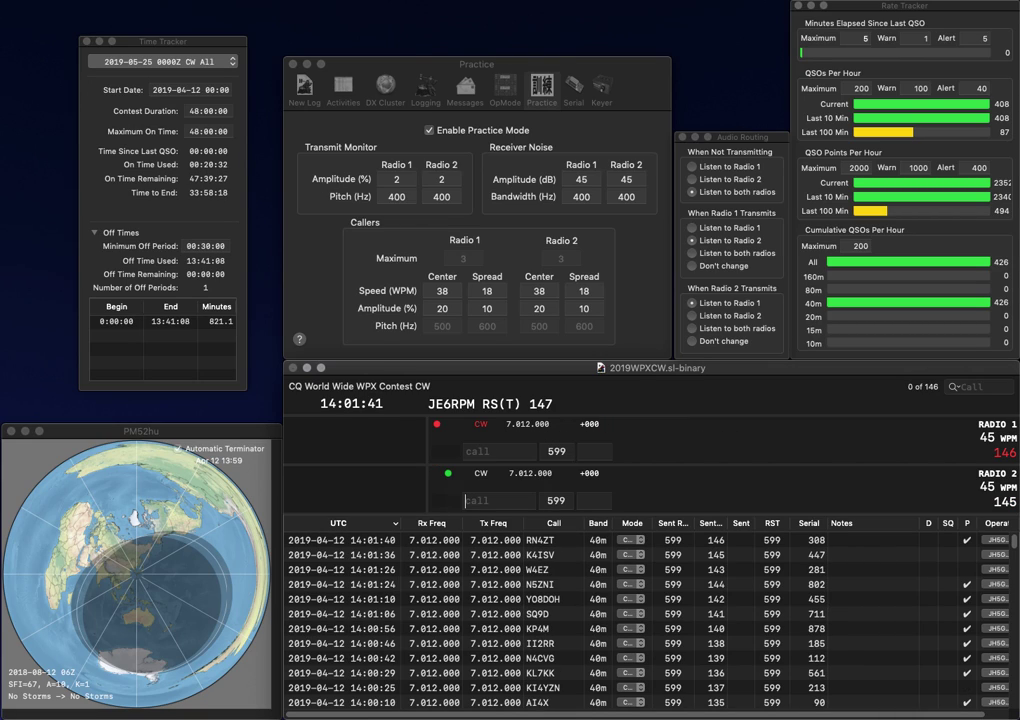
Answer the partial call S on Radio 2 and the partial call R on Radio 1
type("S")
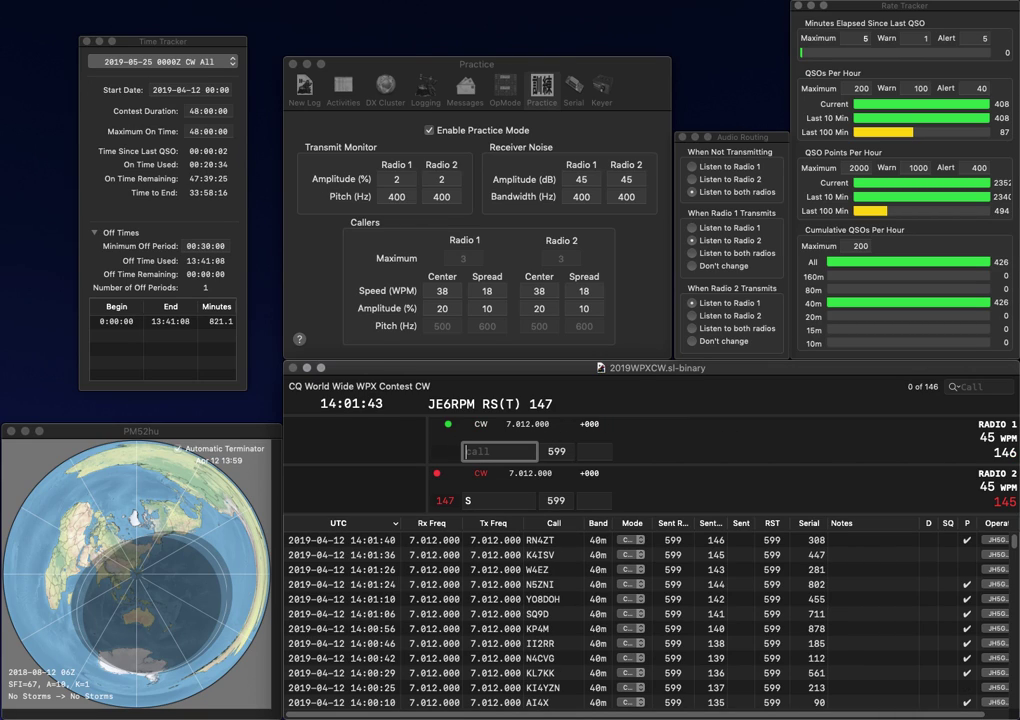
type("R")
key("Return")
Replace the partial call S on Radio 2 with DM6CS and complete R on Radio 1 to R1BW
key("BackSpace")
type("DM6CS")
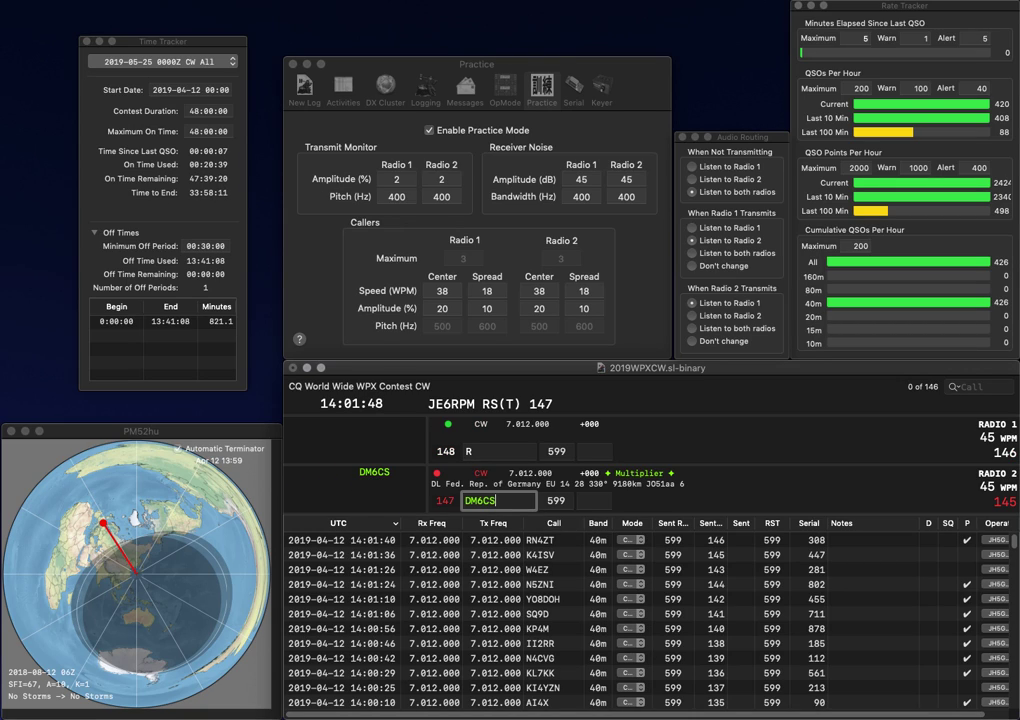
key("Return")
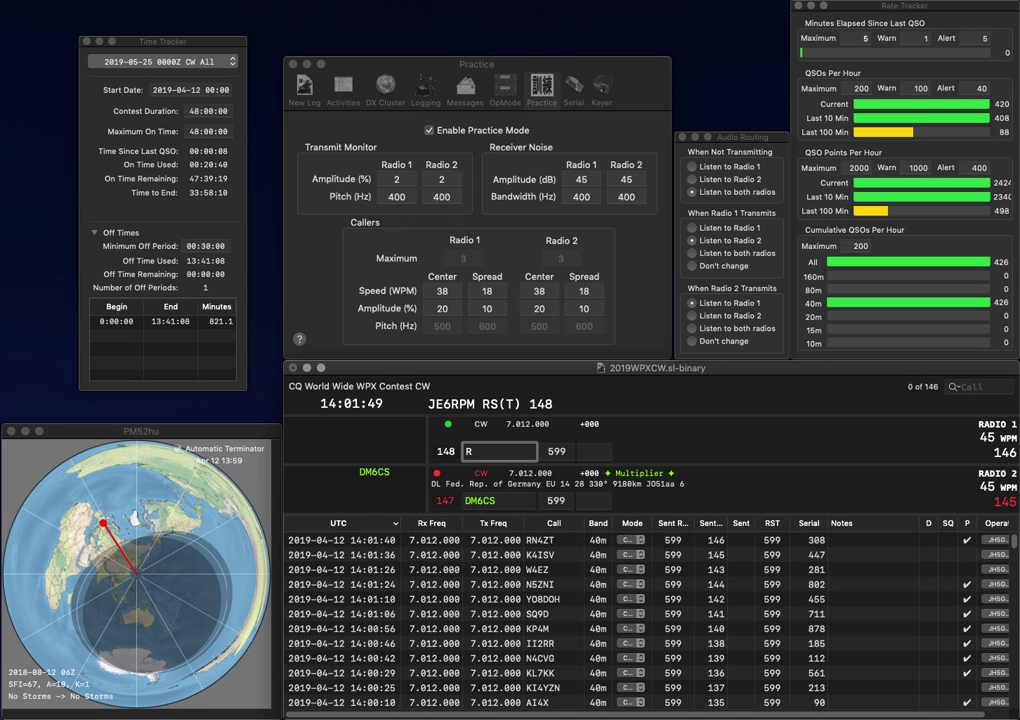
type("1BW")
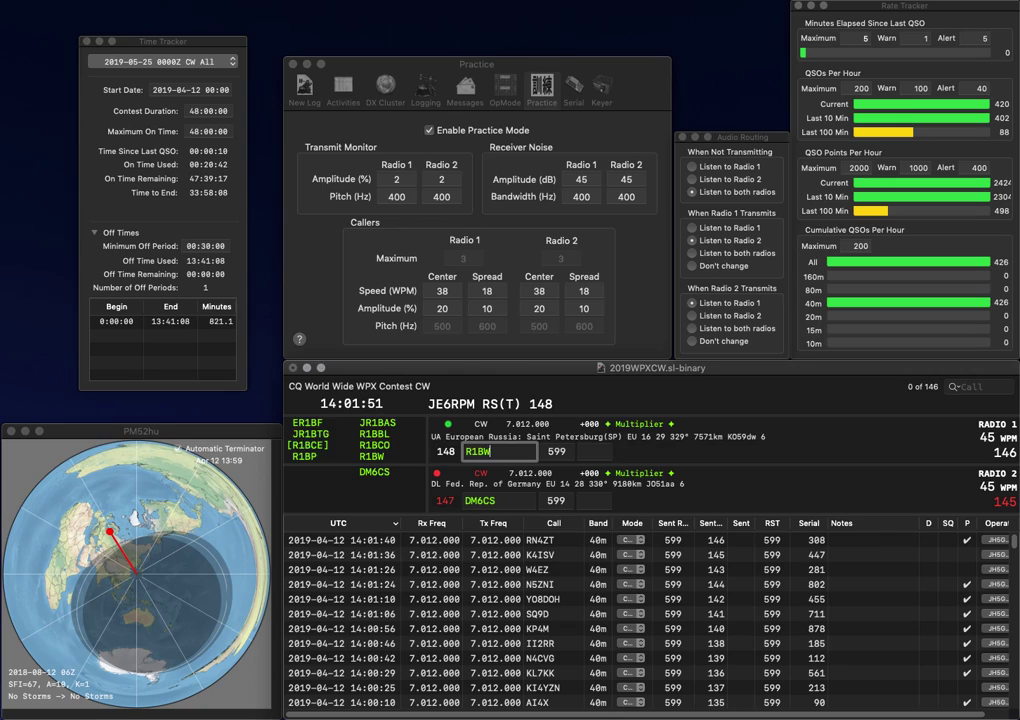
key("Return")
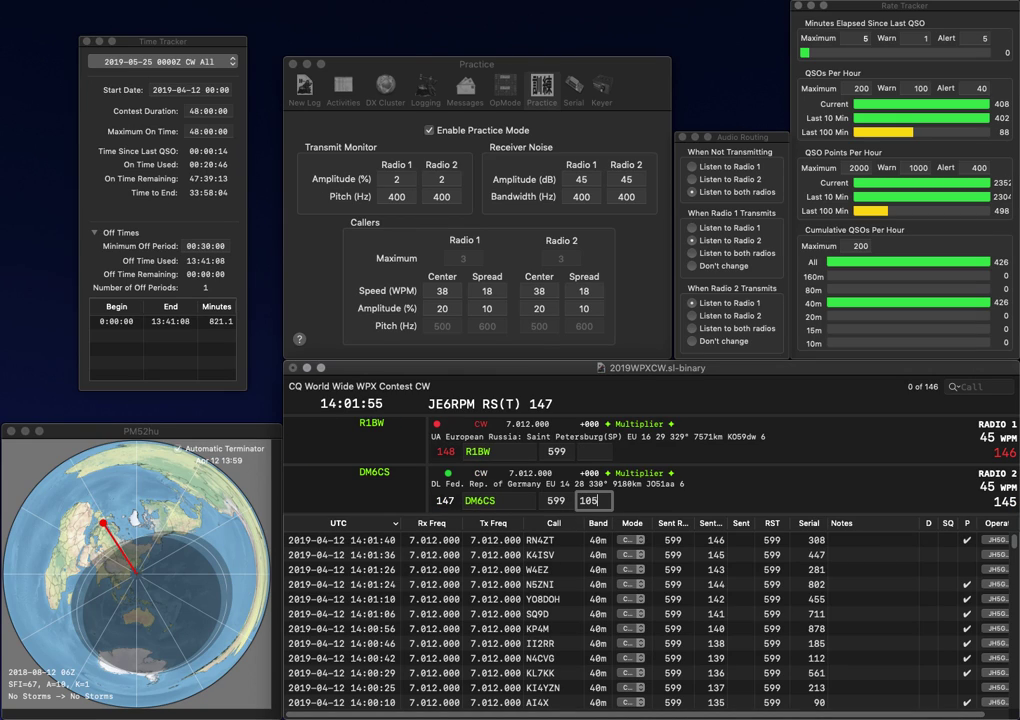
Log DM6CS on Radio 2 with received serial 105 and R1BW on Radio 1 with received serial 986
type("105")
key("Return")
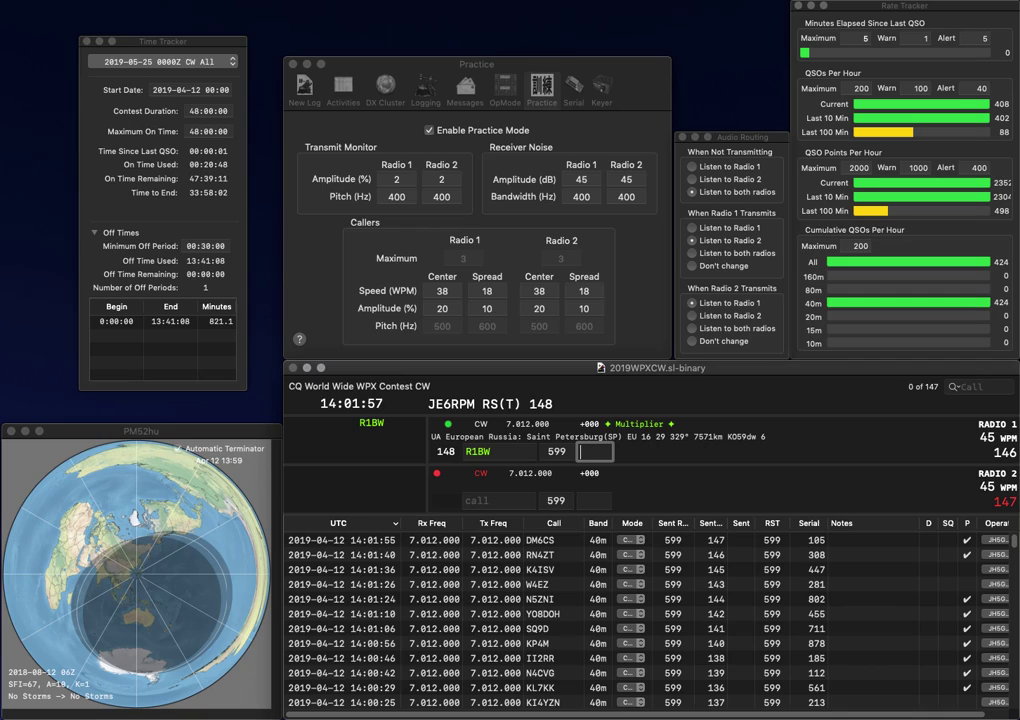
type("986")
key("Return")
Answer SP5X on Radio 1 and the partial call RB on Radio 2, completing it to KI0RB
type("RD")
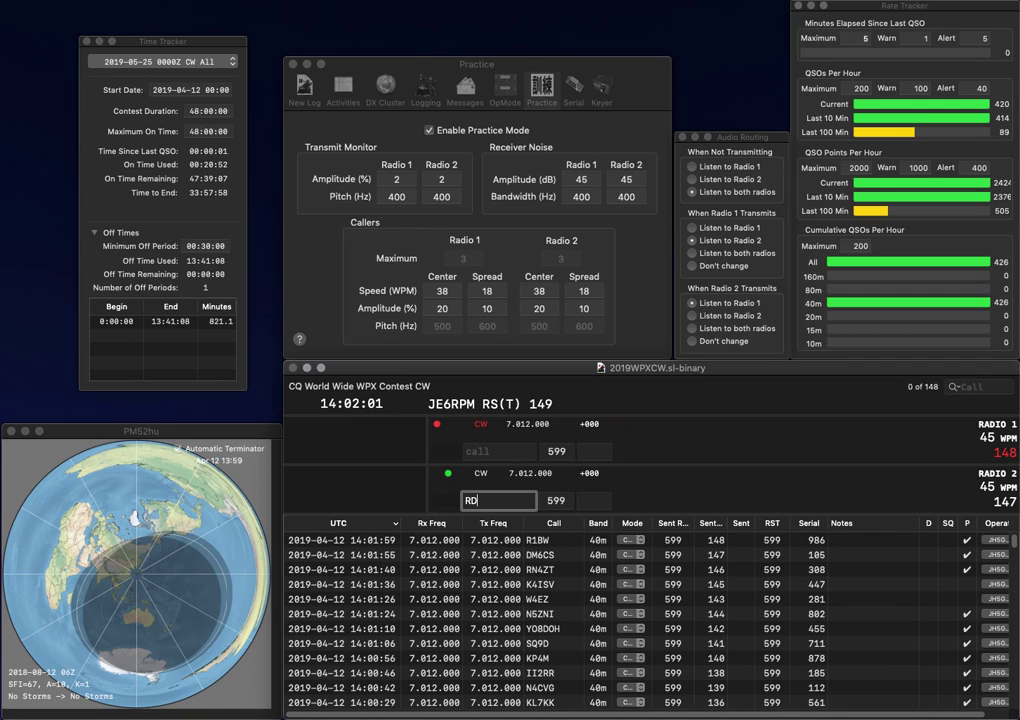
key("BackSpace")
type("B")
key("Return")
type("SP")
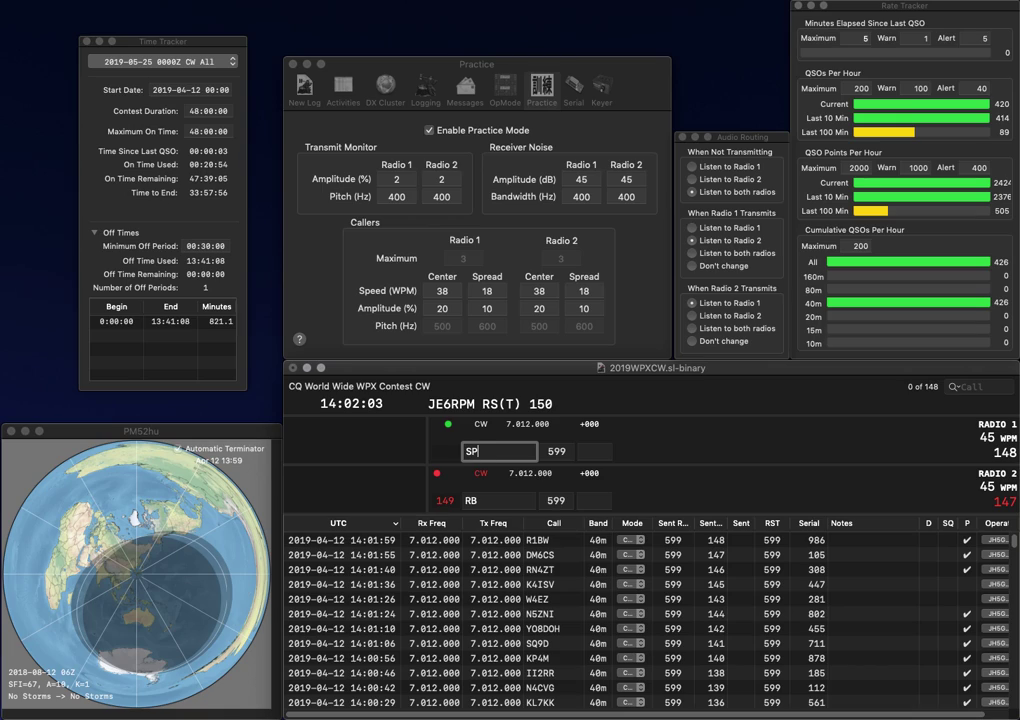
type("5X")
key("Return")
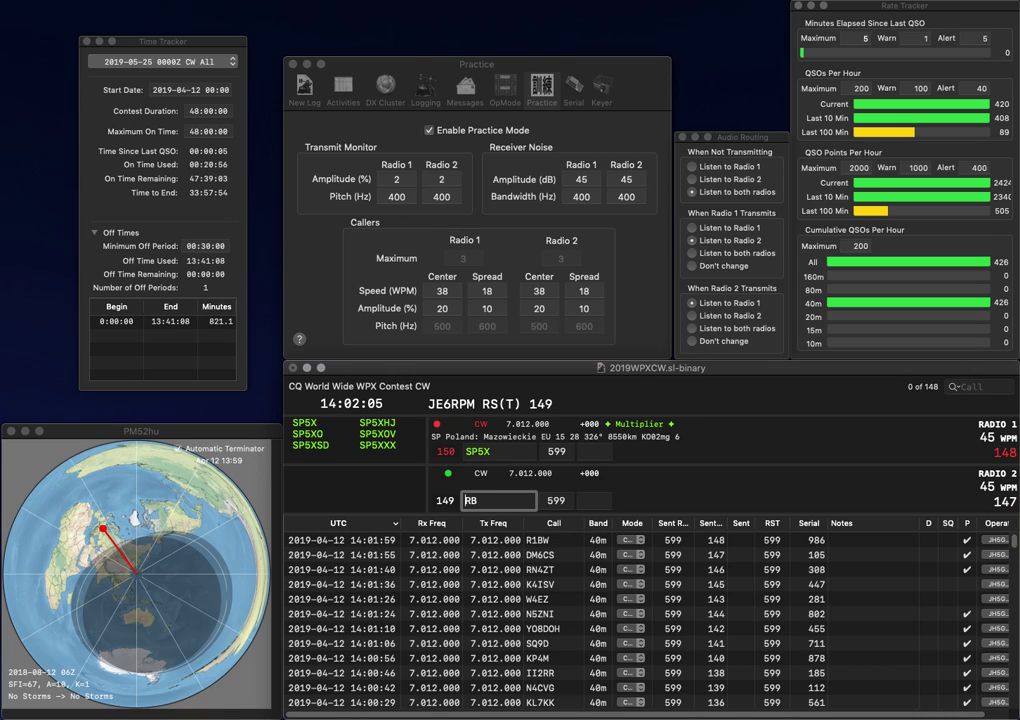
type("KI0")
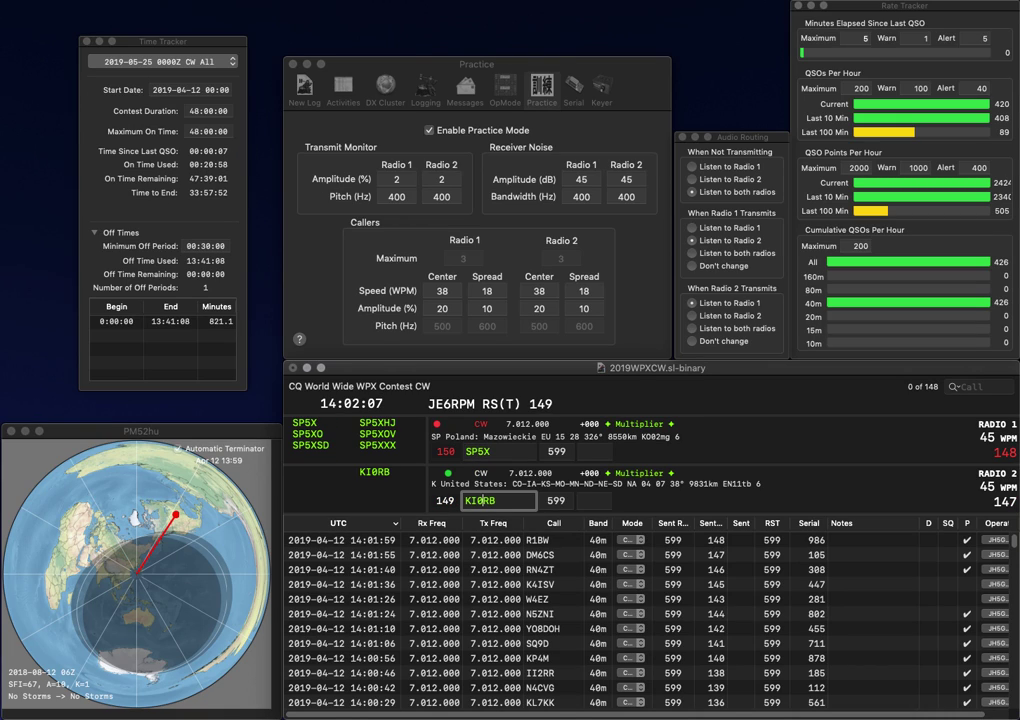
key("Return")
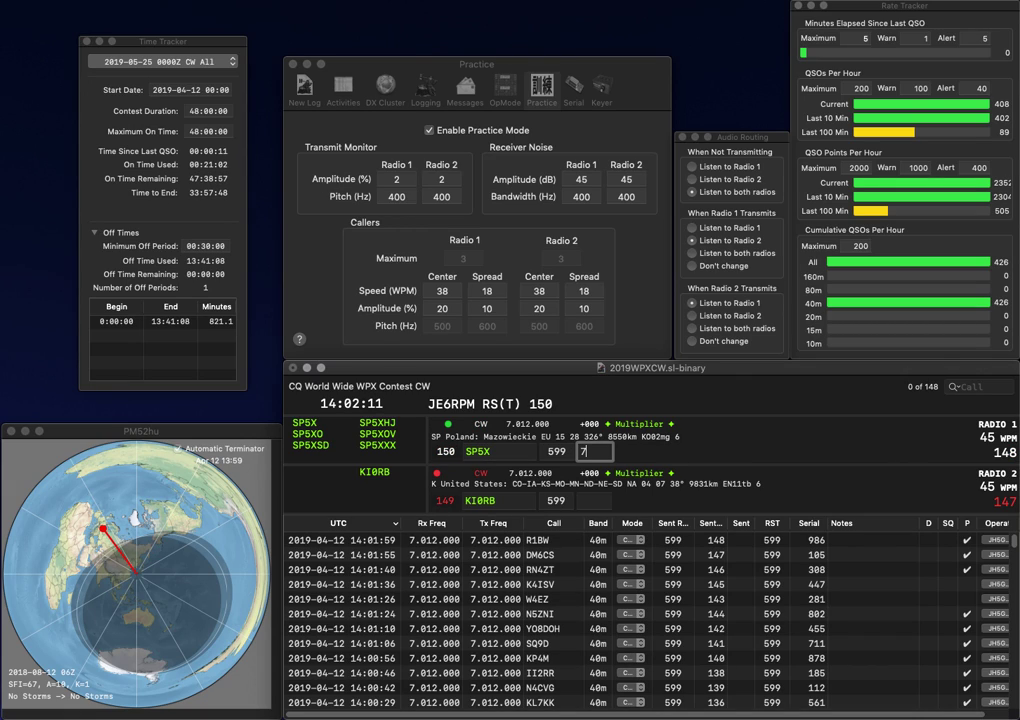
Log SP5X on Radio 1 with received serial 748 and KI0RB on Radio 2 with received serial 259
type("748")
key("Return")
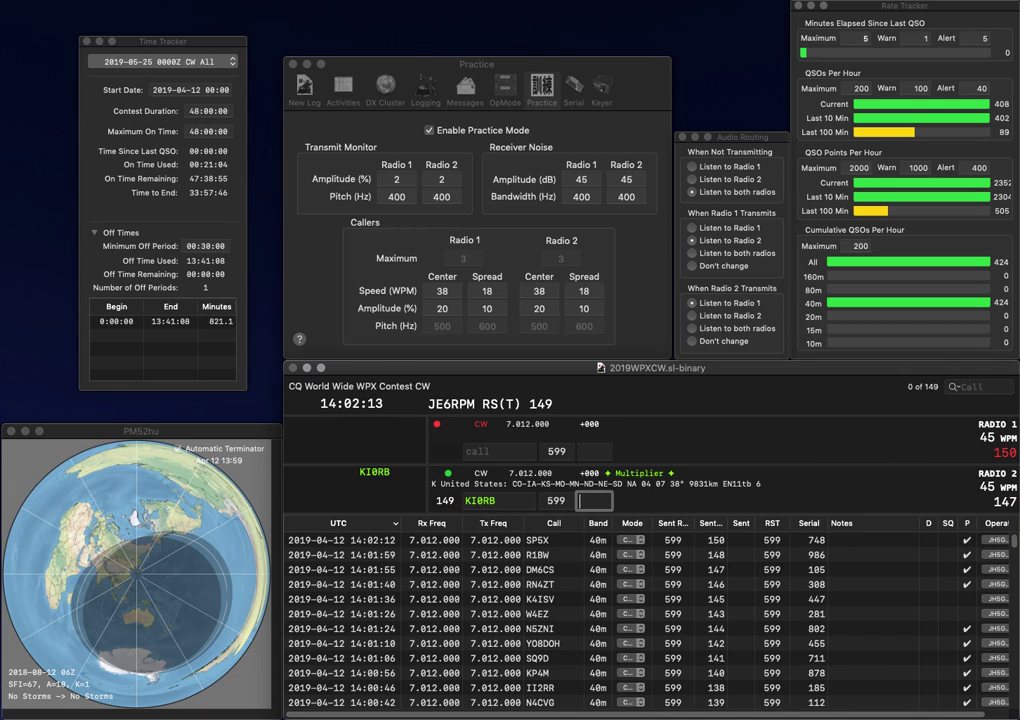
type("2598")
key("Return")
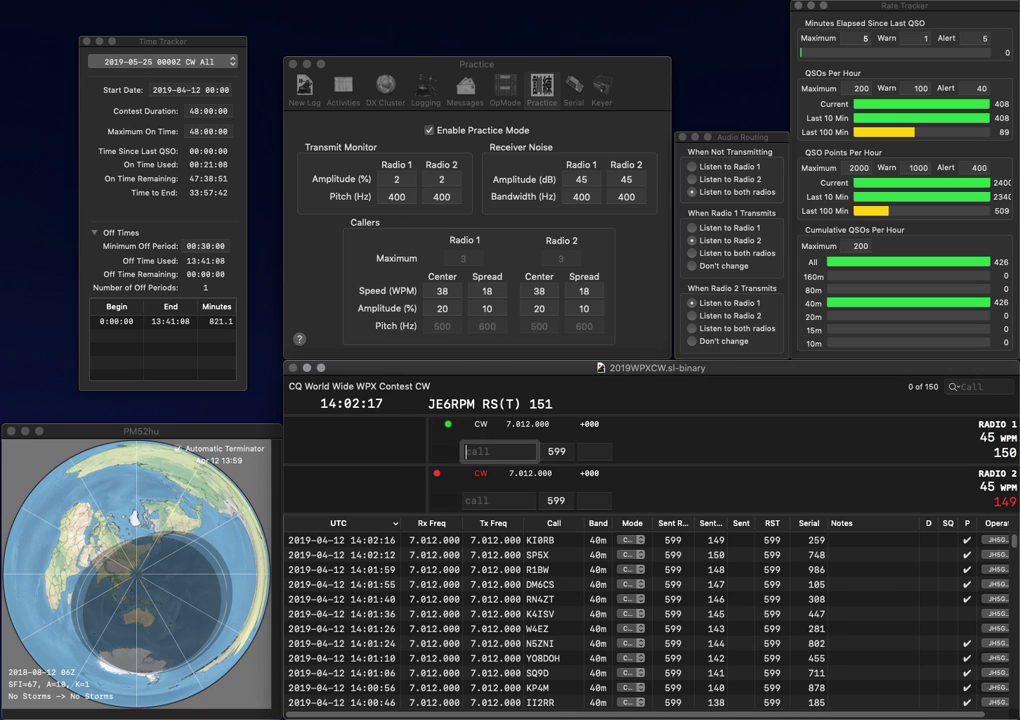
type("AHA")
type("I7HA")
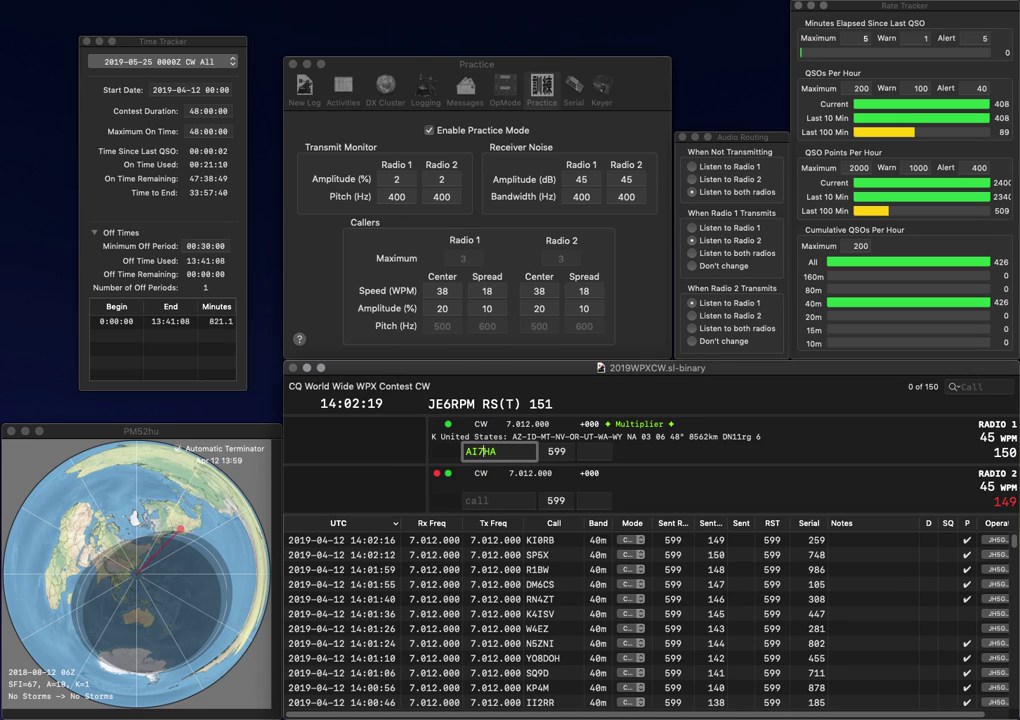
key("Return")
type("WB2EZG")
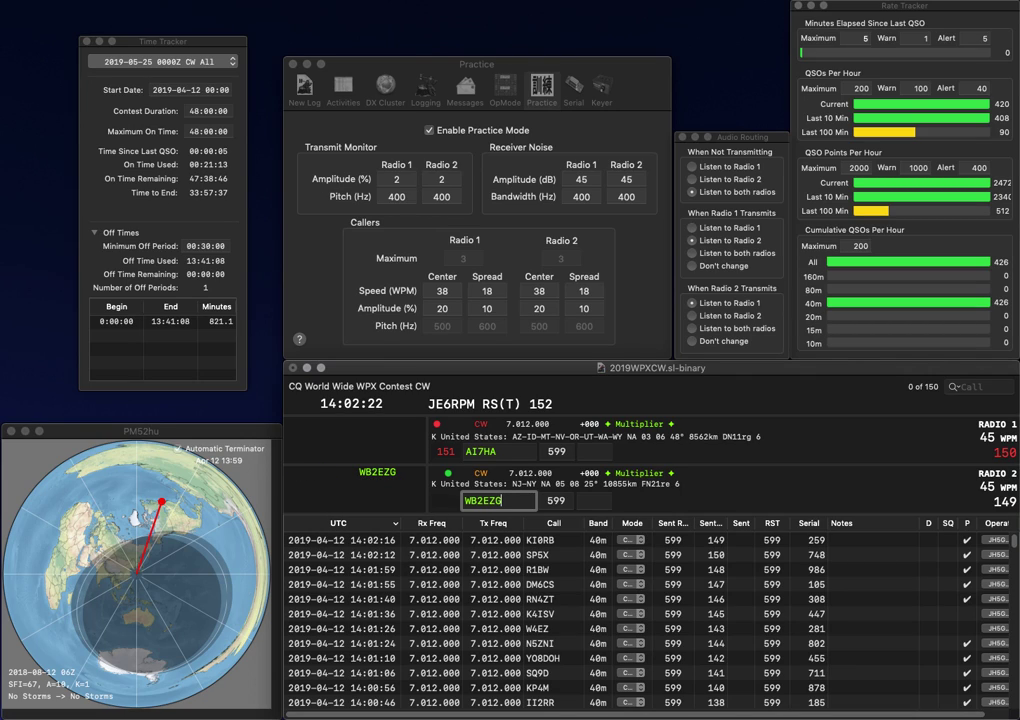
key("Return")
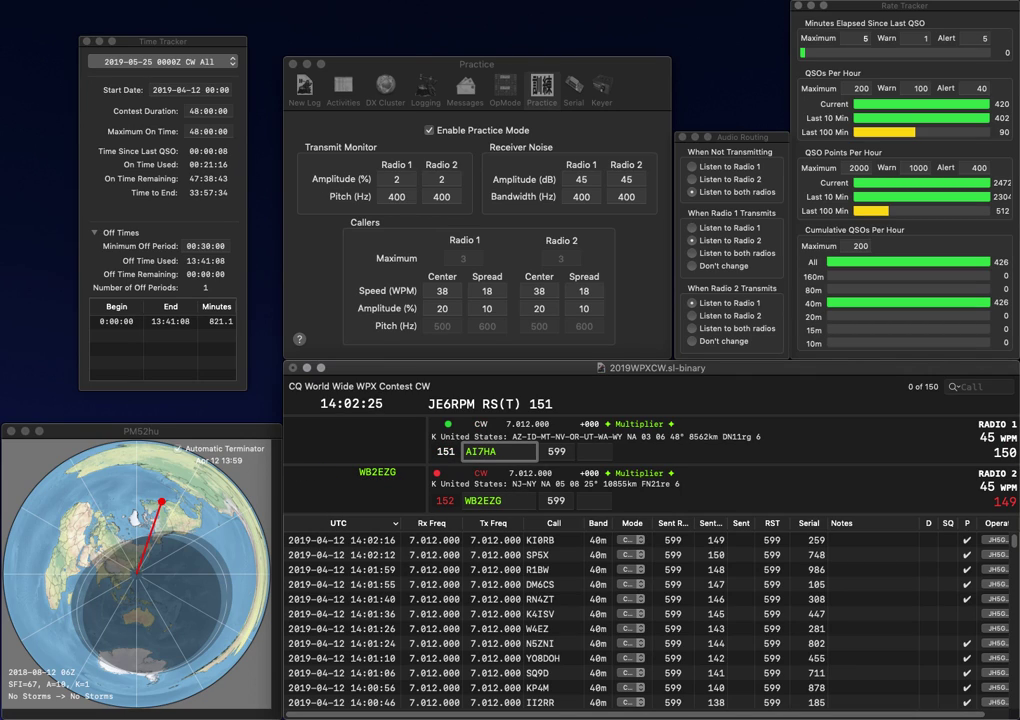
key("Left")
key("BackSpace")
type("G")
key("Return")
Log WB2EZG on Radio 2 with received serial 429 and AG7HA on Radio 1 with received serial 10
key("space")
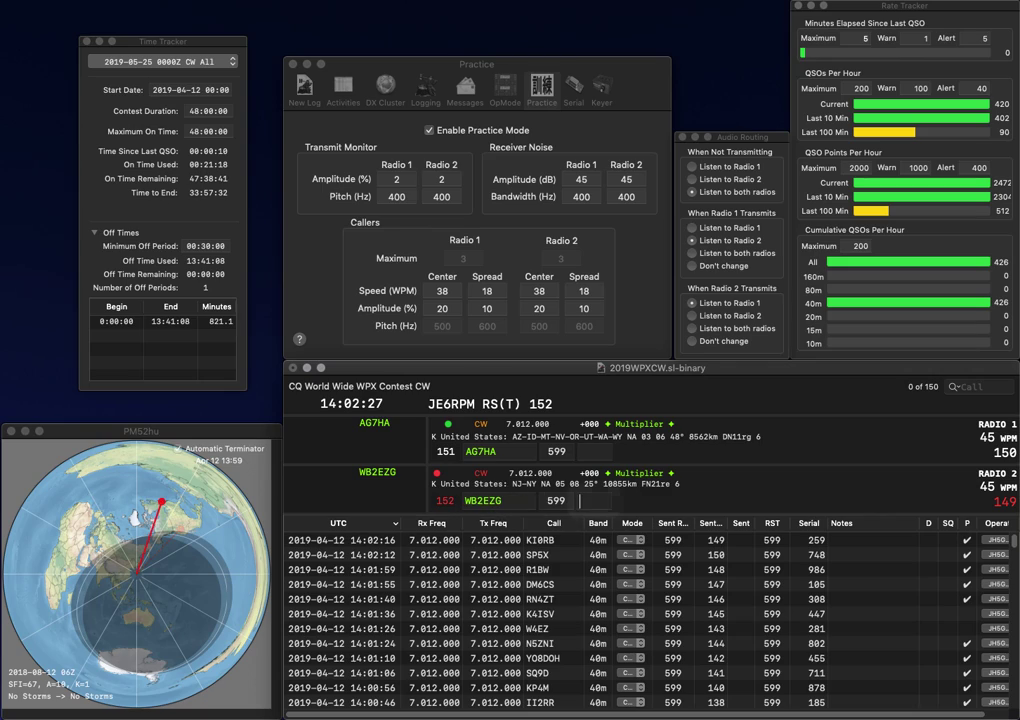
type("4")
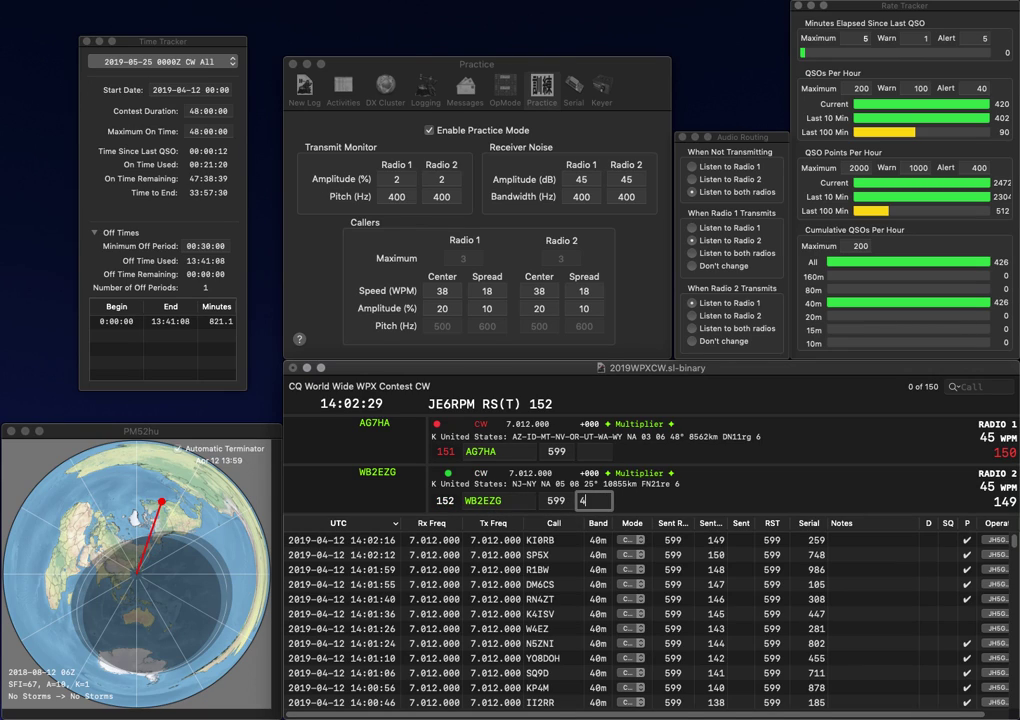
type("29")
key("Return")
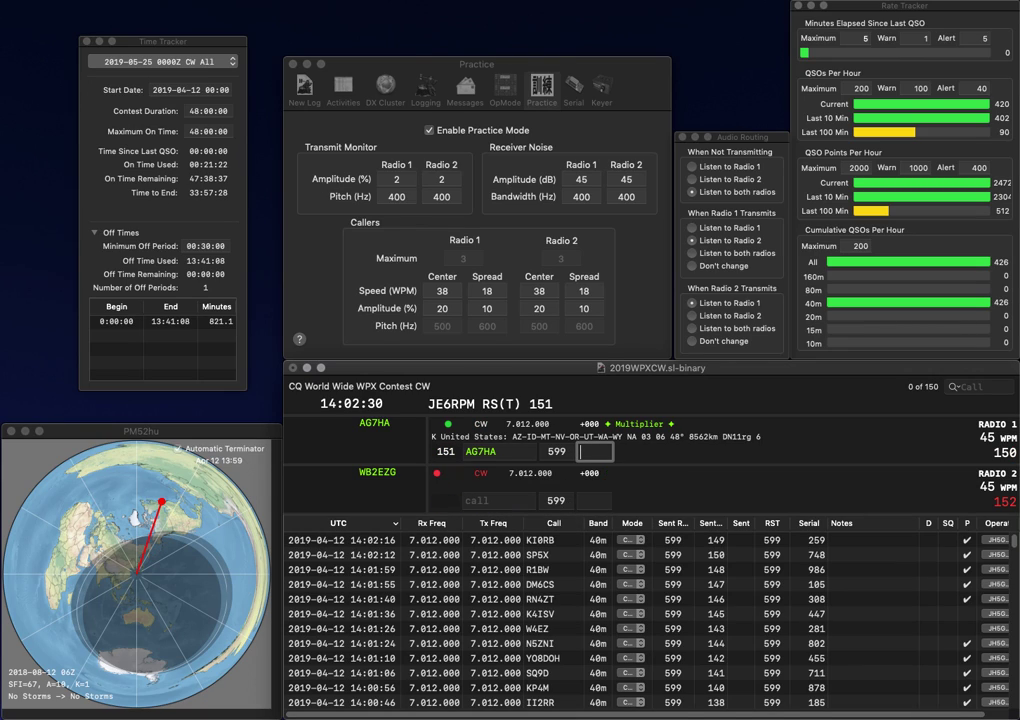
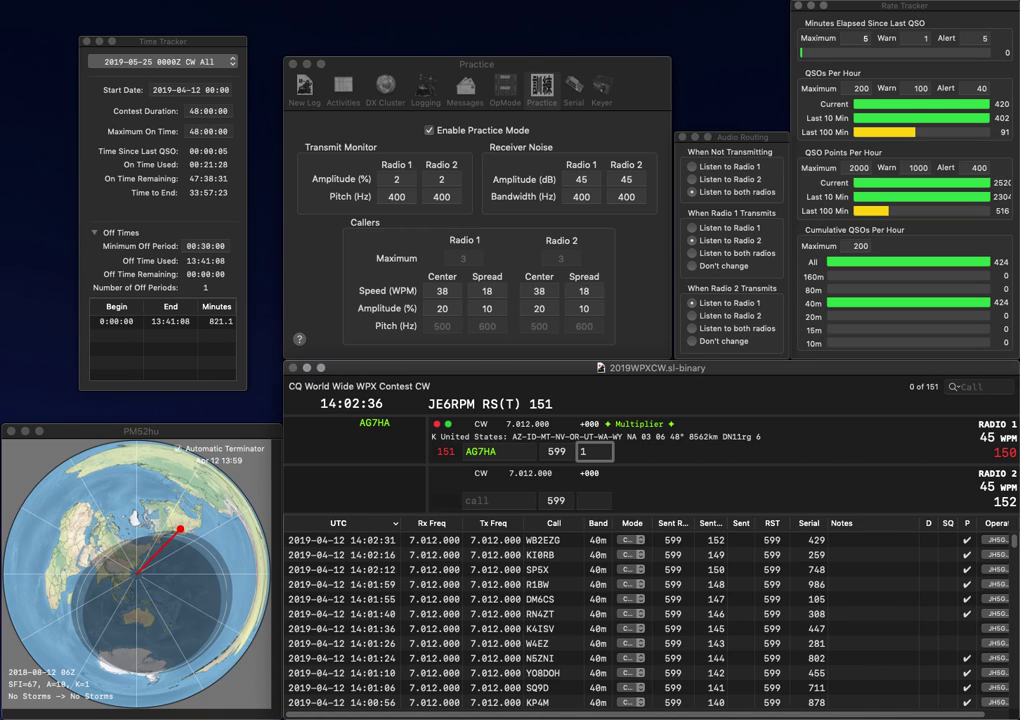
type("0")
key("Return")
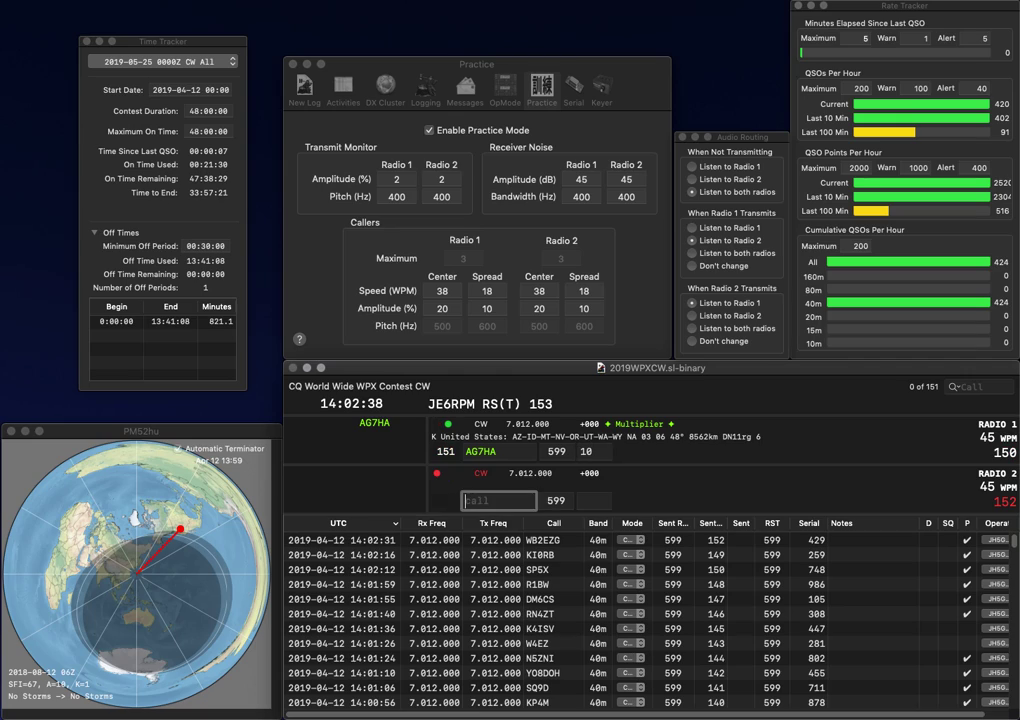
type("O")
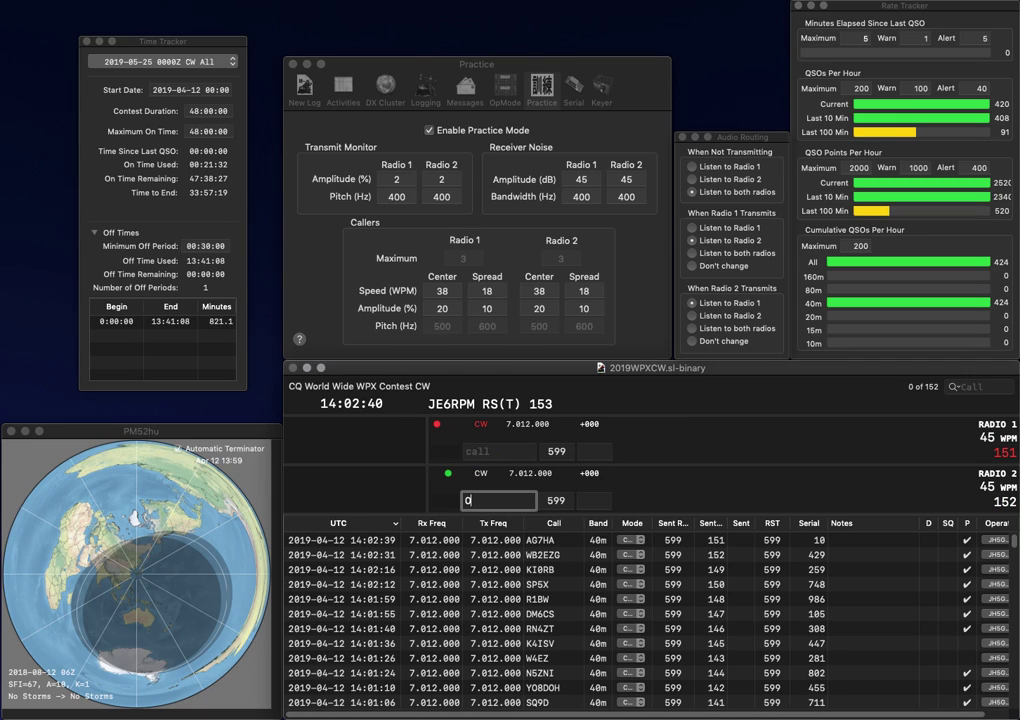
type("H6XY")
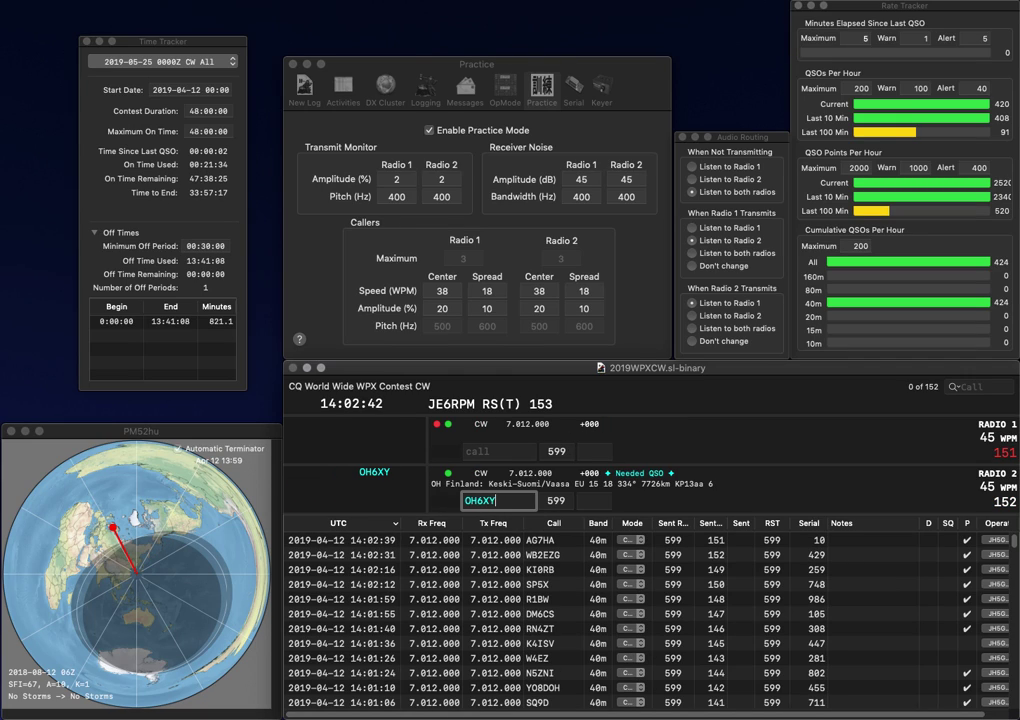
key("Return")
type("VE5")
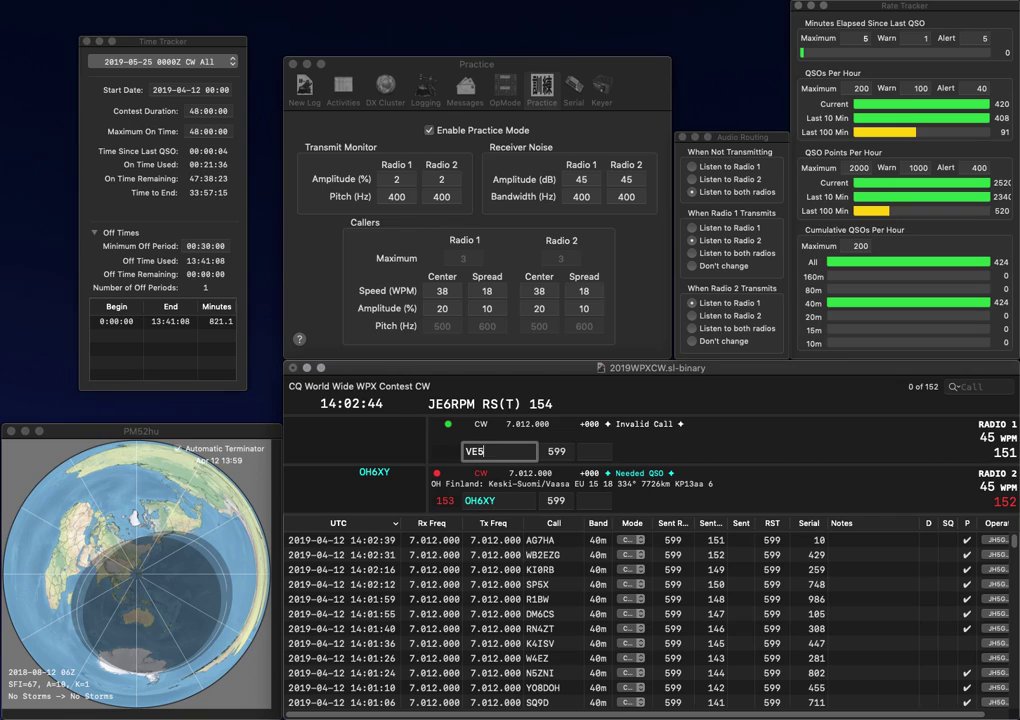
type("6")
key("BackSpace")
type("AA")
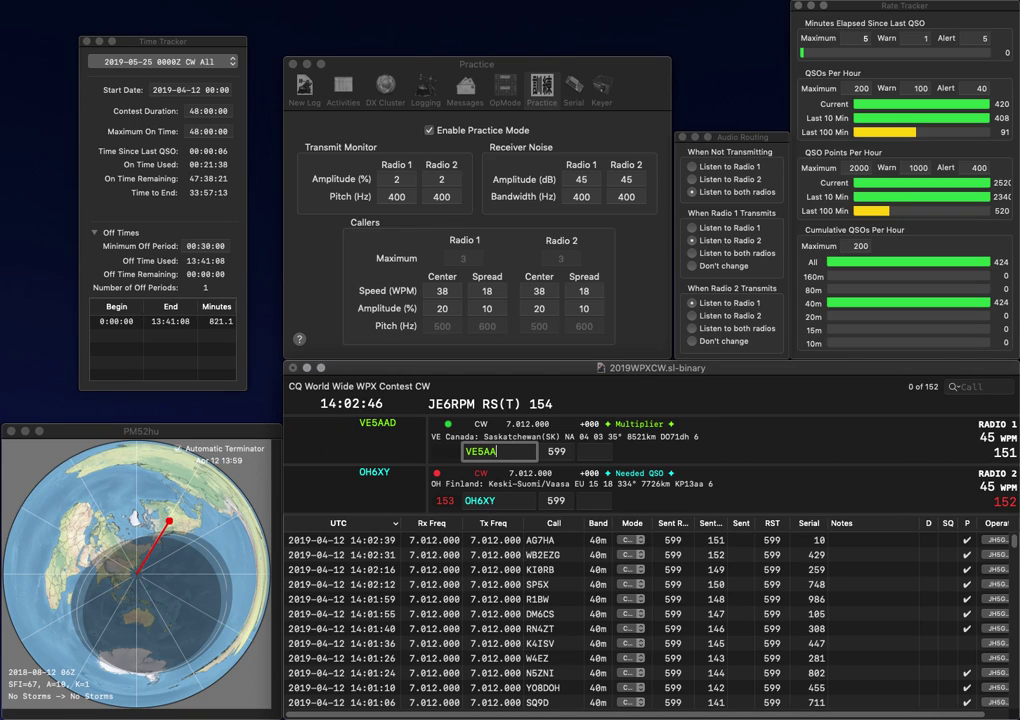
type("D")
key("Return")
type("291")
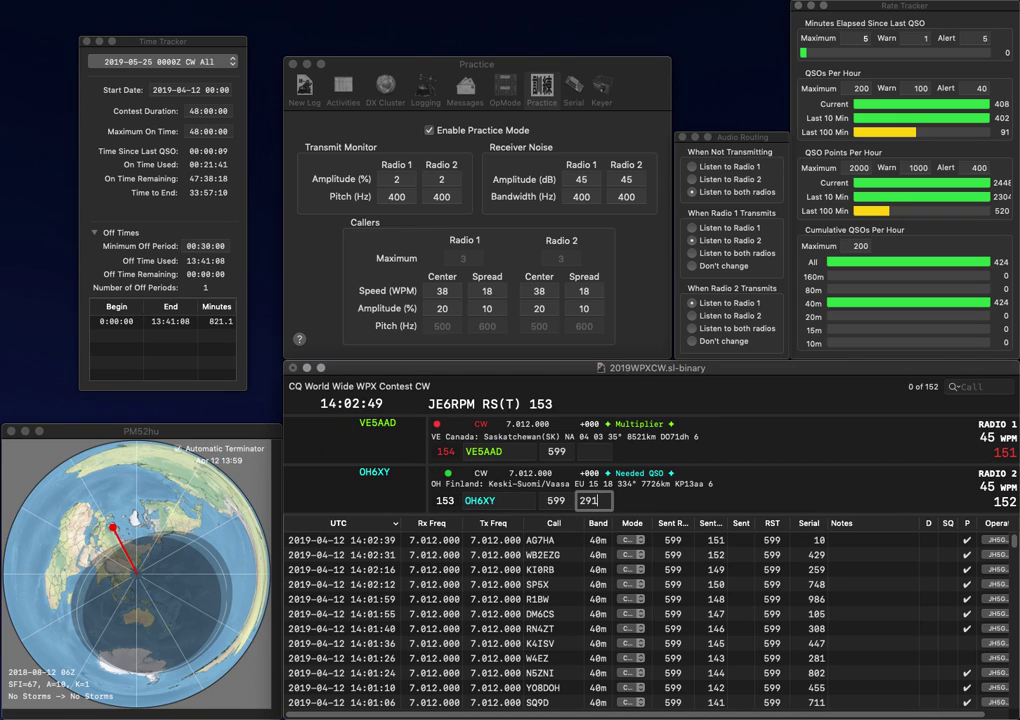
key("Return")
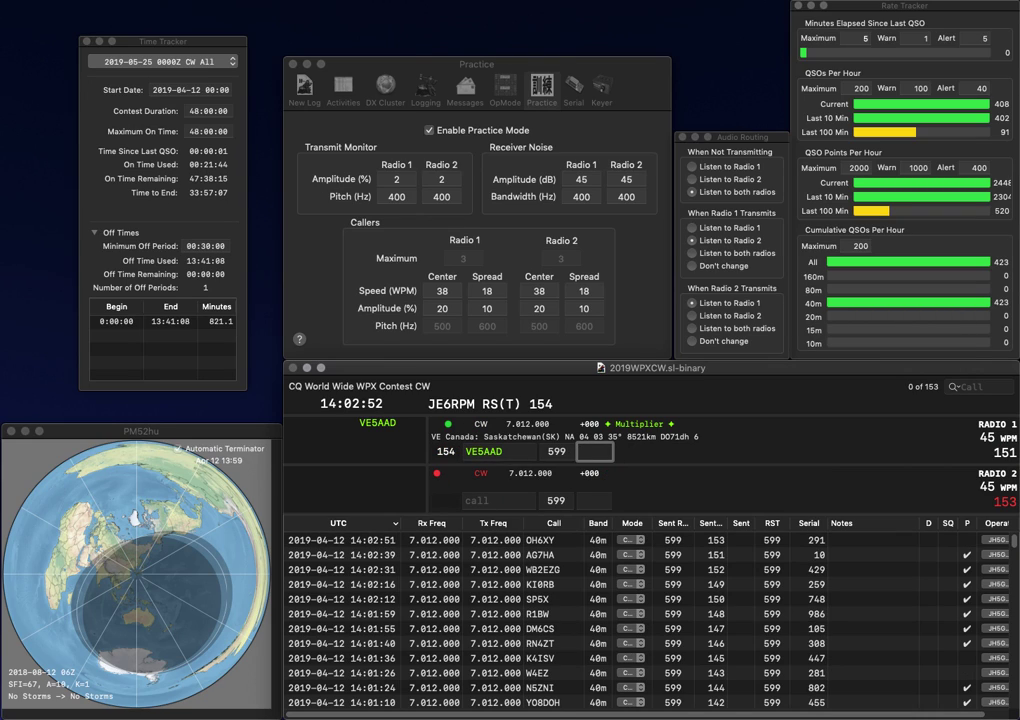
type("989")
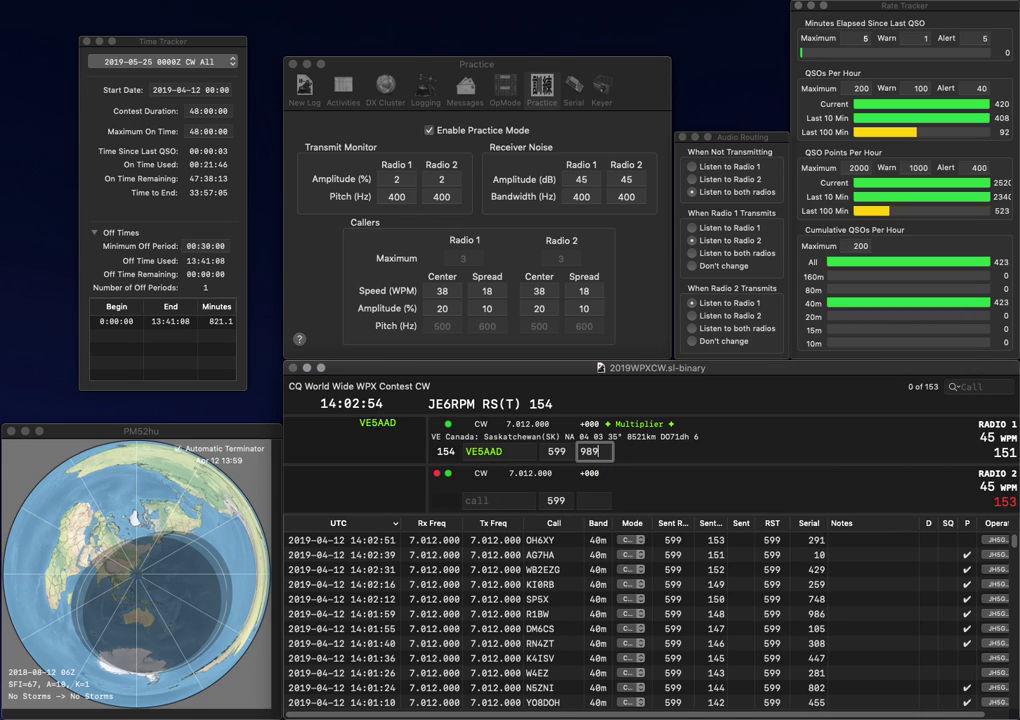
key("Return")
Enter the partial call XNA on Radio 2, complete it to W5XNA and answer it, and answer TA2LG on Radio 1
type("XNA")
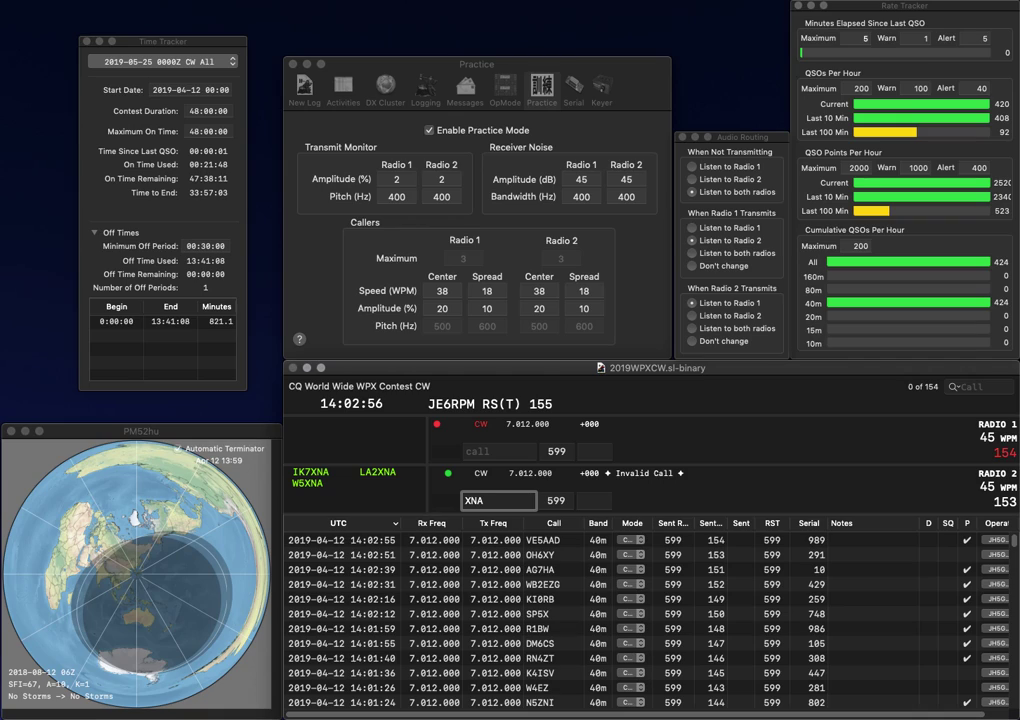
key("Home")
type("W5")
key("Return")
type("TA")
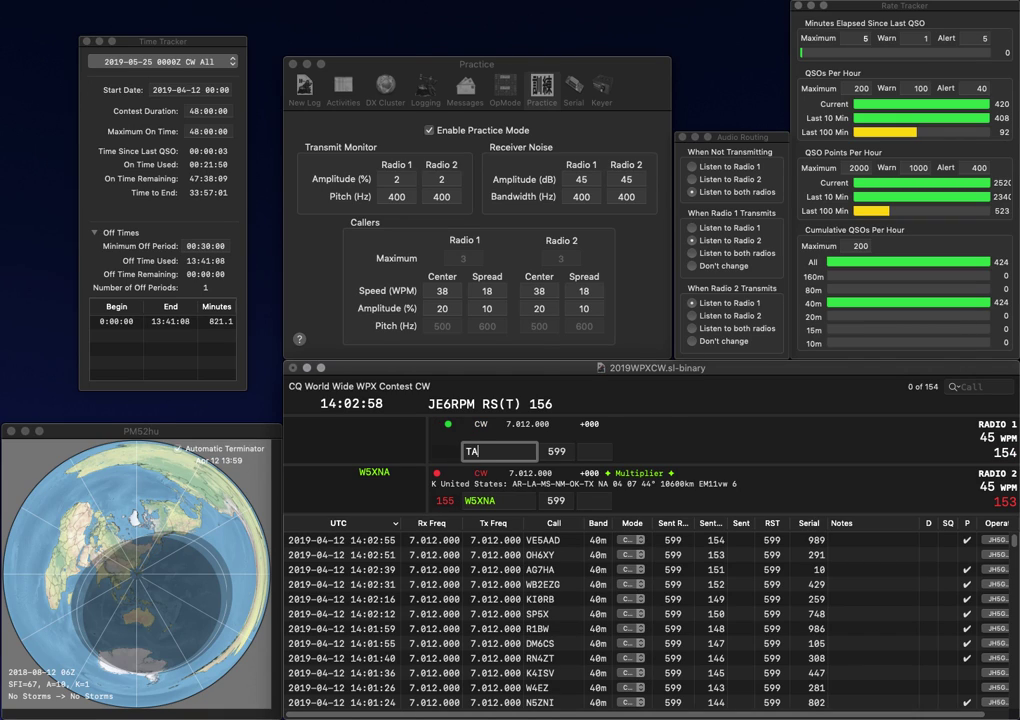
type("2LG")
key("Return")
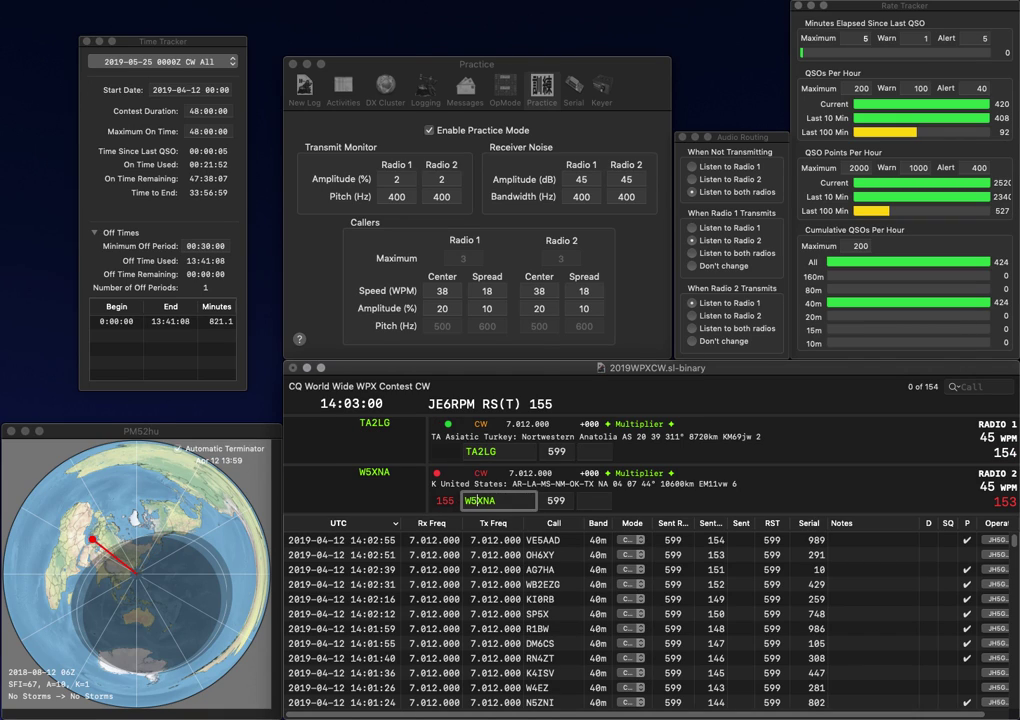
key("space")
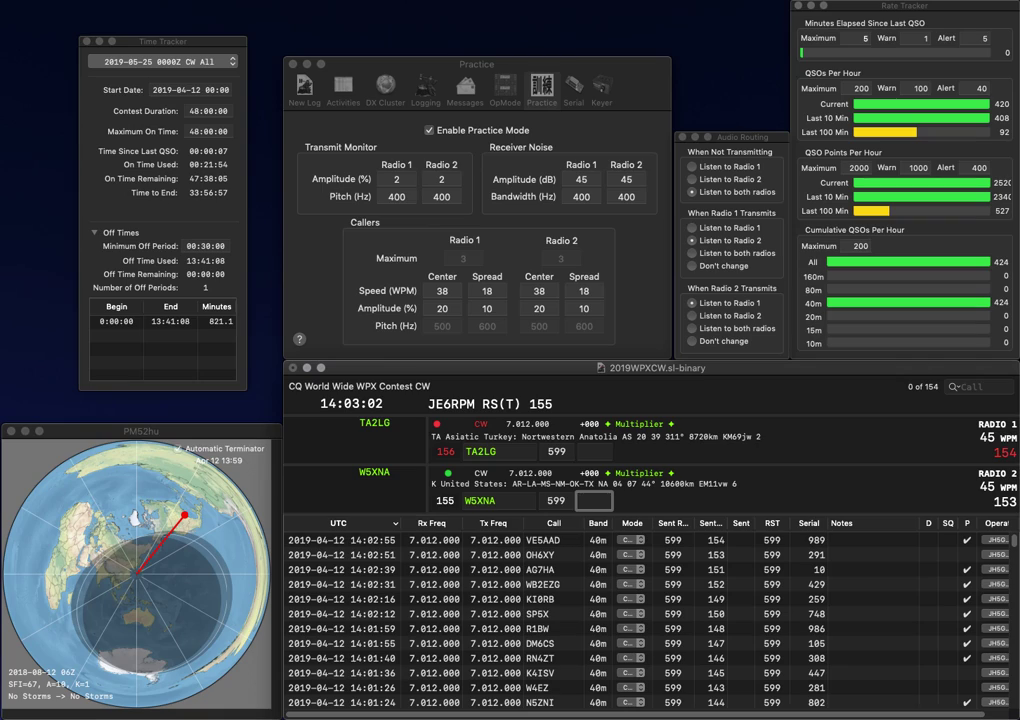
type("216")
key("Return")
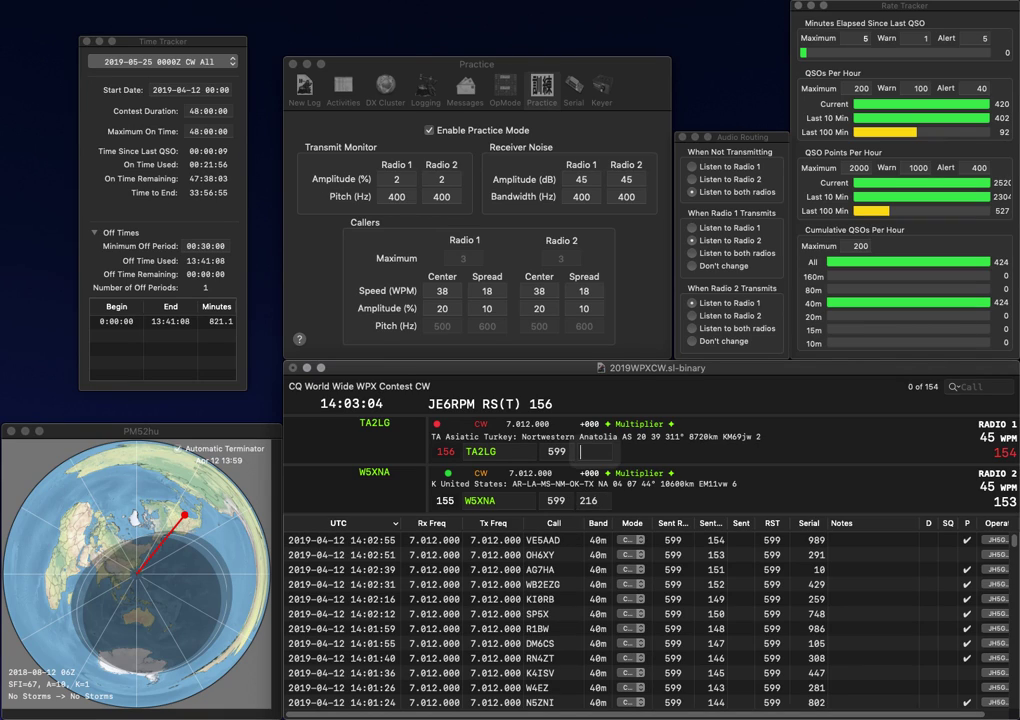
type("4")
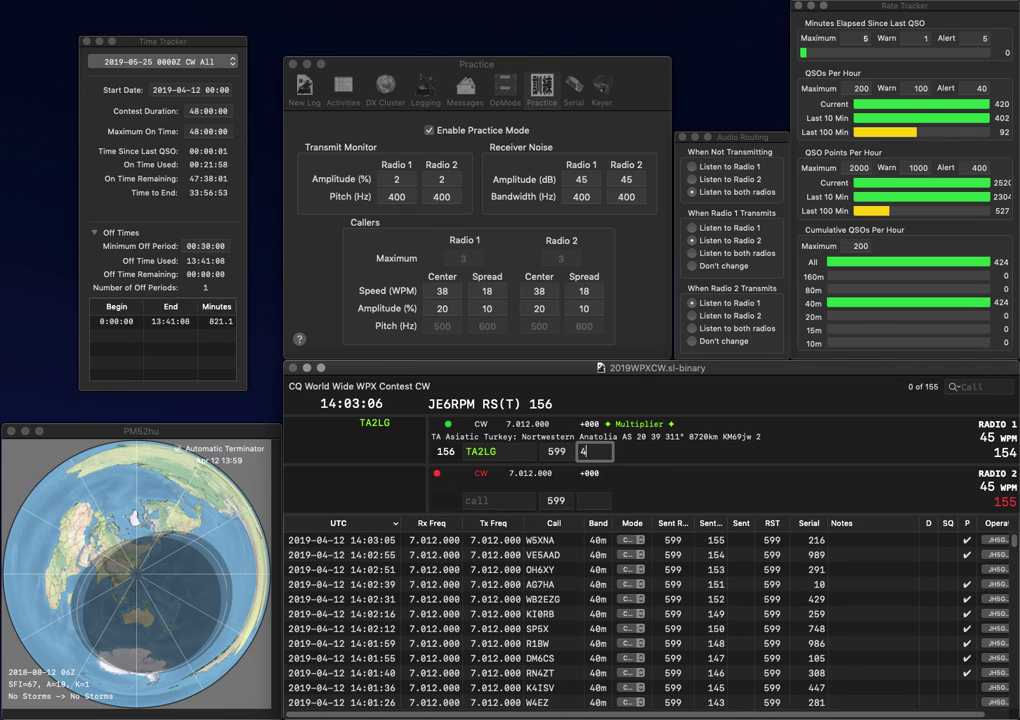
type("16")
key("Return")
Answer W7PU on Radio 2 and the partial call CN on Radio 1
type("W7PU")
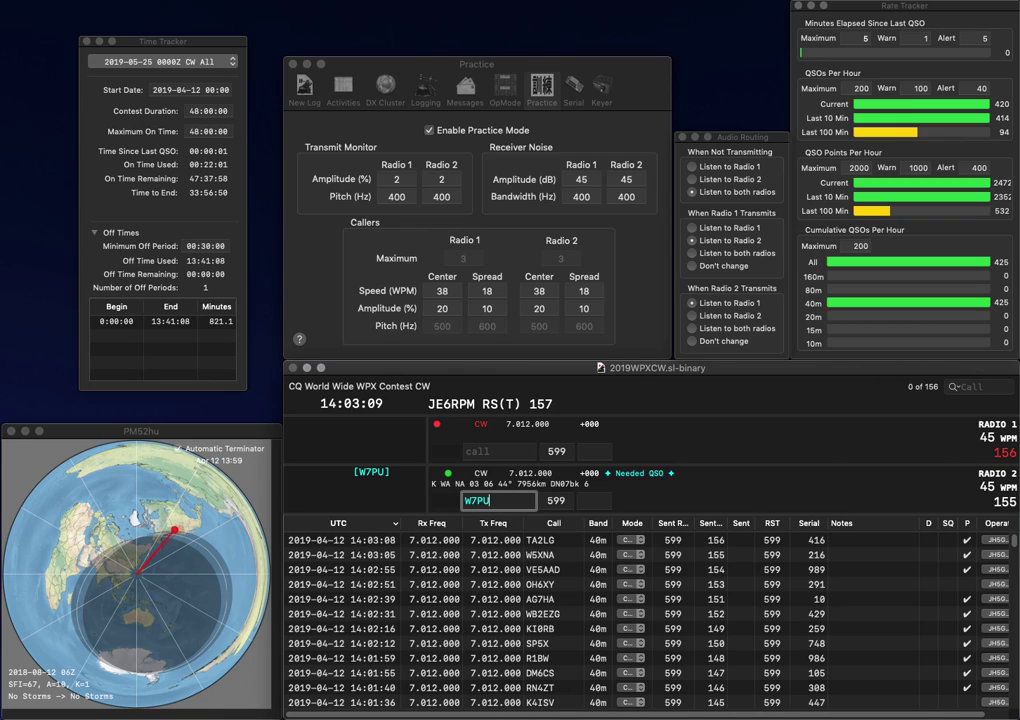
key("Return")
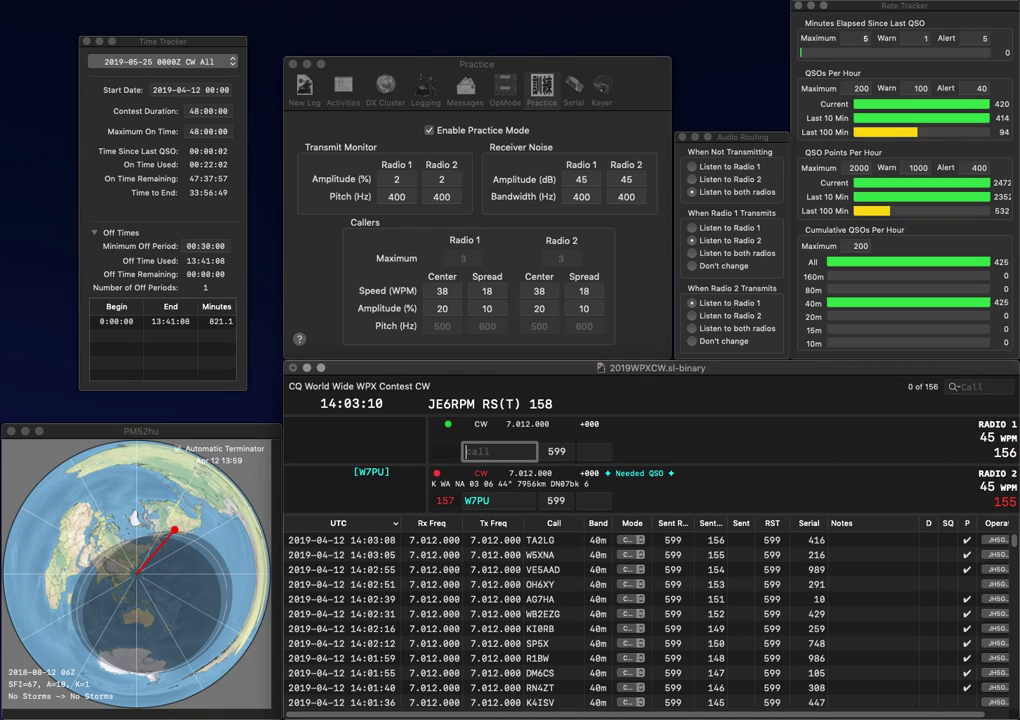
type("CN")
key("Return")
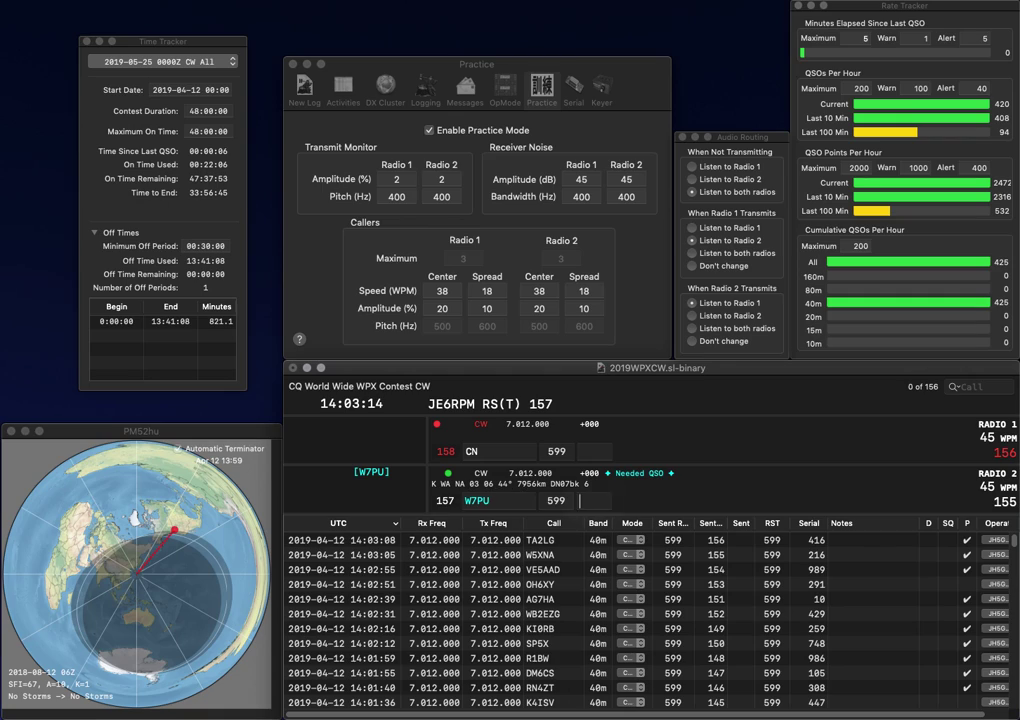
key("Tab")
type("4")
key("Return")
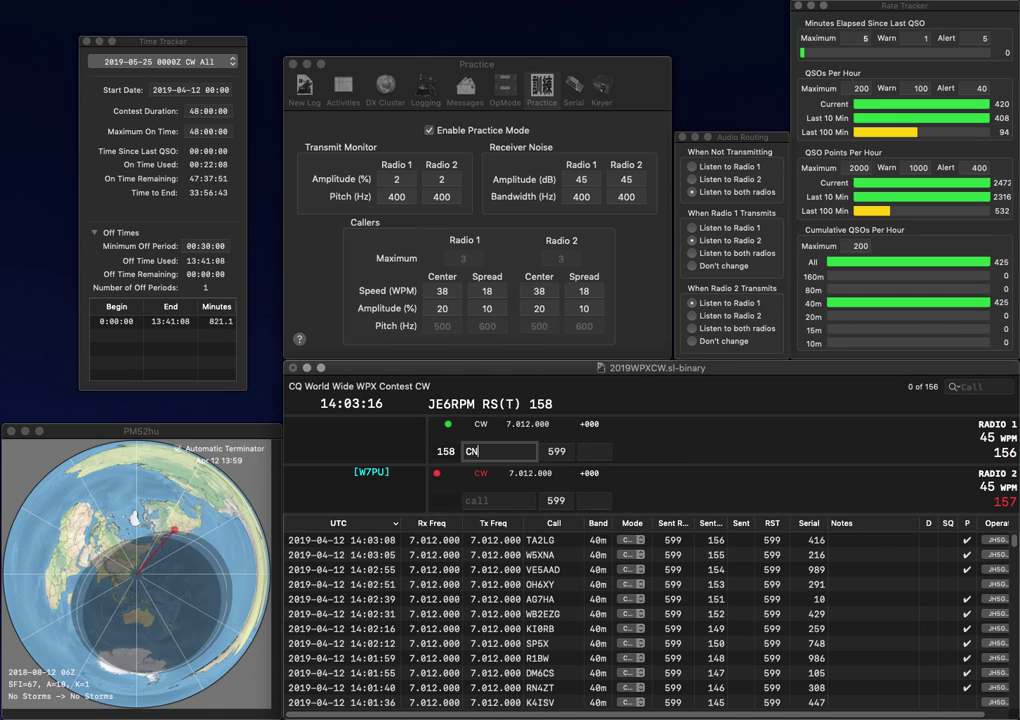
Replace the partial call on Radio 1 with W9TW and answer it, and answer UA0DM on Radio 2
type("W9TW")
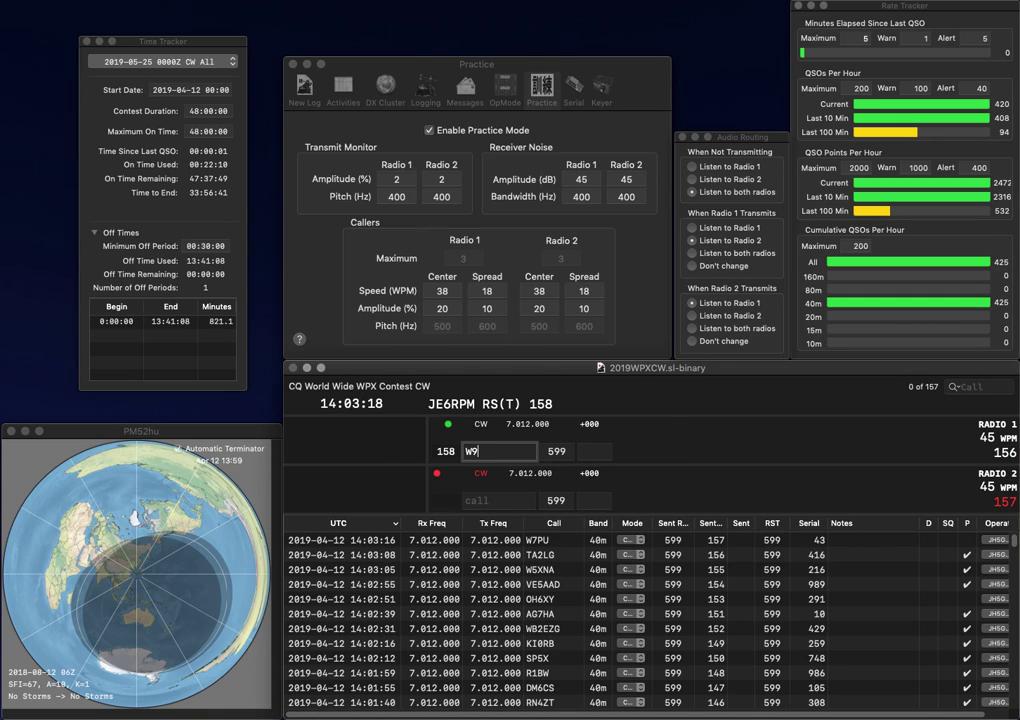
key("Return")
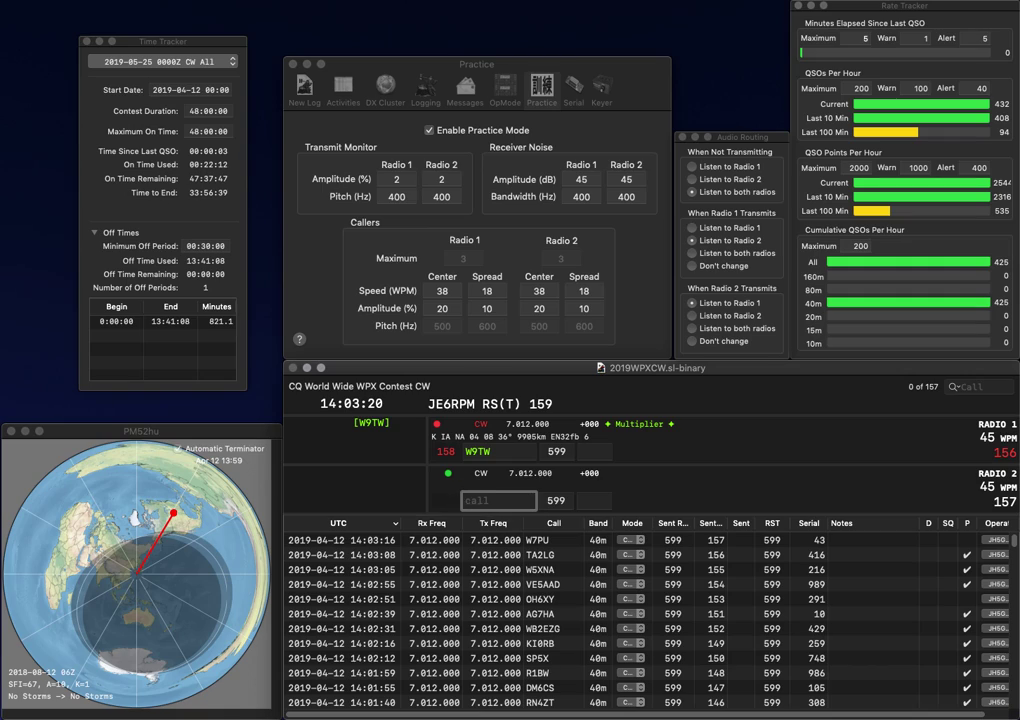
type("0DM")
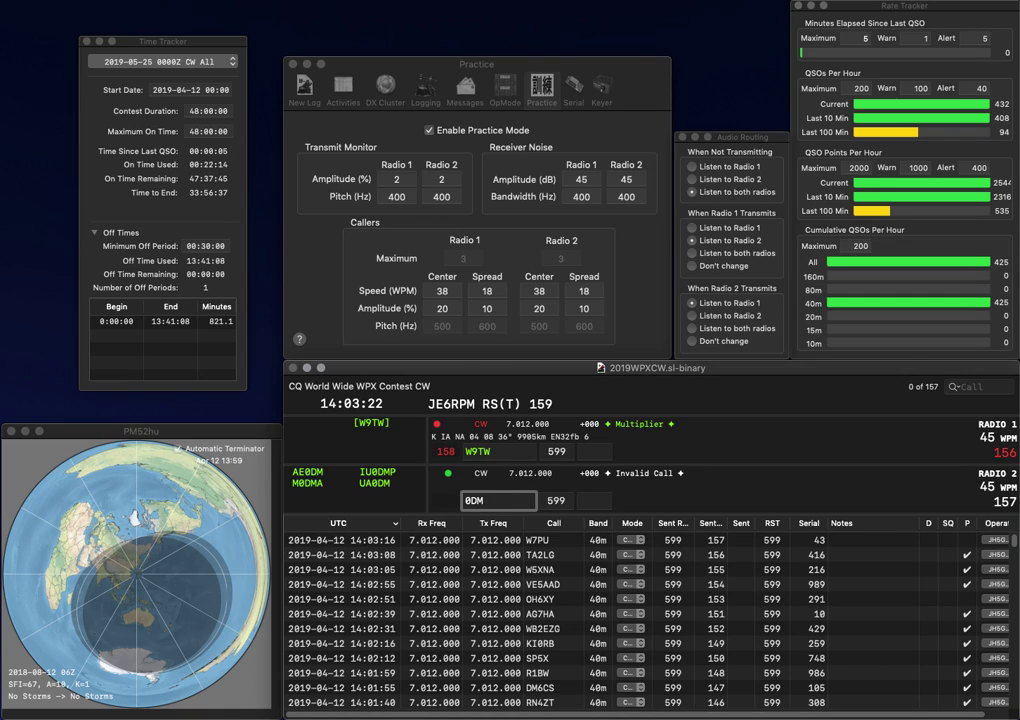
key("Home")
type("UA")
key("Return")
key("space")
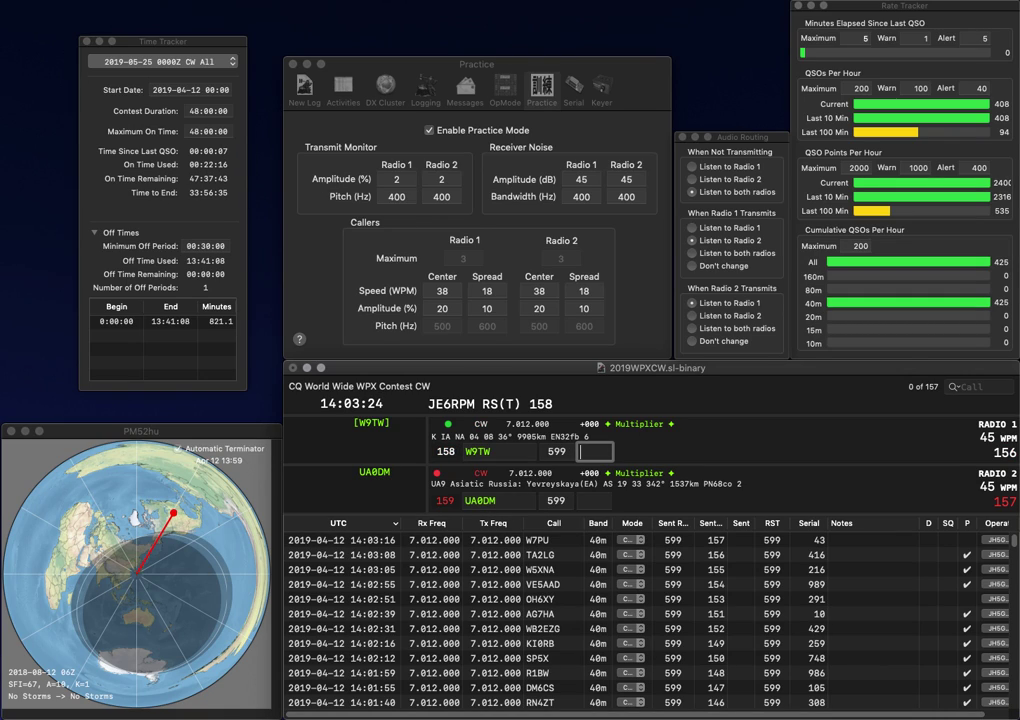
type("733")
key("Return")
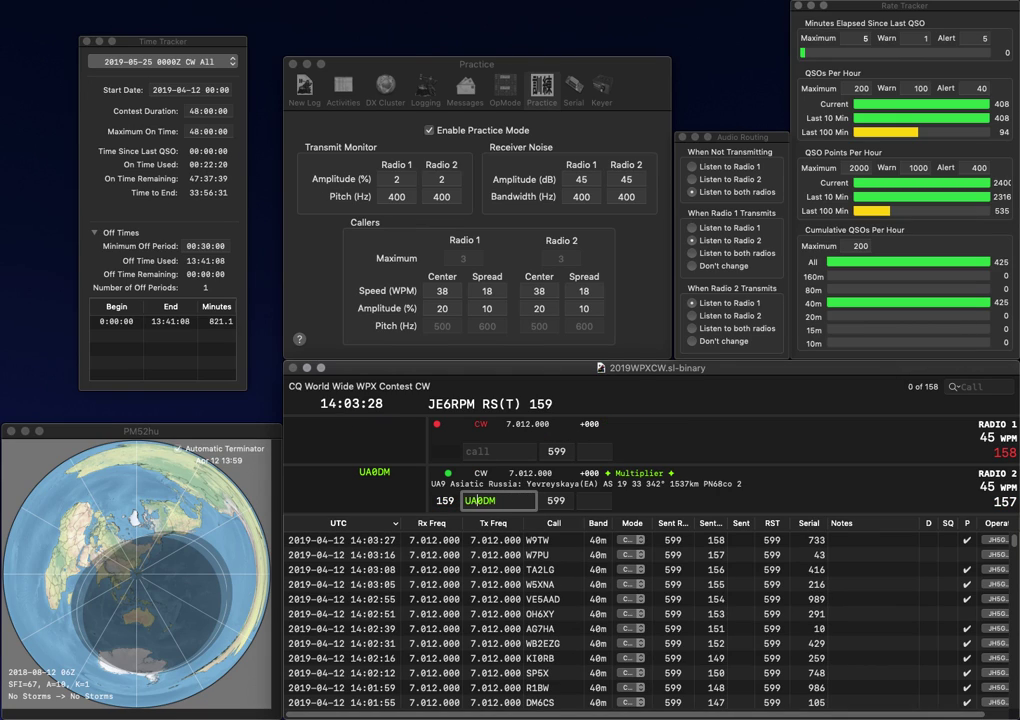
key("space")
type("51")
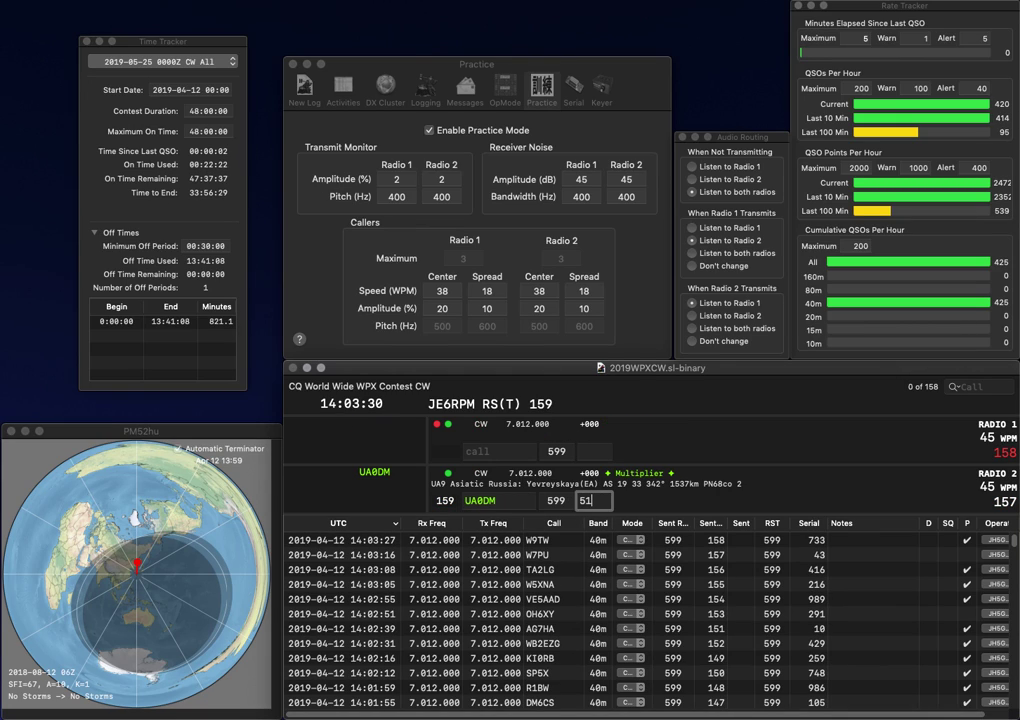
type("2")
key("Return")
type("X")
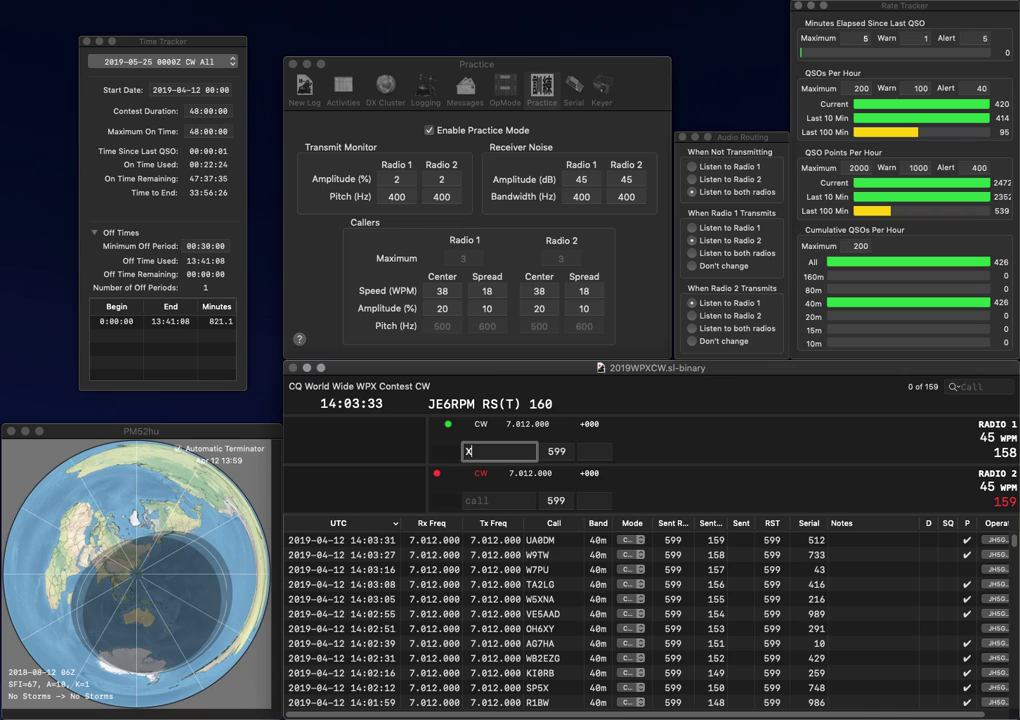
type("KR")
key("Return")
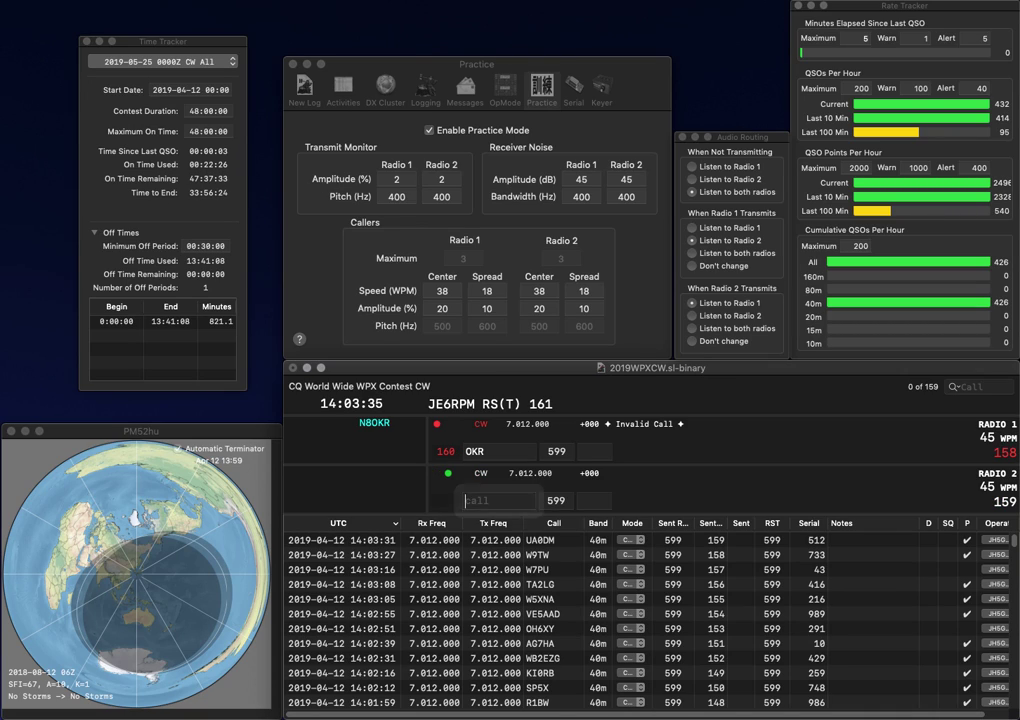
type("SV3AQR")
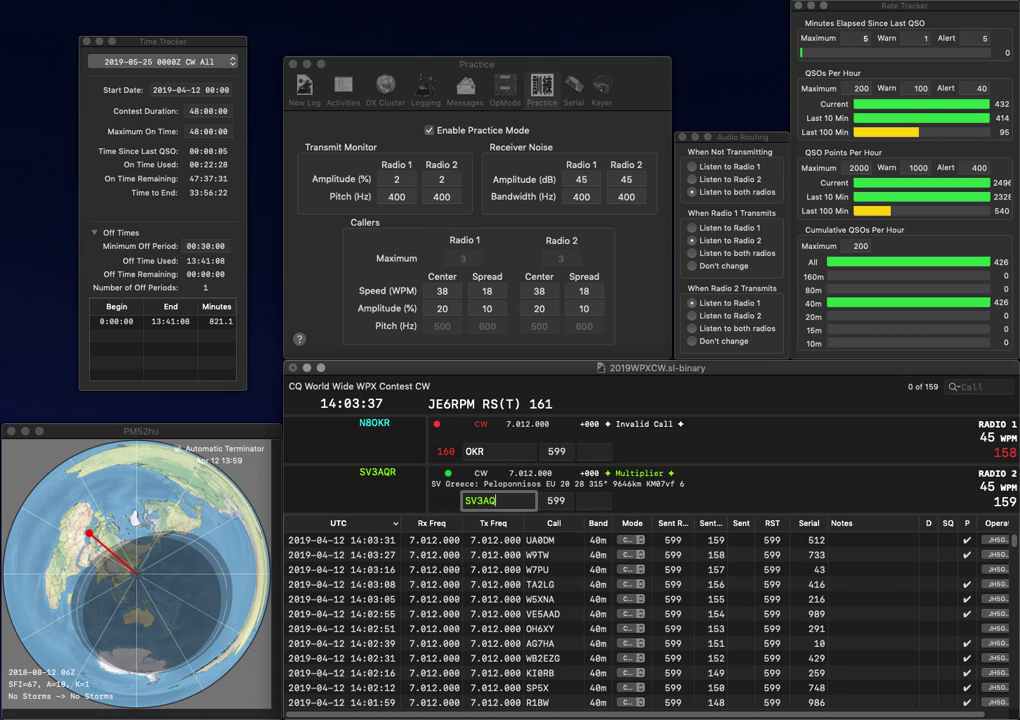
key("Return")
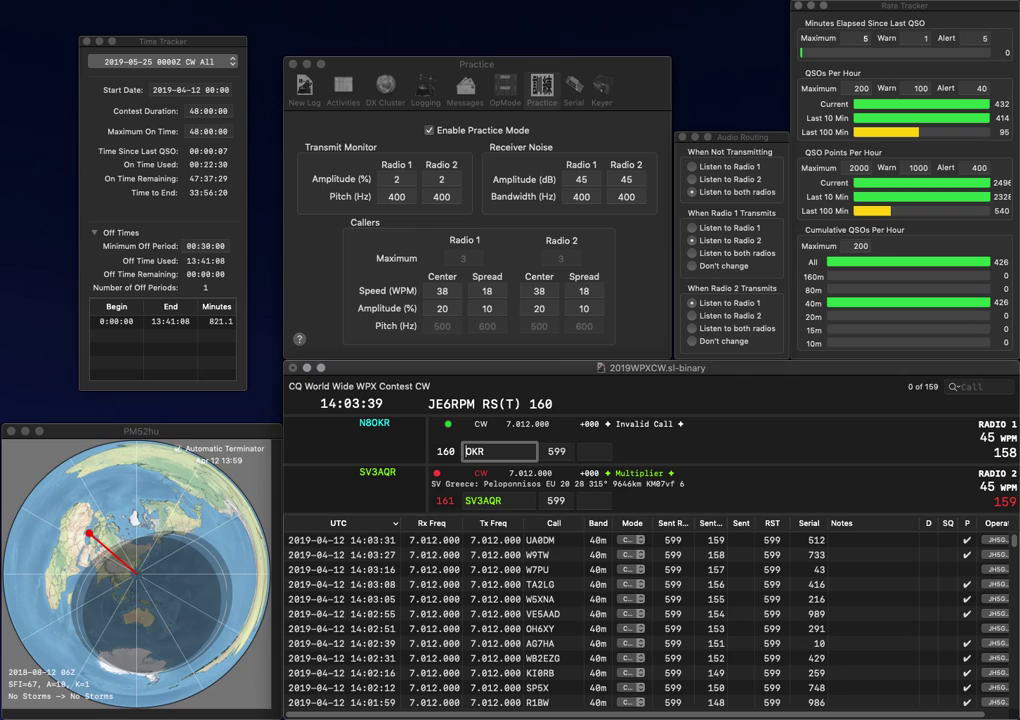
Replace the partial call on Radio 1 with NZ and answer that station again
key("Home")
type("N")
key("End")
key("BackSpace")
key("BackSpace")
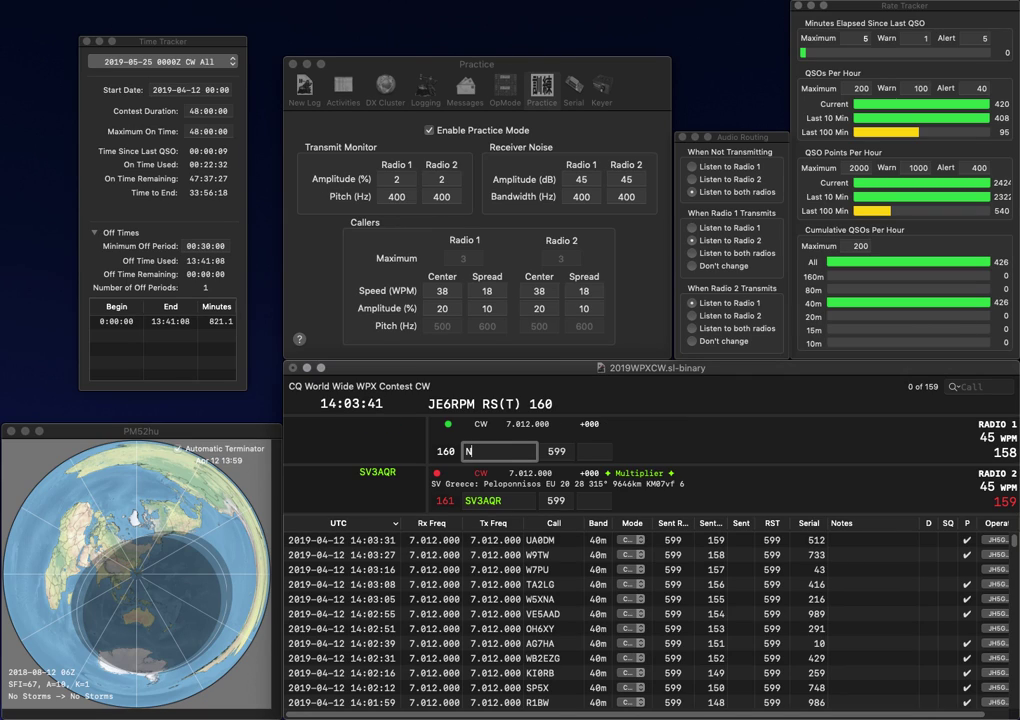
key("Return")
key("Tab")
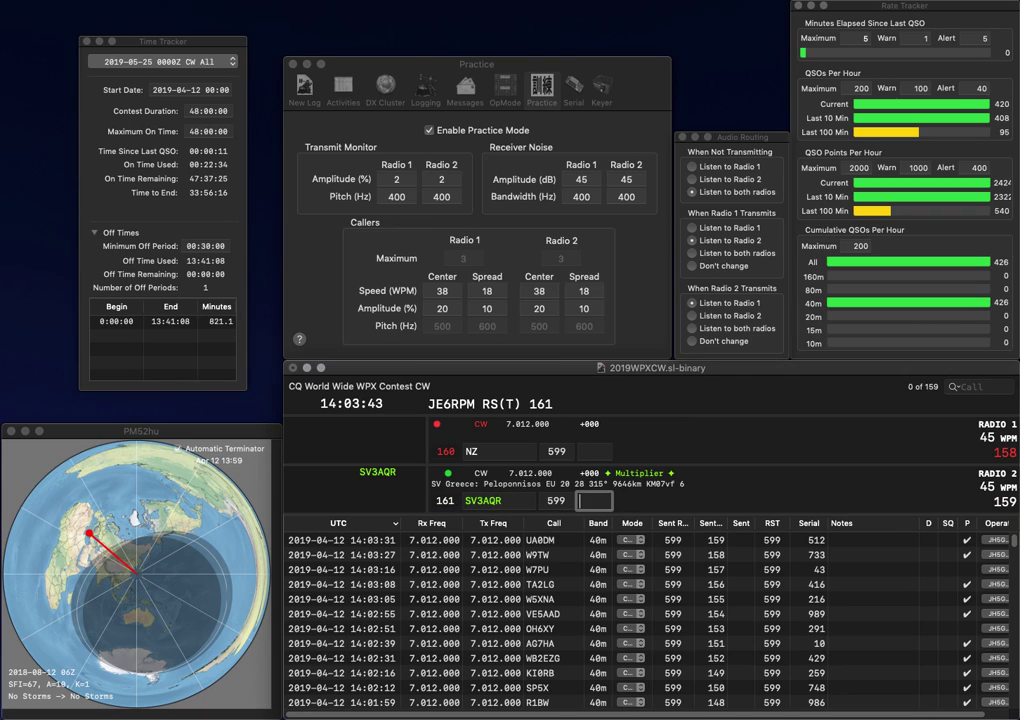
type("381")
key("Return")
type("7XC")
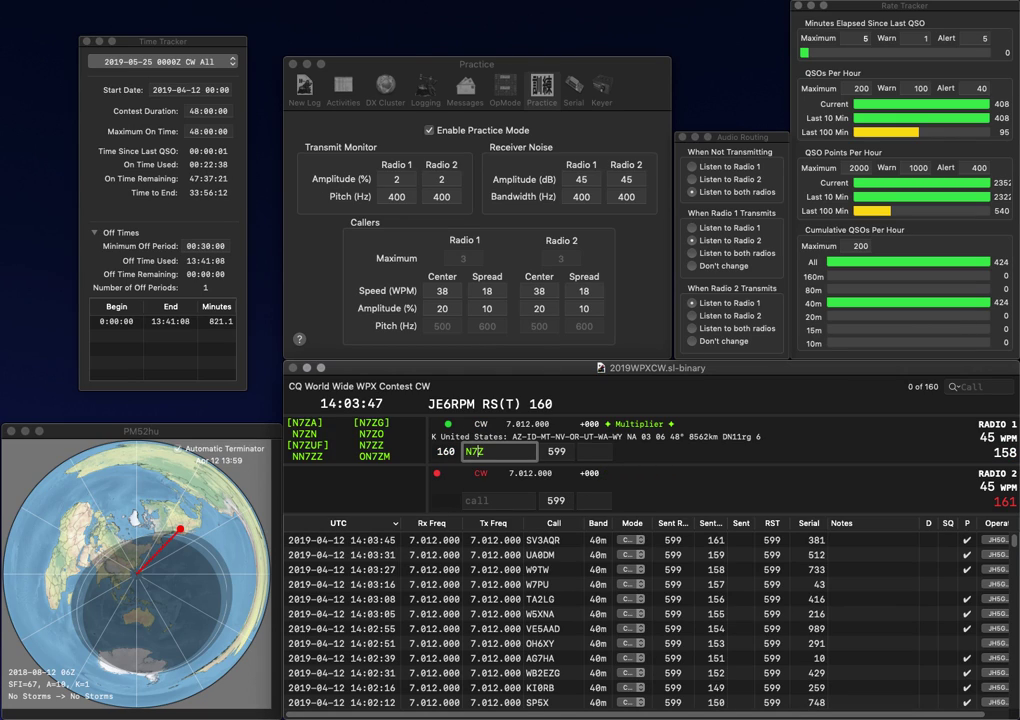
key("Return")
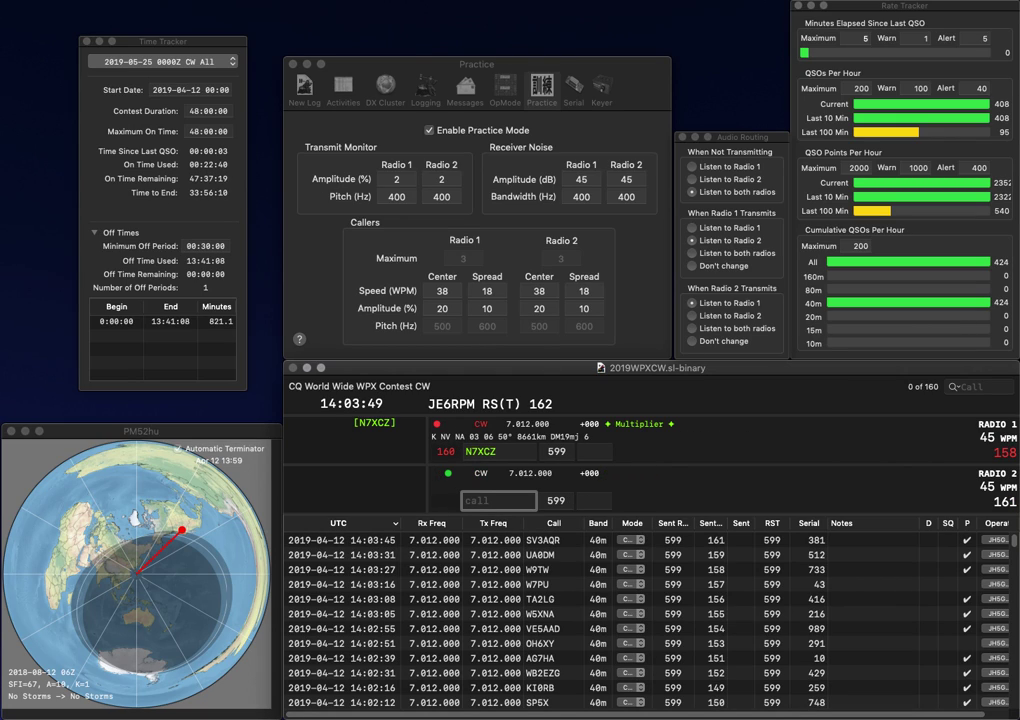
type("P1W")
key("Home")
type("8")
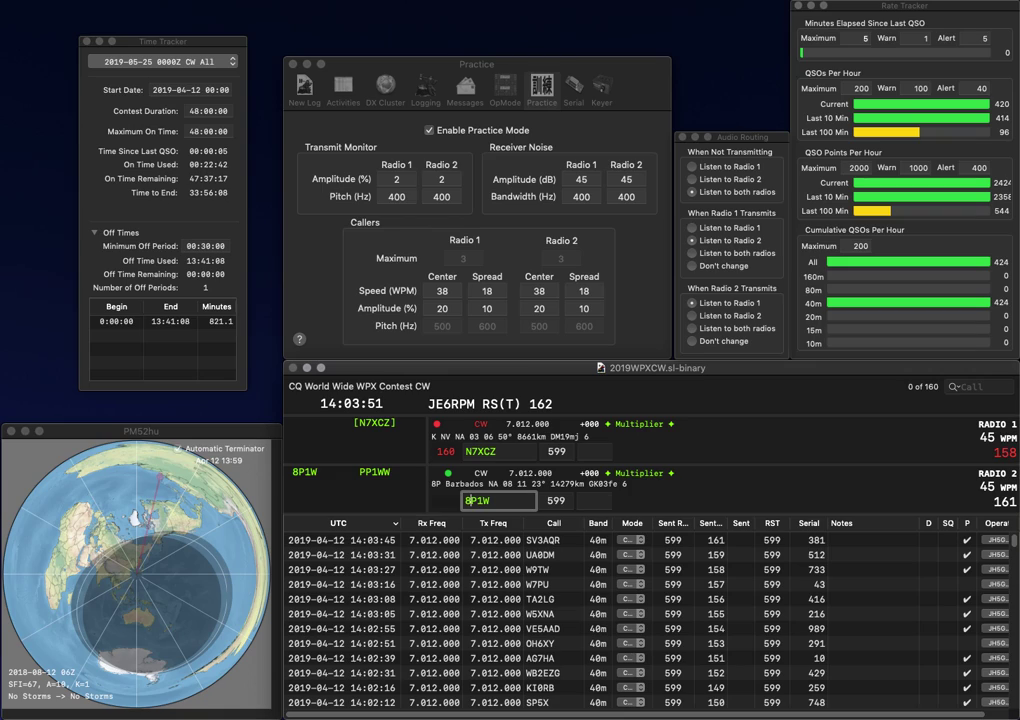
key("Return")
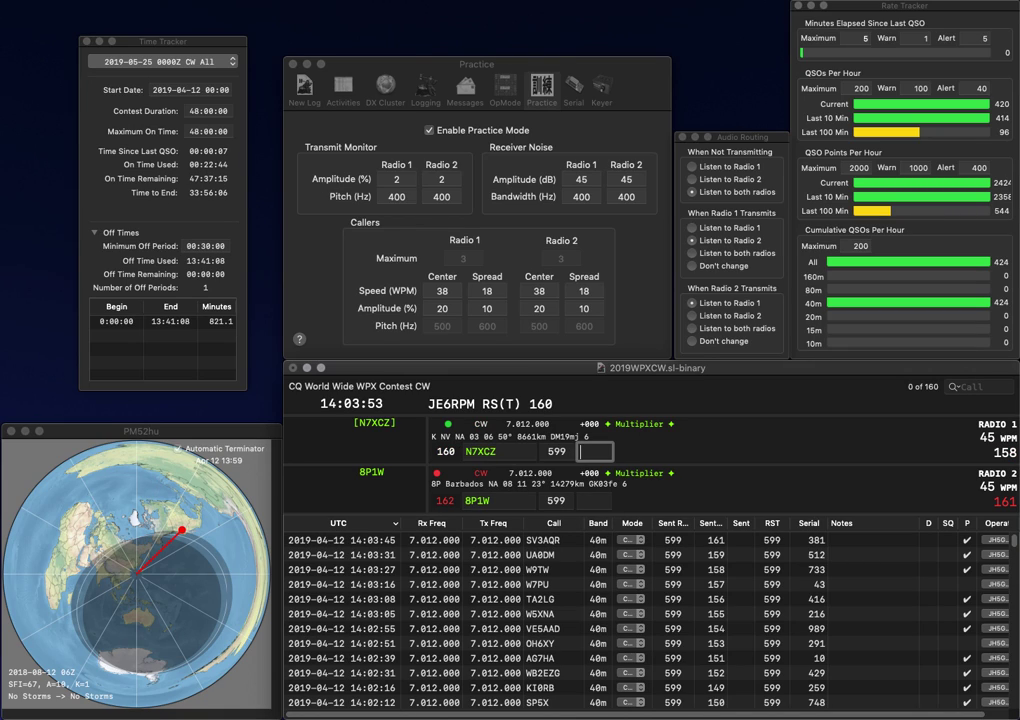
type("294")
key("Return")
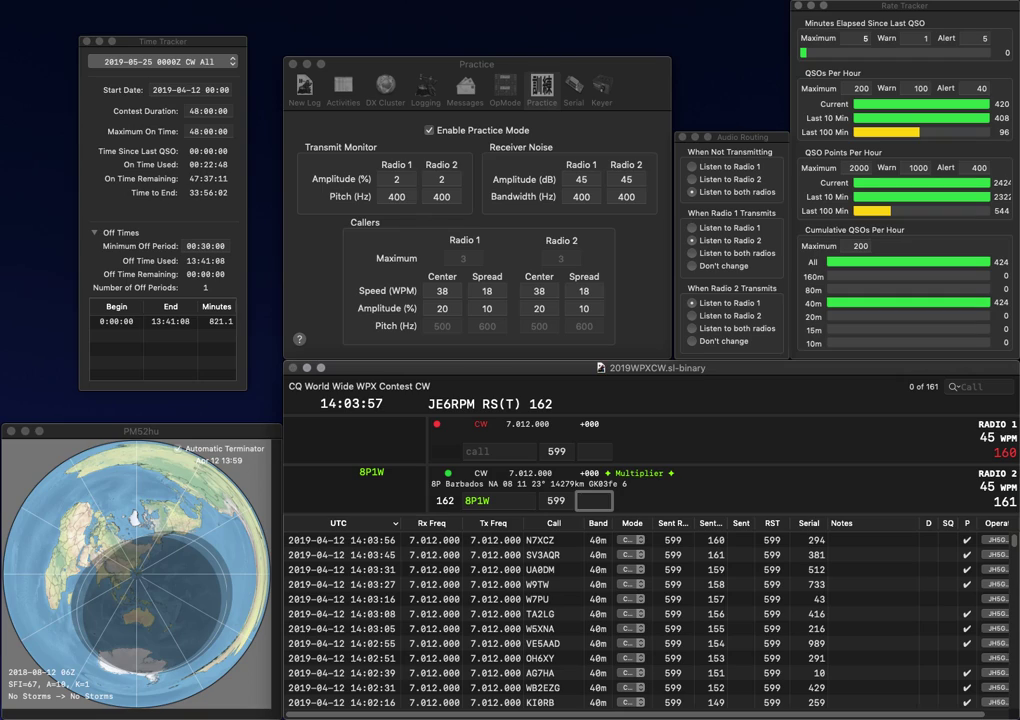
type("16")
key("Return")
type("CT/")
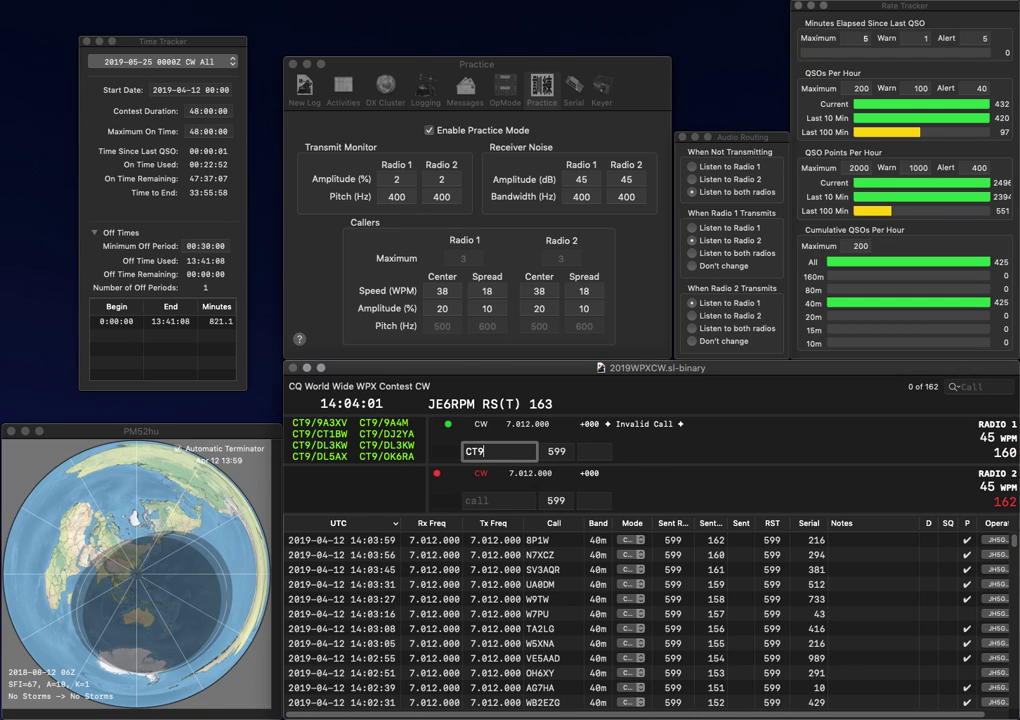
type("OK")
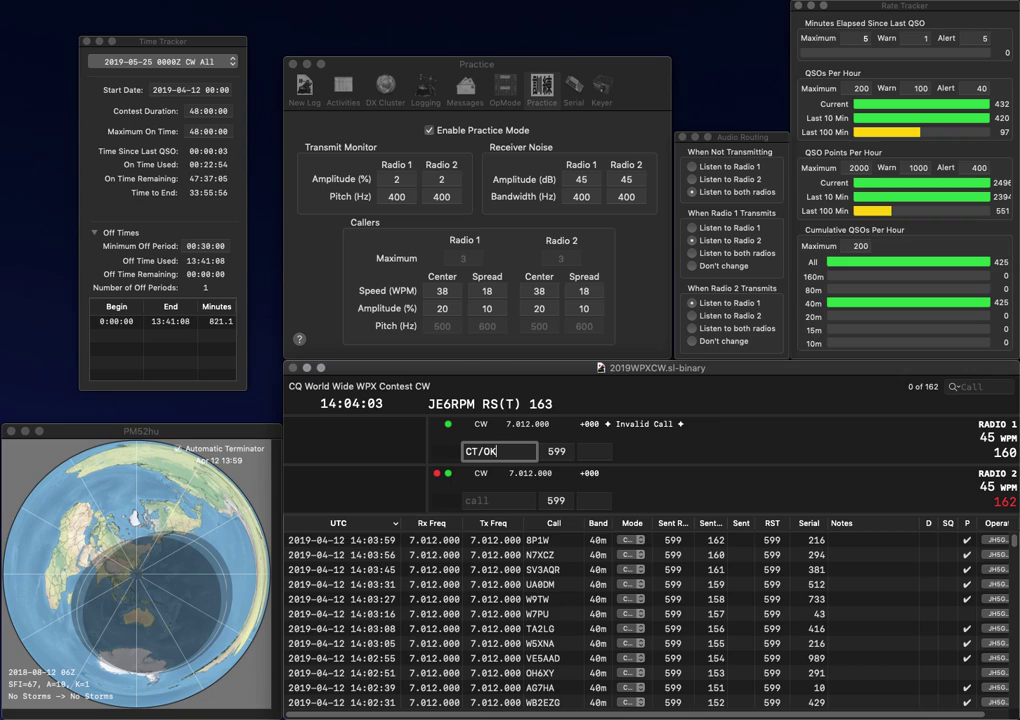
type("9")
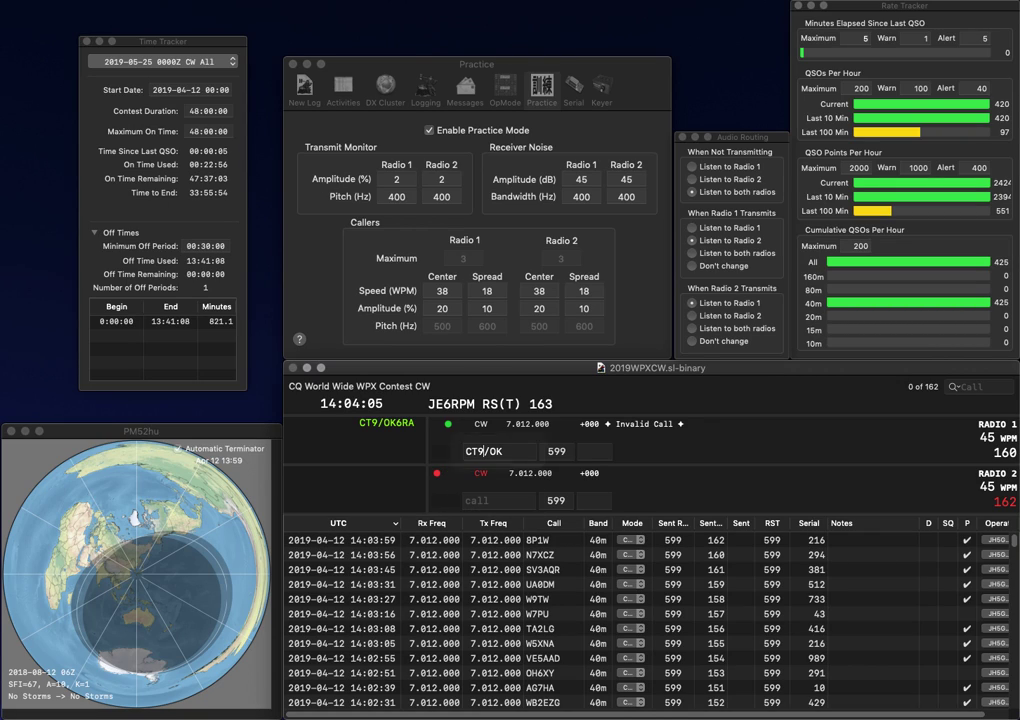
left_click(466, 500)
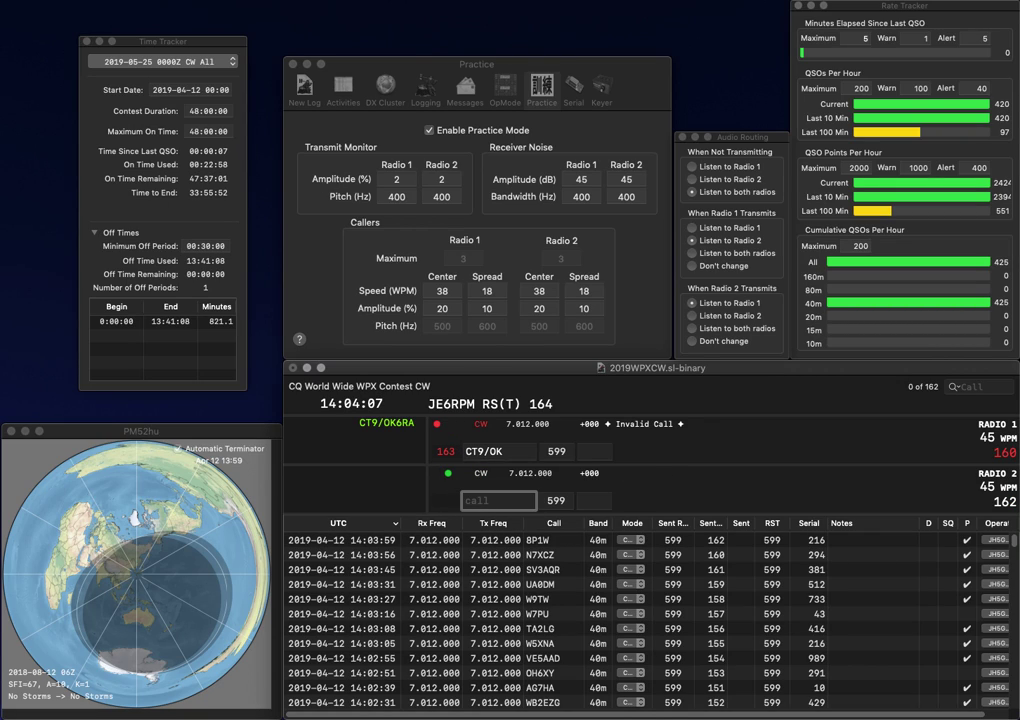
type("K0IS")
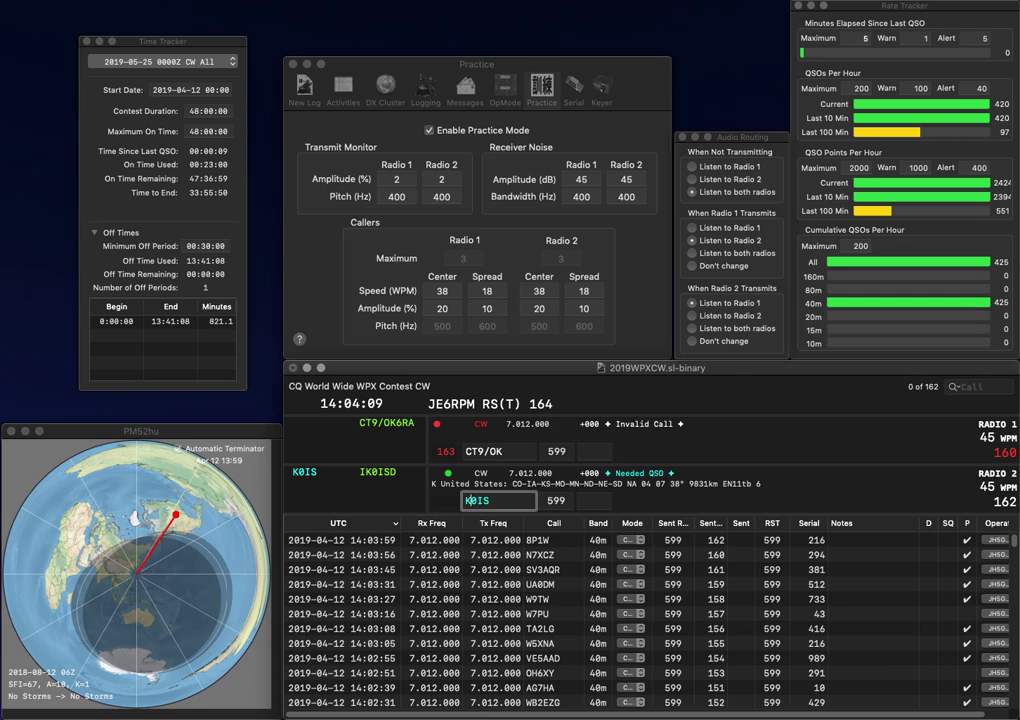
key("Return")
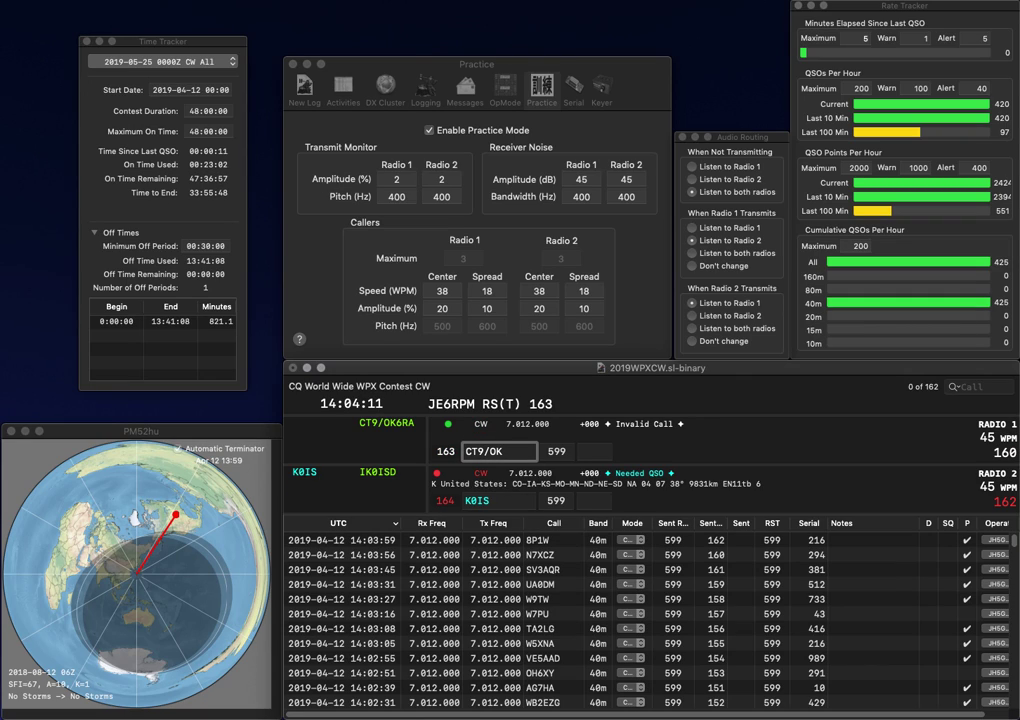
type("6RA")
key("Return")
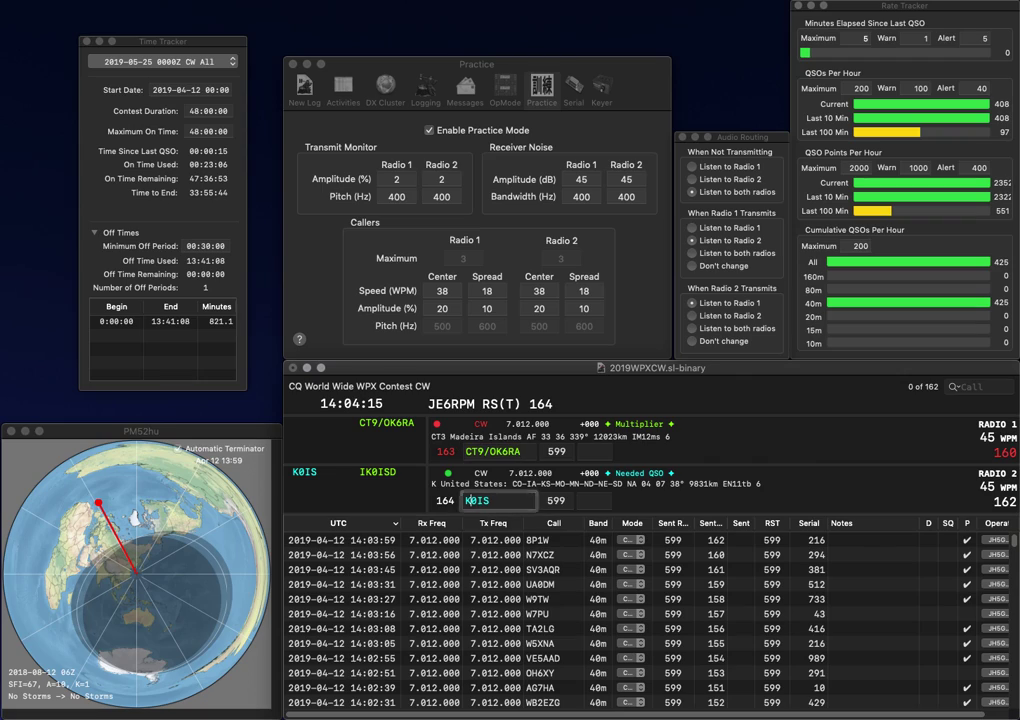
key("space")
type("119")
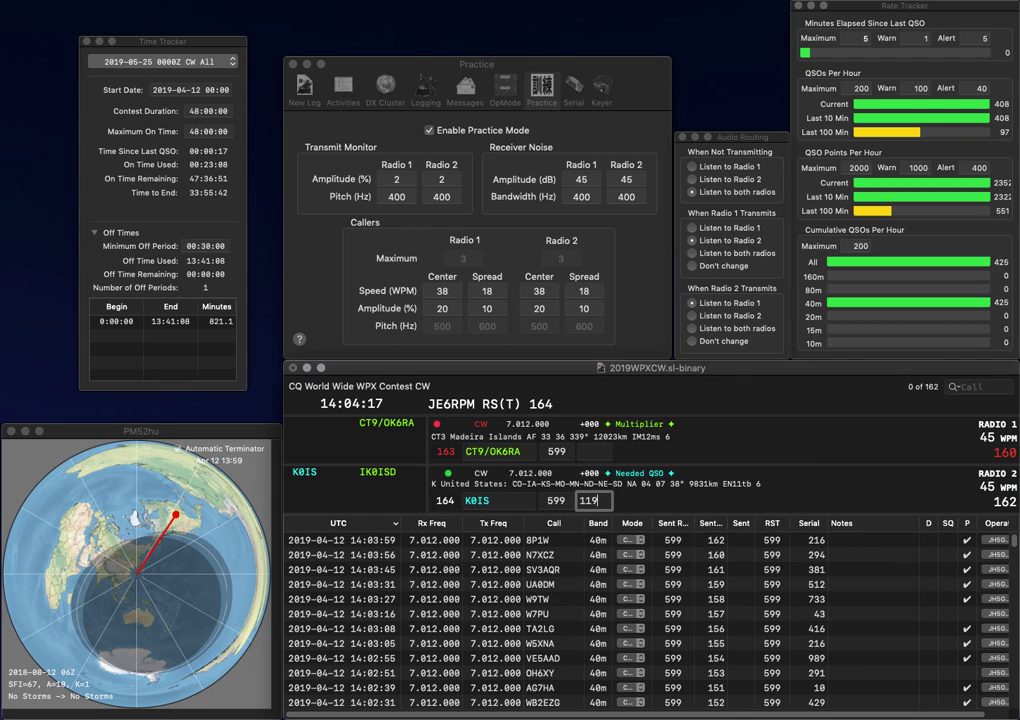
key("Return")
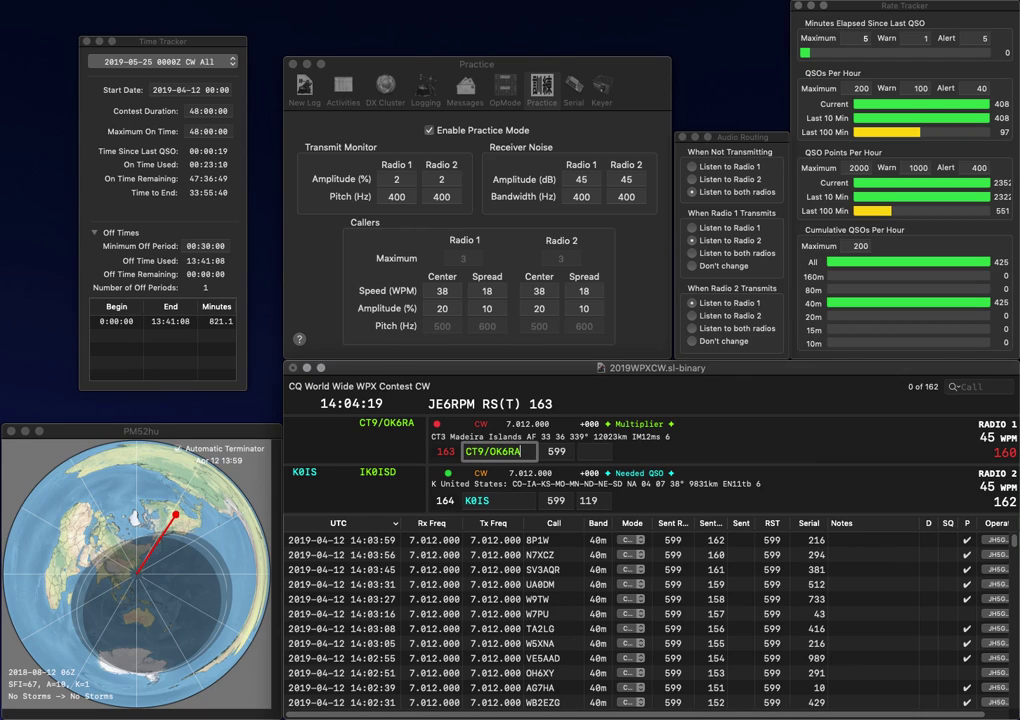
key("Return")
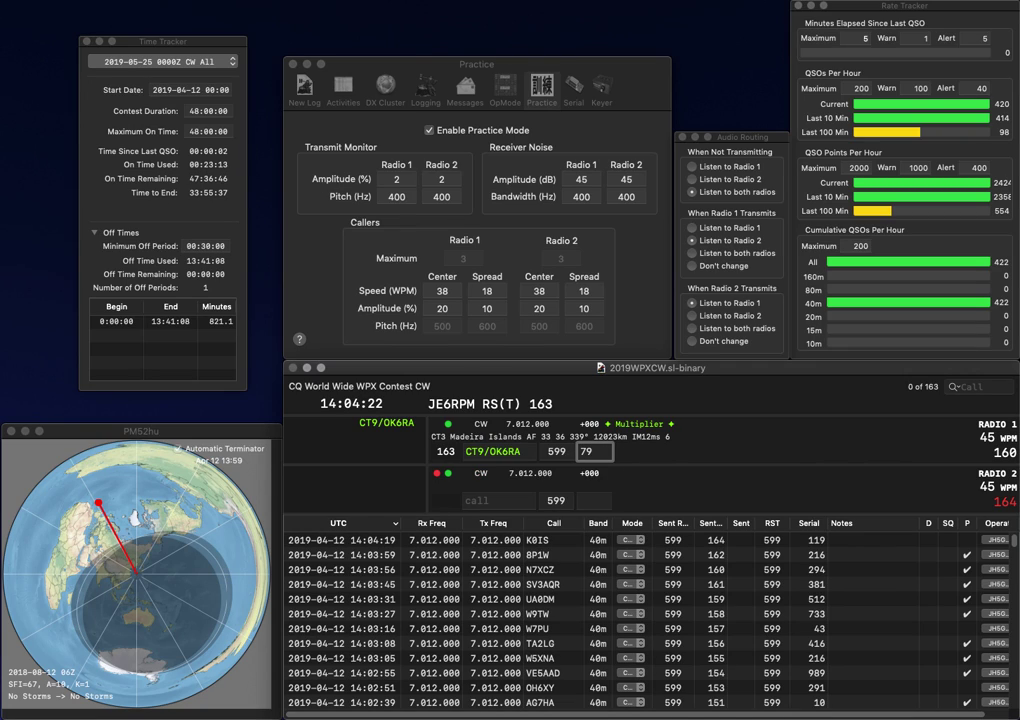
type("1")
key("Return")
type("DQW")
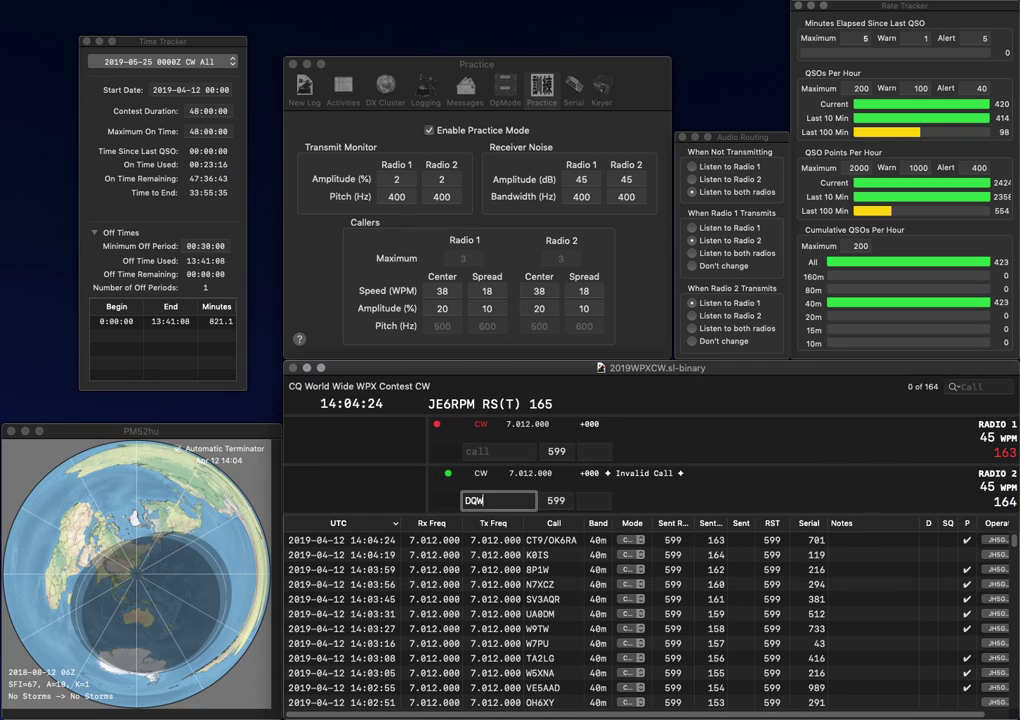
key("Home")
type("DL1")
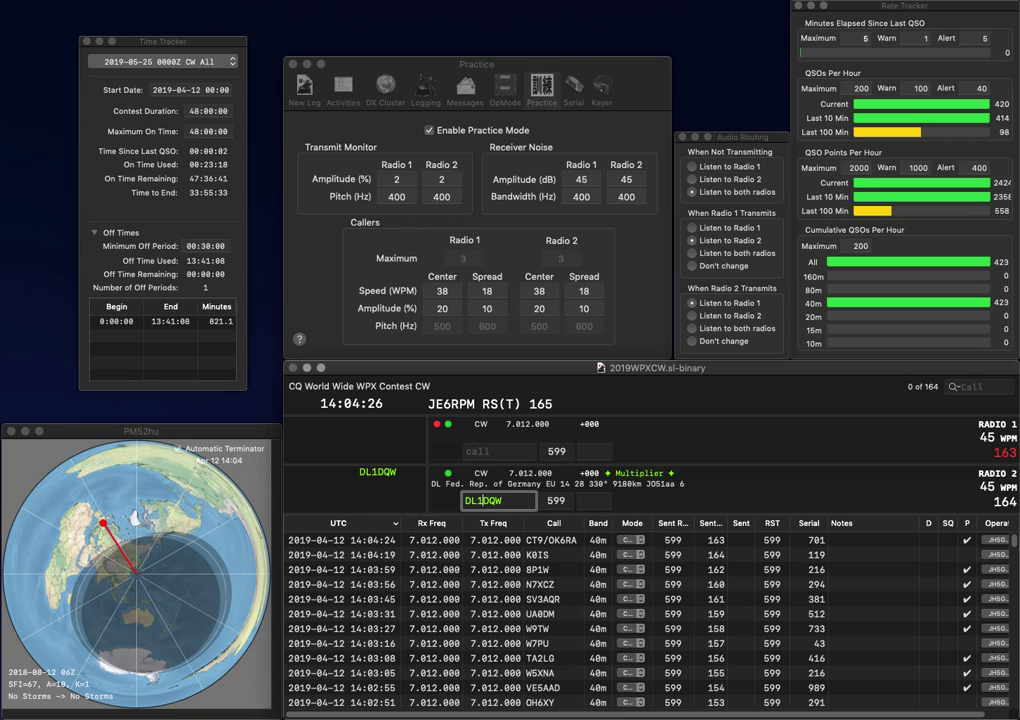
key("Return")
type("2STS")
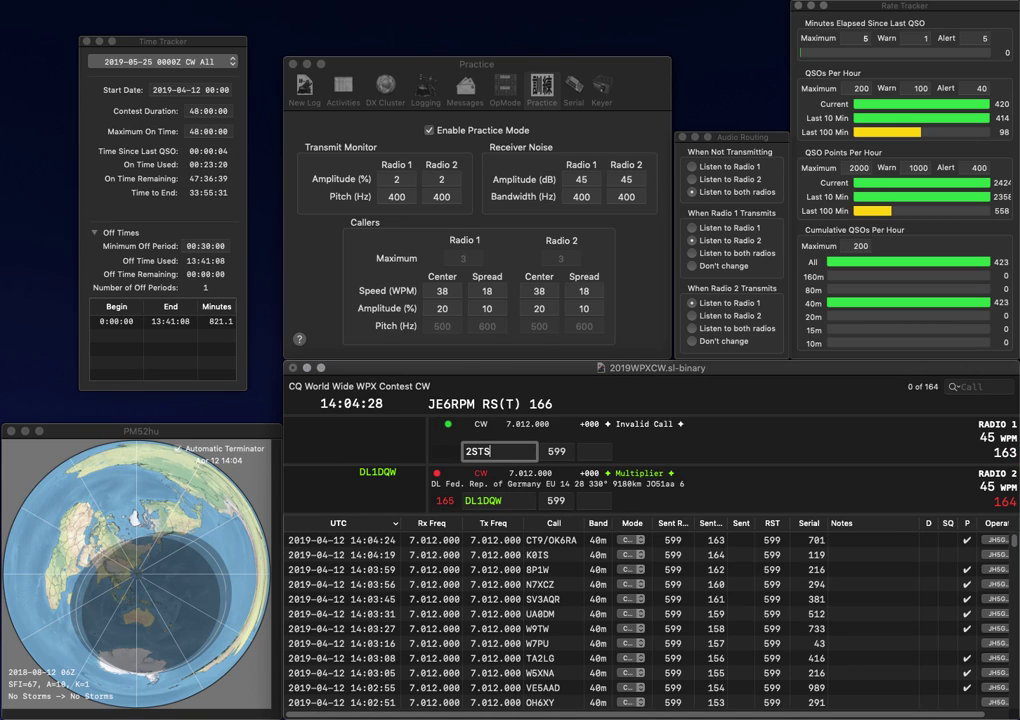
key("Home")
type("W")
key("Return")
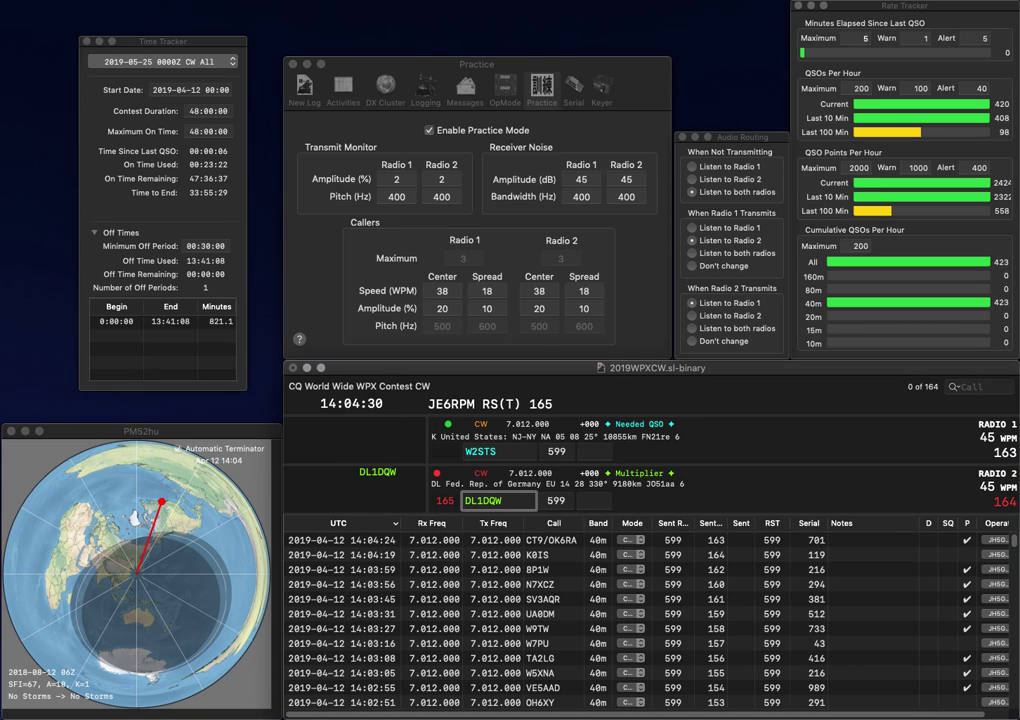
key("Tab")
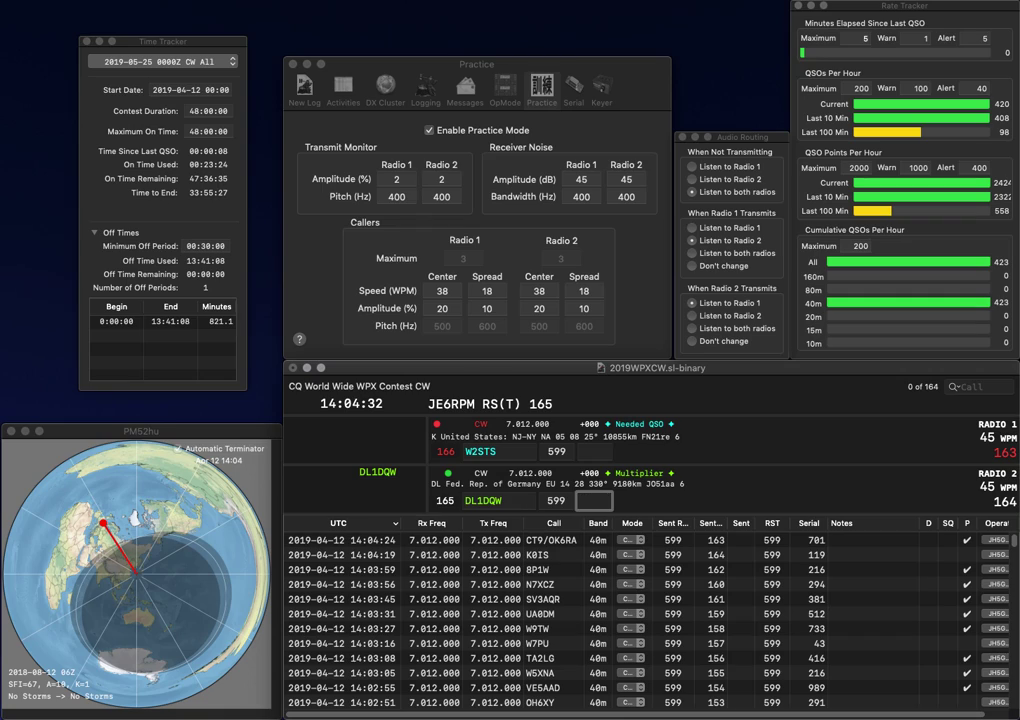
type("610")
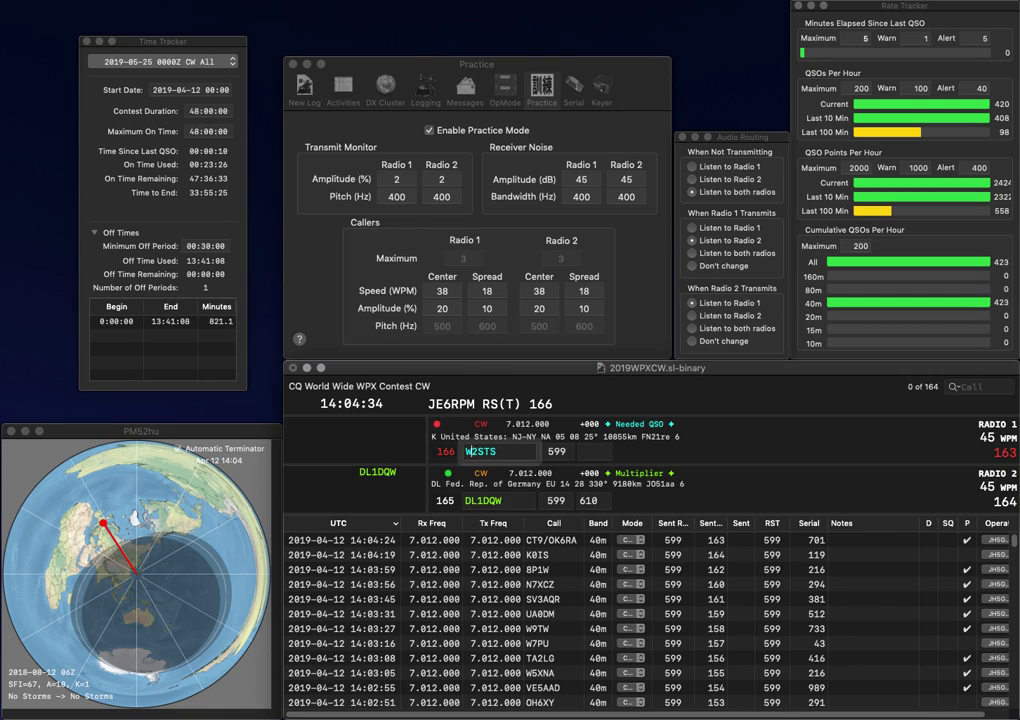
key("Return")
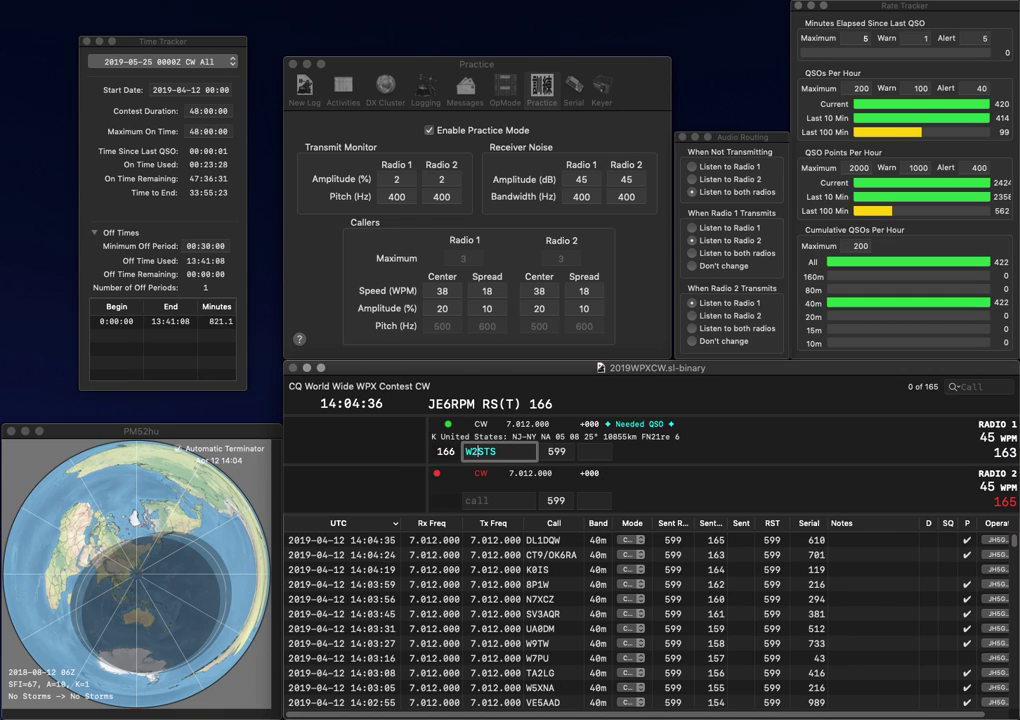
type("H")
key("Return")
type("EA3")
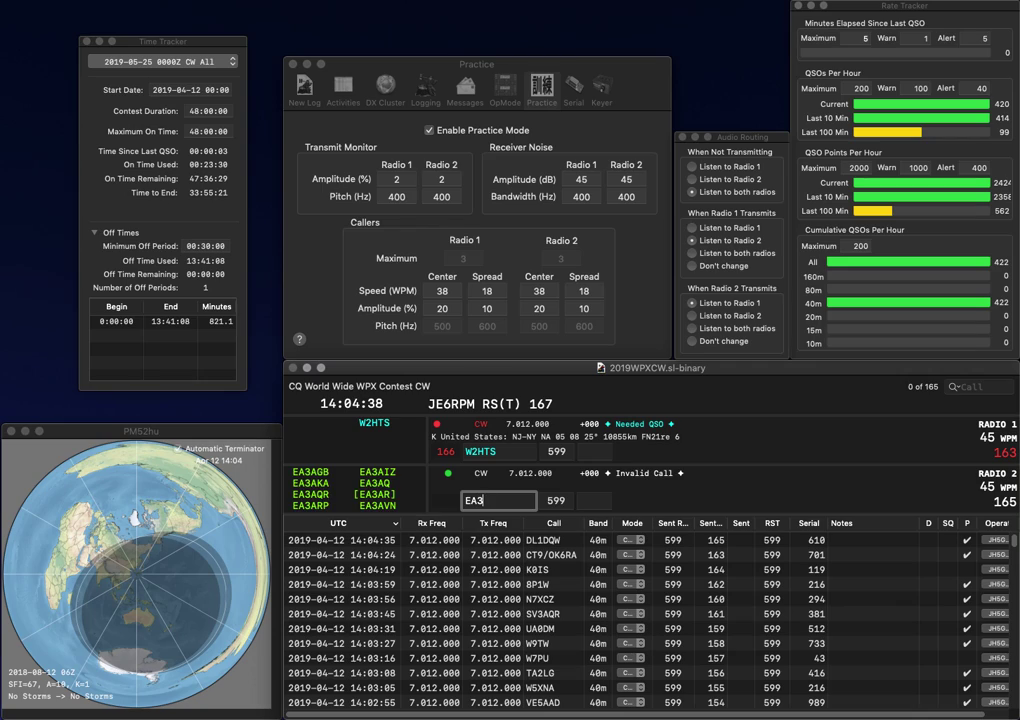
type("FZT")
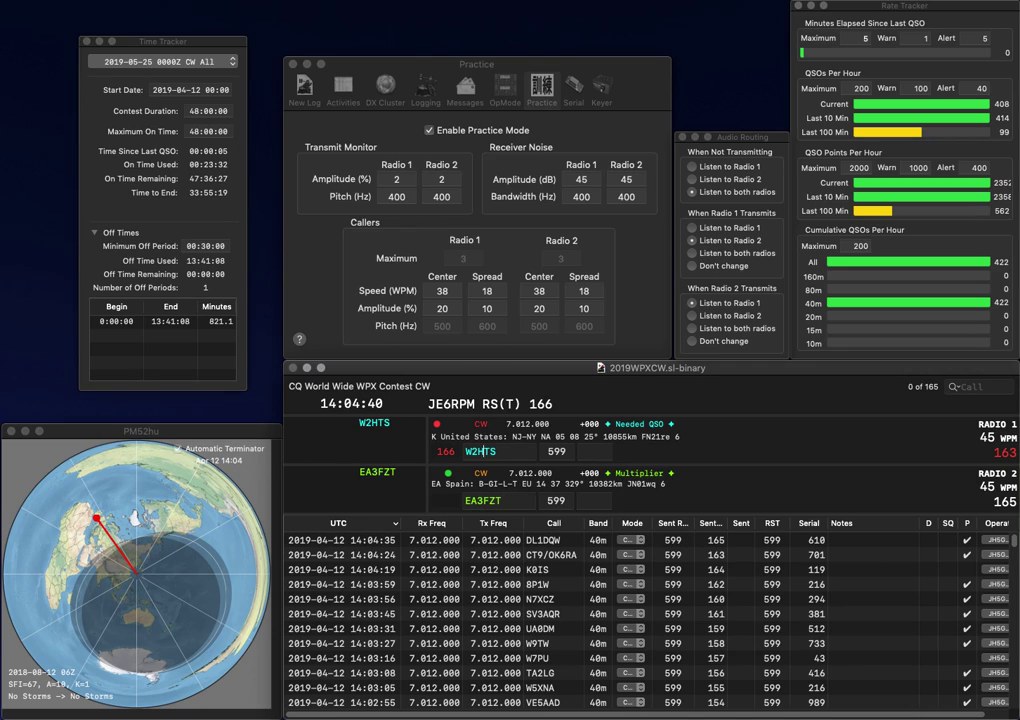
key("Return")
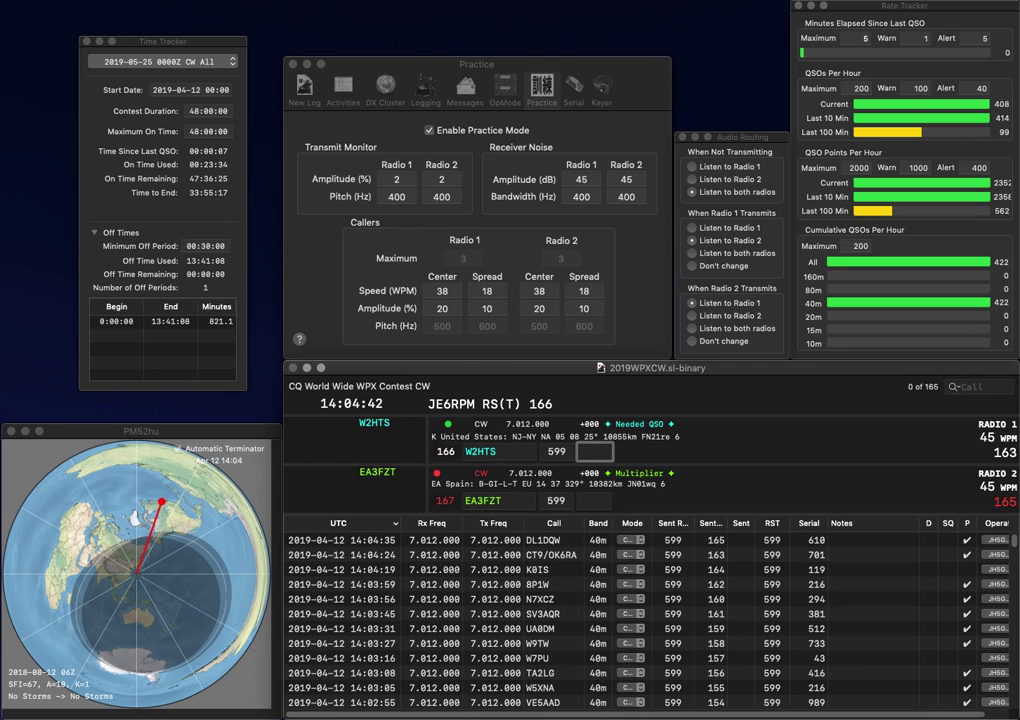
type("782")
key("Return")
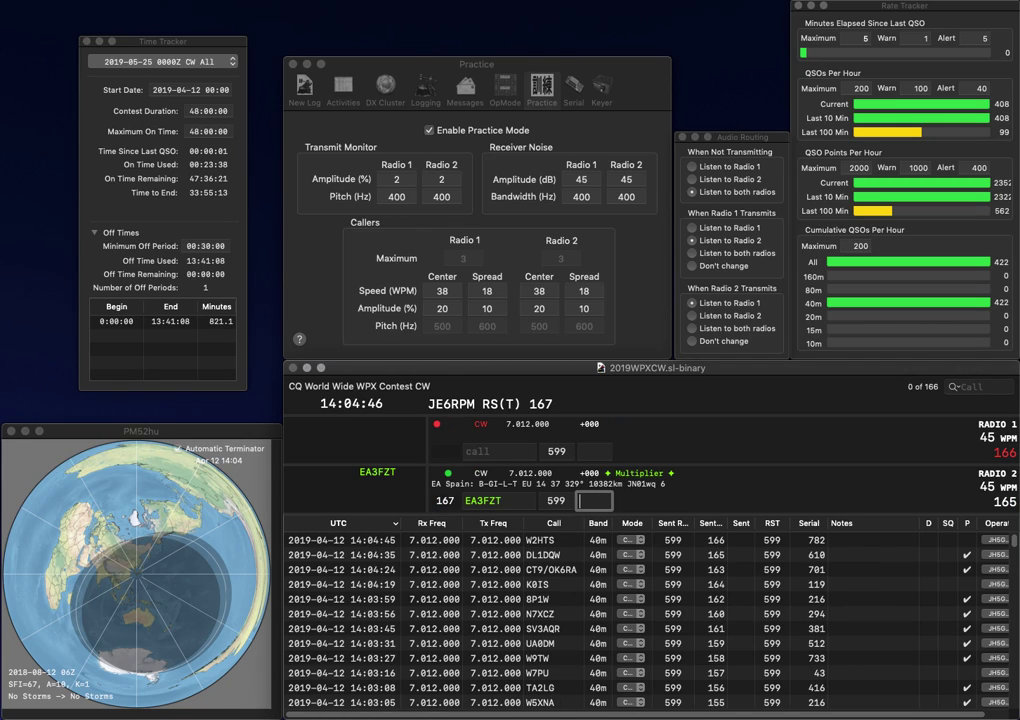
type("938")
key("Return")
Answer N5STT on Radio 1 and the partial call DL on Radio 2
type("STT")
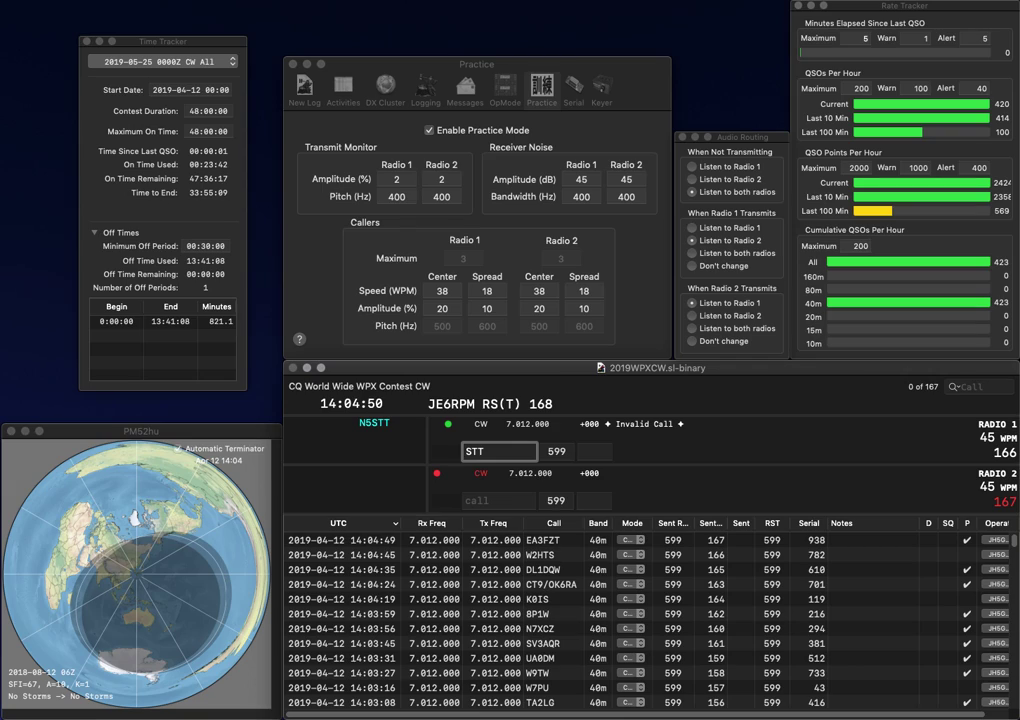
type("N5")
key("Return")
type("DL")
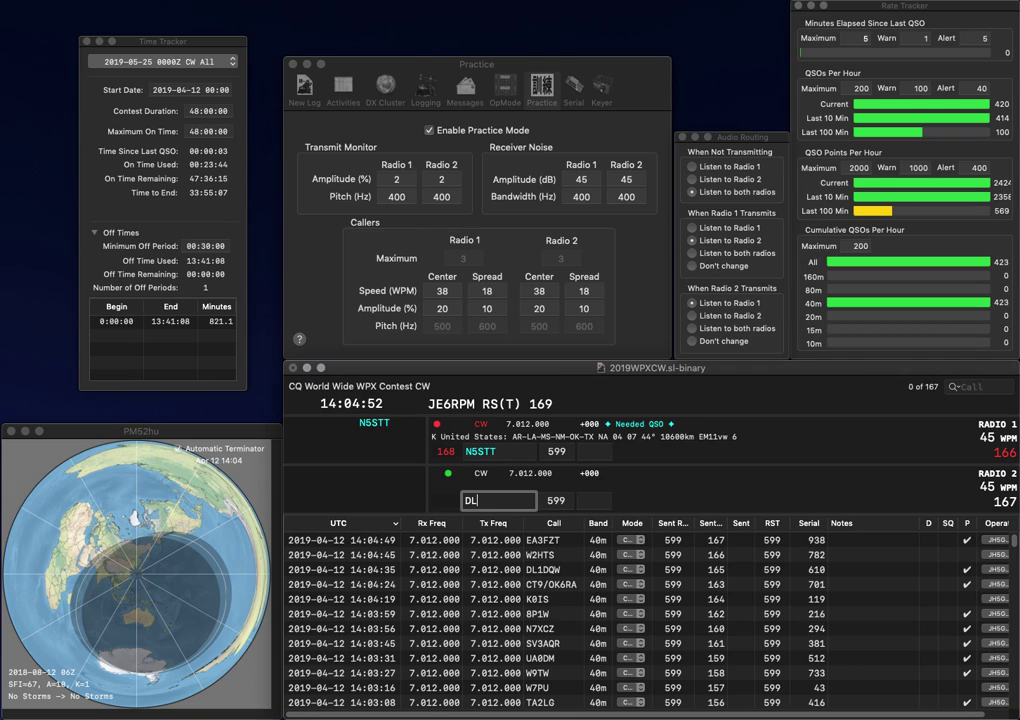
key("Return")
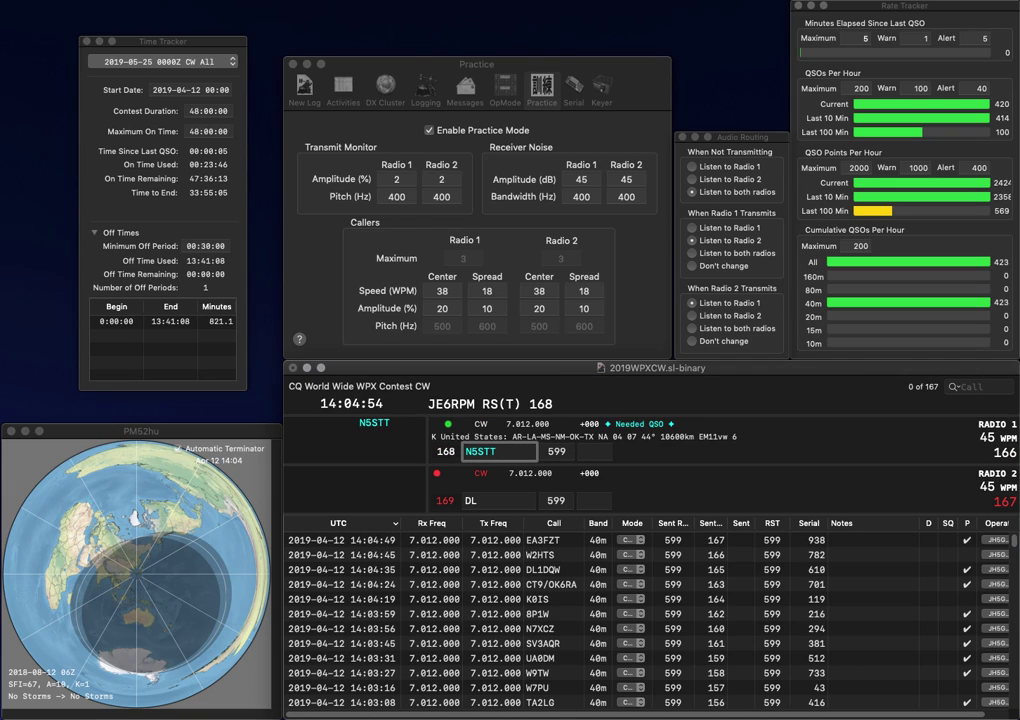
key("BackSpace")
key("BackSpace")
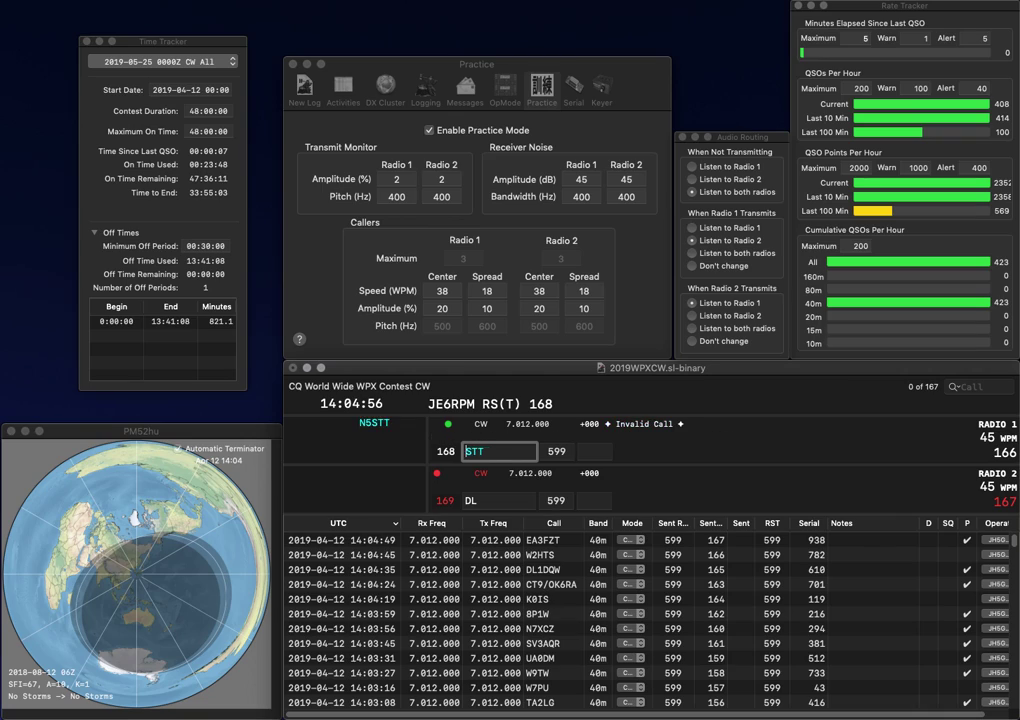
type("DJ5")
key("Delete")
key("Return")
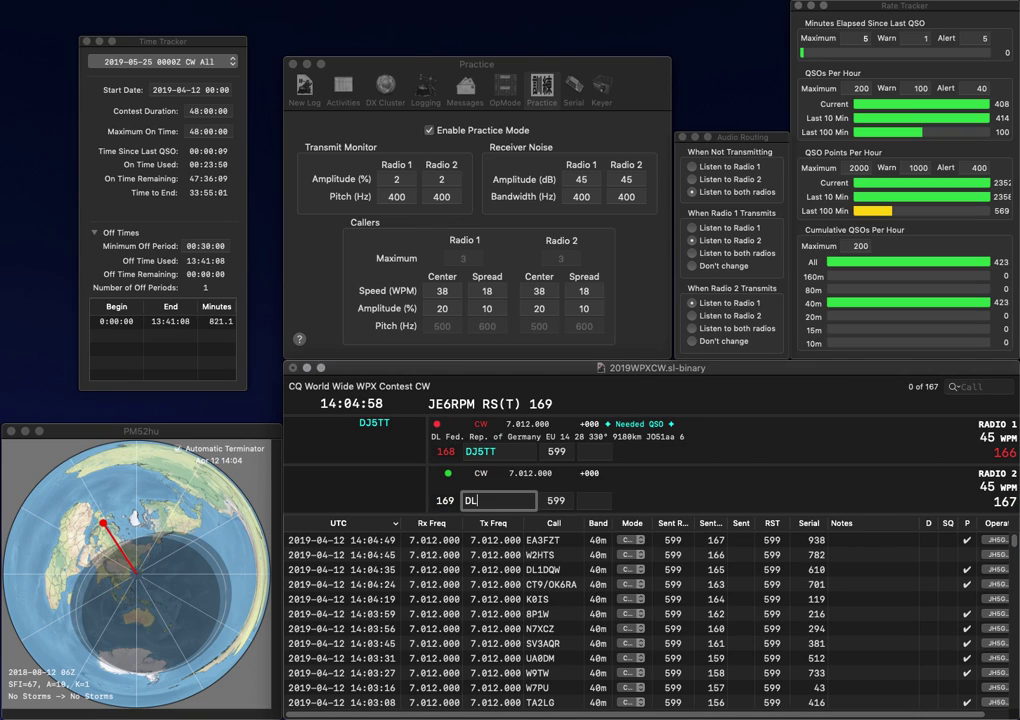
Complete the partial call on Radio 2 as DL2BFK and answer that station
type("2BFK")
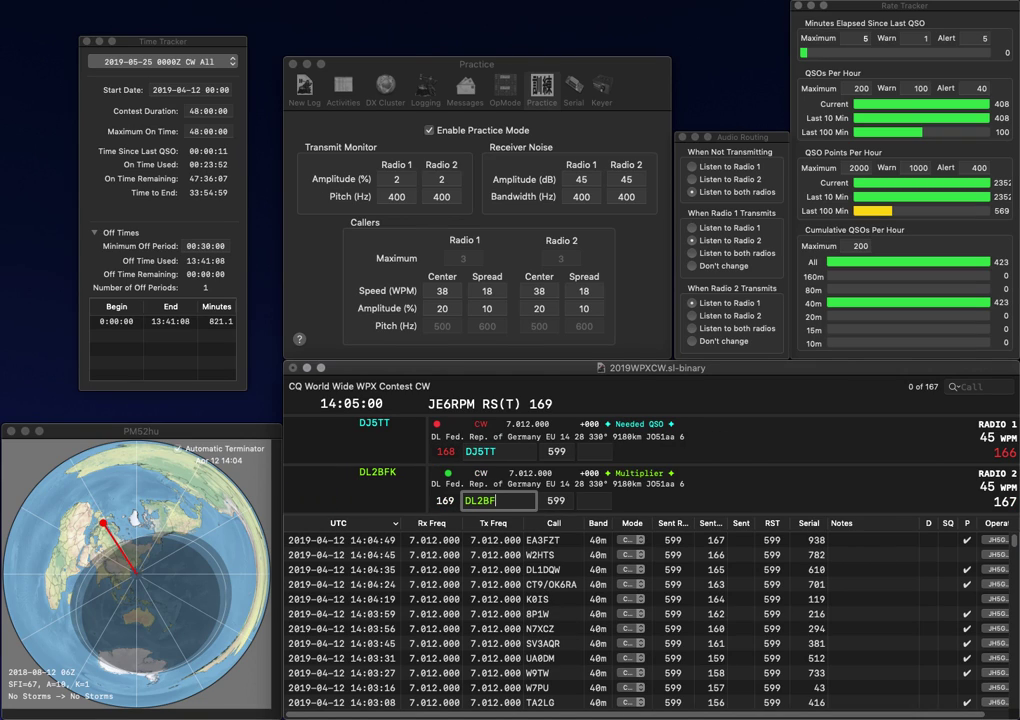
key("Tab")
key("Return")
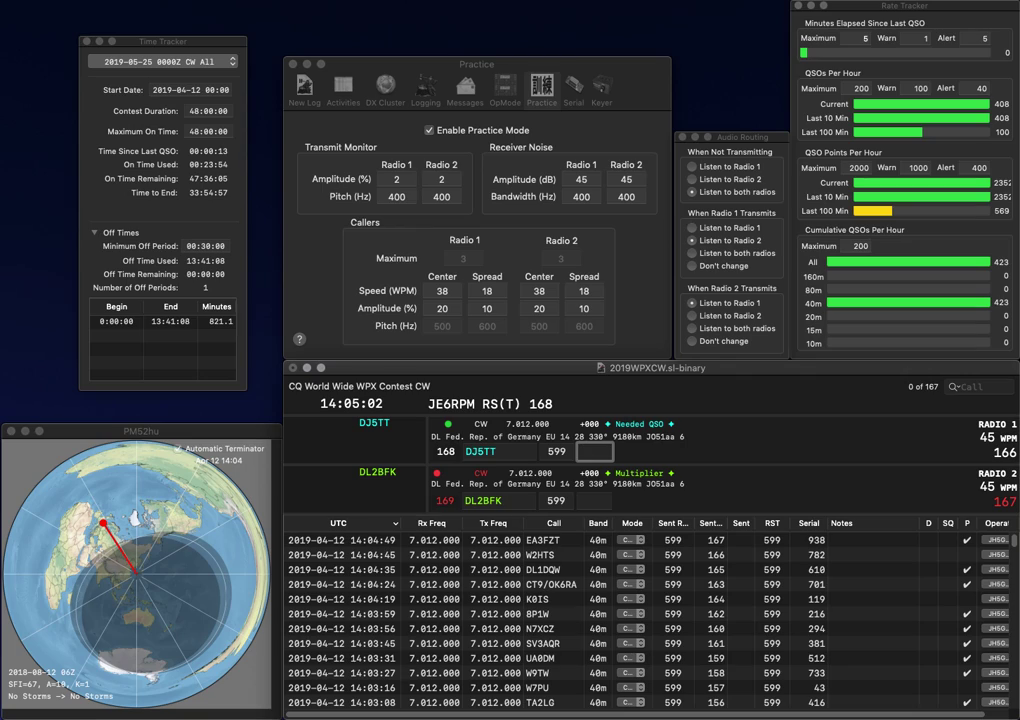
type("996")
key("Return")
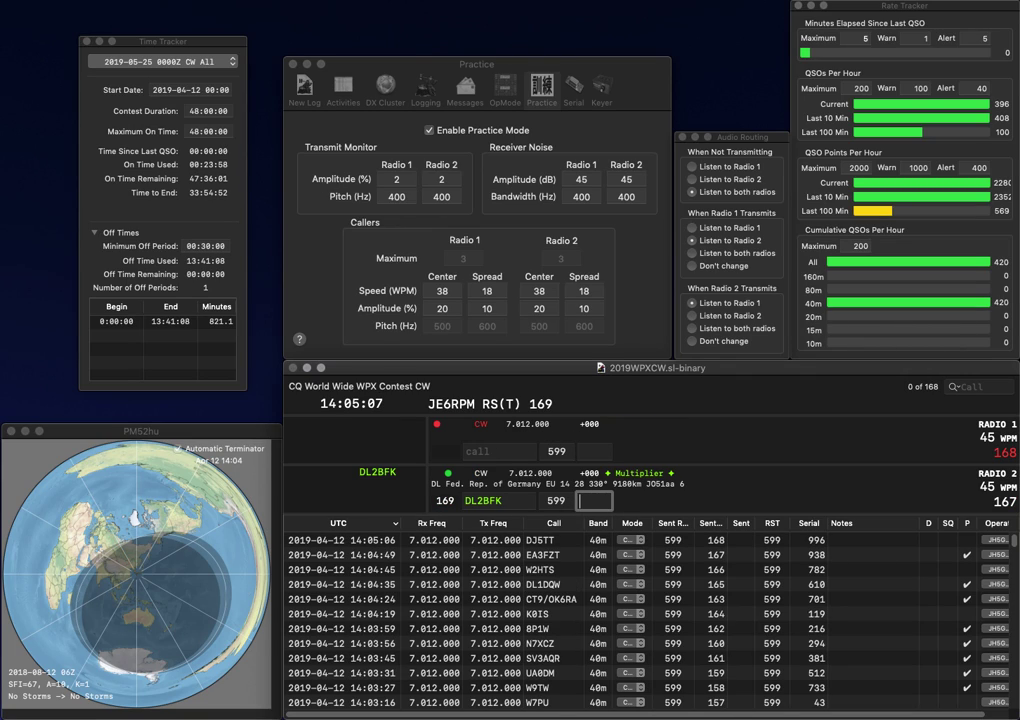
type("45")
key("Return")
type("TU1")
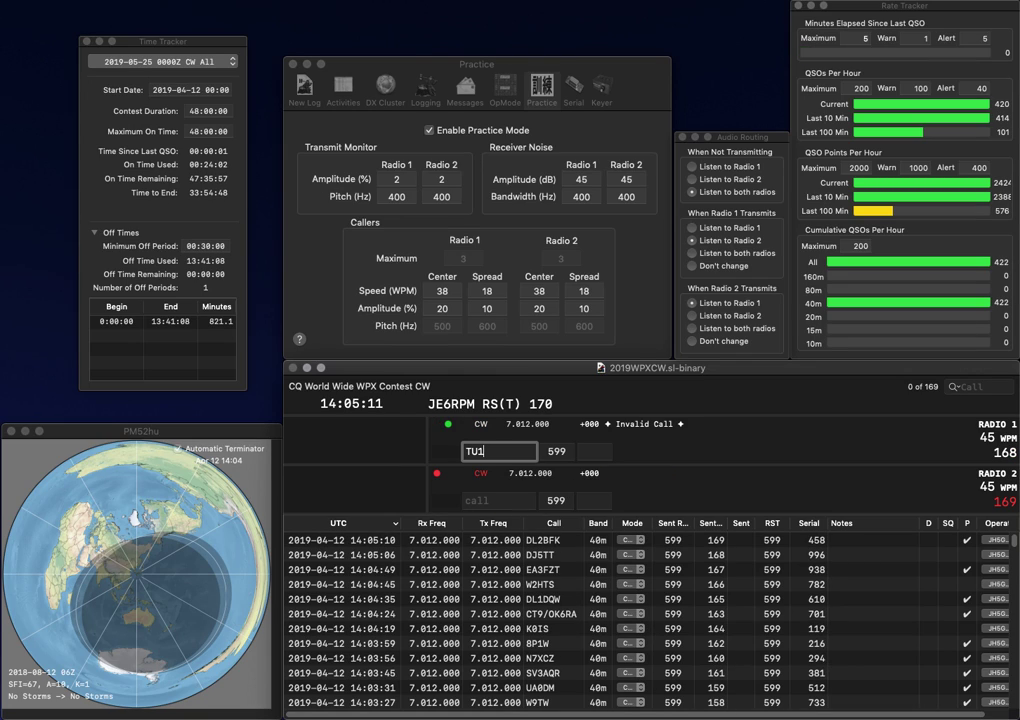
type("US")
key("Home")
key("Delete")
key("Right")
type("T")
key("Return")
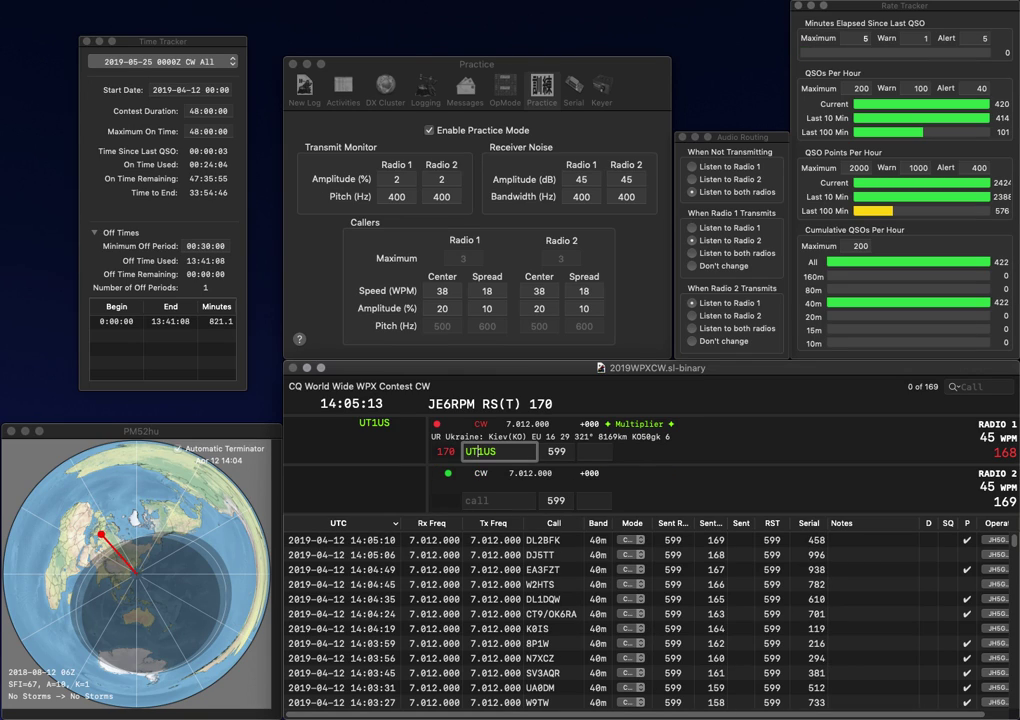
type("OZ2A")
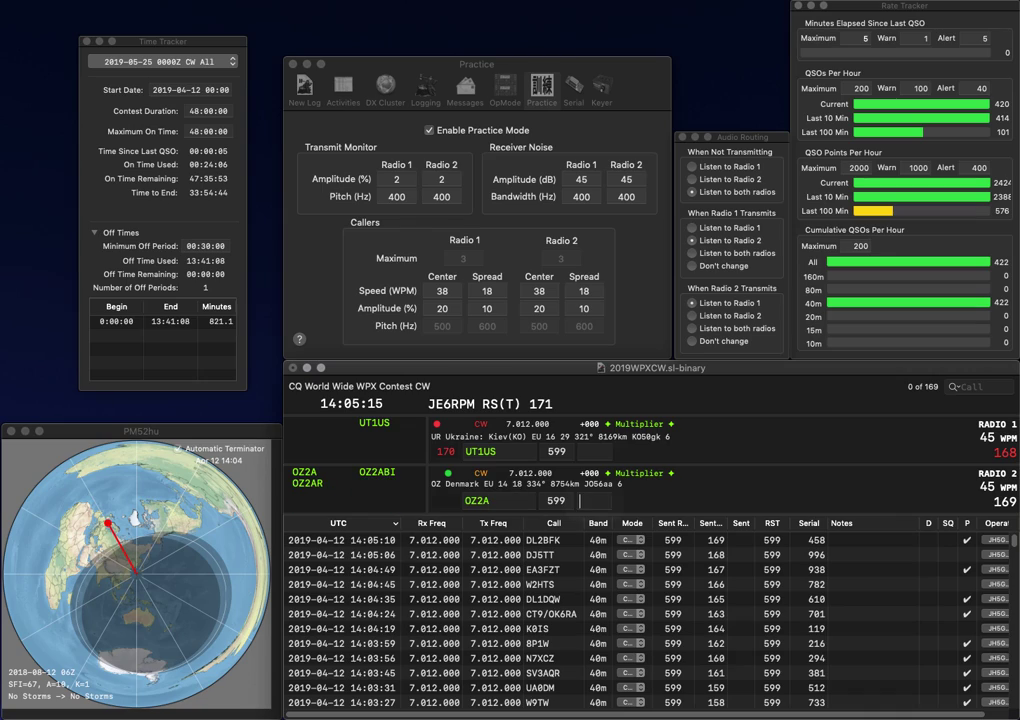
key("Return")
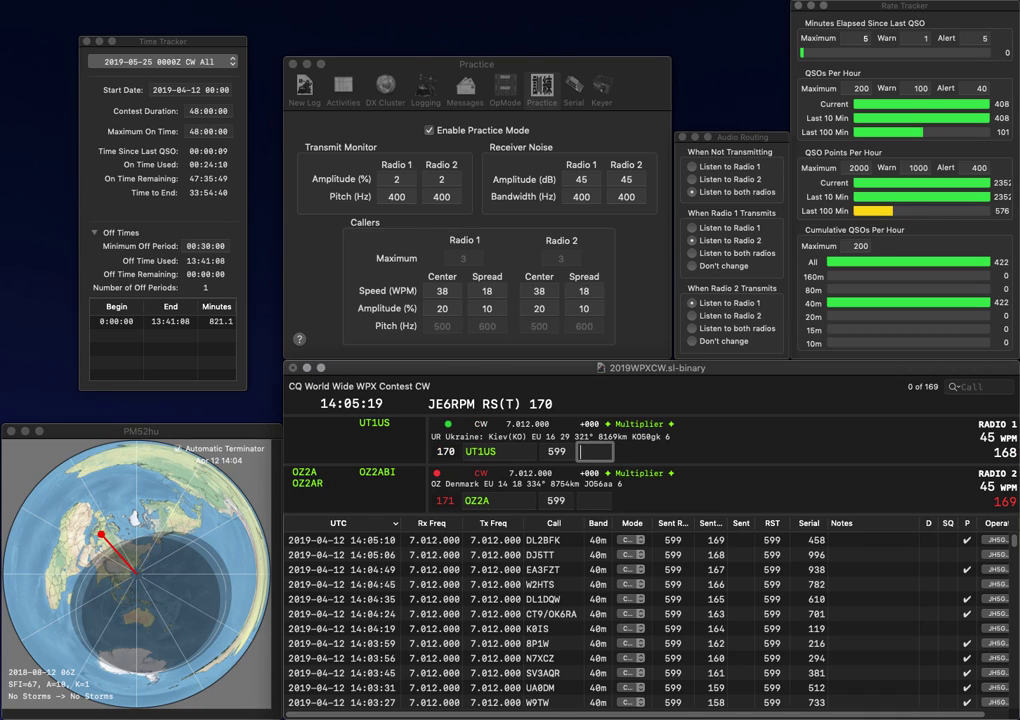
Log UT1US on Radio 1 with received serial 458 and OZ2A on Radio 2 with received serial 313
type("458")
key("Return")
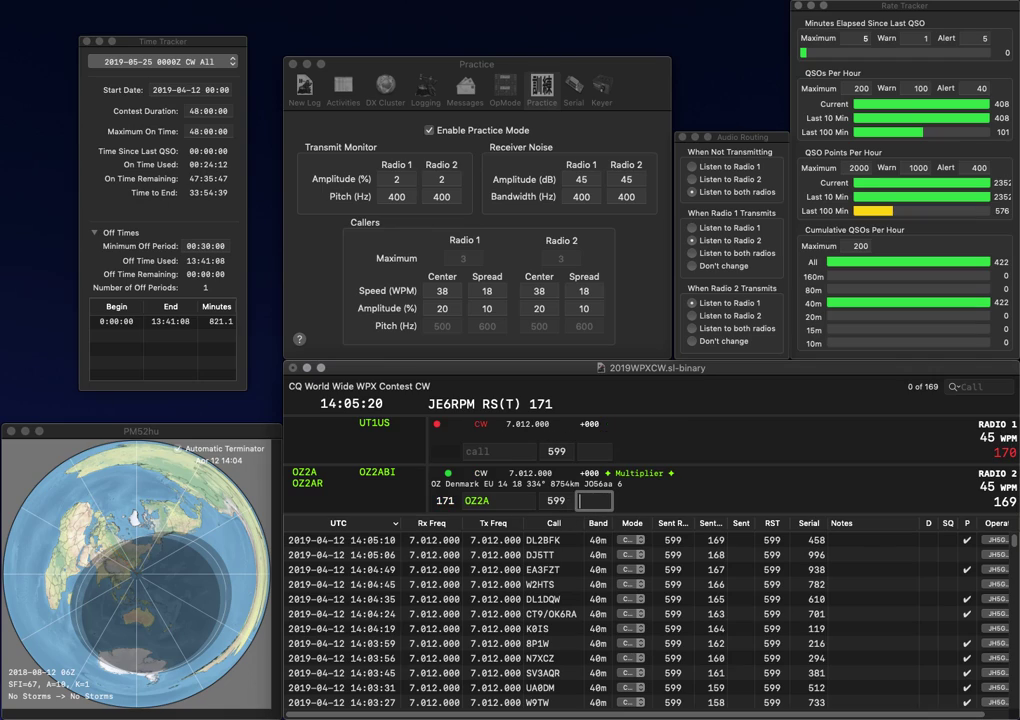
type("3")
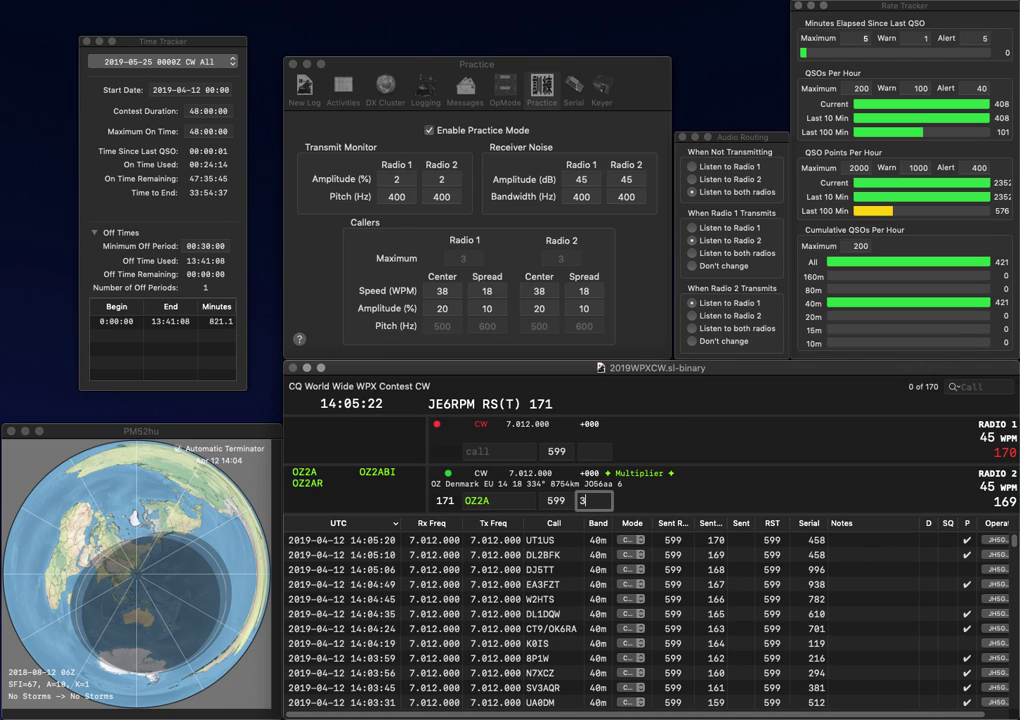
type("13")
key("Return")
Answer the partial call HAL on Radio 1 and the partial call CB on Radio 2
type("HAL")
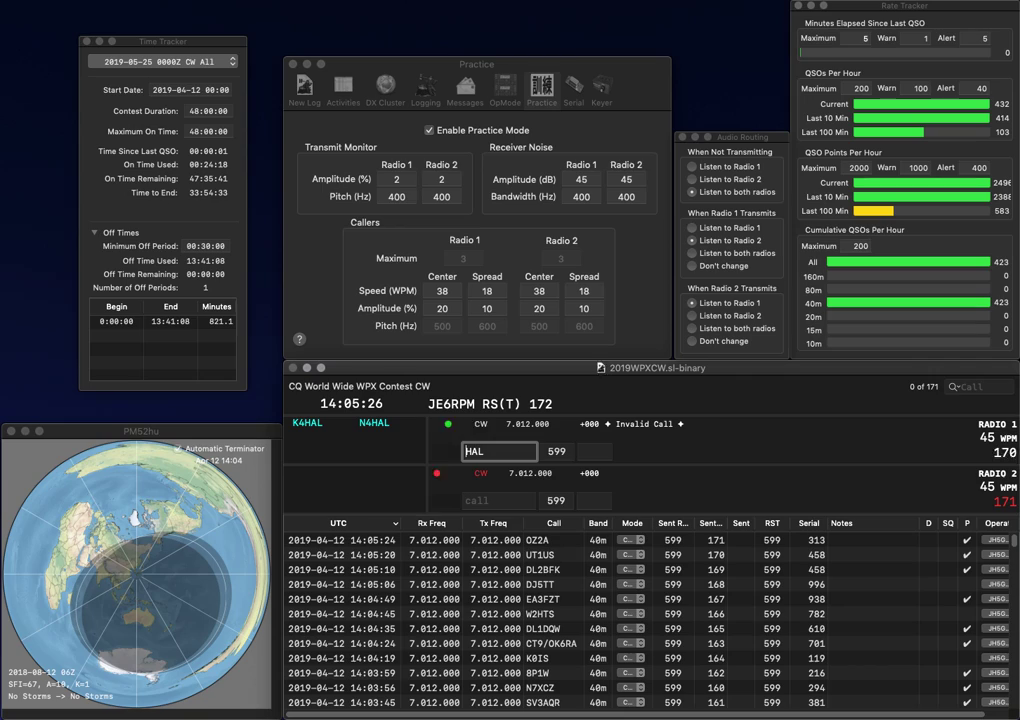
key("Return")
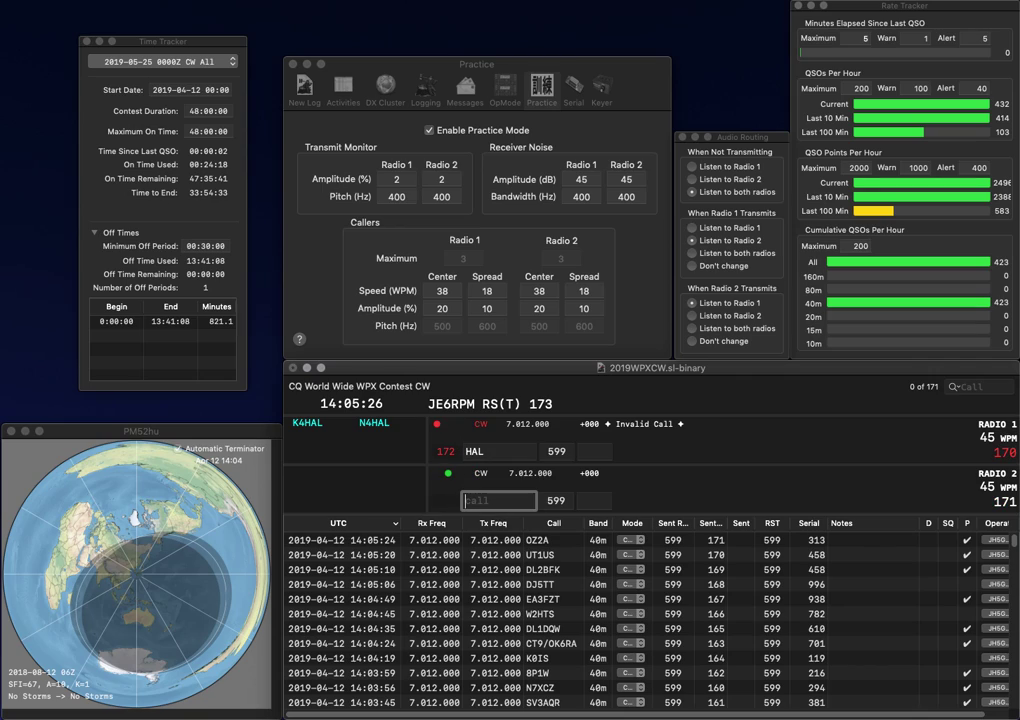
type("CB")
key("Return")
Complete the partial calls as N4HAL on Radio 1 and W5TCB on Radio 2, answering both stations
type("N4")
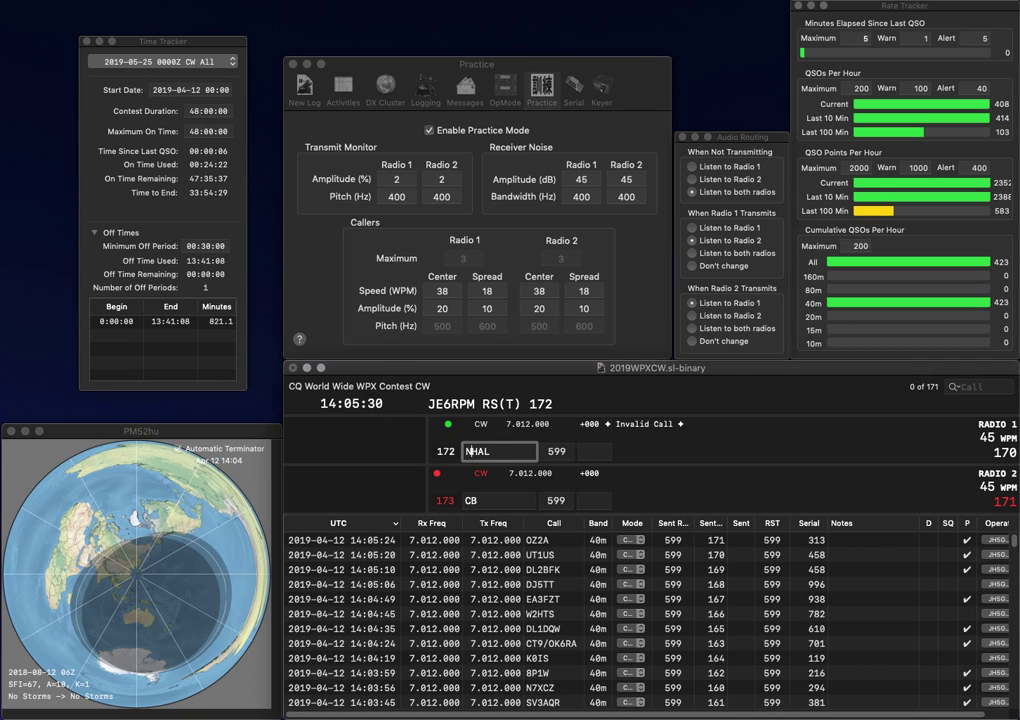
key("Return")
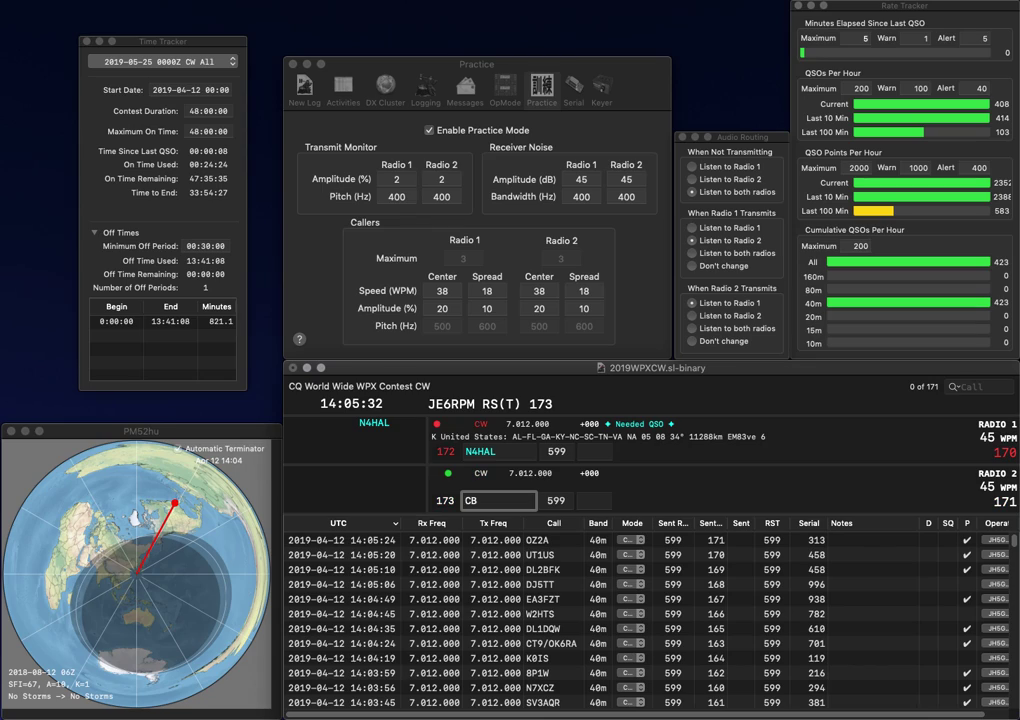
type("W5")
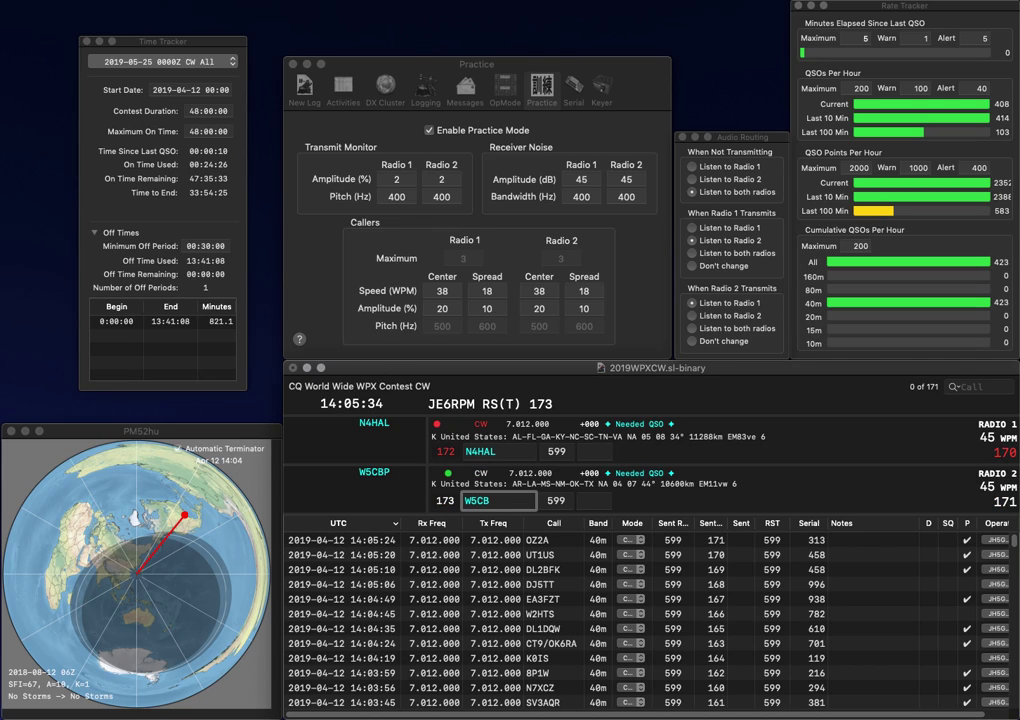
type("T")
key("Return")
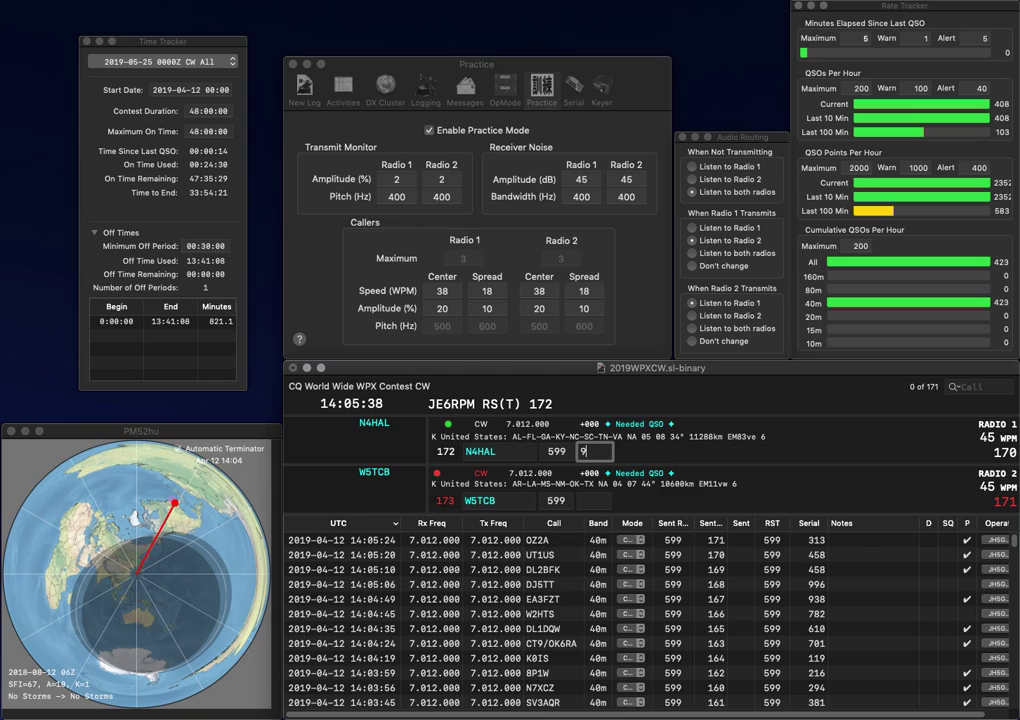
type("96")
key("Return")
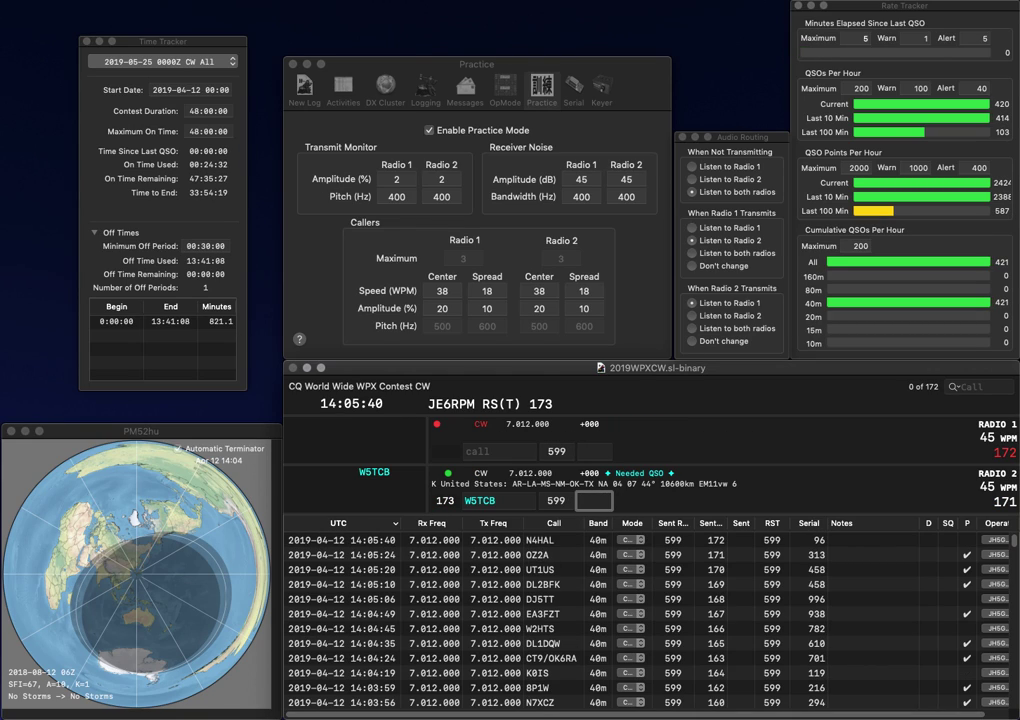
type("945")
key("Return")
type("MW0CVT")
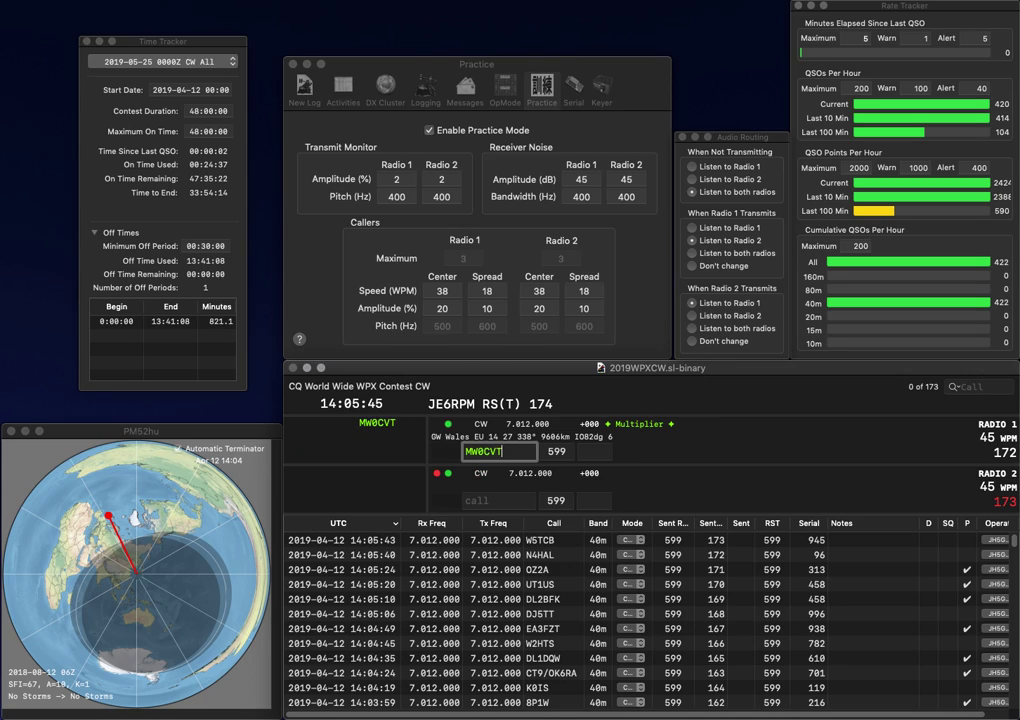
key("Return")
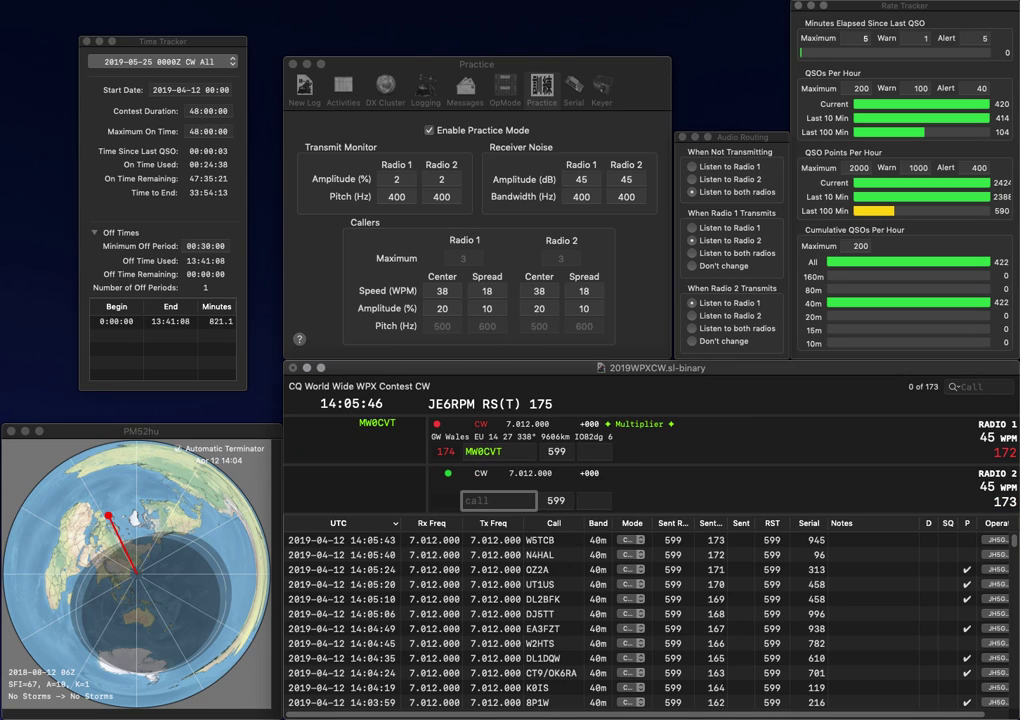
type("JA1LZB")
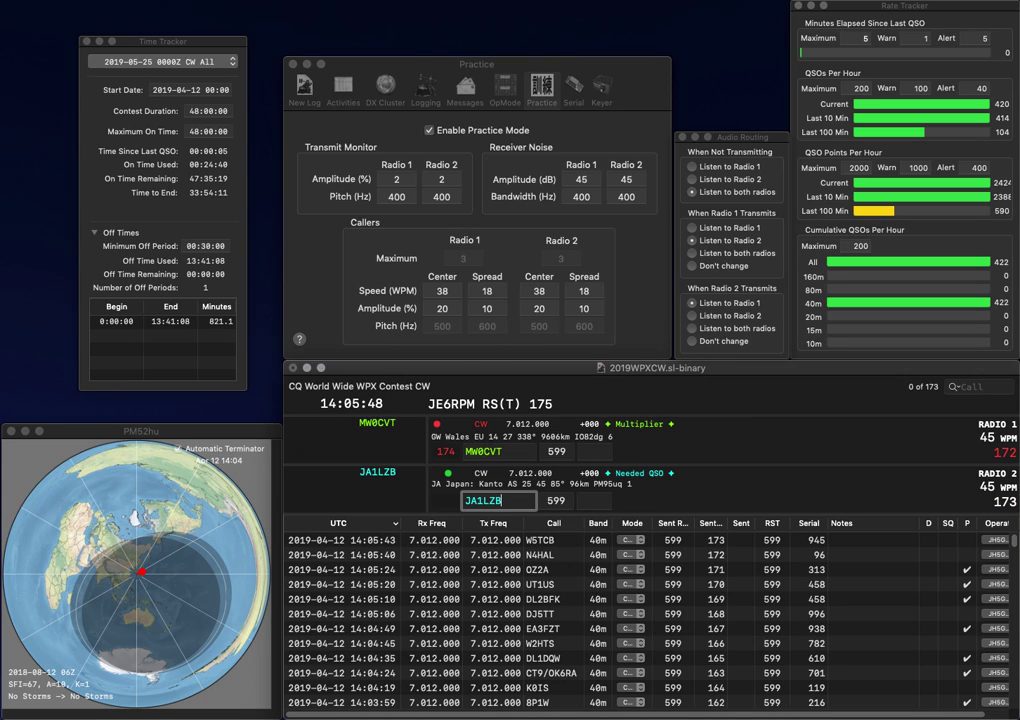
key("Return")
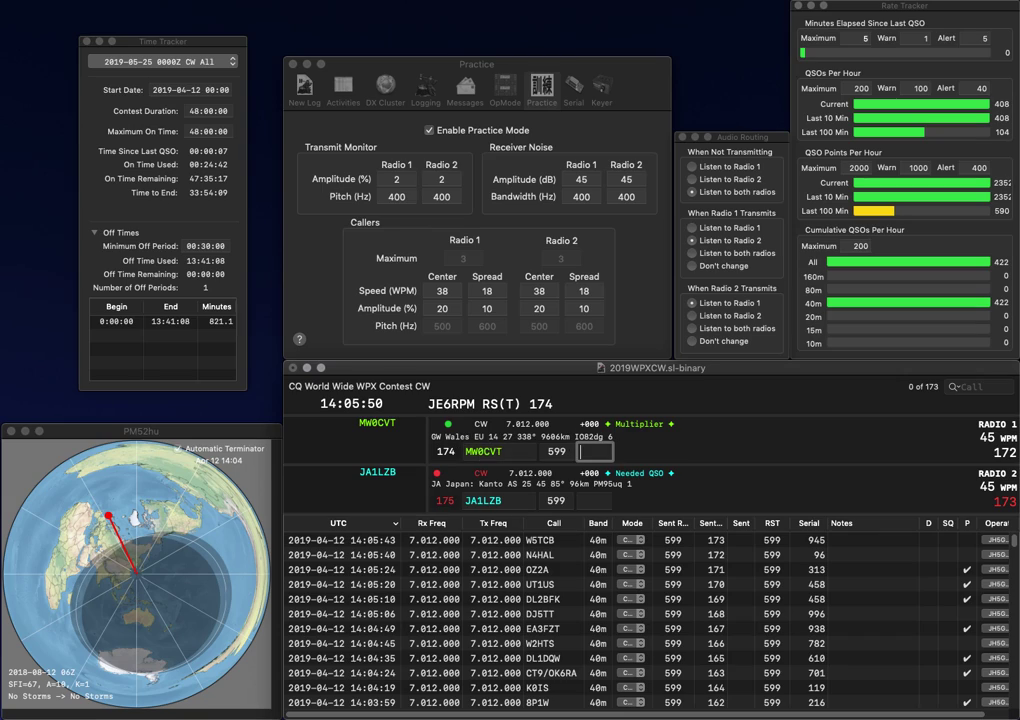
key("Tab")
type("738")
key("Return")
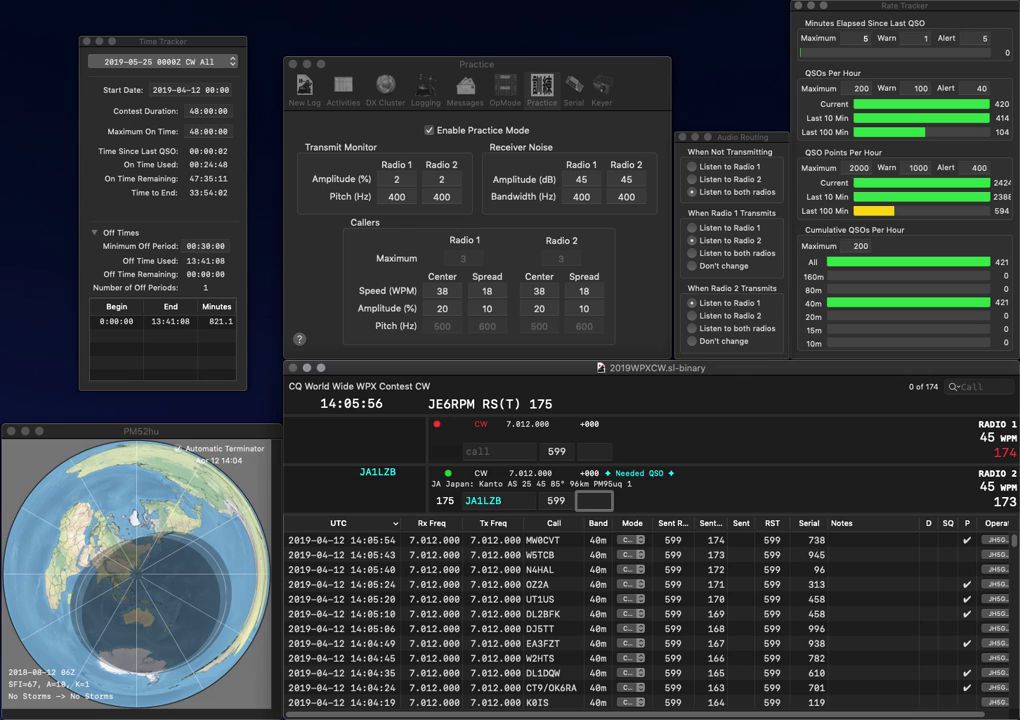
type("270")
key("Return")
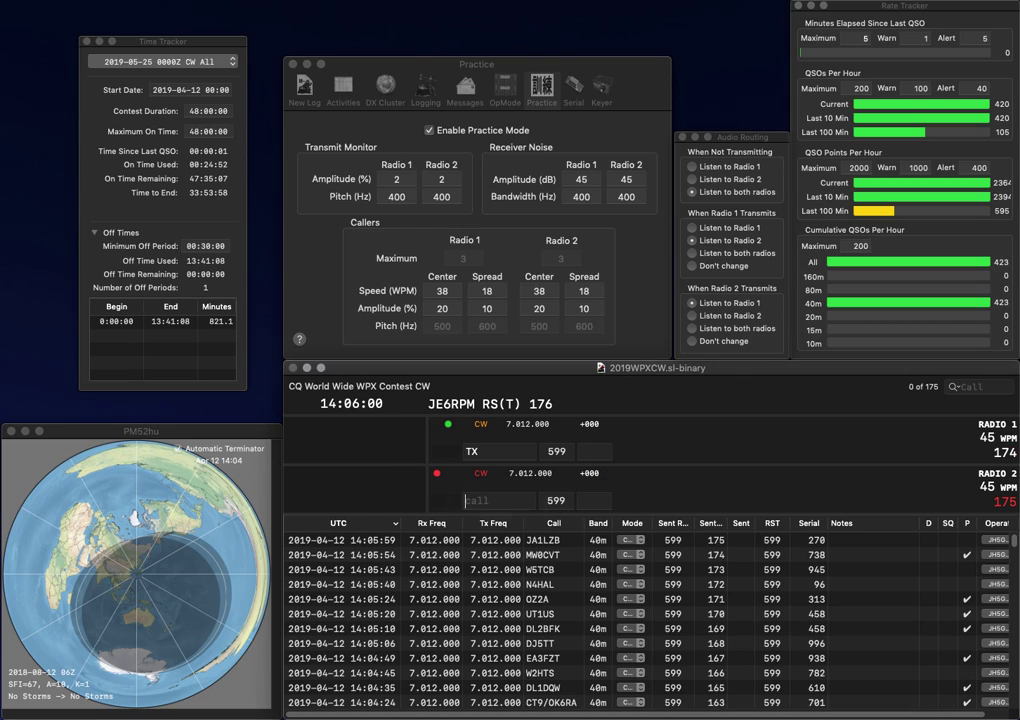
type("W")
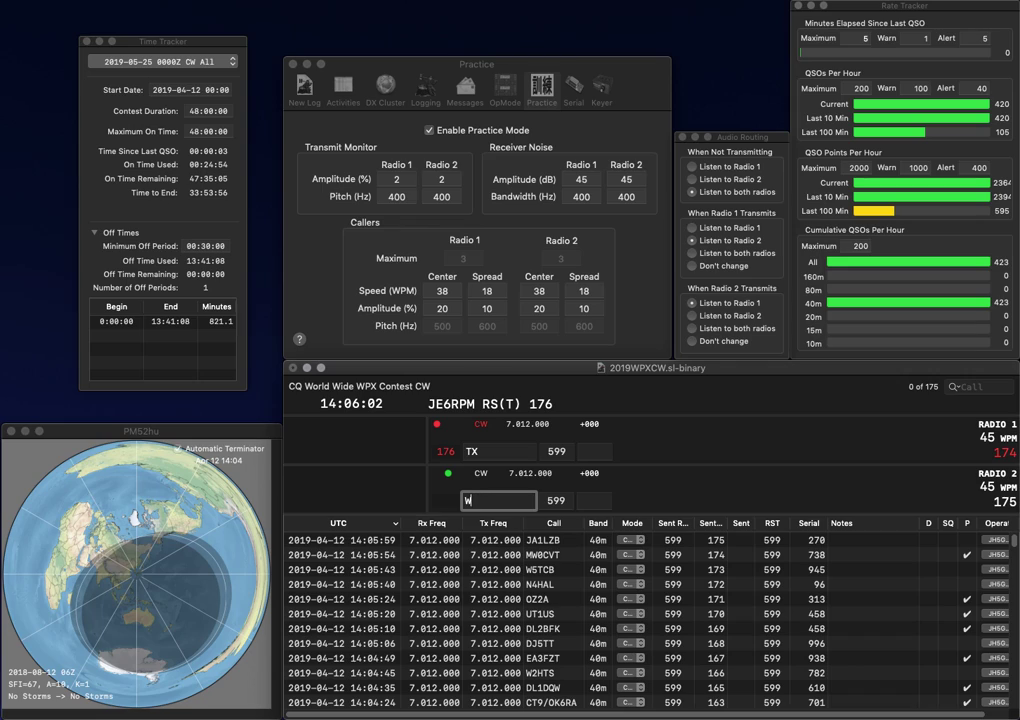
type("4MBD")
key("Return")
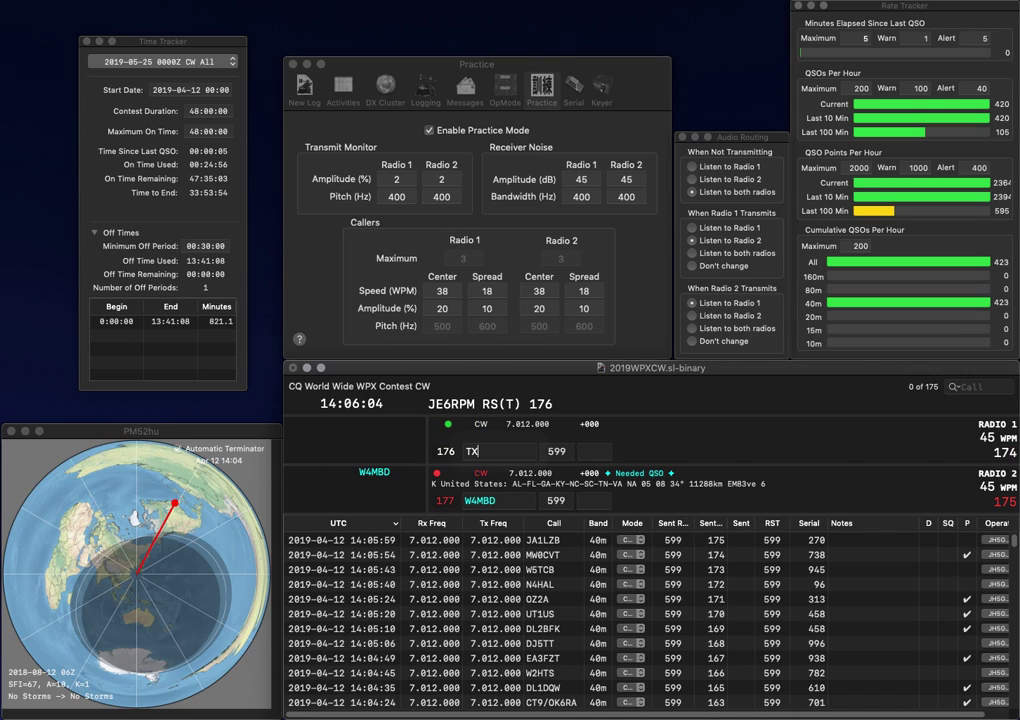
Correct the partial call TX on Radio 1 to UA9UX and answer that station
type("9U")
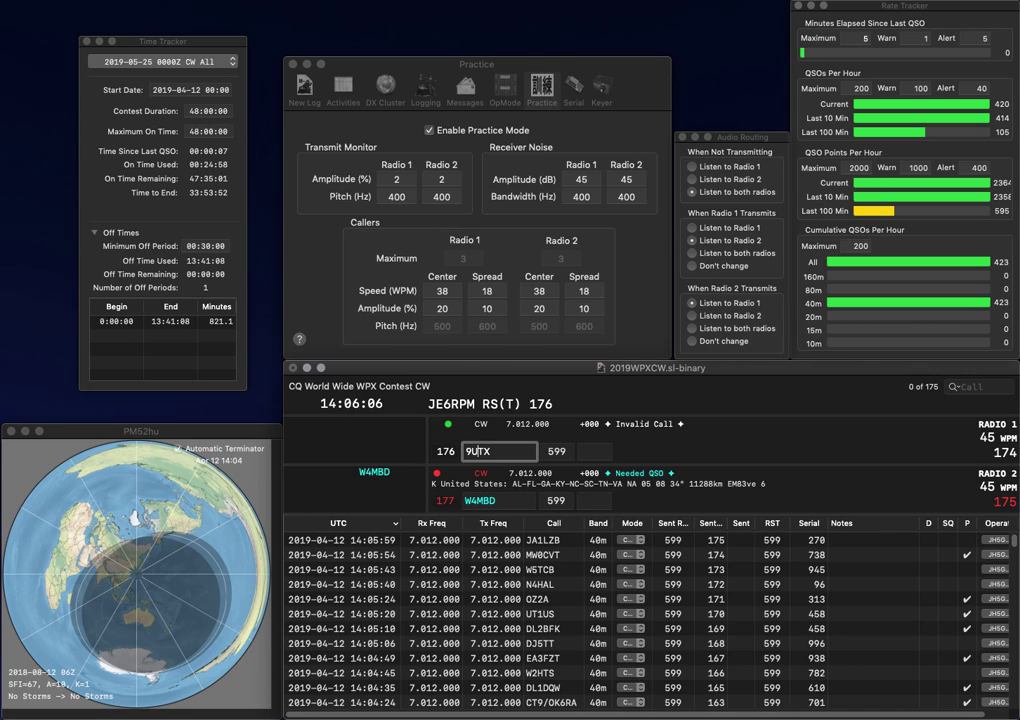
key("Delete")
key("Left")
key("Left")
type("UA")
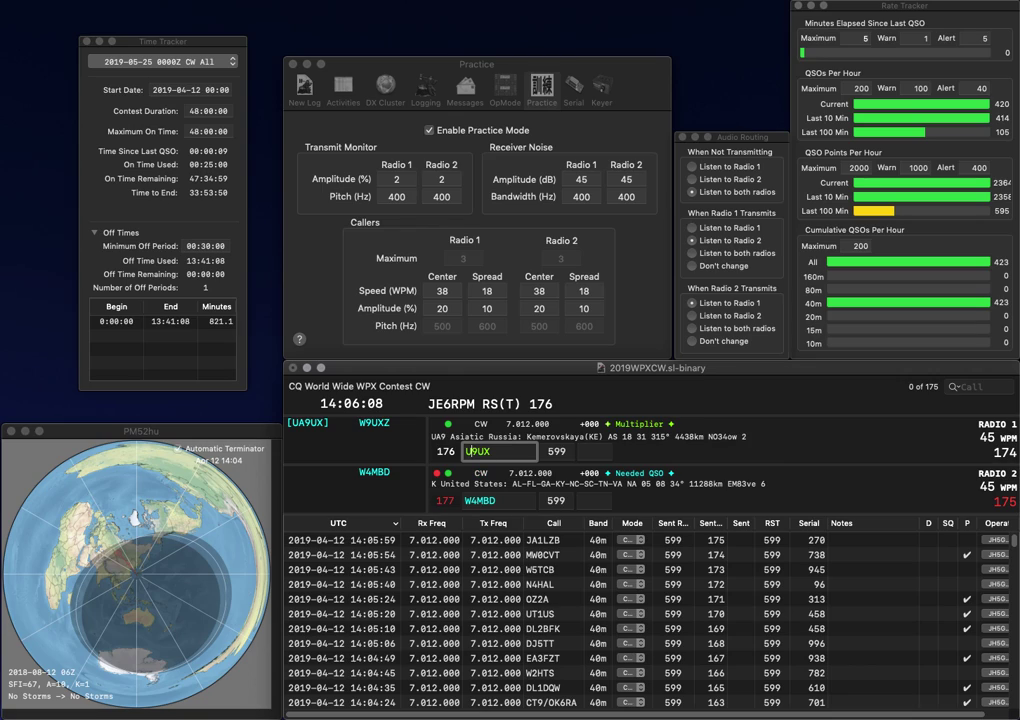
key("Return")
type("2")
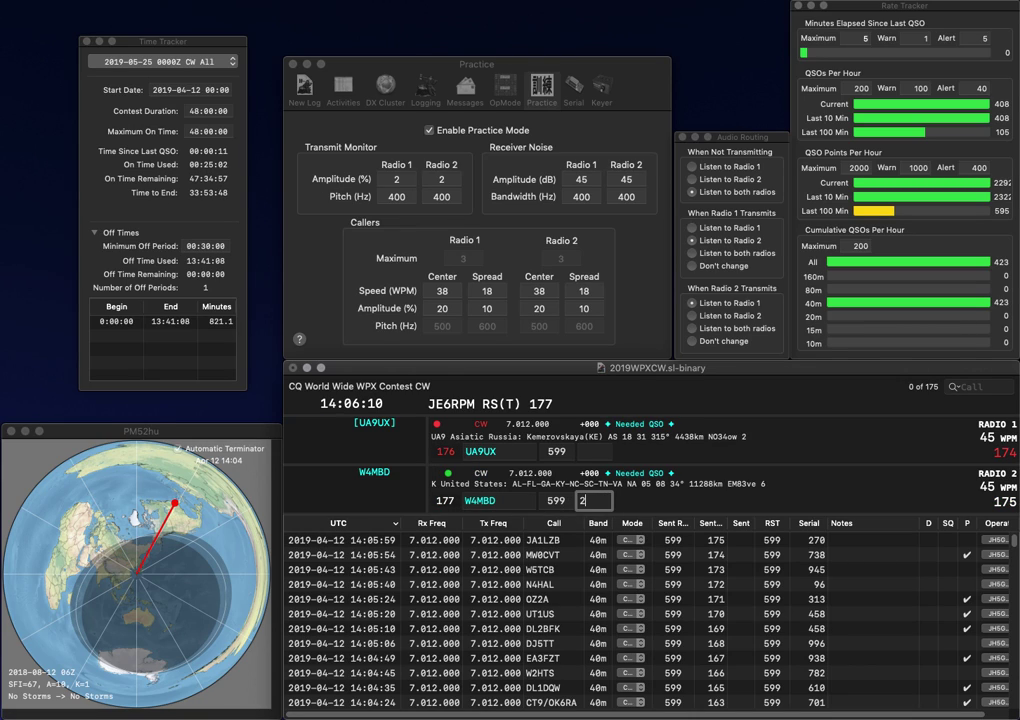
type("0")
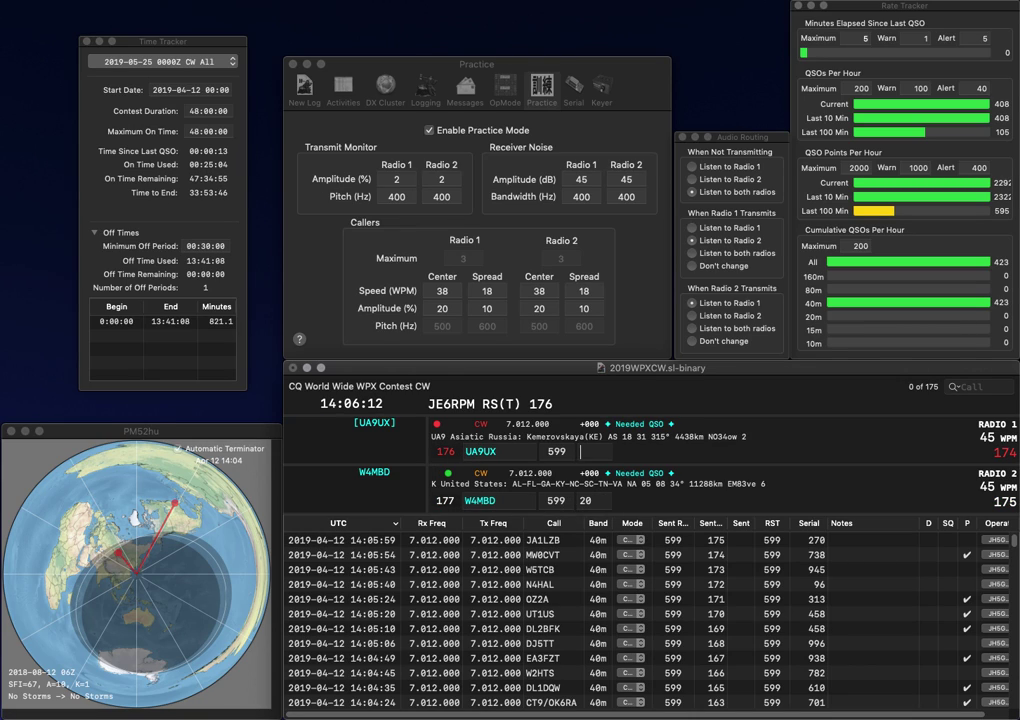
key("Return")
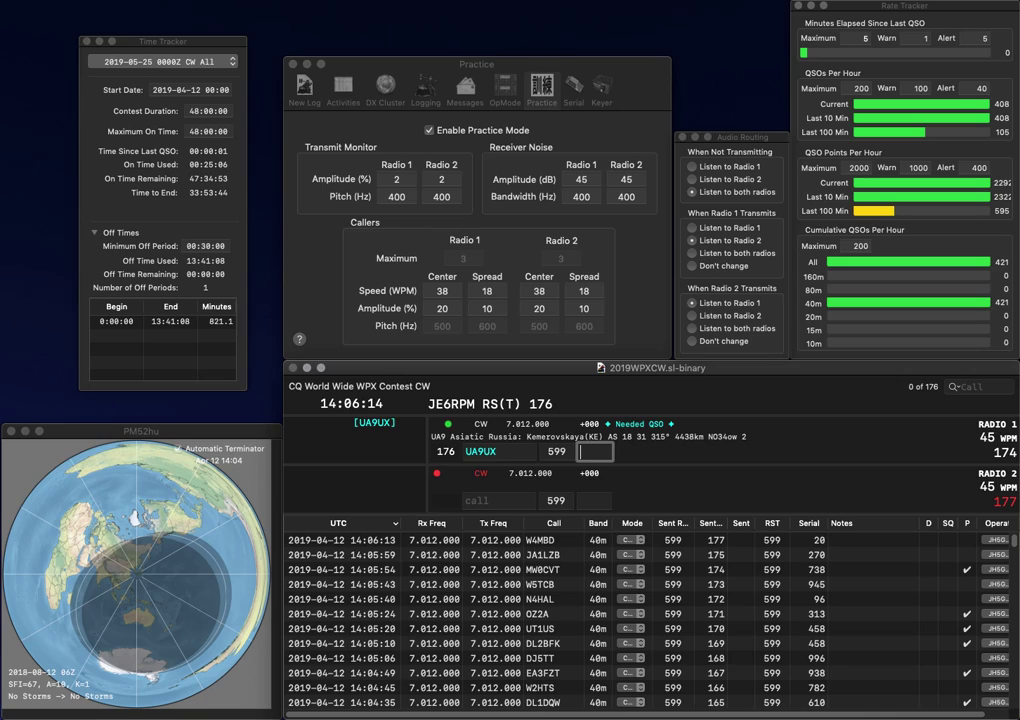
type("277")
key("Return")
Answer the partial call AUD on Radio 2 and the partial call V6 on Radio 1
type("AU")
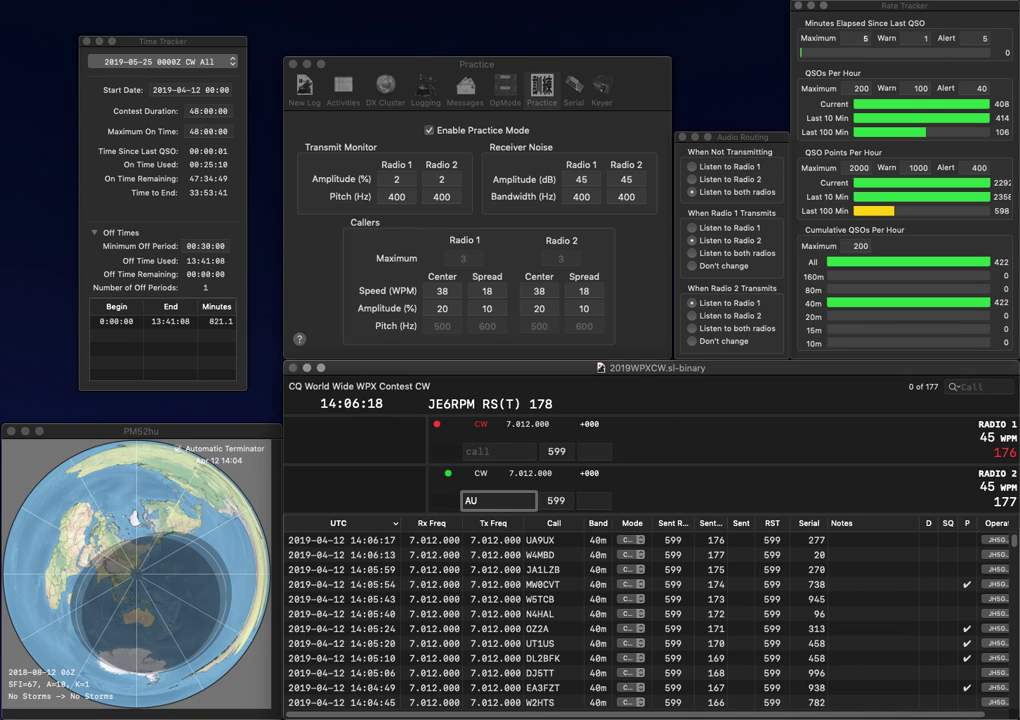
type("D")
key("Return")
type("V6")
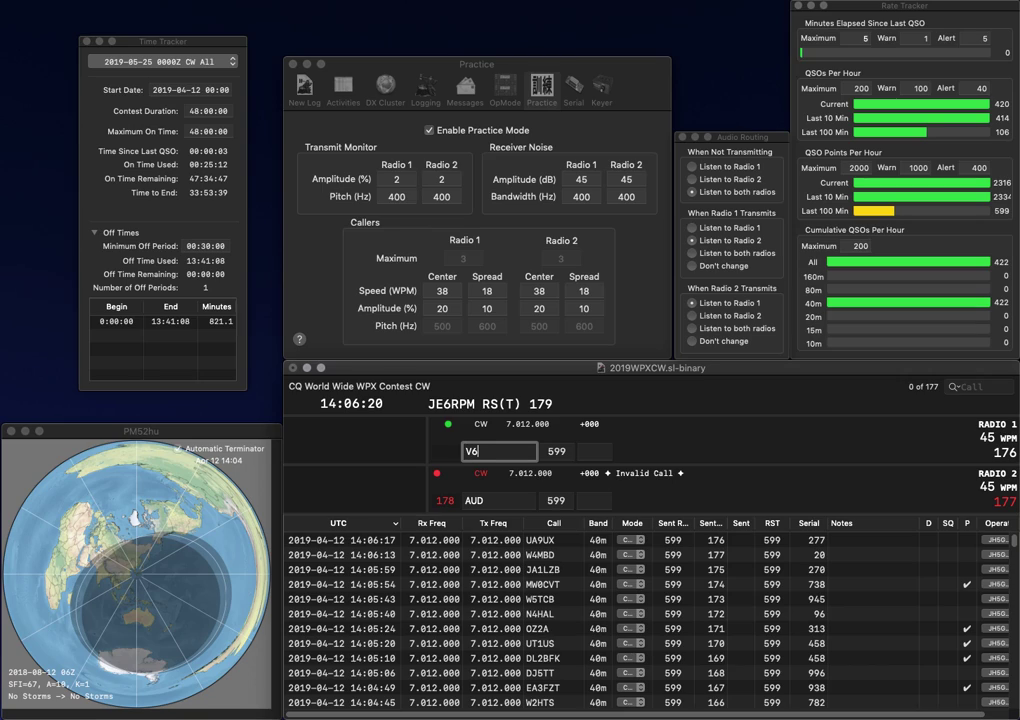
key("Return")
key("Delete")
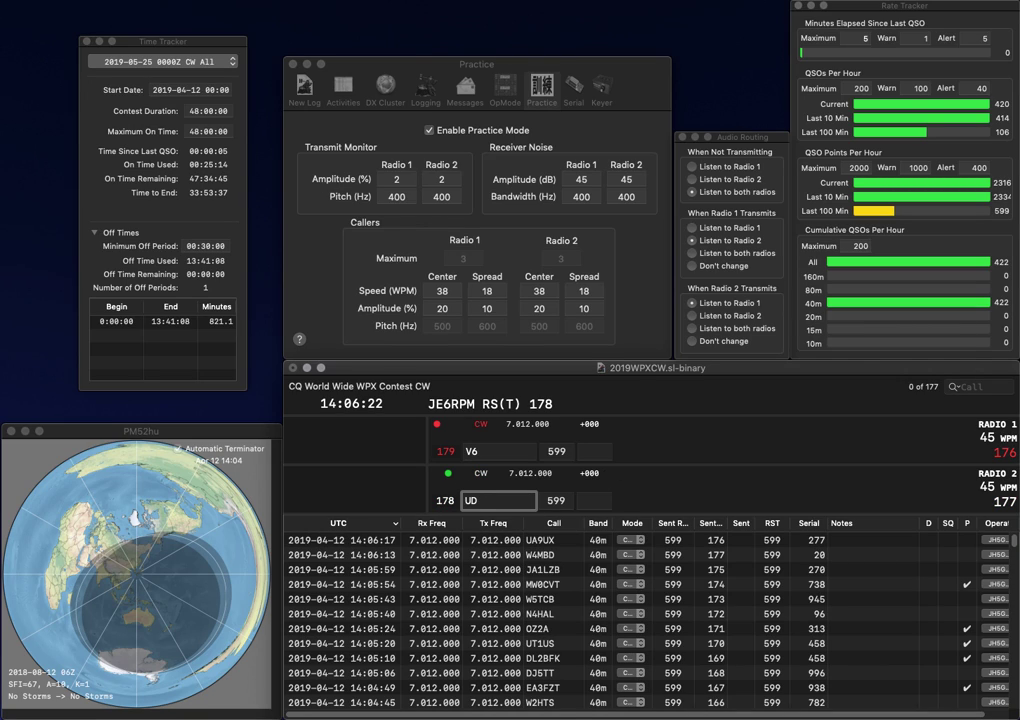
type("W1A")
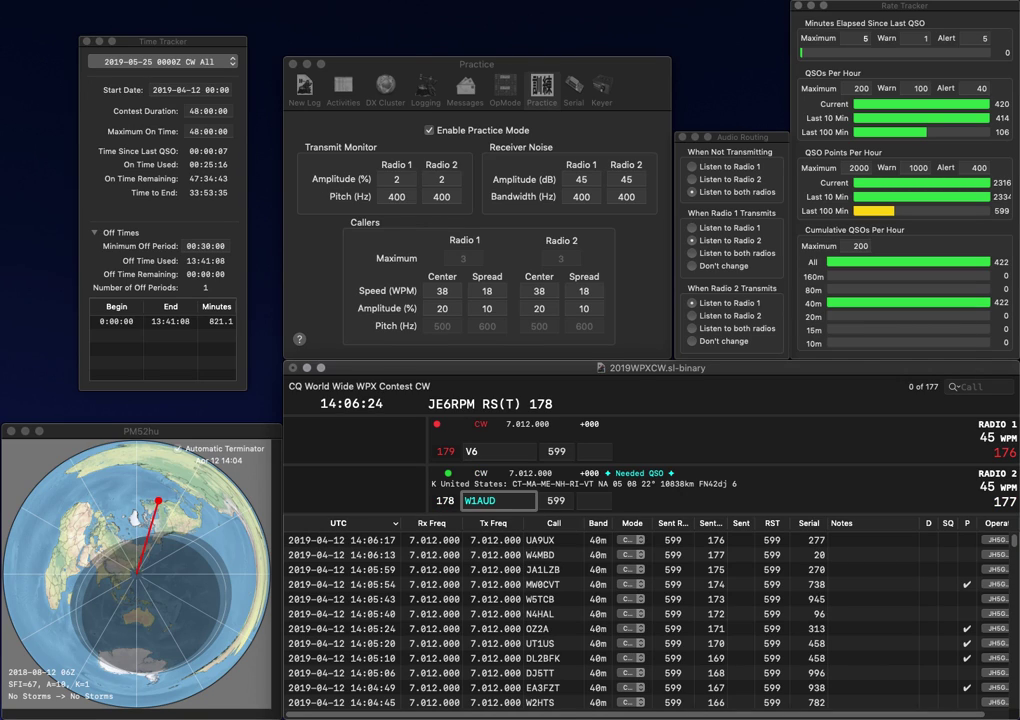
key("Delete")
type("V")
key("Delete")
type("K")
key("Return")
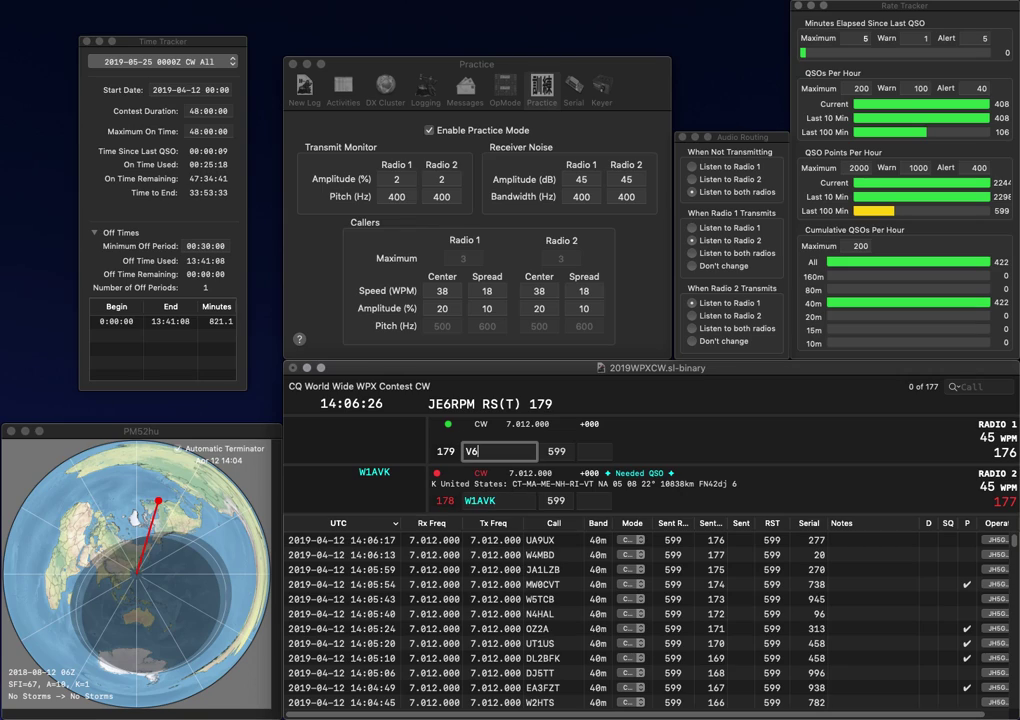
Correct the partial call V6 on Radio 1 to VB3E and answer that station
type("3E")
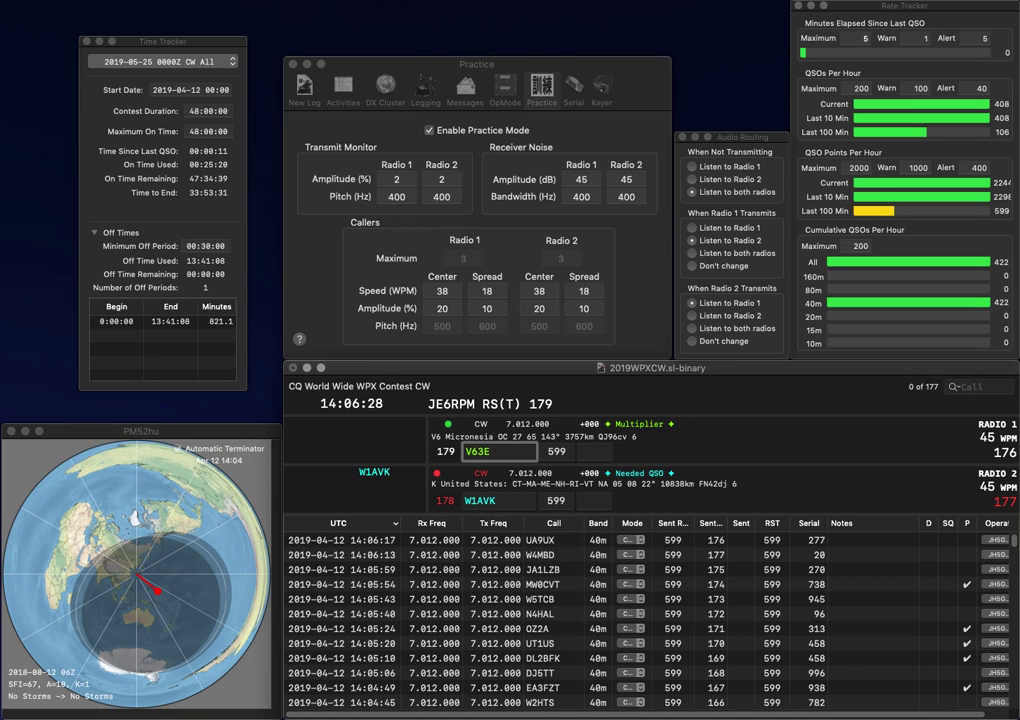
key("BackSpace")
type("B")
key("Return")
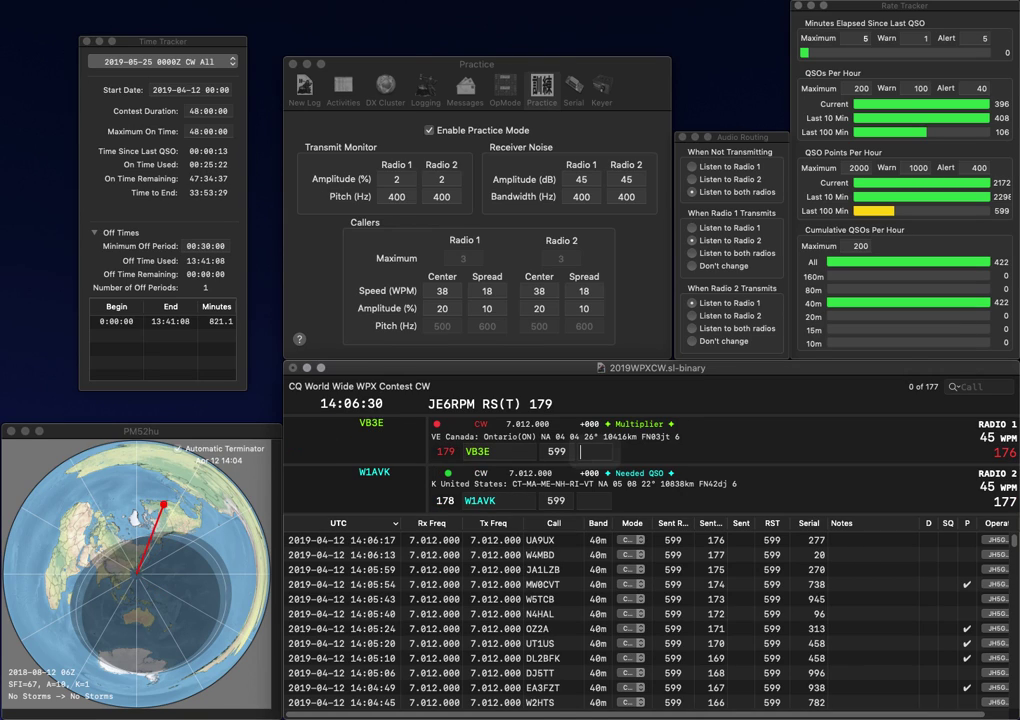
type("20")
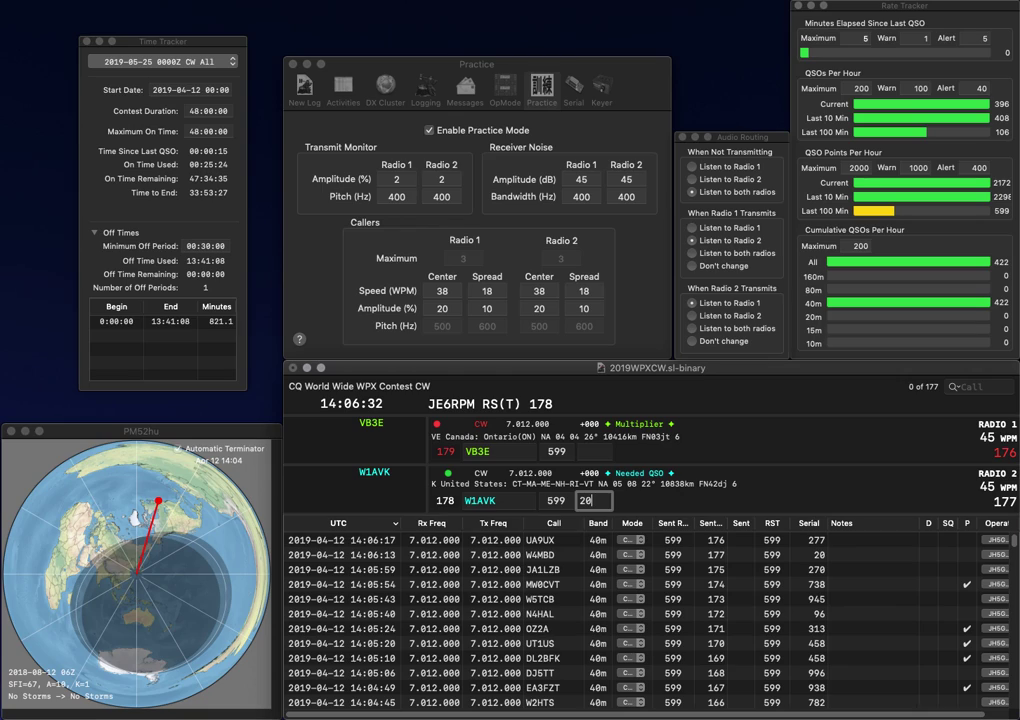
type("2")
key("Return")
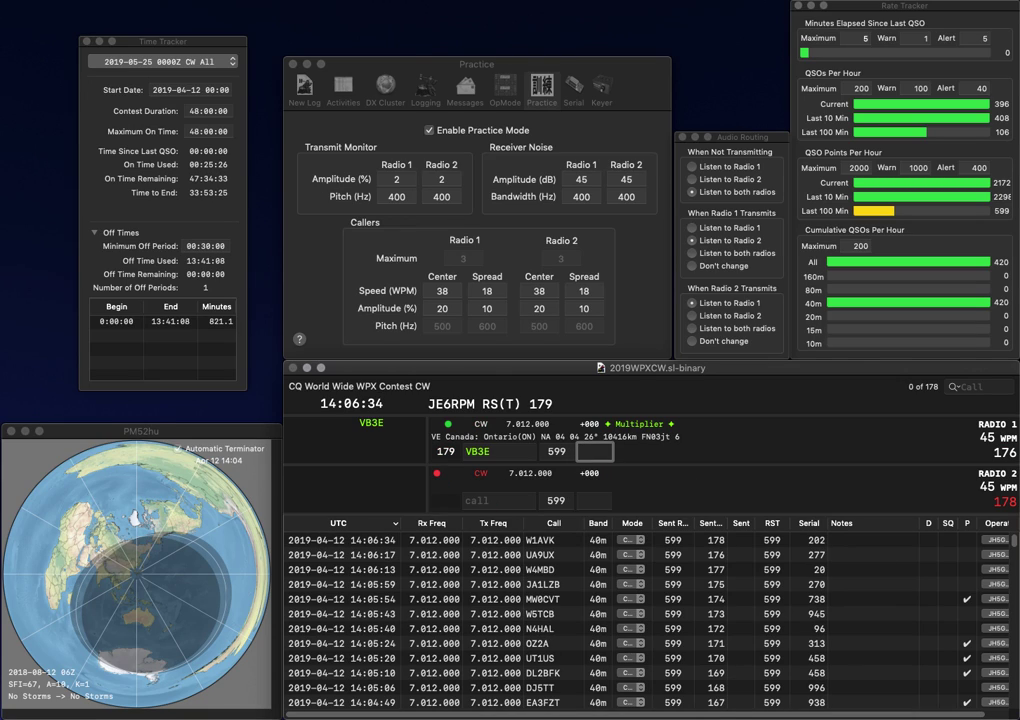
type("376")
key("Return")
type("W8QEJ")
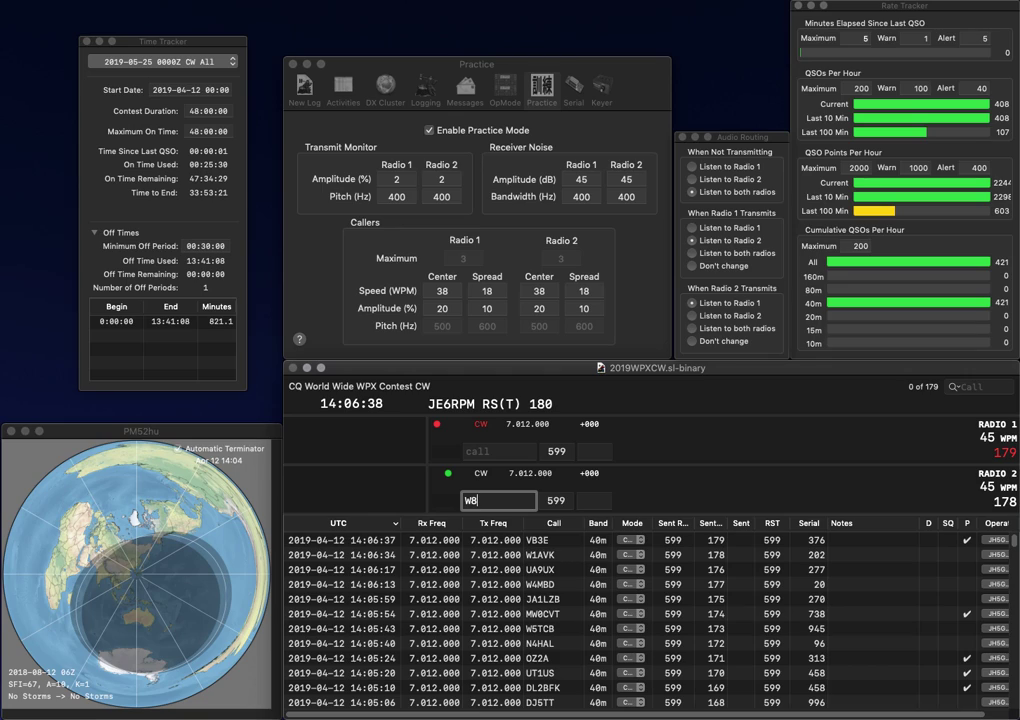
key("Return")
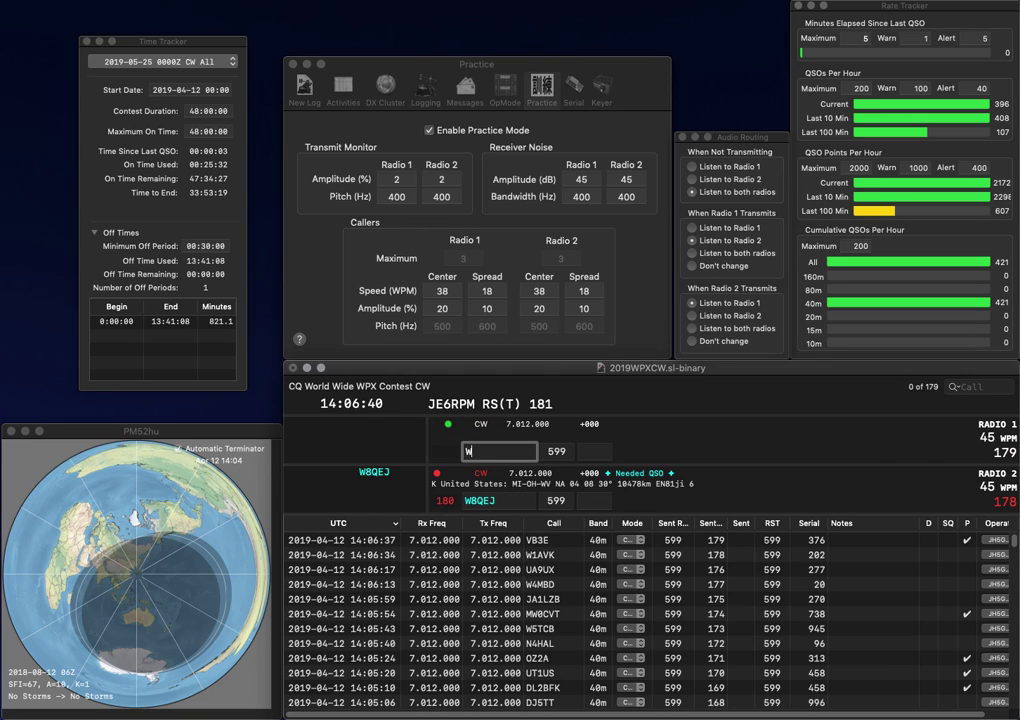
type("WA7G")
key("space")
key("Tab")
key("space")
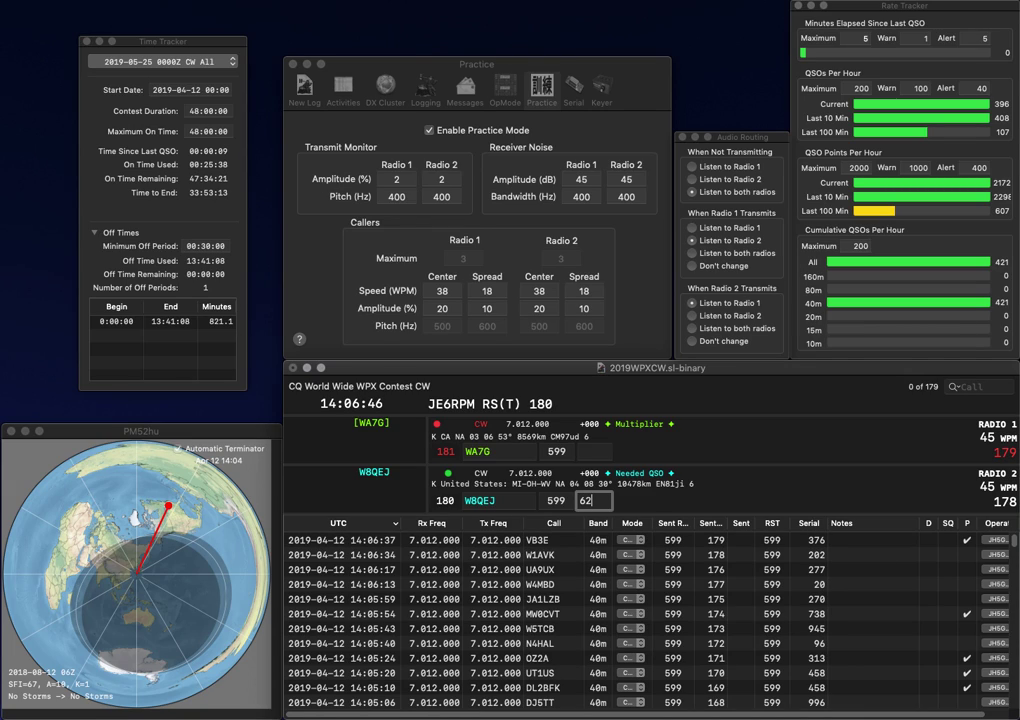
key("Return")
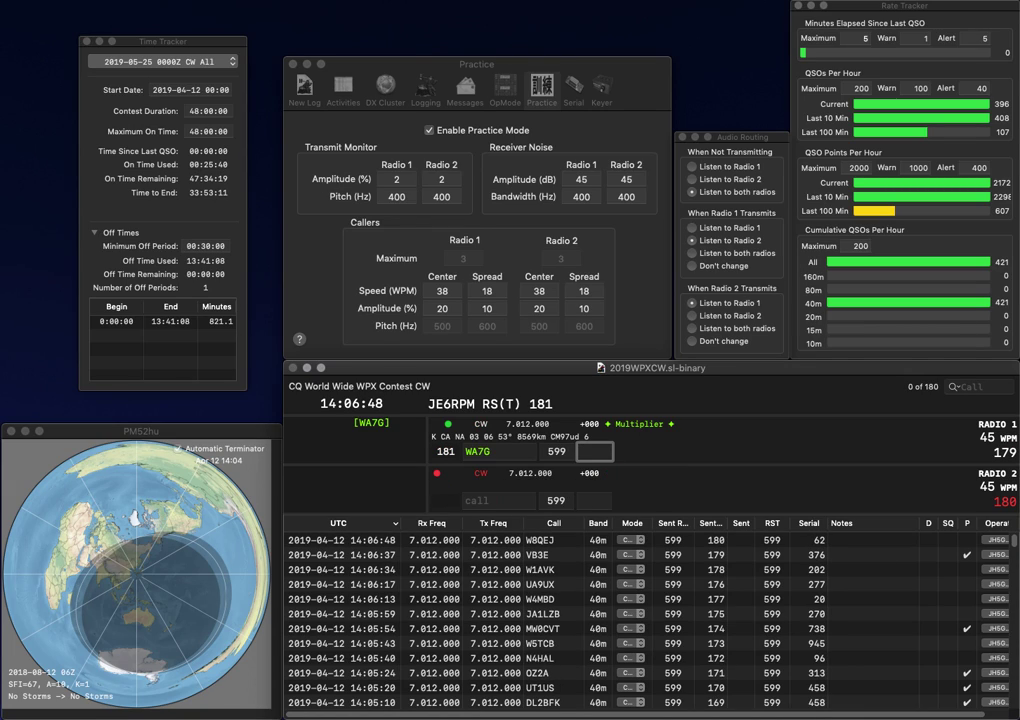
type("42")
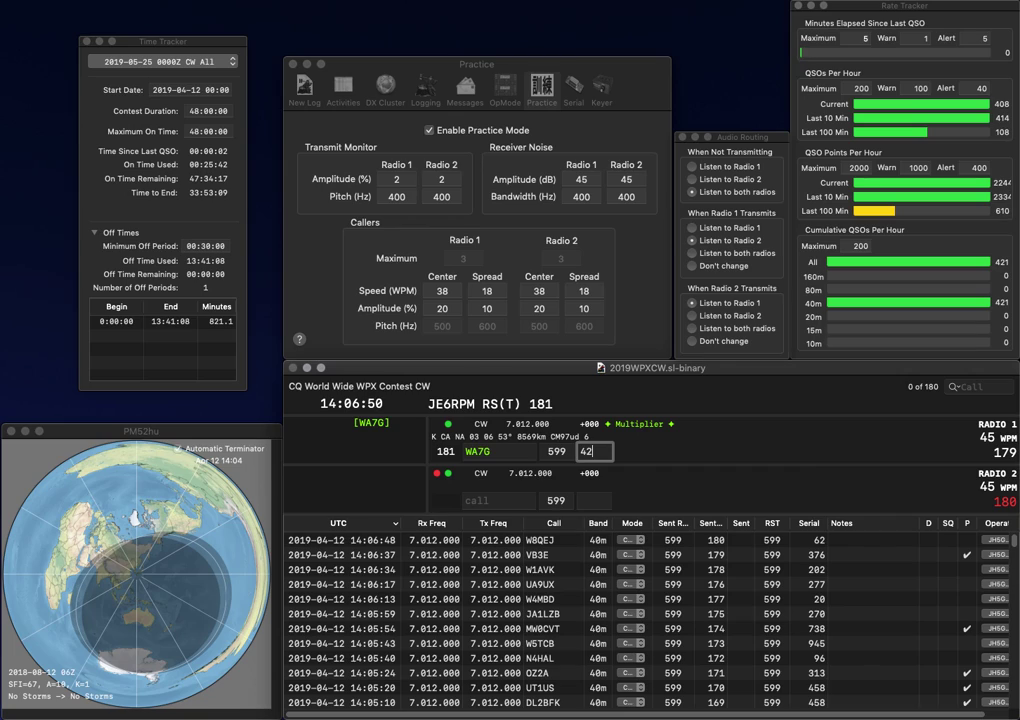
key("Return")
type("M4EC")
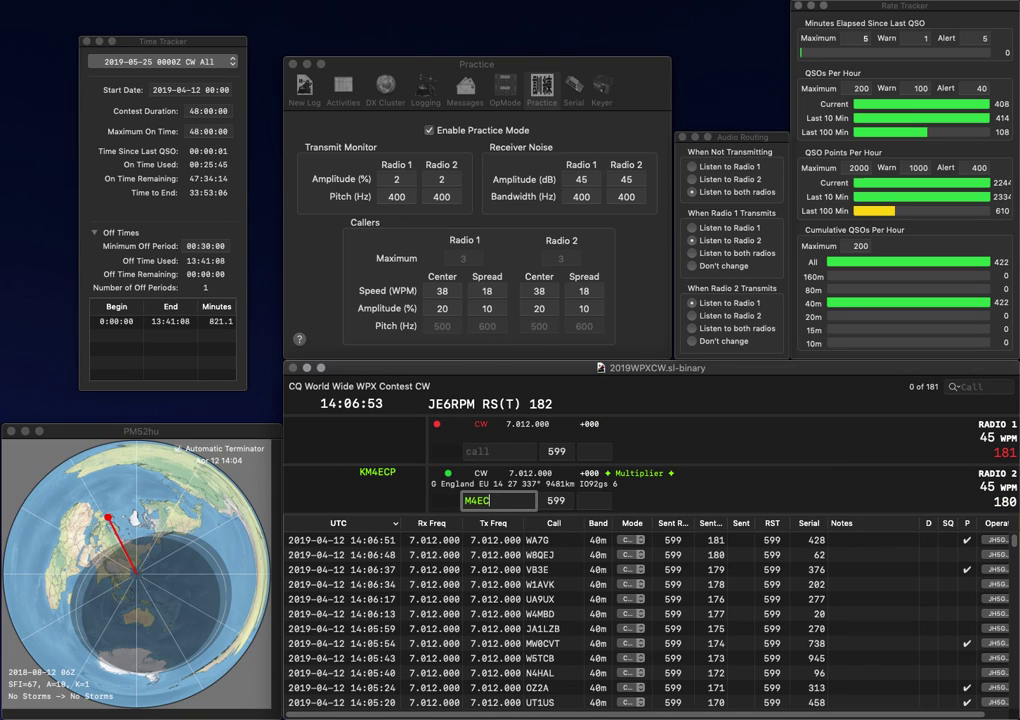
key("Tab")
key("Return")
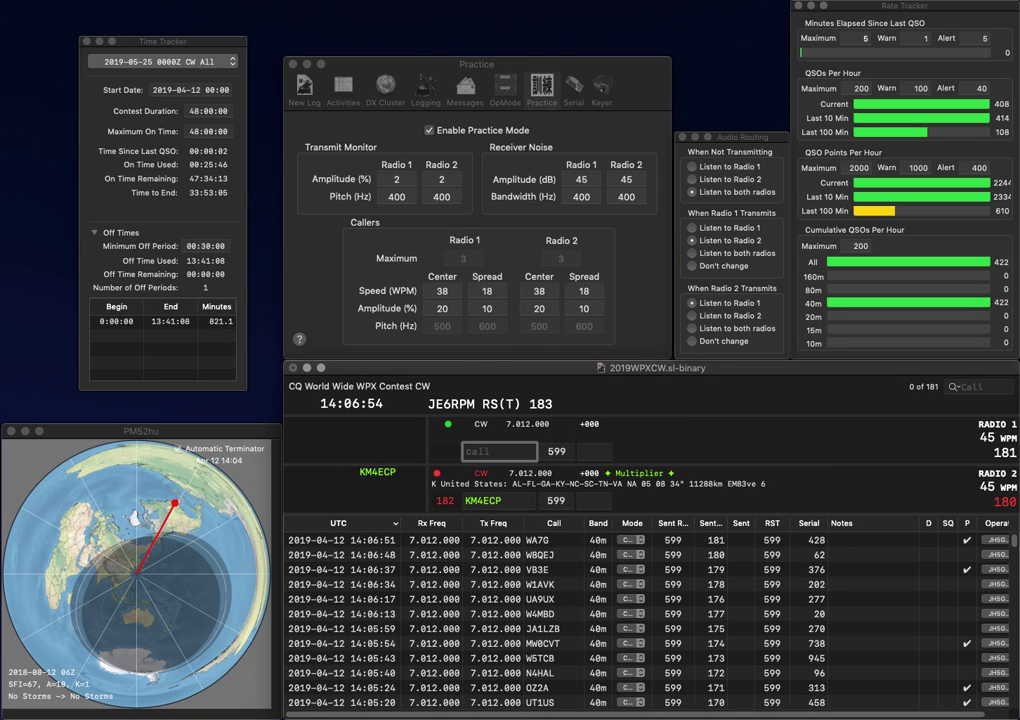
Answer I0WBX on Radio 1 and log KM4ECP on Radio 2 with received serial 737
type("WBX")
key("Return")
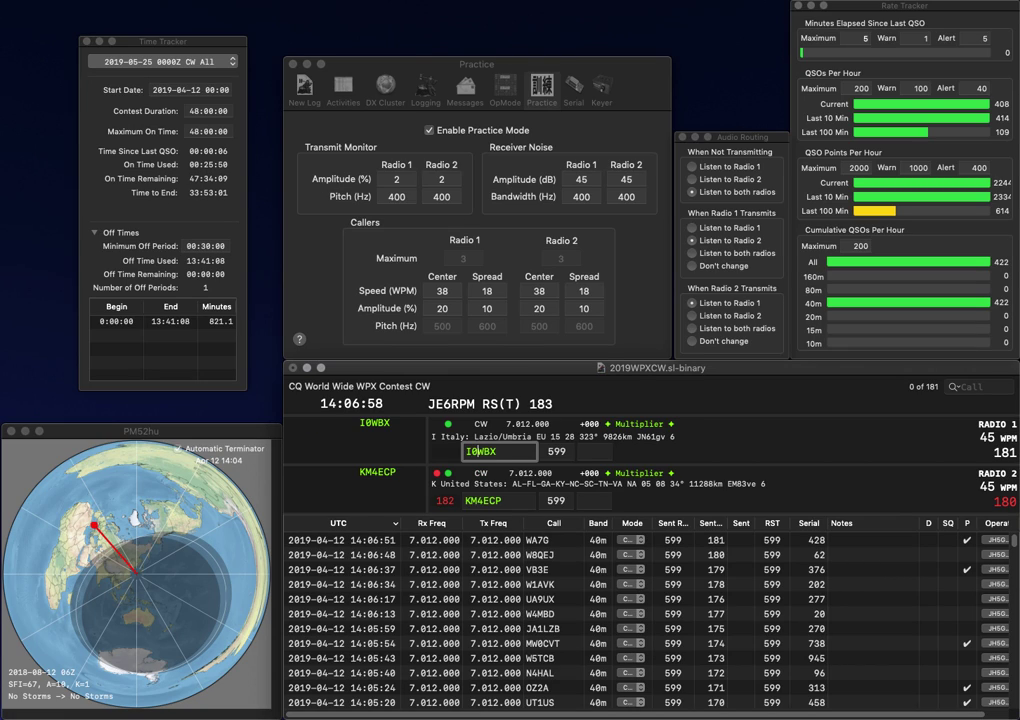
type("737")
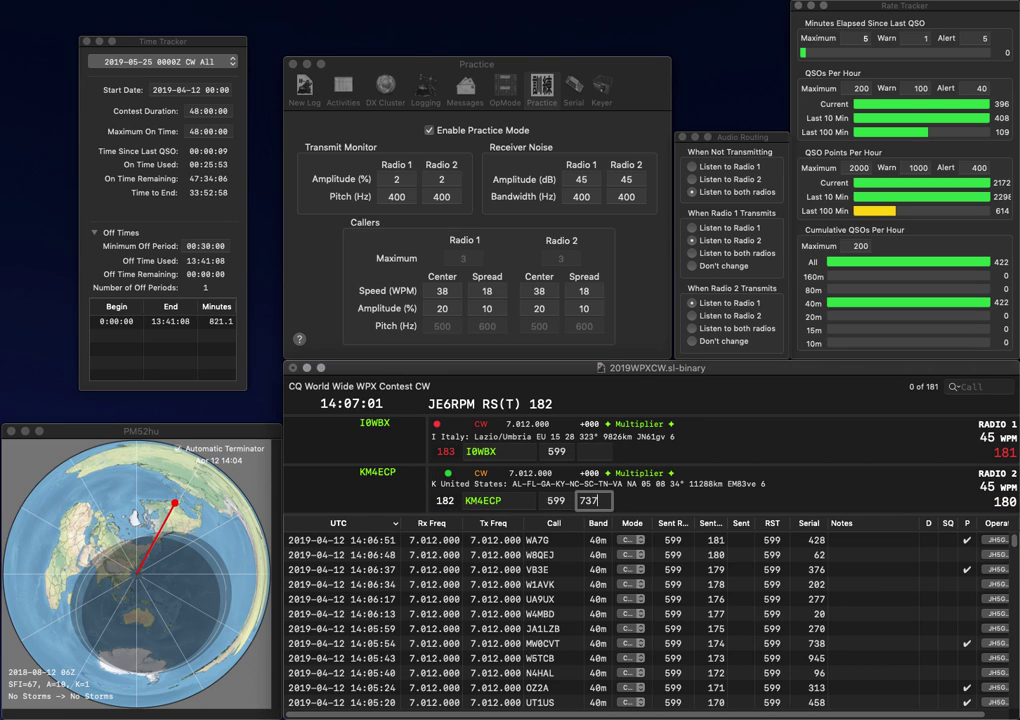
left_click(594, 452)
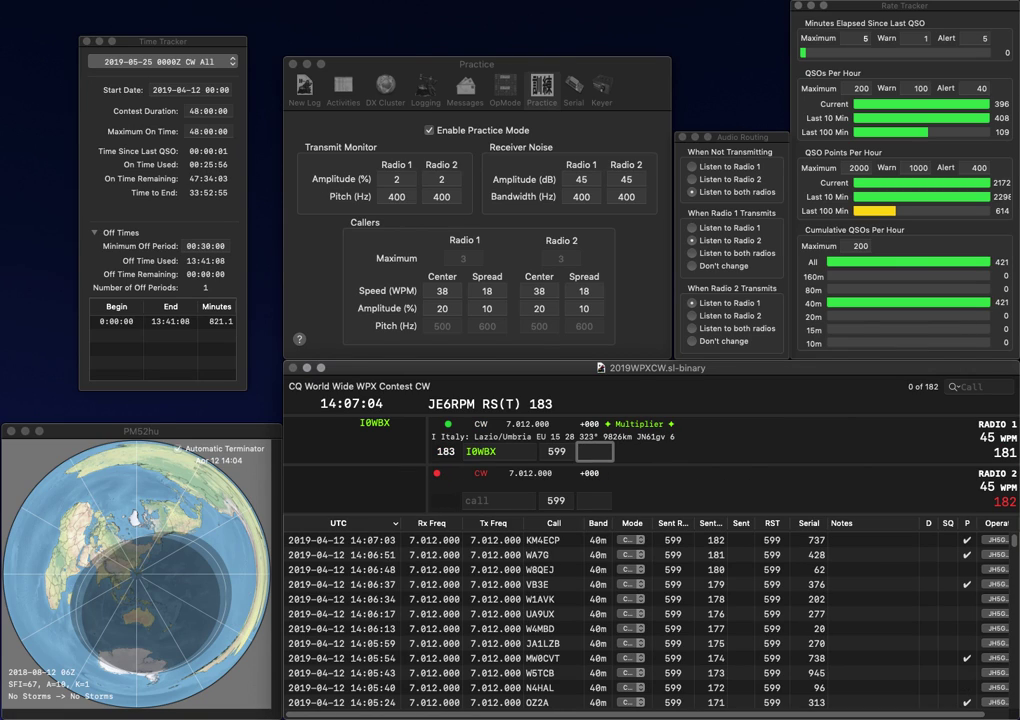
type("607")
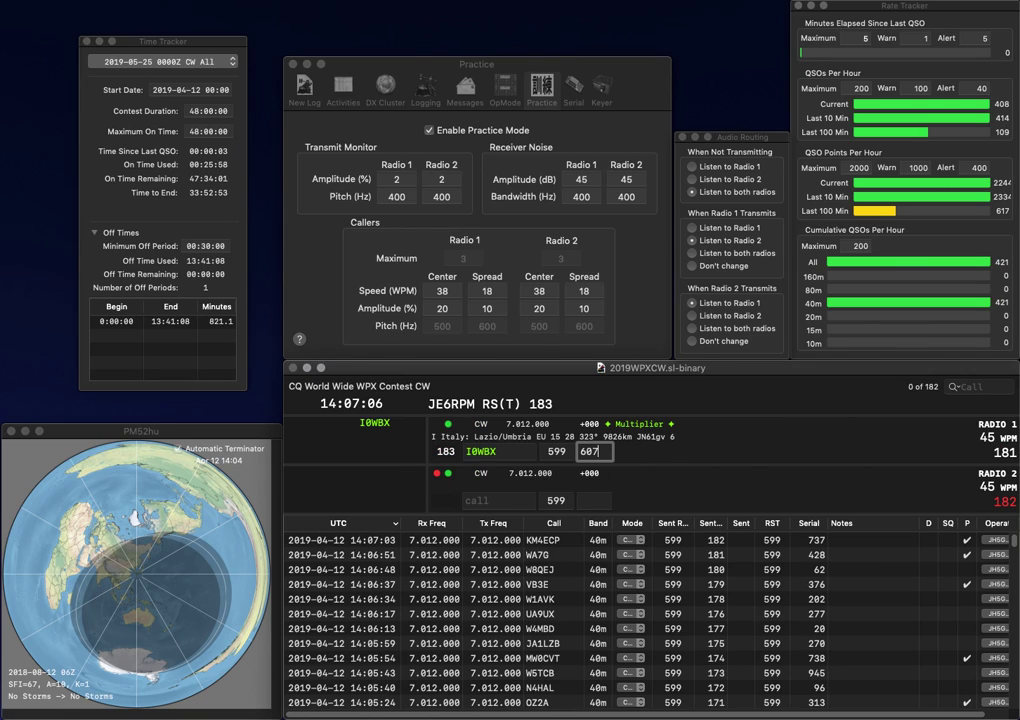
key("Return")
type("9DJ")
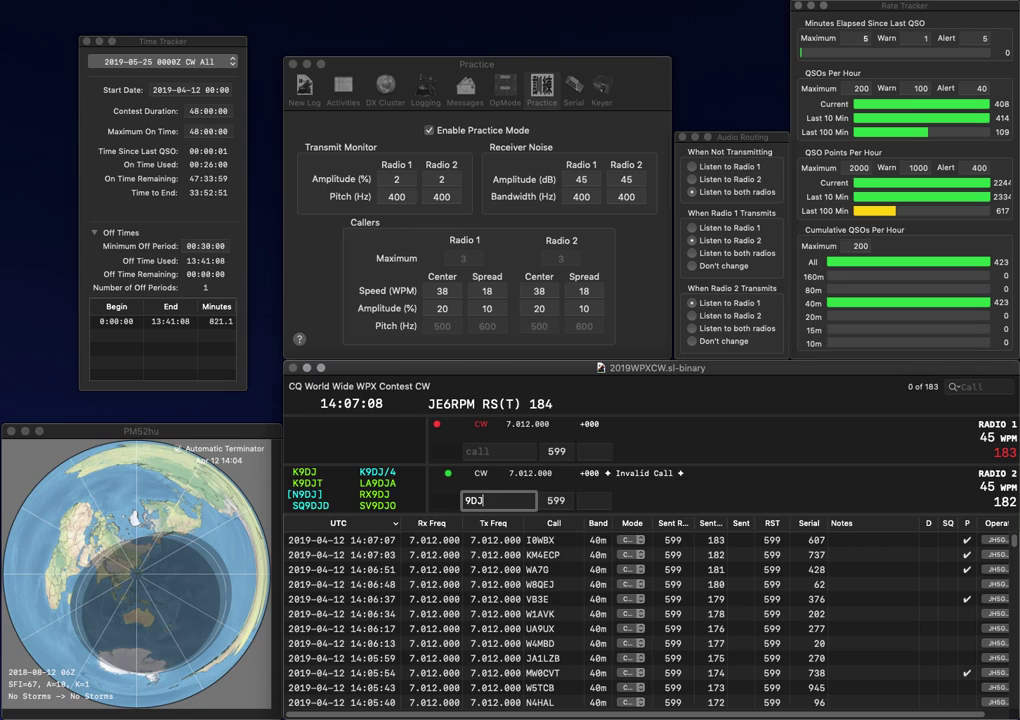
type("L")
key("Left")
key("Left")
key("BackSpace")
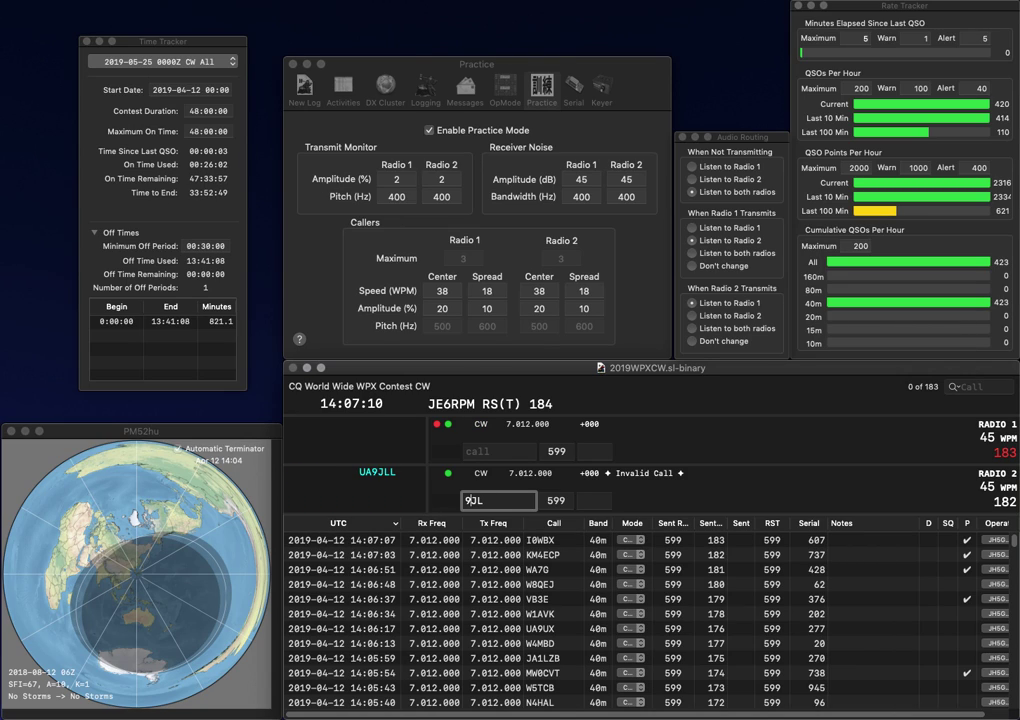
type("B")
key("Return")
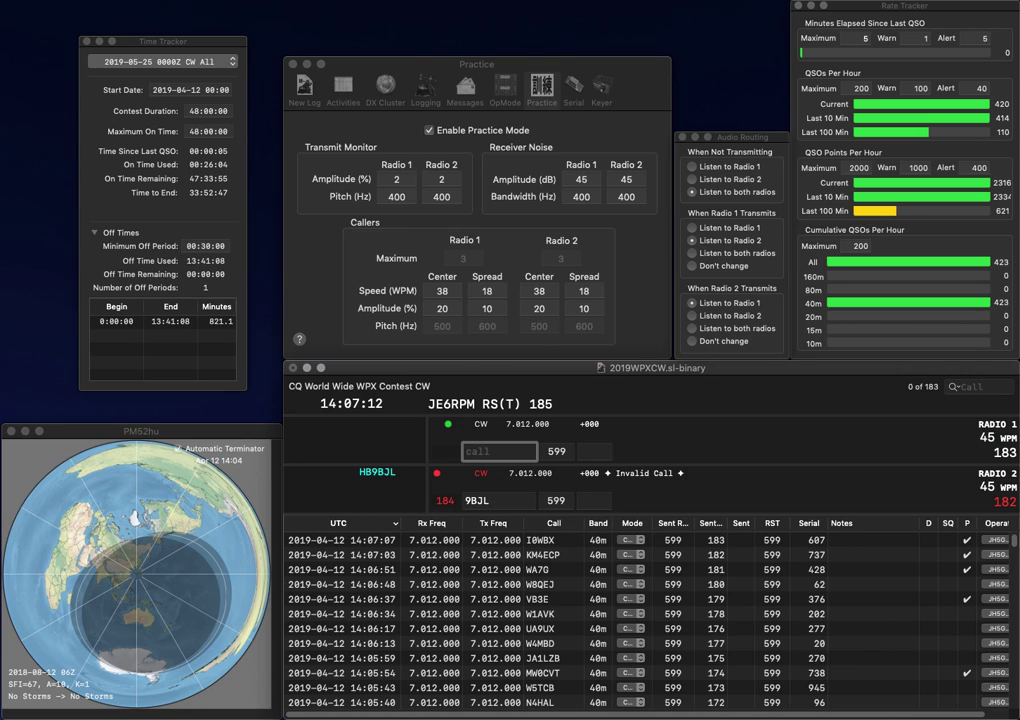
Answer KE8EAS on Radio 1, and complete the partial call on Radio 2 to HB9BJL and answer it
type("KE8EAS")
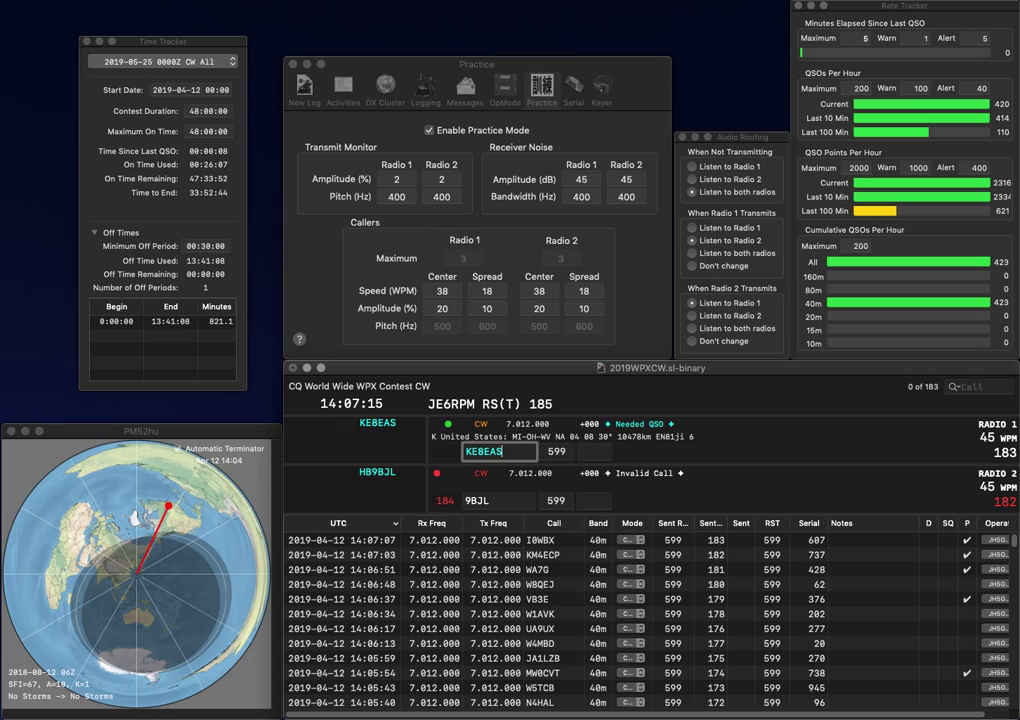
key("Return")
type("HB")
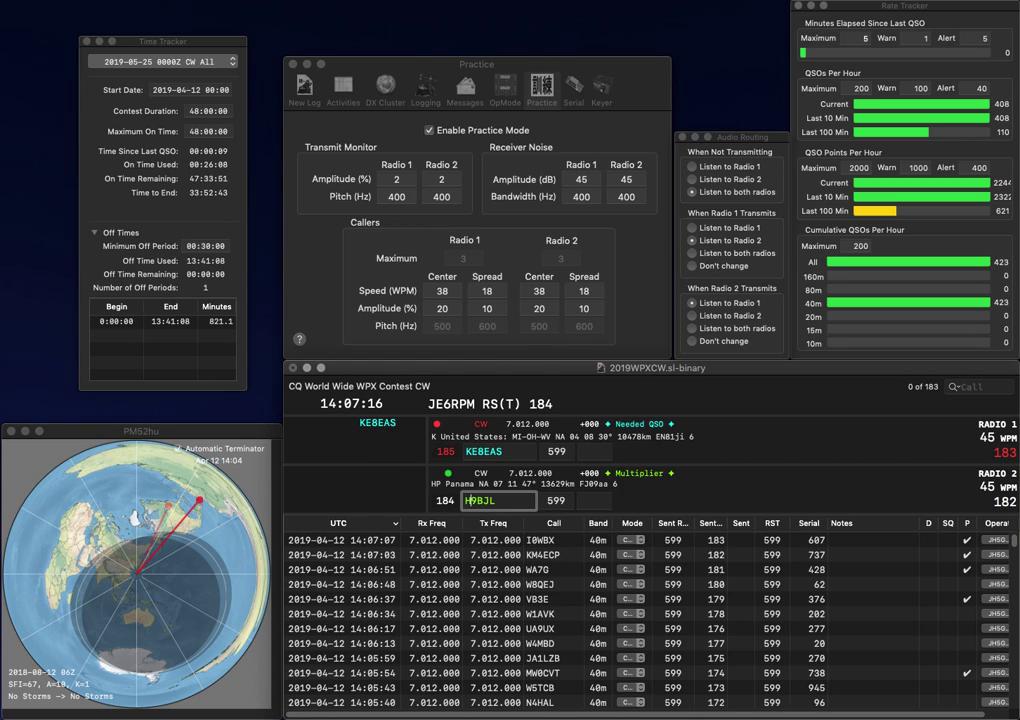
key("Up")
key("space")
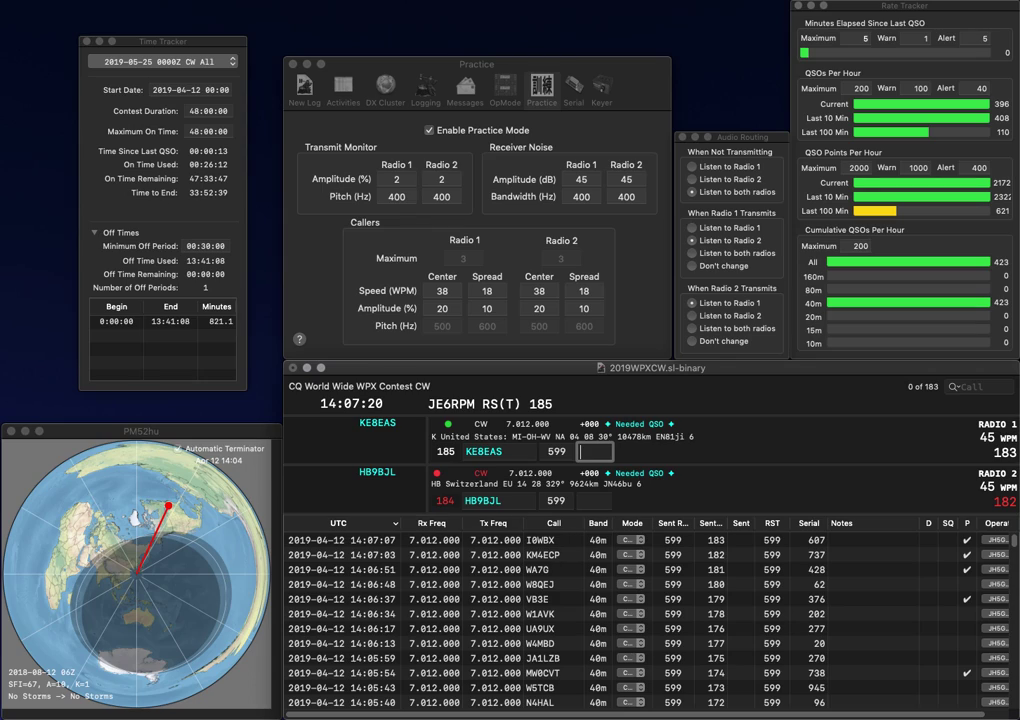
type("331")
key("Return")
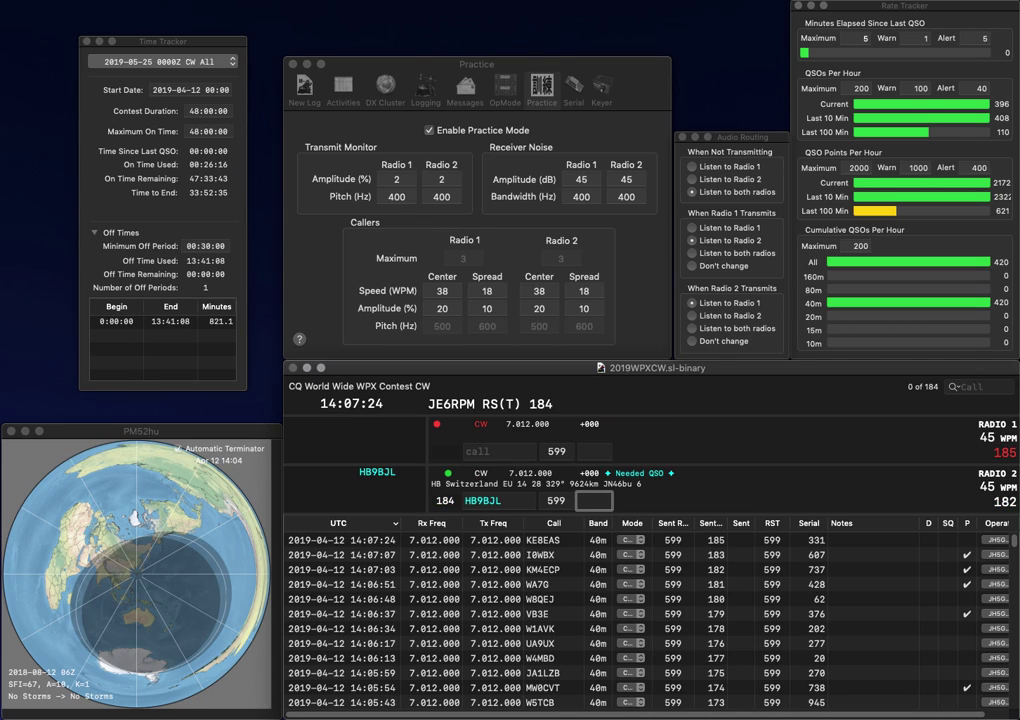
type("845")
key("Return")
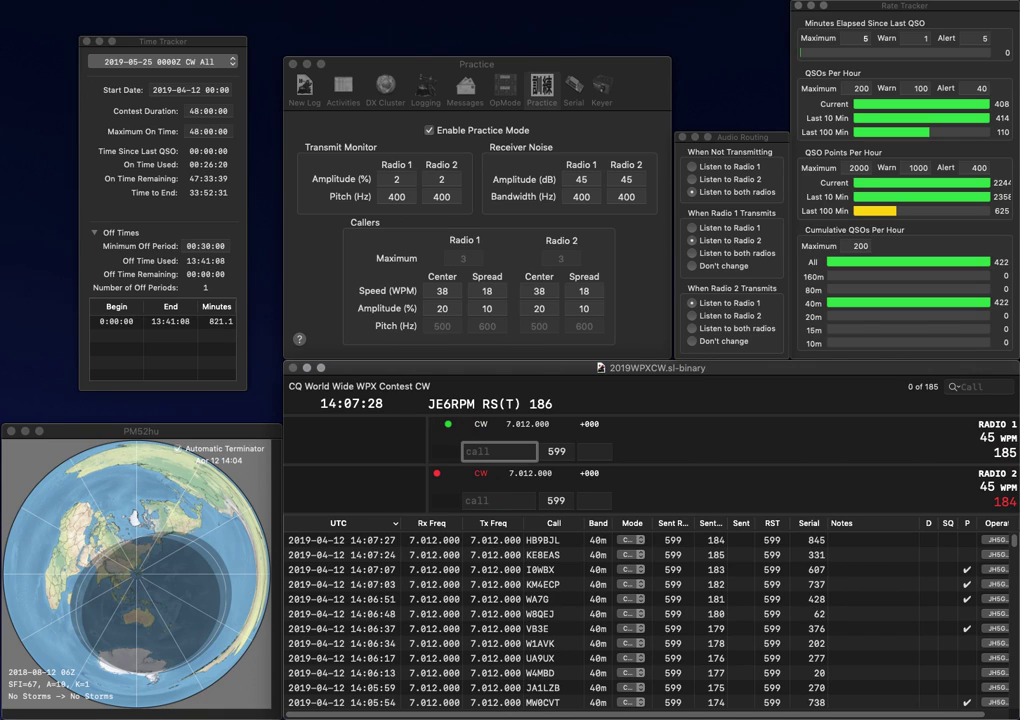
type("OX")
key("Return")
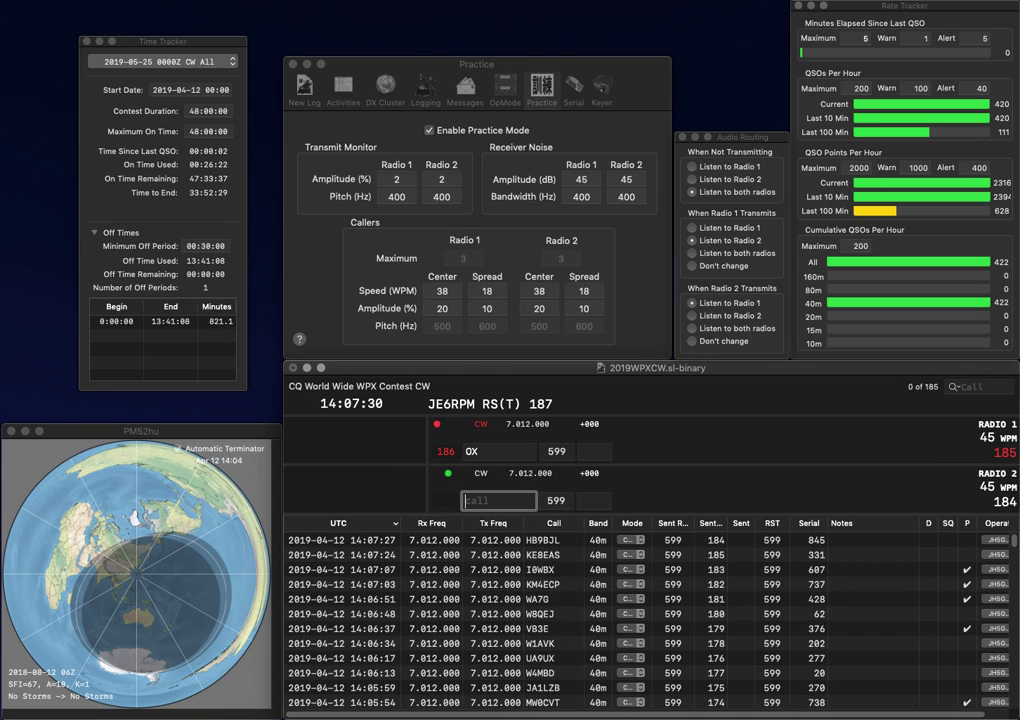
type("OH2DAI")
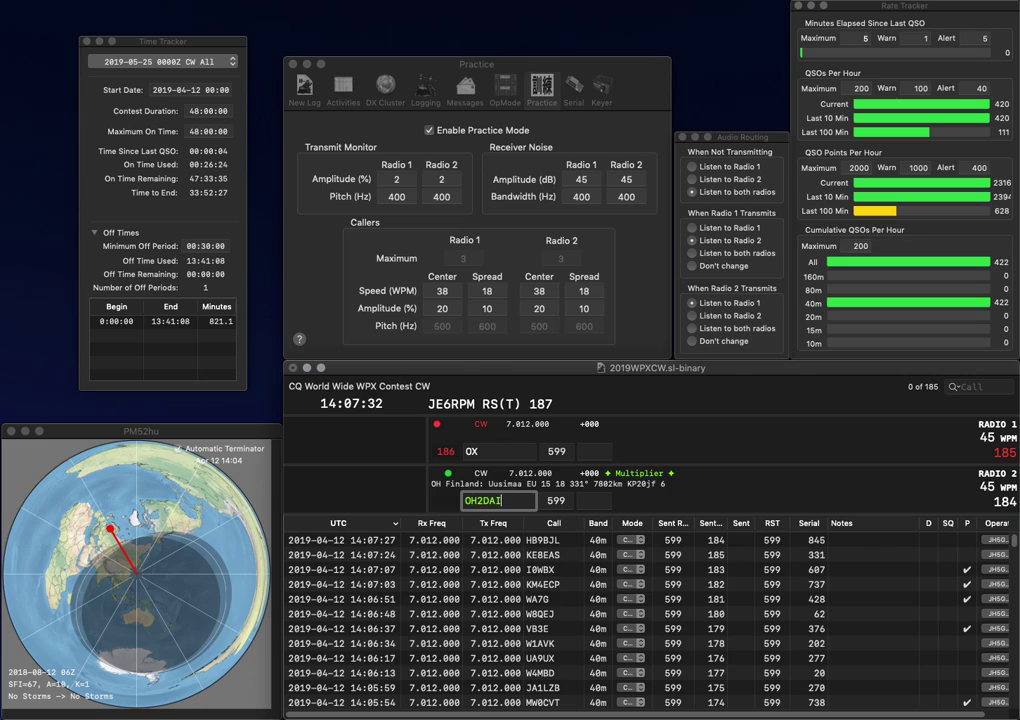
key("Return")
Expand the partial call OX on Radio 1 to UT5OTX and answer that station
type("UT5O")
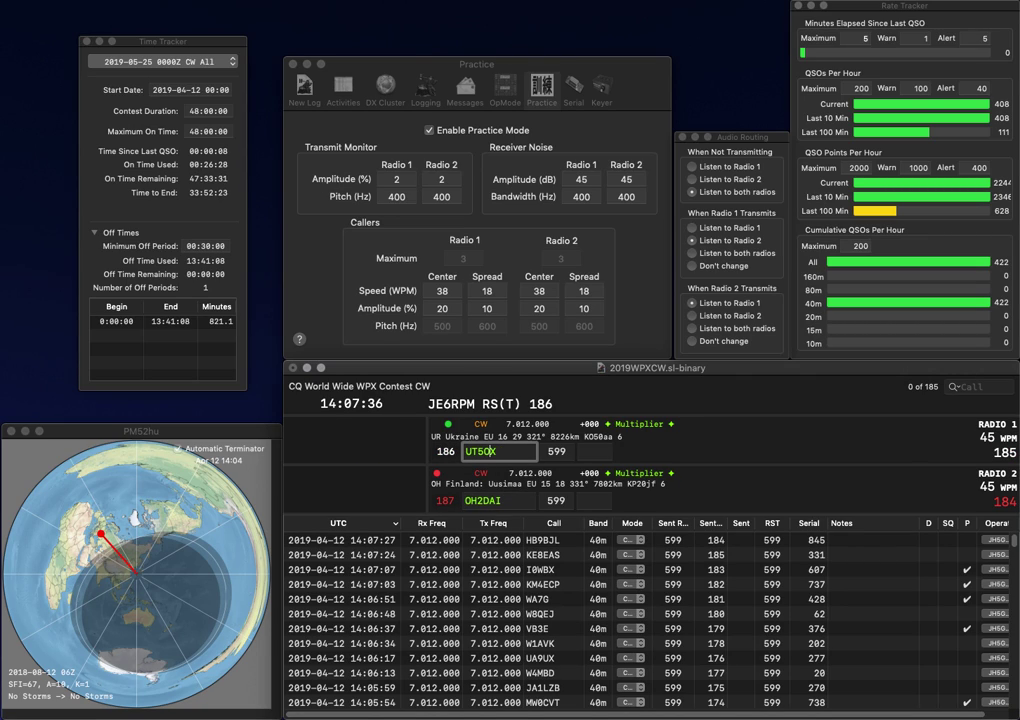
type("T")
key("Return")
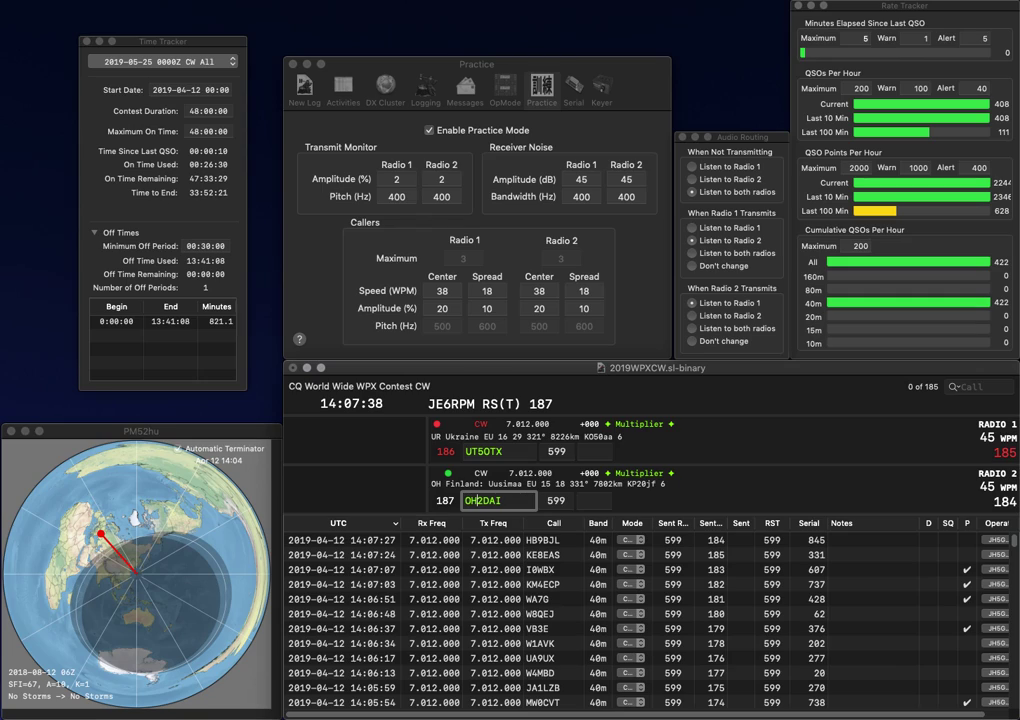
key("BackSpace")
type("B")
key("Return")
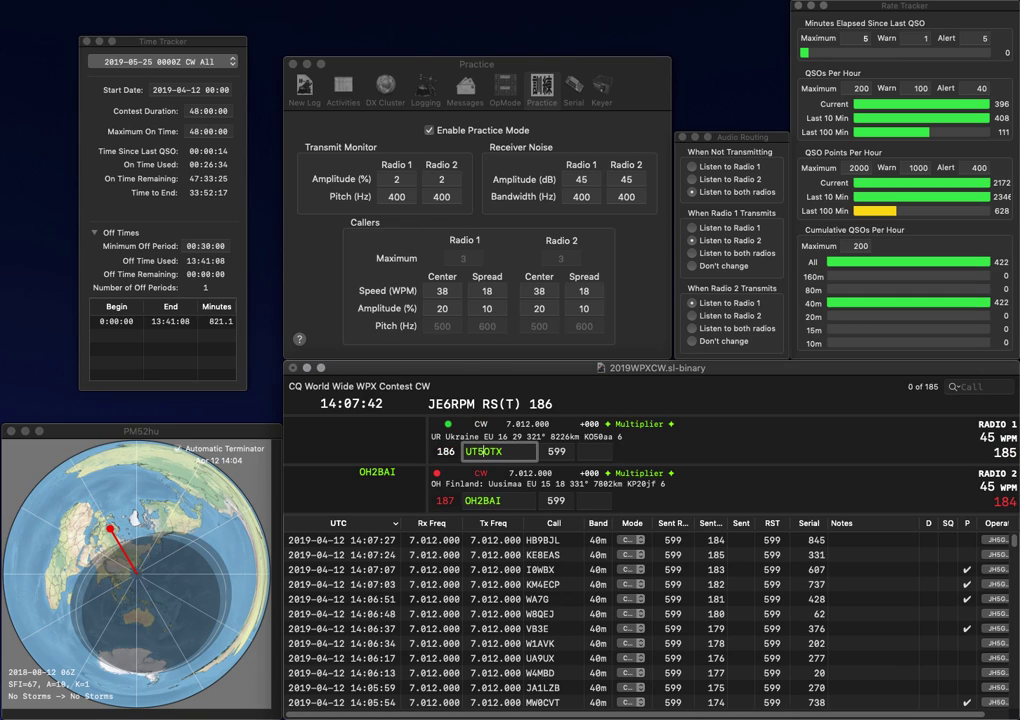
Change the call on Radio 1 to the partial UT5E and answer it, and log OH2BAI on Radio 2 with received serial 314
type("E")
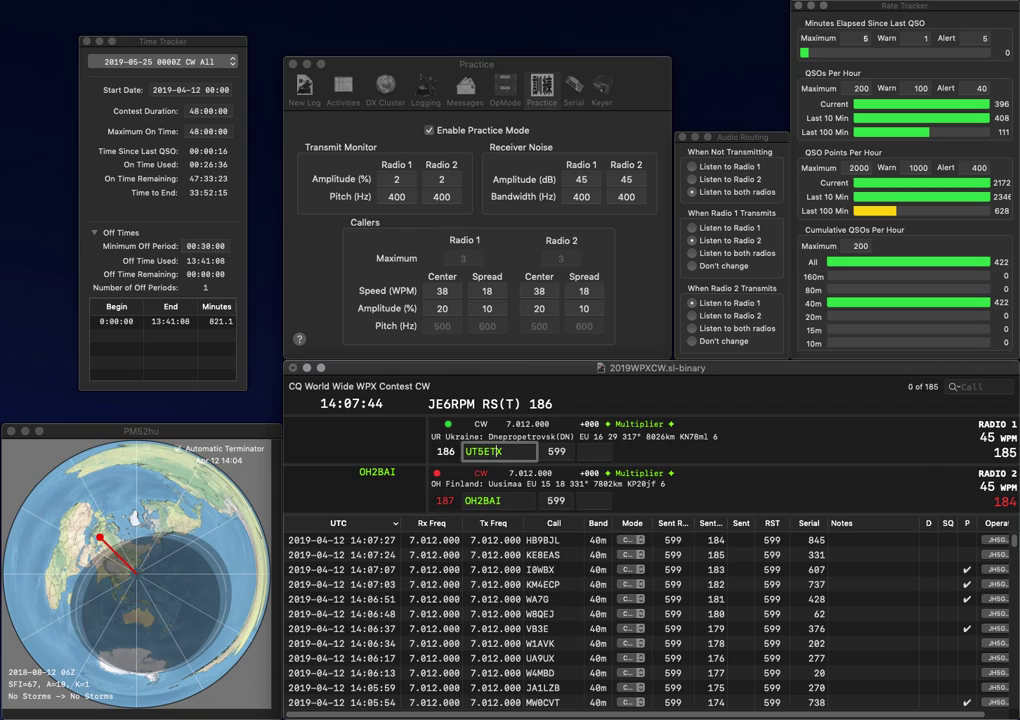
key("BackSpace")
key("Return")
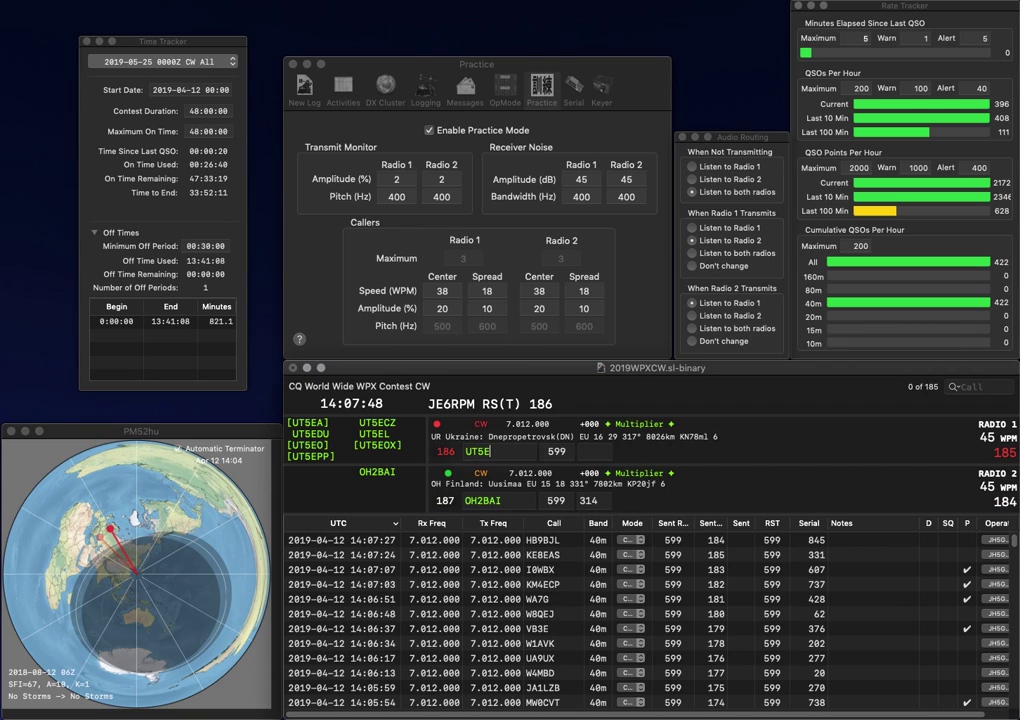
key("Return")
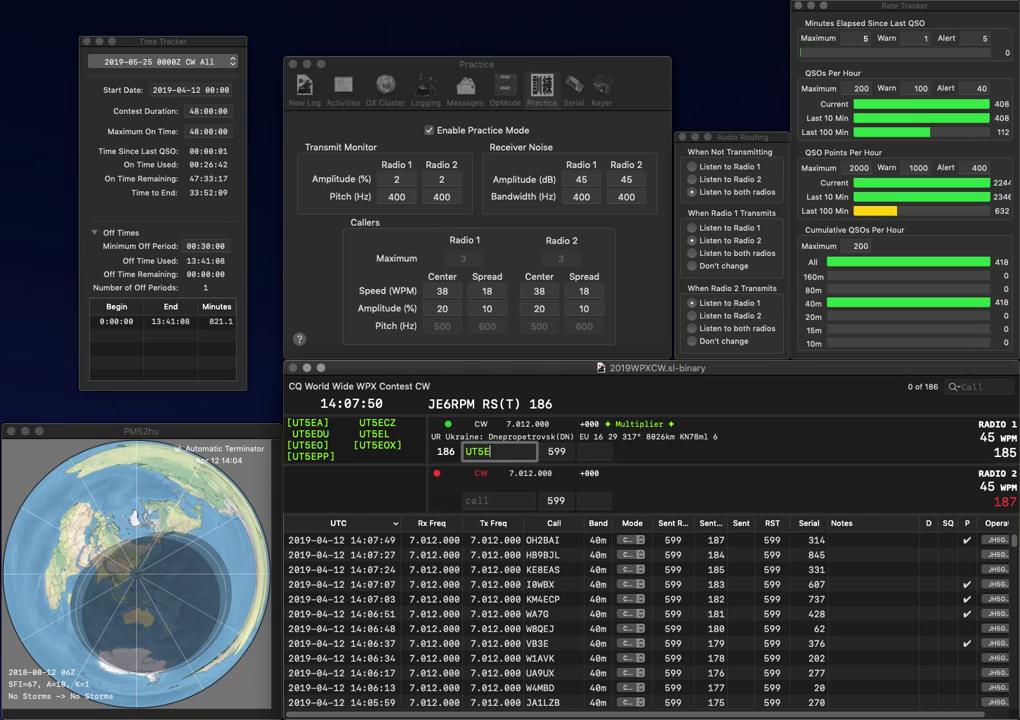
type("OX")
key("Return")
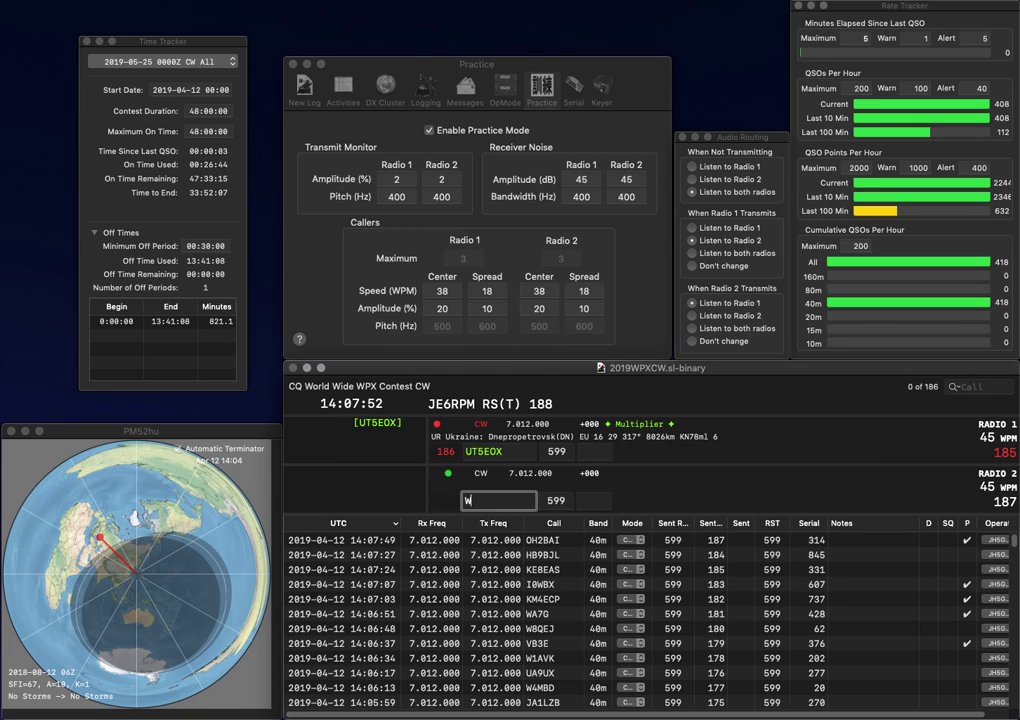
type("W1KRS")
key("Return")
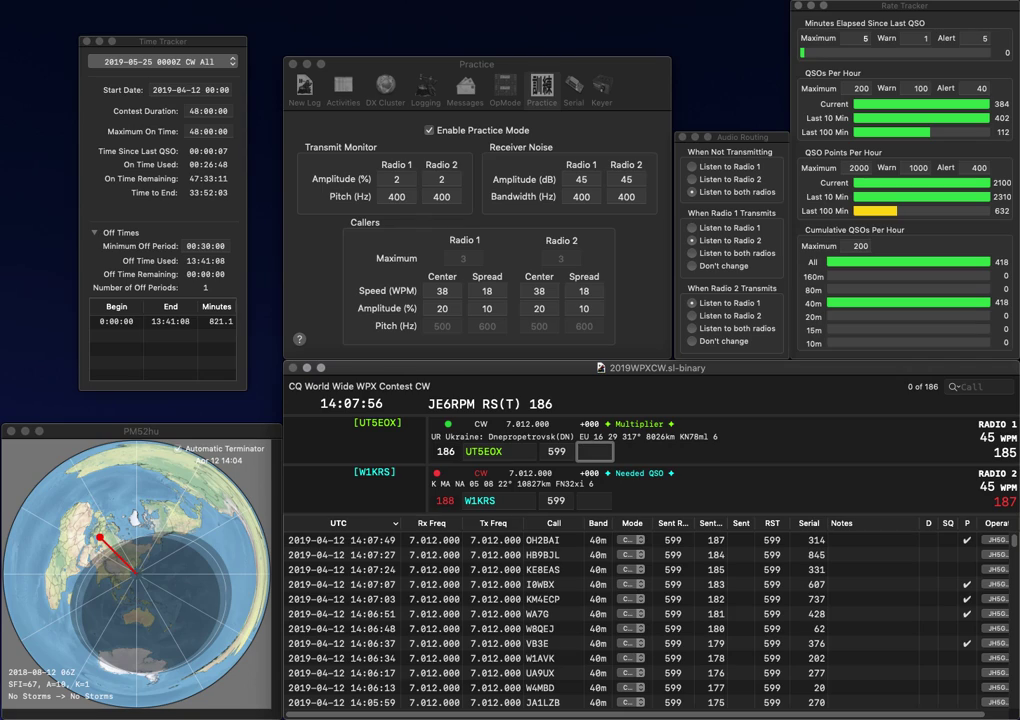
type("391")
key("Return")
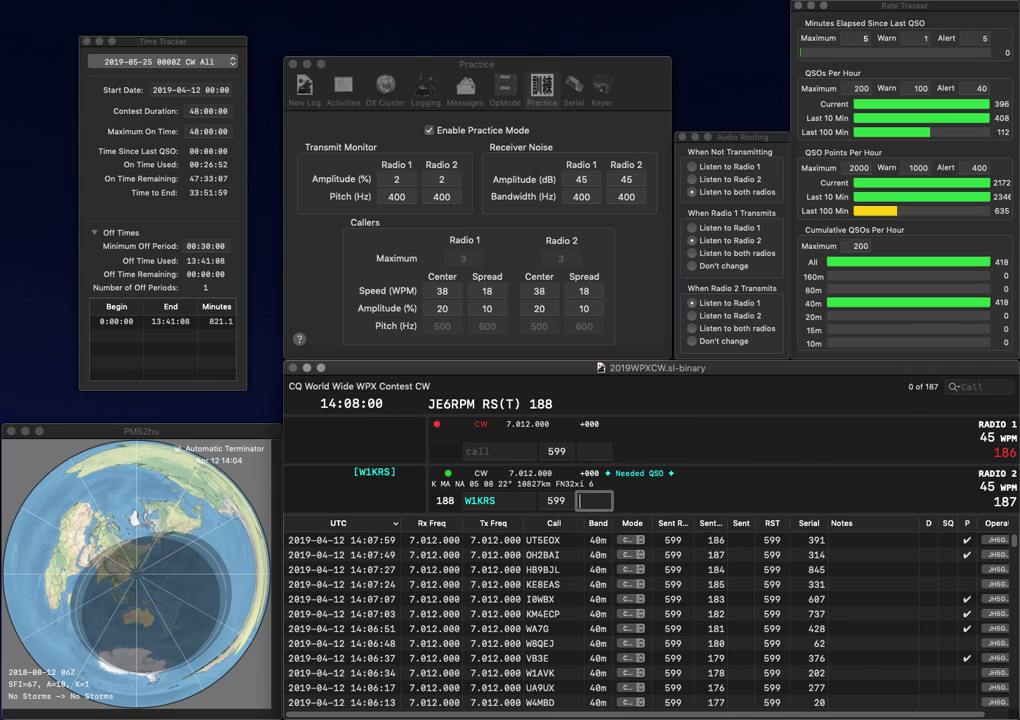
type("775")
key("Return")
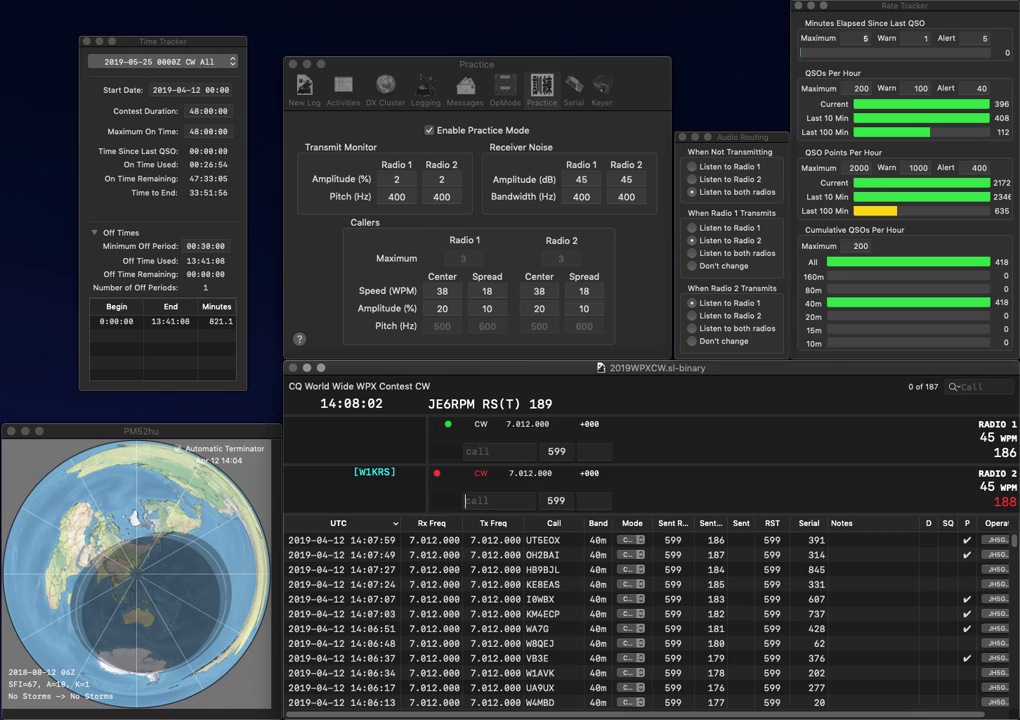
type("UR4UT")
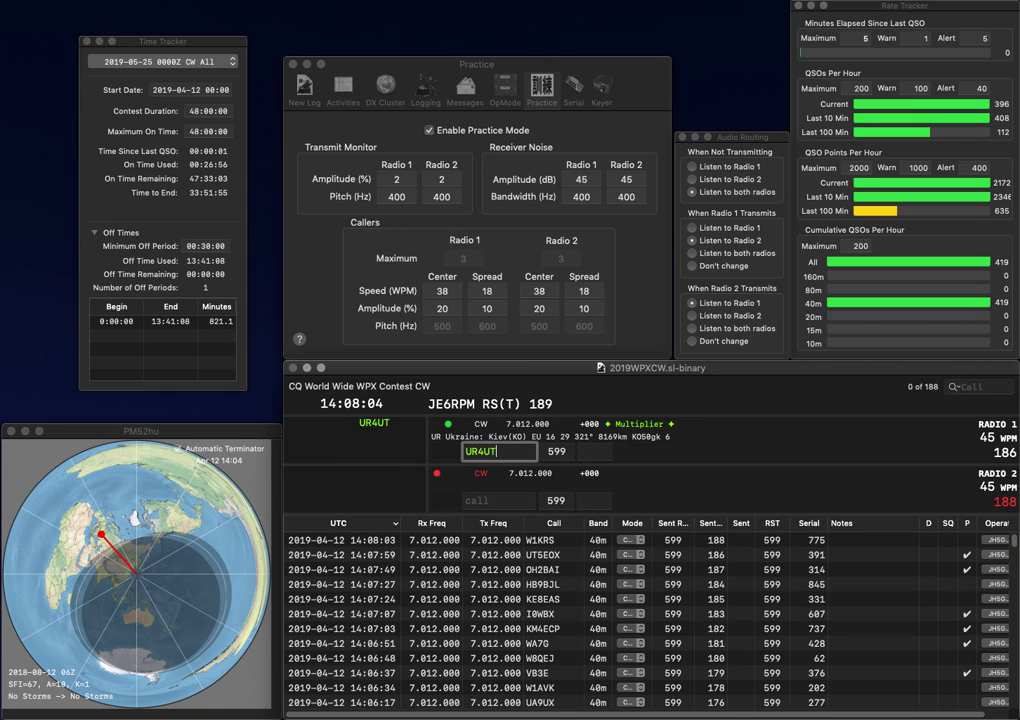
key("Return")
type("AB7")
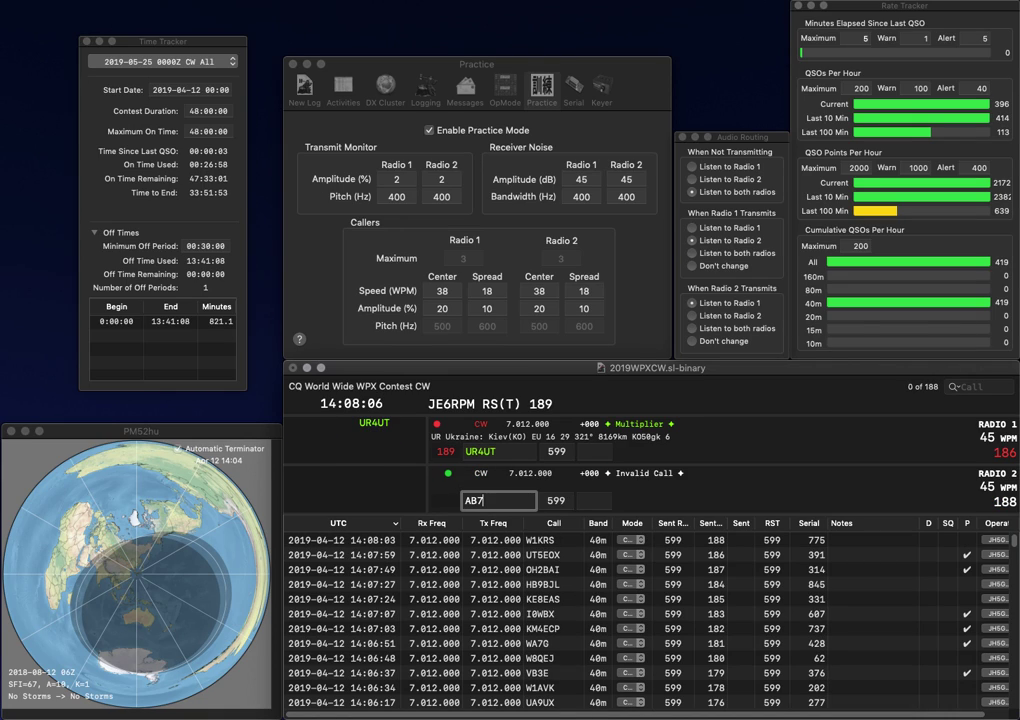
type("DH")
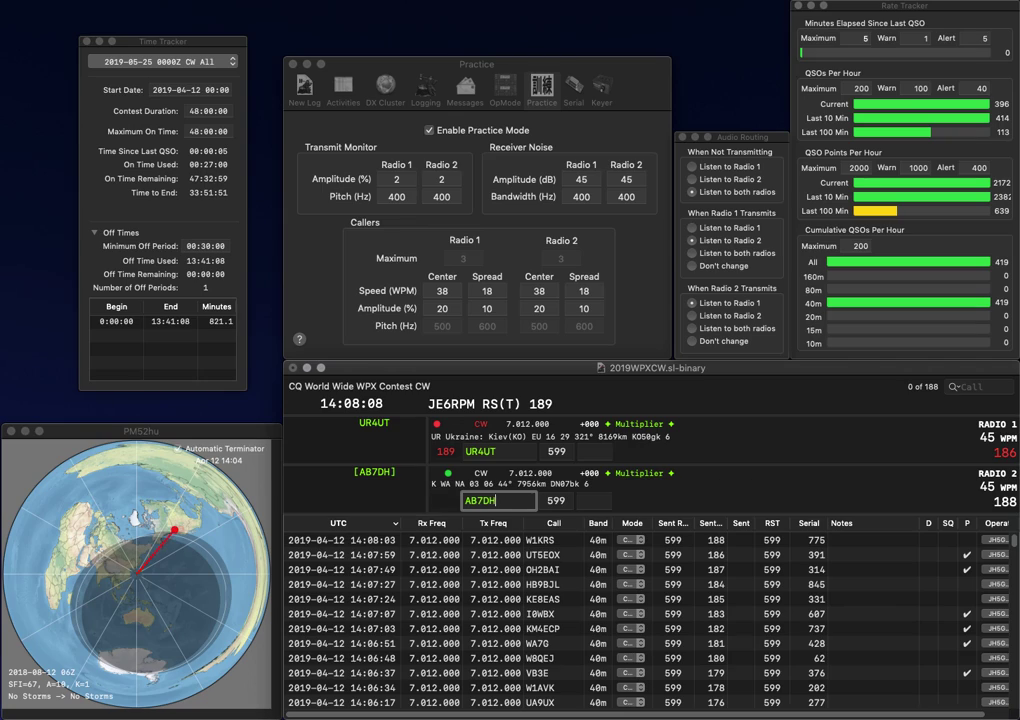
key("Return")
key("space")
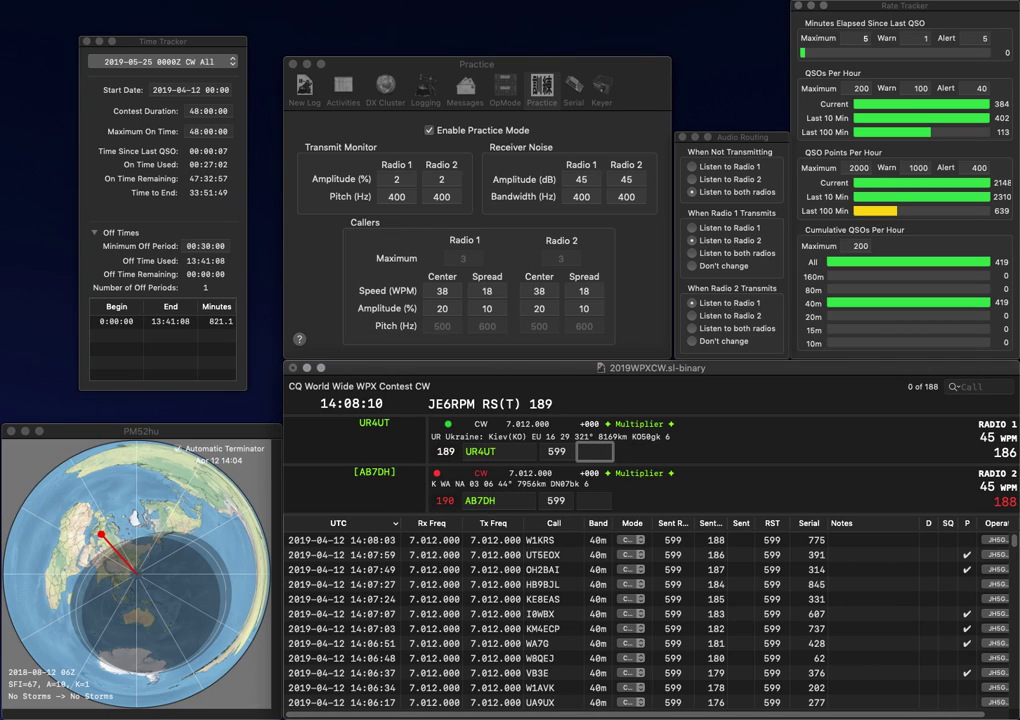
Log UR4UT on Radio 1 with received serial 55, and correct the call on Radio 2 to AB7BB and answer it
type("55")
key("Return")
key("BackSpace")
key("BackSpace")
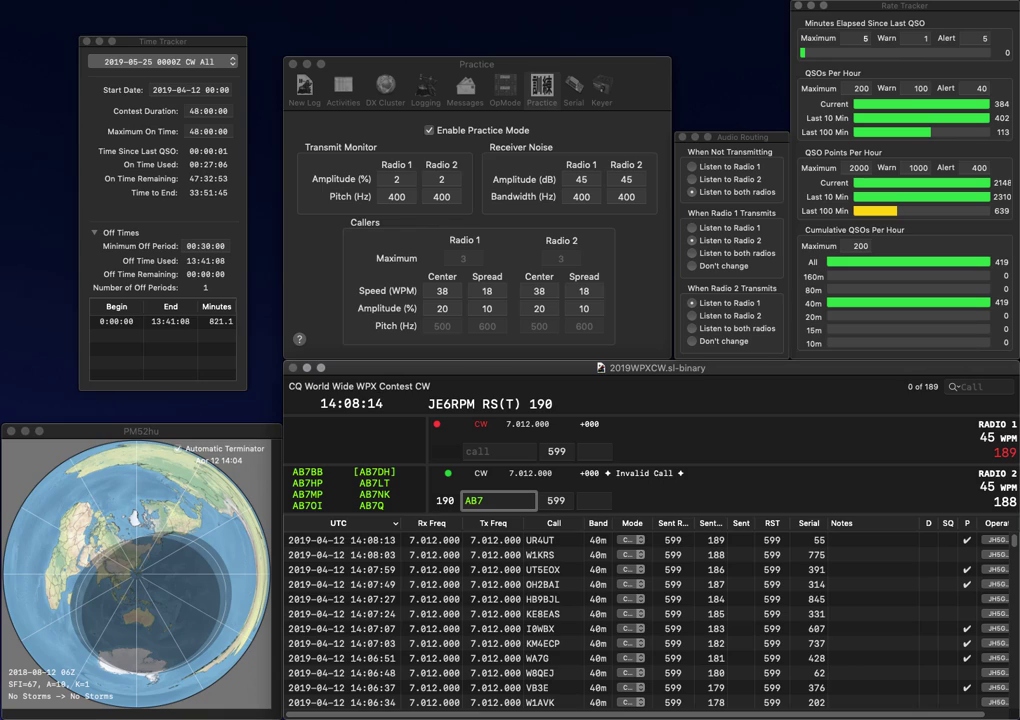
type("BB")
key("Return")
type("J")
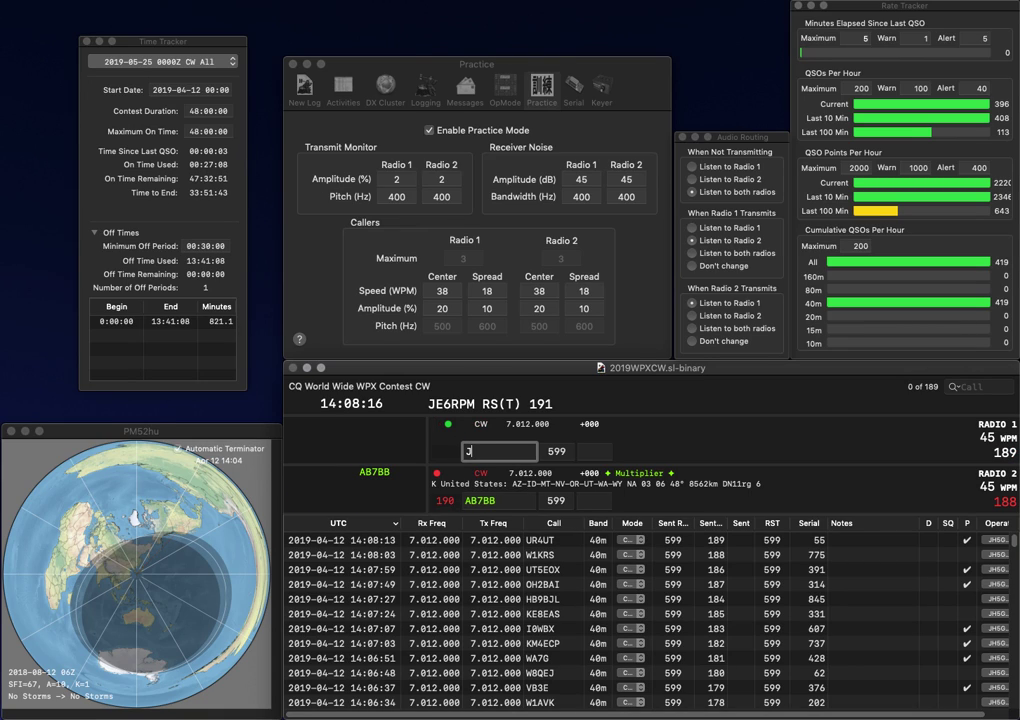
type("A1JLP")
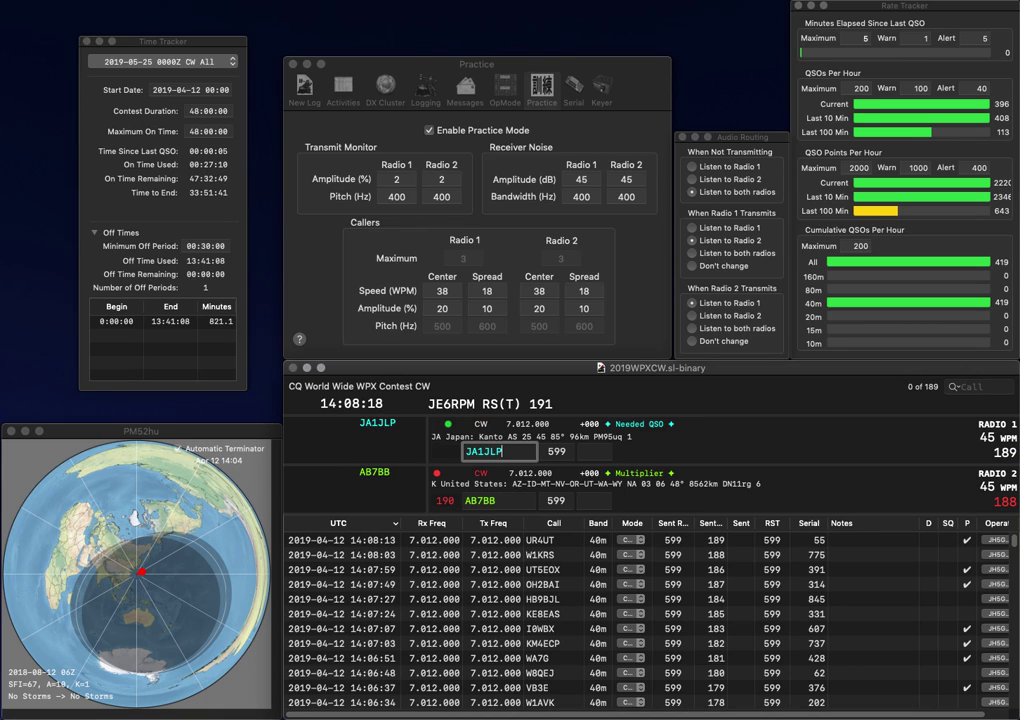
key("Return")
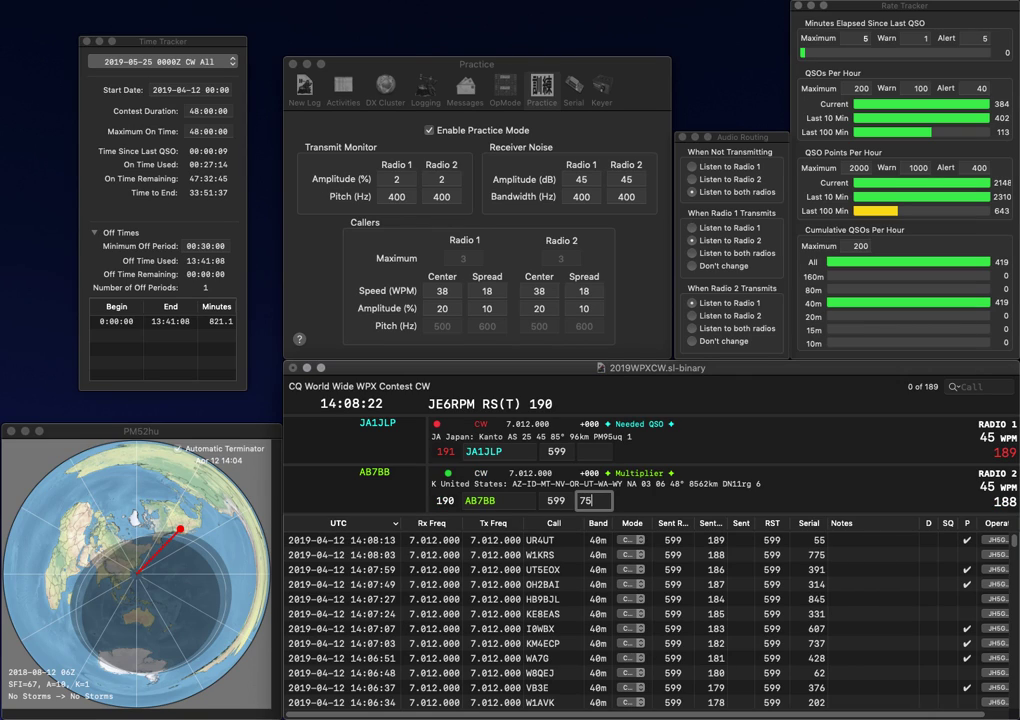
type("753")
key("Return")
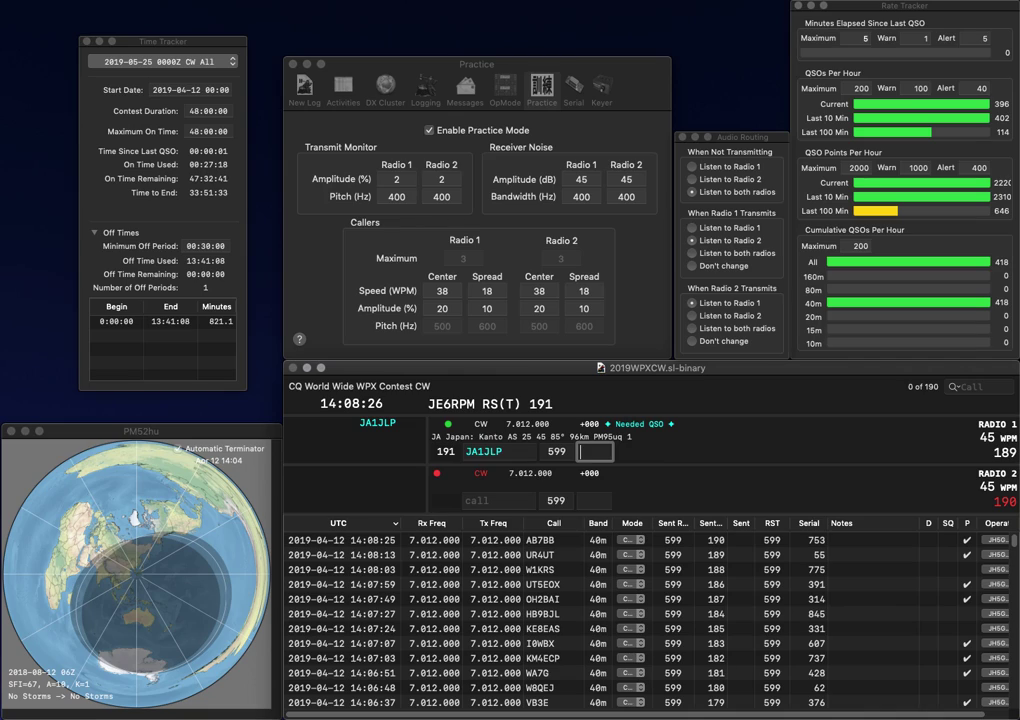
type("747")
key("Return")
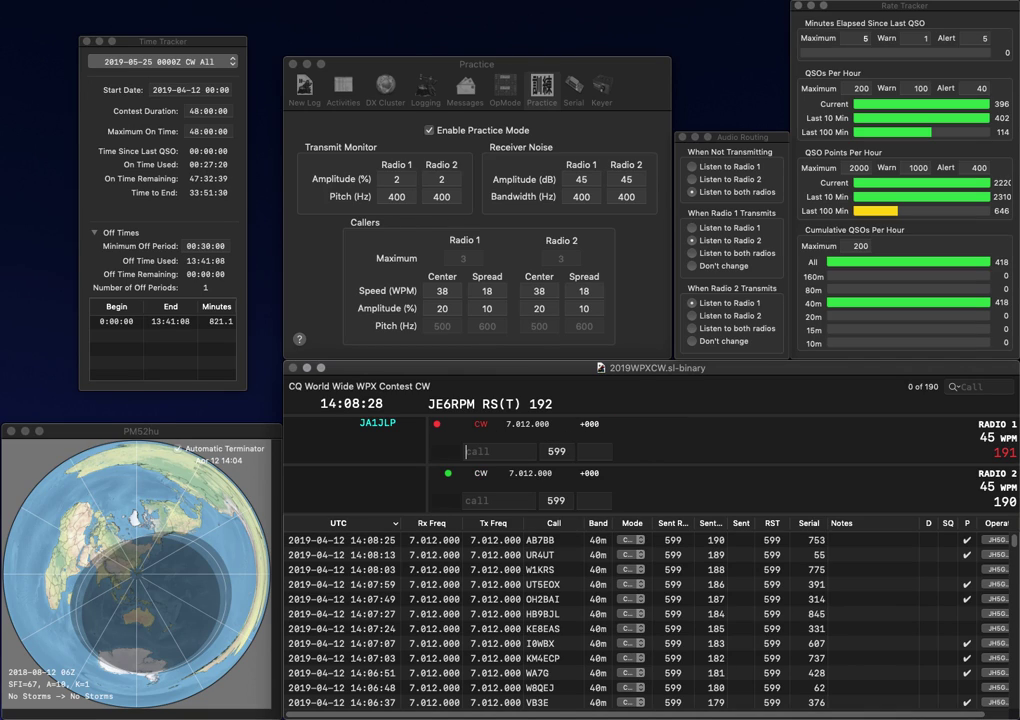
type("KG4KUY")
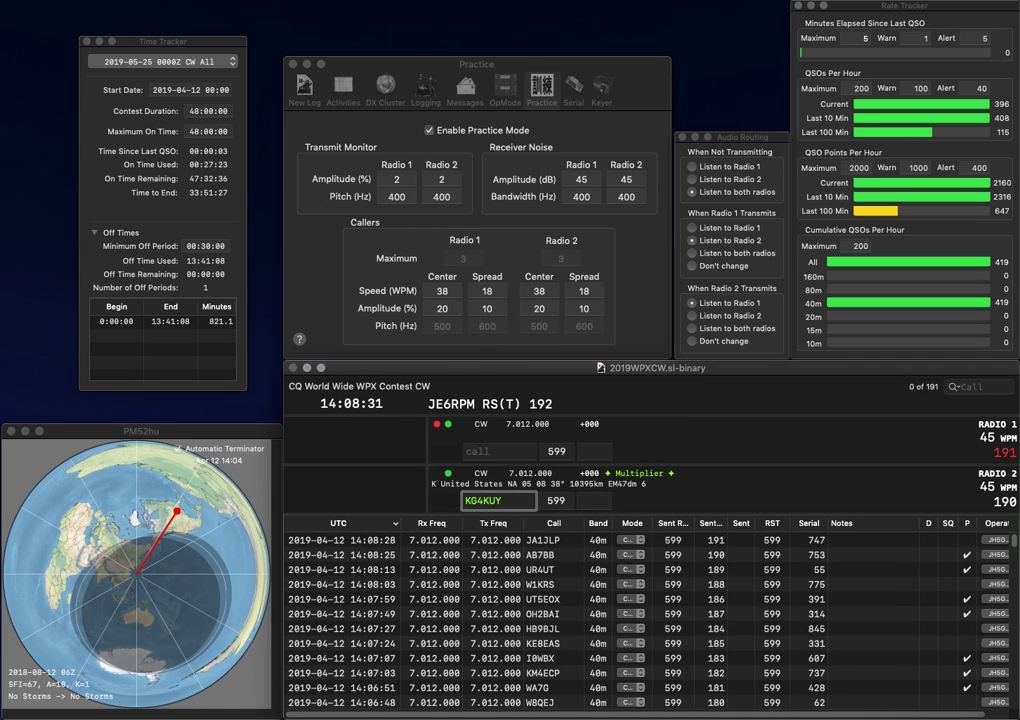
key("Return")
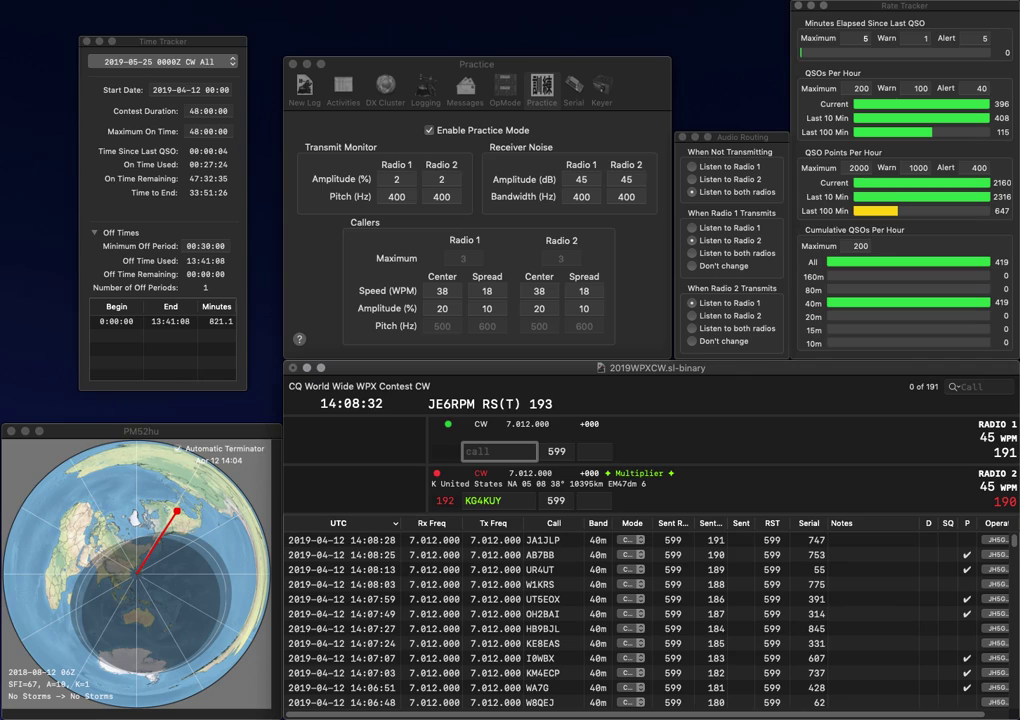
type("0IP")
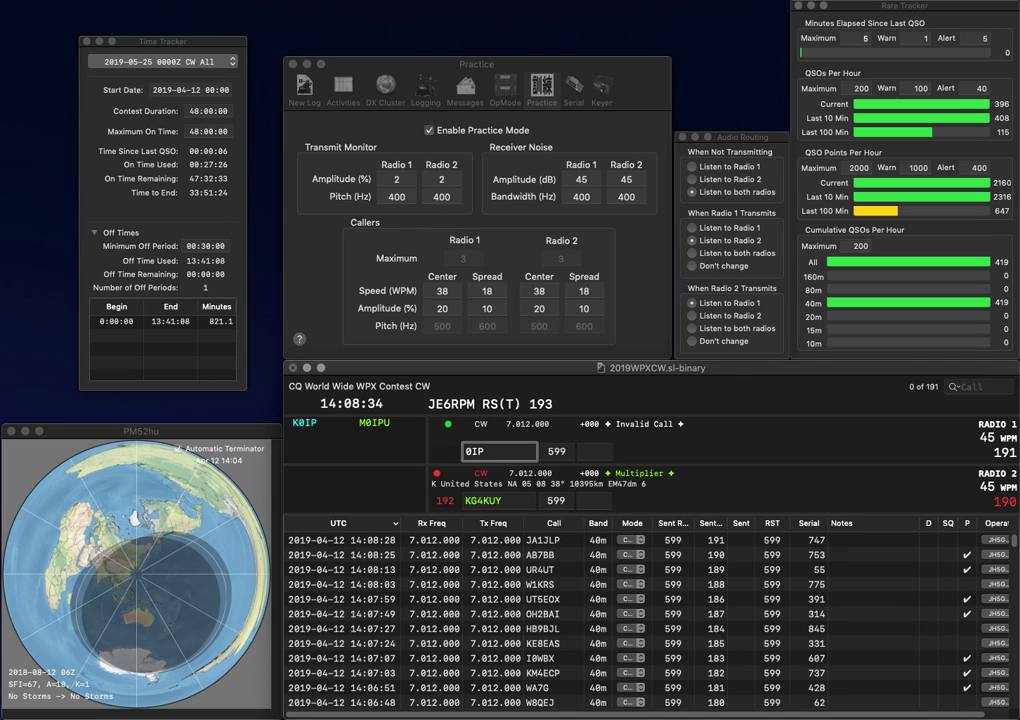
type("T")
key("Return")
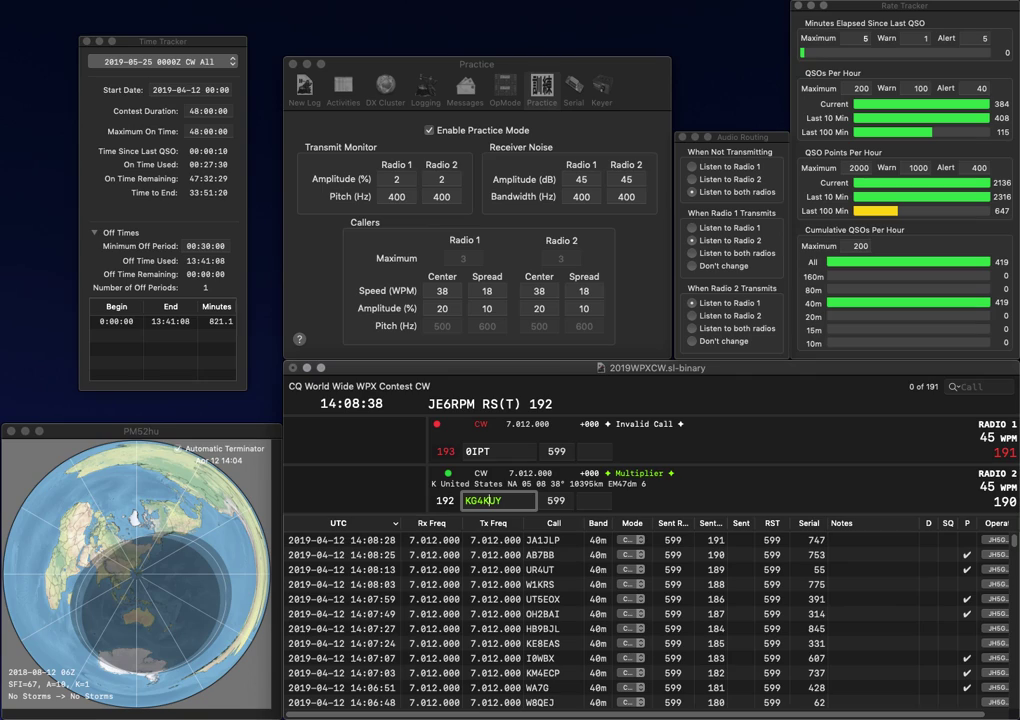
left_click(490, 500)
key("BackSpace")
type("C")
key("Return")
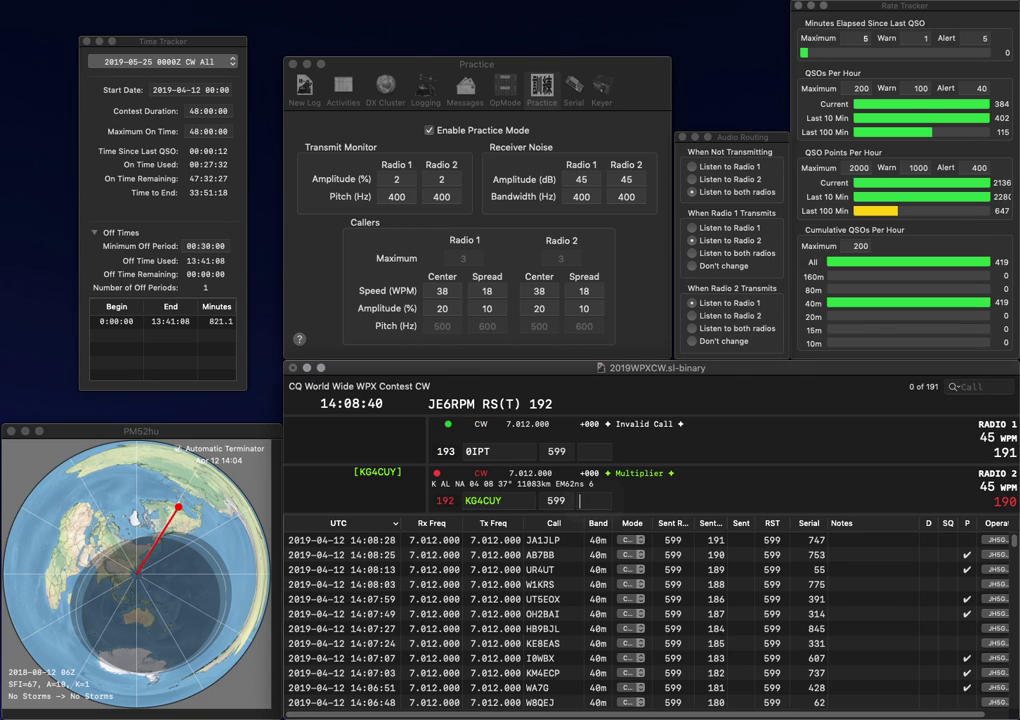
Correct the partial call on Radio 1 to M0ILT and answer it
type("M")
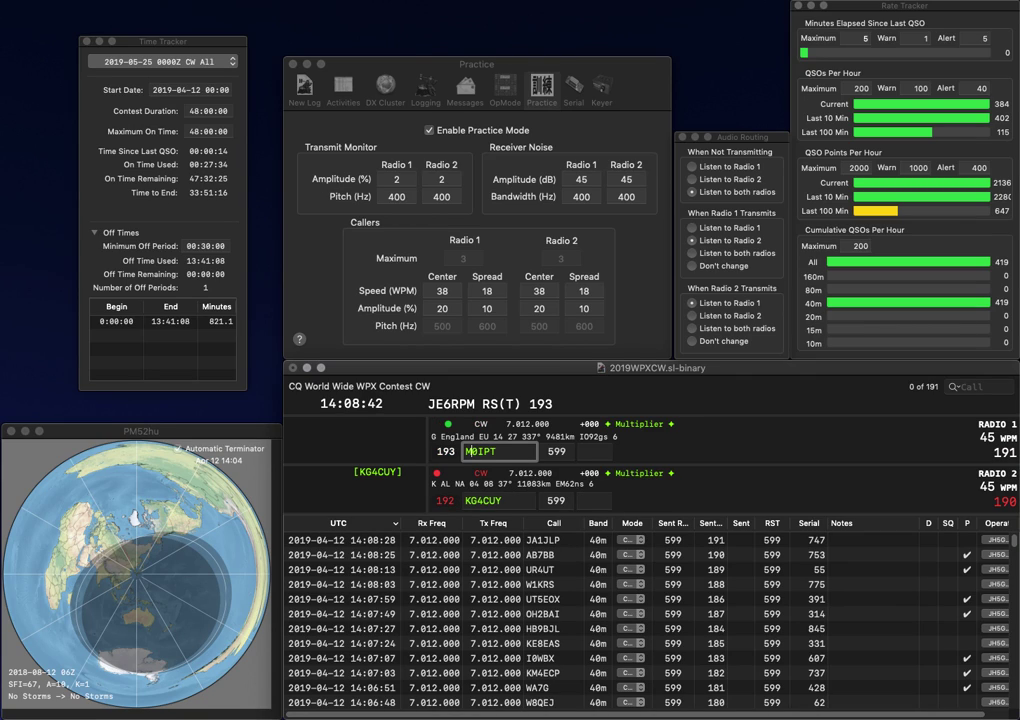
key("Delete")
type("L")
key("BackSpace")
key("Delete")
type("IL")
key("Return")
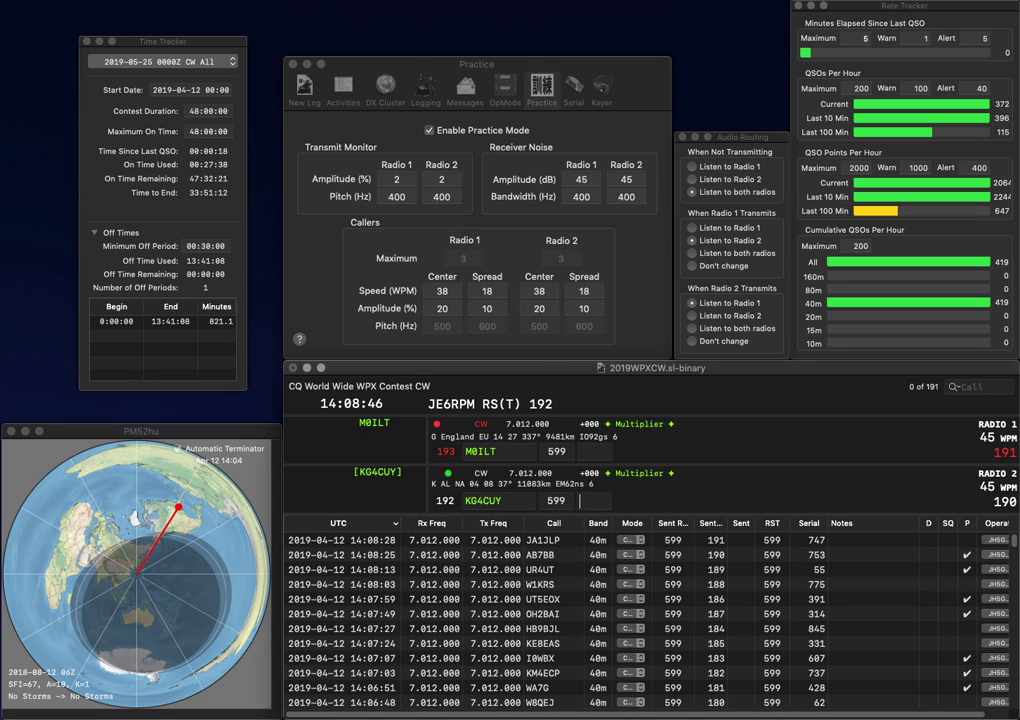
type("413")
key("Return")
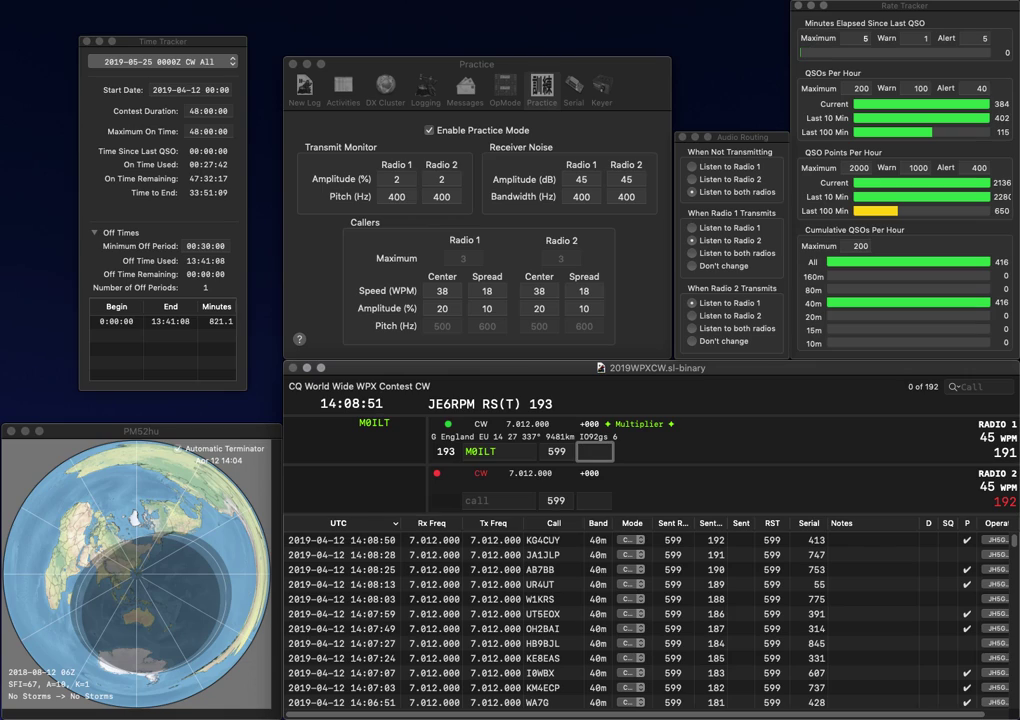
type("412")
key("Return")
Answer the partial call VA on Radio 2 and the partial call JI on Radio 1
type("VA")
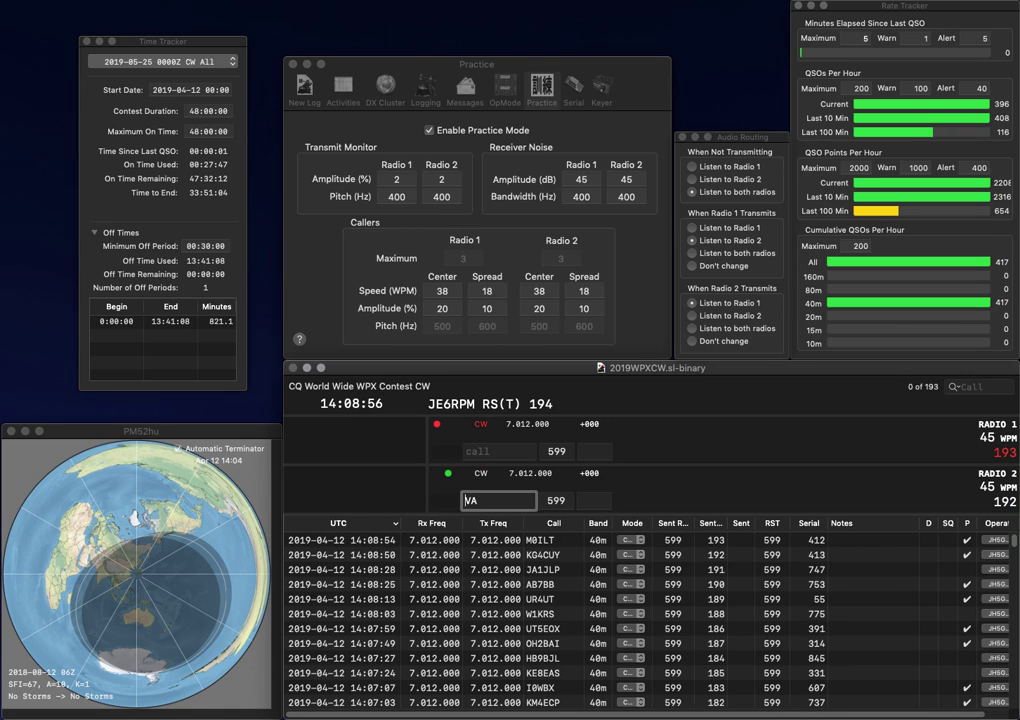
key("Return")
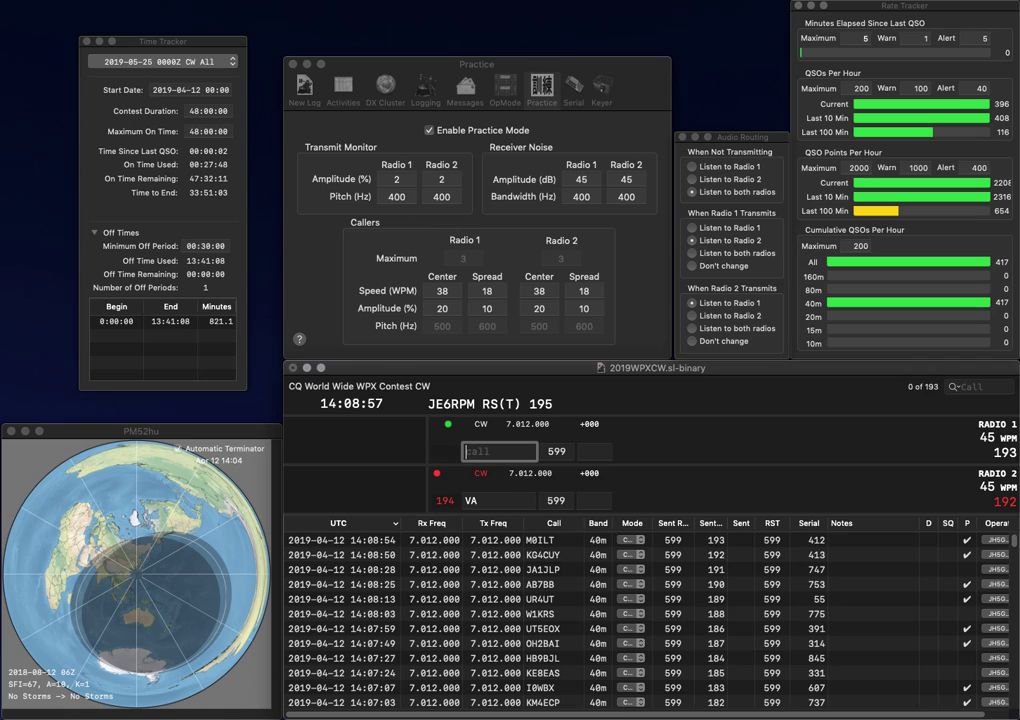
type("JI")
key("Return")
type("AF4")
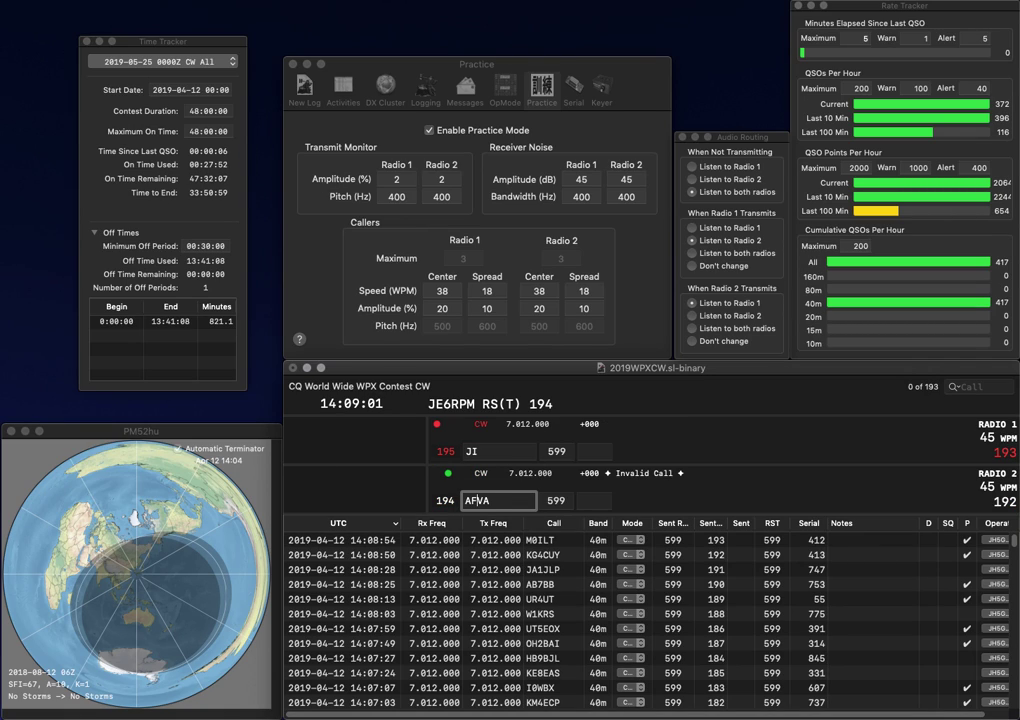
key("Return")
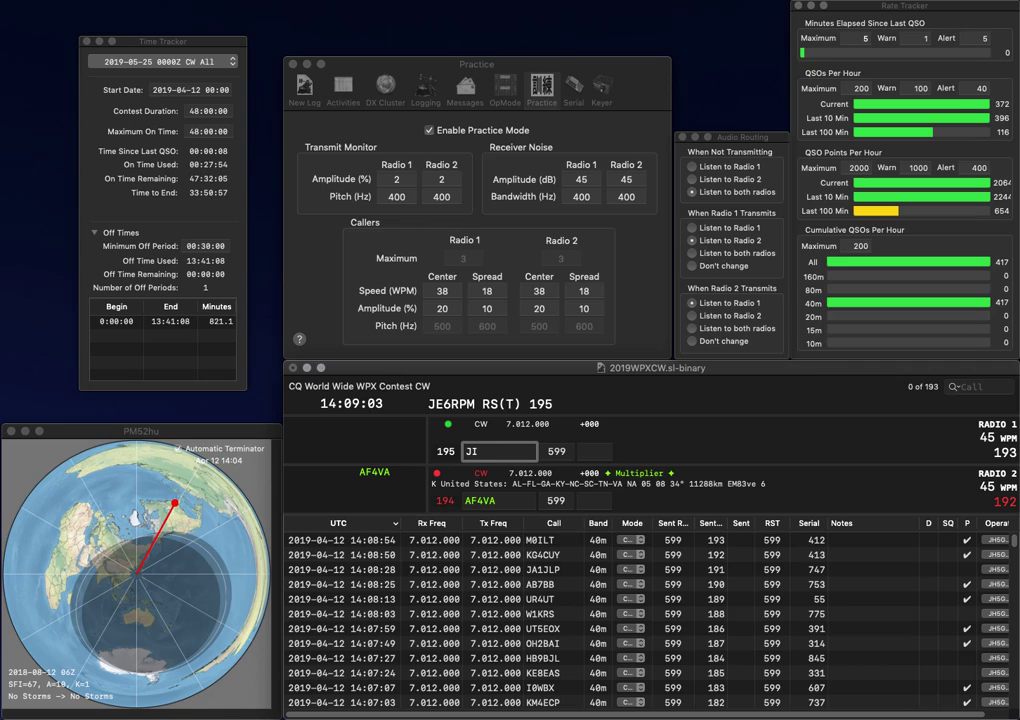
type("1S")
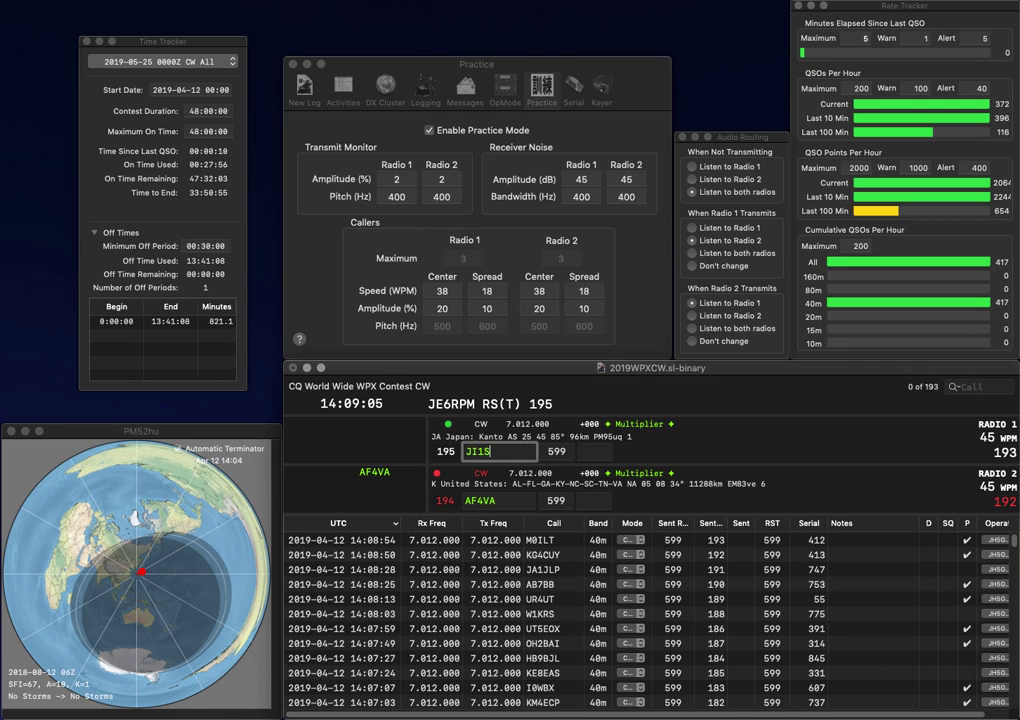
key("BackSpace")
type("HH")
key("BackSpace")
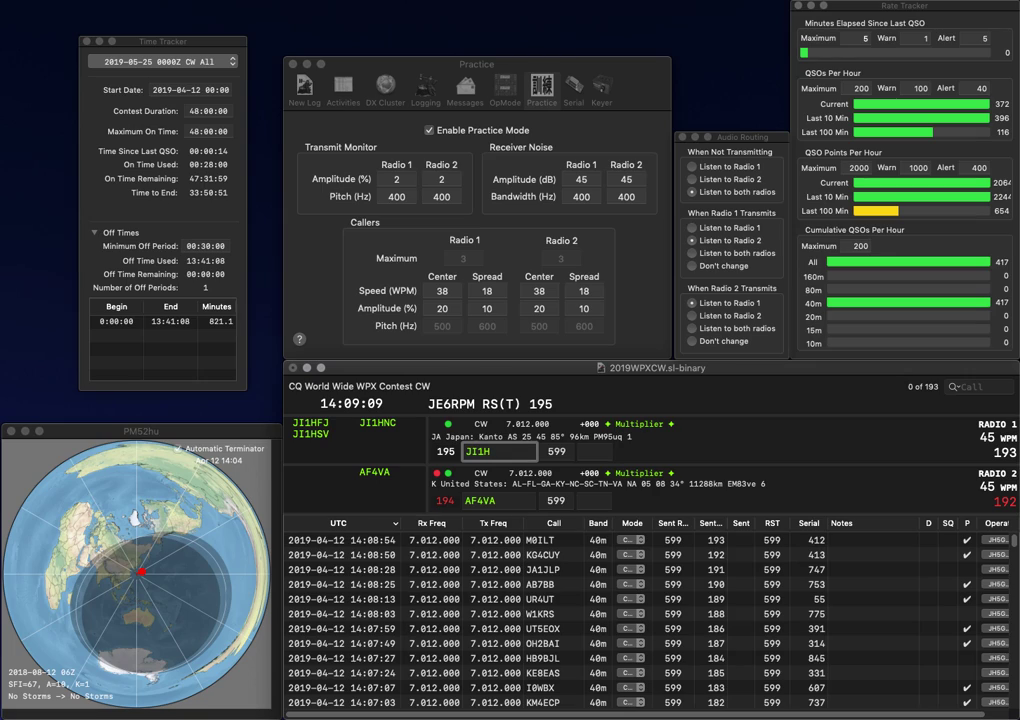
type("SV")
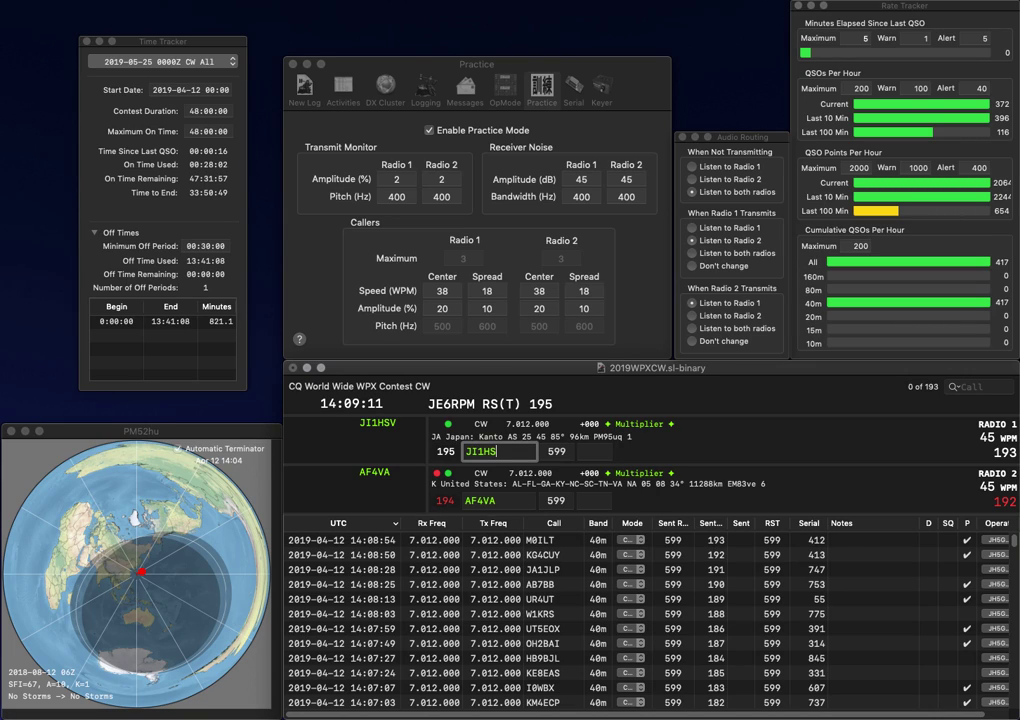
key("Return")
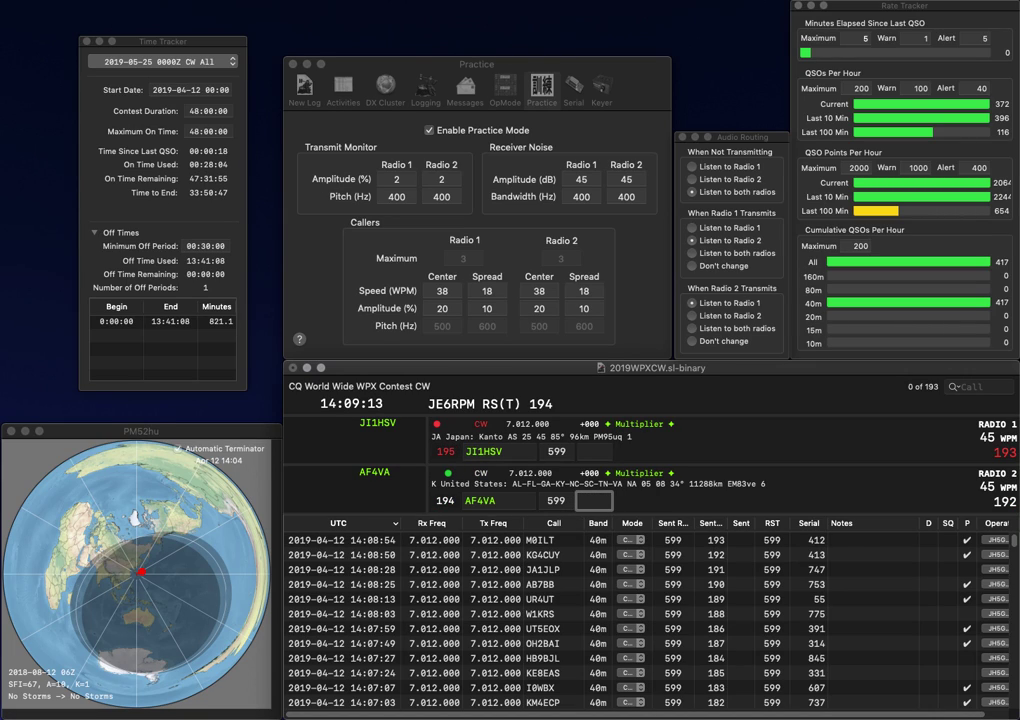
type("934")
key("Return")
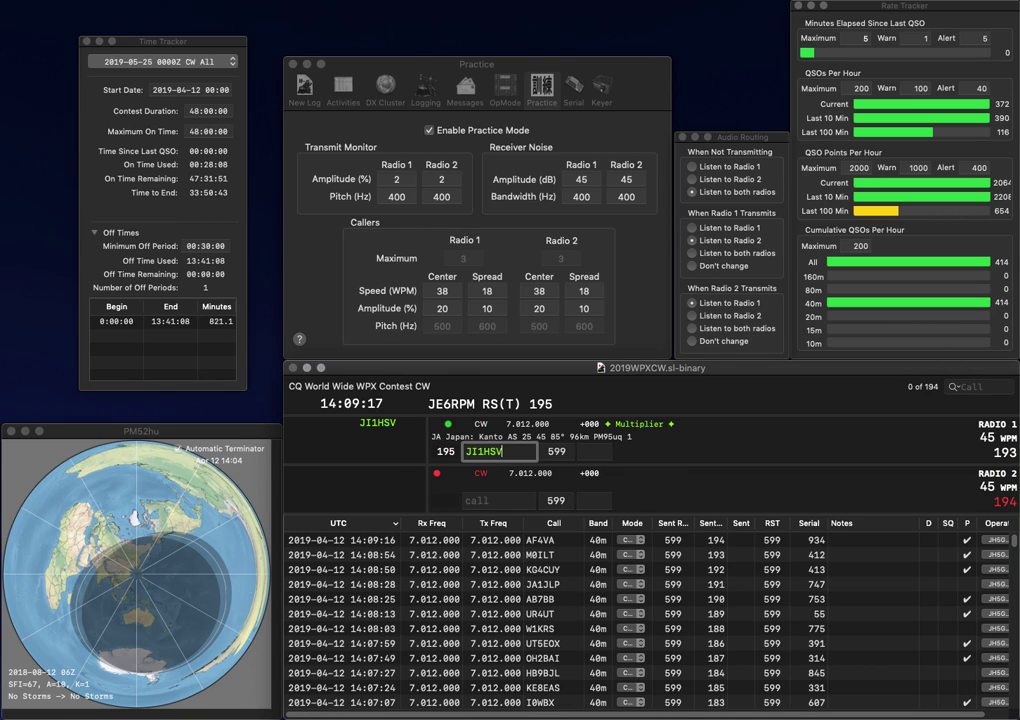
key("space")
type("253")
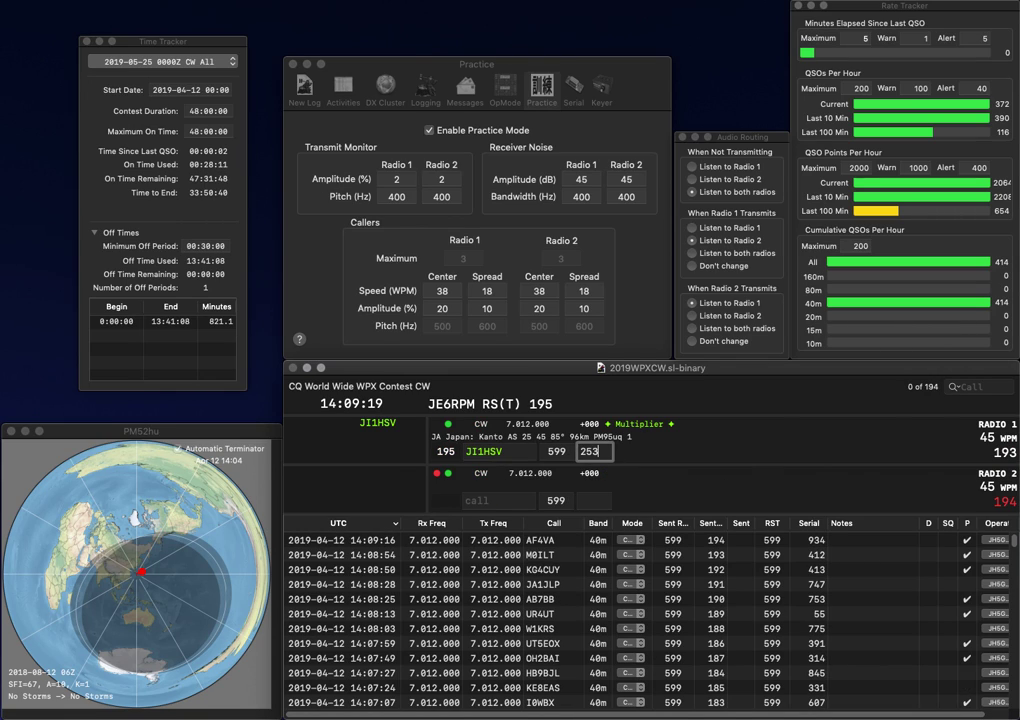
key("Return")
type("K1")
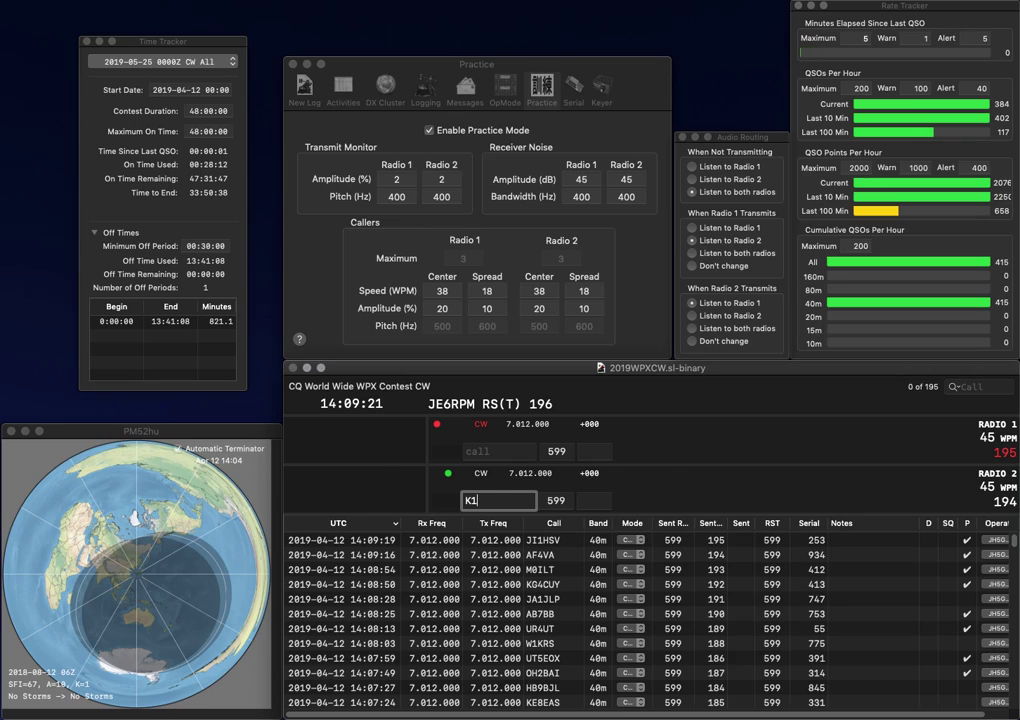
type("KNQ")
key("Return")
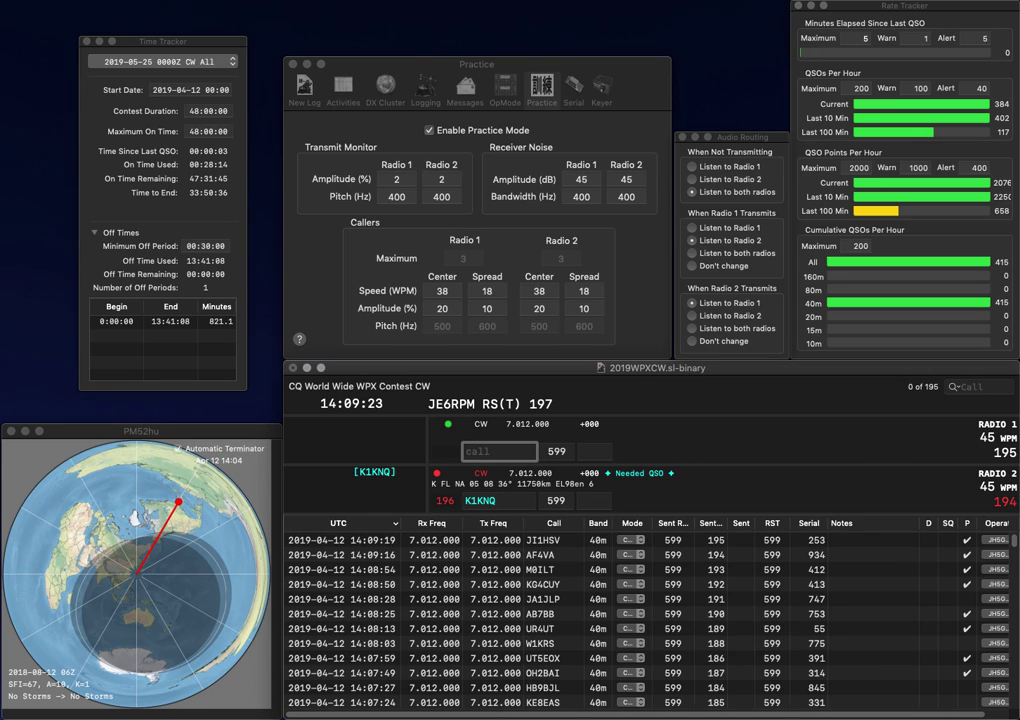
type("KR7R")
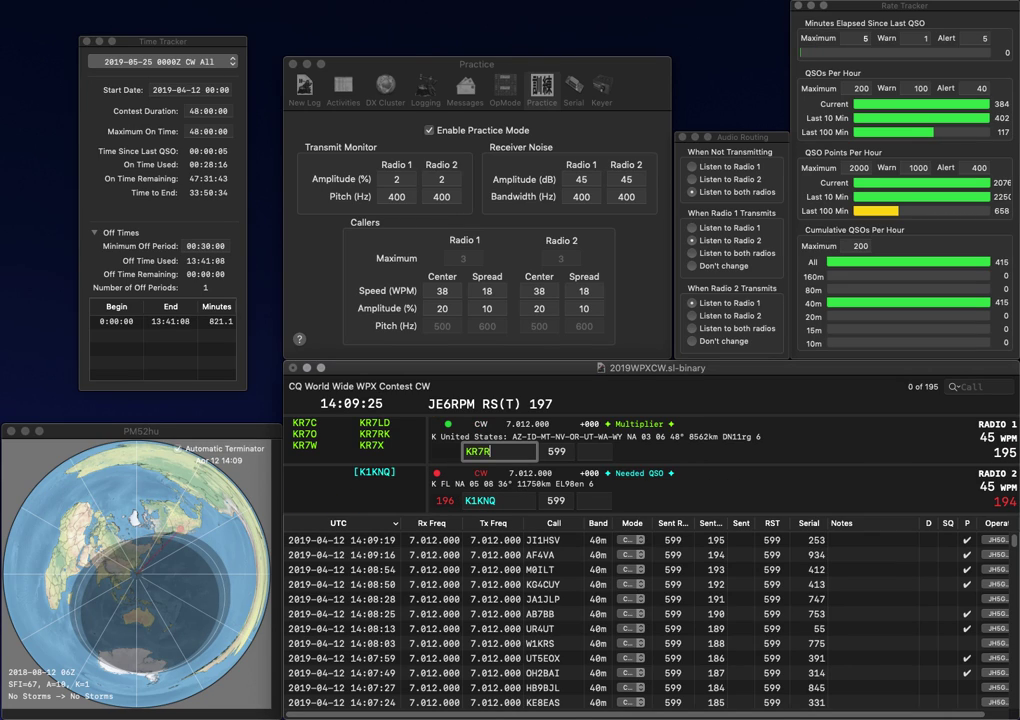
key("BackSpace")
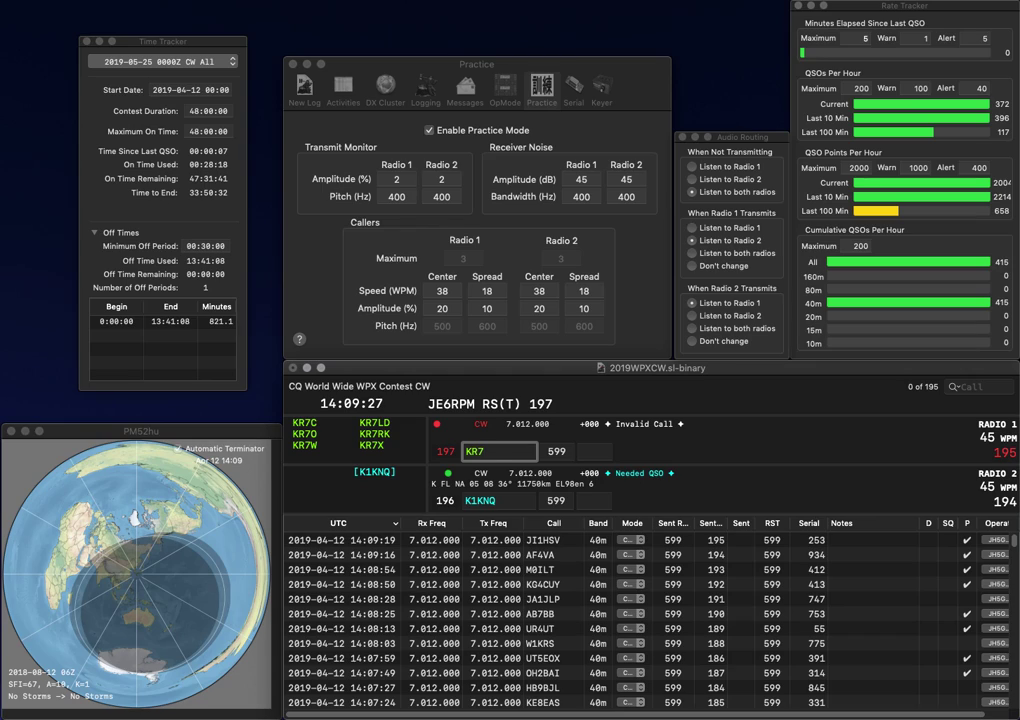
Log K1KNQ on Radio 2 with received serial 645
key("Down")
key("space")
type("6")
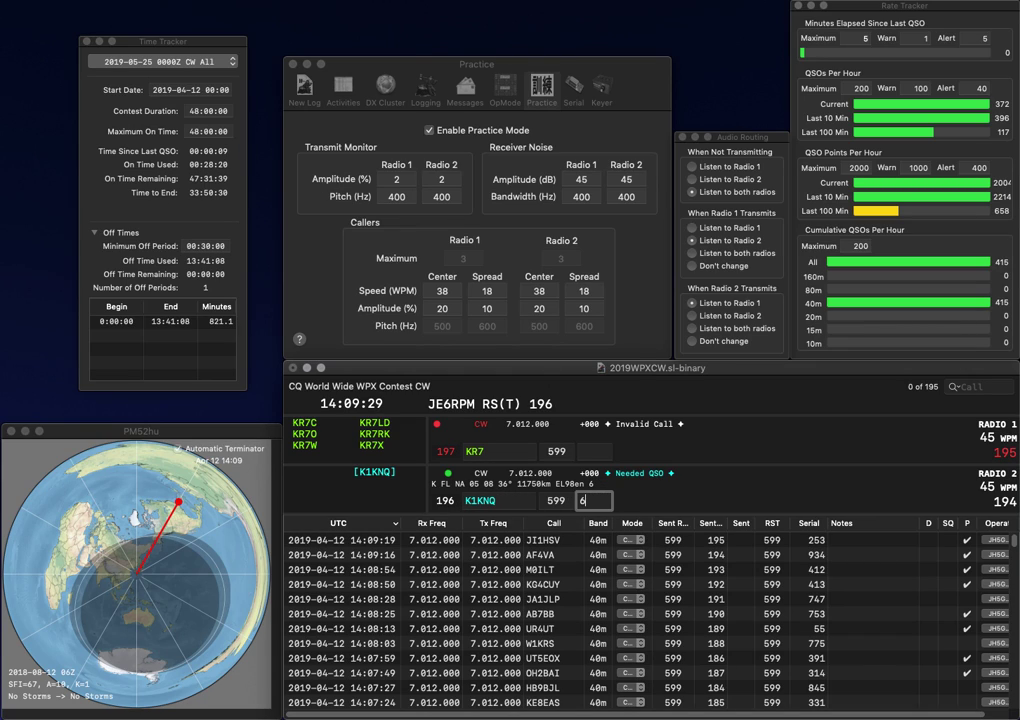
type("45")
key("Return")
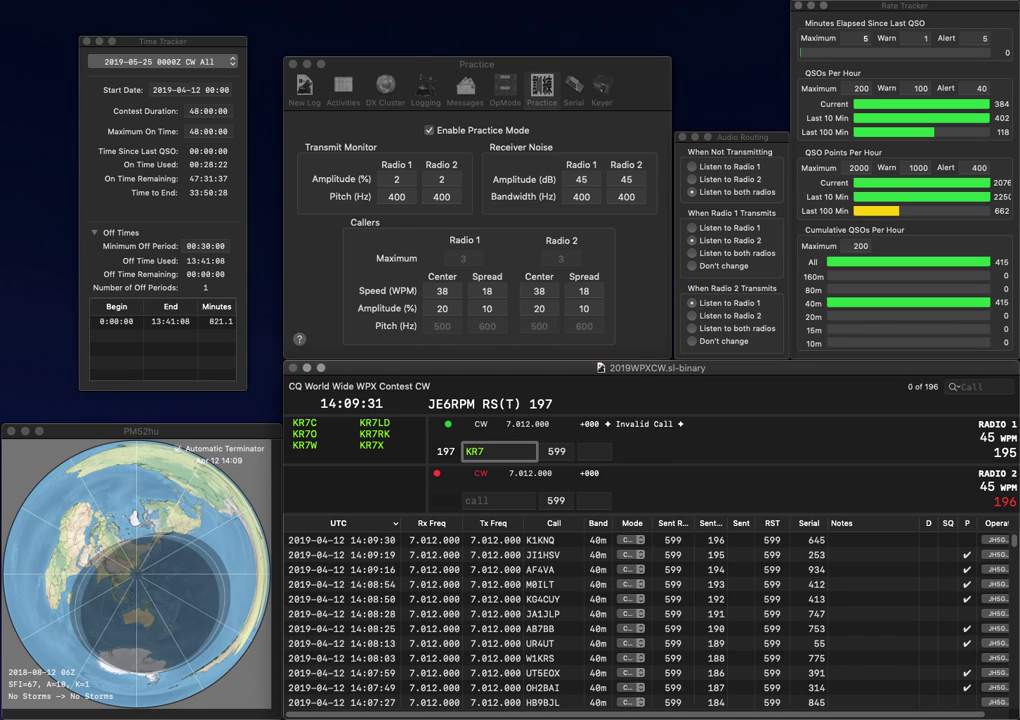
key("BackSpace")
type("9U")
key("Return")
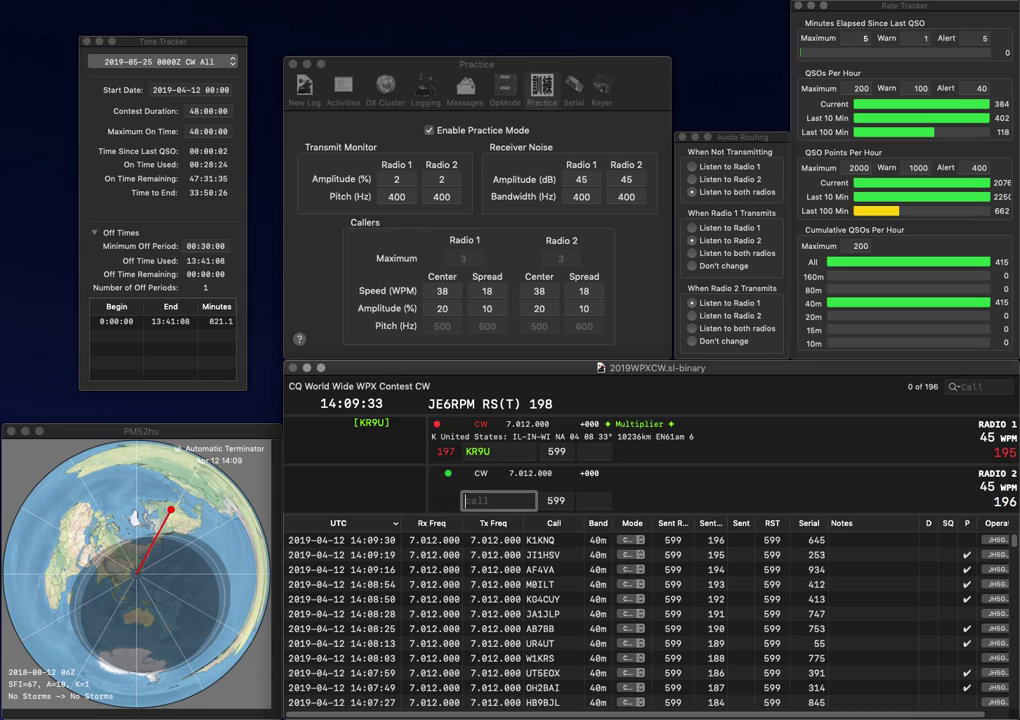
type("CX2CC")
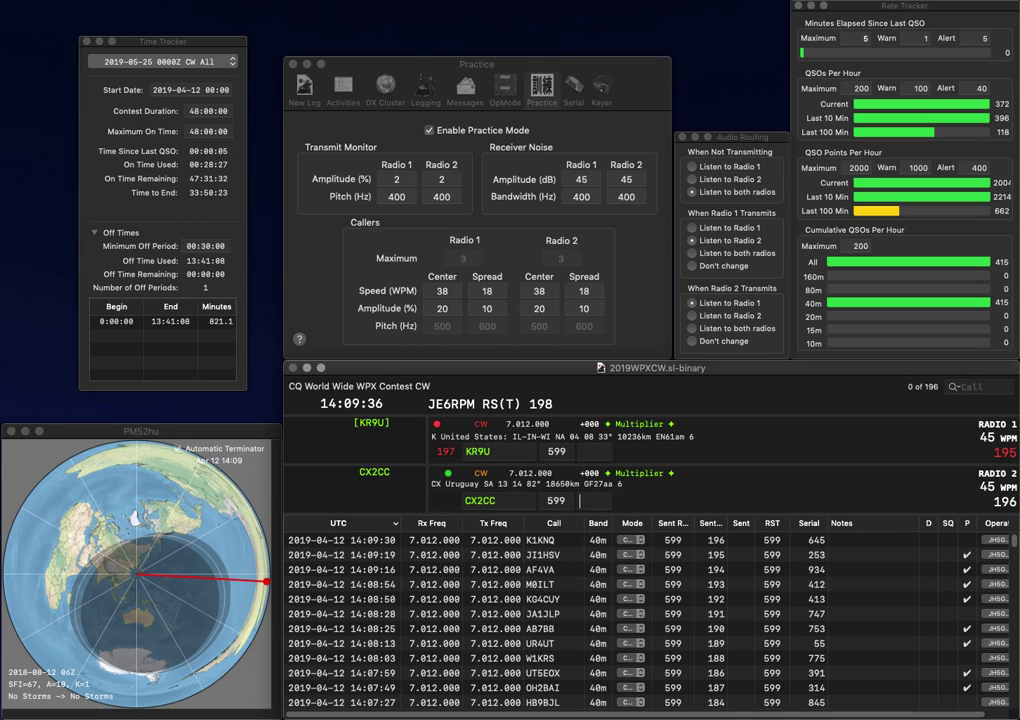
key("Return")
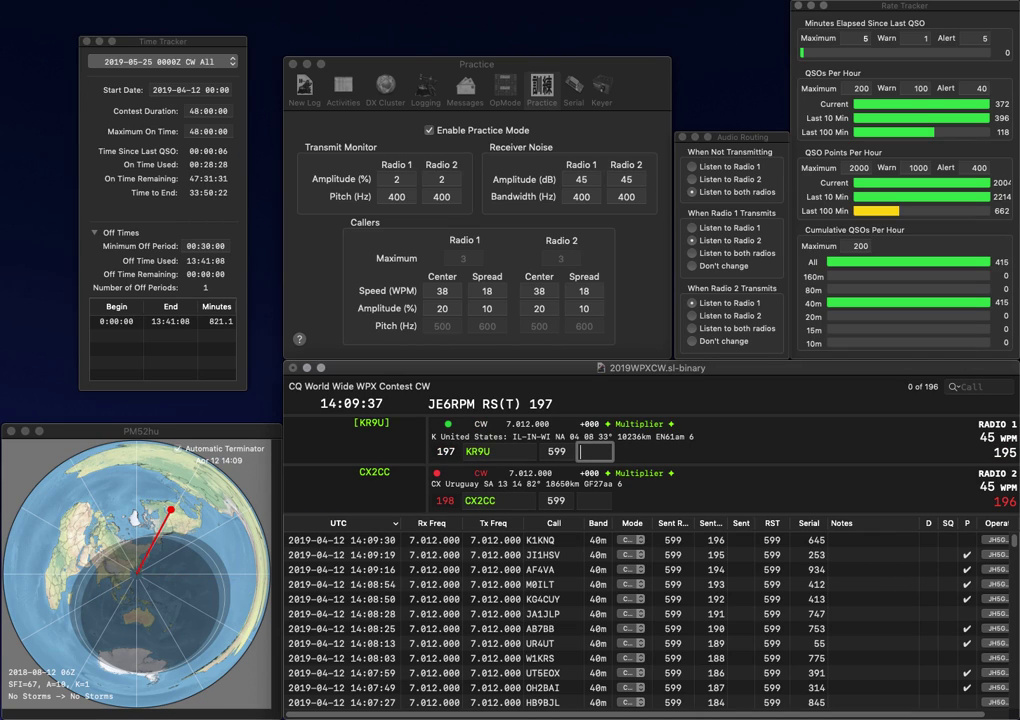
type("629")
key("Return")
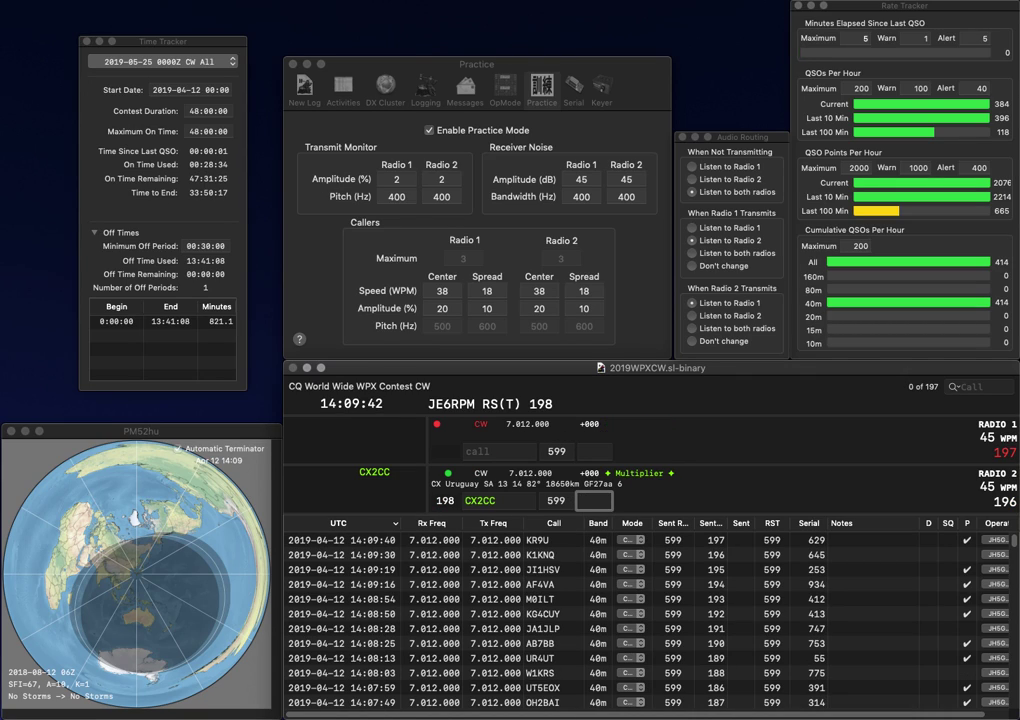
type("309")
key("Return")
Answer PC2Y on Radio 2 and F5OWL on Radio 1, working the latter up from the partial call OWL
type("OWL")
key("Return")
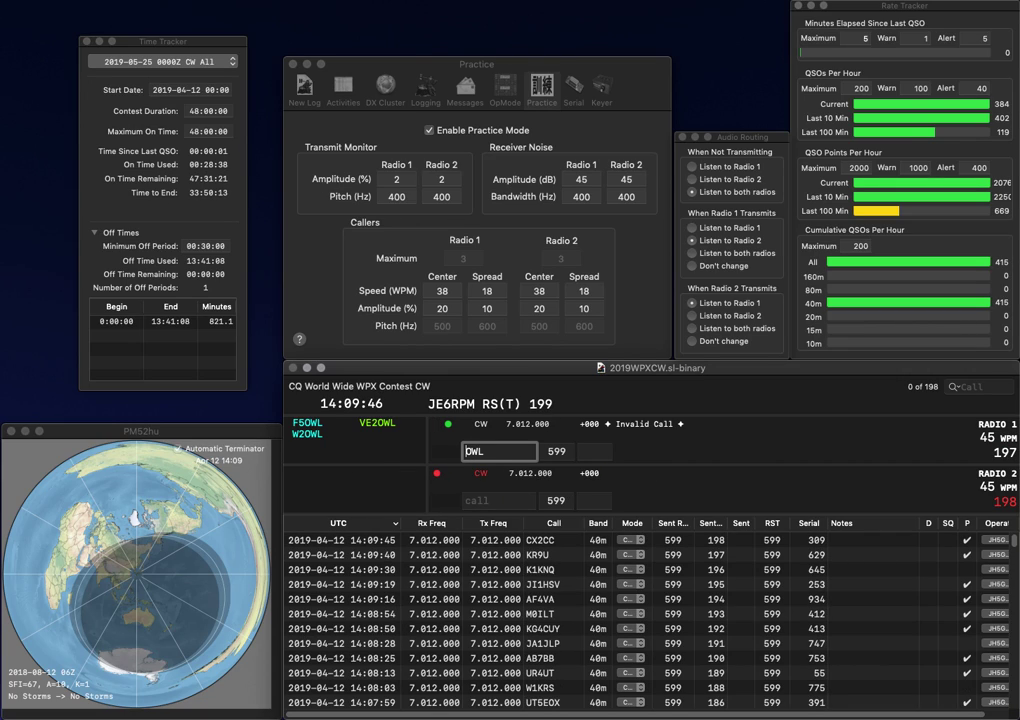
type("P")
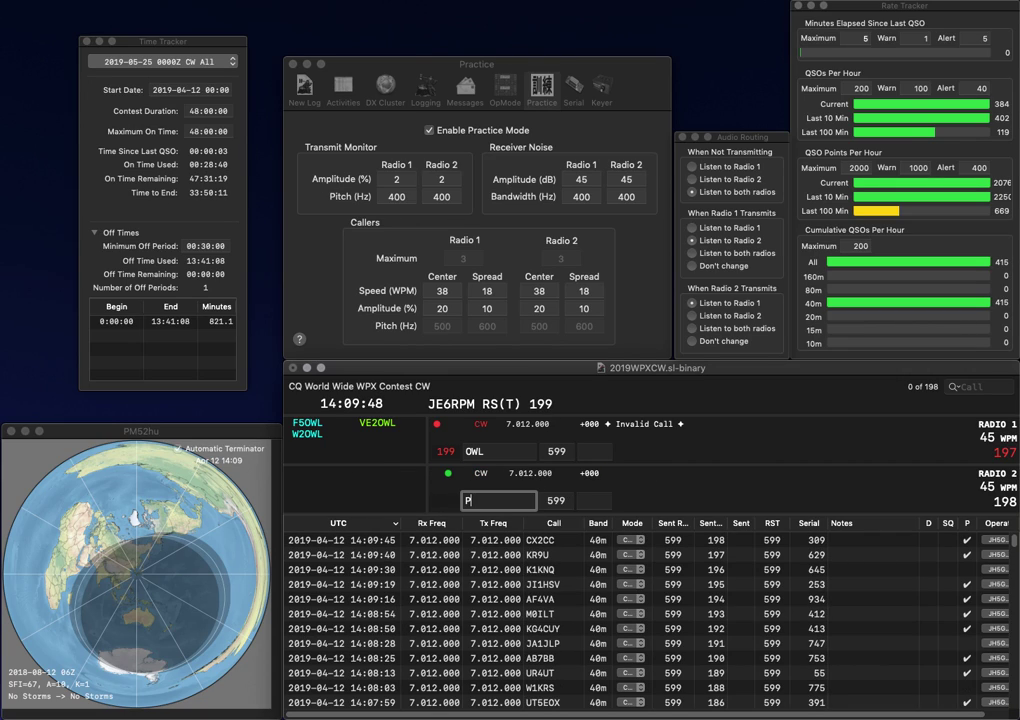
type("C2Y")
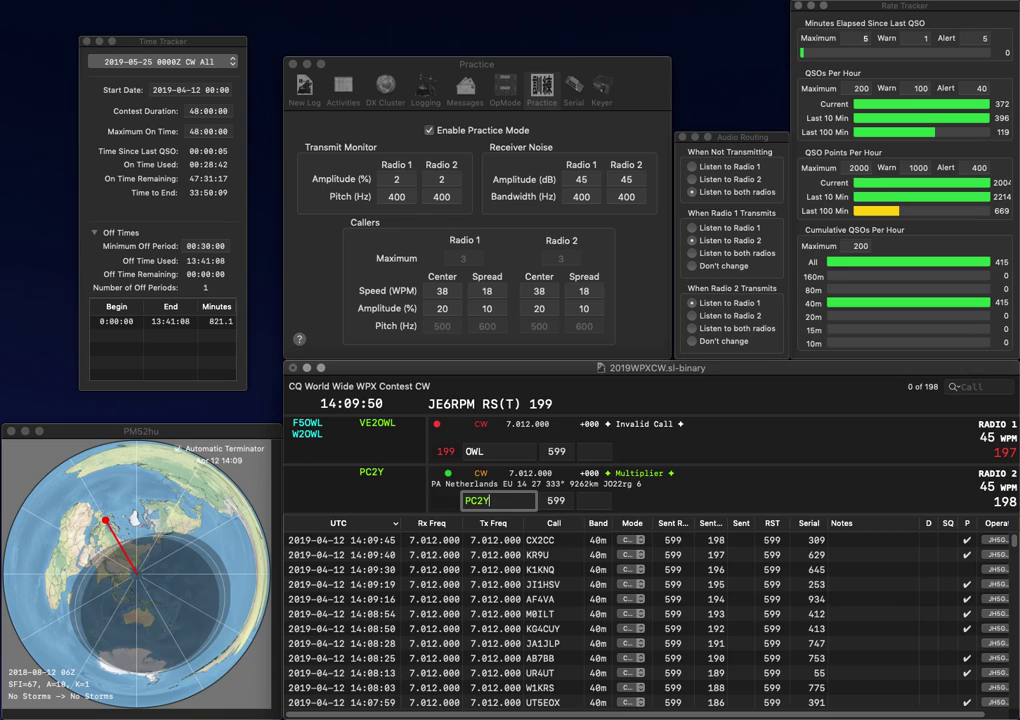
key("Return")
type("F5")
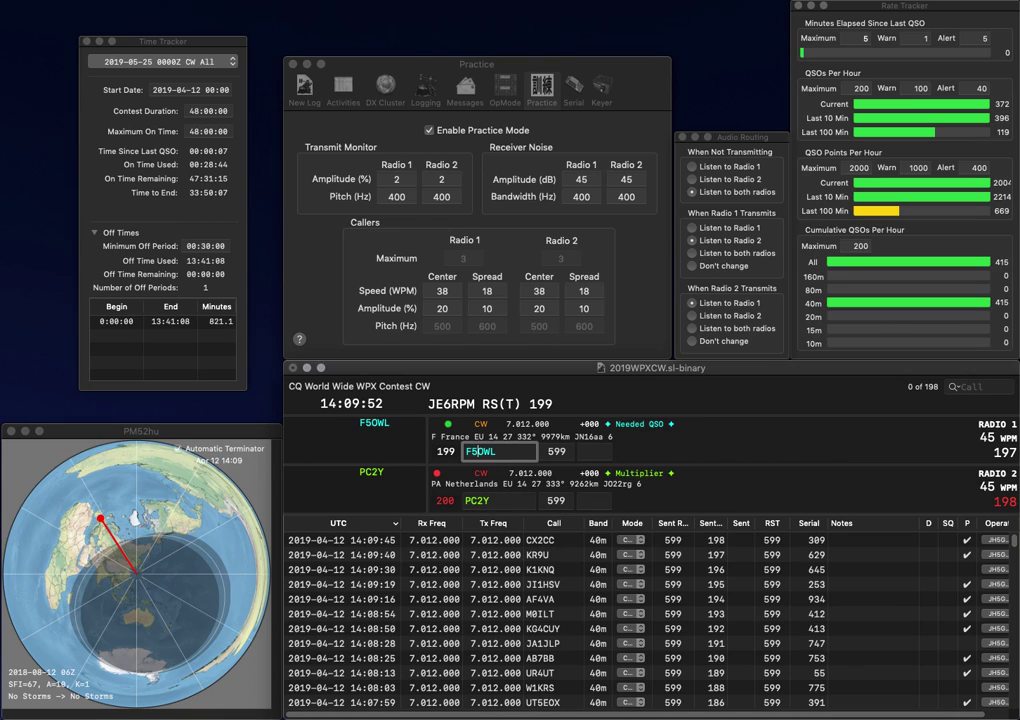
key("Return")
key("space")
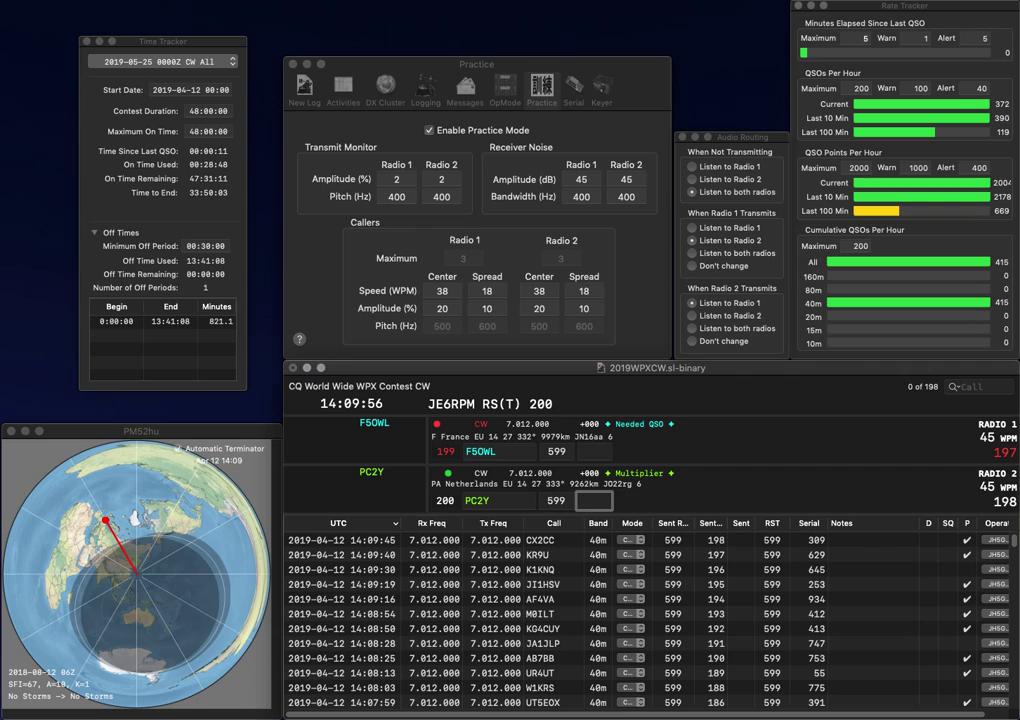
Log PC2Y on Radio 2 with received serial 126 and F5OWL on Radio 1 with received serial 69
type("126")
key("Return")
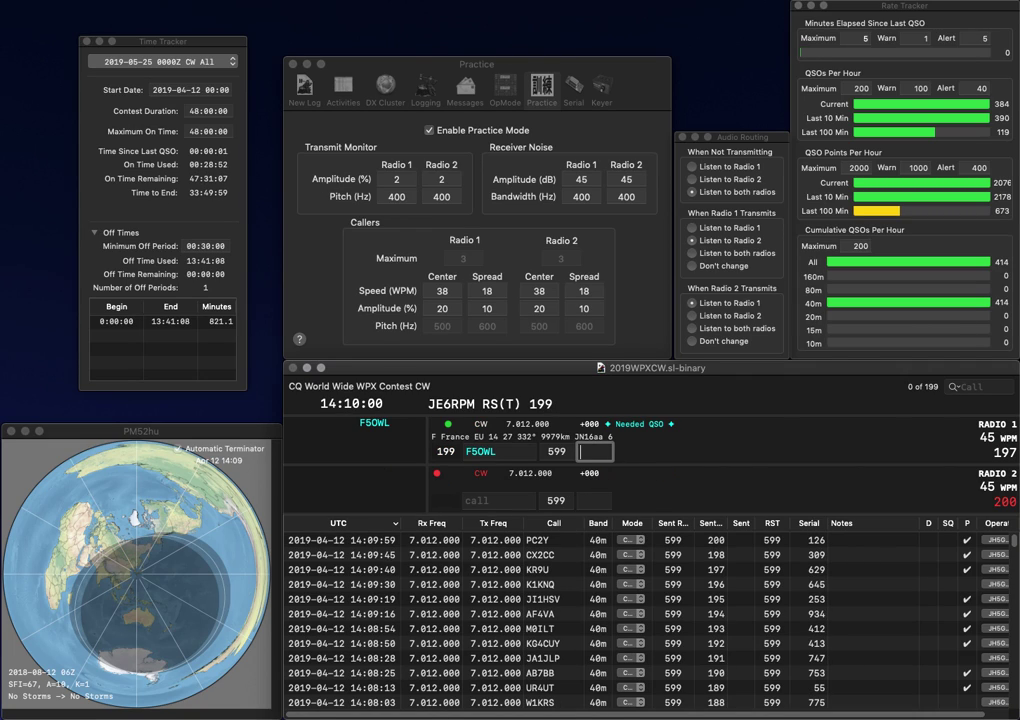
type("69")
key("Return")
Answer KM4VIZ on Radio 2 and DK4CU on Radio 1
type("4VIZ")
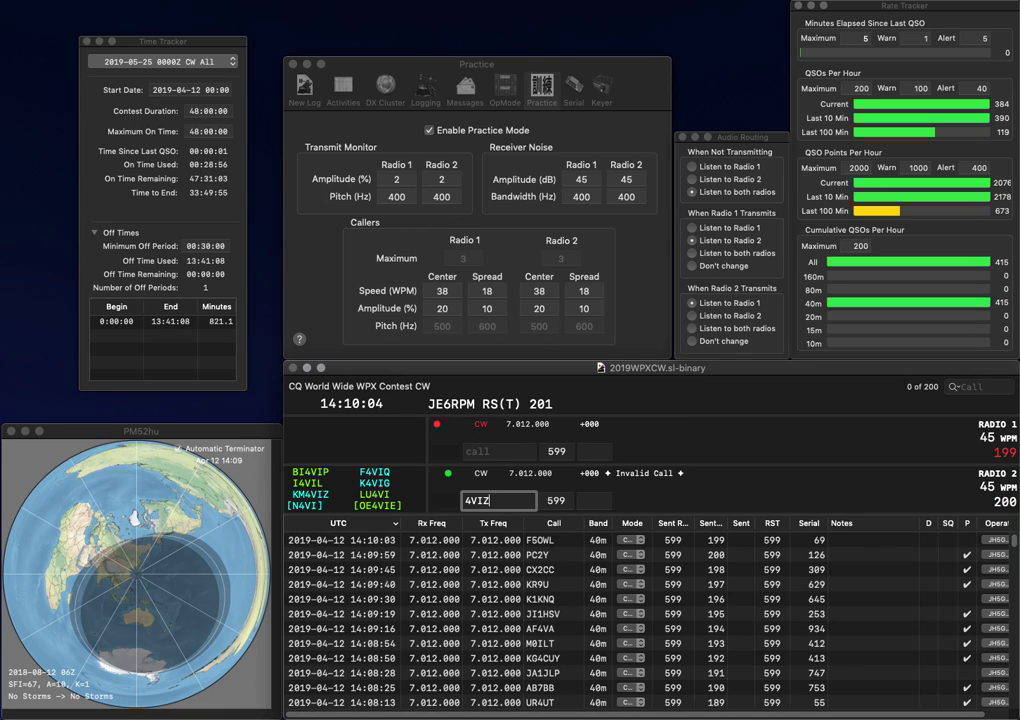
key("ctrl+a")
type("KM")
key("Return")
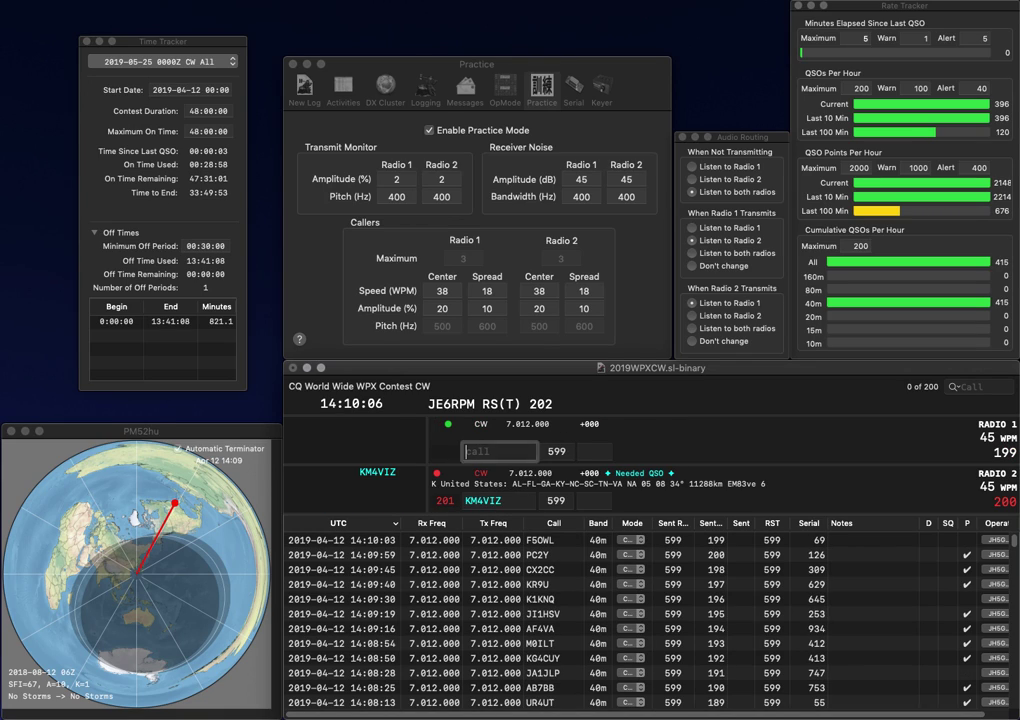
type("4CU")
key("Home")
type("DK")
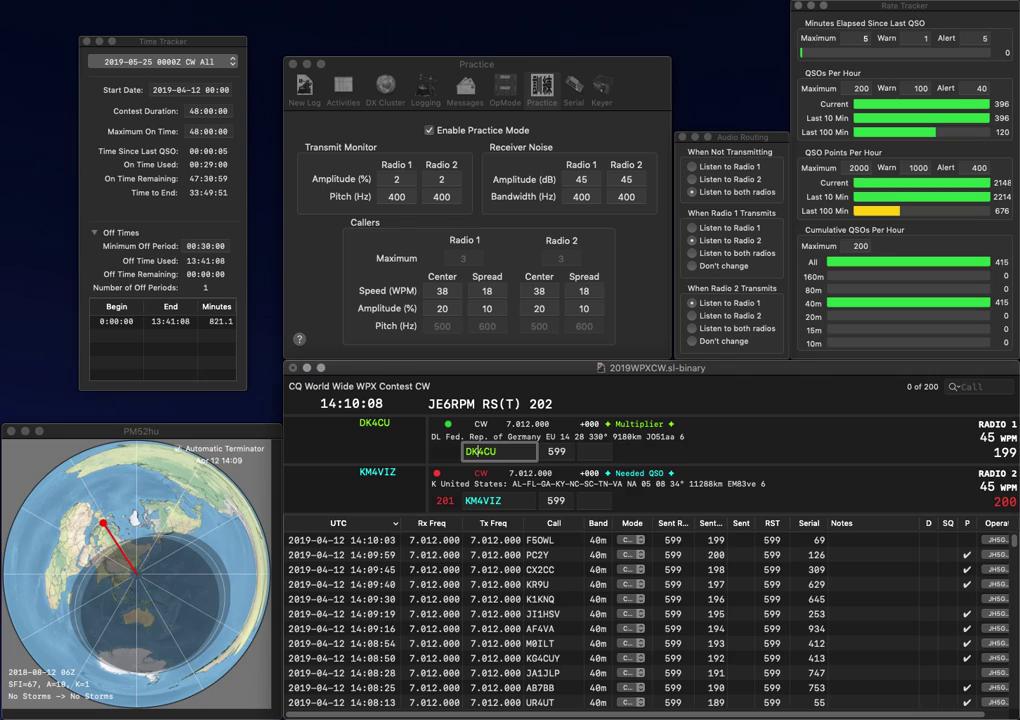
key("Return")
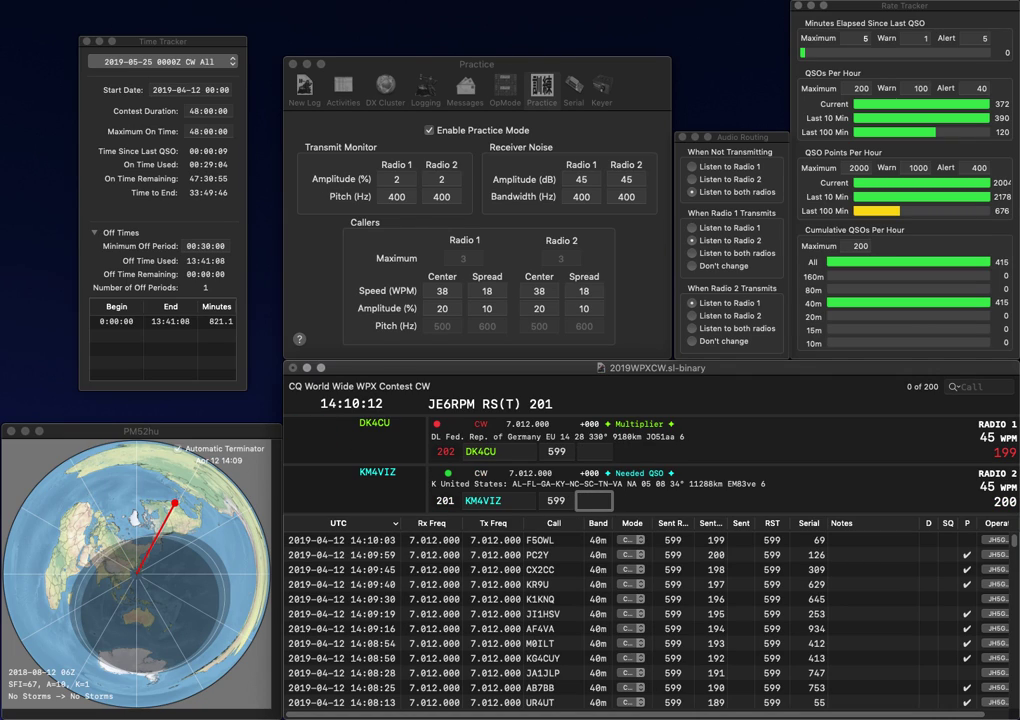
type("735")
key("Return")
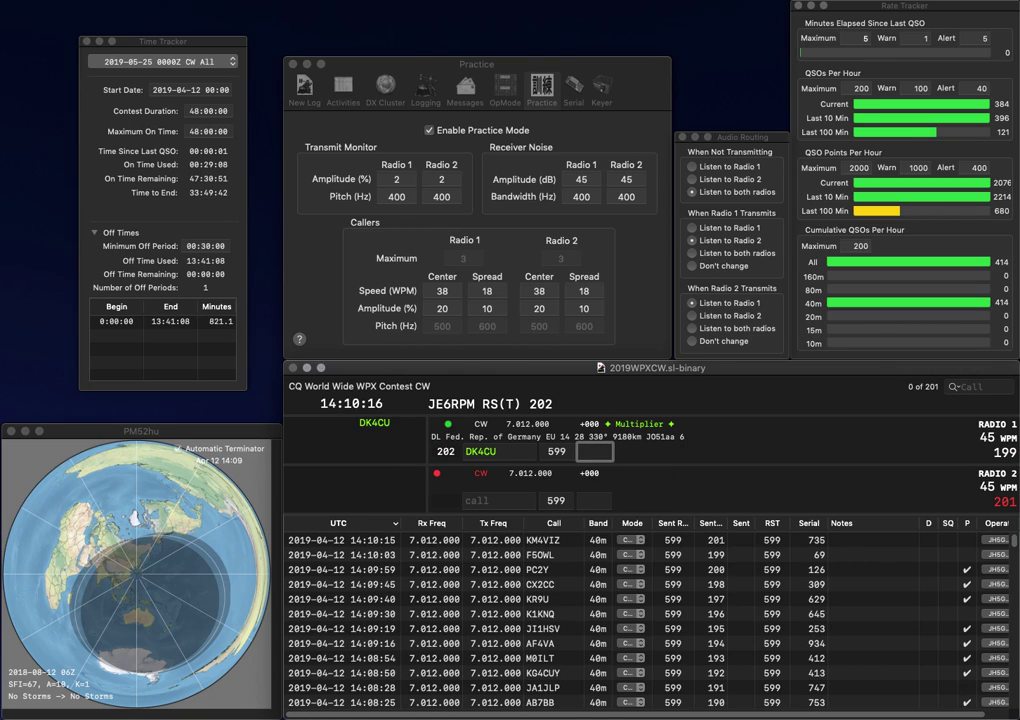
type("195")
key("Return")
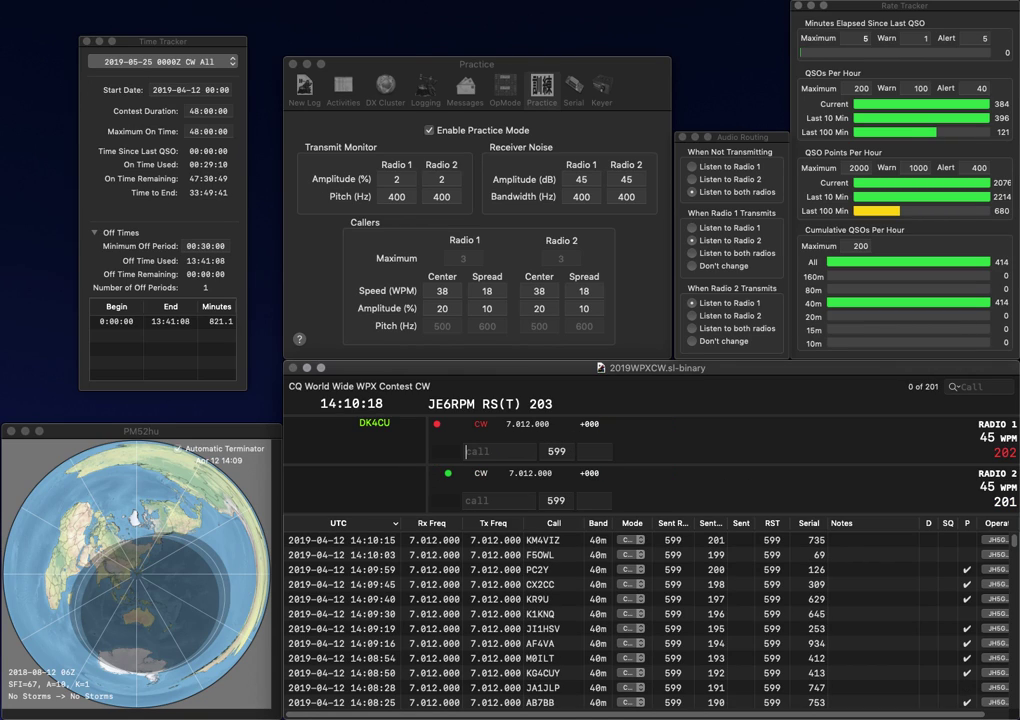
Answer DJ7XB on Radio 1 and SB0A on Radio 2, working the latter up from the partial call 0A
type("0A")
key("Return")
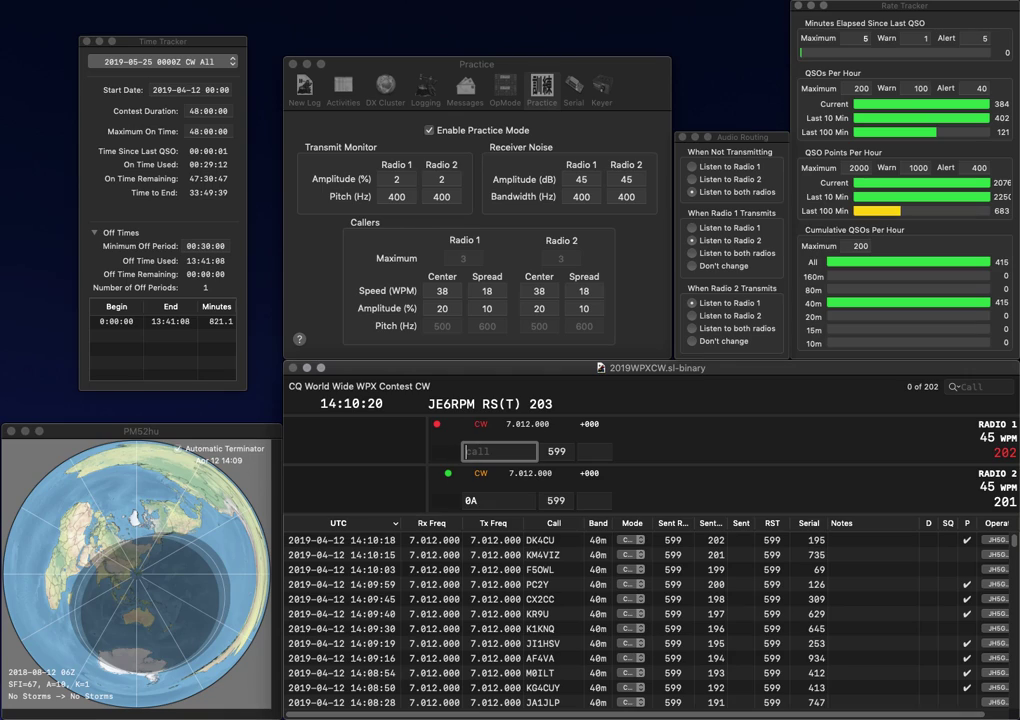
type("DJ7")
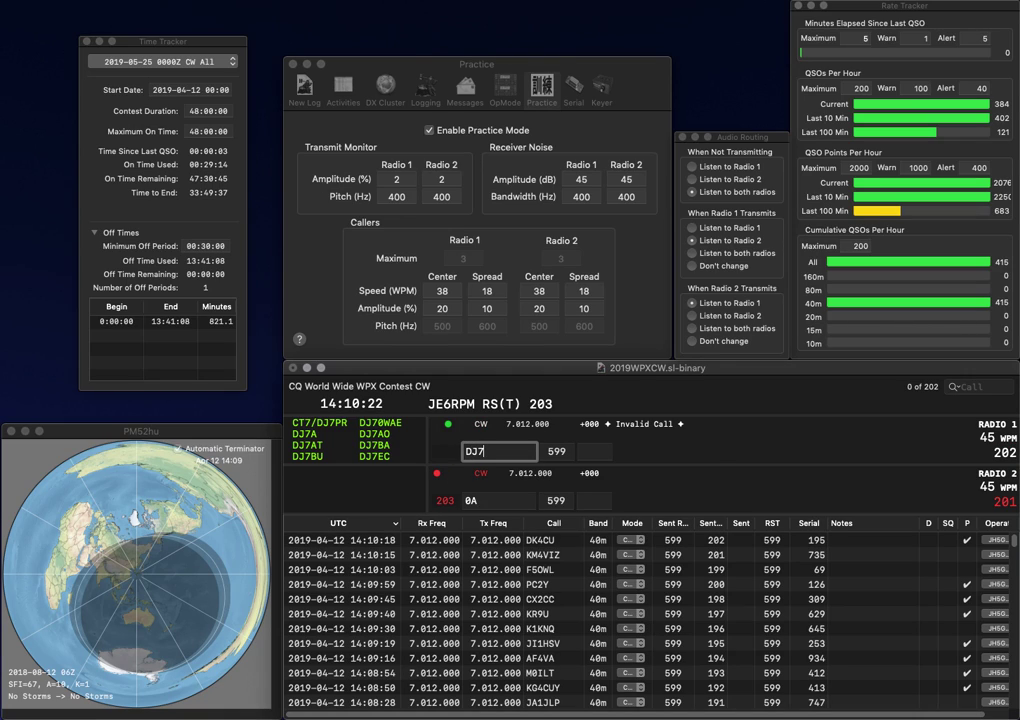
type("XB")
key("Return")
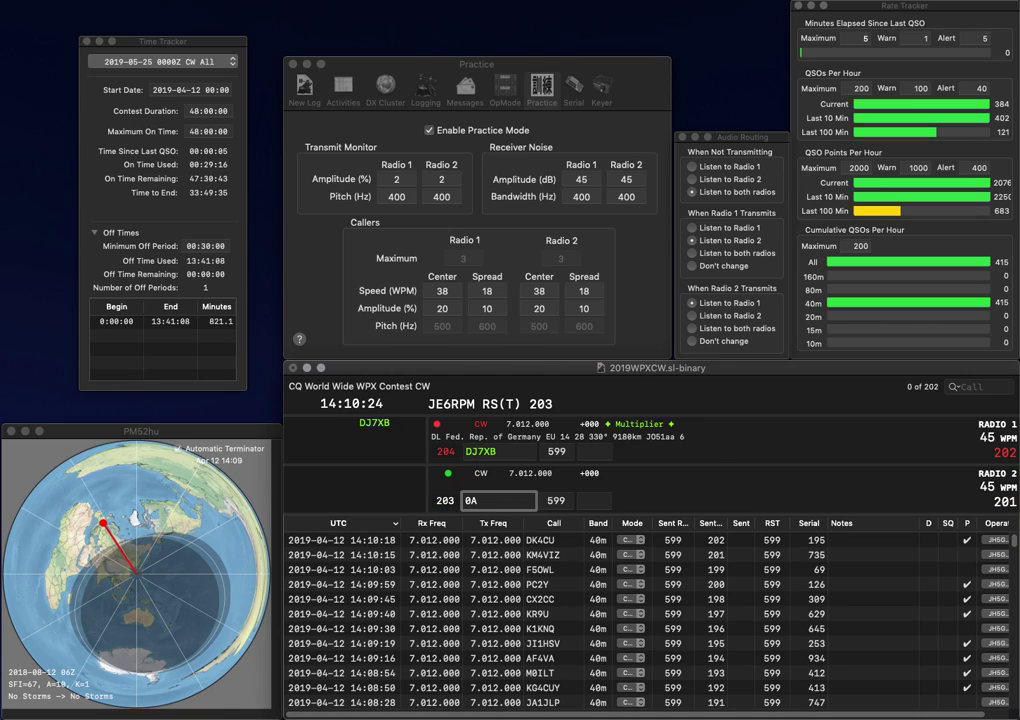
type("SB")
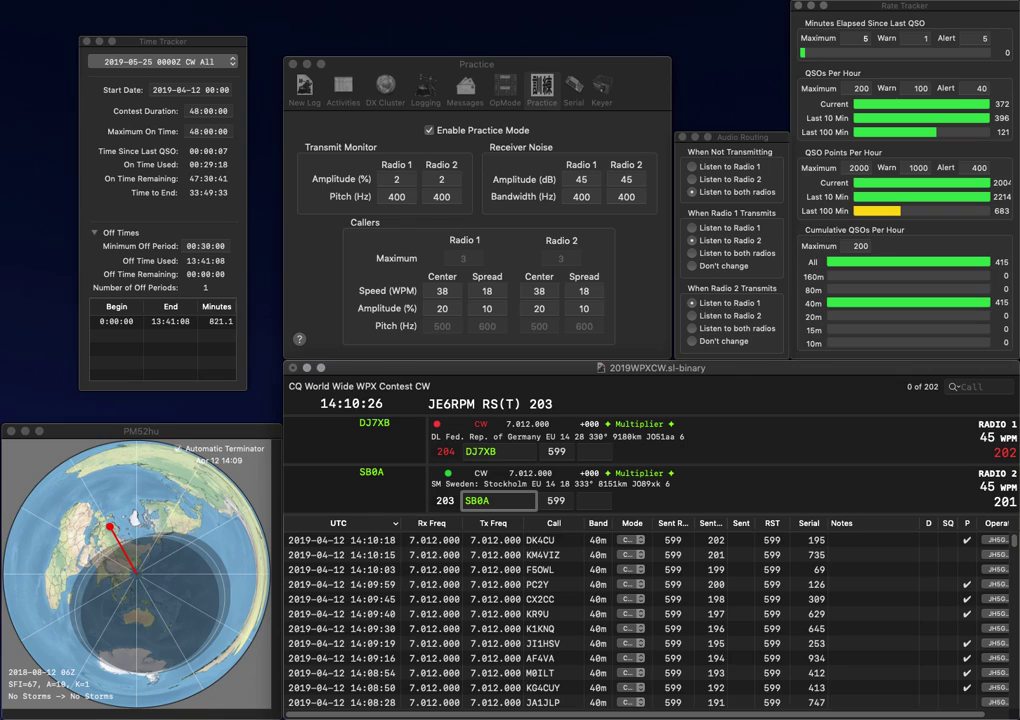
key("Return")
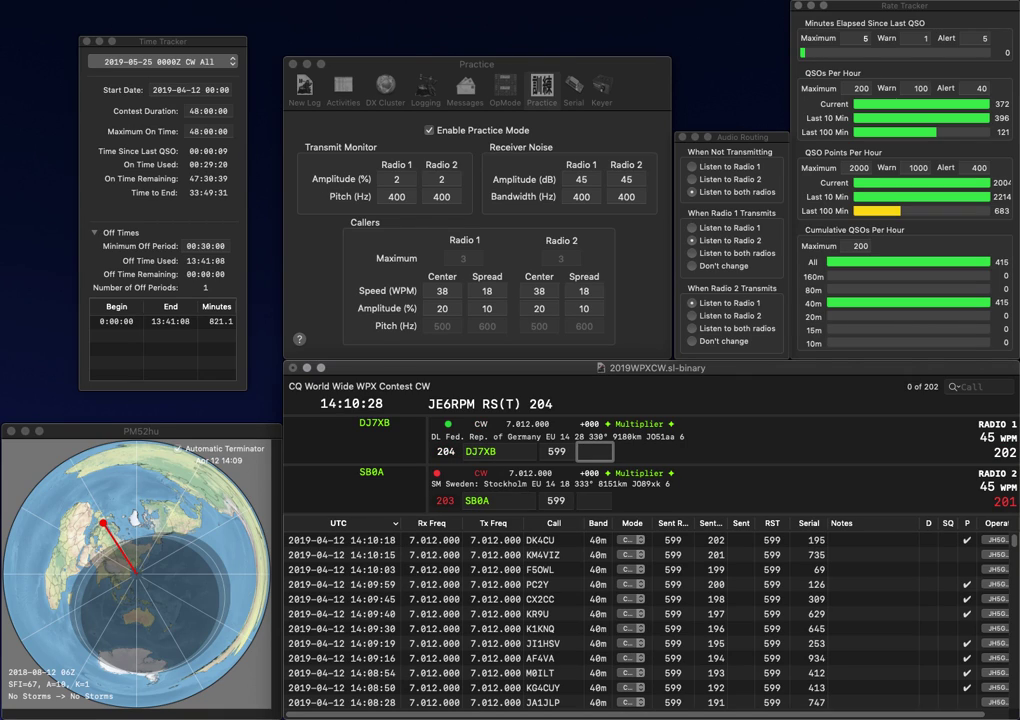
Log DJ7XB on Radio 1 with received serial 133 and SB0A on Radio 2 with received serial 114
type("133")
key("Return")
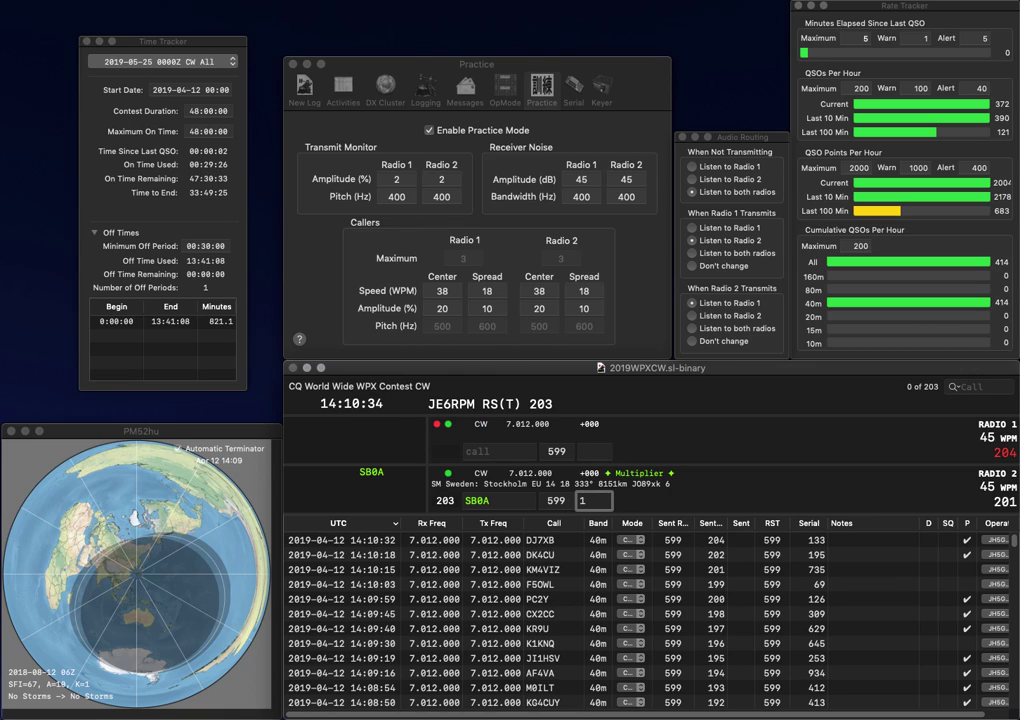
key("Return")
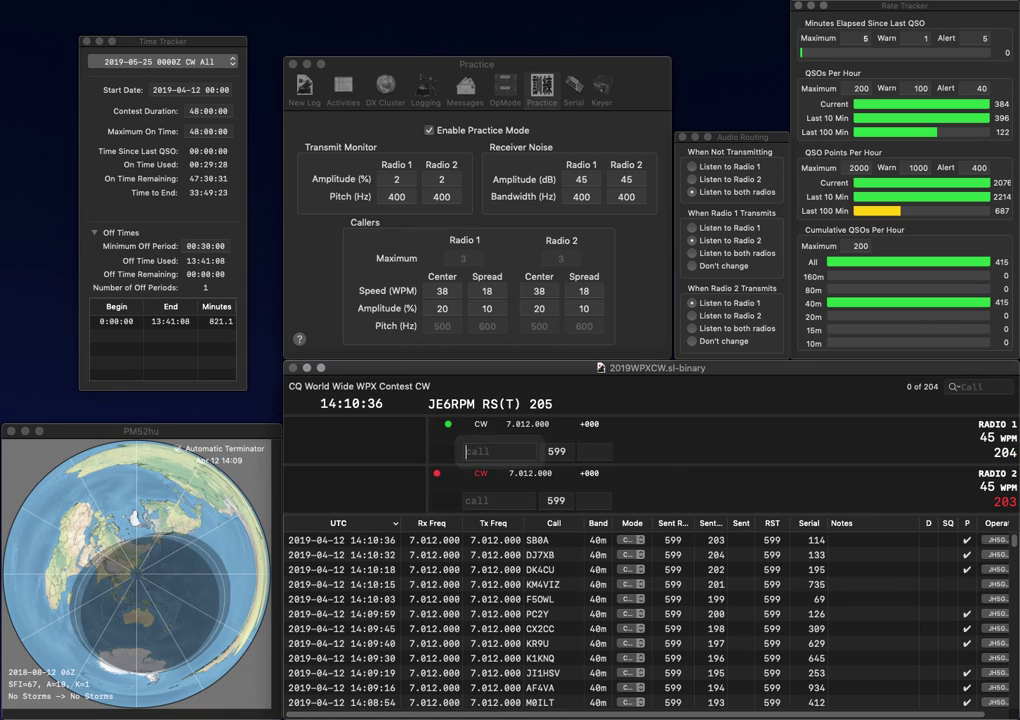
type("VIS")
key("Return")
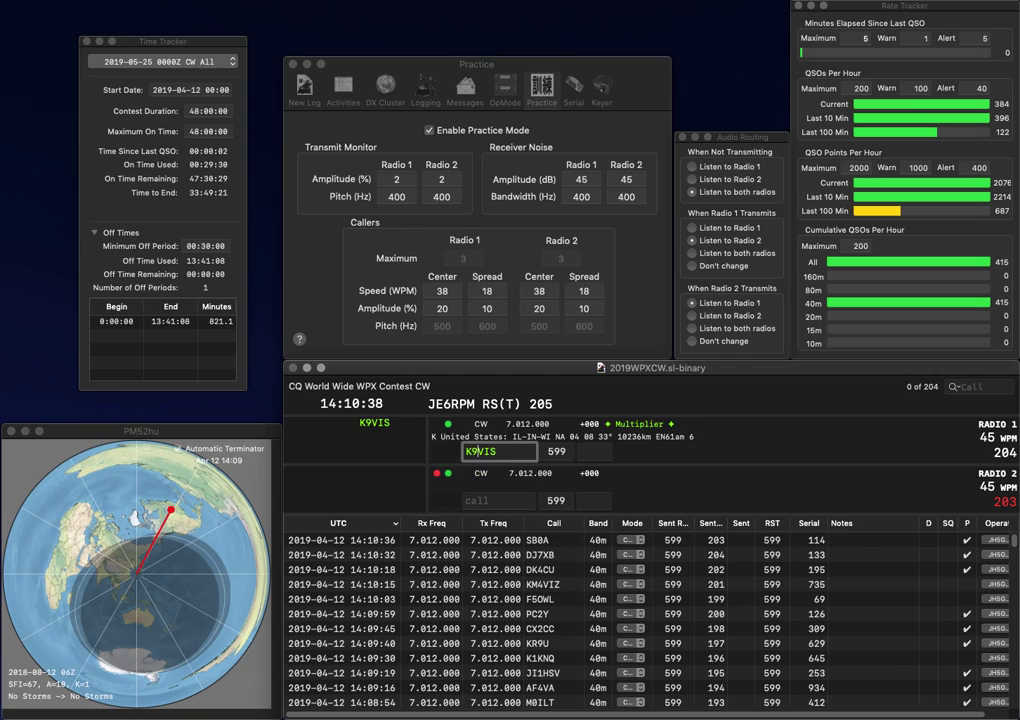
type("K5WZS")
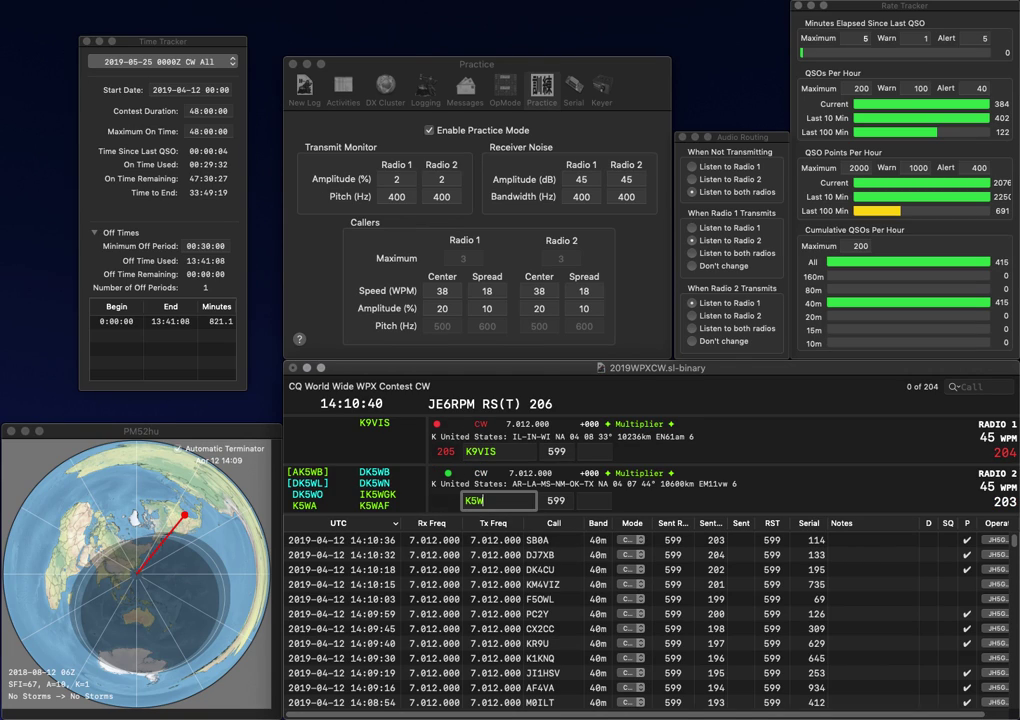
key("Return")
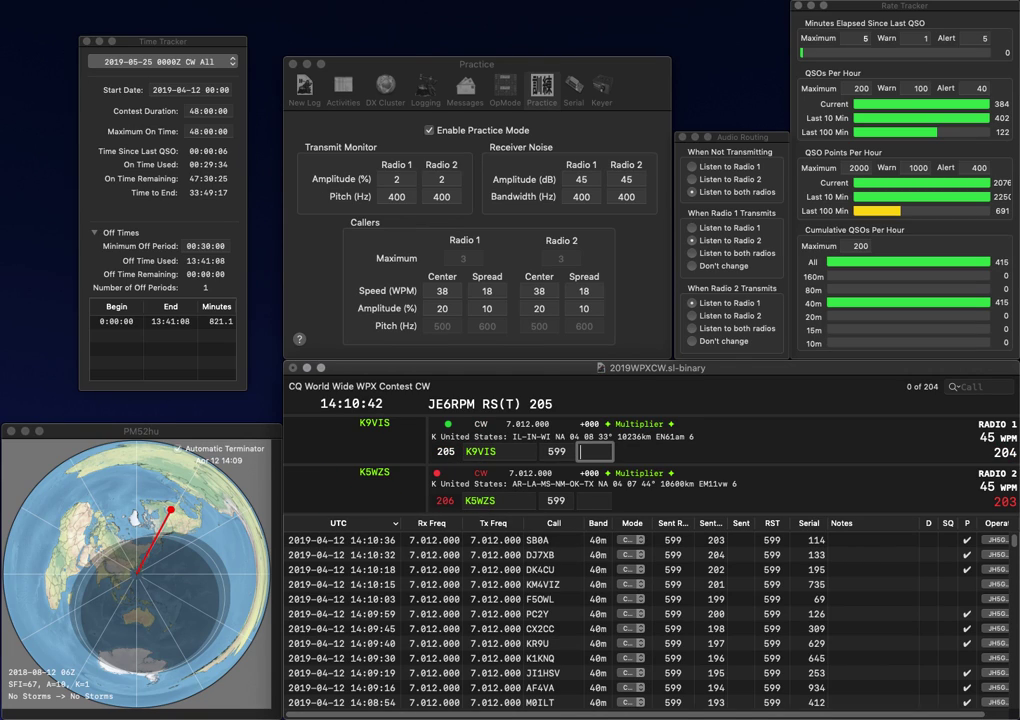
Log K9VIS on Radio 1 with received serial 212 and K5WZS on Radio 2 with received serial 991
type("212")
key("Return")
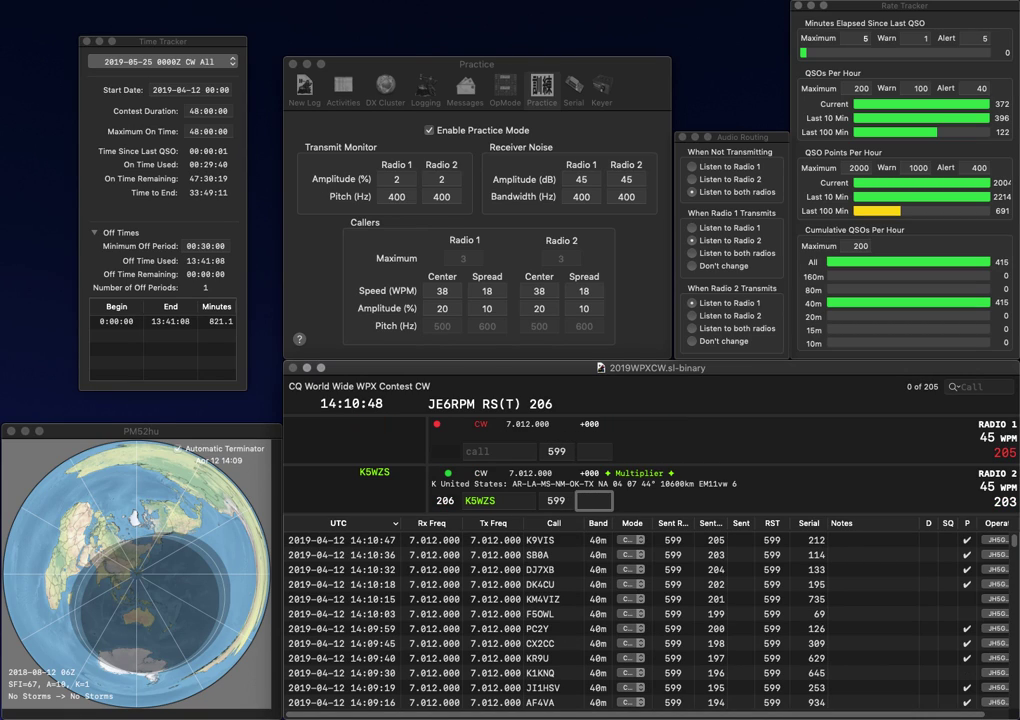
type("991")
key("Return")
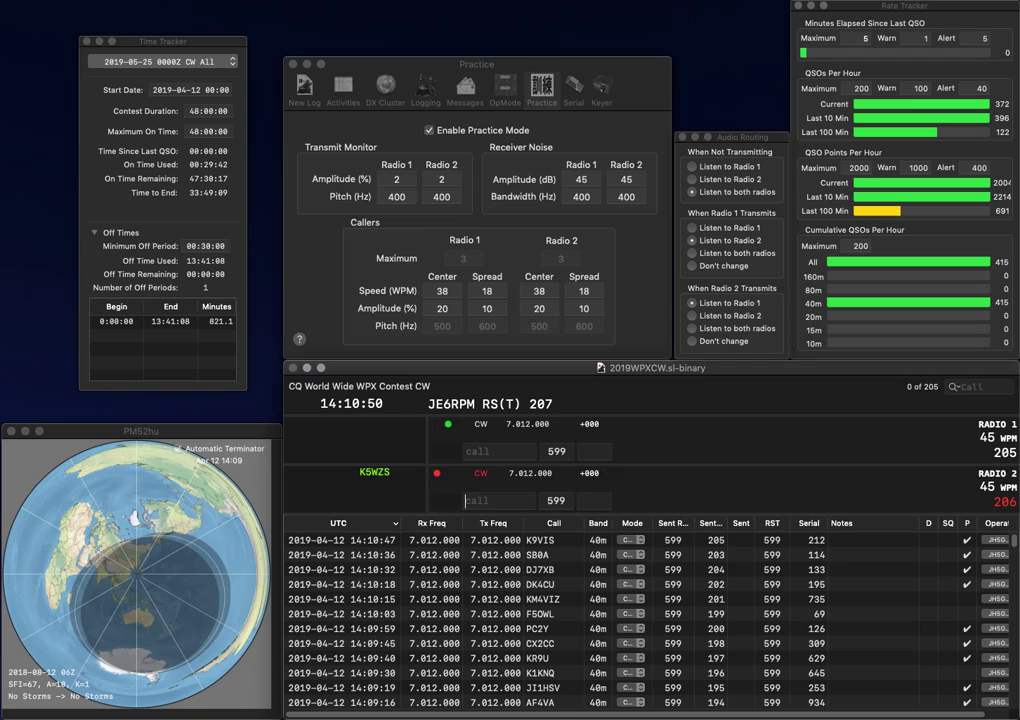
Answer 9A1LAF on Radio 1 and the partial call EB on Radio 2
type("9A1LAF")
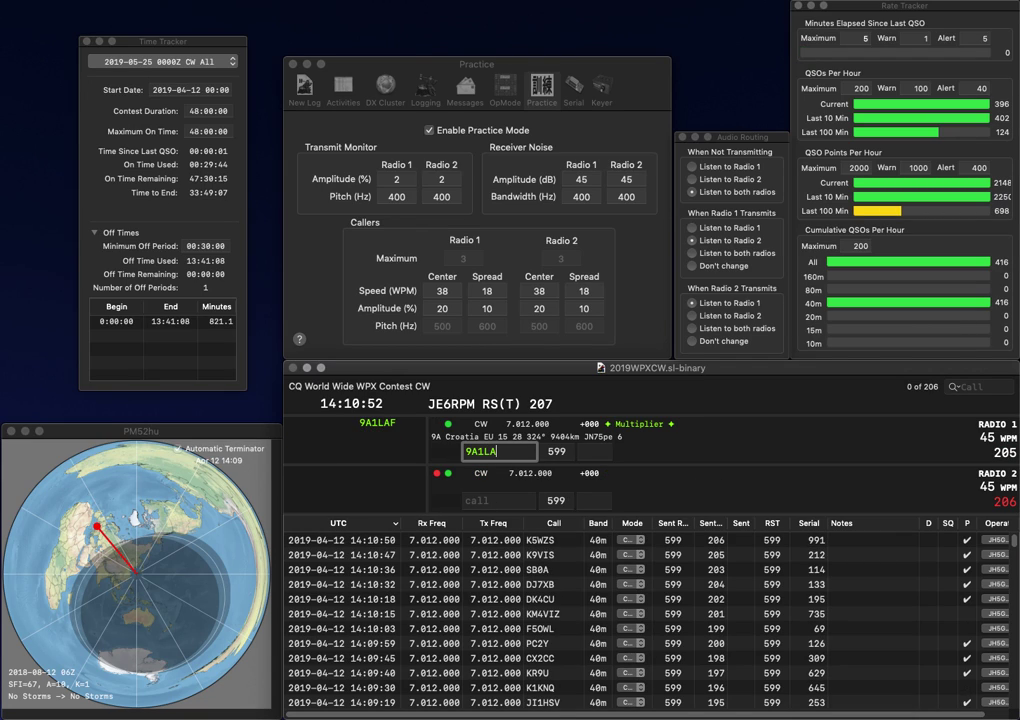
key("Return")
type("EB3")
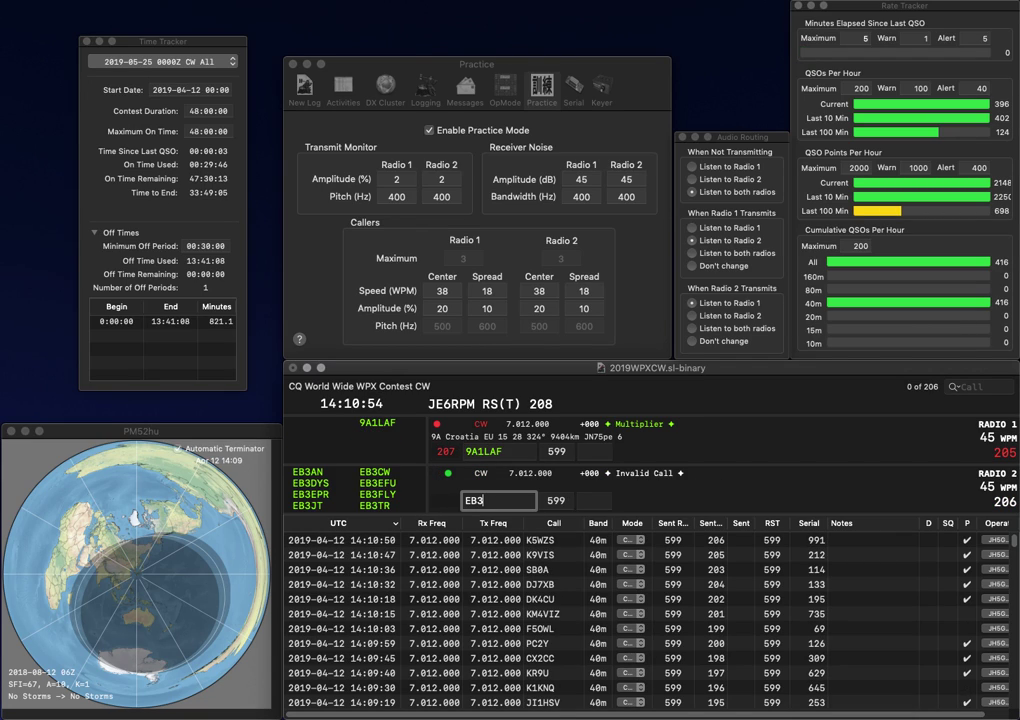
key("BackSpace")
key("Up")
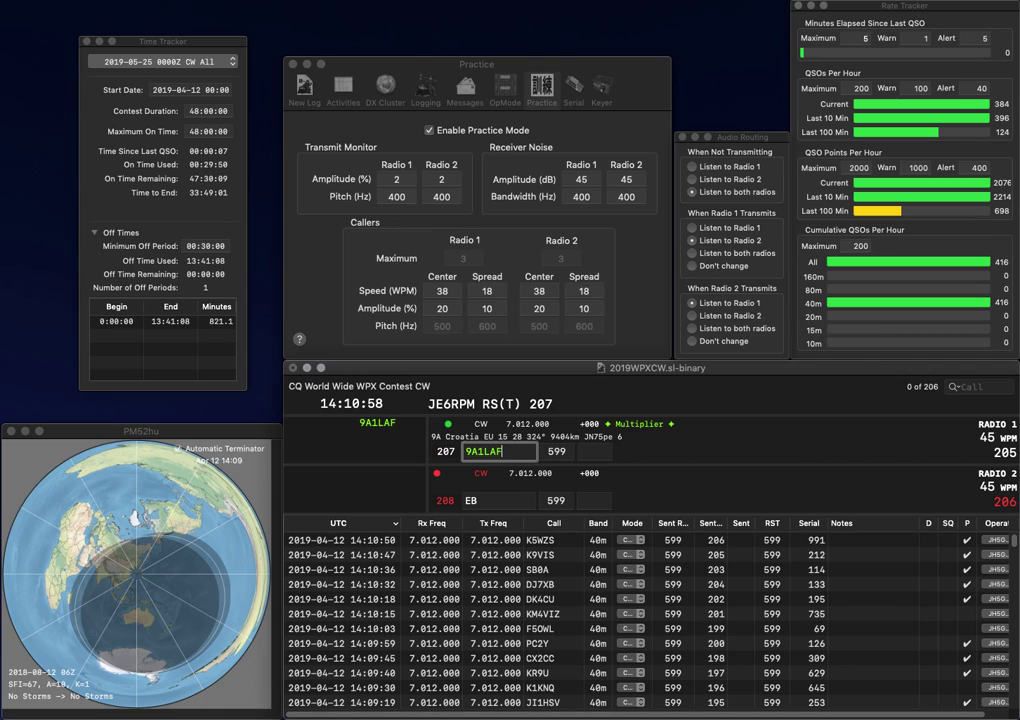
key("space")
type("23")
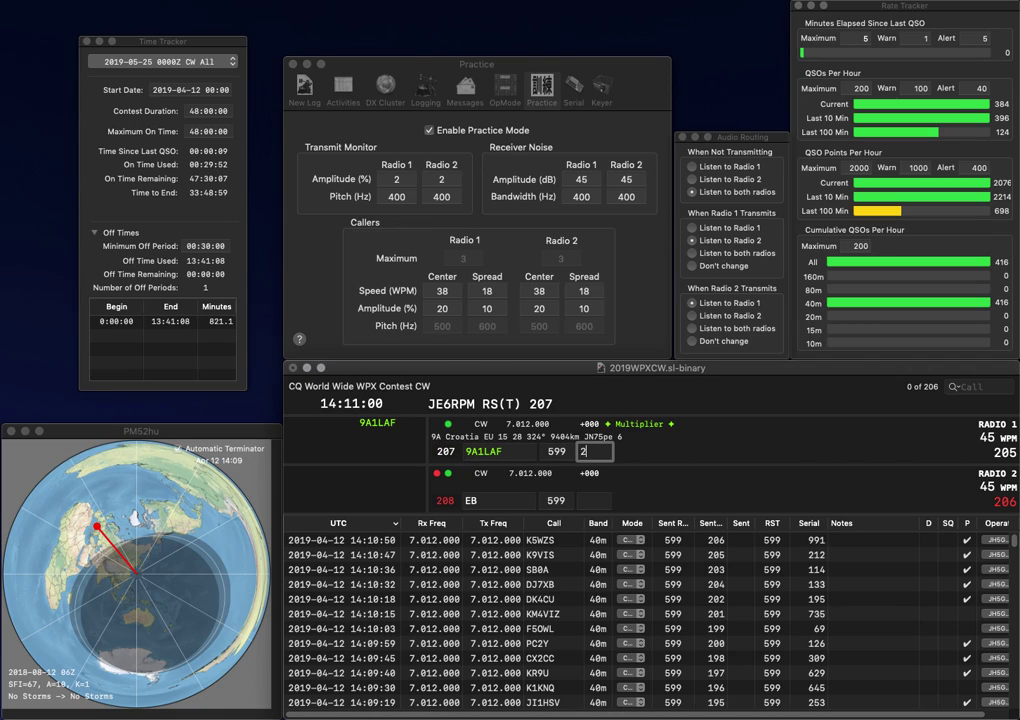
type("P")
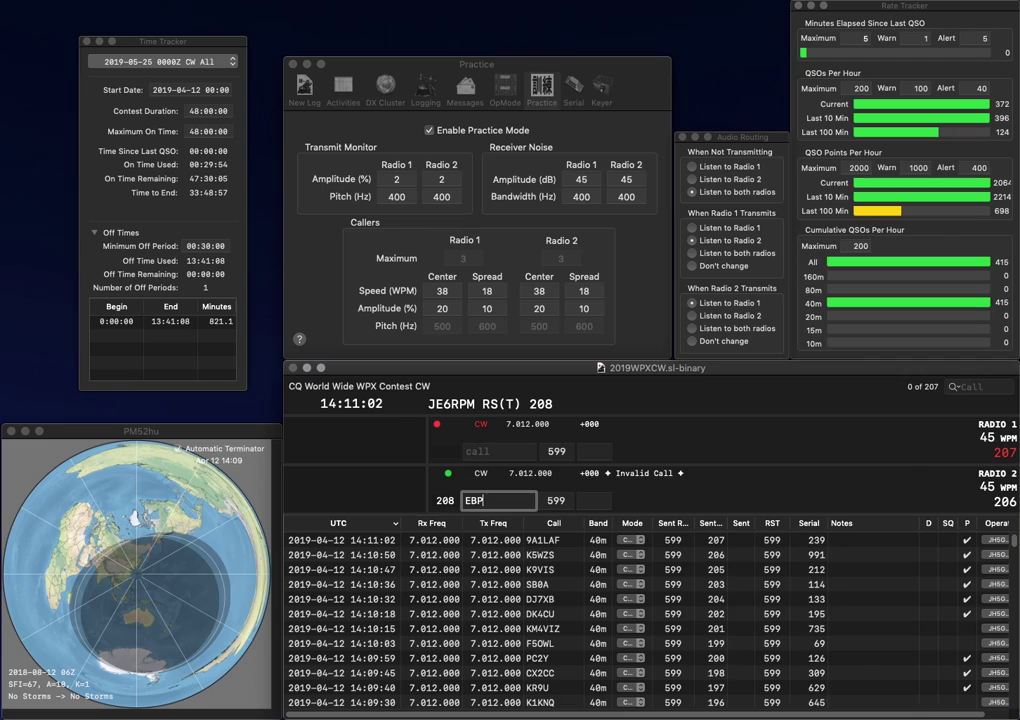
type("R")
key("Return")
Answer the partial call NF on Radio 1, and correct the call on Radio 2 to EB3PER and answer it
type("N")
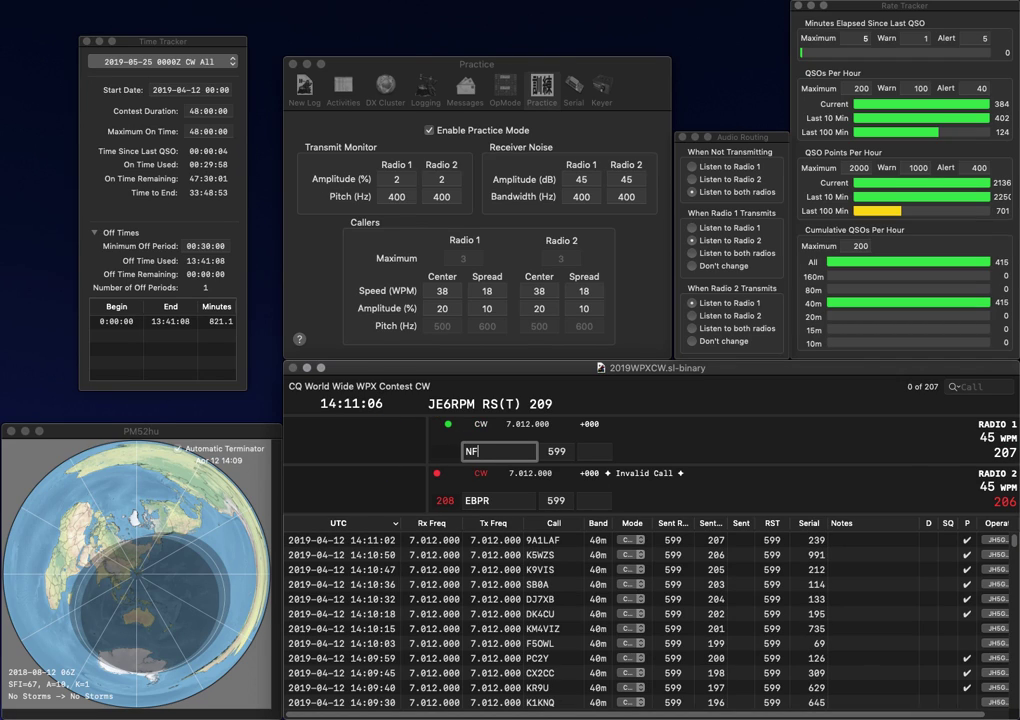
type("F")
key("Return")
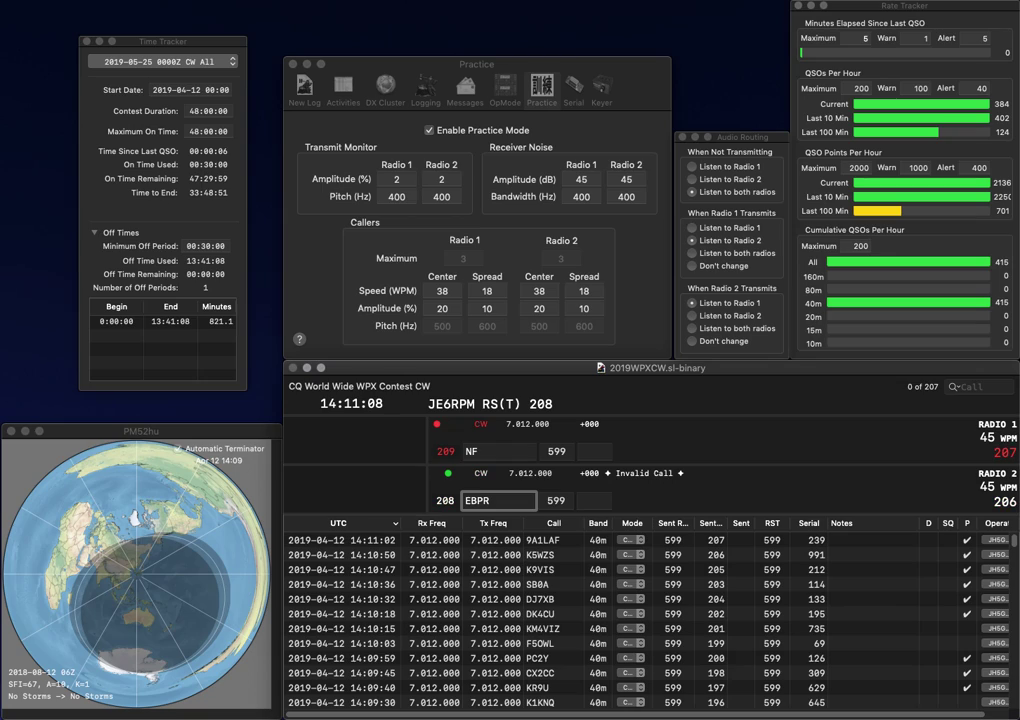
type("3P")
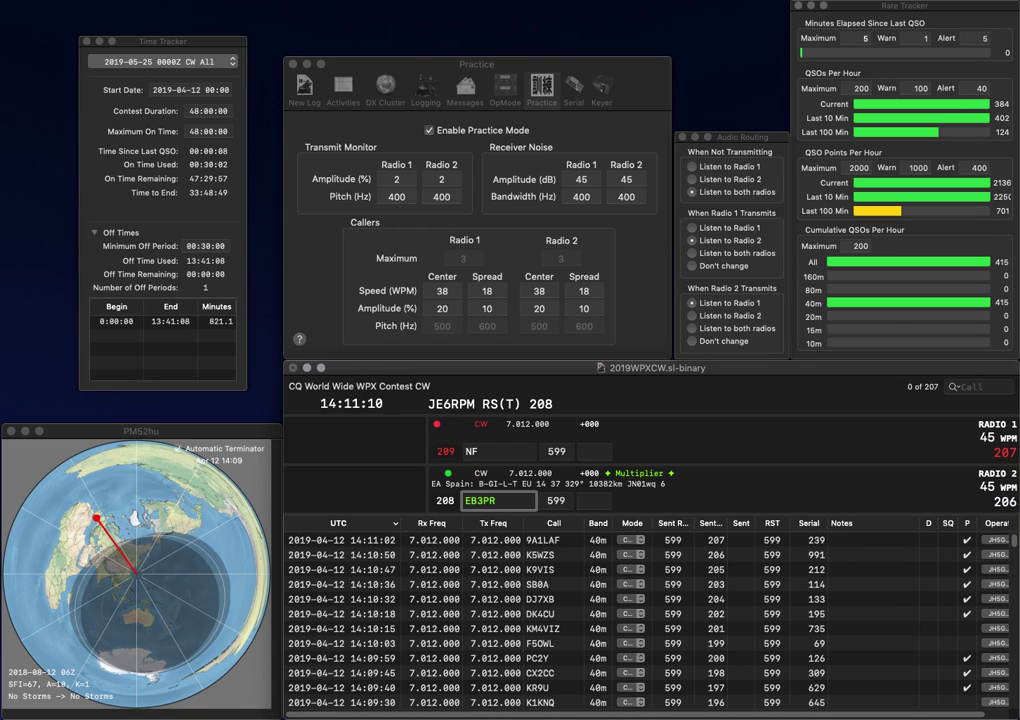
type("E")
key("Return")
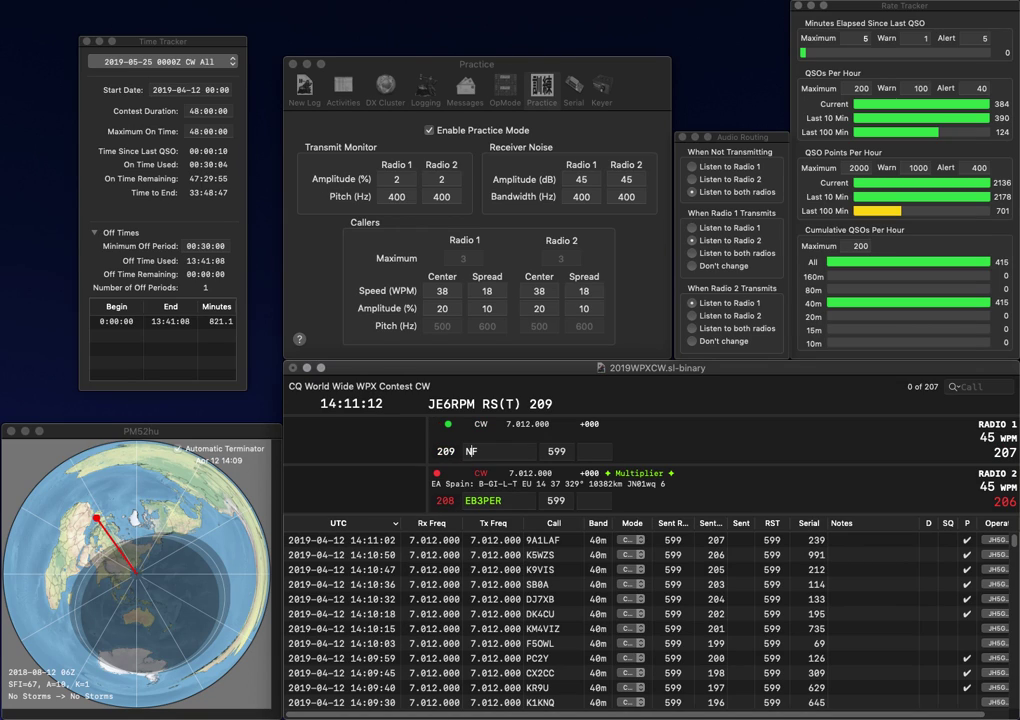
key("BackSpace")
type("6")
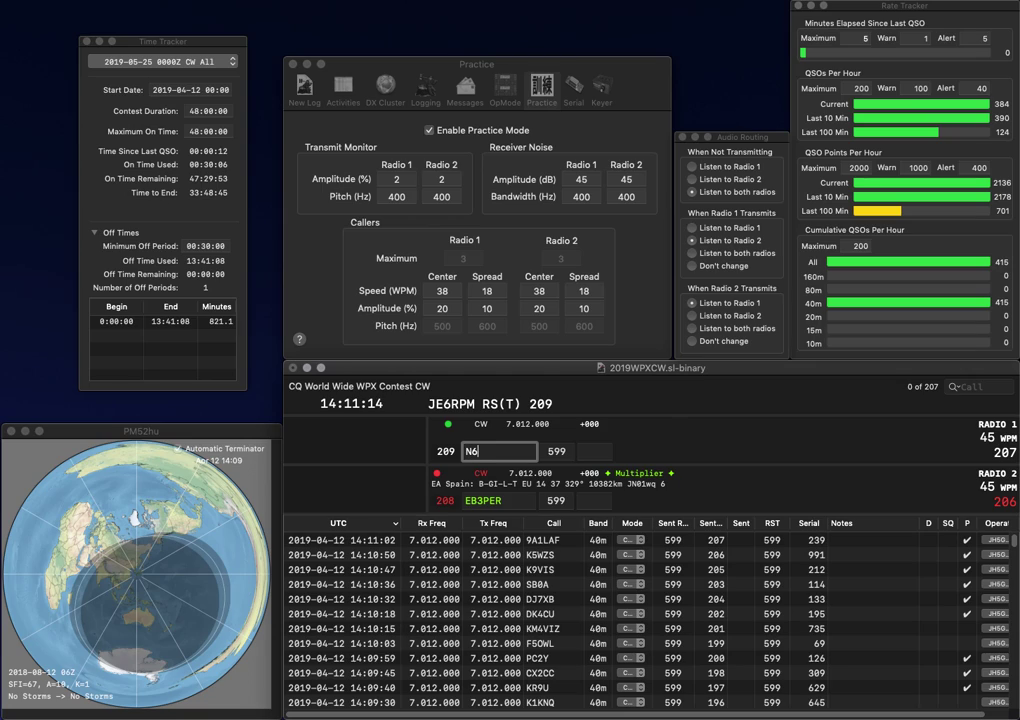
type("FR")
key("Return")
key("BackSpace")
key("BackSpace")
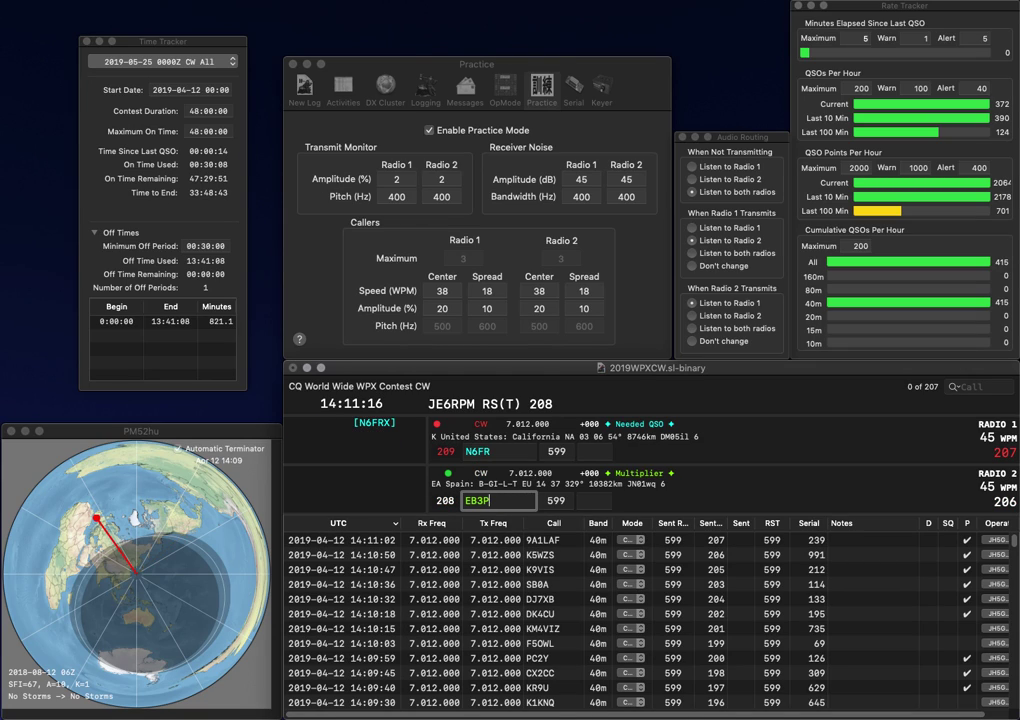
key("BackSpace")
type("EPR")
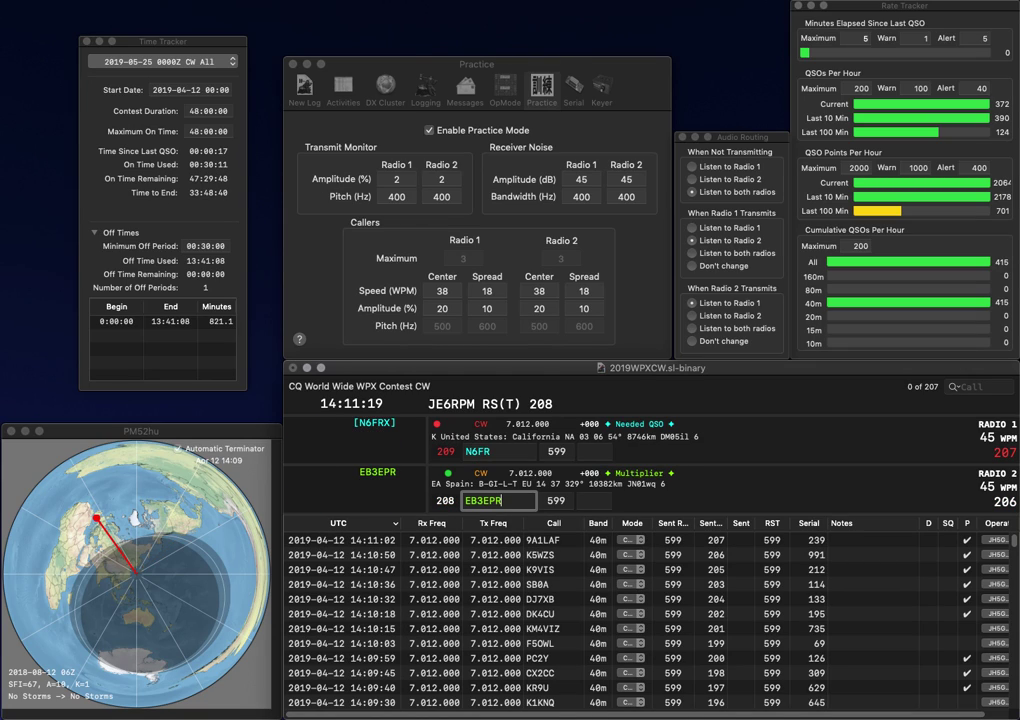
key("backslash")
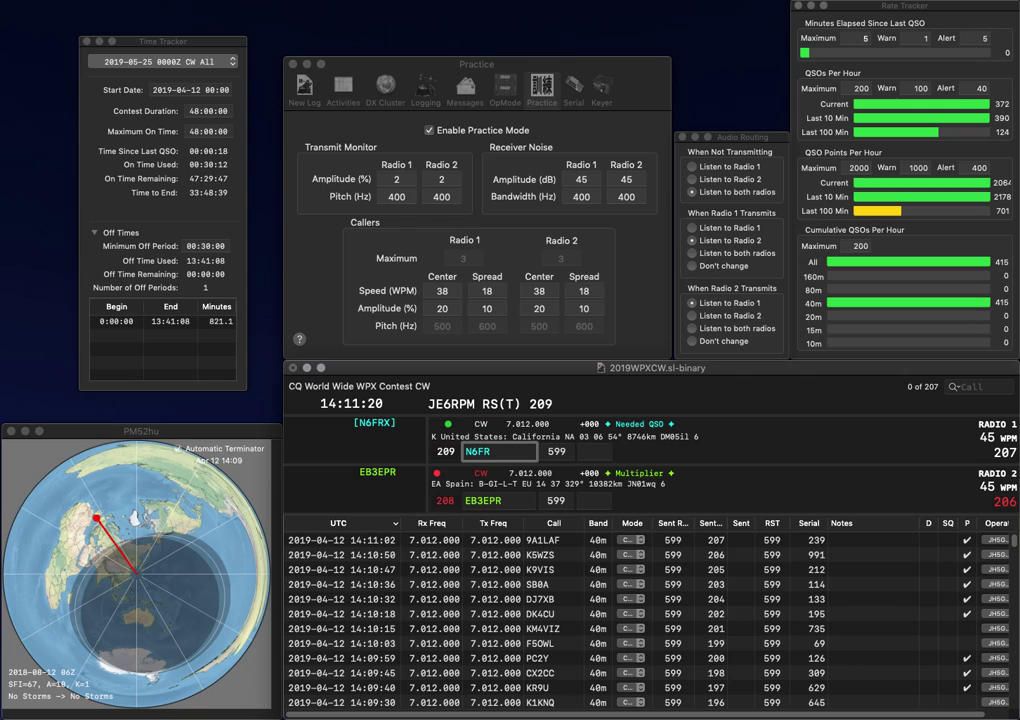
Correct the call on Radio 1 to N6VR and send the exchange to that station
key("BackSpace")
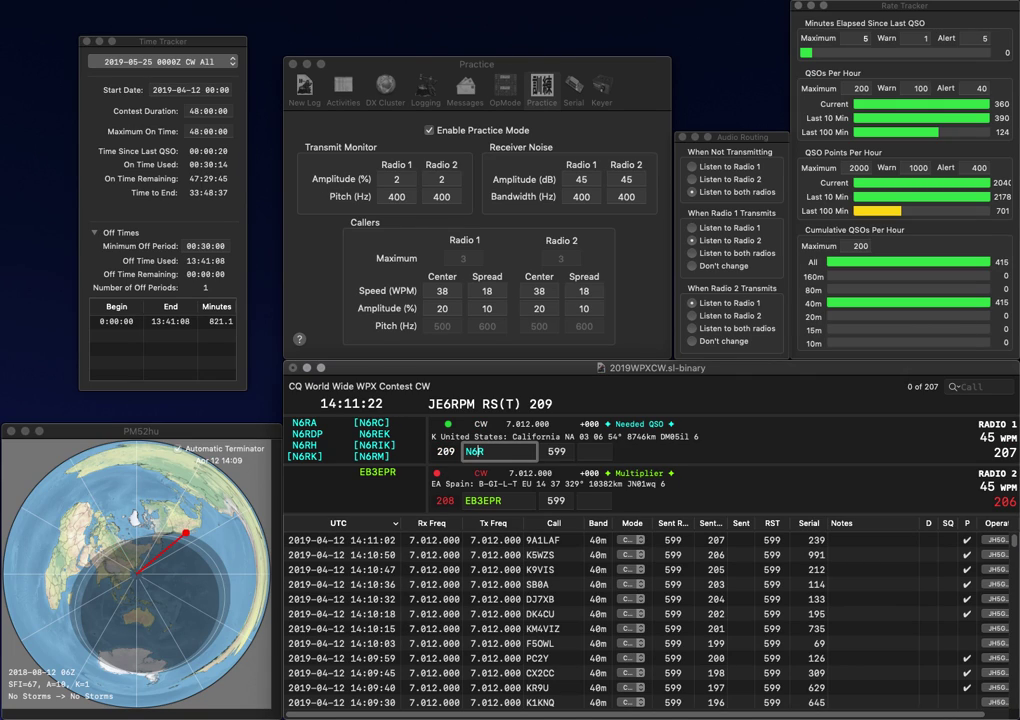
key("BackSpace")
type("V")
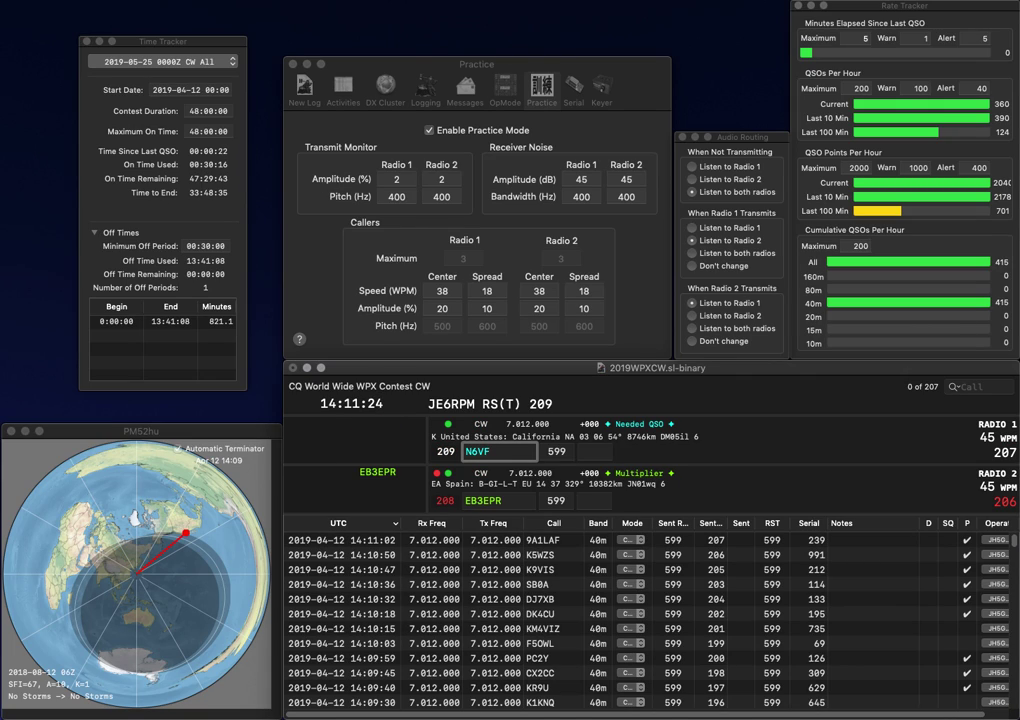
type("R")
key("Down")
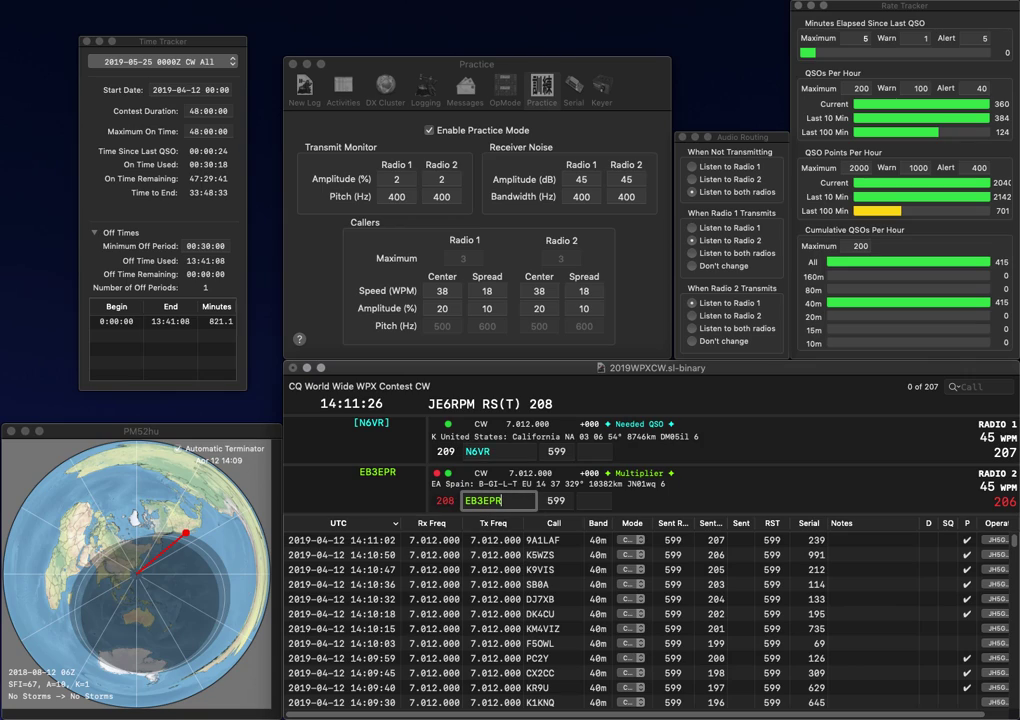
key("Up")
key("Return")
key("space")
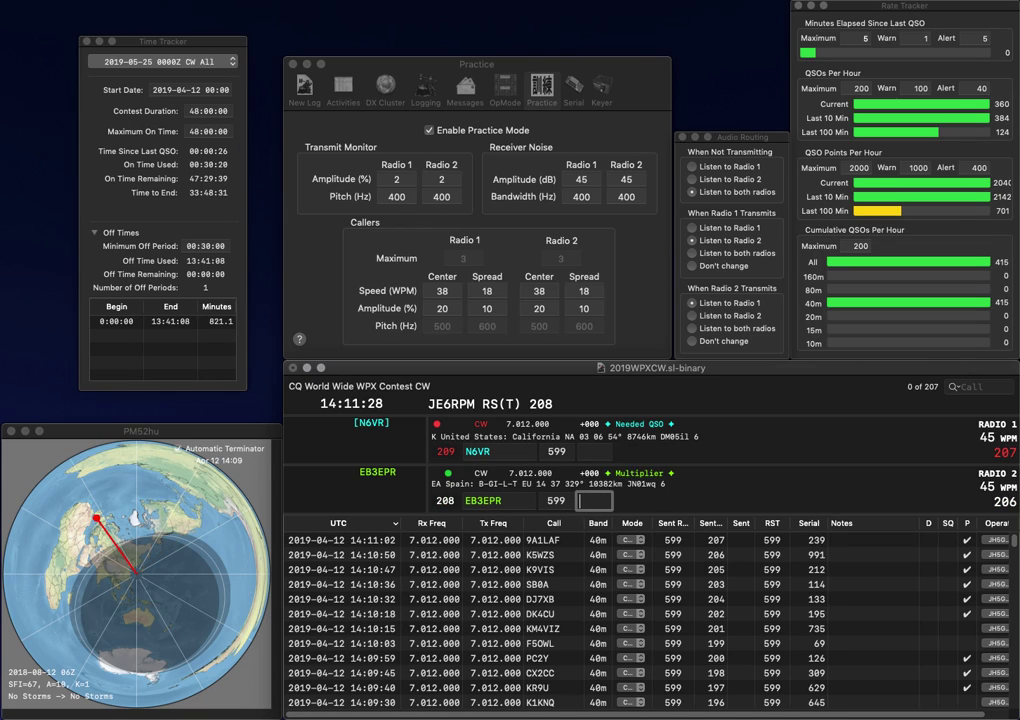
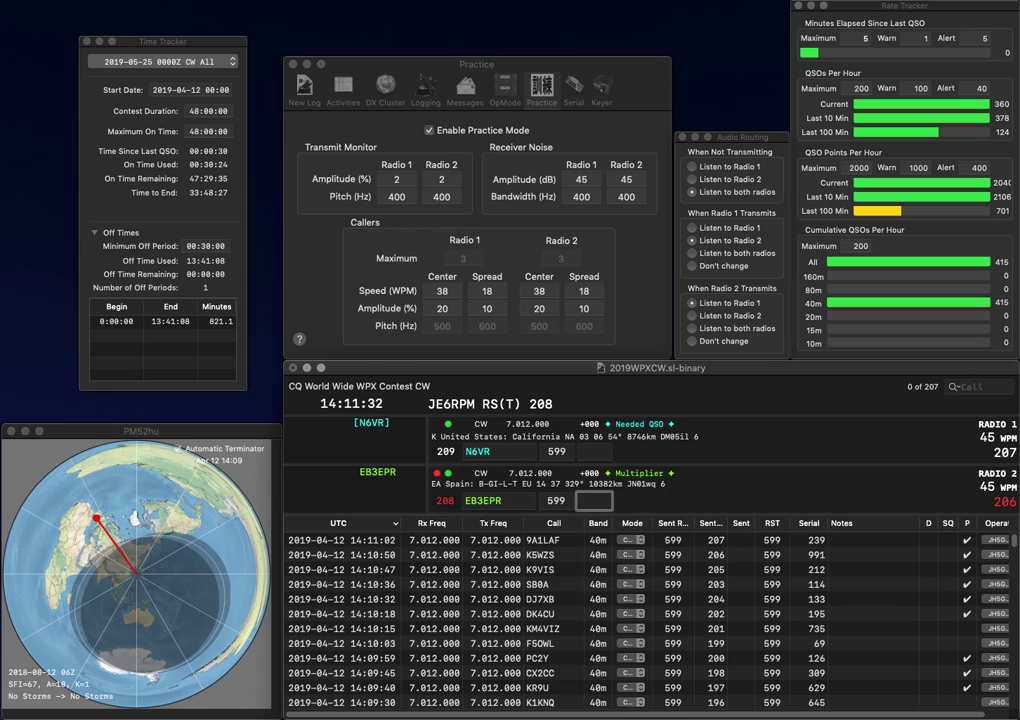
type("326")
key("Return")
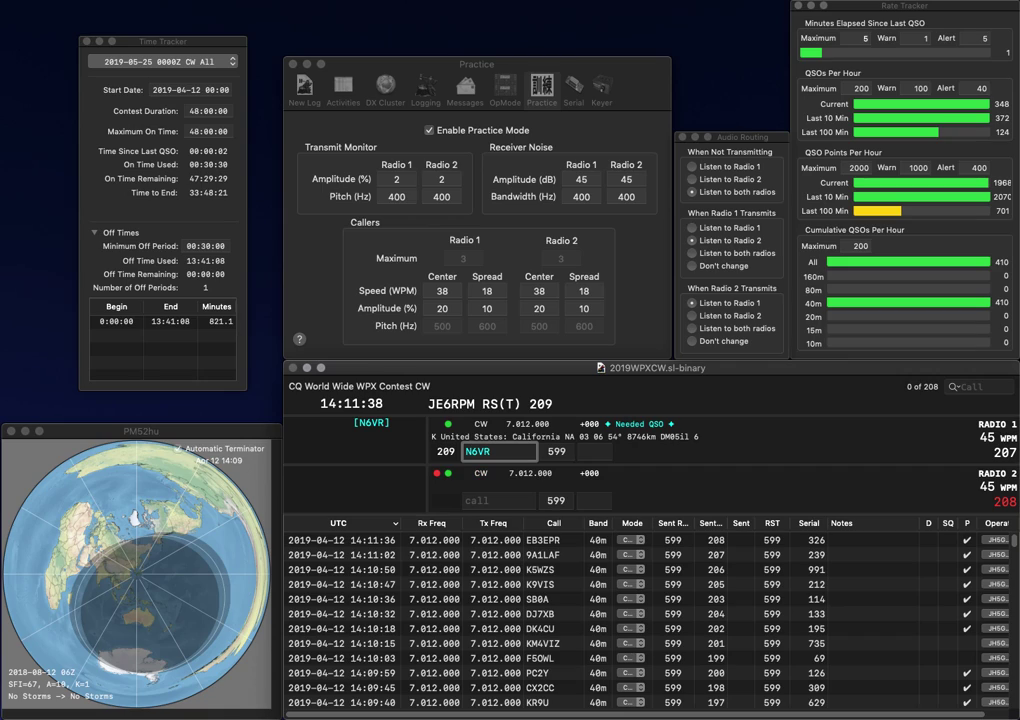
key("Return")
Answer N2OB on Radio 2, and change the call on Radio 1 to NB4R and answer it
type("N2O")
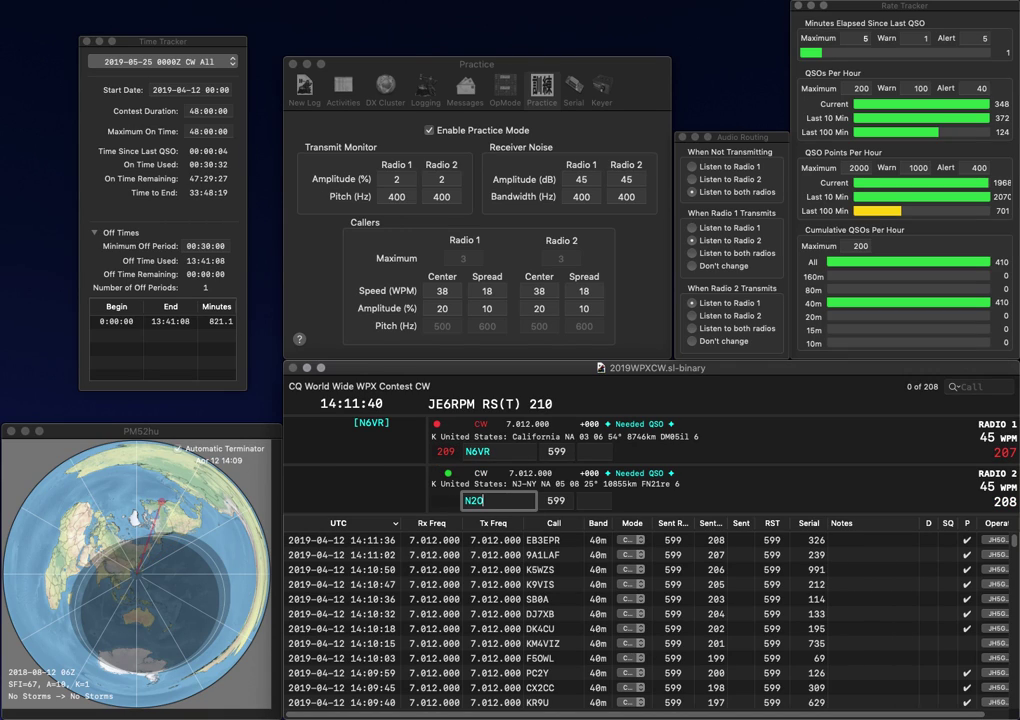
type("B")
key("Return")
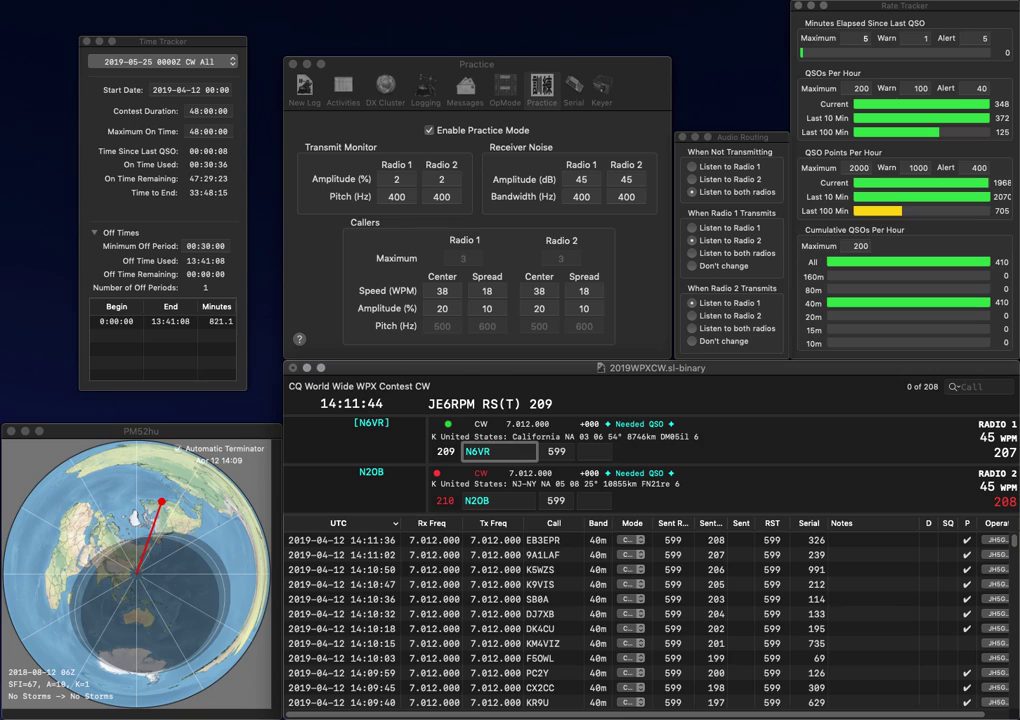
type("NB4R")
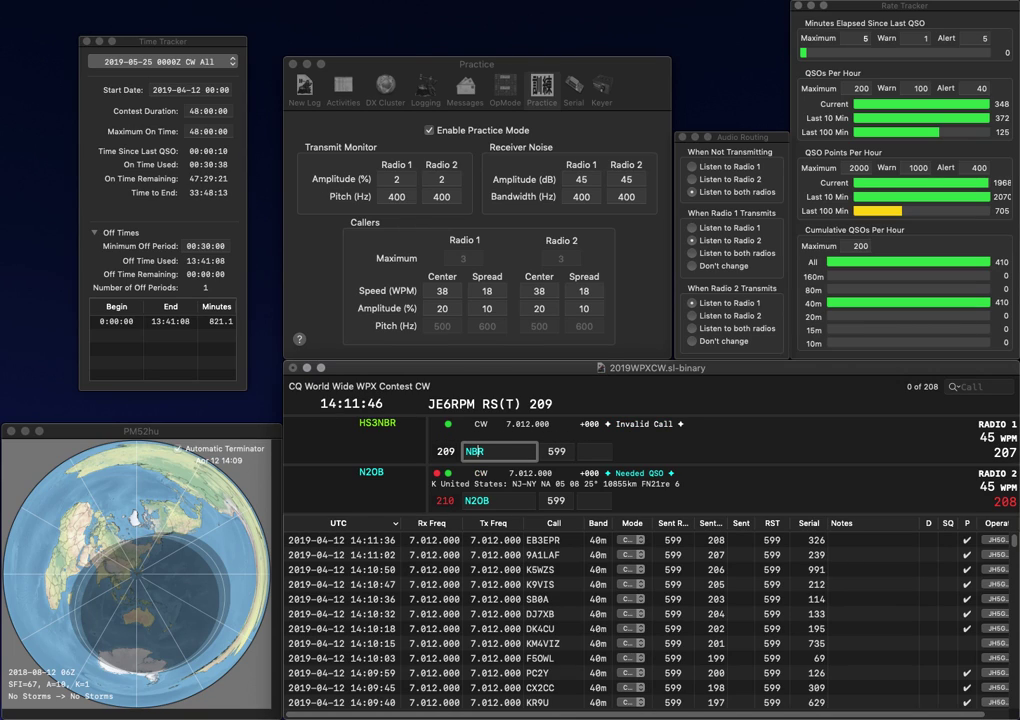
key("Return")
Log N2OB on Radio 2 with received serial 641, and answer the partial call NDR on Radio 1
key("space")
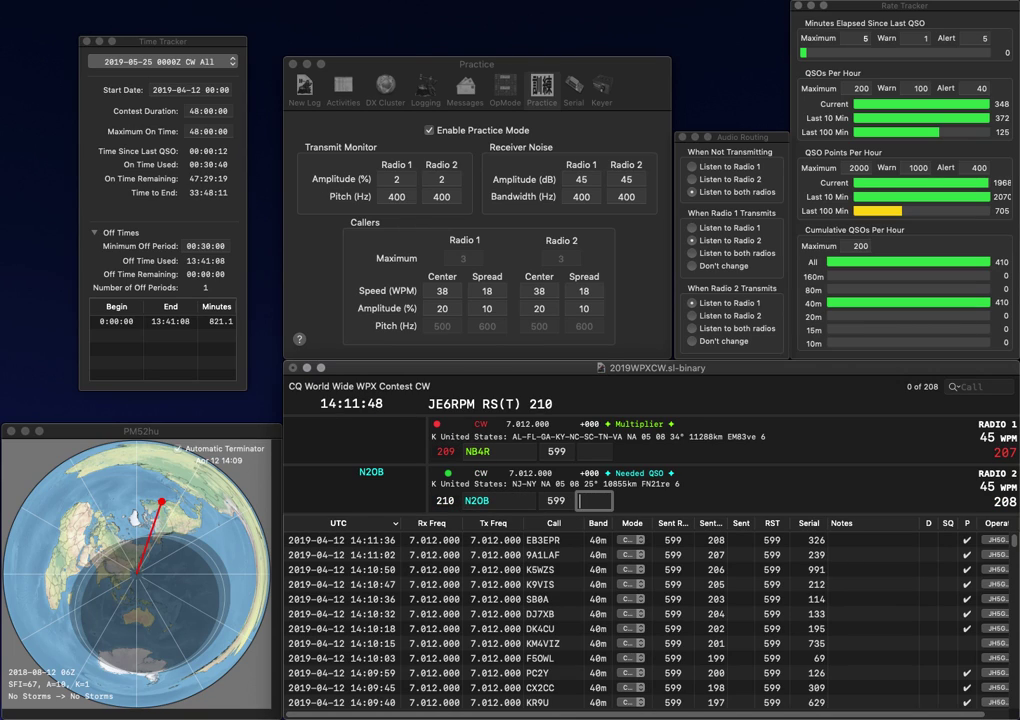
type("641")
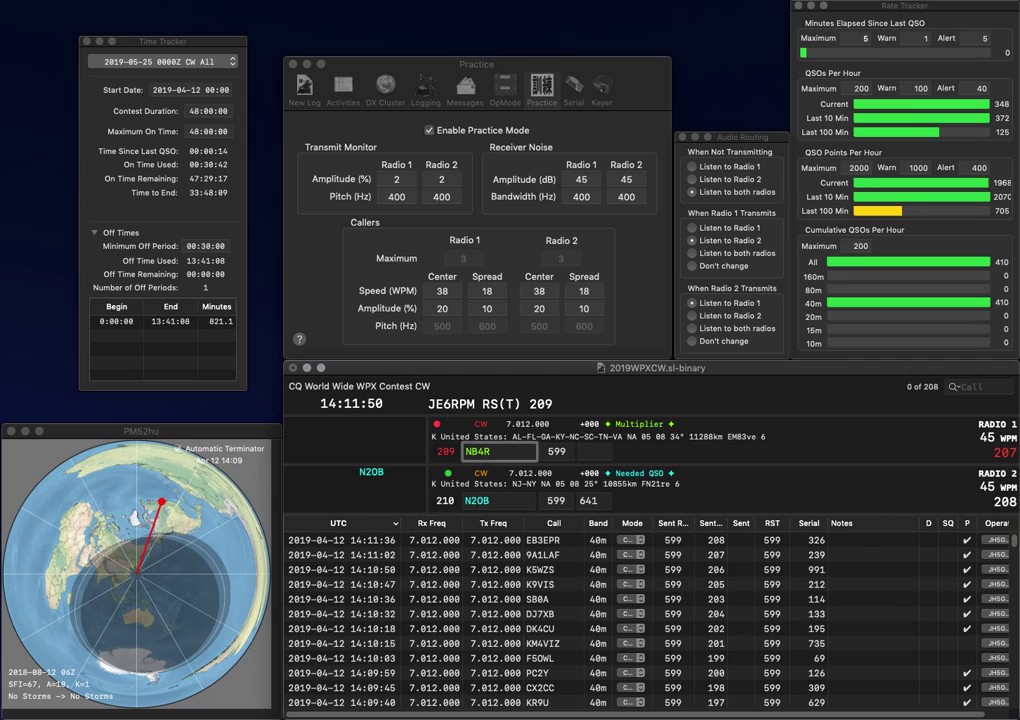
key("Return")
type("D")
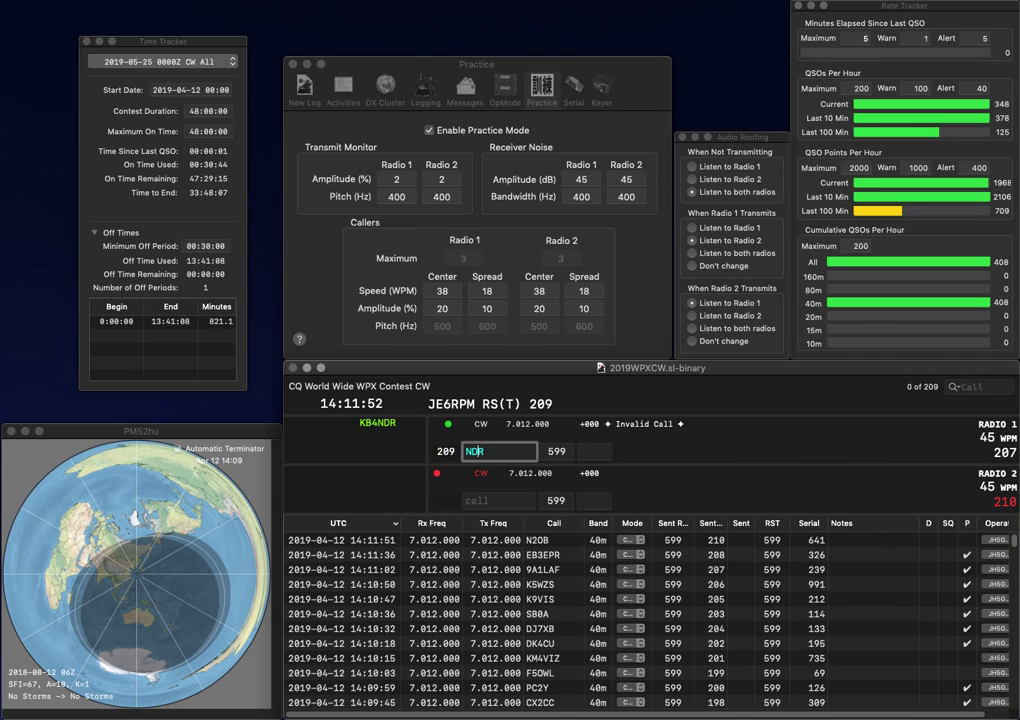
key("Return")
Answer DL1HWS on Radio 2, and correct the partial call on Radio 1 to NDF and answer it
type("DL")
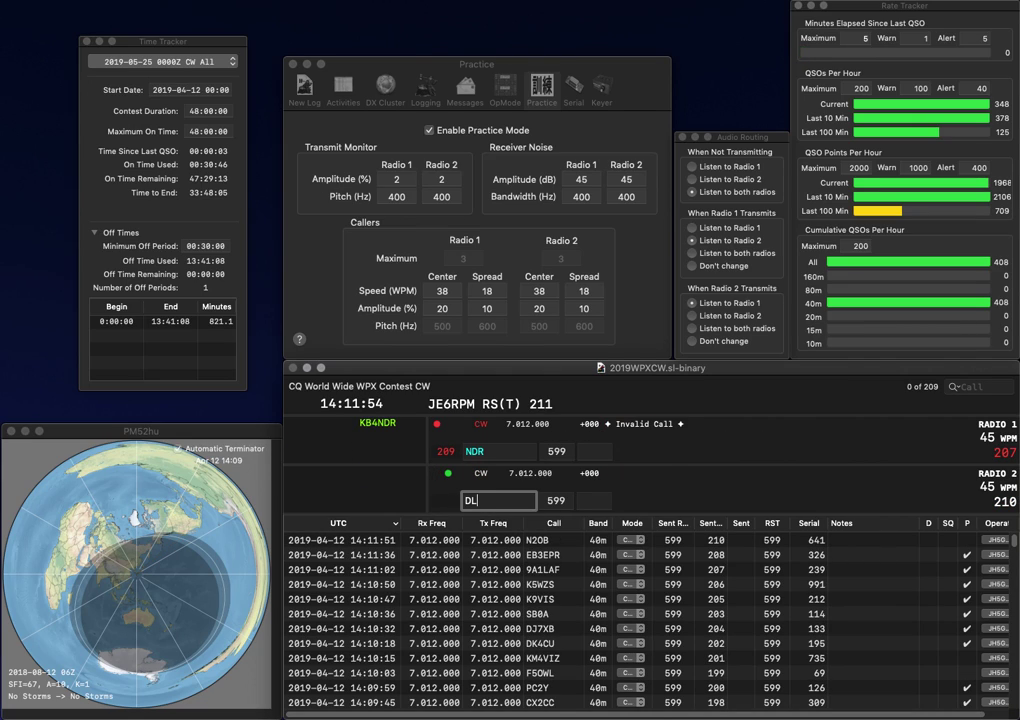
type("1HWS")
key("Return")
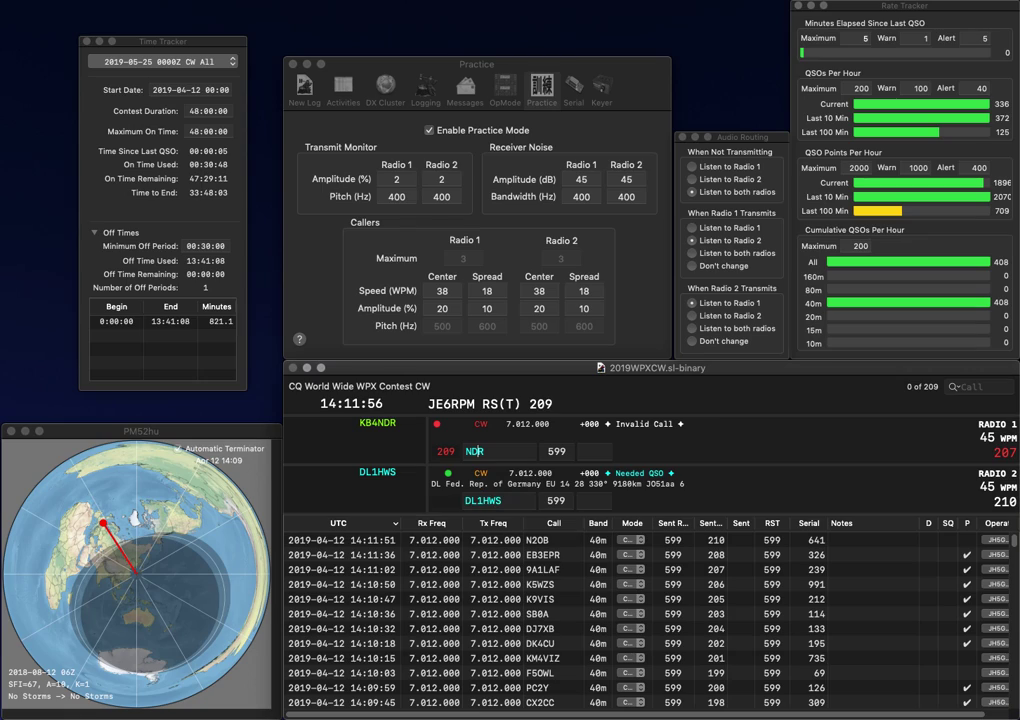
key("BackSpace")
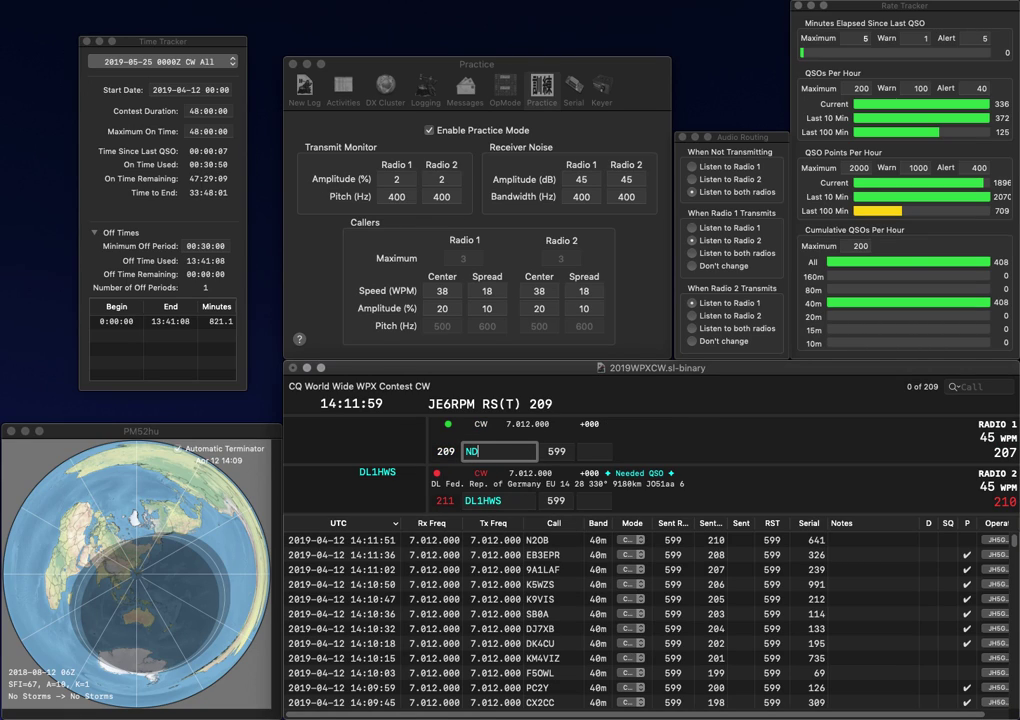
type("F")
key("Return")
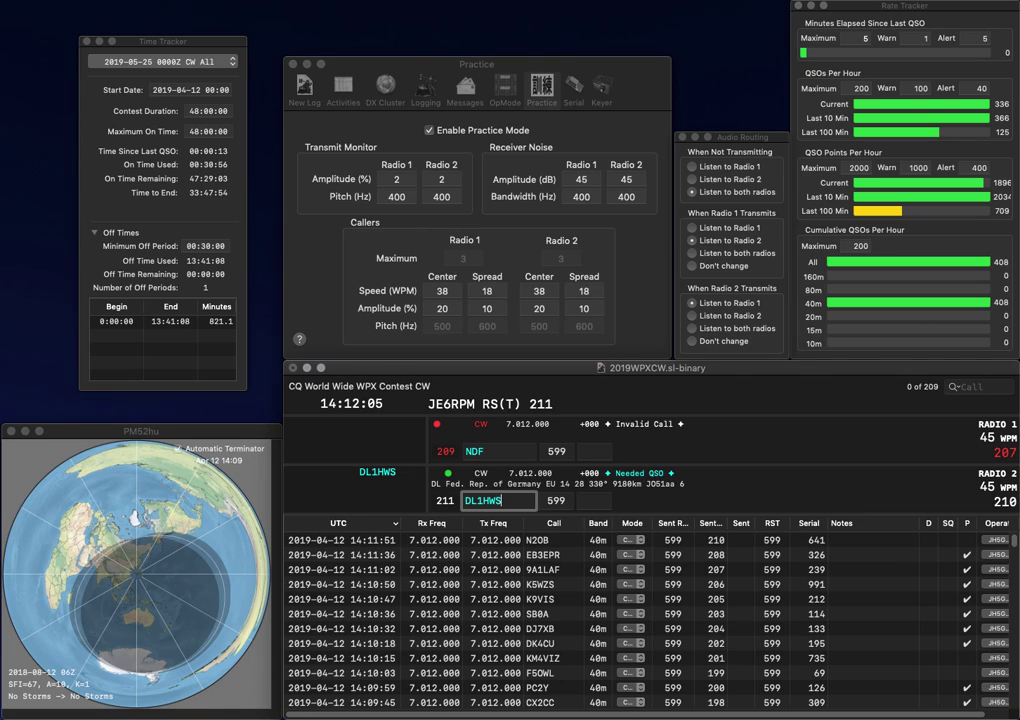
key("space")
type("6")
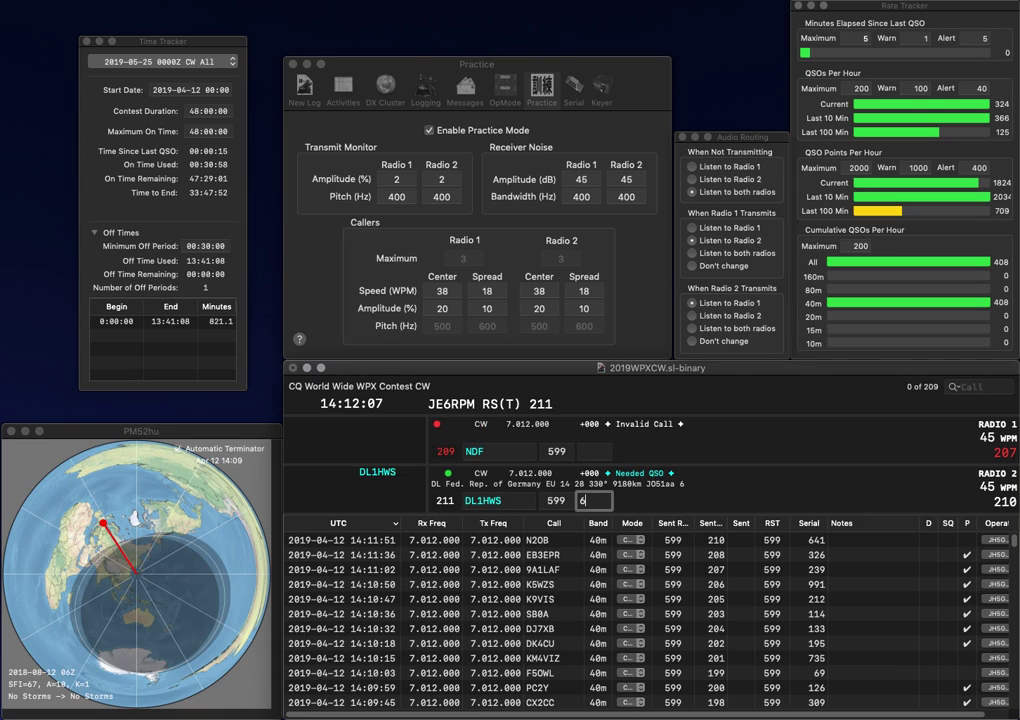
type("44")
key("Return")
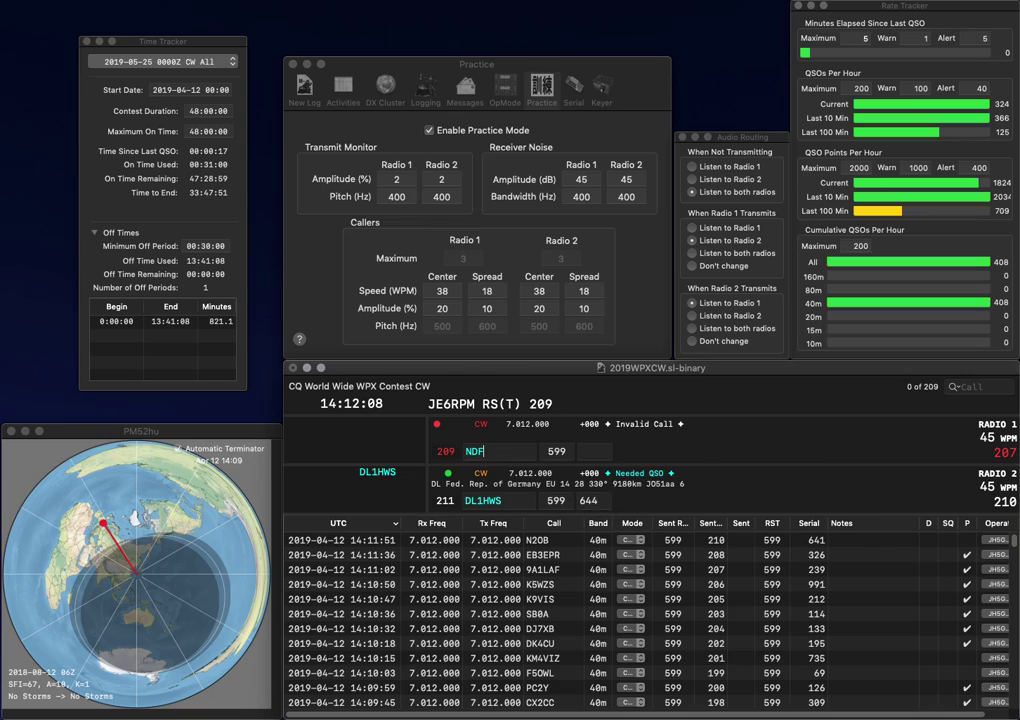
Correct the partial call on Radio 1 to NB4F and answer the station
key("BackSpace")
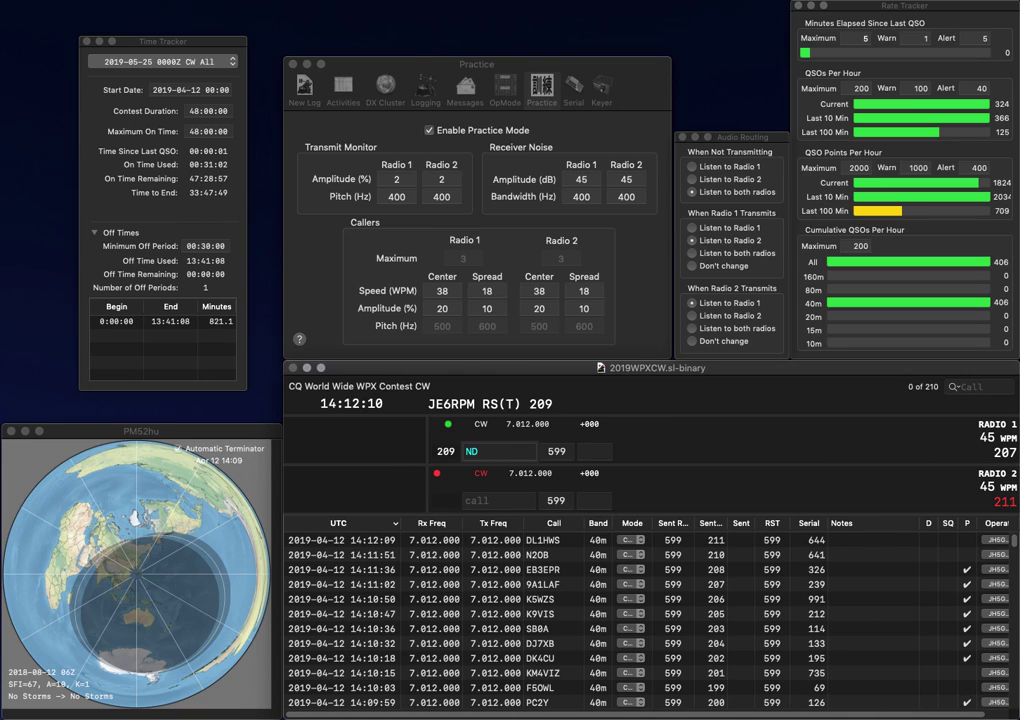
type("F")
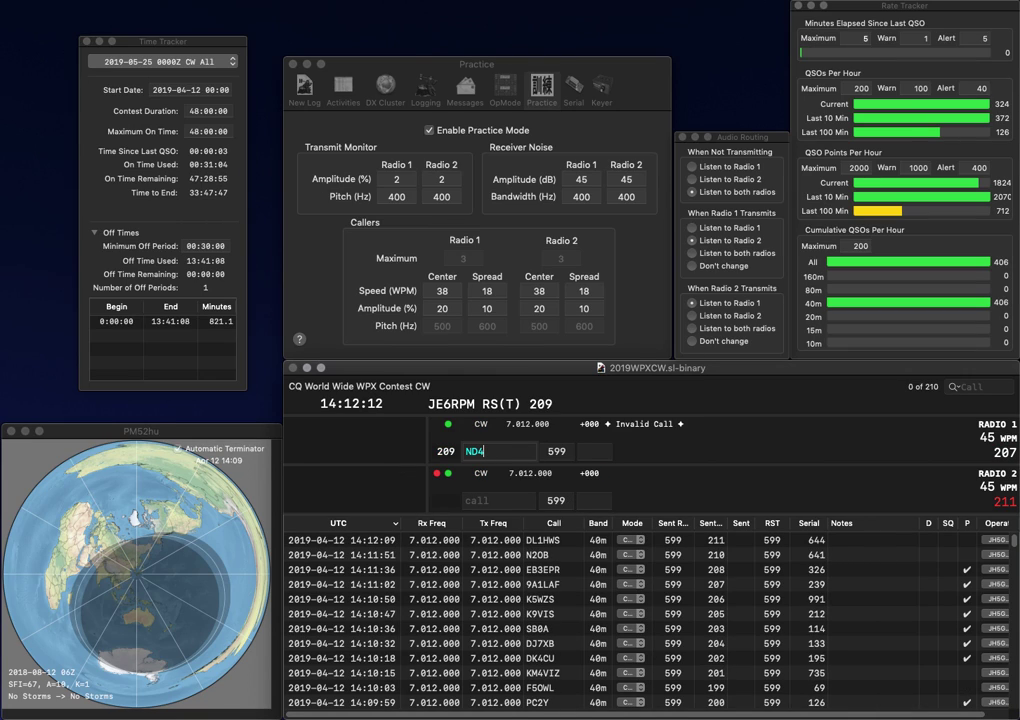
key("Left")
type("4")
key("BackSpace")
type("B")
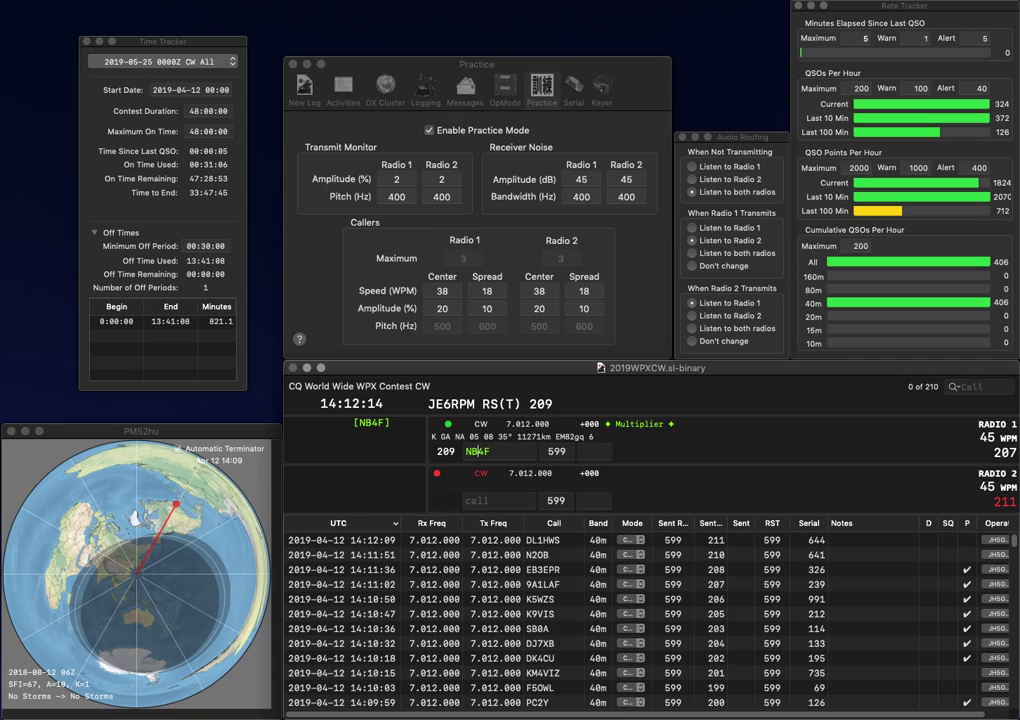
key("Return")
Enter the caller DF7EF on Radio 2 and send the exchange
type("W")
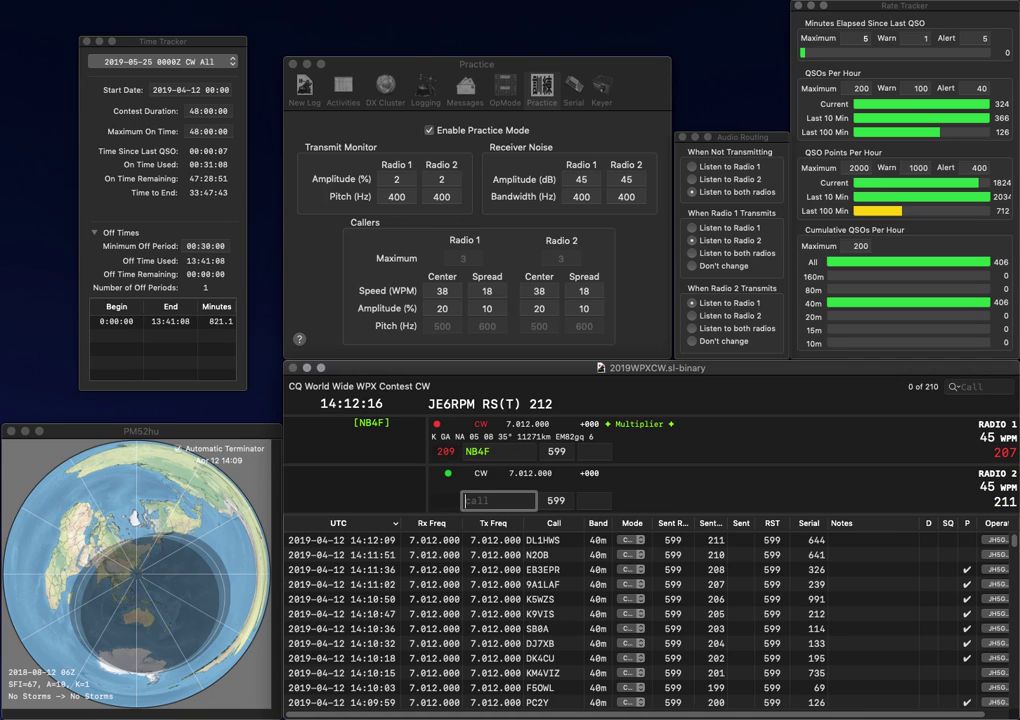
type("DF7EF")
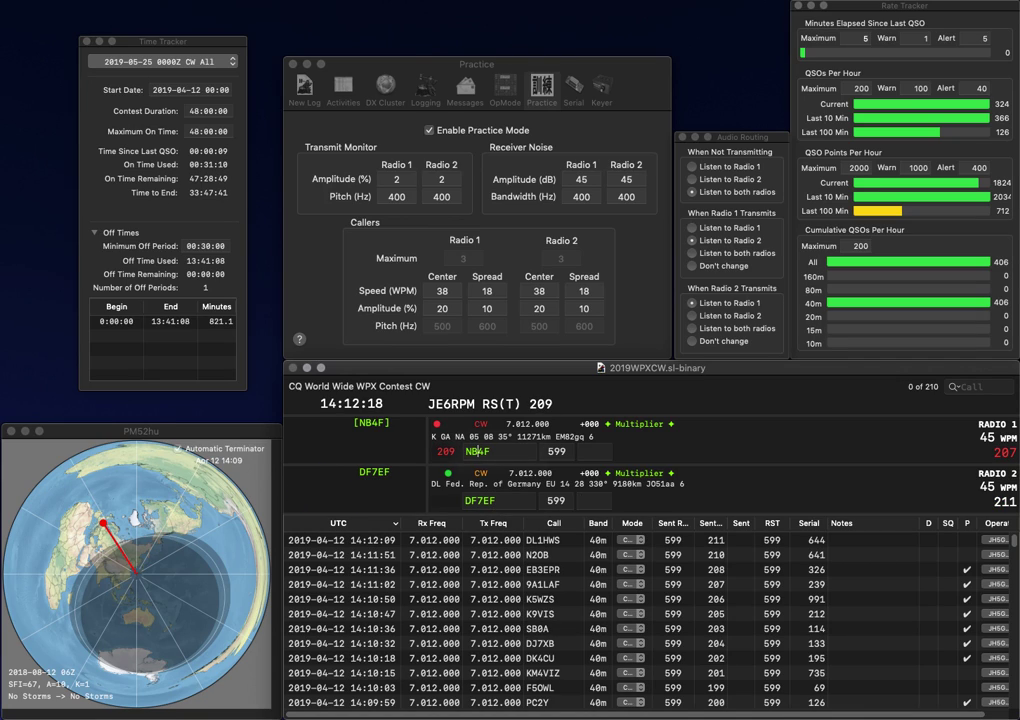
key("Return")
type("2")
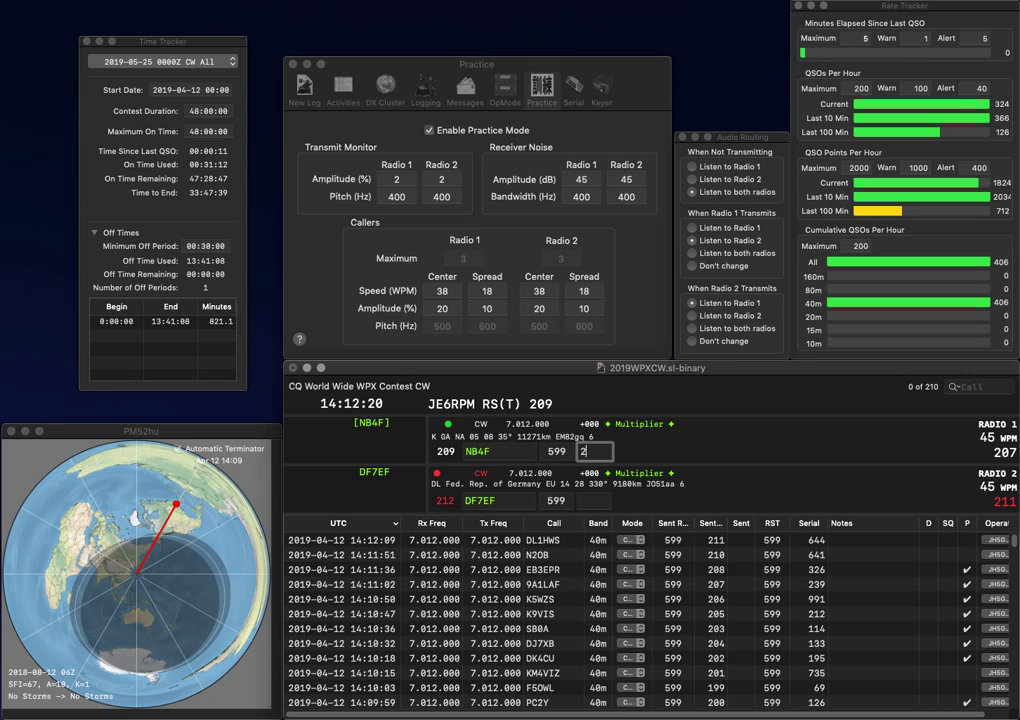
type("23")
key("Return")
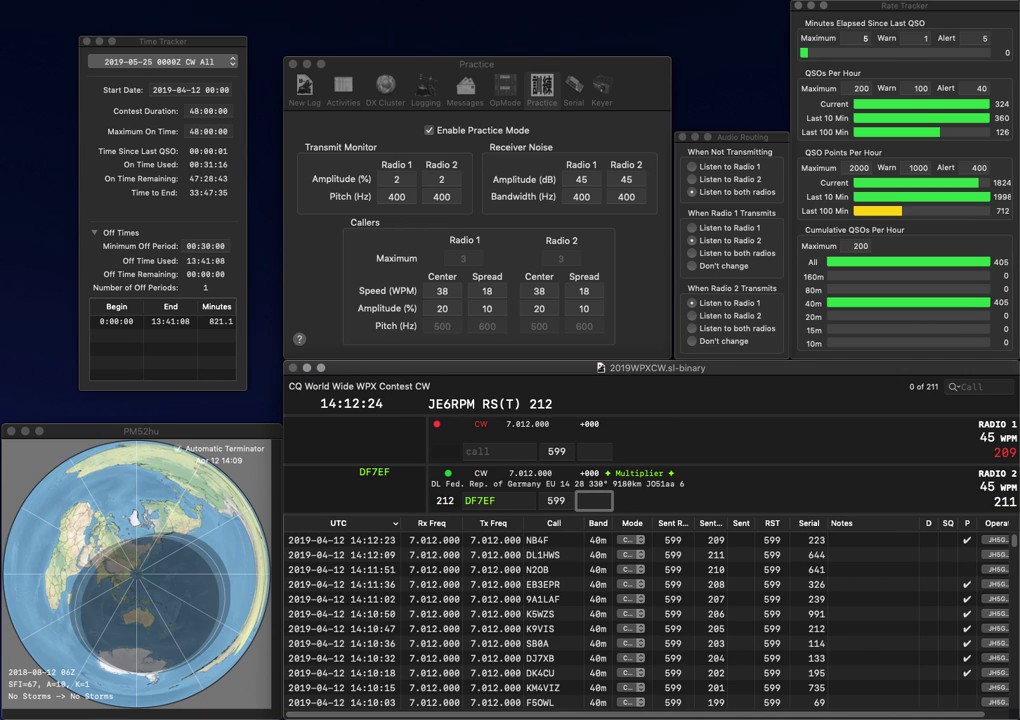
type("975")
key("Return")
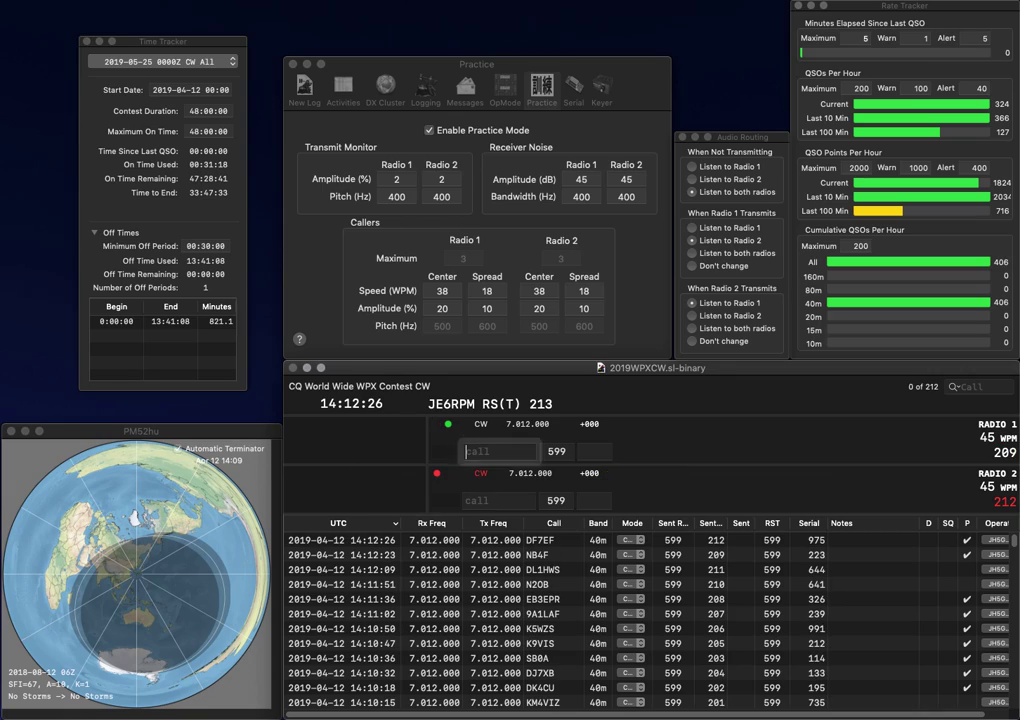
Answer the partial call DZL on Radio 1 and the partial call RT on Radio 2
type("VDZL")
key("Home")
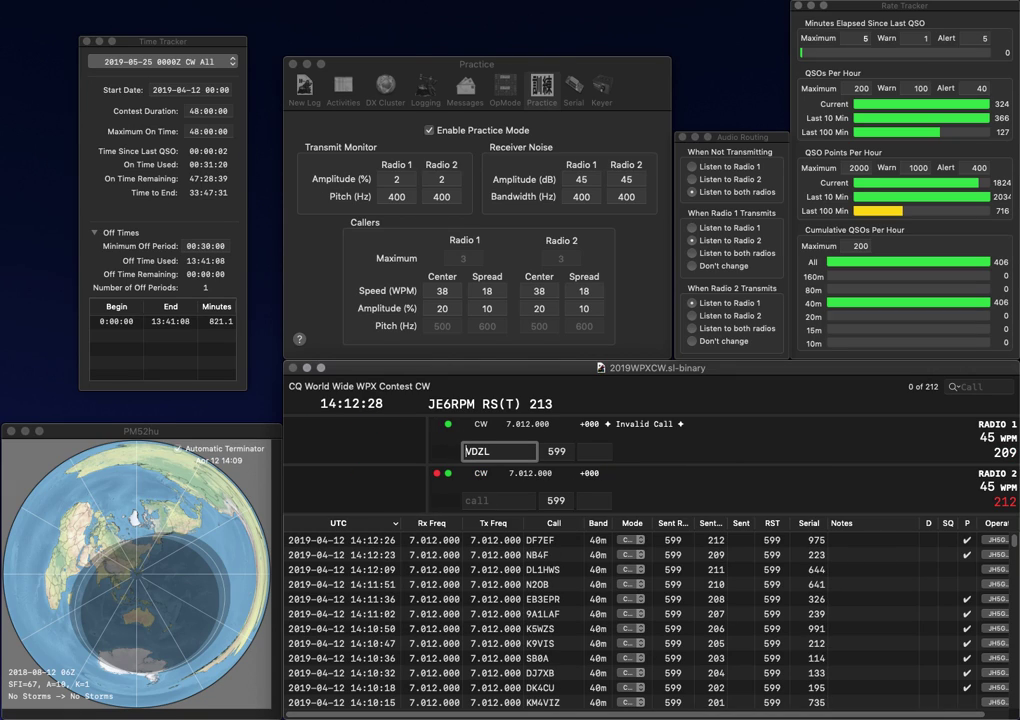
key("Delete")
key("Return")
type("RT")
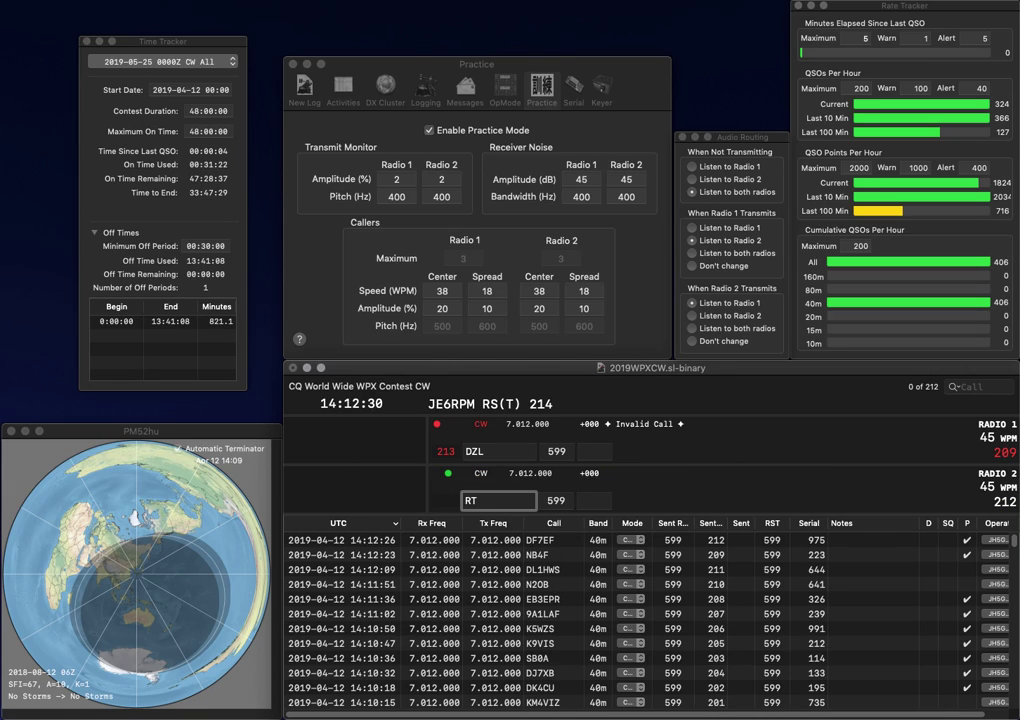
key("Return")
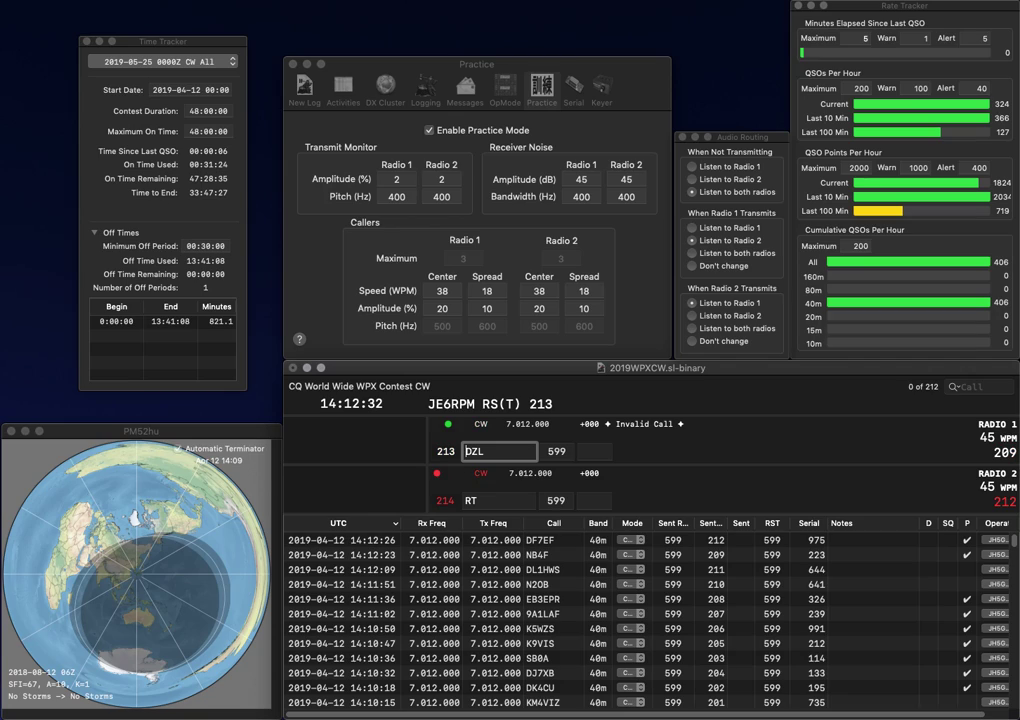
Correct the call on Radio 1 to F4DZR and answer it, and complete the call on Radio 2 as RT5G
key("BackSpace")
type("R")
key("Home")
type("F4")
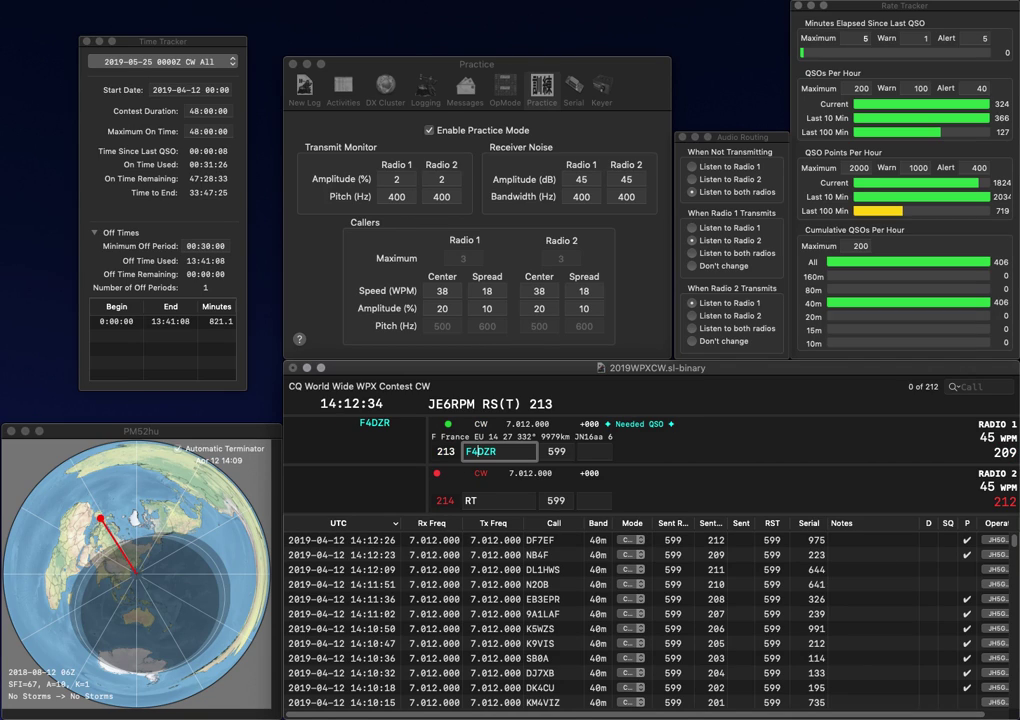
key("Return")
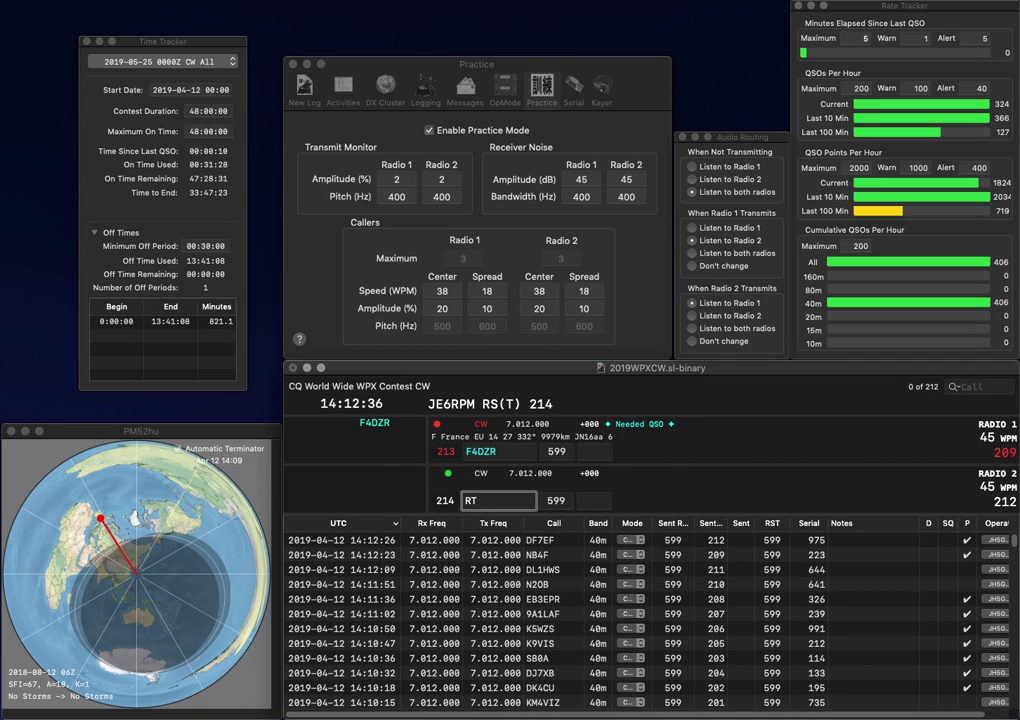
type("5G")
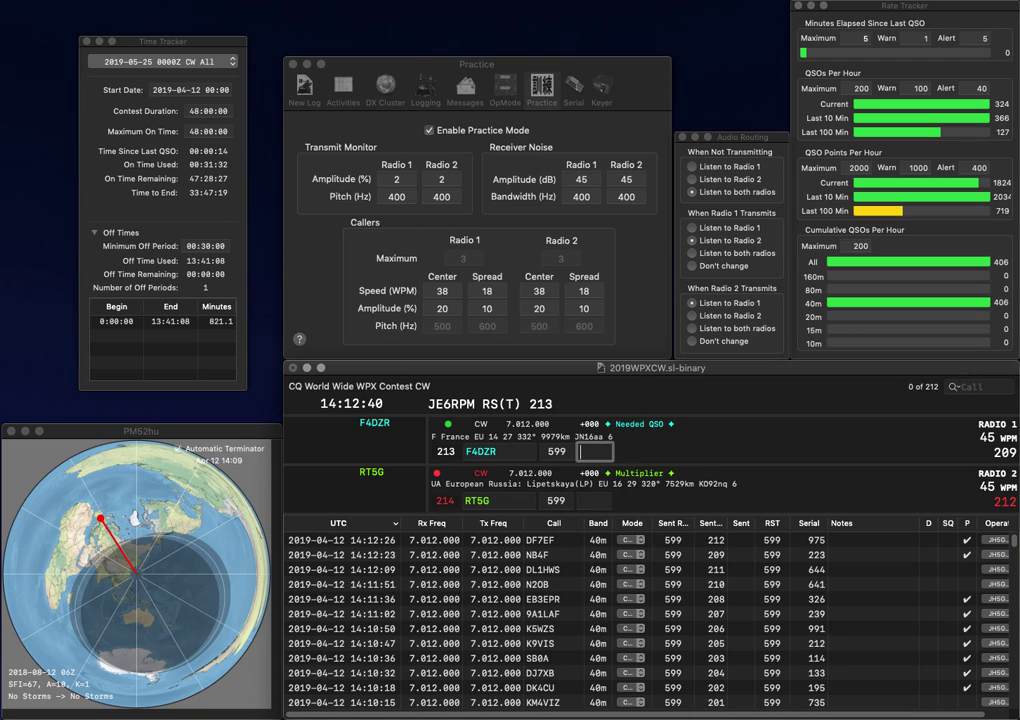
Log F4DZR on Radio 1 with received serial 265 and RT5G on Radio 2 with received serial 47
type("265")
key("Return")
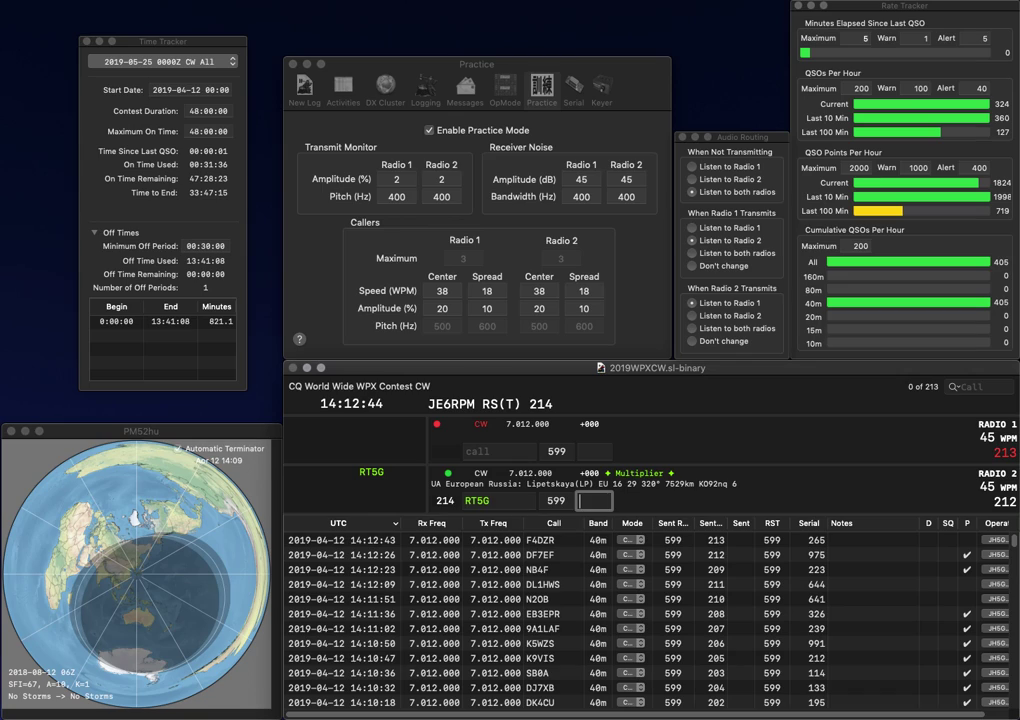
type("47")
key("Return")
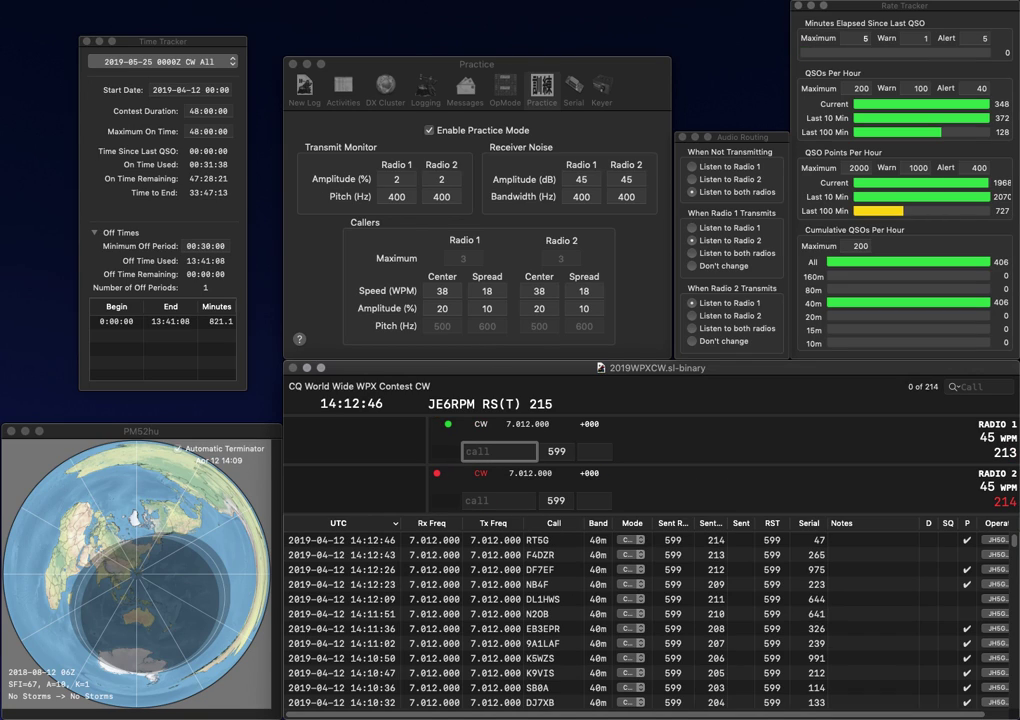
type("AAE")
key("BackSpace")
key("BackSpace")
type("E4M")
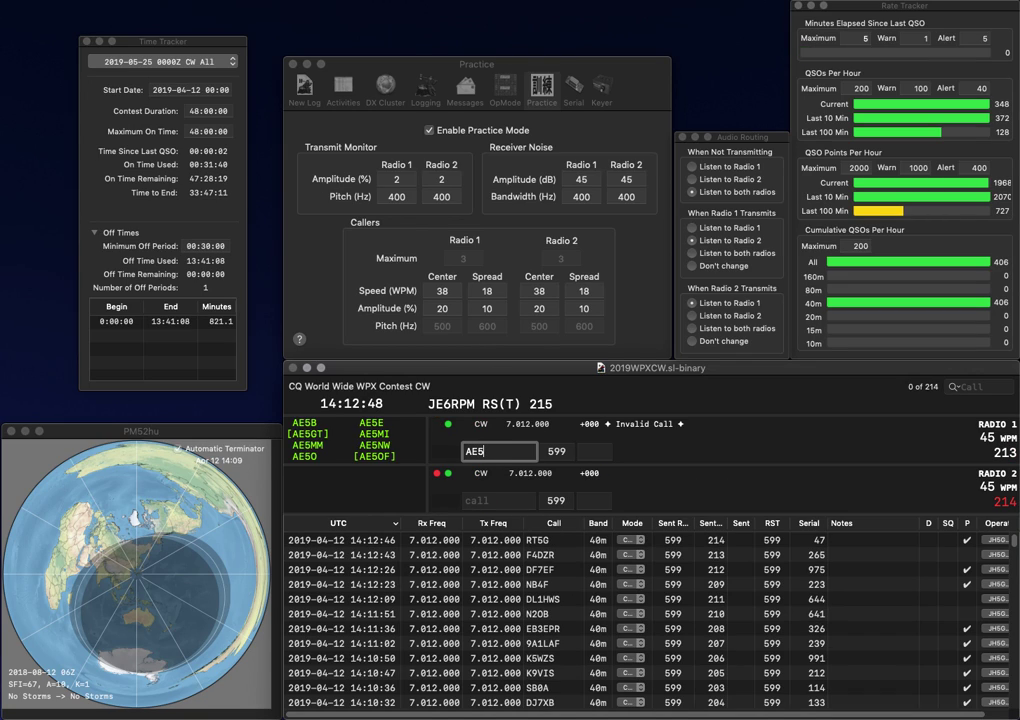
key("Return")
type("EGK")
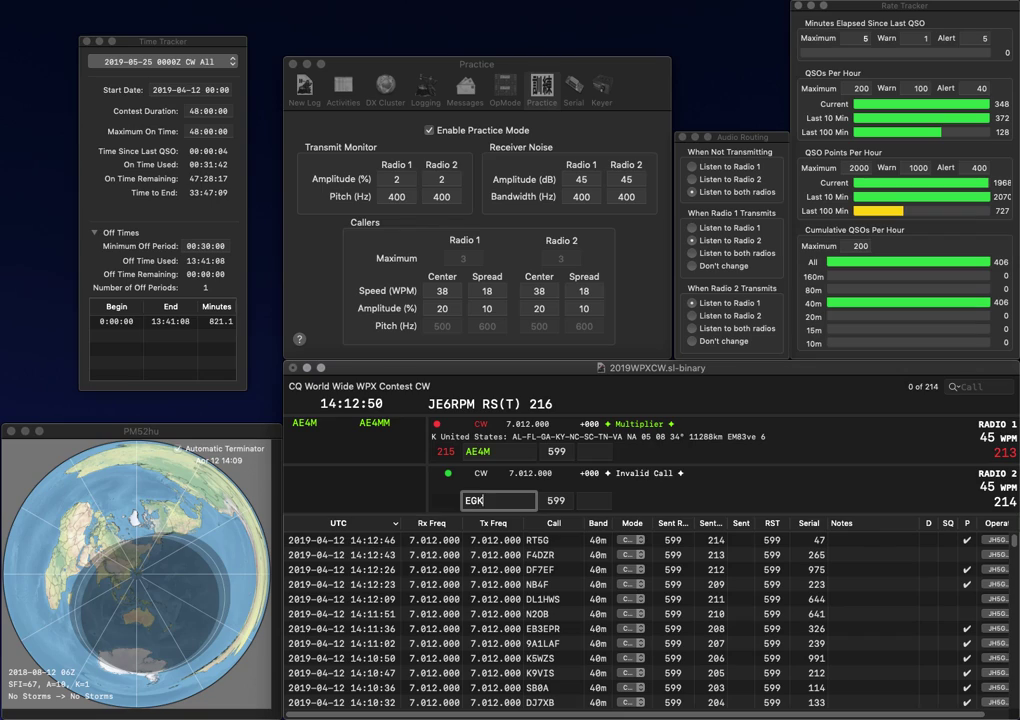
key("BackSpace")
key("Return")
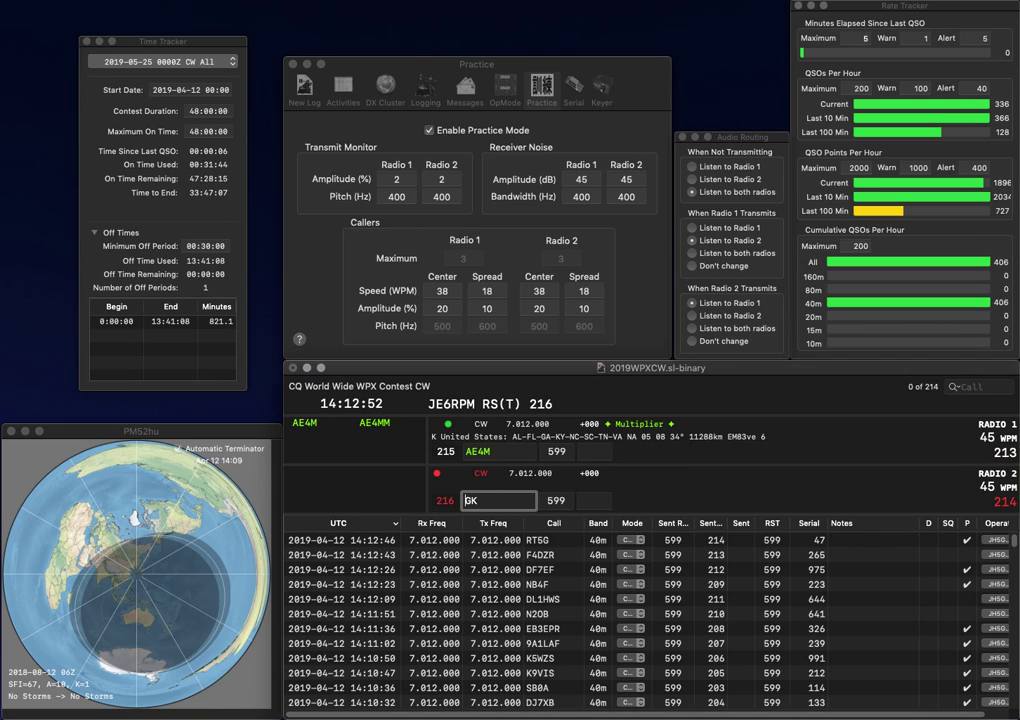
key("Tab")
type("7")
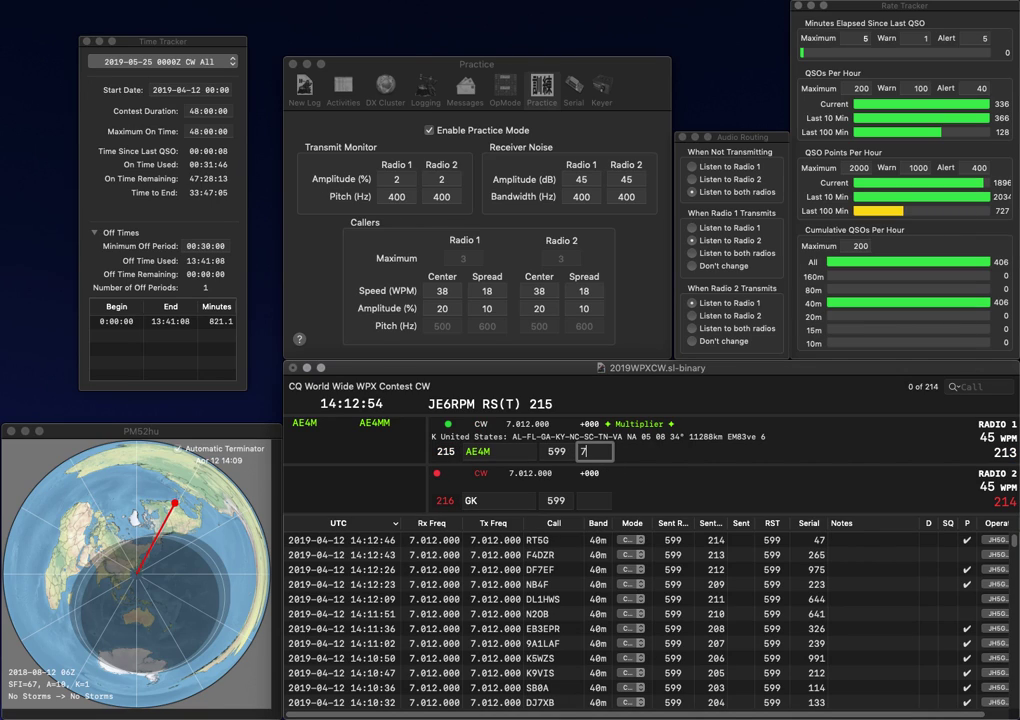
type("62")
key("Return")
type("K")
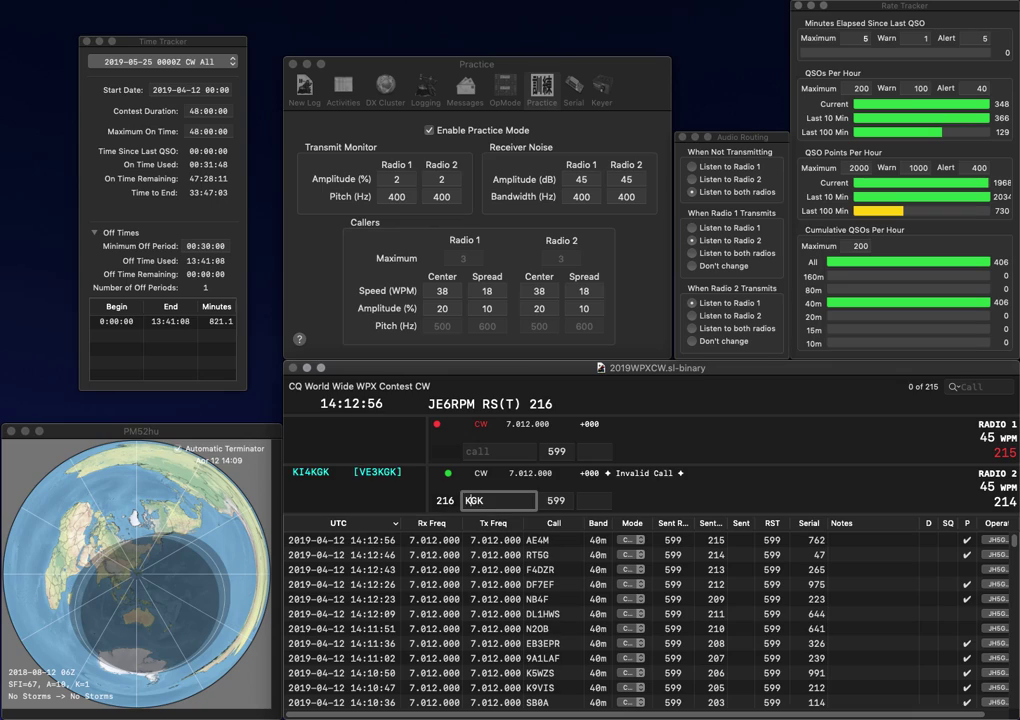
type("E3")
key("Return")
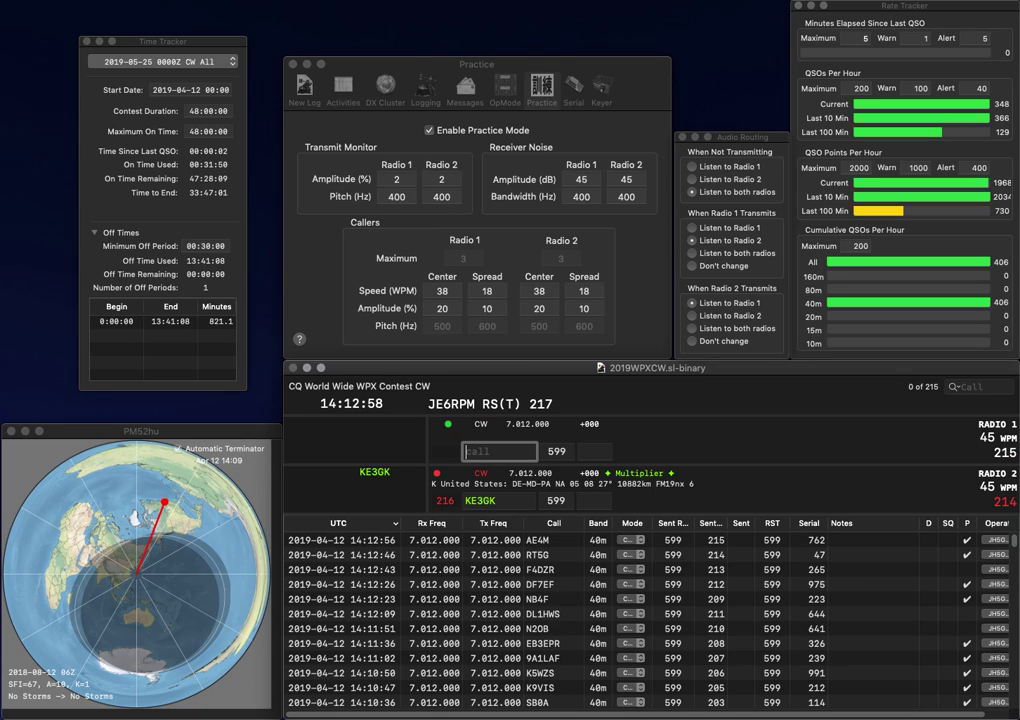
type("TF")
key("Return")
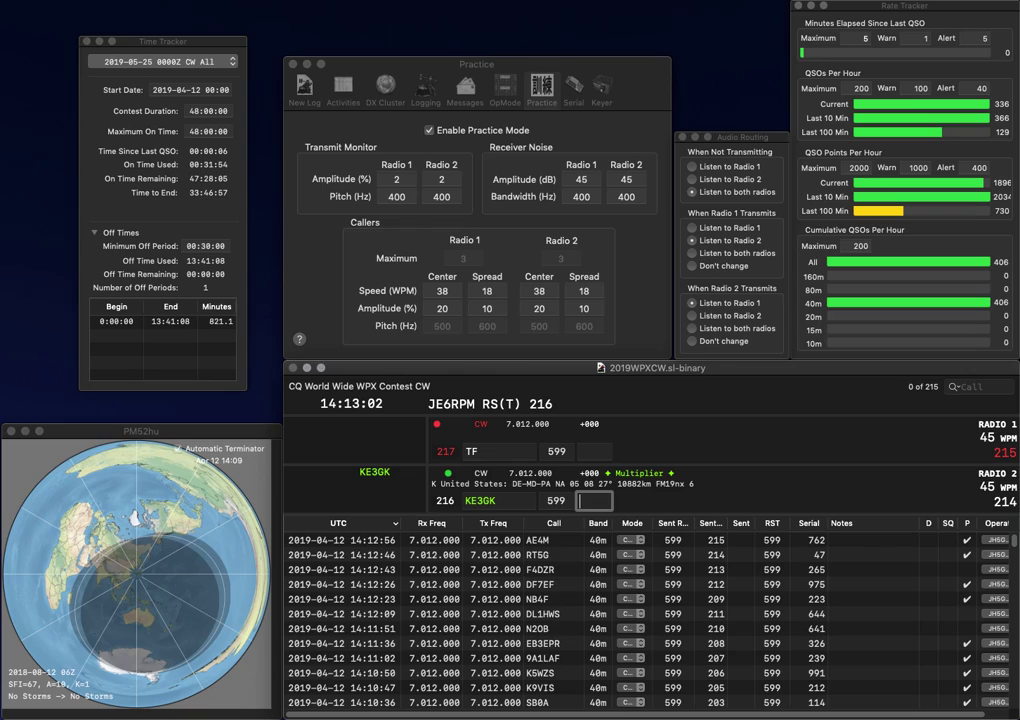
type("284")
key("Return")
type("3")
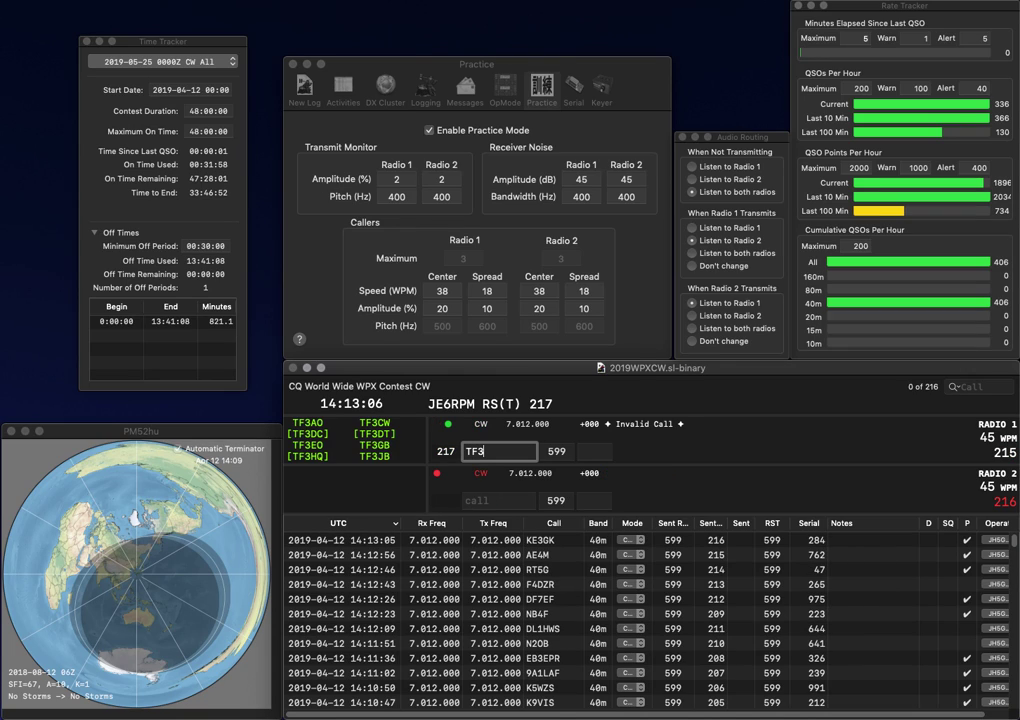
type("PPN")
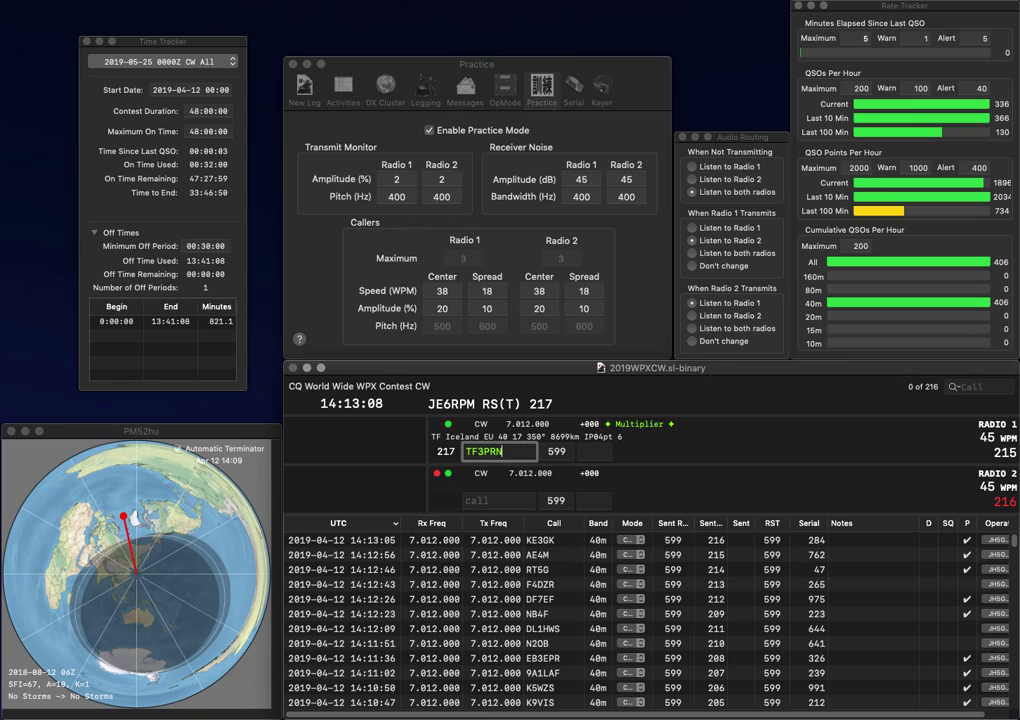
key("Return")
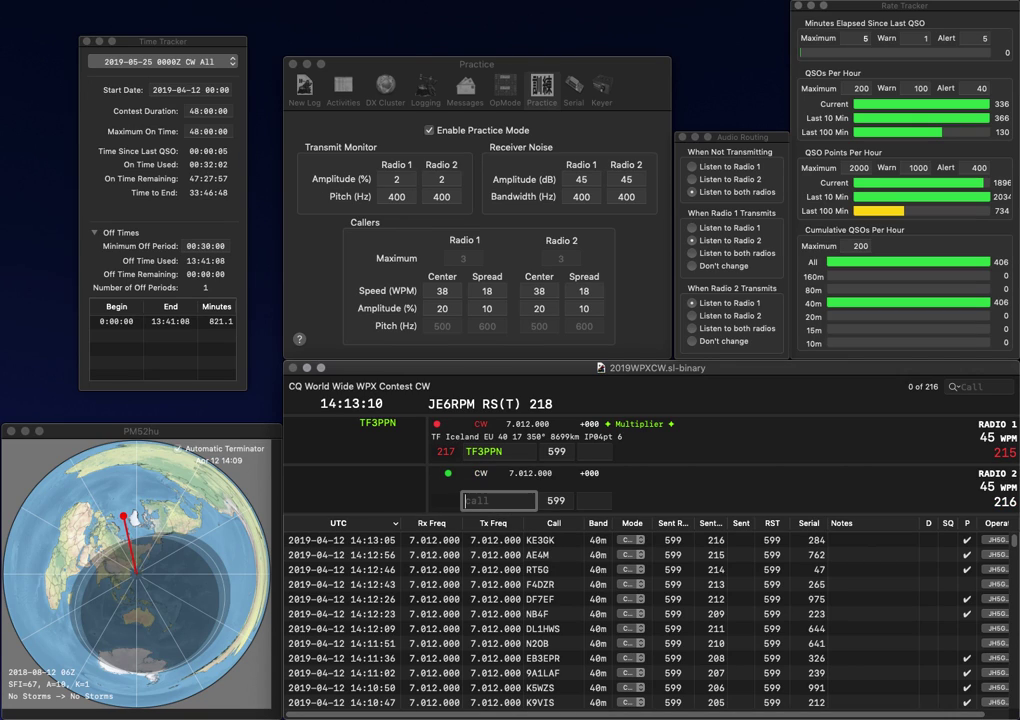
type("KE0LMQ")
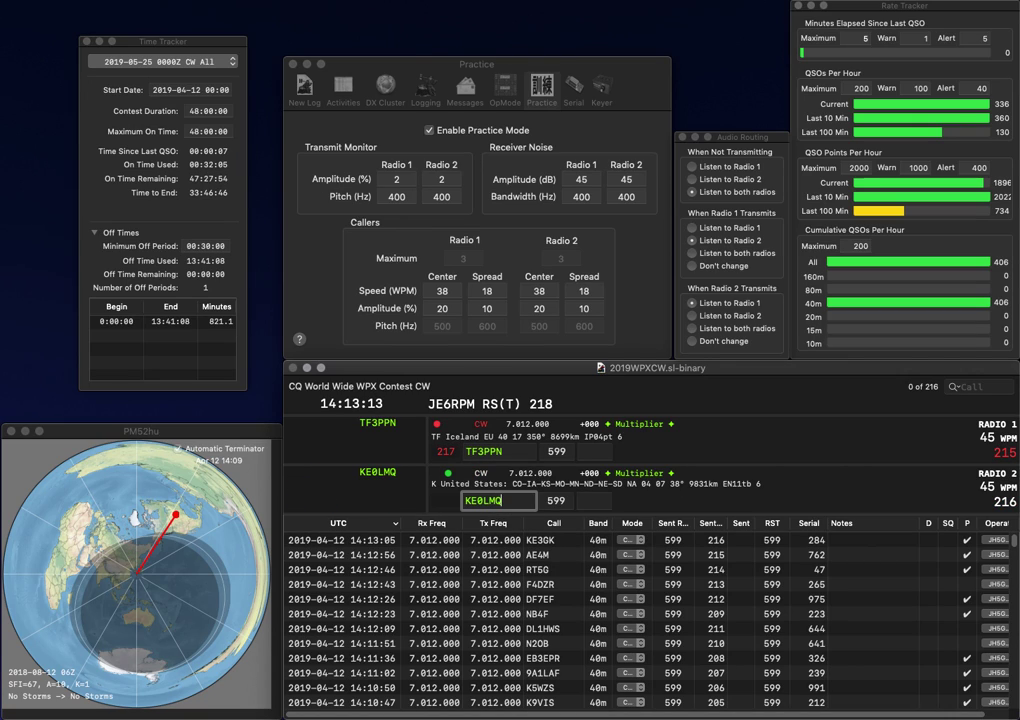
key("Return")
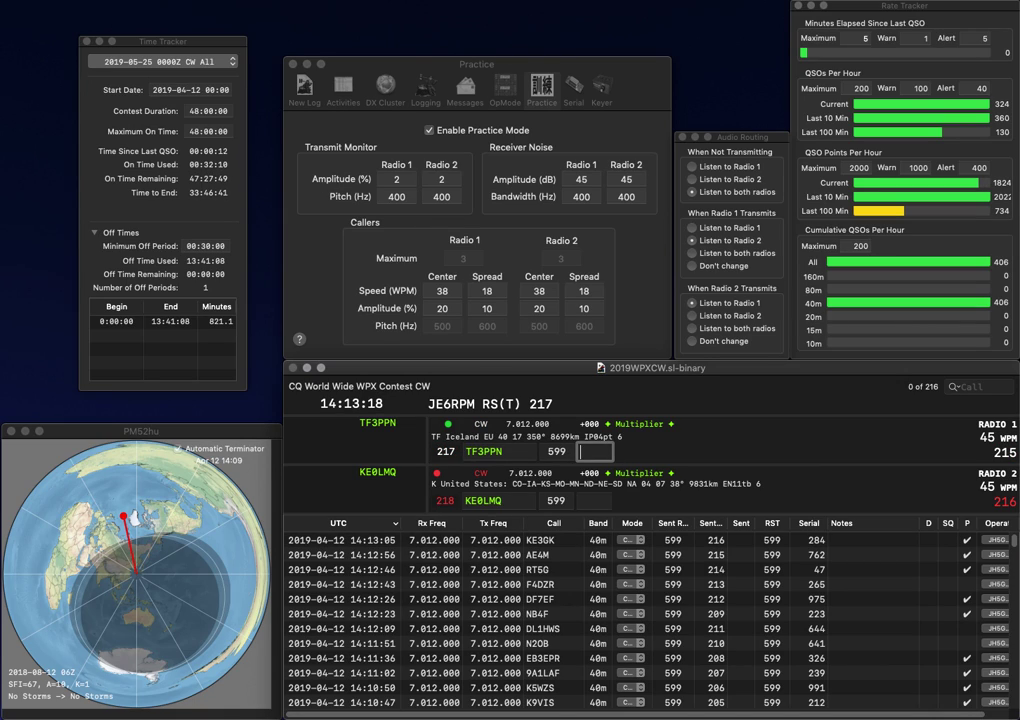
type("533")
key("Return")
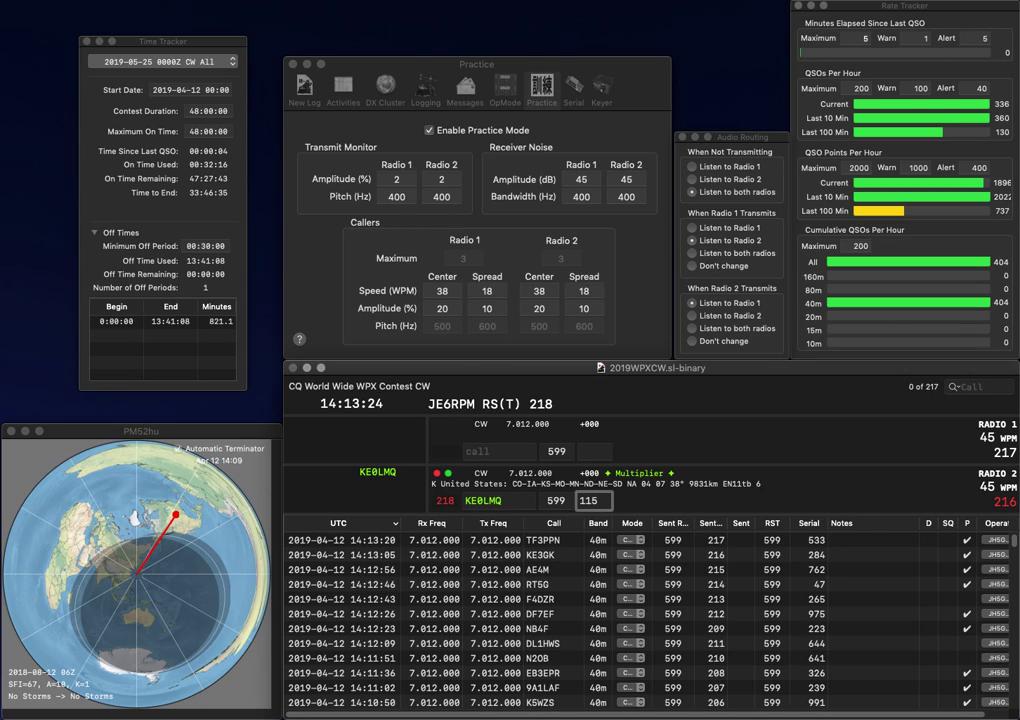
key("Return")
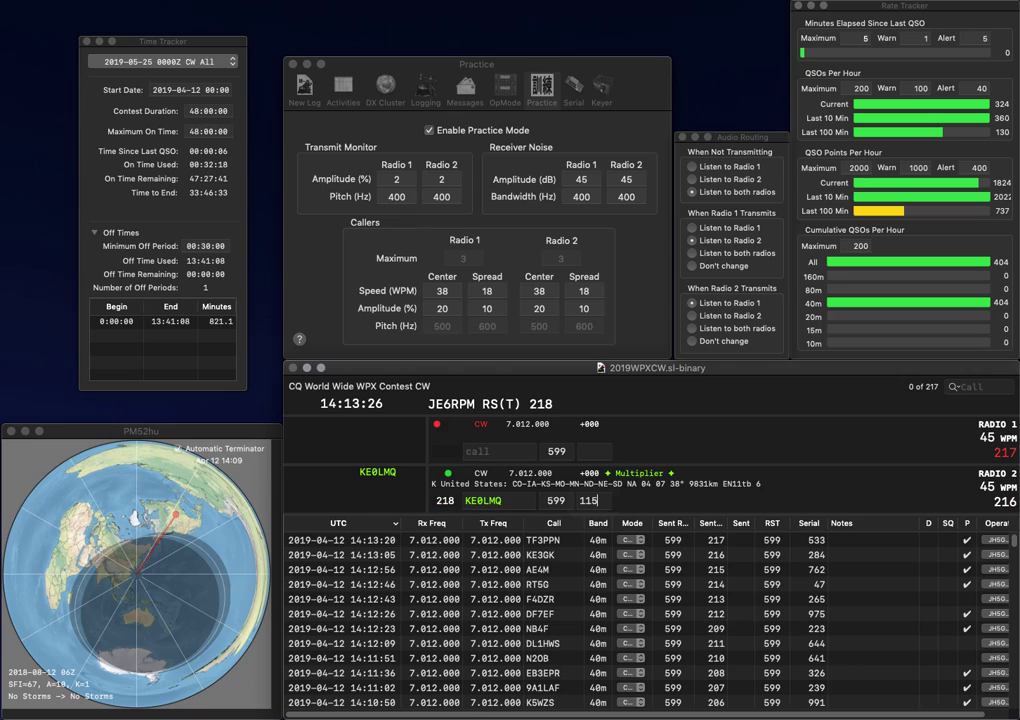
type("W")
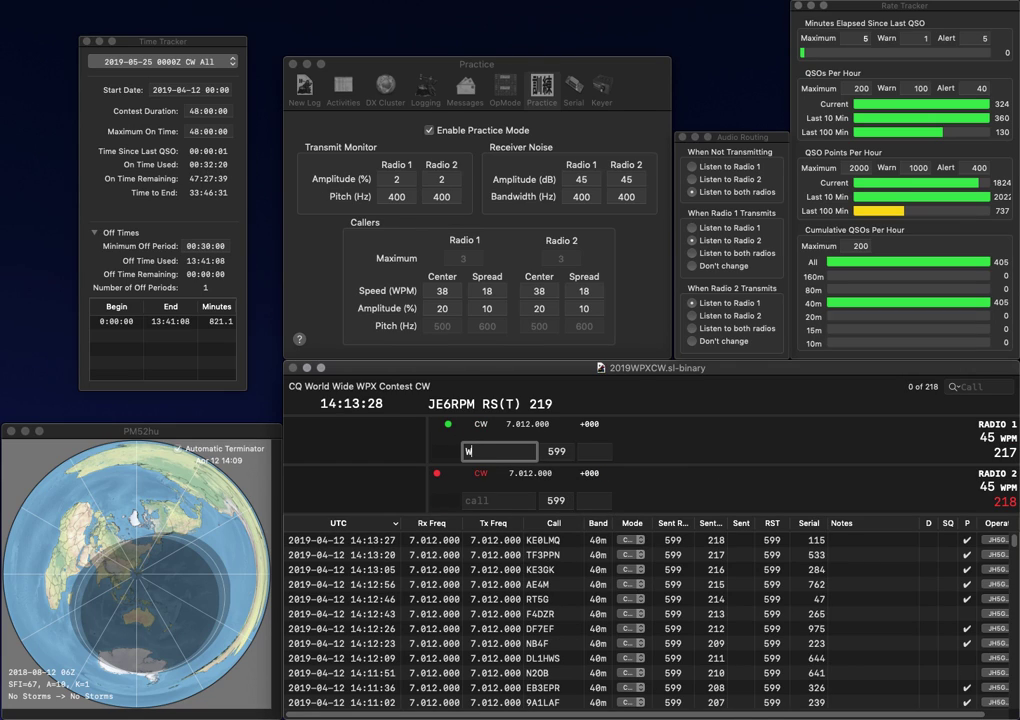
type("1UA")
key("Return")
type("P")
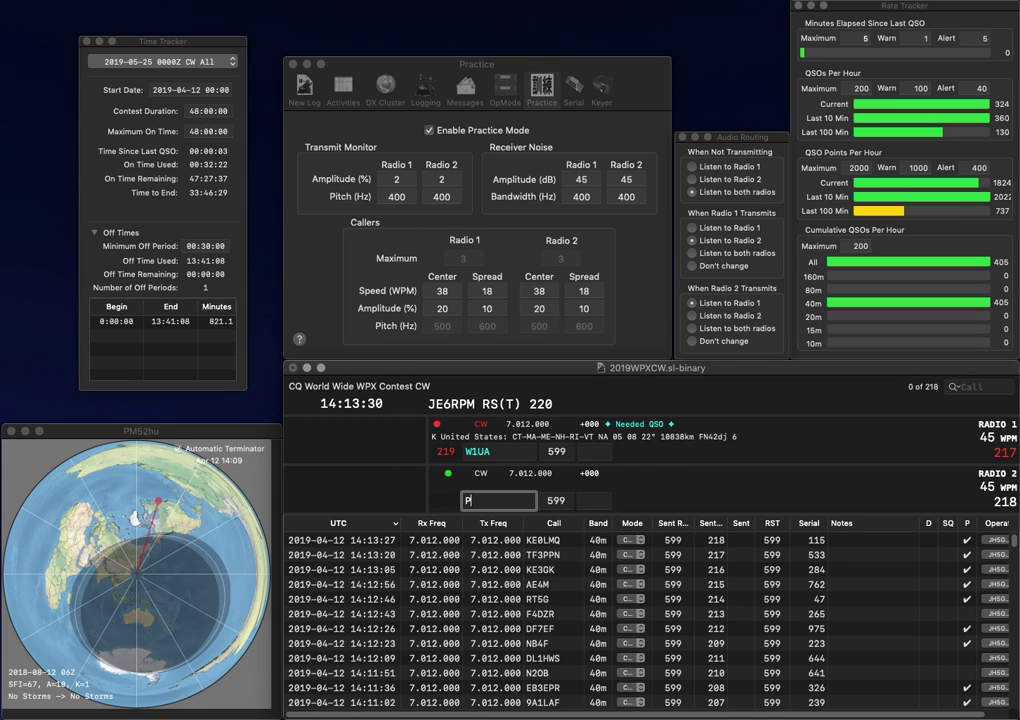
type("A1FL")
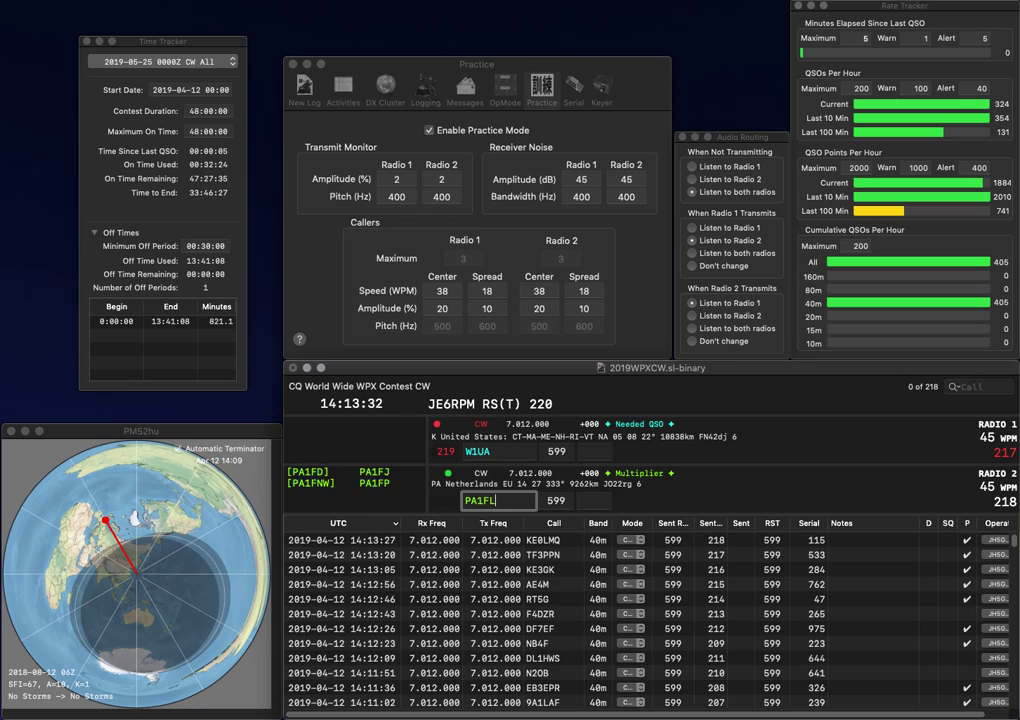
key("Return")
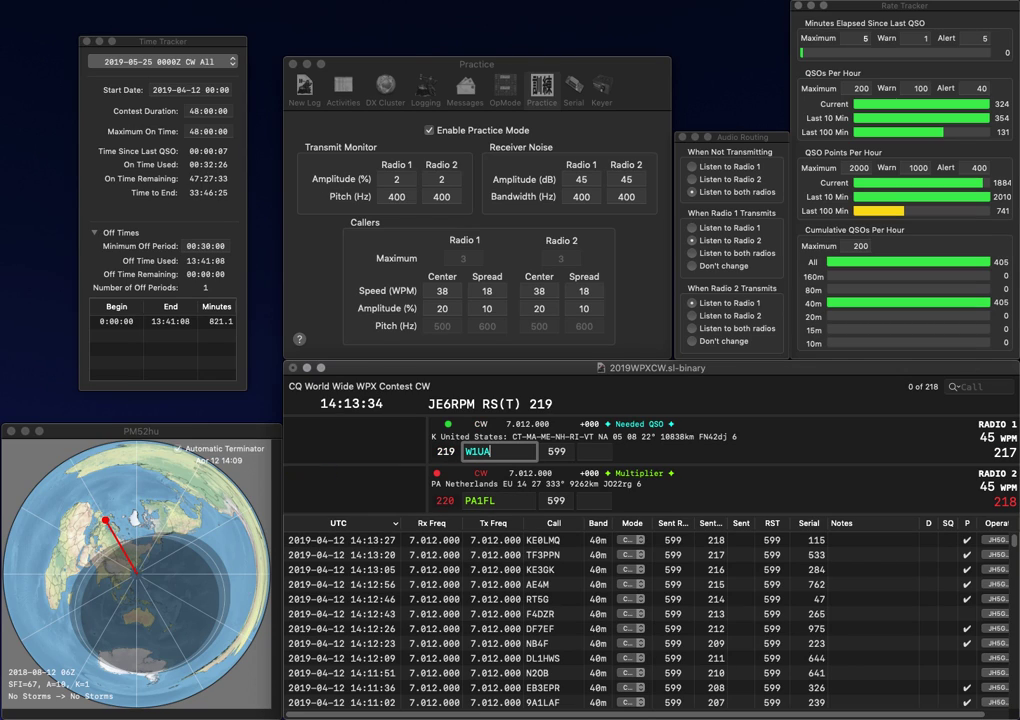
key("BackSpace")
type("U")
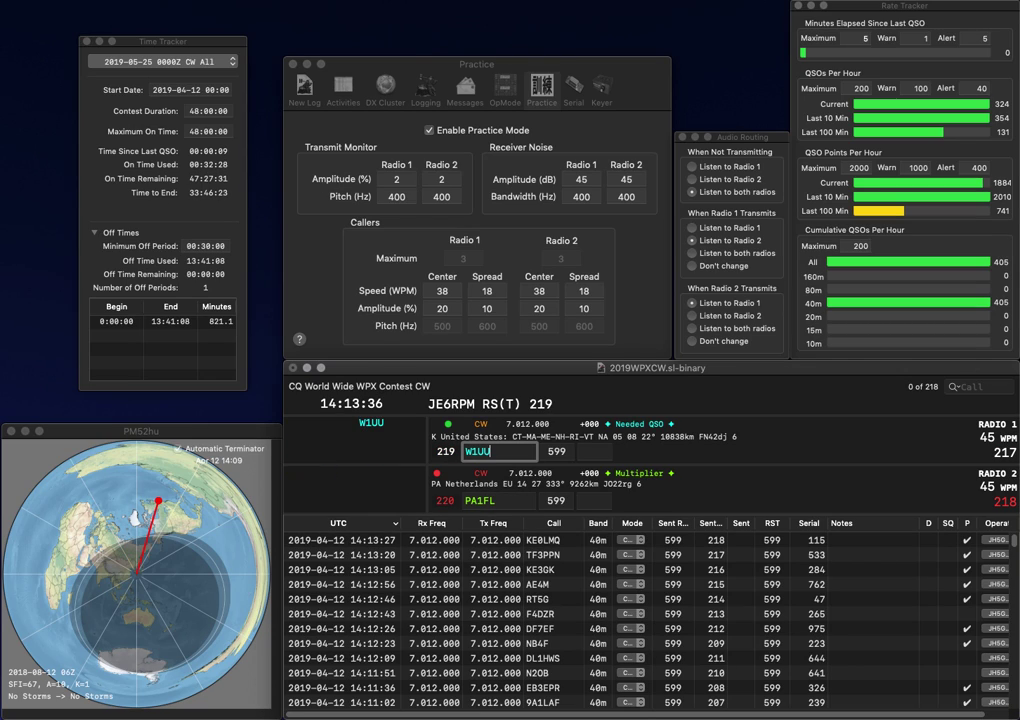
key("BackSpace")
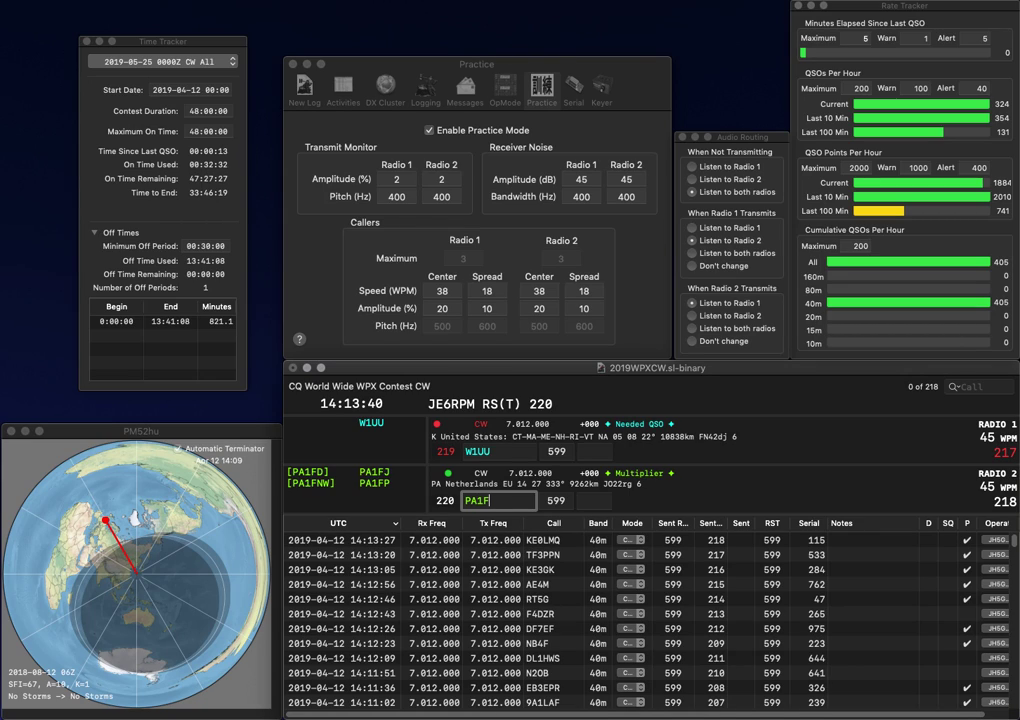
type("P")
key("Return")
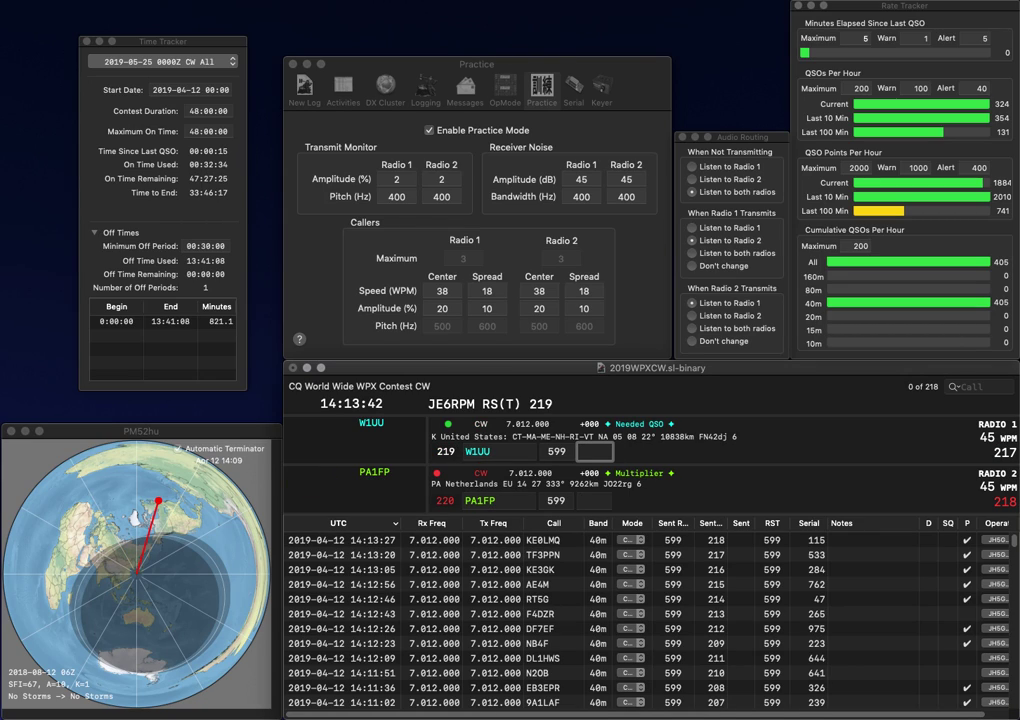
type("914")
key("Return")
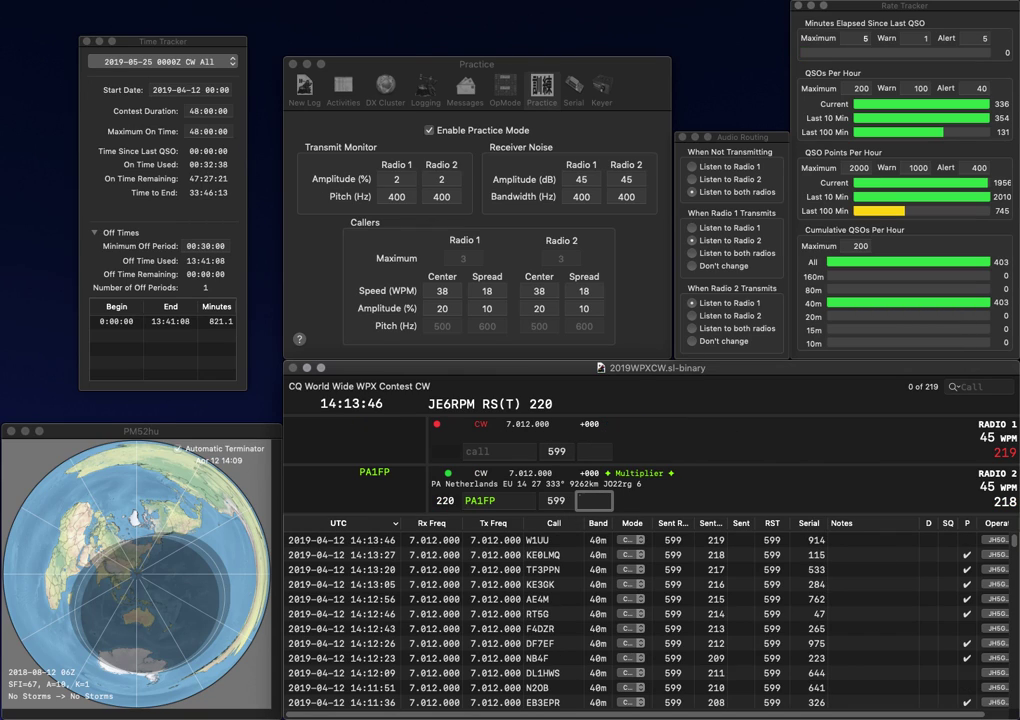
type("222")
key("Return")
type("PEC")
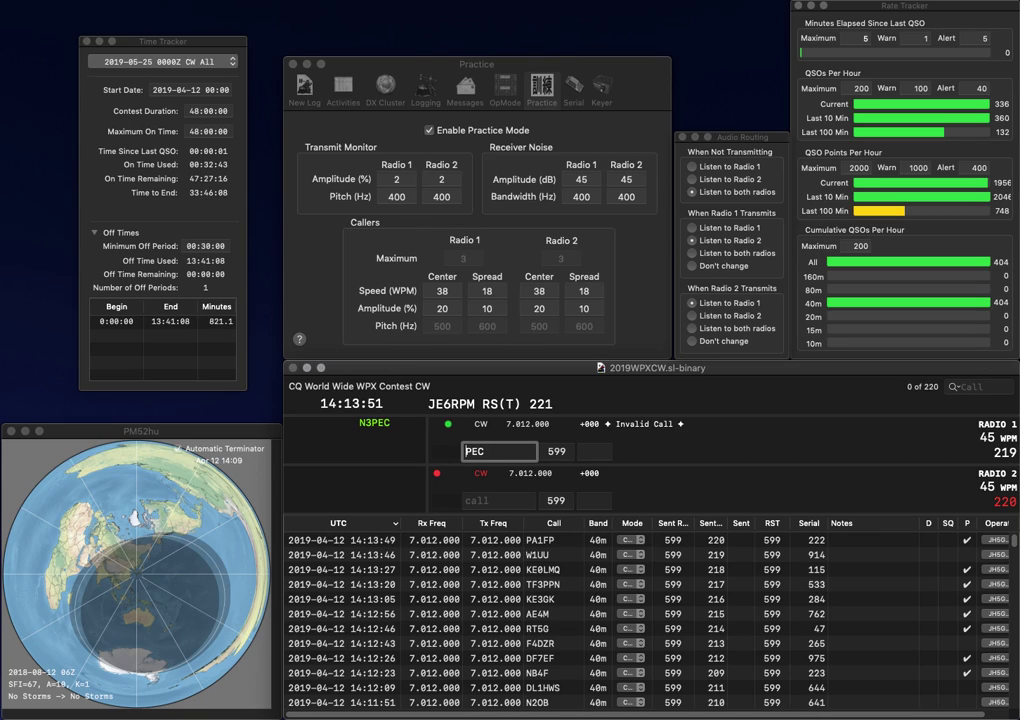
key("Home")
type("N3")
key("Return")
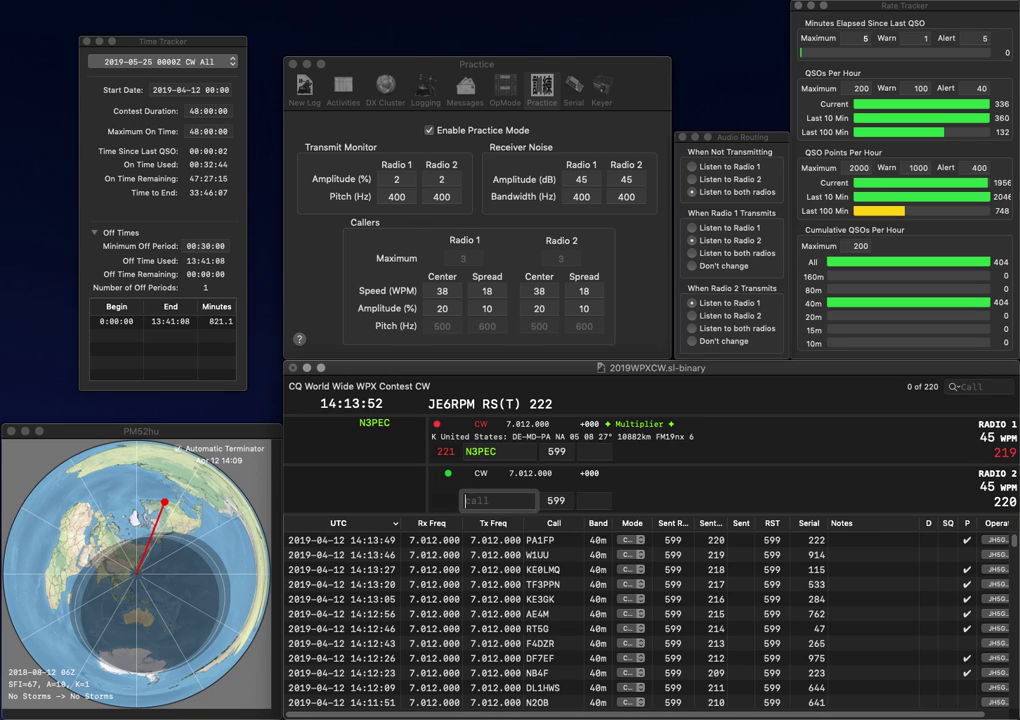
type("KC0BRA")
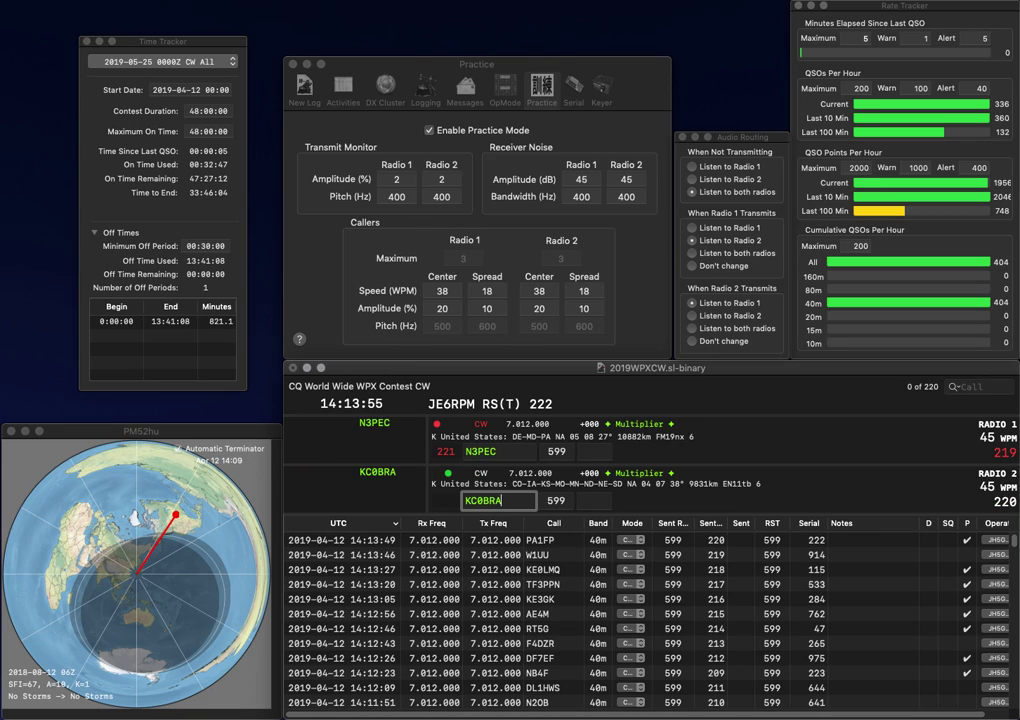
key("Return")
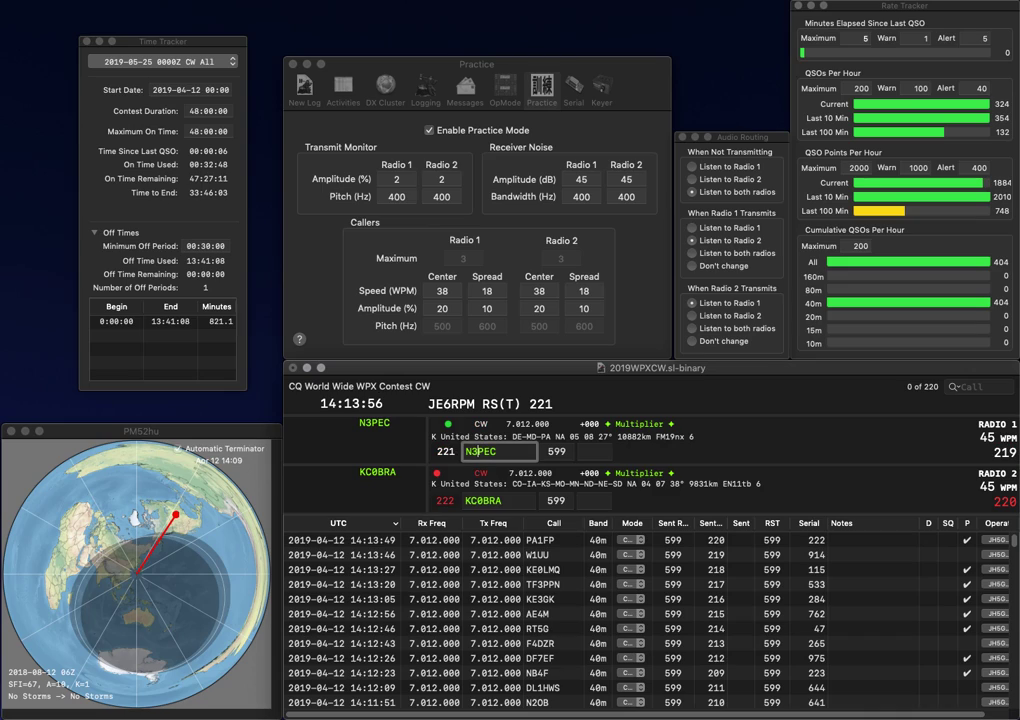
key("Tab")
type("7")
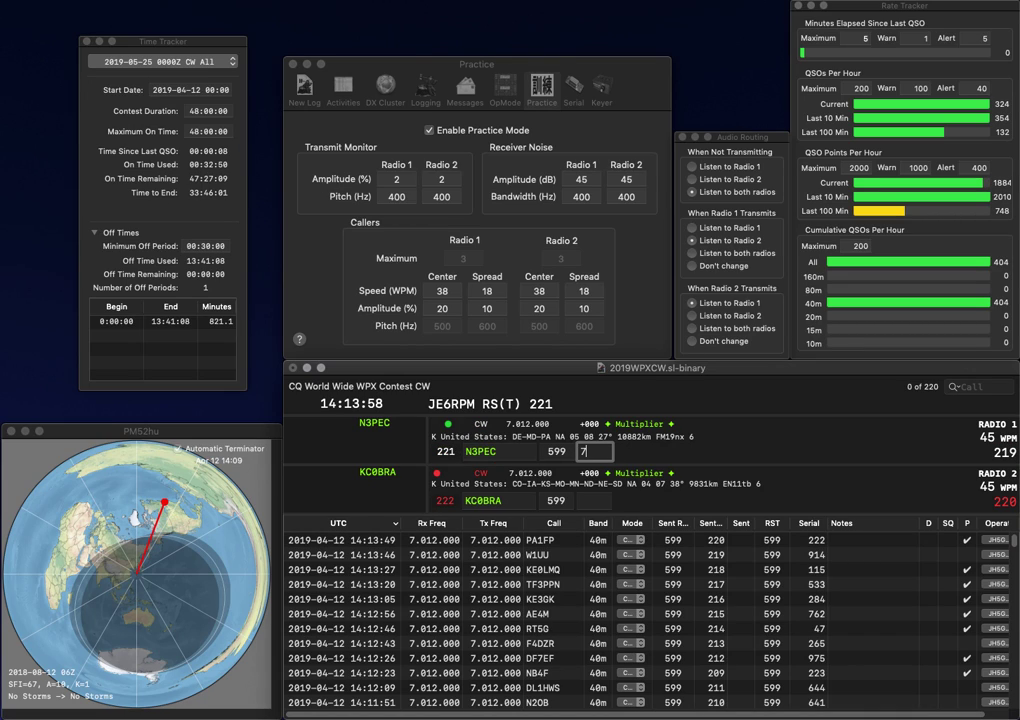
type("45")
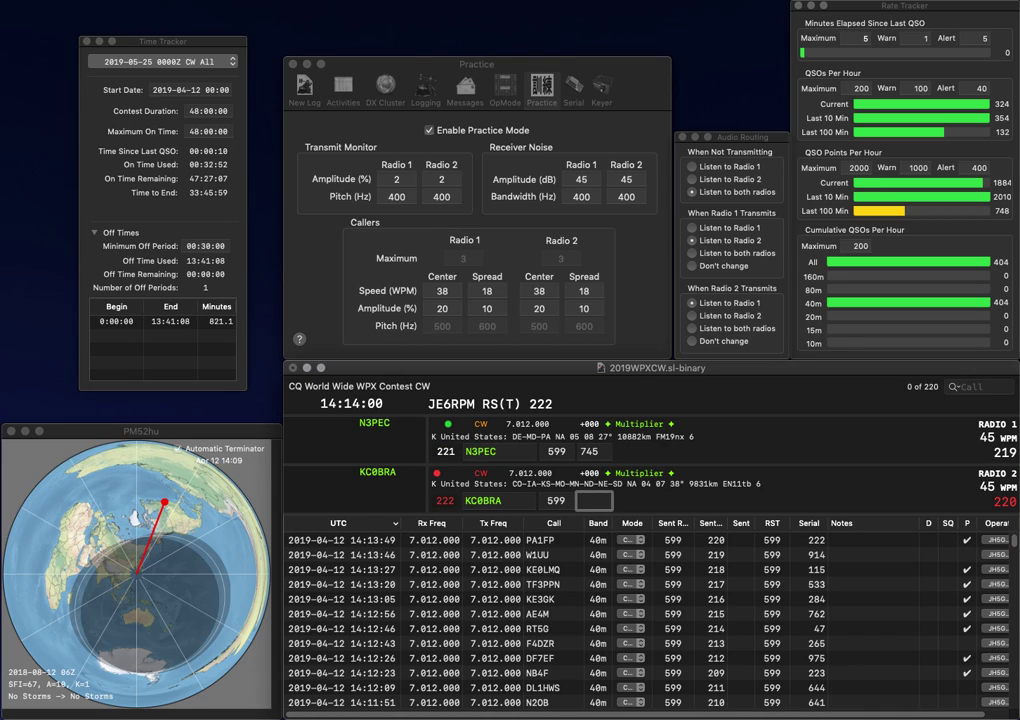
key("Return")
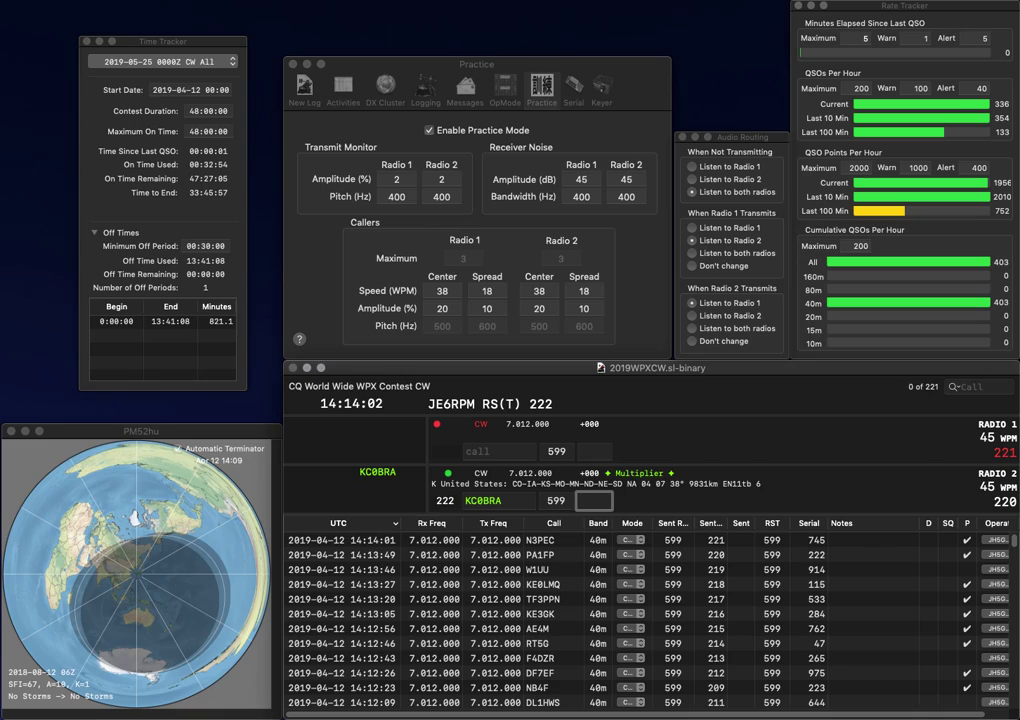
type("728")
key("Return")
Answer the partial calls SAI on Radio 1 and ARF on Radio 2
type("SAI")
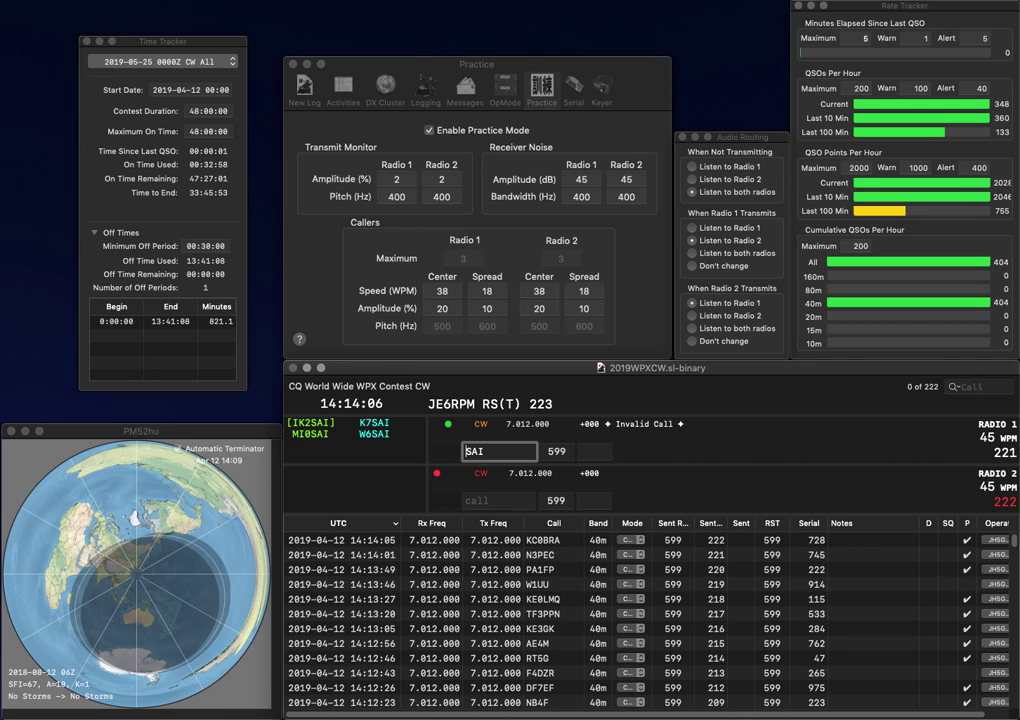
key("Return")
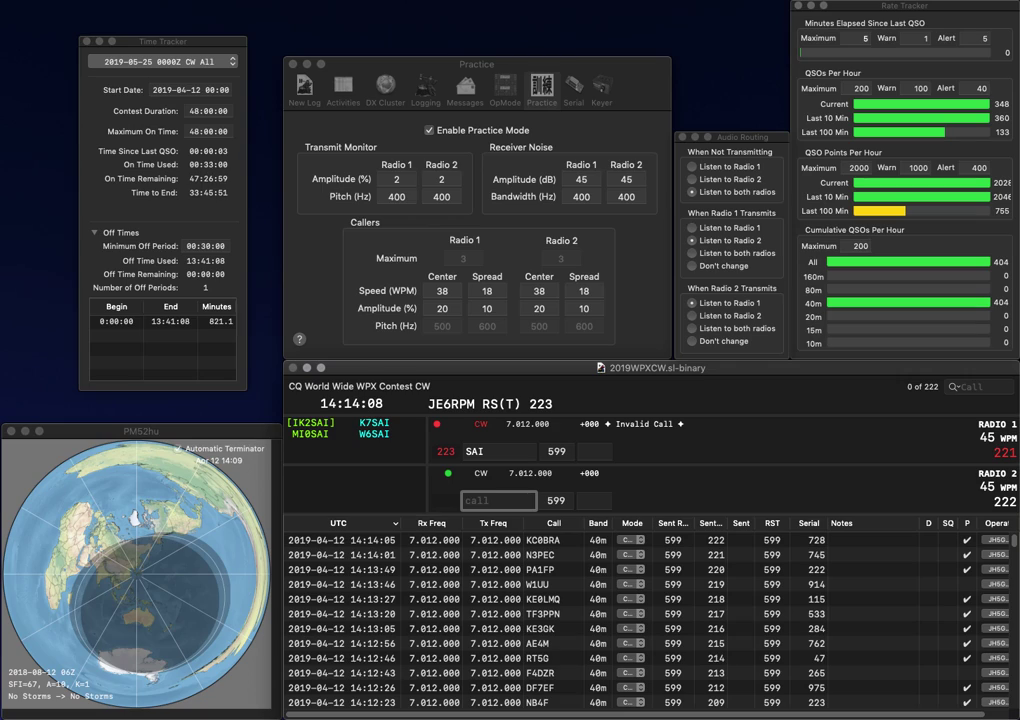
type("ARF")
key("Return")
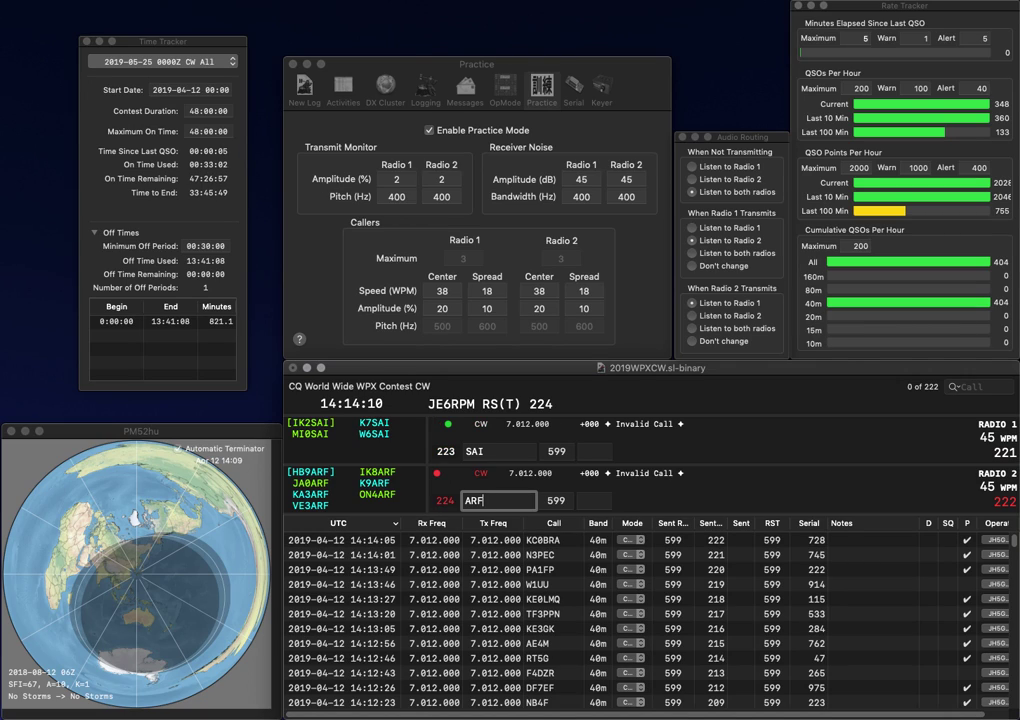
type("IK2")
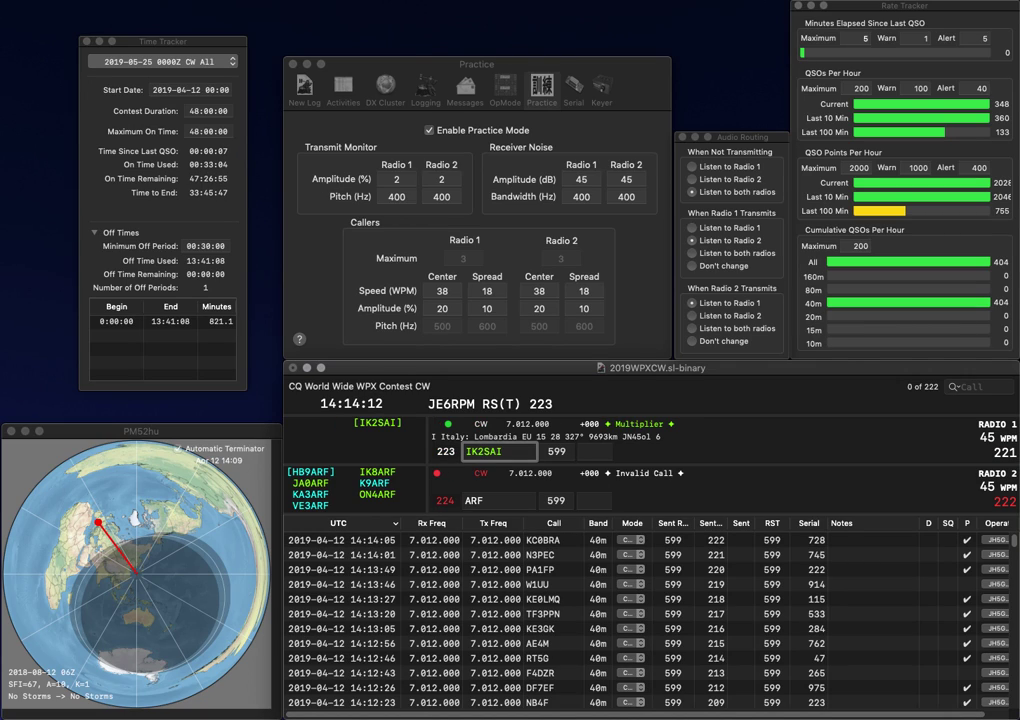
key("Tab")
type("53")
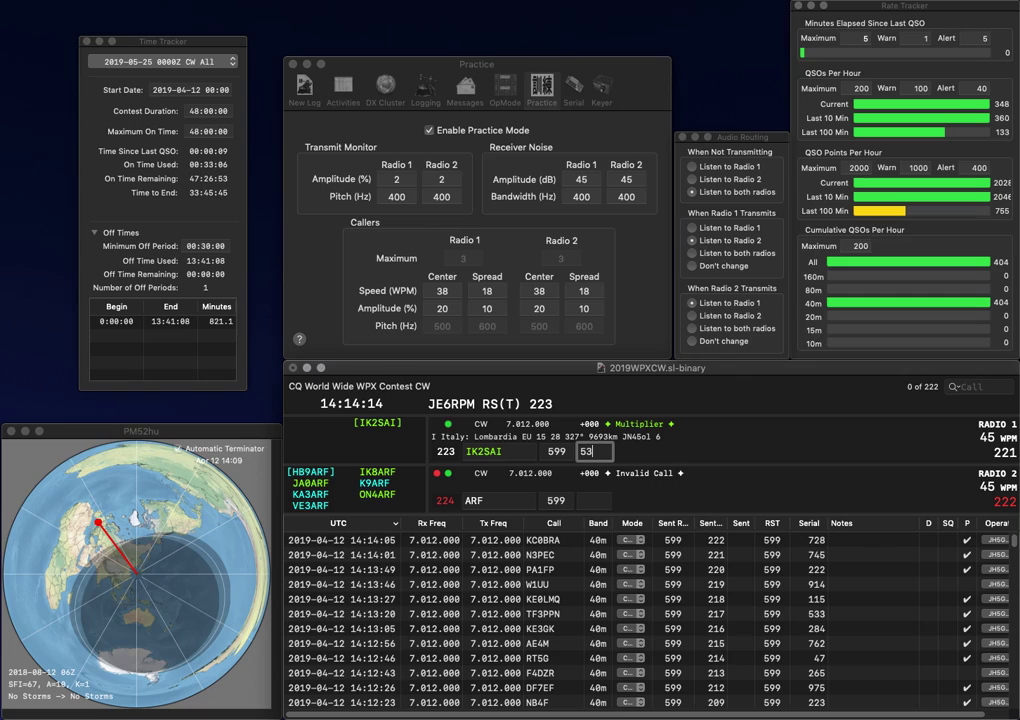
key("Return")
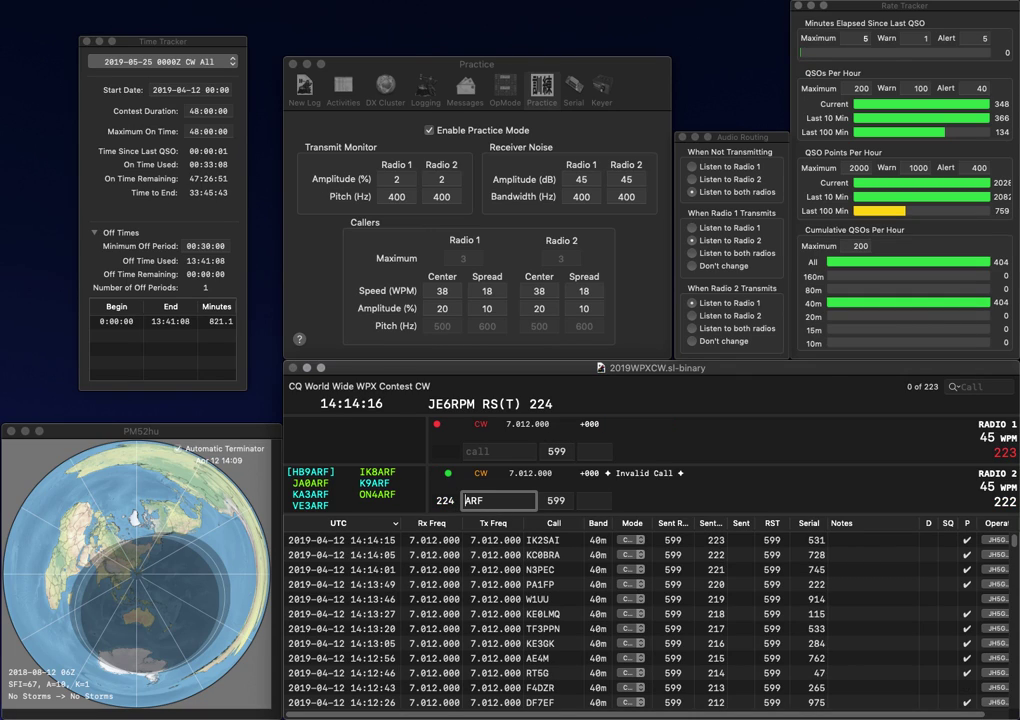
left_click(499, 451)
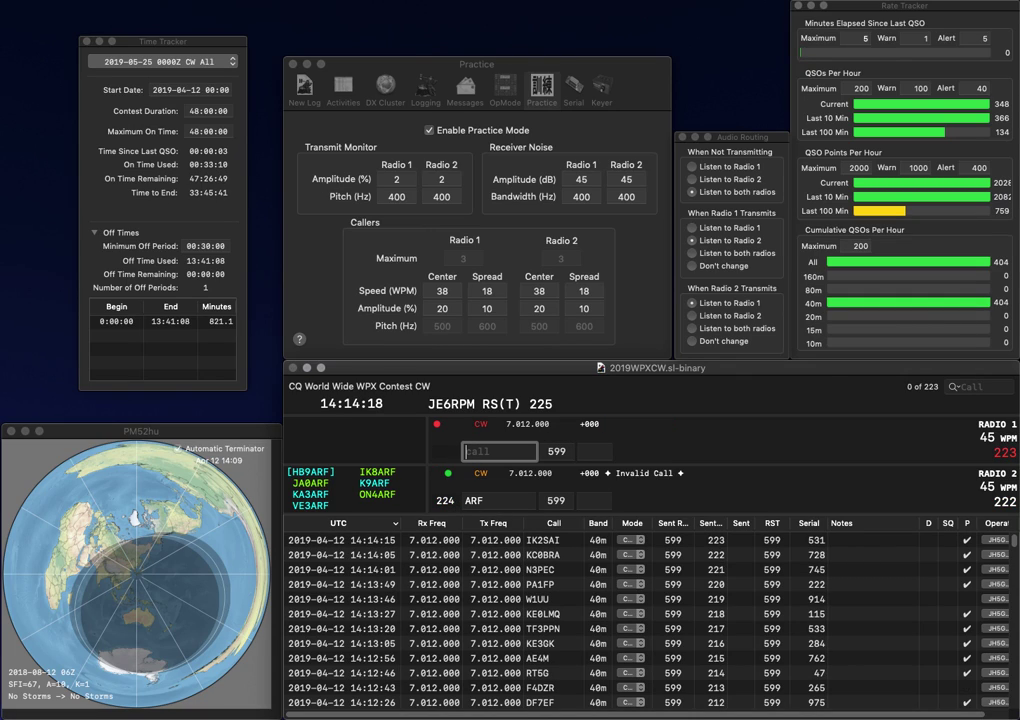
type("PG1R")
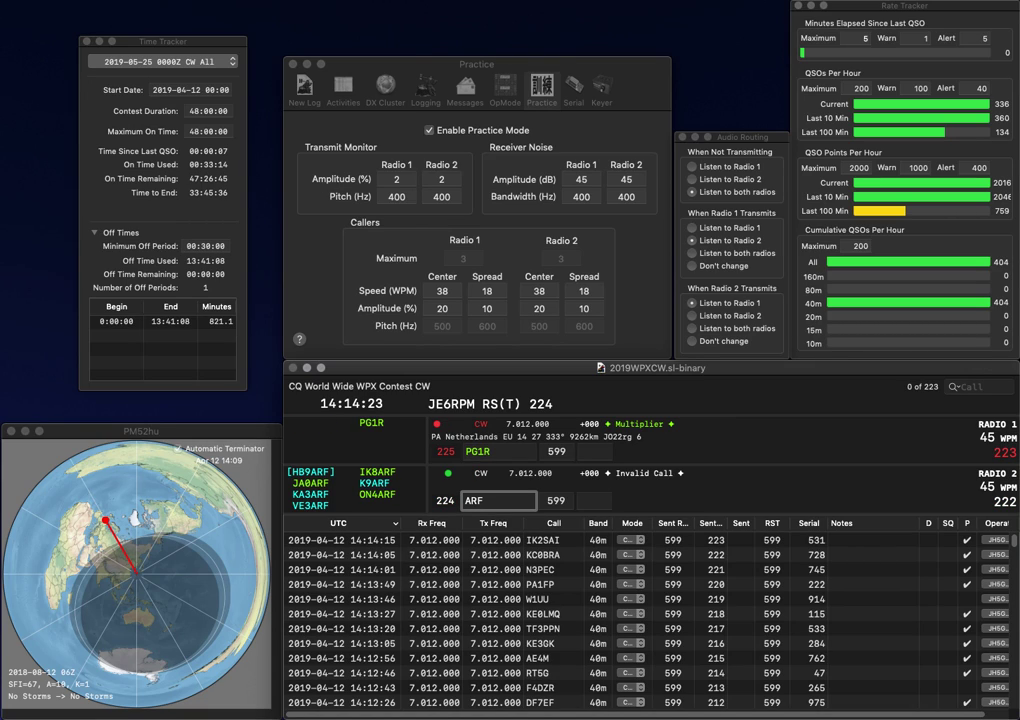
type("K8")
key("Return")
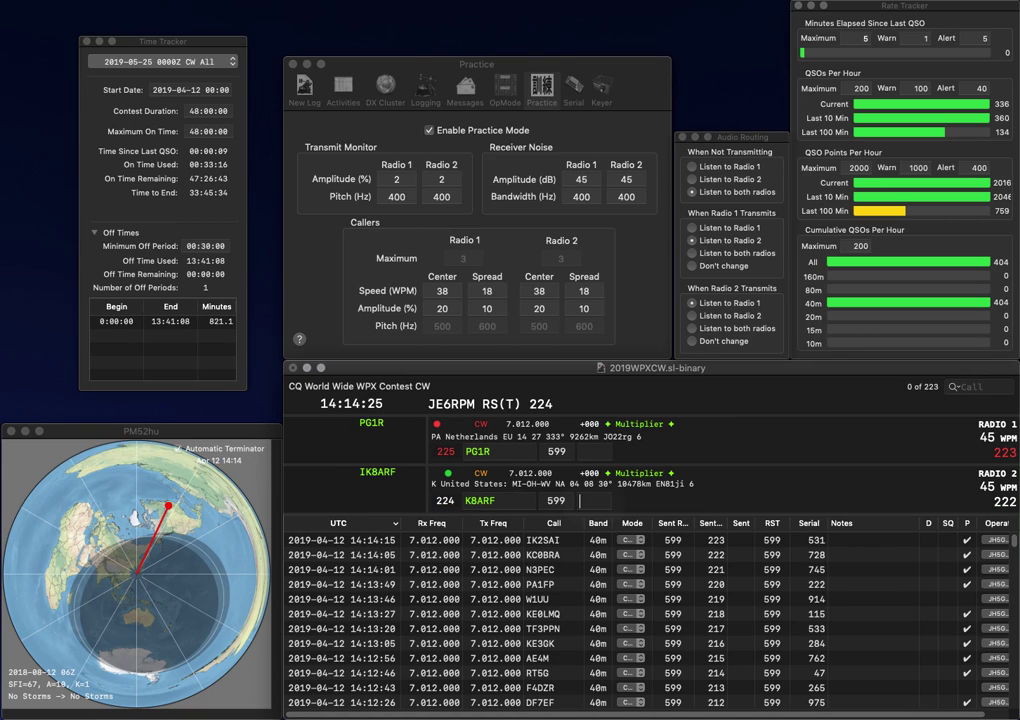
Log PG1R on Radio 1 with received serial 739
key("Up")
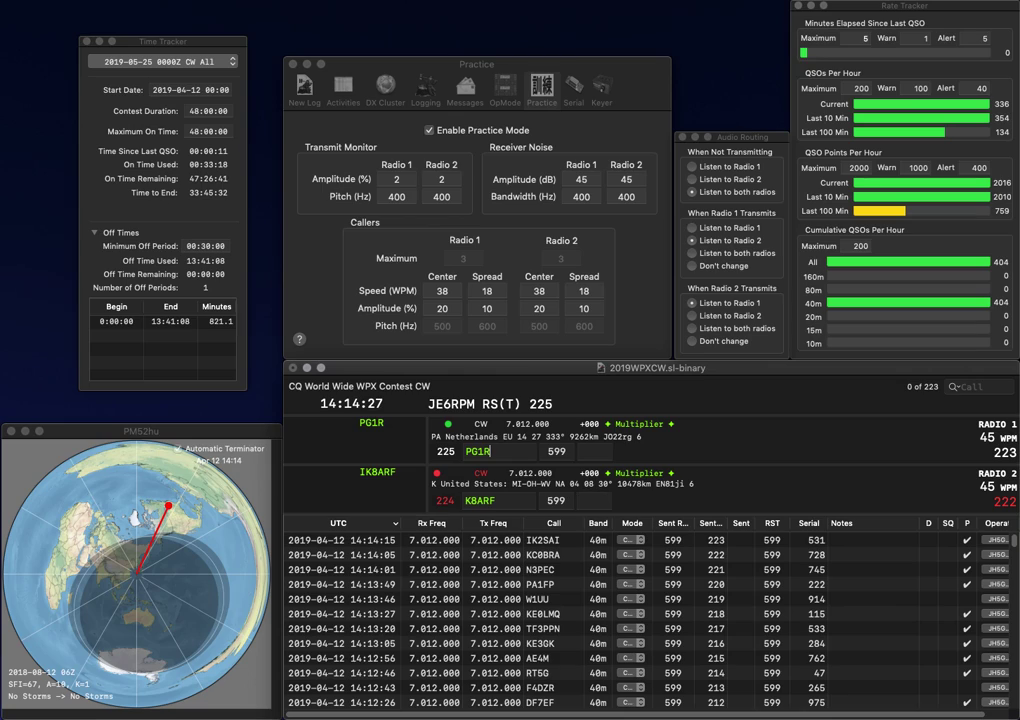
key("Tab")
type("73")
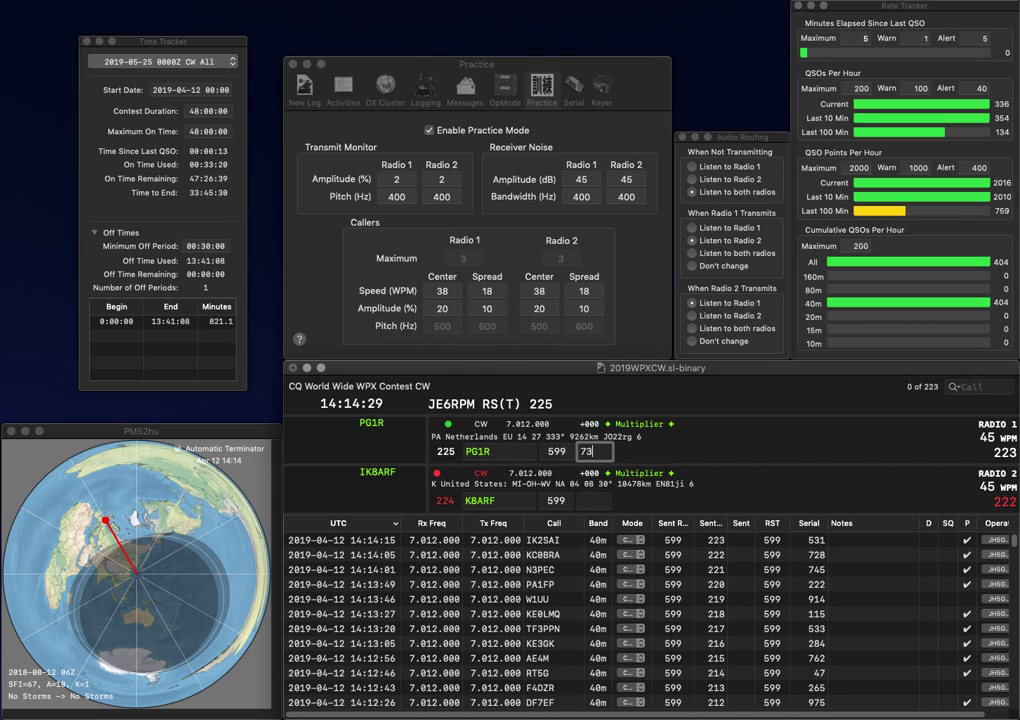
key("Return")
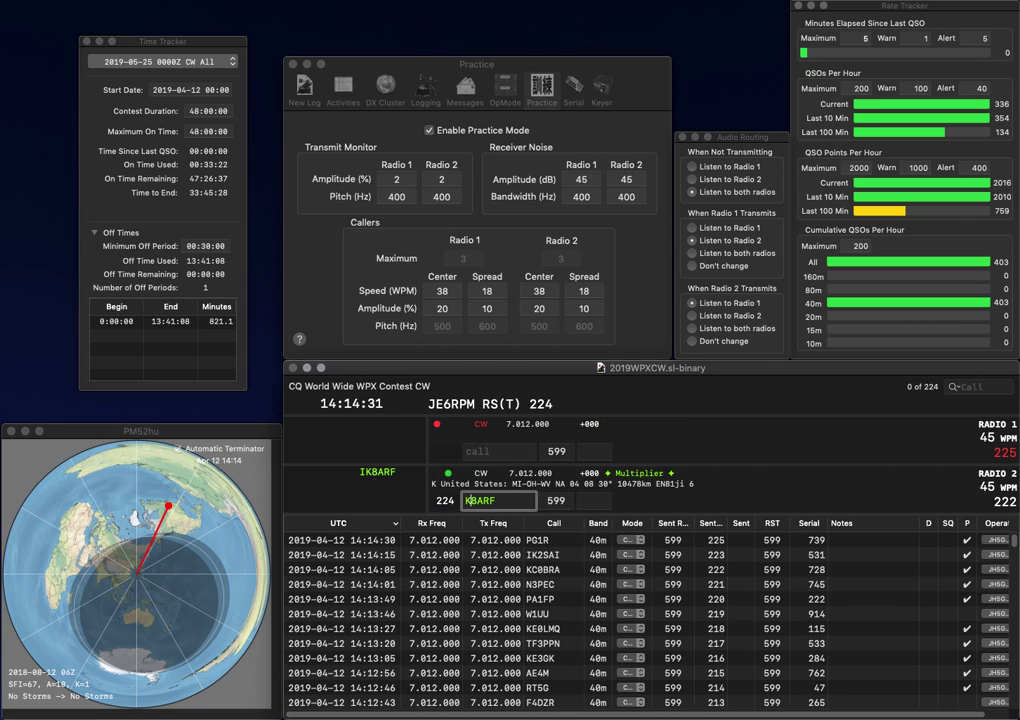
key("BackSpace")
type("9")
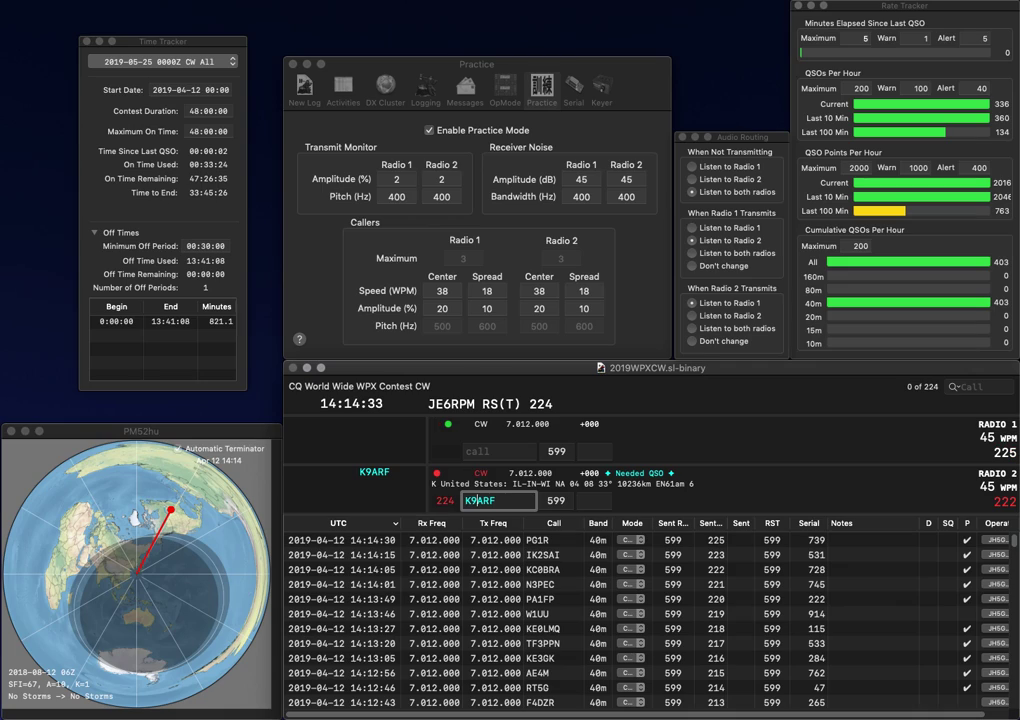
key("Return")
type("KB7RJ")
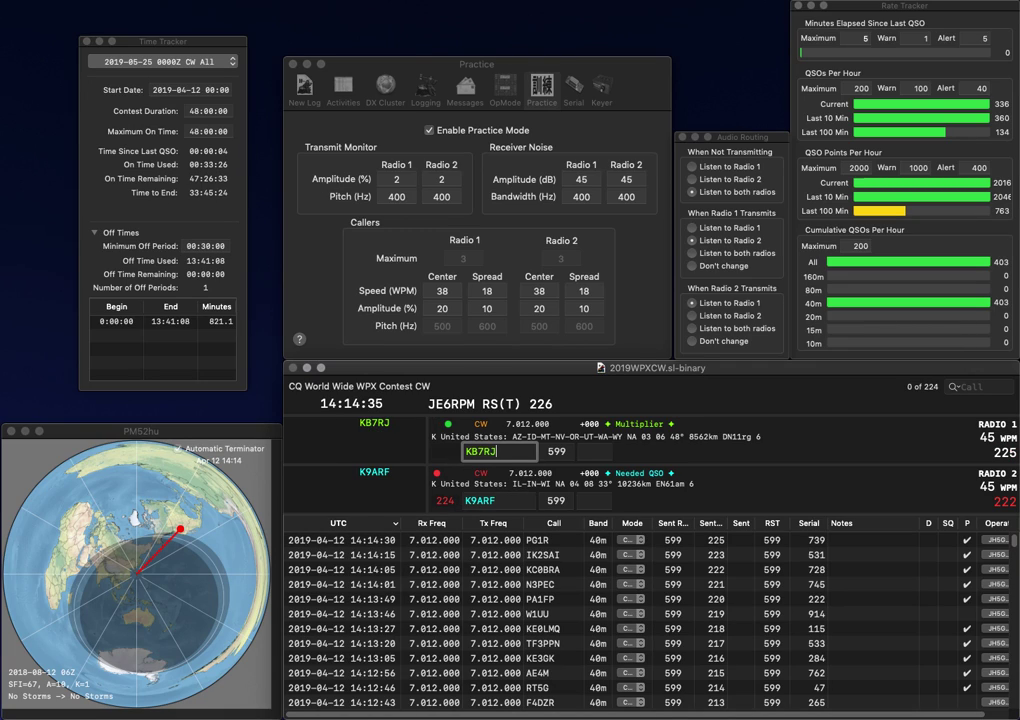
key("Return")
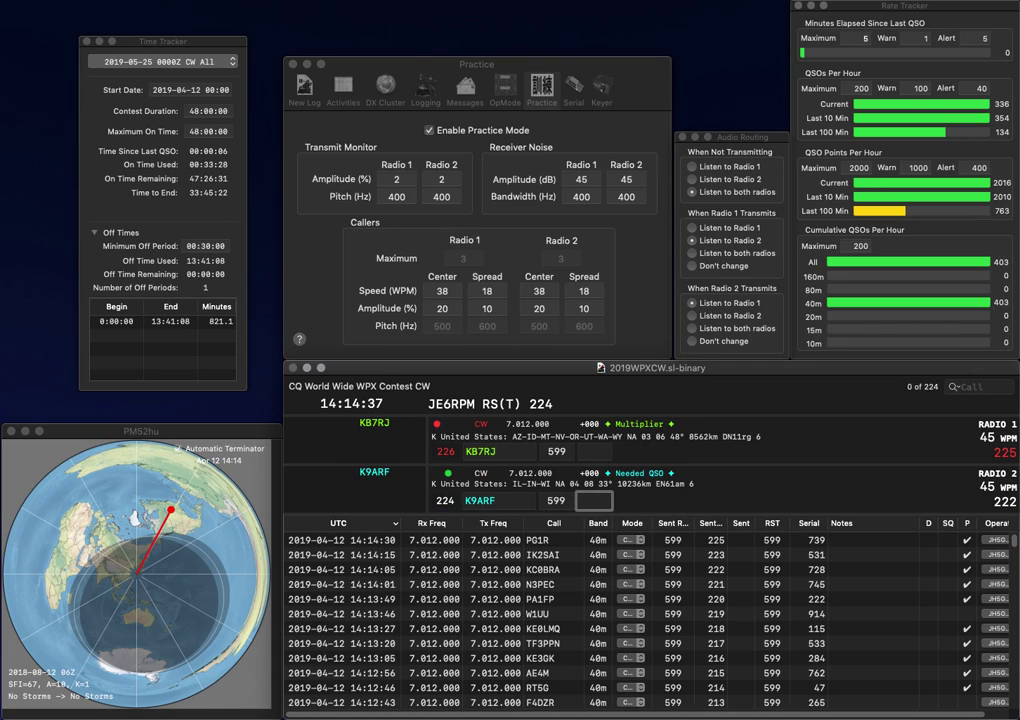
type("819")
key("Return")
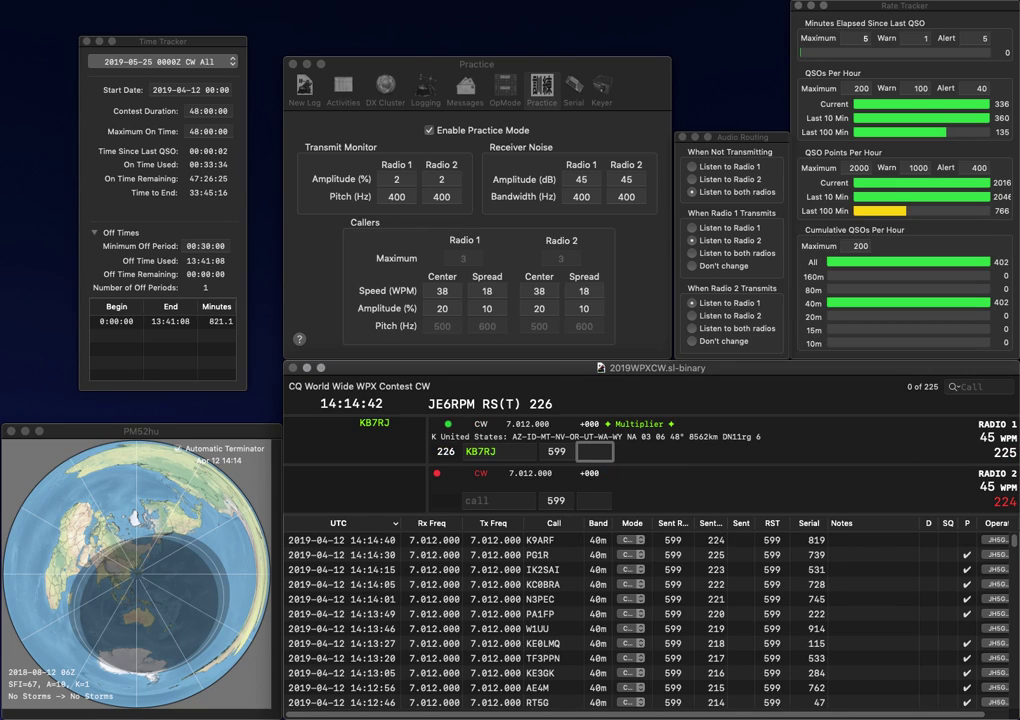
type("870")
key("Return")
Answer the partial calls VVK on Radio 2 and DJX on Radio 1
type("FU")
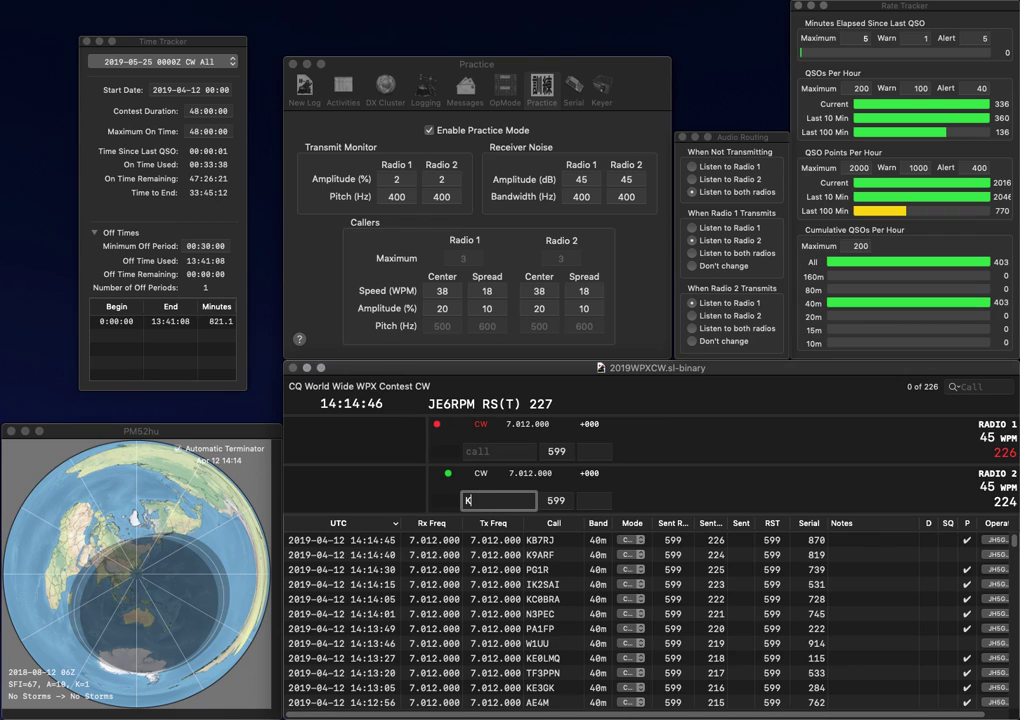
type("VVK")
key("Left")
key("Left")
key("Left")
key("BackSpace")
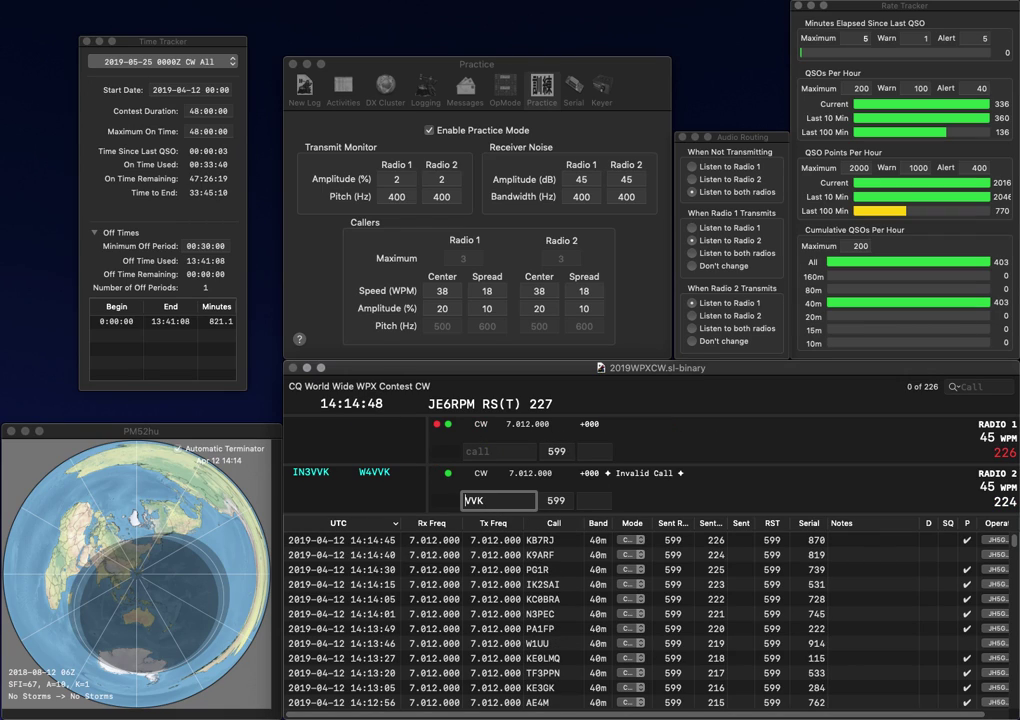
key("Return")
type("DJ")
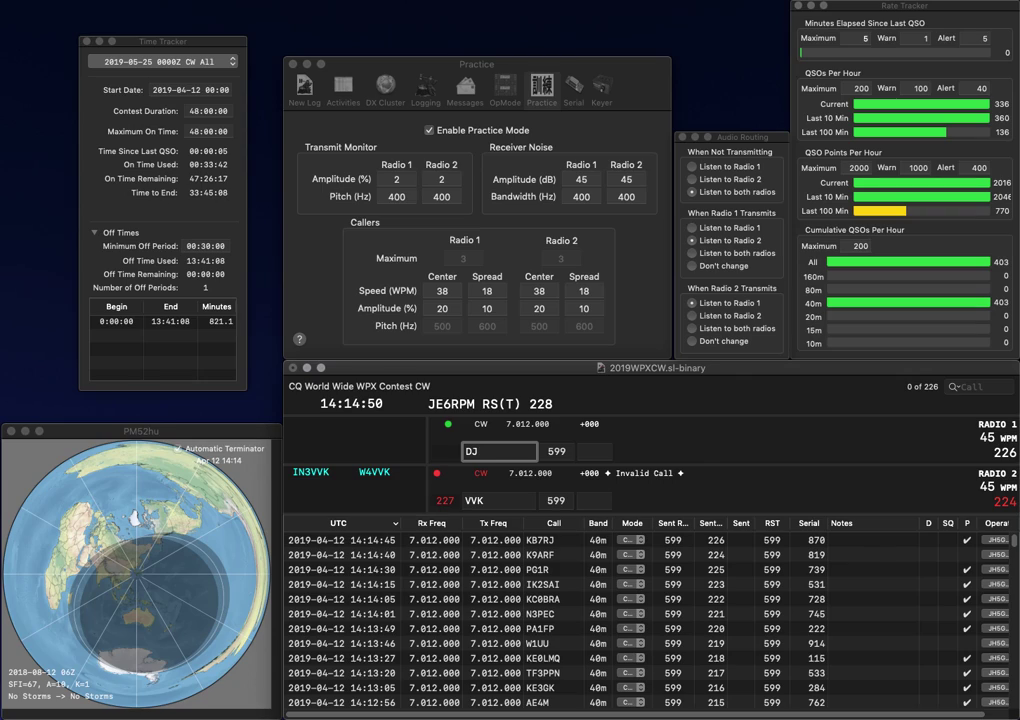
type("X")
key("Return")
type("I")
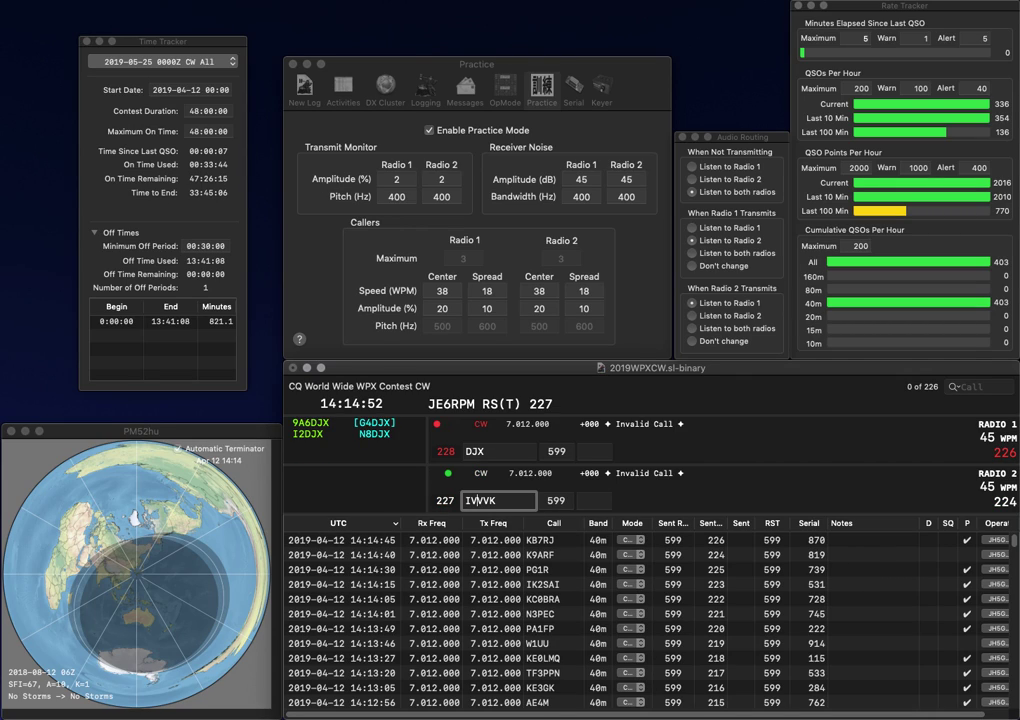
type("N3")
key("Return")
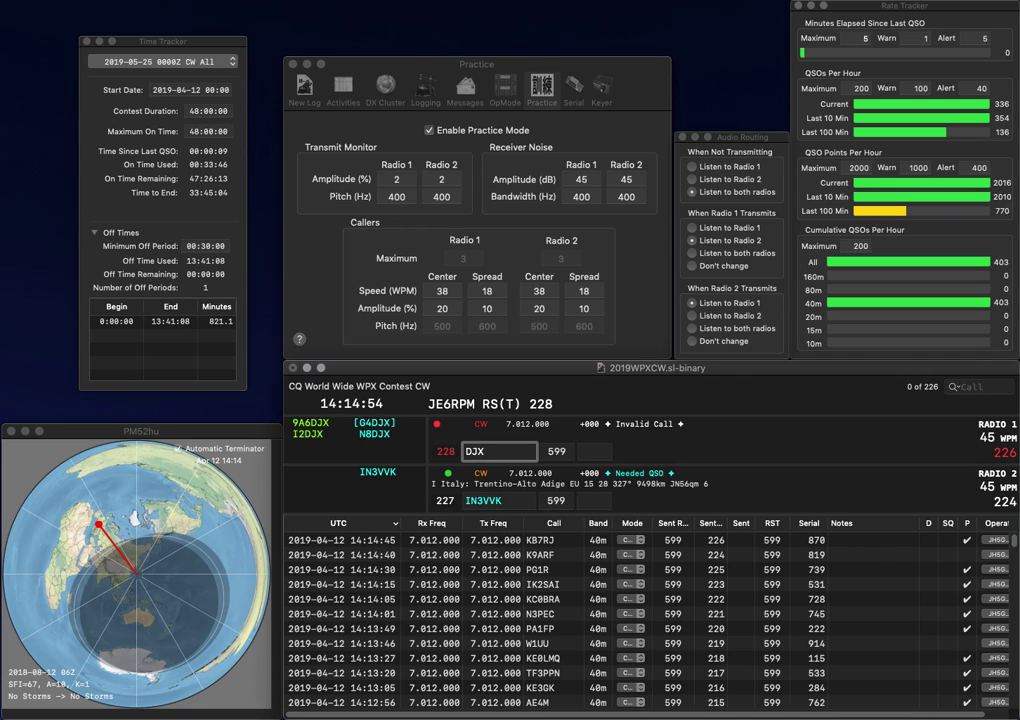
type("G")
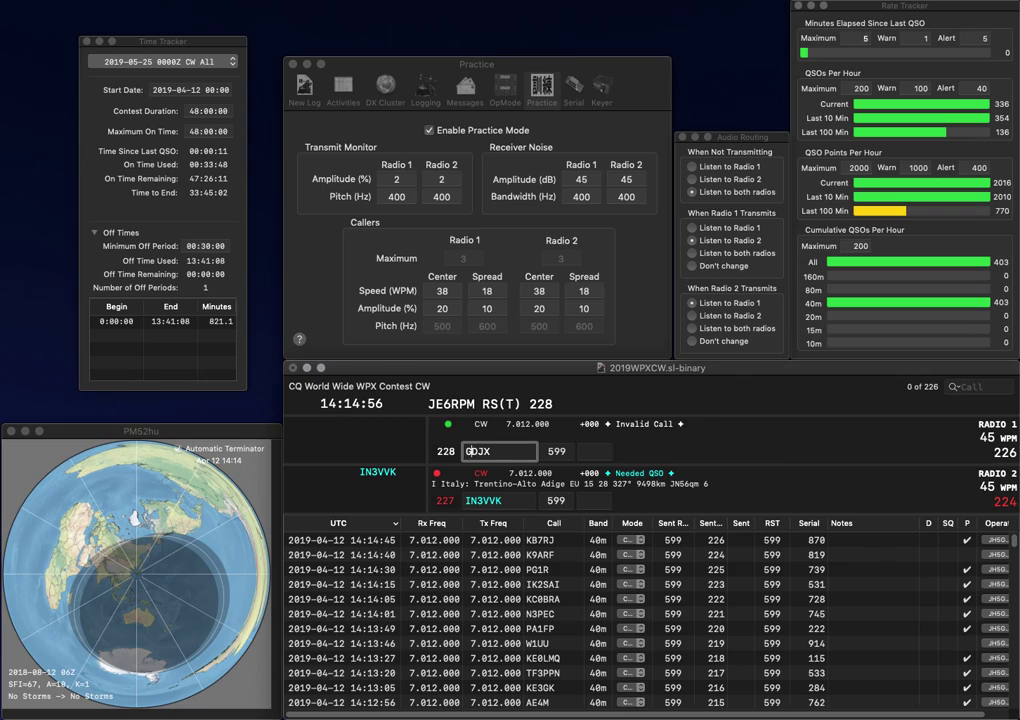
type("4")
key("Return")
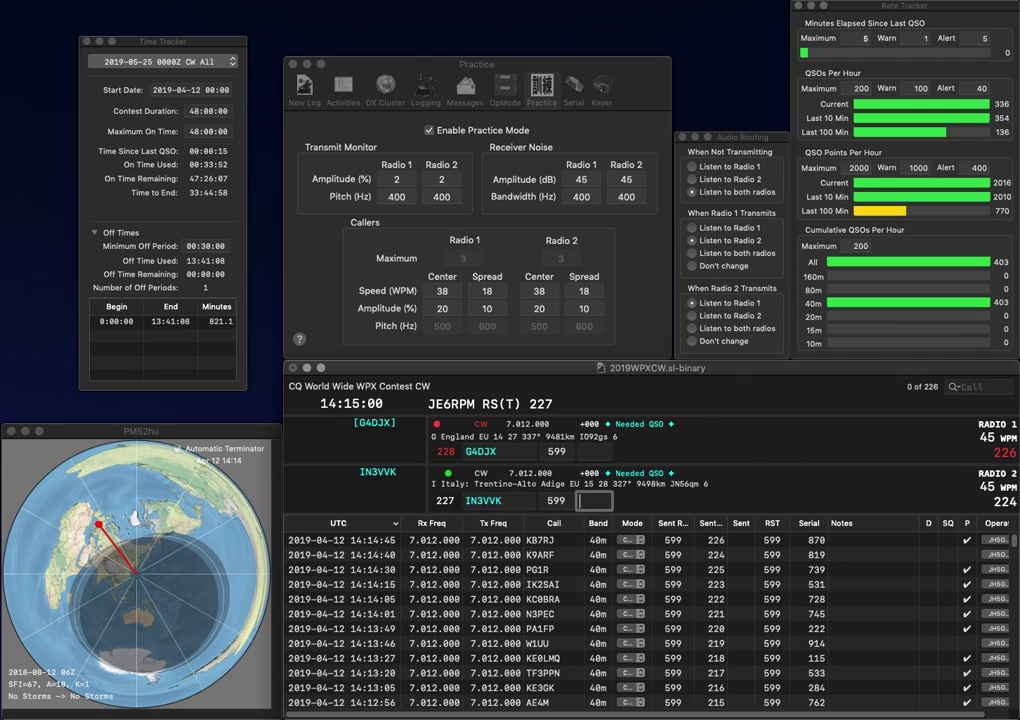
type("296")
key("Return")
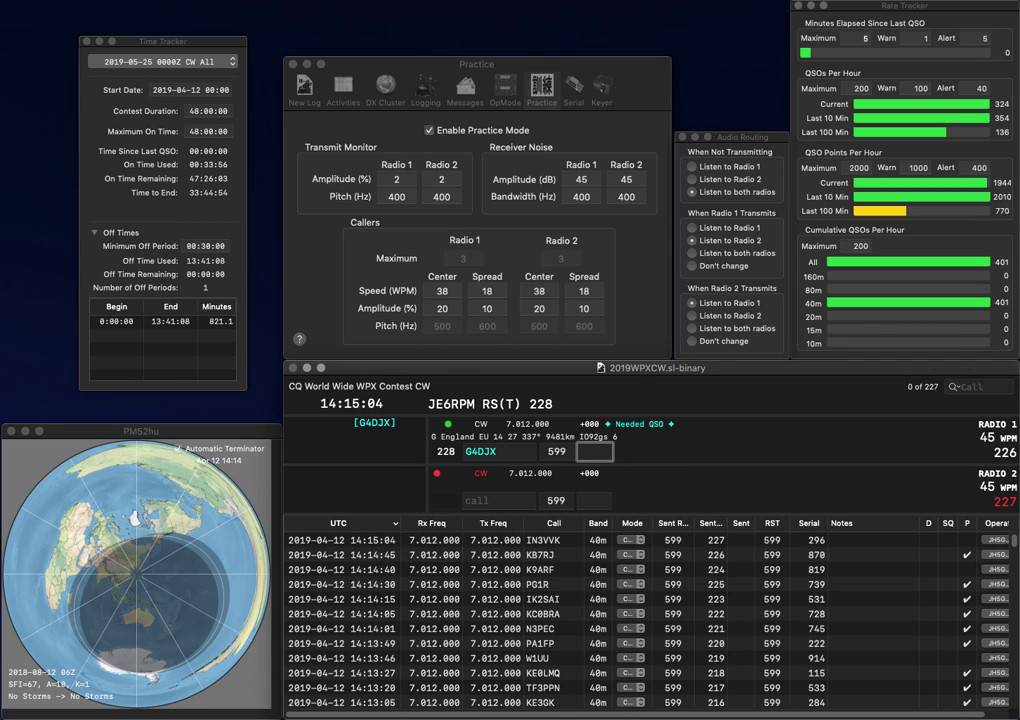
type("114")
key("Return")
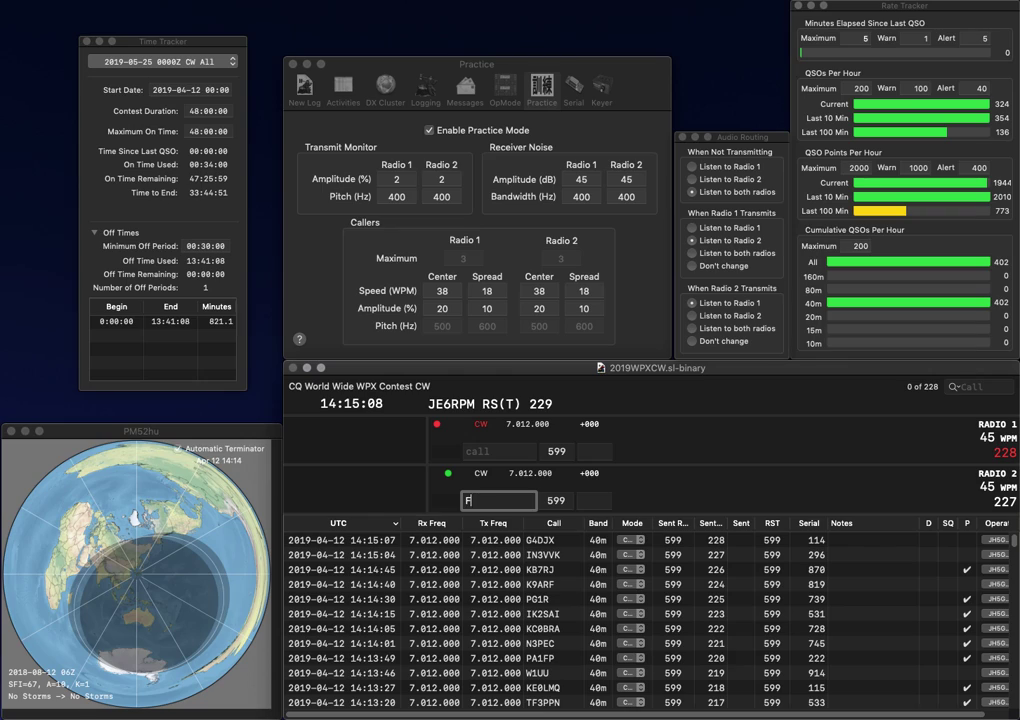
Enter and answer the calls GM4FDM on Radio 2 and EA4EX on Radio 1
type("FDM")
key("Home")
type("GM4")
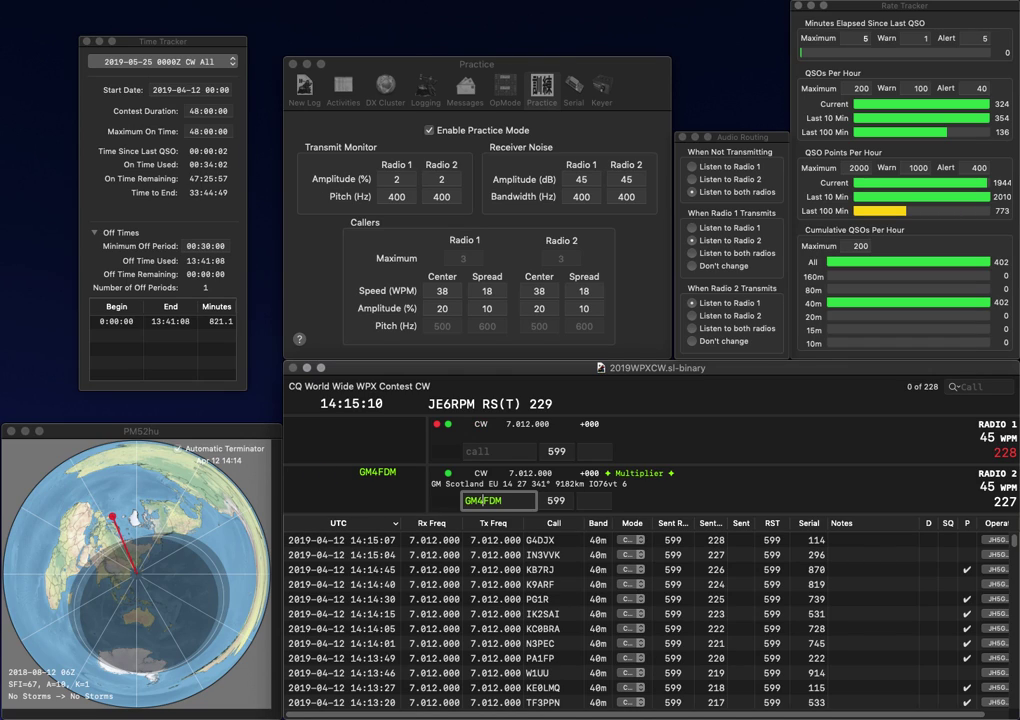
key("Return")
type("EX")
key("Home")
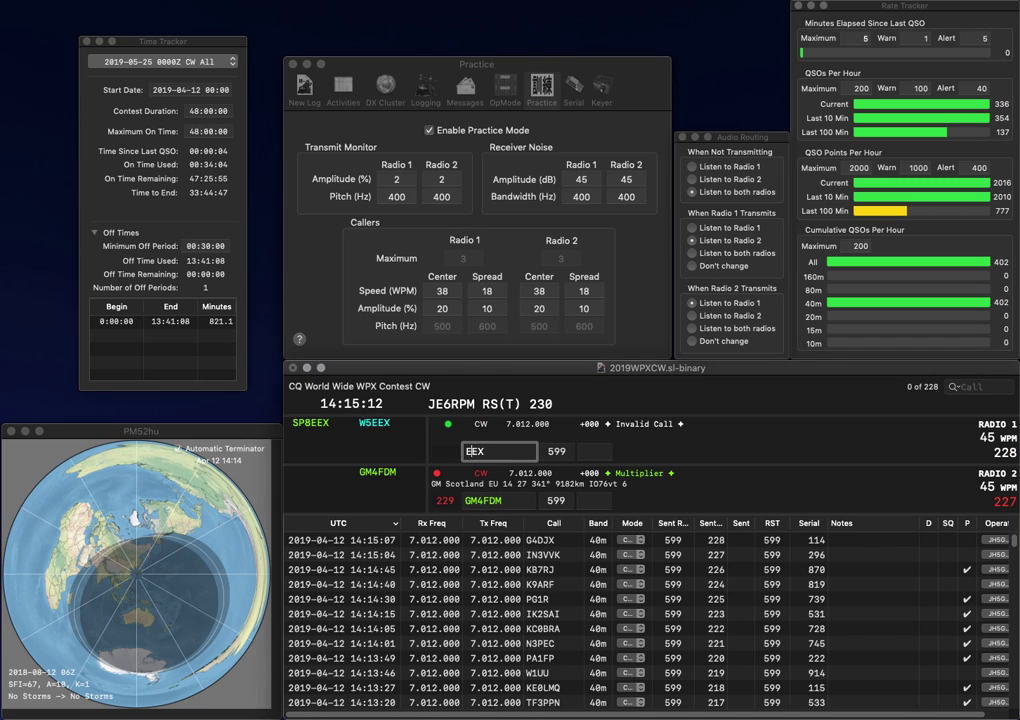
type("EA4")
key("Return")
key("Tab")
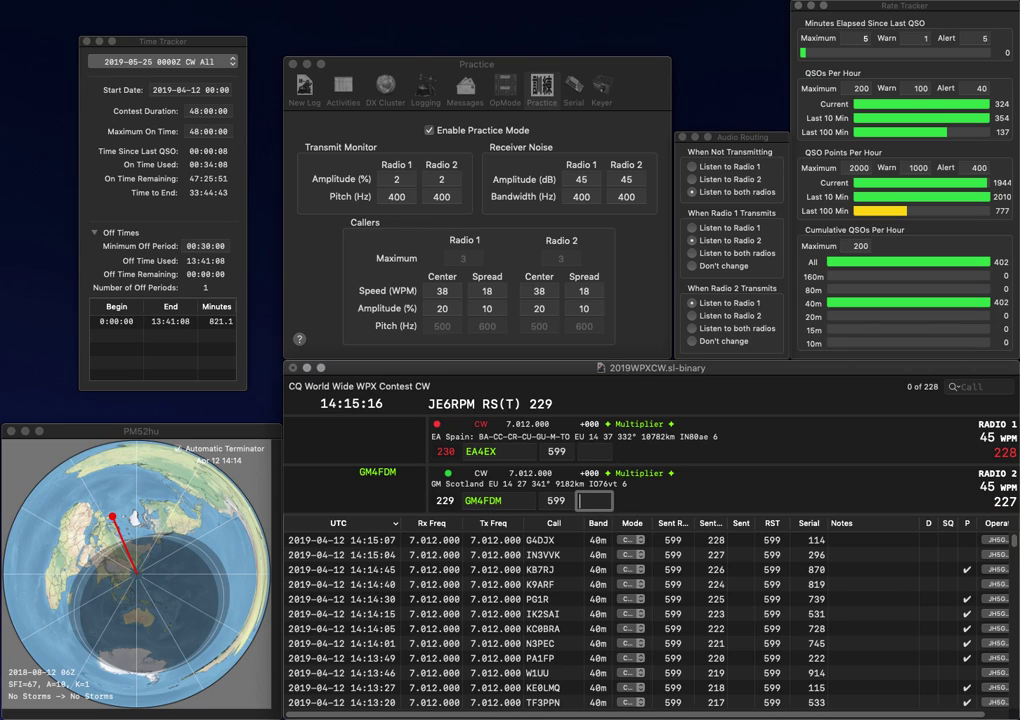
type("894")
key("Return")
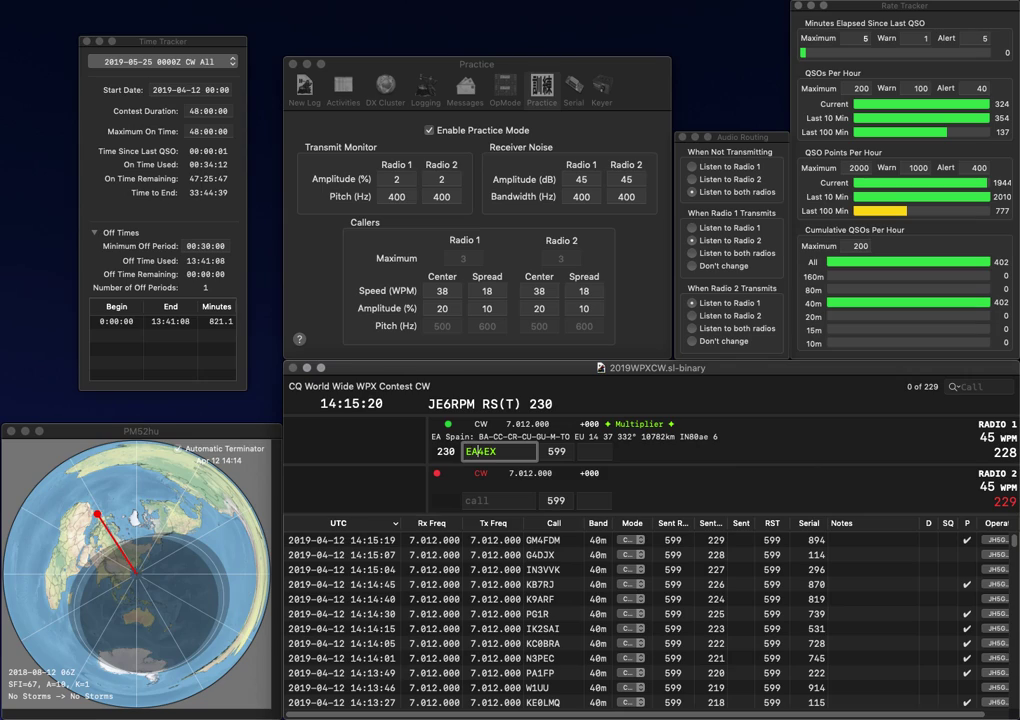
key("BackSpace")
type("T")
key("Return")
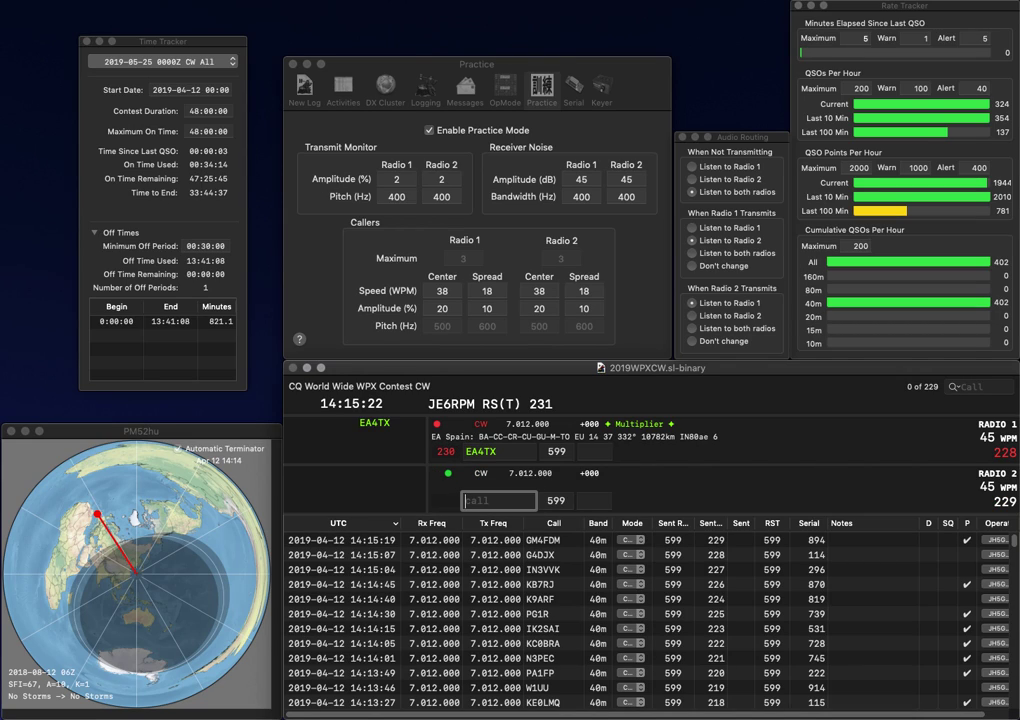
Enter and answer the partial call 0CPB on Radio 2
type("8CPD")
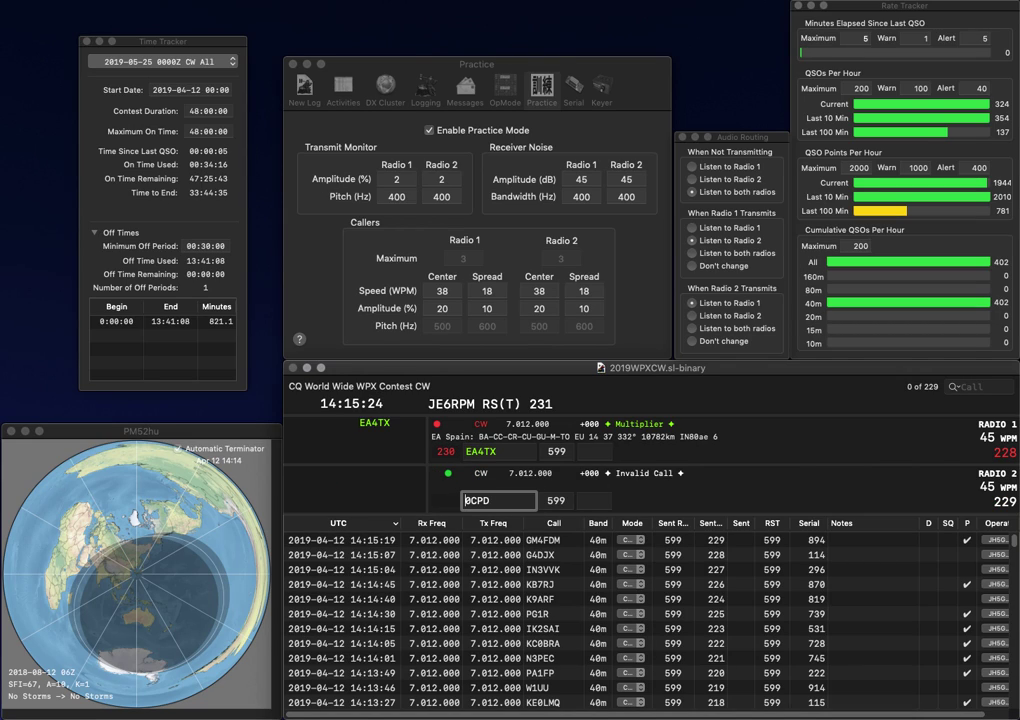
key("BackSpace")
type("B")
key("Return")
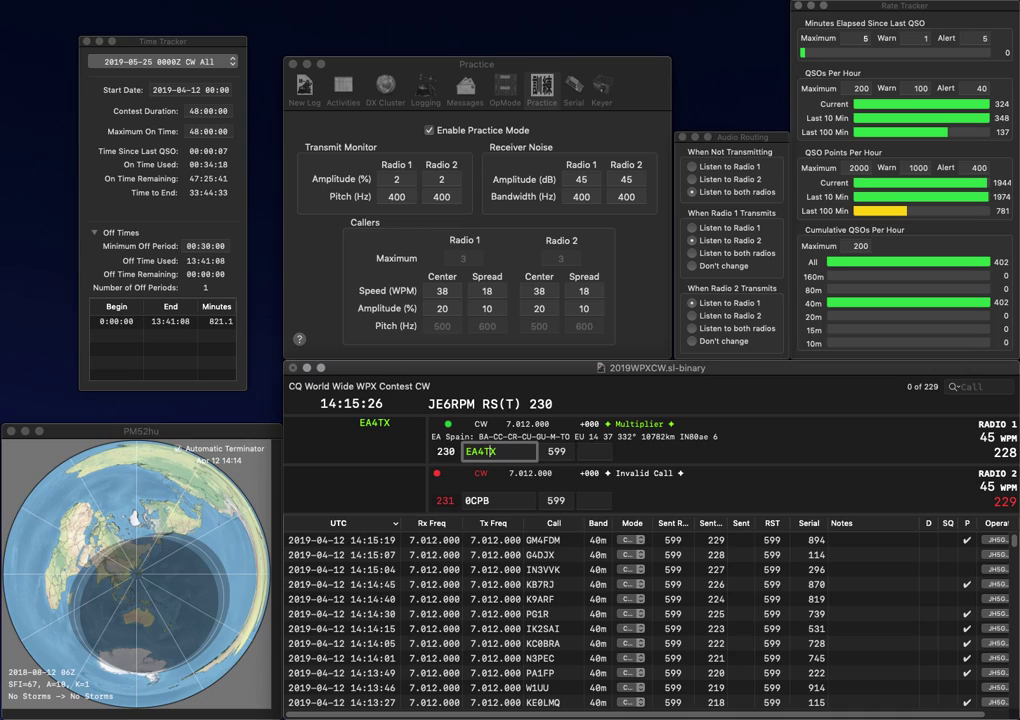
type("61")
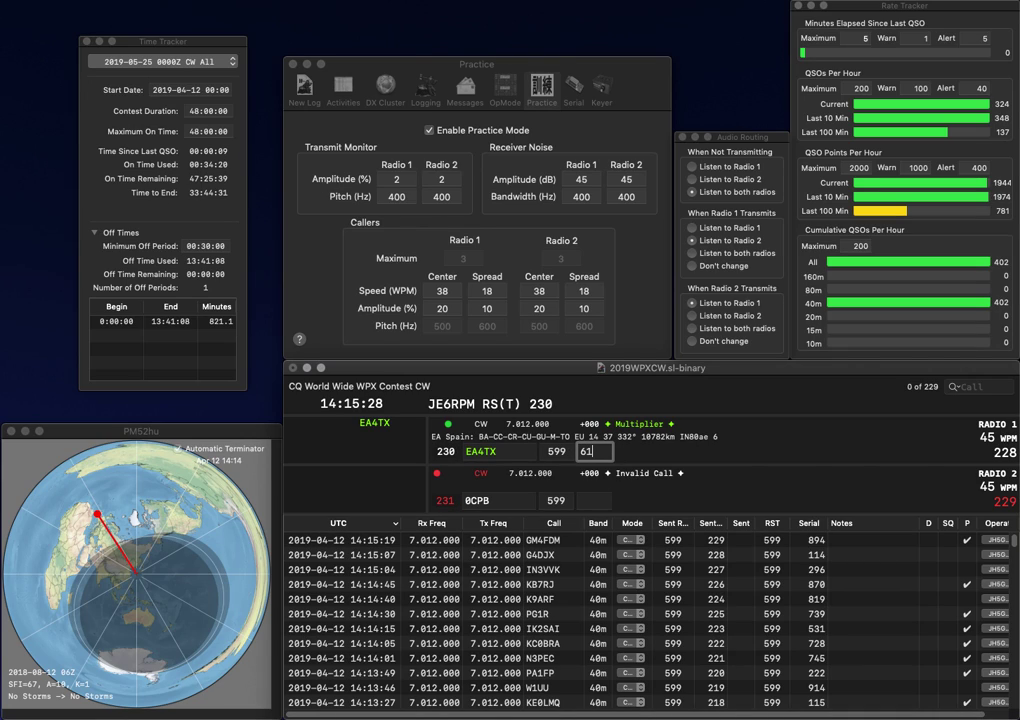
type("9")
key("Return")
type("E")
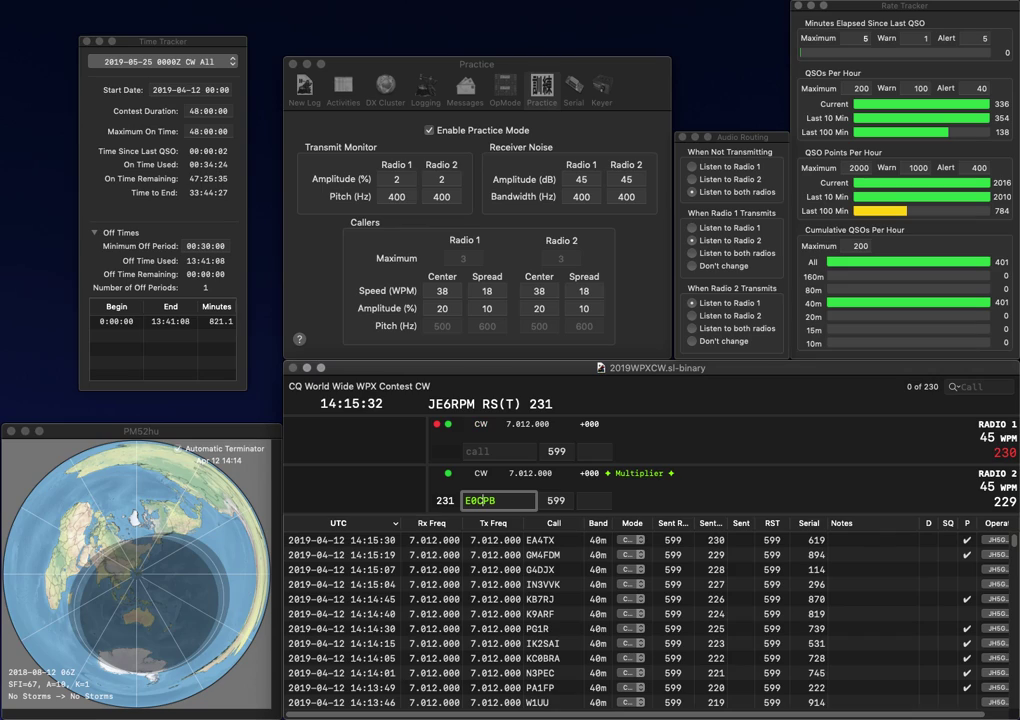
key("Left")
key("Left")
key("Left")
type("2")
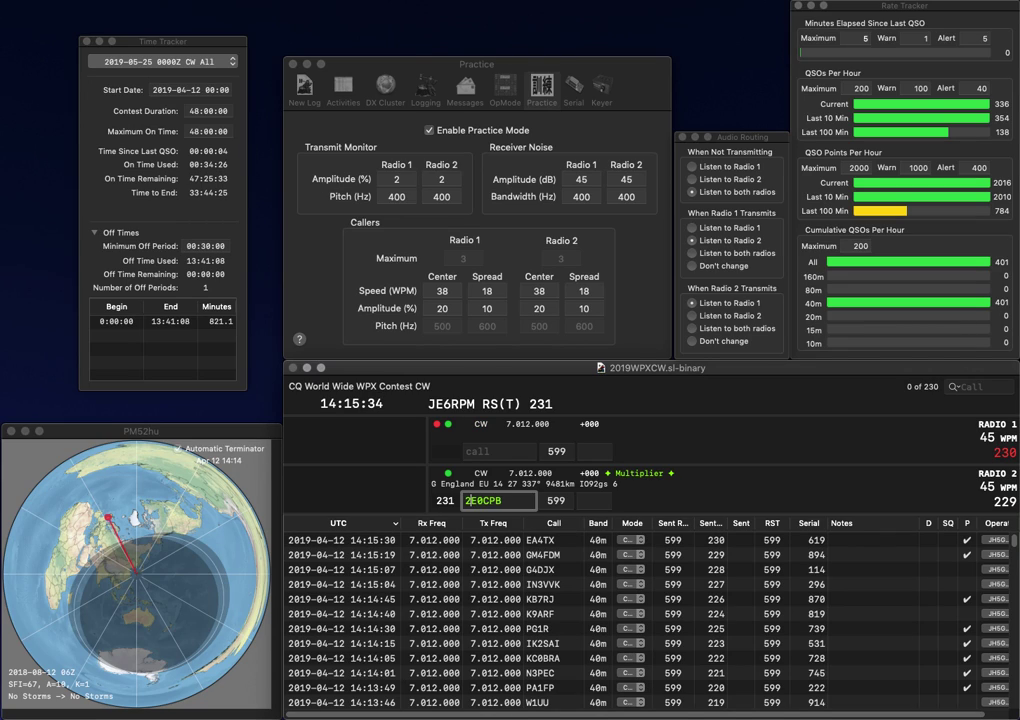
key("Up")
key("Return")
key("Return")
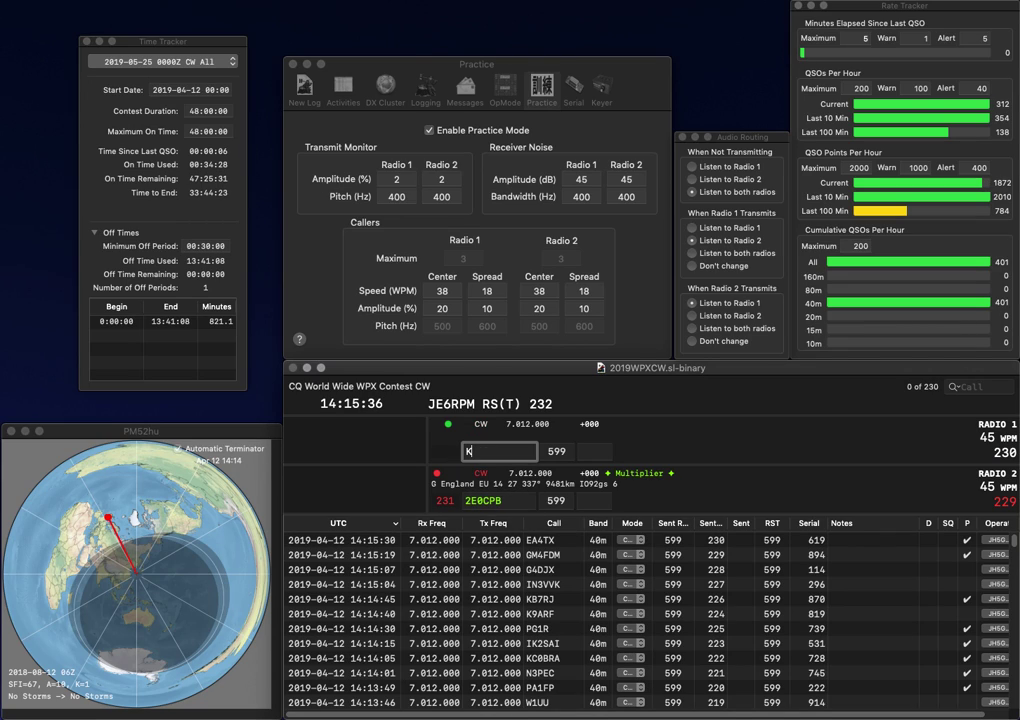
type("K3MAW")
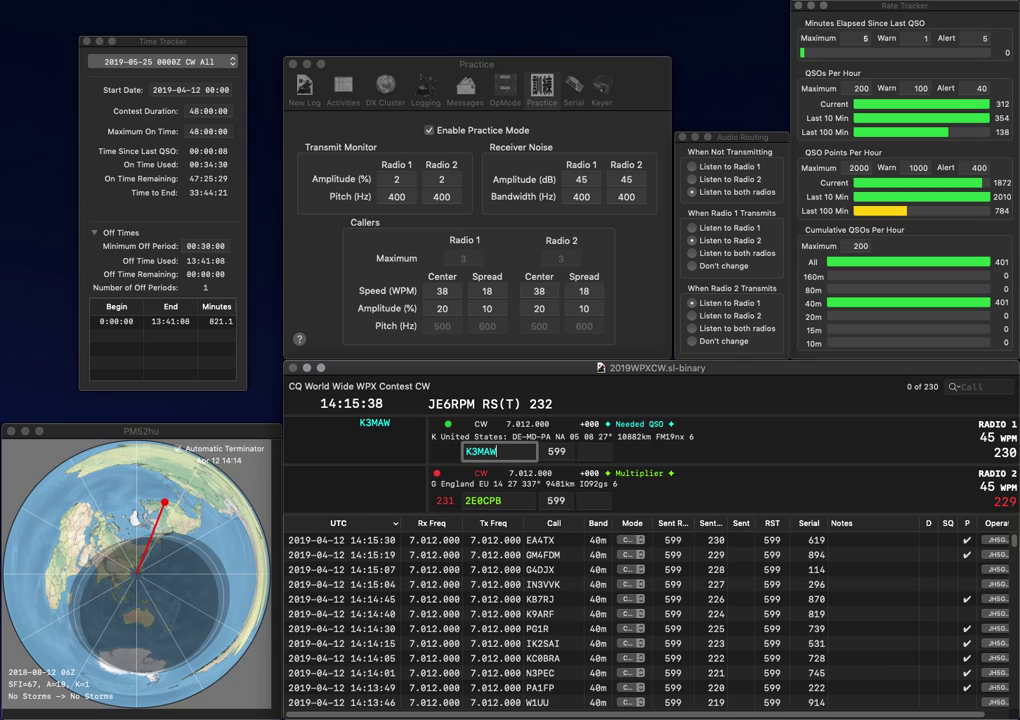
key("Return")
key("Left")
key("BackSpace")
type("?")
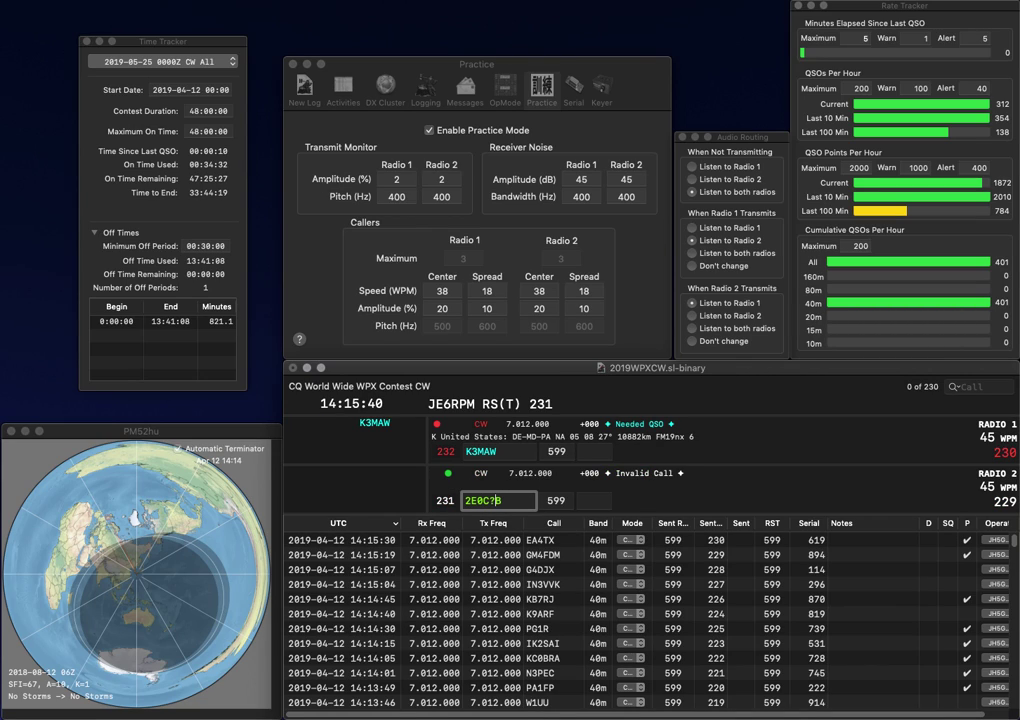
key("BackSpace")
key("BackSpace")
type("KP")
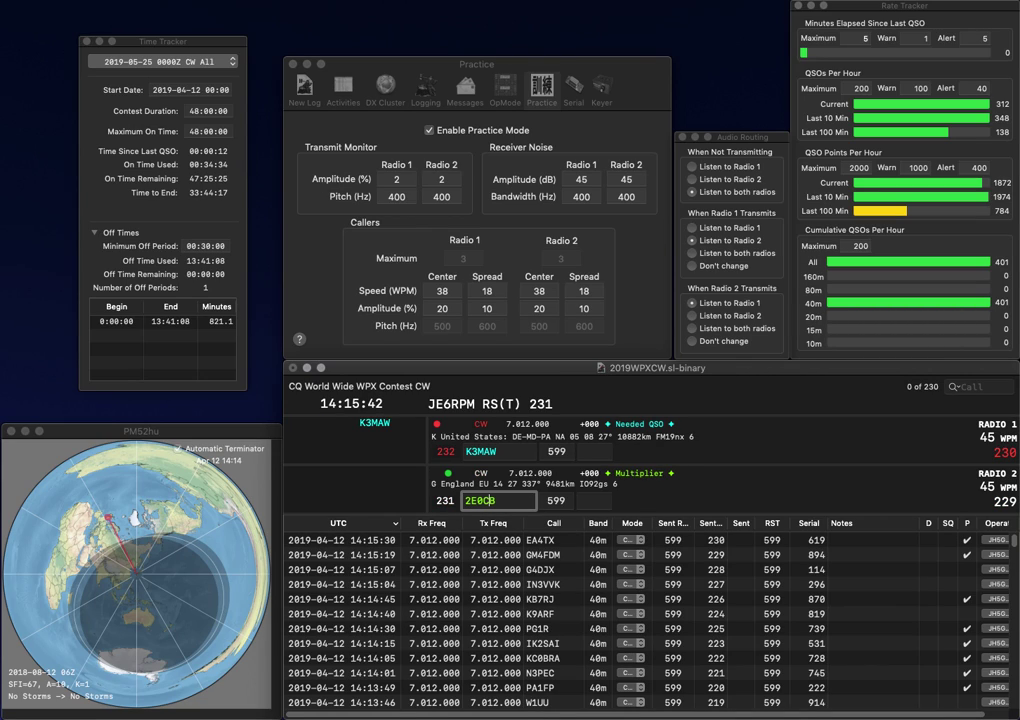
key("Delete")
type("D")
key("Return")
type("1")
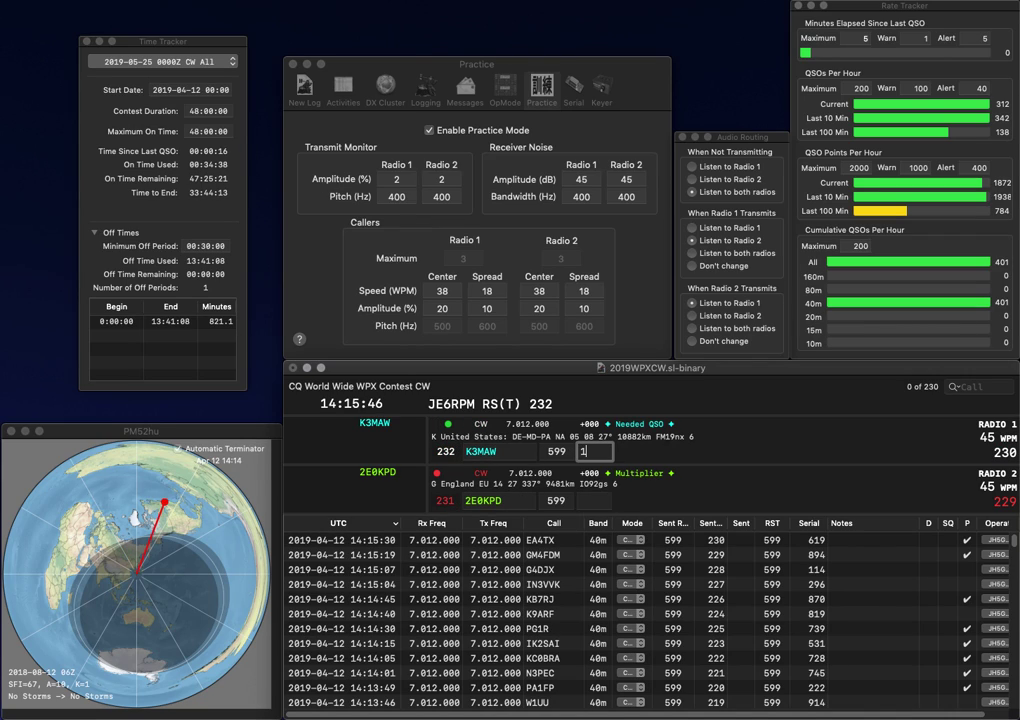
type("55")
key("Return")
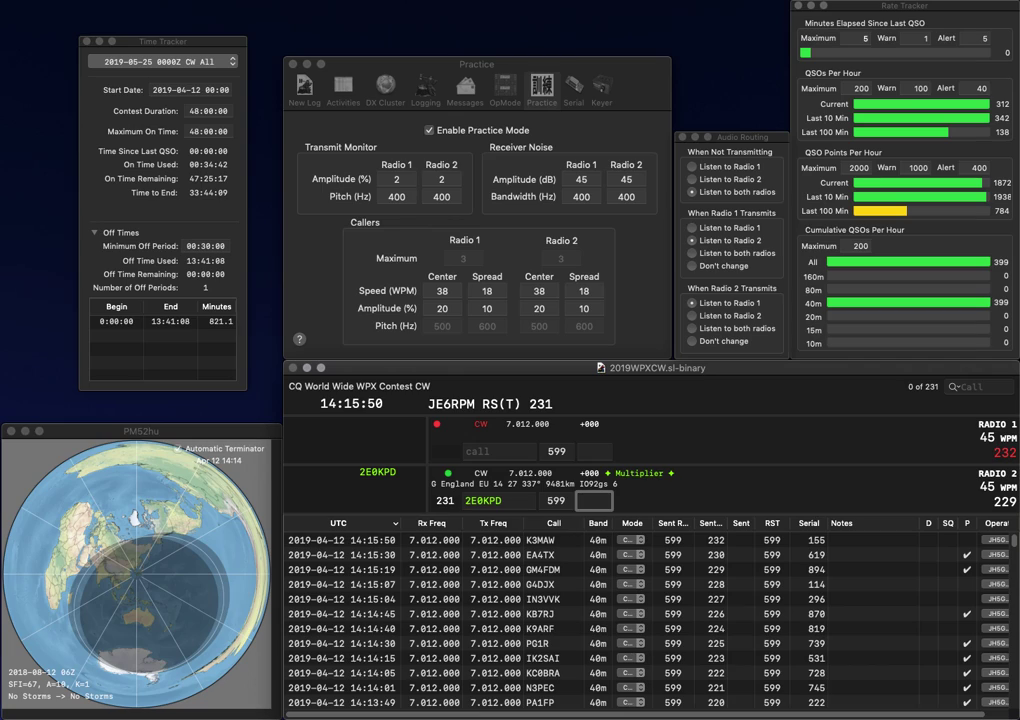
type("536")
key("Return")
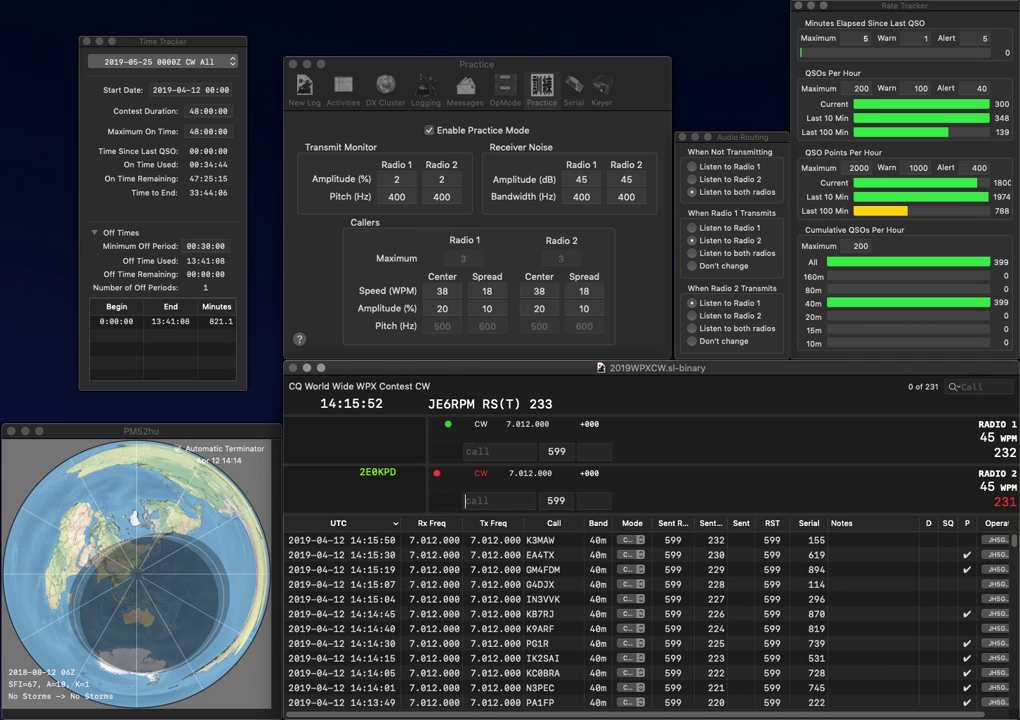
Enter and answer WX0EK on Radio 1, and answer the partial call YO4 on Radio 2
type("WX0EK")
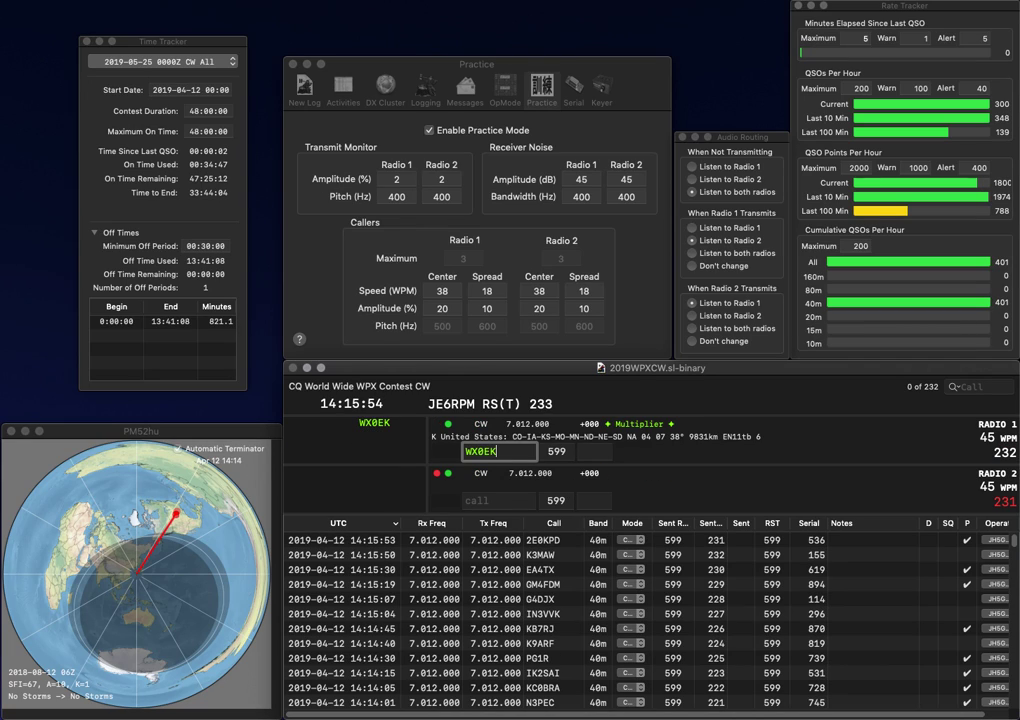
key("Return")
type("YO4D")
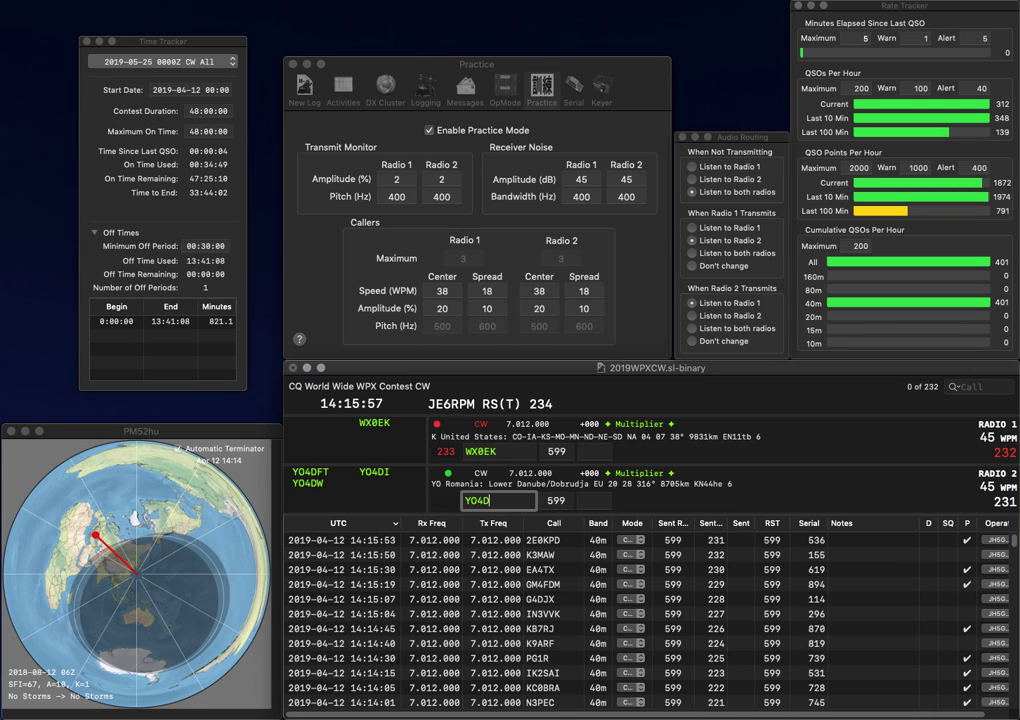
key("BackSpace")
key("Return")
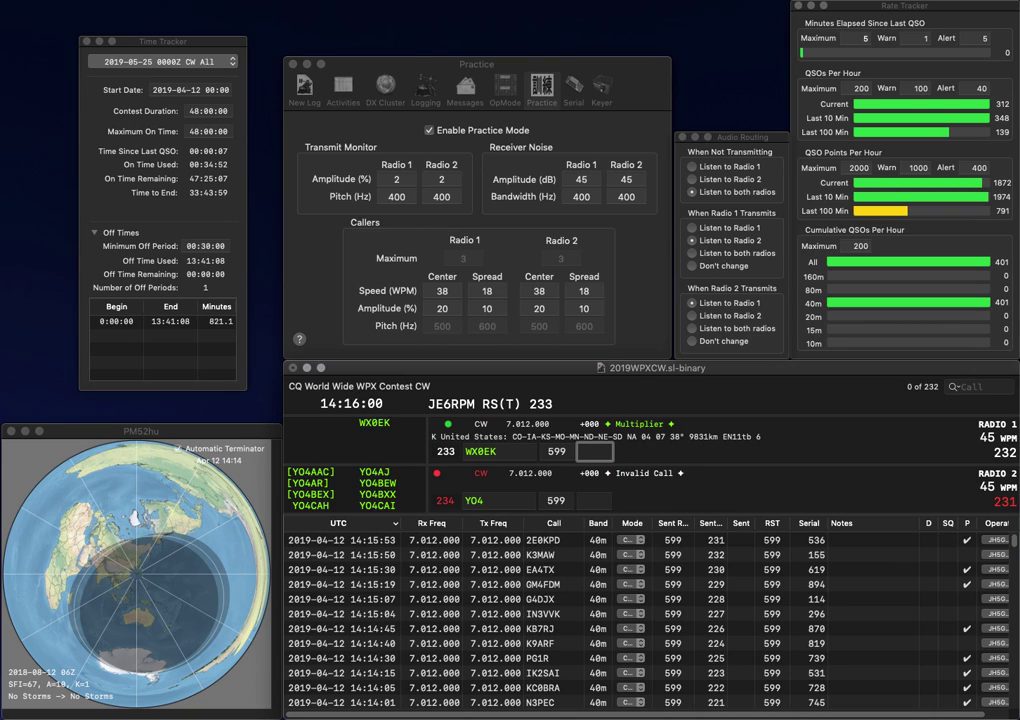
type("751")
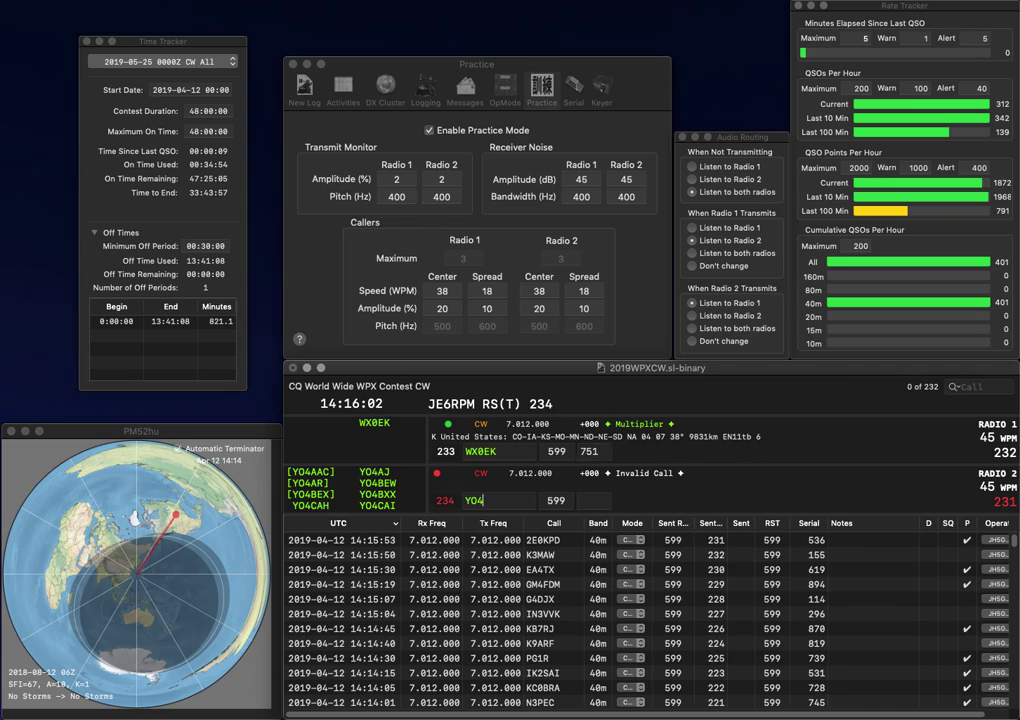
key("Return")
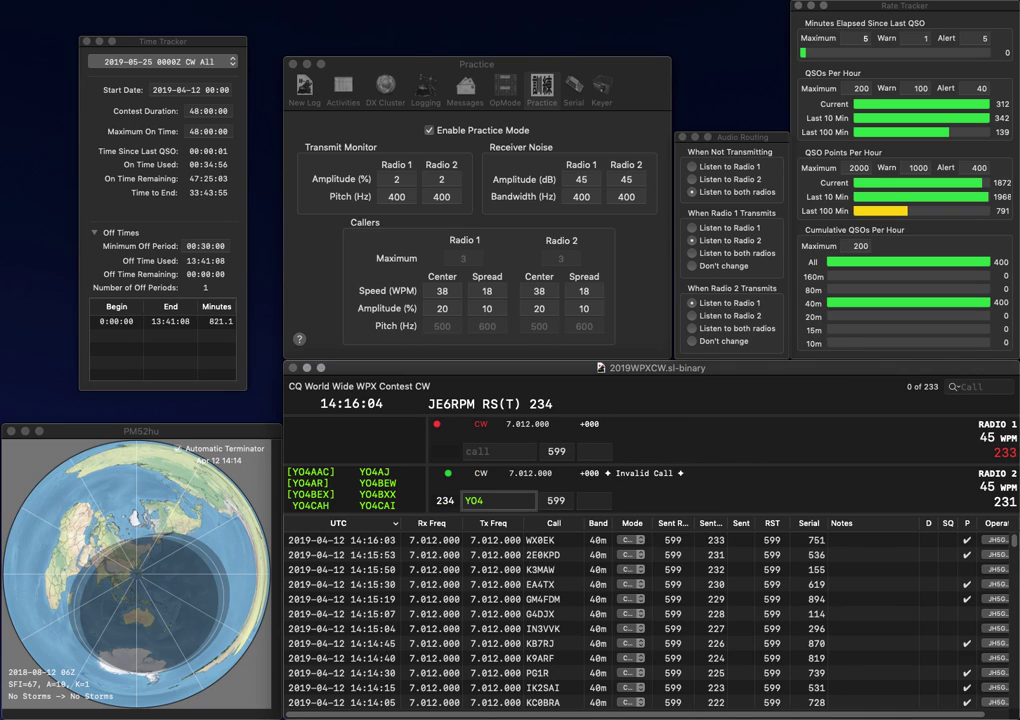
type("BEX")
key("Return")
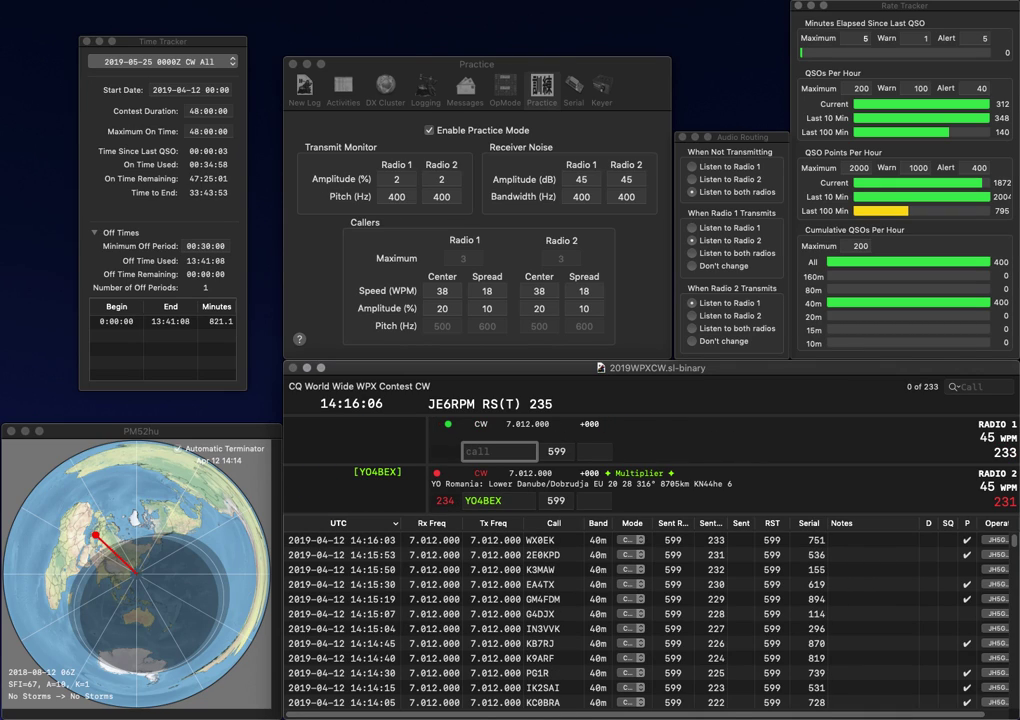
type("1RD")
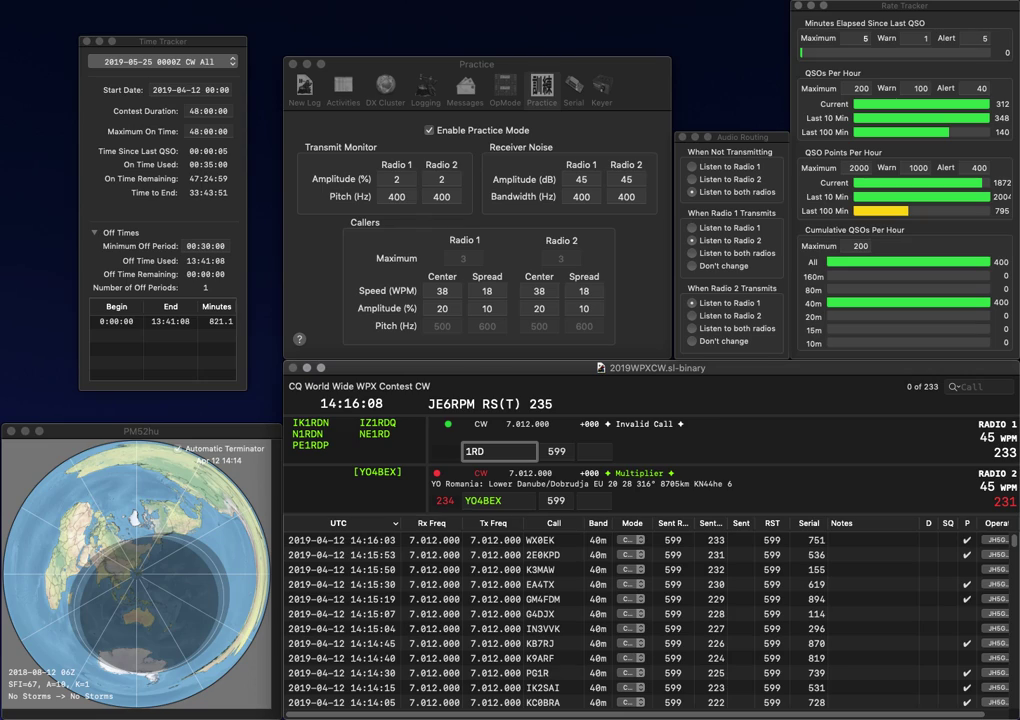
key("Return")
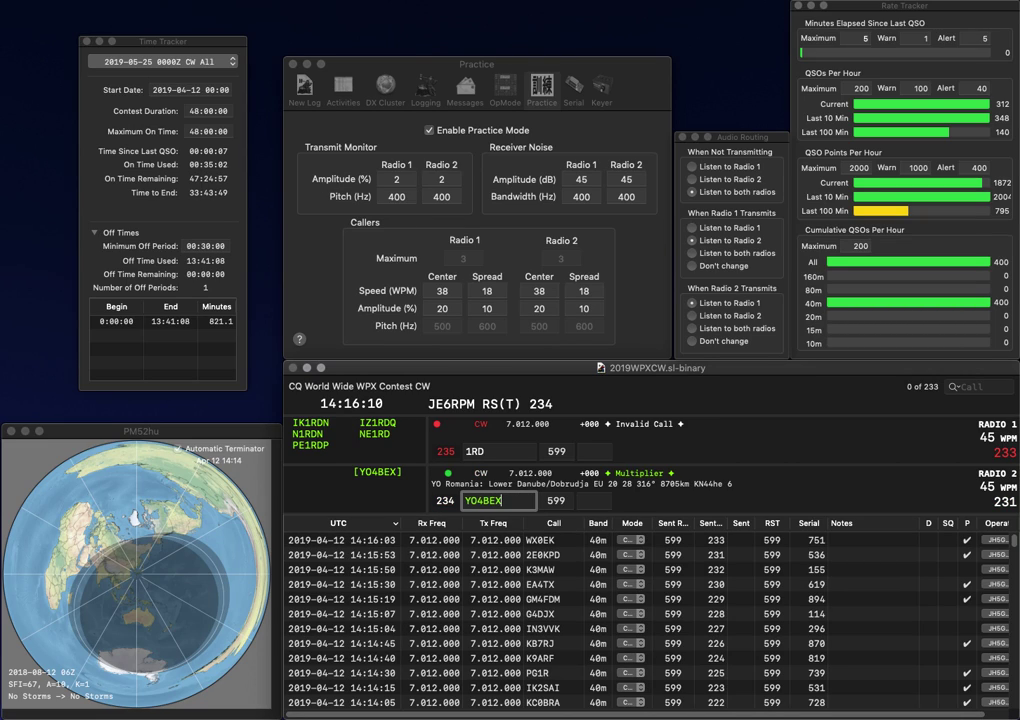
key("space")
type("7")
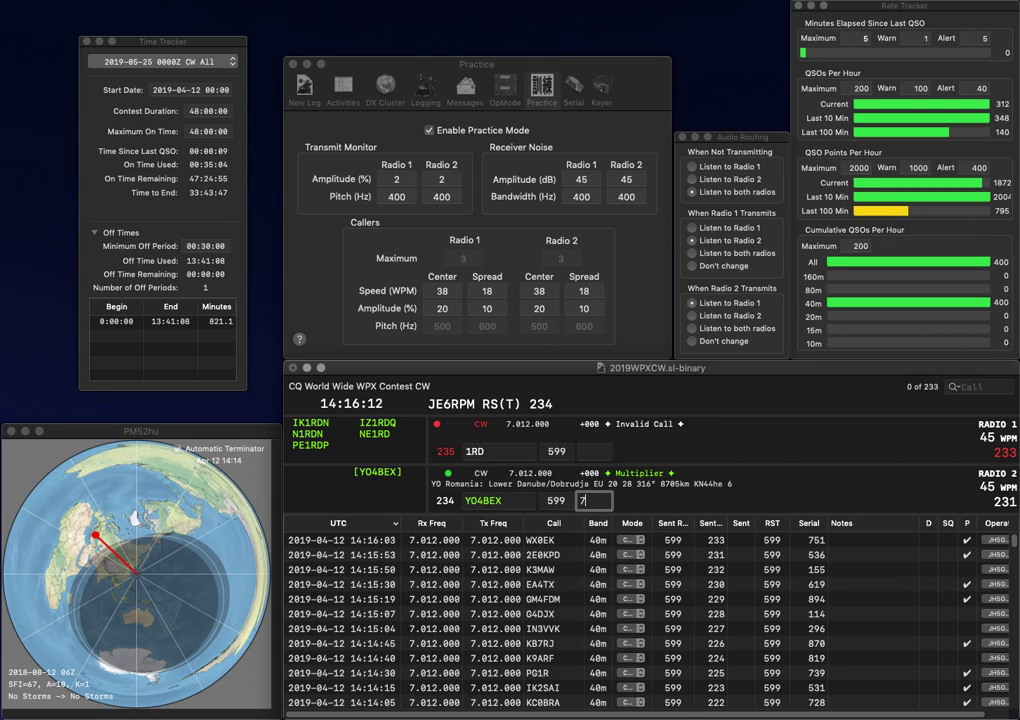
type("21")
key("Return")
type("BA")
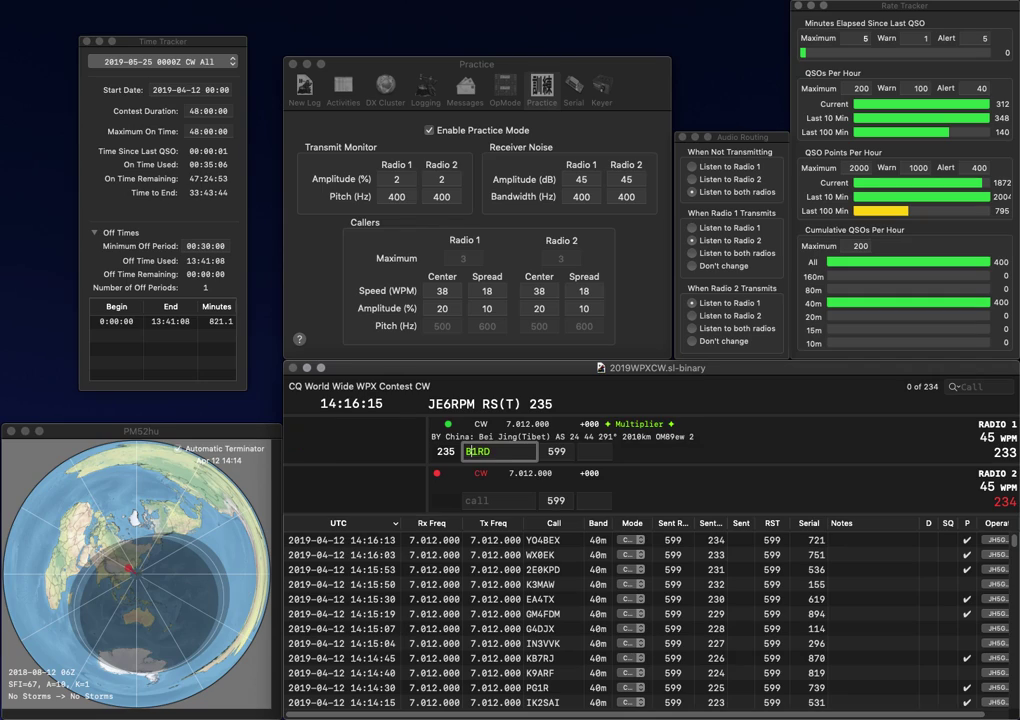
key("BackSpace")
type("B")
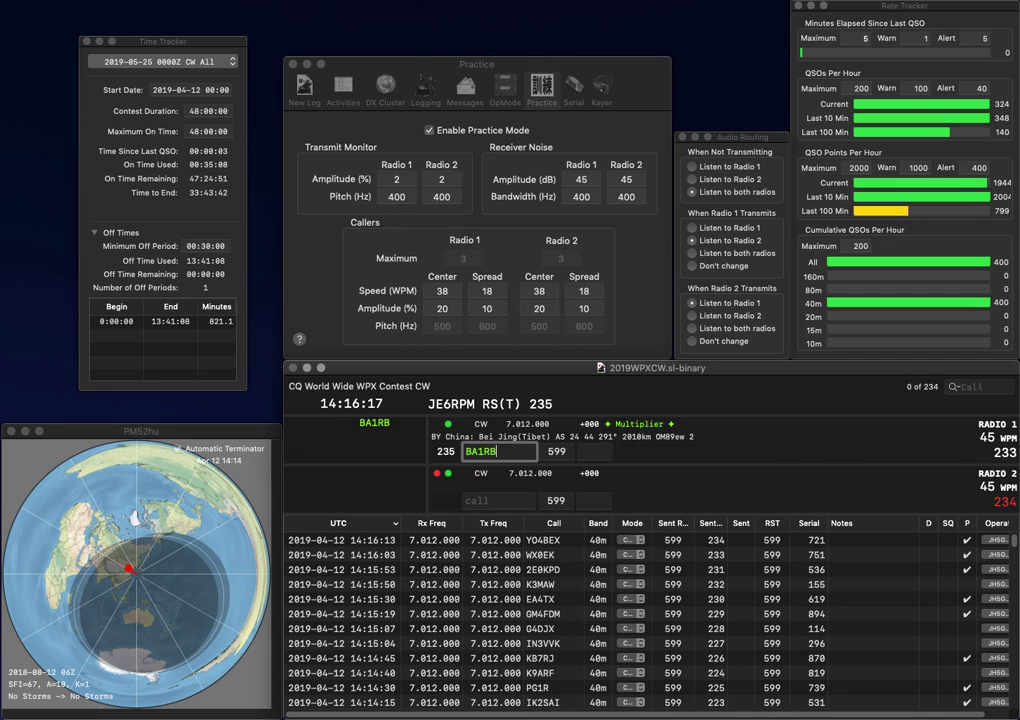
key("Return")
type("M0XOC")
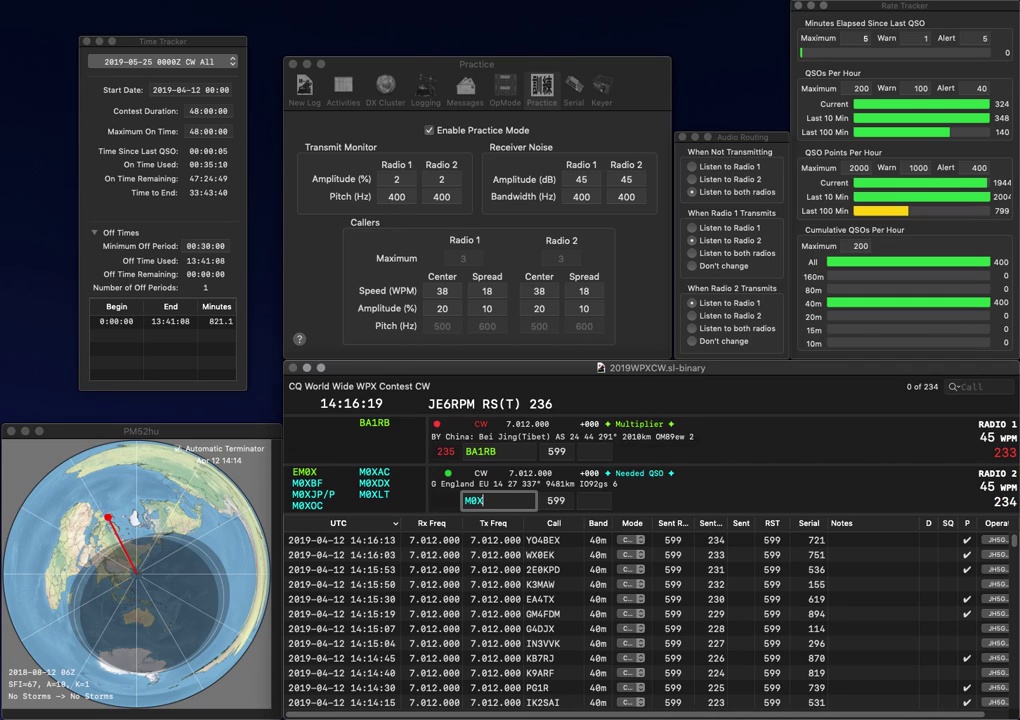
key("Return")
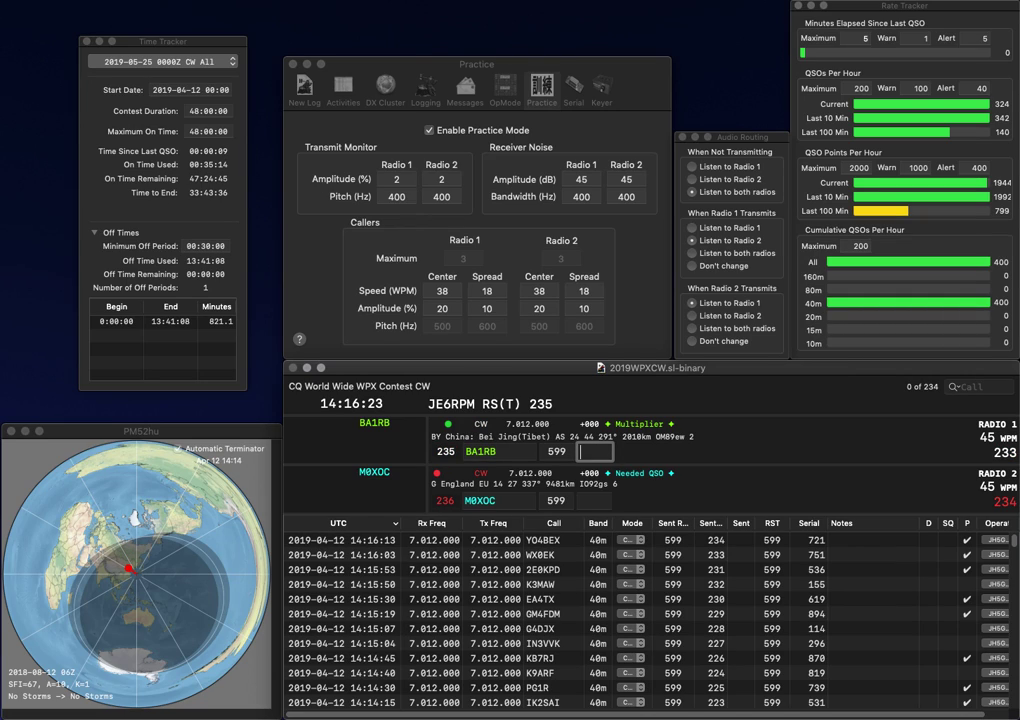
type("869")
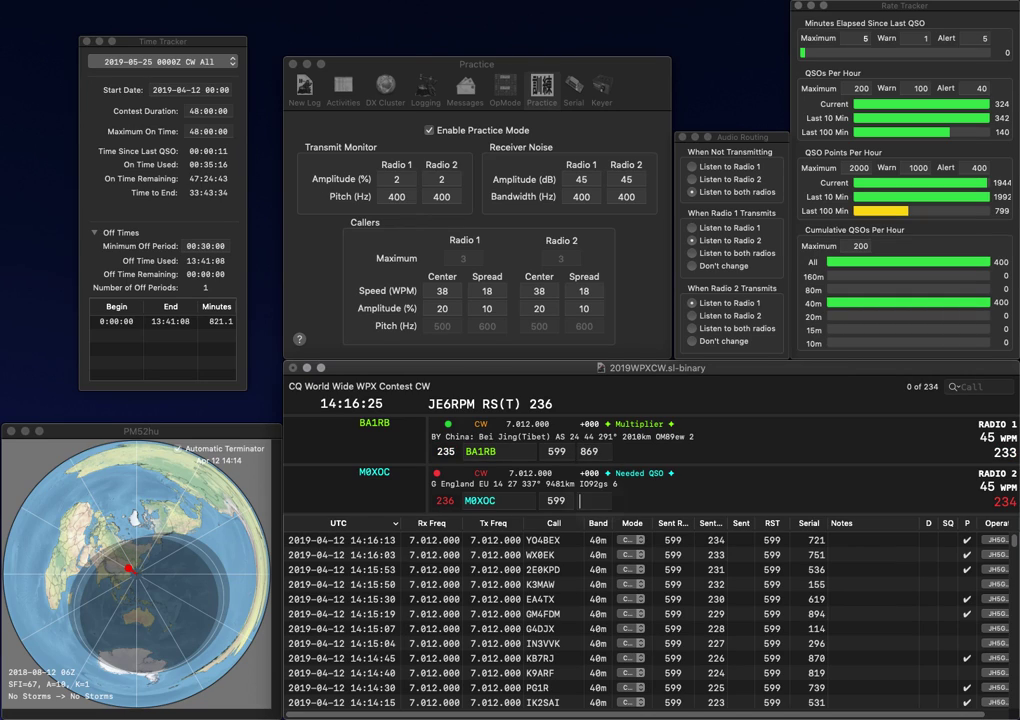
key("Return")
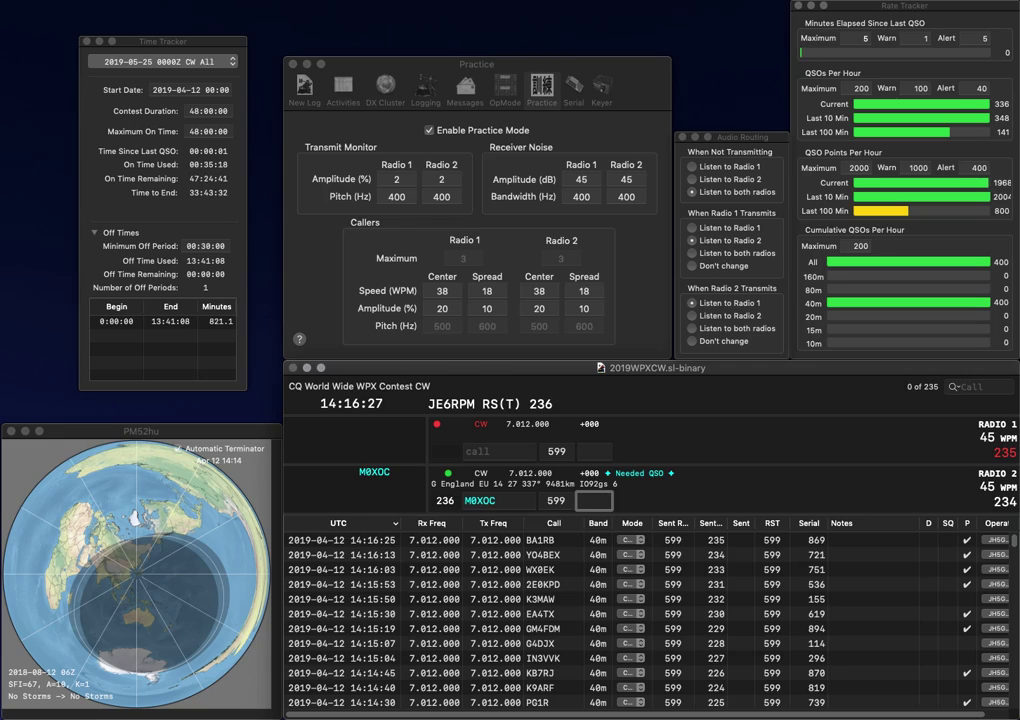
type("9")
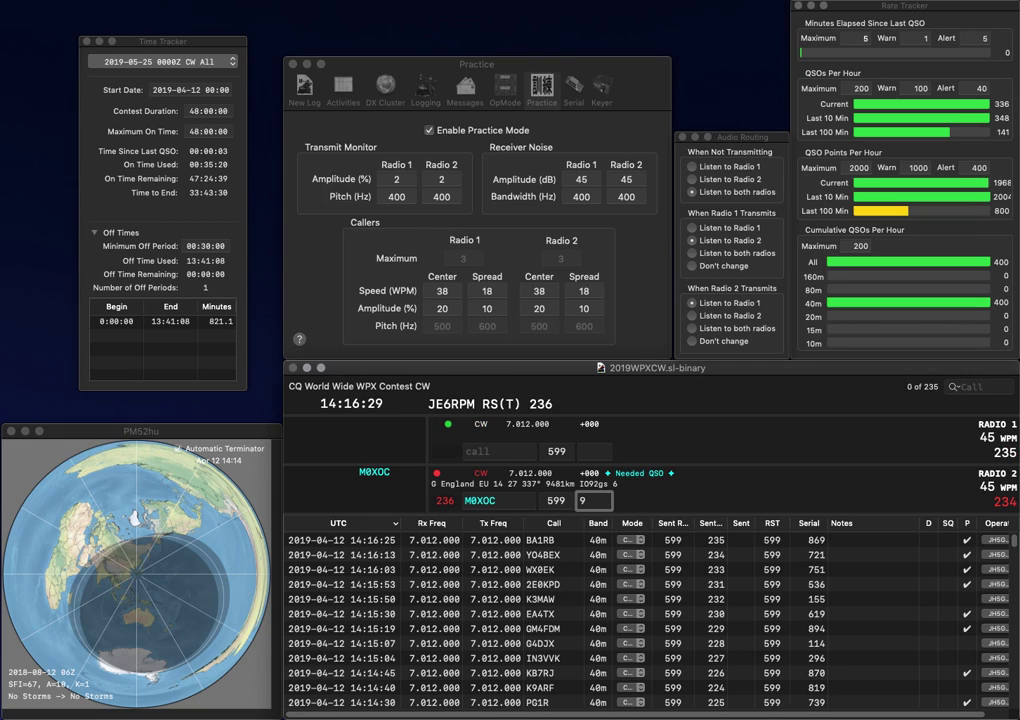
key("BackSpace")
type("84")
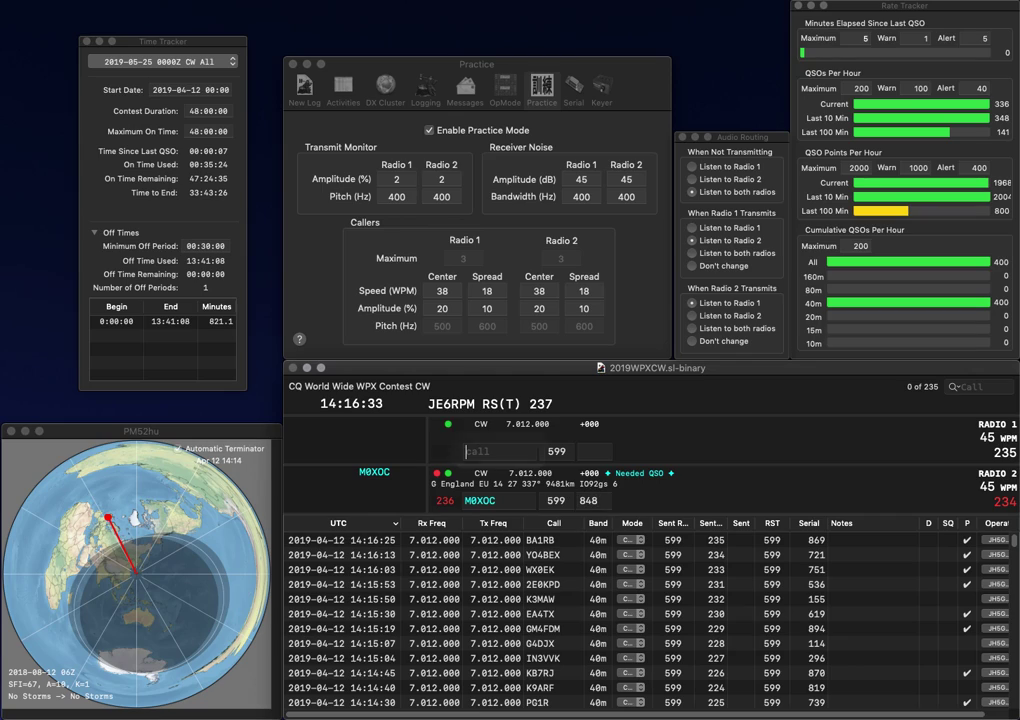
type("8")
key("Return")
Enter and answer K2VHW on Radio 1, and the partial call 3DKO on Radio 2
type("K")
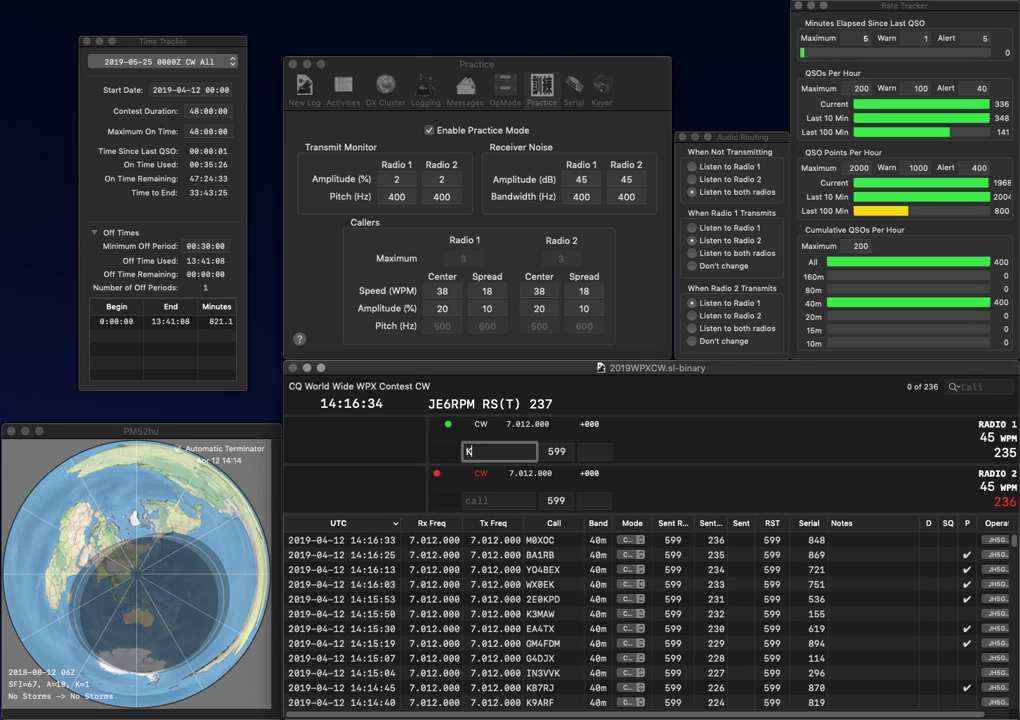
type("2VHW")
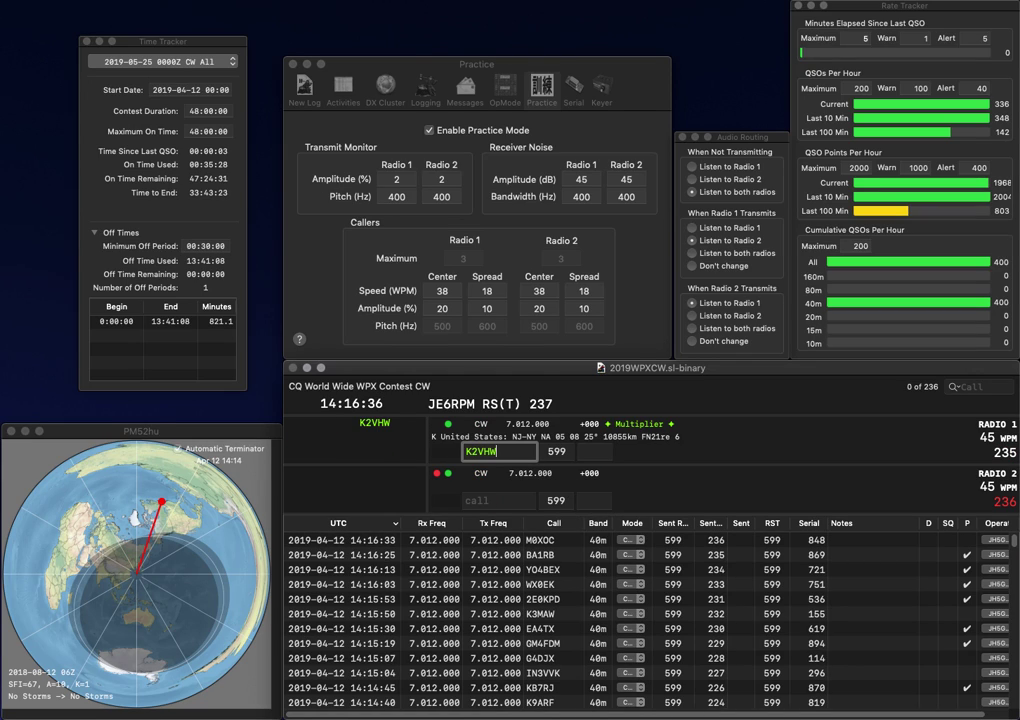
key("Return")
type("3DKO")
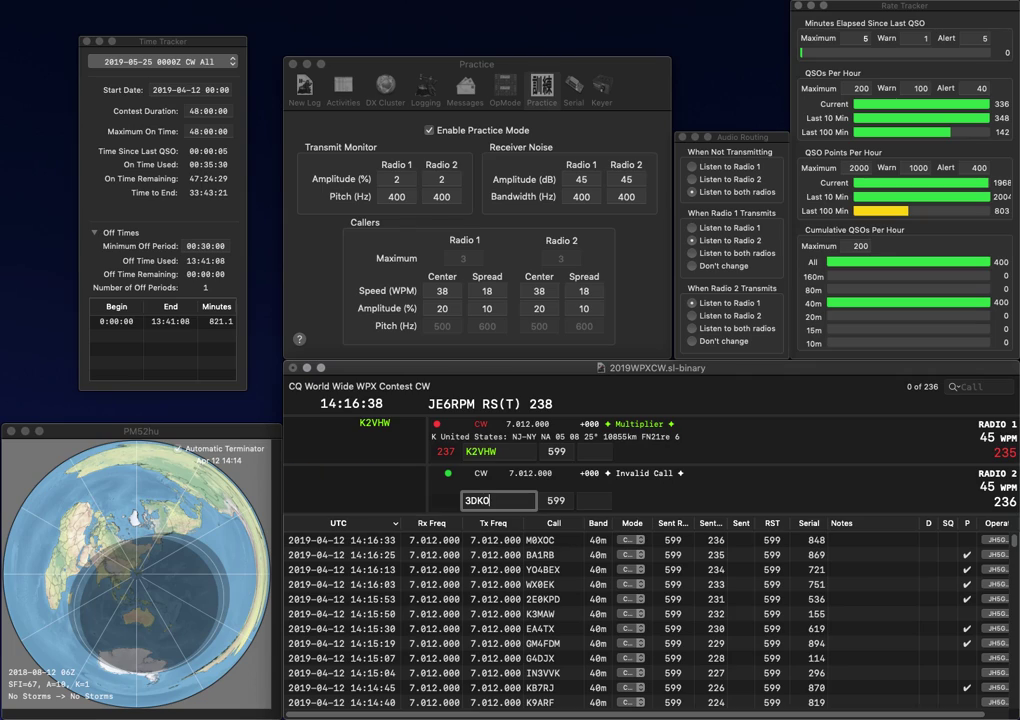
key("Return")
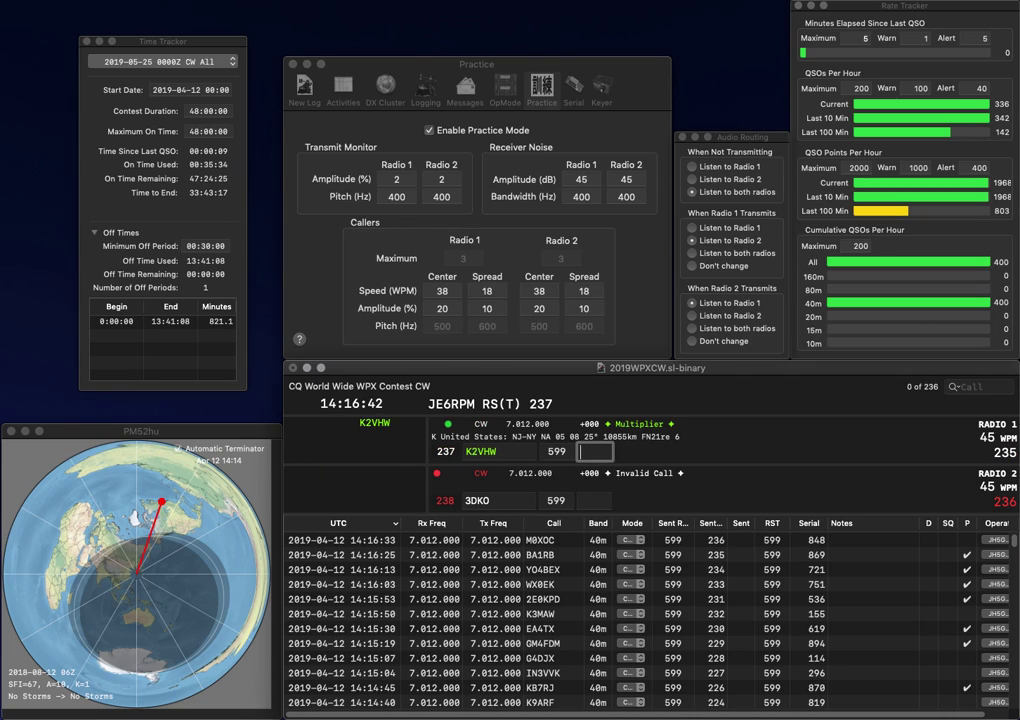
Log K2VHW on Radio 1 with received serial 825, and change Radio 2's call to BH3BKO and answer it
type("825")
key("Return")
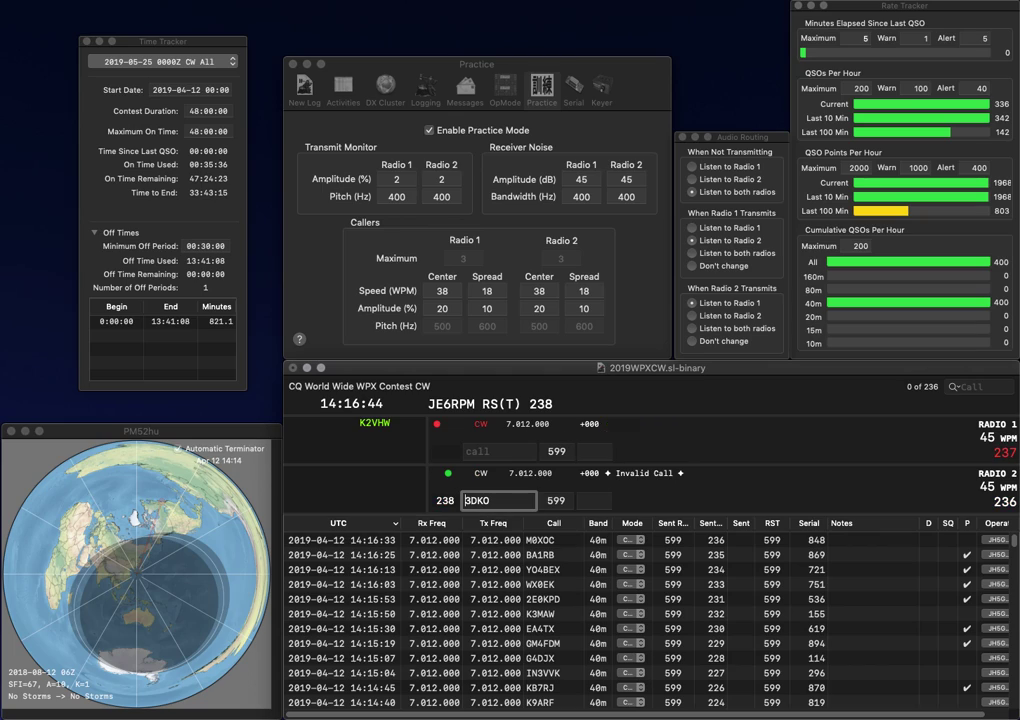
type("BH3B")
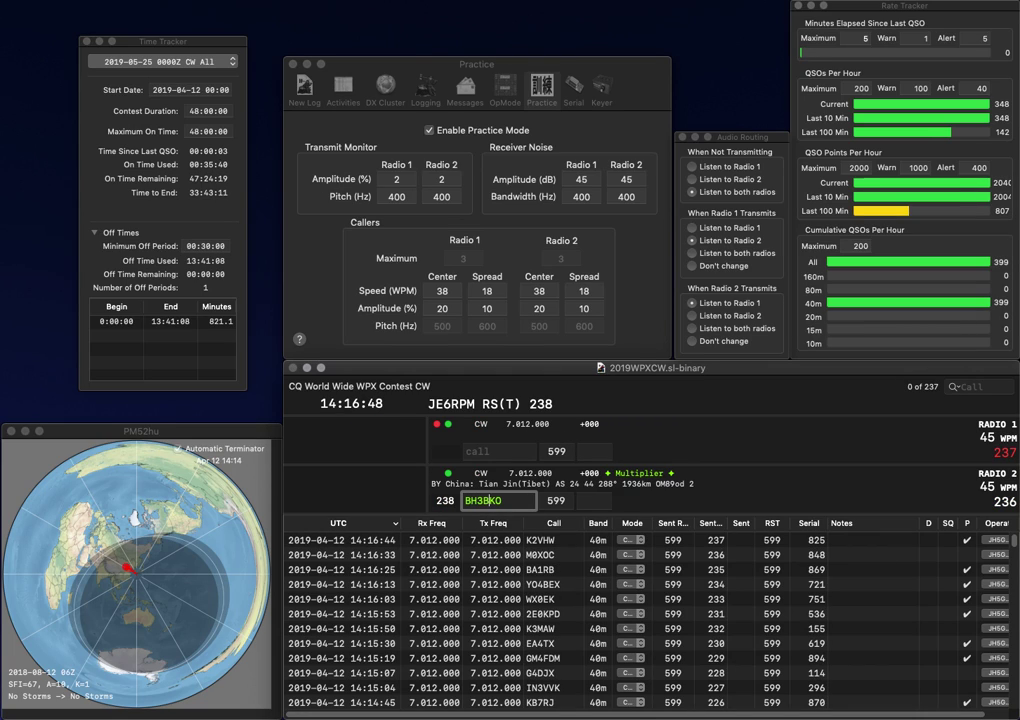
key("Return")
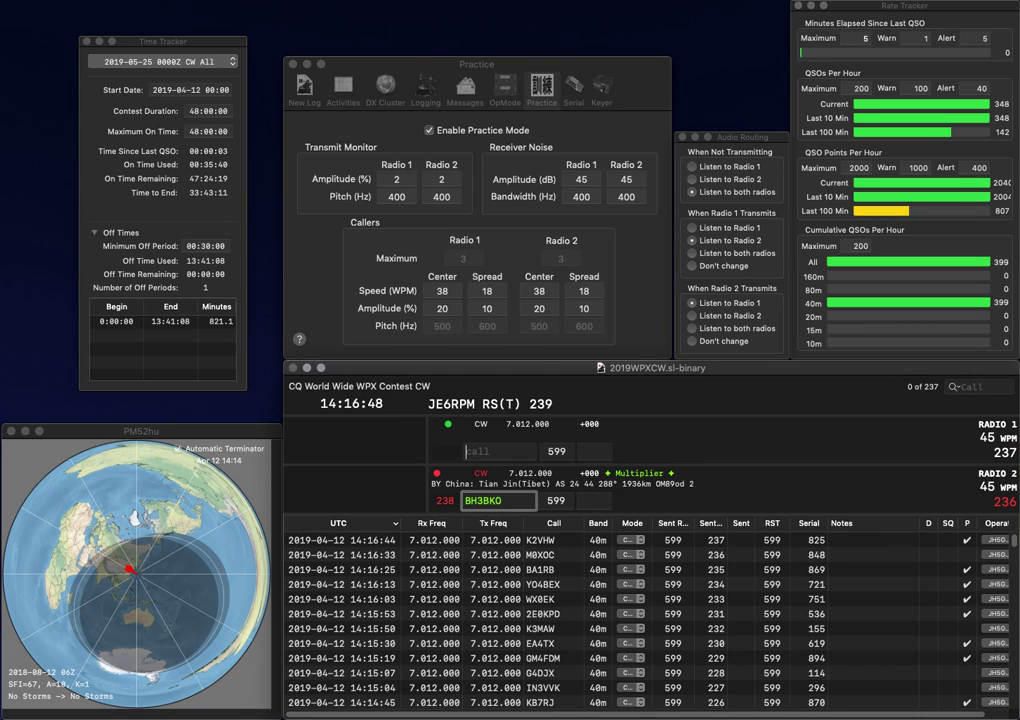
type("JAM")
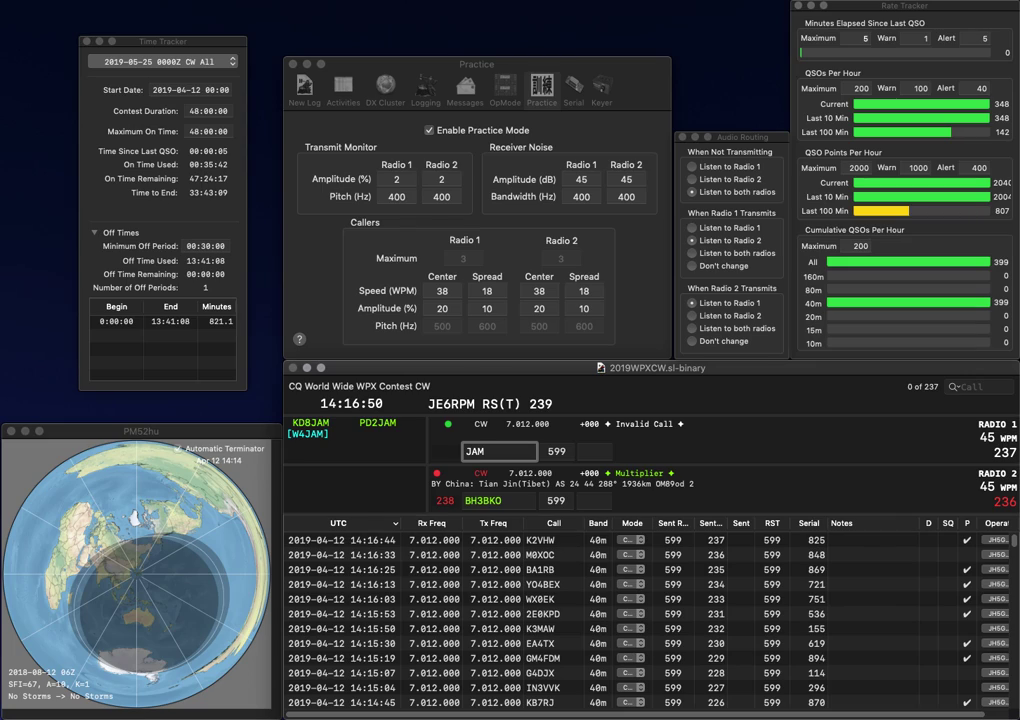
type("W4")
key("Return")
key("Left")
key("Left")
key("Left")
key("BackSpace")
type("4")
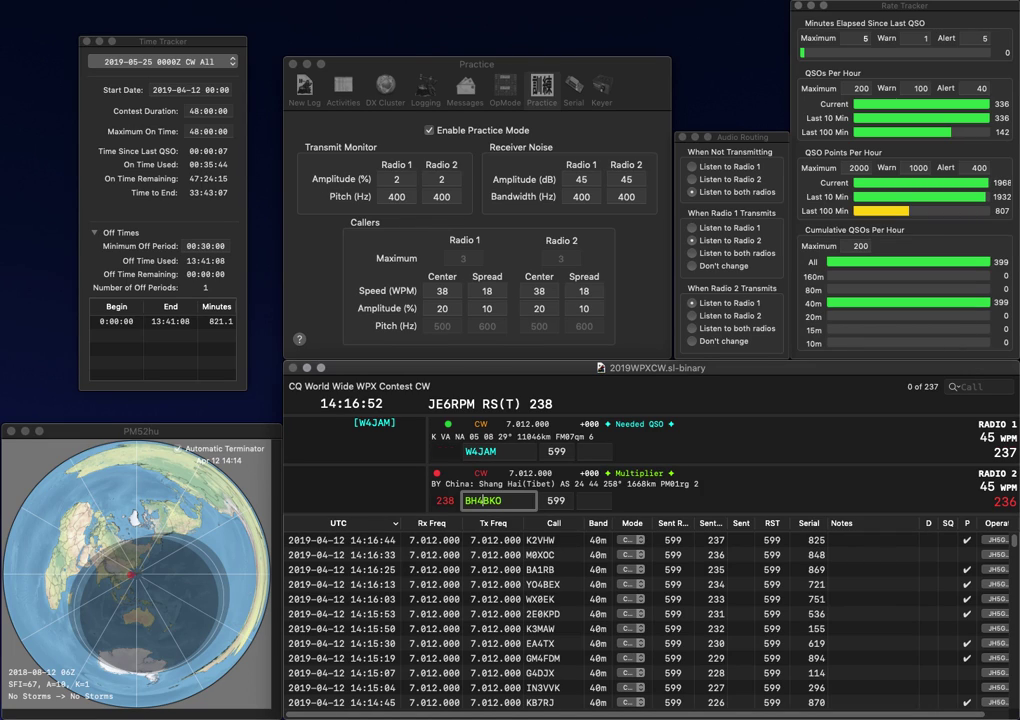
key("Return")
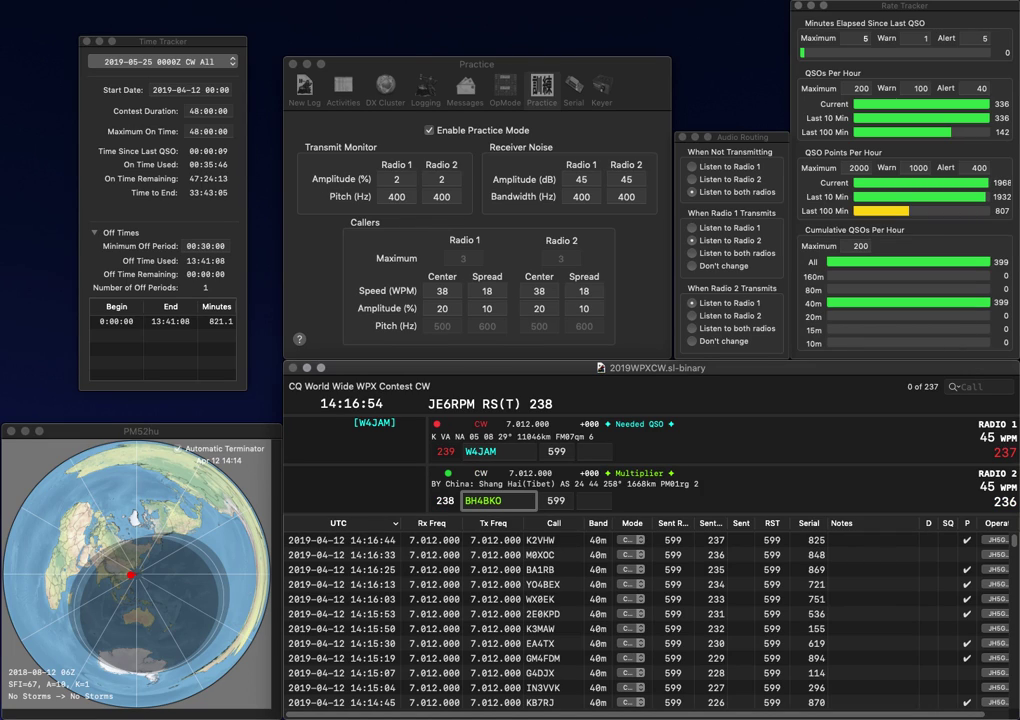
key("Delete")
type("D")
key("Return")
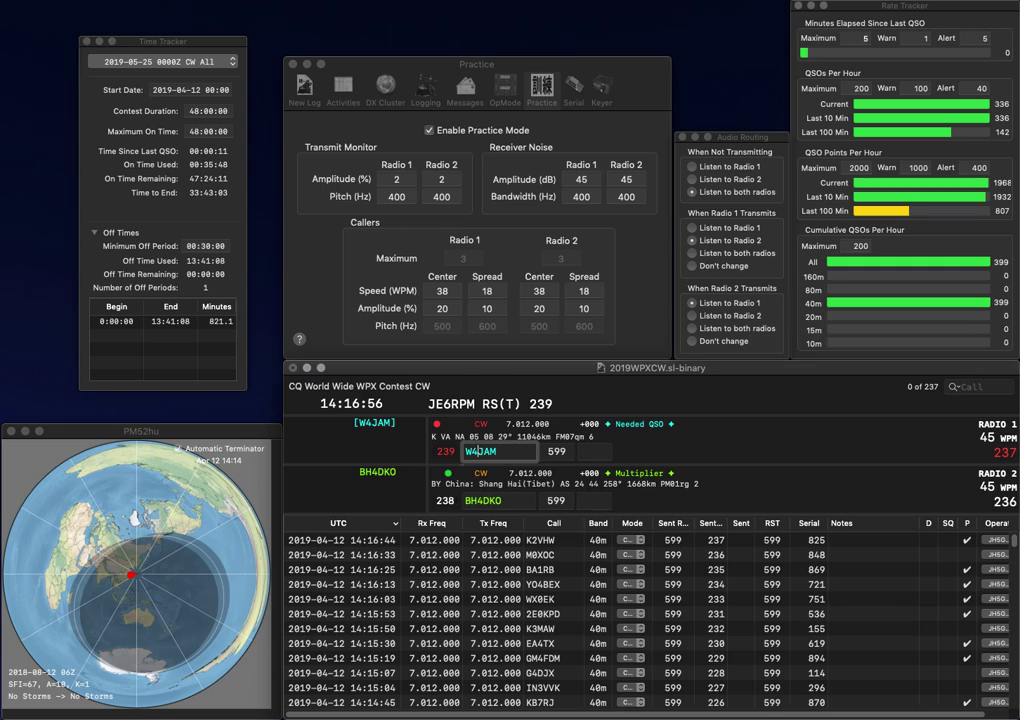
key("space")
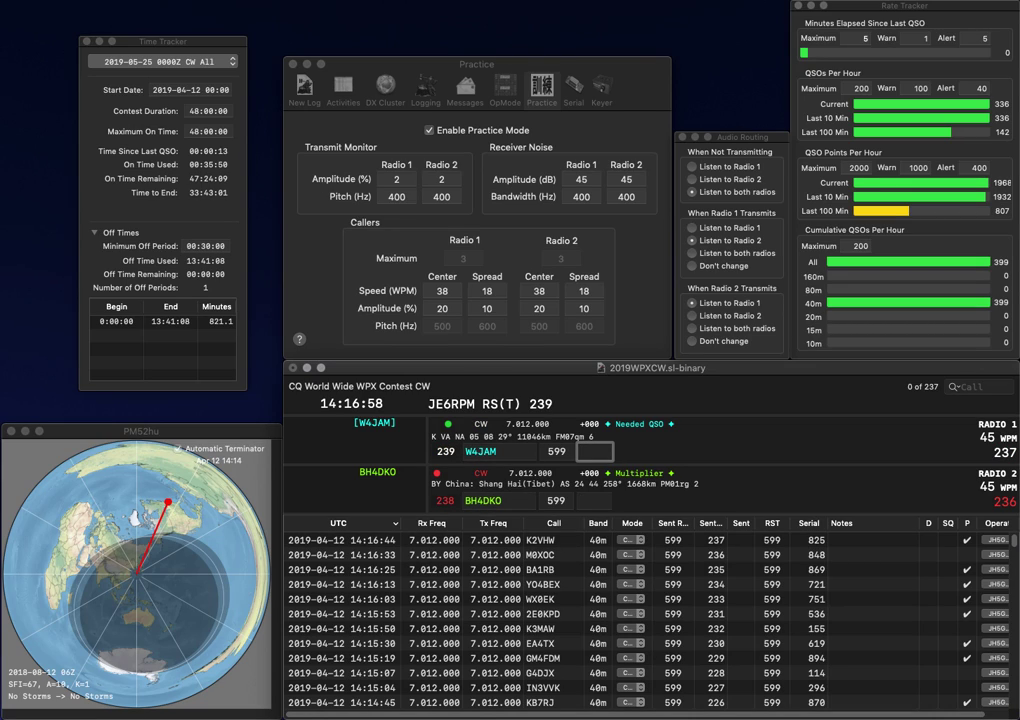
type("173")
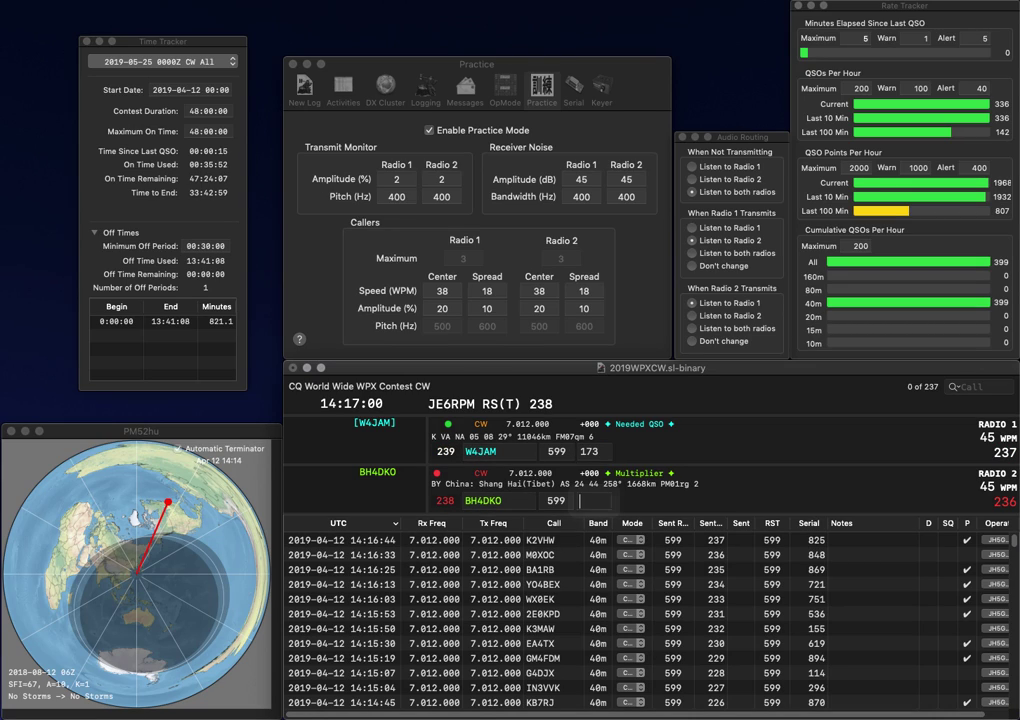
key("Return")
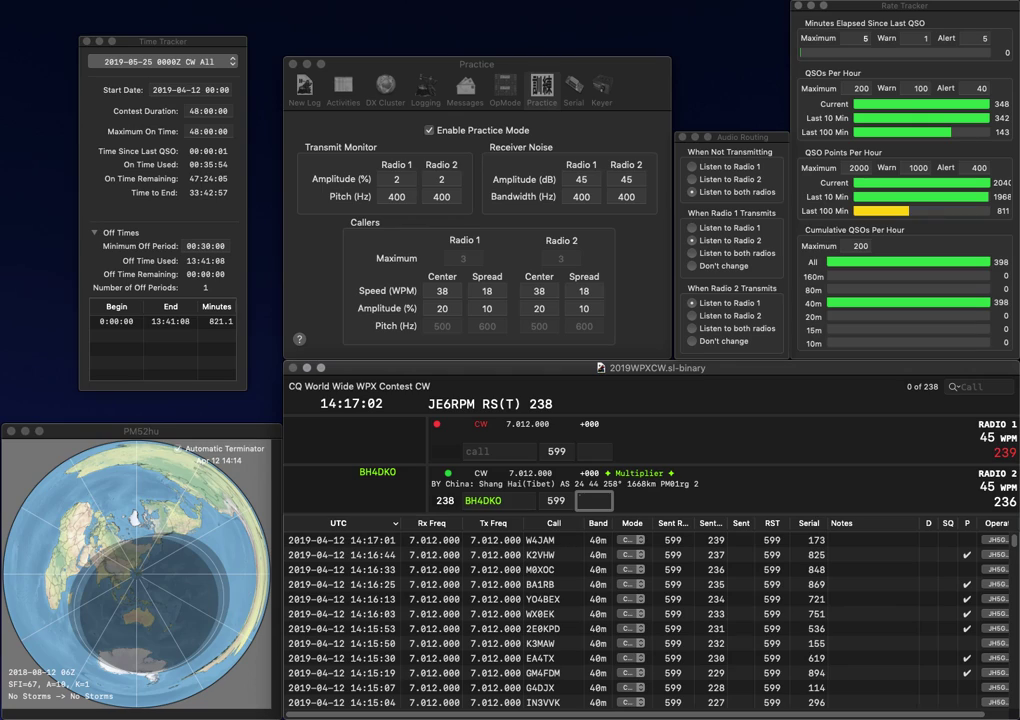
type("874")
key("Return")
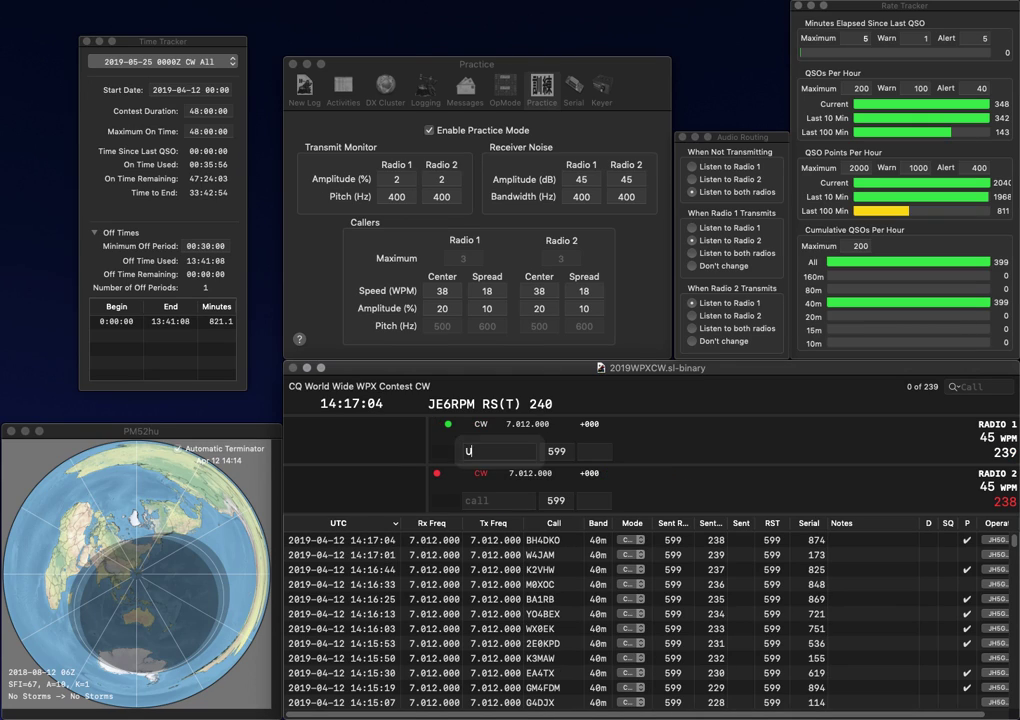
Enter and answer UT1FG on Radio 1 and TA2PI on Radio 2
type("UT1FG")
key("Return")
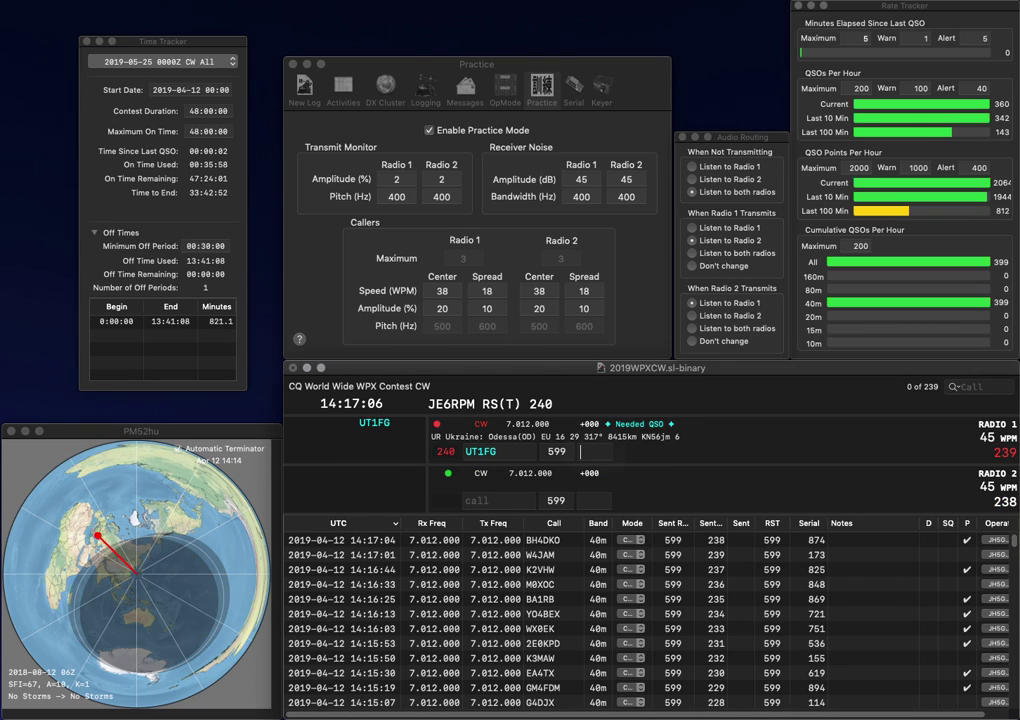
type("TA2PI")
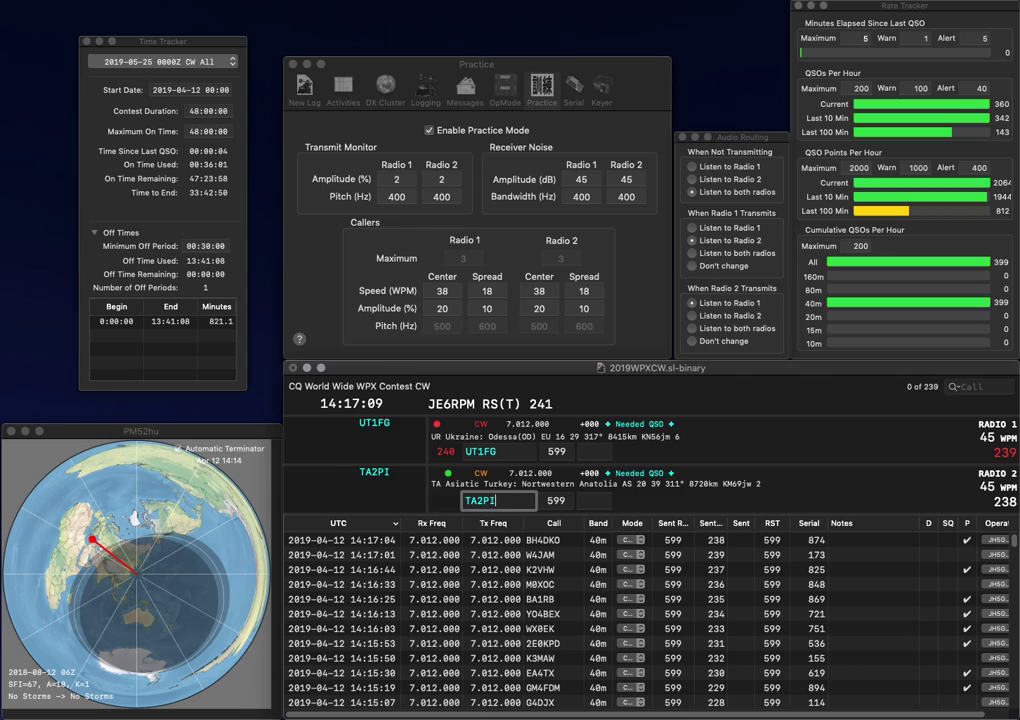
key("Return")
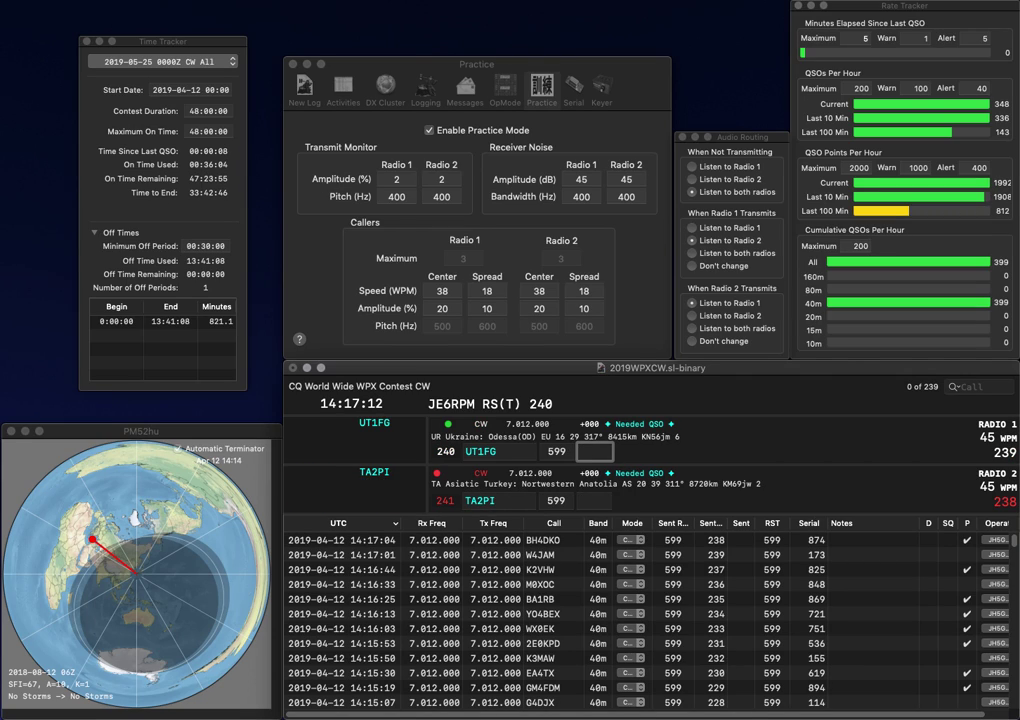
type("952")
key("Return")
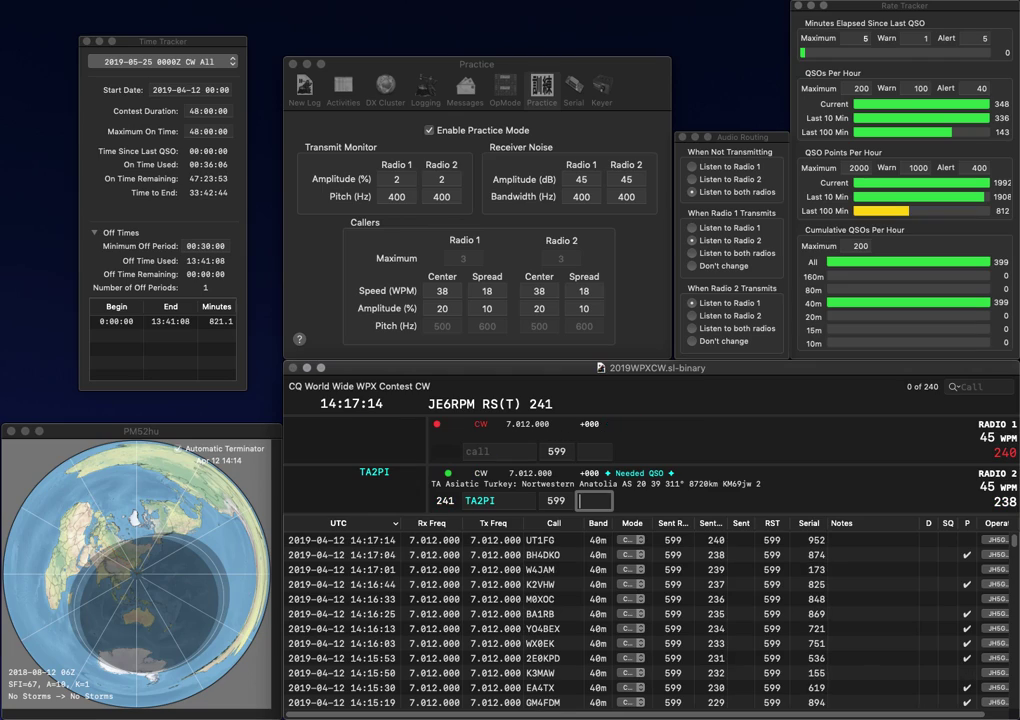
type("967")
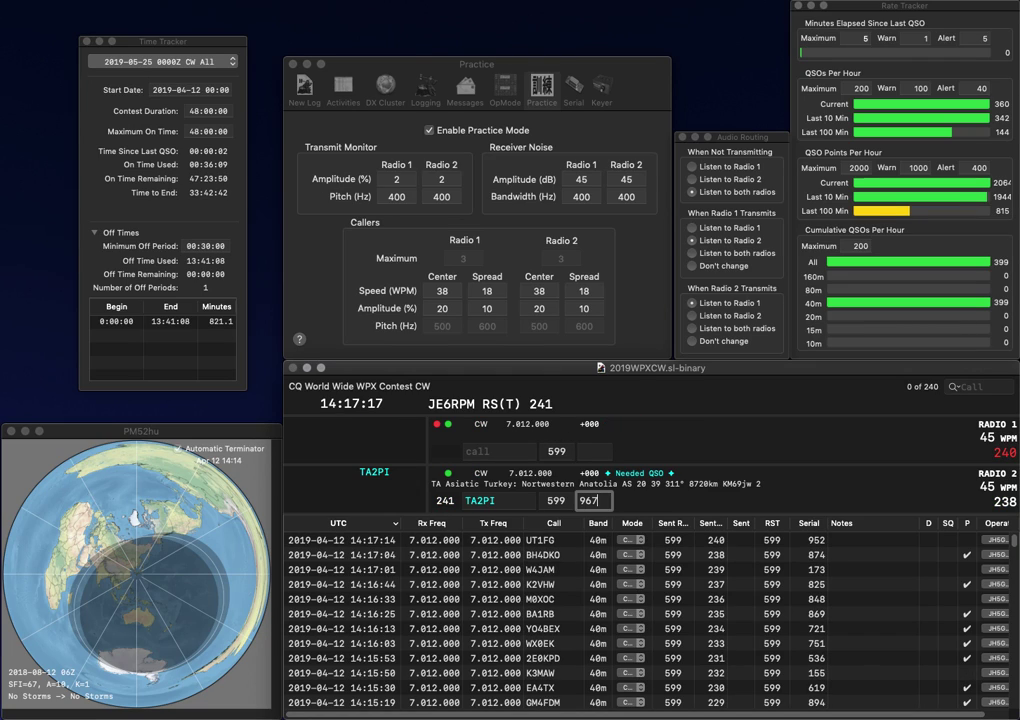
key("Return")
Enter and answer W7DXX on Radio 1 and S51KD on Radio 2
type("W7DXX")
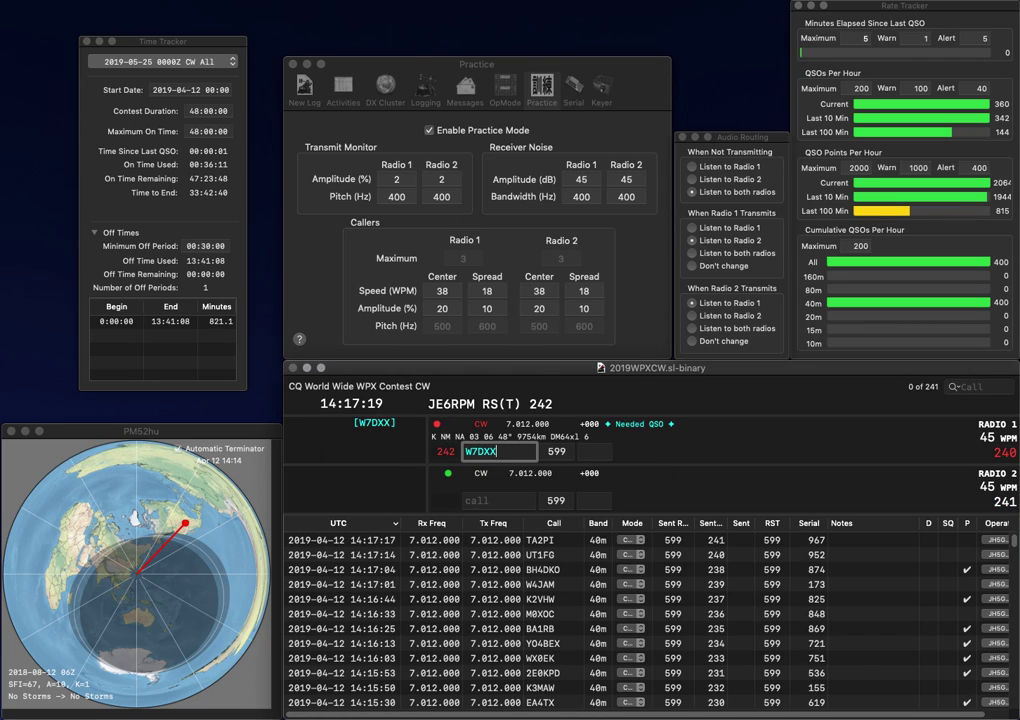
key("Return")
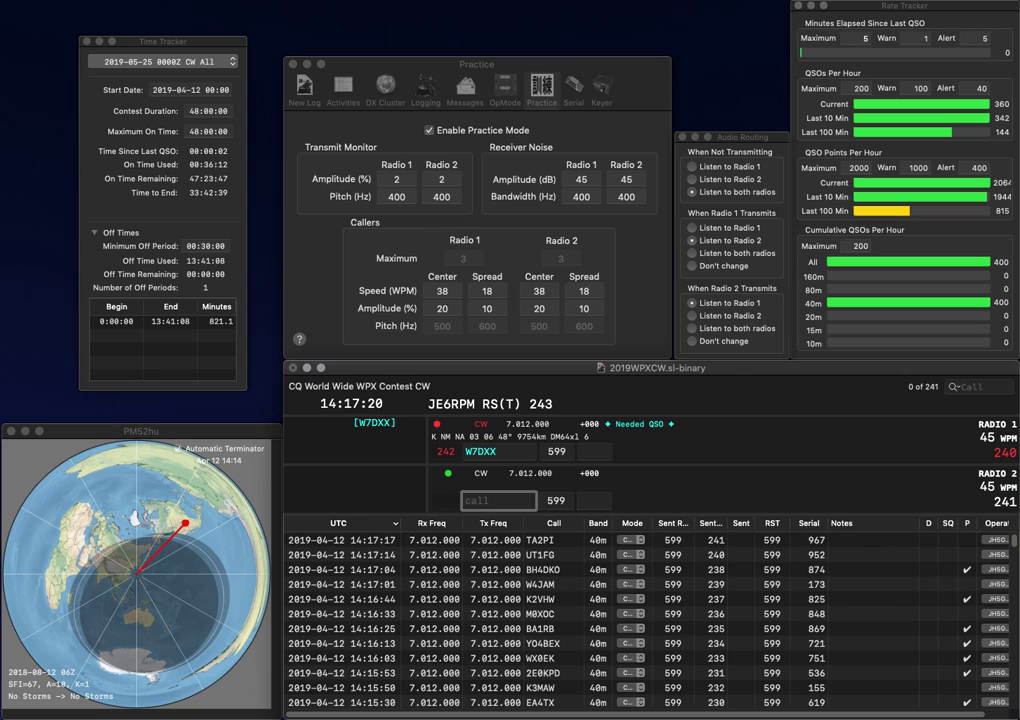
type("S51KD")
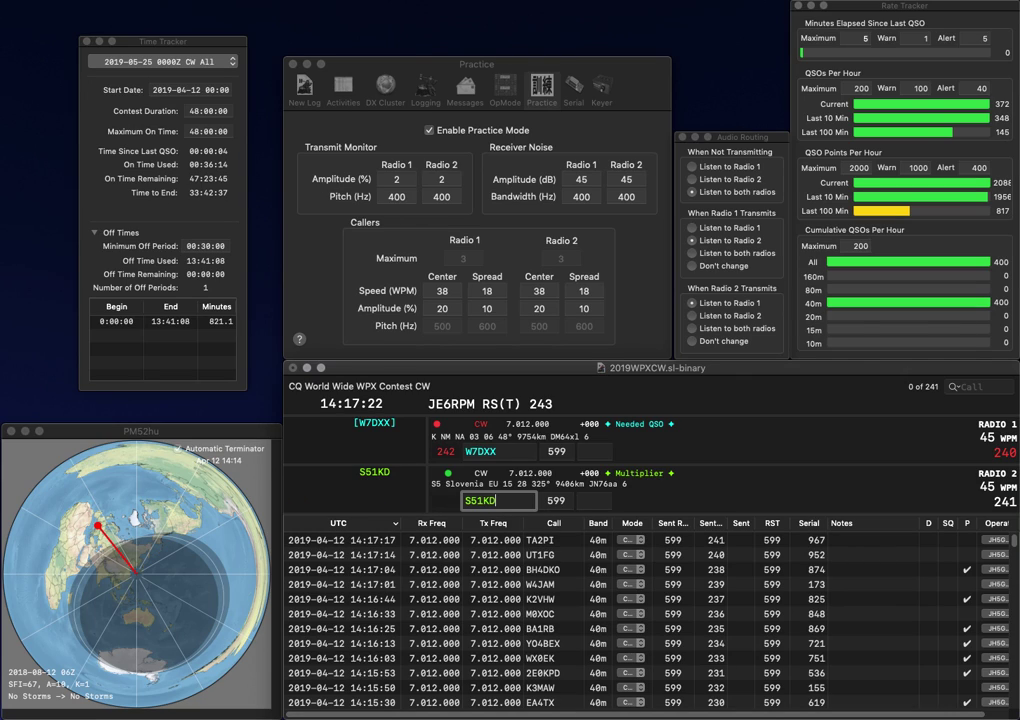
key("Return")
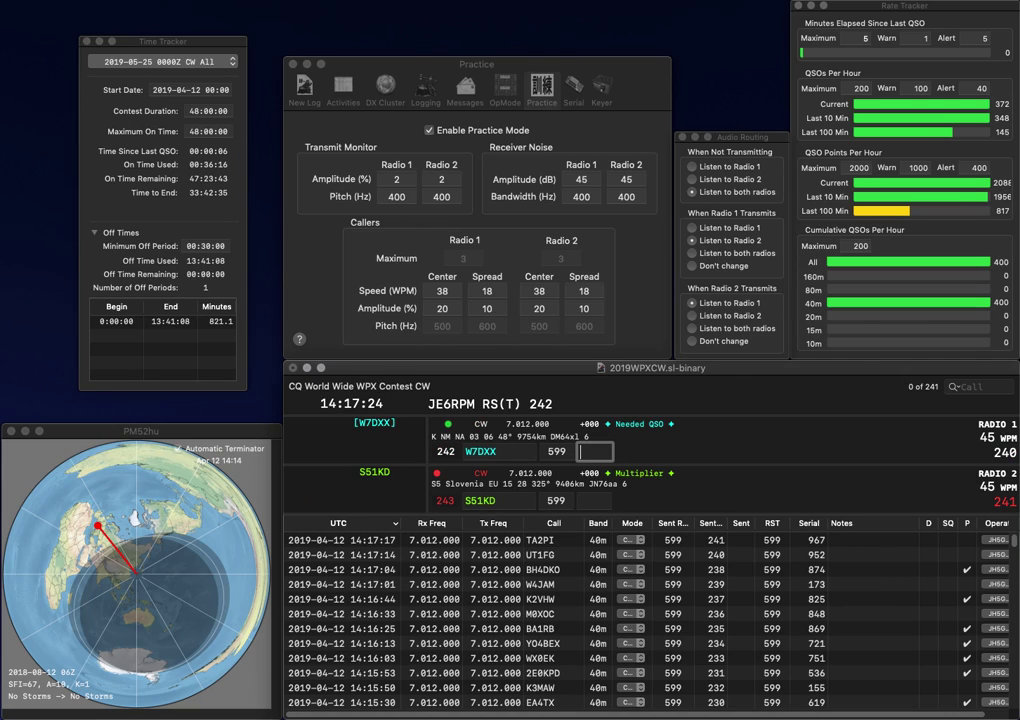
Log W7DXX on Radio 1 with received serial 909 and S51KD on Radio 2 with received serial 356
type("989")
key("Return")
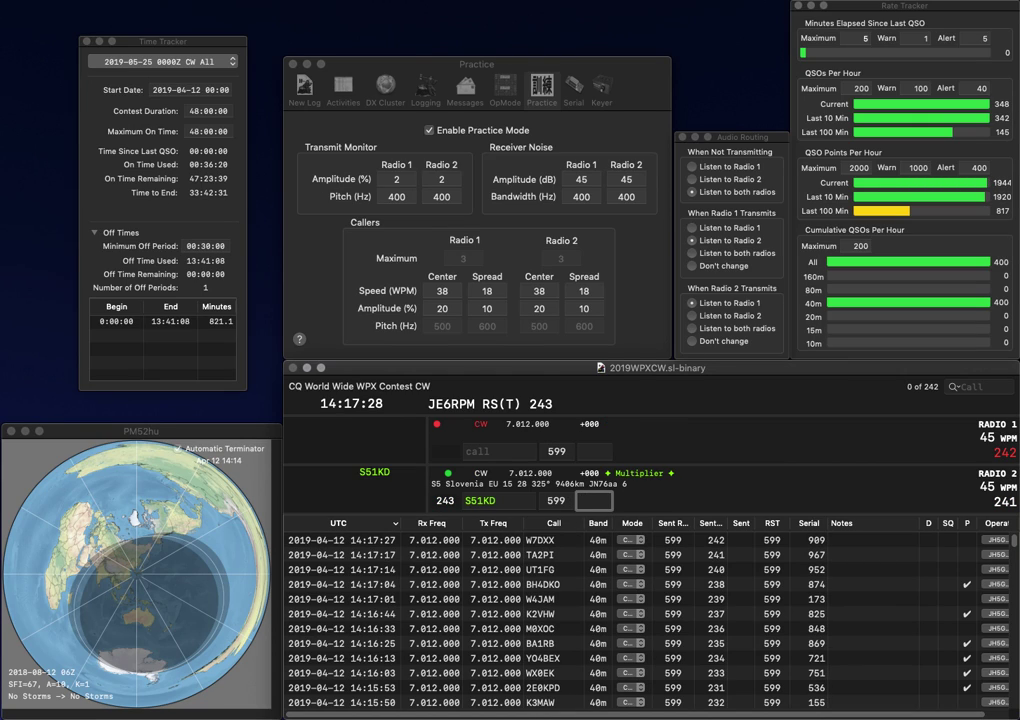
type("356")
key("Return")
type("WA9YI")
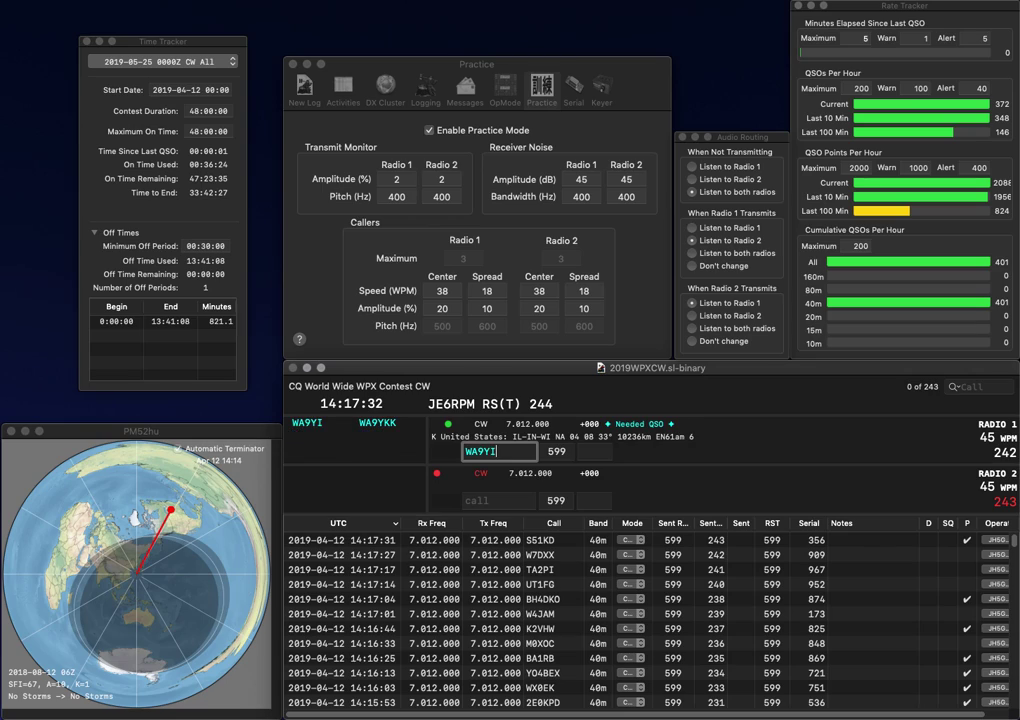
key("Return")
type("KD")
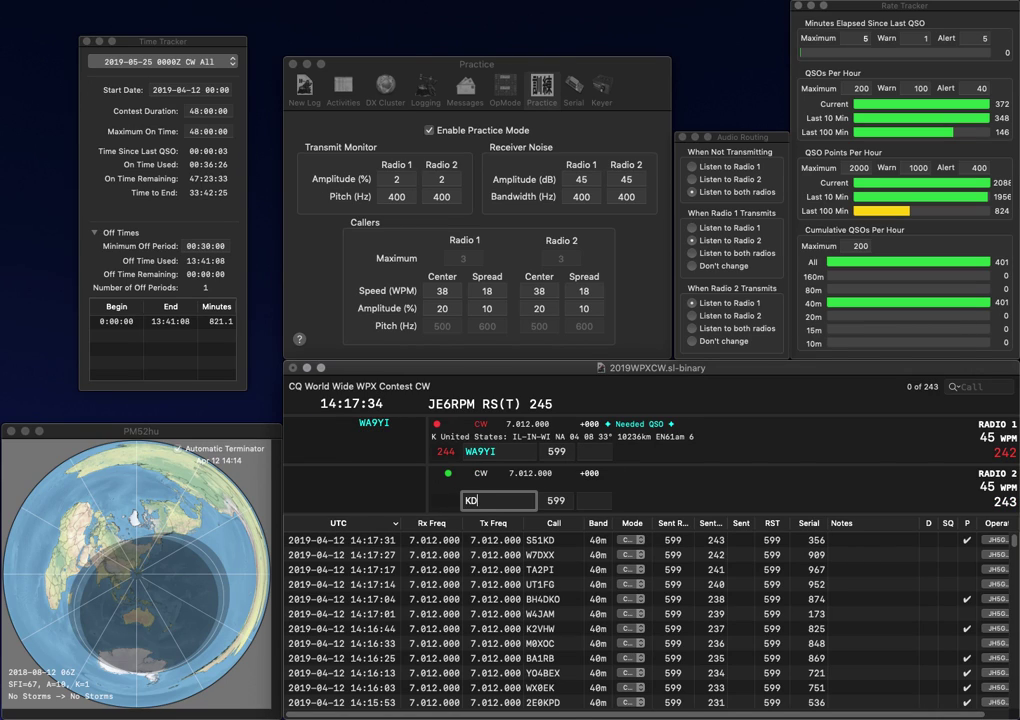
type("8W")
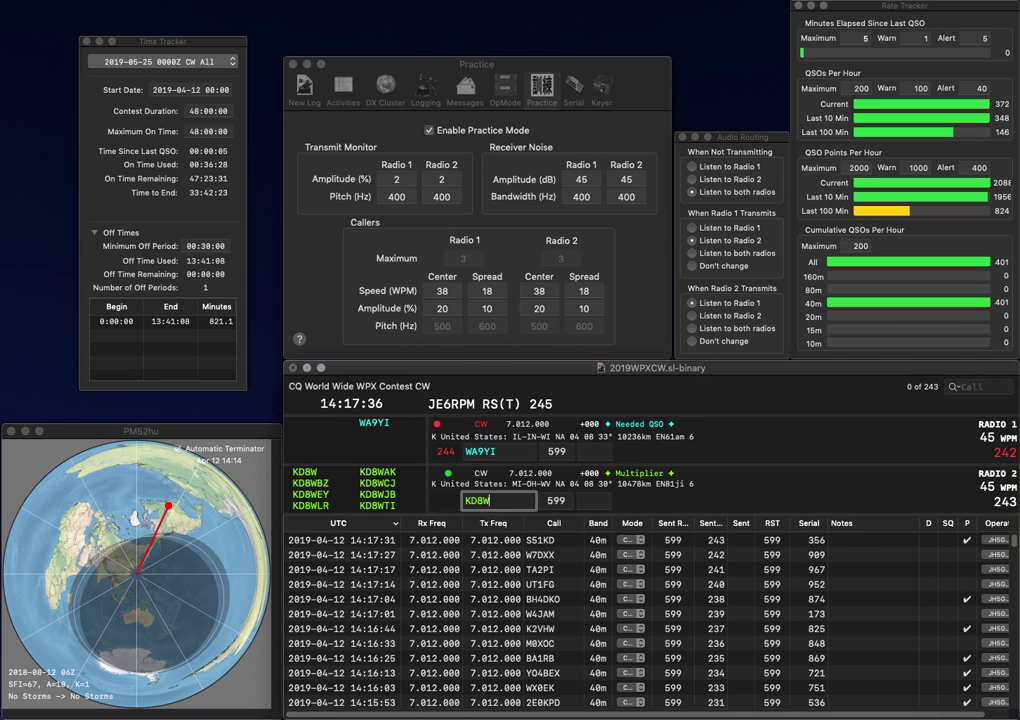
type("EY")
key("Return")
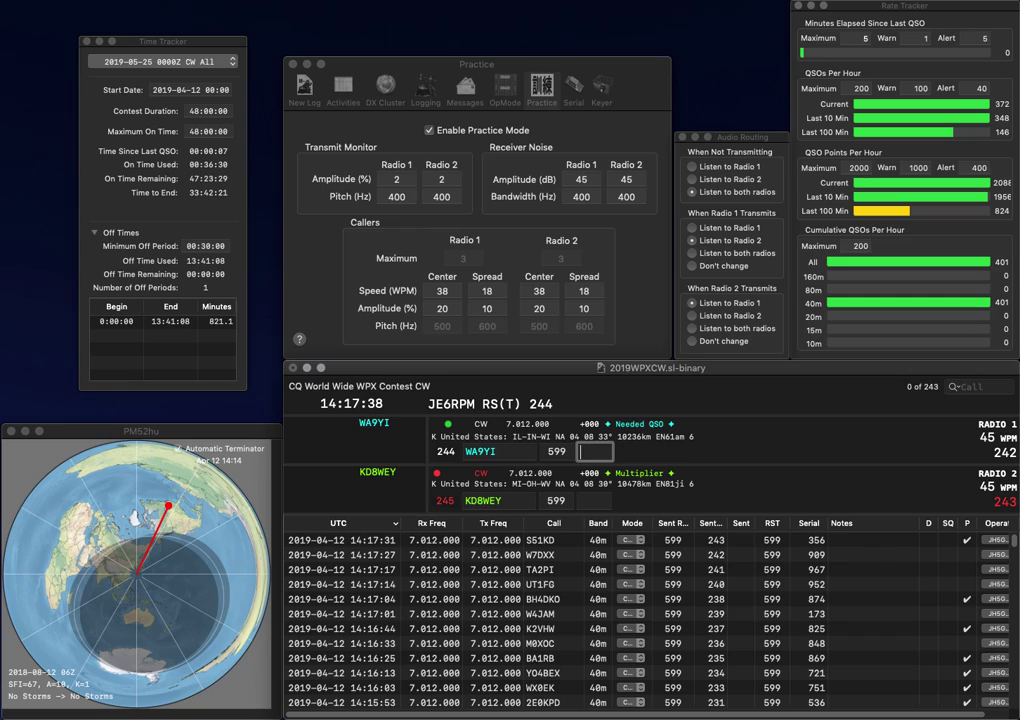
type("260")
key("Return")
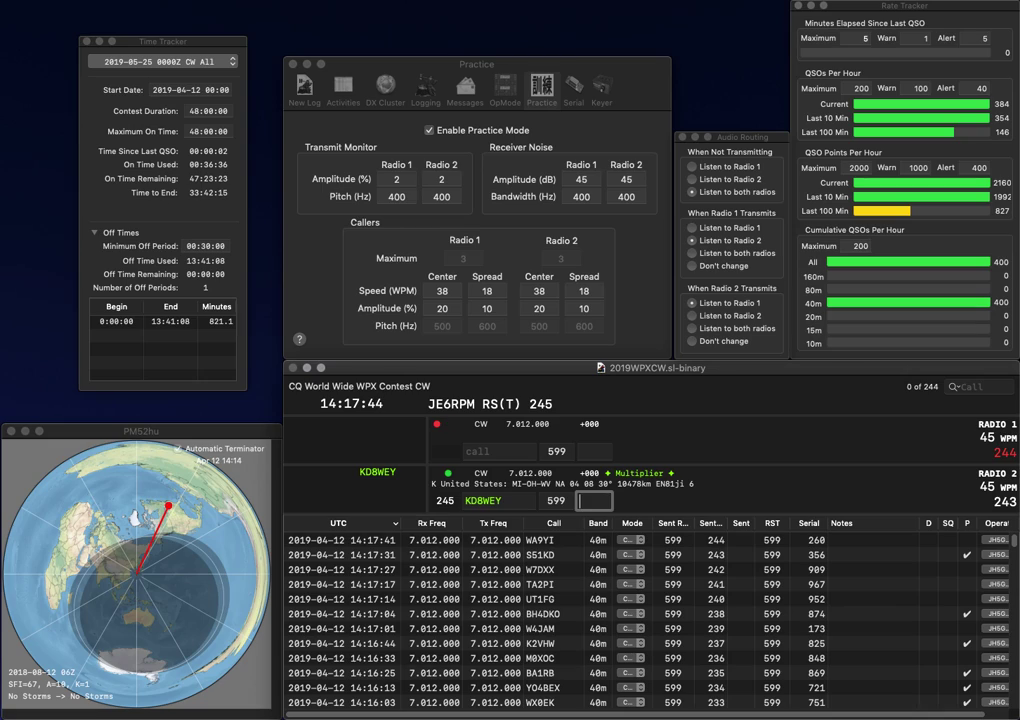
key("Return")
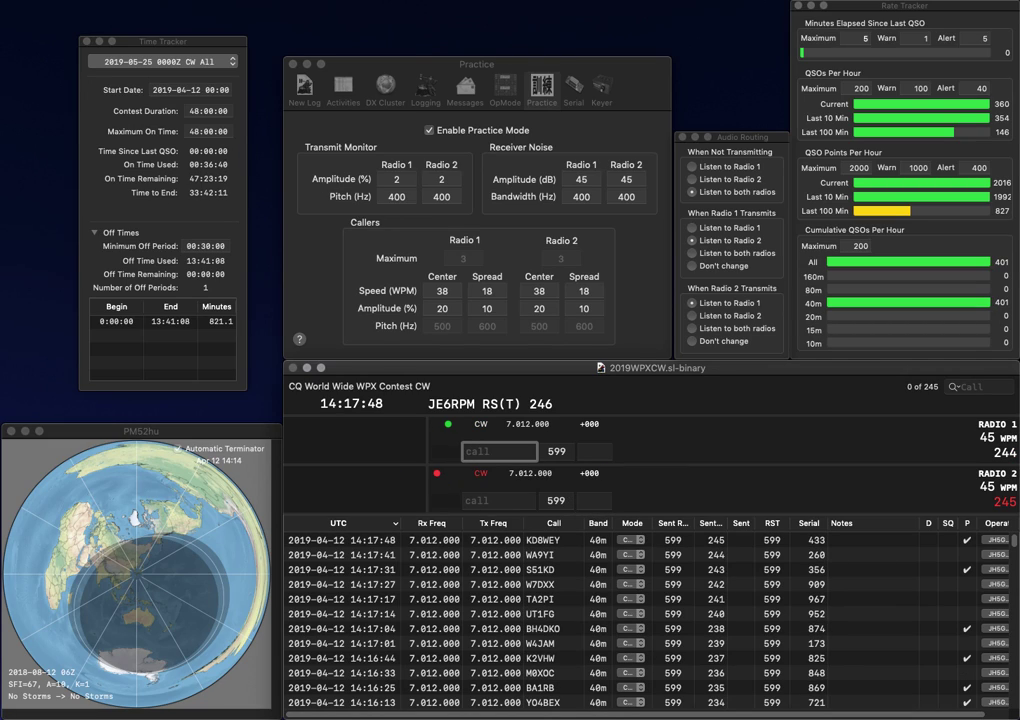
Enter and answer AF6U on Radio 1, and the partial call KOF on Radio 2
type("AF6")
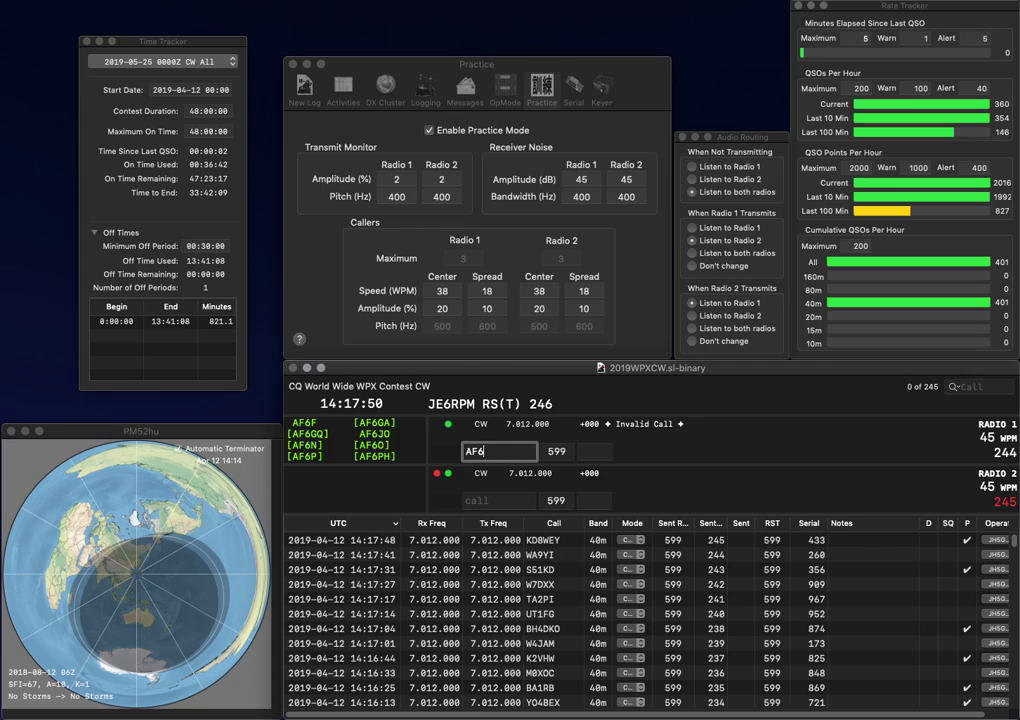
type("U")
key("Return")
type("K0F")
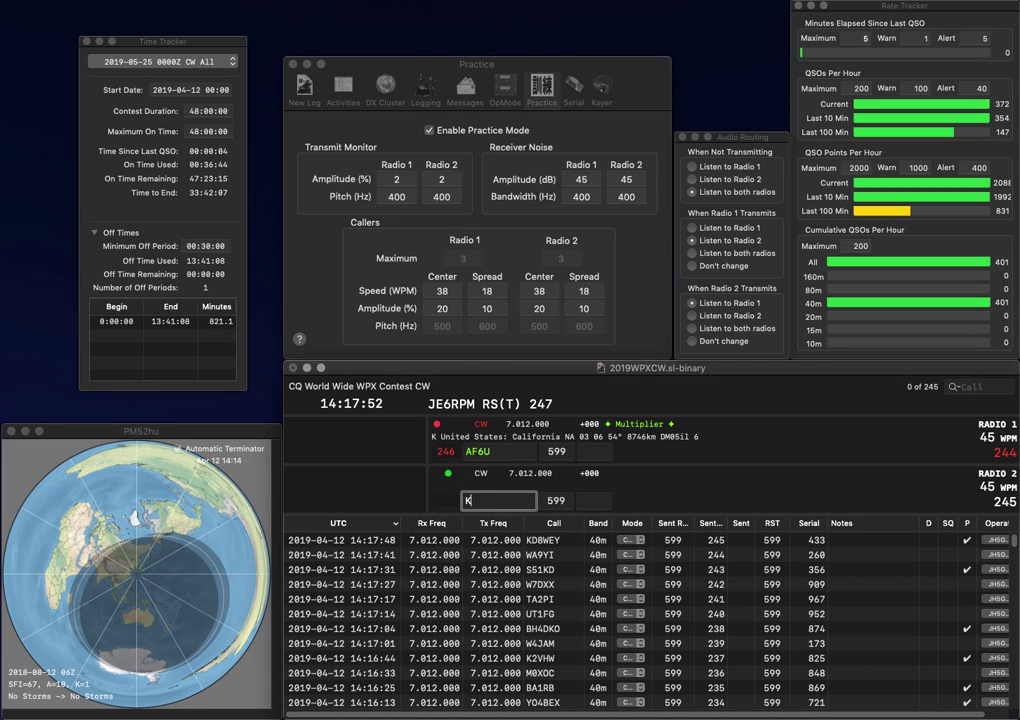
key("Return")
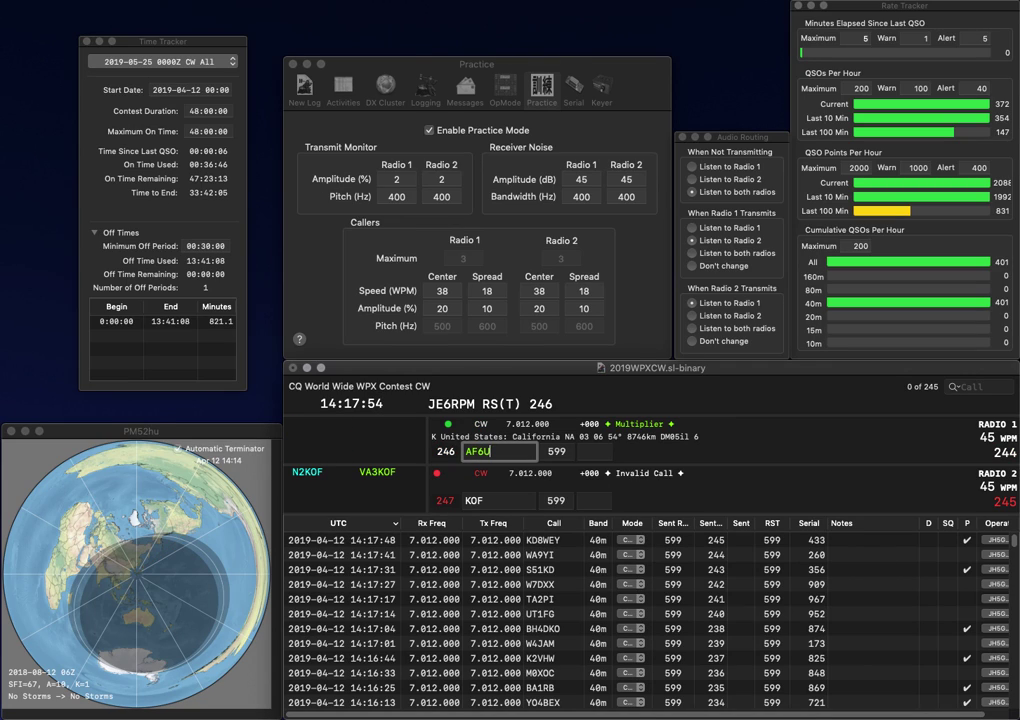
Correct Radio 1's call sign to AF6F and complete Radio 2's as N2KOF, resending each to its caller
key("BackSpace")
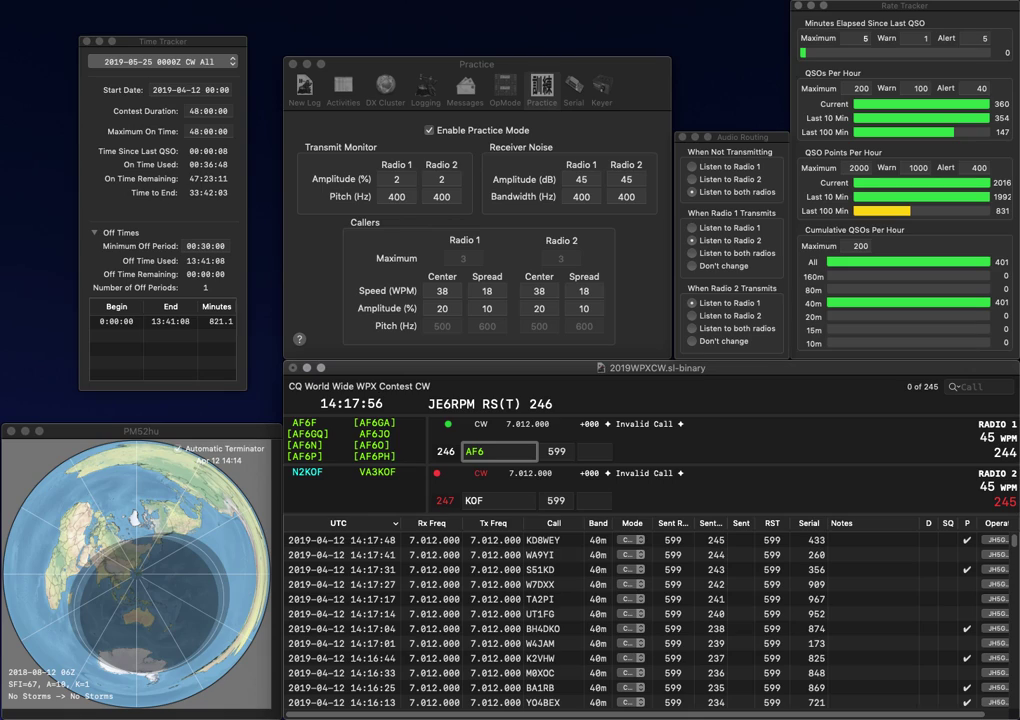
type("F")
key("Return")
key("Down")
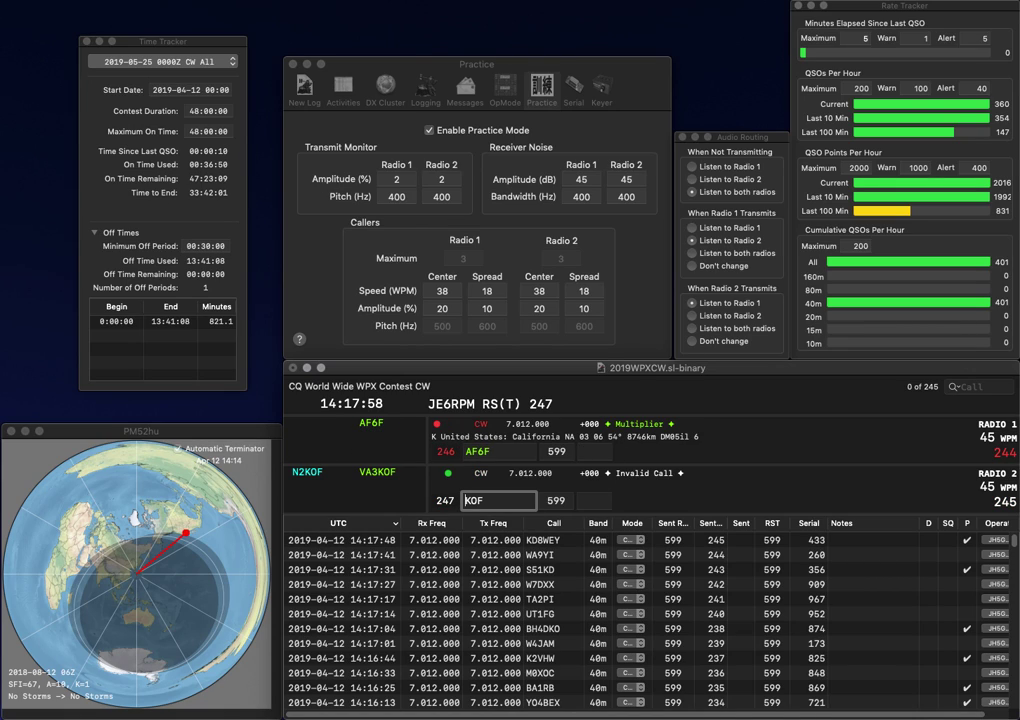
type("N2")
key("Return")
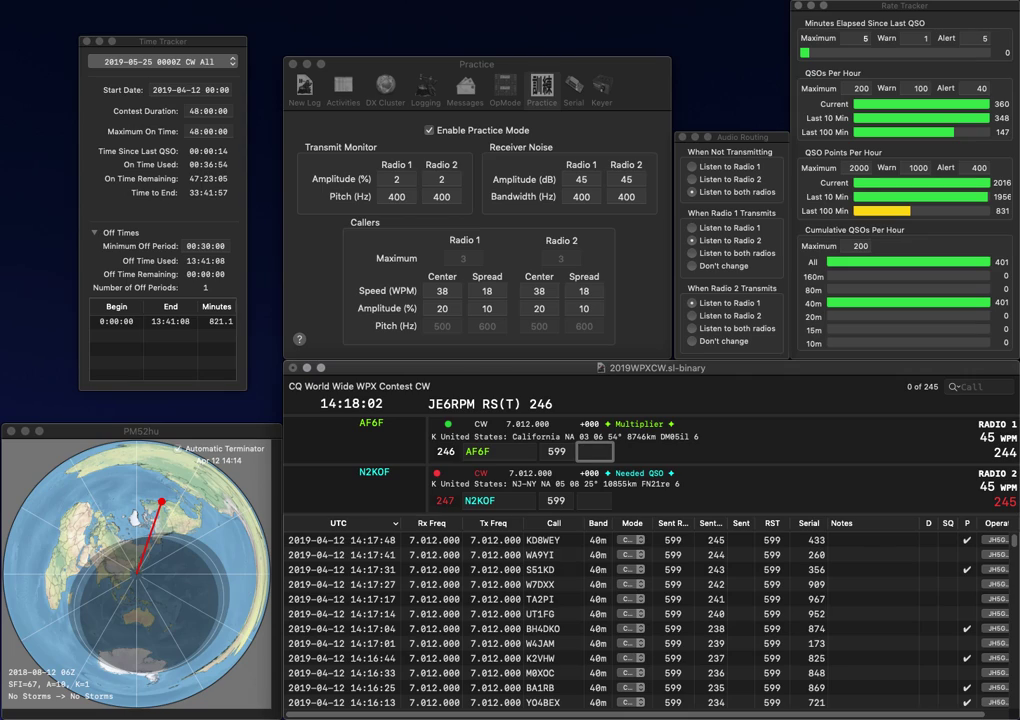
type("298")
key("Return")
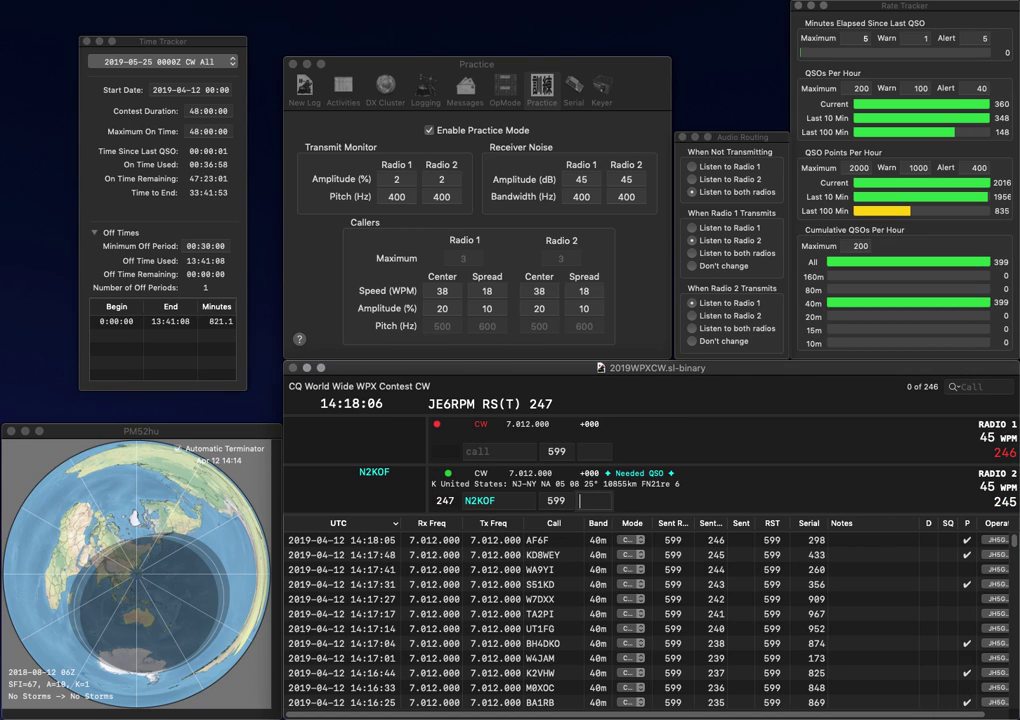
type("82")
key("Return")
Enter and answer the partial call 9WT on Radio 1, and K2XA on Radio 2
type("9WT")
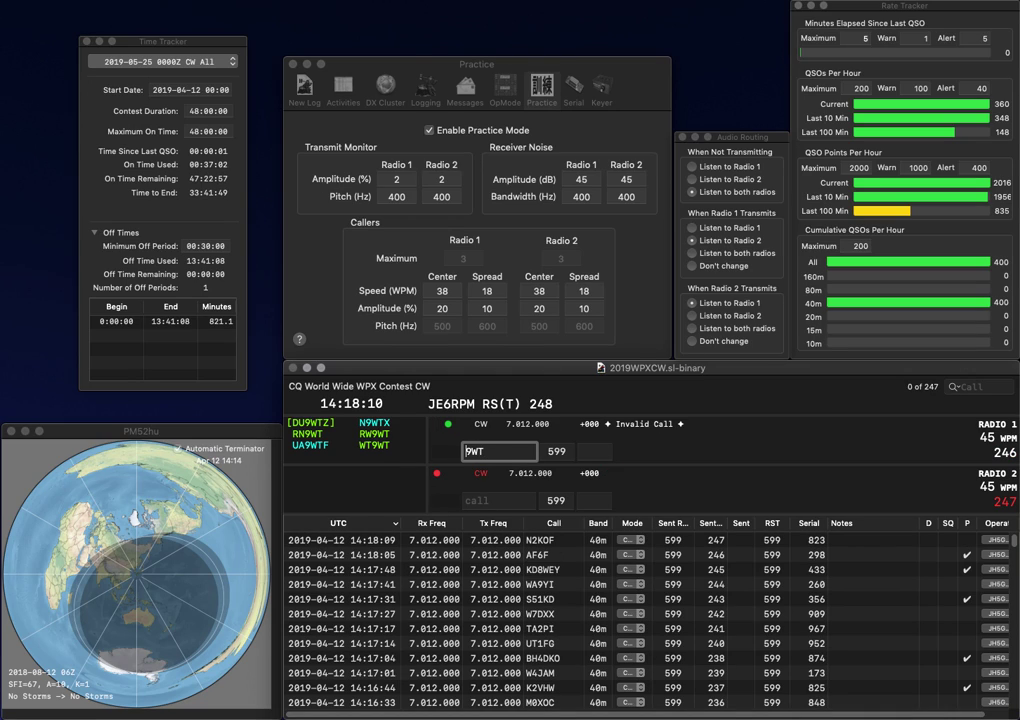
key("Return")
type("K")
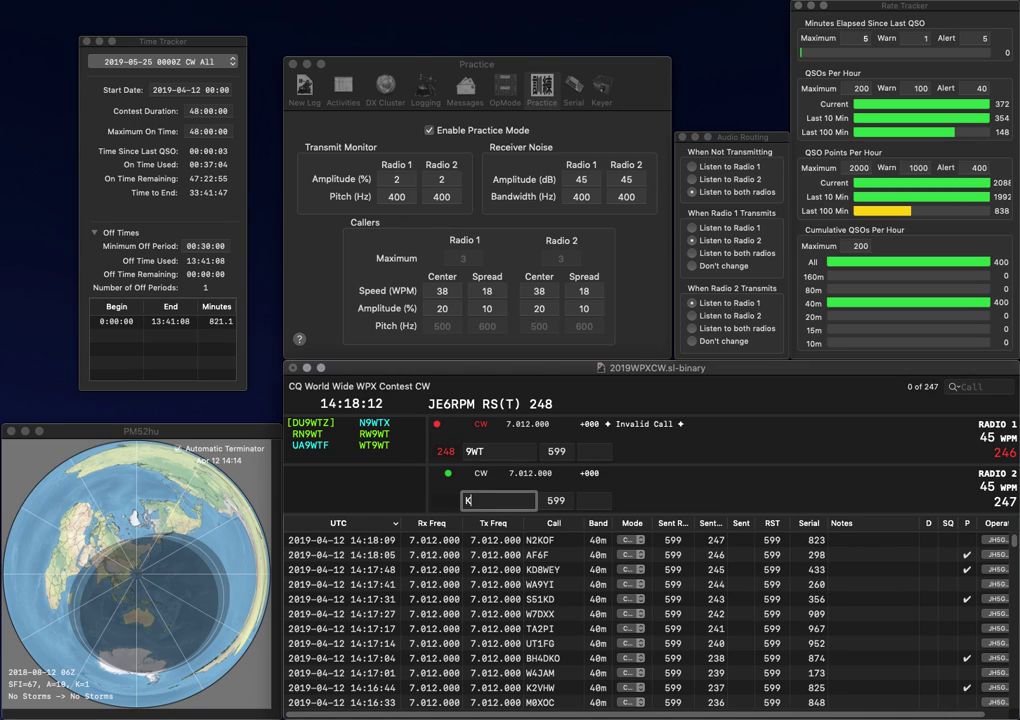
type("2XA")
key("Return")
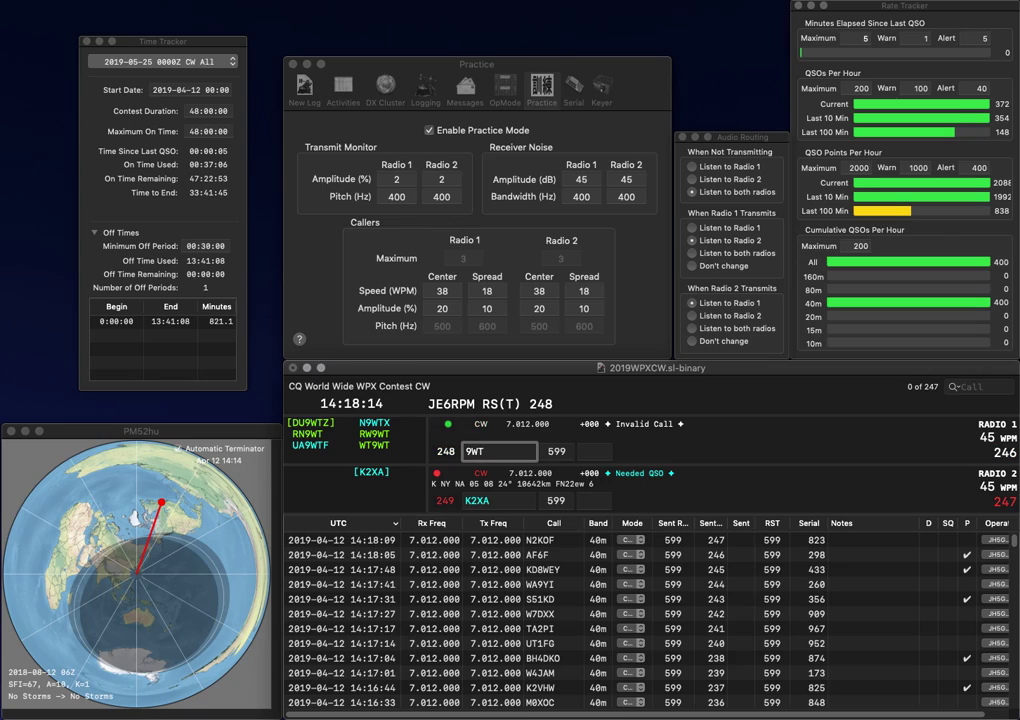
key("Left")
key("Left")
key("Left")
type("RW")
key("Return")
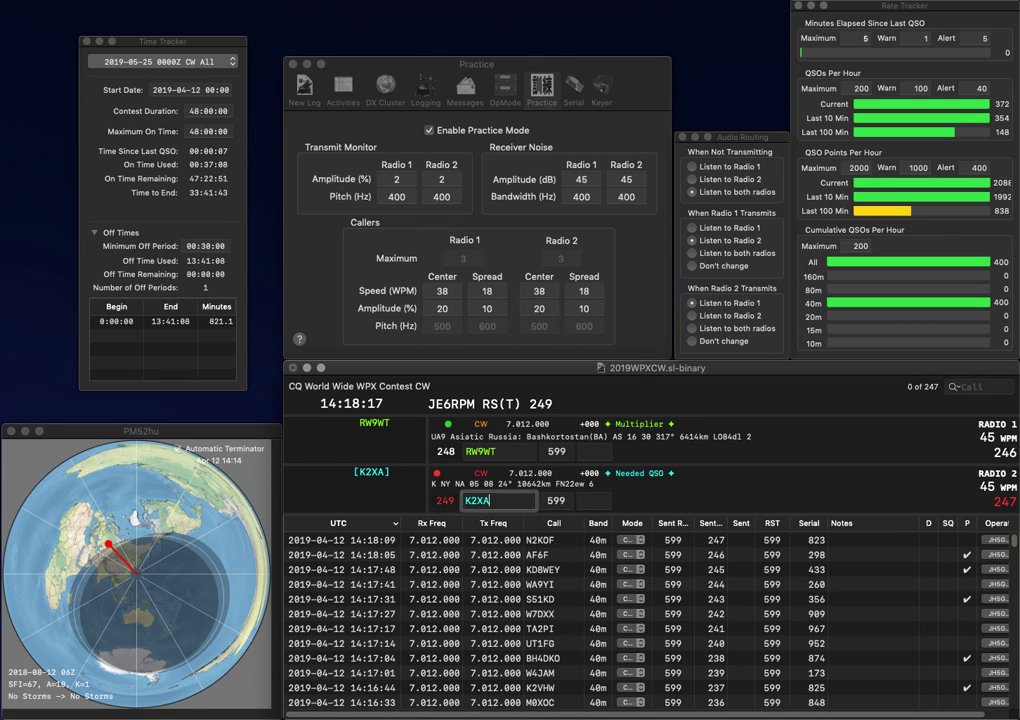
key("space")
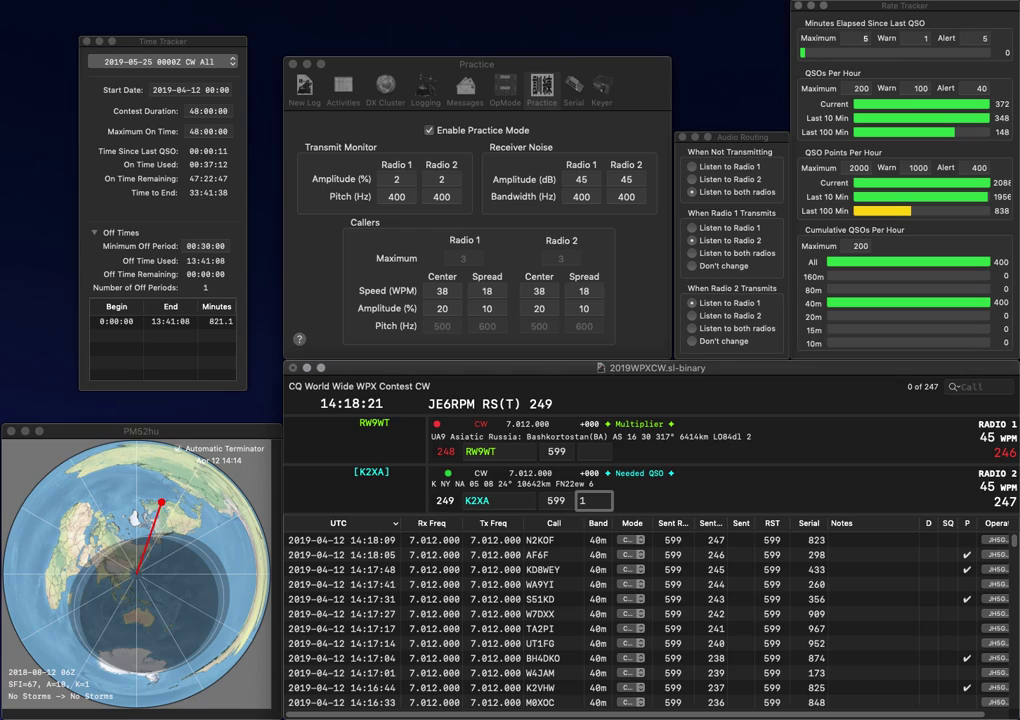
type("8")
key("Return")
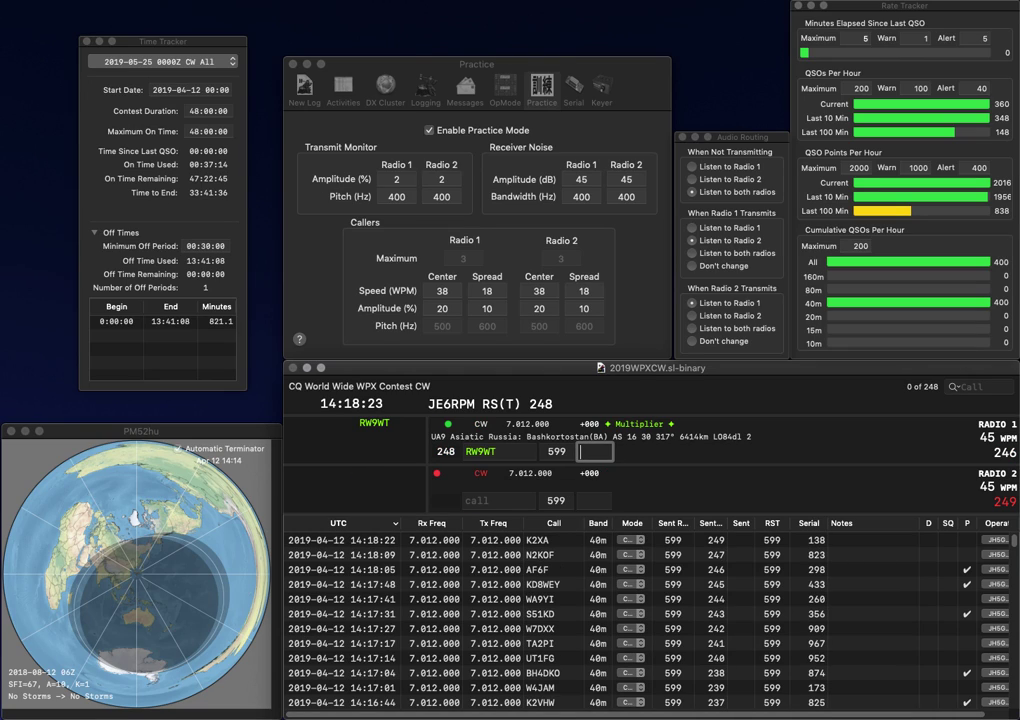
type("556")
key("Return")
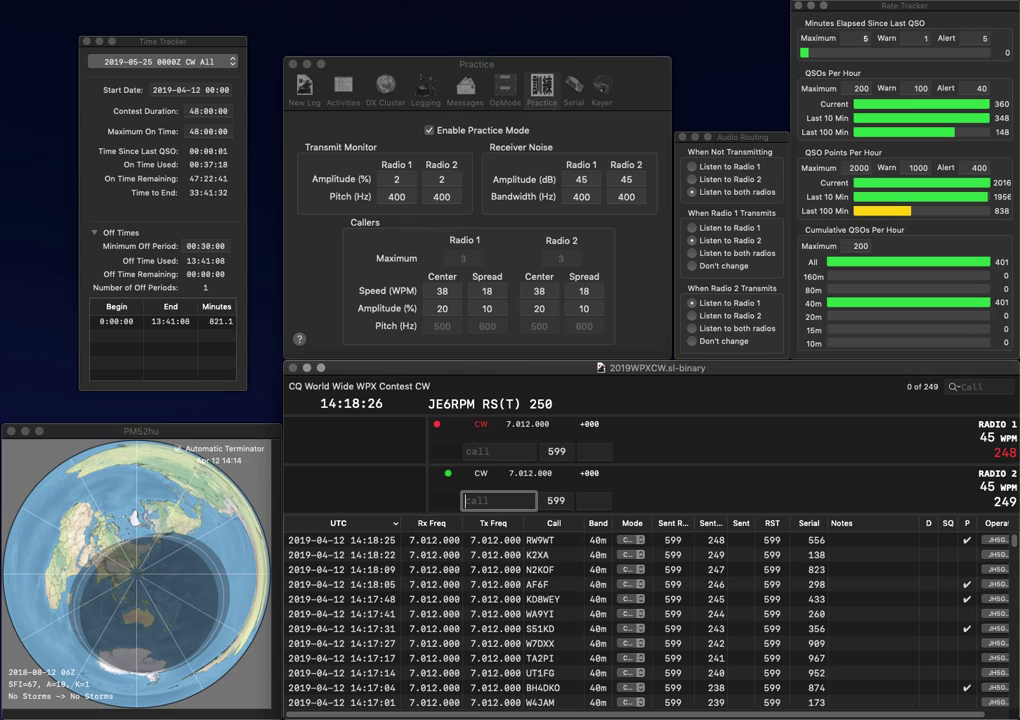
Enter the partial call 0UY on Radio 2 and answer the caller
type("0UY")
key("Return")
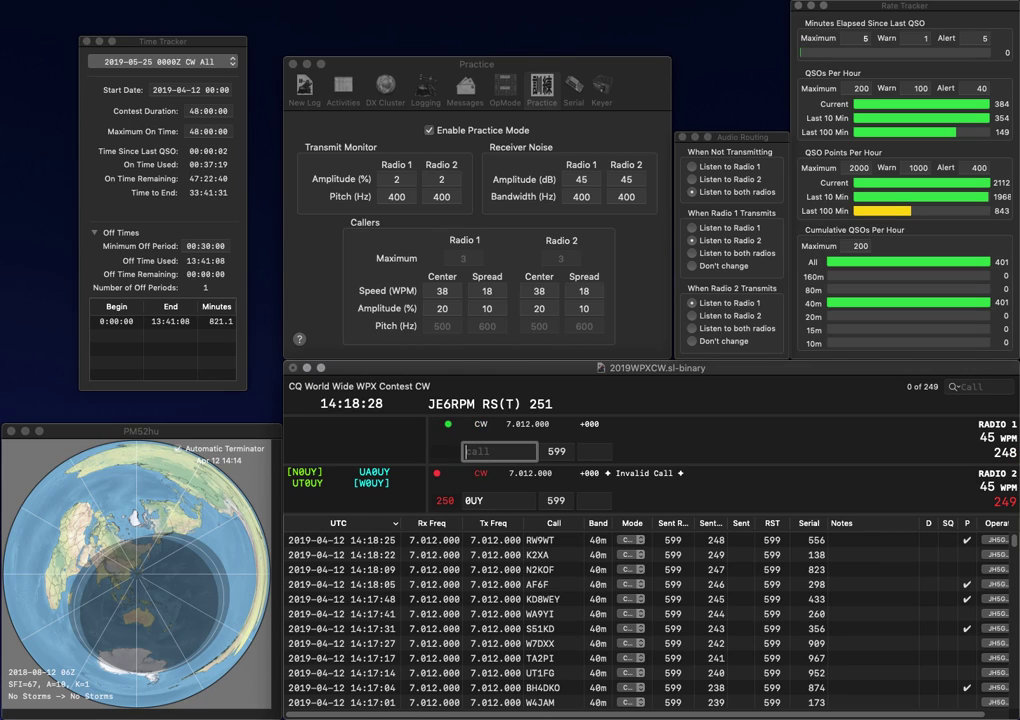
Enter and answer LU4DX on Radio 1, and complete Radio 2's call sign as UA0UY and resend it
type("LU4DX")
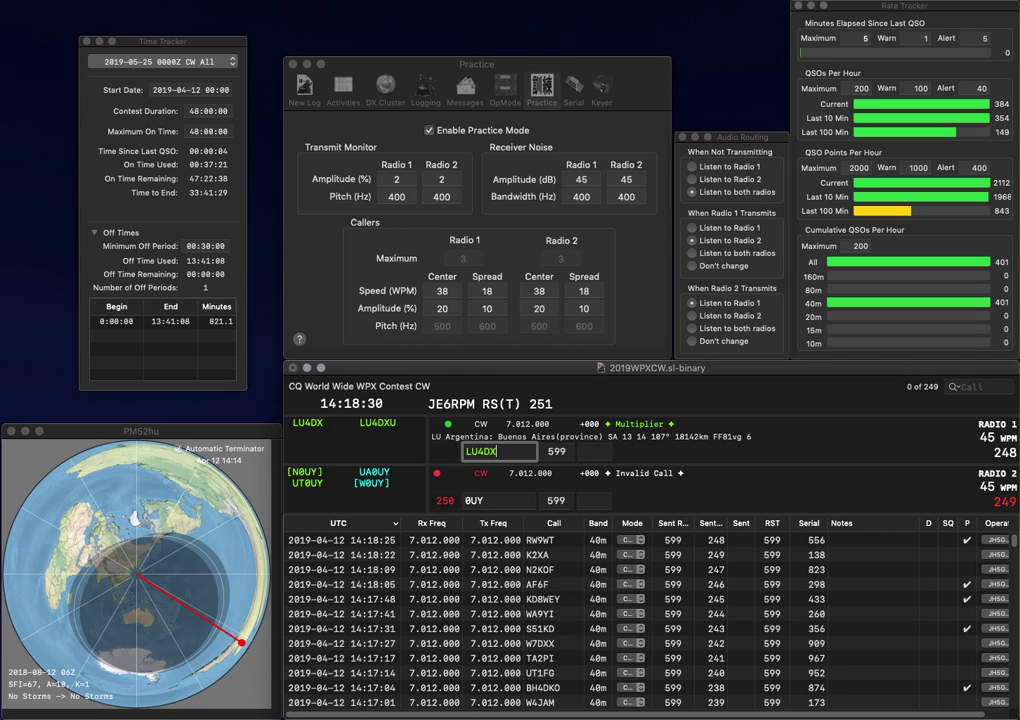
key("Return")
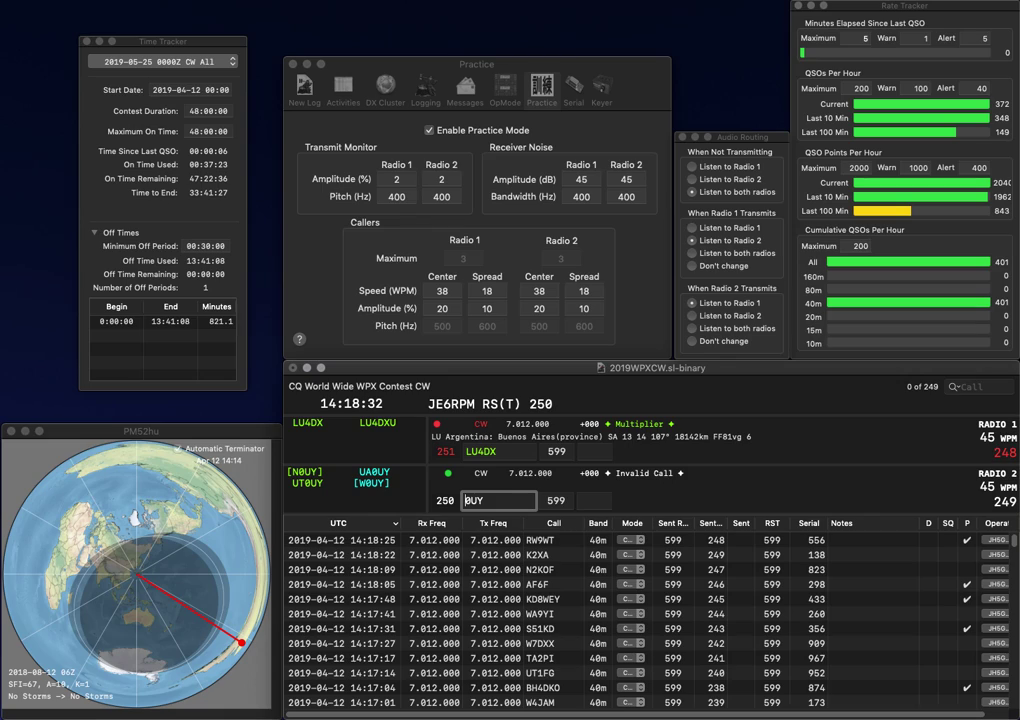
type("UA")
key("Tab")
key("Tab")
key("Tab")
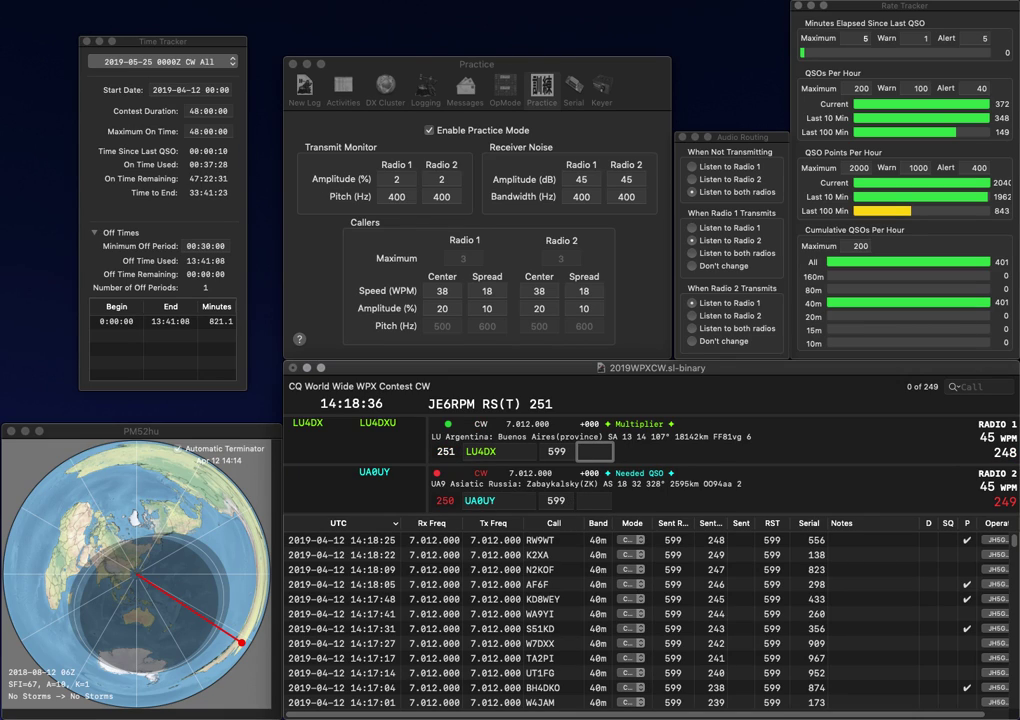
key("shift+Tab")
key("Left")
key("Left")
key("BackSpace")
type("5")
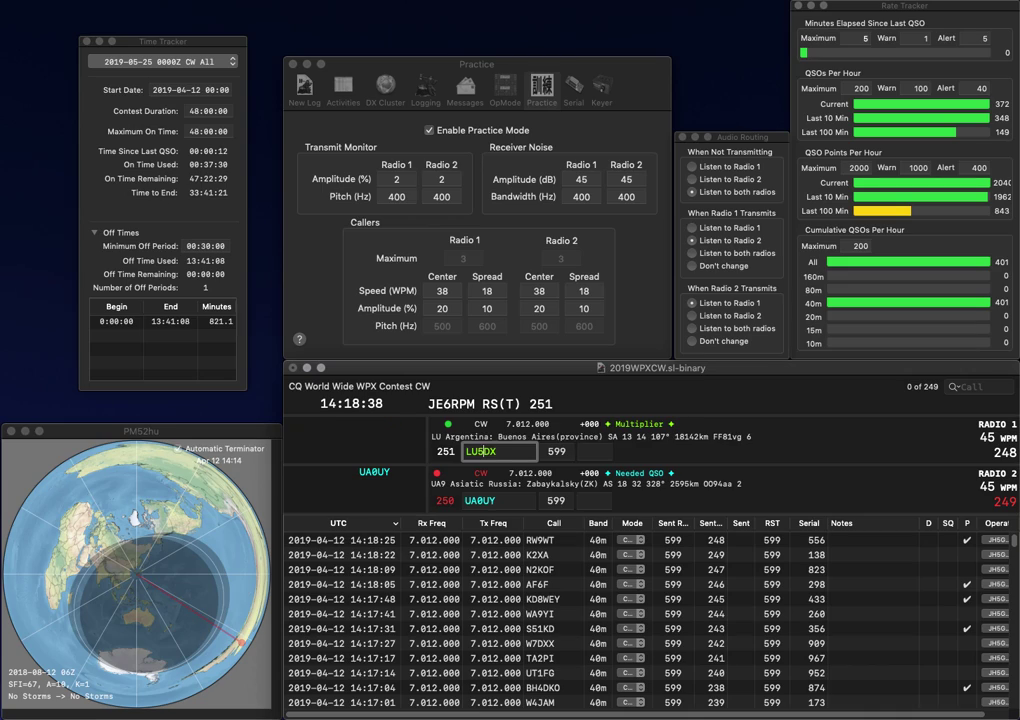
key("shift+Tab")
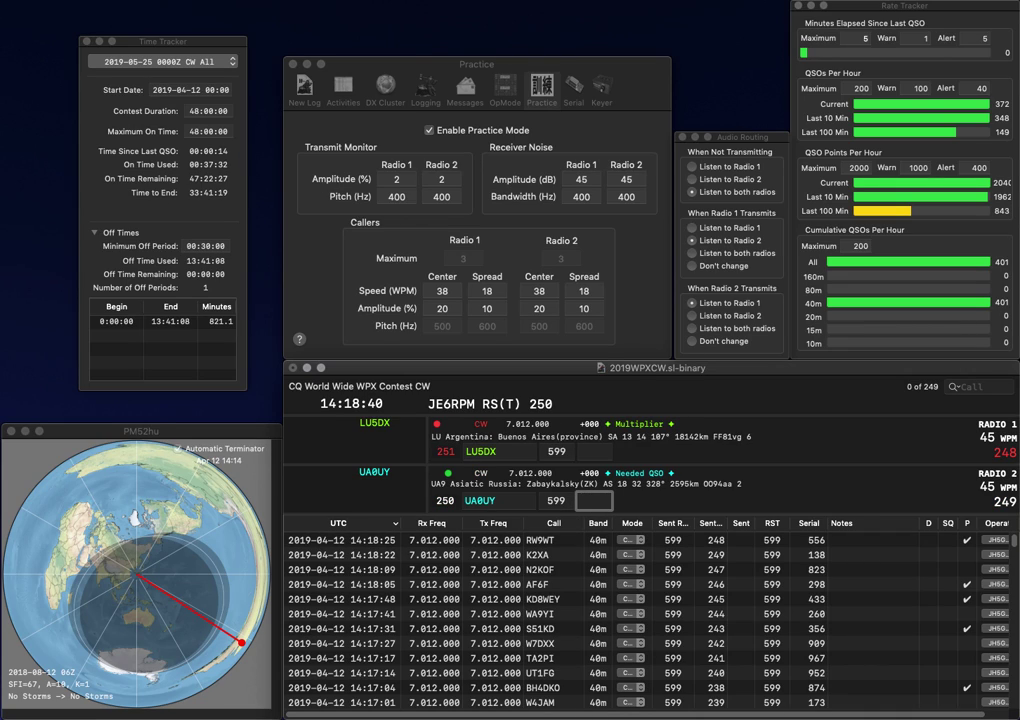
type("892")
key("Return")
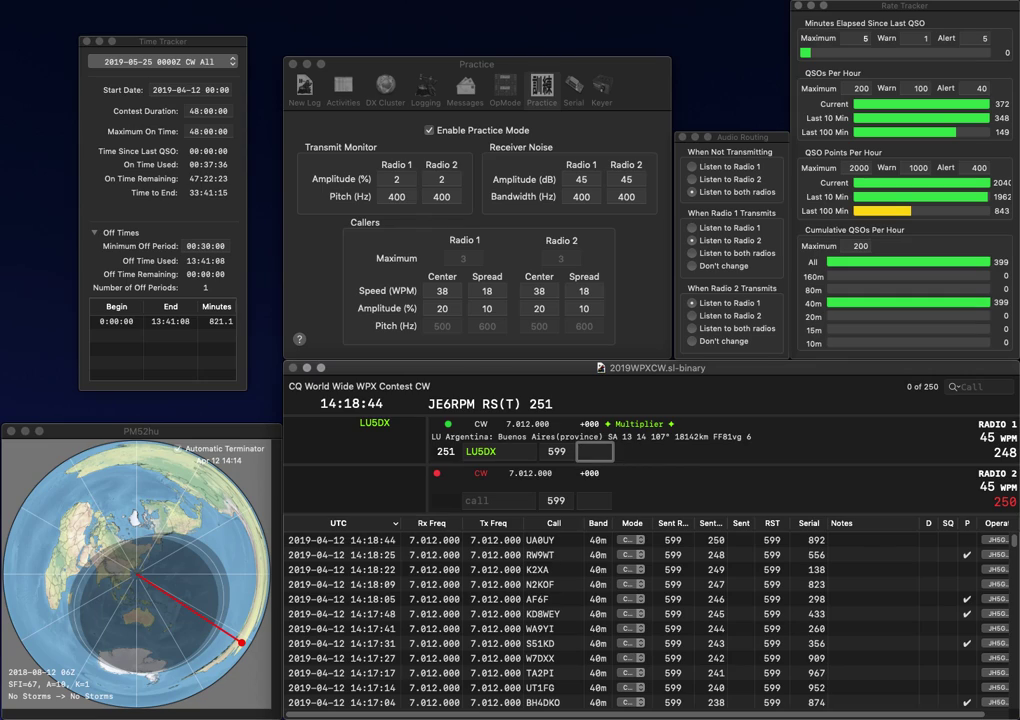
type("569")
key("Return")
type("VI")
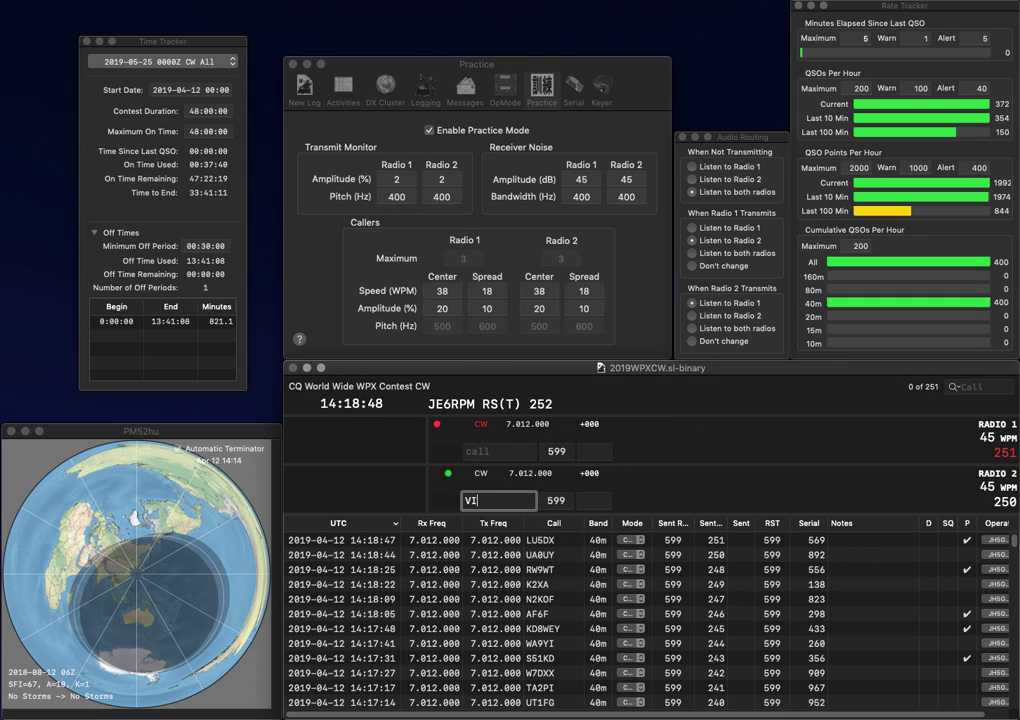
type("Q")
key("Return")
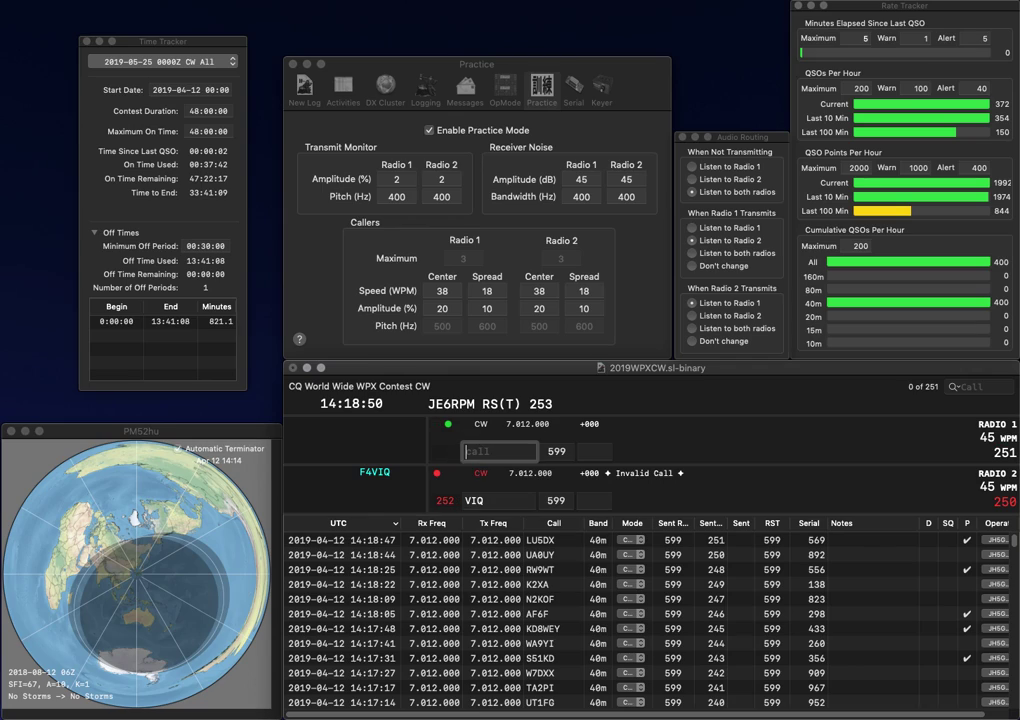
type("JA5AQC")
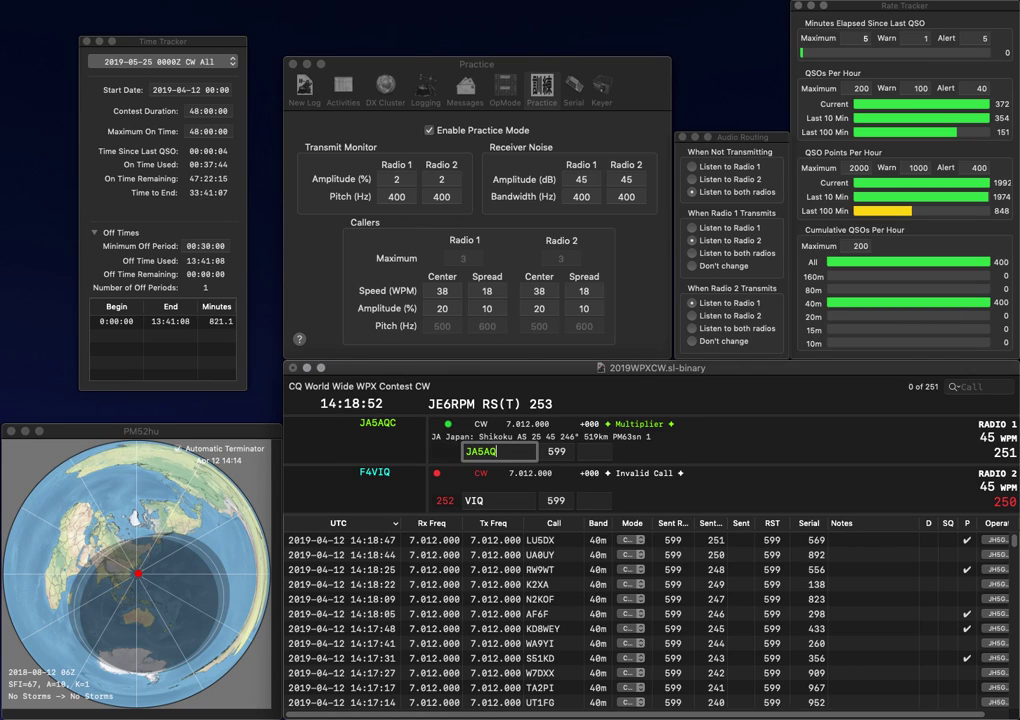
key("space")
key("Return")
type("F4")
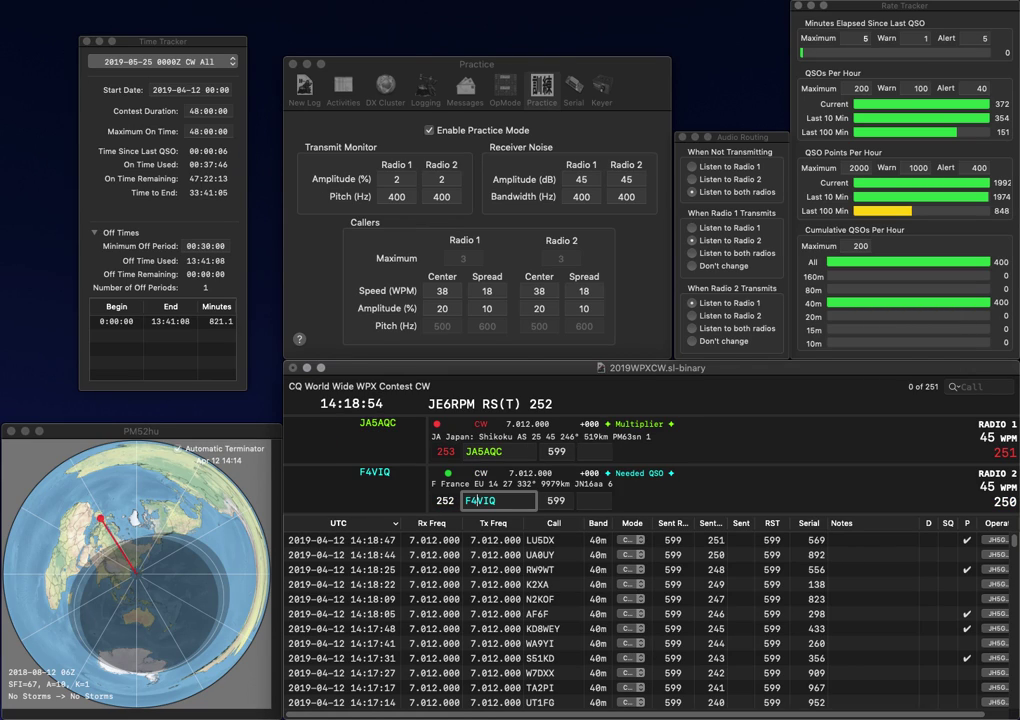
key("space")
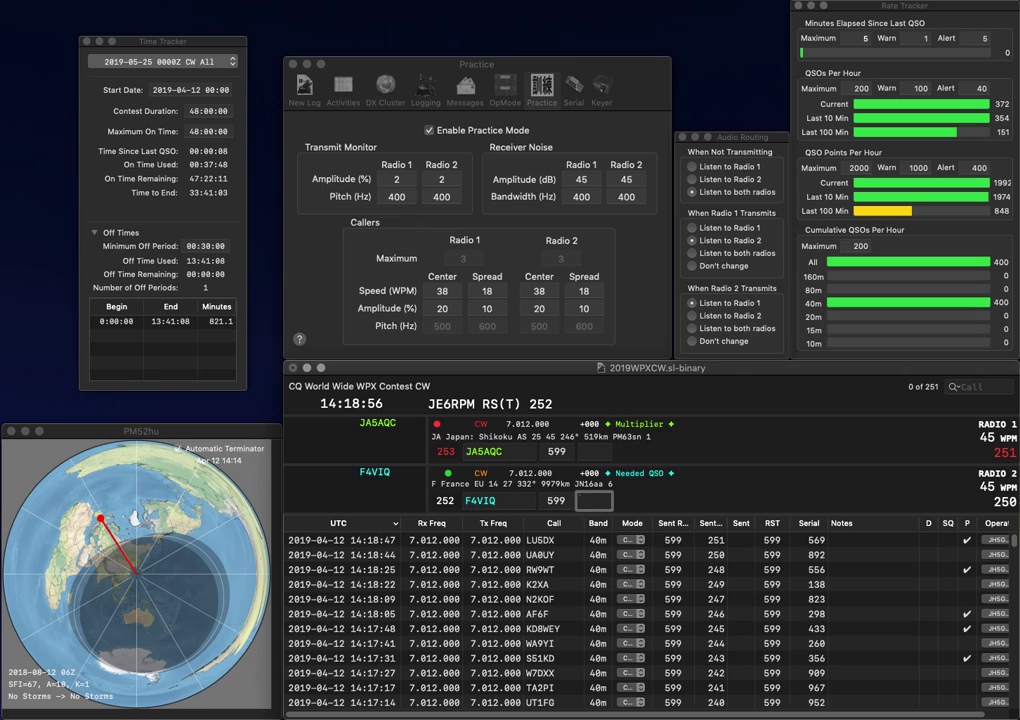
key("Return")
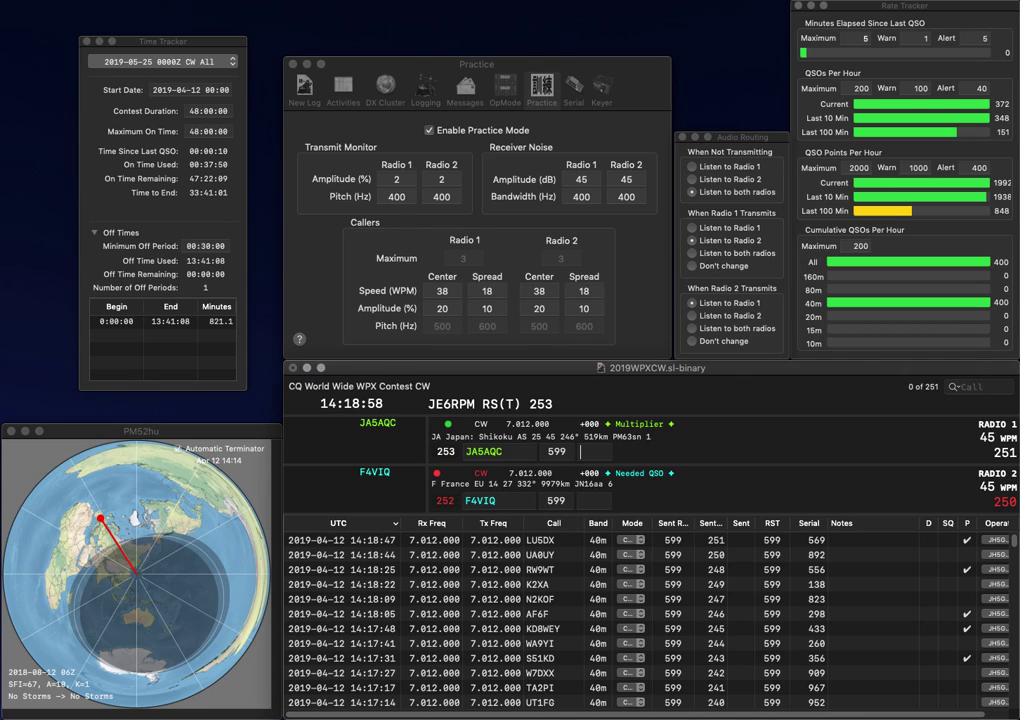
type("92")
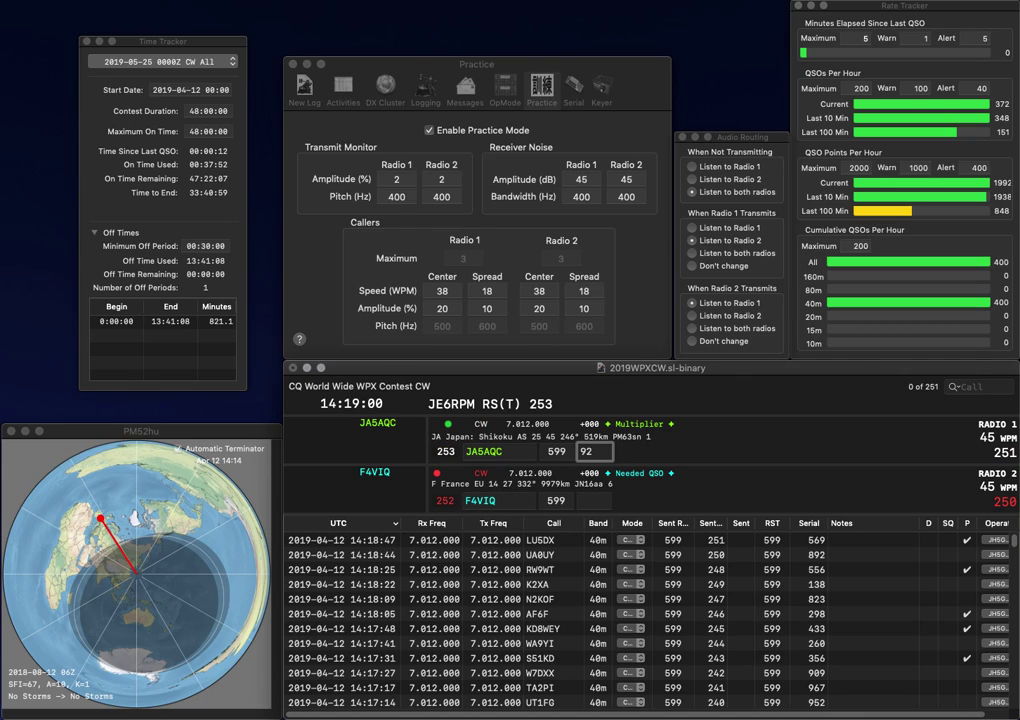
type("0")
key("Return")
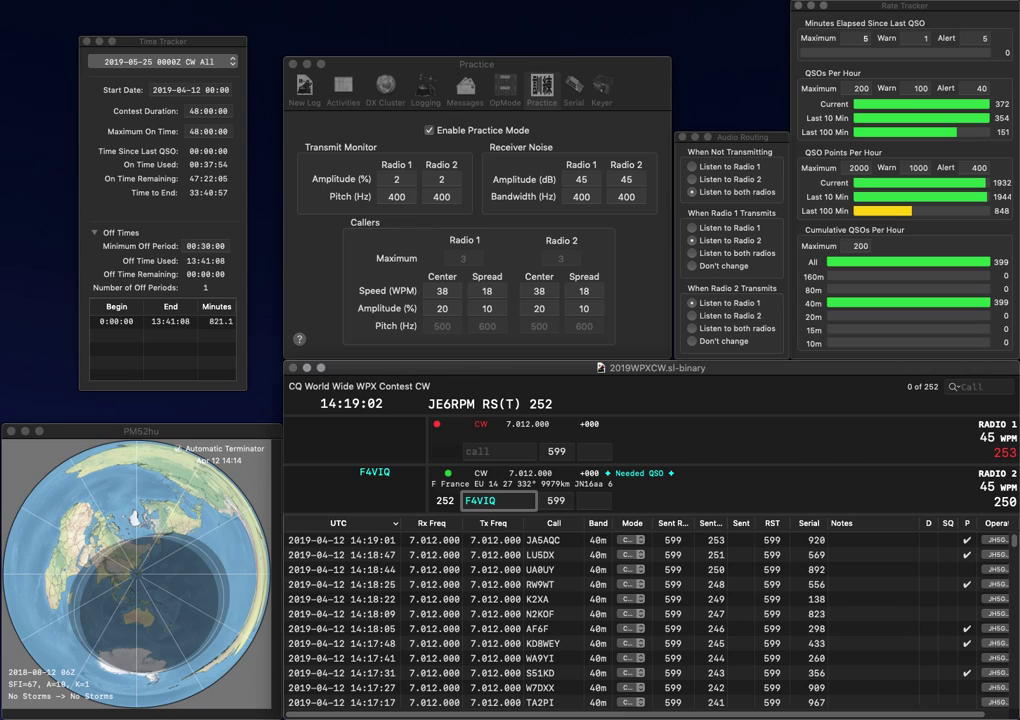
Correct Radio 2's call sign to F4VSQ and resend it, and enter and answer UN7ZZ on Radio 1
key("BackSpace")
key("BackSpace")
type("SQ")
key("Return")
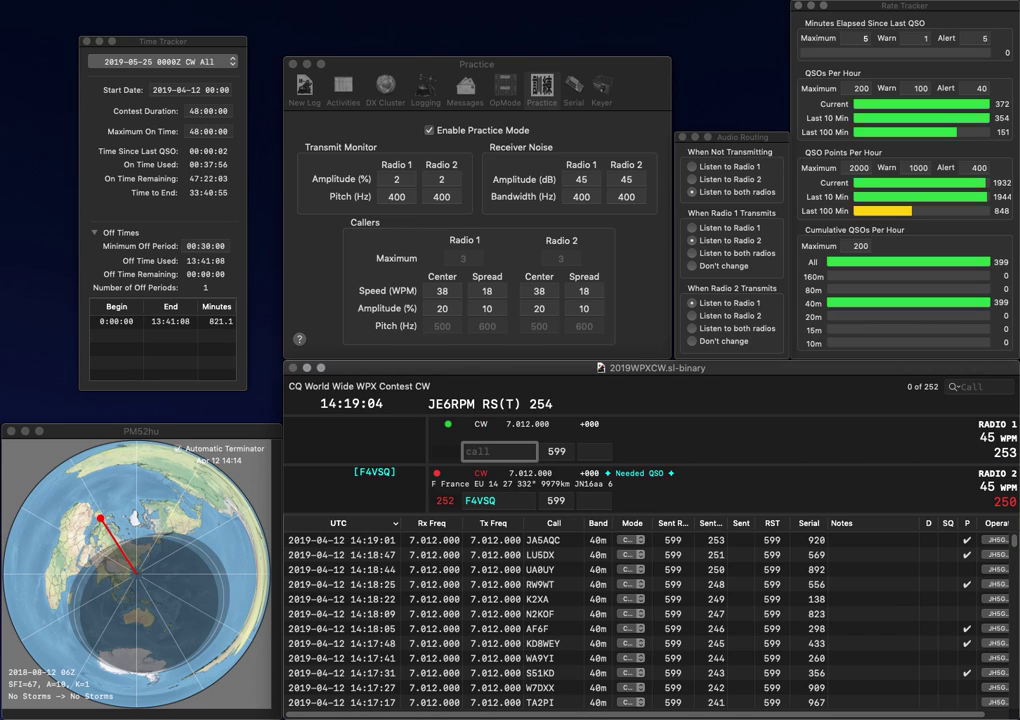
type("UN7")
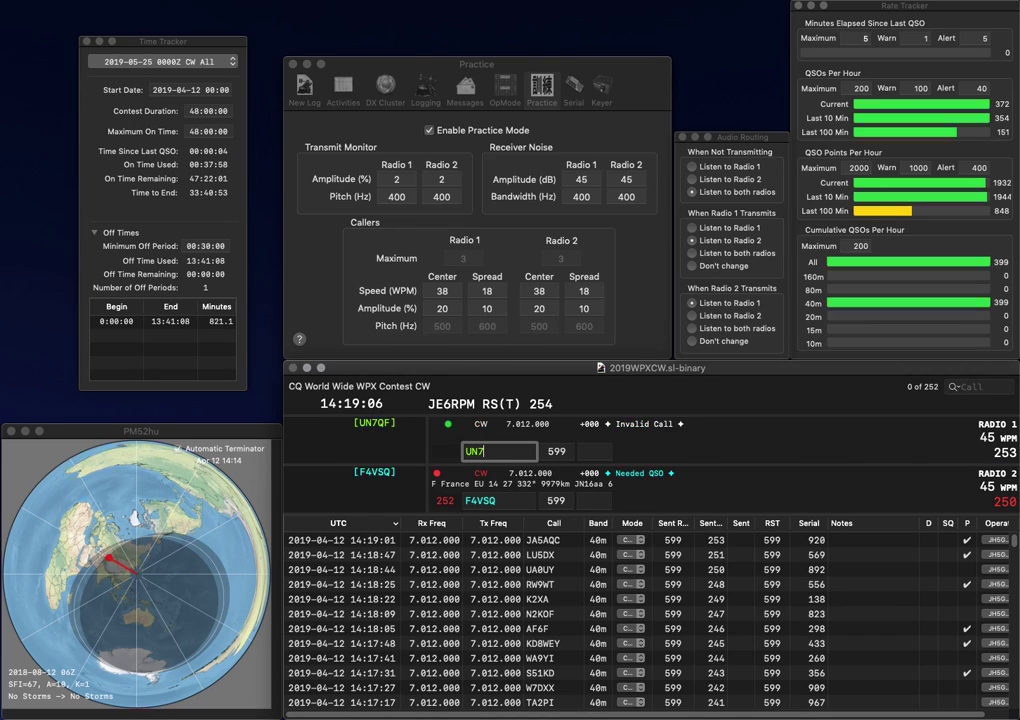
type("ZZ")
key("Return")
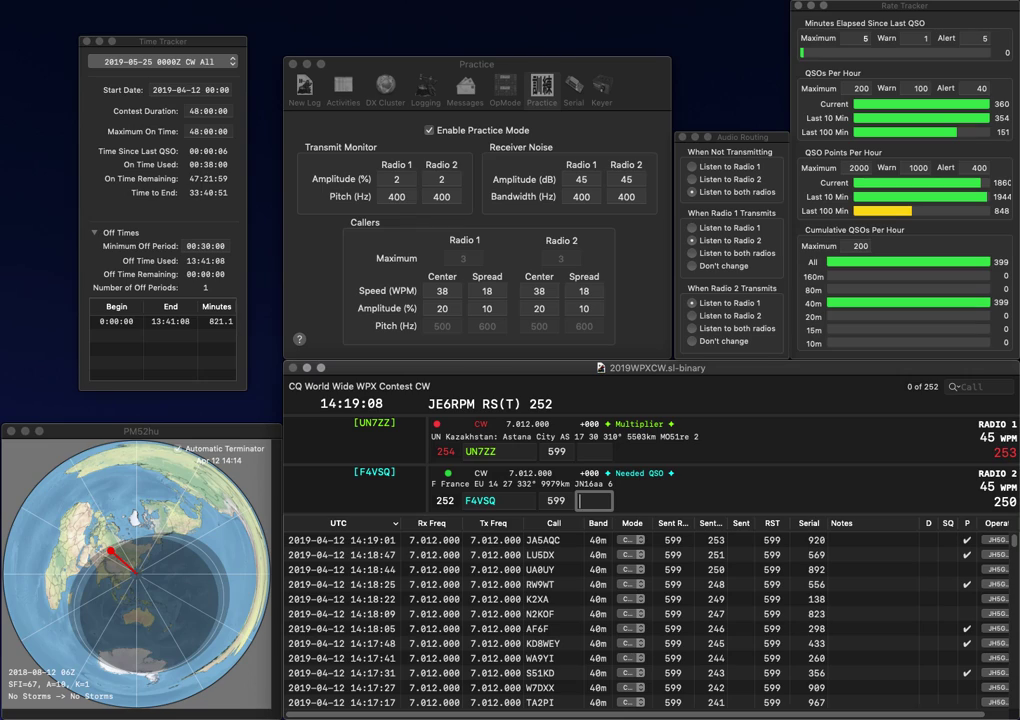
type("93")
key("Return")
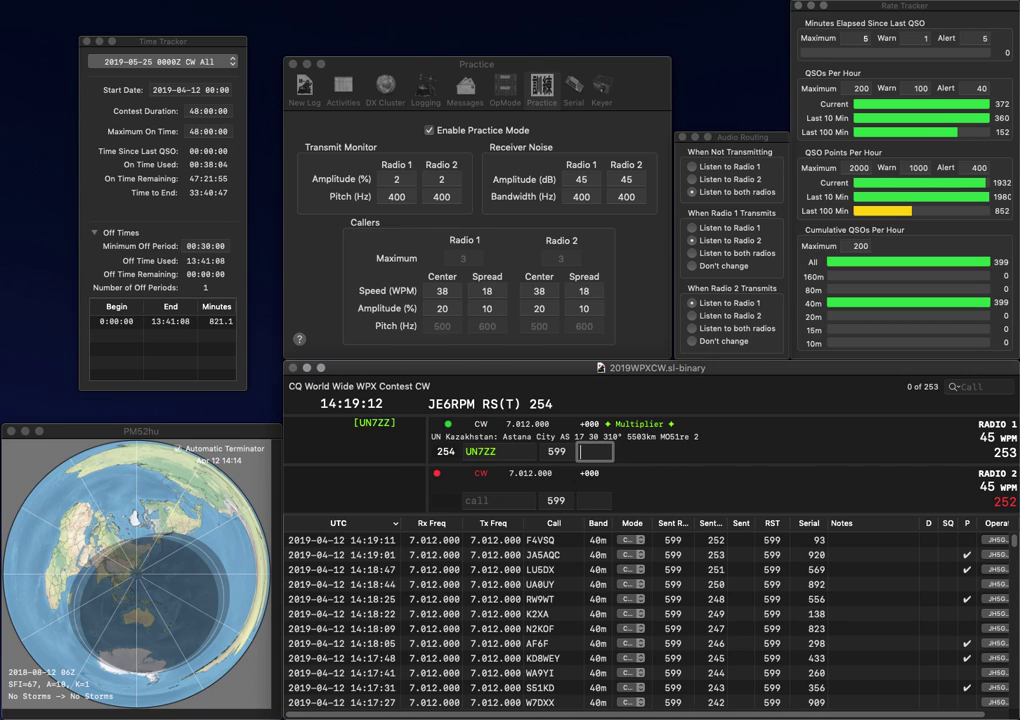
type("124")
key("Return")
Enter and answer the partial call W2Z on Radio 2, and ED5CS on Radio 1
type("2Z")
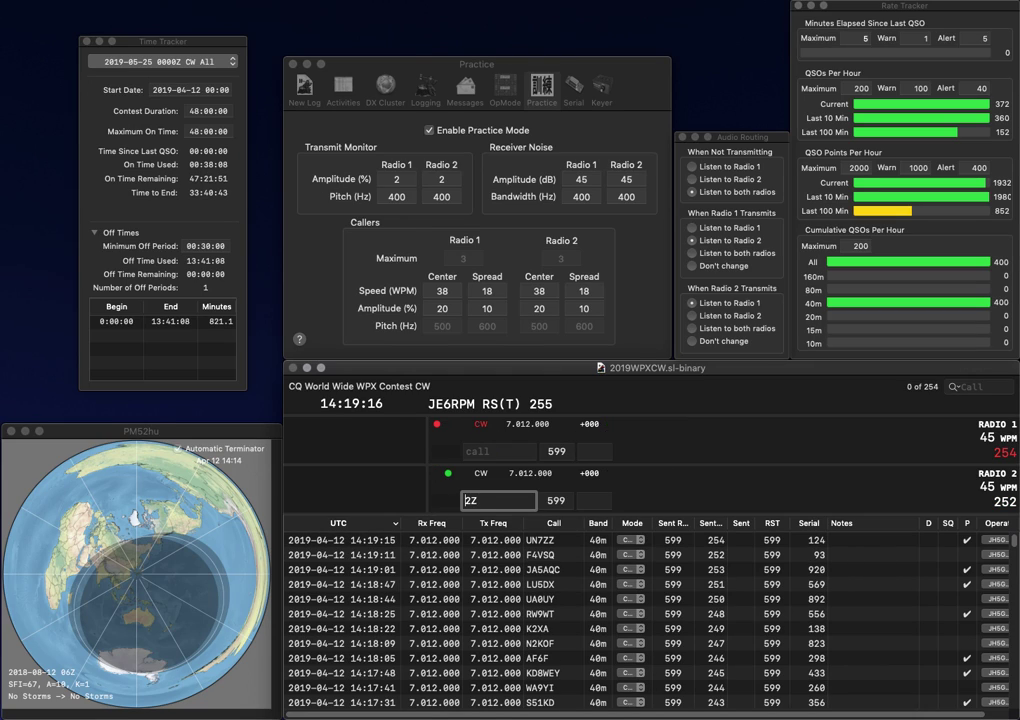
type("W")
key("Return")
type("E")
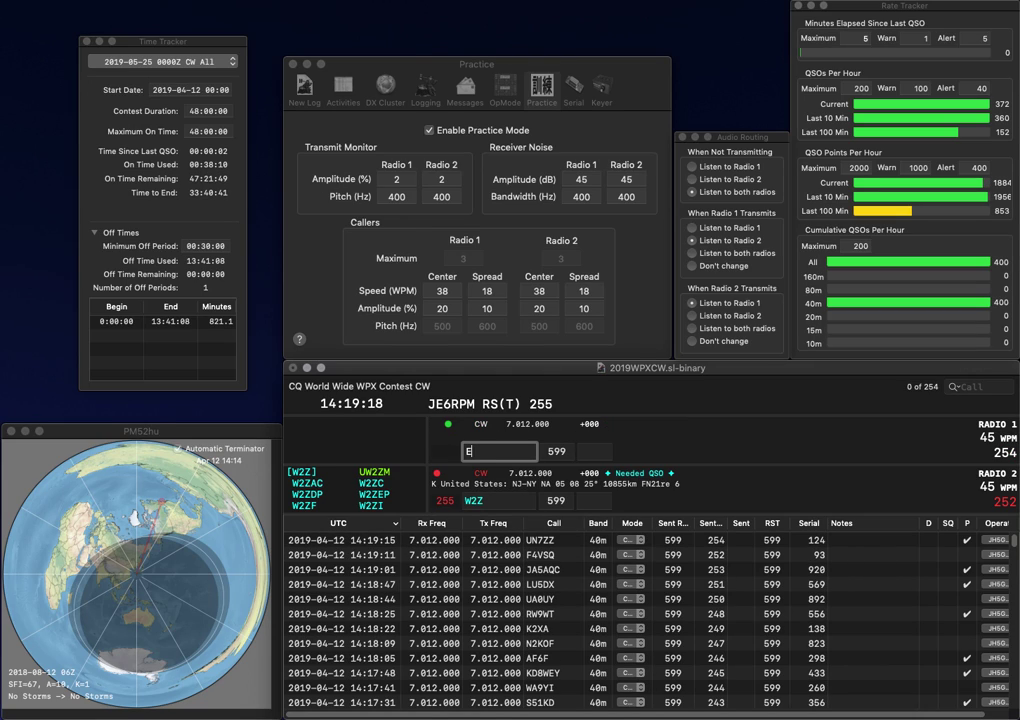
type("D5CS")
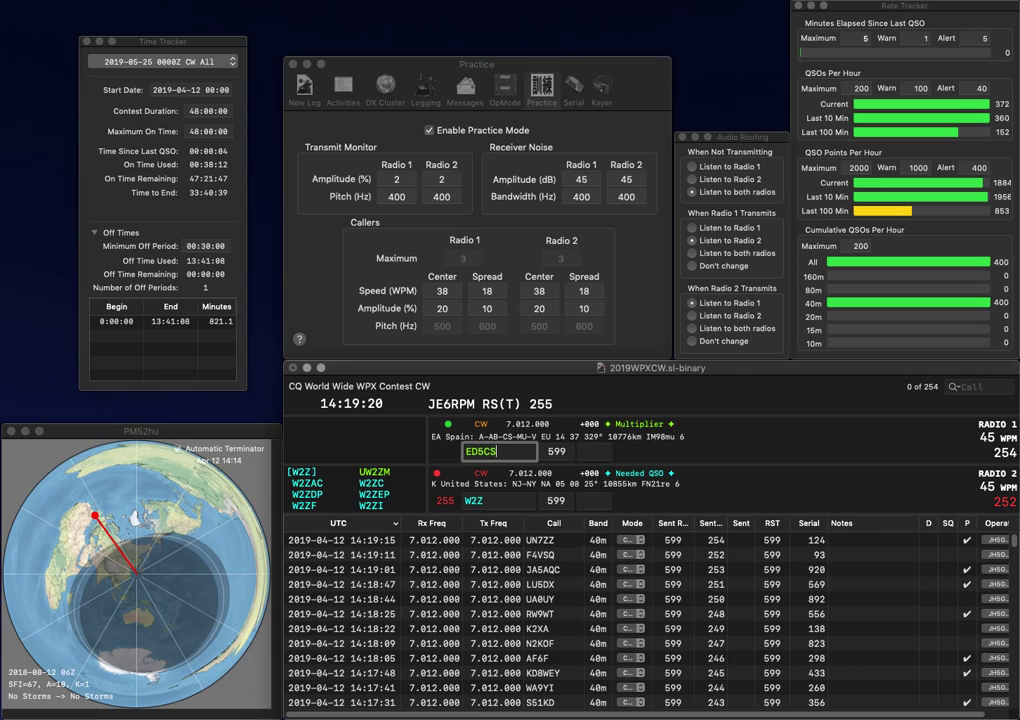
key("Return")
type("PA")
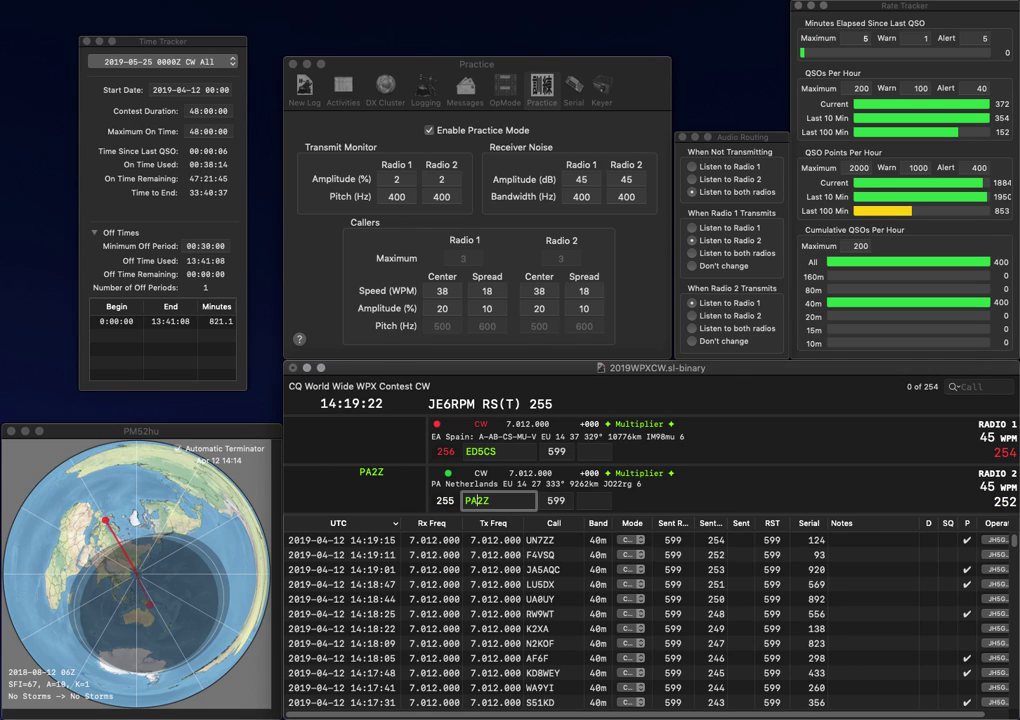
key("Return")
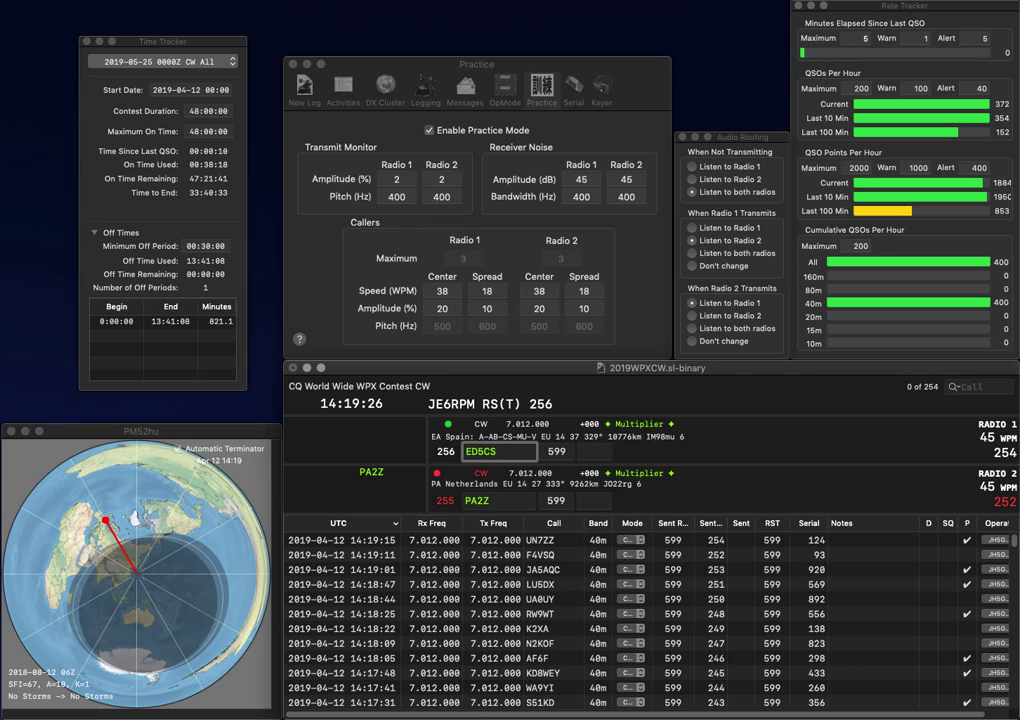
key("BackSpace")
type("H")
key("Return")
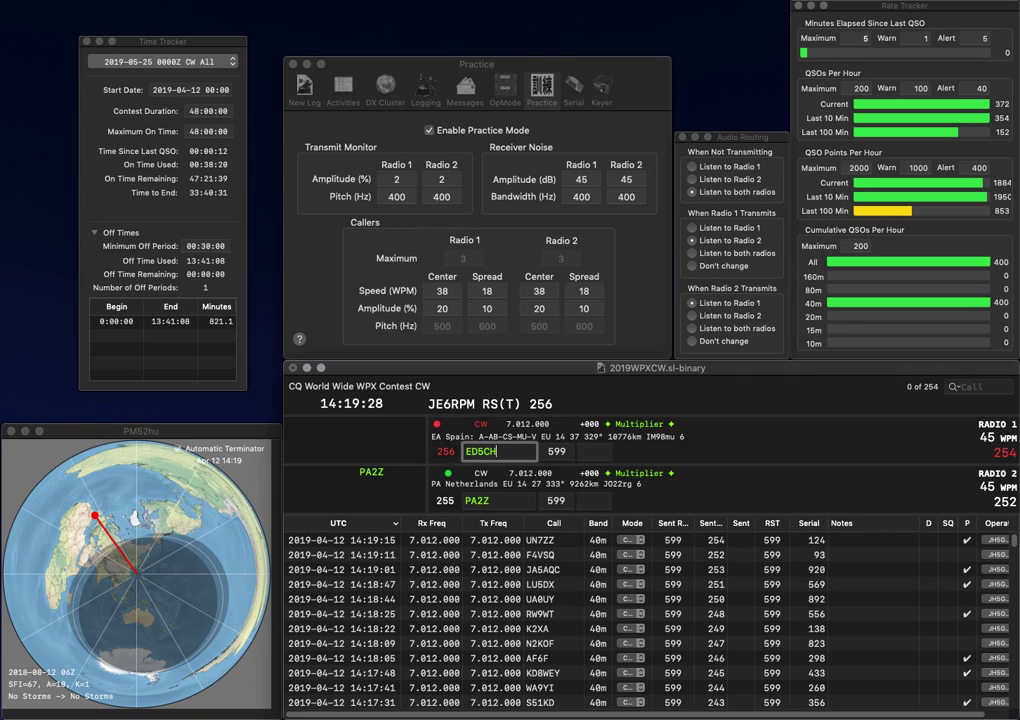
type("1")
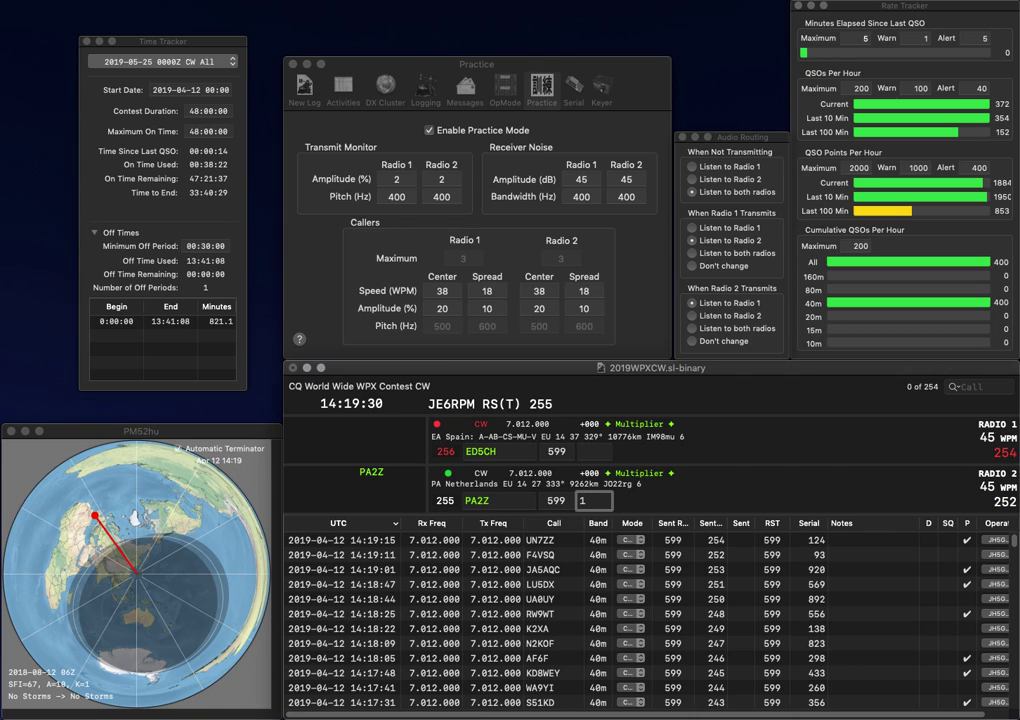
type("77")
key("Return")
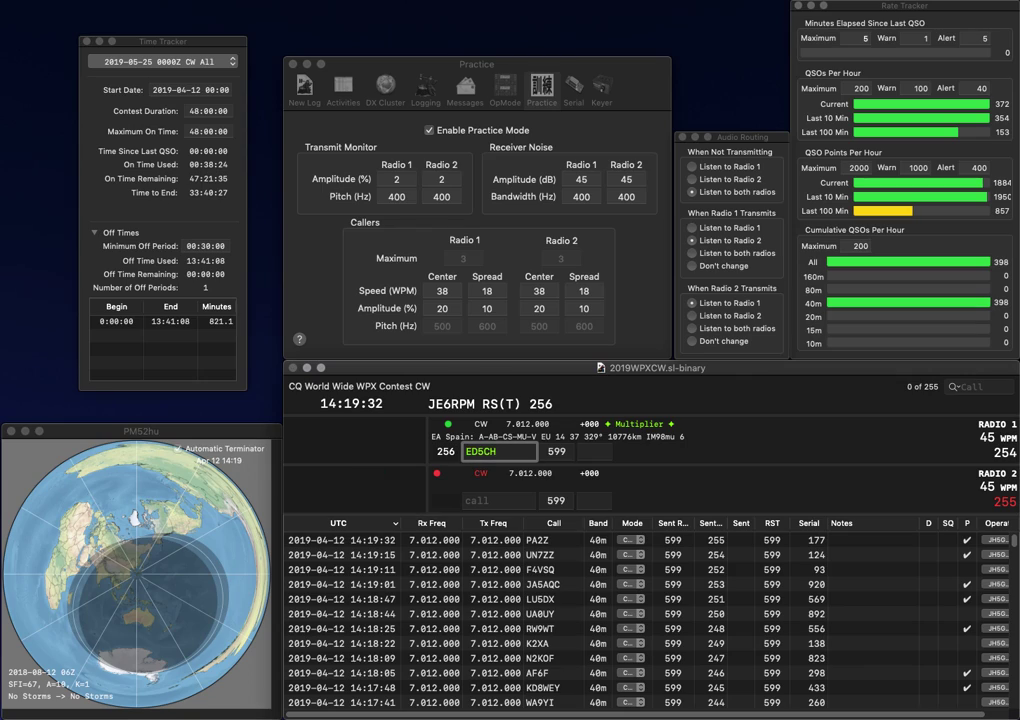
Correct Radio 1's call sign to EB5CS and resend it to the caller
key("Delete")
type("B")
key("Right")
key("Right")
key("Delete")
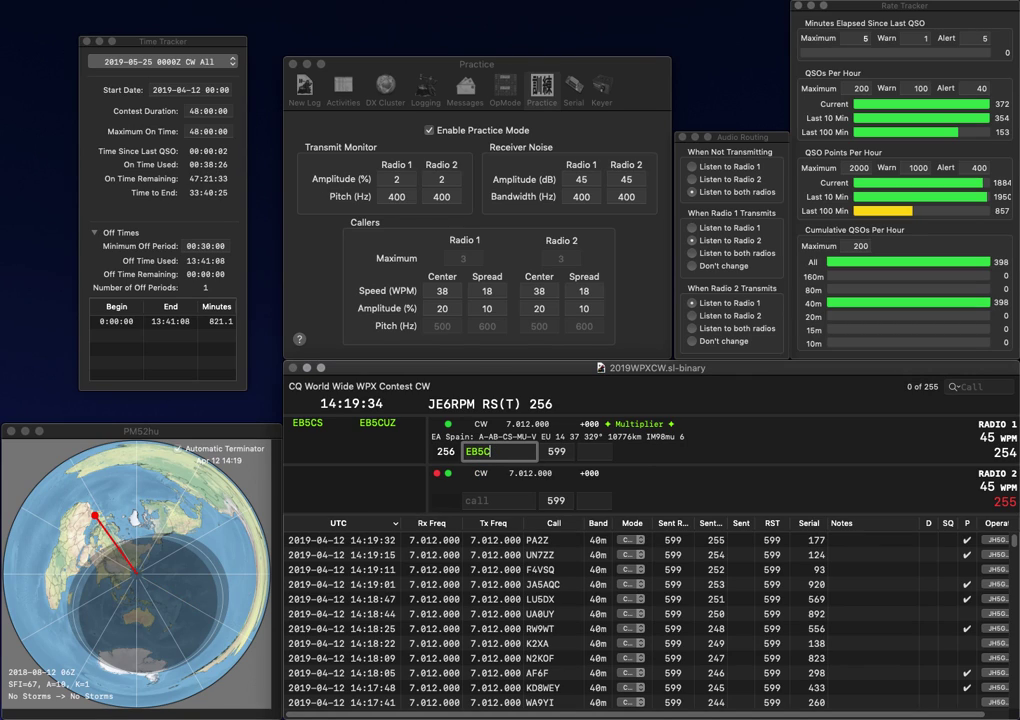
type("S")
key("Return")
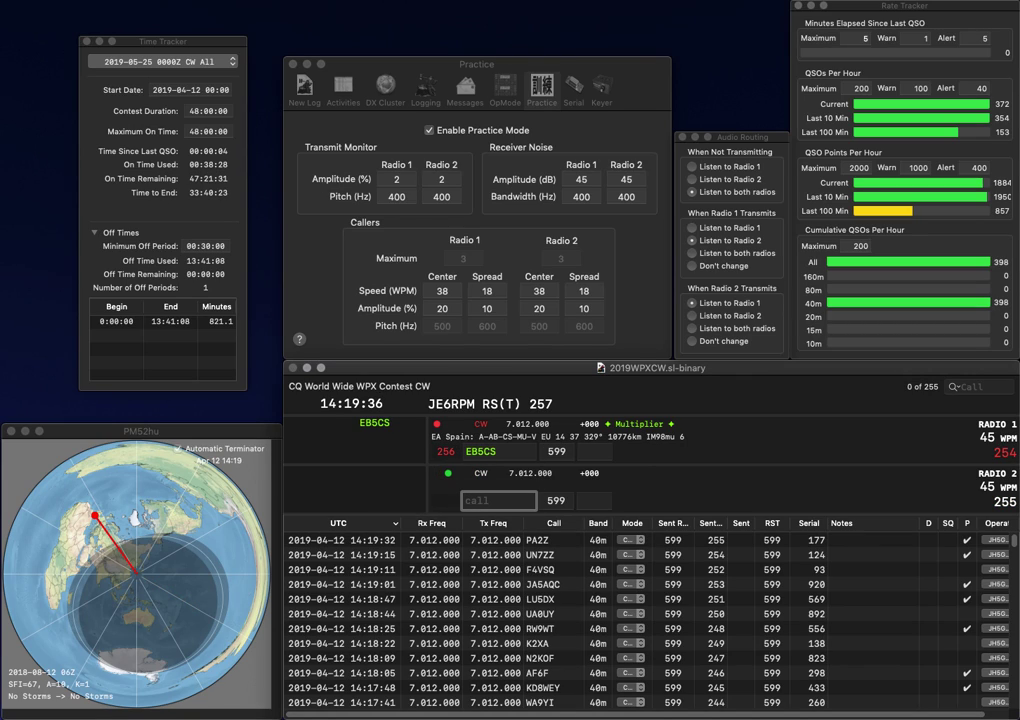
type("HA8FM")
key("Return")
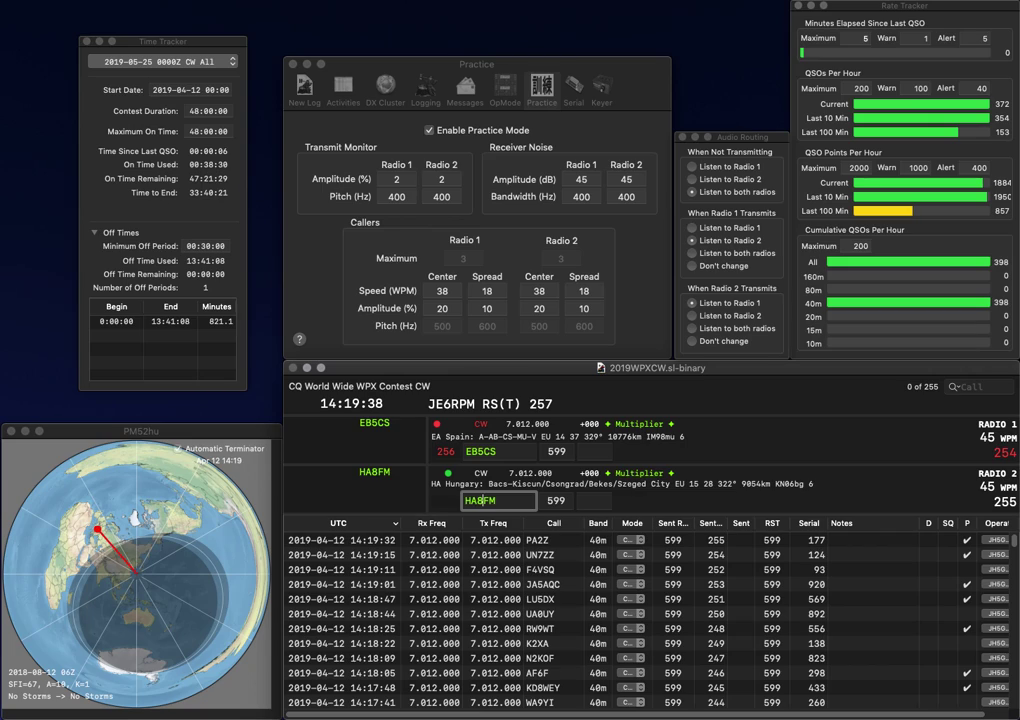
key("Up")
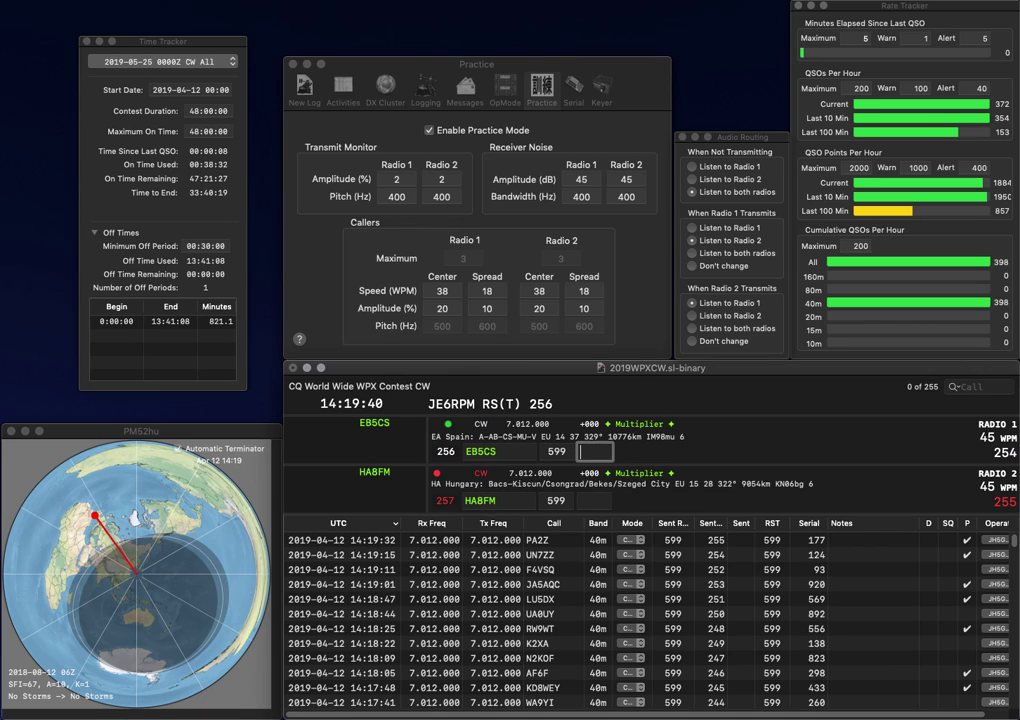
type("230")
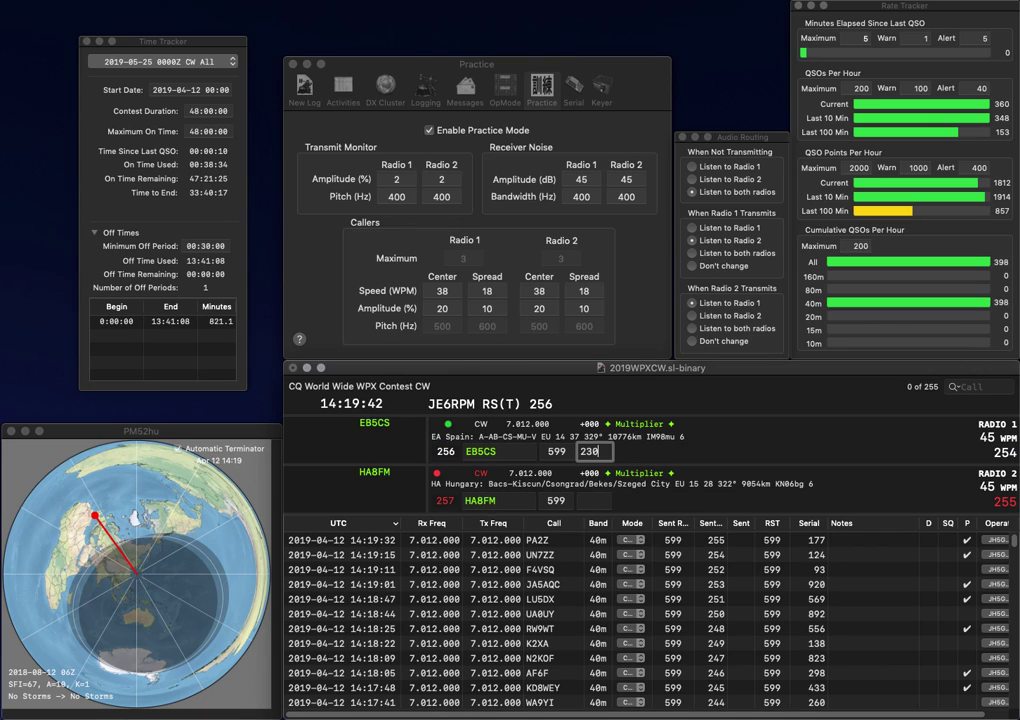
key("Return")
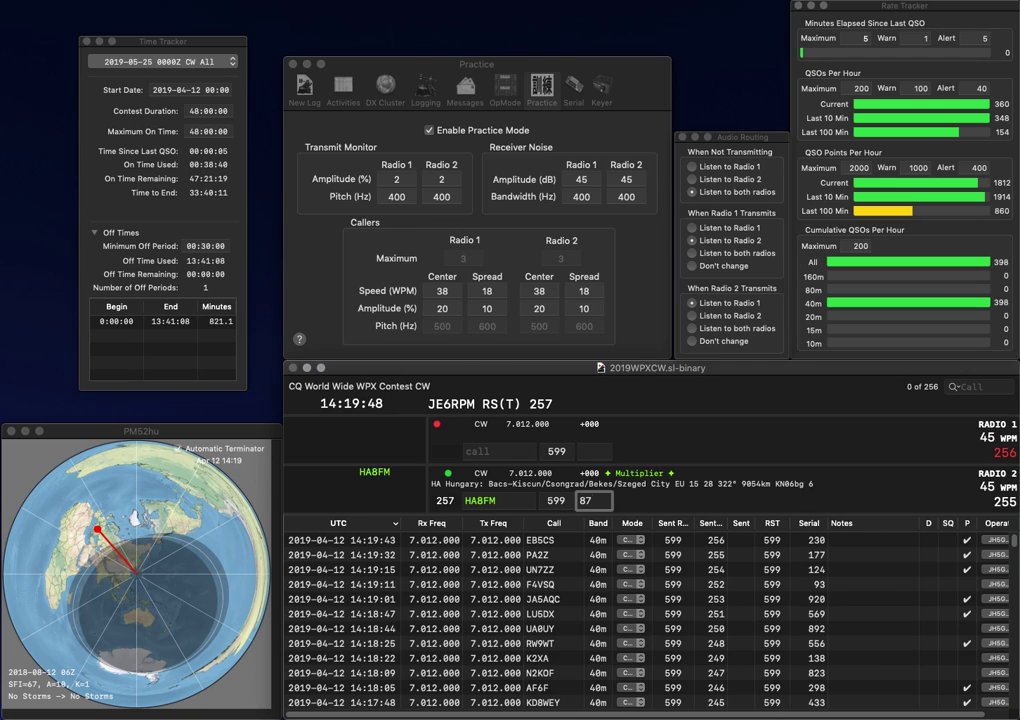
type("9")
key("Return")
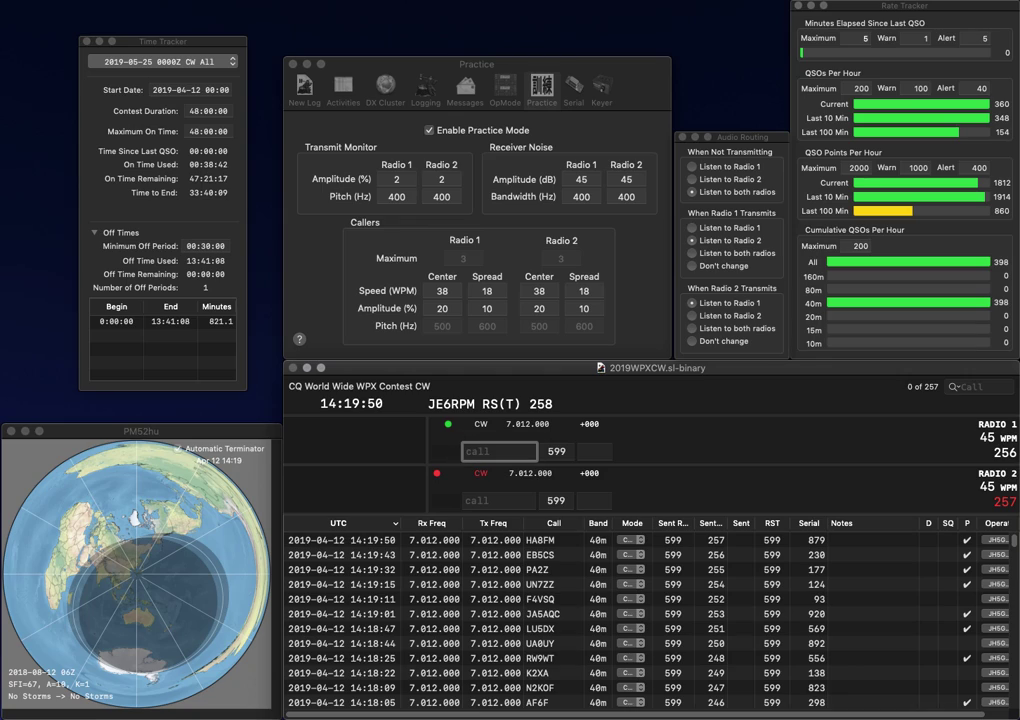
Enter N8UBH on Radio 1 and NC4SA on Radio 2, answering each caller with the exchange
type("N8UB")
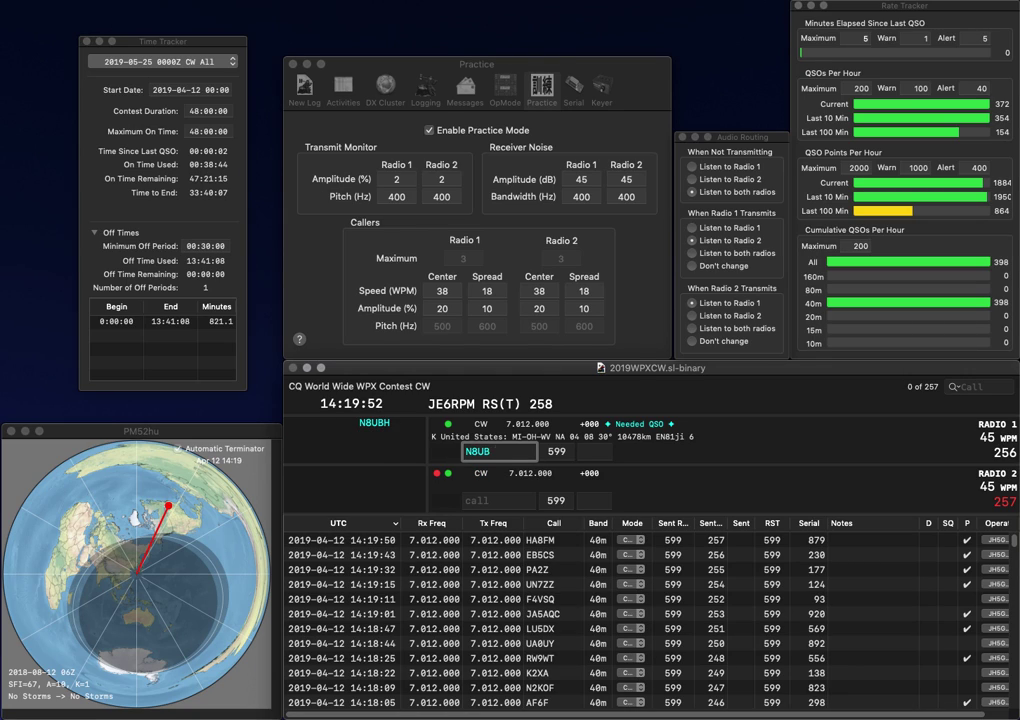
type("H")
key("Return")
type("NC4")
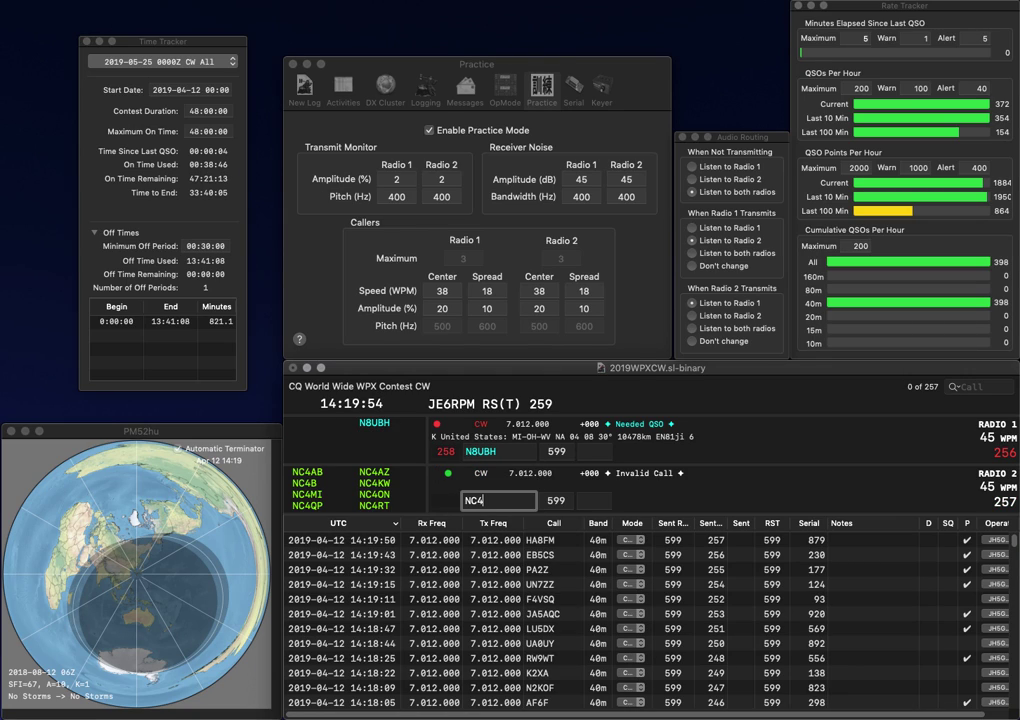
type("SA")
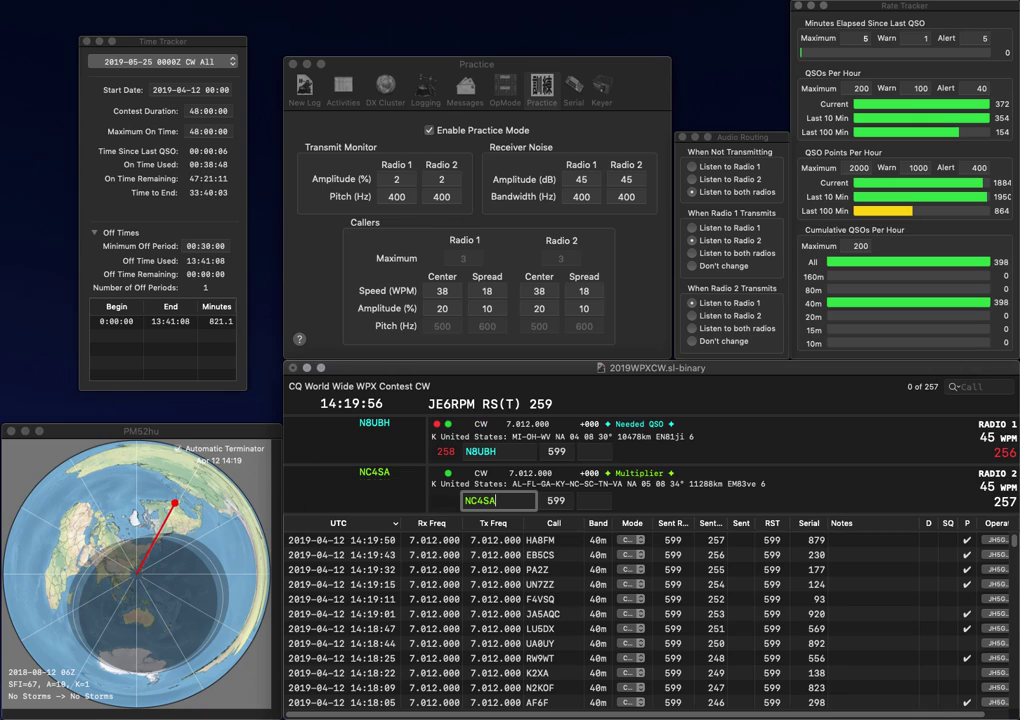
key("Return")
key("space")
type("2")
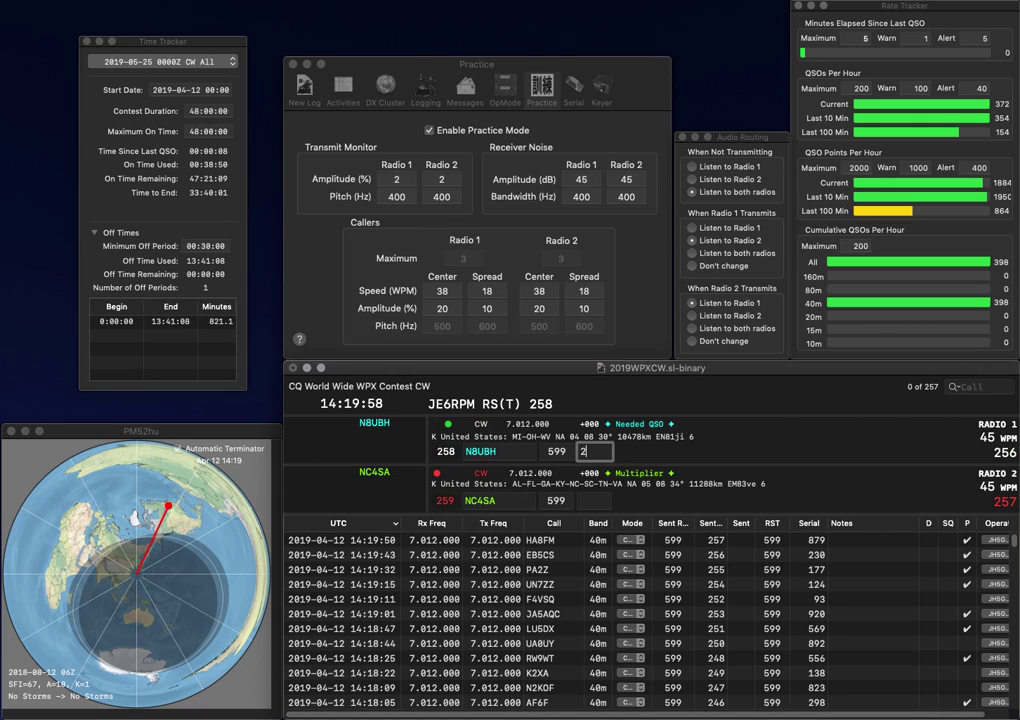
type("9")
key("Return")
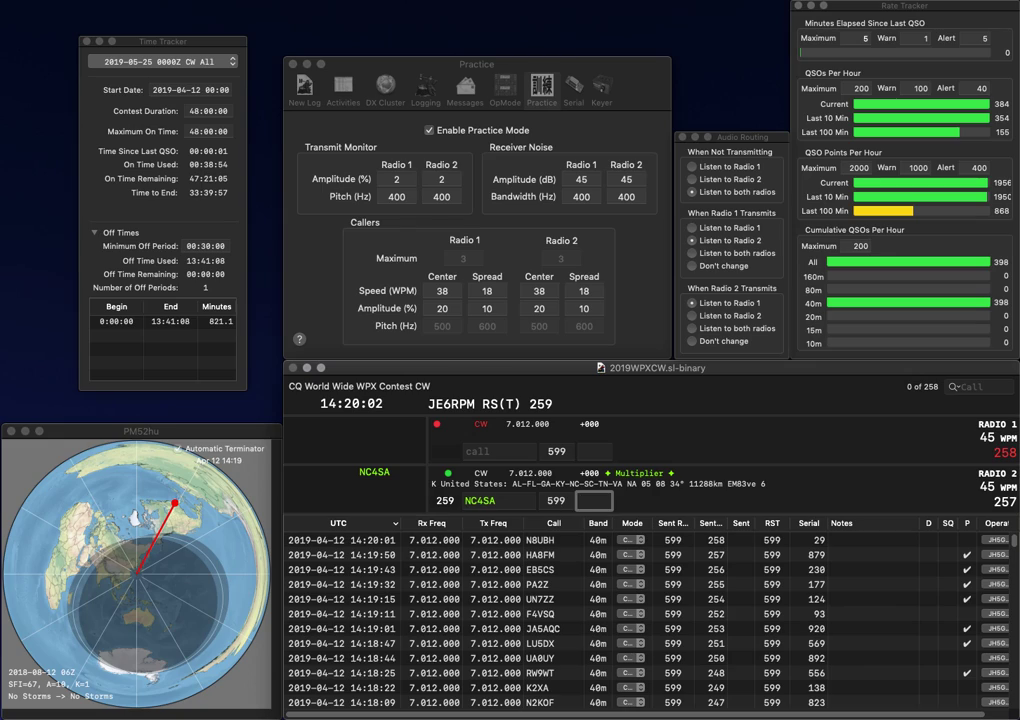
type("25")
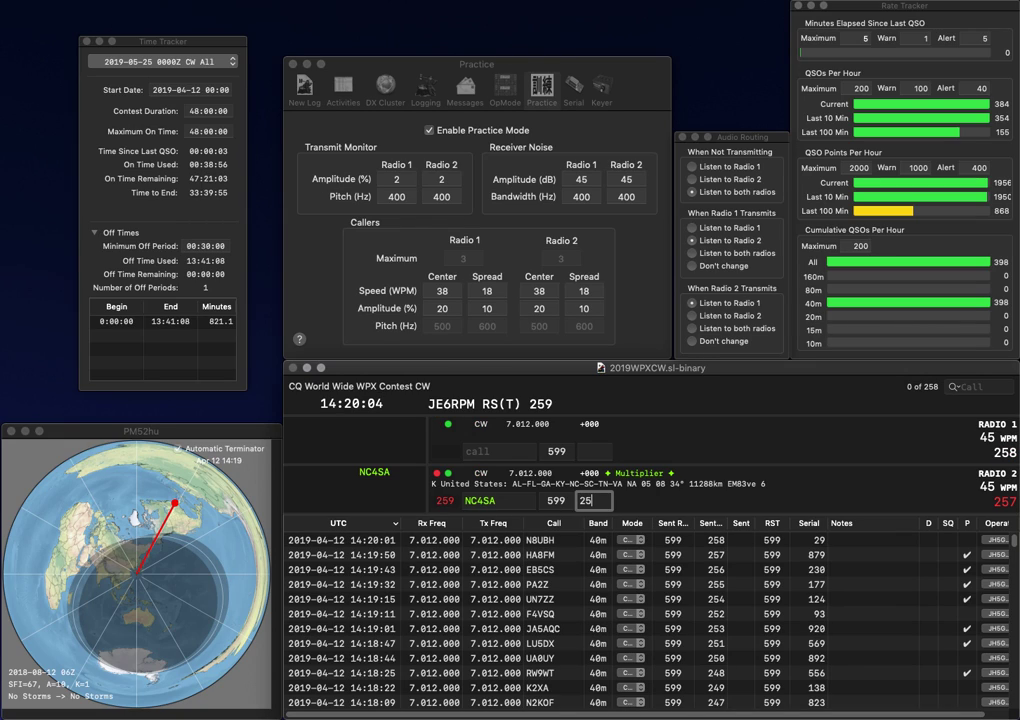
key("BackSpace")
type("36")
key("Return")
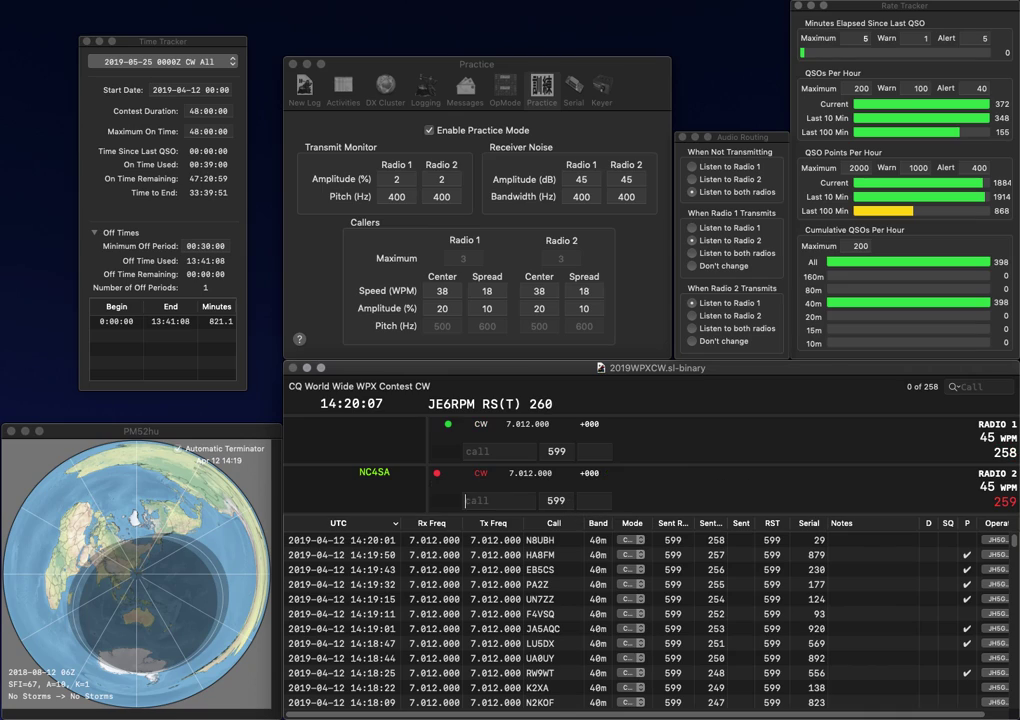
Enter OH2BEN on Radio 1 and W8HY on Radio 2, answering each caller with the exchange
type("OH2")
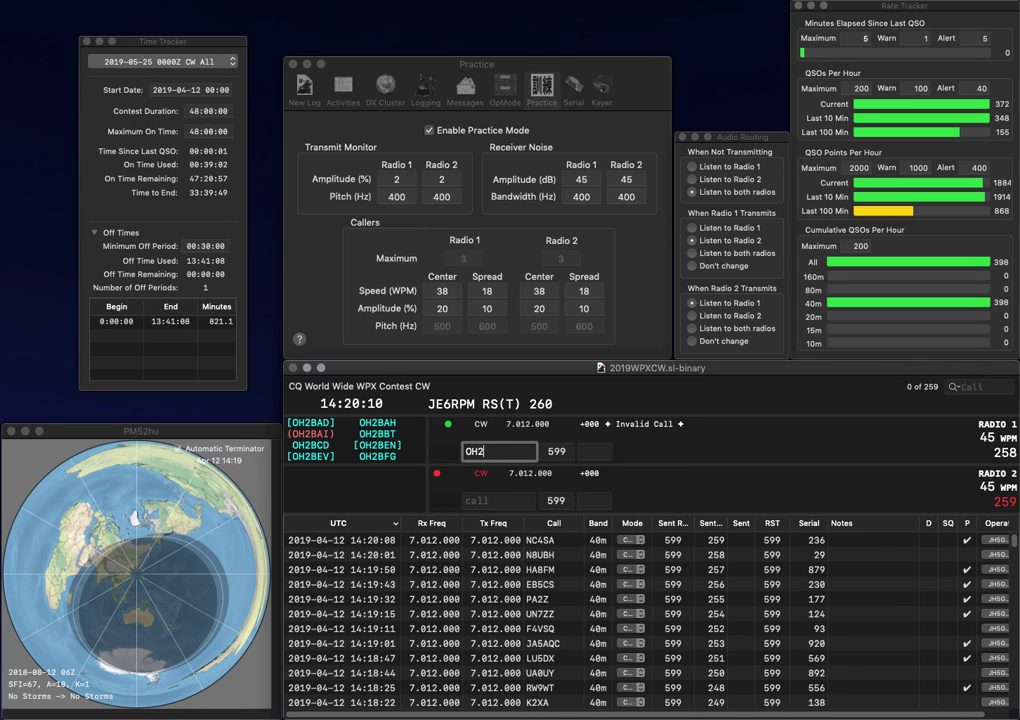
type("BEN")
key("Return")
type("W8")
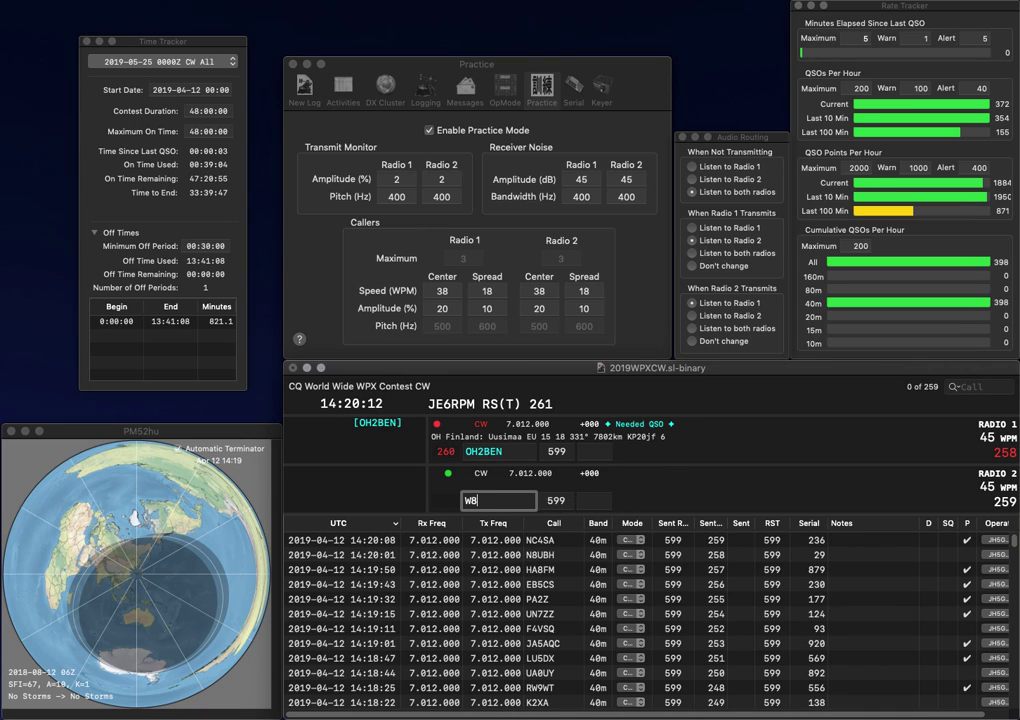
type("HY")
key("Return")
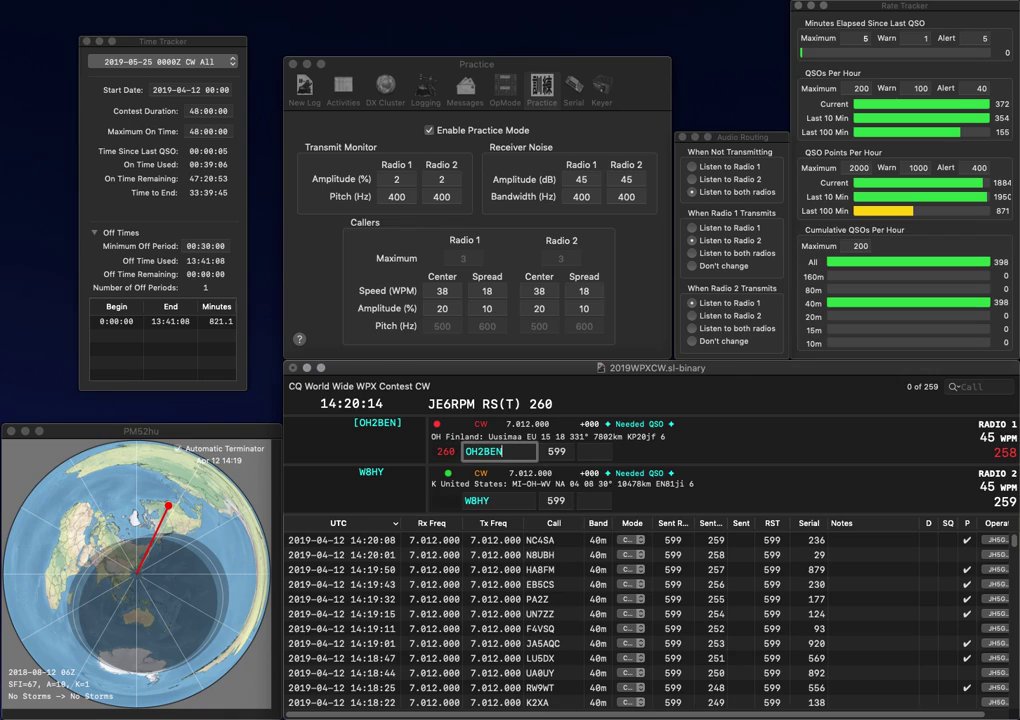
key("space")
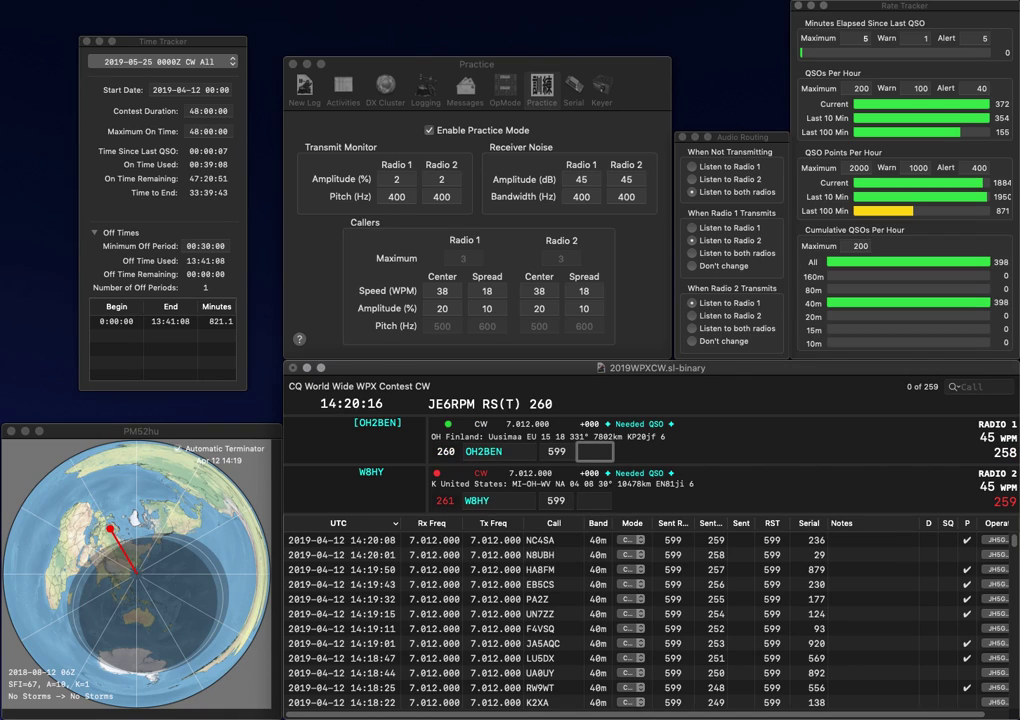
type("9")
key("Return")
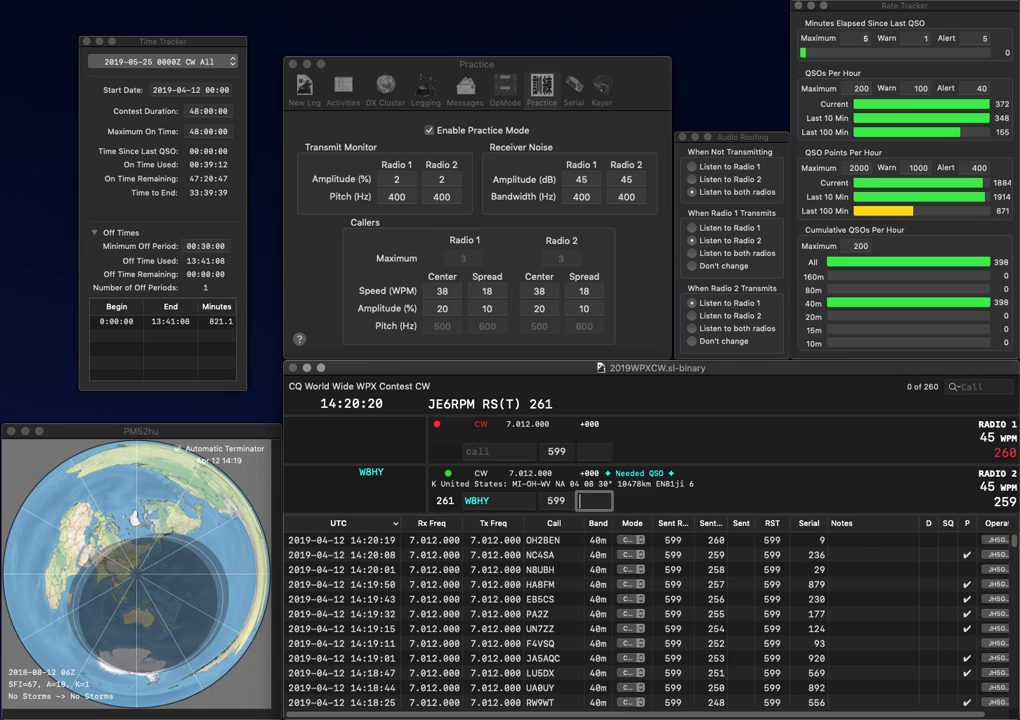
type("567")
key("Return")
Answer JH9FCP on Radio 1 and send the partial call sign YM on Radio 2
type("JH")
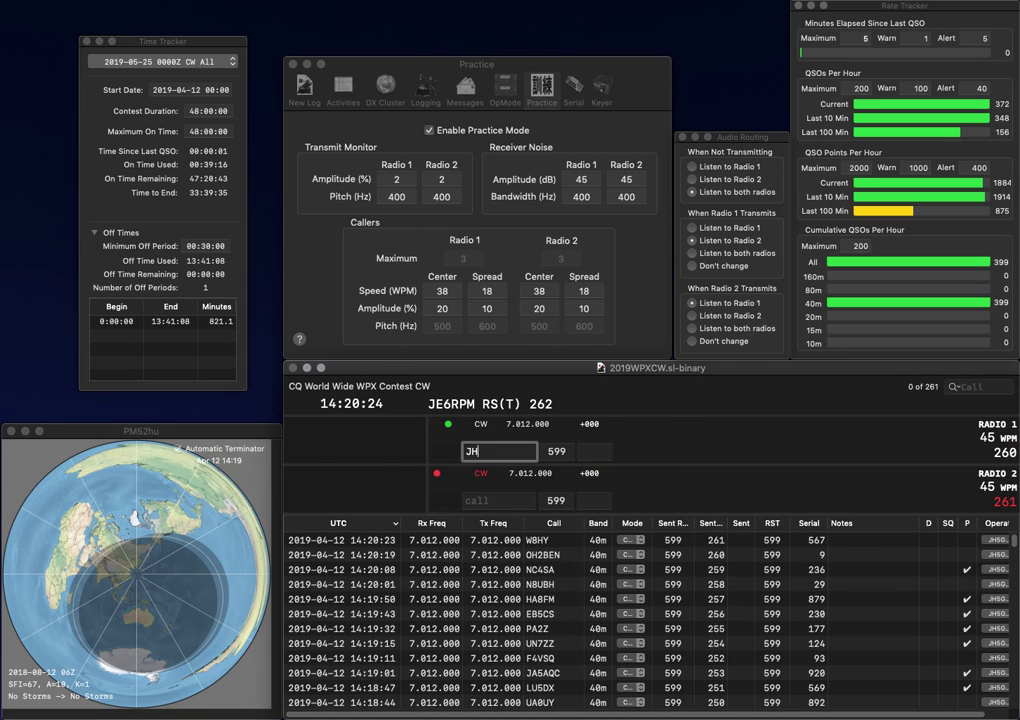
type("9FCP")
key("Return")
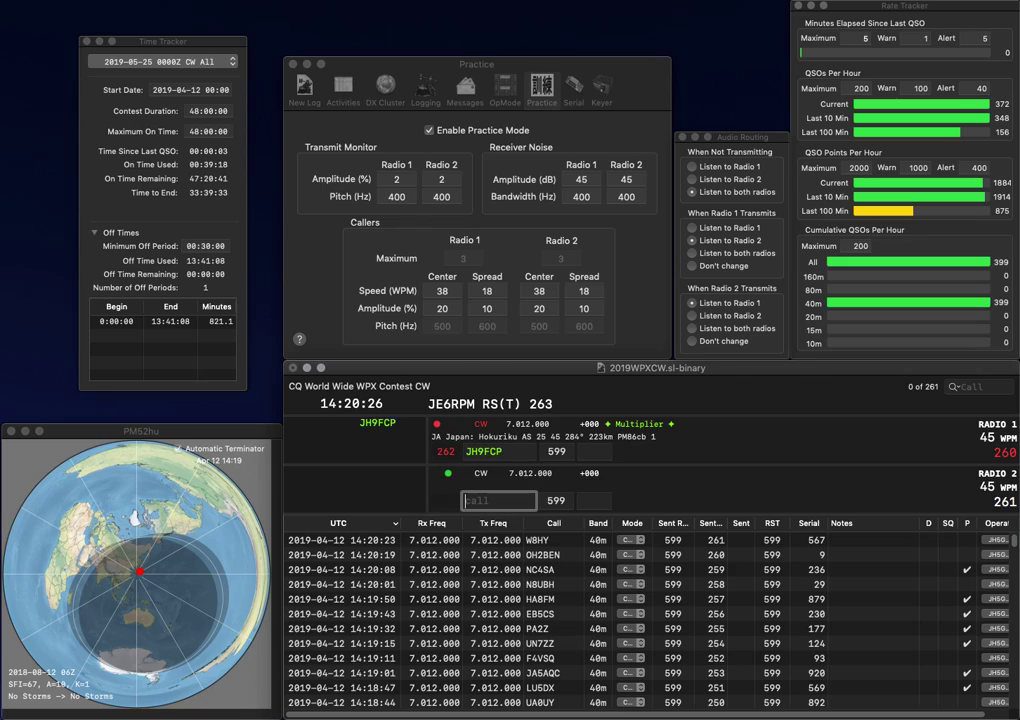
type("YM")
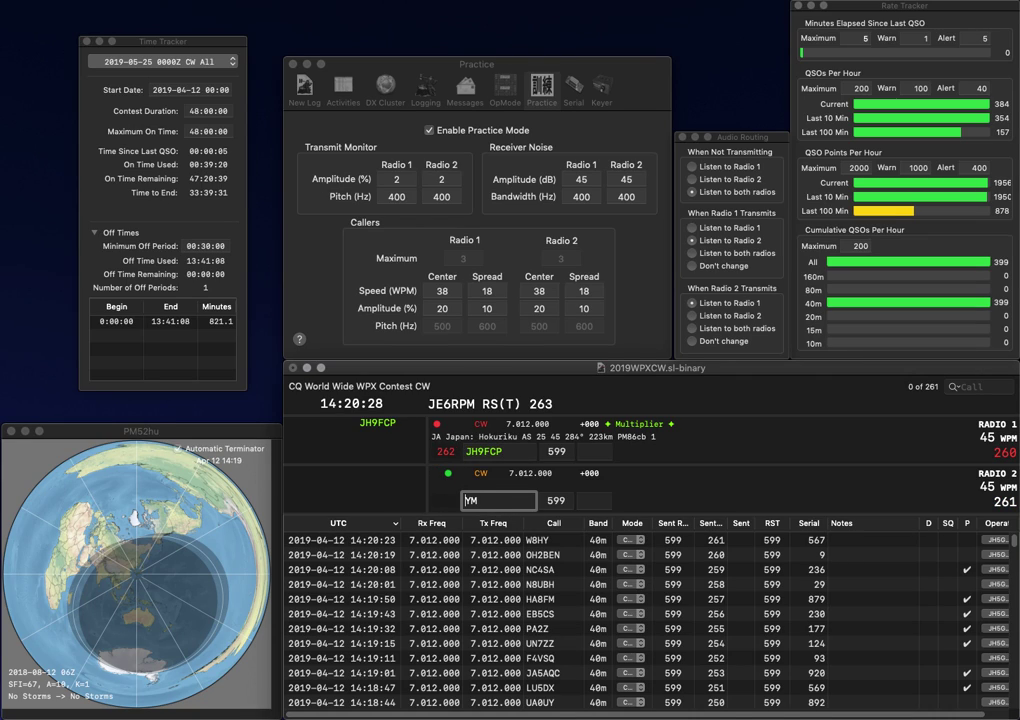
key("Return")
key("Tab")
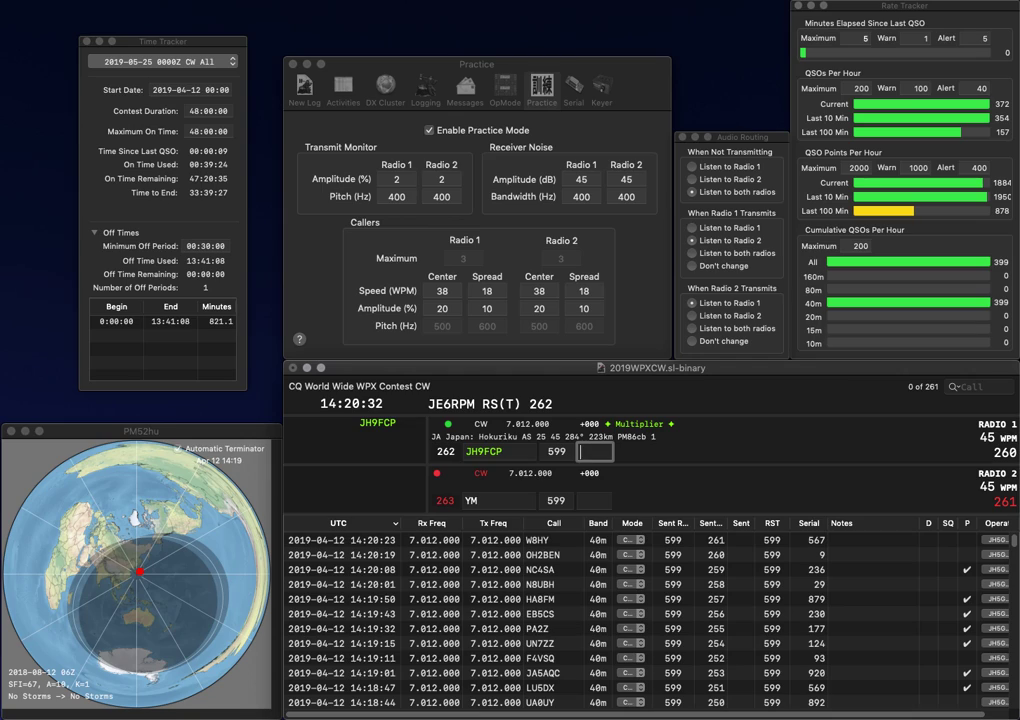
type("796")
key("Return")
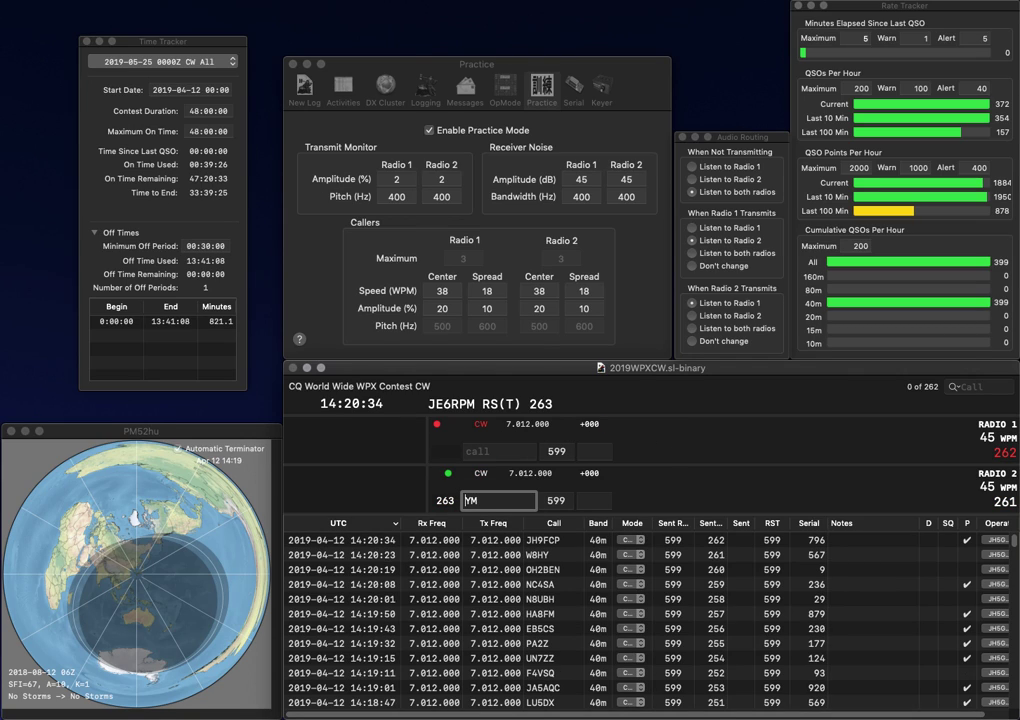
type("KI6H")
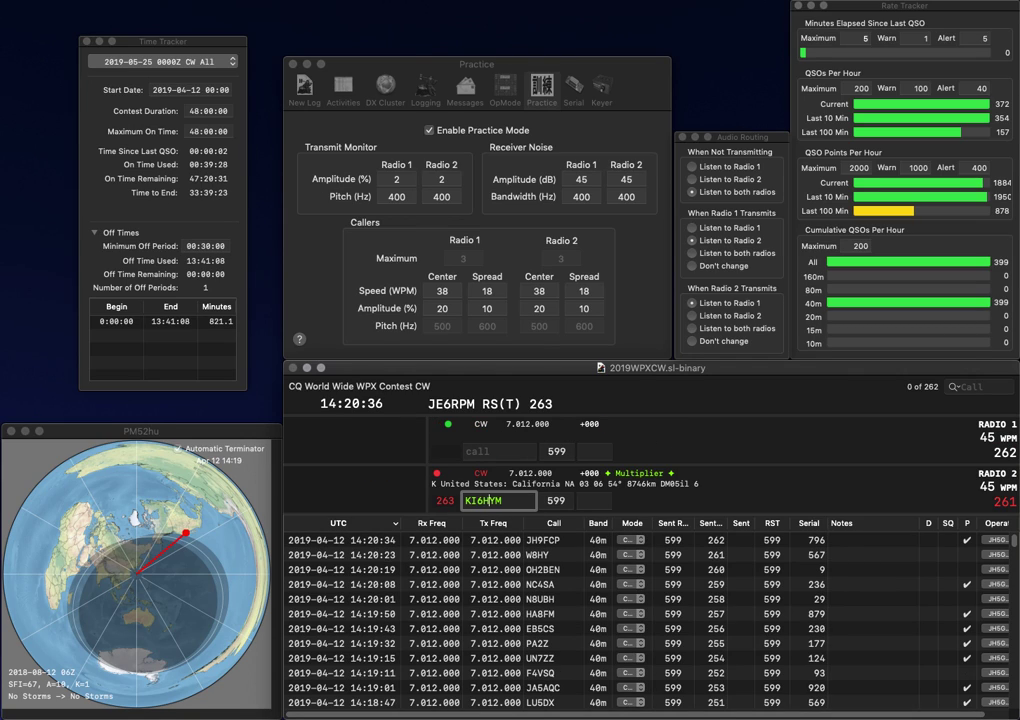
type("KI6RR")
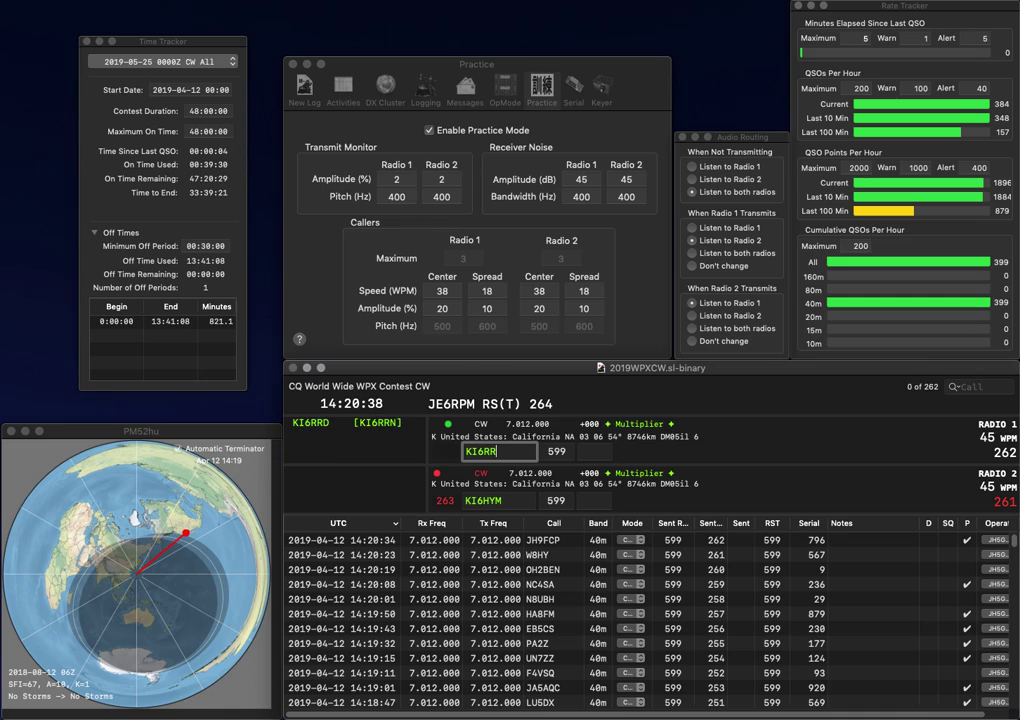
type("N")
key("Return")
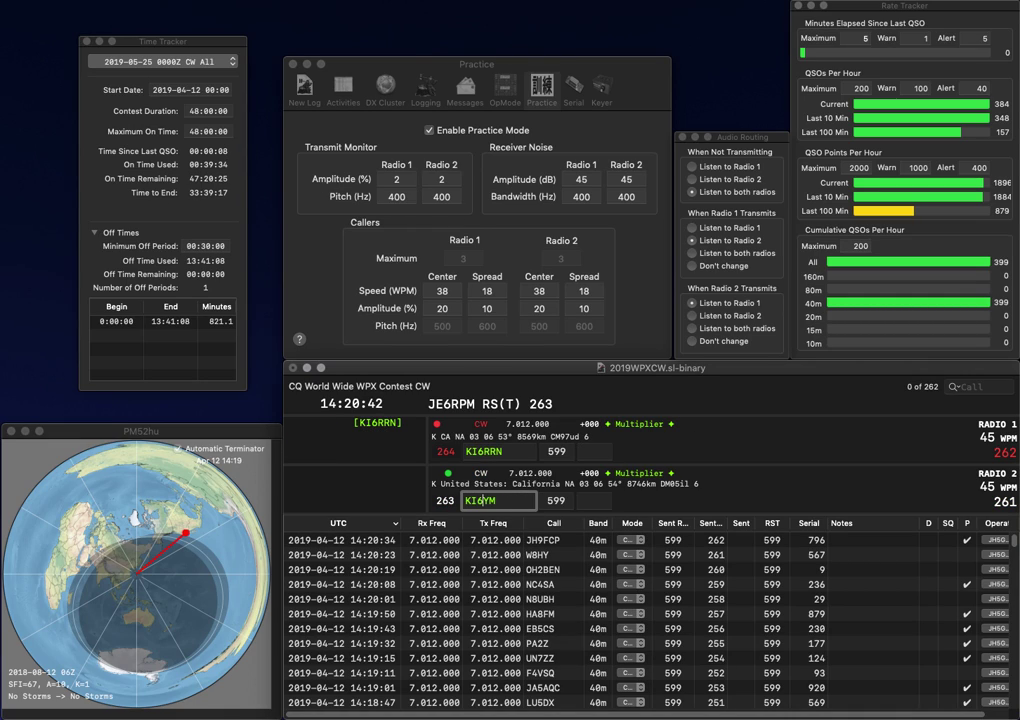
key("BackSpace")
type("S")
key("Return")
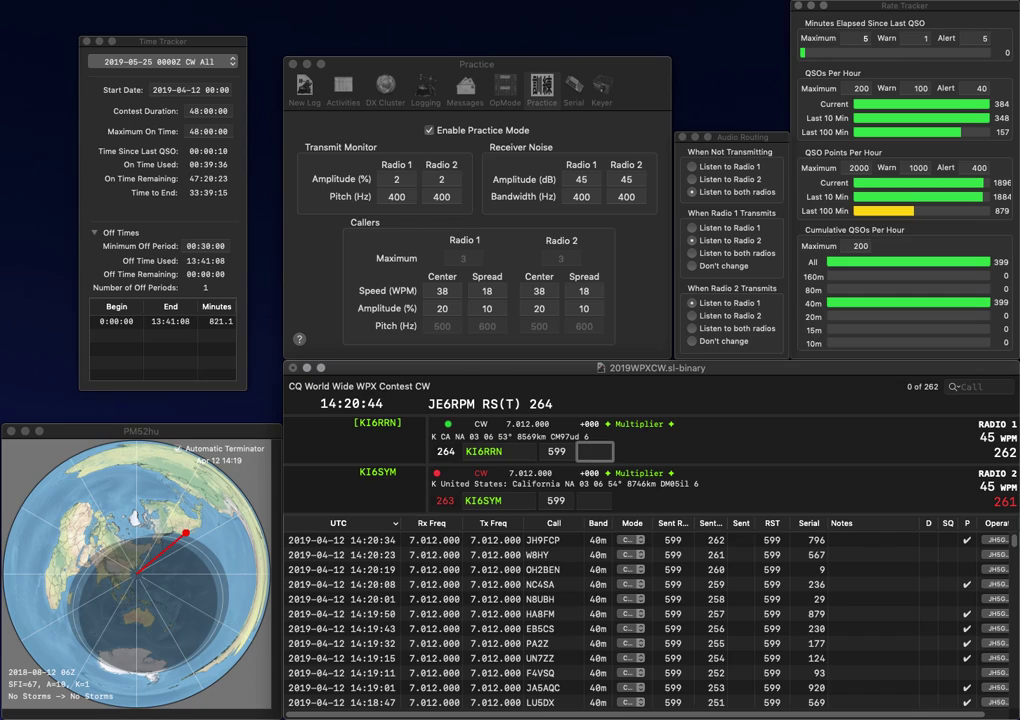
type("928")
key("Return")
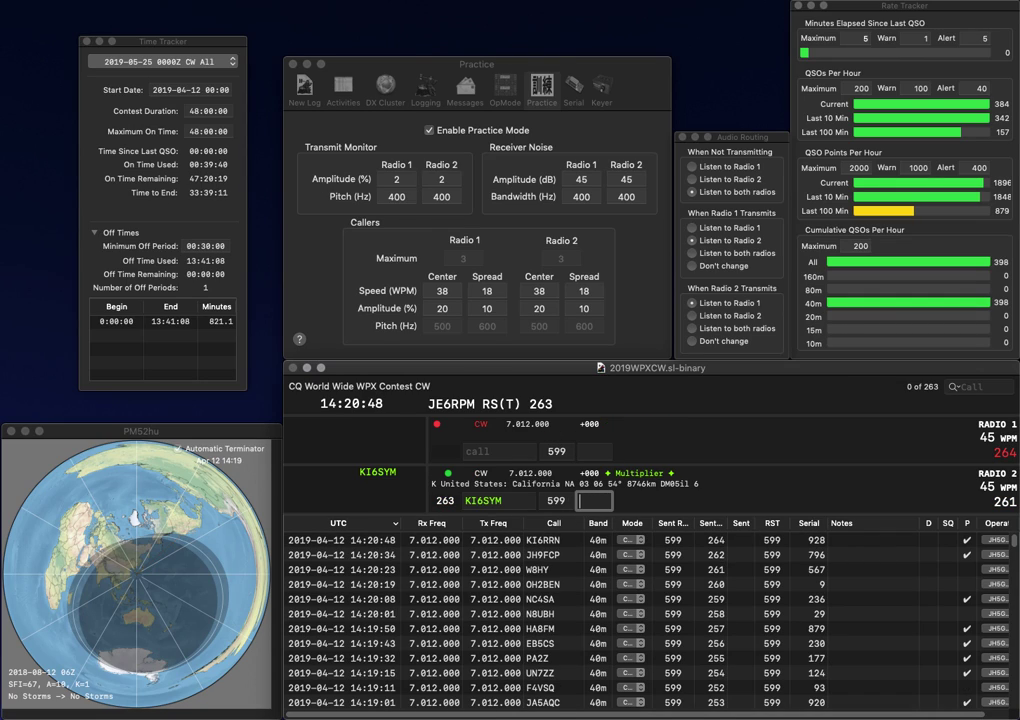
type("609")
key("Return")
Send the partial call sign 2T on Radio 1 and answer JF0EQN on Radio 2
type("2T")
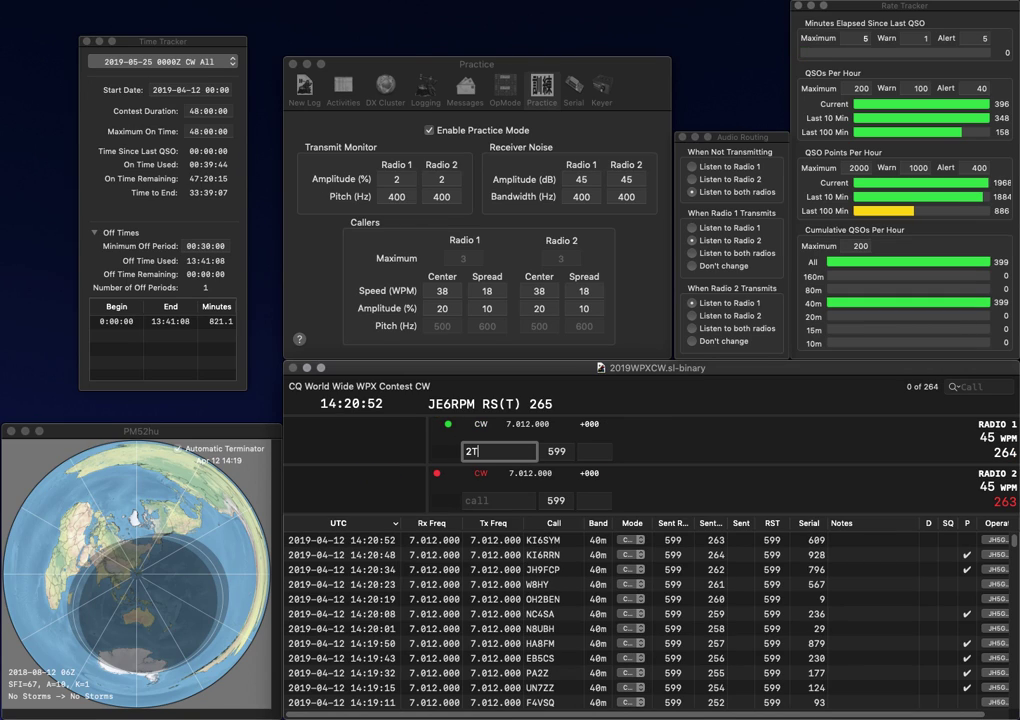
key("Return")
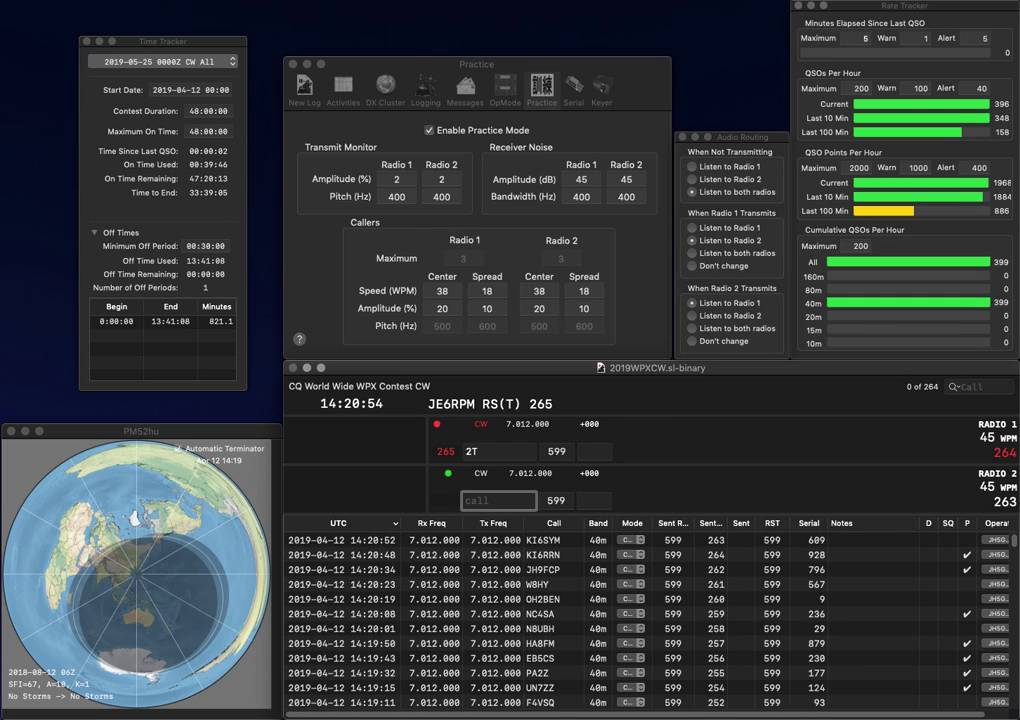
type("JF0EQN")
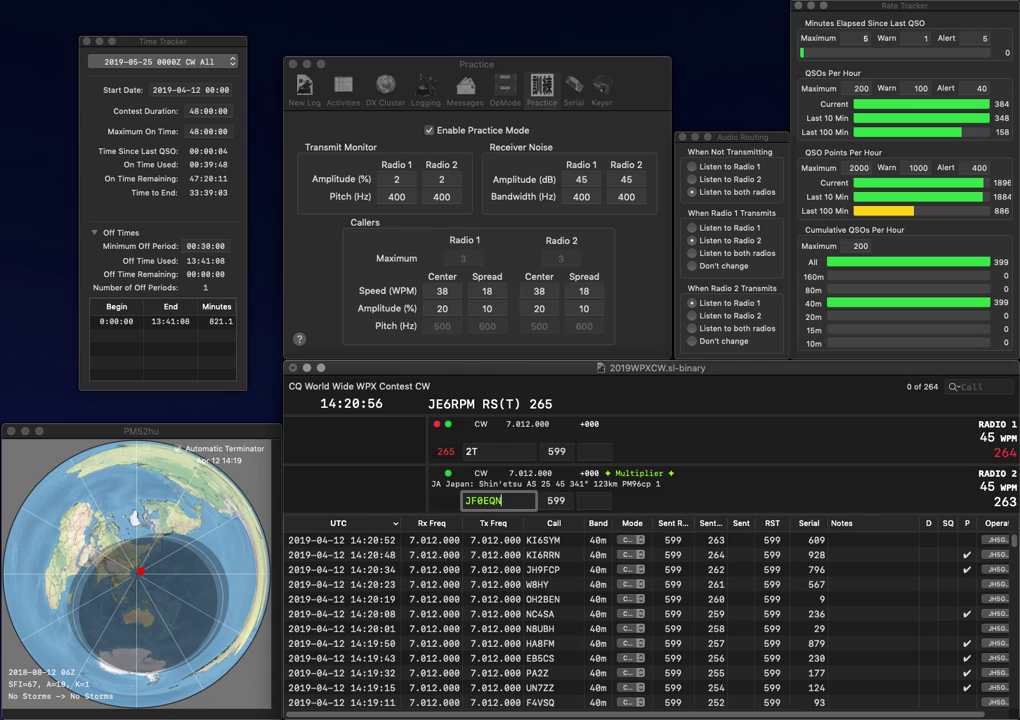
key("Return")
Complete Radio 1's call sign as WN2T and correct Radio 2's to JH0EQN, resending each to its caller
type("WN")
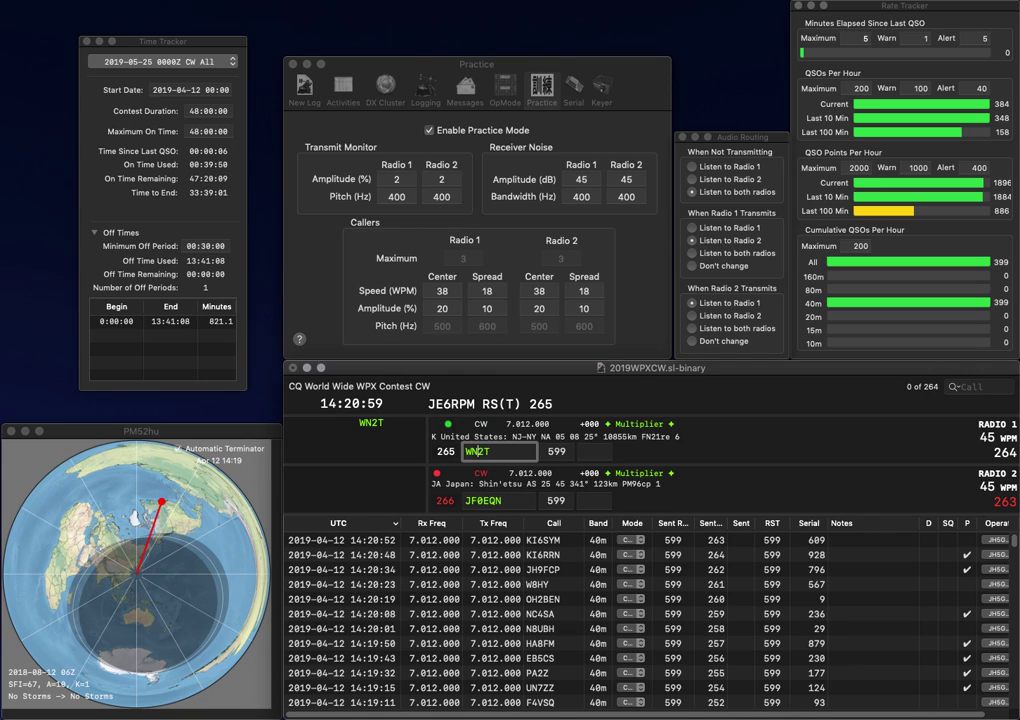
key("Return")
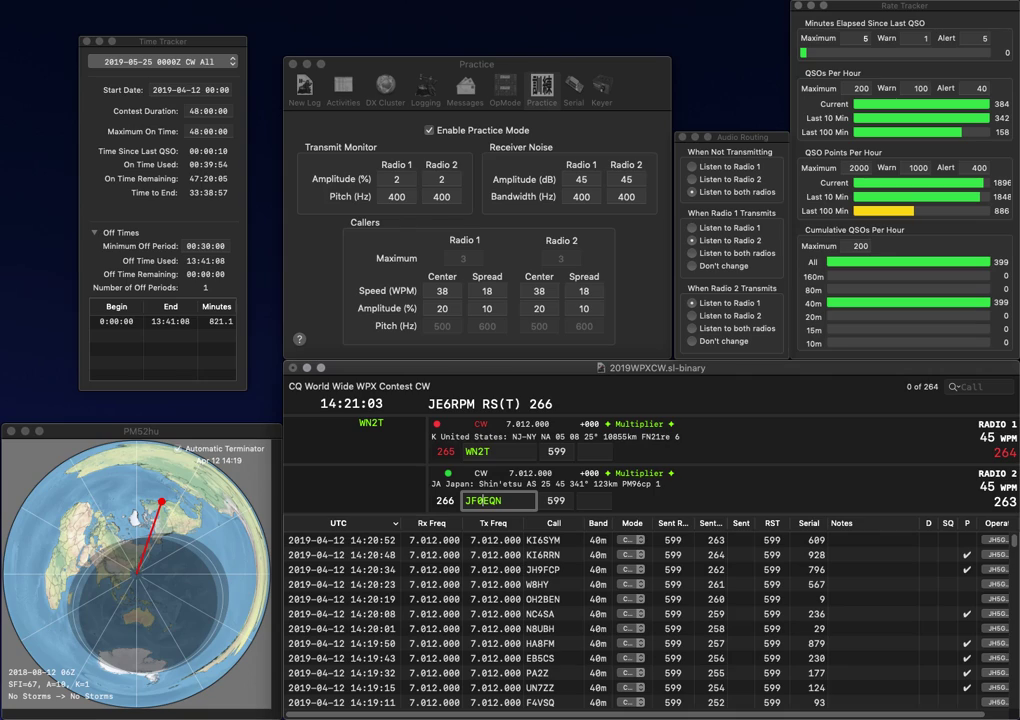
key("Left")
key("BackSpace")
type("H")
key("Return")
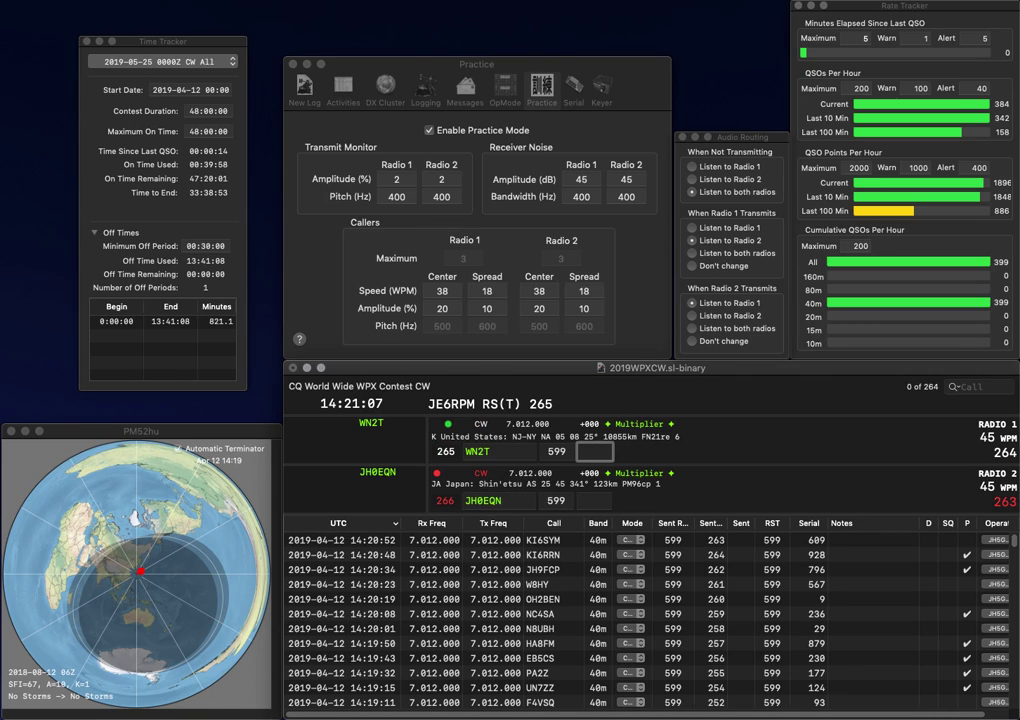
type("668")
key("Return")
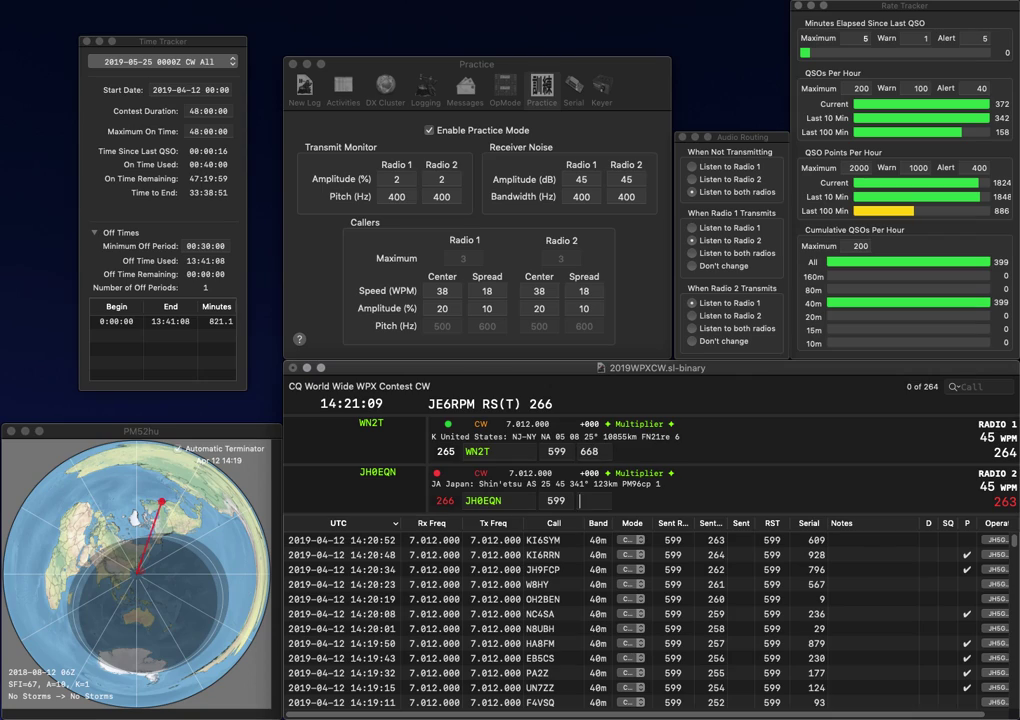
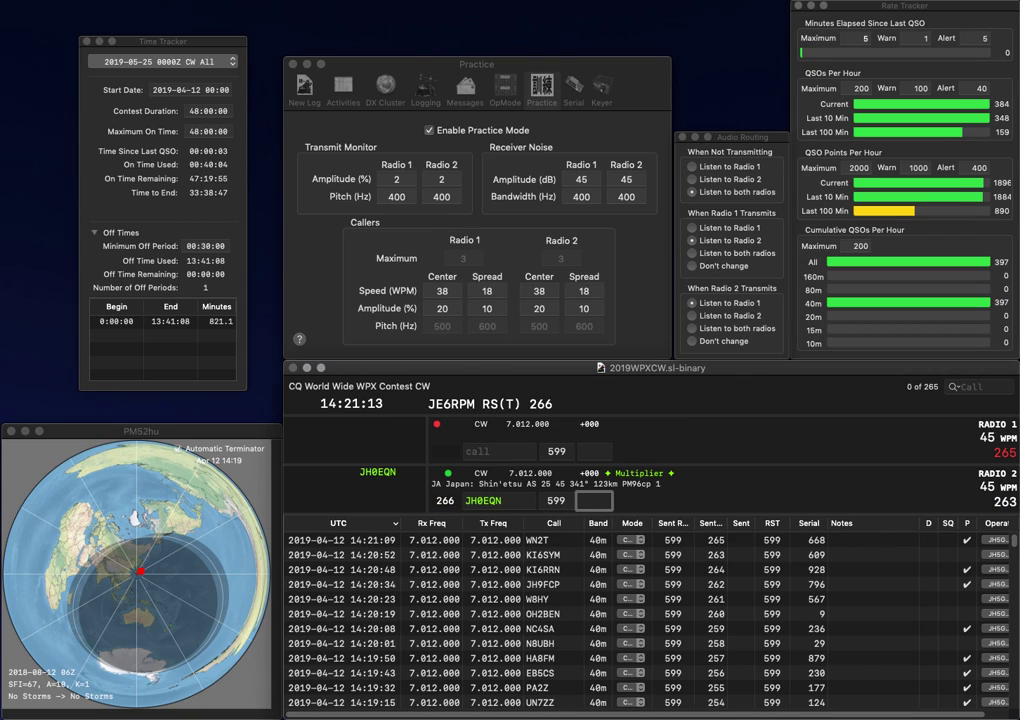
type("07")
key("Up")
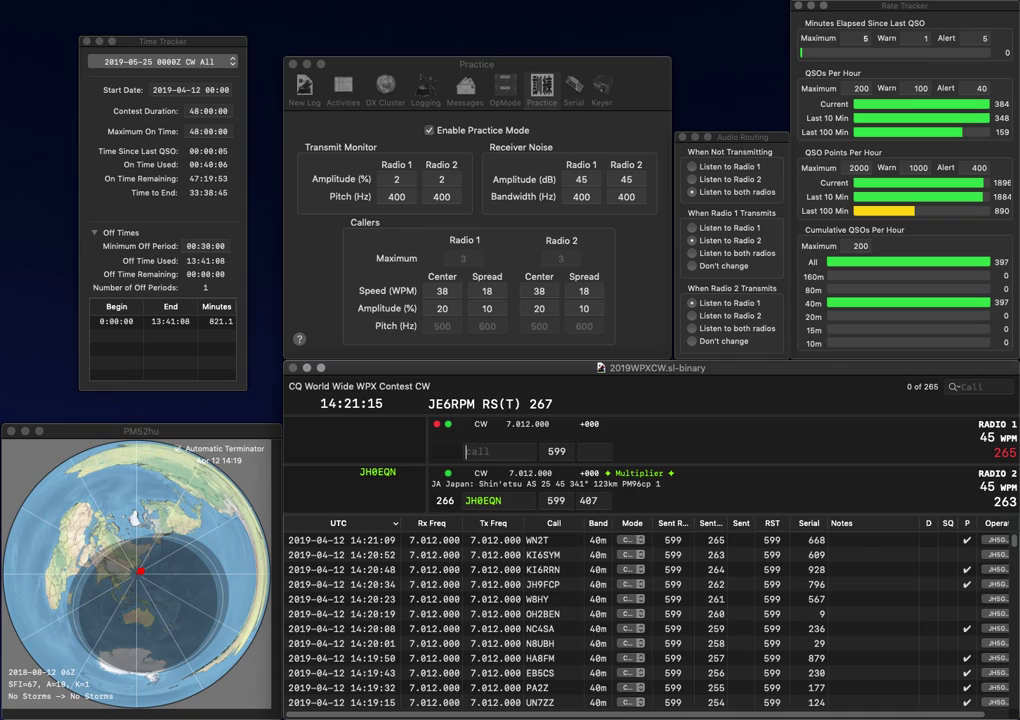
key("Down")
key("Return")
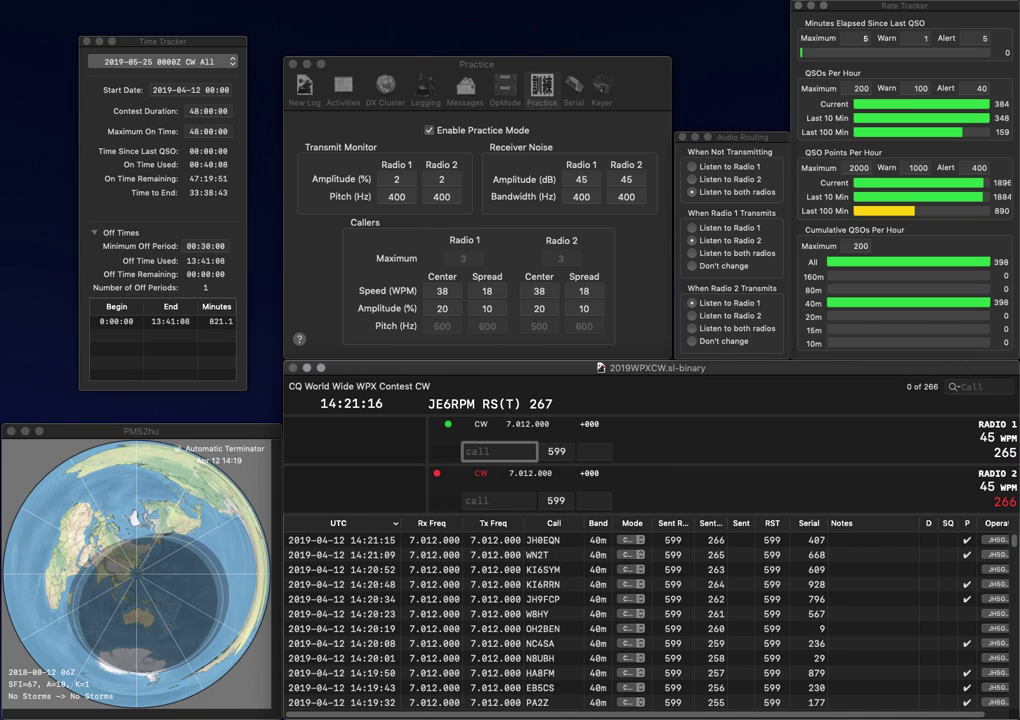
Answer R7X on Radio 1 and send the partial call sign NI on Radio 2
type("R7X")
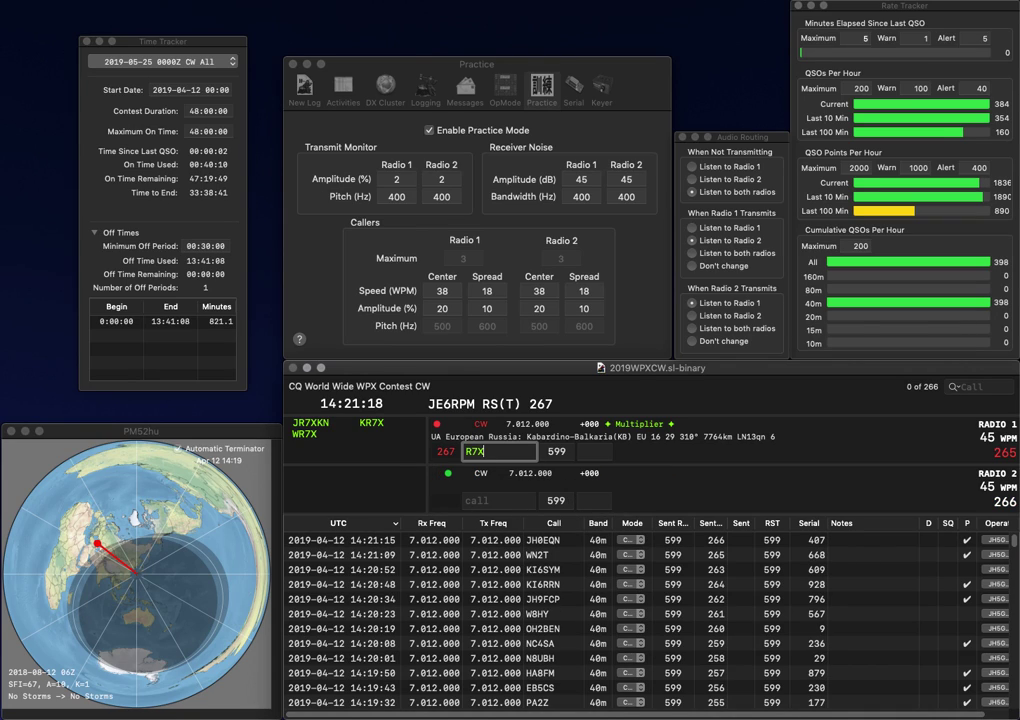
key("Return")
type("1N")
key("BackSpace")
key("BackSpace")
type("NI")
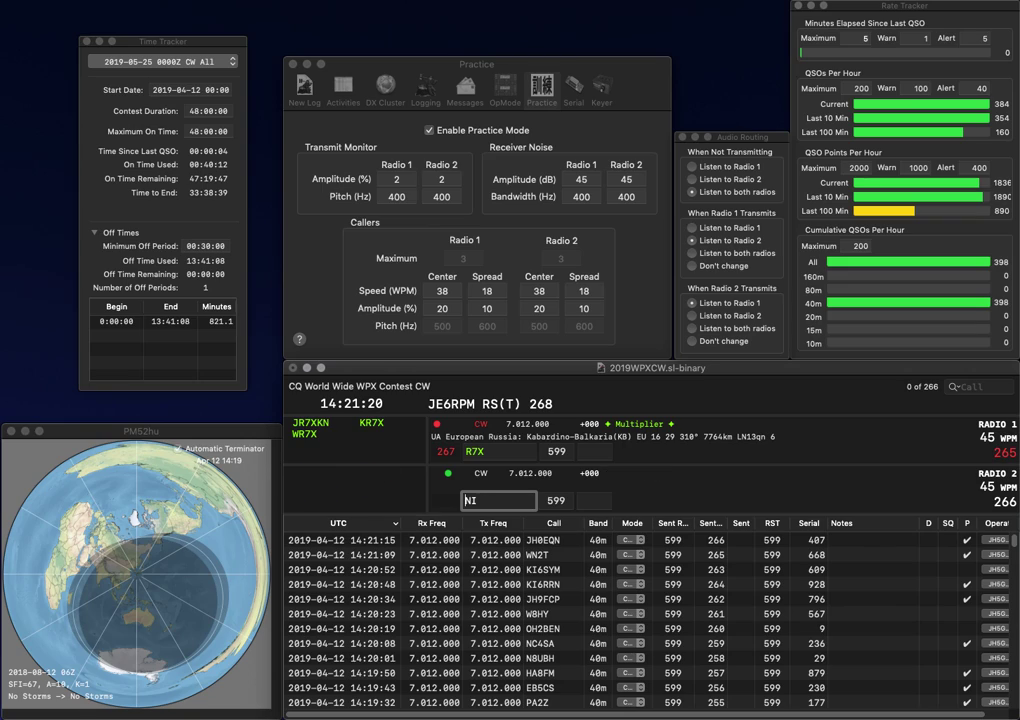
key("Return")
key("Return")
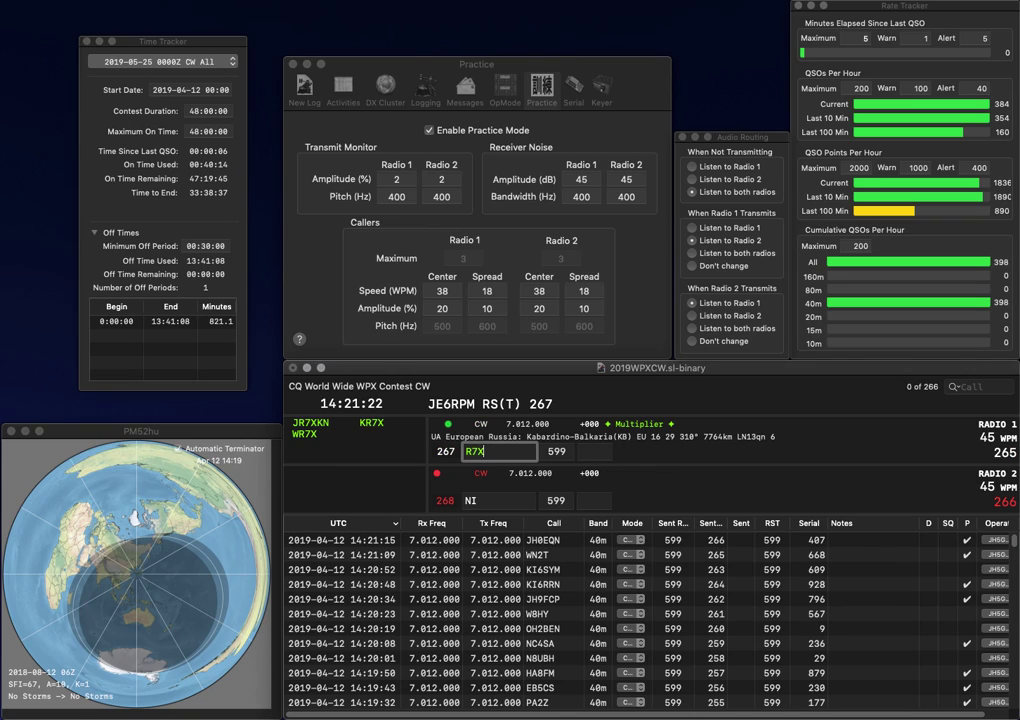
key("BackSpace")
type("KX")
key("Return")
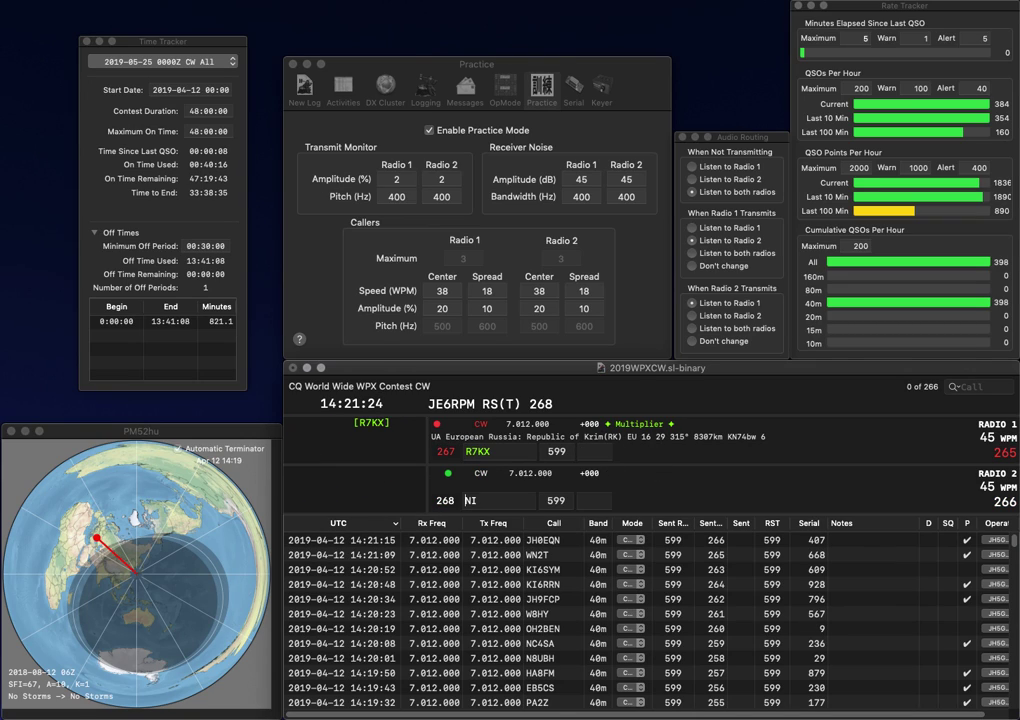
type("AJ5")
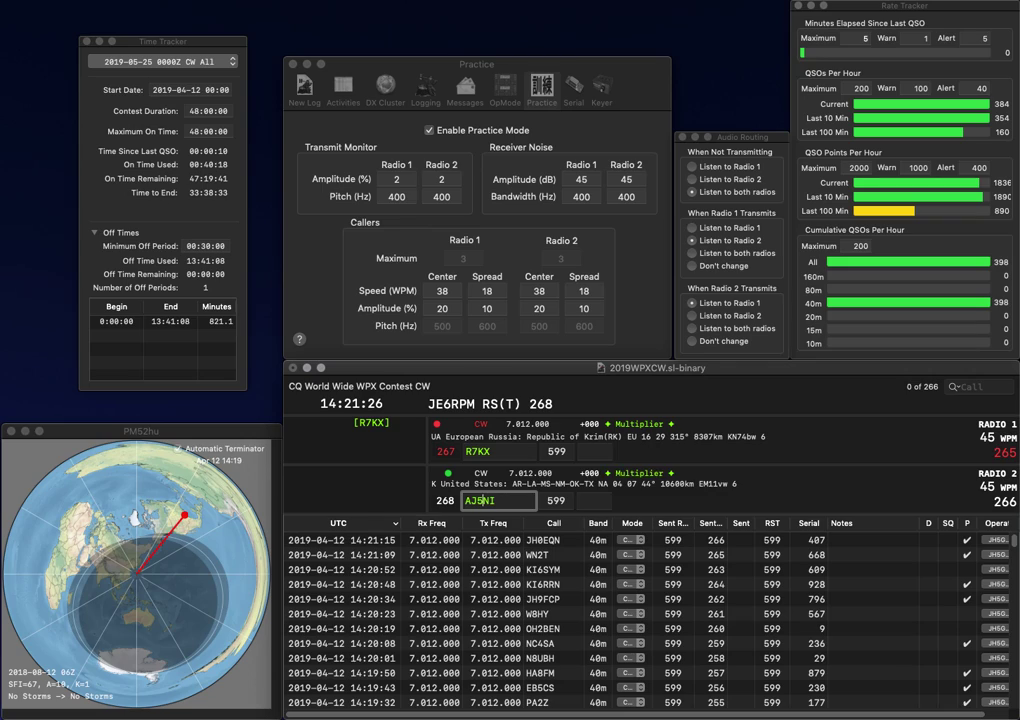
key("BackSpace")
type("4")
key("Return")
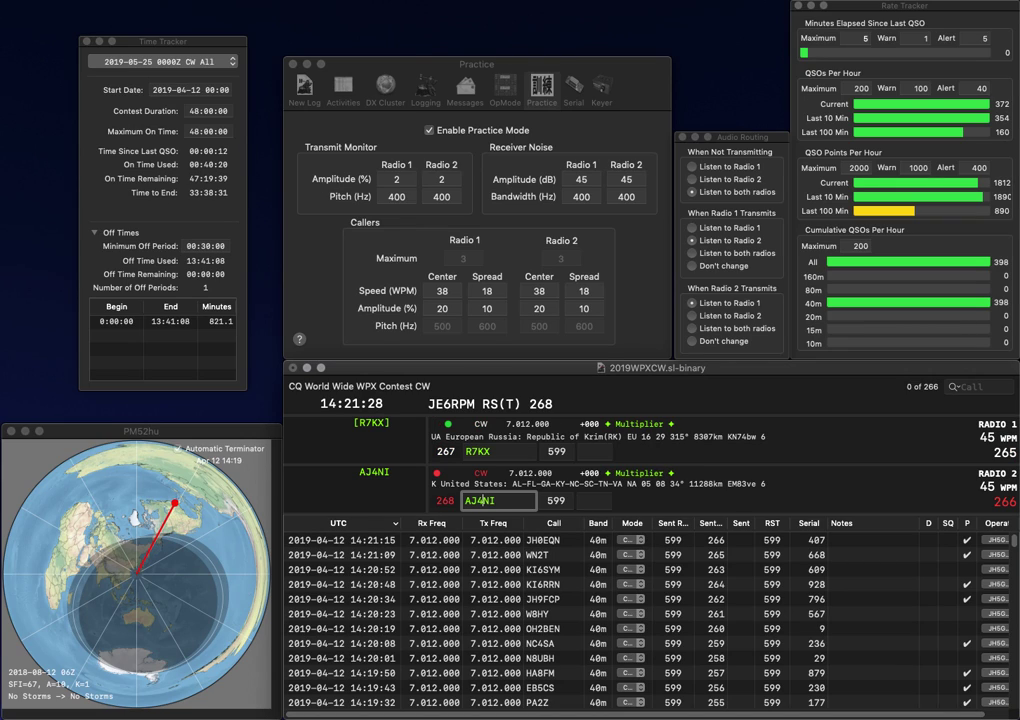
type("4")
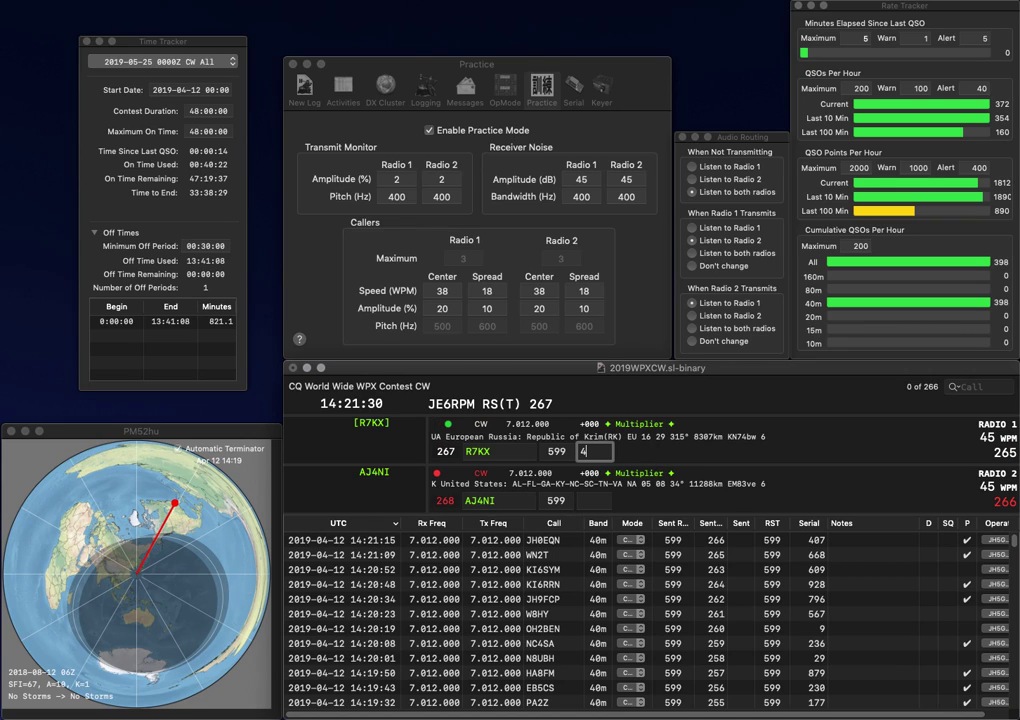
type("0")
key("Return")
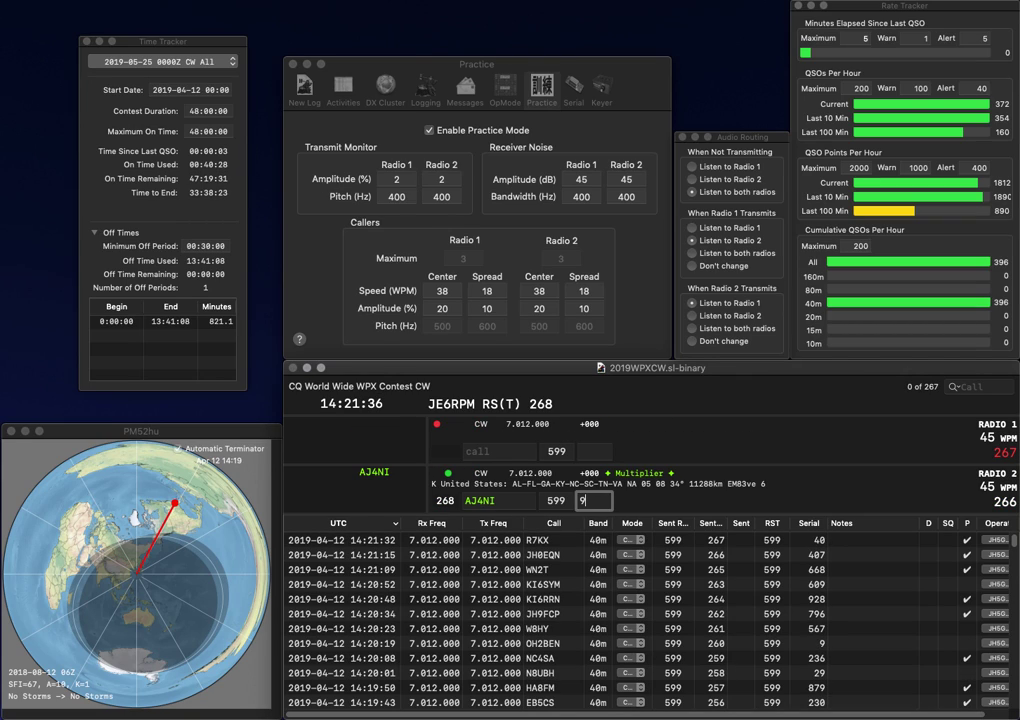
key("Return")
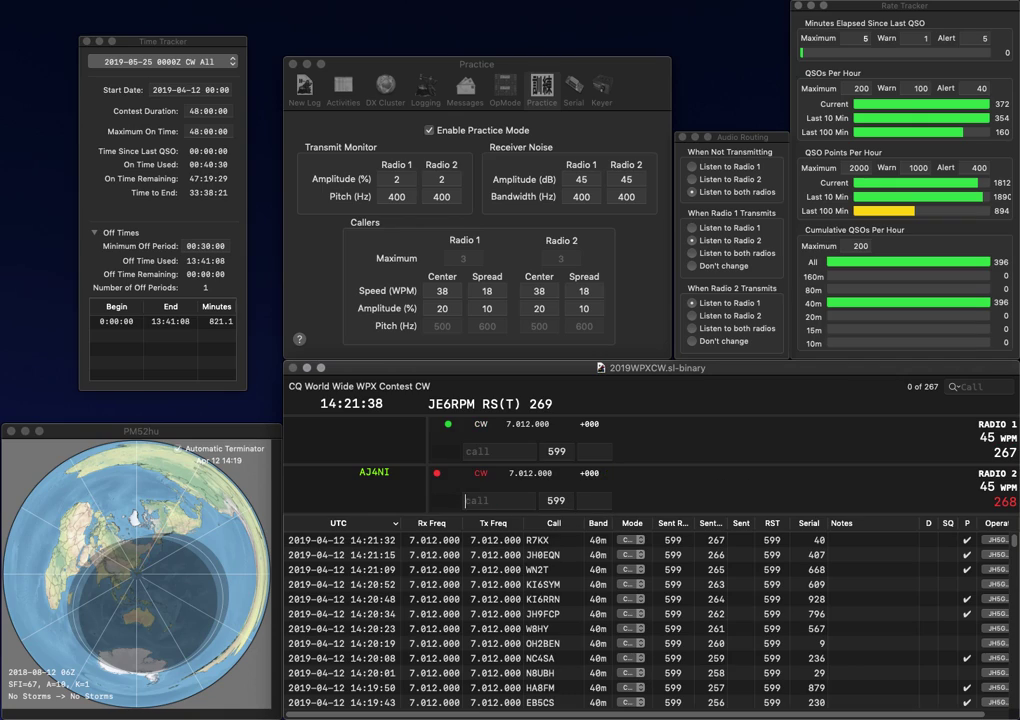
Answer 4X1KS on Radio 1 and send the partial call sign TXF on Radio 2
type("4X")
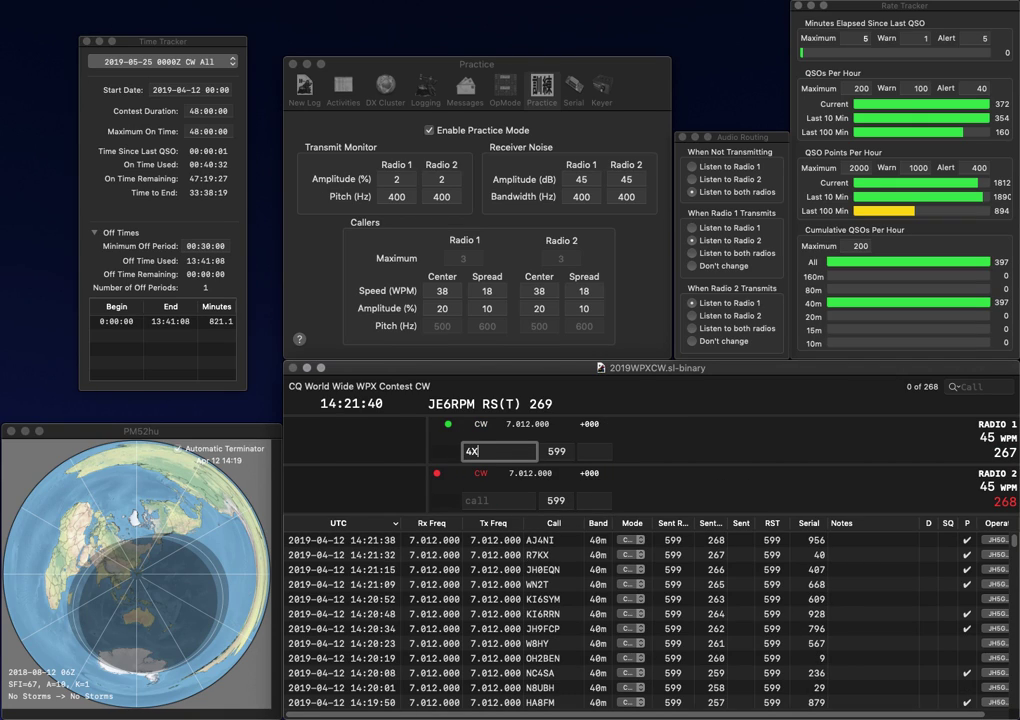
type("1KS")
key("Return")
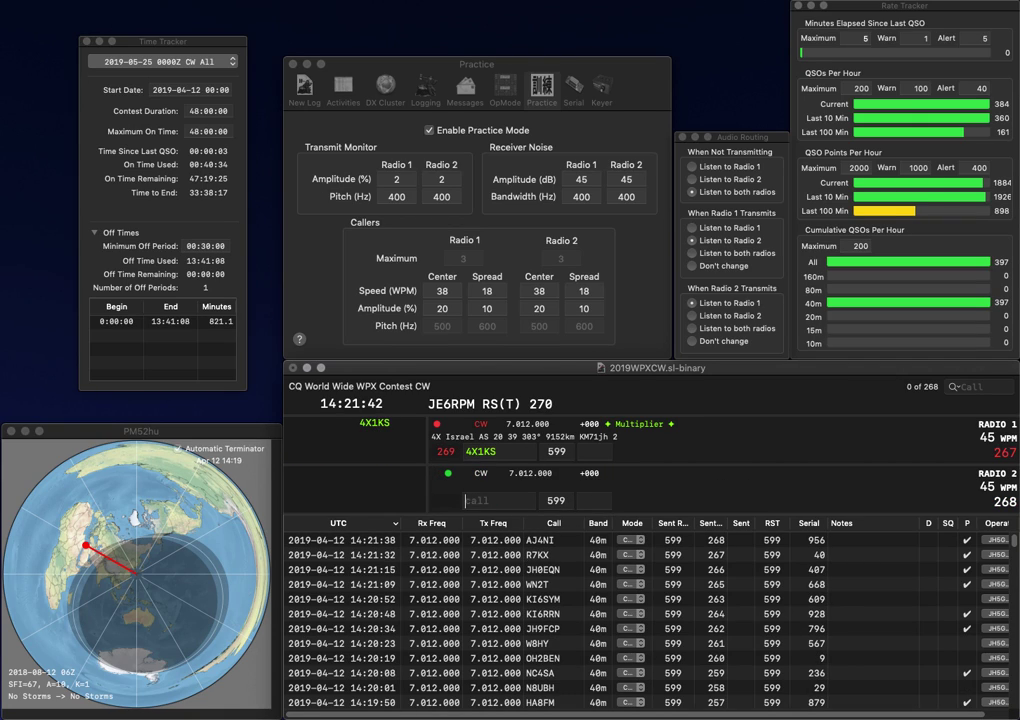
type("TXF")
key("Return")
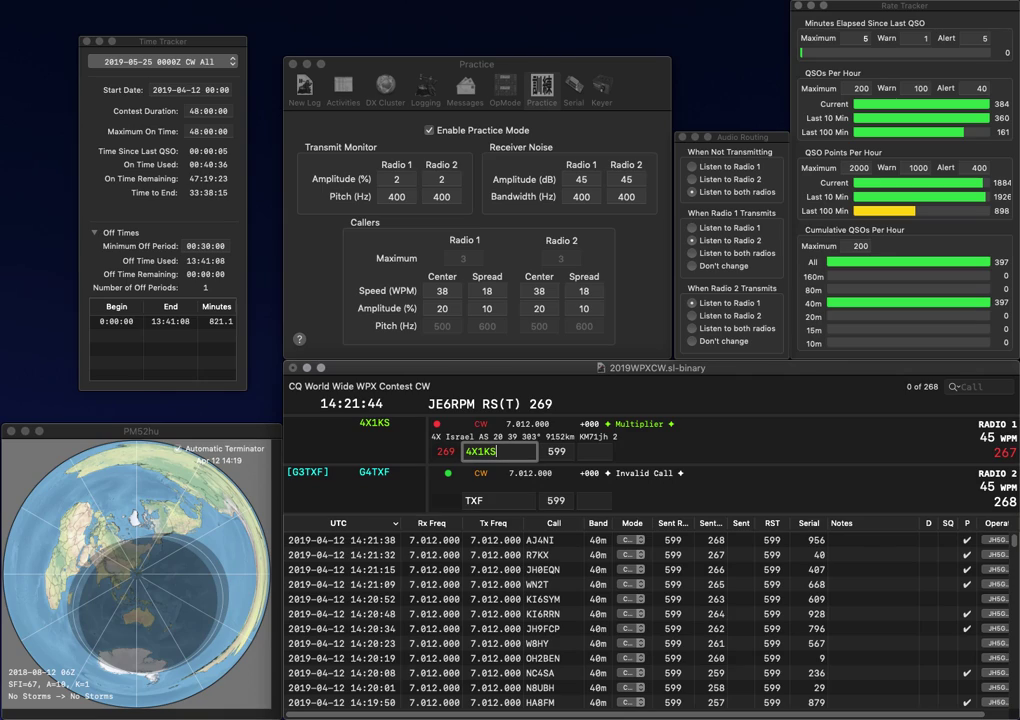
key("space")
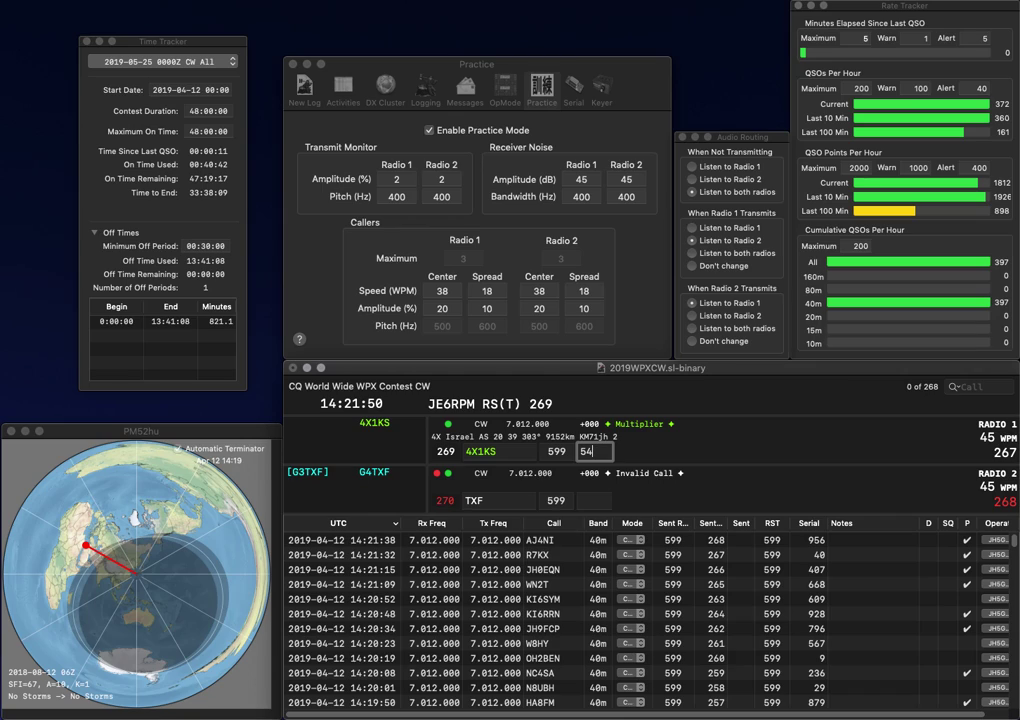
type("0")
key("Return")
type("G")
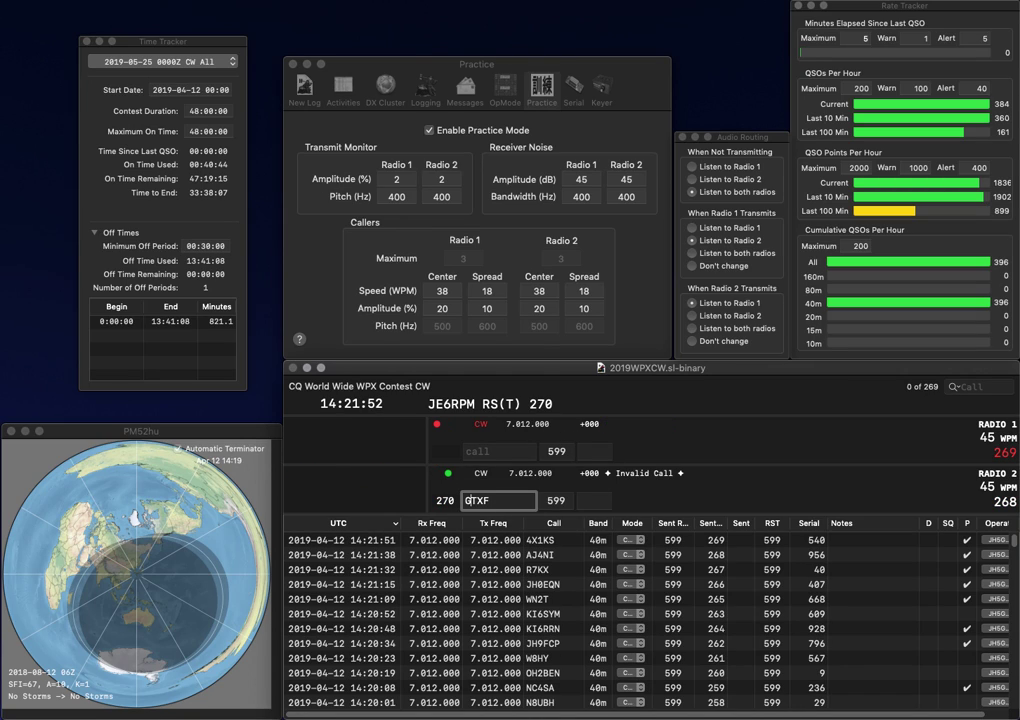
type("4")
key("Return")
type("ON")
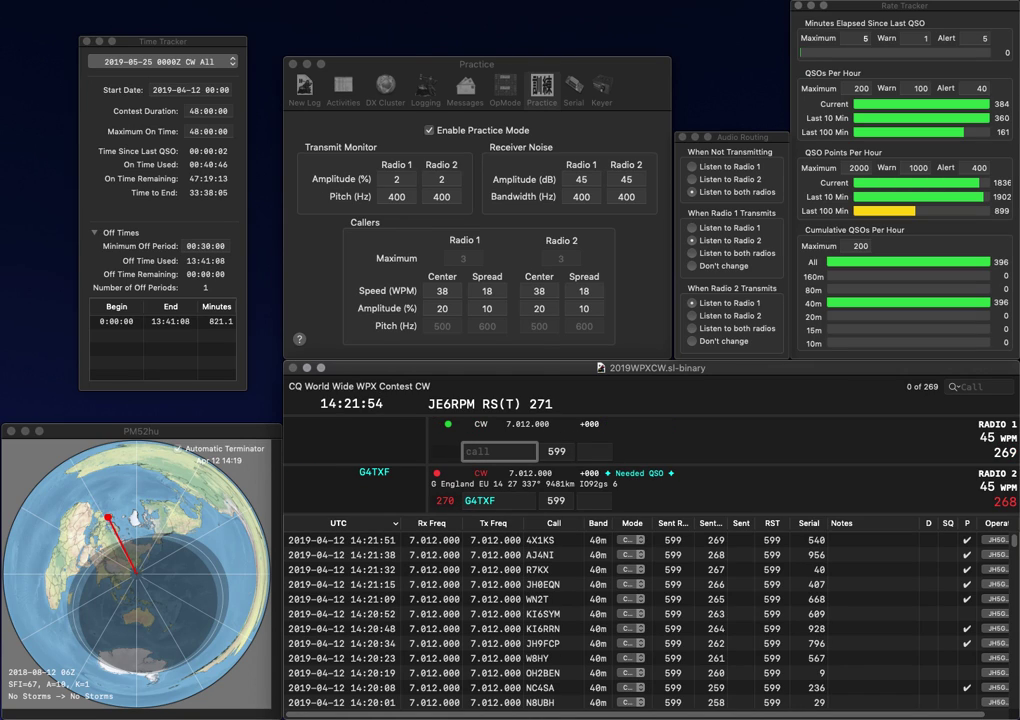
type("8VT")
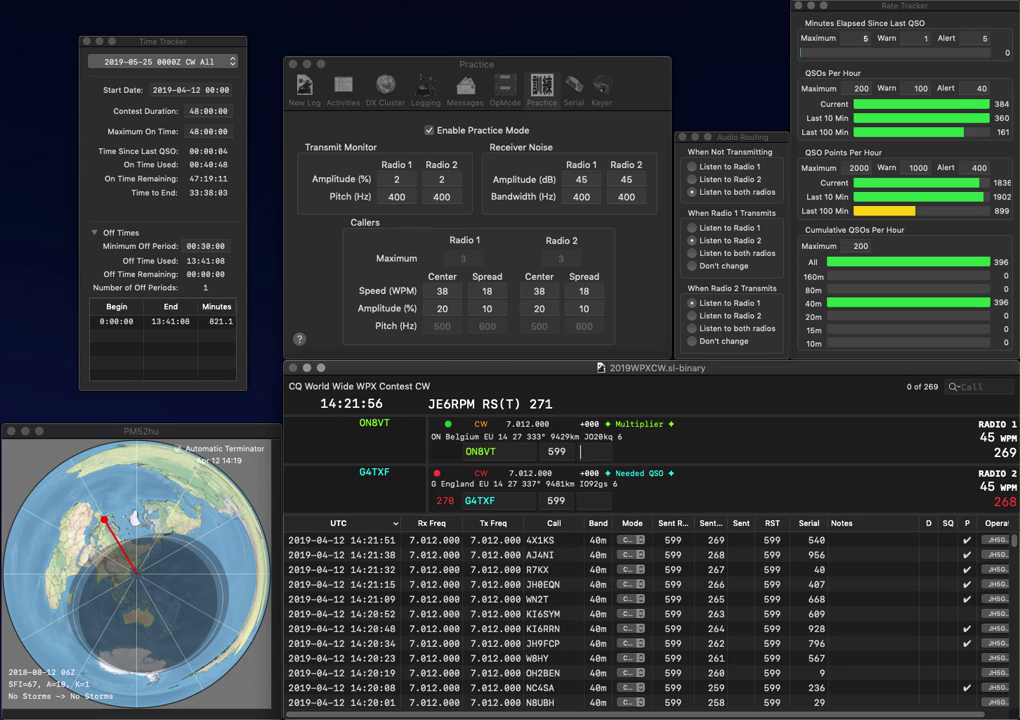
key("Return")
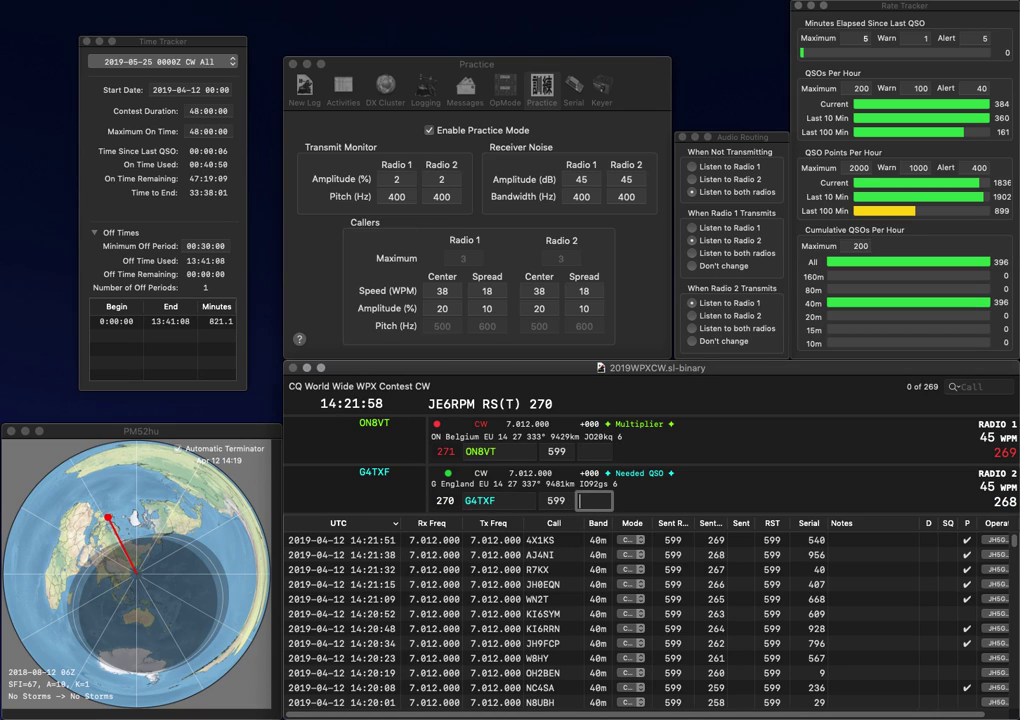
left_click(478, 500)
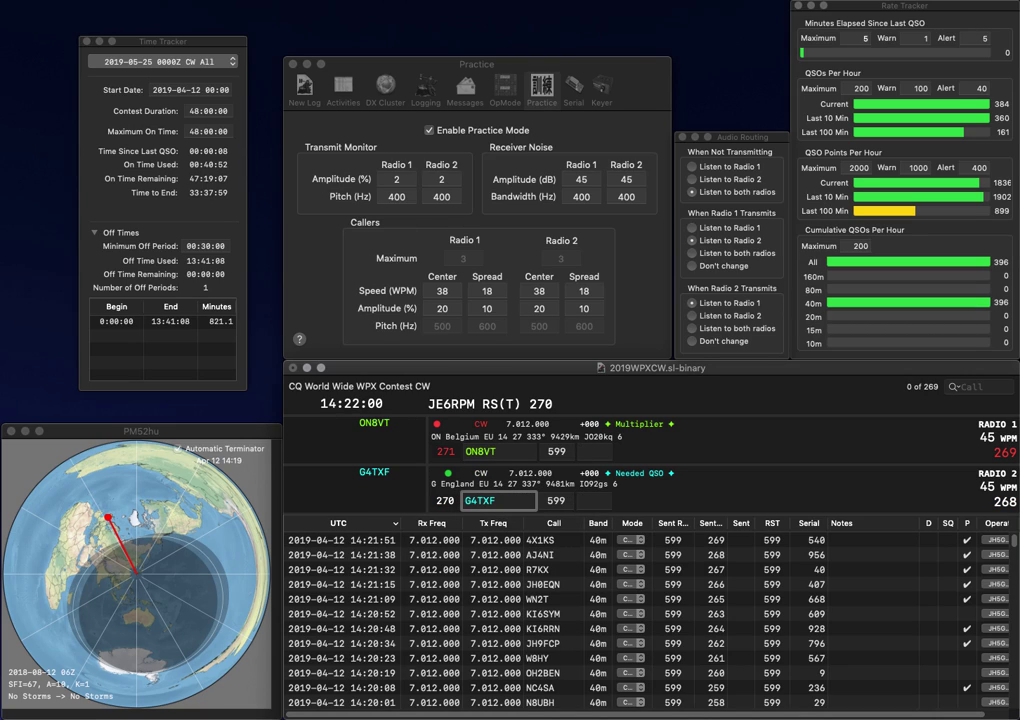
key("BackSpace")
type("3")
key("Return")
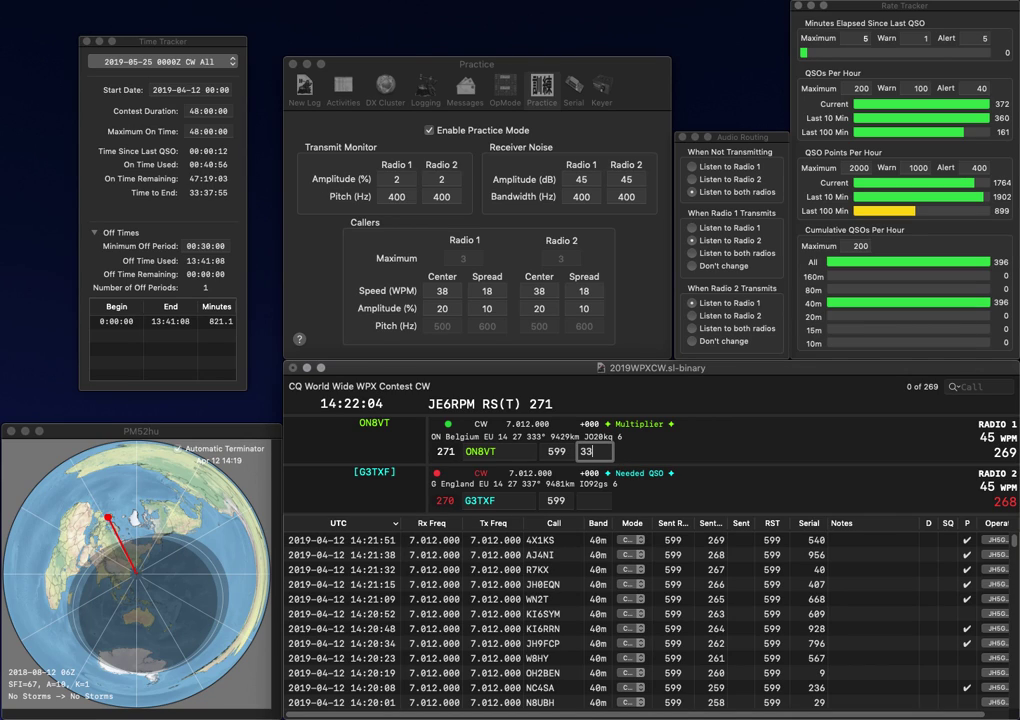
type("3")
key("Return")
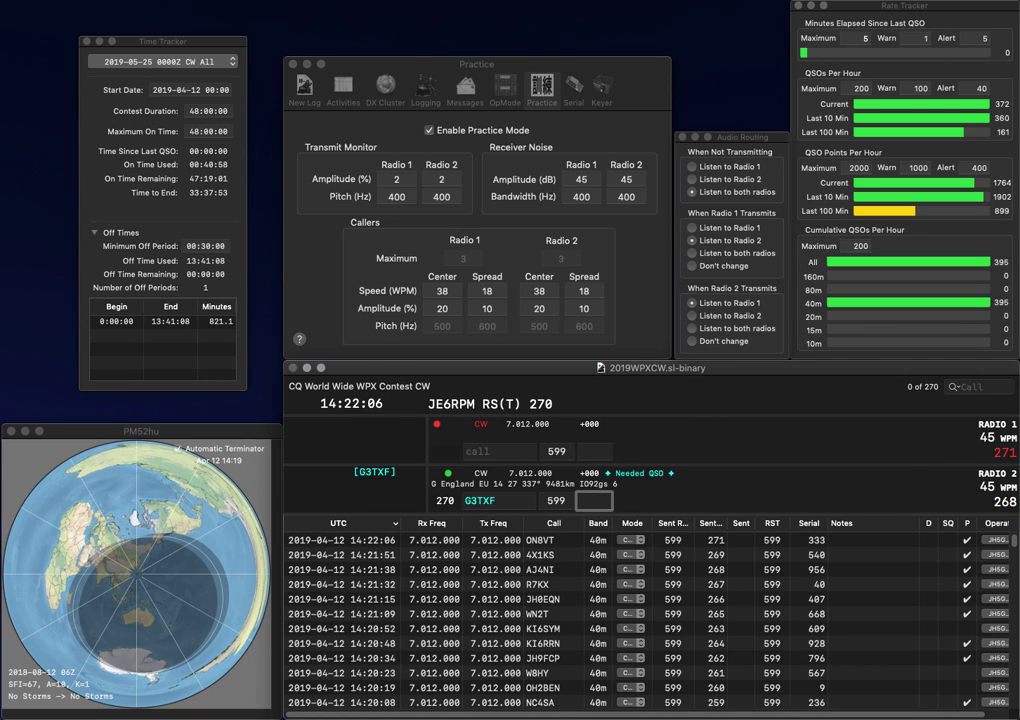
type("7")
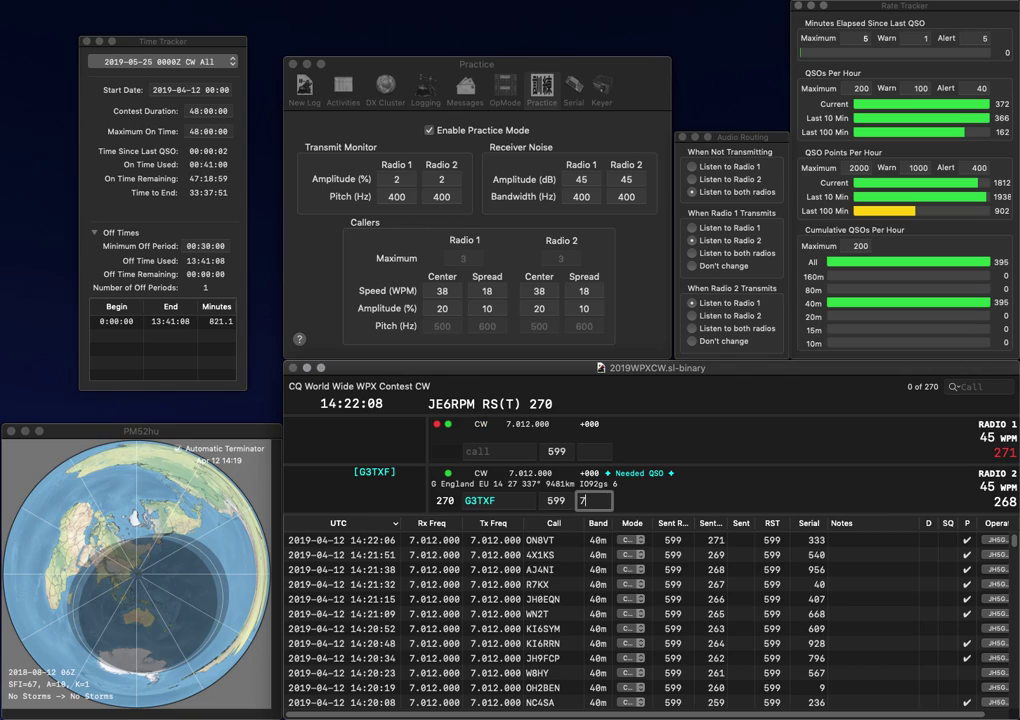
type("1")
key("Return")
Answer K7JG on Radio 1 and WC2KP on Radio 2
type("K7")
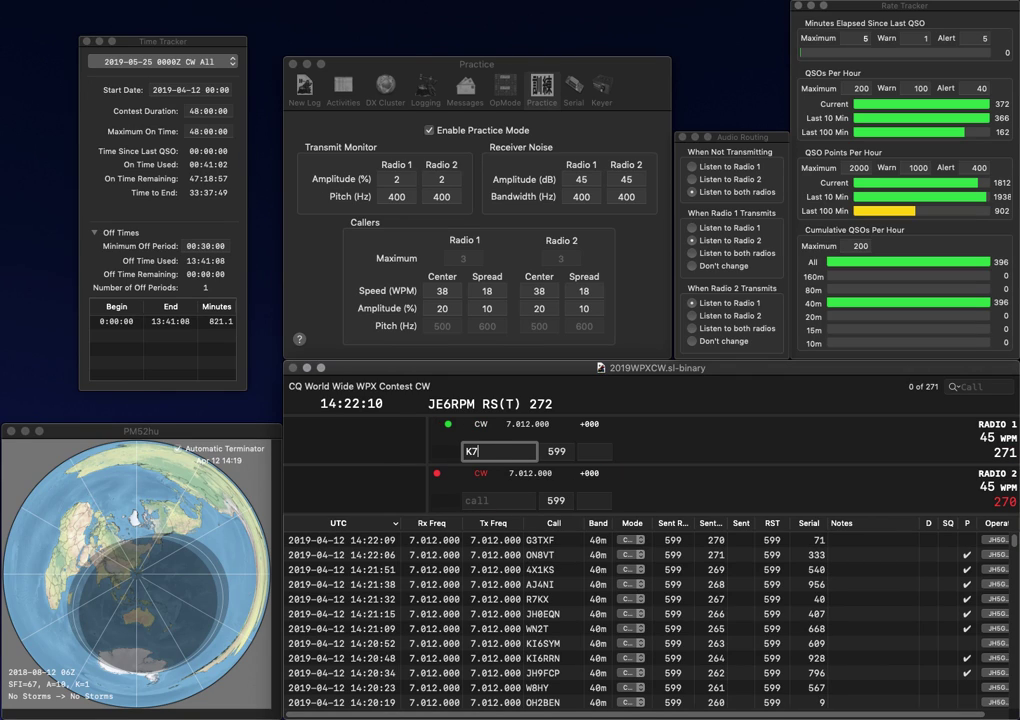
type("JG")
key("Return")
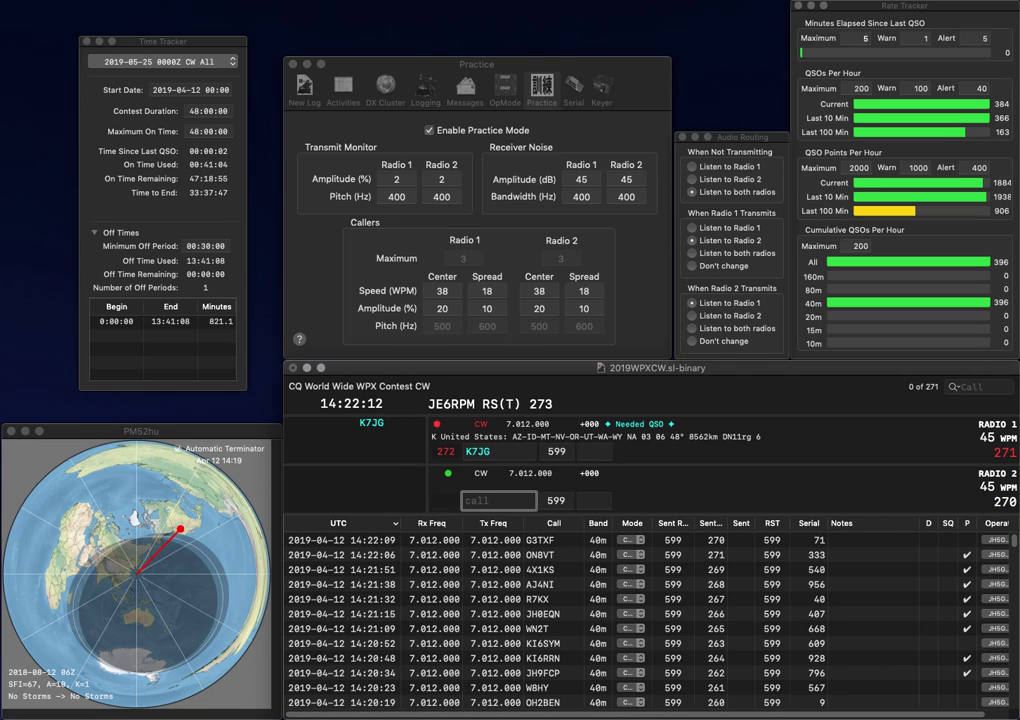
type("WC2KP")
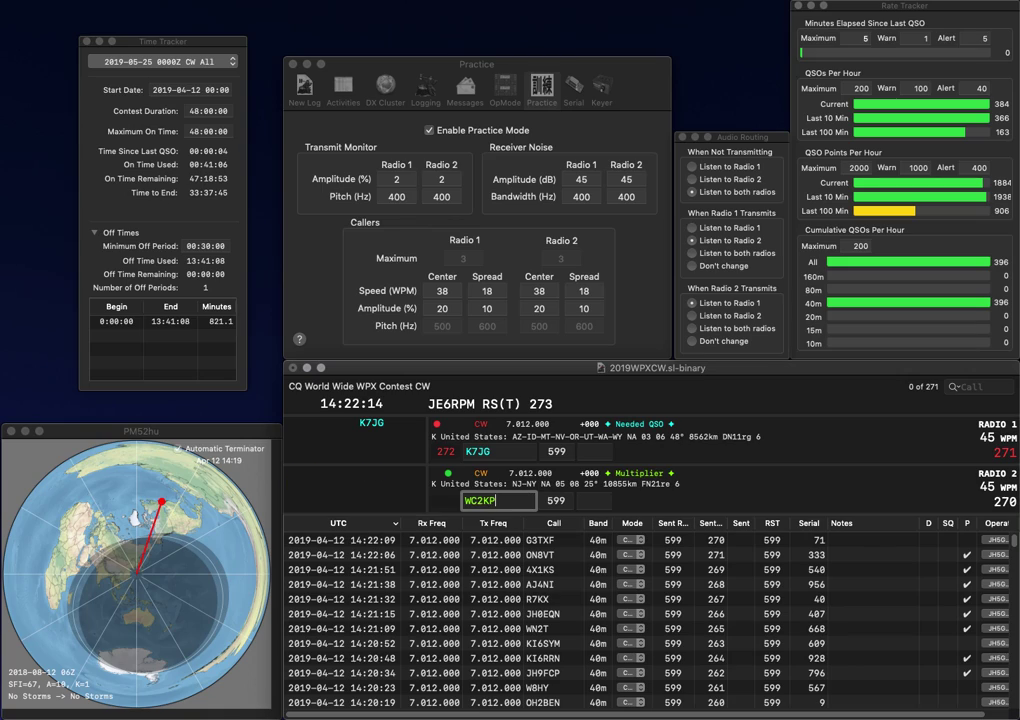
key("Return")
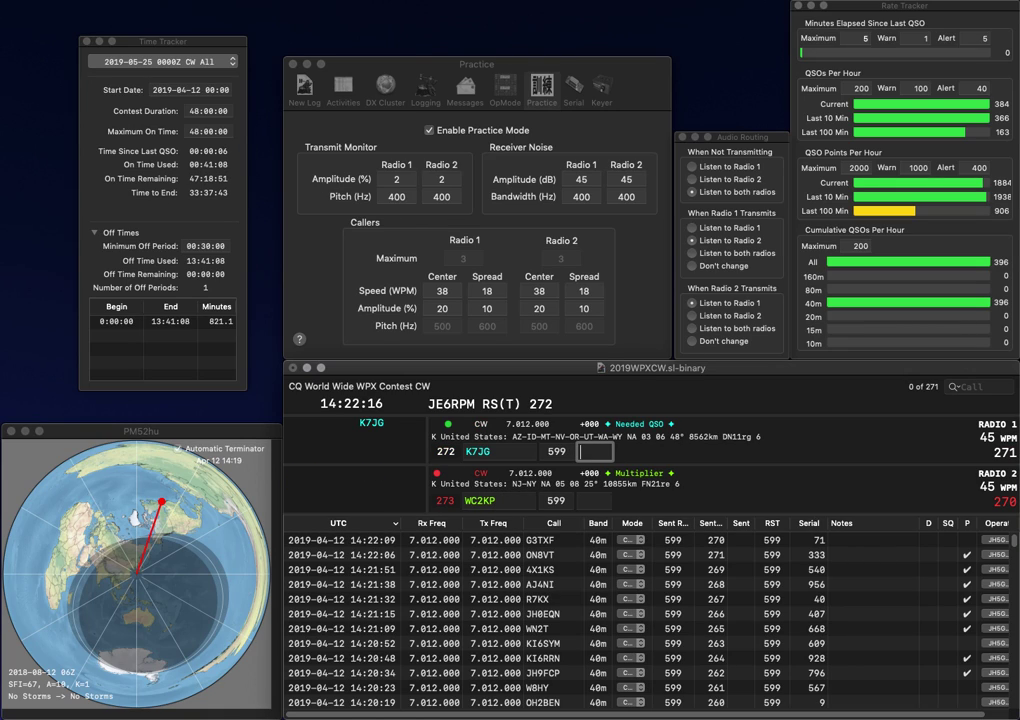
type("380")
key("Return")
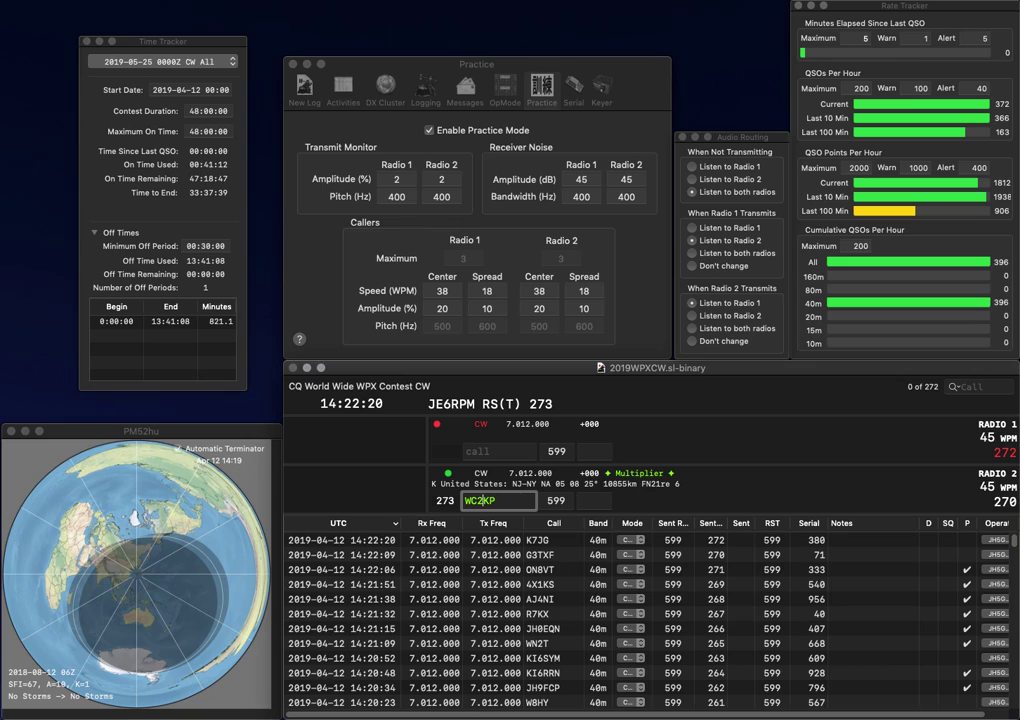
key("Left")
key("Left")
key("BackSpace")
type("4")
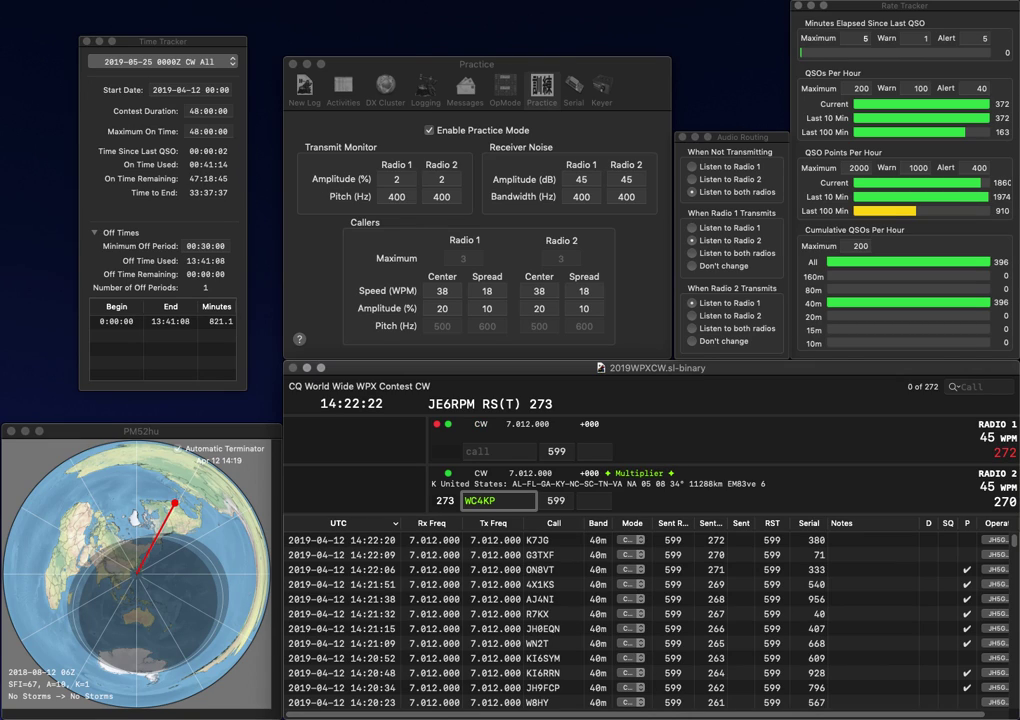
key("Left")
key("BackSpace")
key("BackSpace")
key("Up")
key("Down")
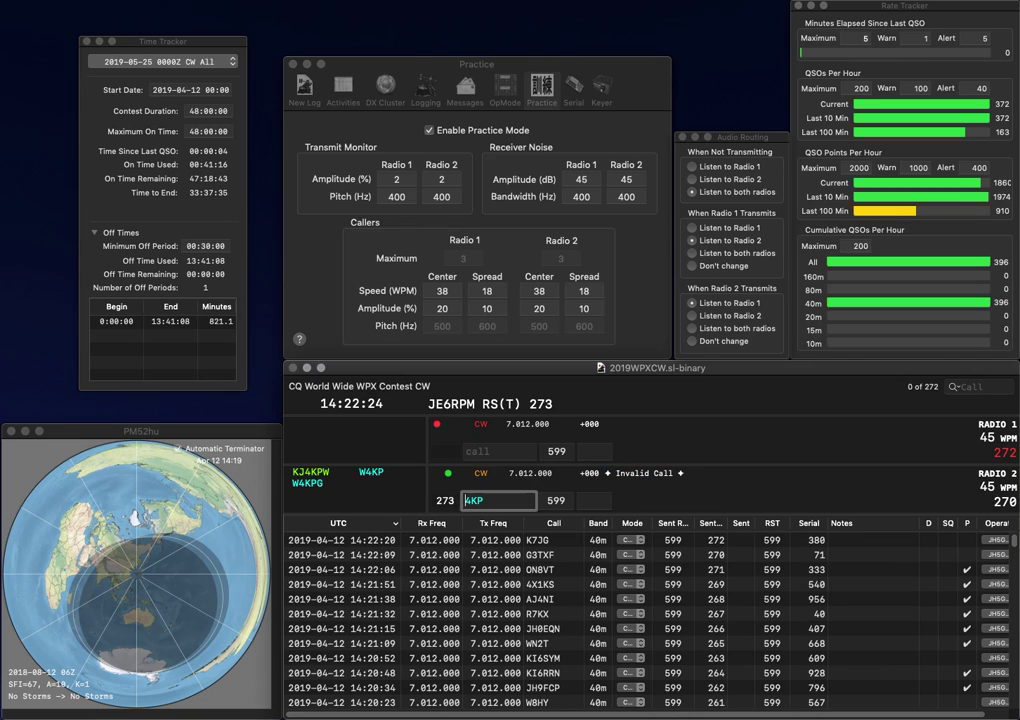
key("Return")
Send the partial call sign SN4 on Radio 1 and change Radio 2's to DR4P, sending it to the caller
type("SN4")
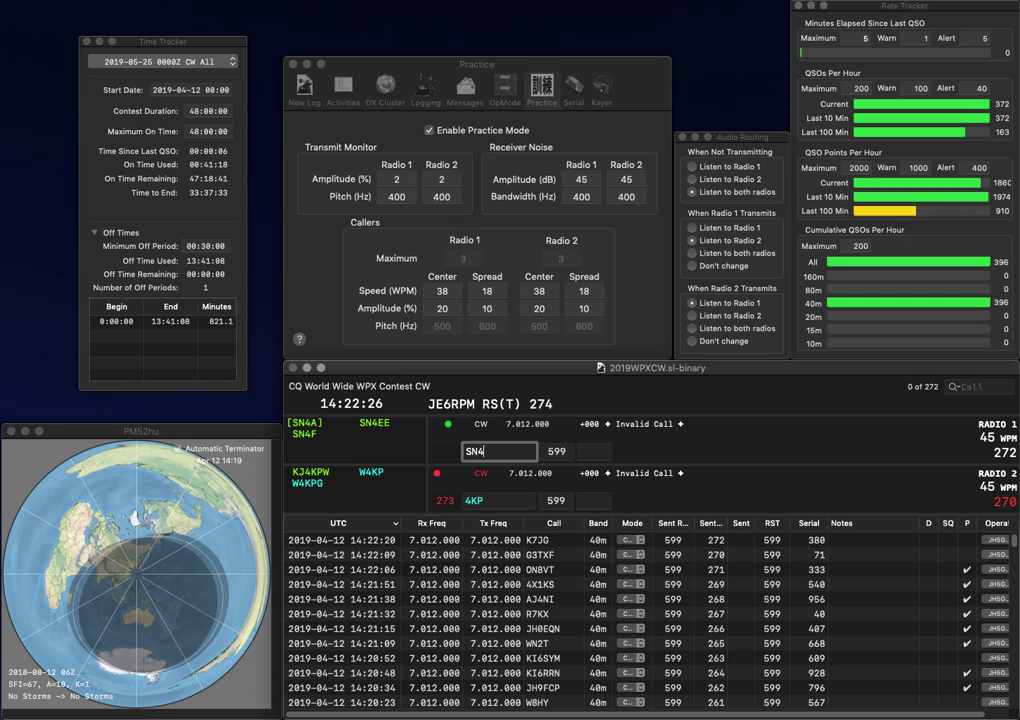
key("Return")
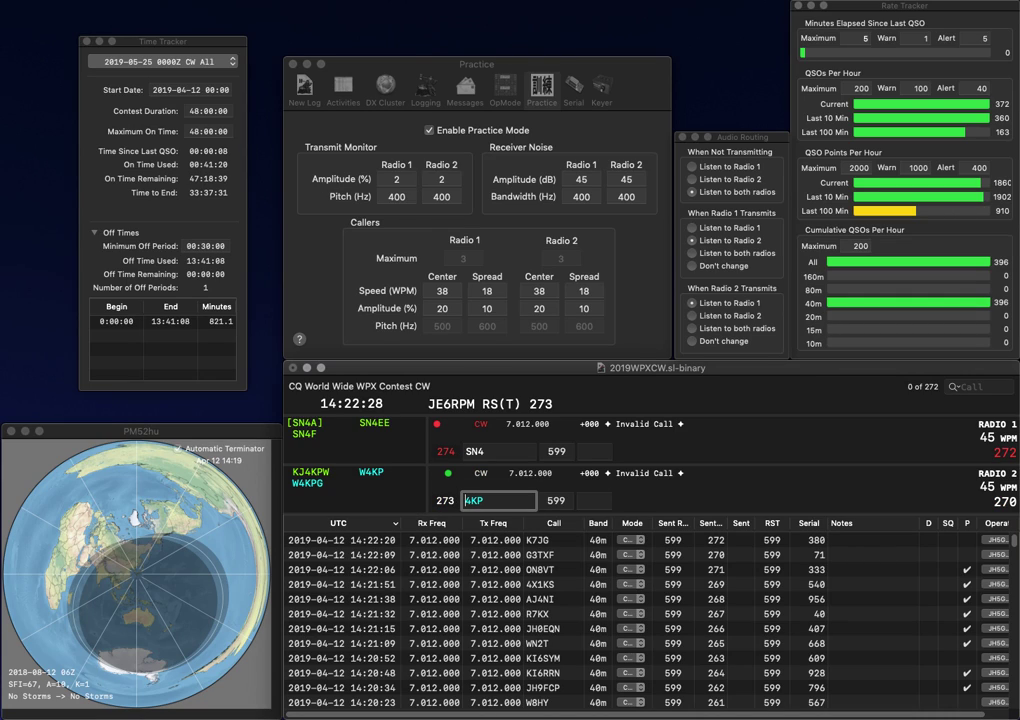
type("DR")
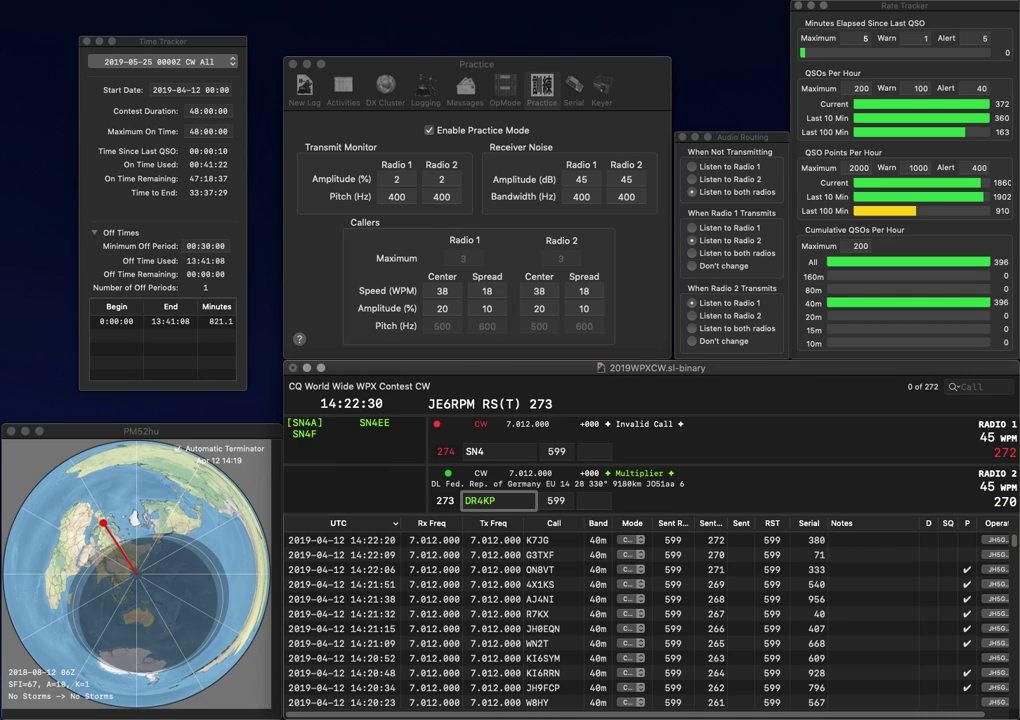
key("Right")
key("Delete")
key("Return")
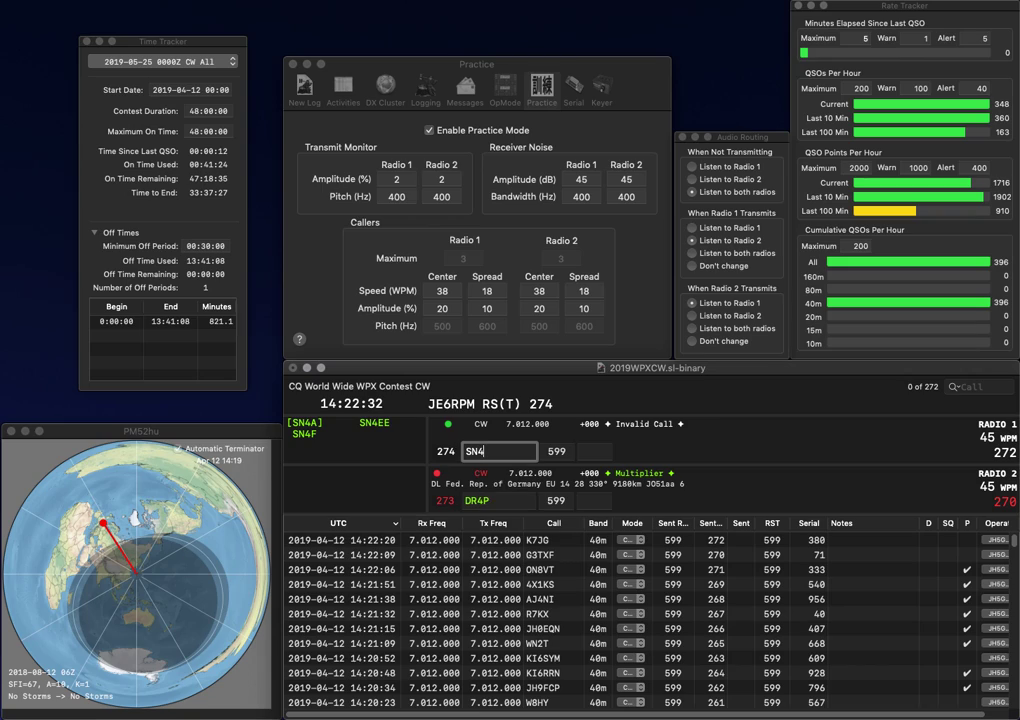
Correct Radio 1's call sign to SN5B and Radio 2's to DR2P, resending each to its caller
key("BackSpace")
type("5B")
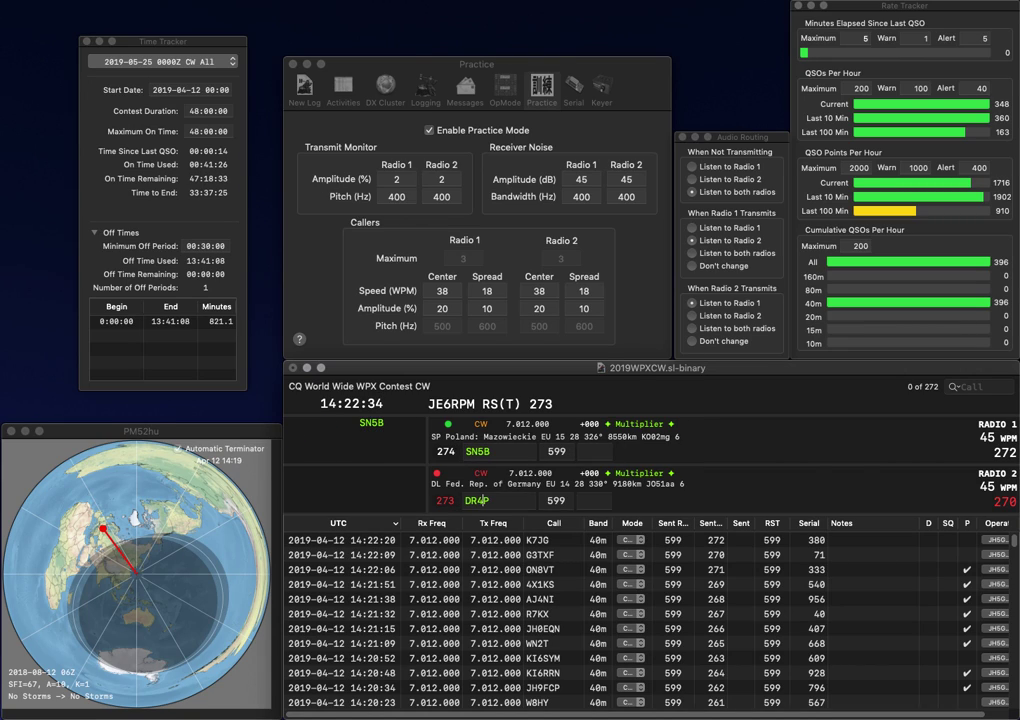
key("Return")
key("BackSpace")
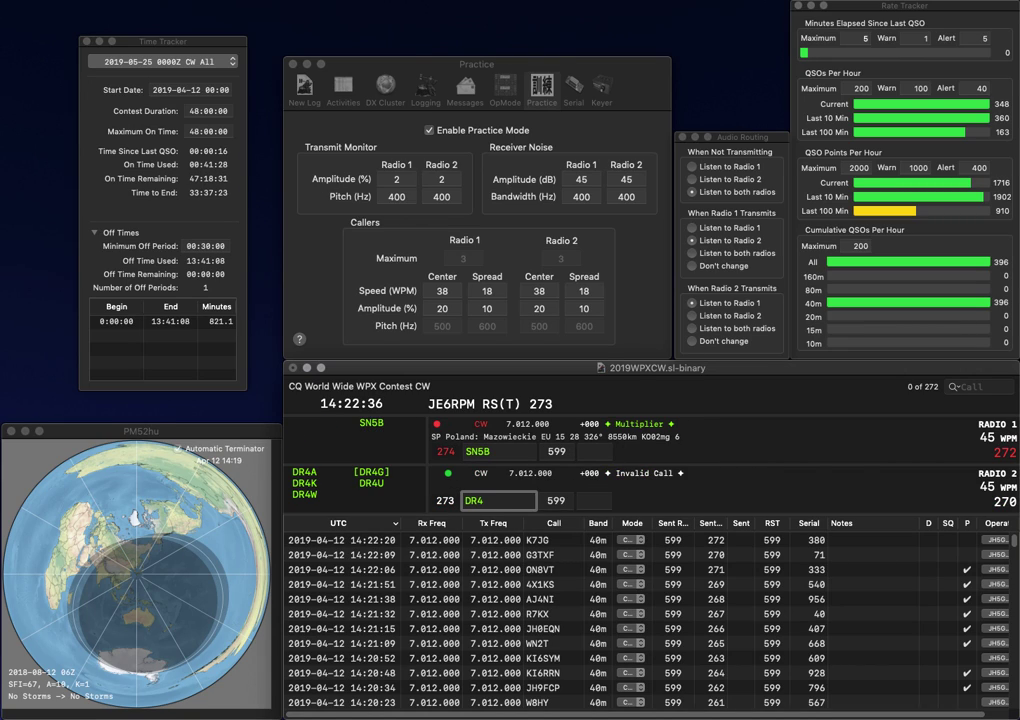
key("BackSpace")
type("2P")
key("Return")
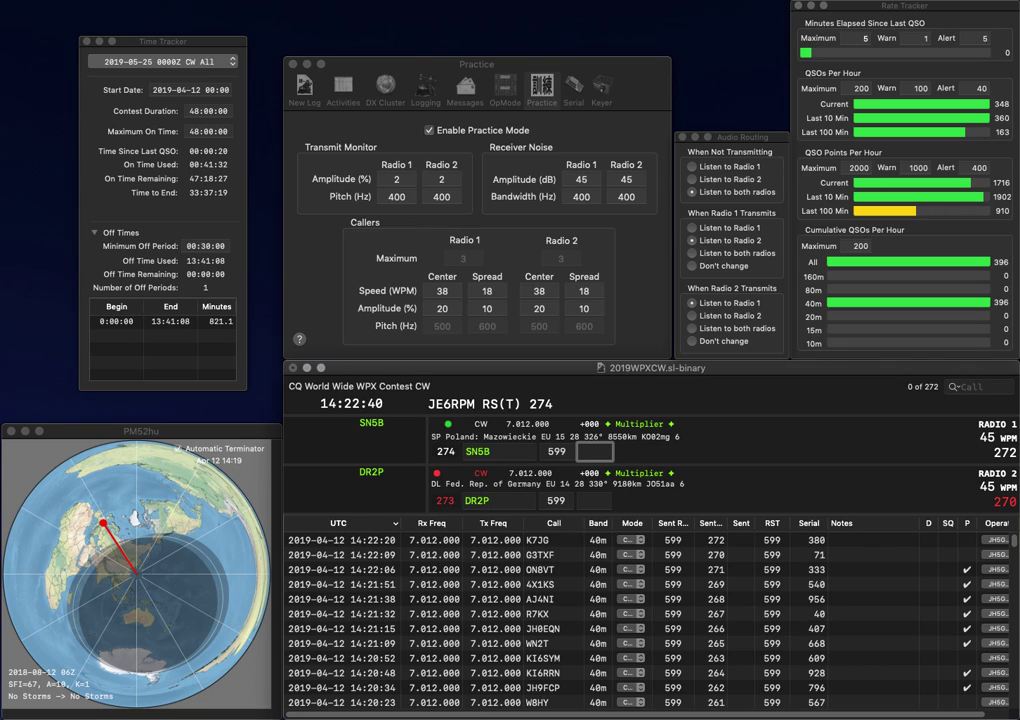
type("70")
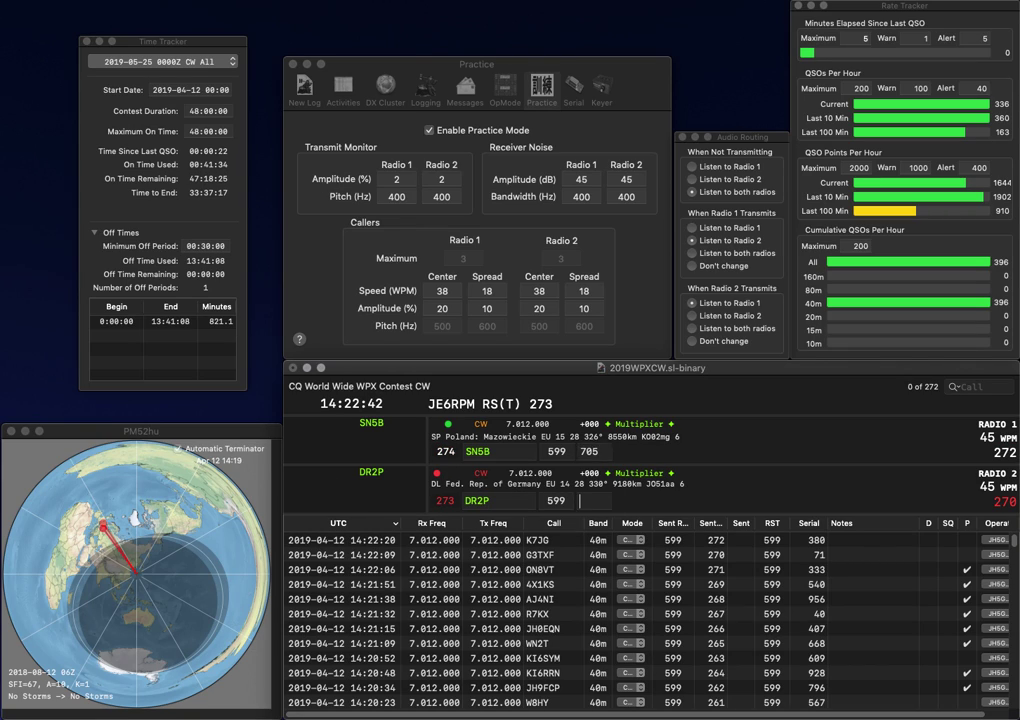
type("5")
key("Return")
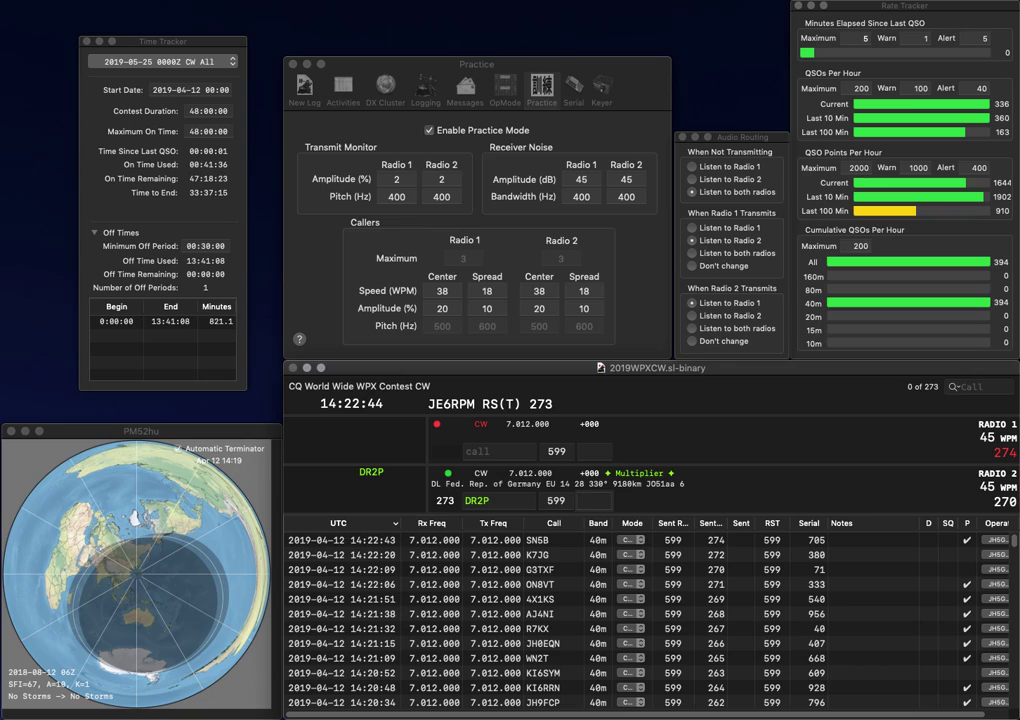
type("407")
key("Return")
type("POI")
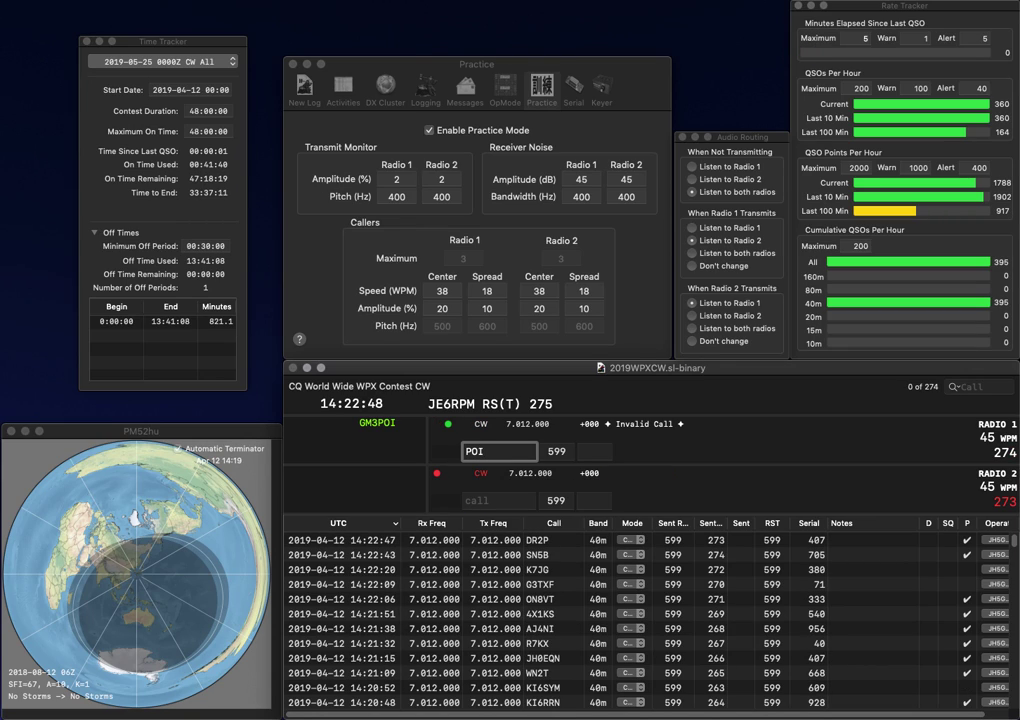
key("Return")
type("W6")
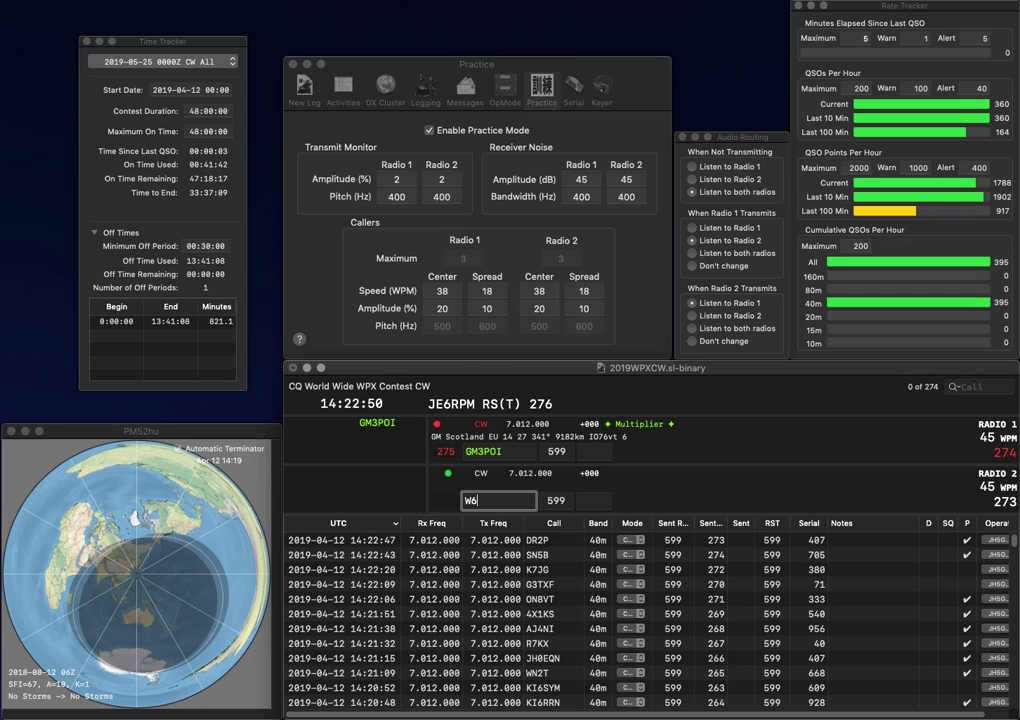
type("VXP")
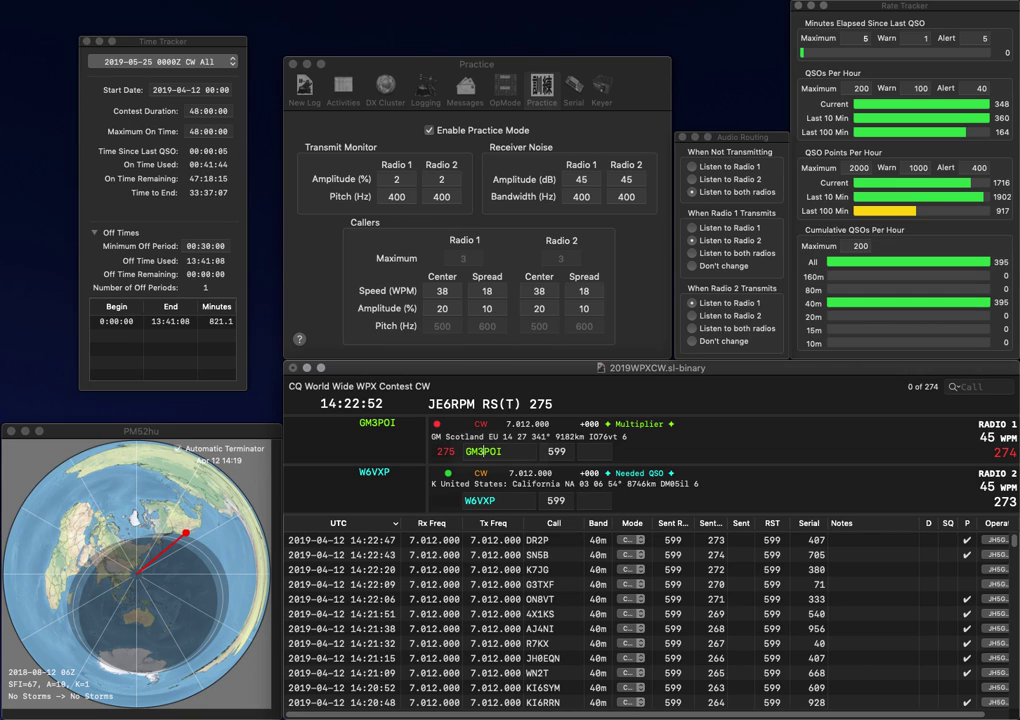
left_click(482, 451)
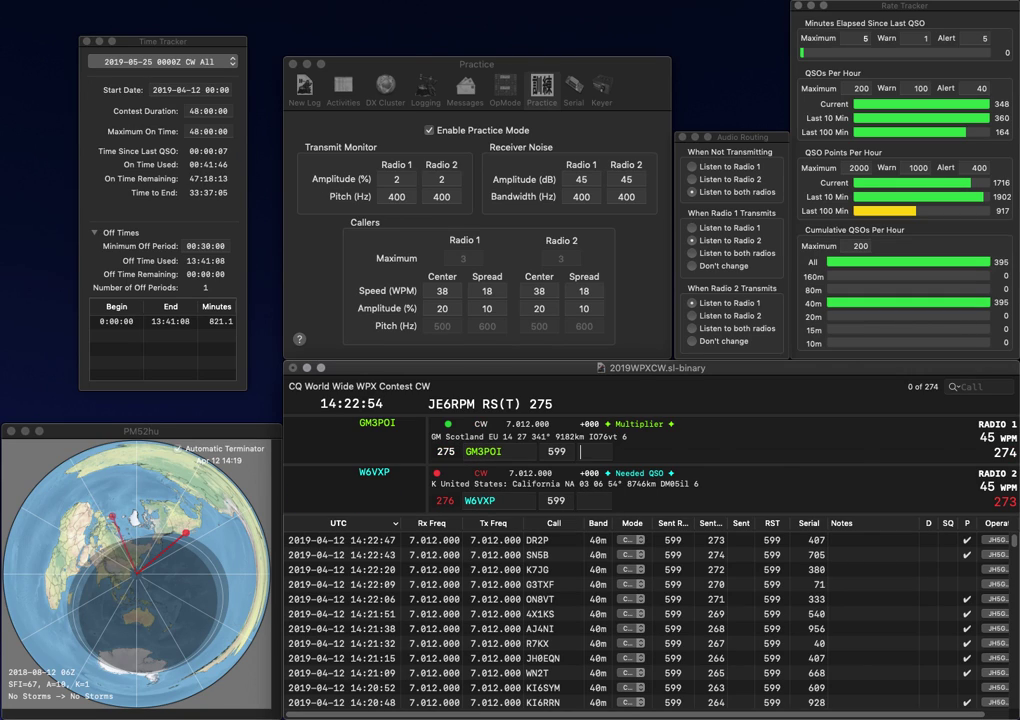
key("Return")
type("73")
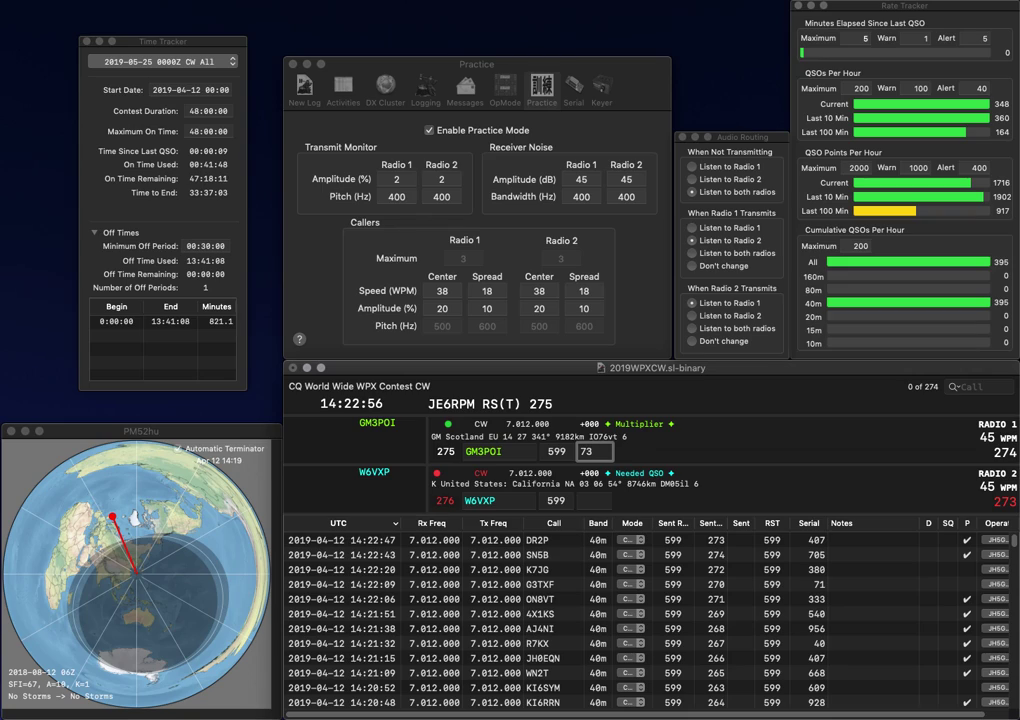
type("8")
key("Return")
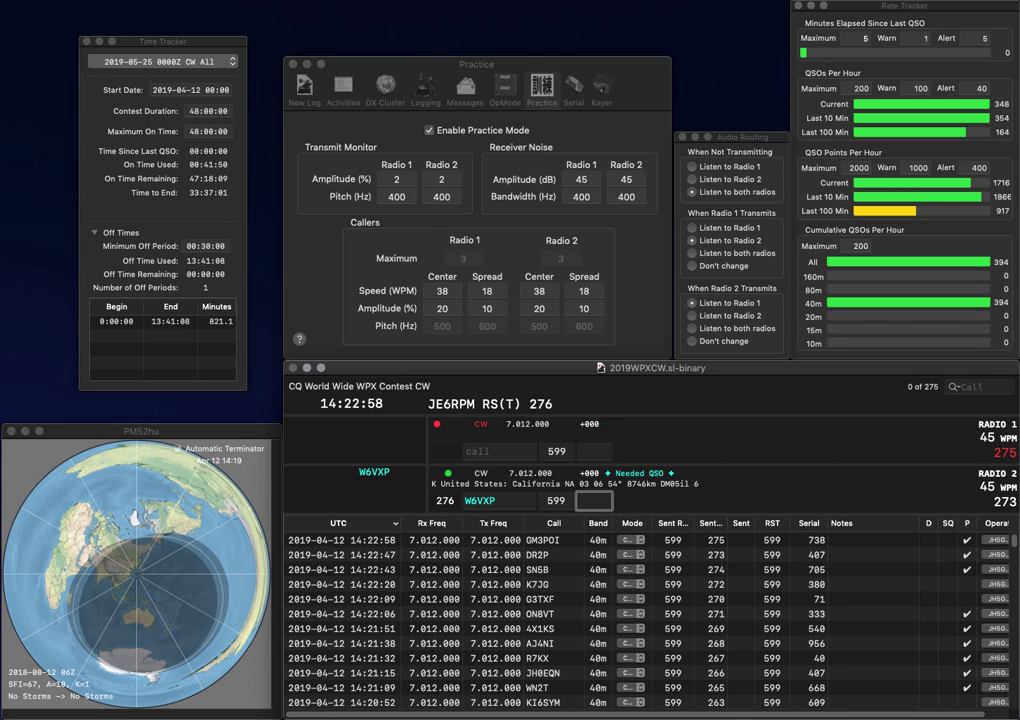
type("70")
key("Return")
type("GU")
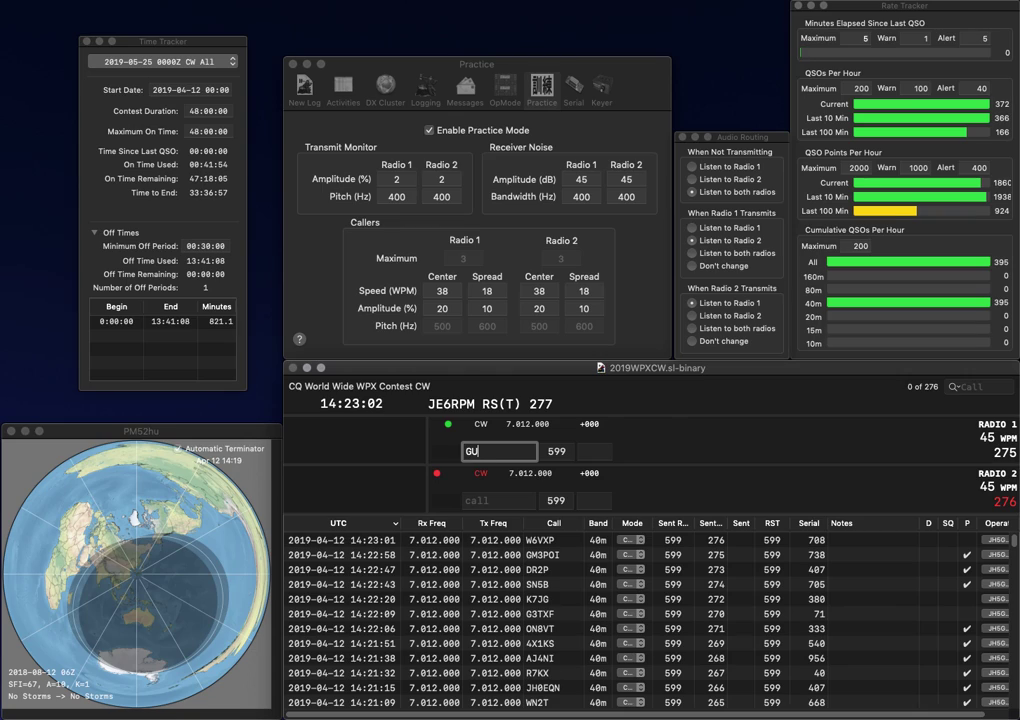
type("EN9")
key("Return")
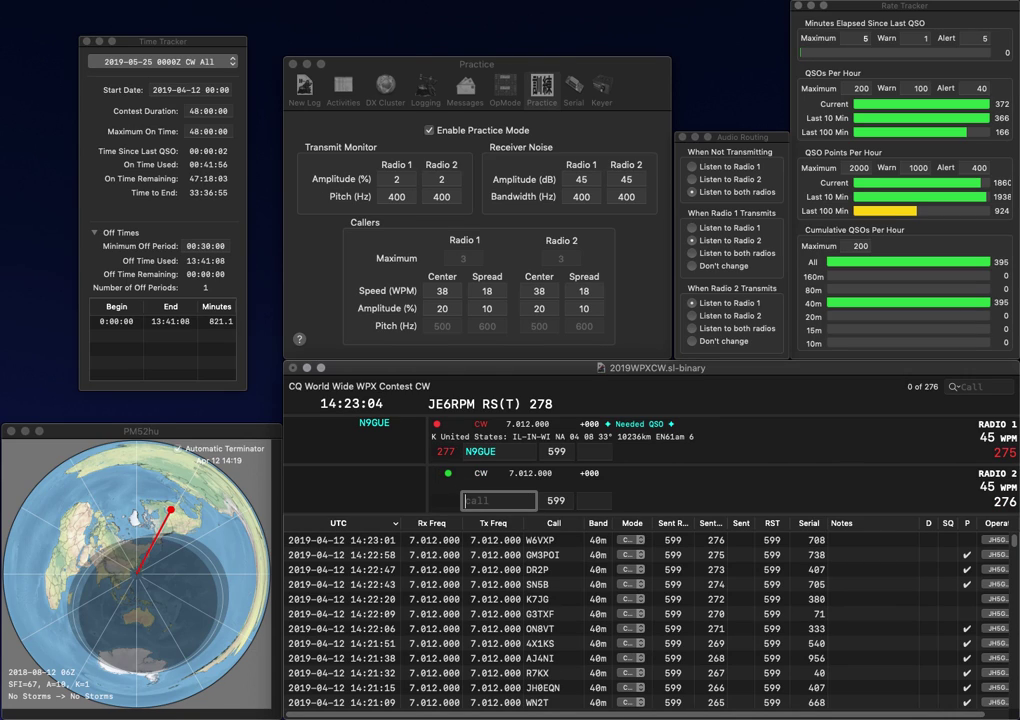
type("K5ZY")
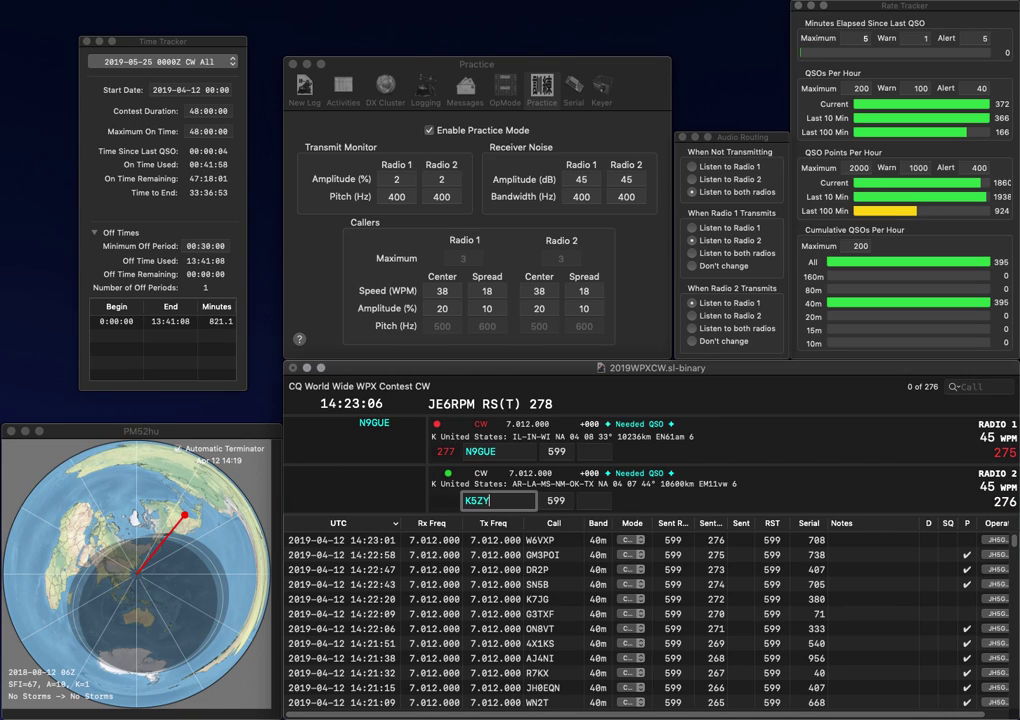
key("Return")
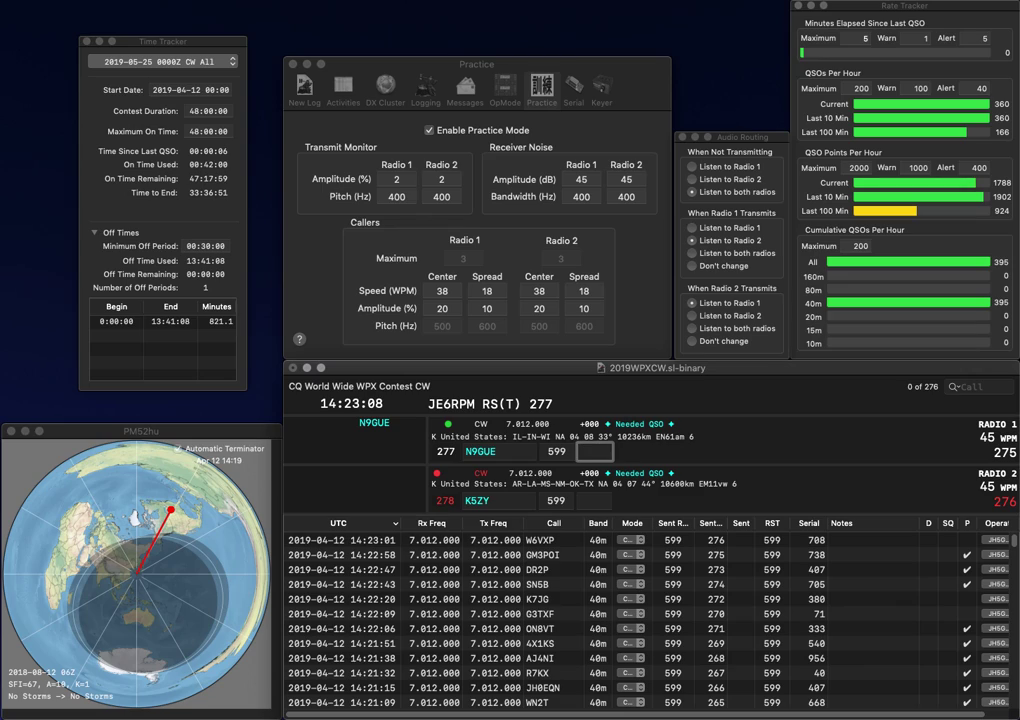
Log N9GUE on Radio 1 with received serial 849 and correct Radio 2's call sign to KH7Y, resending it to the caller
type("84")
key("Return")
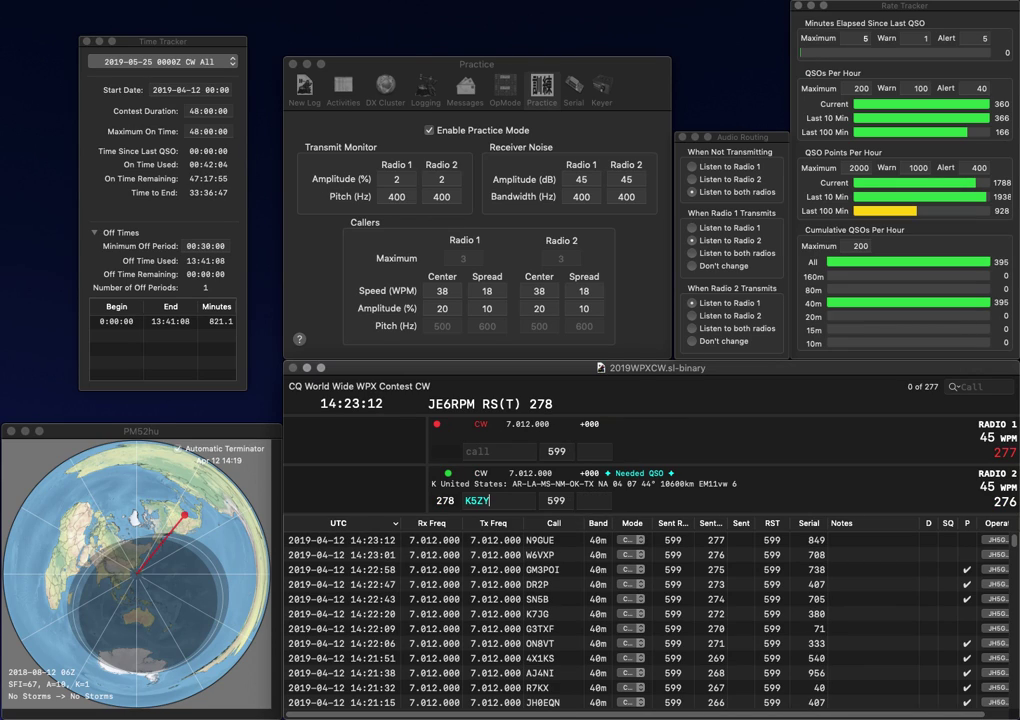
key("BackSpace")
key("BackSpace")
type("7")
key("Left")
type("H")
key("Return")
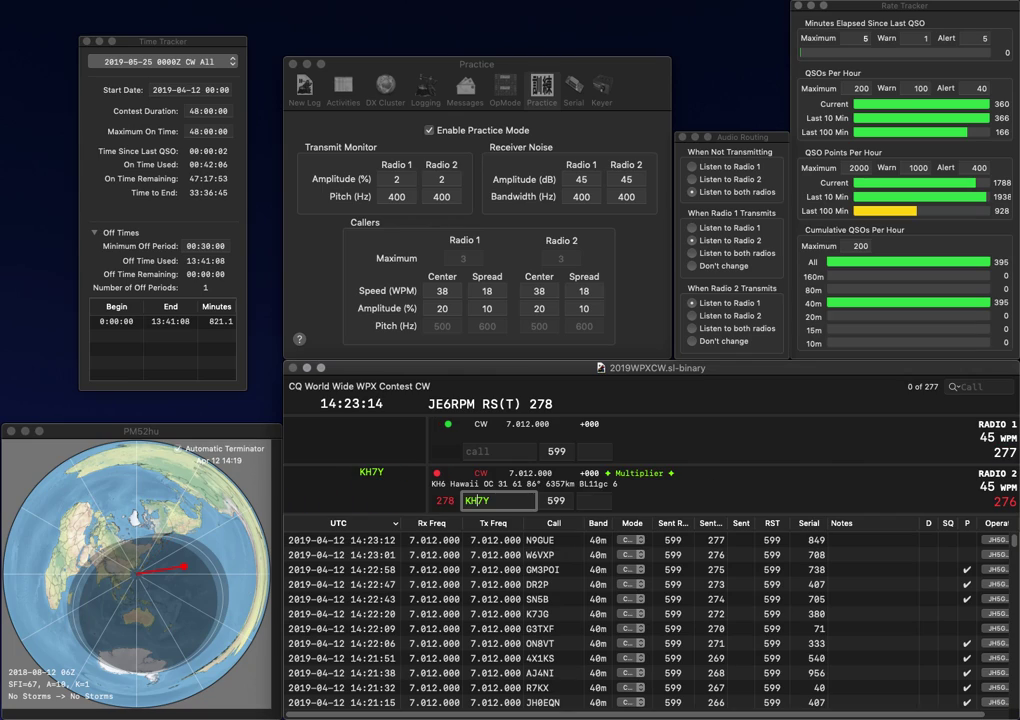
type("KE3N")
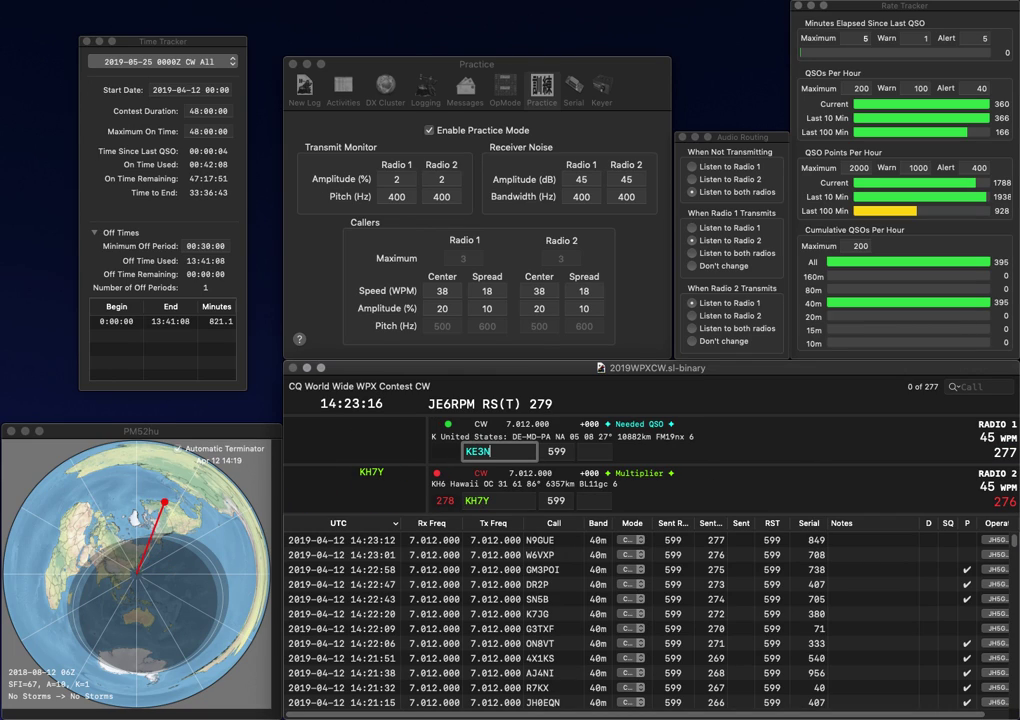
key("BackSpace")
key("Return")
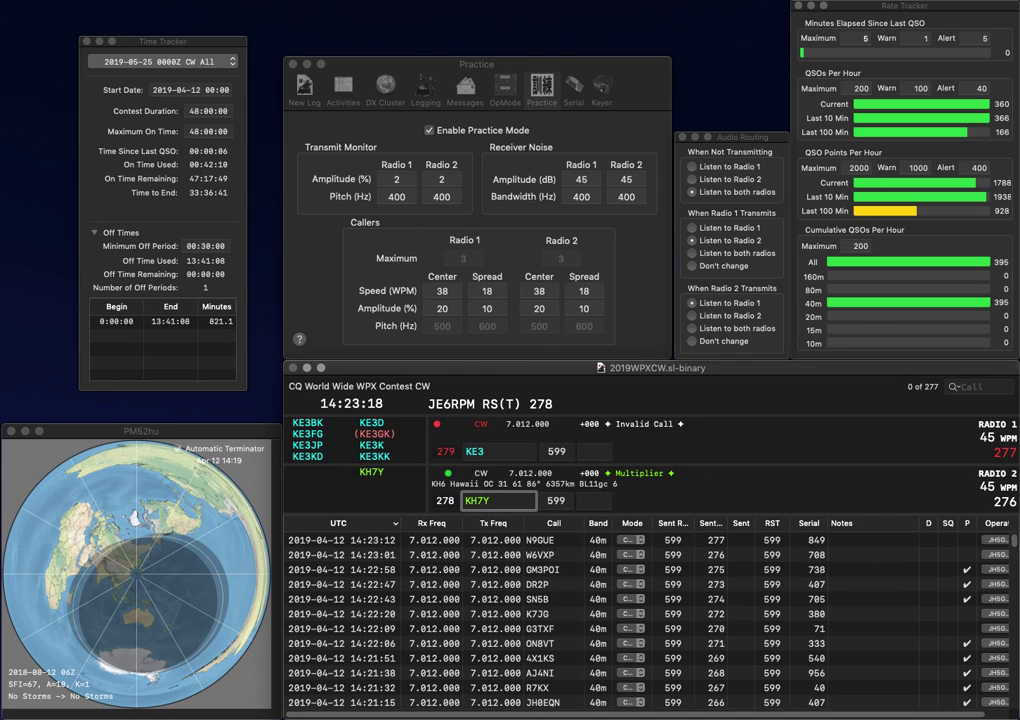
key("Tab")
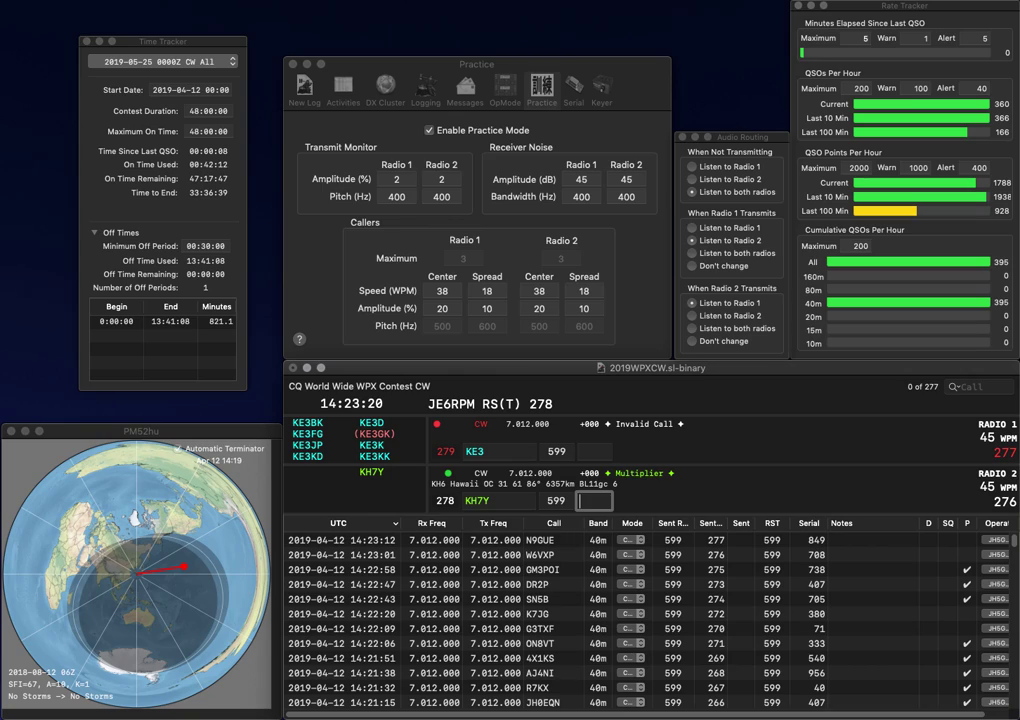
type("888")
key("Return")
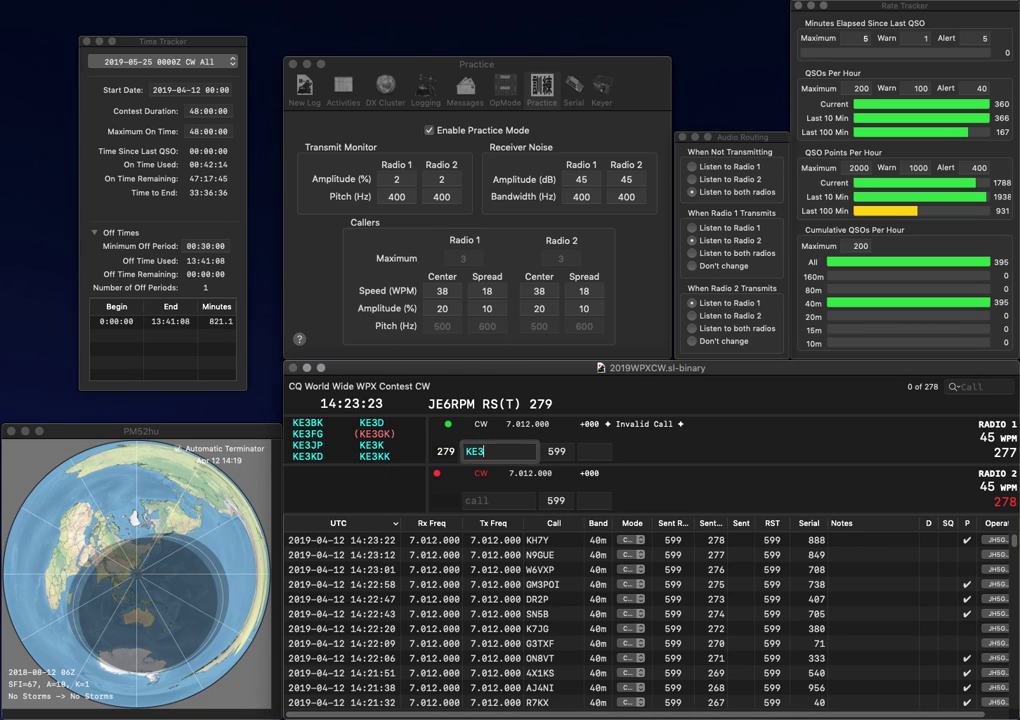
Correct Radio 1's partial call sign to CE3NR and resend it to the caller
type("NR")
key("Left")
key("Left")
key("Left")
key("Left")
key("BackSpace")
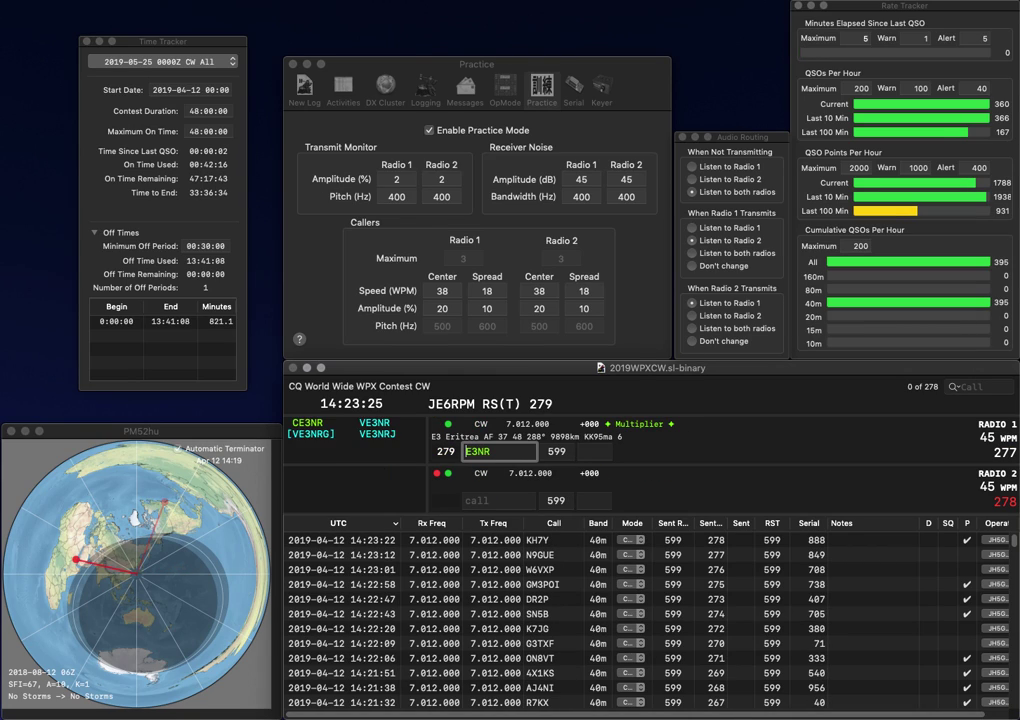
type("C")
key("Return")
type("O")
key("BackSpace")
type("k4ln")
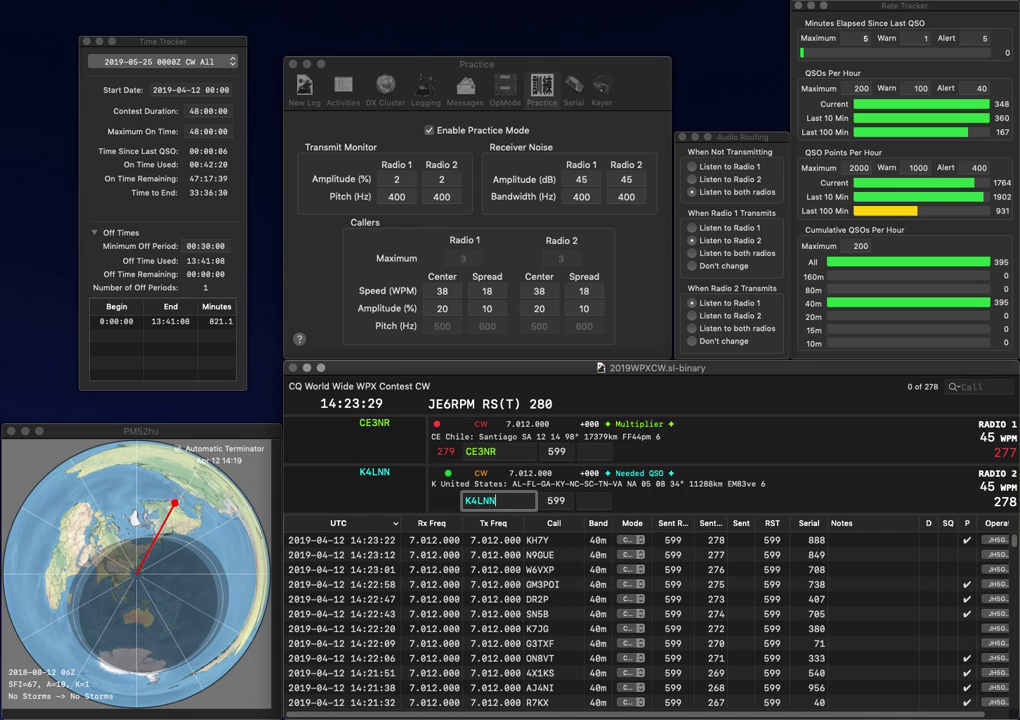
type("n")
key("Return")
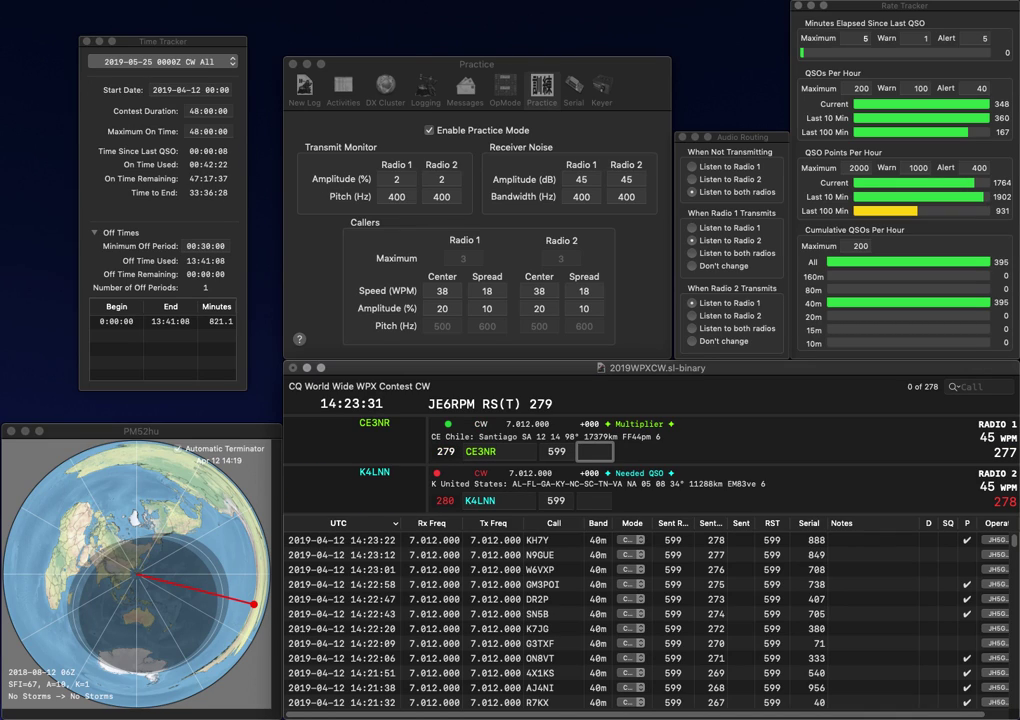
type("931")
key("Return")
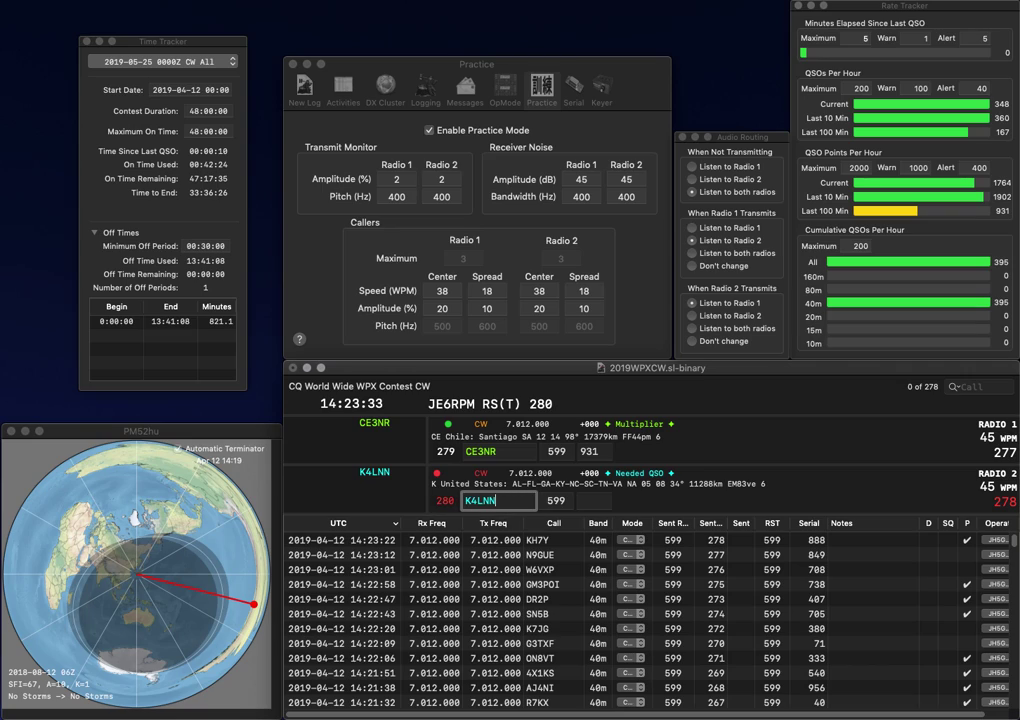
key("space")
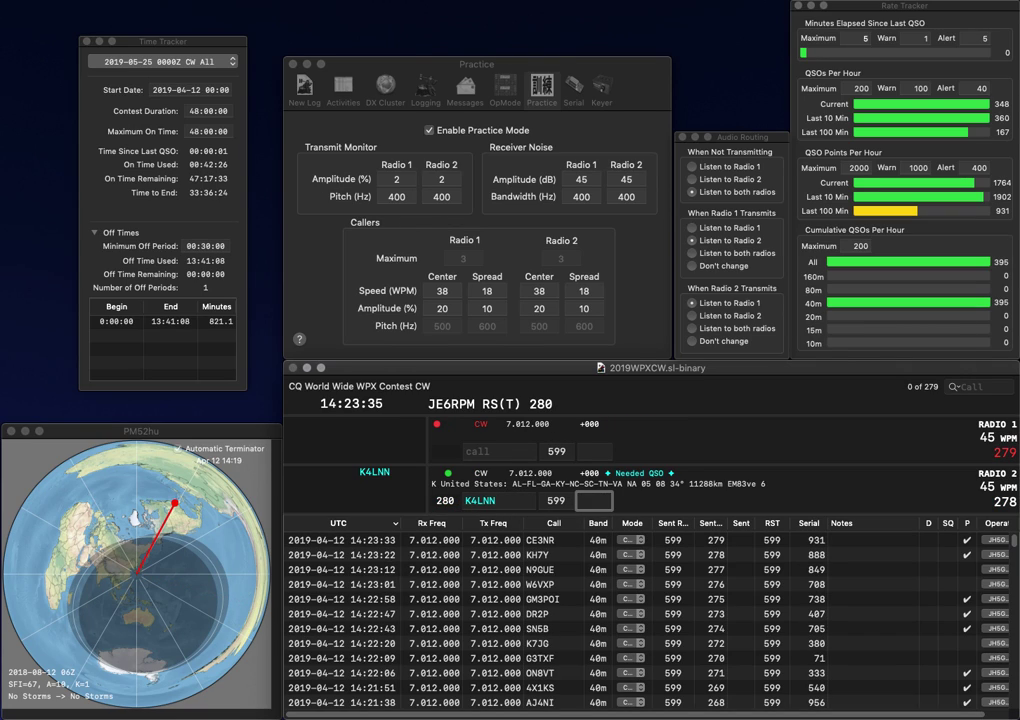
type("559")
key("Return")
Send the call sign HA9A to the caller on Radio 1 and OK4NN to the caller on Radio 2
type("S")
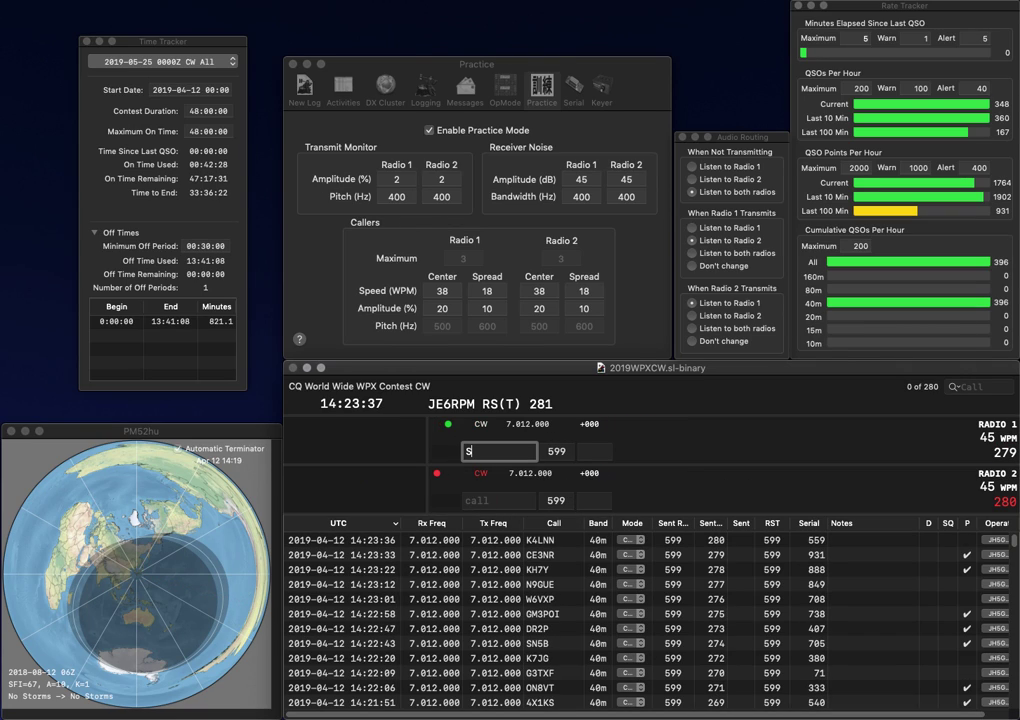
key("BackSpace")
type("HA9A")
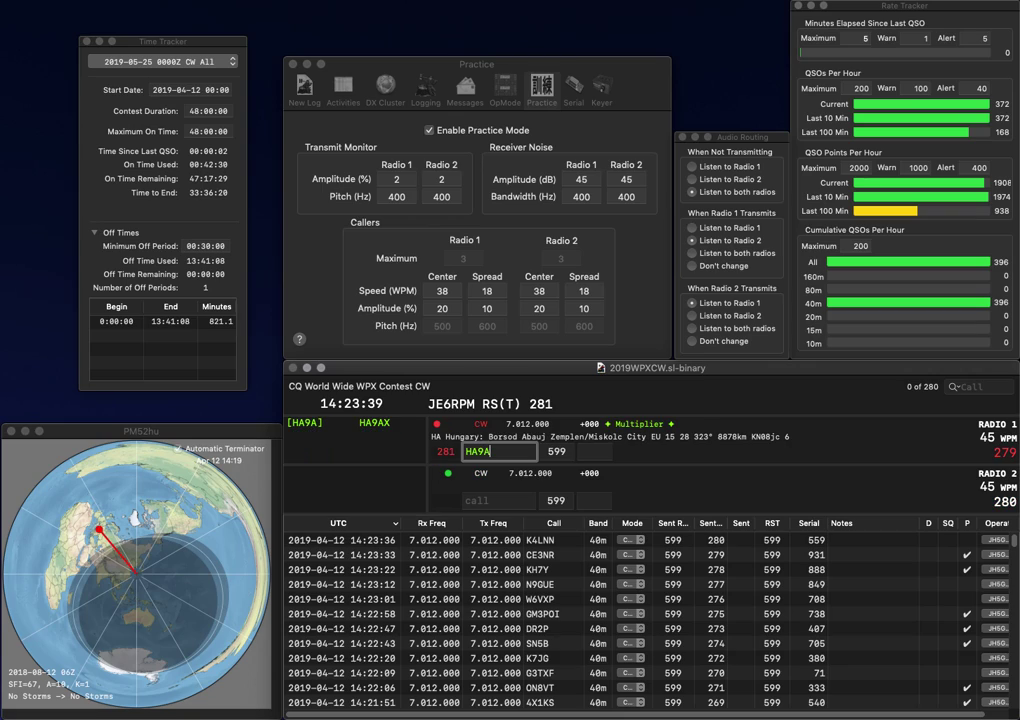
key("Return")
type("K4N")
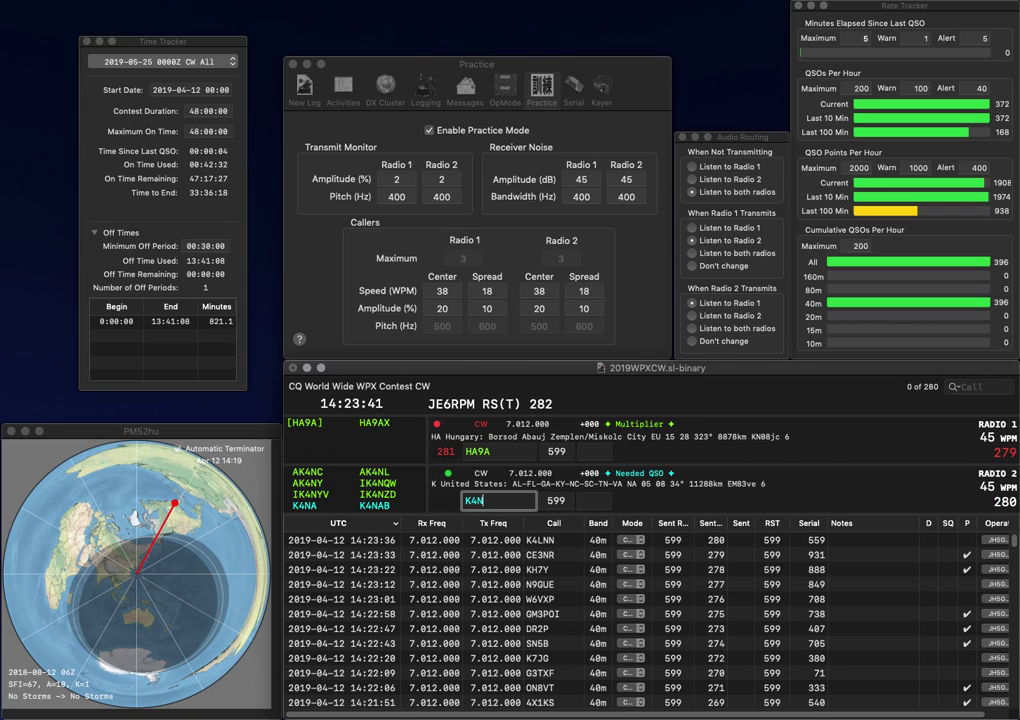
type("NO")
key("Return")
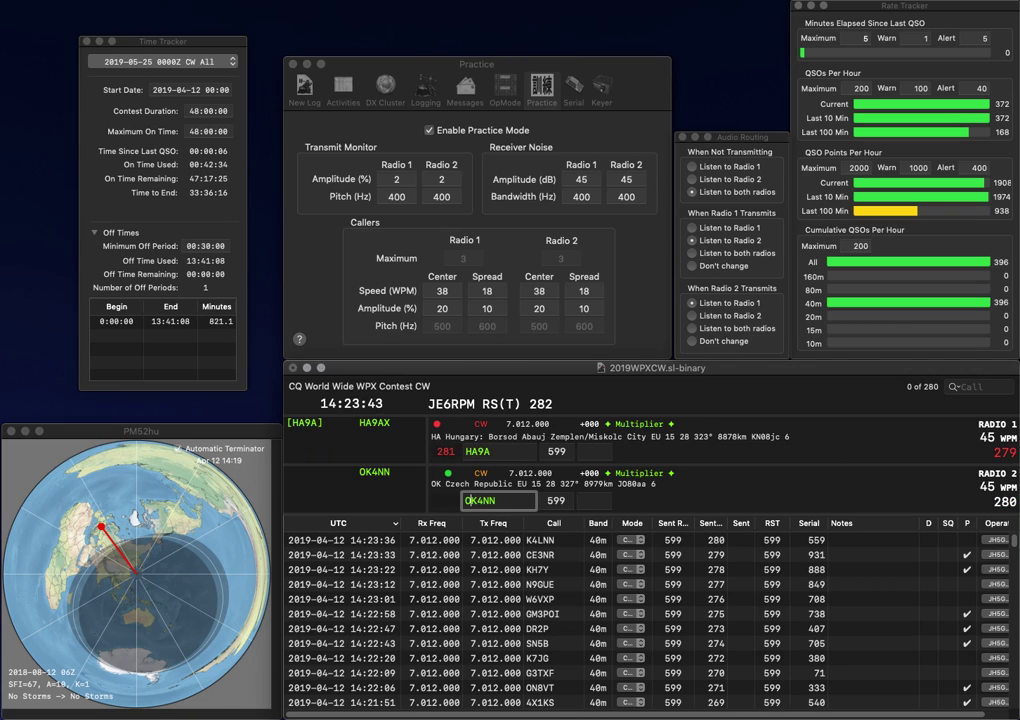
Correct Radio 1's call sign from HA9A to HG5A and resend it to the caller
left_click(478, 451)
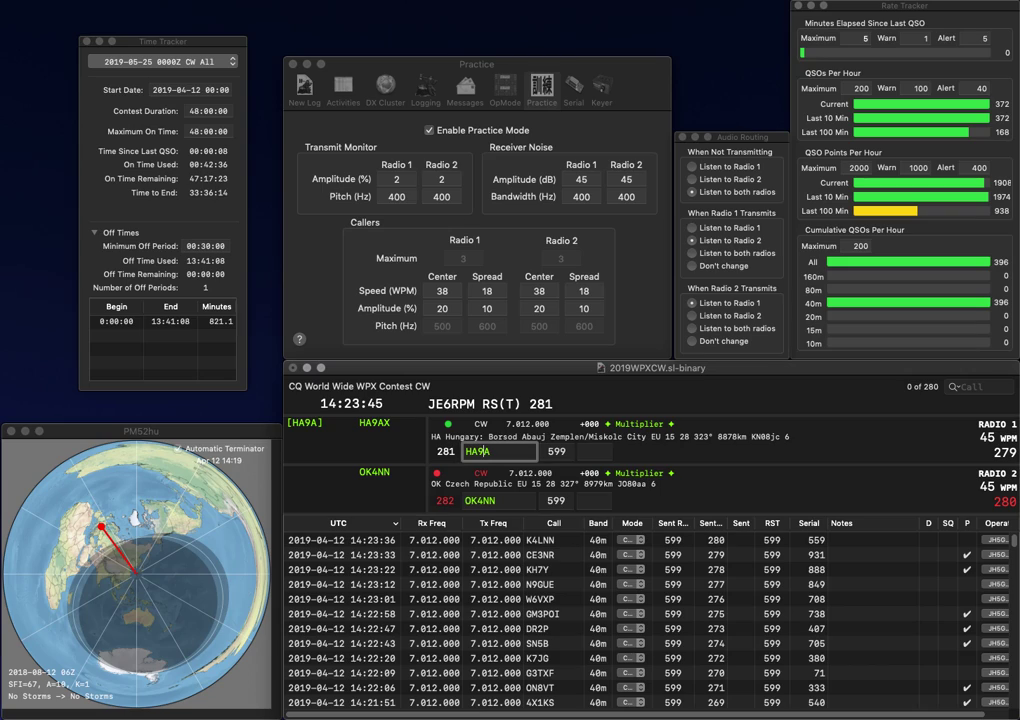
key("BackSpace")
type("G")
key("Delete")
type("5")
key("Return")
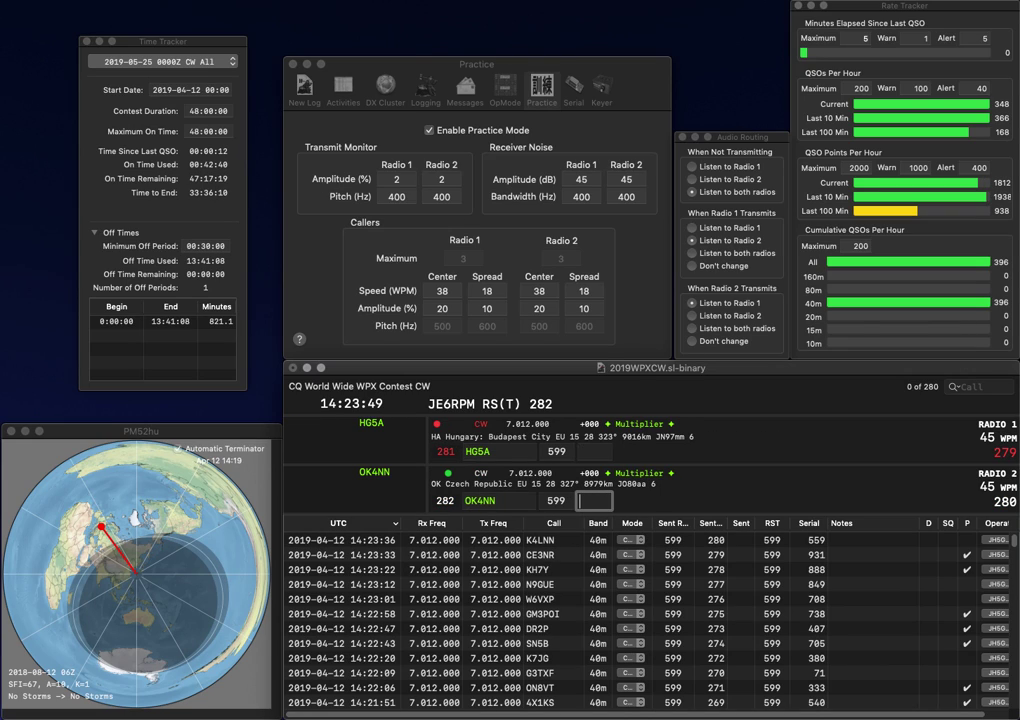
type("307")
key("Return")
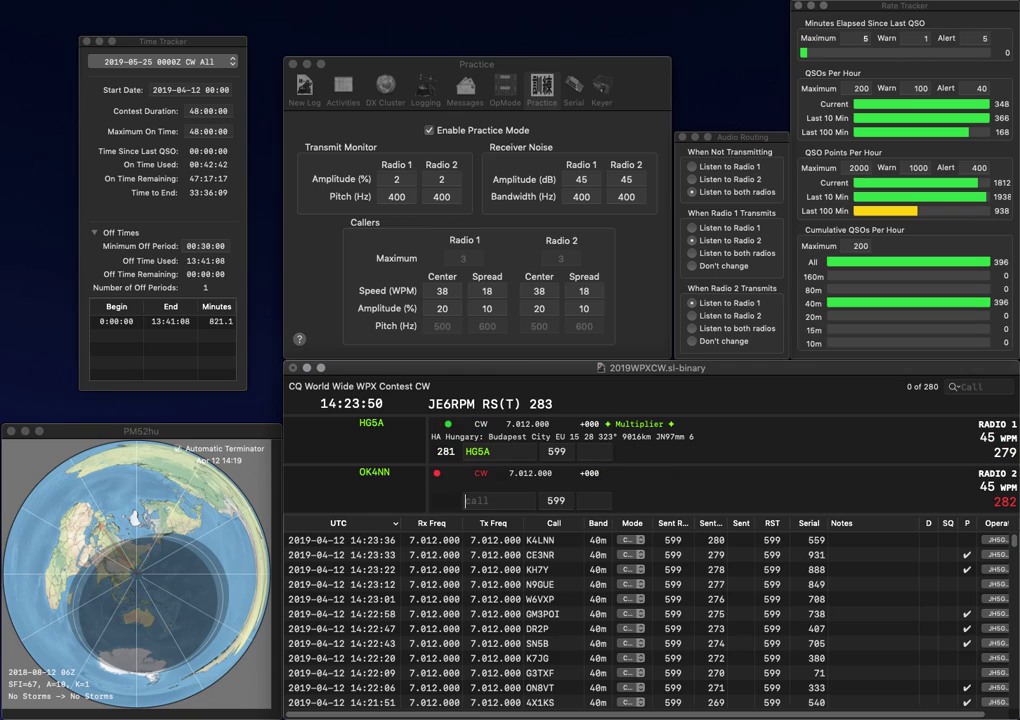
type("518")
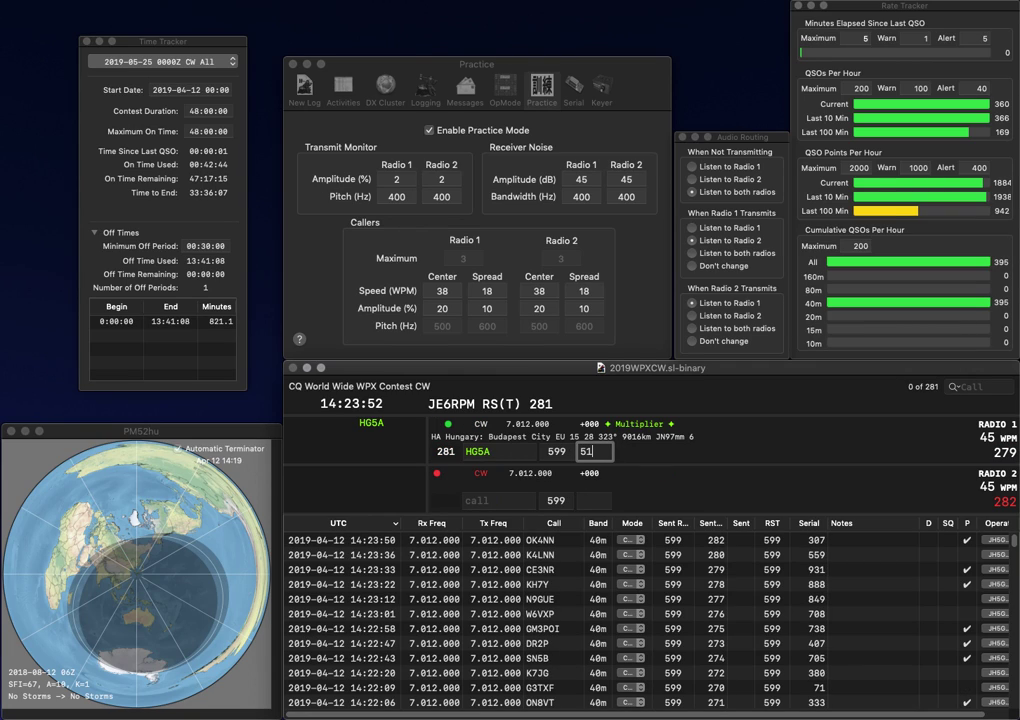
key("Return")
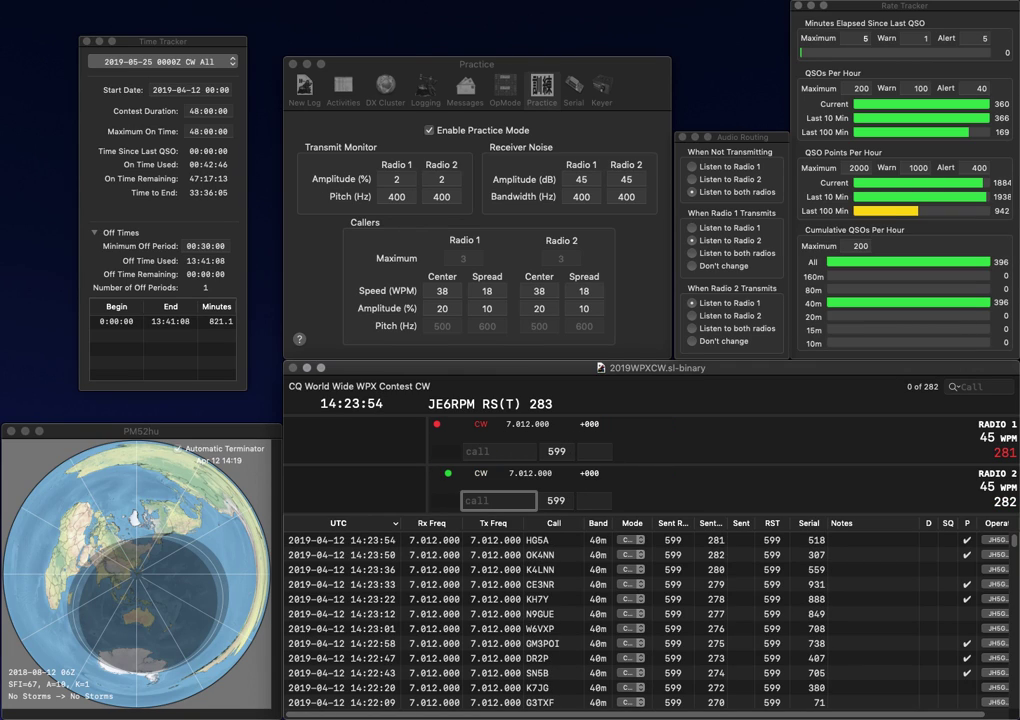
type("L7JRC")
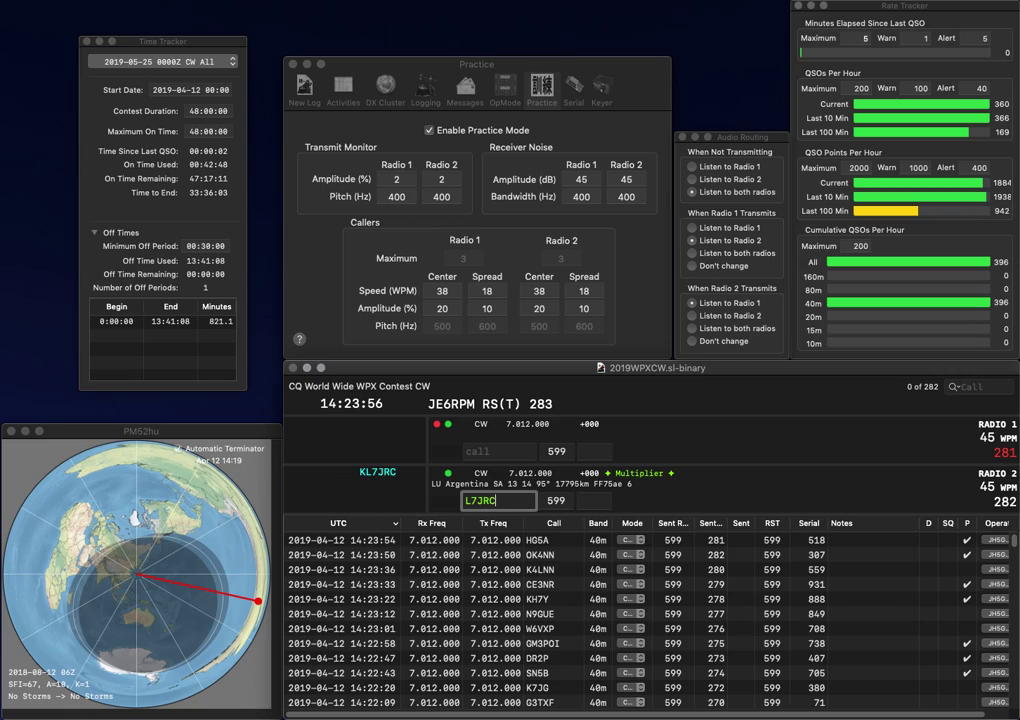
type("K")
key("Return")
type("MD")
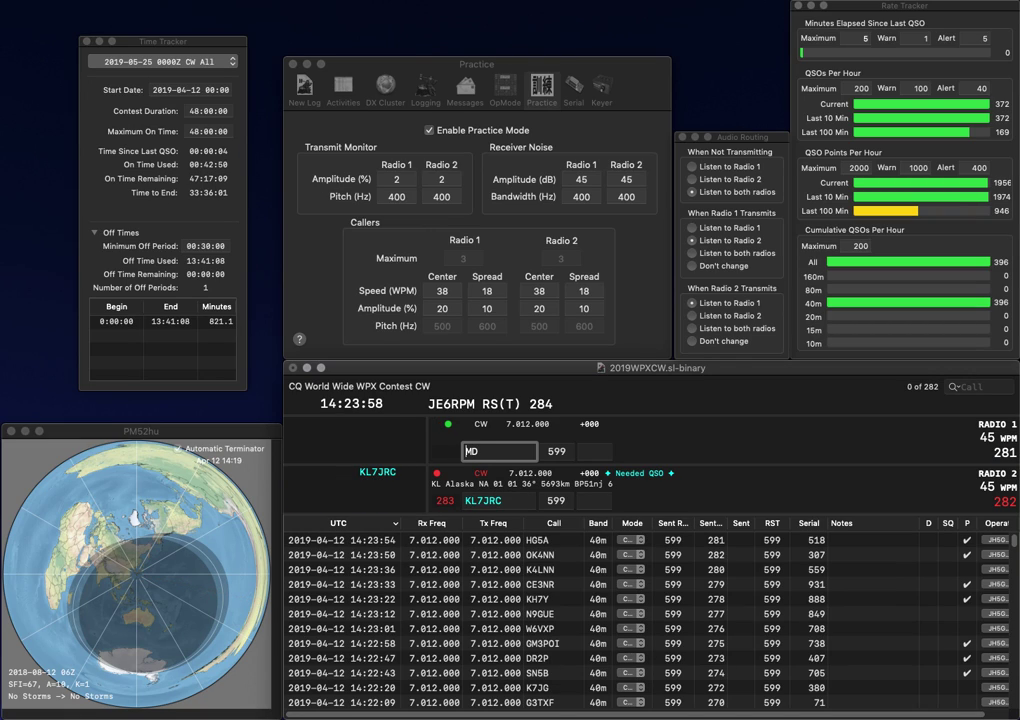
key("Down")
key("space")
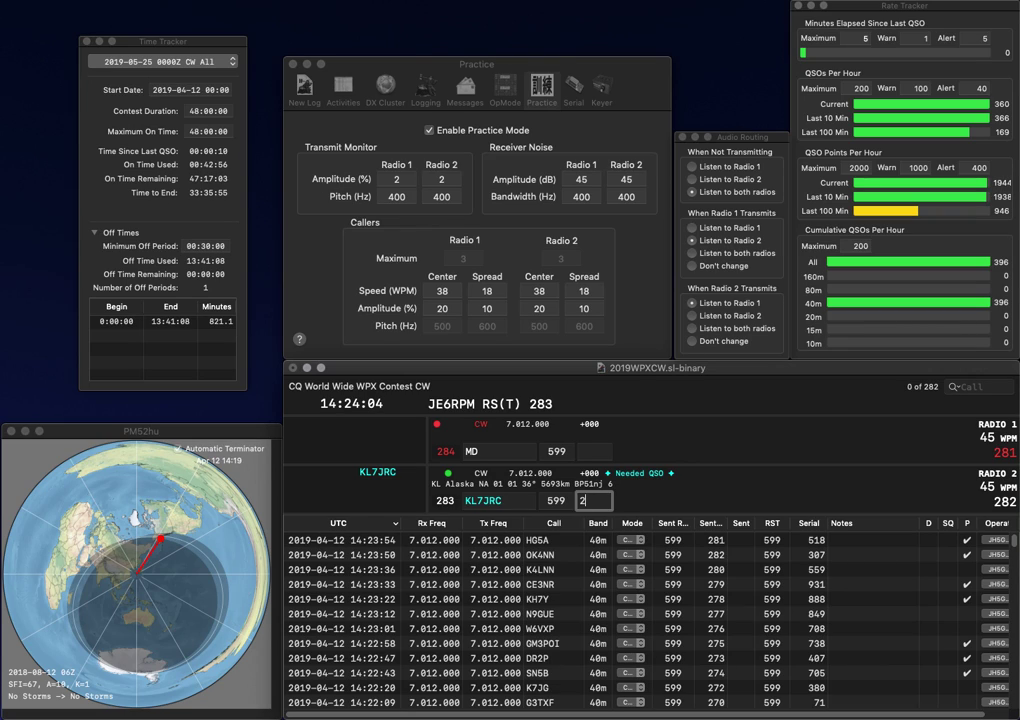
Log KL7JRC on Radio 2 with received serial 255 and complete Radio 1's call sign as W1MD, resending it to the caller
type("55")
key("Return")
type("1")
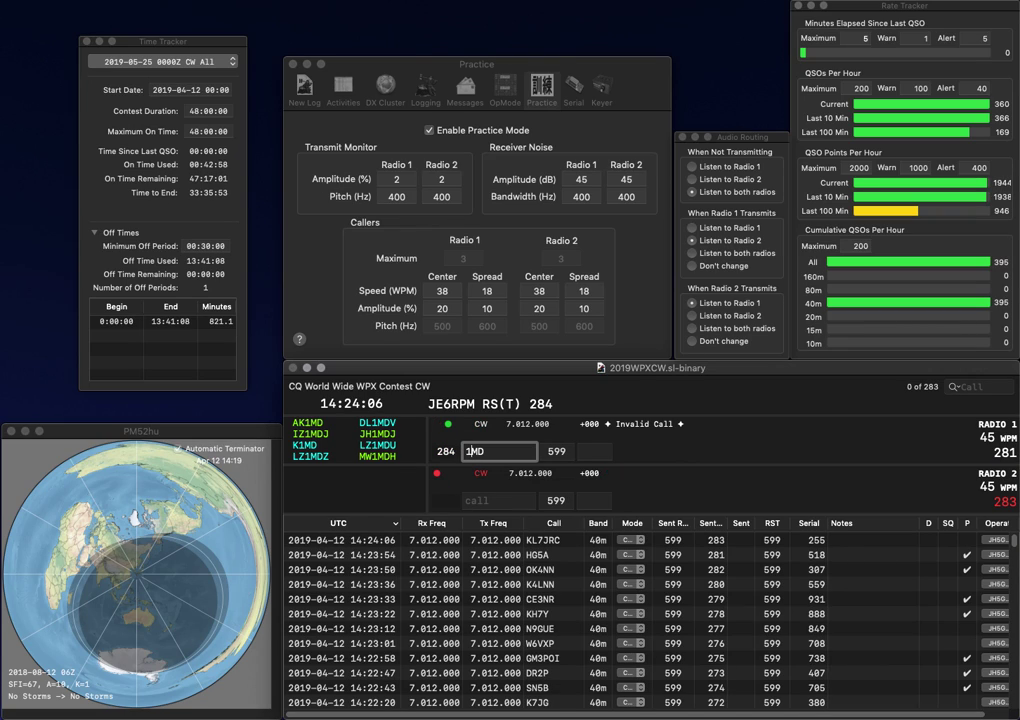
type("W")
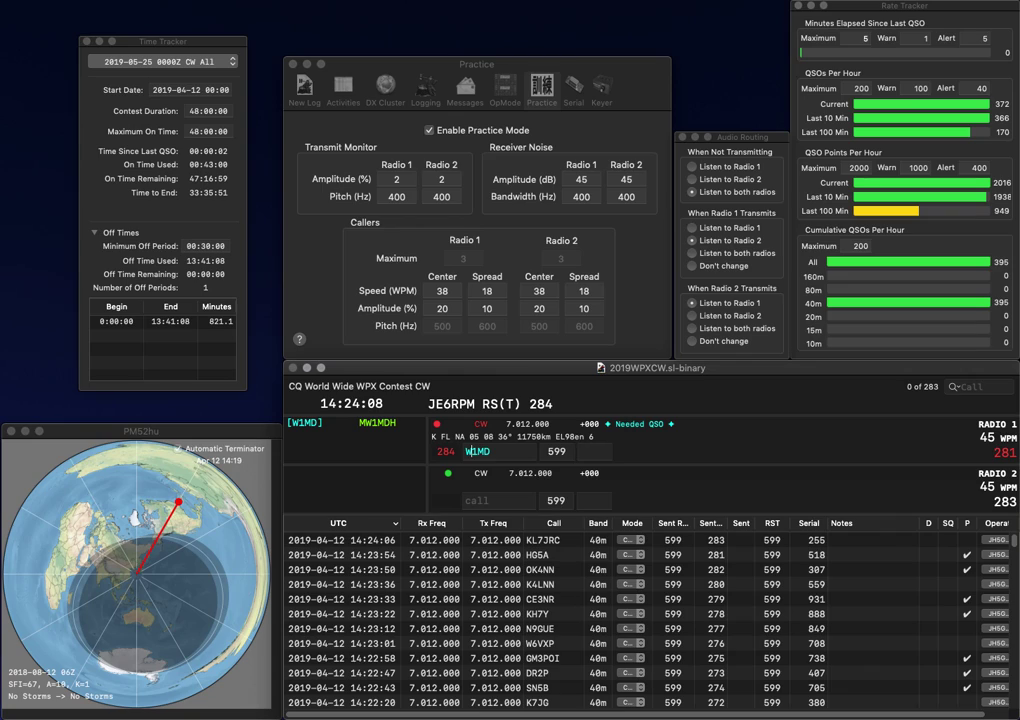
key("BackSpace")
type("N")
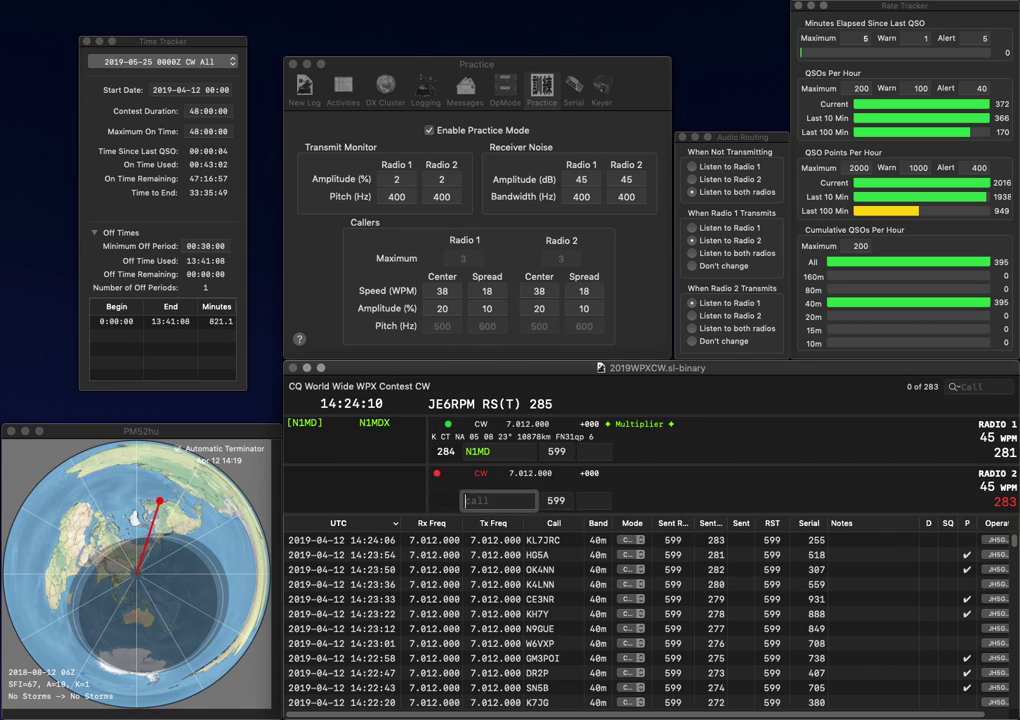
key("Return")
type("DL")
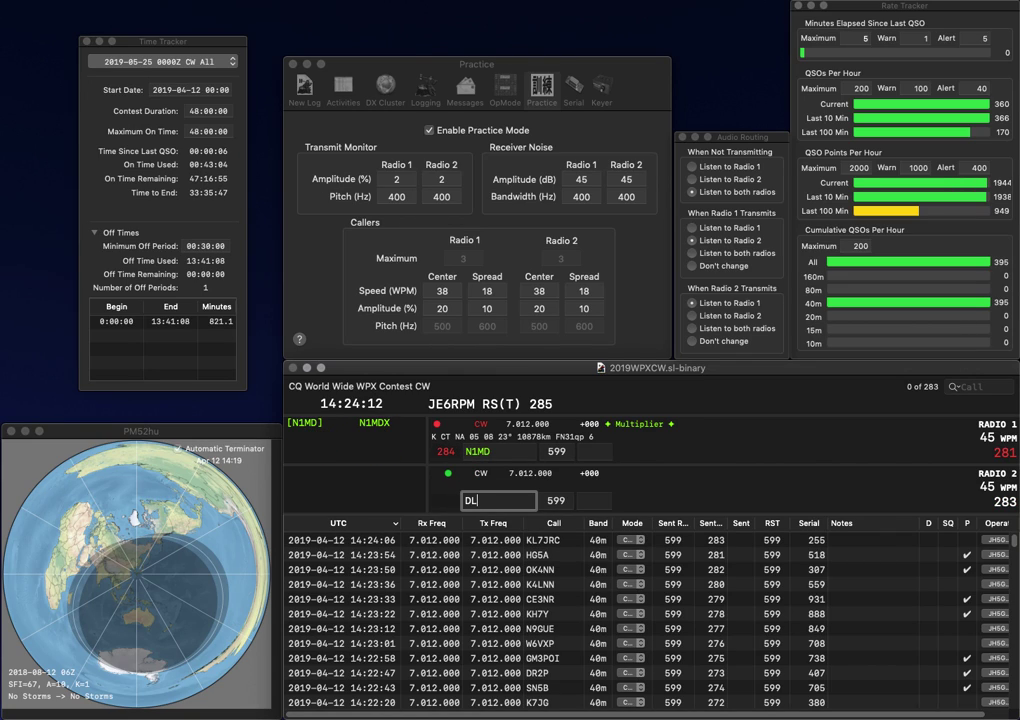
type("9MFY")
key("Return")
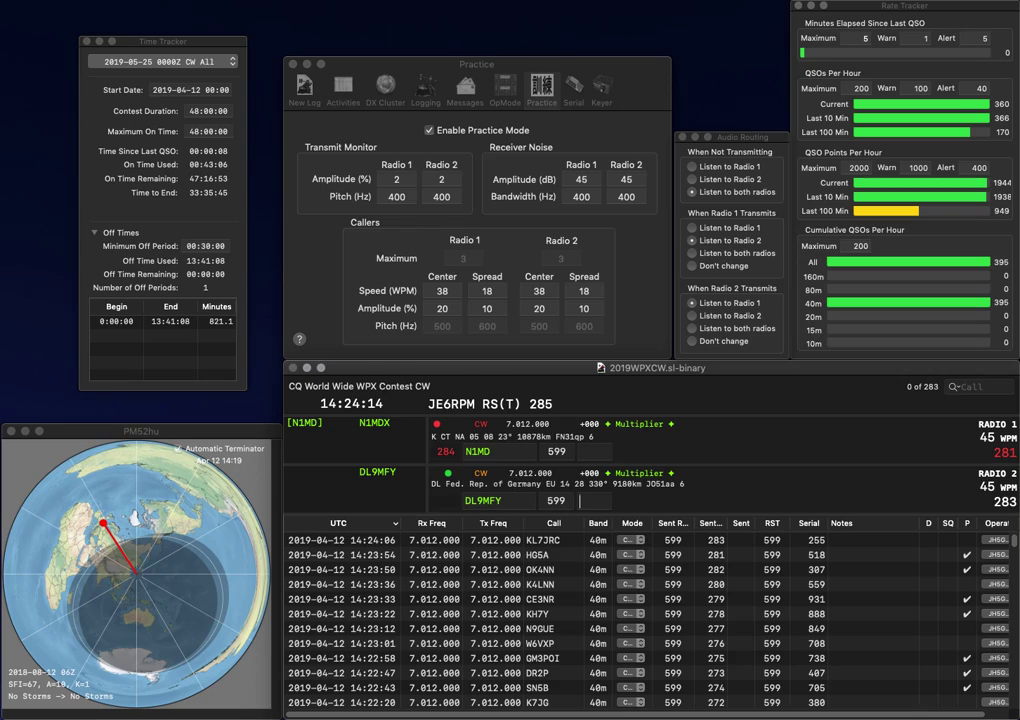
key("Tab")
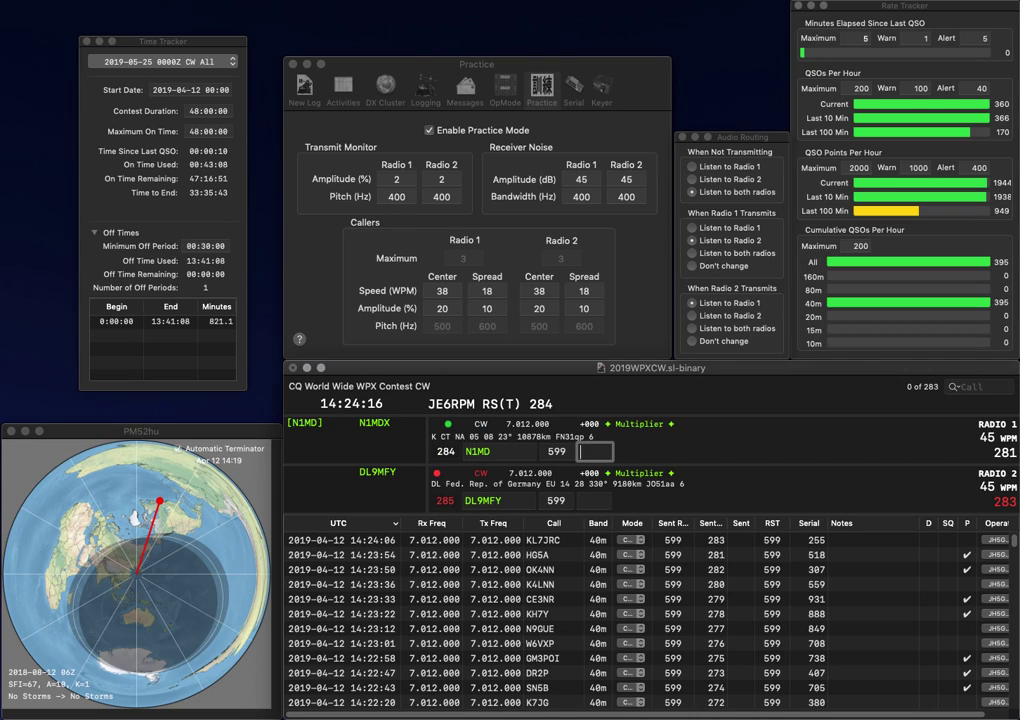
type("787")
key("Return")
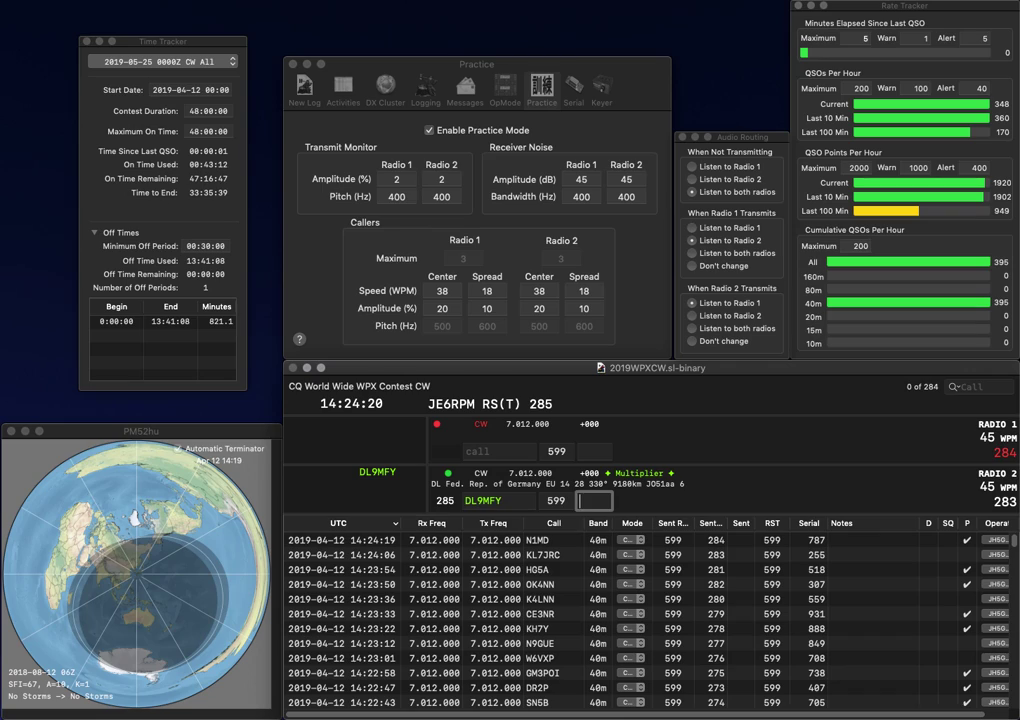
type("72")
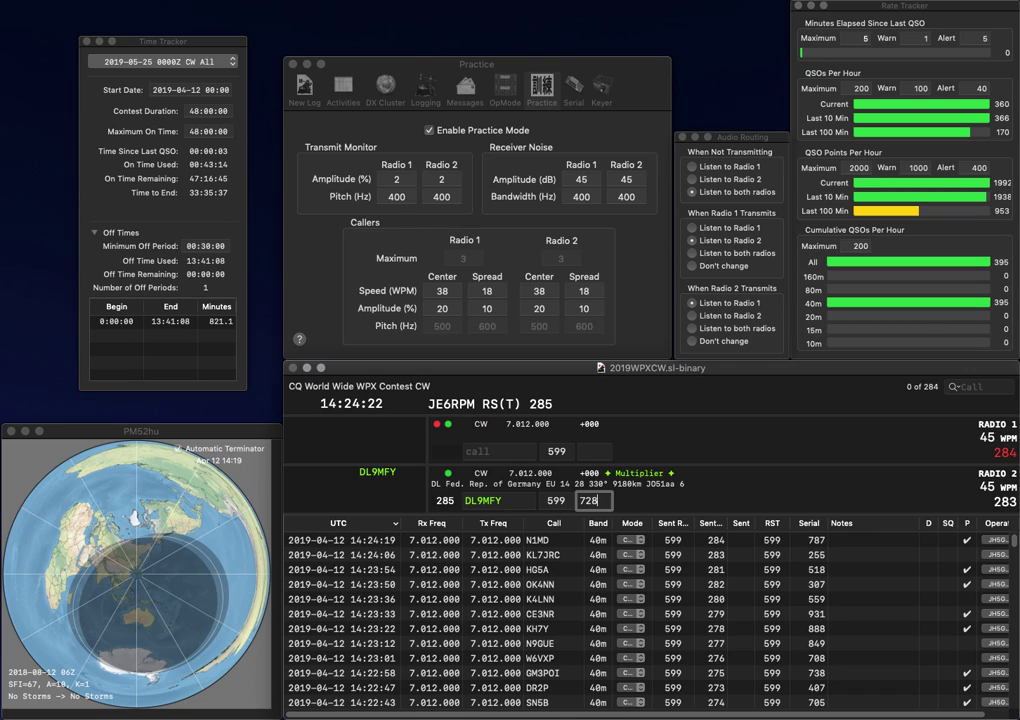
type("8")
key("Return")
Send the call sign JA2JWH on Radio 1 and the partial call sign 2BHN on Radio 2
type("J")
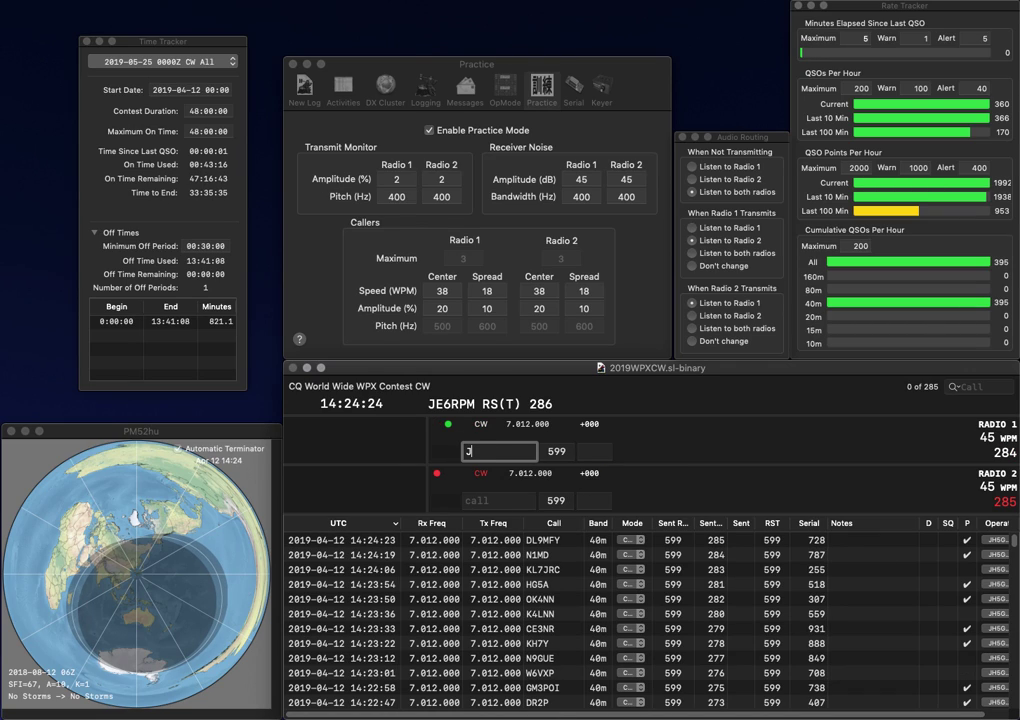
type("JA2JW")
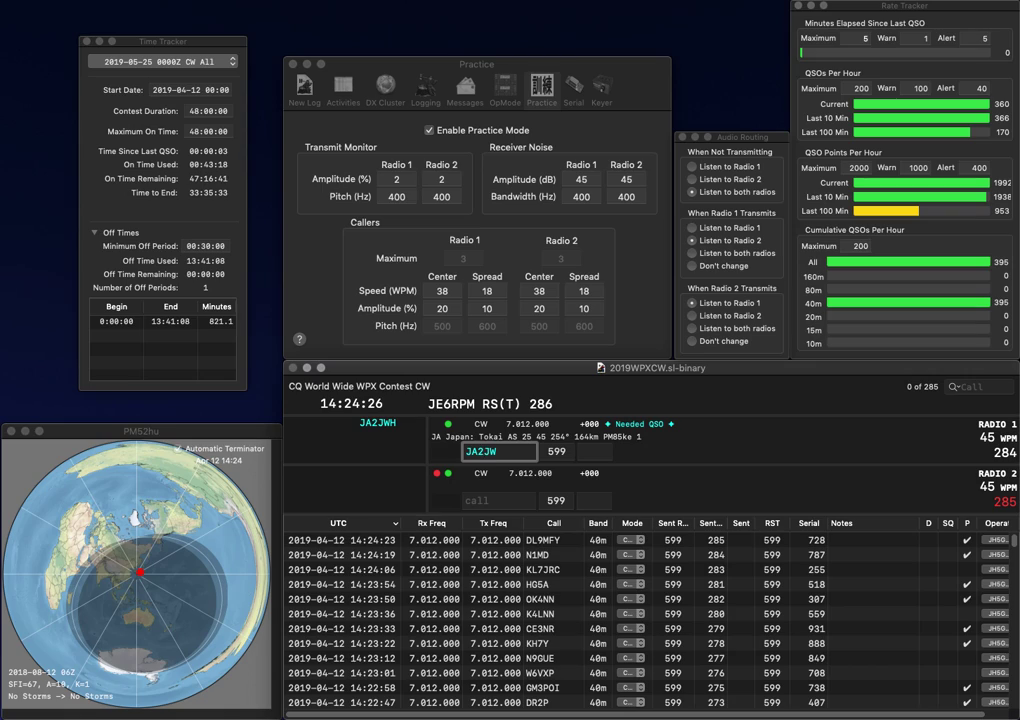
type("H")
key("Return")
type("2B")
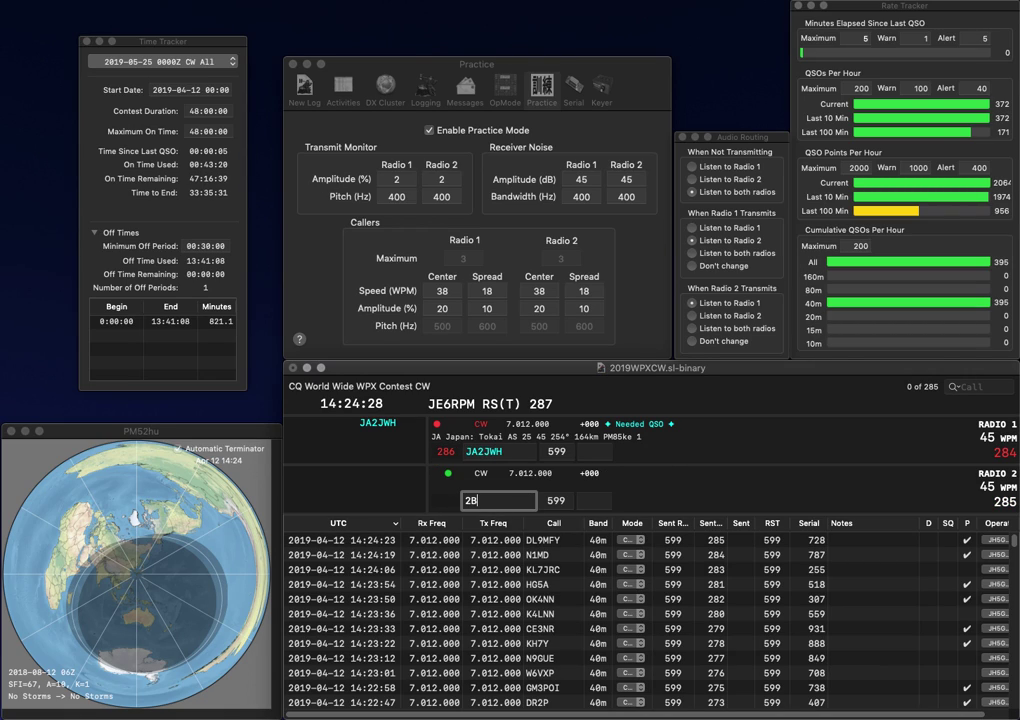
type("HN")
key("Return")
key("Return")
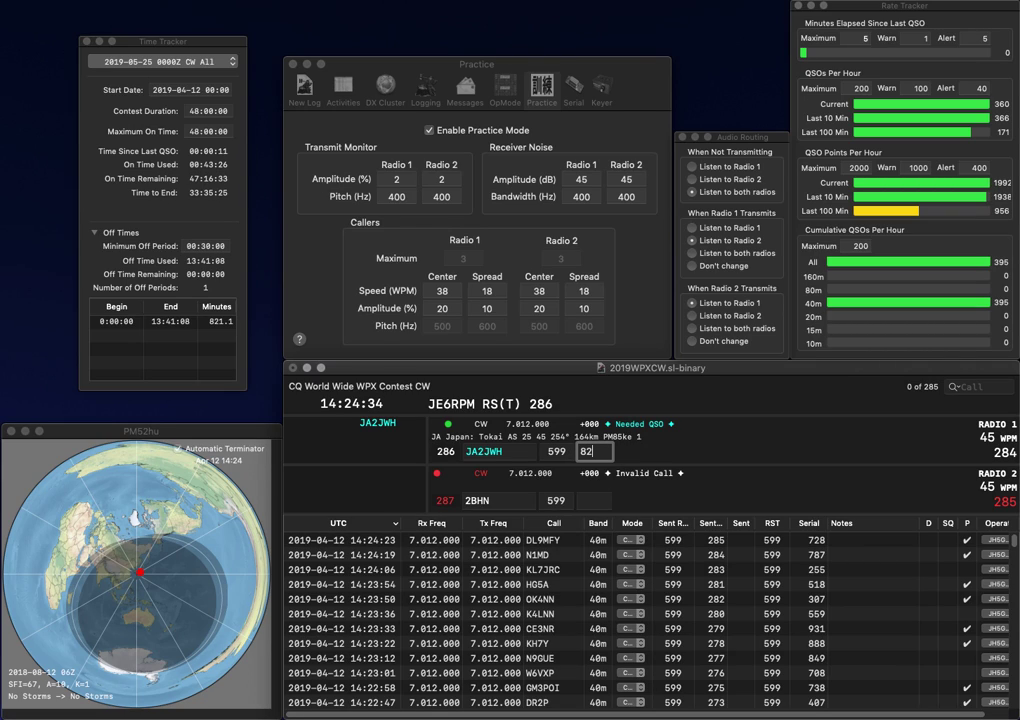
key("Return")
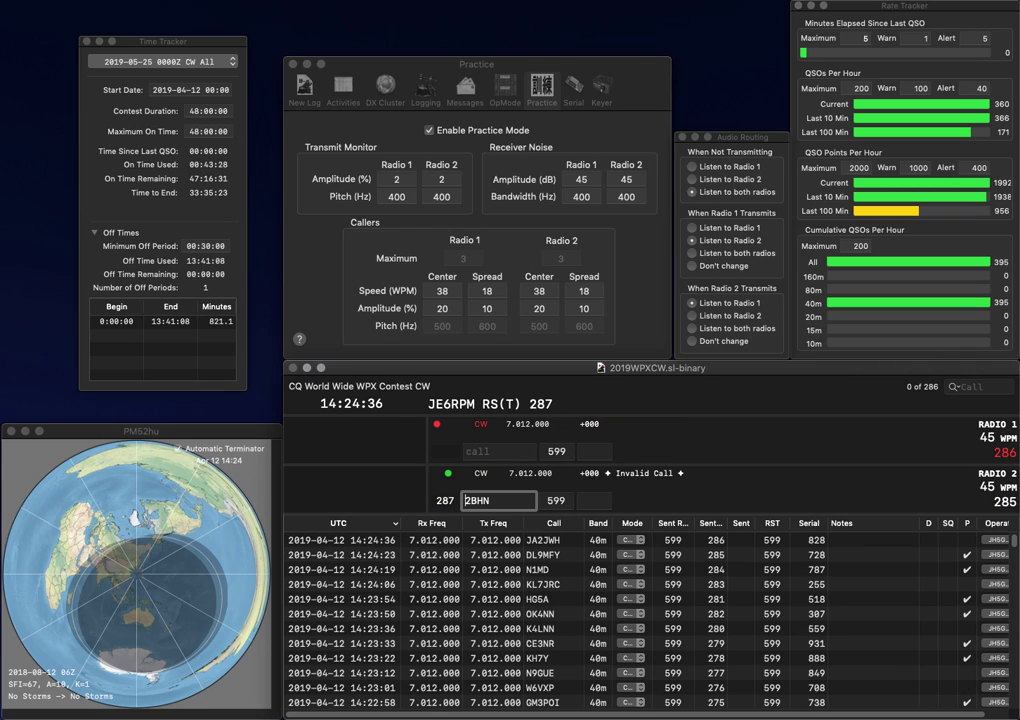
type("OK")
key("BackSpace")
key("BackSpace")
type("SN")
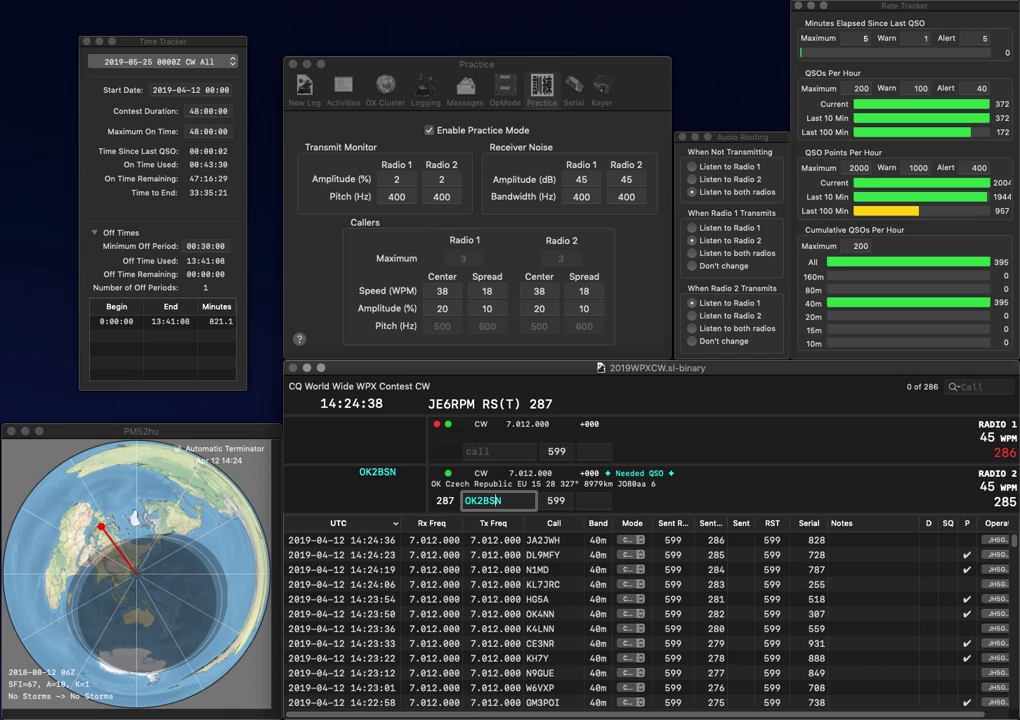
key("Return")
Send the call sign LZ180VL to the caller on Radio 1
type("LZ1")
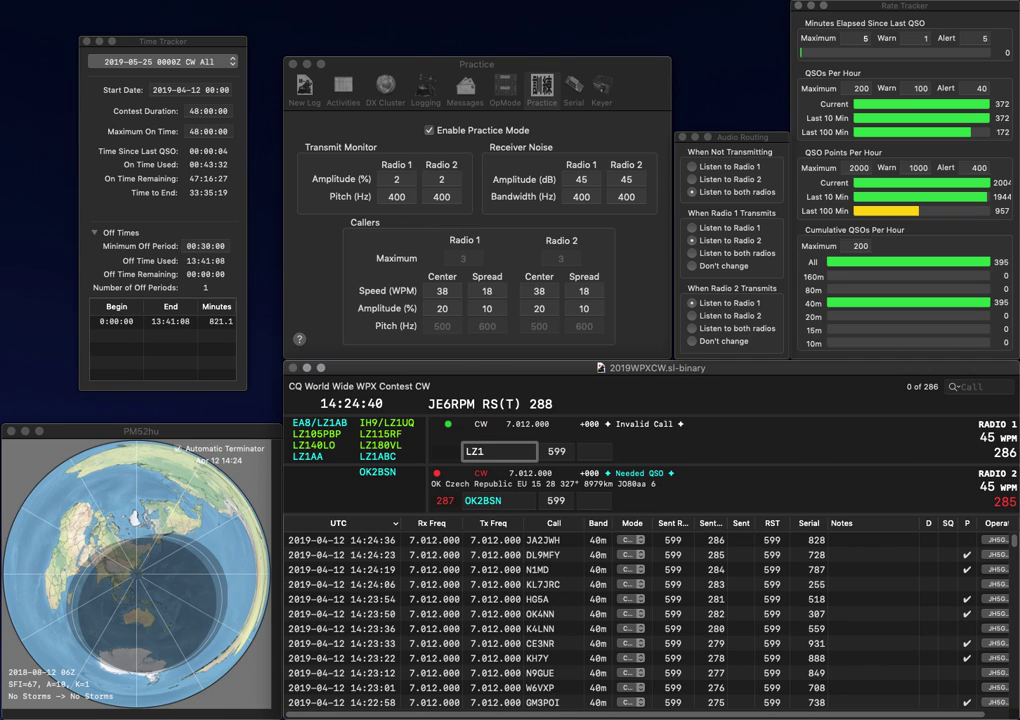
type("80VL")
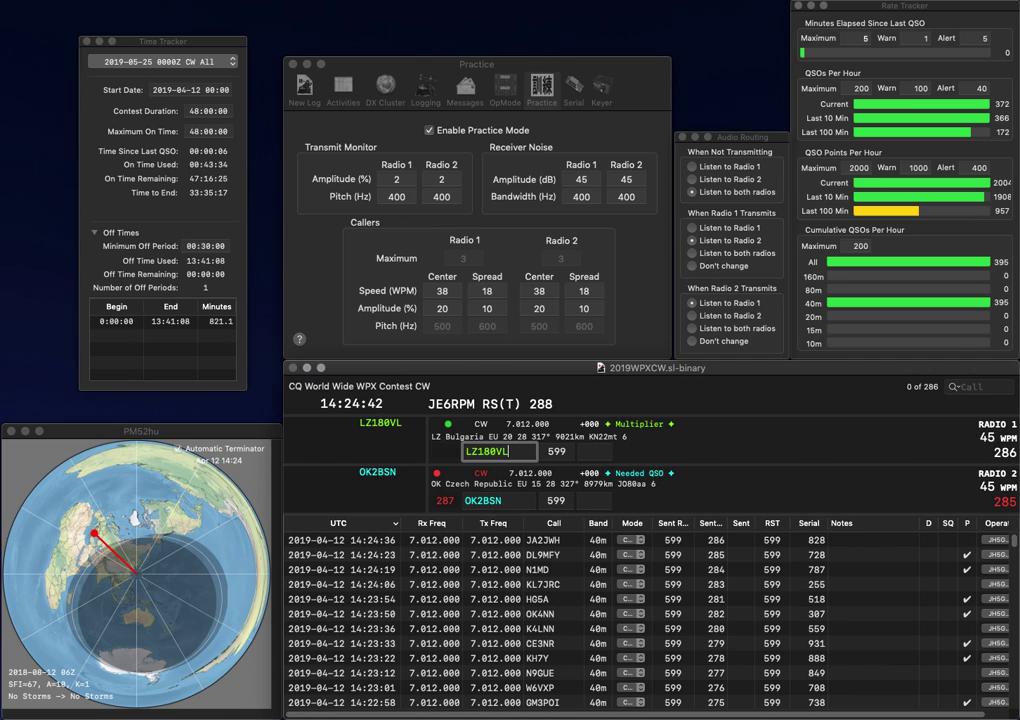
key("Return")
Log OK2BSN on Radio 2 with received serial 512 and LZ180VL on Radio 1 with received serial 151
type("51")
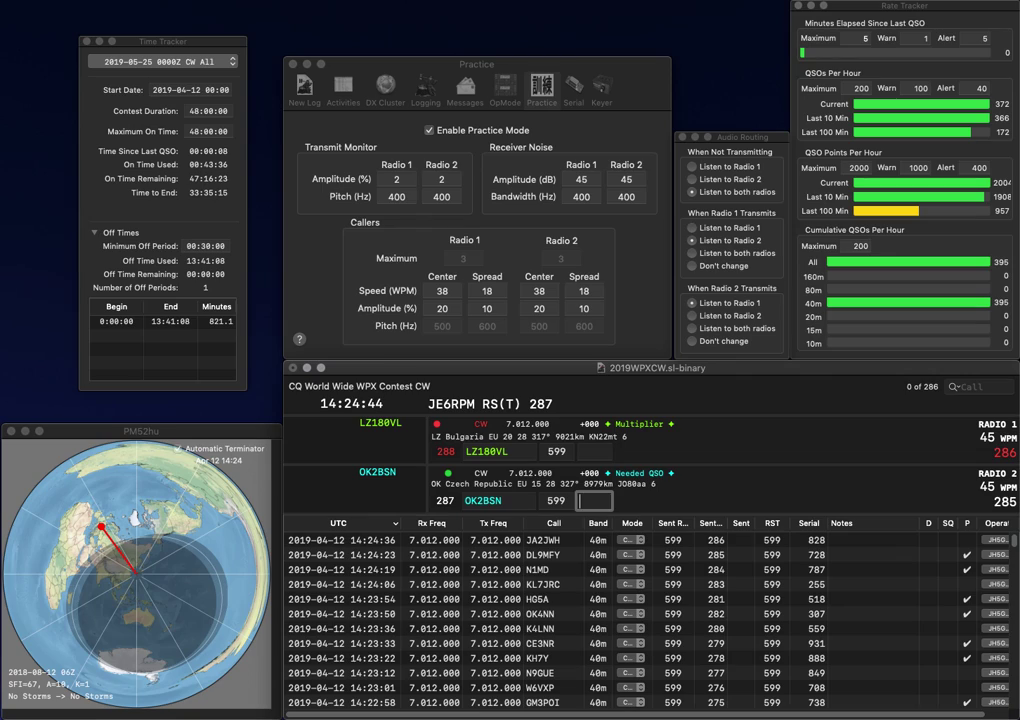
type("2")
key("Return")
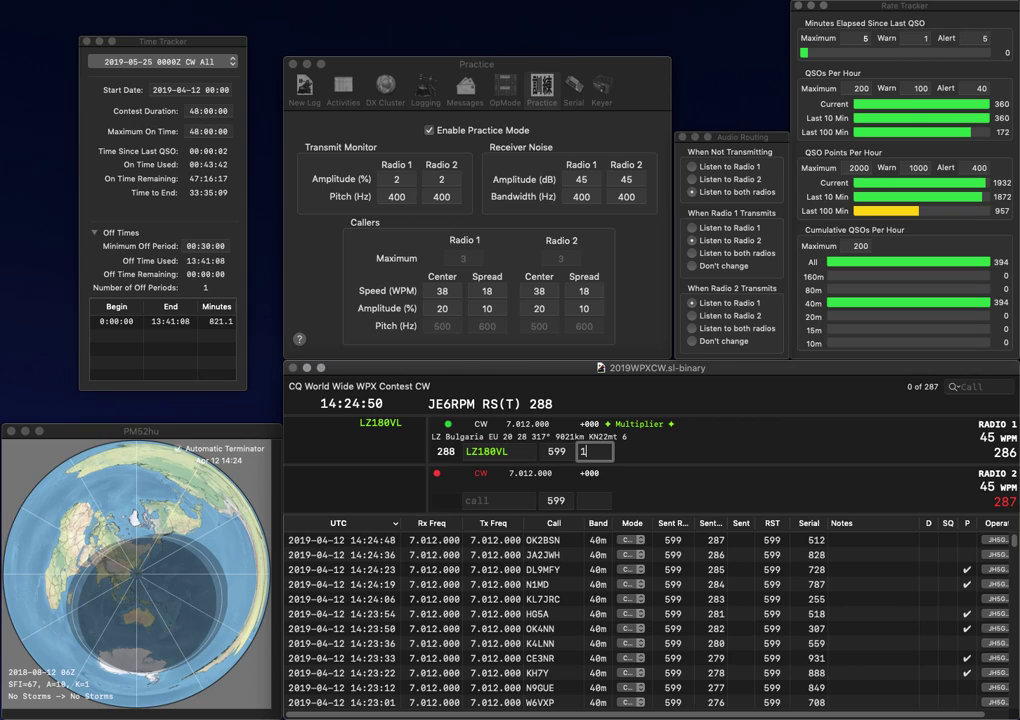
type("51")
key("Return")
Send the partial call sign ID on Radio 2 and the partial call sign SP on Radio 1
type("IK")
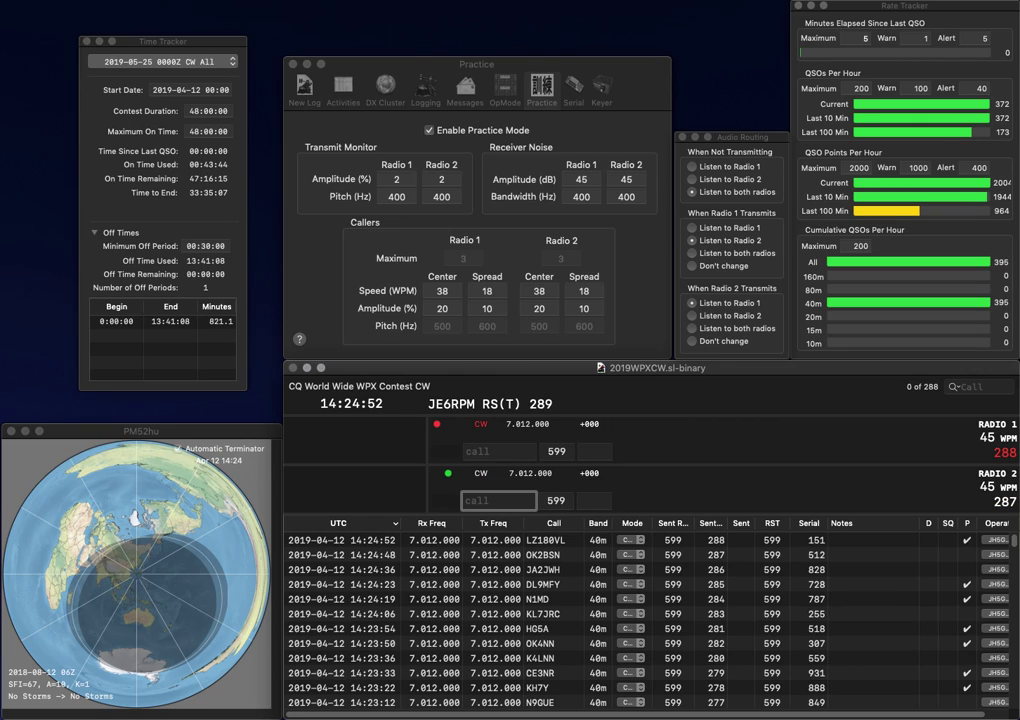
key("Return")
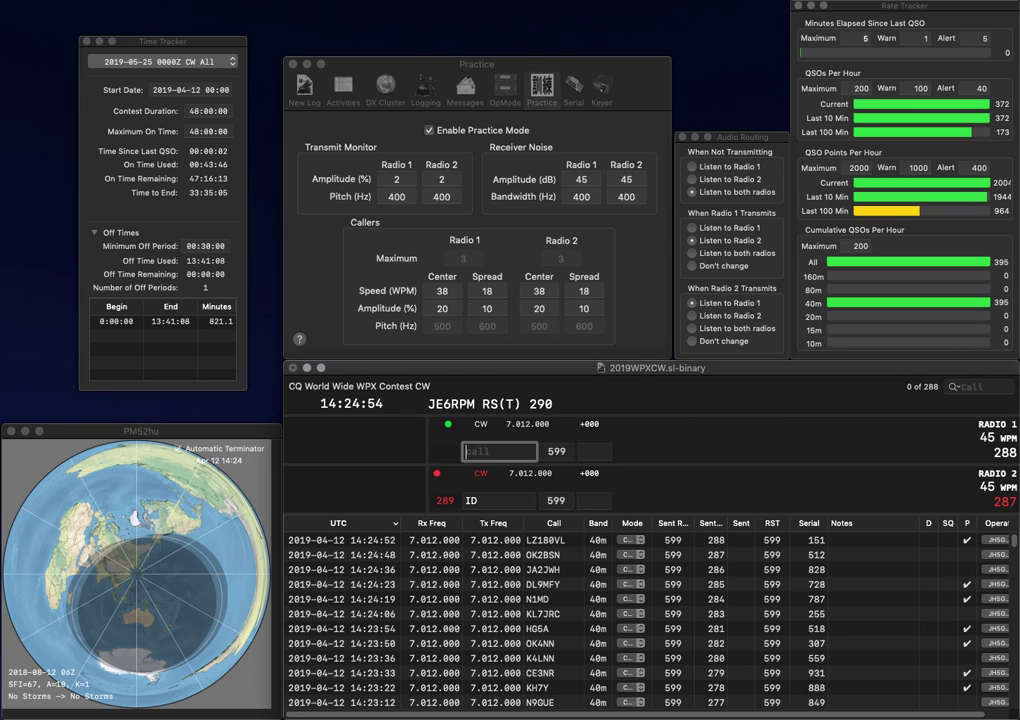
type("SP")
key("Return")
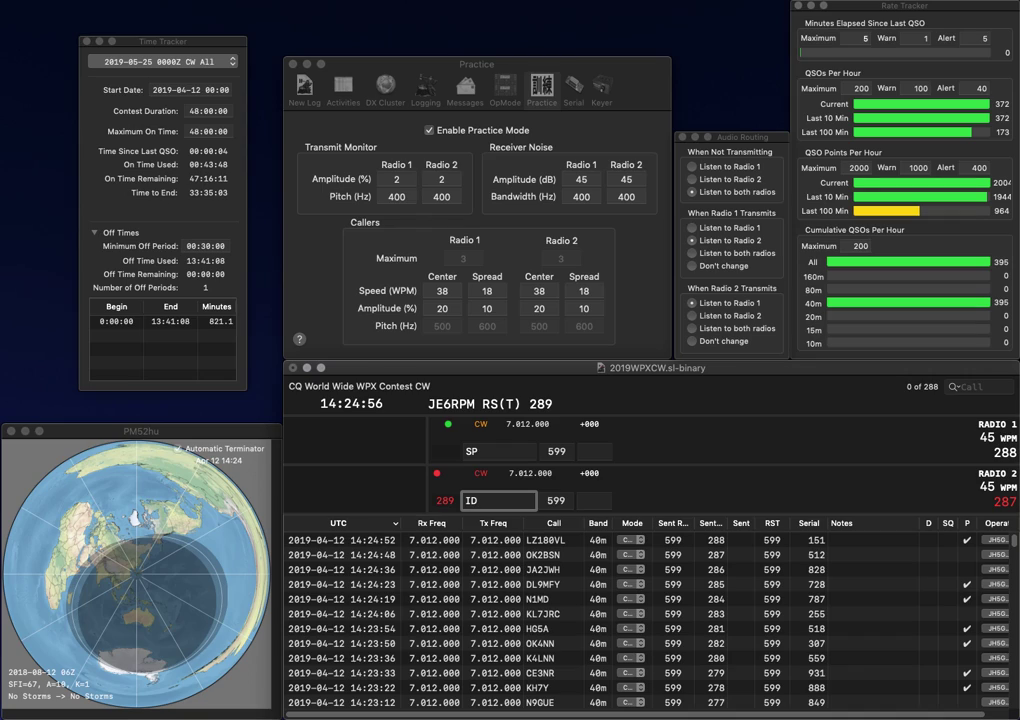
Replace Radio 2's partial call sign with IK2 and resend it to the caller
key("Escape")
type("S")
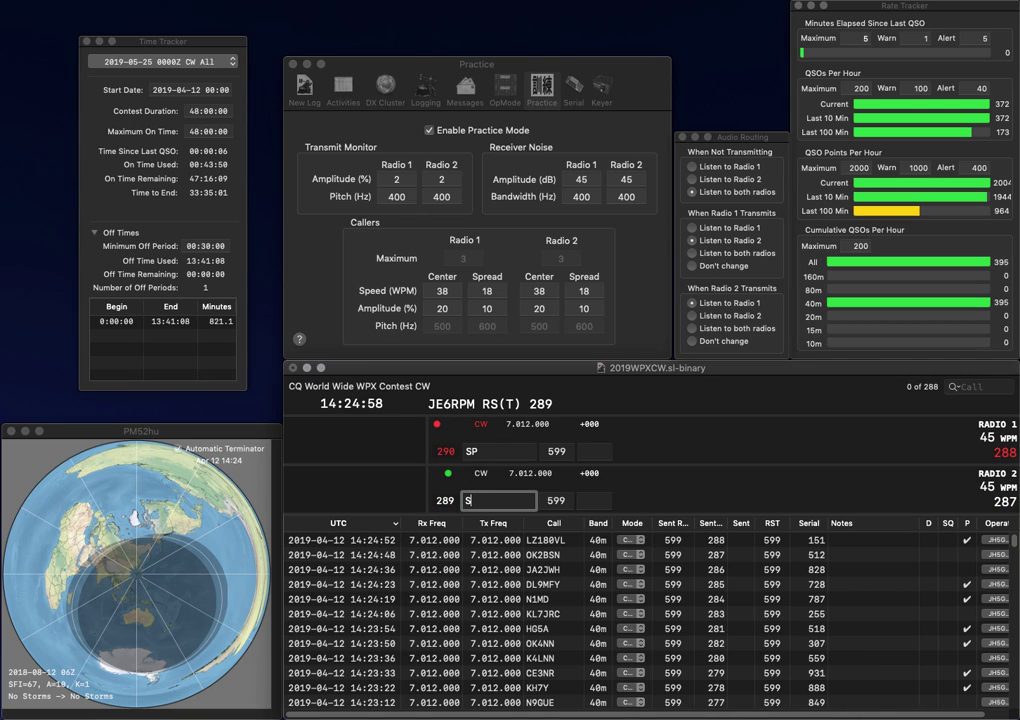
key("BackSpace")
type("IK2")
key("Return")
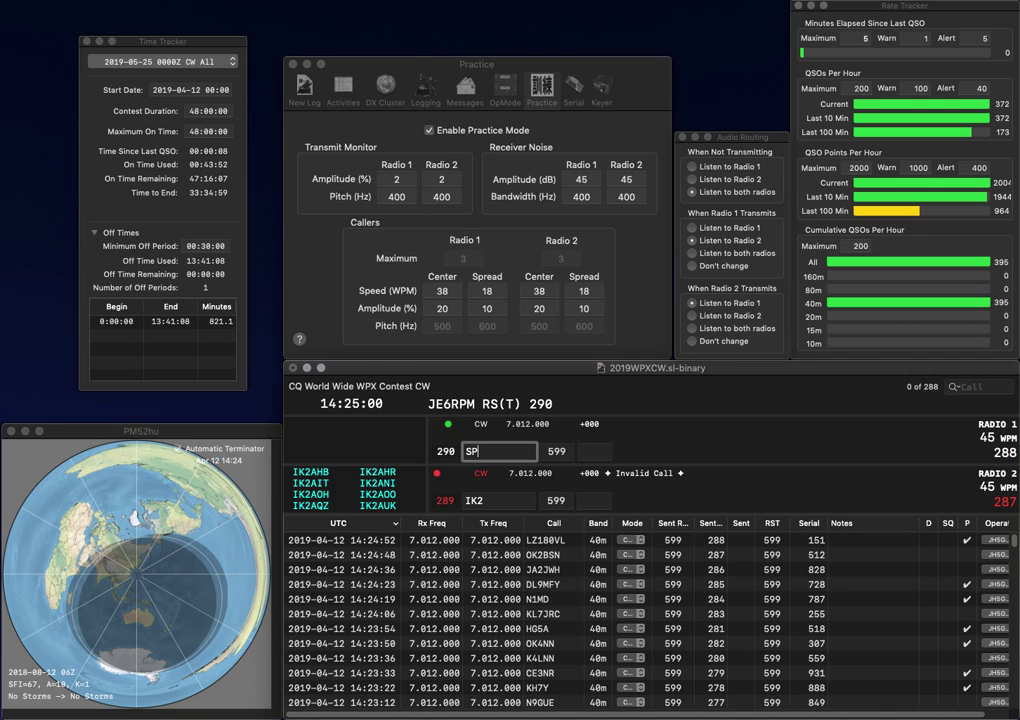
type("SP2ADY")
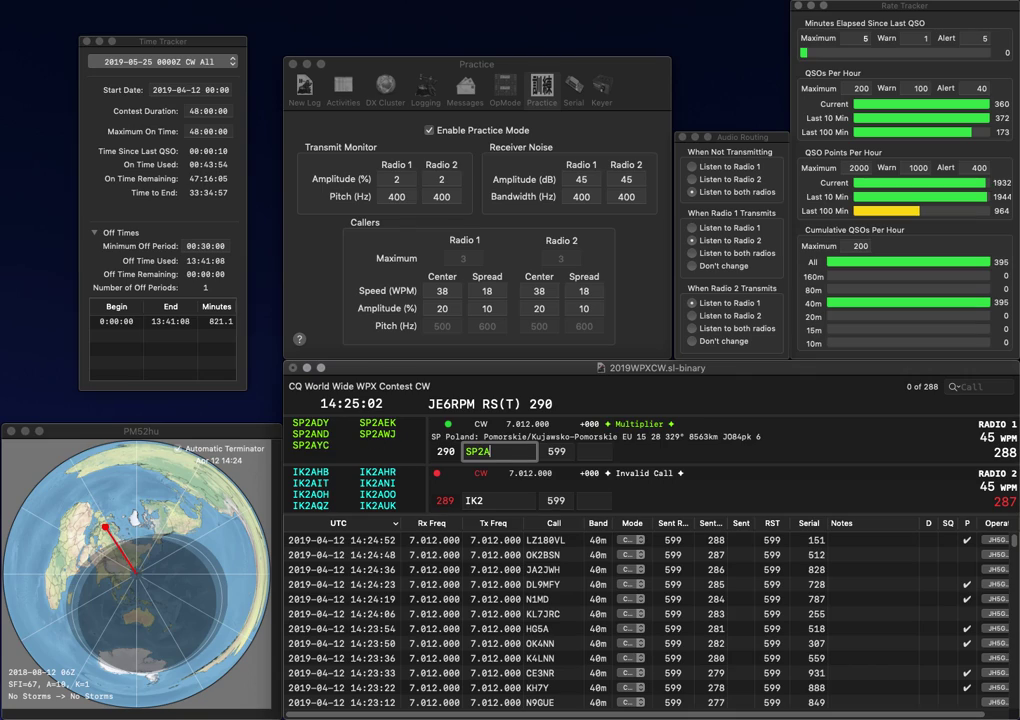
key("Return")
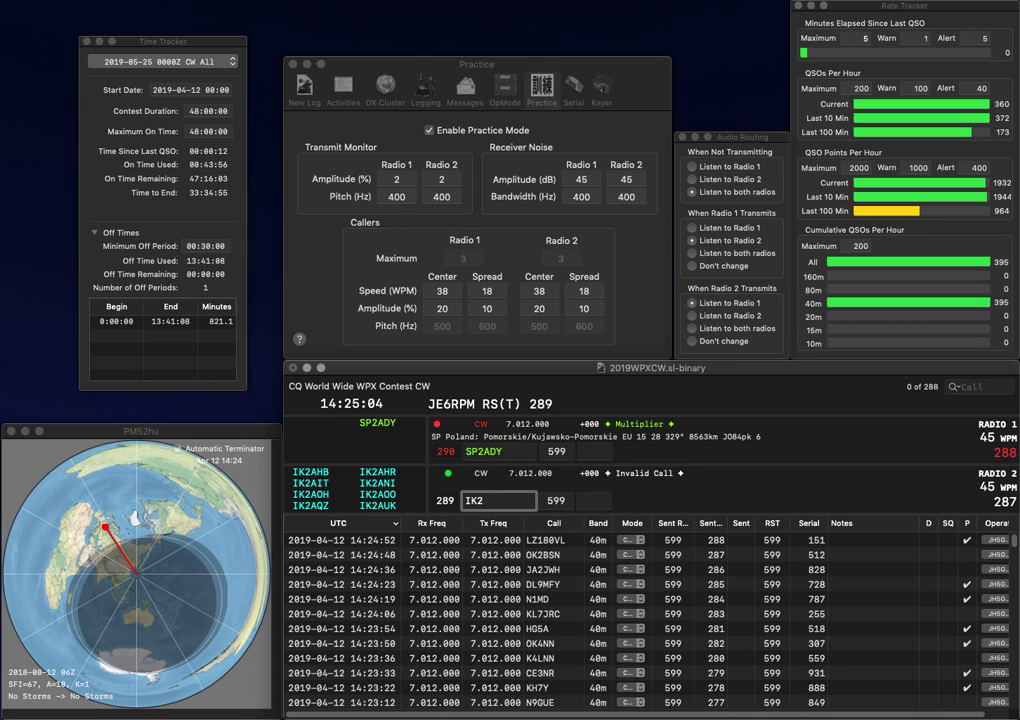
type("IQD")
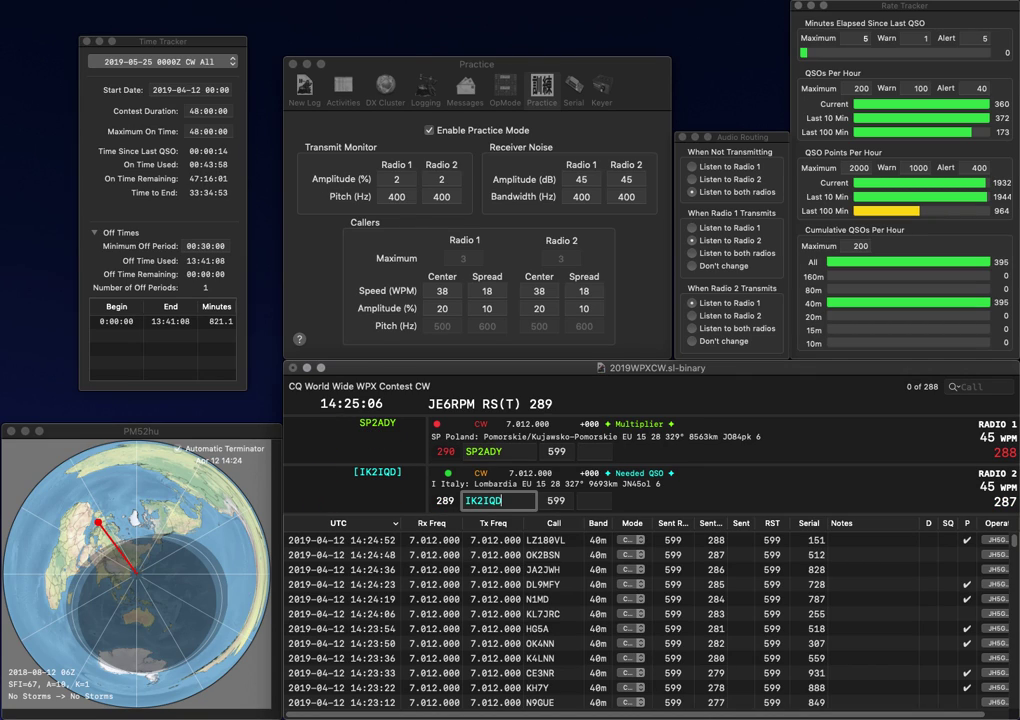
key("Return")
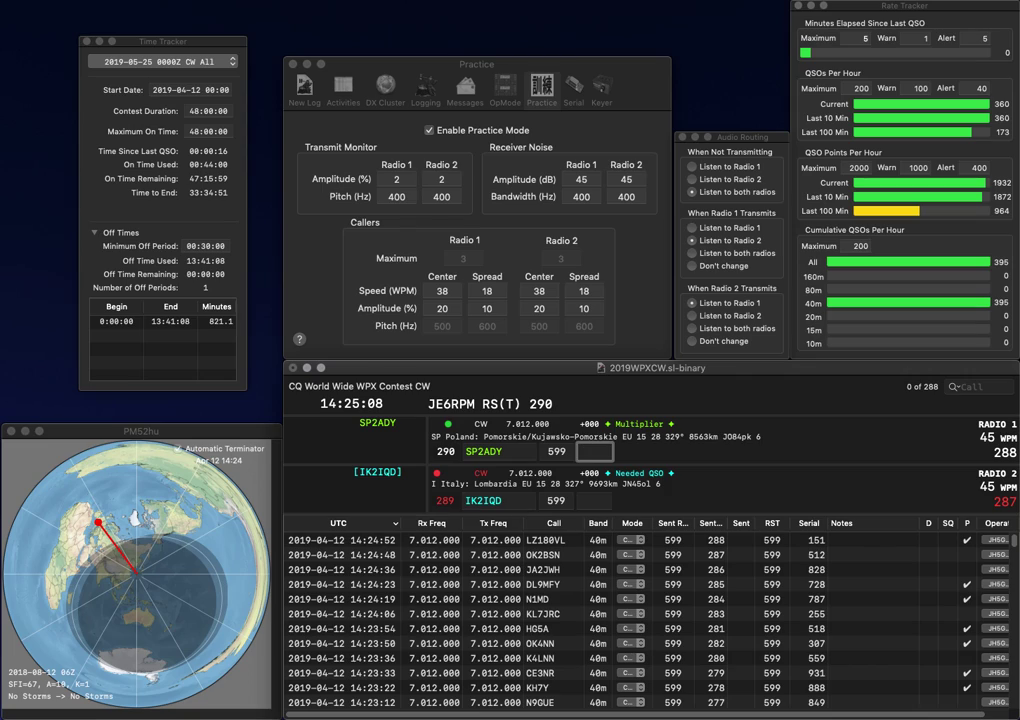
type("660")
key("Return")
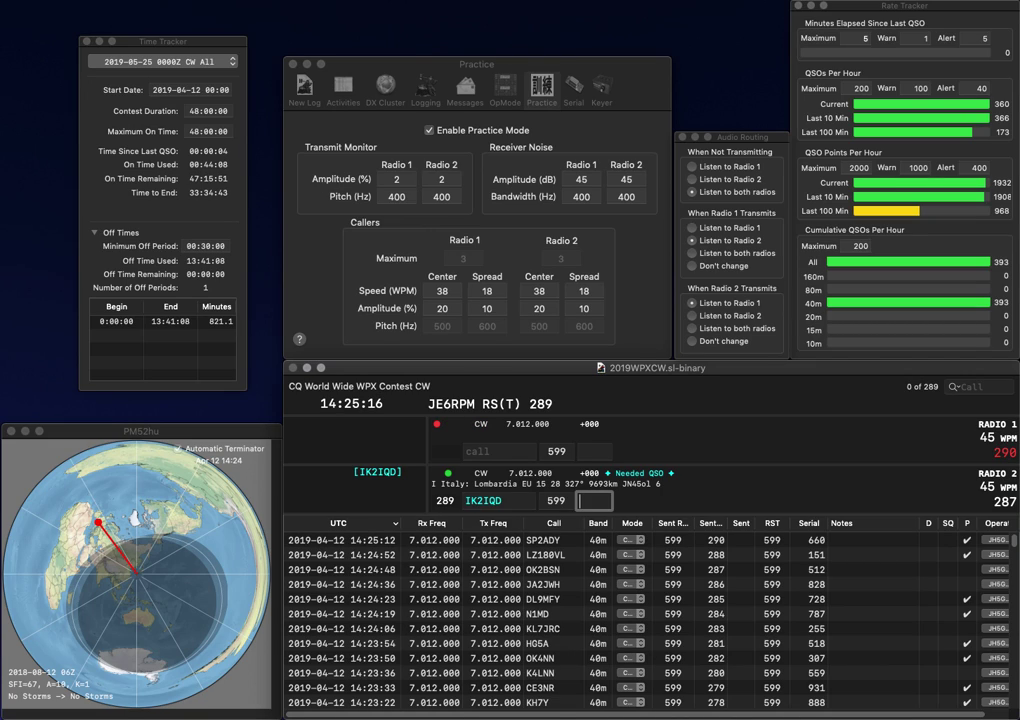
type("88")
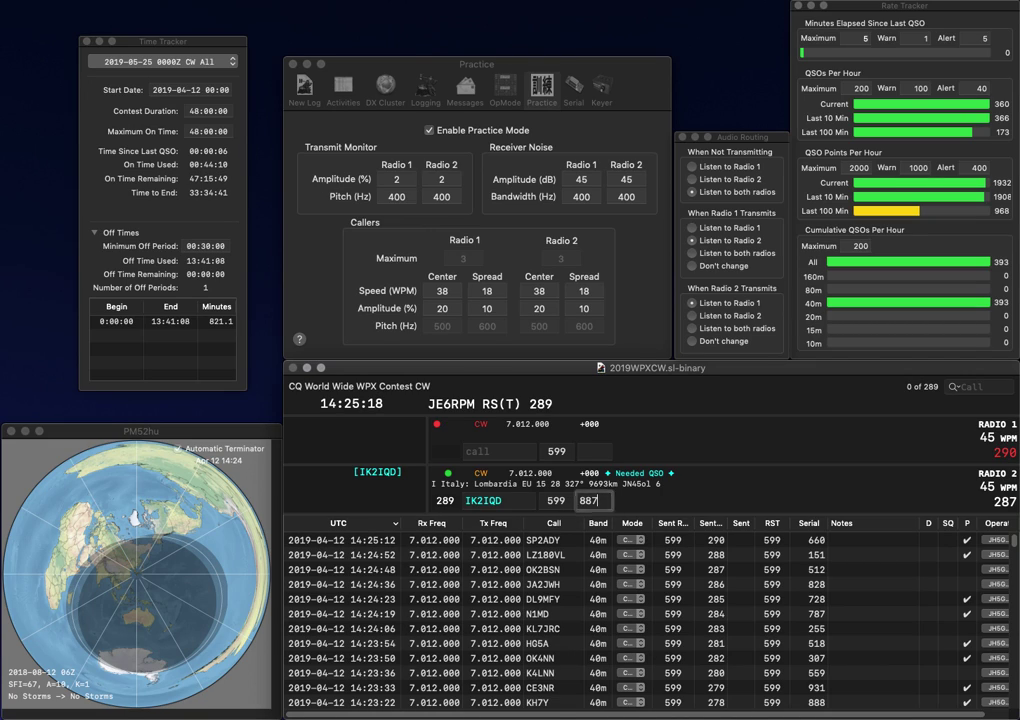
type("7")
key("Return")
Send the partial call sign N4 on Radio 1 and the partial call sign EA on Radio 2
type("RN")
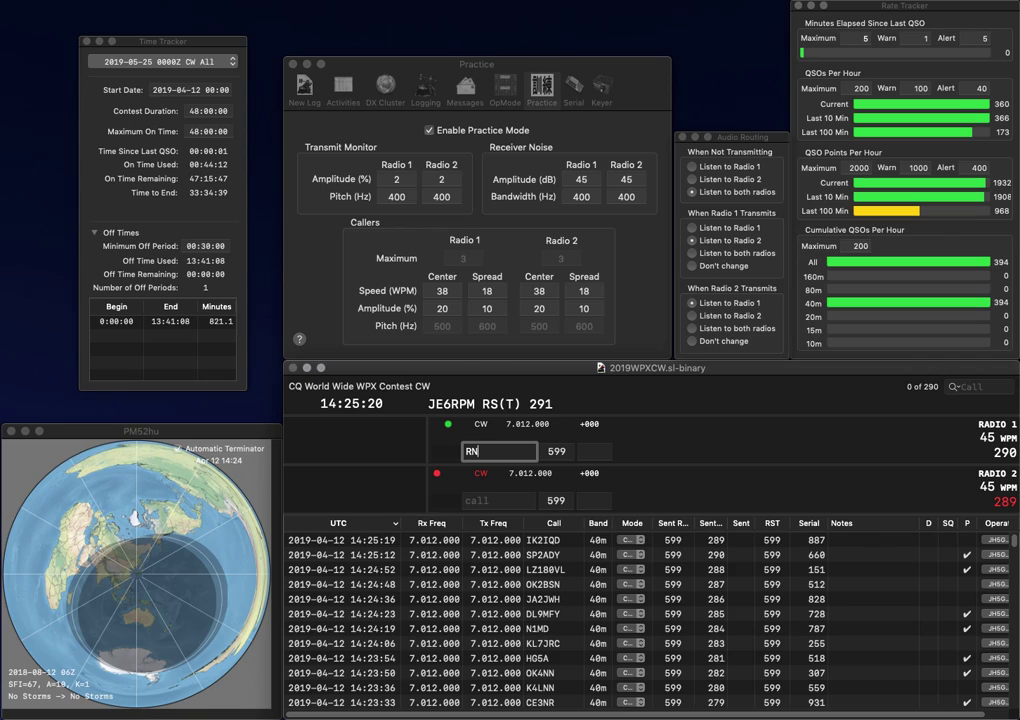
key("BackSpace")
key("BackSpace")
type("N4")
key("Return")
type("EA")
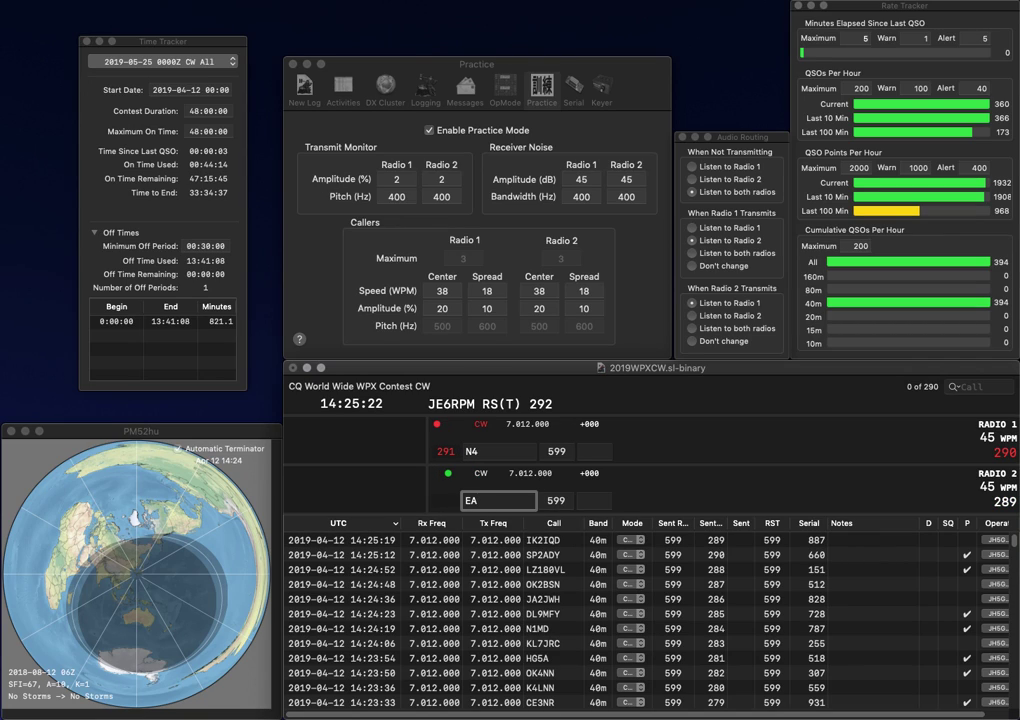
key("Return")
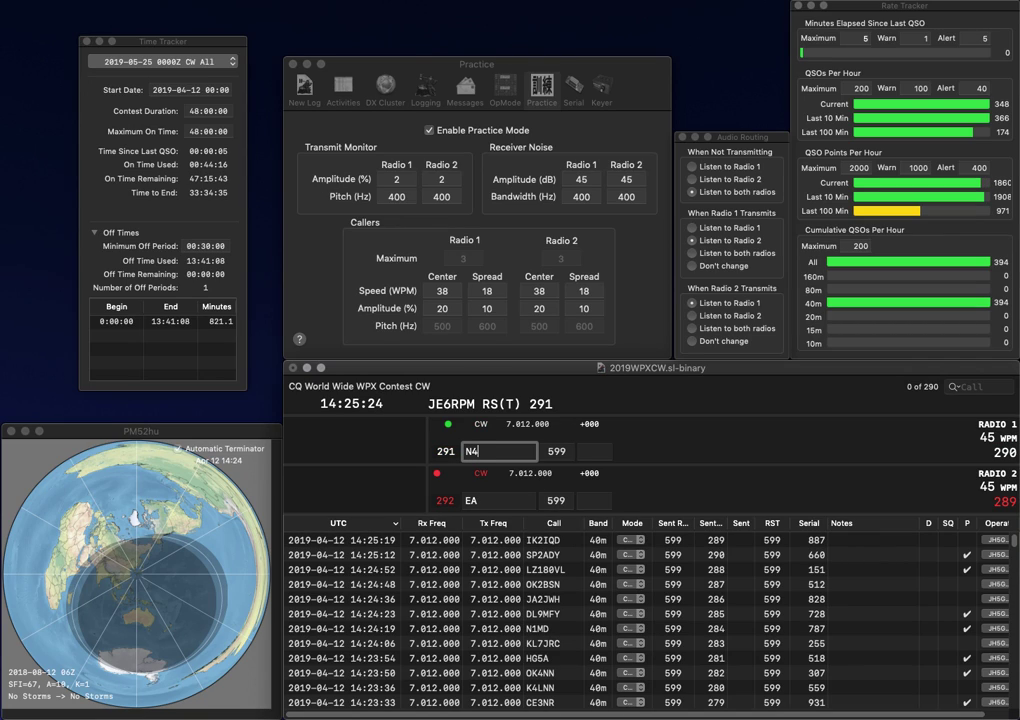
Complete Radio 1's call sign as N4DU and resend it, and extend Radio 2's partial call sign to EA3
type("DU")
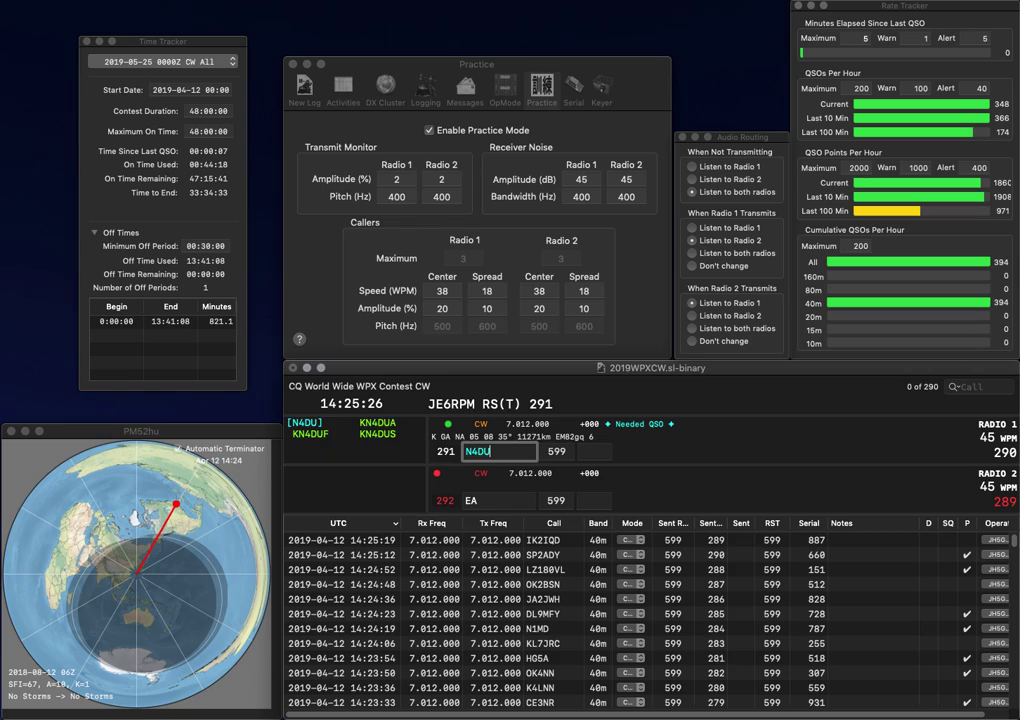
key("Return")
type("3")
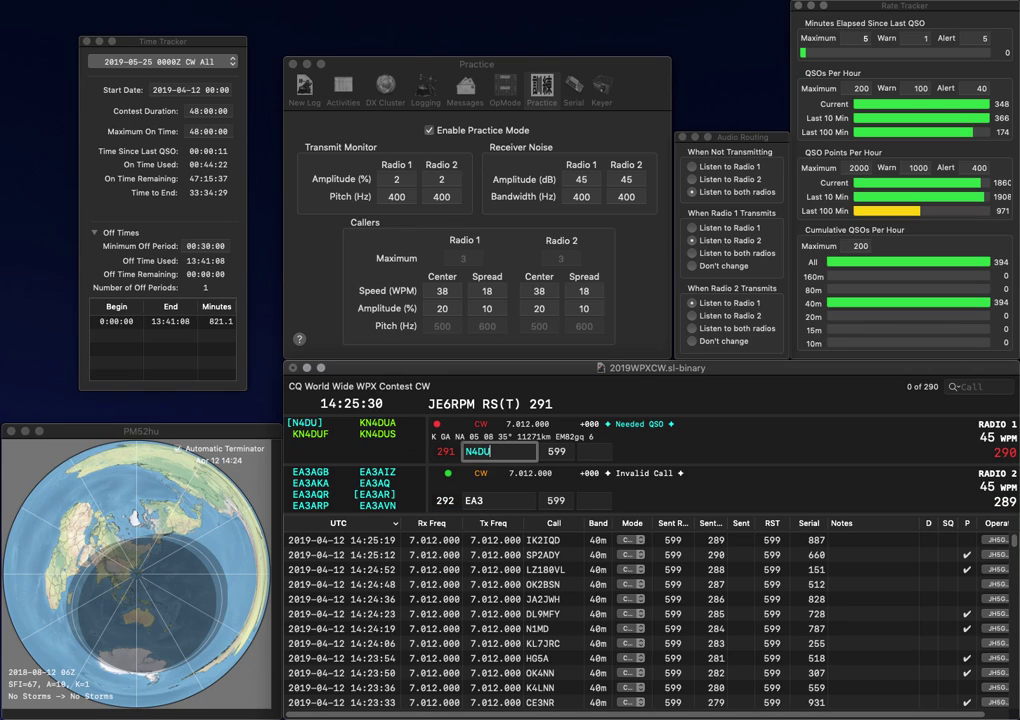
key("space")
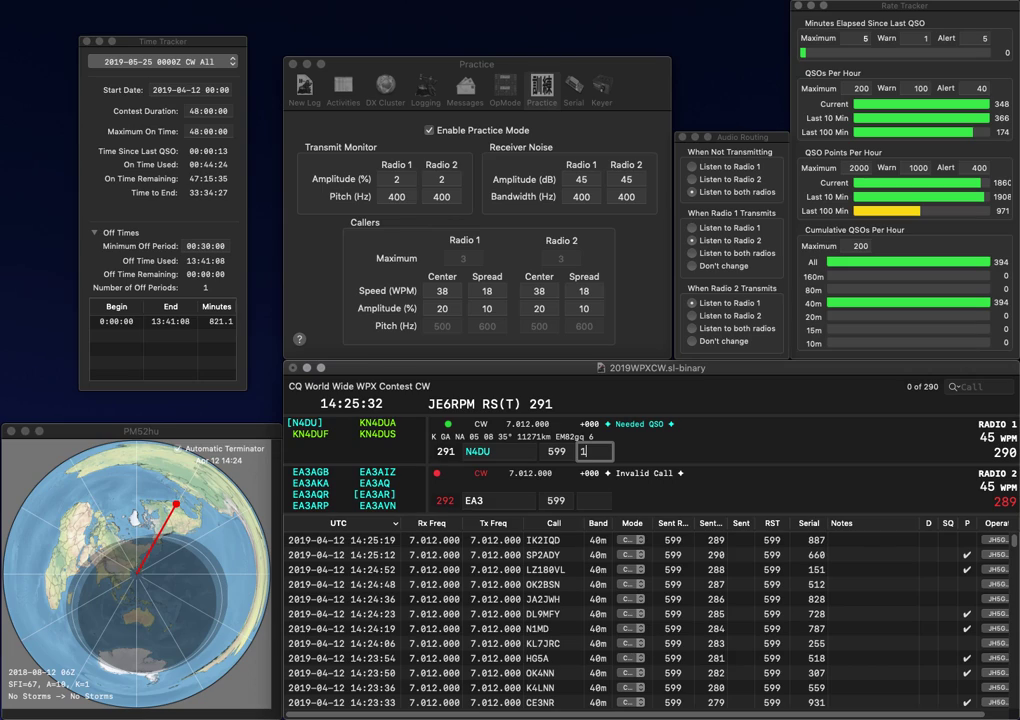
type("135")
key("Return")
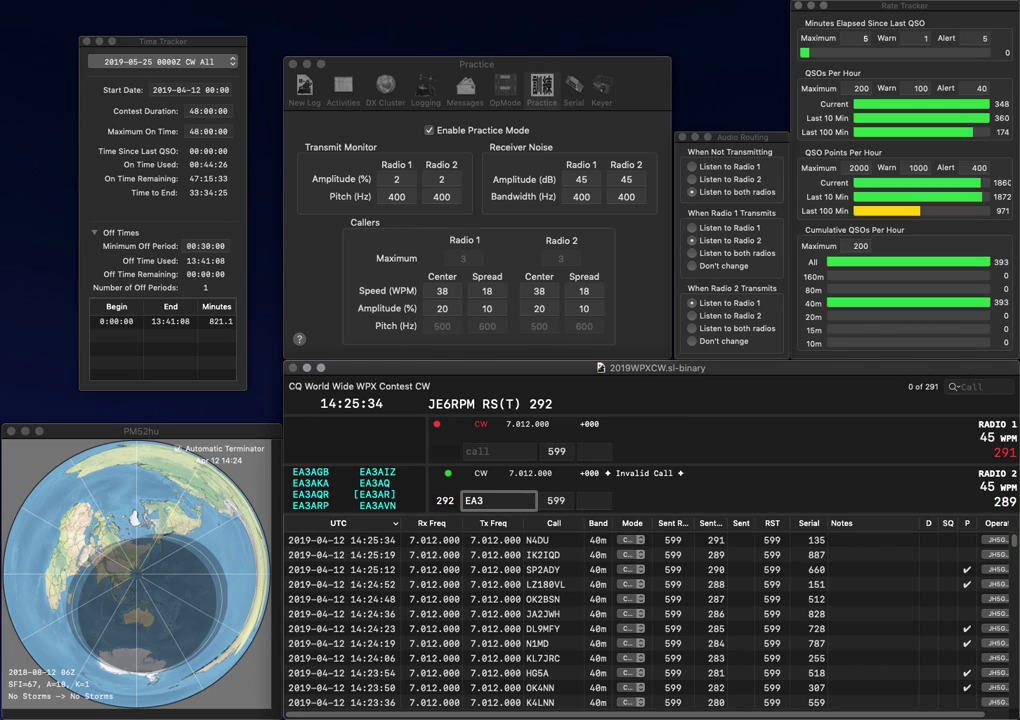
Extend Radio 2's partial call sign to EA3I and send it, and send the partial call sign GF on Radio 1
type("IN")
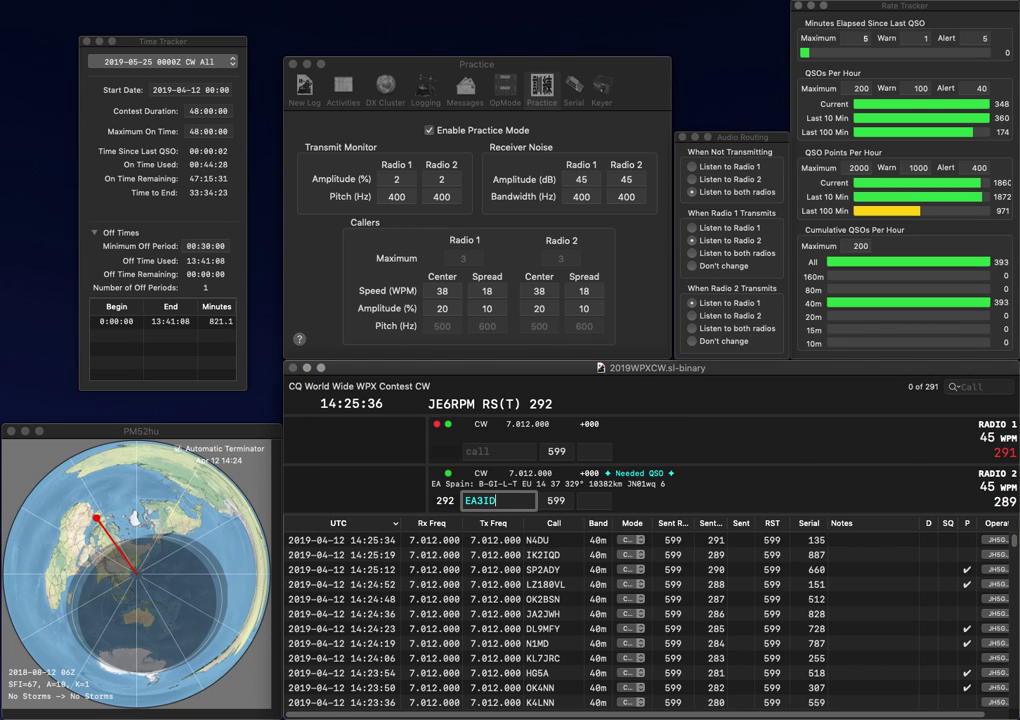
key("BackSpace")
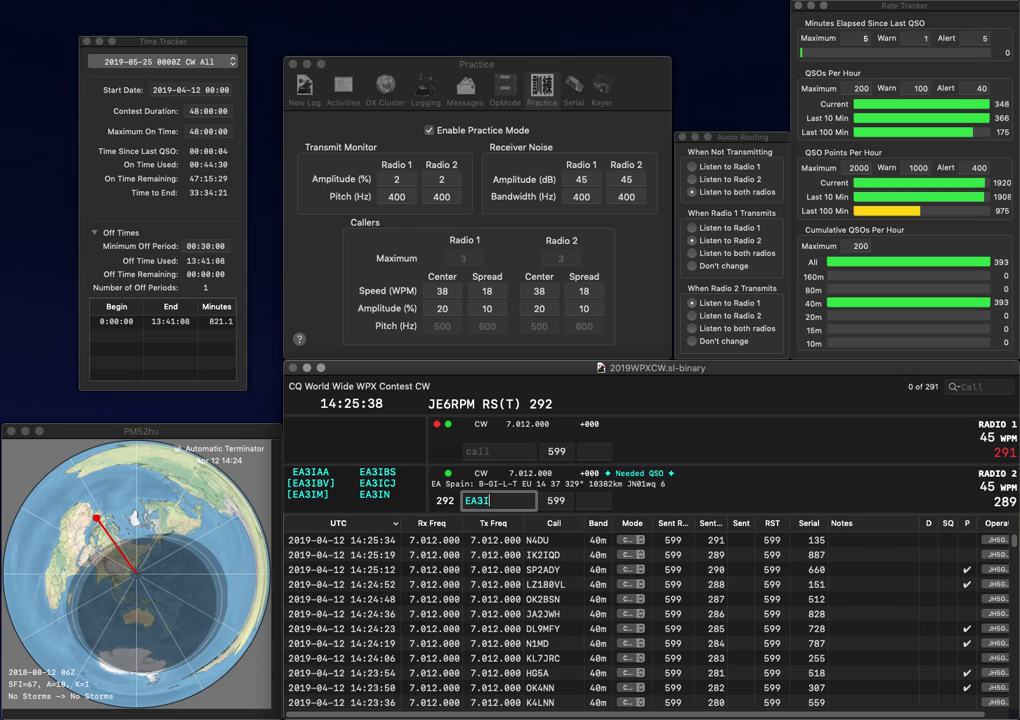
key("Return")
type("GF")
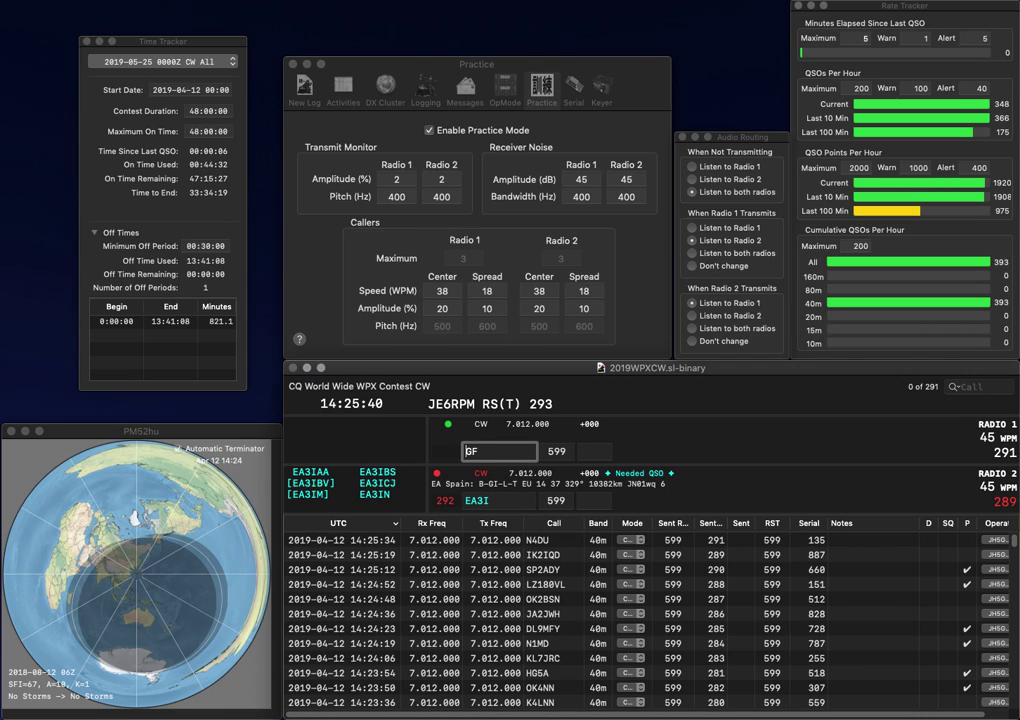
key("Return")
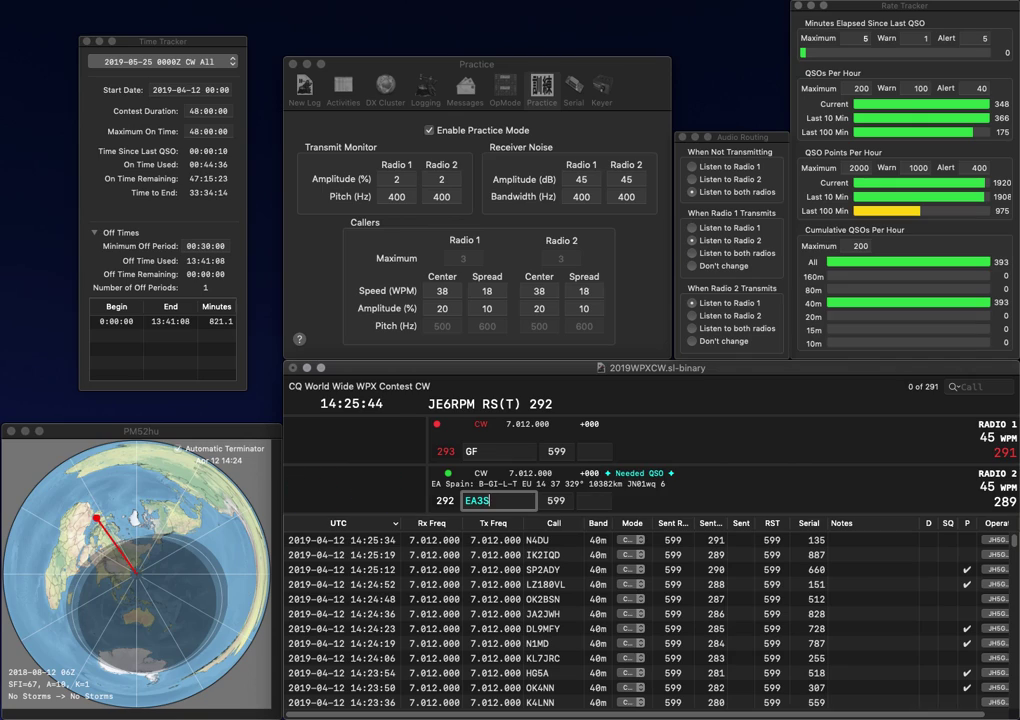
Resend EA3I on Radio 2 and complete Radio 1's call sign as R3GF, sending it to the caller
key("Return")
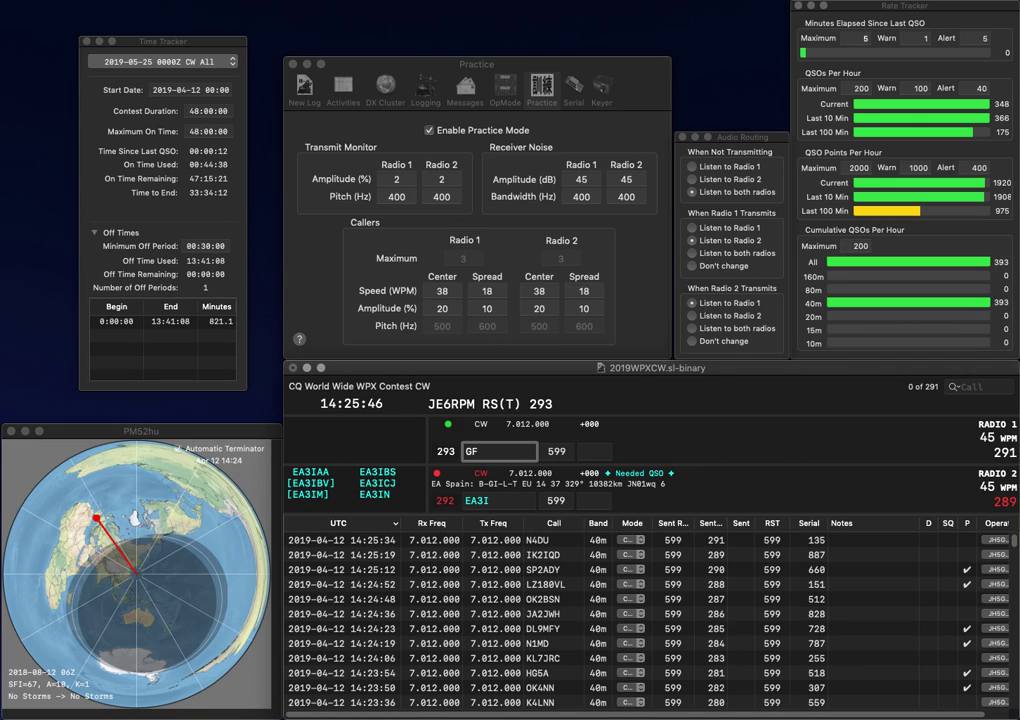
type("R3")
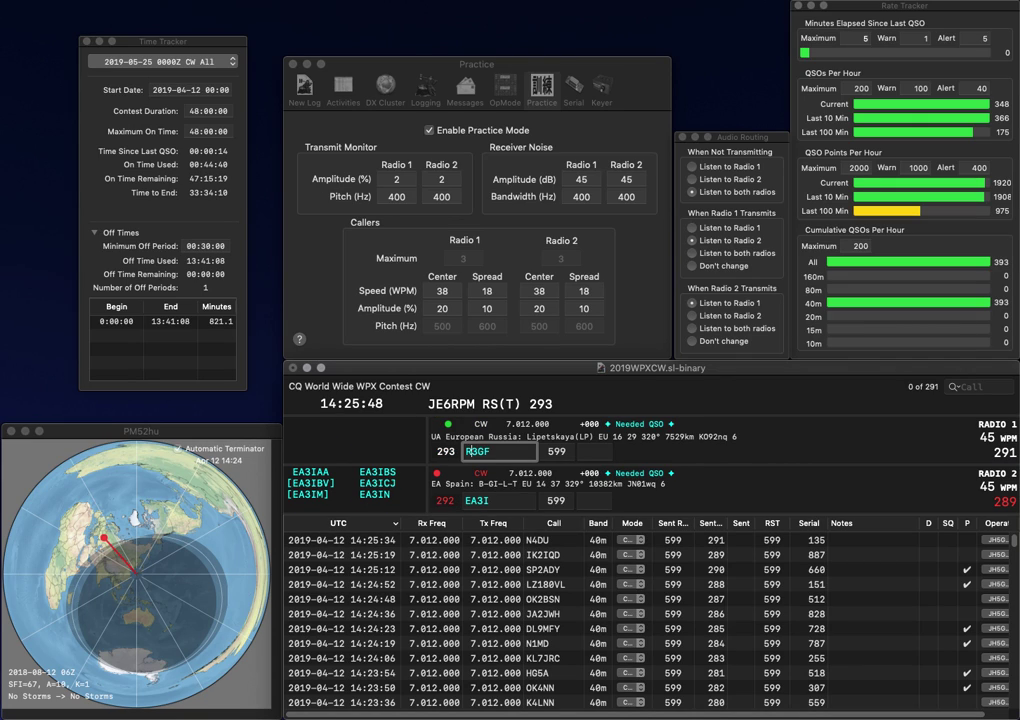
key("Return")
Change Radio 2's call sign to EA3?DH and send it to query the caller
key("BackSpace")
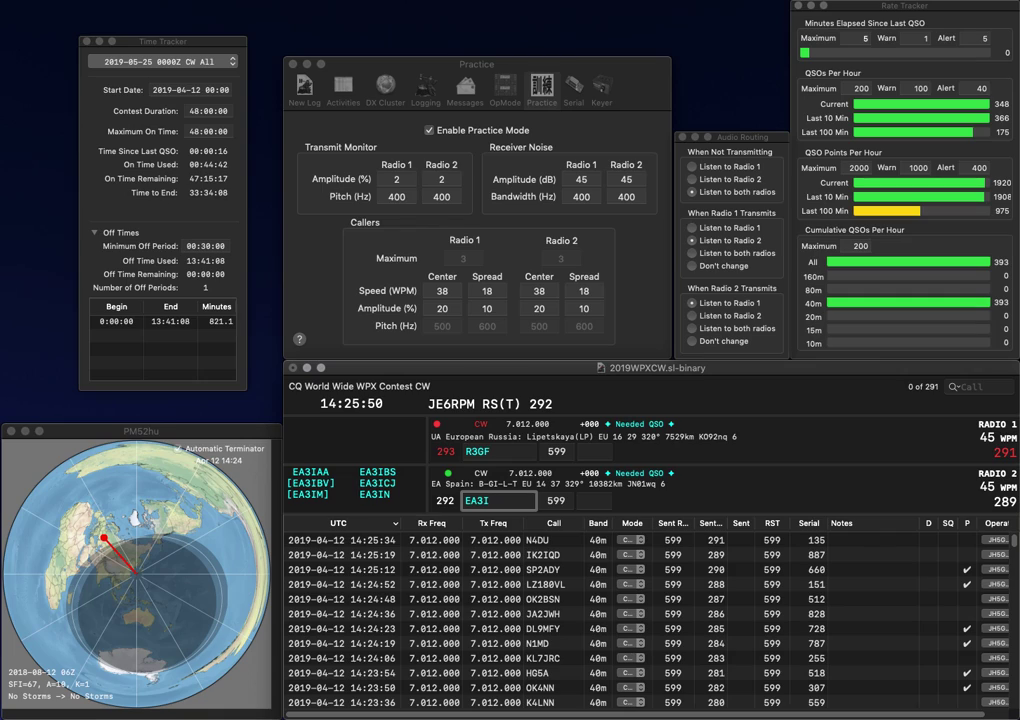
type("IDH")
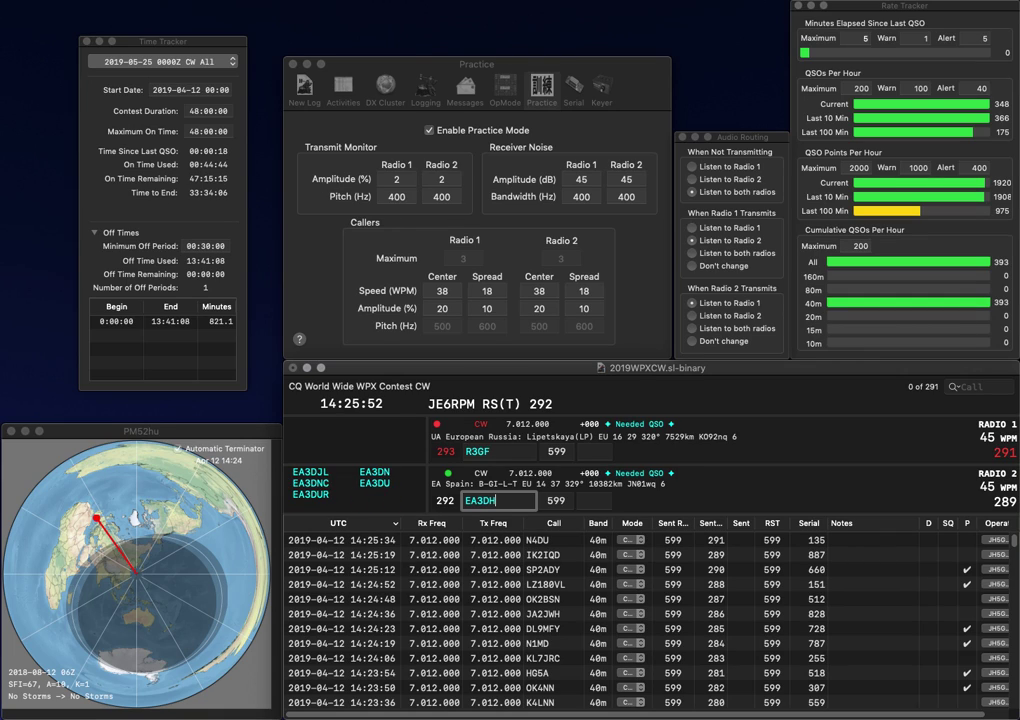
key("BackSpace")
type("?")
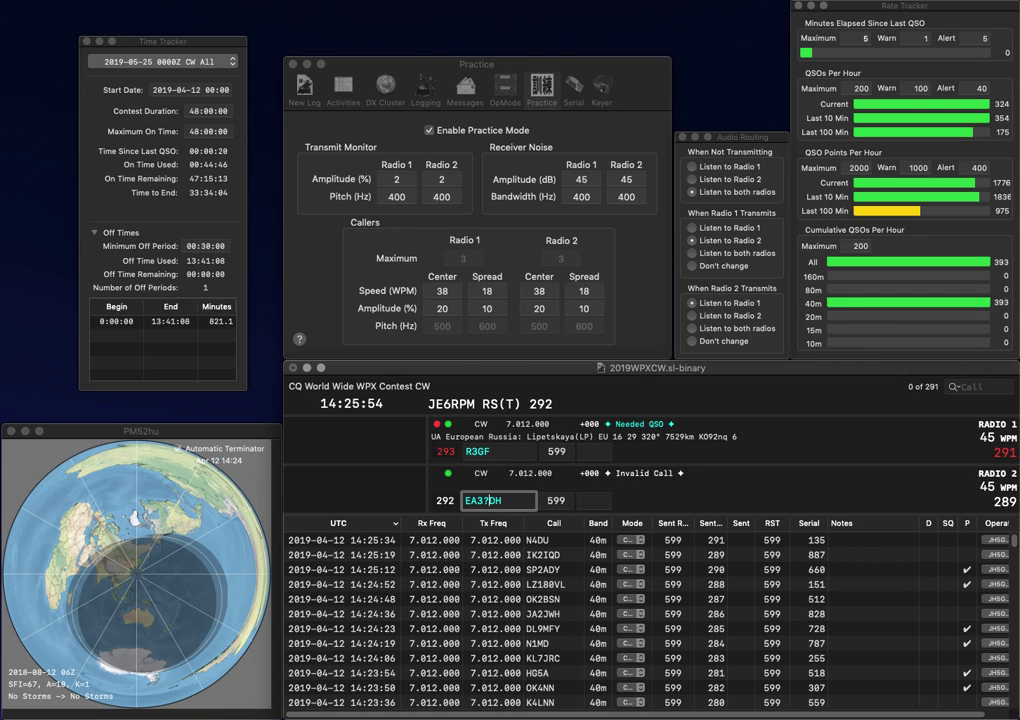
key("Return")
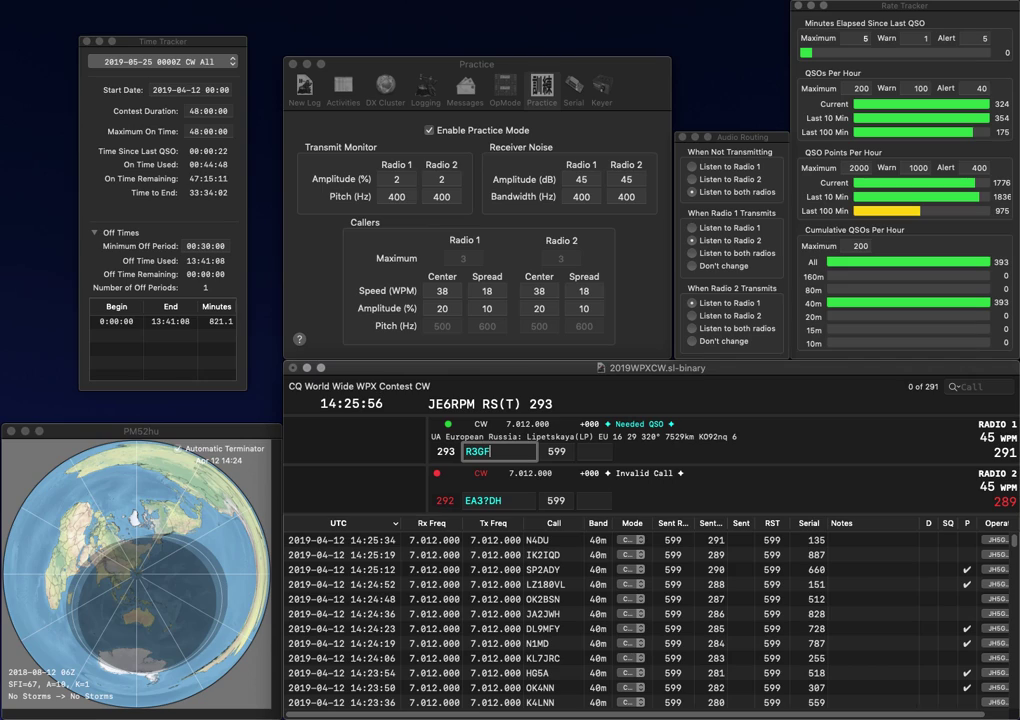
Replace Radio 2's call sign with the partial EA3D and send it to the caller
key("Down")
key("End")
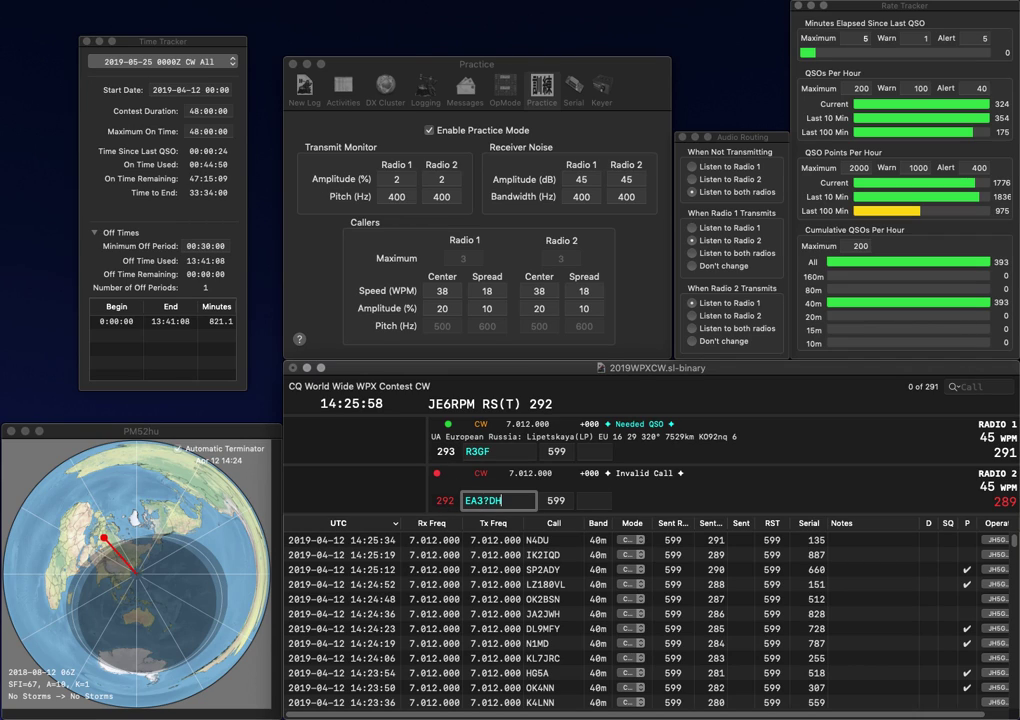
key("BackSpace")
key("BackSpace")
key("BackSpace")
key("BackSpace")
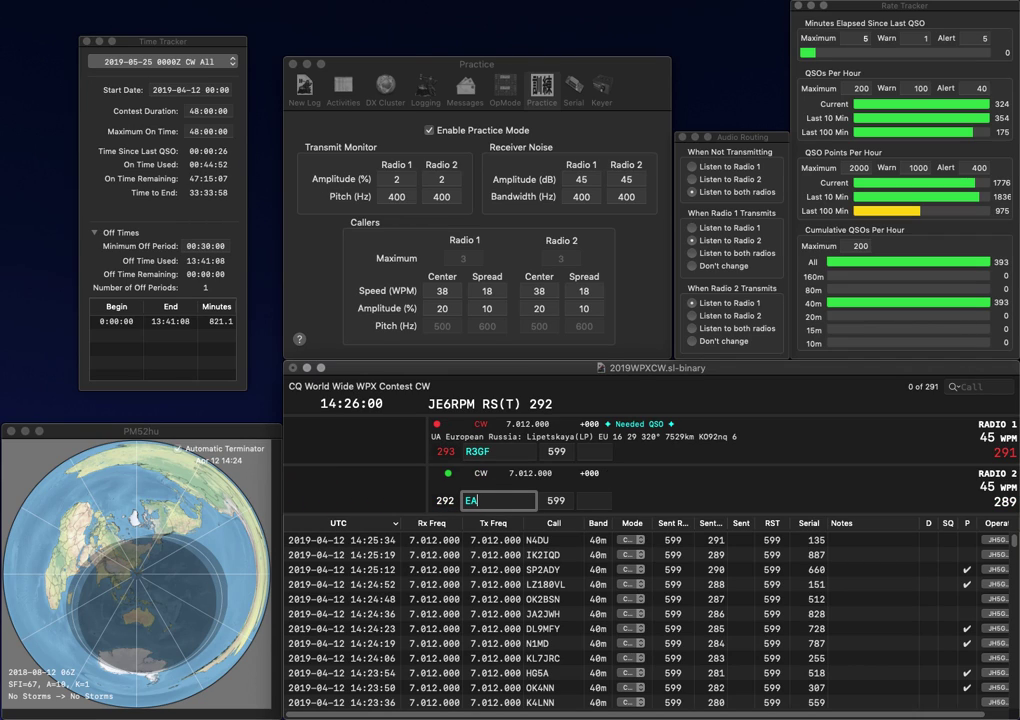
type("3D")
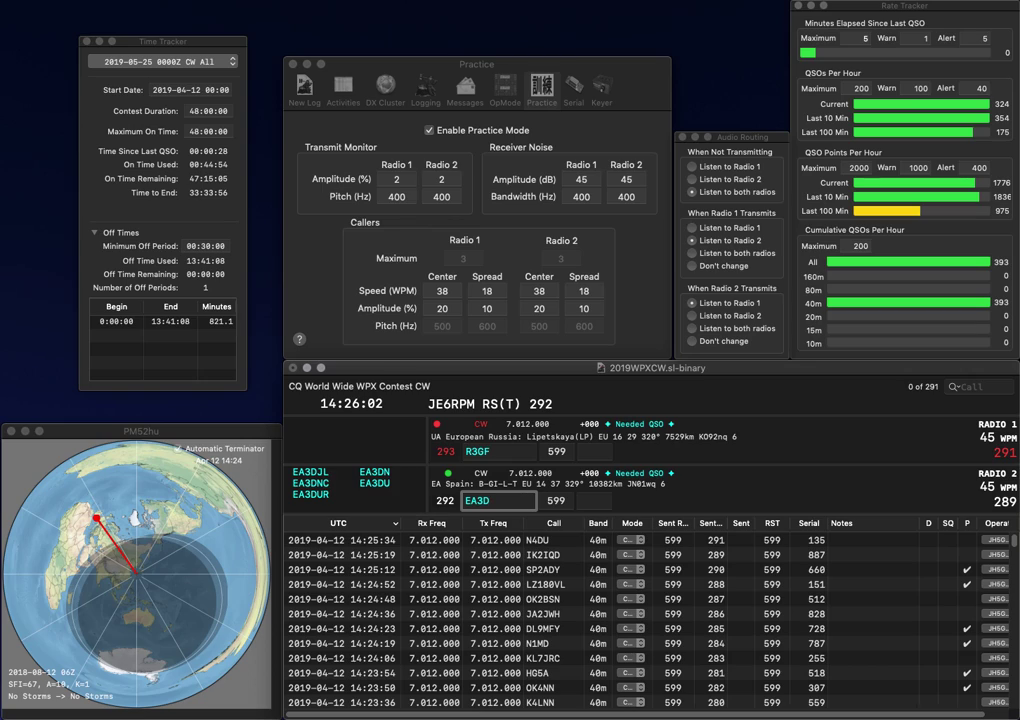
key("BackSpace")
type("D")
key("Return")
Correct the digit in Radio 1's call sign to make it R2GF and send it again
left_click(475, 451)
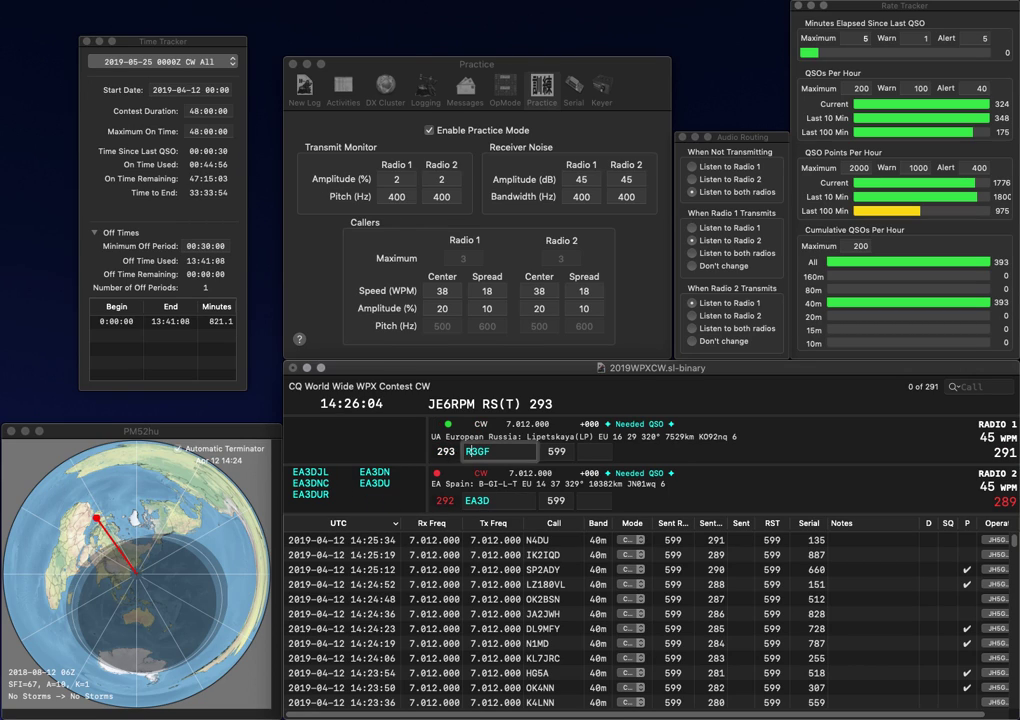
type("G")
key("BackSpace")
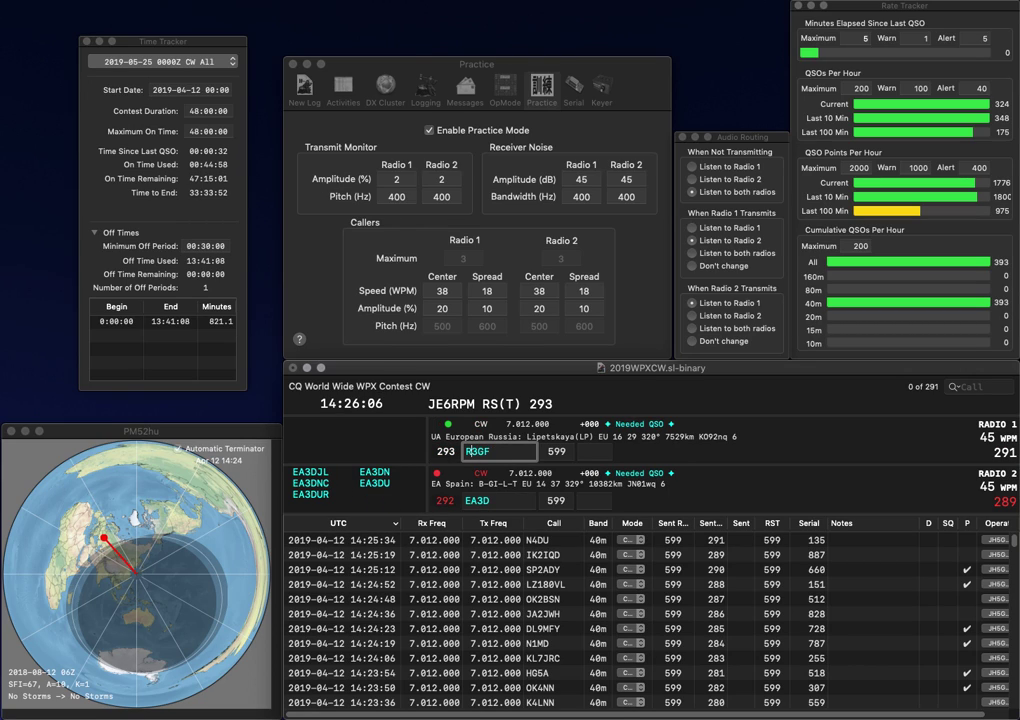
key("Delete")
type("2")
key("Return")
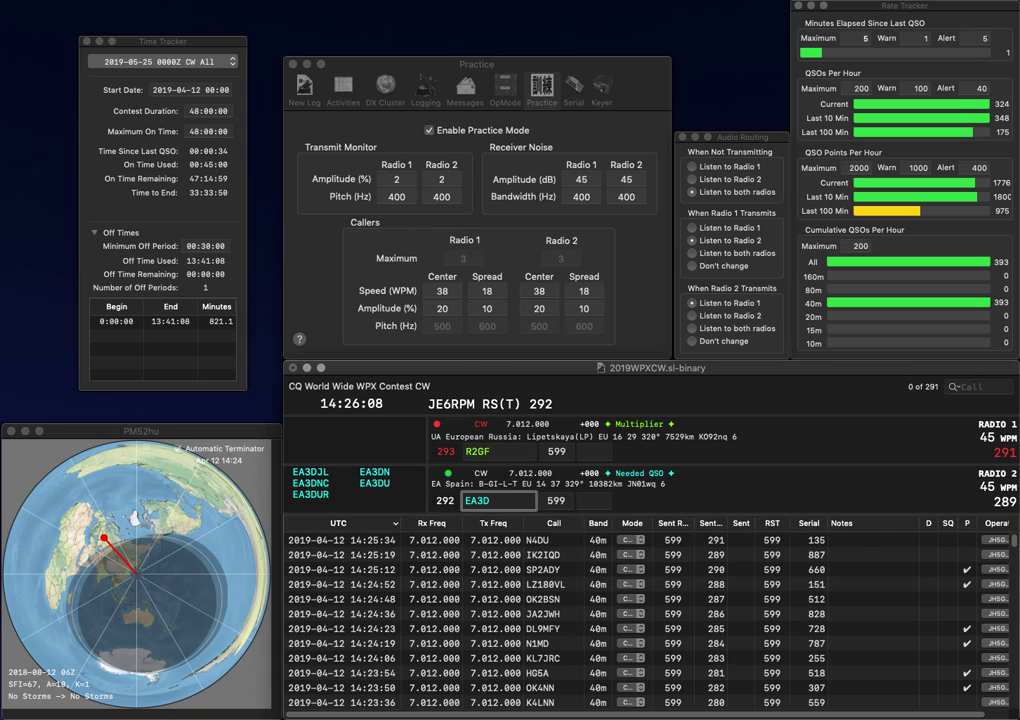
Correct Radio 2's call sign to EA3IBS and send it to the caller
key("BackSpace")
type("I")
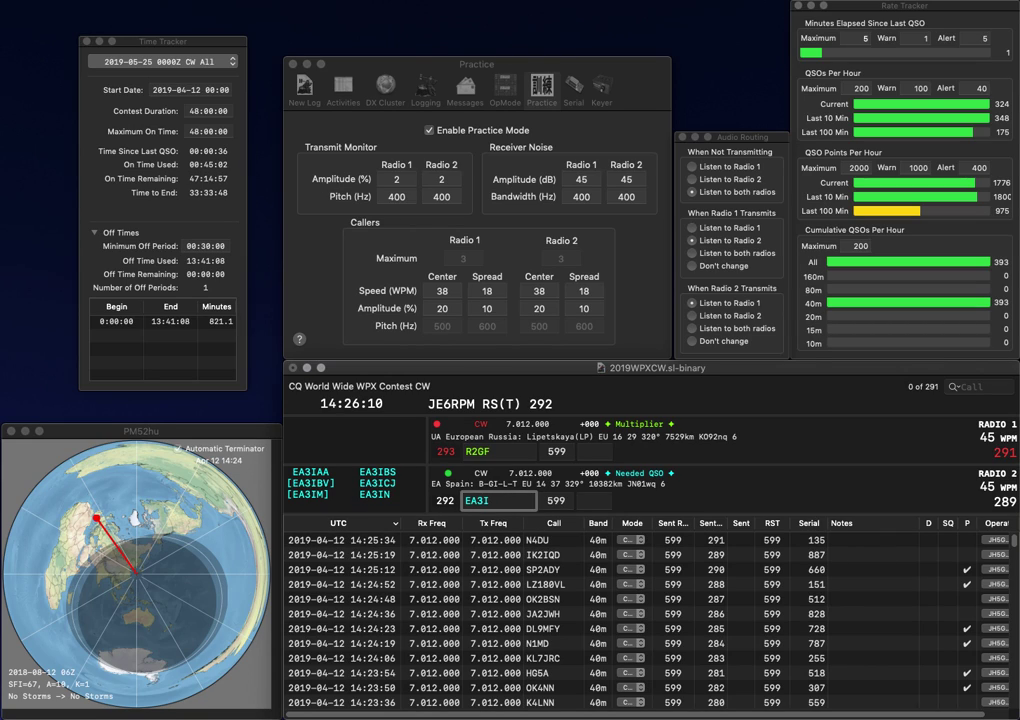
type("BS")
key("Return")
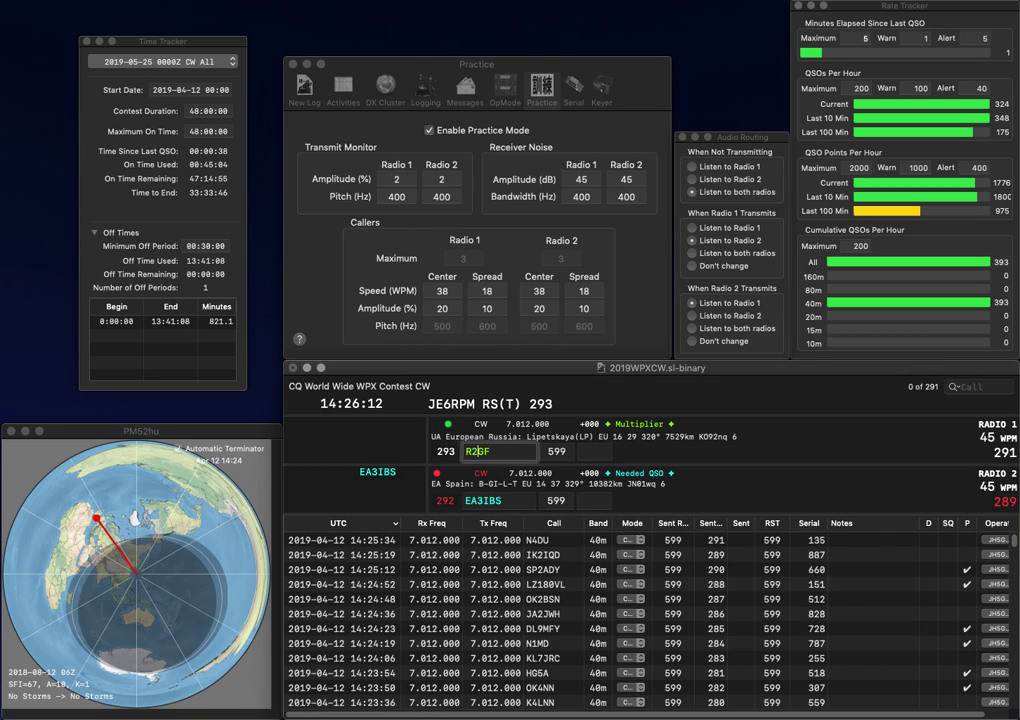
Change Radio 1's call sign to R?2GF and send it to query the missing character
type("G")
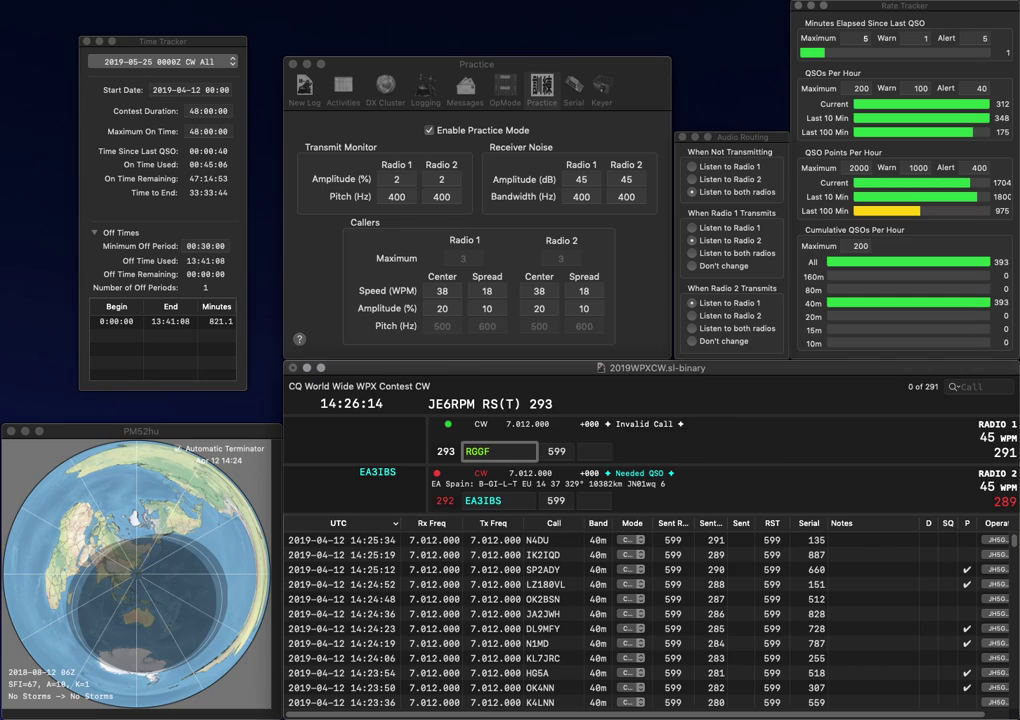
key("BackSpace")
type("2")
key("Left")
key("BackSpace")
type("?")
key("Return")
key("space")
type("9")
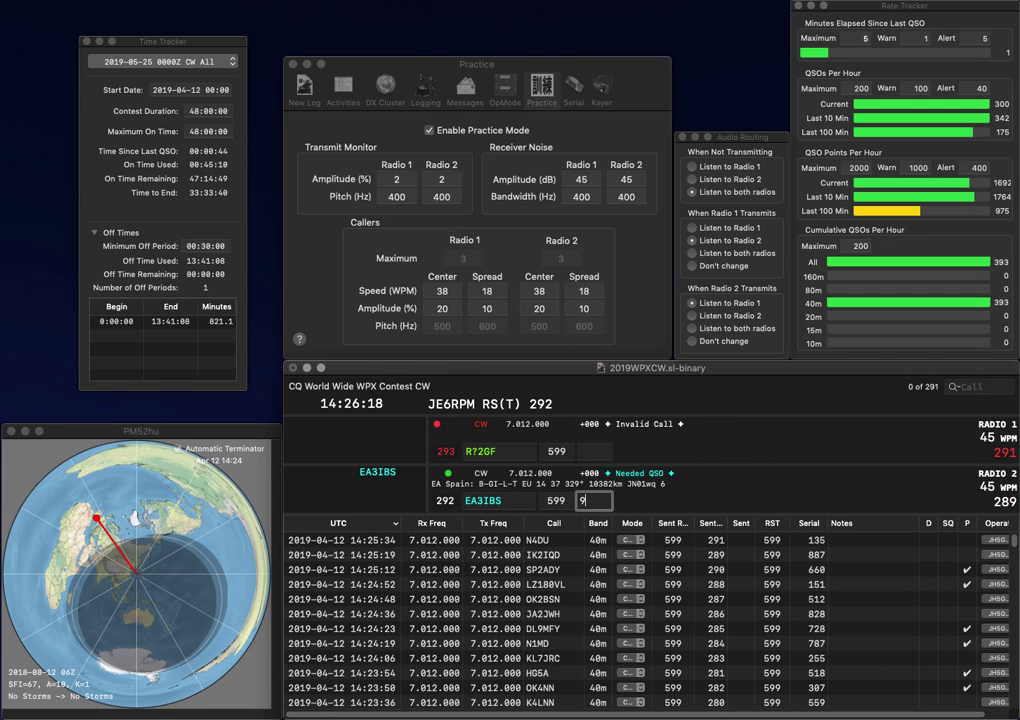
type("0")
key("BackSpace")
type("92")
key("Return")
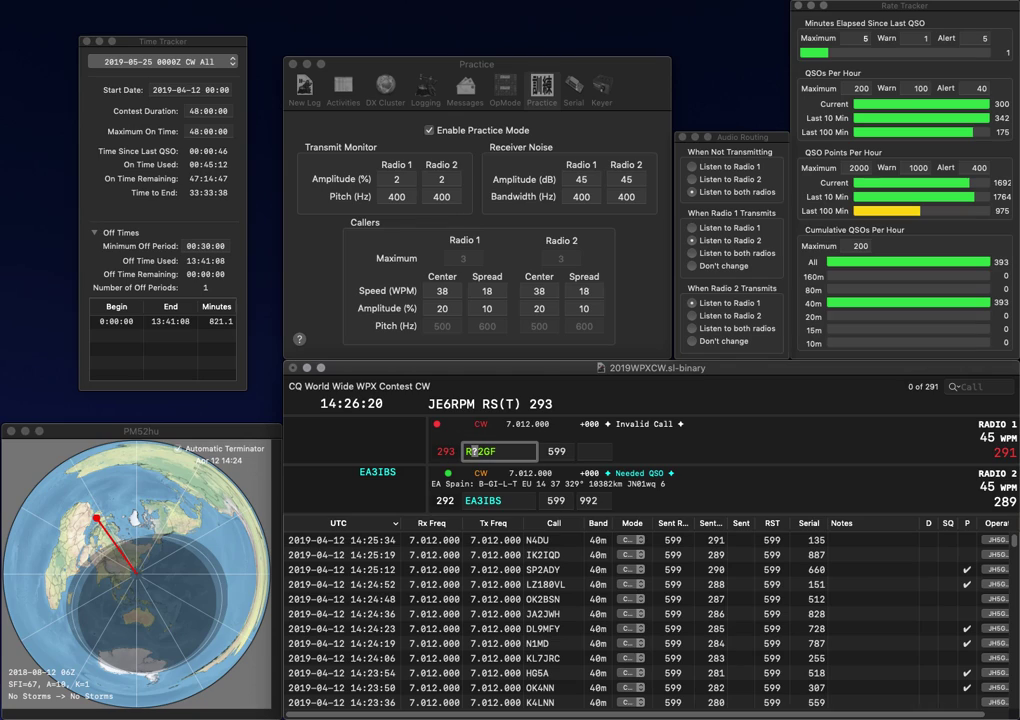
key("Delete")
type("U")
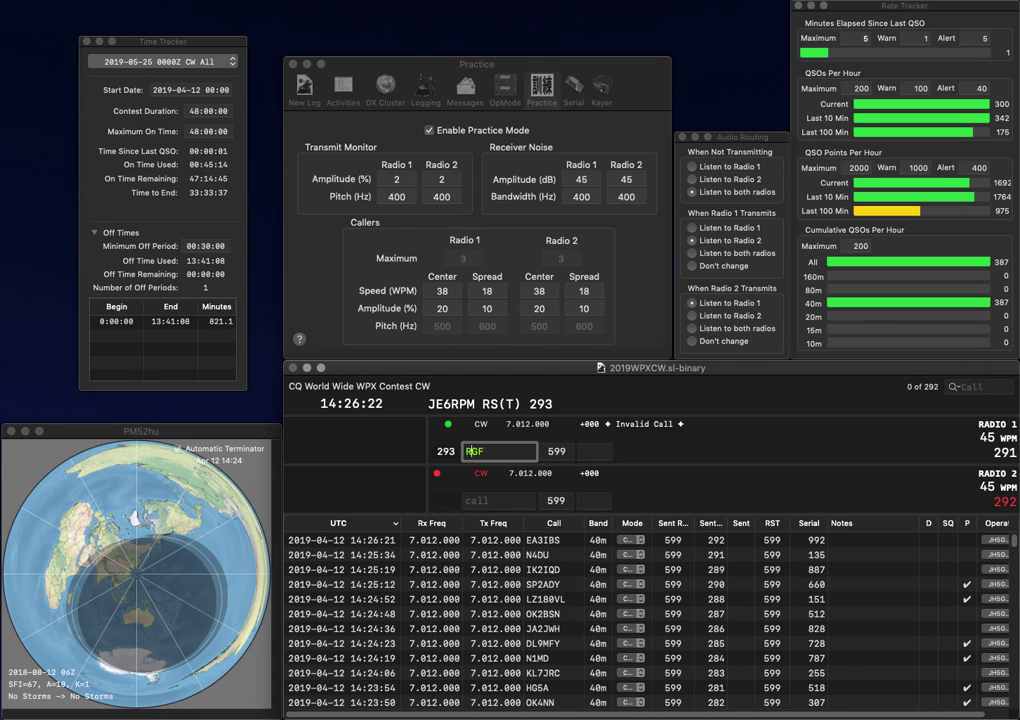
type("3")
key("Return")
type("DJ")
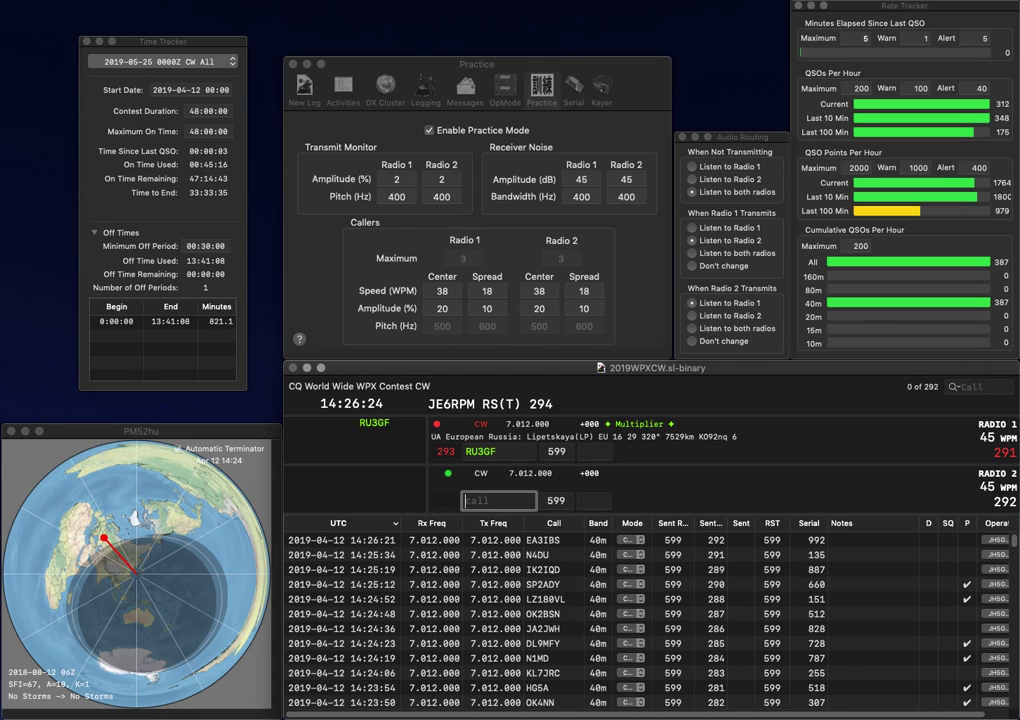
type("6YL")
key("Return")
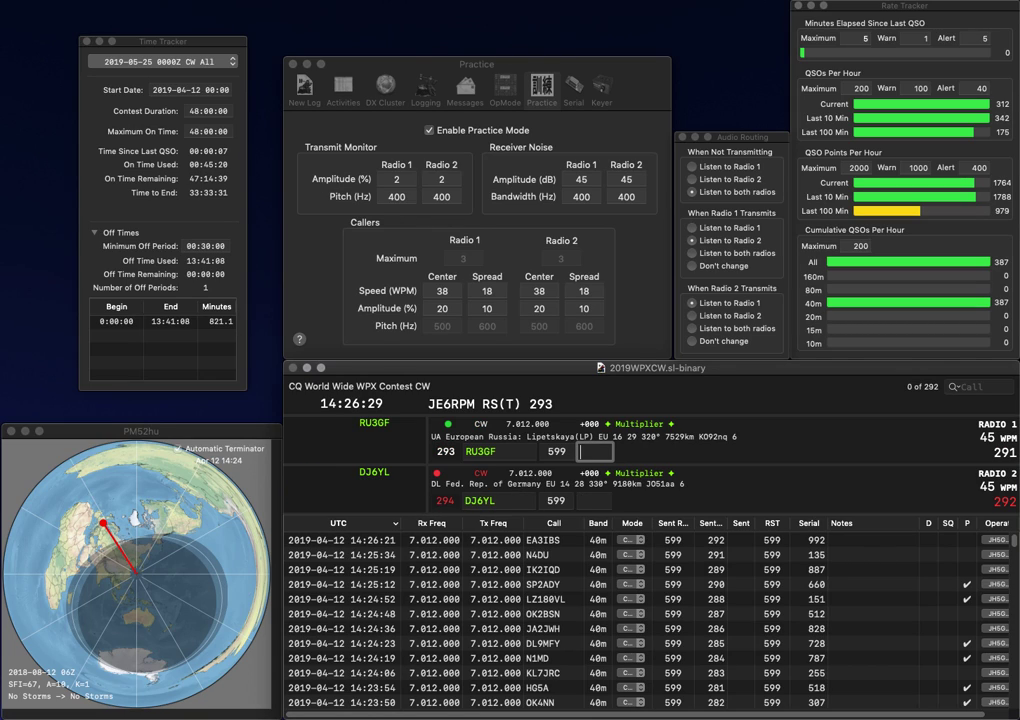
type("982")
key("Return")
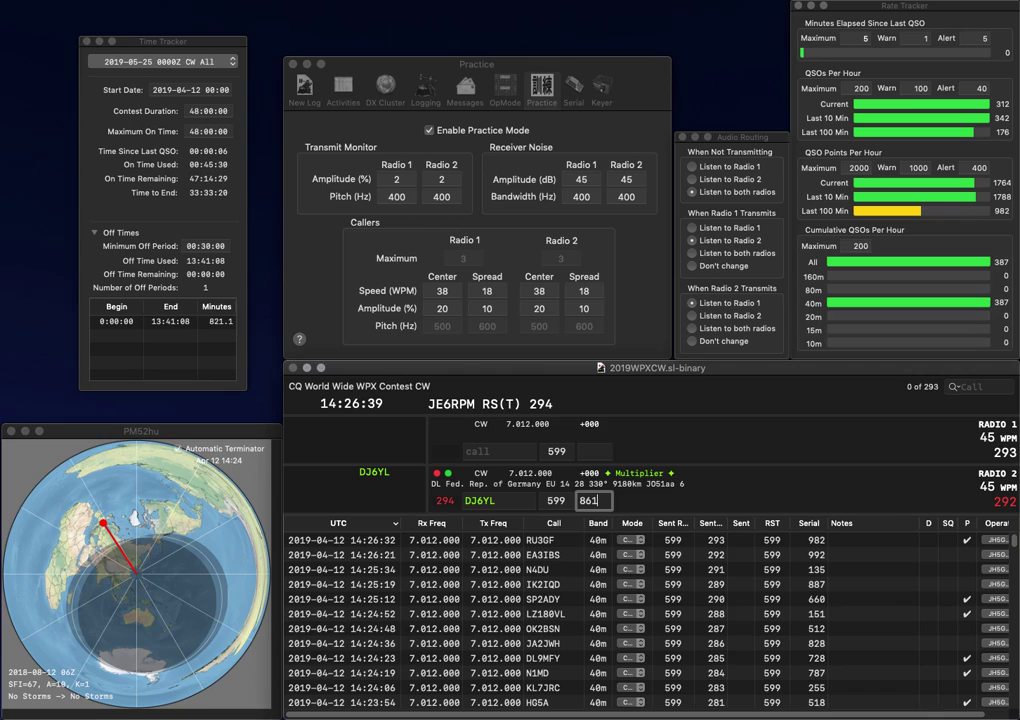
type("9")
key("Return")
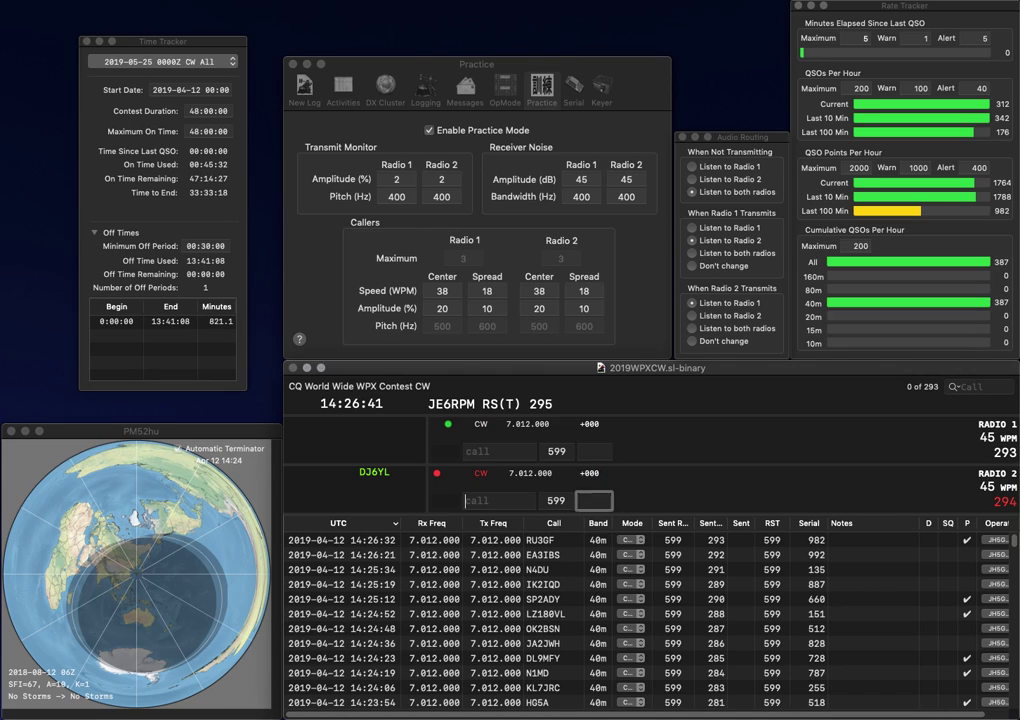
Send the partial call sign M1S on Radio 1 and the partial call sign SGT on Radio 2
type("M1S")
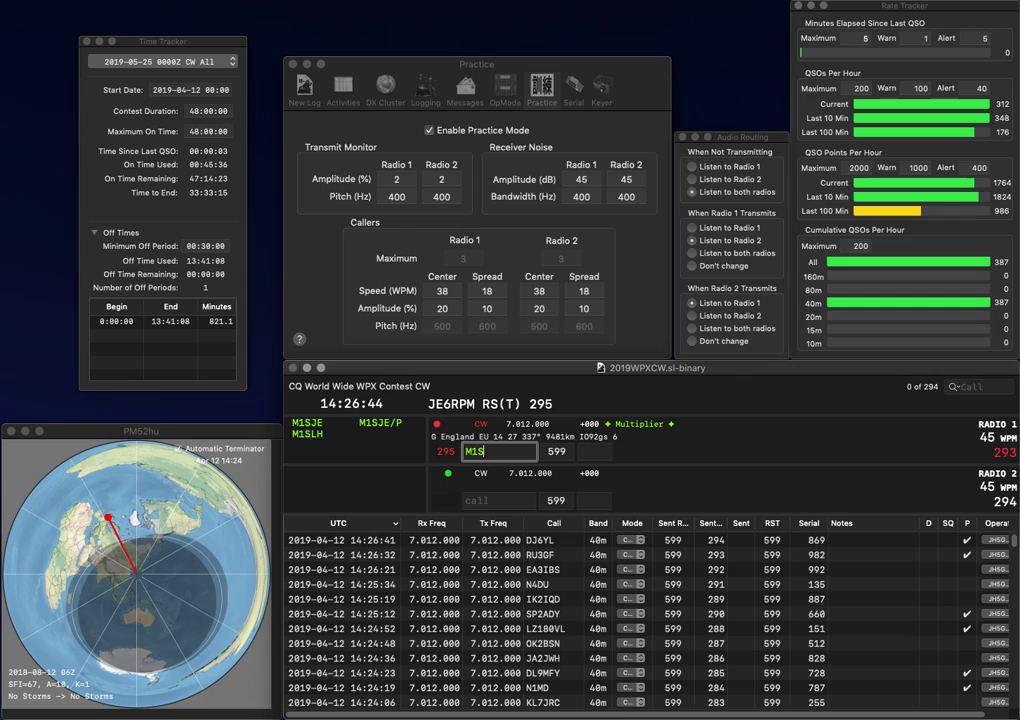
key("Down")
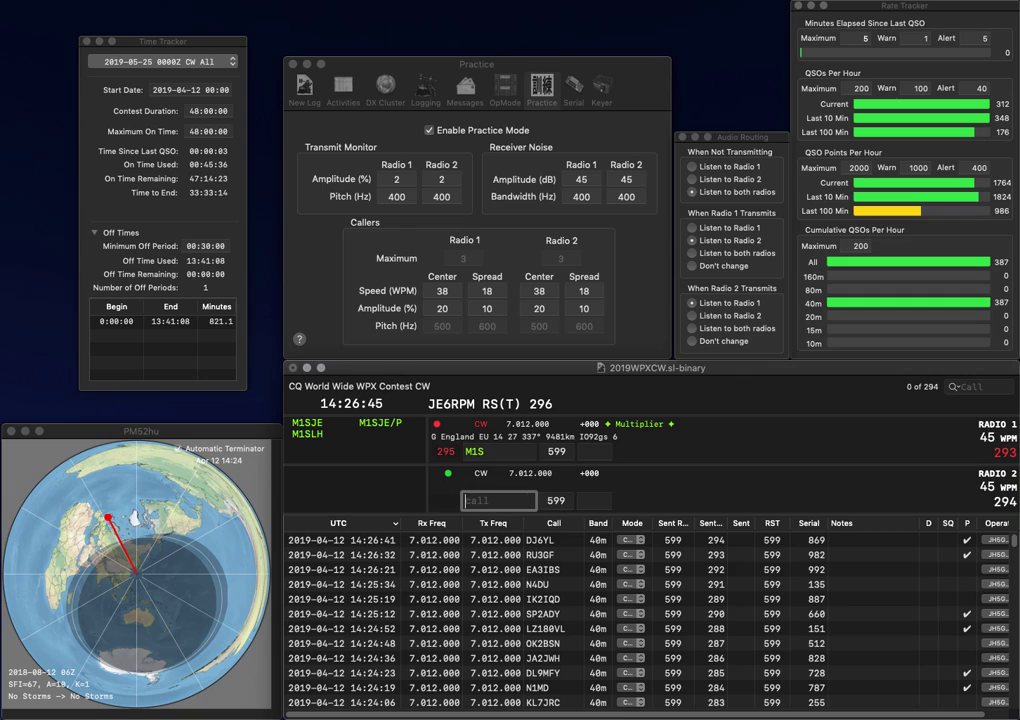
type("SGT")
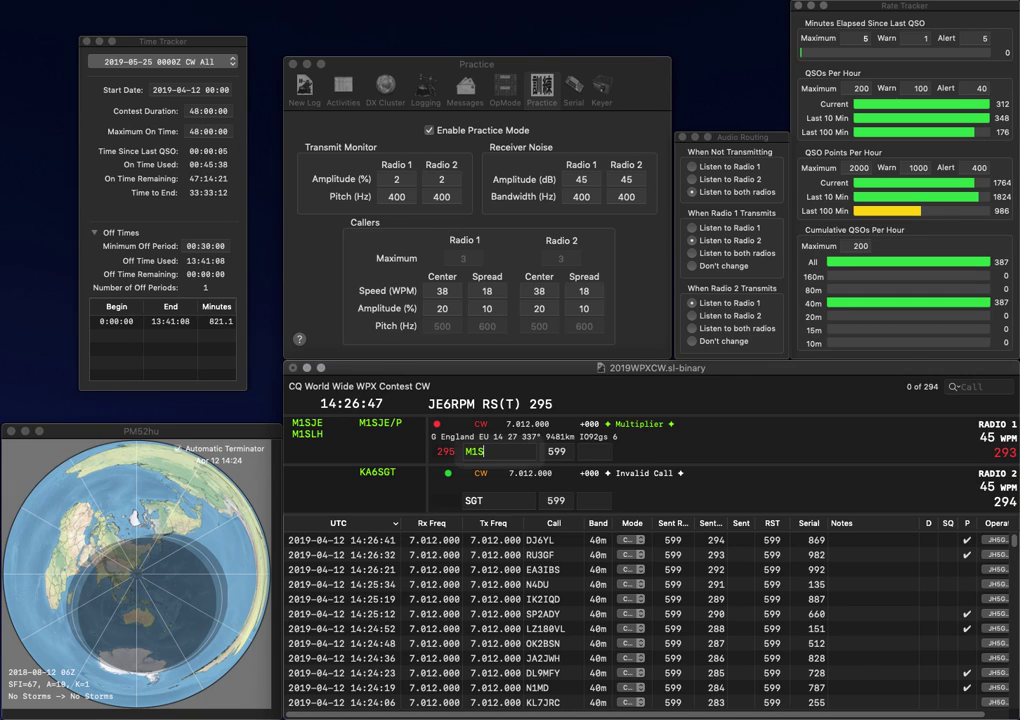
key("Return")
key("BackSpace")
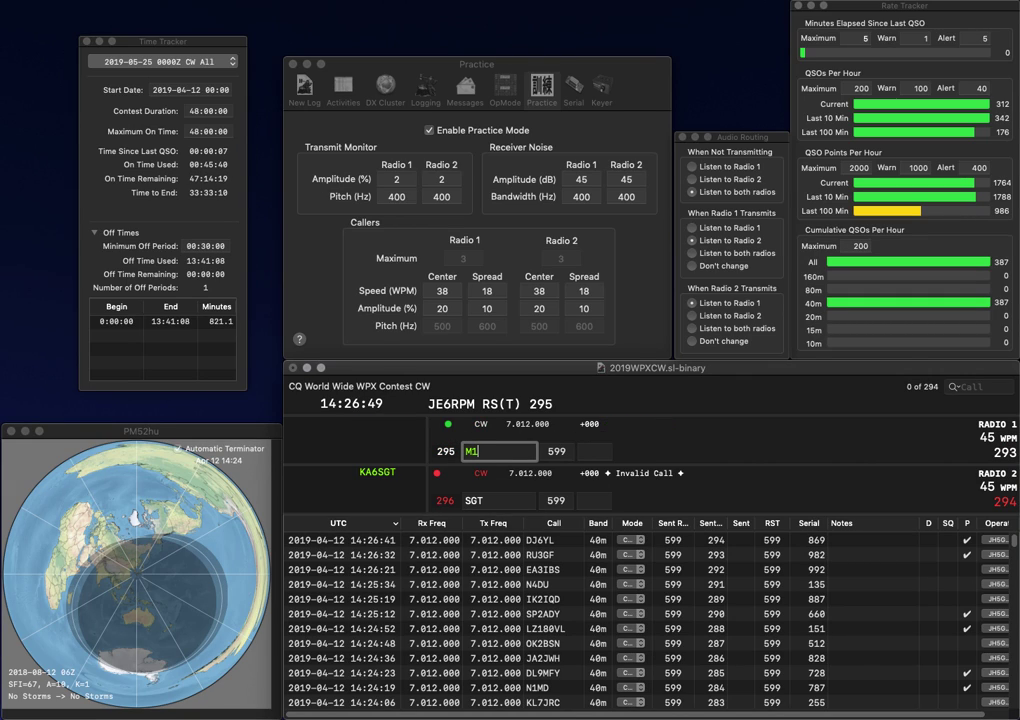
type("SJE")
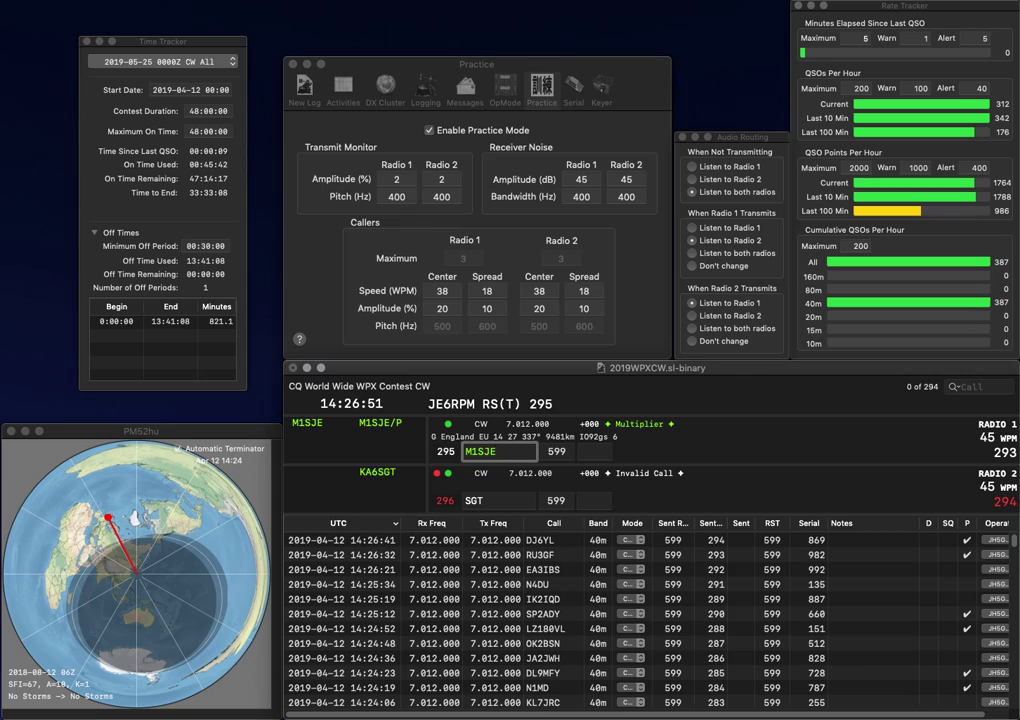
type("/P")
Change Radio 2's call sign to W2GT and send it to the caller
left_click(466, 500)
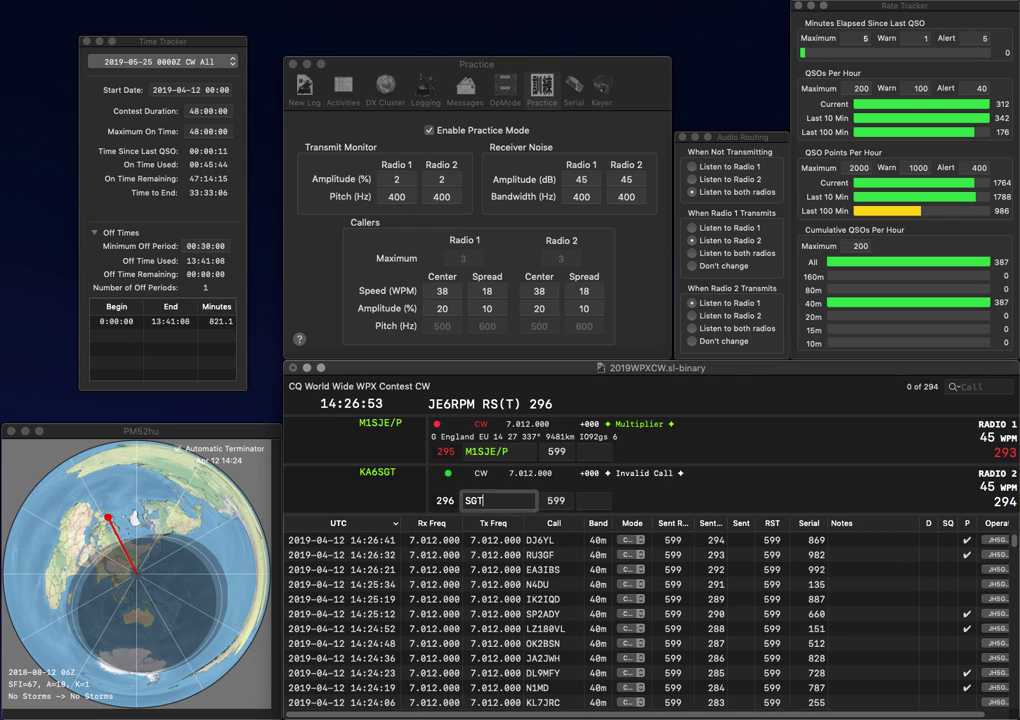
type("2")
key("Delete")
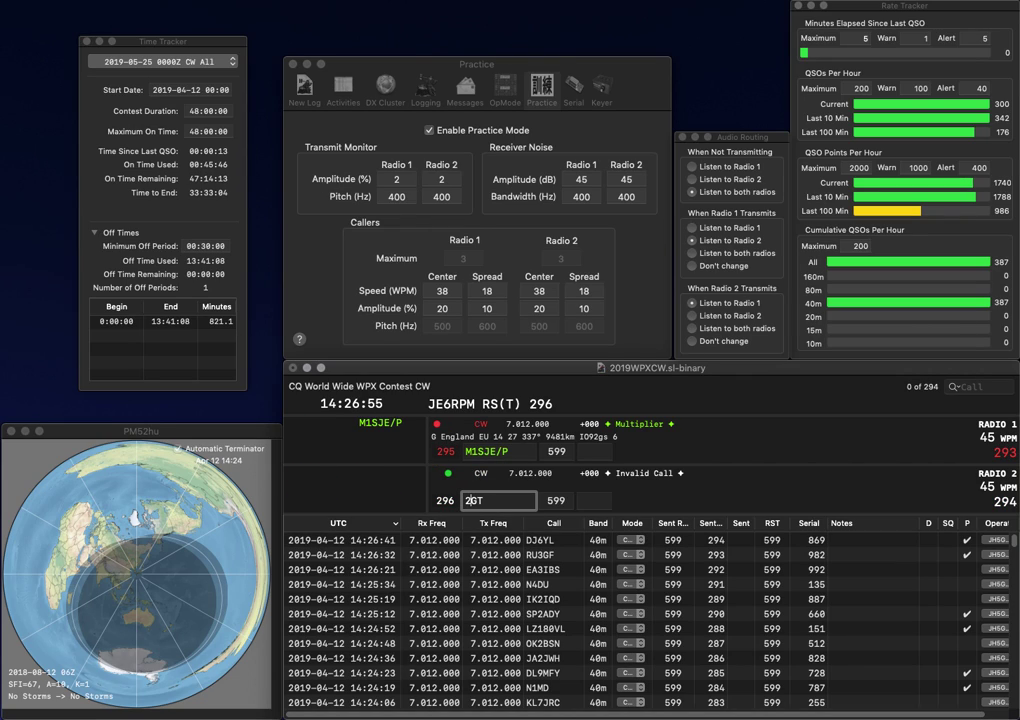
type("W")
key("Return")
key("Tab")
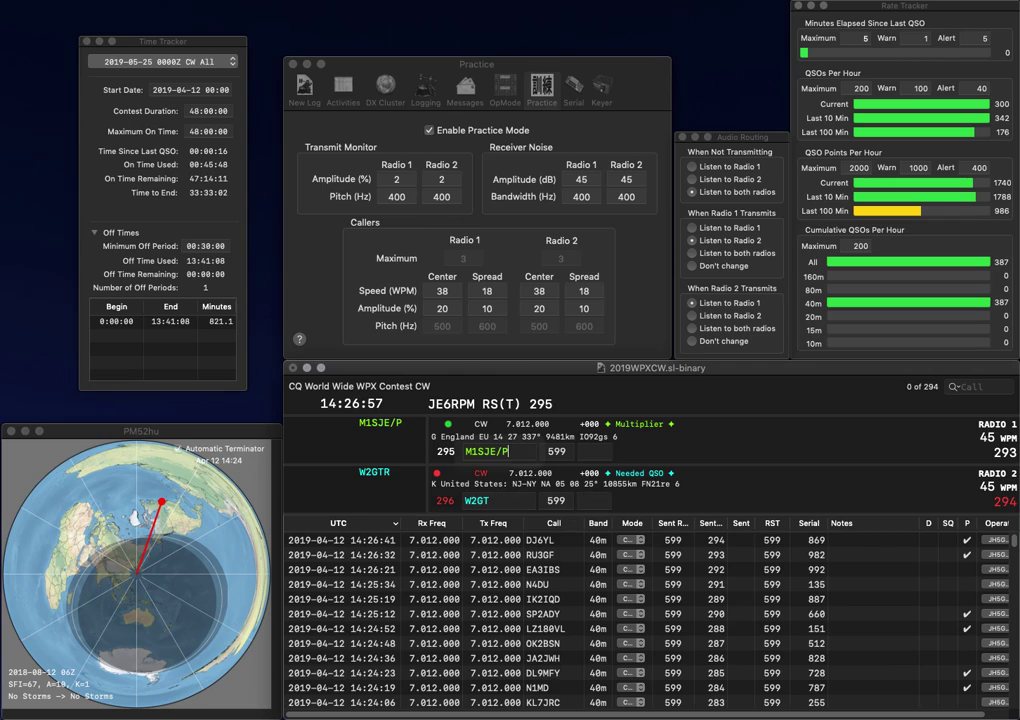
key("Tab")
type("576")
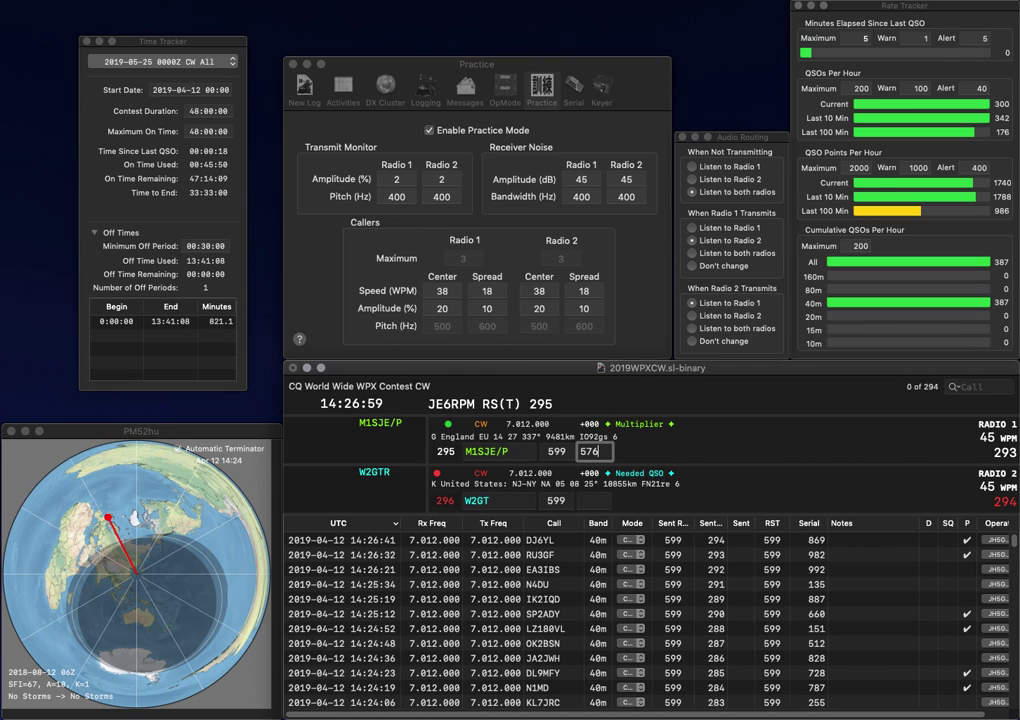
key("Return")
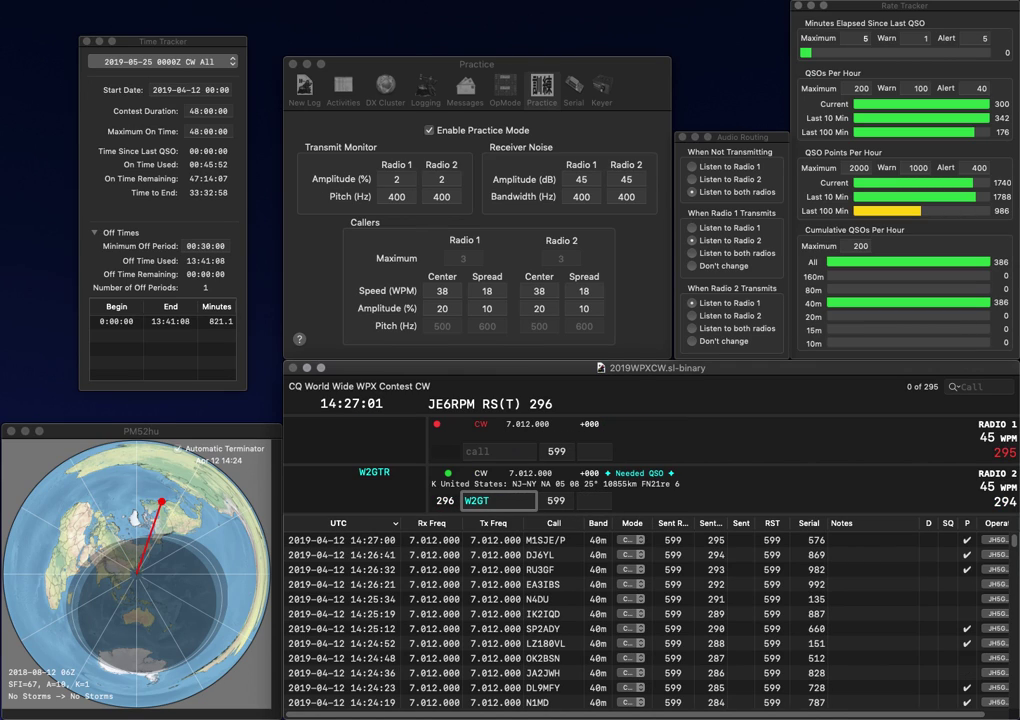
key("BackSpace")
type("3")
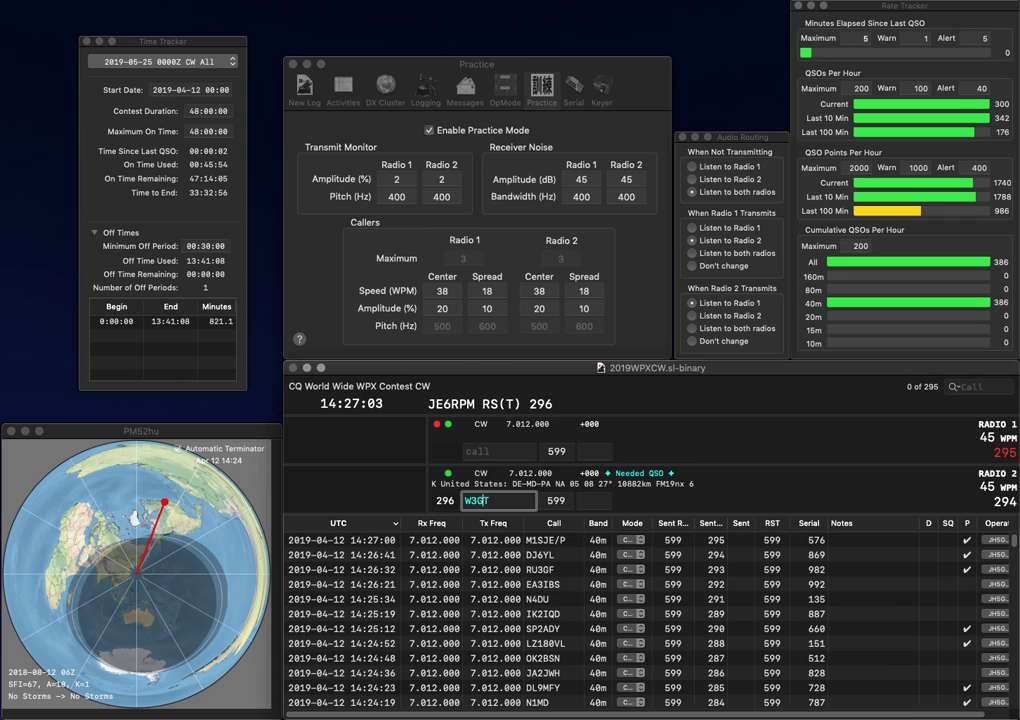
key("Left")
type("S")
key("Return")
Enter the new caller WA1GPO on Radio 1 and send the call sign with the exchange
type("1")
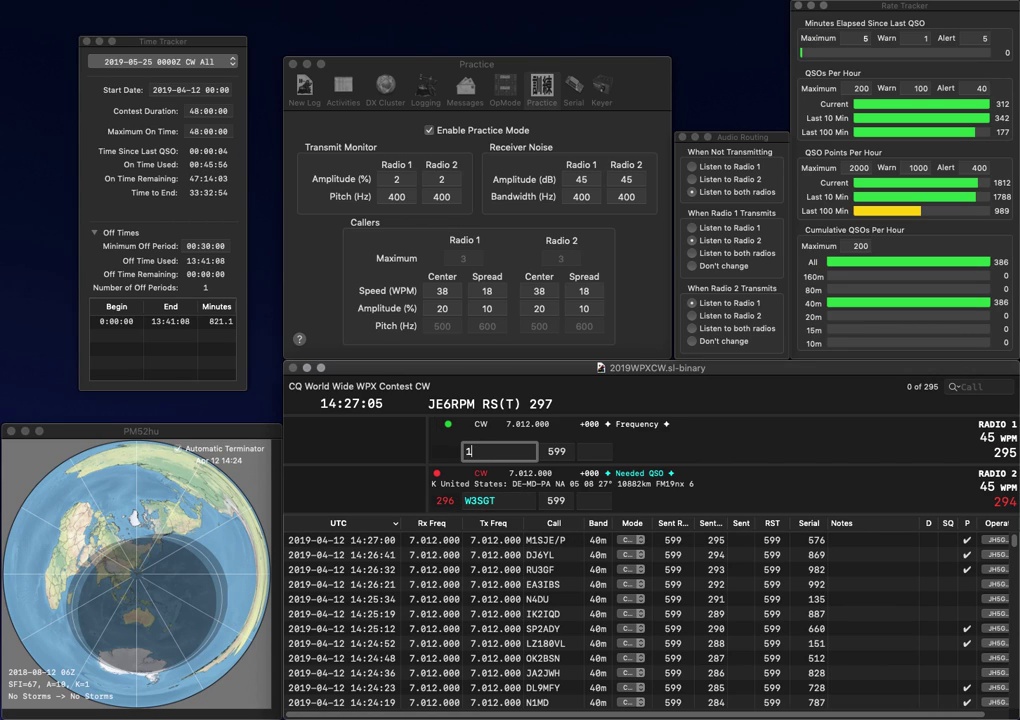
type("GPO")
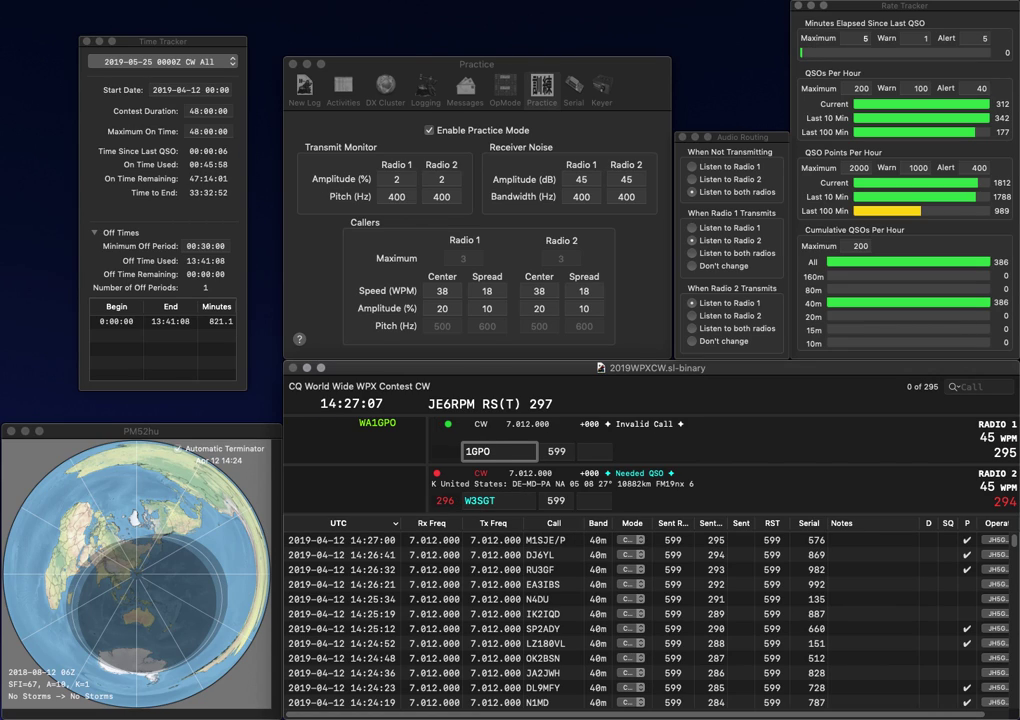
key("Home")
type("WA")
key("Return")
key("BackSpace")
key("BackSpace")
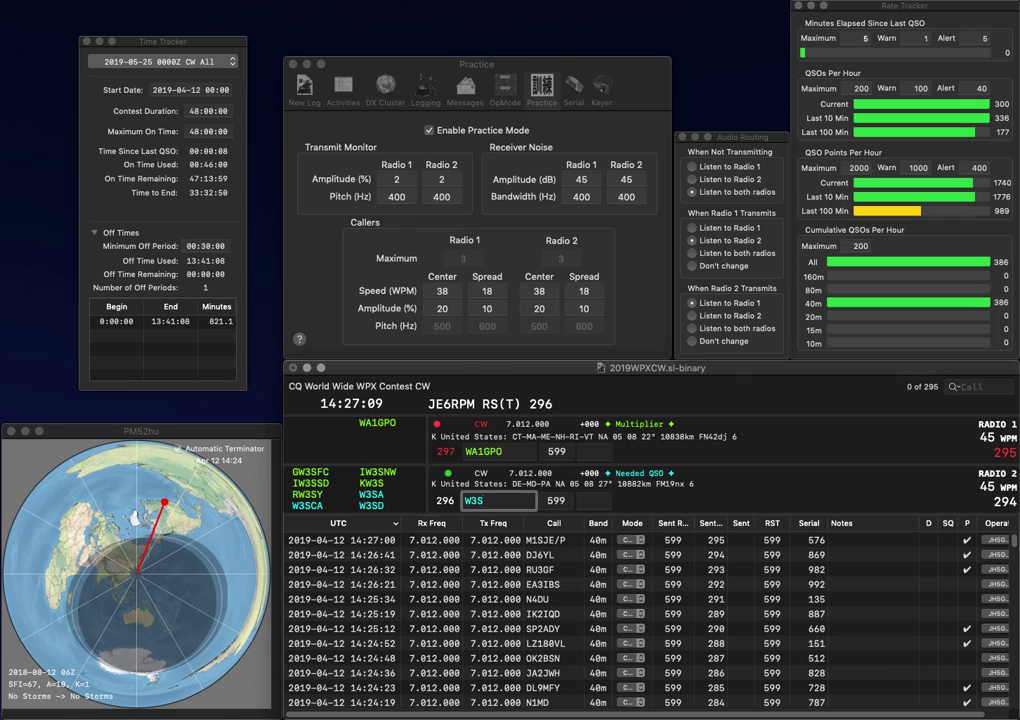
key("BackSpace")
type("HGT")
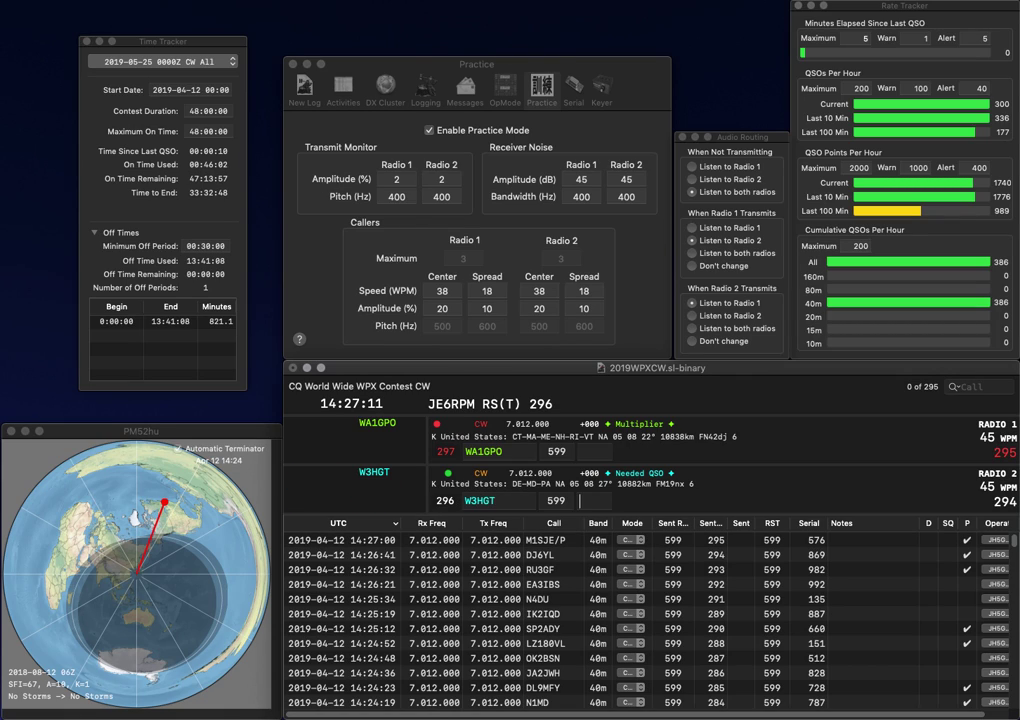
key("Return")
key("Tab")
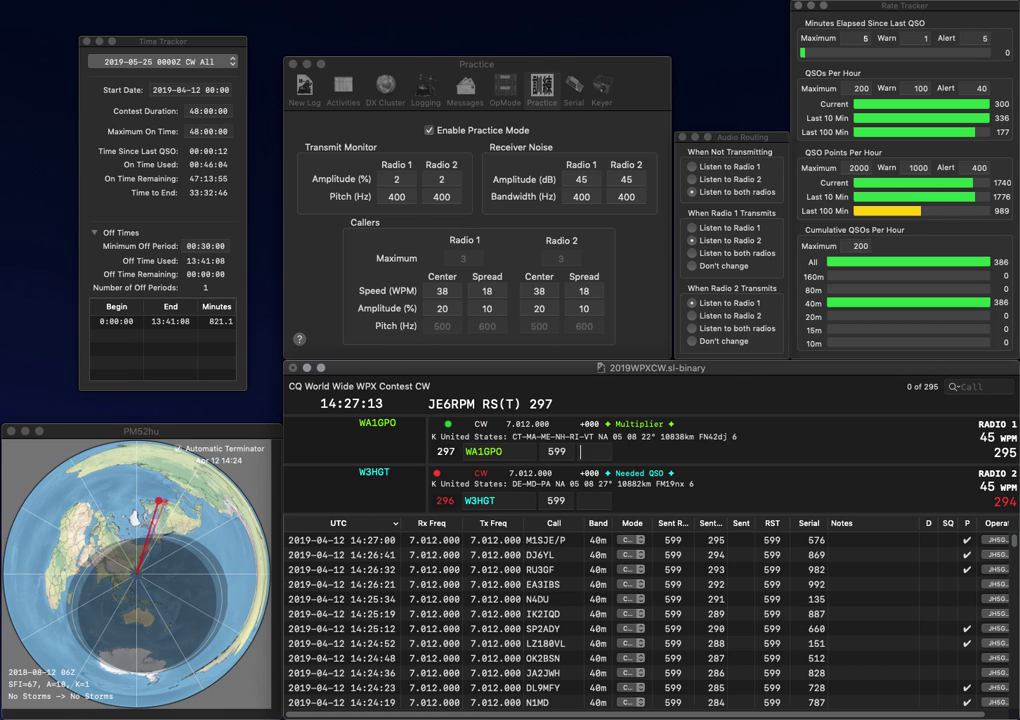
type("22")
key("Return")
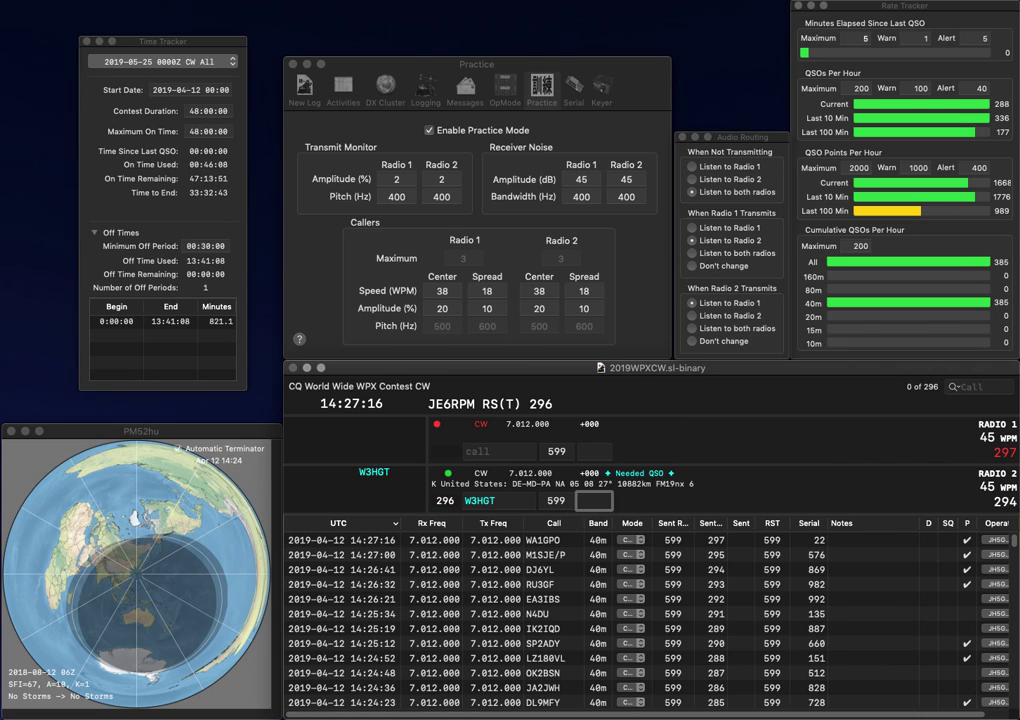
type("477")
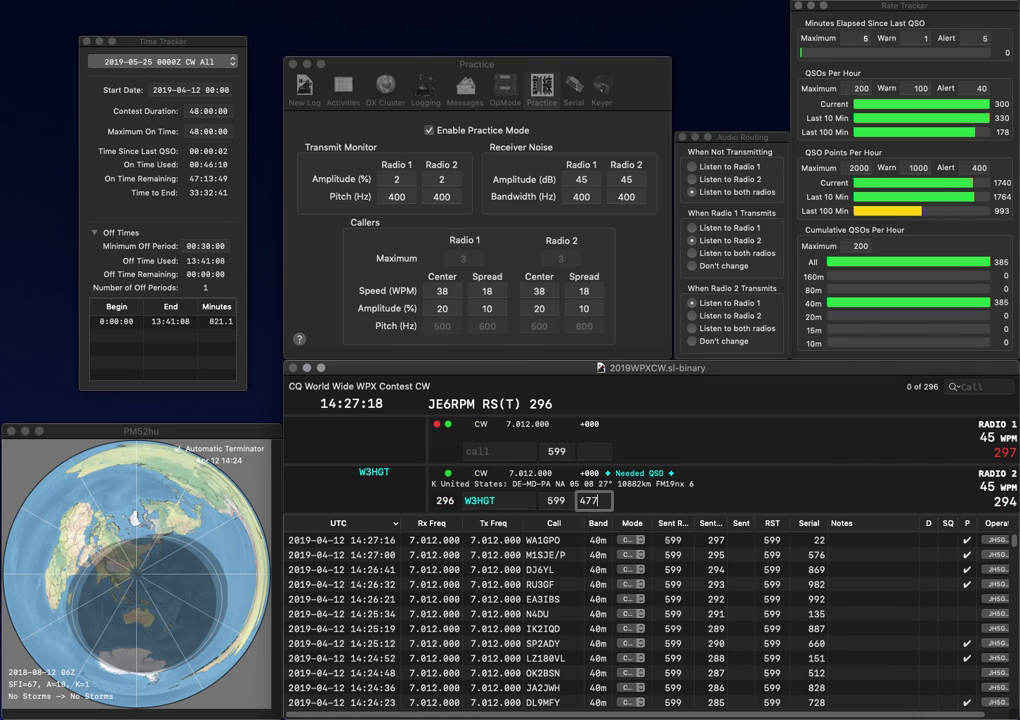
key("Return")
type("E6")
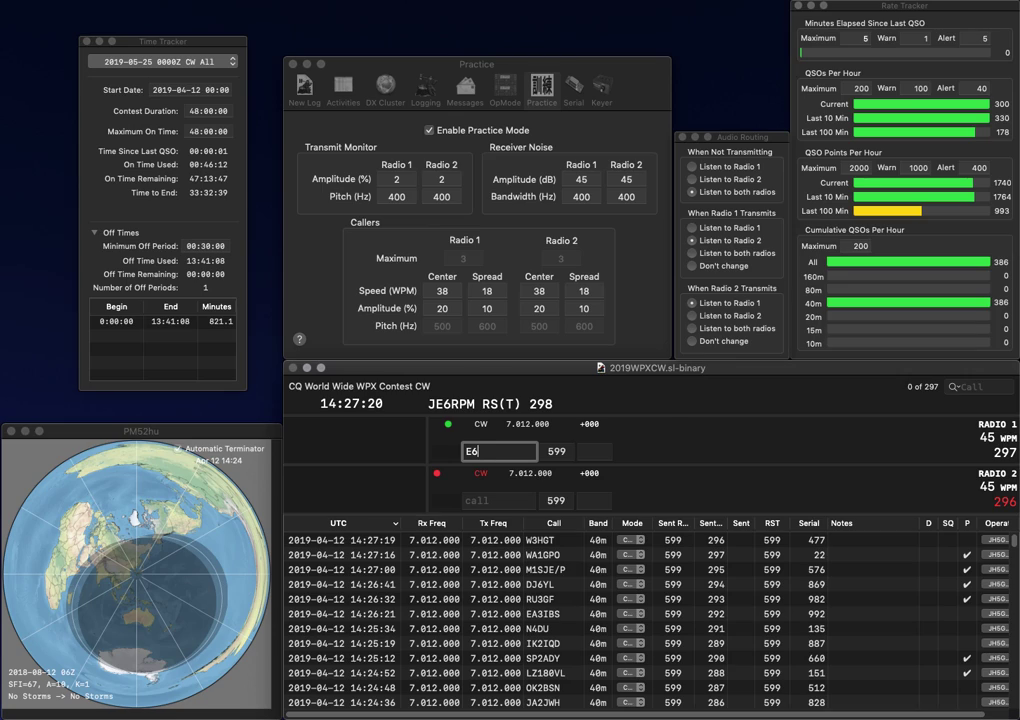
type("E")
key("Left")
key("Left")
key("Left")
type("N")
key("Return")
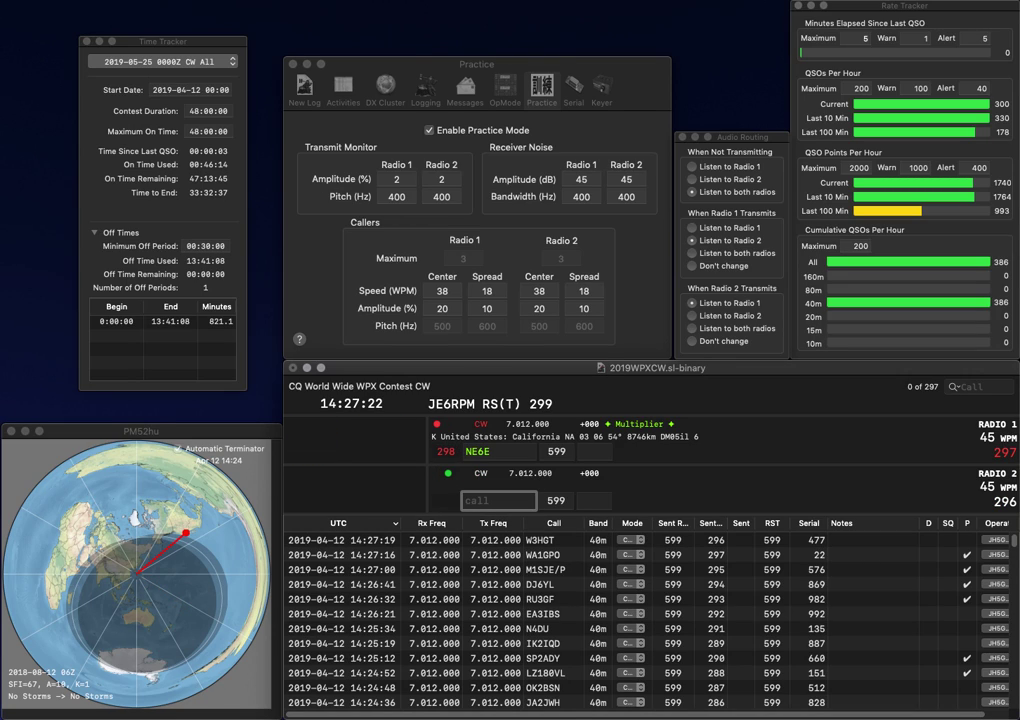
type("N2NOW")
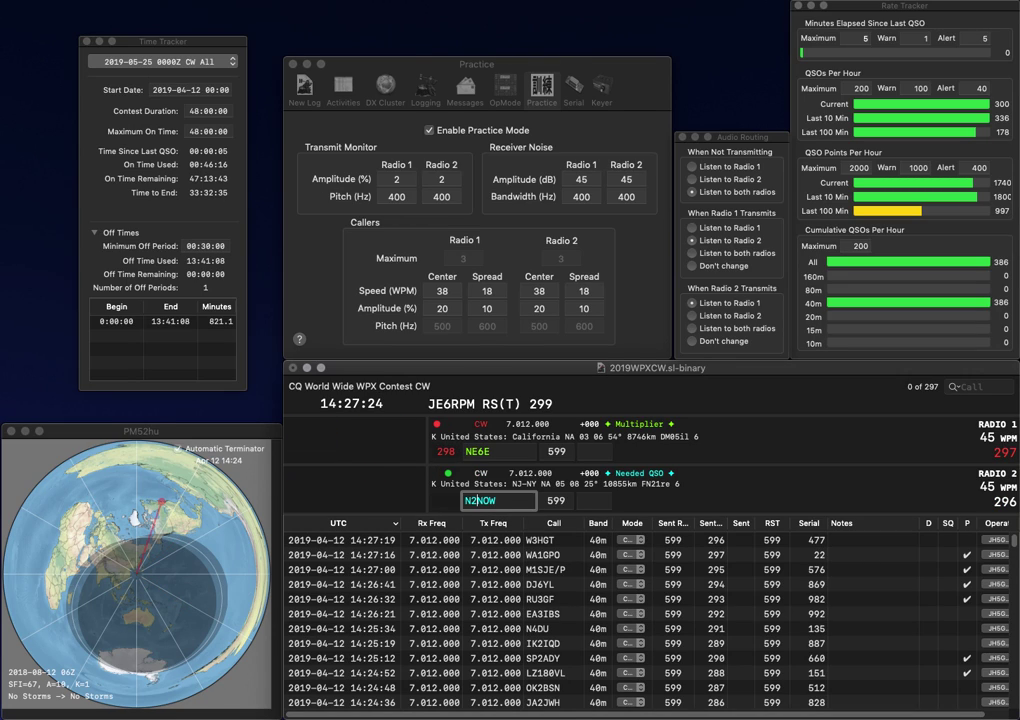
key("Return")
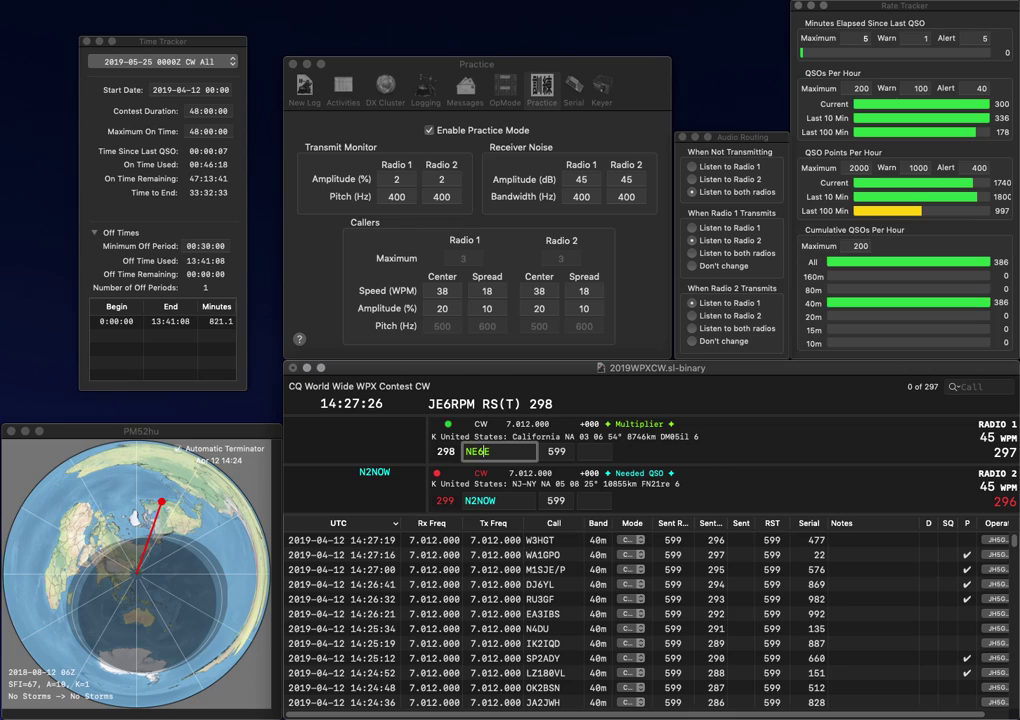
Correct Radio 1's call sign to NE6I, send it, and get both radios ready for the received serials
key("Delete")
type("I")
key("space")
key("Down")
key("space")
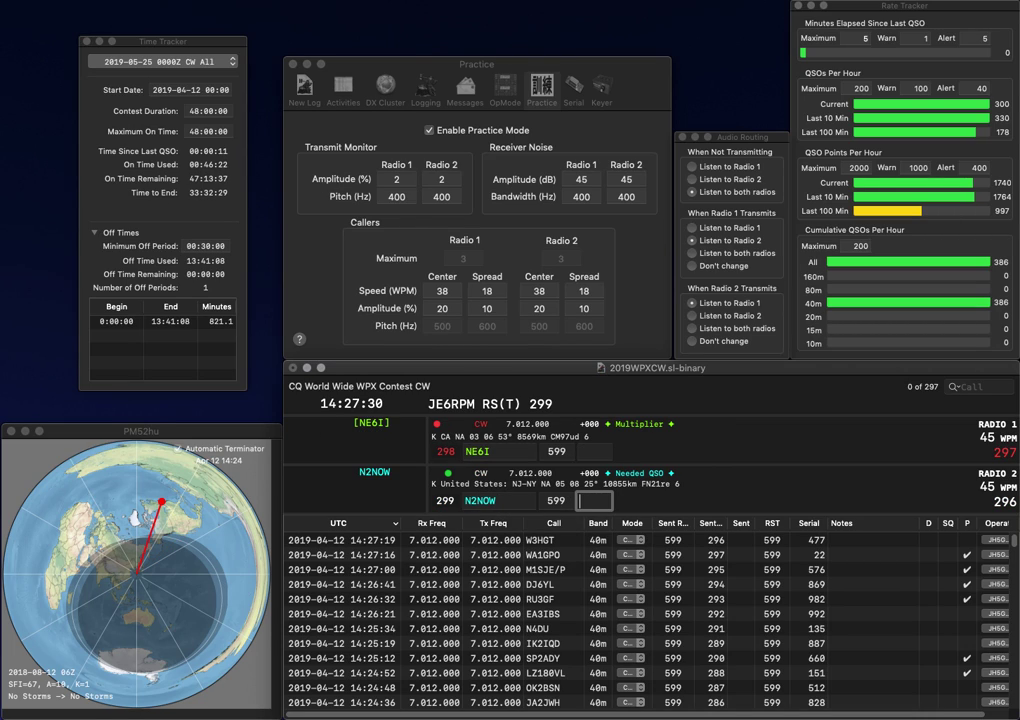
Log N2NOW on Radio 2 with received serial 942 and NE6I on Radio 1 with received serial 934
type("942")
key("Return")
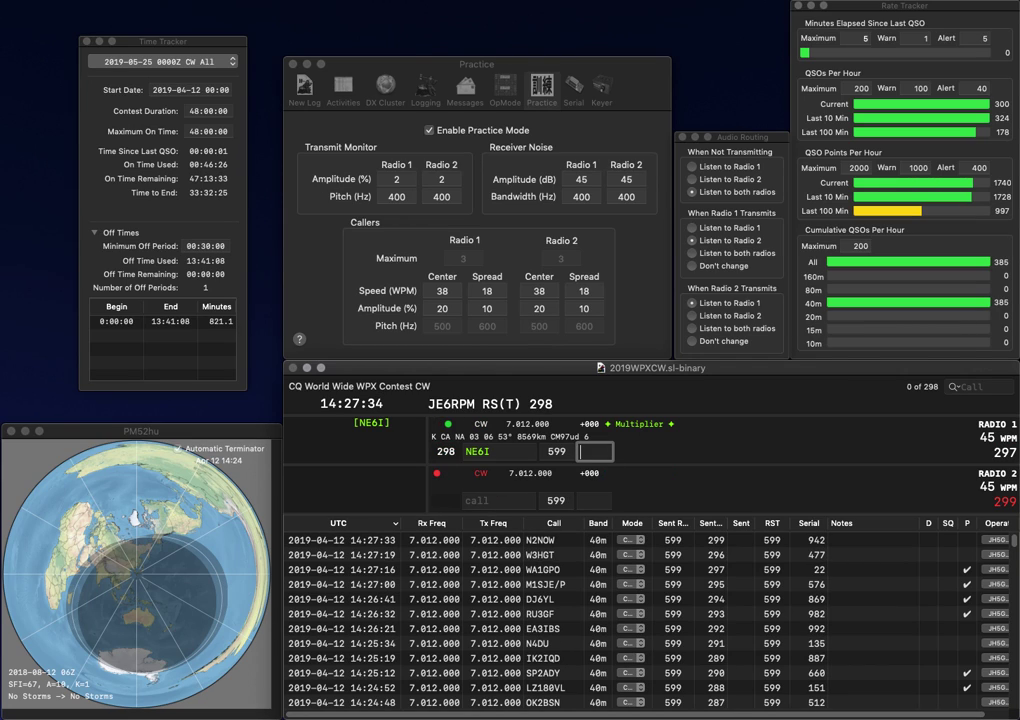
type("934")
key("Return")
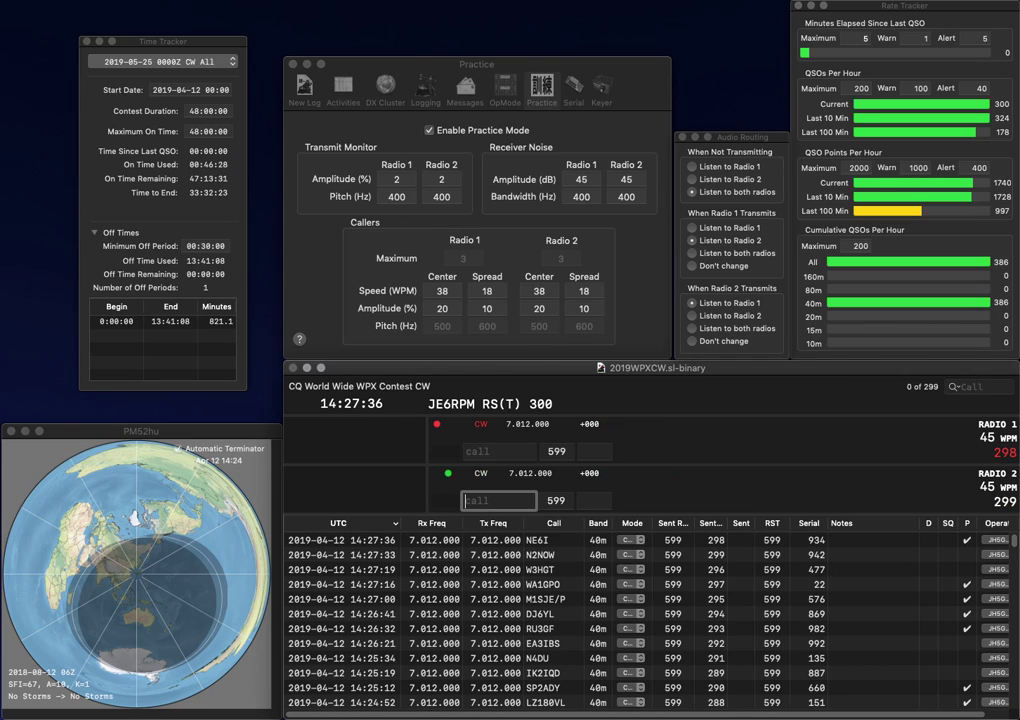
type("NX4Z")
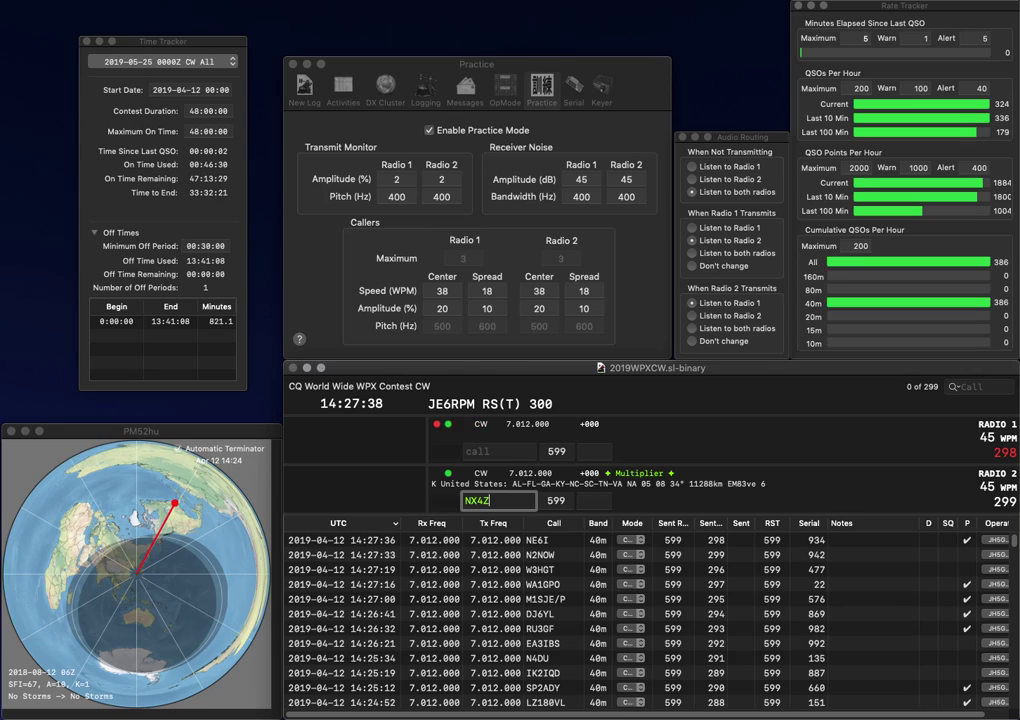
key("Return")
type("S5")
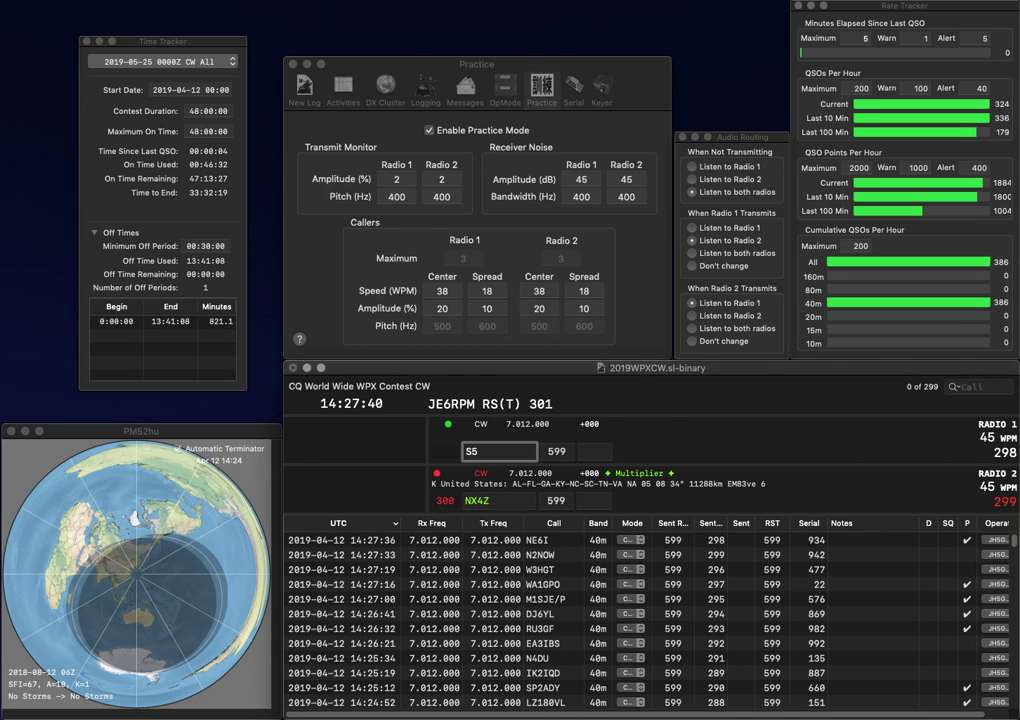
type("5W")
key("Return")
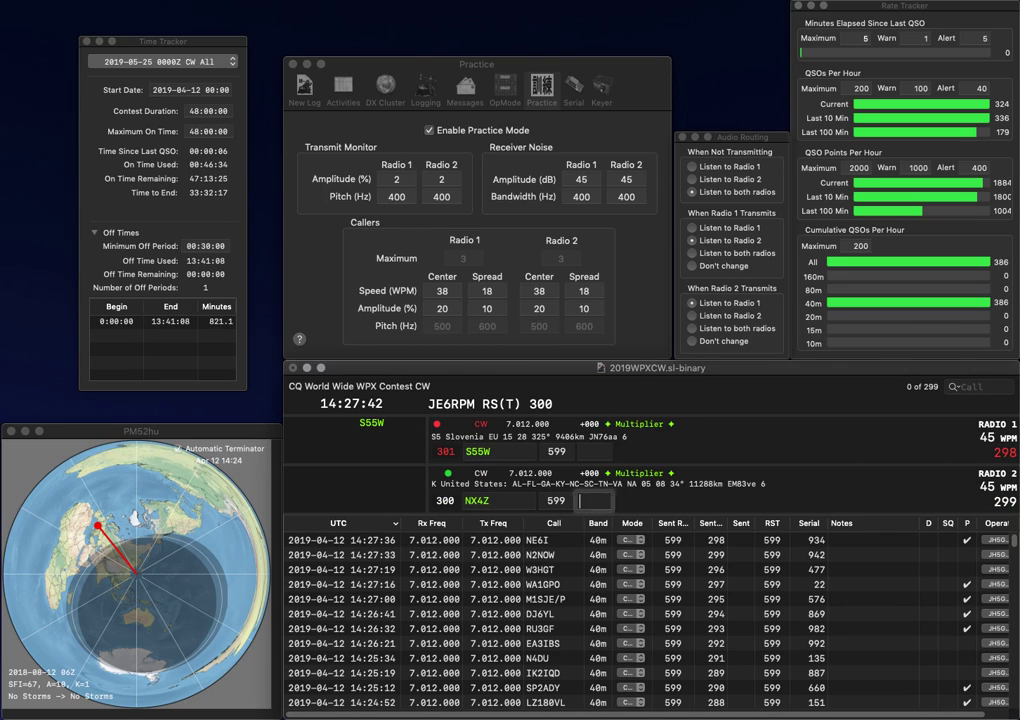
key("Tab")
key("Left")
key("BackSpace")
type("3")
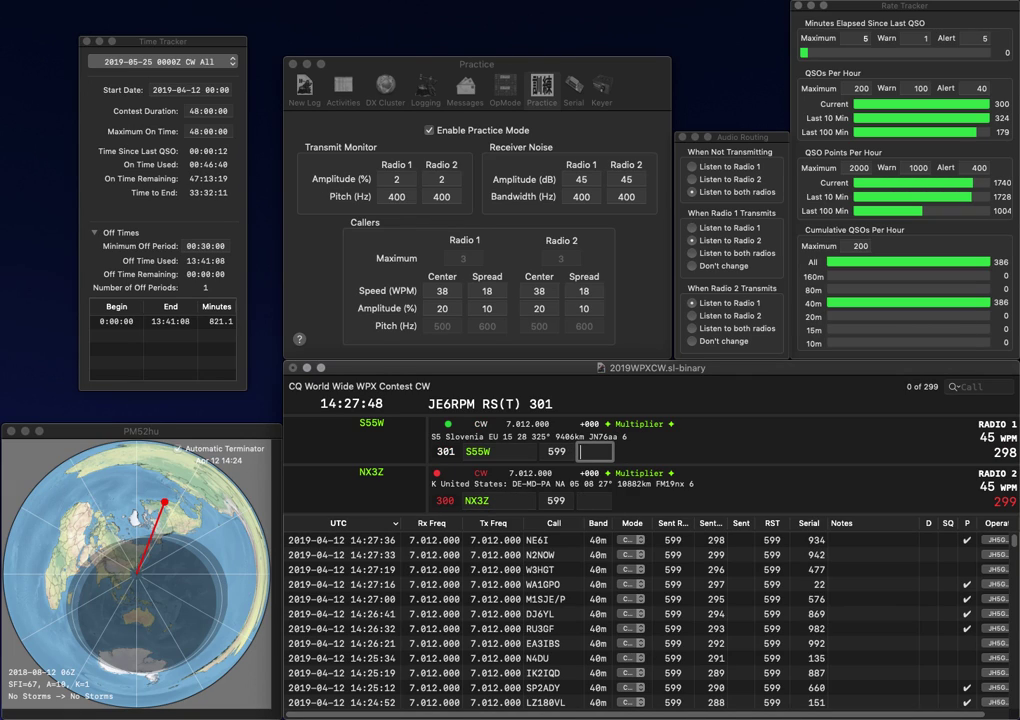
Log S55W on Radio 1 with received serial 328 and NX3Z on Radio 2 with received serial 968
type("28")
key("Return")
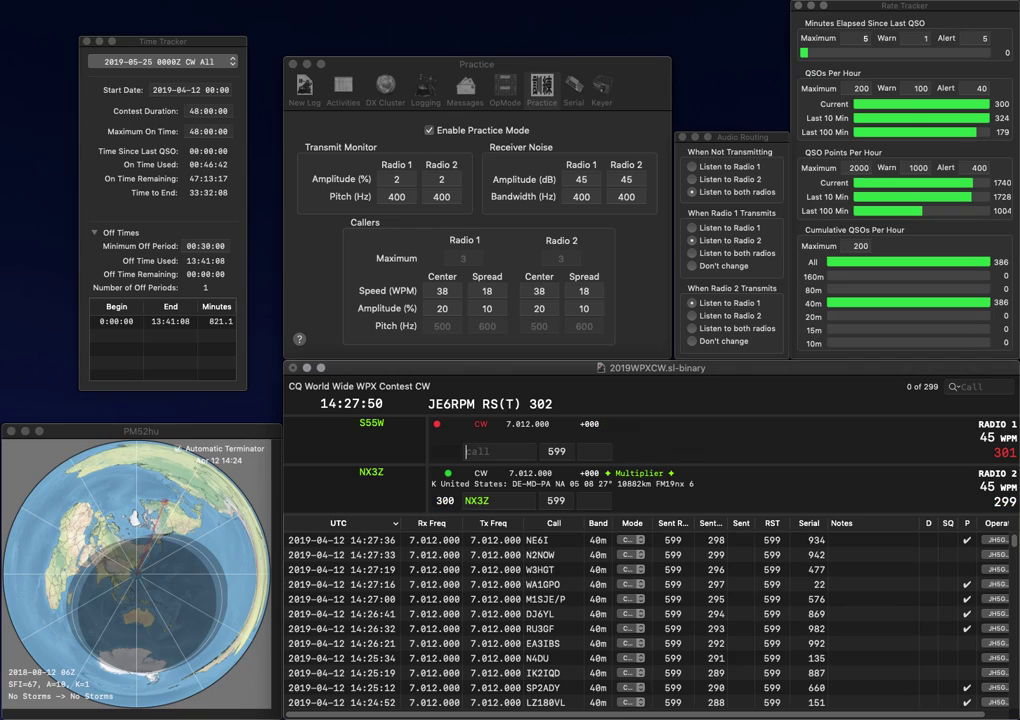
type("9")
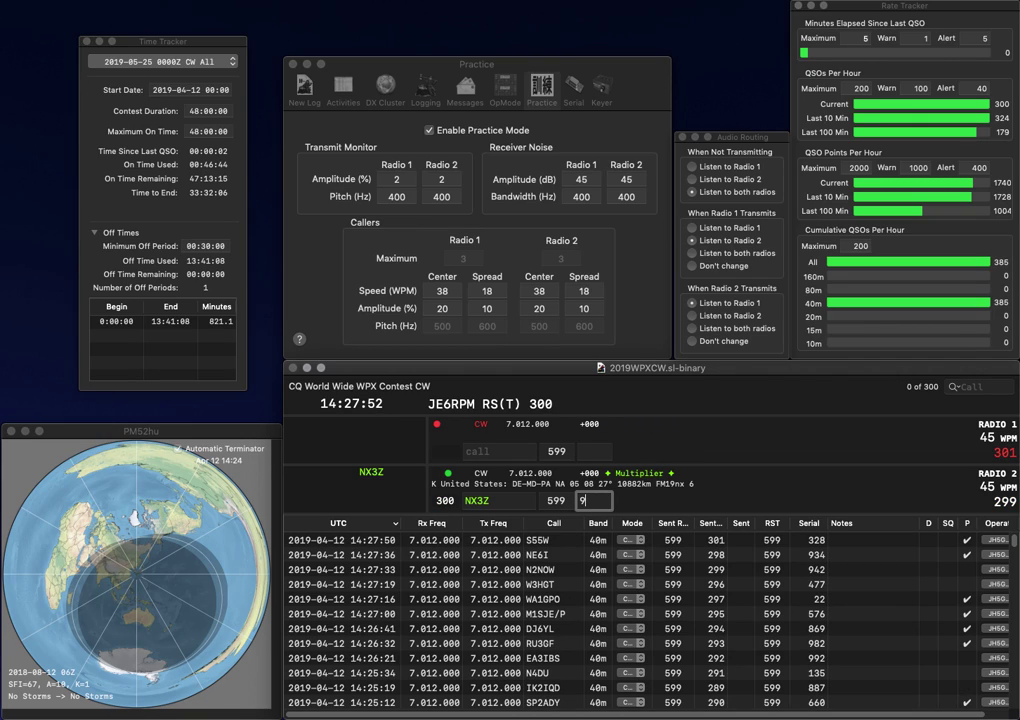
type("68")
key("Return")
type("DL")
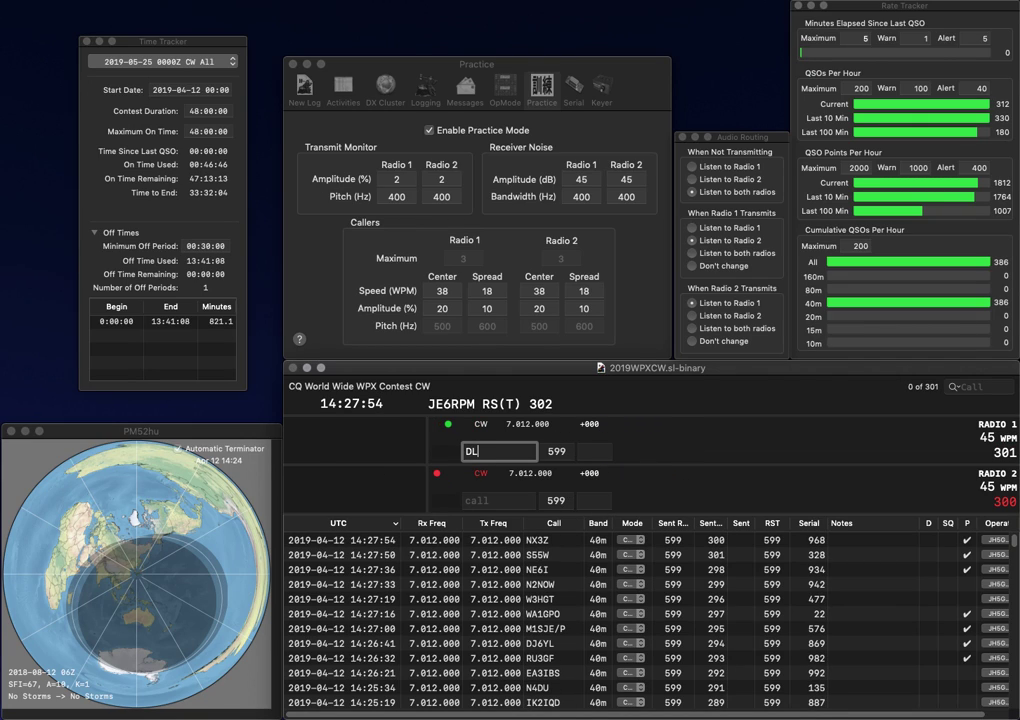
type("1RNN")
key("Return")
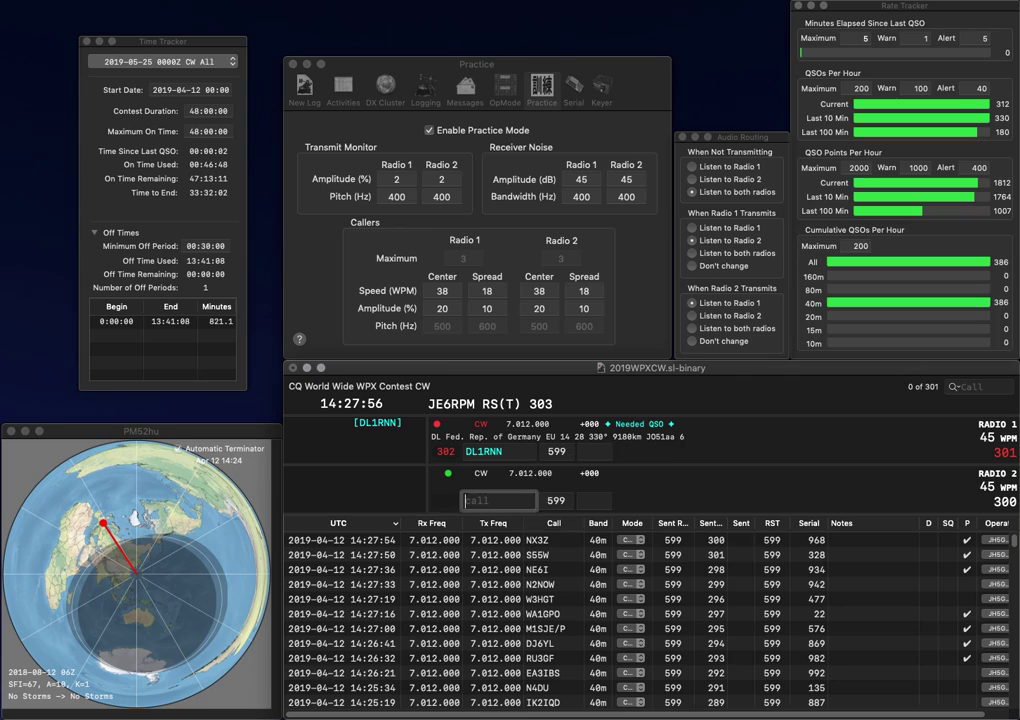
Send the partial call sign 2DR on Radio 2 and log DL1RNN on Radio 1 with received serial 845
type("2")
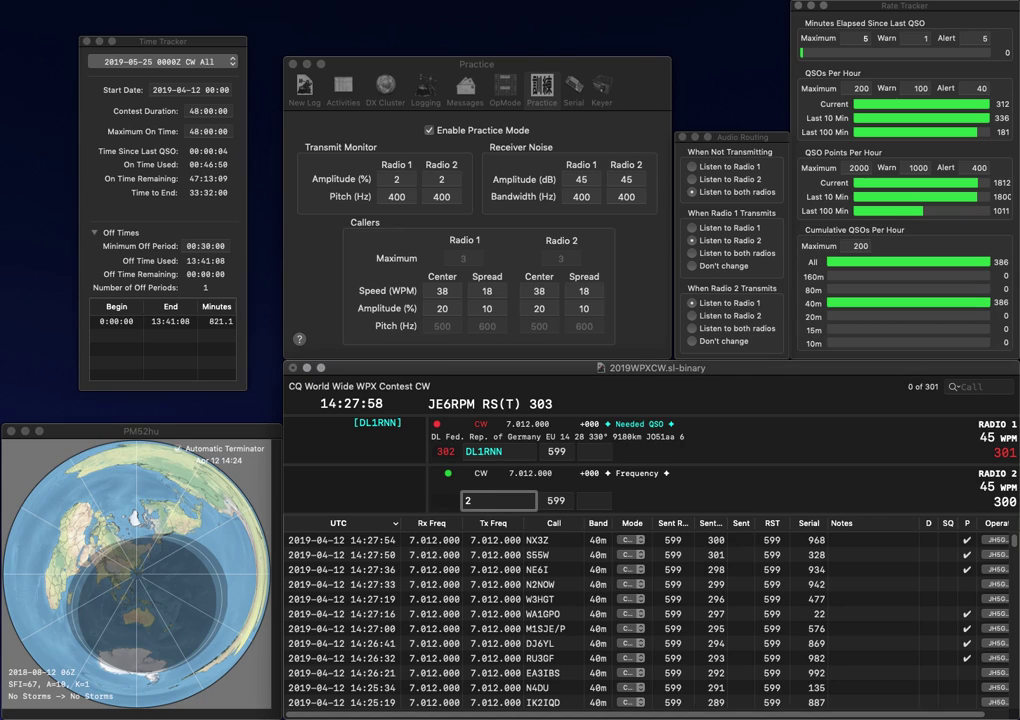
type("DR")
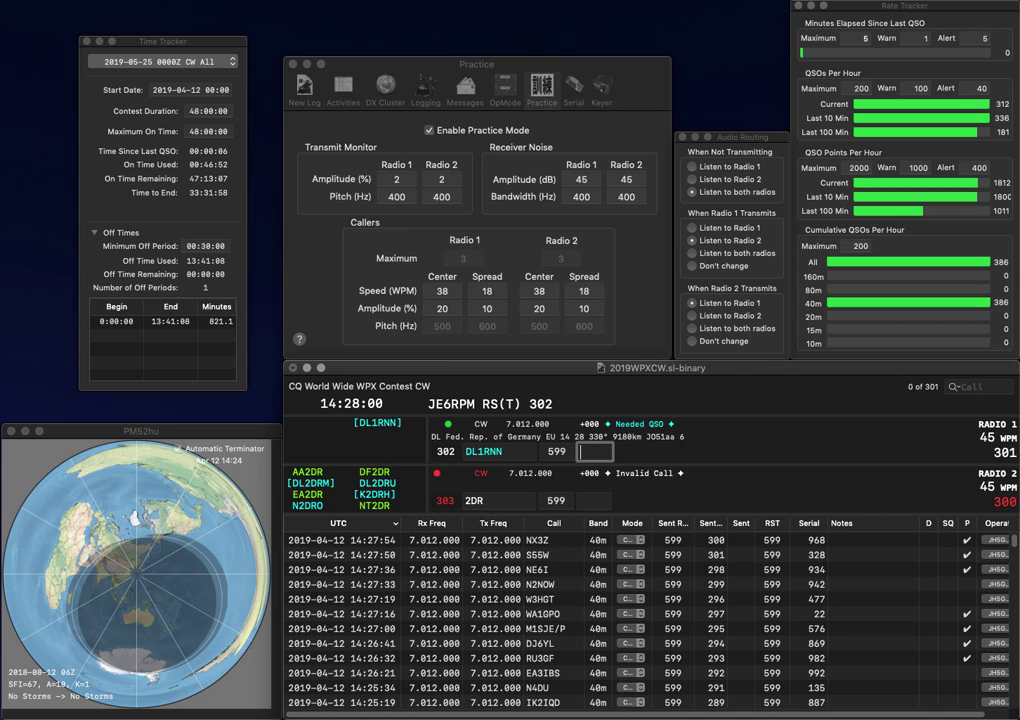
type("845")
key("Return")
type("DF")
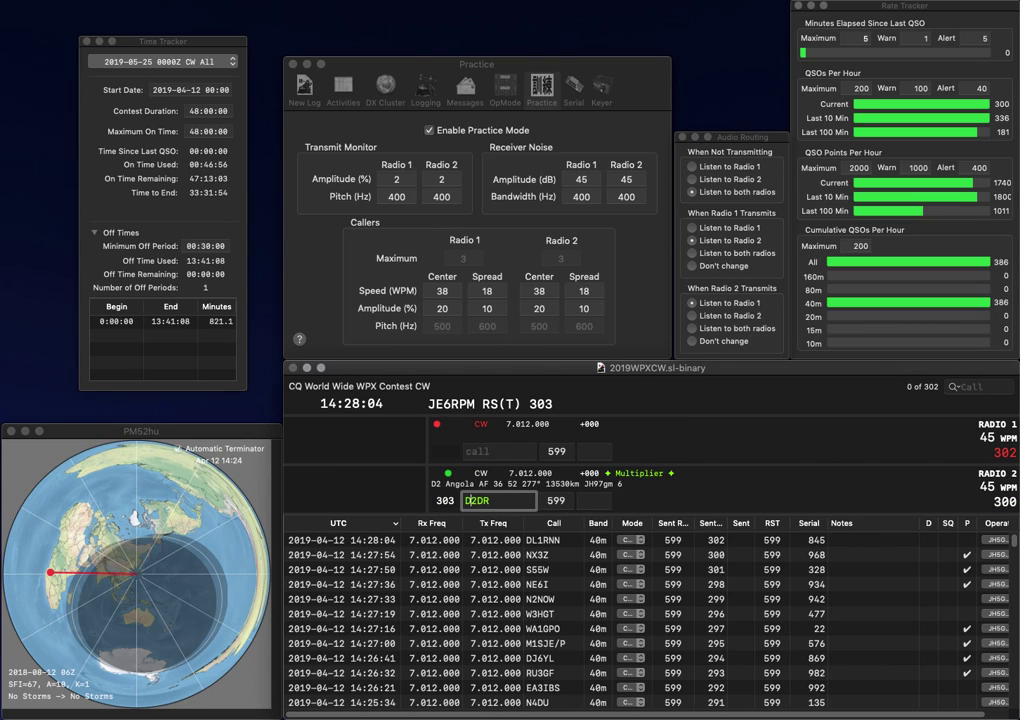
key("Return")
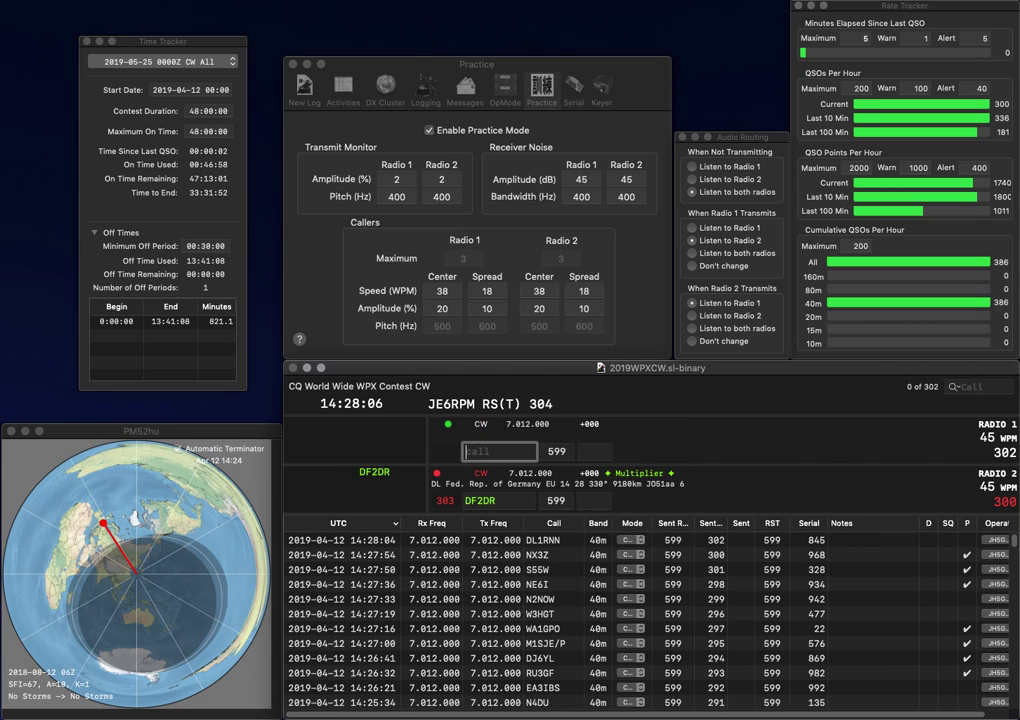
type("VA6YC")
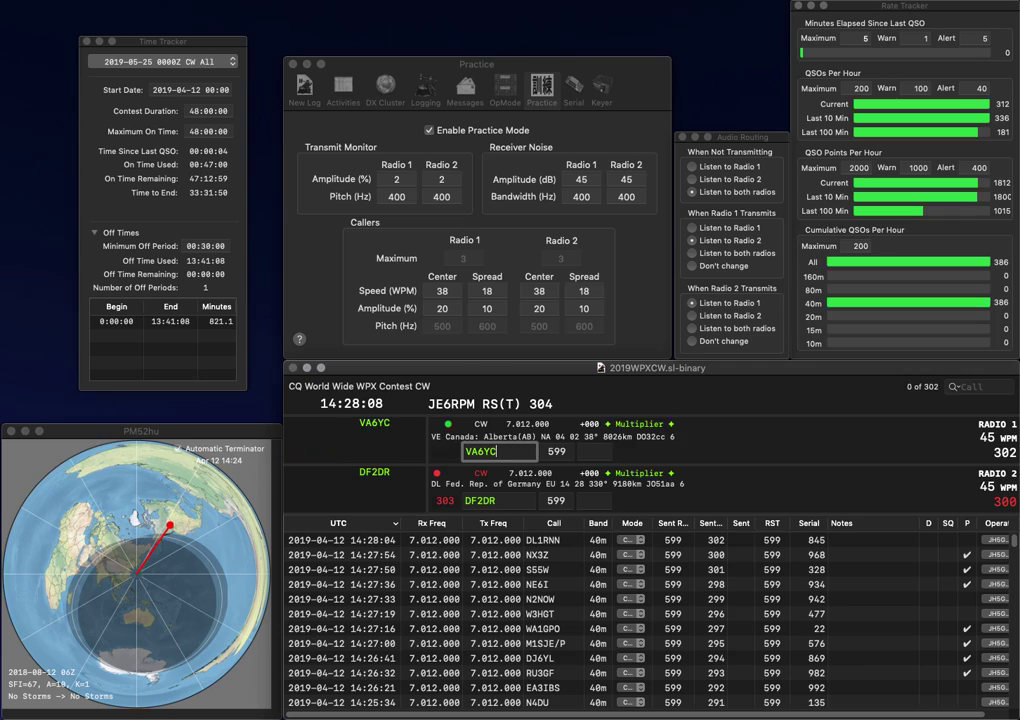
key("Return")
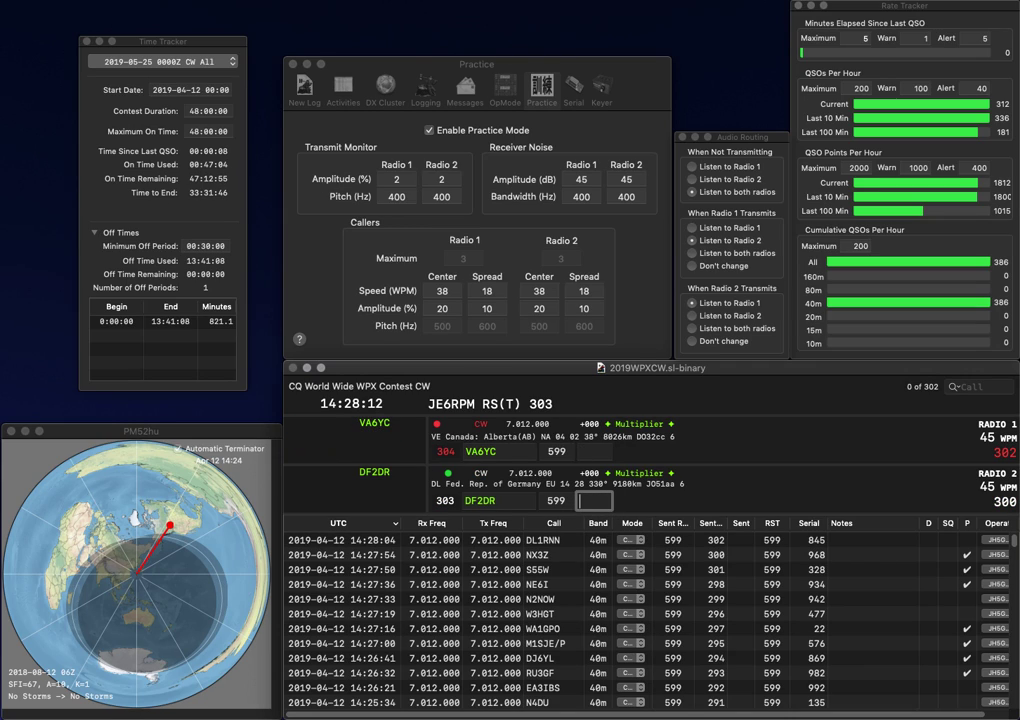
type("492")
key("Return")
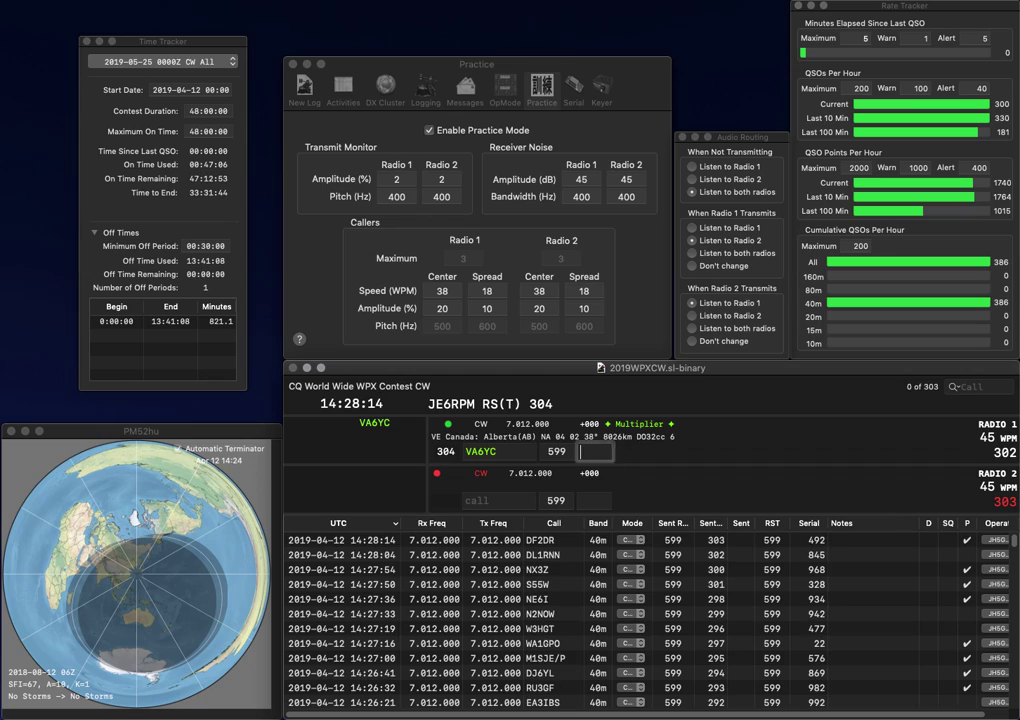
type("120")
key("Return")
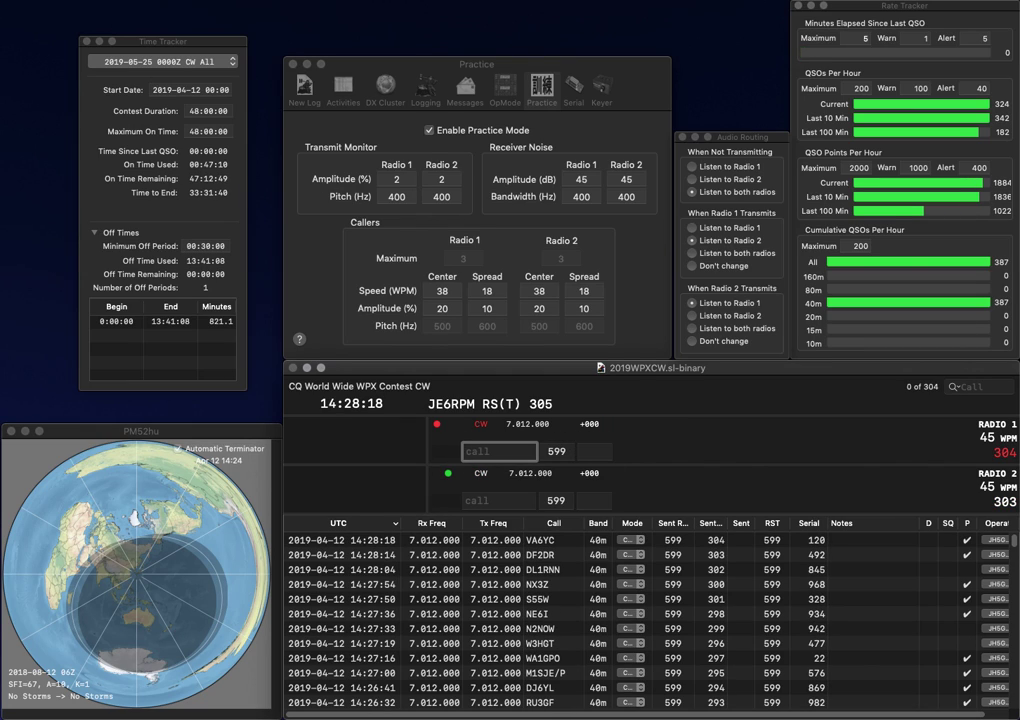
Turn off practice mode and switch to another application
left_click(429, 130)
key("super+Tab")
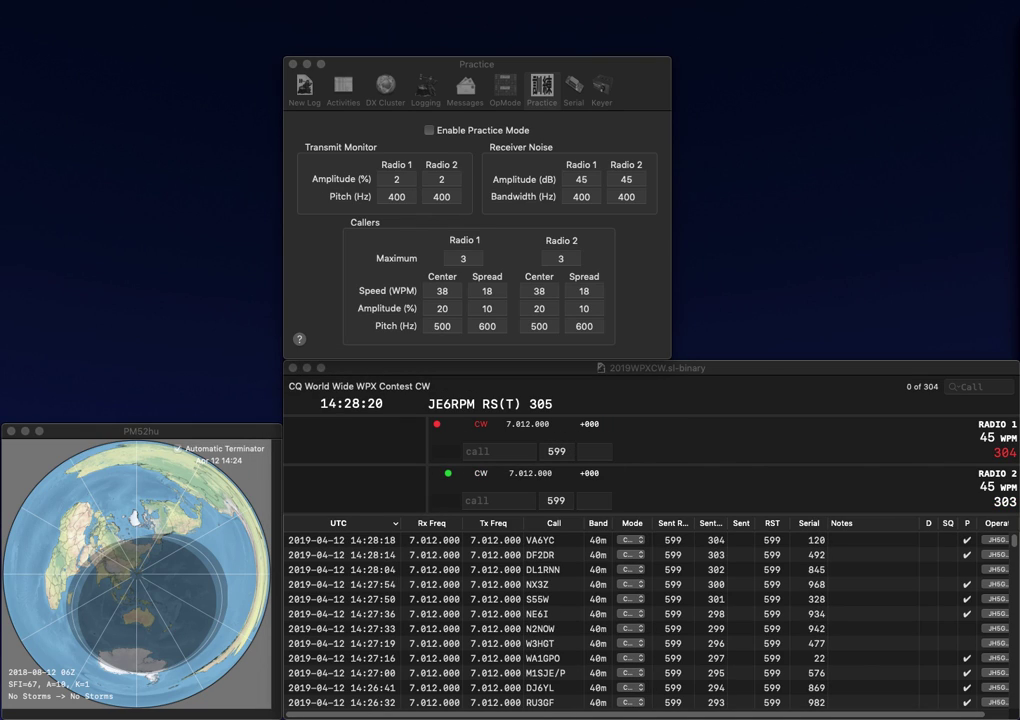